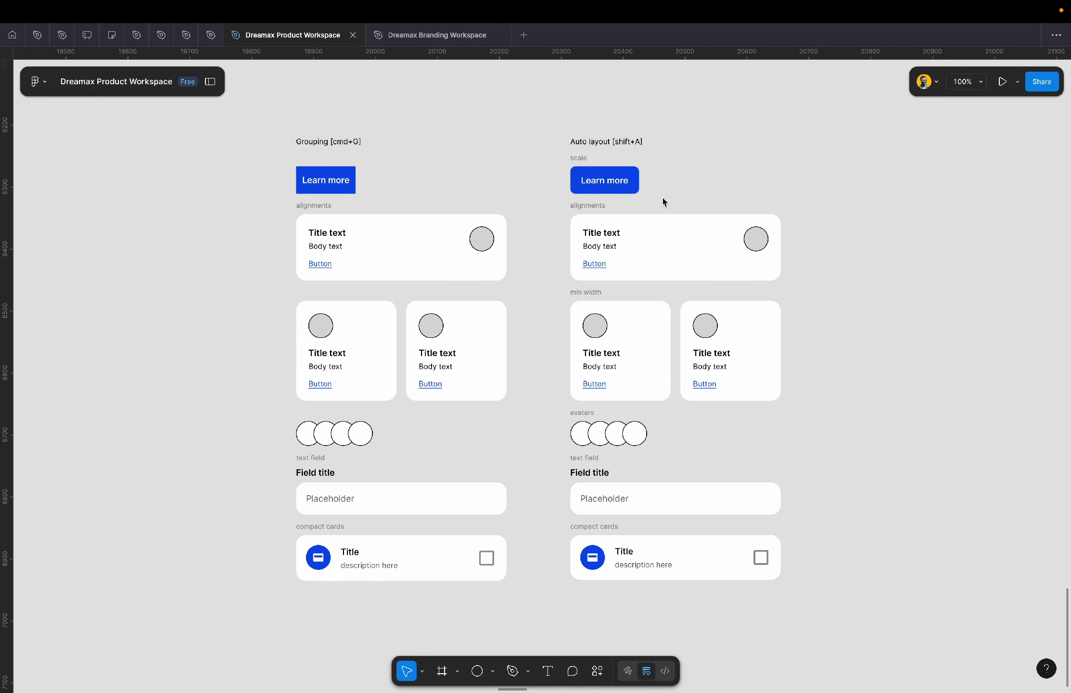
# - Examine the Grouping and Auto layout example columns side by side on the canvas
pyautogui.scroll(5, 662, 198)
pyautogui.scroll(-5, 662, 197)
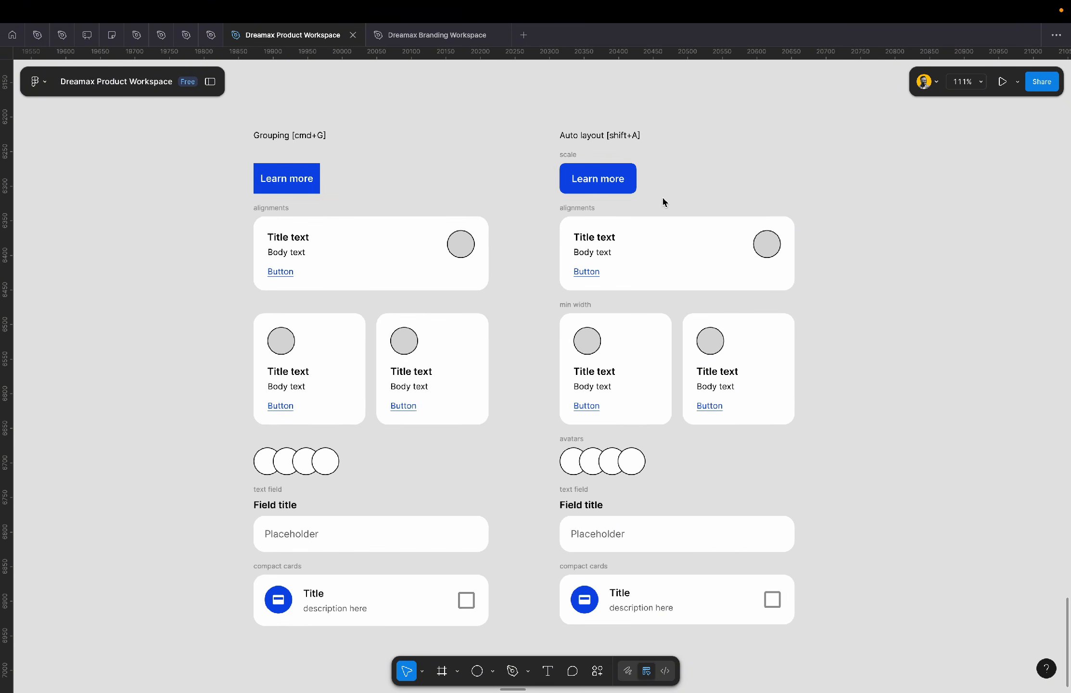
pyautogui.scroll(-2, 663, 197)
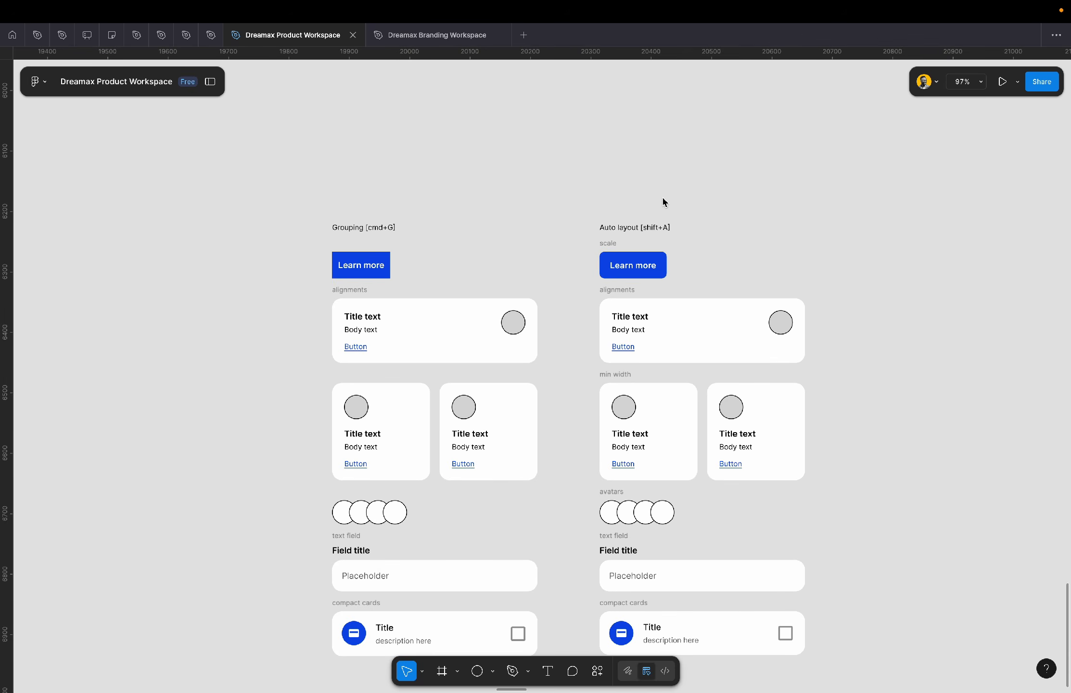
pyautogui.scroll(-3, 662, 197)
pyautogui.hscroll(2, 662, 197)
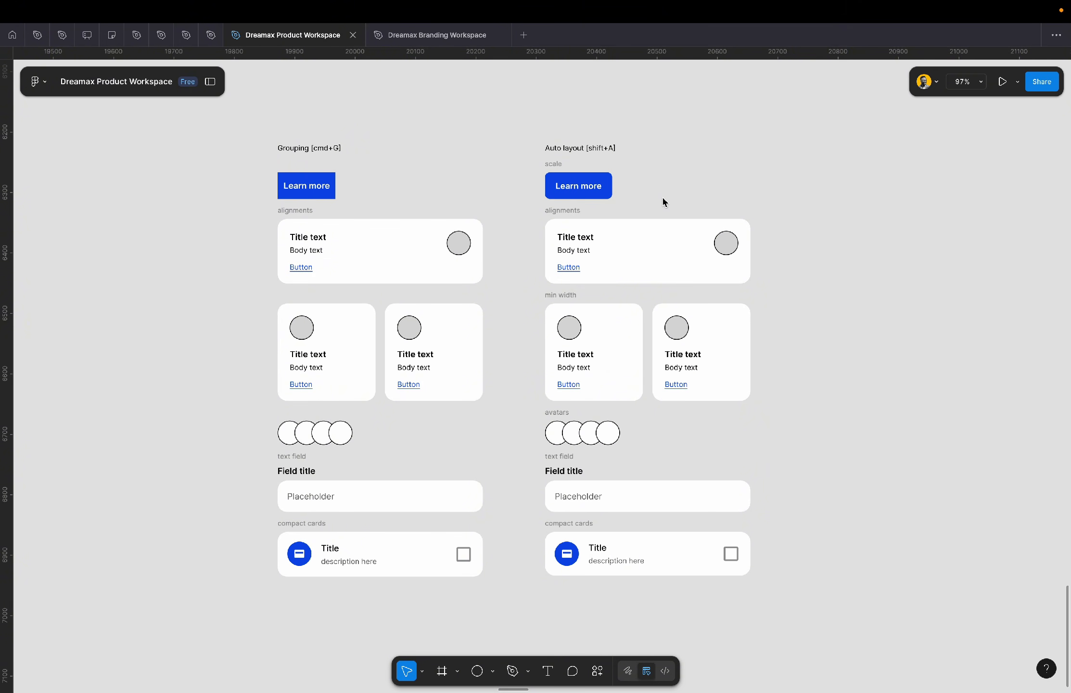
pyautogui.scroll(5, 538, 167)
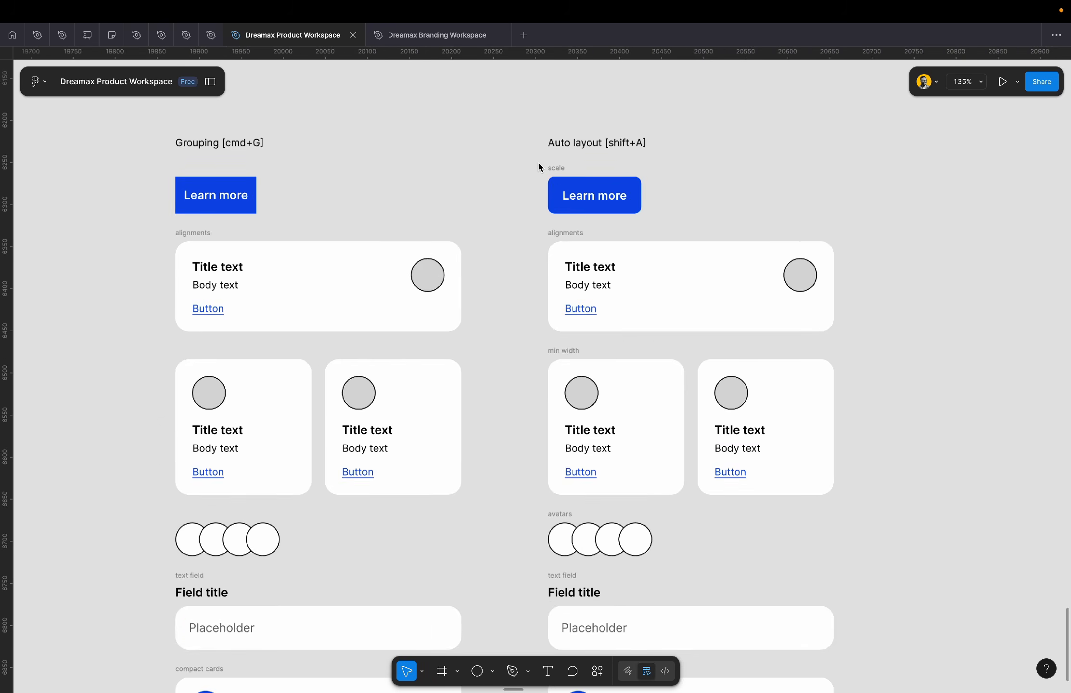
pyautogui.scroll(3, 539, 167)
pyautogui.hscroll(-1, 539, 167)
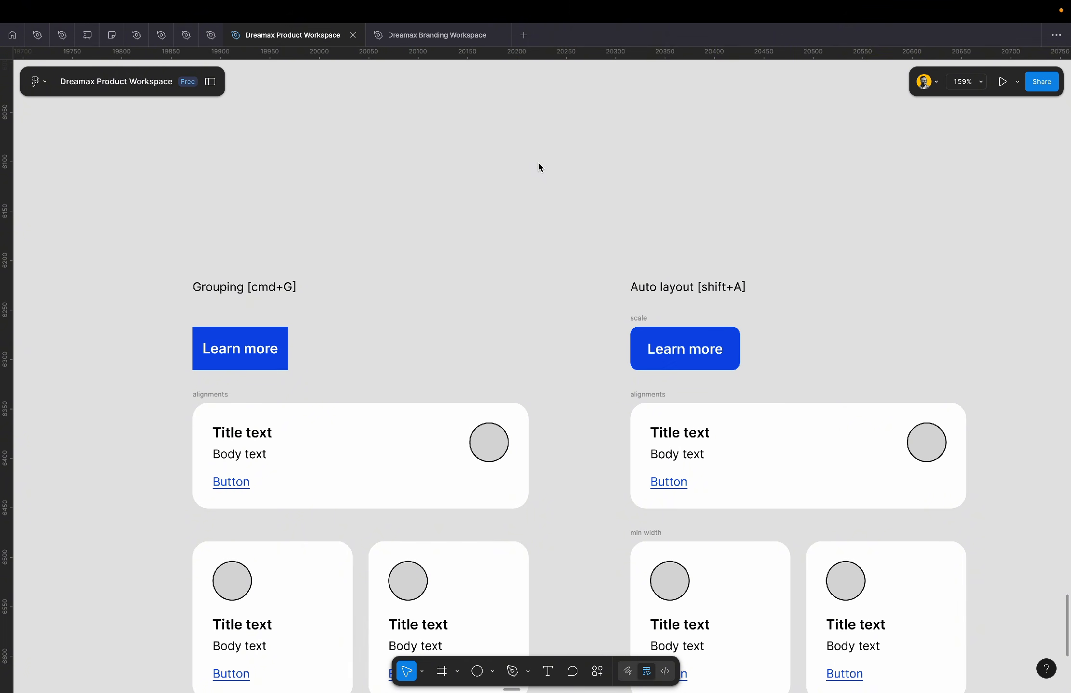
pyautogui.scroll(5, 253, 304)
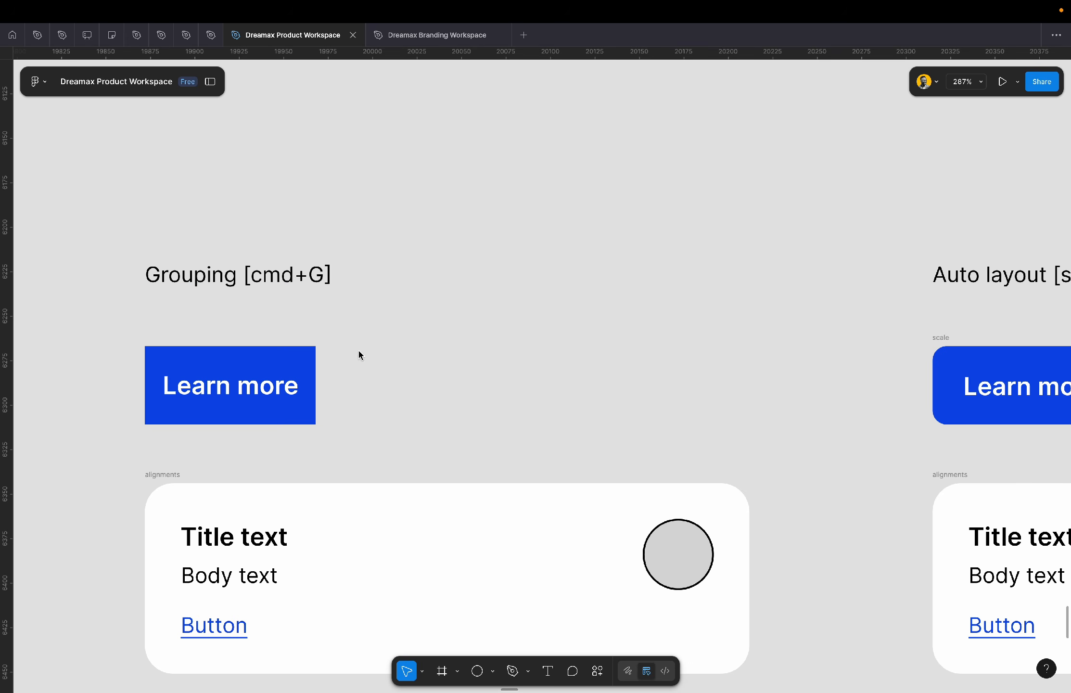
# - Select the square-cornered Learn more button under Grouping and review the layer actions available for it
pyautogui.moveTo(358, 349); pyautogui.dragTo(194, 427)
pyautogui.rightClick(195, 429)
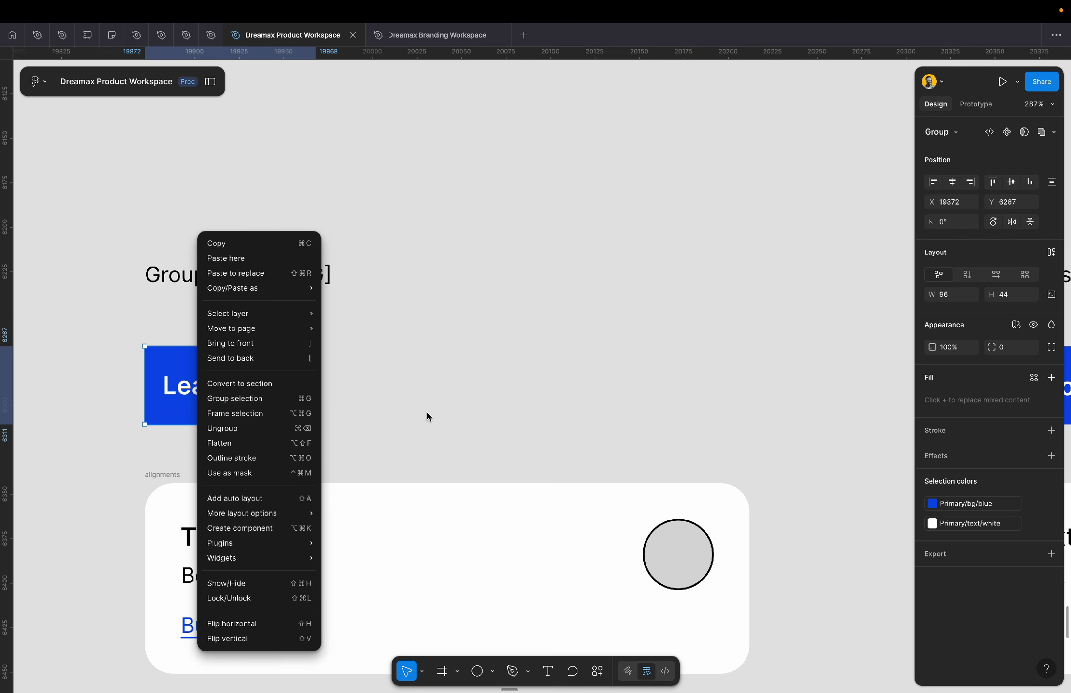
pyautogui.click(429, 416)
# - Examine the Auto layout heading and the rounded Learn more button below it
pyautogui.scroll(-5, 426, 414)
pyautogui.hscroll(3, 621, 351)
pyautogui.scroll(-2, 622, 351)
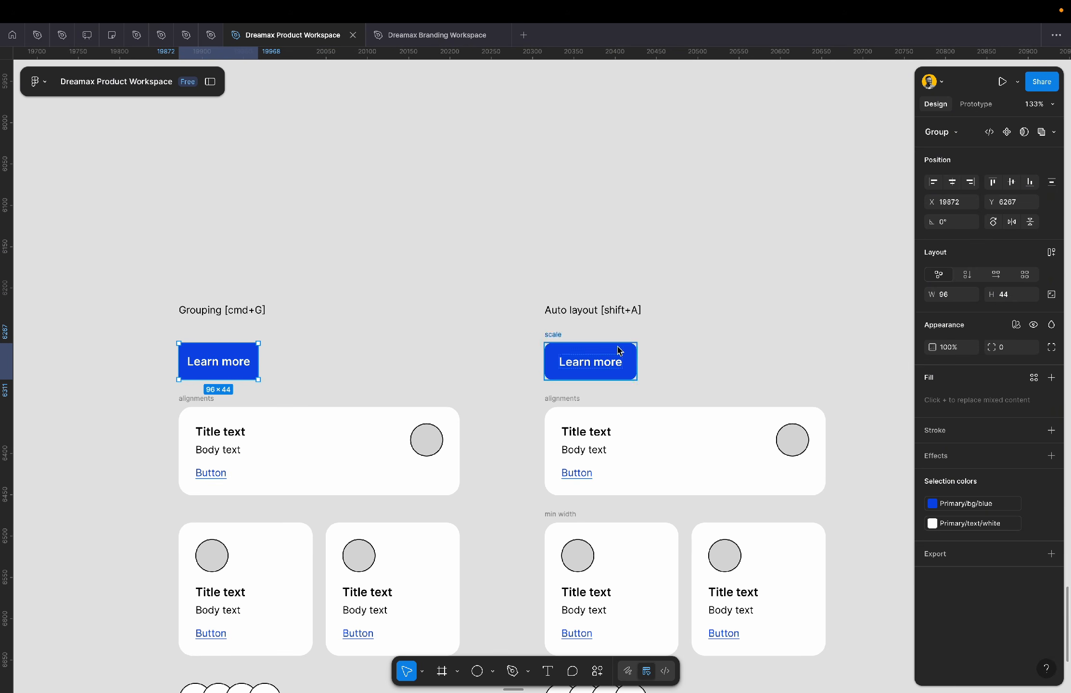
pyautogui.scroll(5, 605, 361)
pyautogui.scroll(-1, 605, 363)
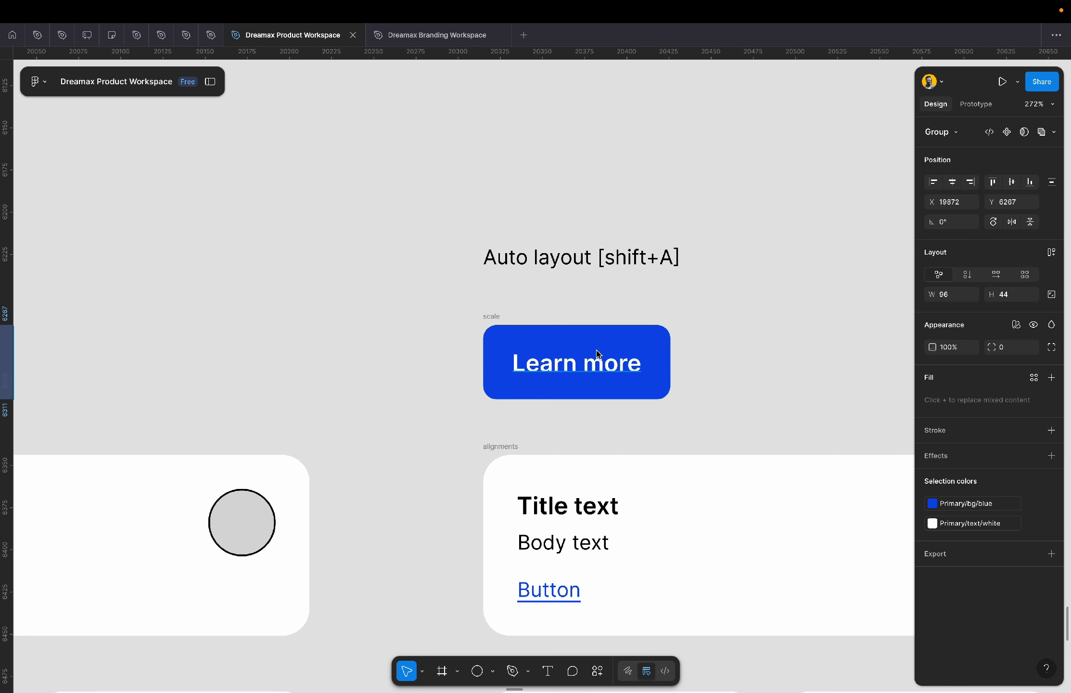
pyautogui.click(596, 257)
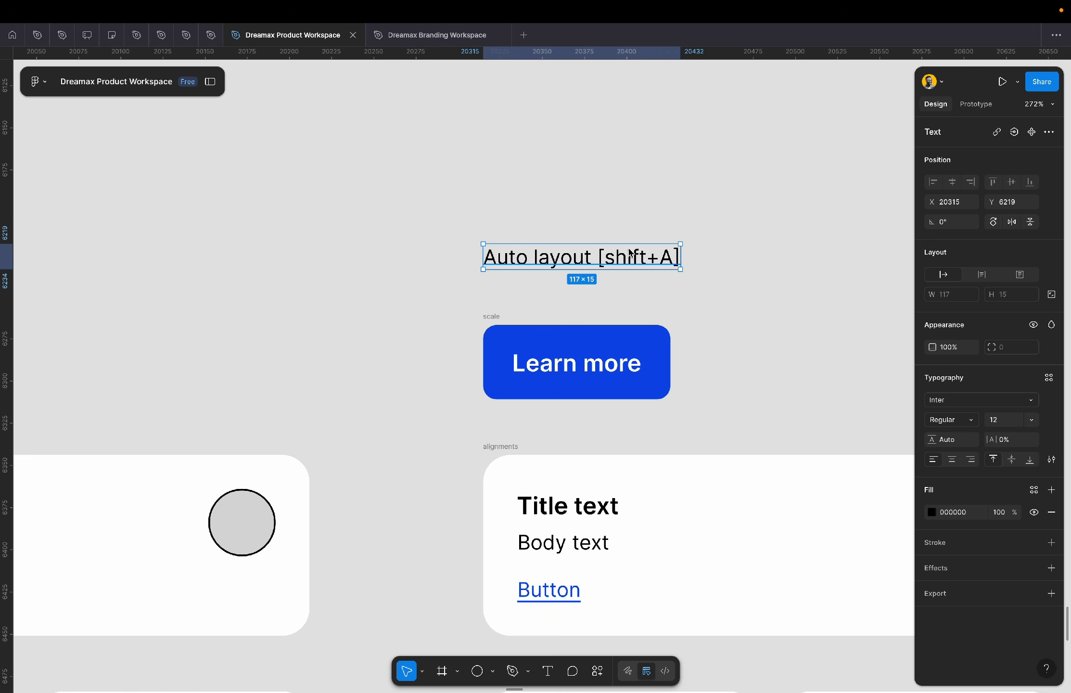
pyautogui.click(579, 308)
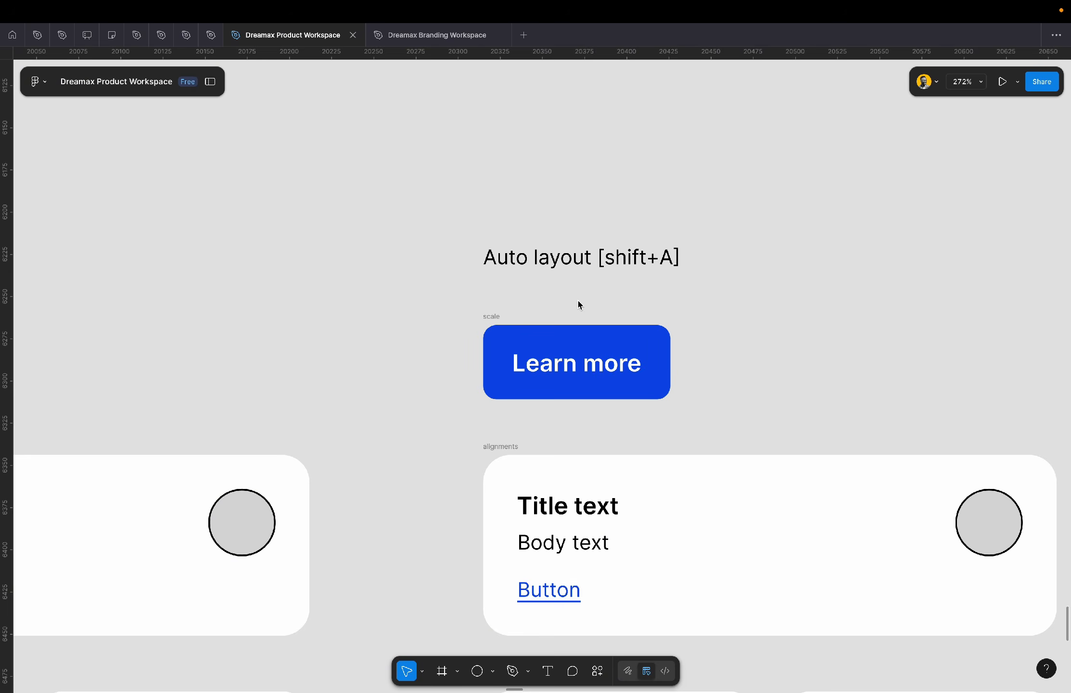
# - Copy the Learn more text from the auto layout button to the empty canvas above and set its fill to Primary/text/black
pyautogui.scroll(-5, 578, 304)
pyautogui.scroll(3, 578, 304)
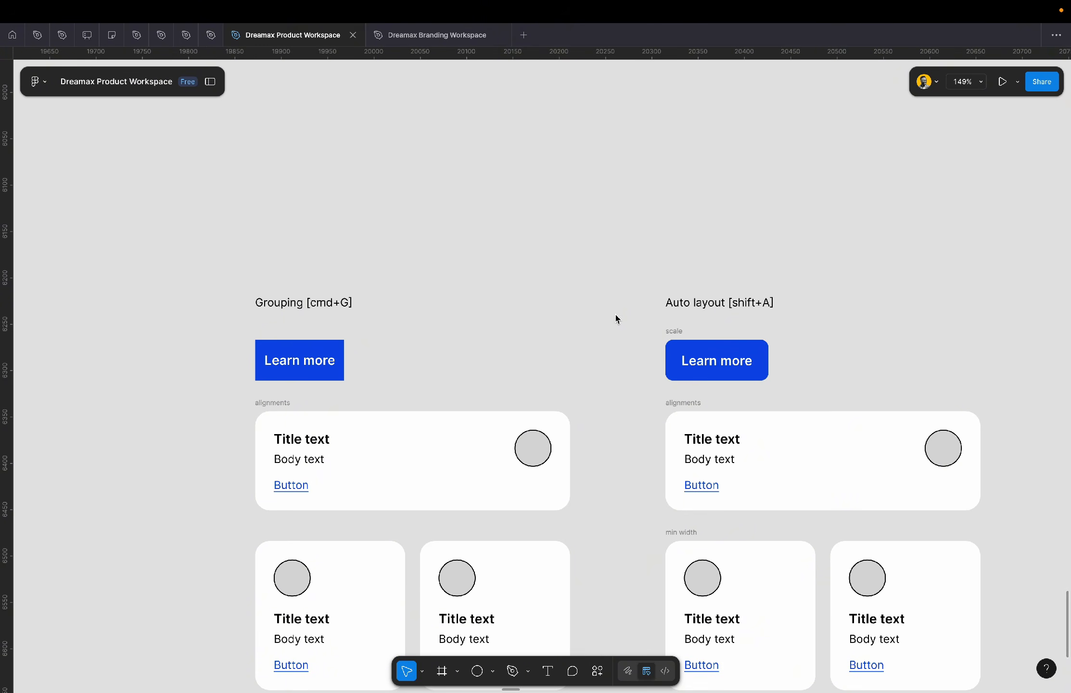
pyautogui.click(721, 367)
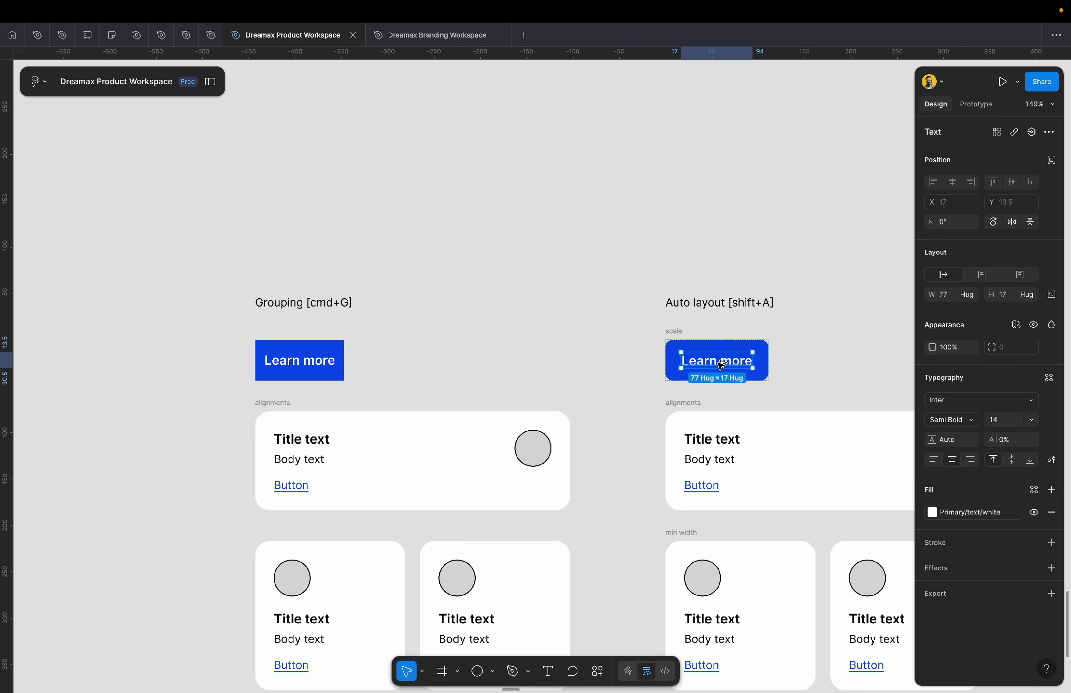
pyautogui.moveTo(720, 366); pyautogui.dragTo(546, 187)
pyautogui.scroll(10, 546, 186)
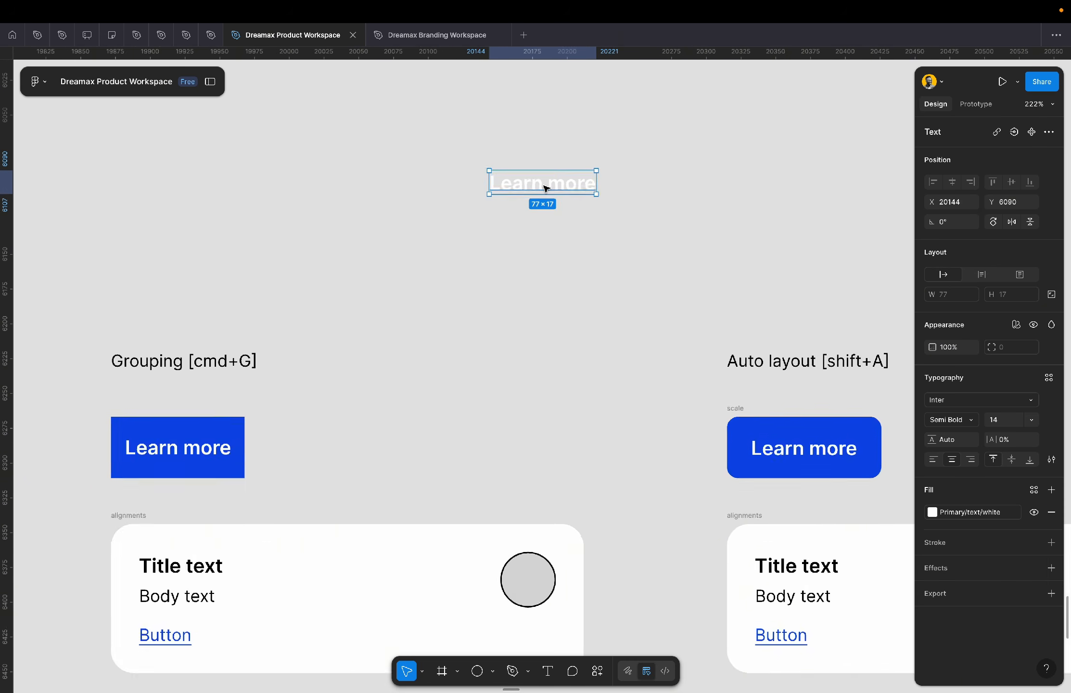
pyautogui.scroll(5, 546, 188)
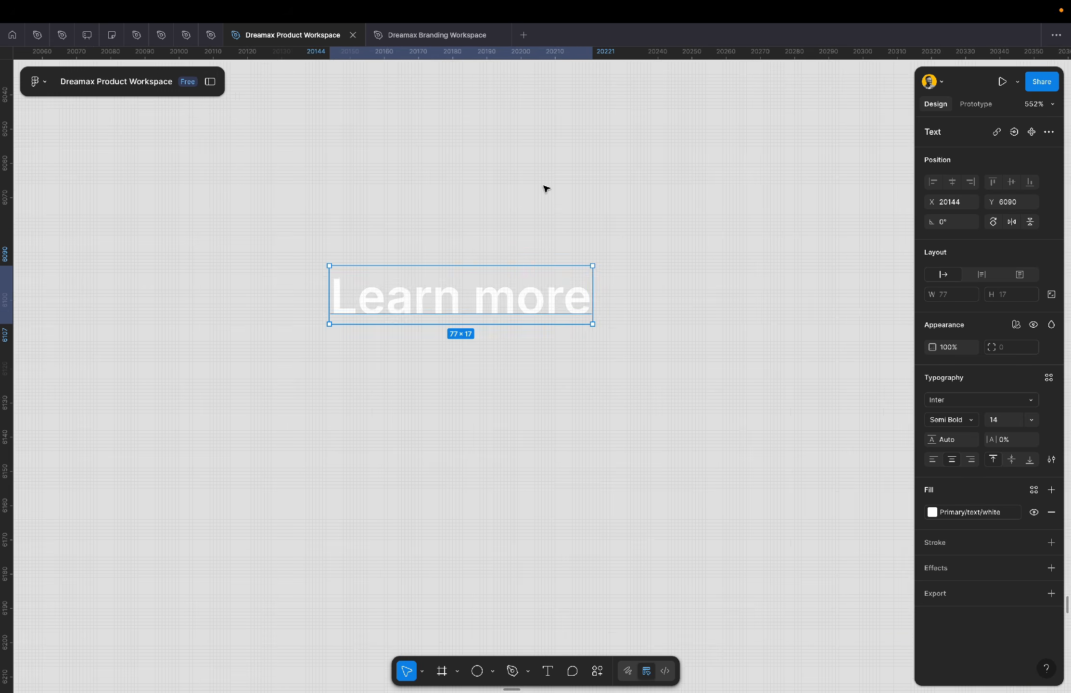
pyautogui.click(977, 511)
pyautogui.click(818, 586)
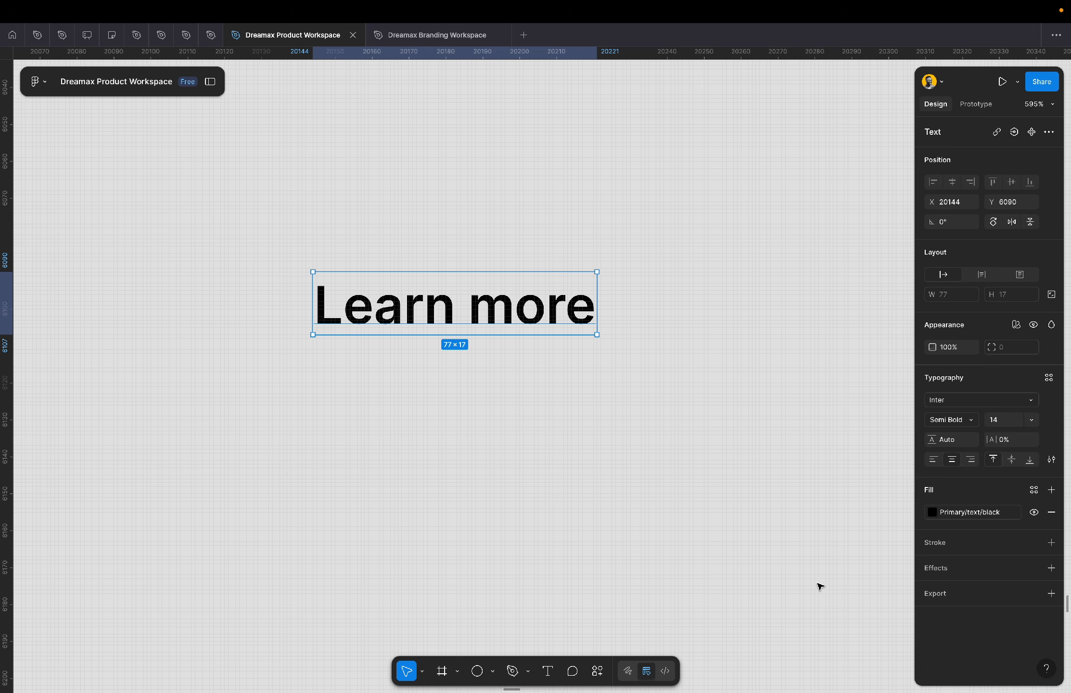
pyautogui.click(466, 394)
pyautogui.scroll(-3, 466, 393)
pyautogui.scroll(2, 466, 393)
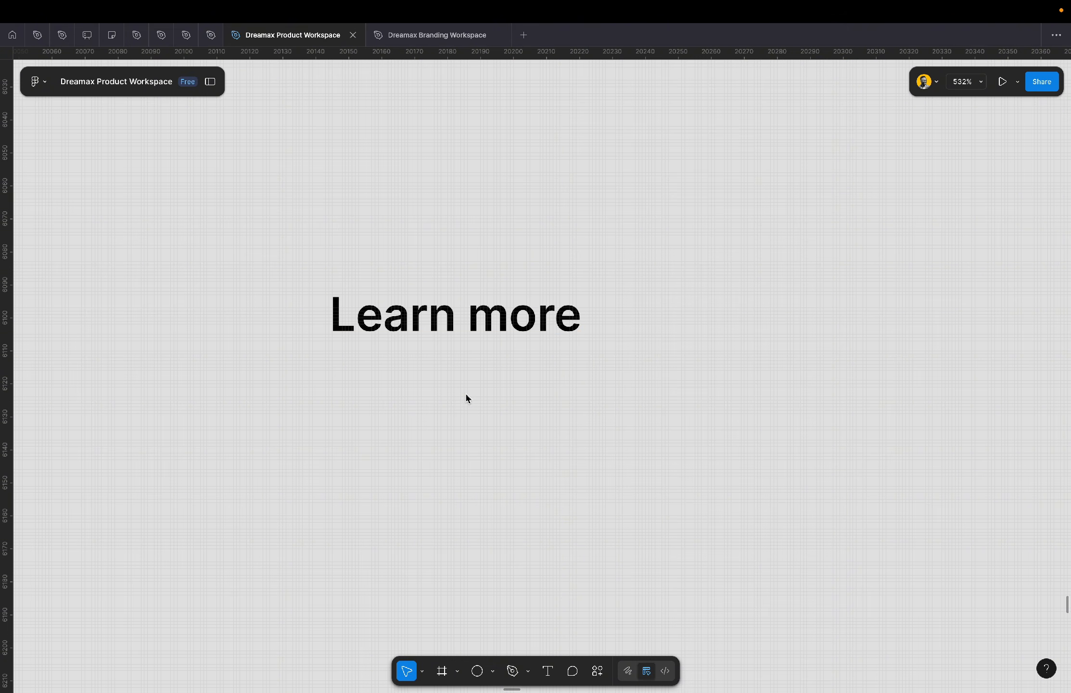
pyautogui.press('r')
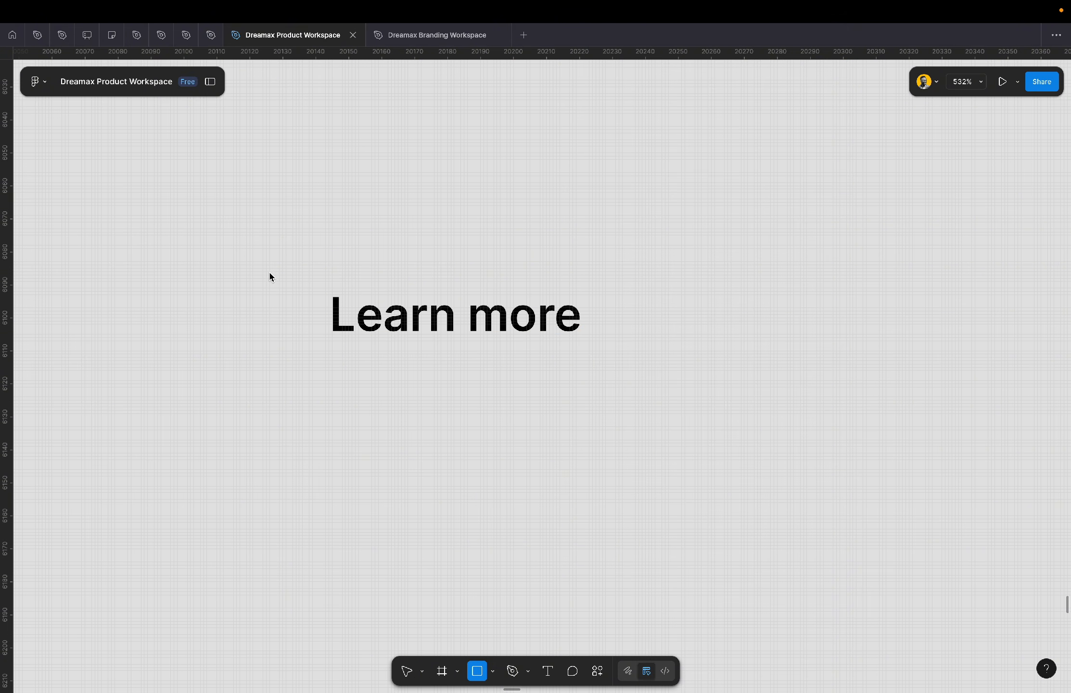
pyautogui.click(299, 360)
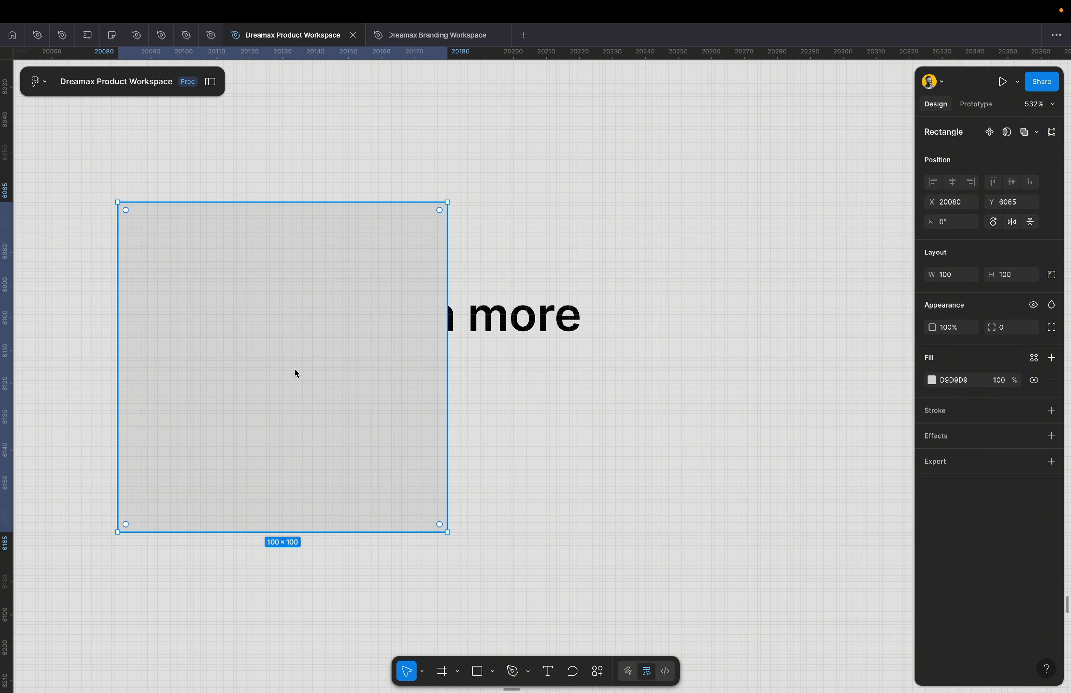
pyautogui.hotkey('ctrl', 'z')
# - Replace the wording of the copied Learn more text with "Buy now"
pyautogui.doubleClick(434, 322)
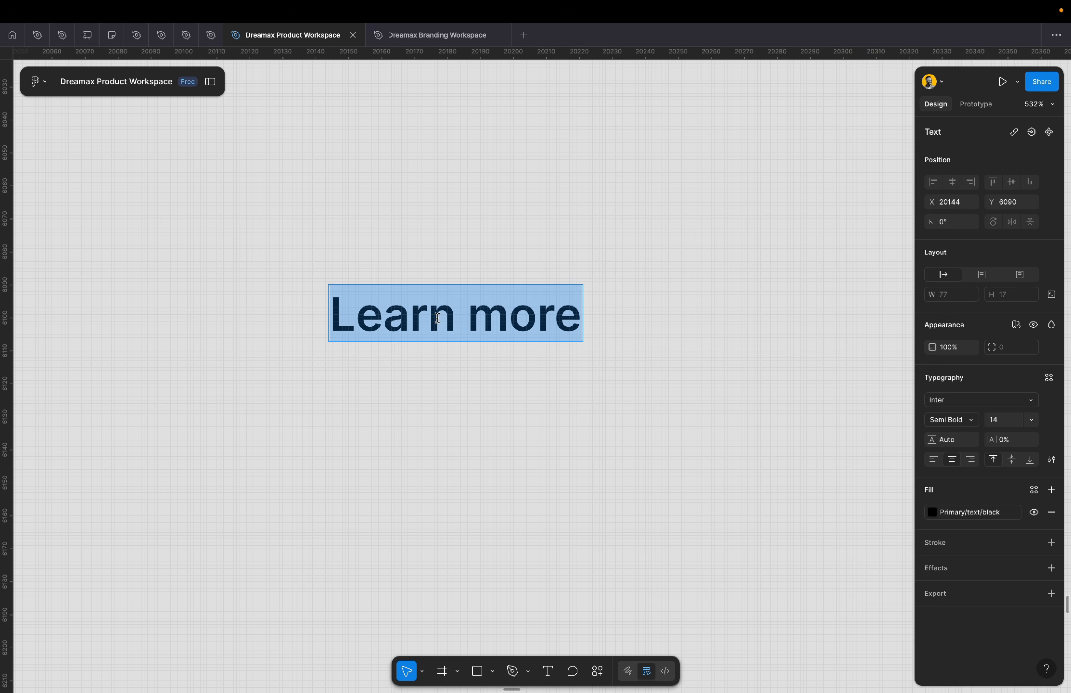
pyautogui.write('Buy now')
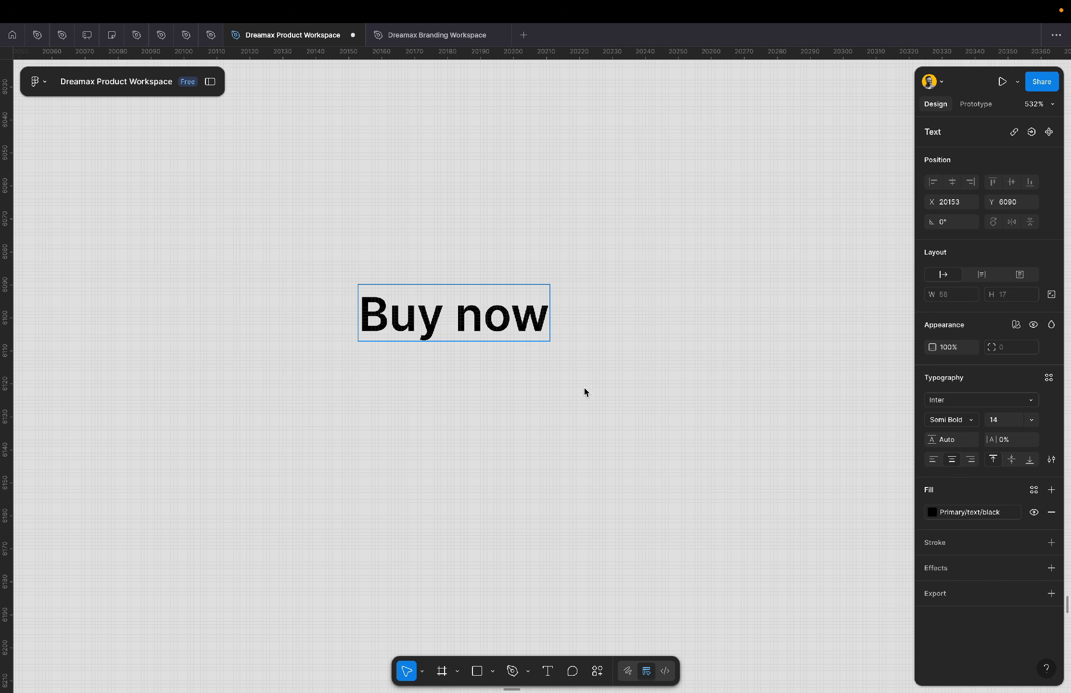
pyautogui.press('Escape')
pyautogui.press('Escape')
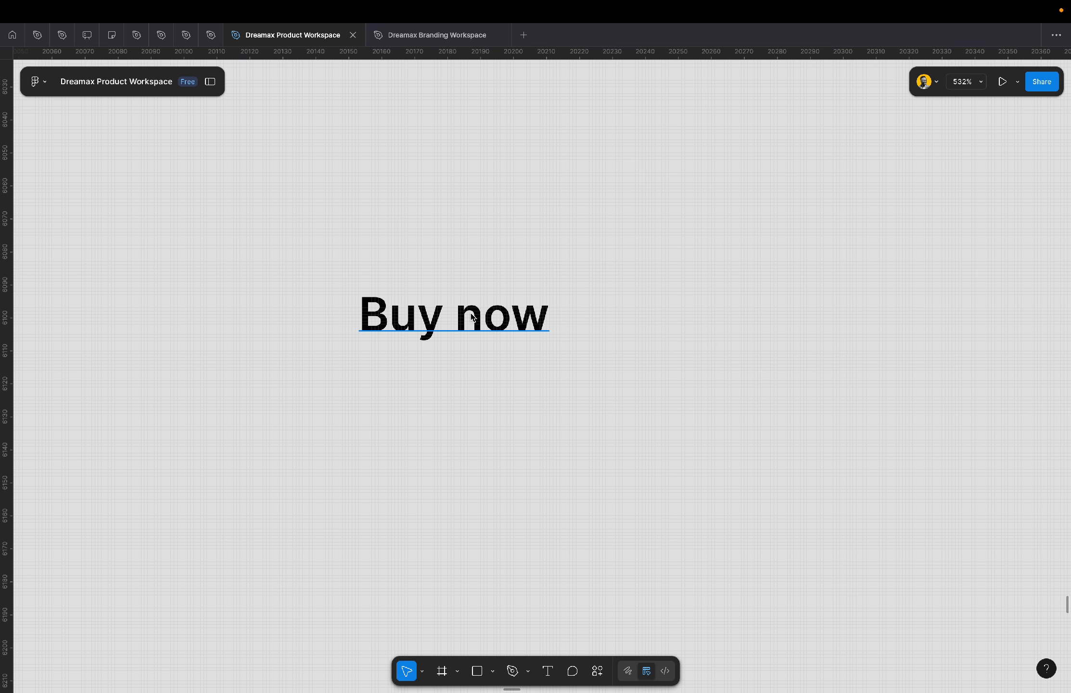
pyautogui.press('r')
pyautogui.moveTo(325, 245); pyautogui.dragTo(583, 384)
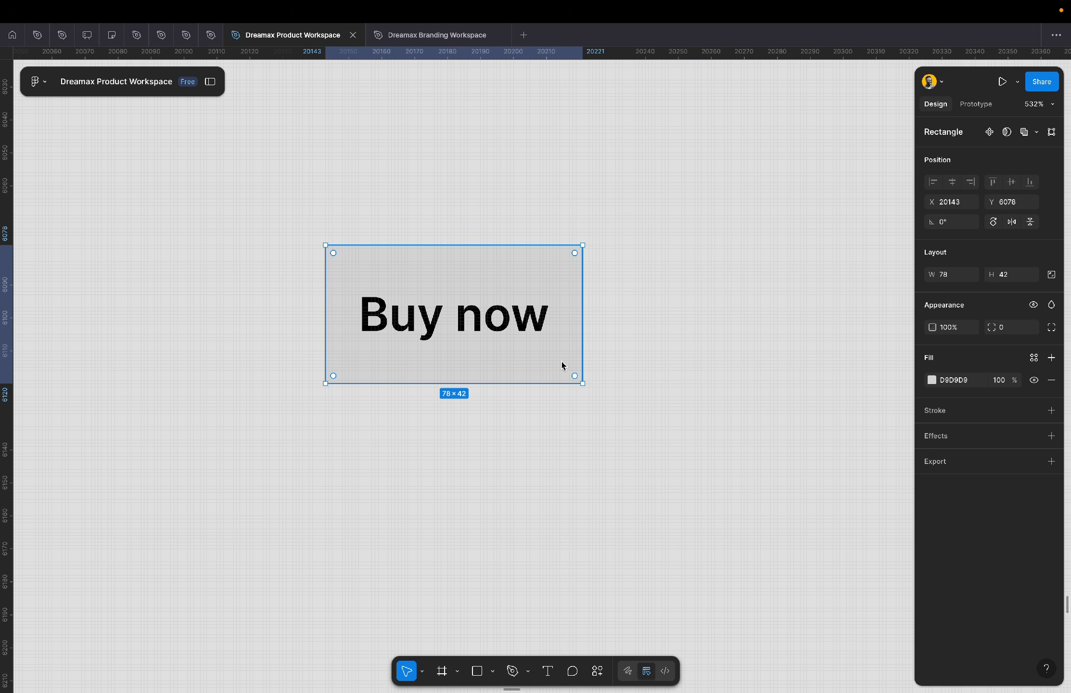
pyautogui.press('BackSpace')
# - Draw a frame about 89 × 35 around the Buy now text
pyautogui.press('f')
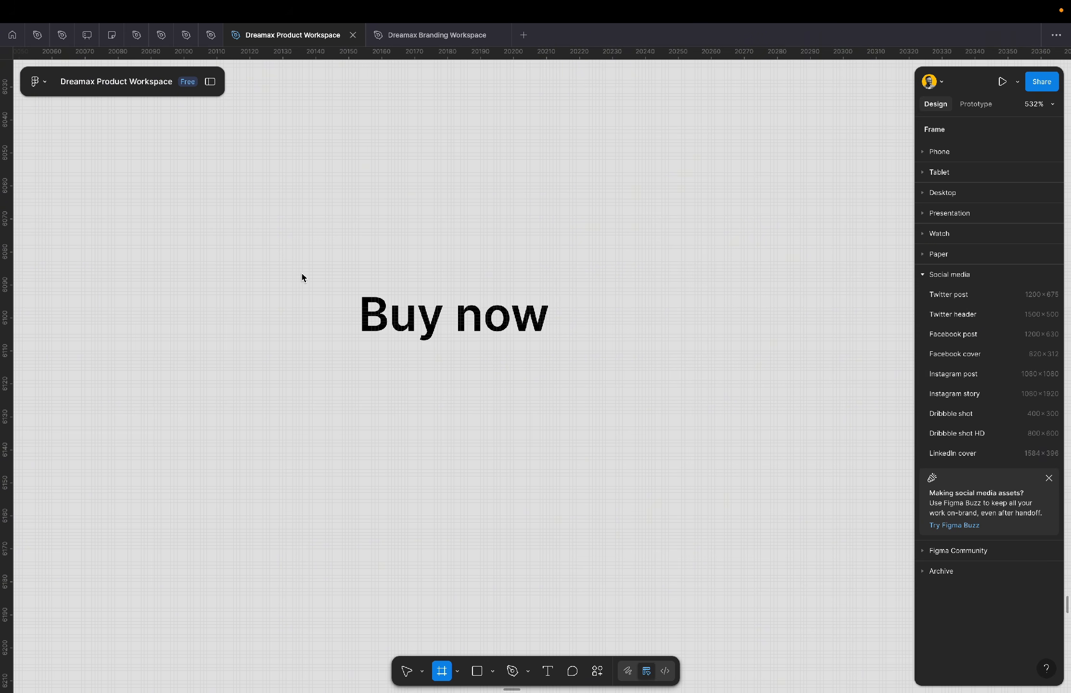
pyautogui.moveTo(295, 258); pyautogui.dragTo(589, 374)
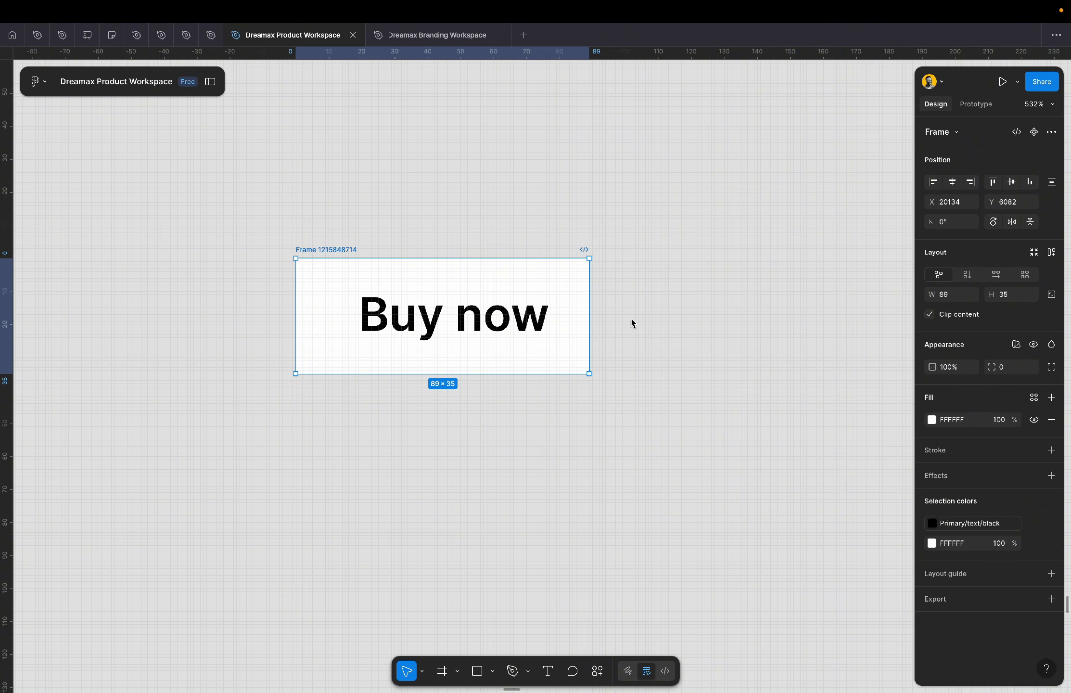
pyautogui.click(447, 213)
pyautogui.press('f')
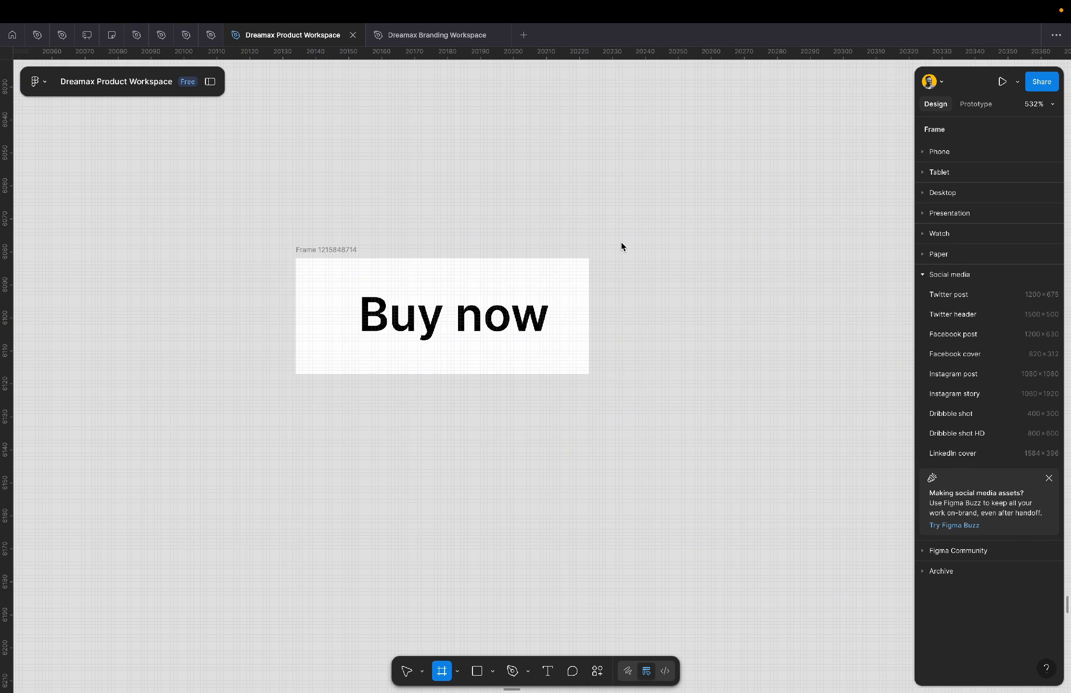
pyautogui.moveTo(619, 245)
pyautogui.mouseDown()
pyautogui.moveTo(664, 342)
pyautogui.moveTo(796, 377)
pyautogui.mouseUp()
pyautogui.press('Delete')
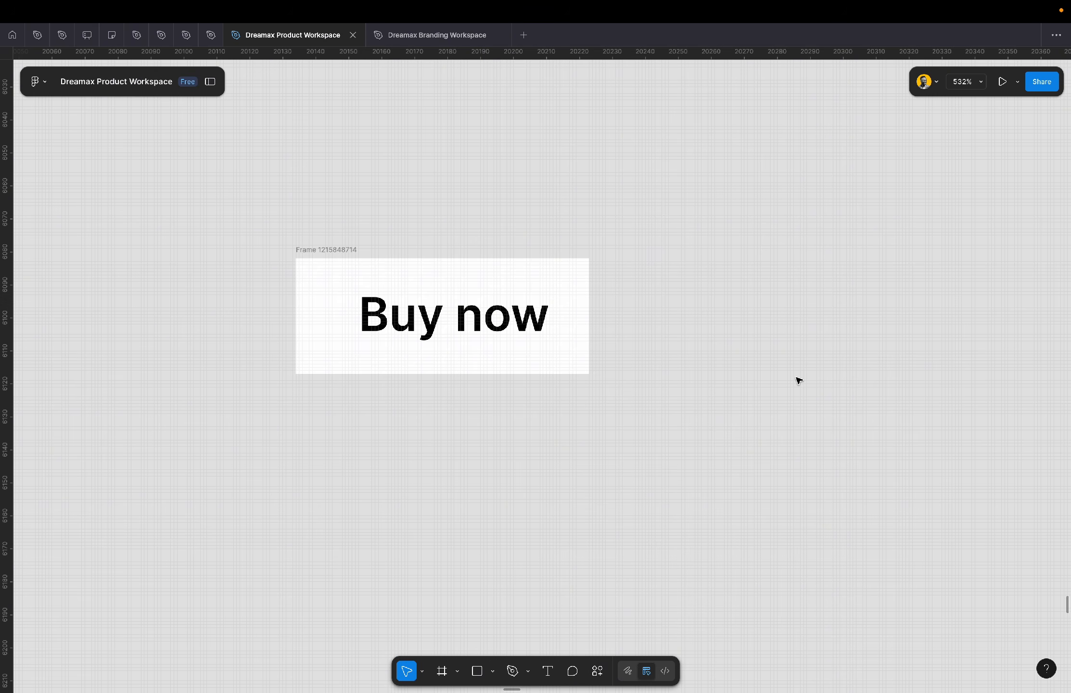
pyautogui.click(457, 671)
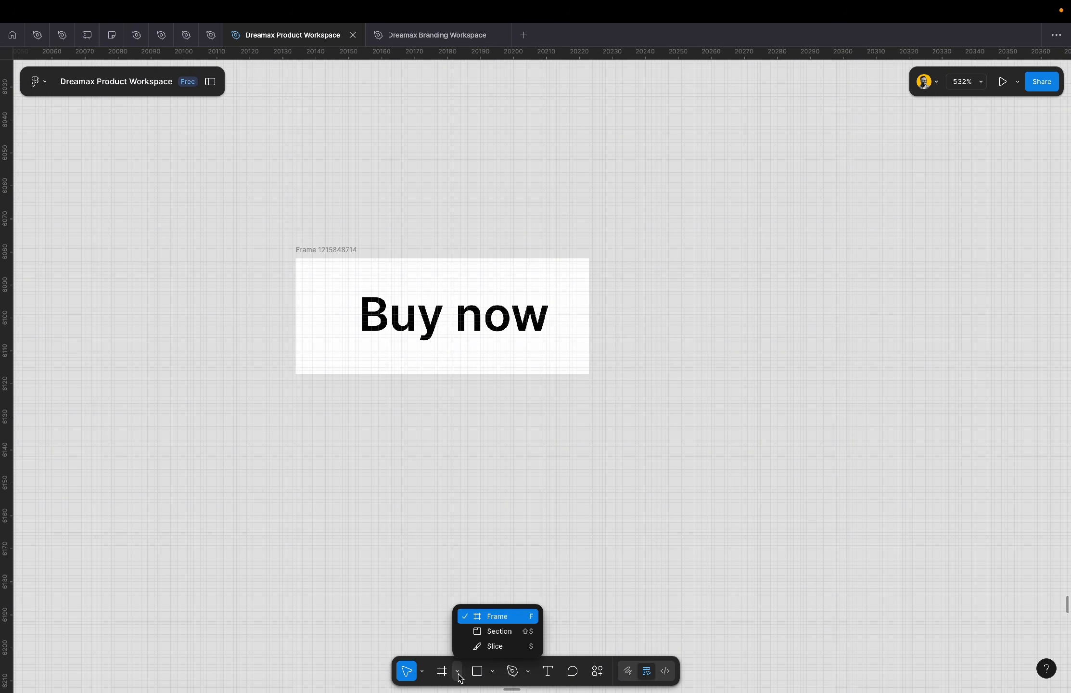
pyautogui.click(629, 433)
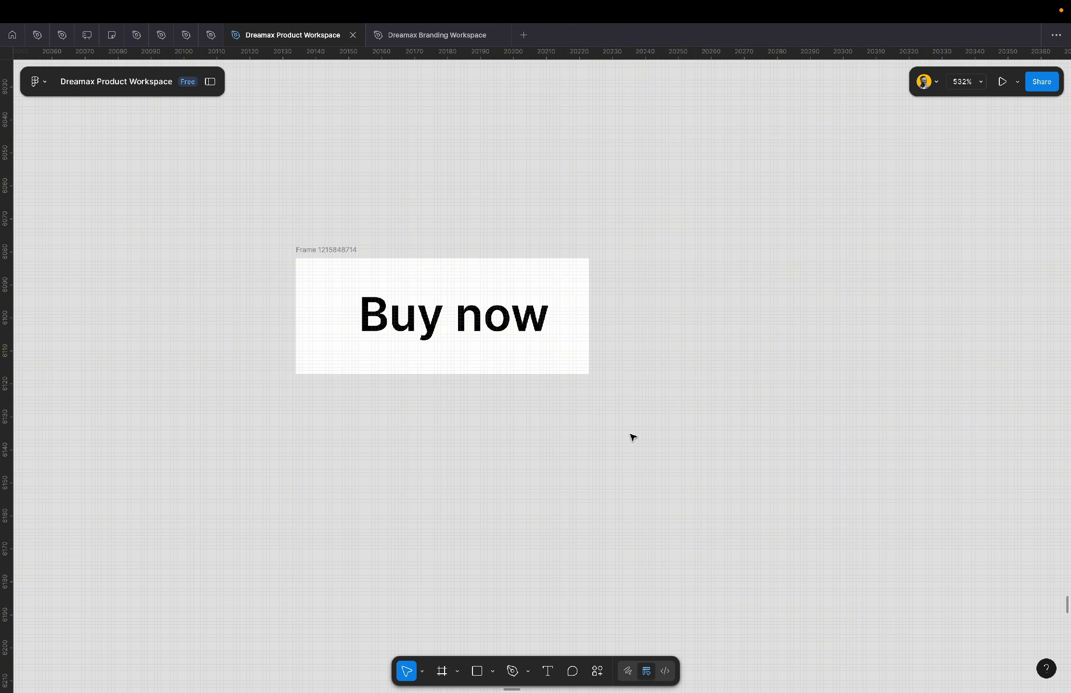
# - Set the height of the frame around the Buy now text to 44
pyautogui.click(335, 256)
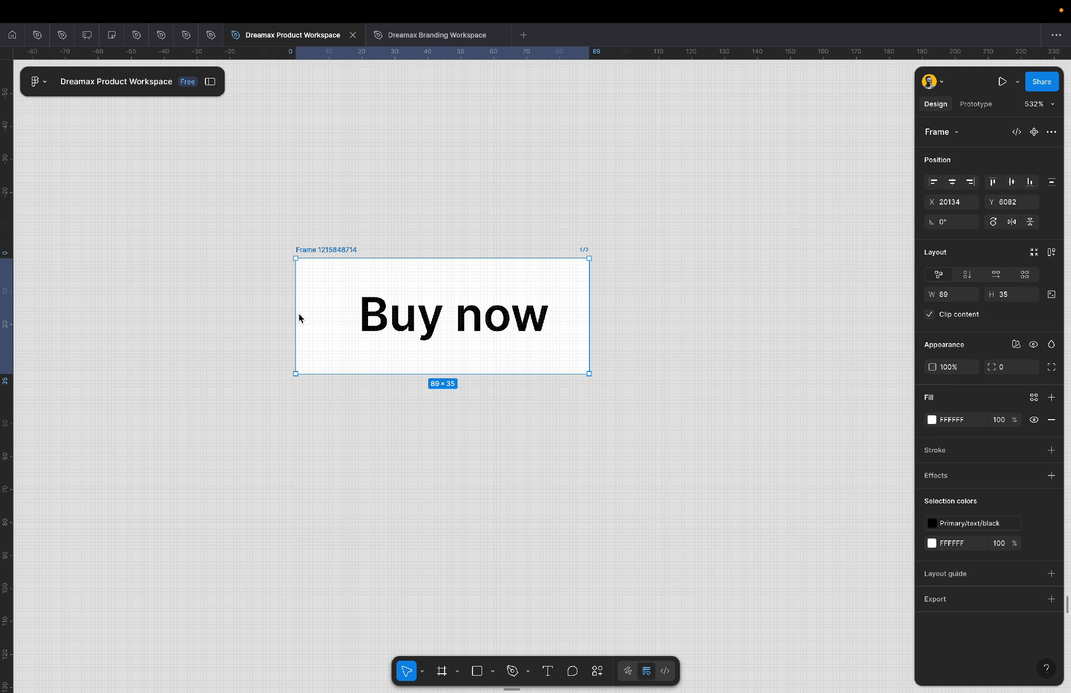
pyautogui.click(1017, 296)
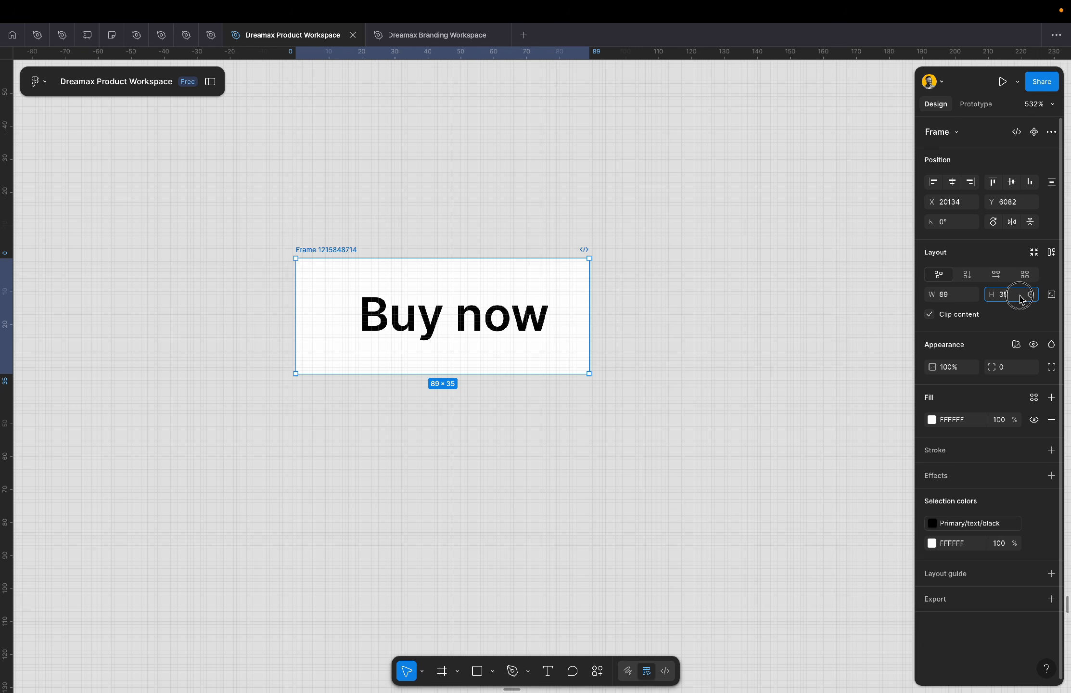
pyautogui.write('44')
pyautogui.press('Return')
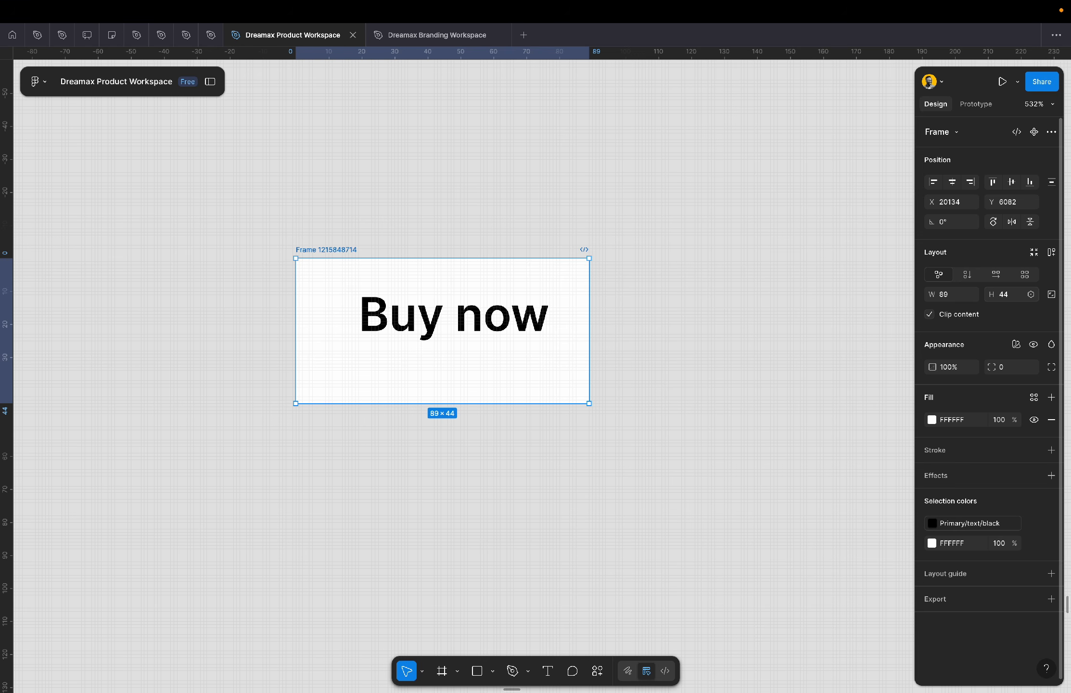
# - Center the Buy now text horizontally and vertically inside its frame
pyautogui.click(487, 319)
pyautogui.moveTo(487, 318); pyautogui.dragTo(476, 332)
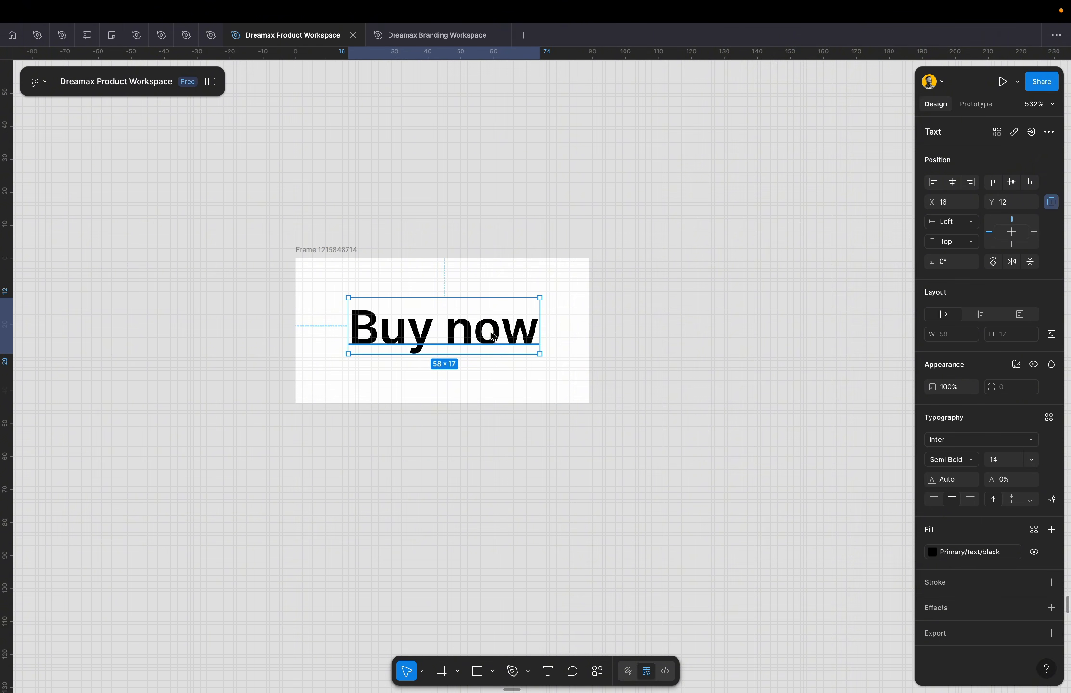
pyautogui.click(954, 185)
pyautogui.click(1013, 184)
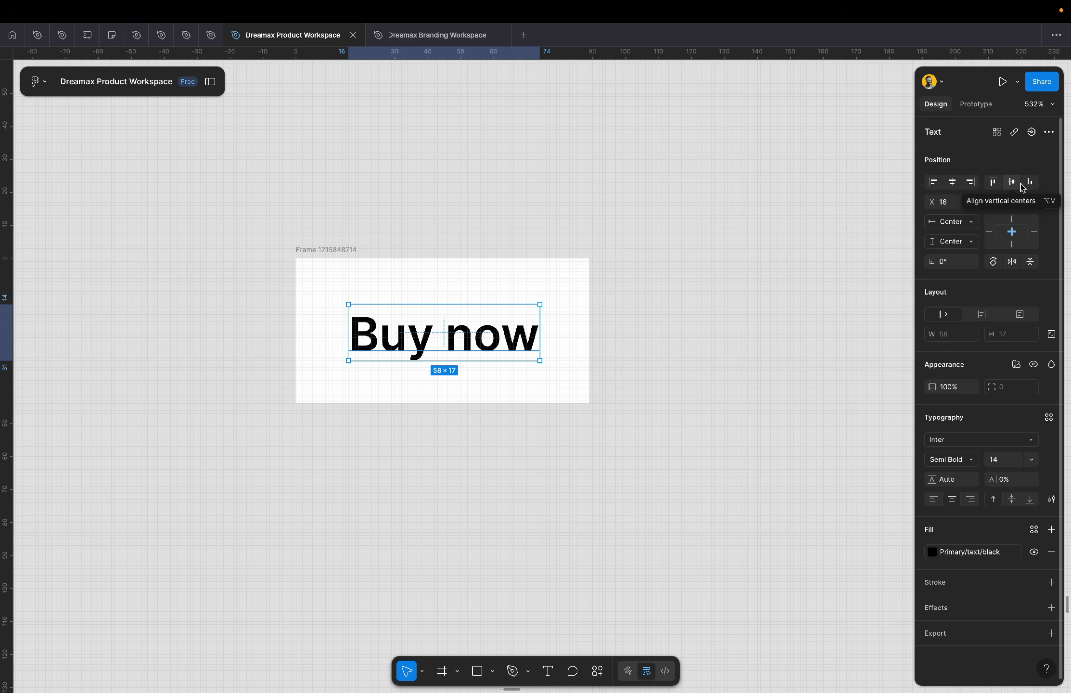
pyautogui.click(717, 296)
pyautogui.scroll(-5, 378, 308)
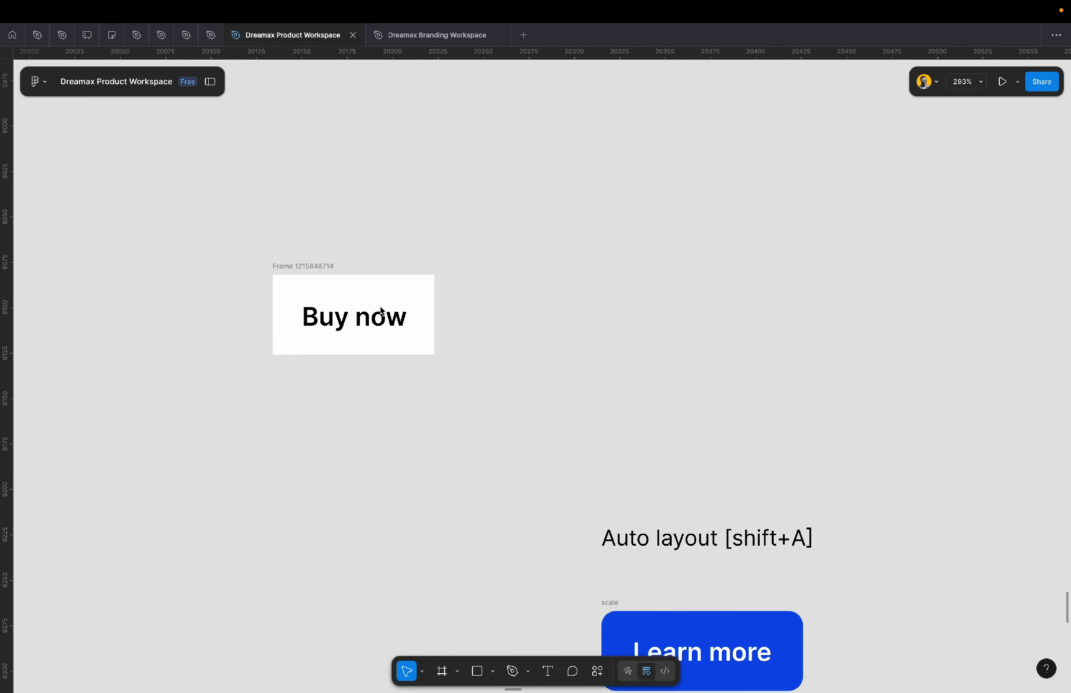
# - Duplicate the Buy now frame beside the original and set the text color in both frames to the library color Primary/text/white
pyautogui.moveTo(295, 261); pyautogui.dragTo(526, 226)
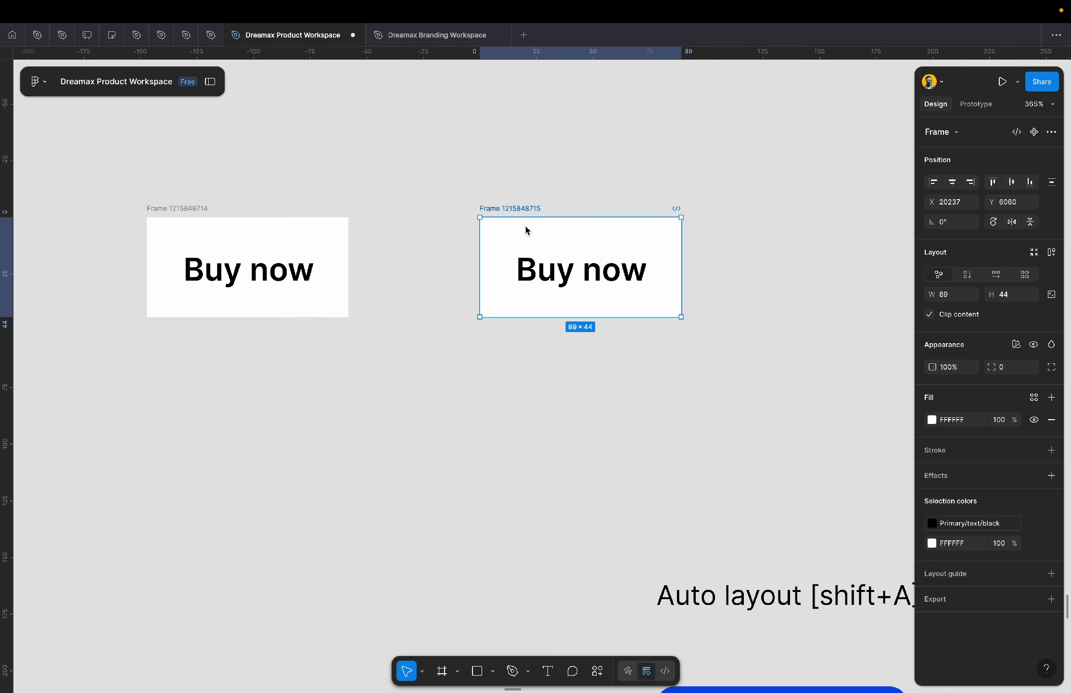
pyautogui.keyDown('shift'); pyautogui.click(196, 211); pyautogui.keyUp('shift')
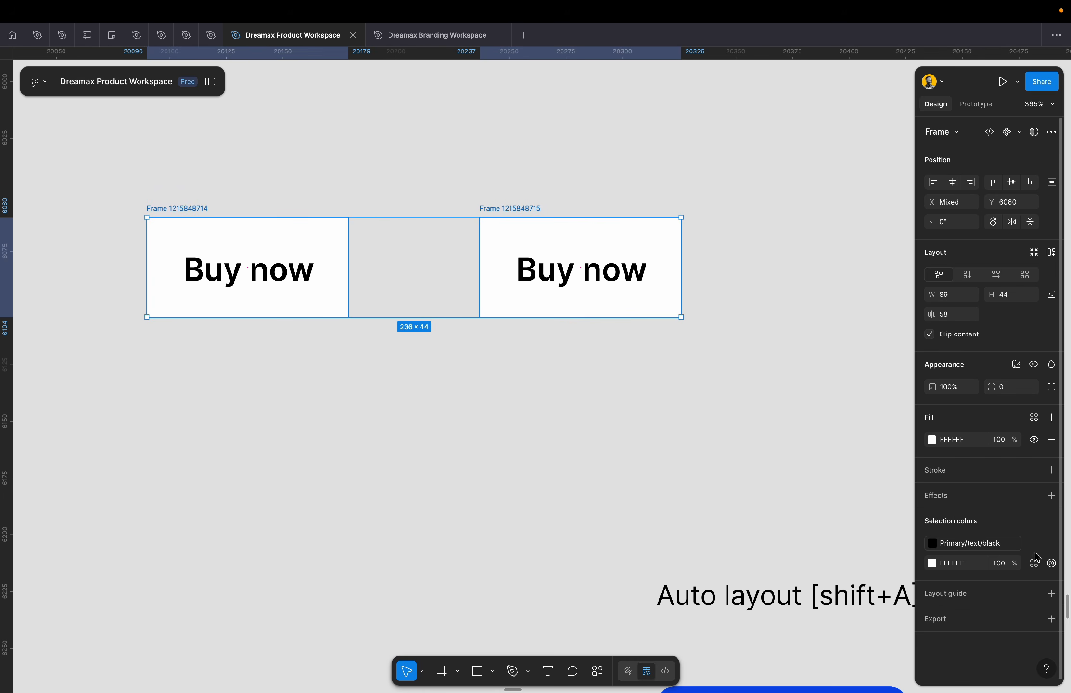
pyautogui.click(986, 548)
pyautogui.click(818, 624)
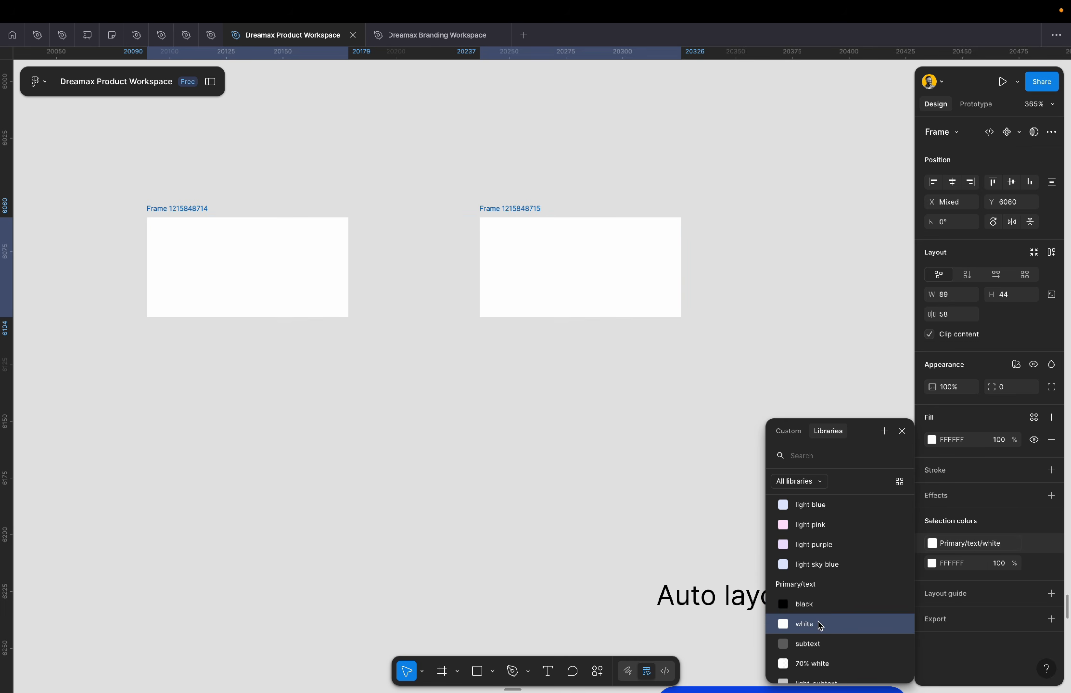
# - Change the FFFFFF background of both Buy now frames to the library color Primary/bg/blue
pyautogui.click(1033, 563)
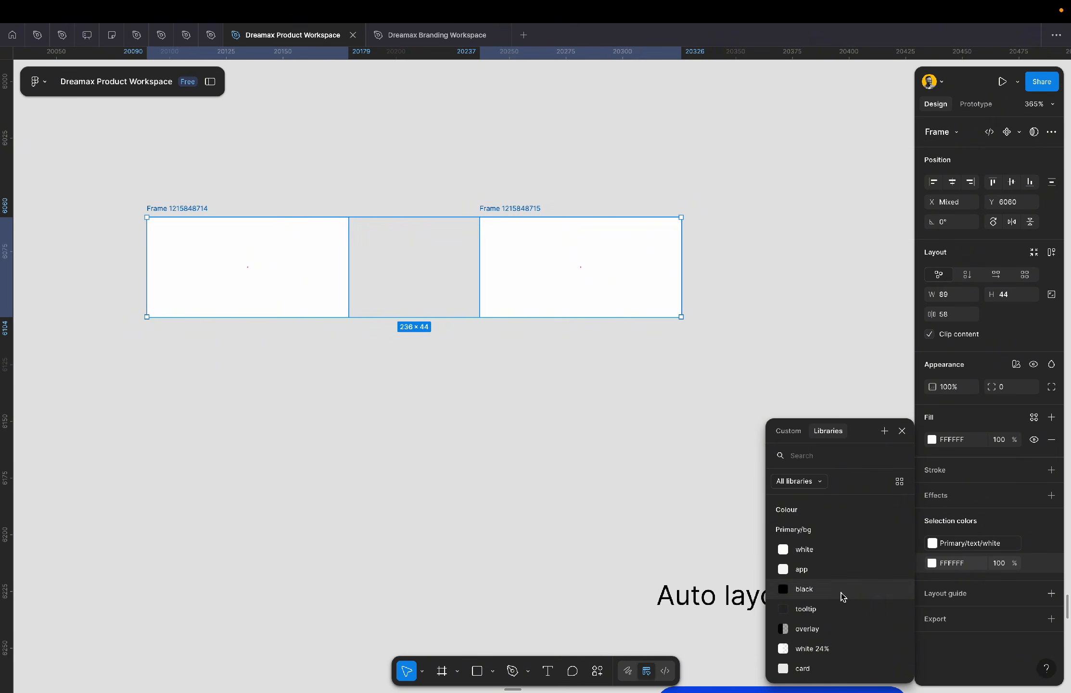
pyautogui.scroll(-2, 842, 599)
pyautogui.scroll(-1, 842, 597)
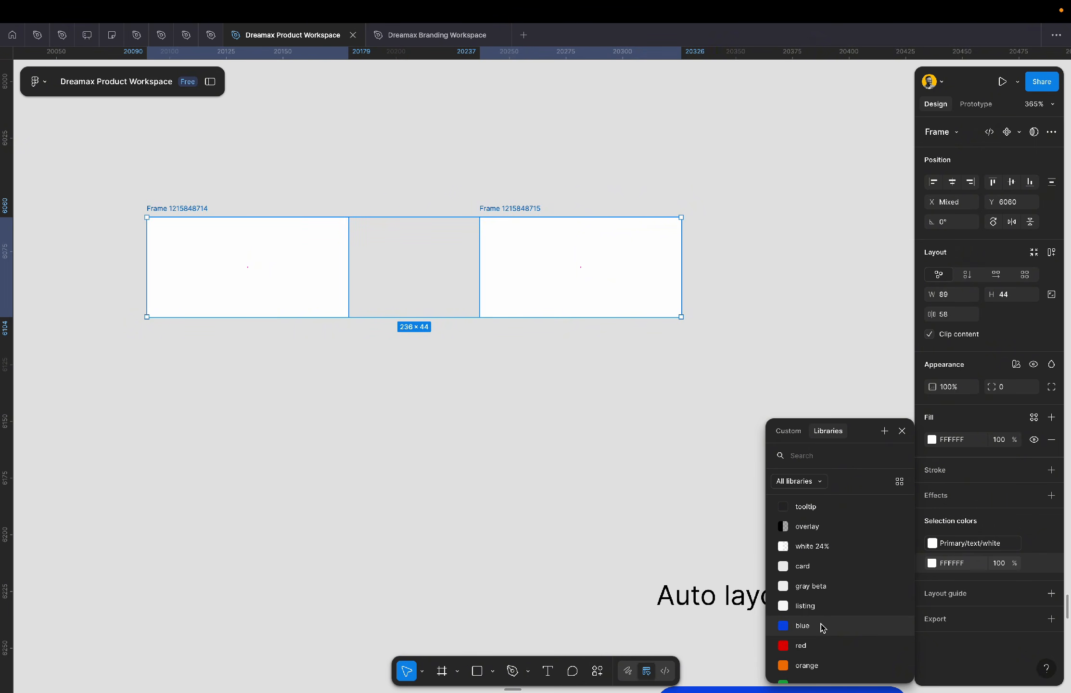
pyautogui.click(822, 625)
pyautogui.click(461, 406)
pyautogui.hscroll(-4, 461, 407)
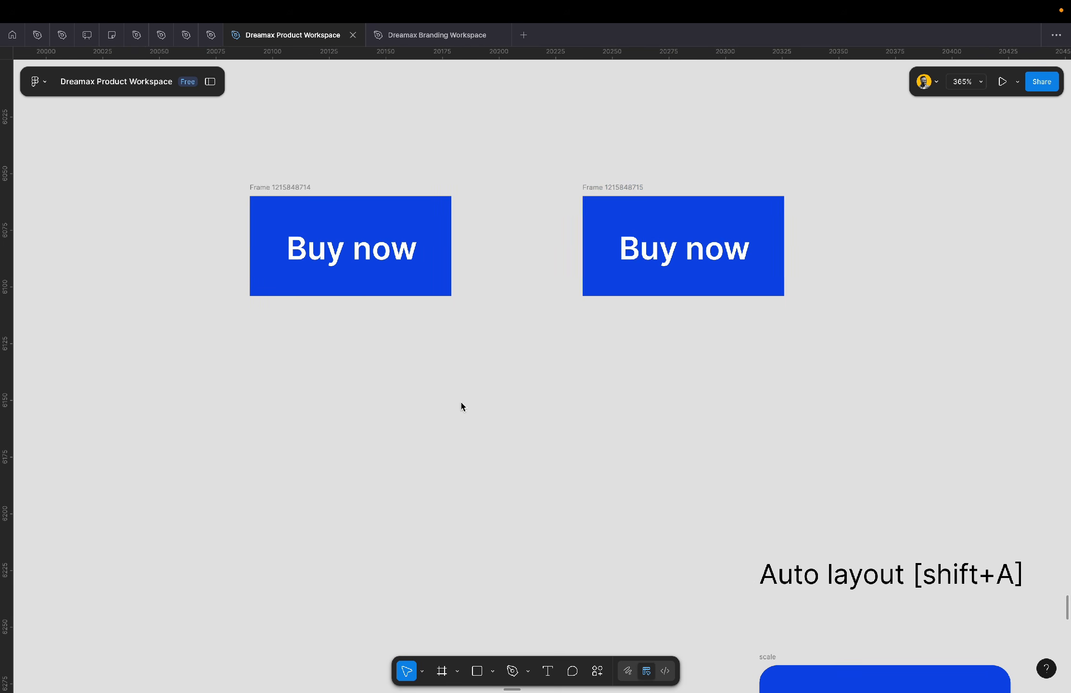
# - Rename the duplicated Buy now frame as A and the original Buy now frame as G
pyautogui.moveTo(622, 186); pyautogui.dragTo(626, 191)
pyautogui.write('A')
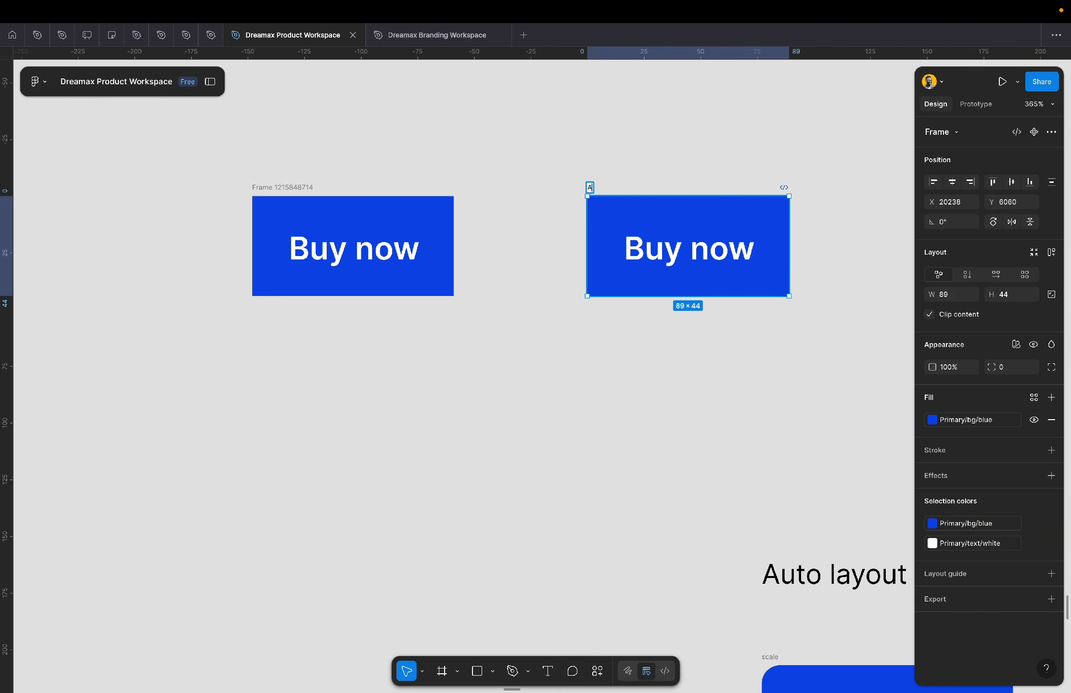
pyautogui.press('Return')
pyautogui.click(290, 189)
pyautogui.doubleClick(289, 187)
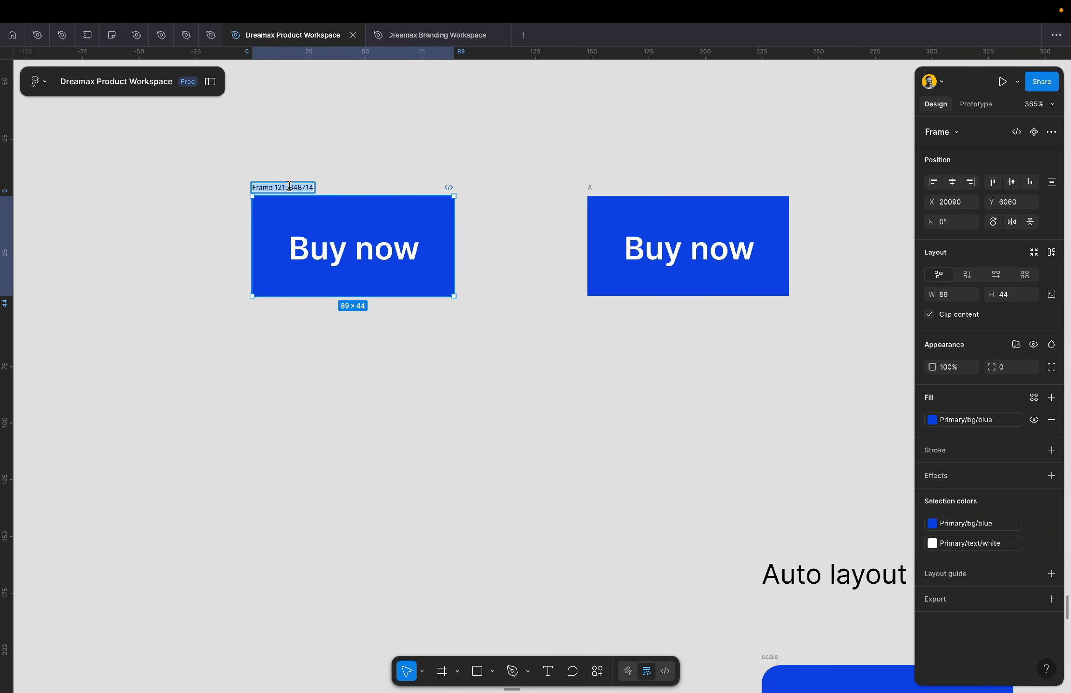
pyautogui.write('G')
pyautogui.press('Return')
pyautogui.click(403, 171)
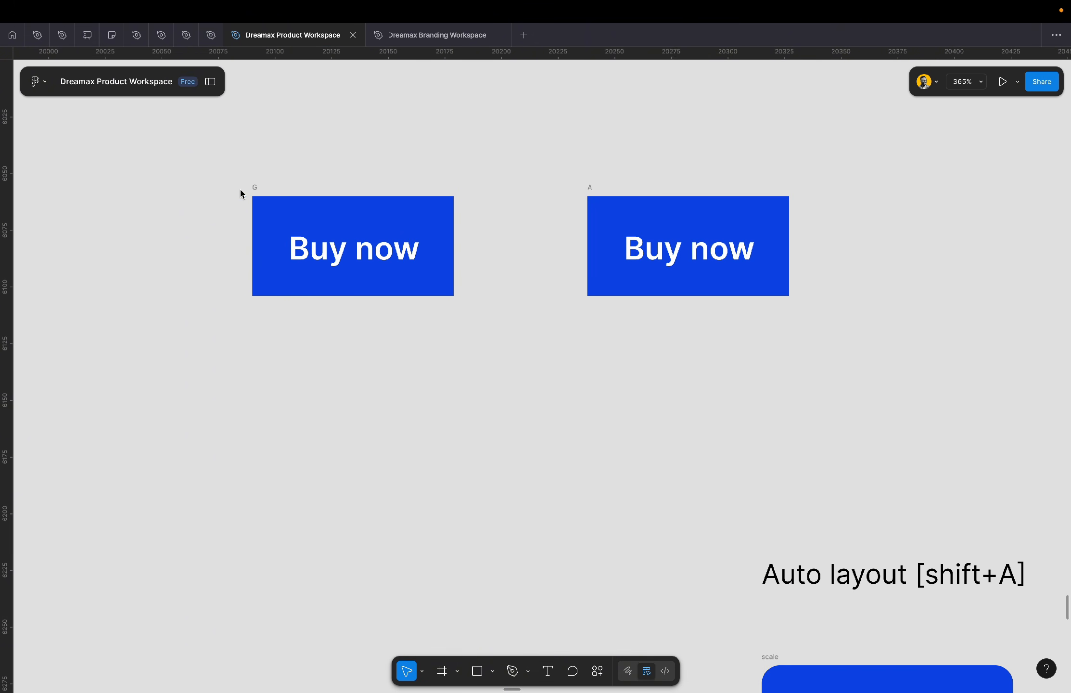
# - Move frame G closer to frame A, to X 20100, and apply auto layout to frame A
pyautogui.moveTo(255, 192); pyautogui.dragTo(278, 194)
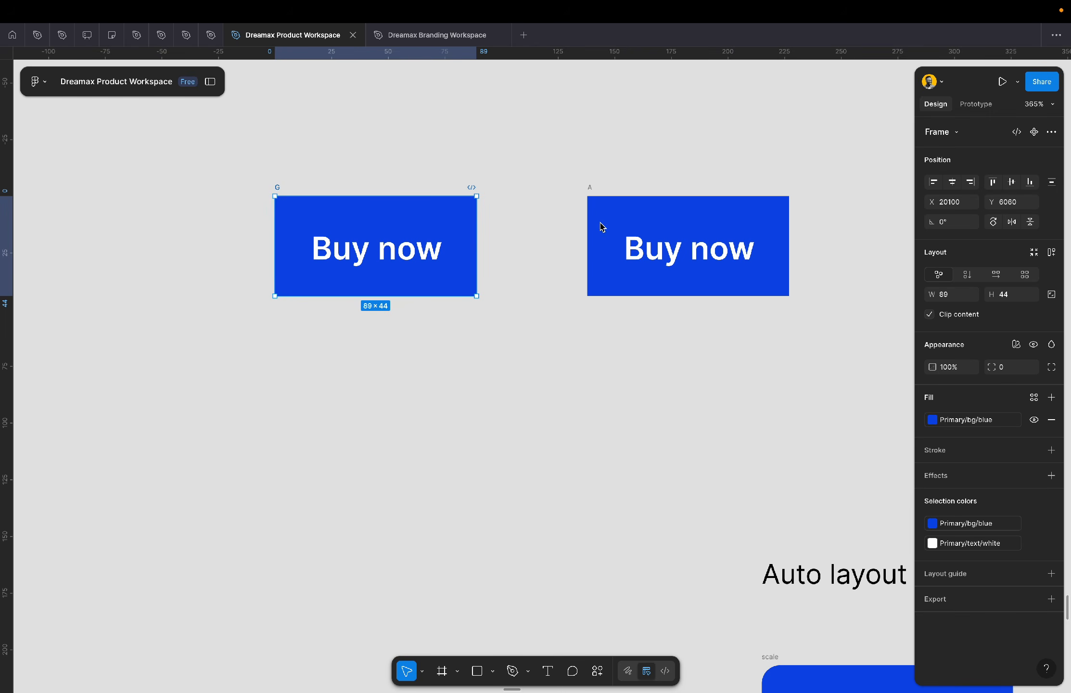
pyautogui.click(589, 189)
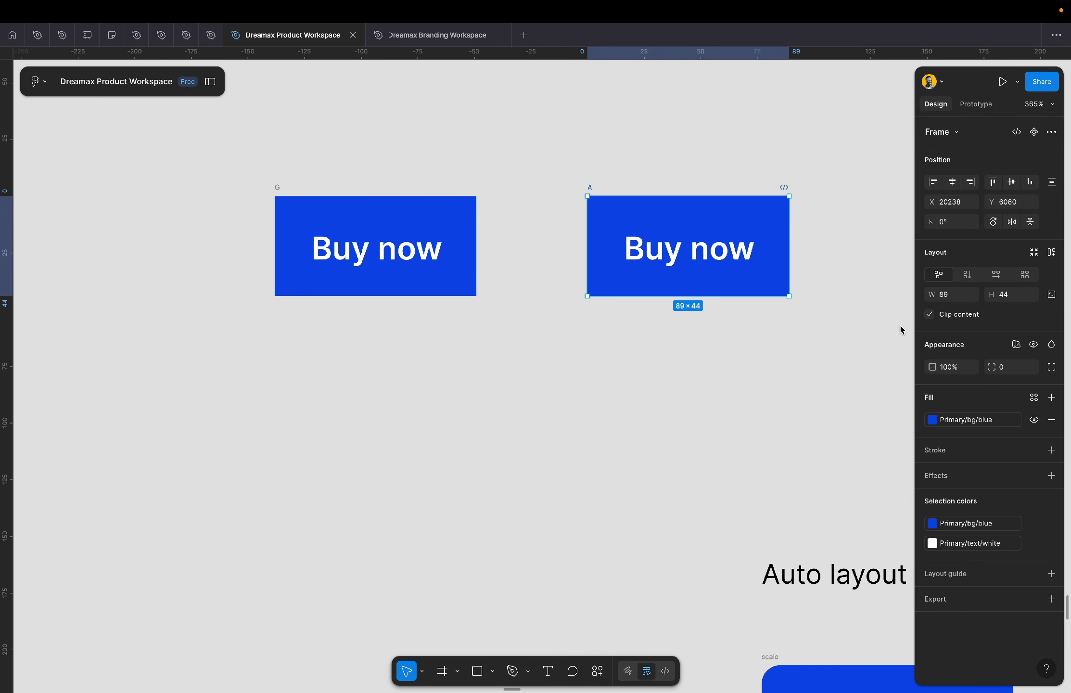
pyautogui.click(1051, 253)
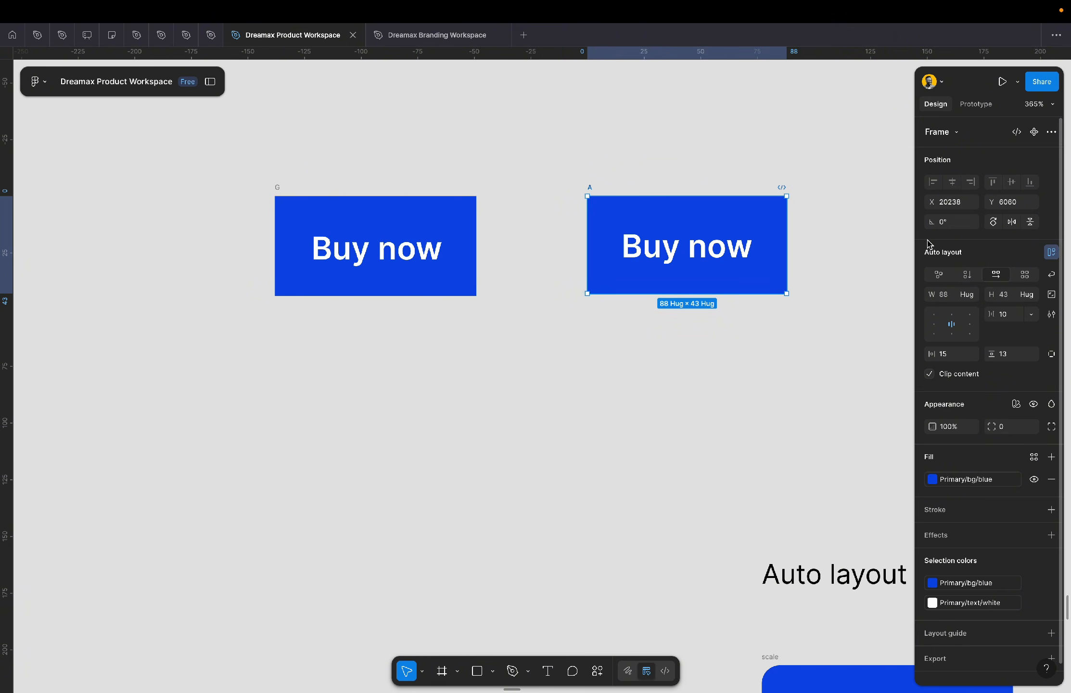
# - Examine the auto layout frame A up close and compare its size and padding with frame G
pyautogui.hotkey('shift', '2')
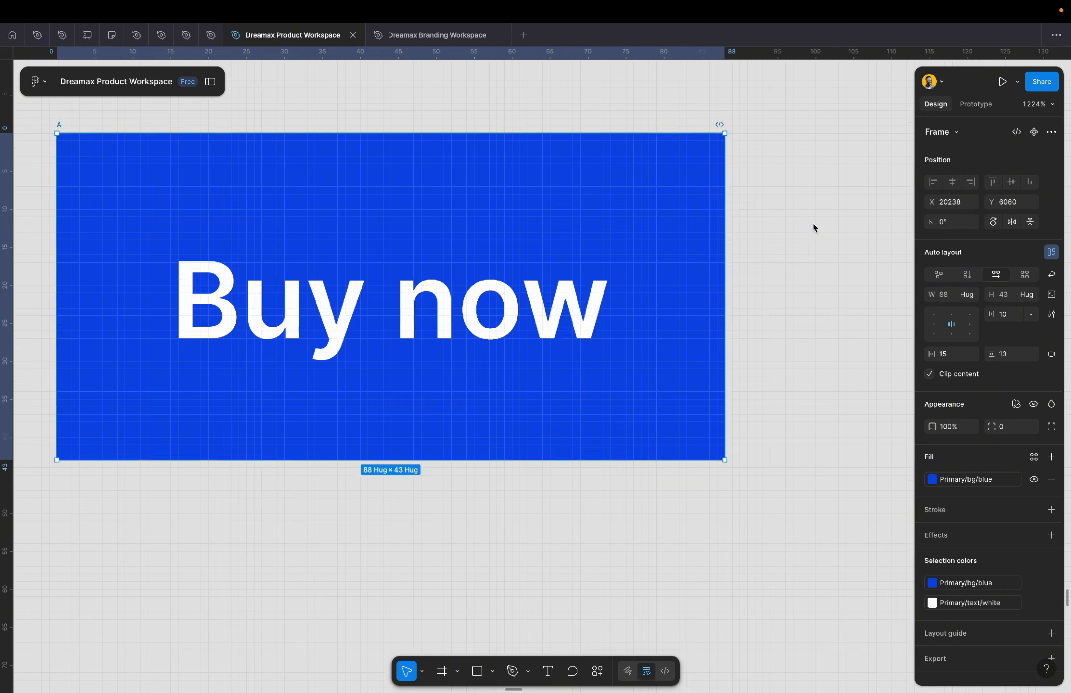
pyautogui.scroll(-4, 813, 224)
pyautogui.scroll(2, 813, 224)
pyautogui.scroll(2, 813, 223)
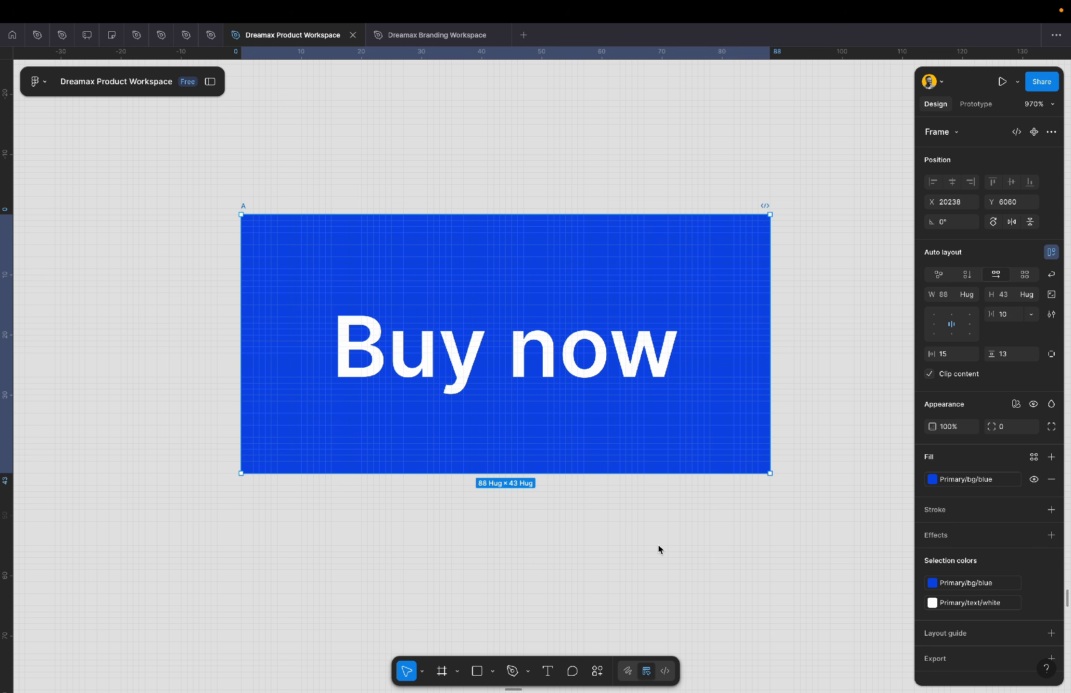
pyautogui.scroll(-5, 658, 549)
pyautogui.scroll(1, 659, 549)
pyautogui.scroll(-2, 660, 549)
pyautogui.hscroll(-2, 660, 549)
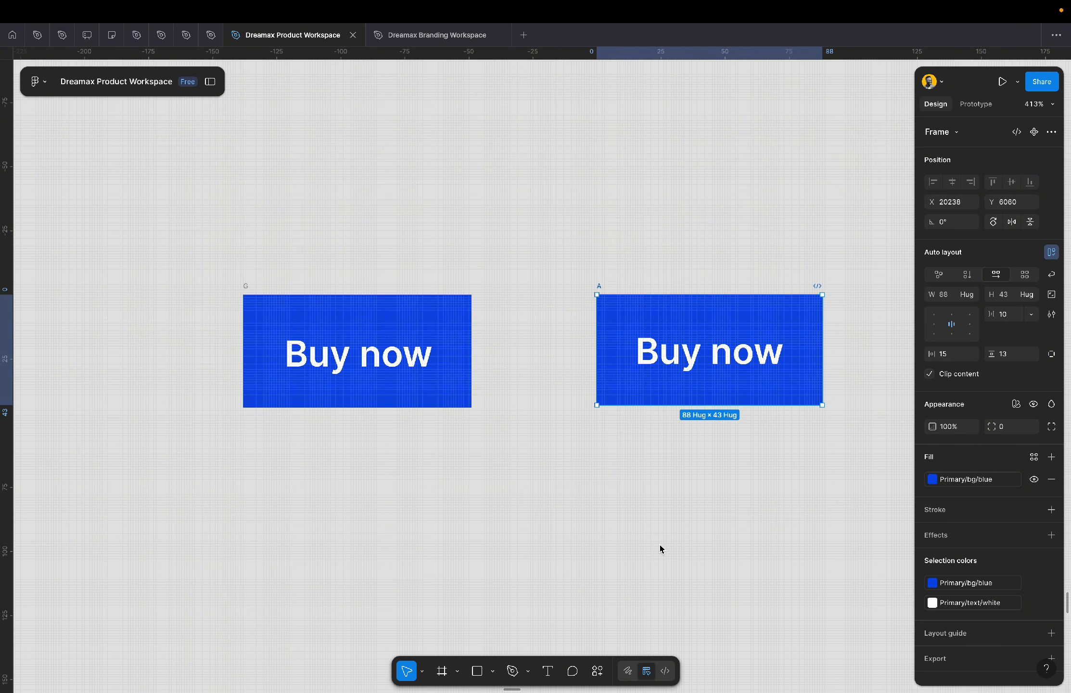
# - Move frames G and A together up to Y 6021 and duplicate the pair below at Y 6089
pyautogui.scroll(-2, 660, 549)
pyautogui.hscroll(1, 660, 549)
pyautogui.moveTo(841, 163); pyautogui.dragTo(2, 455)
pyautogui.scroll(-3, 674, 291)
pyautogui.hscroll(-2, 673, 291)
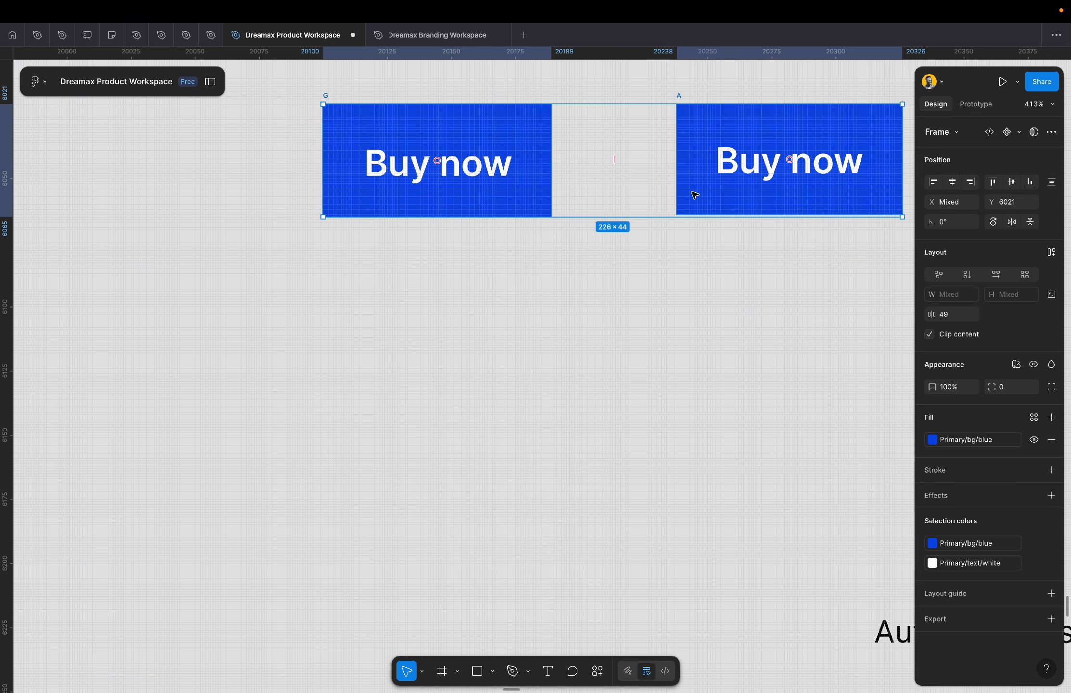
pyautogui.moveTo(694, 195); pyautogui.dragTo(698, 365)
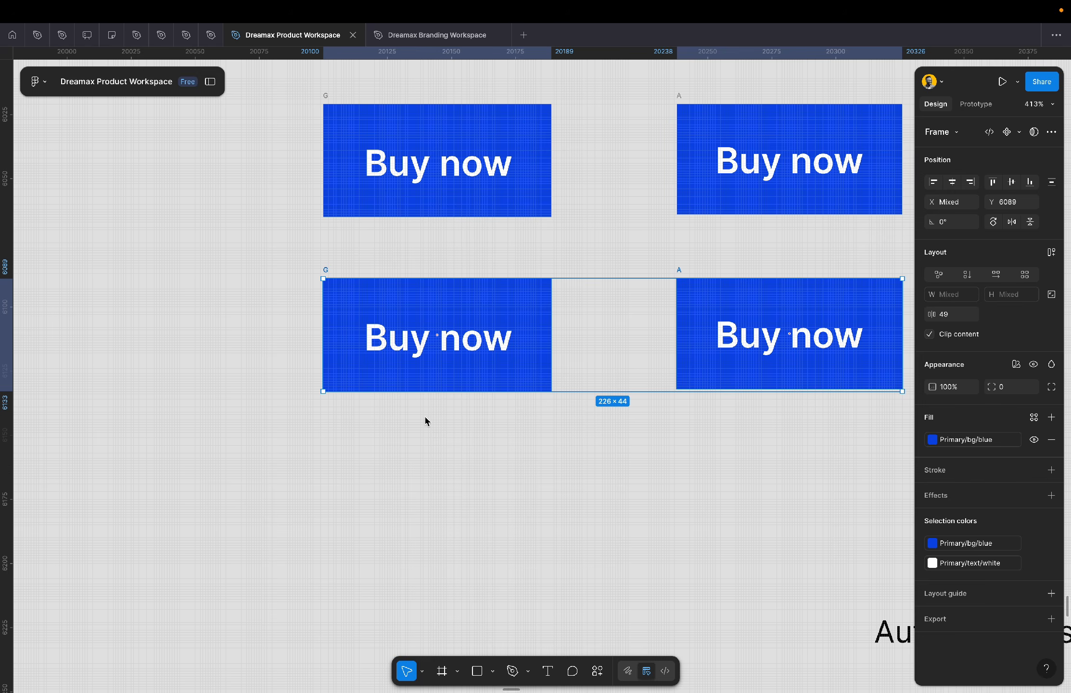
# - Replace the Buy now text in the lower copy of frame G with "Learn more"
pyautogui.click(427, 446)
pyautogui.doubleClick(471, 340)
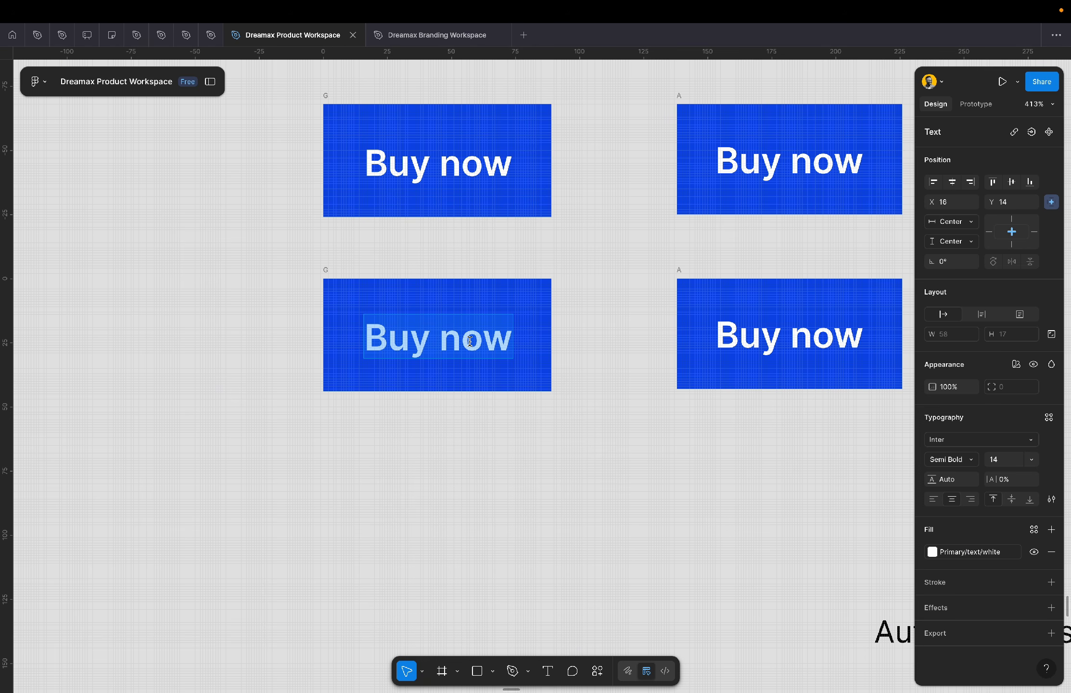
pyautogui.write('Le')
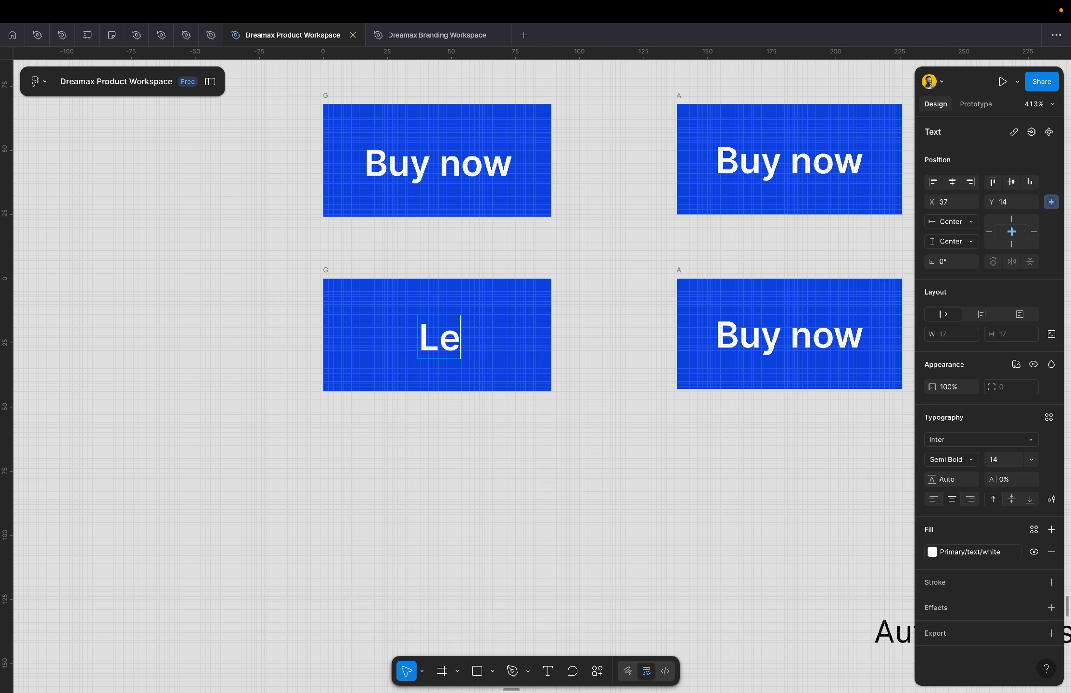
pyautogui.write('arn more')
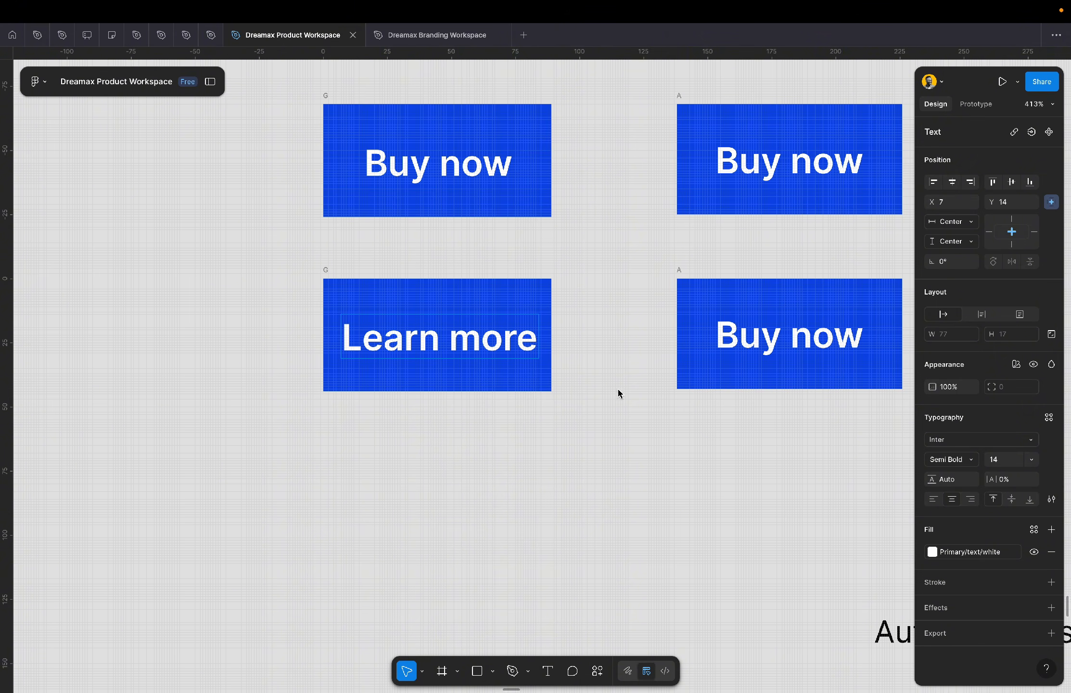
pyautogui.press('Escape')
pyautogui.press('Escape')
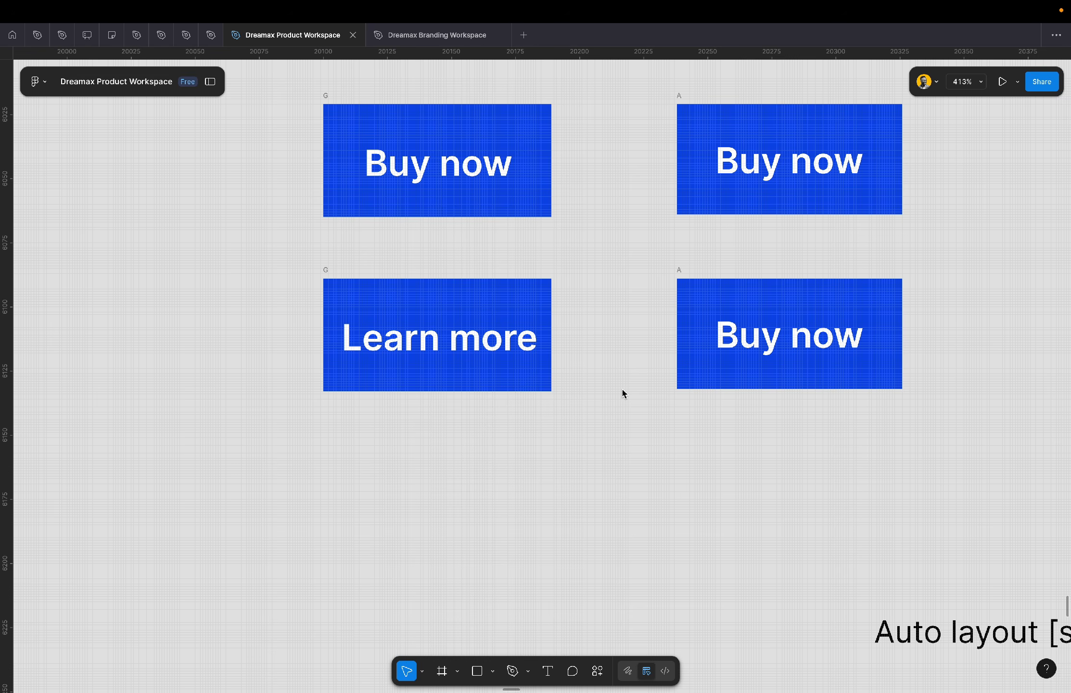
# - Widen the lower frame G to 105 and center its Learn more text horizontally
pyautogui.hscroll(4, 623, 394)
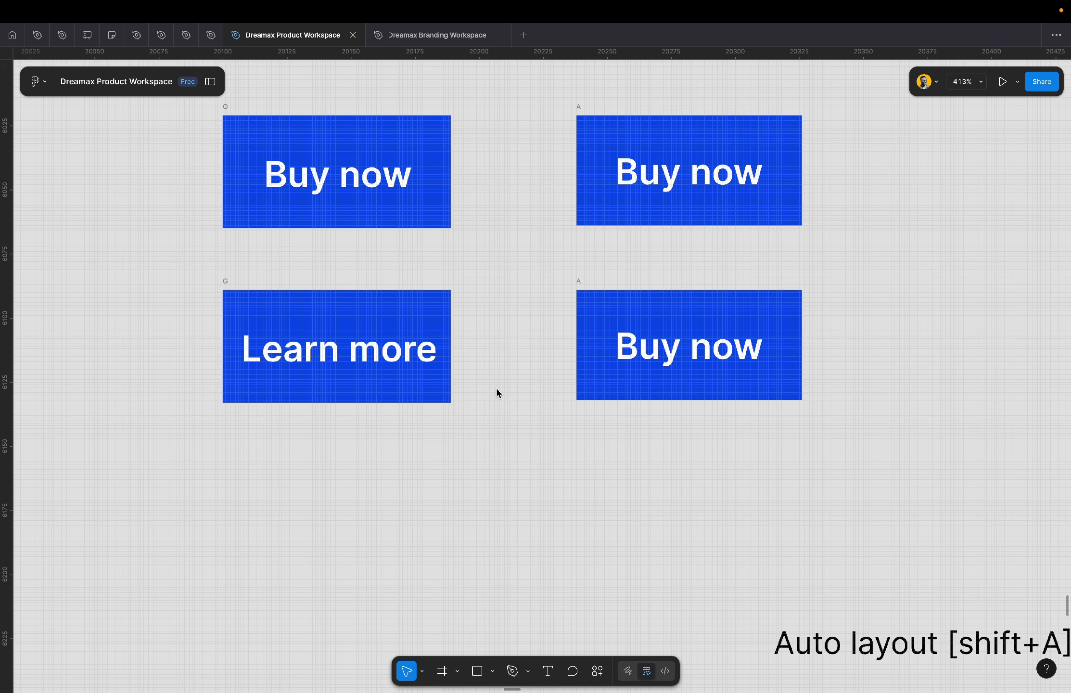
pyautogui.click(229, 286)
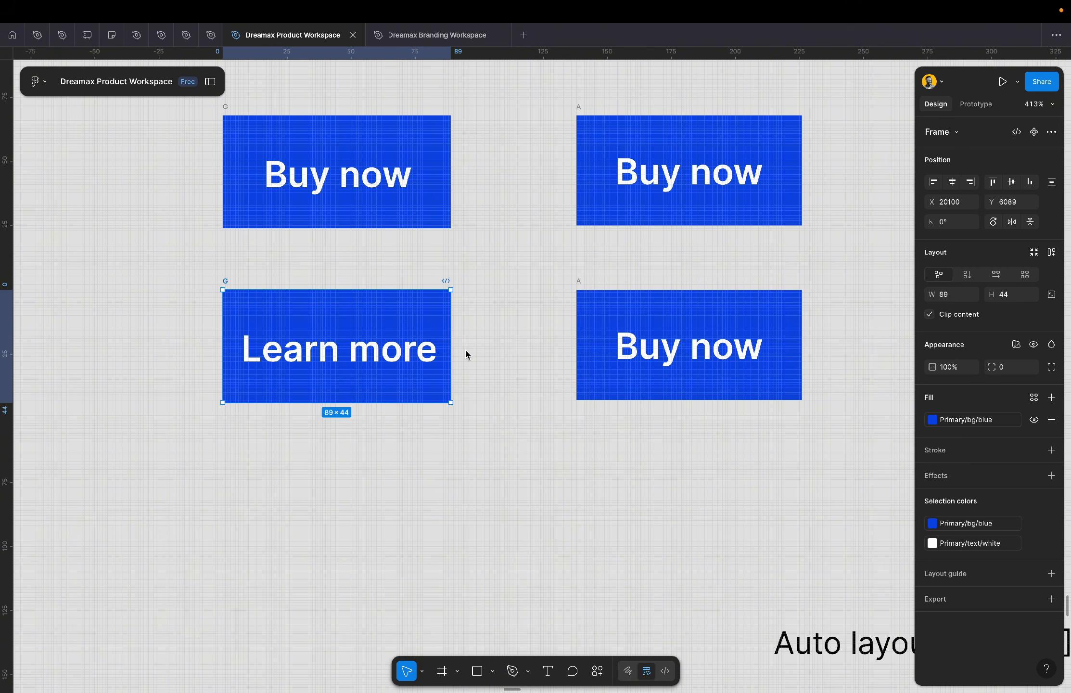
pyautogui.moveTo(450, 349); pyautogui.dragTo(492, 359)
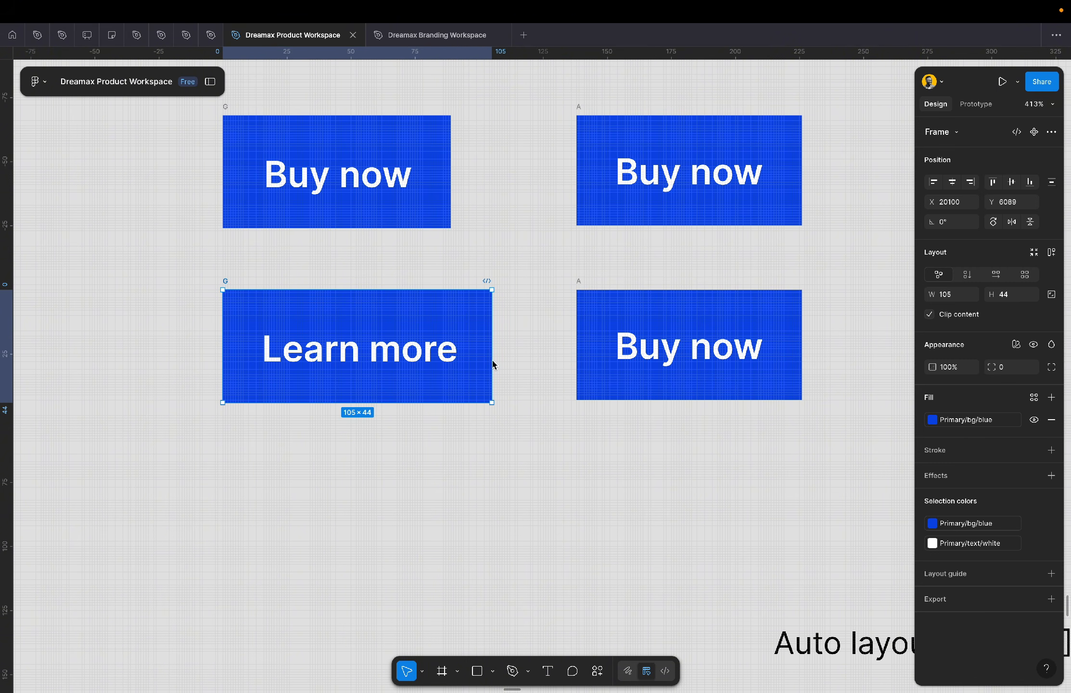
pyautogui.doubleClick(417, 354)
pyautogui.click(952, 182)
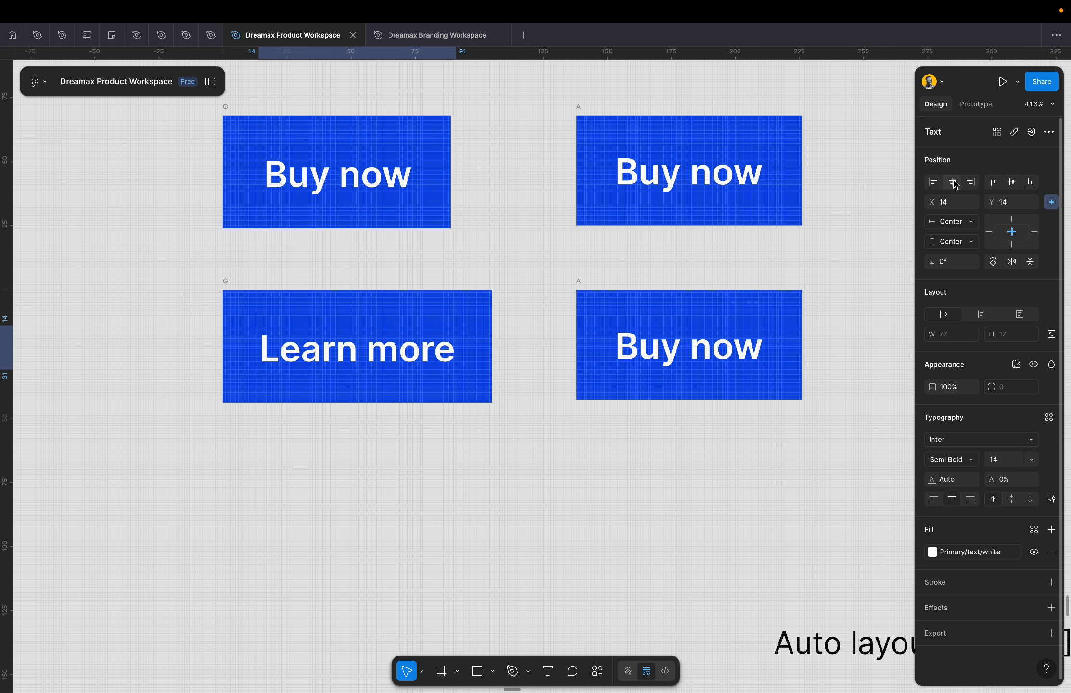
pyautogui.click(524, 394)
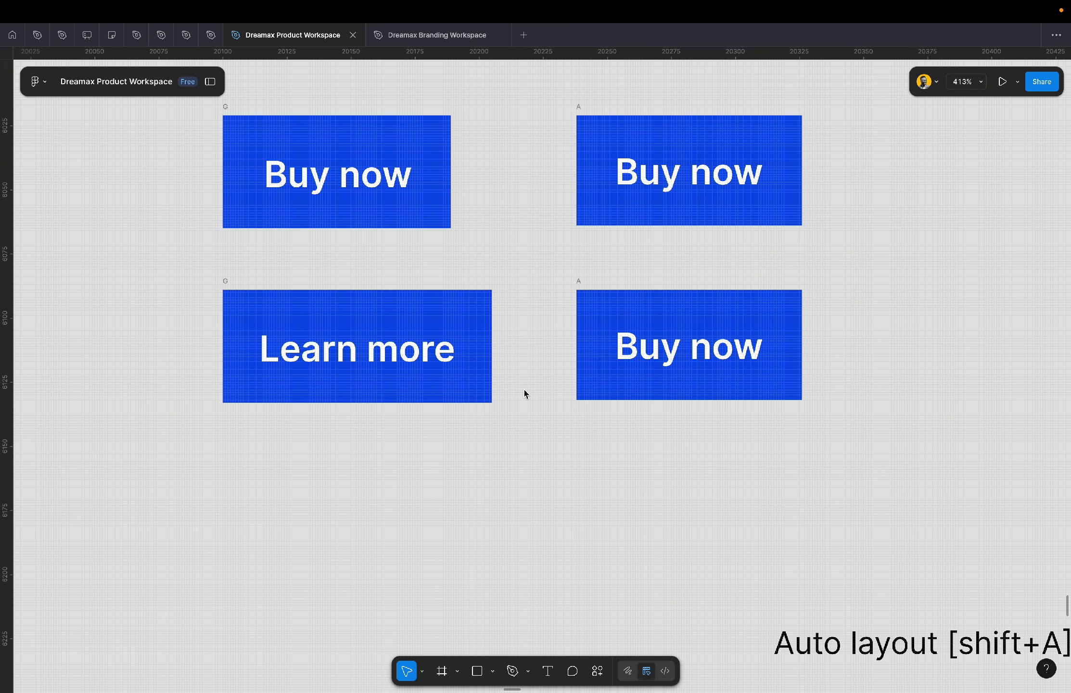
# - Replace the Buy now text in the lower auto layout frame A with "learn more"
pyautogui.hscroll(5, 524, 393)
pyautogui.click(570, 356)
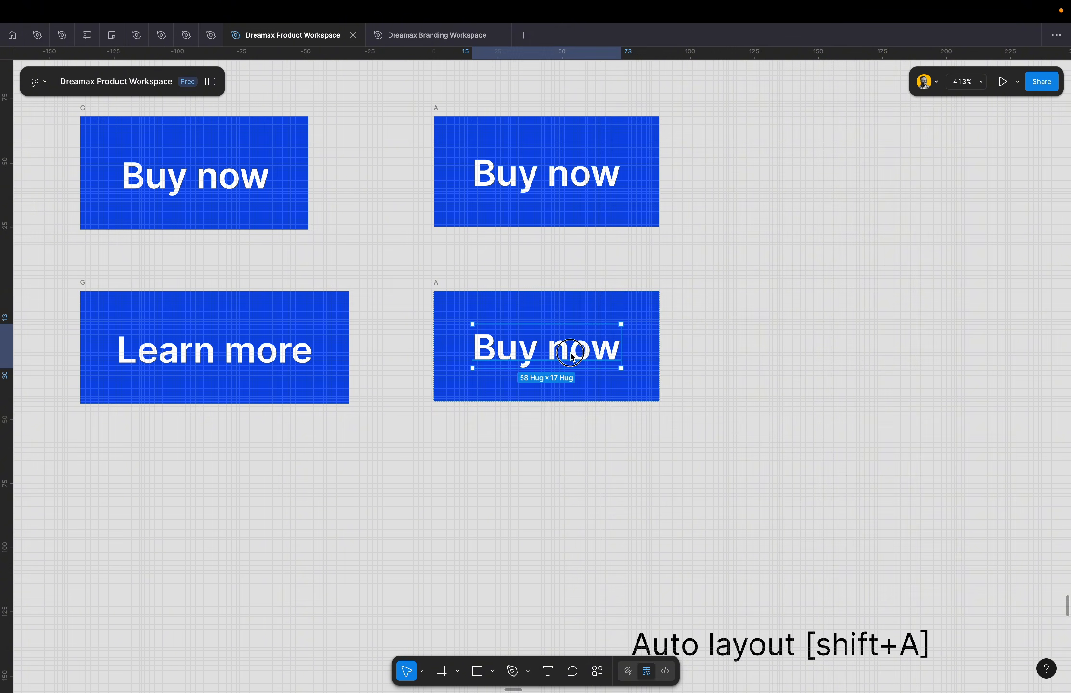
pyautogui.doubleClick(571, 356)
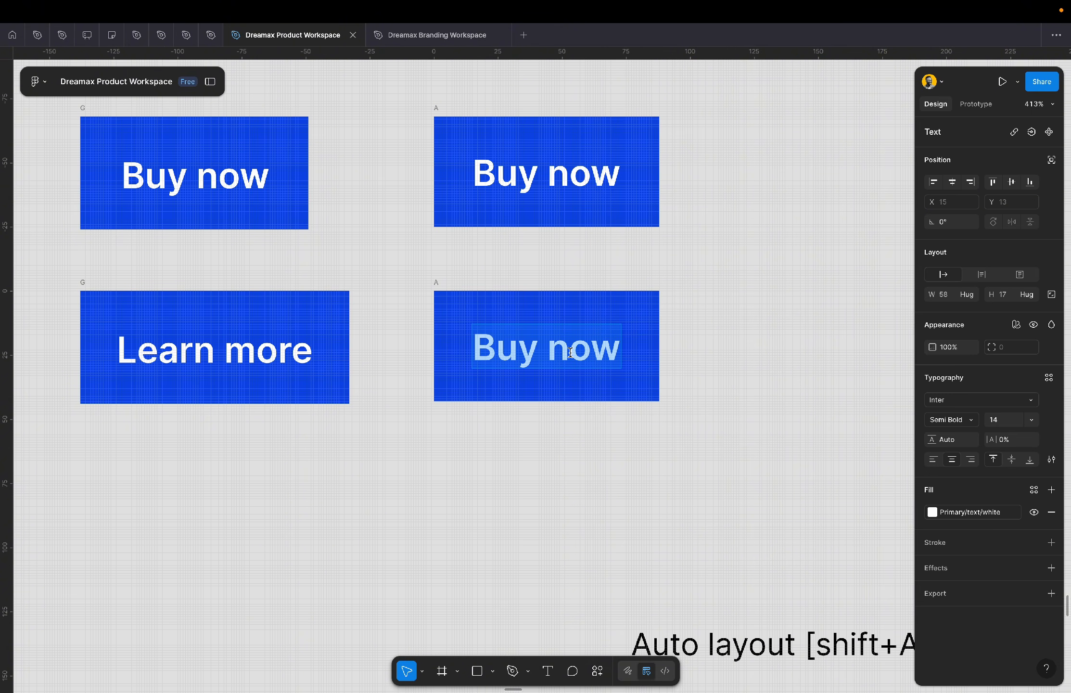
pyautogui.write('learn more')
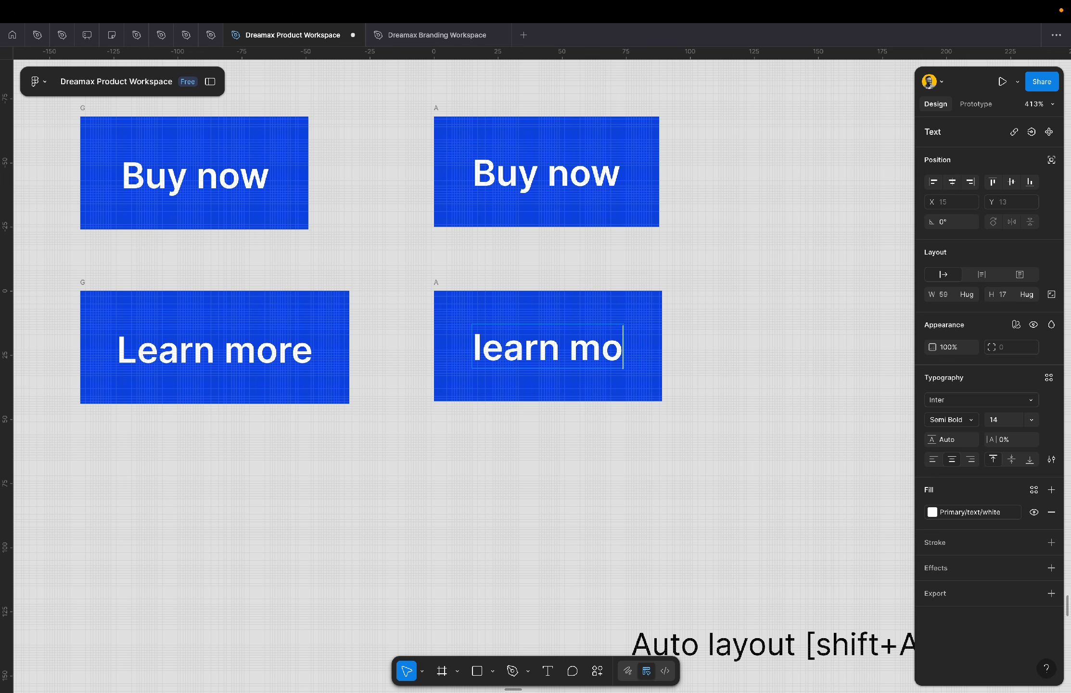
pyautogui.click(784, 400)
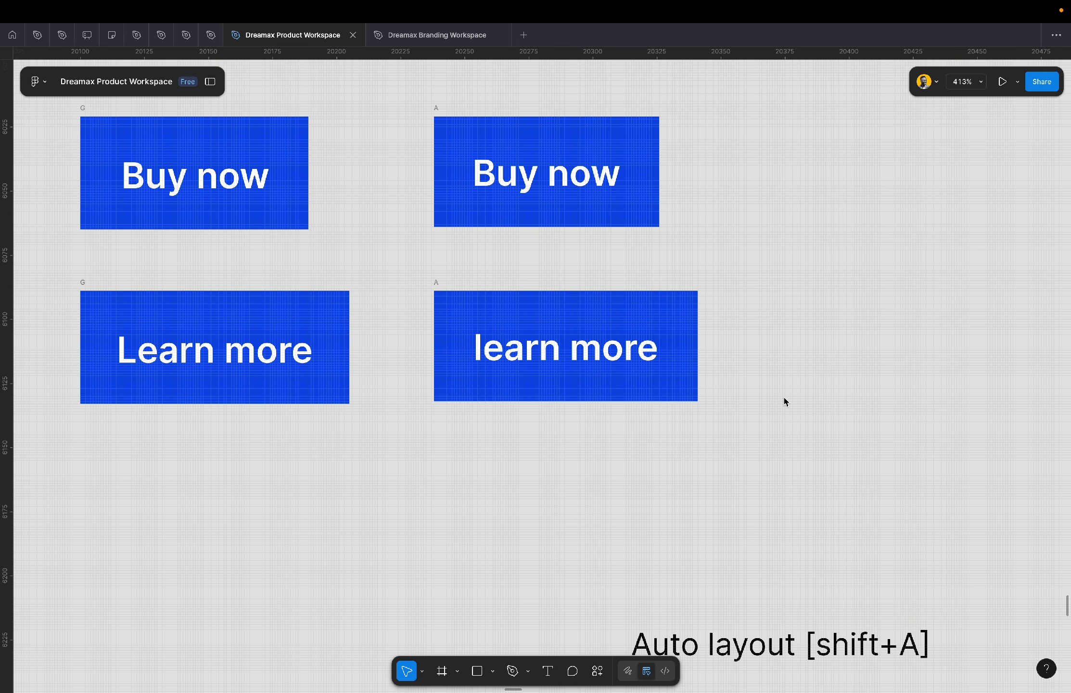
# - Try the longer text "Get started now" in the lower auto layout frame A
pyautogui.click(568, 360)
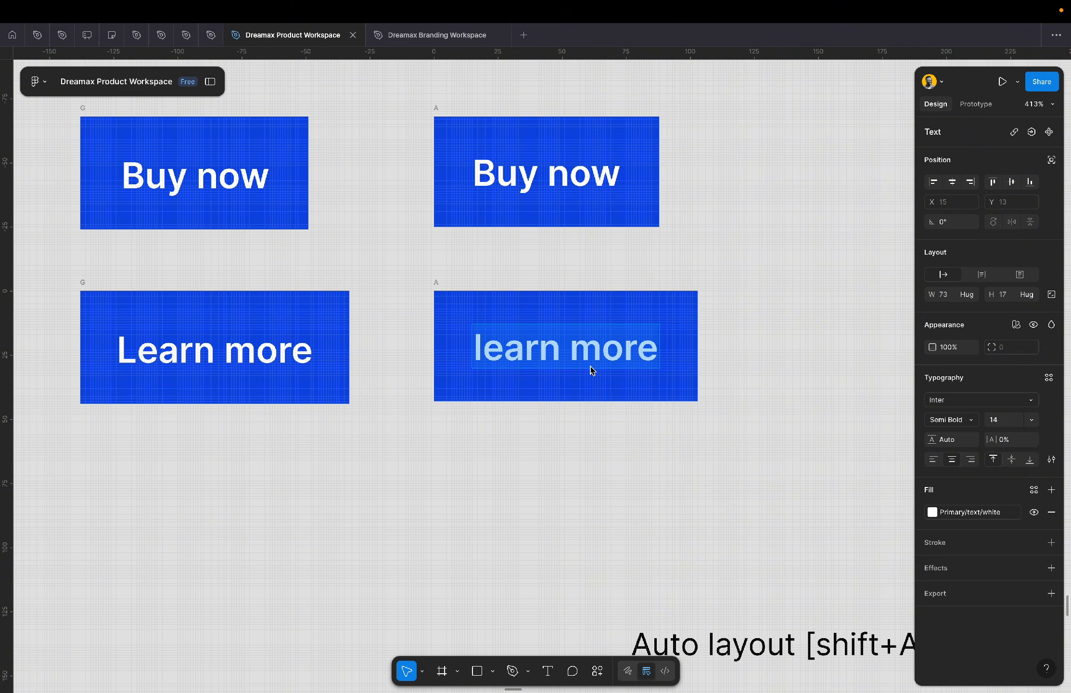
pyautogui.write('Get st')
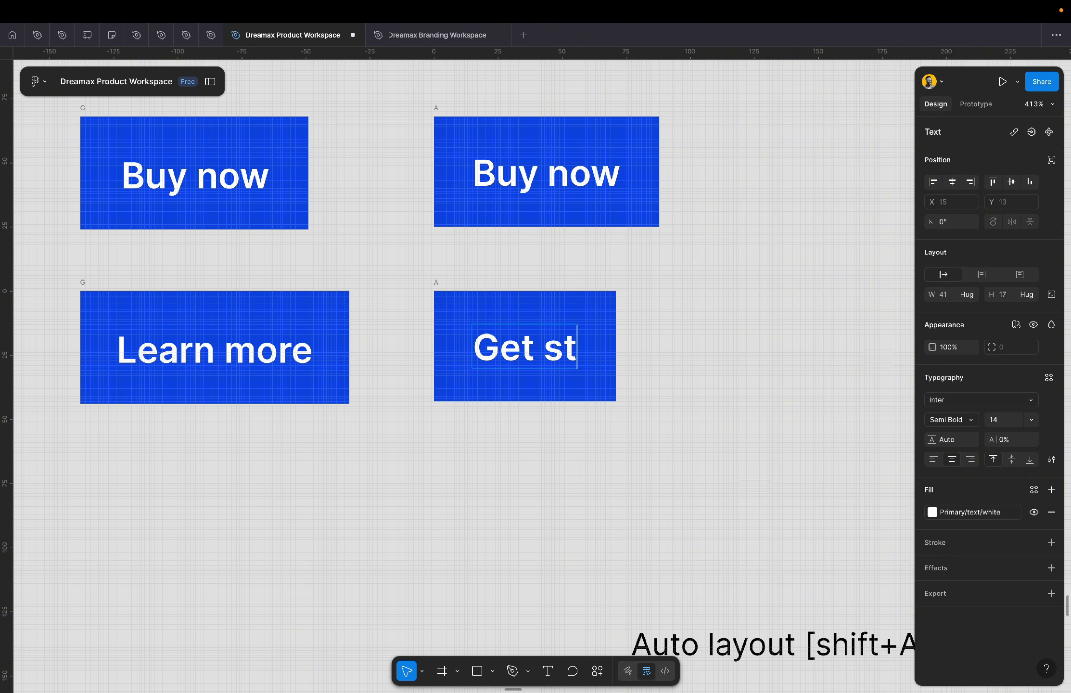
pyautogui.write('arted now')
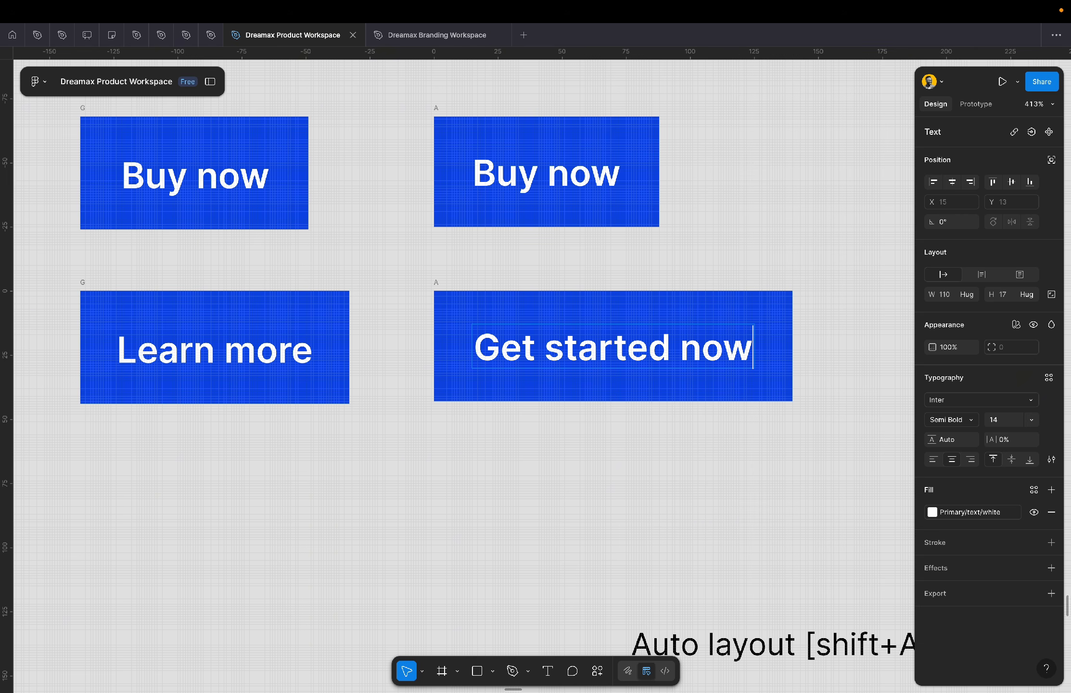
# - Undo the last text replacement in the lower frame A and clear the selection
pyautogui.press('super+z')
pyautogui.press('super+z')
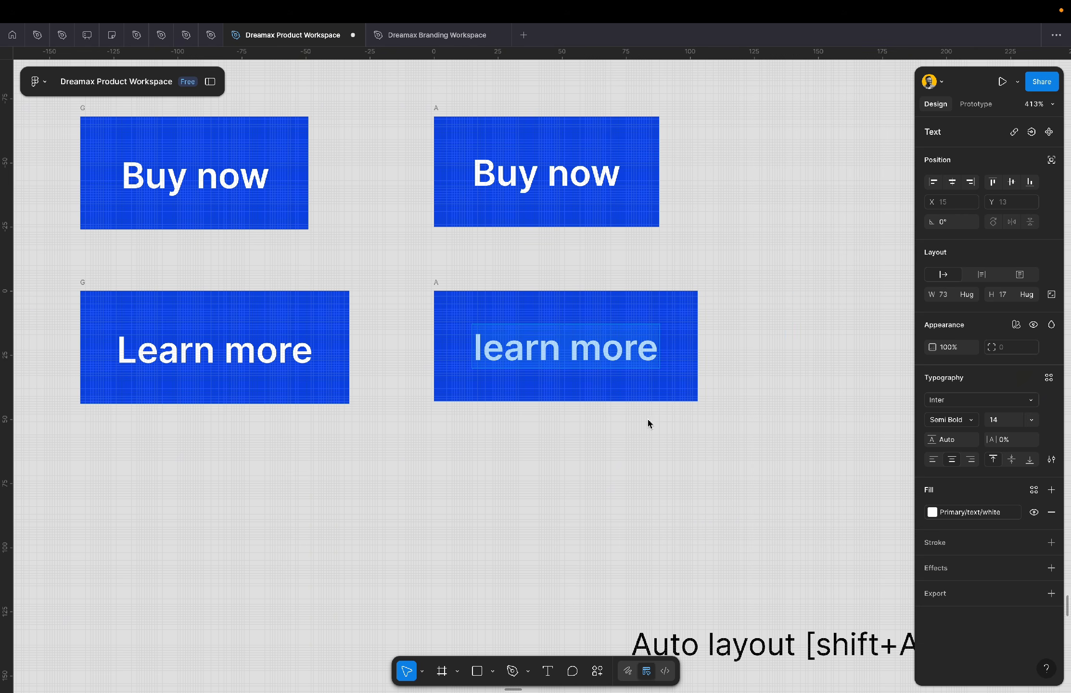
pyautogui.click(780, 463)
pyautogui.click(779, 463)
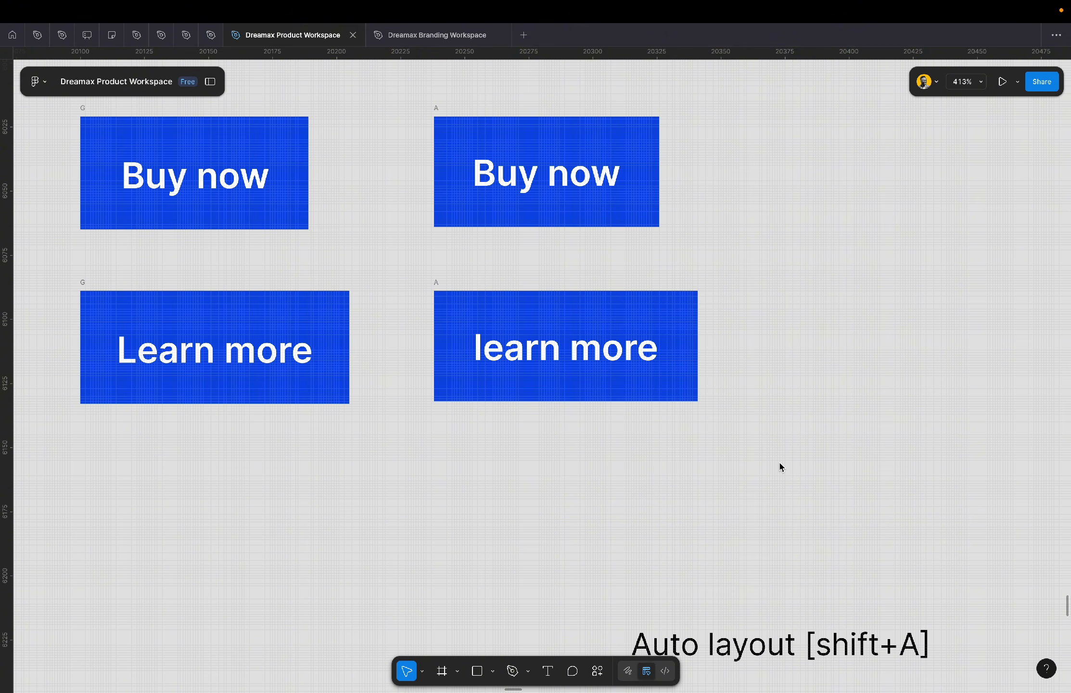
# - Add two more "learn more" lines below the Learn more text in the lower frame G
pyautogui.scroll(3, 780, 465)
pyautogui.hscroll(-2, 779, 465)
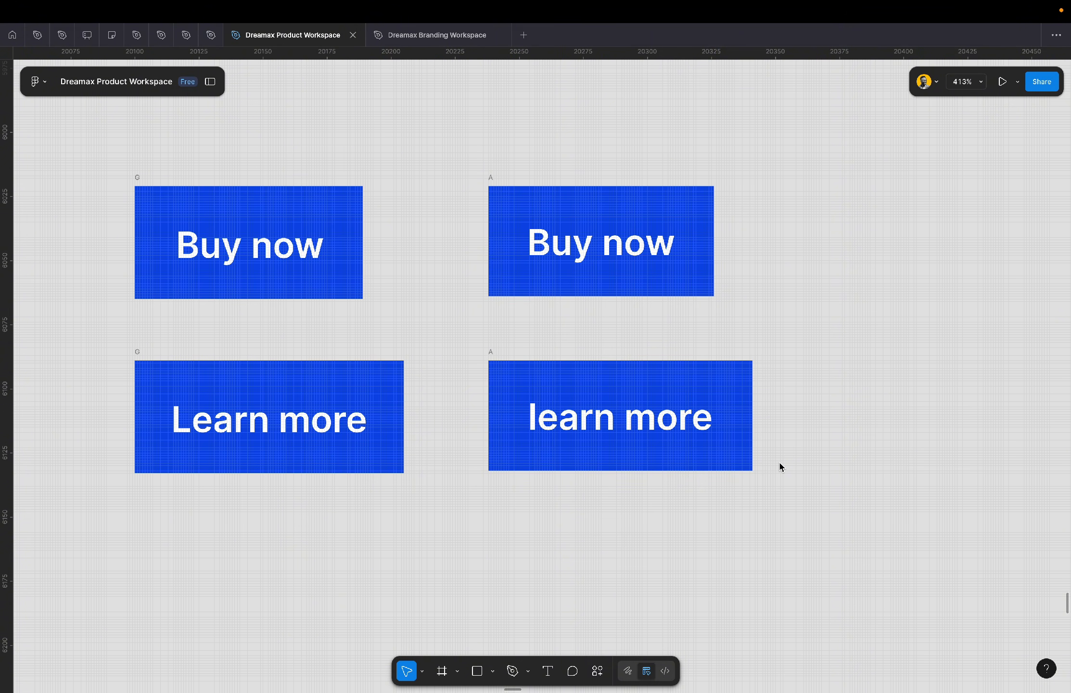
pyautogui.doubleClick(339, 427)
pyautogui.doubleClick(340, 428)
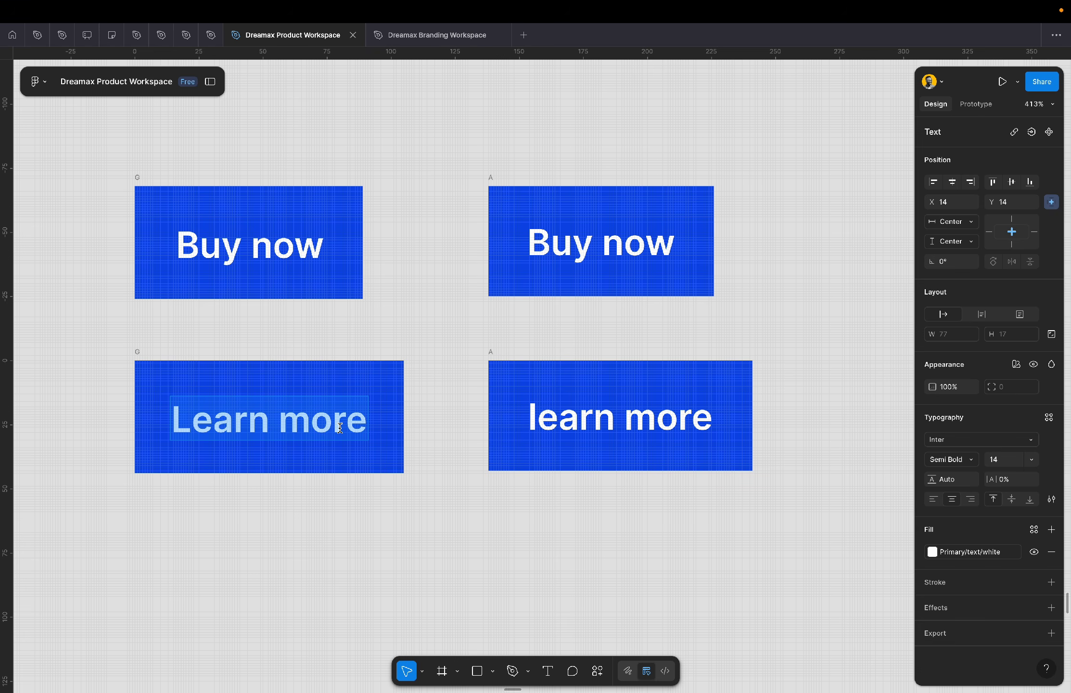
pyautogui.press('Right')
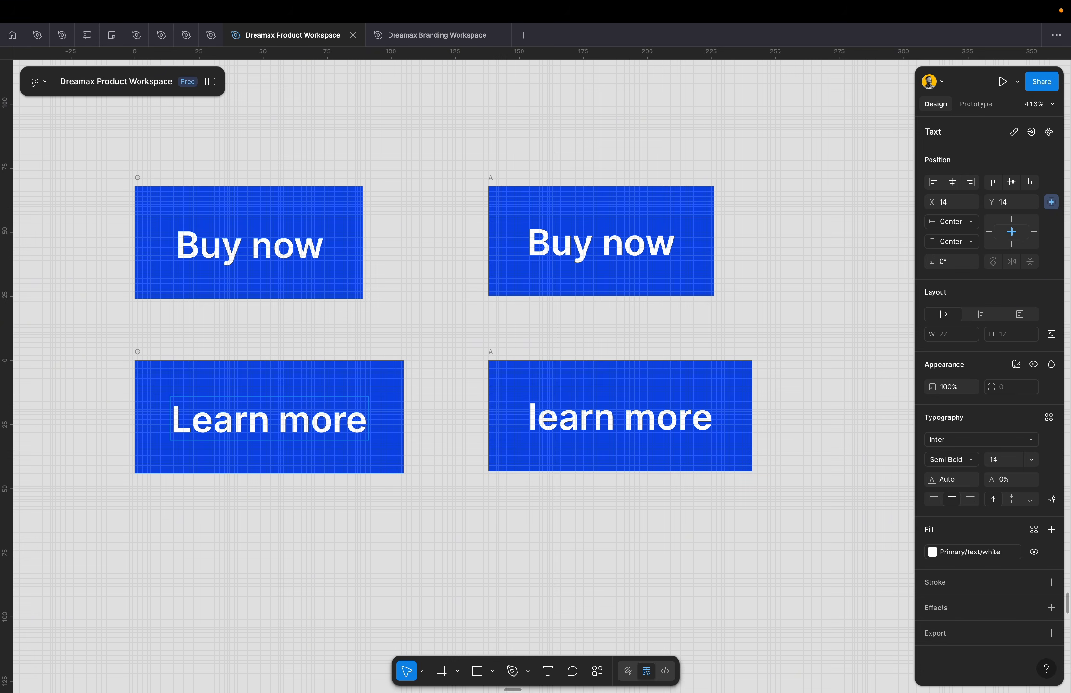
pyautogui.press('Return')
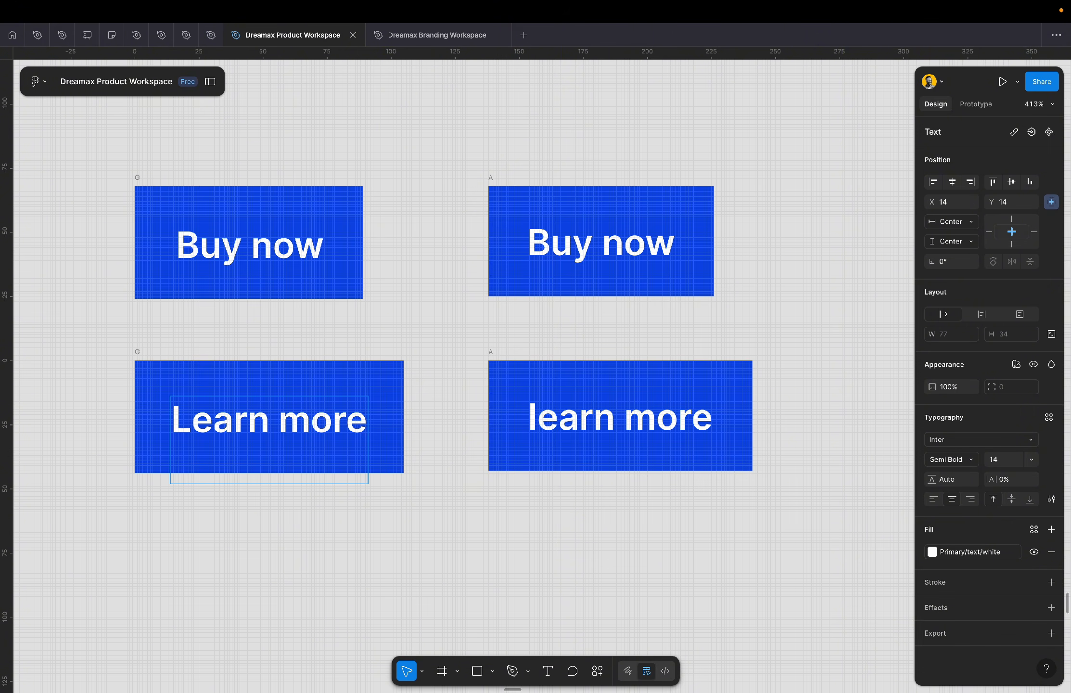
pyautogui.write('learn')
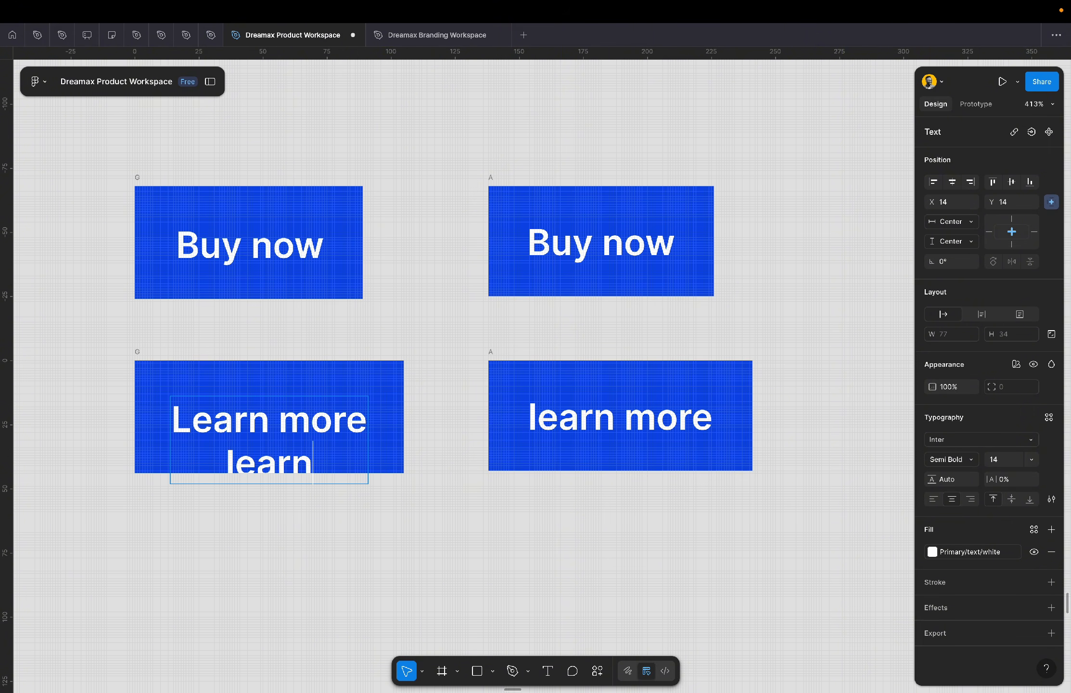
pyautogui.write(' more')
pyautogui.press('Return')
pyautogui.write('le')
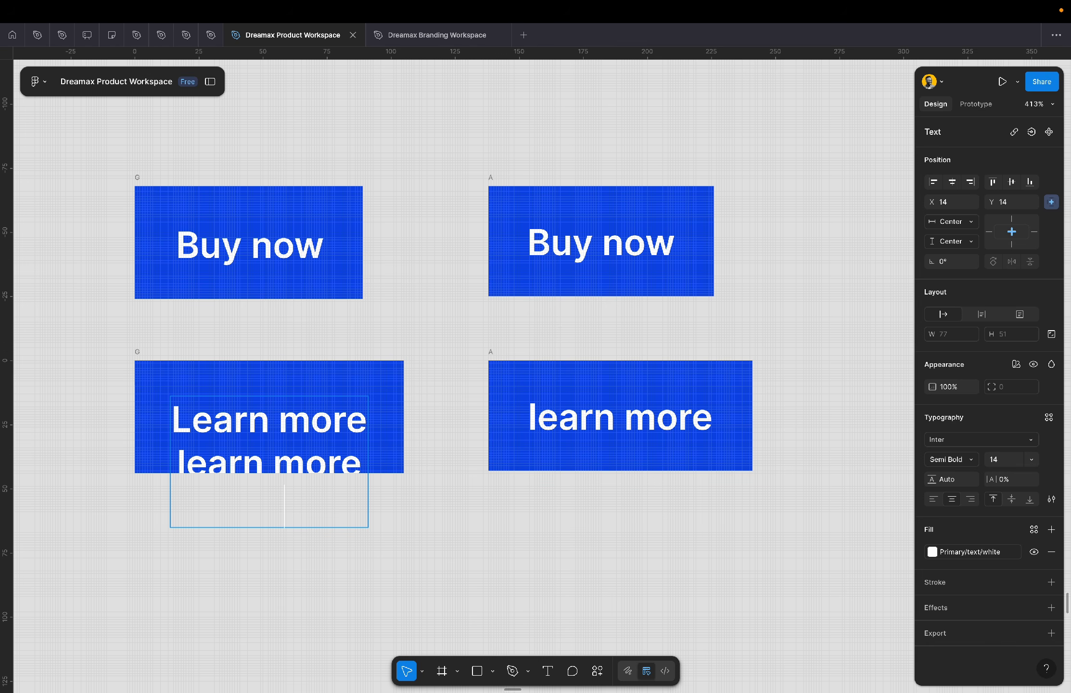
pyautogui.write('arn more')
pyautogui.press('Escape')
pyautogui.press('Escape')
pyautogui.scroll(2, 203, 518)
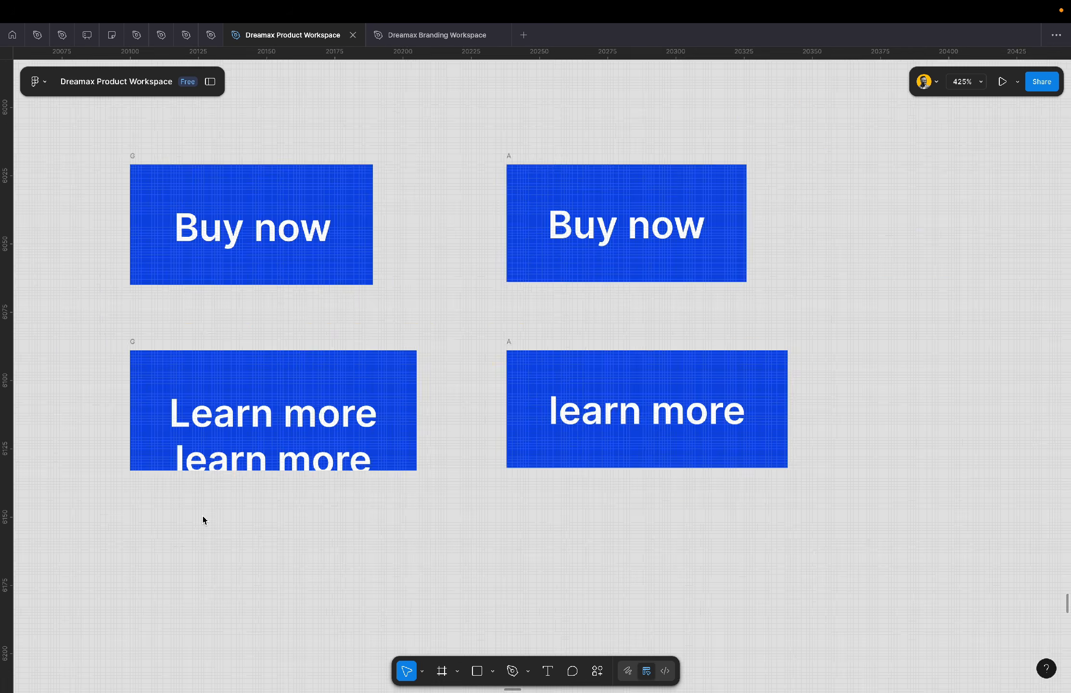
# - Replace the lower frame A's text with the three-line Learn more text from the lower frame G, and select frame G
pyautogui.scroll(5, 203, 518)
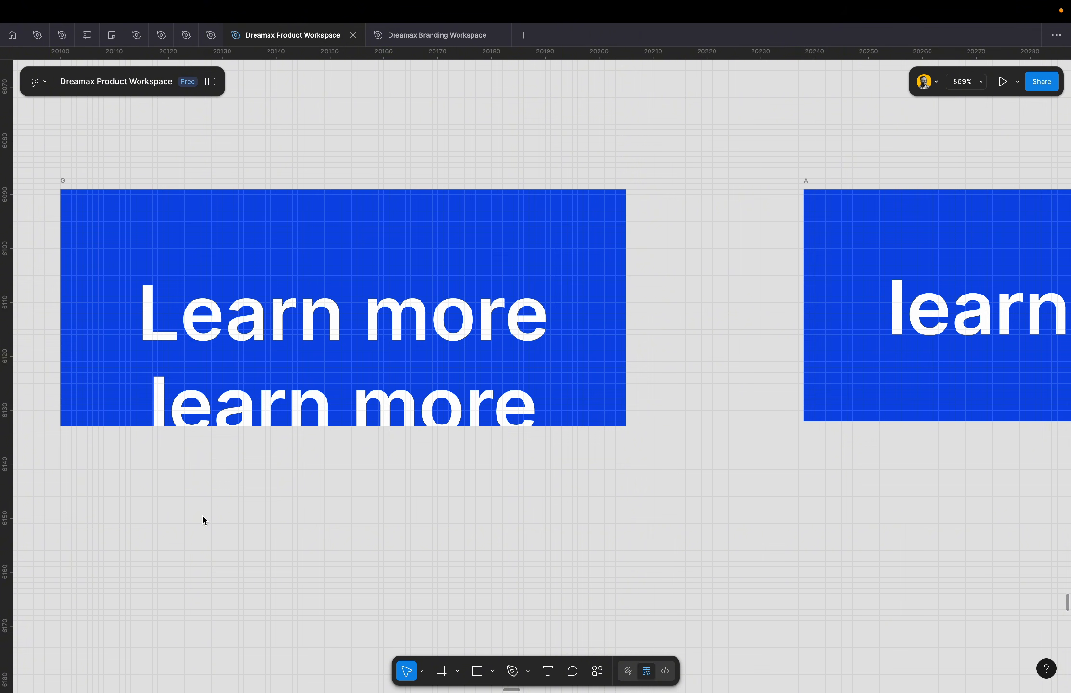
pyautogui.scroll(-5, 203, 520)
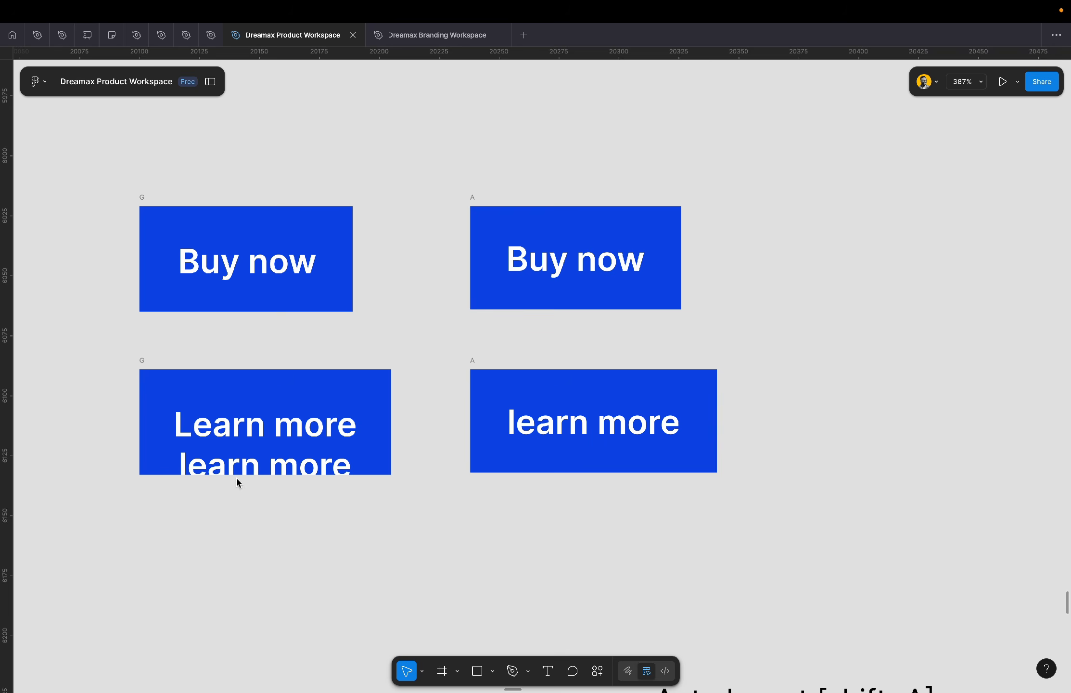
pyautogui.click(237, 483)
pyautogui.press('Return')
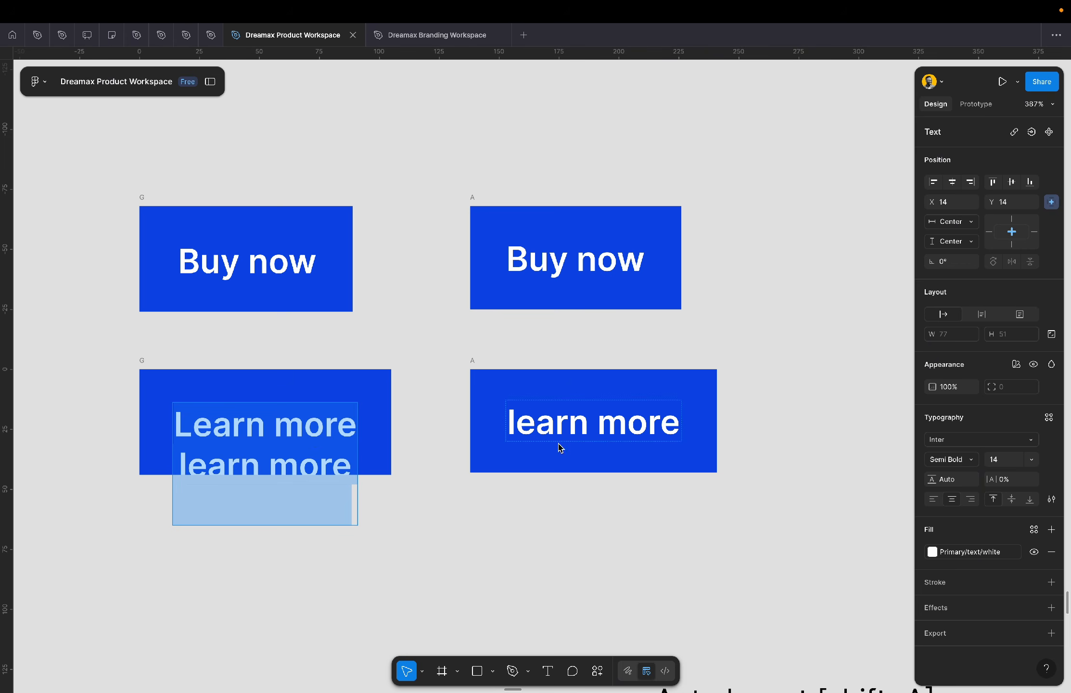
pyautogui.doubleClick(582, 432)
pyautogui.hotkey('ctrl', 'a')
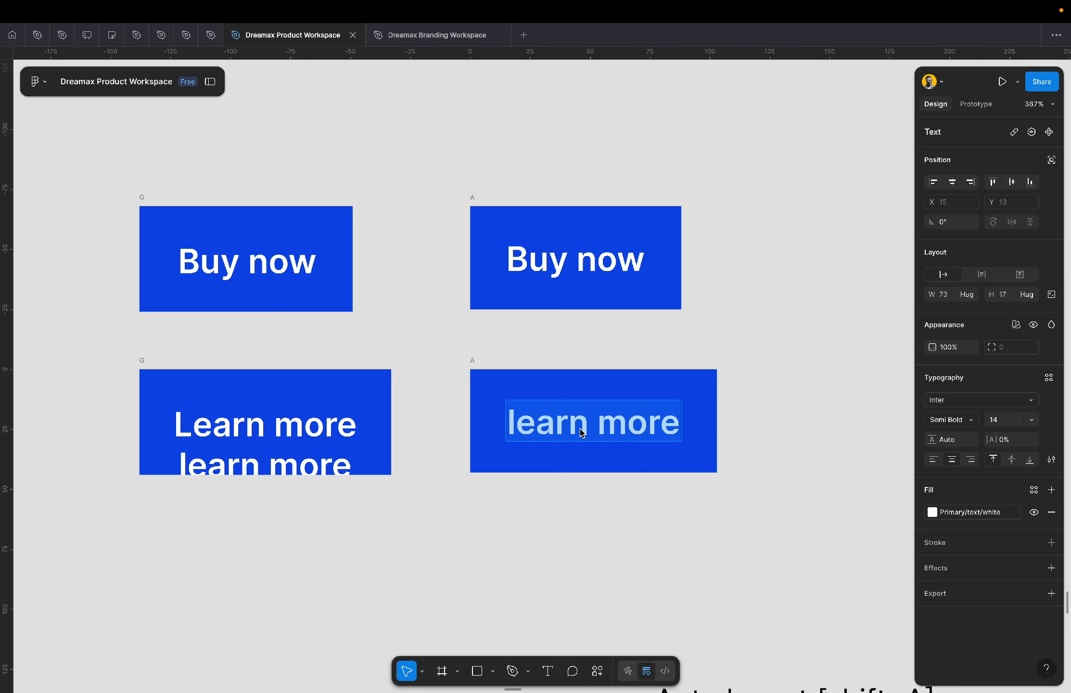
pyautogui.write('Learn more learn more learn more')
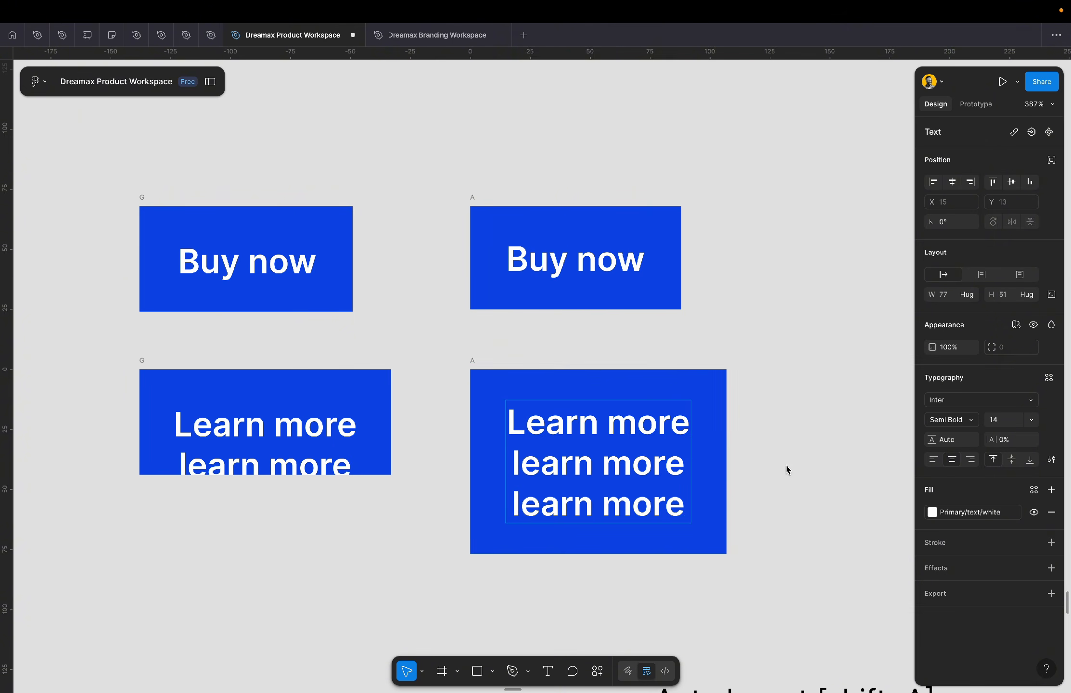
pyautogui.press('Escape')
pyautogui.click(789, 469)
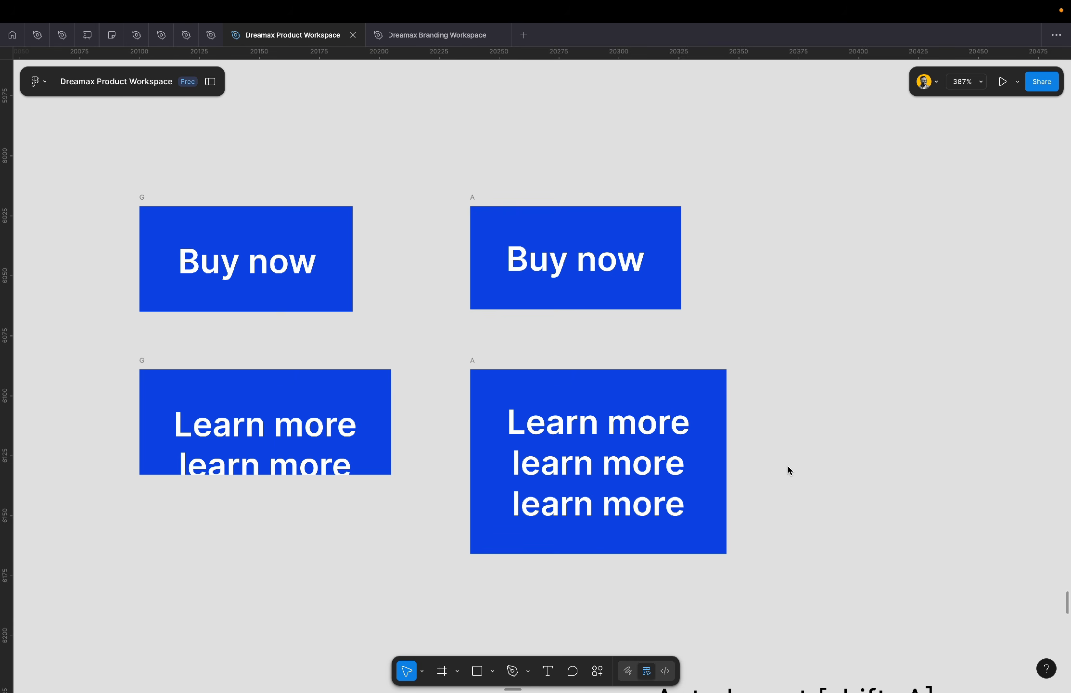
pyautogui.click(143, 360)
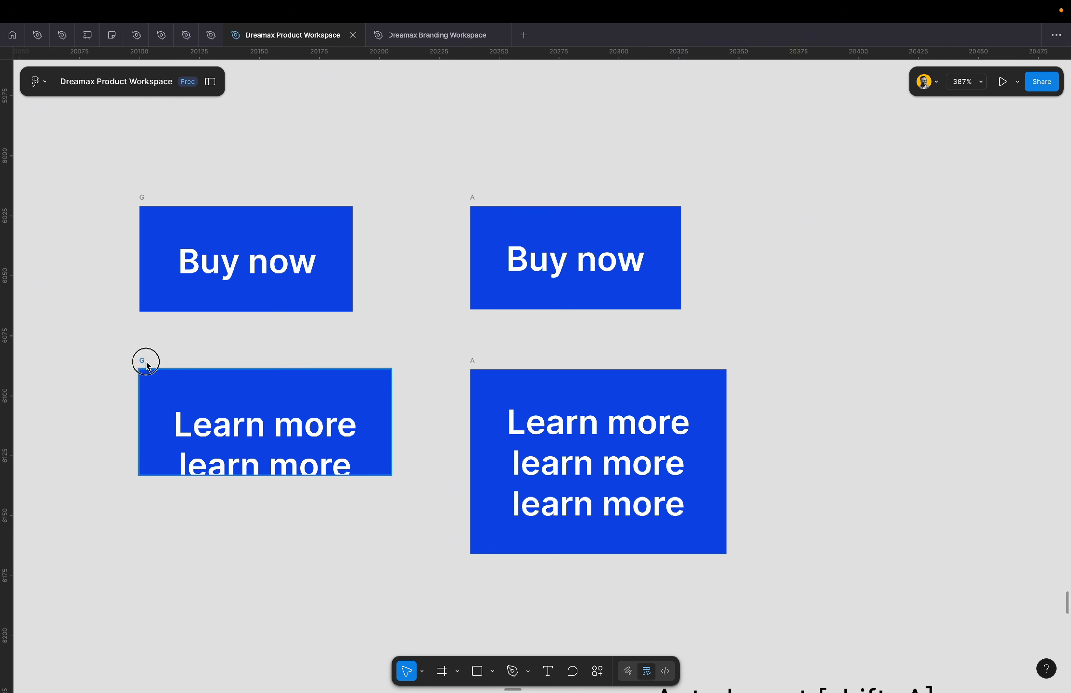
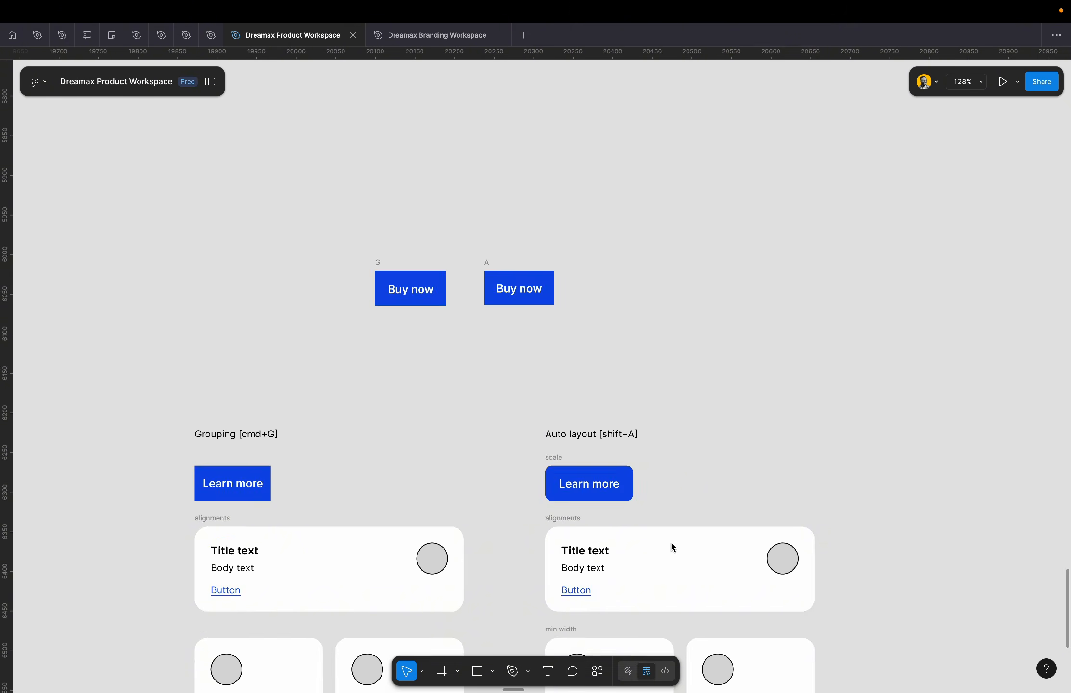
# - Switch the auto layout flow of the Buy now frame A to a 4 × 4 grid
pyautogui.keyDown('ctrl'); pyautogui.scroll(5, 497, 494); pyautogui.keyUp('ctrl')
pyautogui.keyDown('ctrl'); pyautogui.scroll(4, 497, 494); pyautogui.keyUp('ctrl')
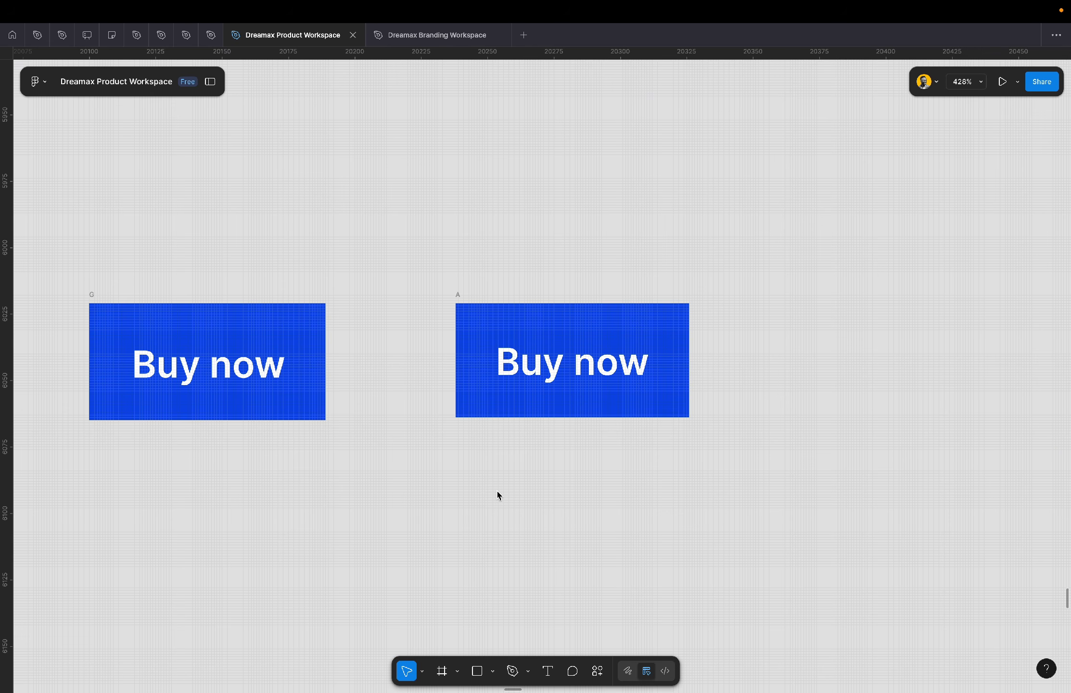
pyautogui.keyDown('ctrl'); pyautogui.scroll(4, 497, 494); pyautogui.keyUp('ctrl')
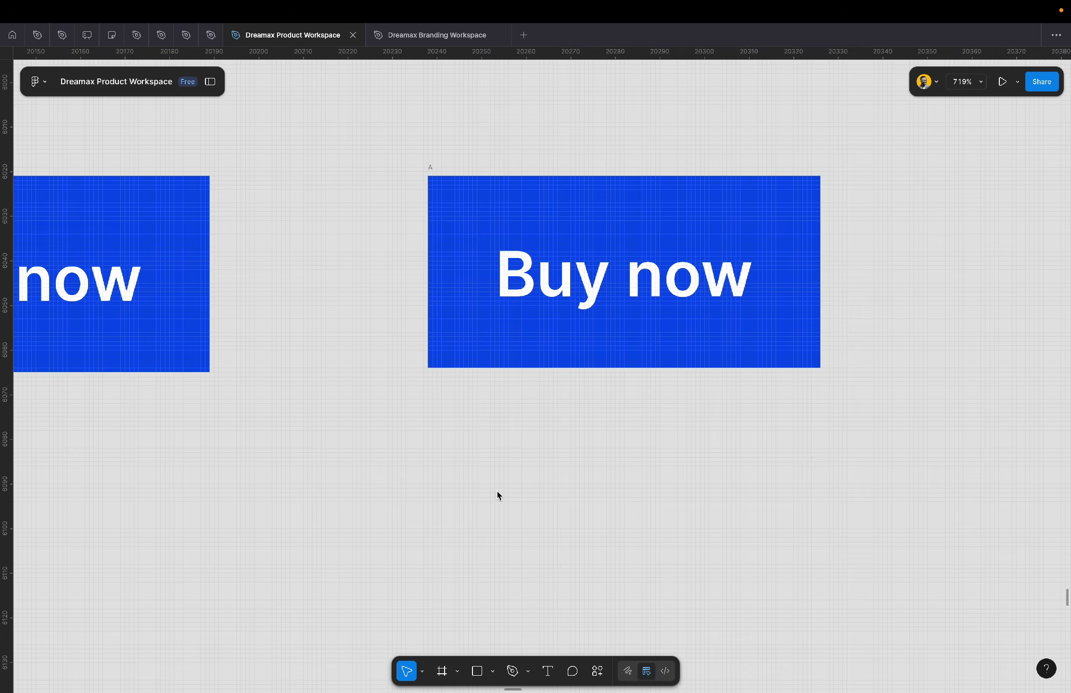
pyautogui.hscroll(3, 497, 495)
pyautogui.scroll(2, 497, 494)
pyautogui.click(268, 240)
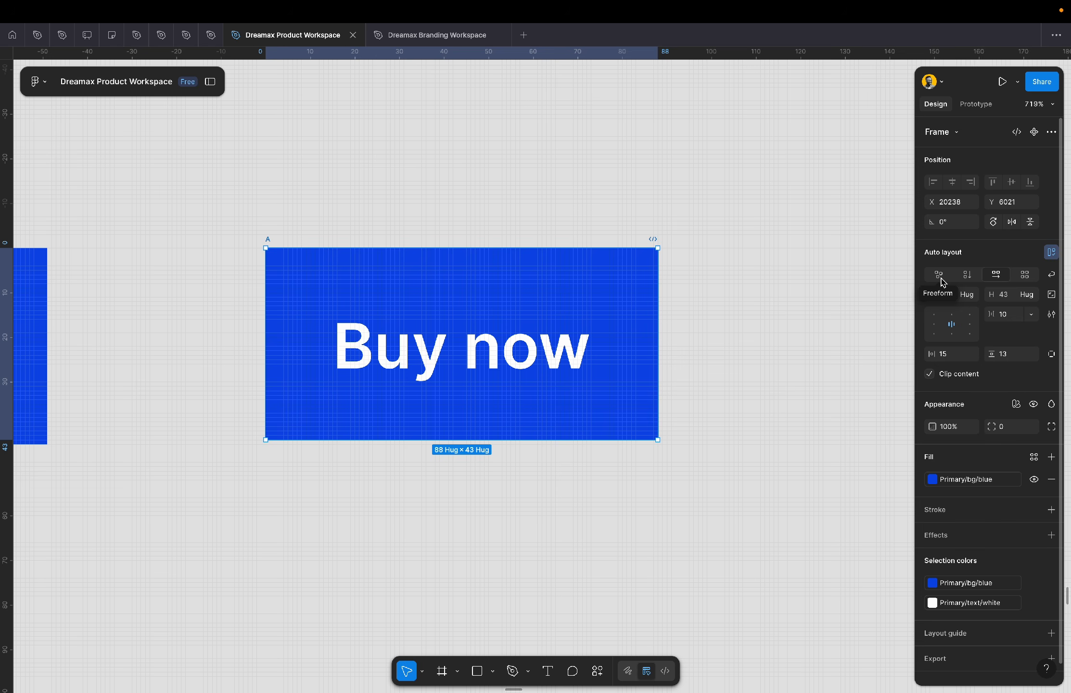
pyautogui.click(1025, 275)
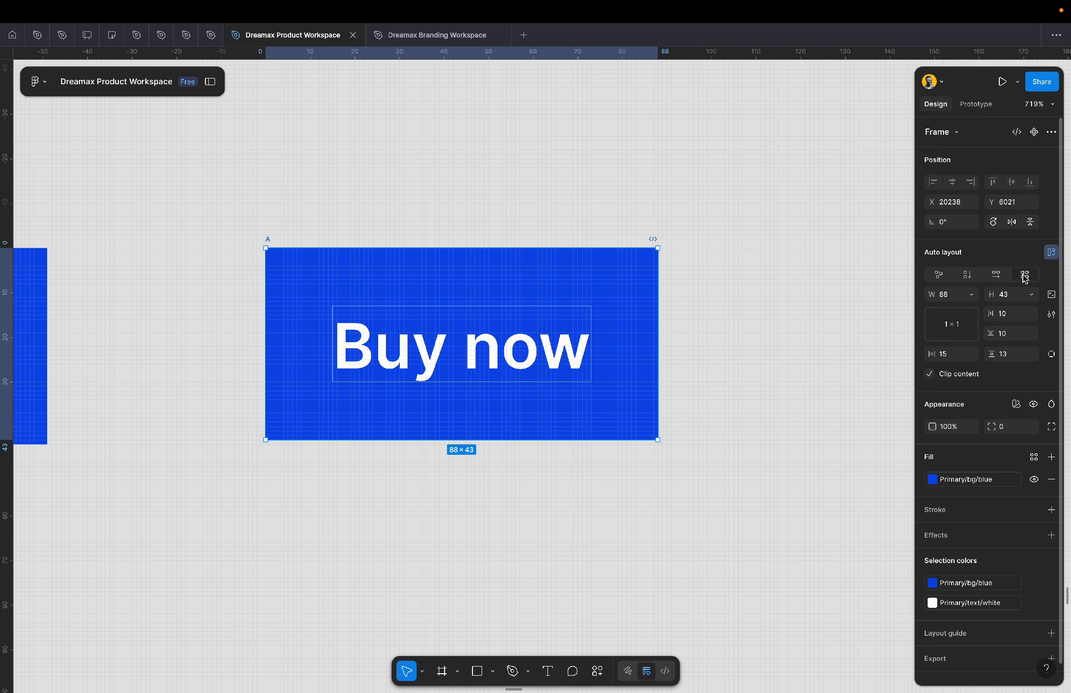
pyautogui.click(964, 330)
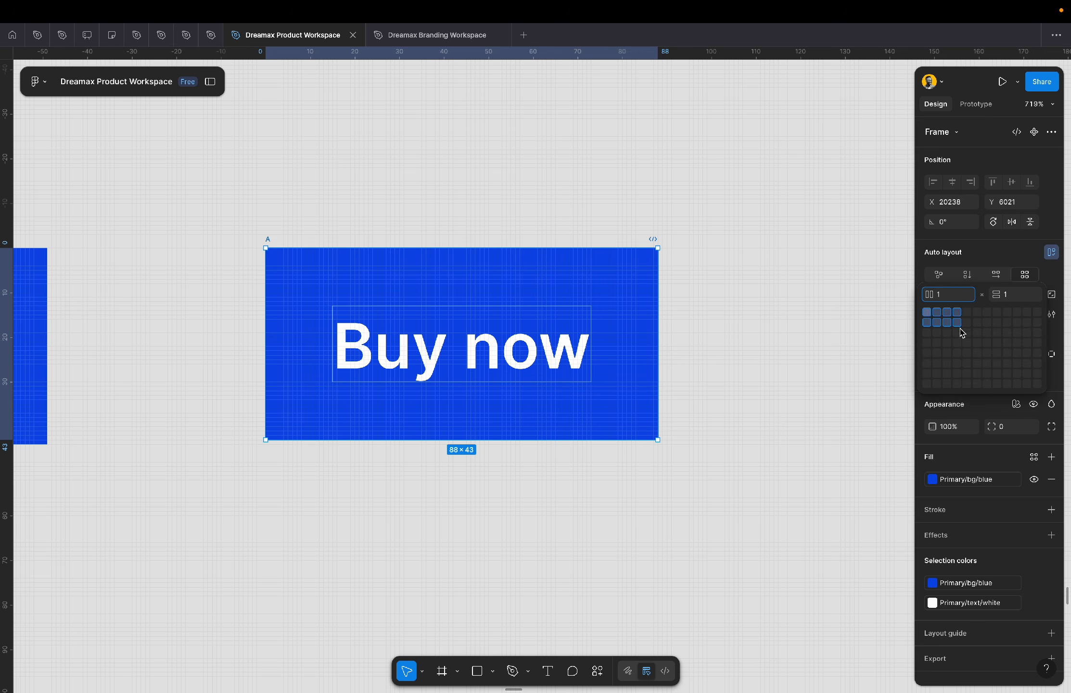
pyautogui.click(962, 336)
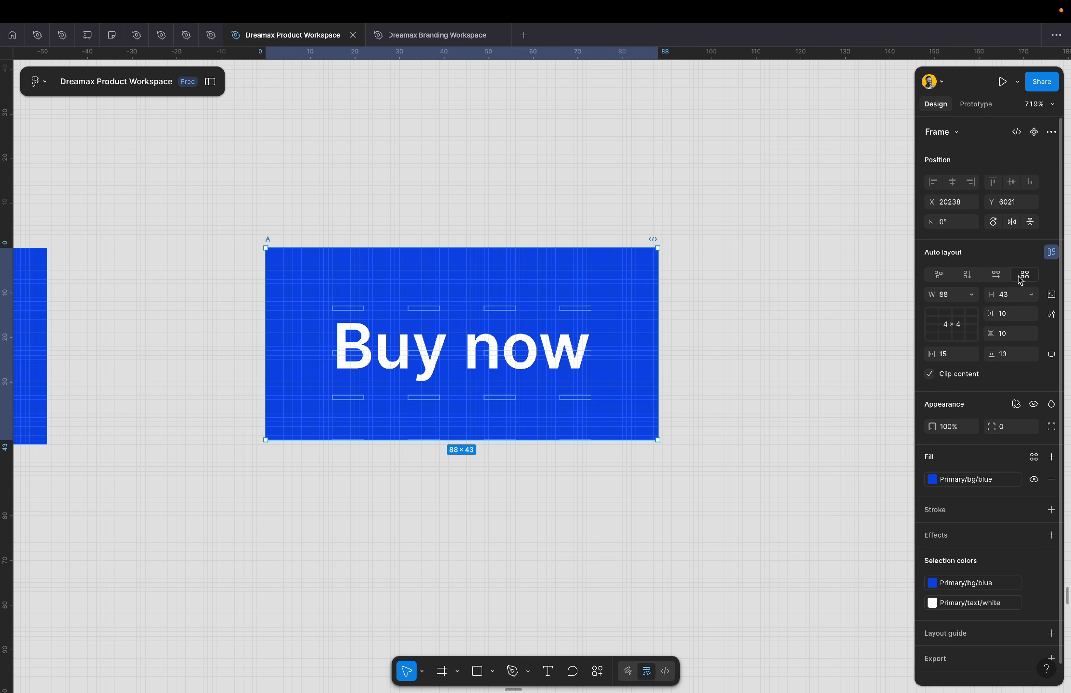
# - Set frame A's auto layout flow to vertical and duplicate its Buy now text
pyautogui.click(968, 275)
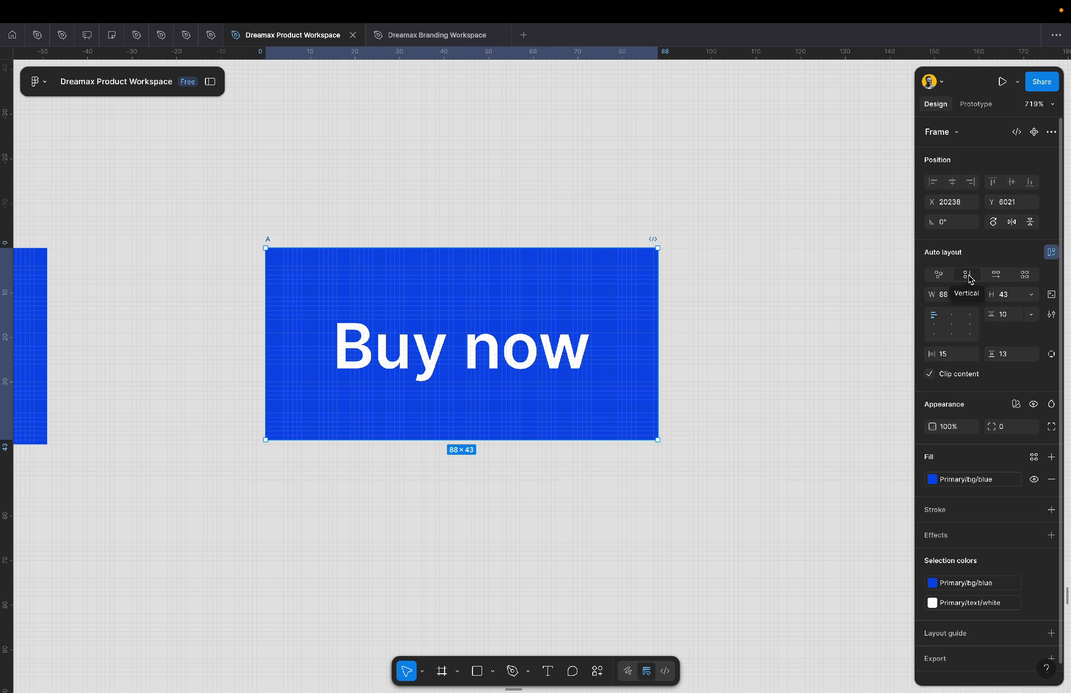
pyautogui.click(519, 358)
pyautogui.press('super+d')
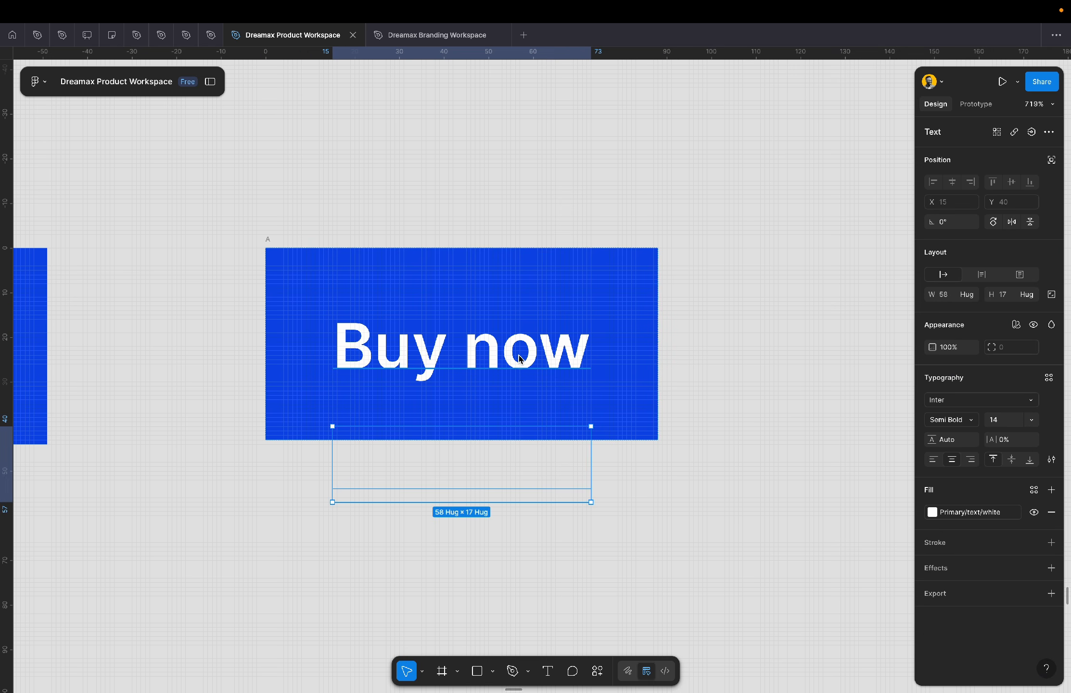
pyautogui.scroll(-5, 546, 358)
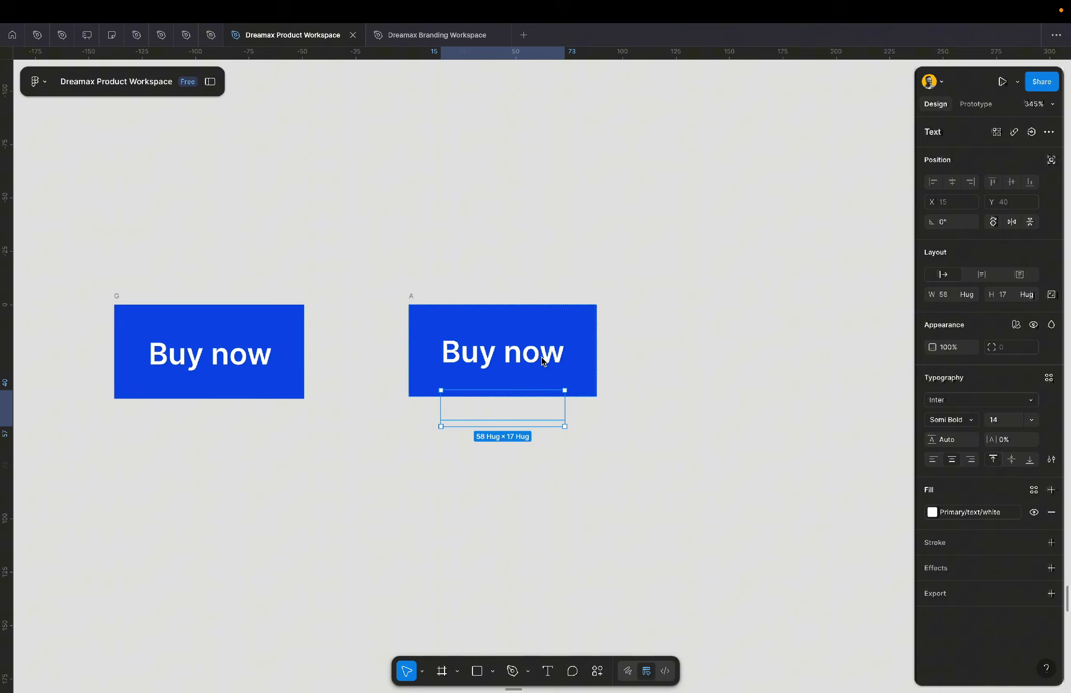
pyautogui.click(411, 301)
pyautogui.click(1031, 296)
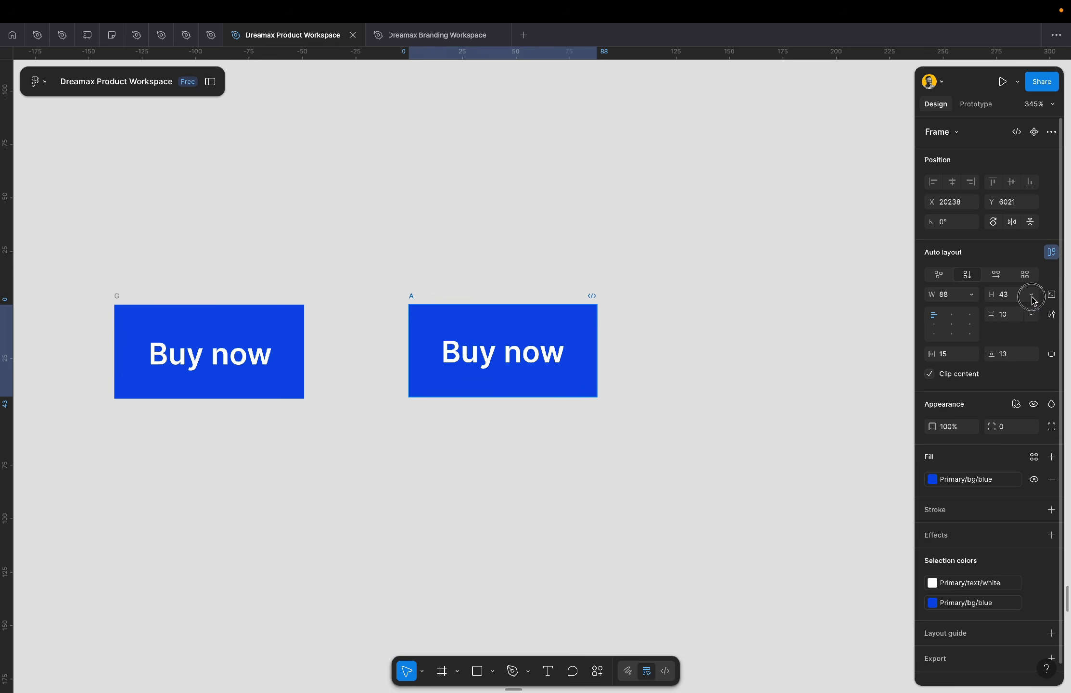
pyautogui.click(705, 318)
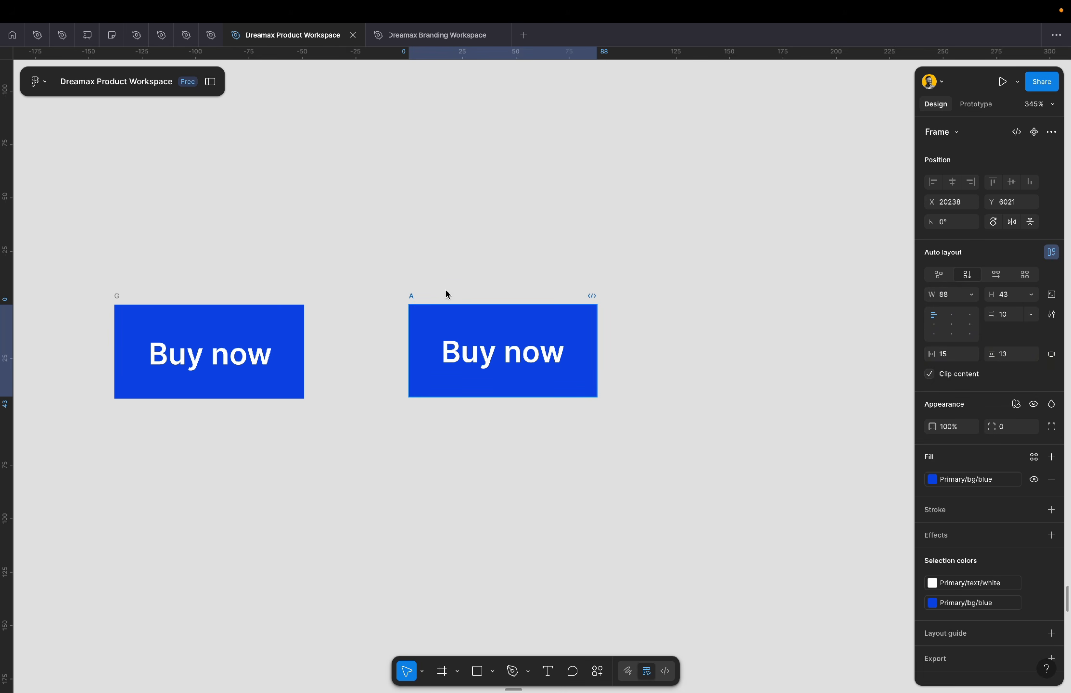
# - Replace the visible Buy now text in frame A with "Learn more" and select the frame
pyautogui.scroll(4, 512, 380)
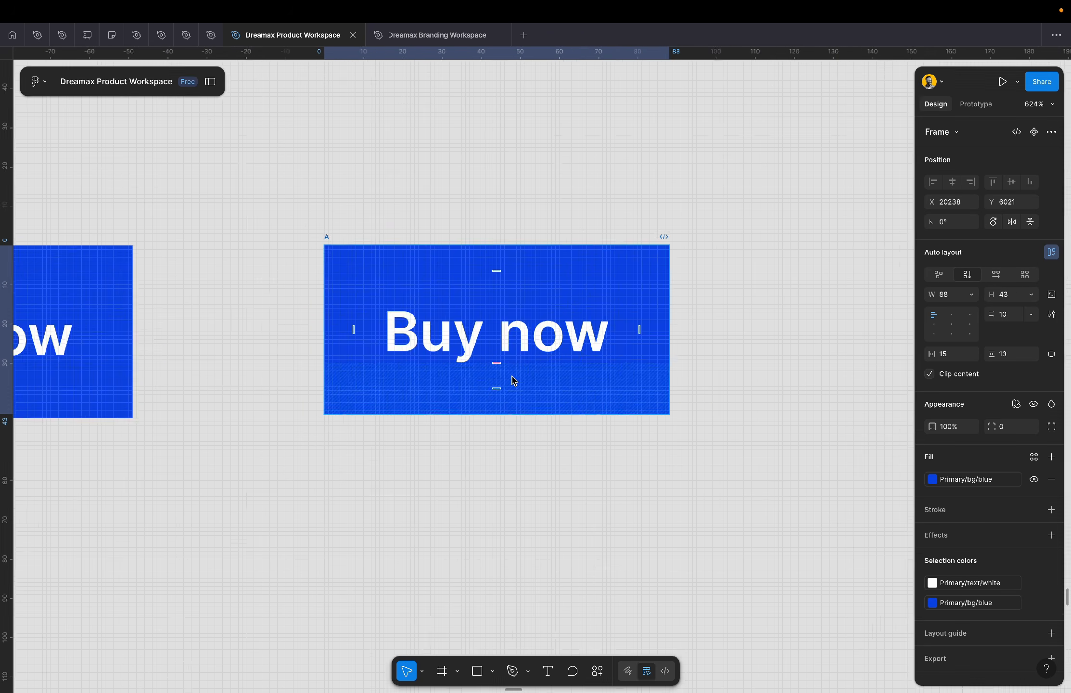
pyautogui.scroll(2, 512, 380)
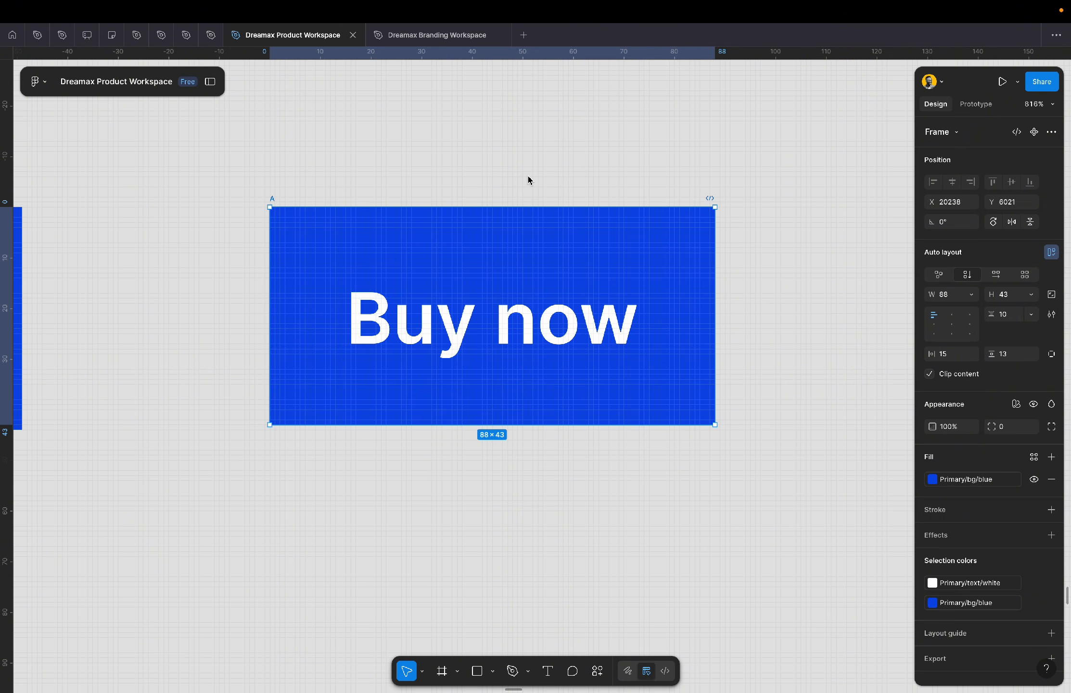
pyautogui.scroll(5, 516, 200)
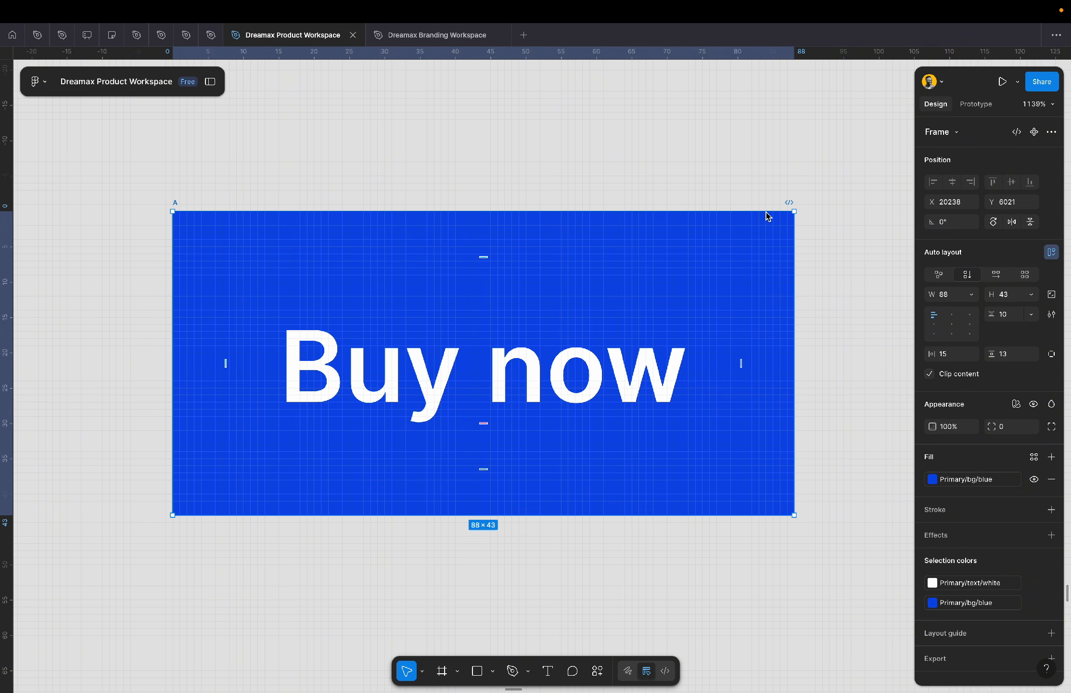
pyautogui.click(566, 380)
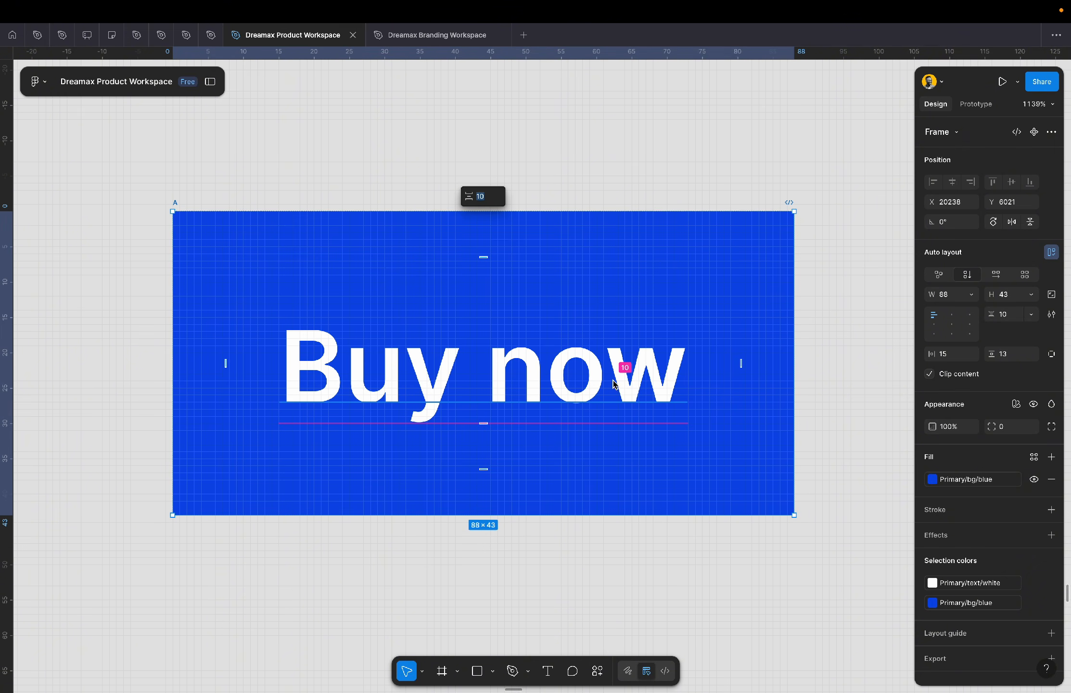
pyautogui.click(832, 349)
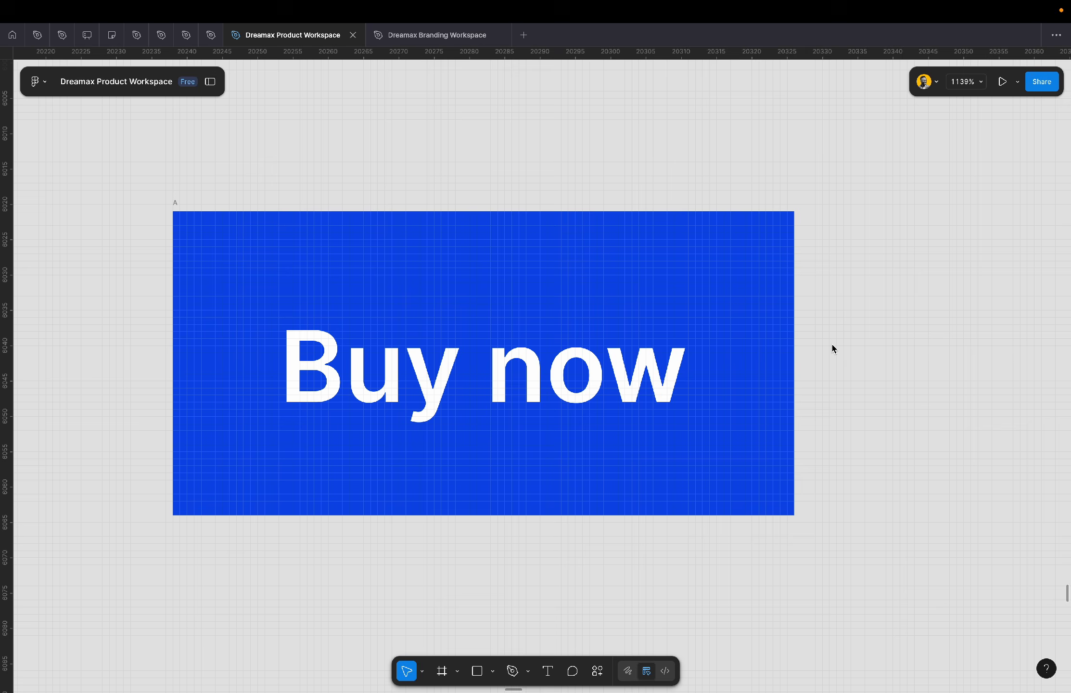
pyautogui.doubleClick(647, 369)
pyautogui.write('L')
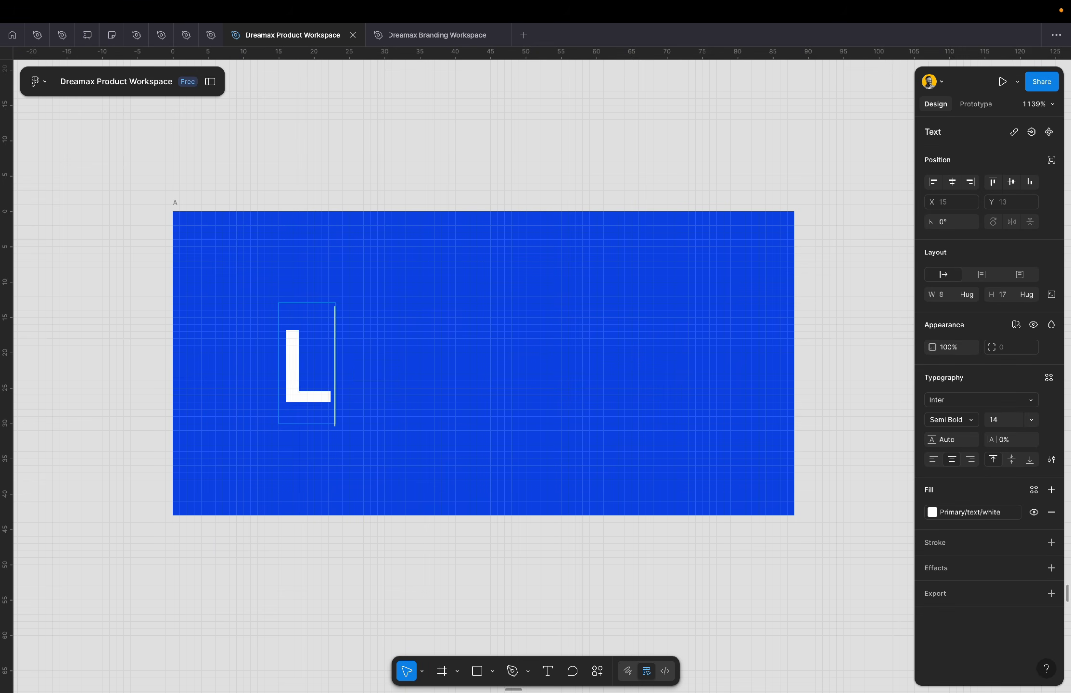
pyautogui.write('earn more')
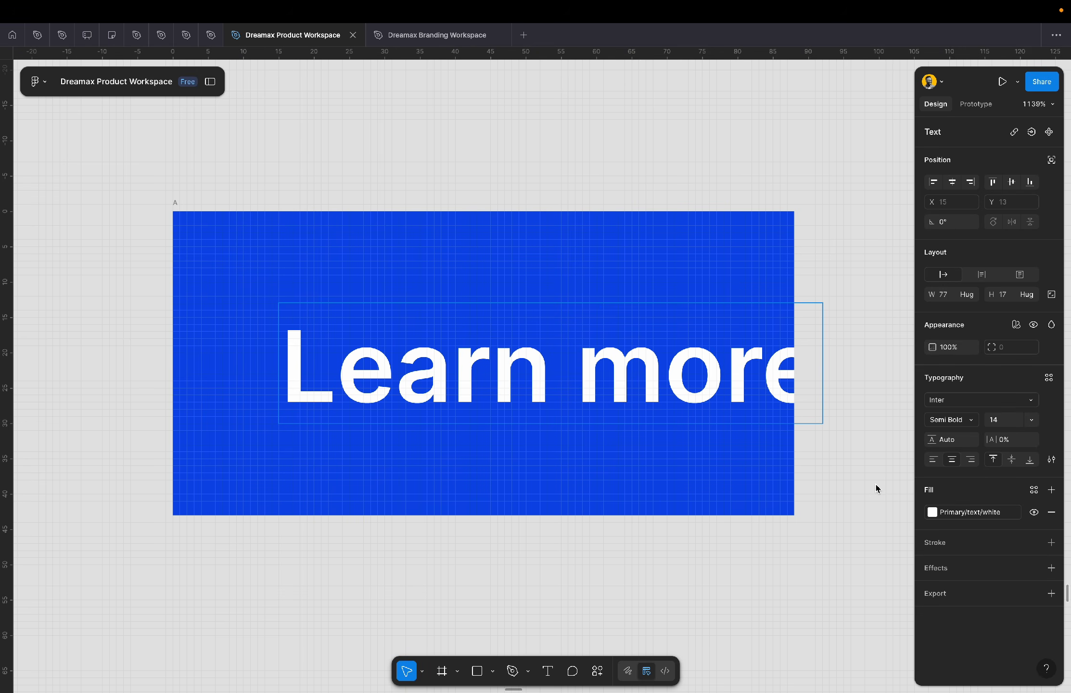
pyautogui.press('Escape')
pyautogui.press('Escape')
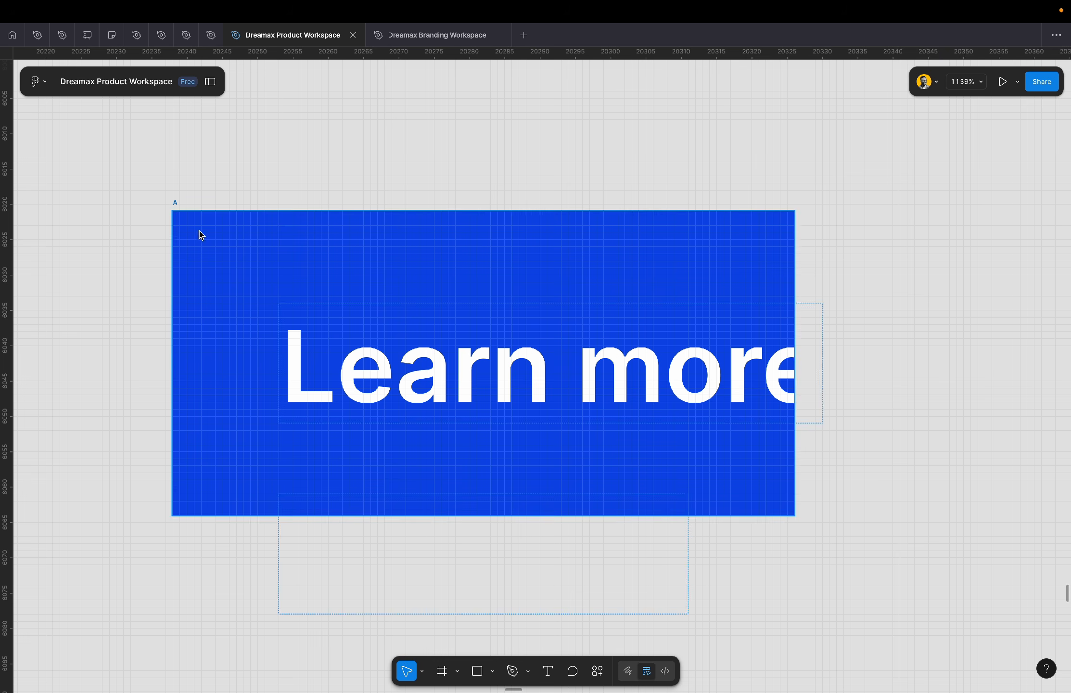
pyautogui.click(175, 203)
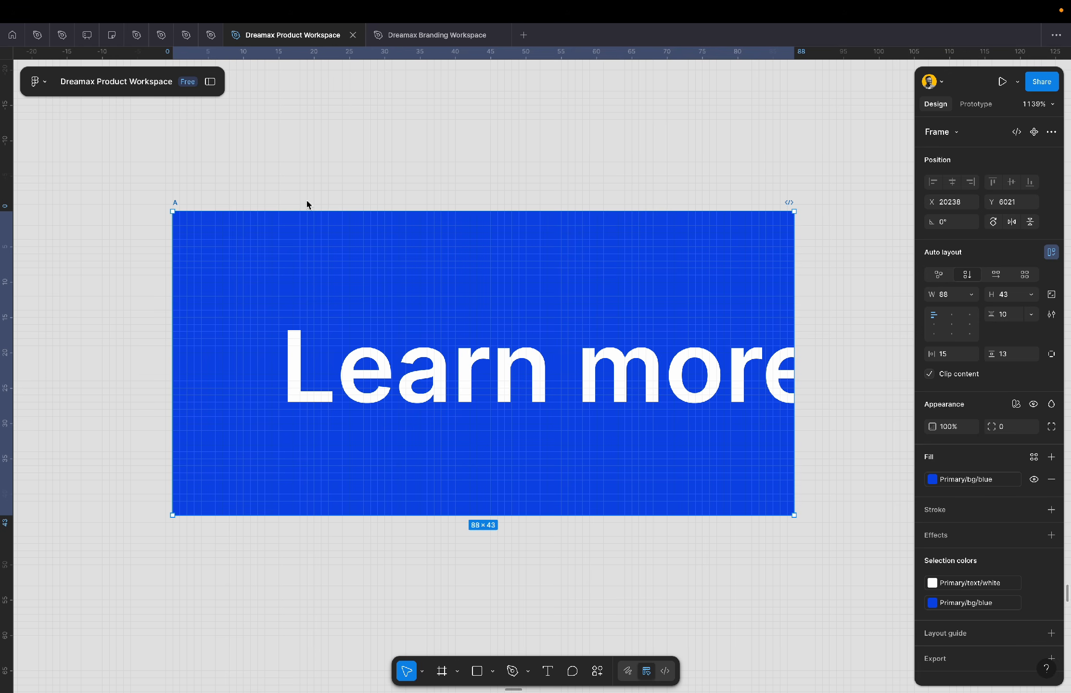
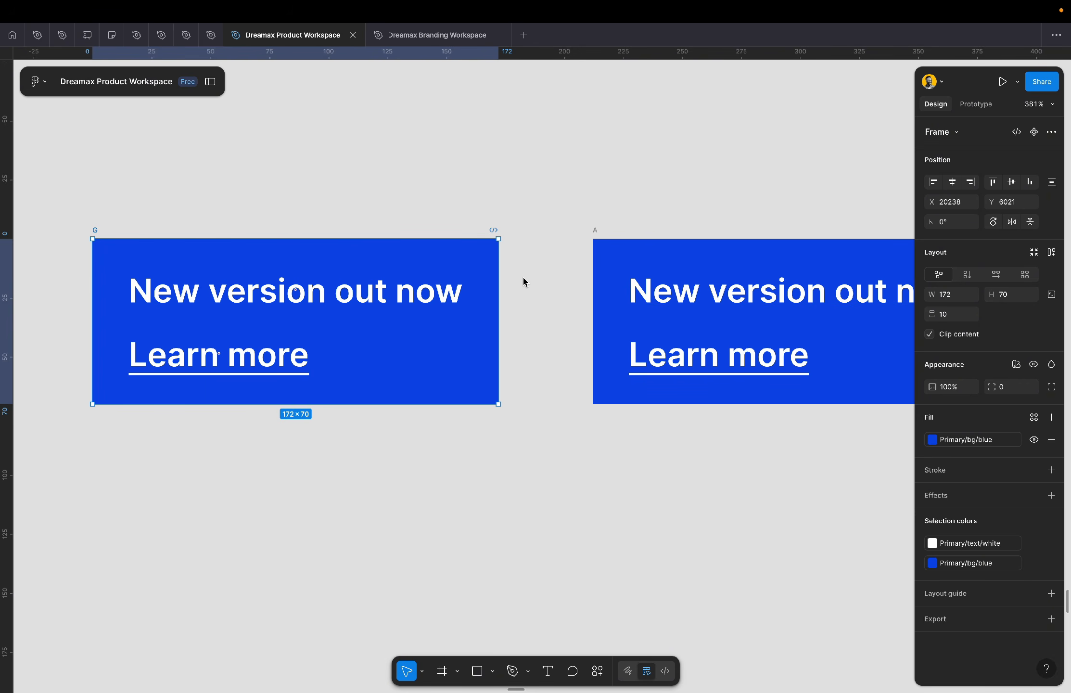
# - Move the New version out now frame A away from frame G, to X 20583 at the same height
pyautogui.click(523, 279)
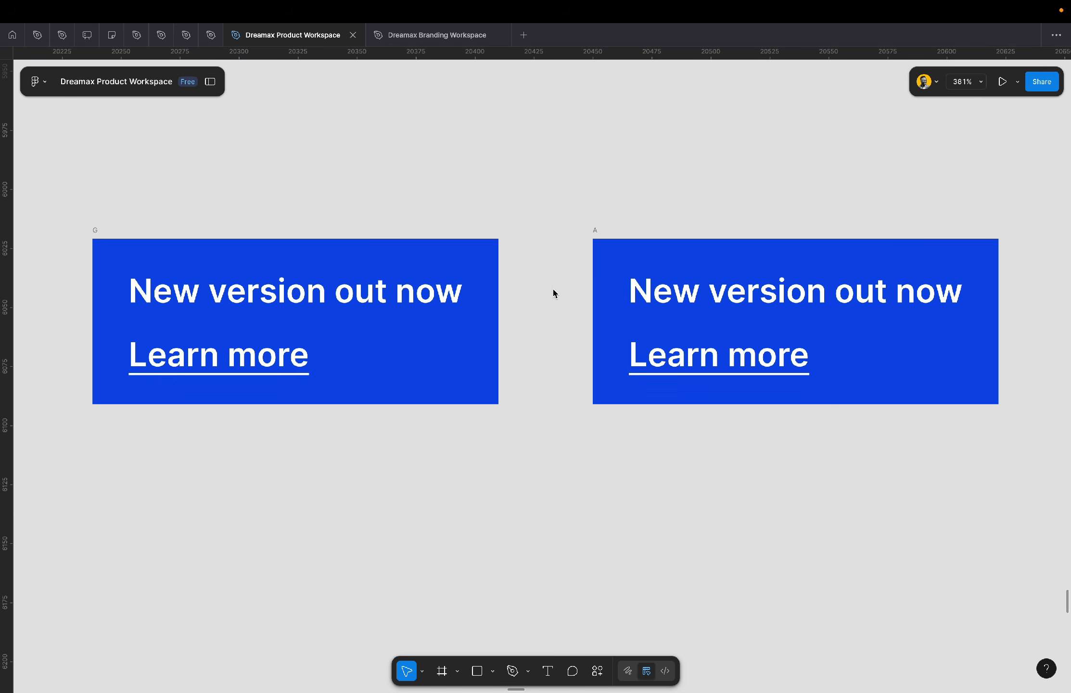
pyautogui.scroll(-2, 395, 315)
pyautogui.hscroll(4, 396, 315)
pyautogui.hscroll(-2, 396, 315)
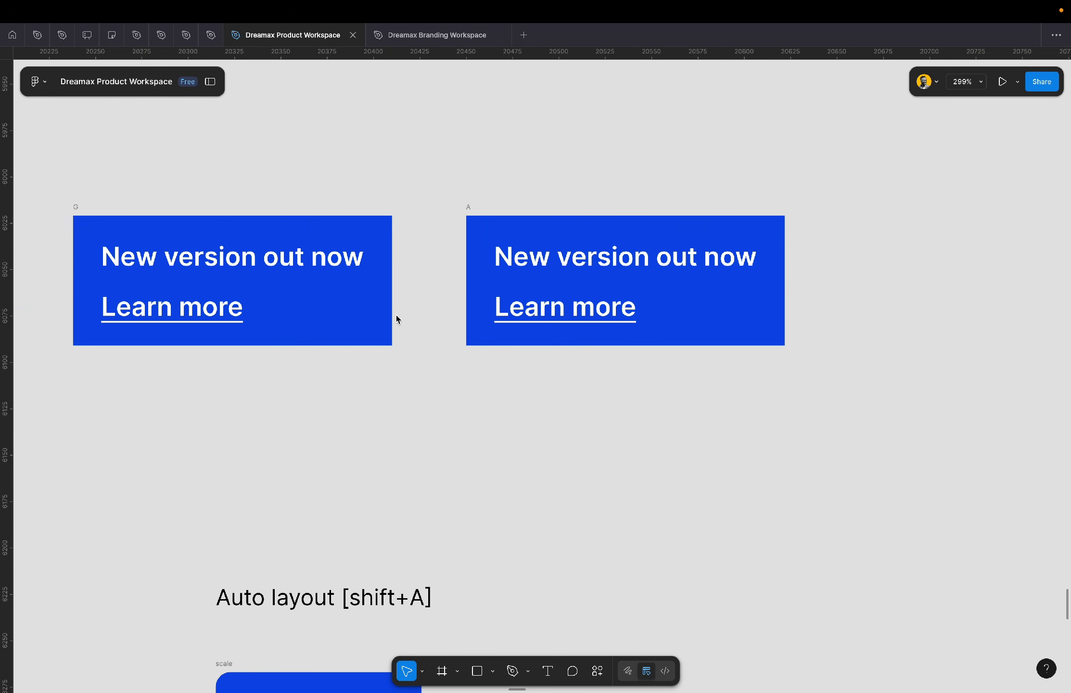
pyautogui.moveTo(468, 208); pyautogui.dragTo(712, 222)
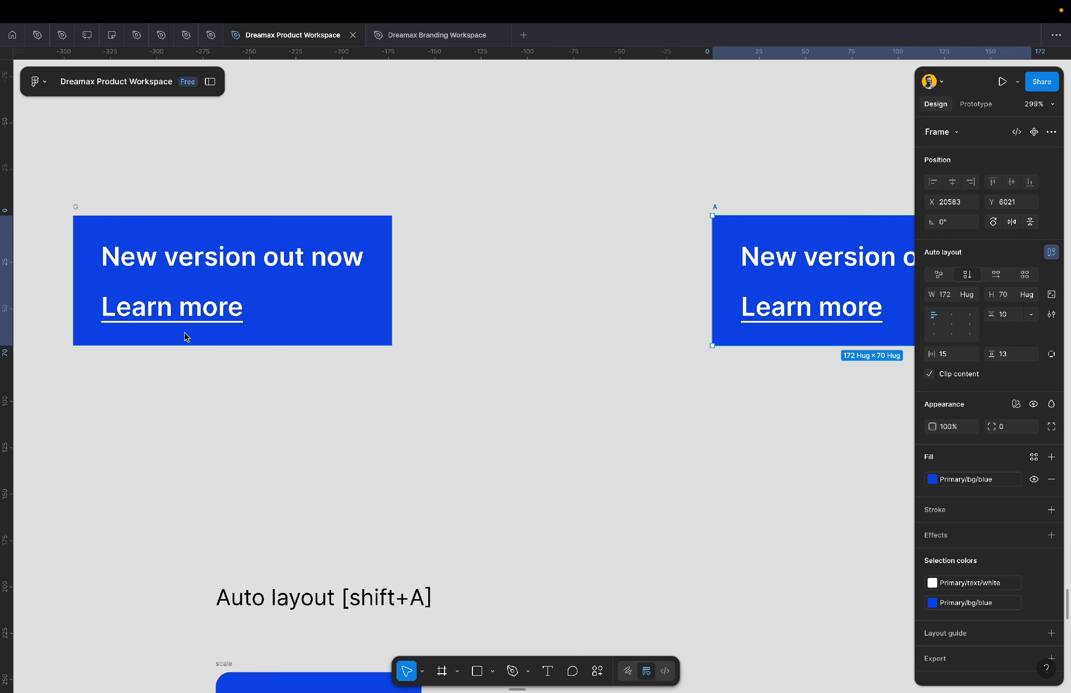
pyautogui.click(187, 313)
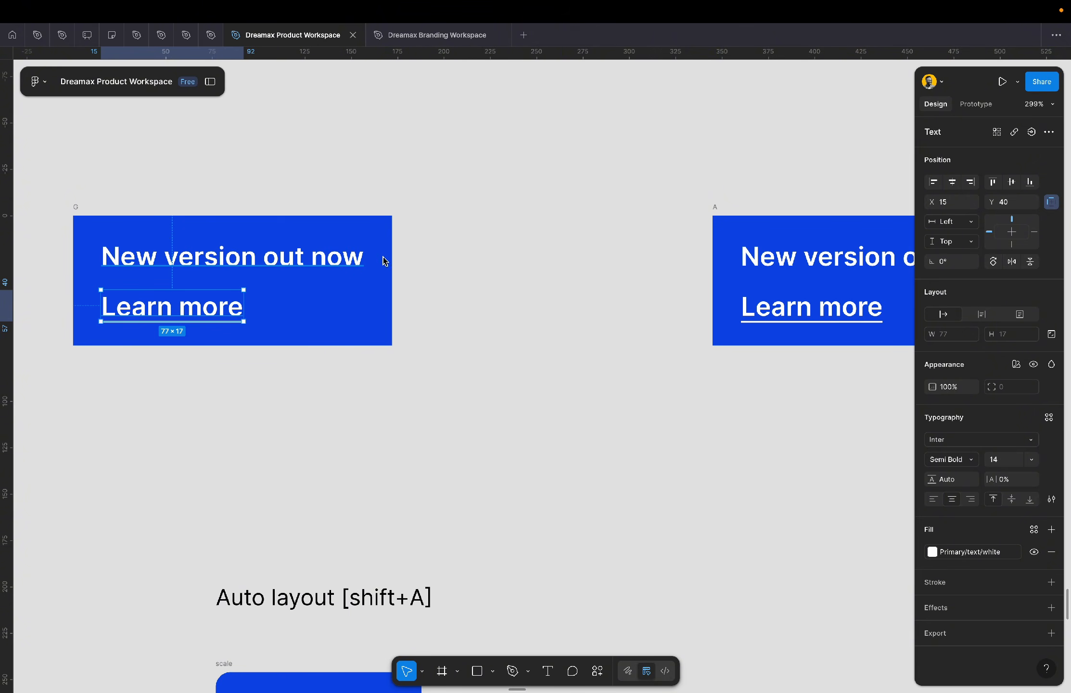
pyautogui.click(450, 267)
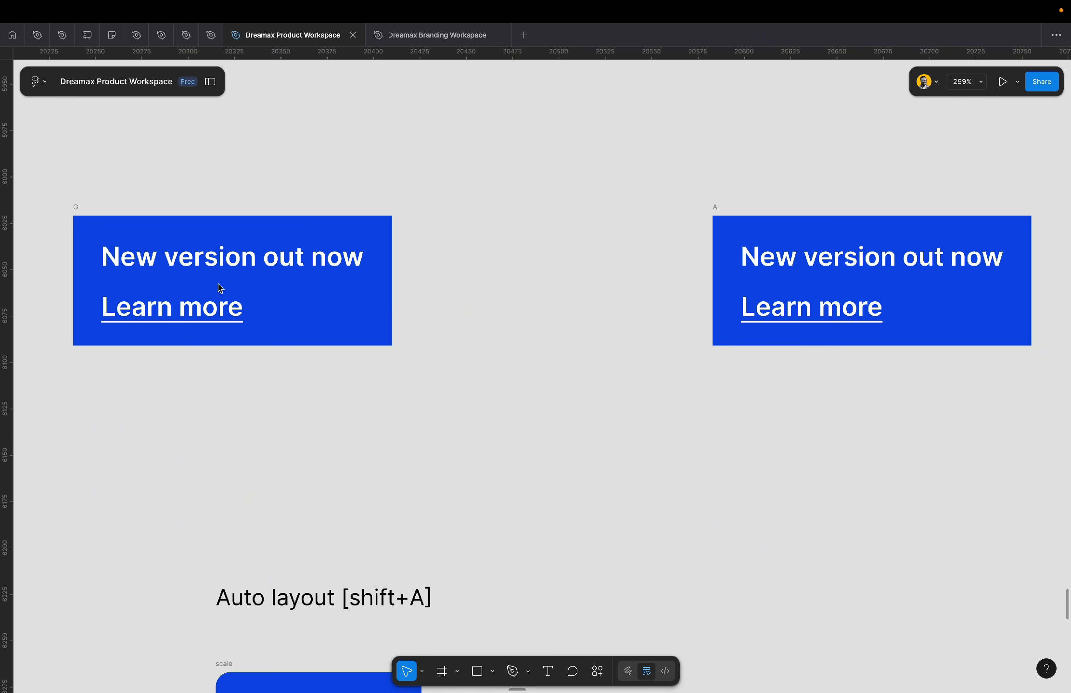
# - Widen frame G to 312 and place its Learn more text beside New version out now at Y 13, selecting both texts
pyautogui.click(388, 301)
pyautogui.moveTo(389, 302); pyautogui.dragTo(652, 294)
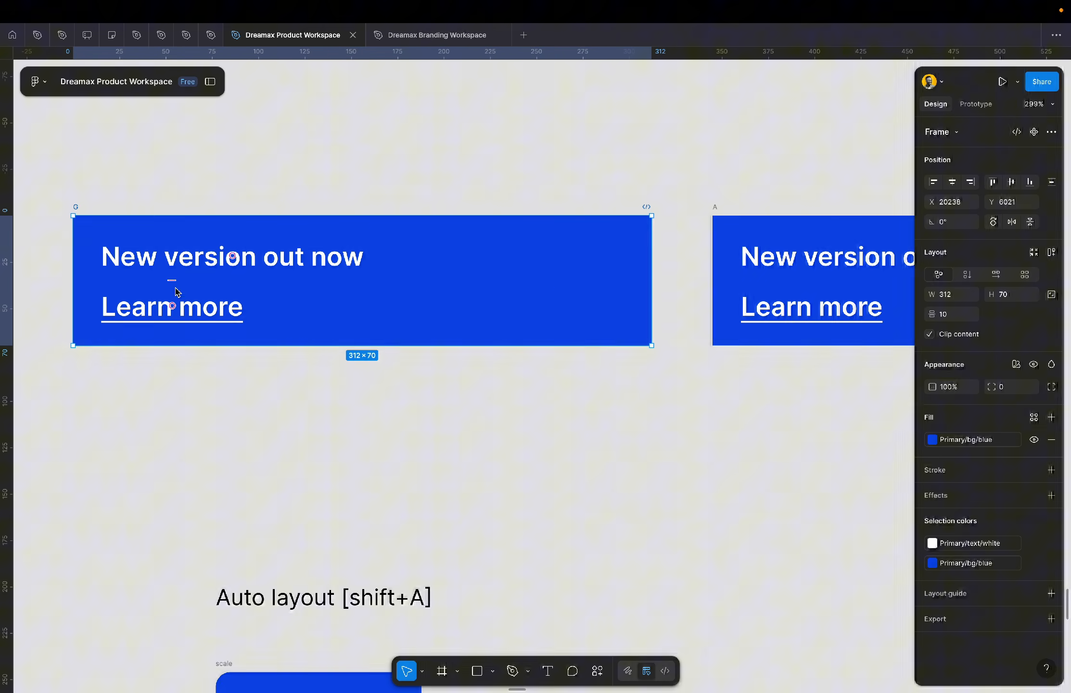
pyautogui.click(144, 308)
pyautogui.moveTo(144, 309); pyautogui.dragTo(419, 260)
pyautogui.scroll(5, 419, 260)
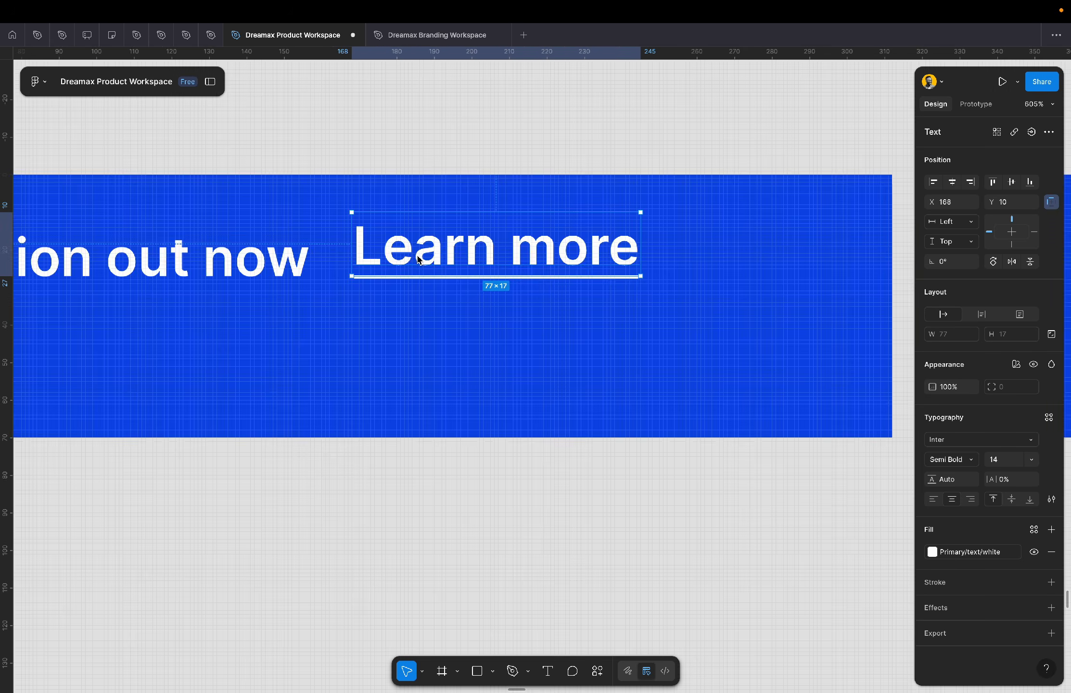
pyautogui.scroll(-5, 418, 259)
pyautogui.scroll(4, 419, 260)
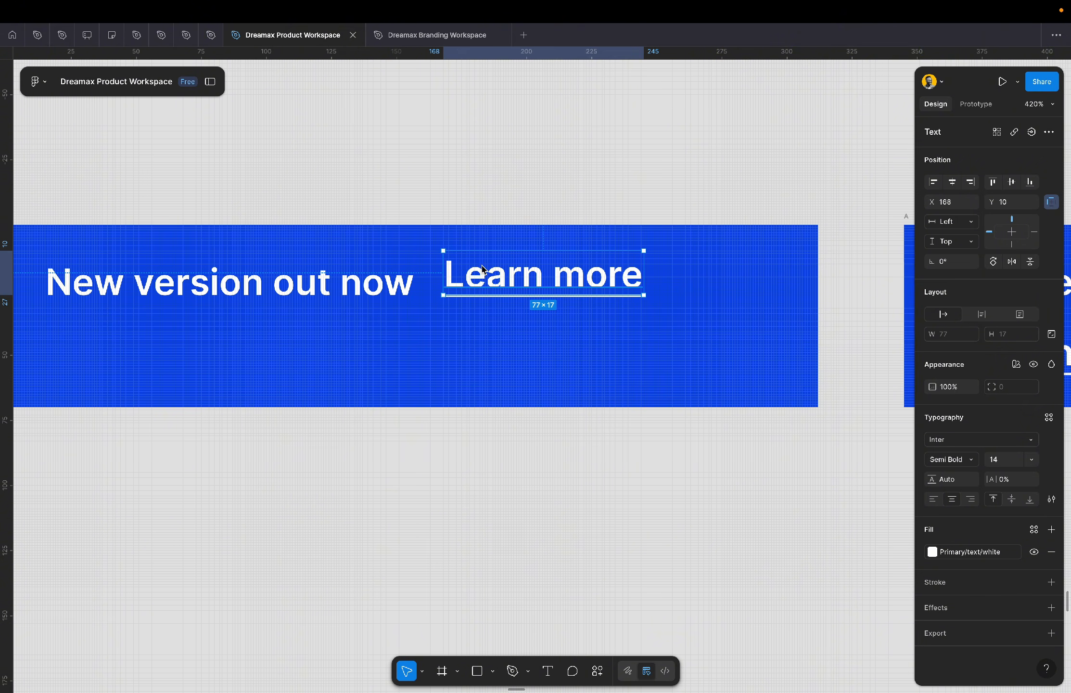
pyautogui.moveTo(481, 273); pyautogui.dragTo(481, 279)
pyautogui.keyDown('shift'); pyautogui.click(389, 288); pyautogui.keyUp('shift')
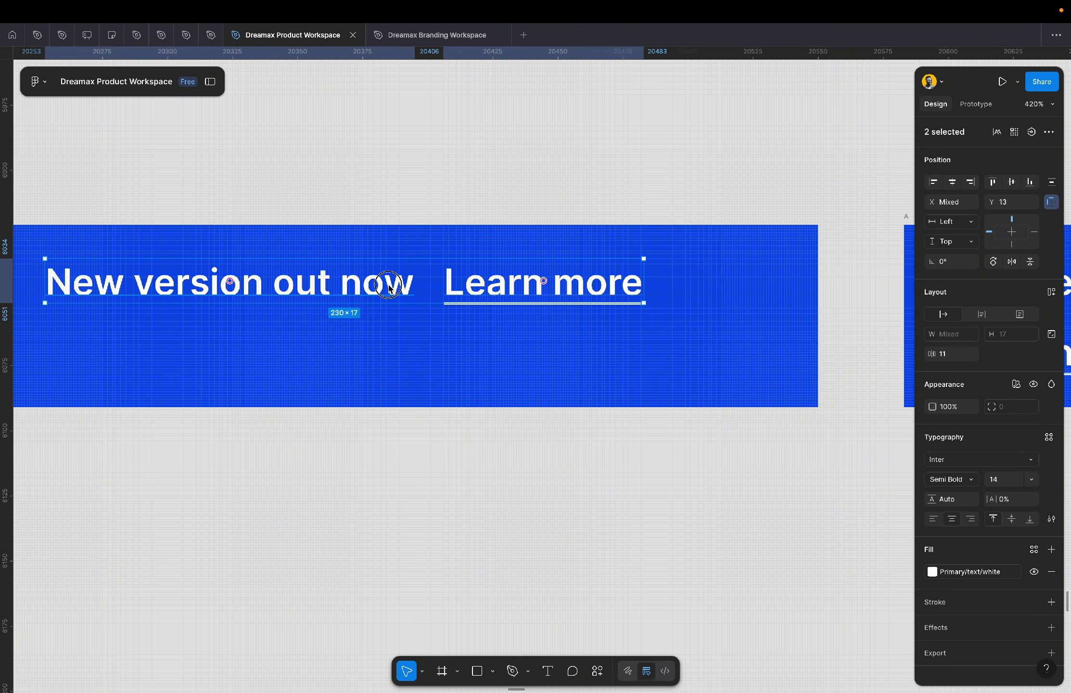
# - Set the horizontal spacing between frame G's two texts to 12
pyautogui.click(943, 355)
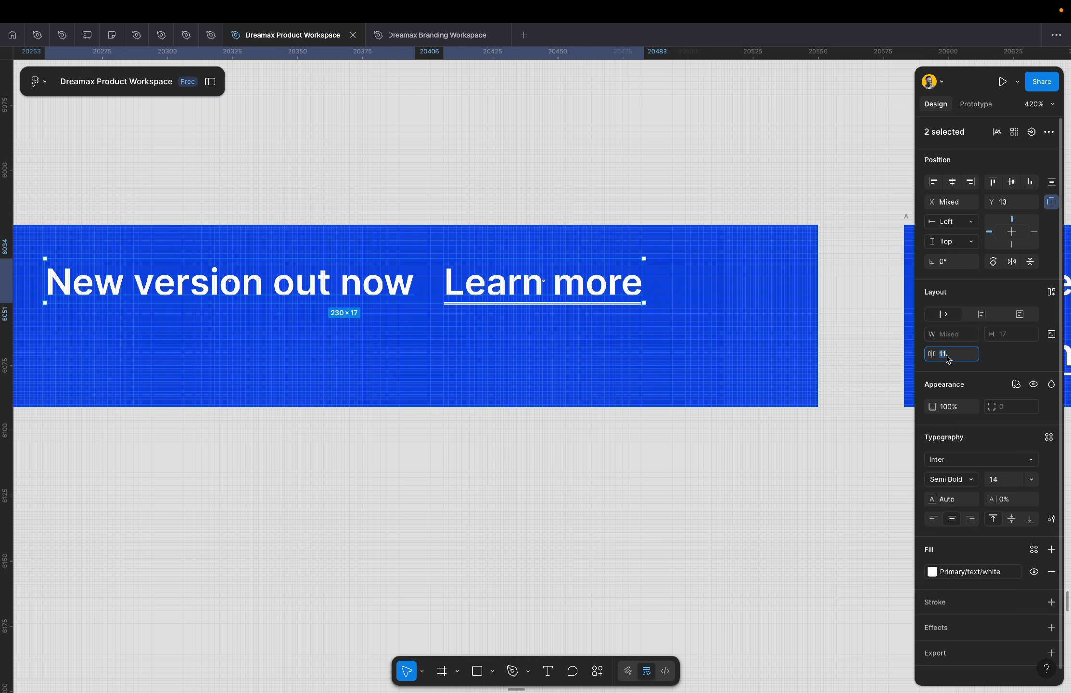
pyautogui.write('12')
pyautogui.press('Return')
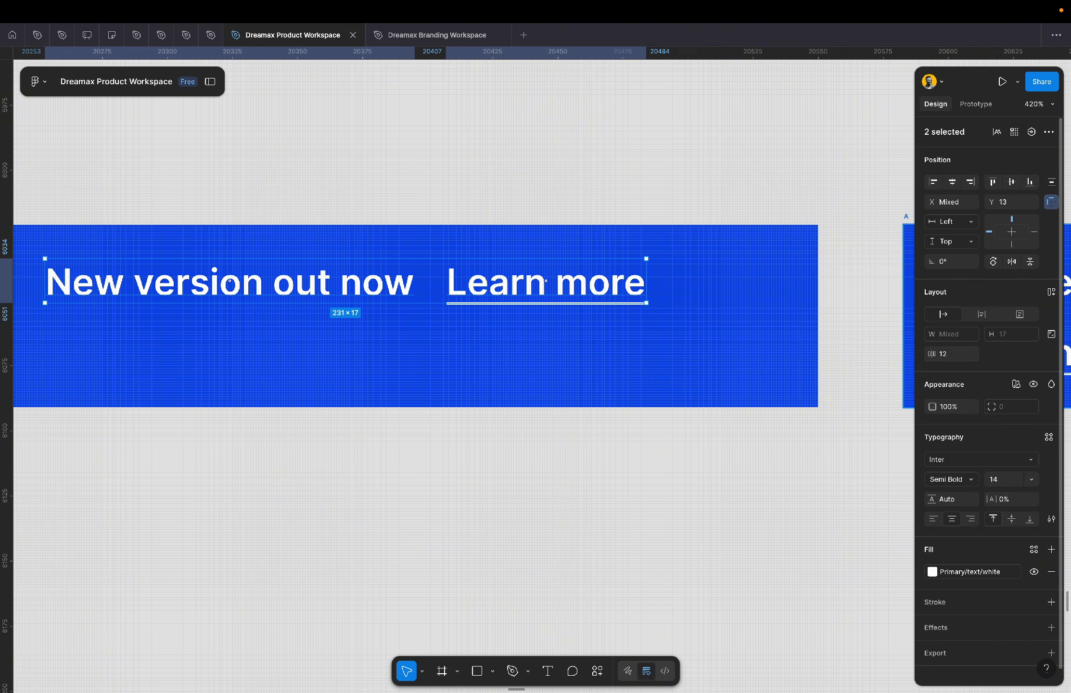
pyautogui.scroll(-3, 479, 320)
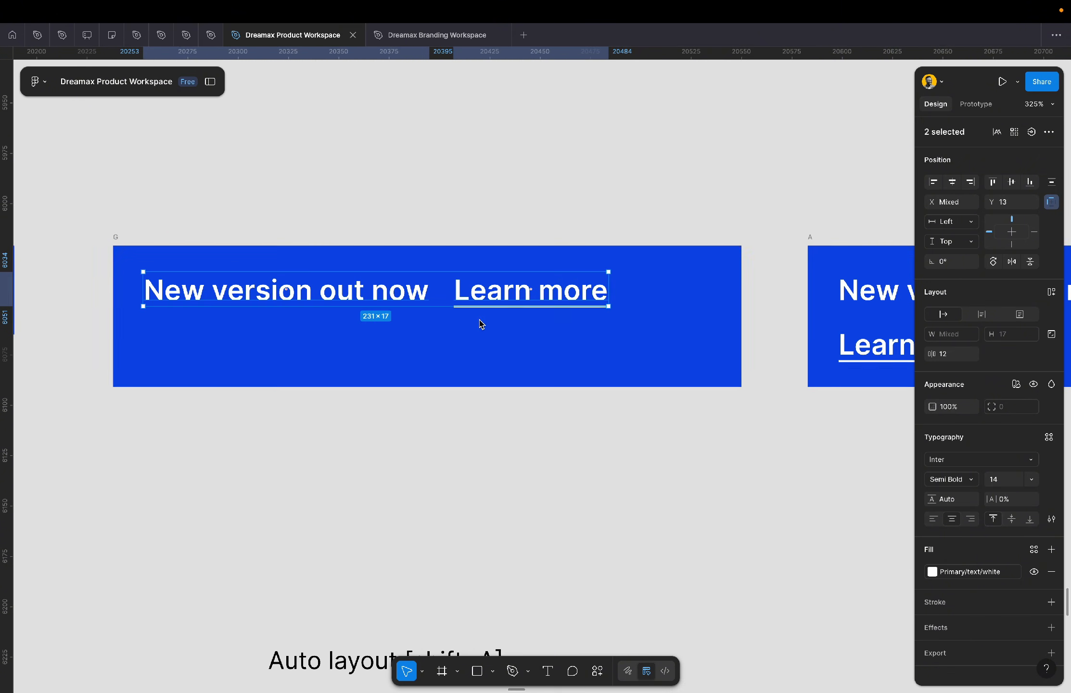
# - Shrink frame G around its text row to 261 wide with 11 above and below, and check the margins of Learn more
pyautogui.press('Escape')
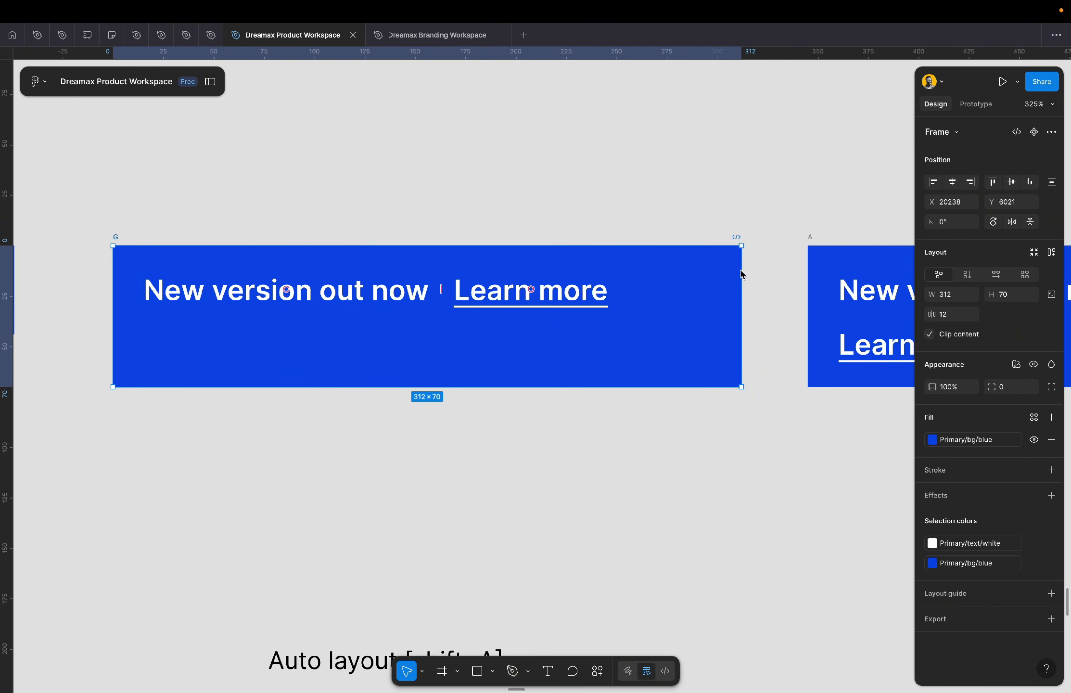
pyautogui.moveTo(742, 270); pyautogui.dragTo(640, 278)
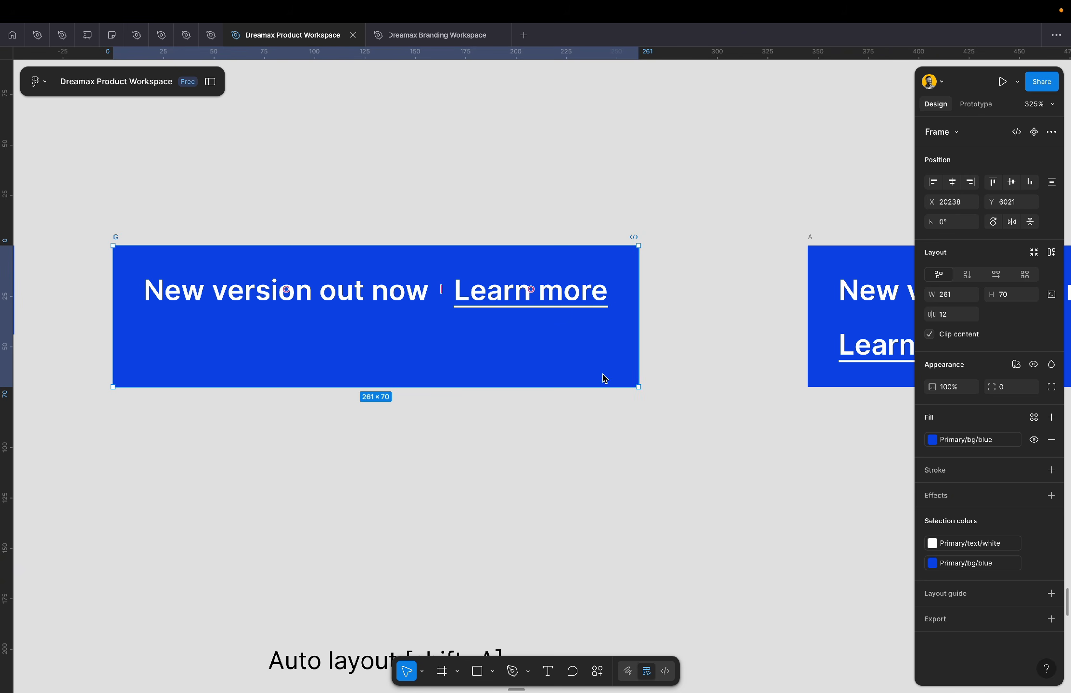
pyautogui.moveTo(594, 390); pyautogui.dragTo(592, 331)
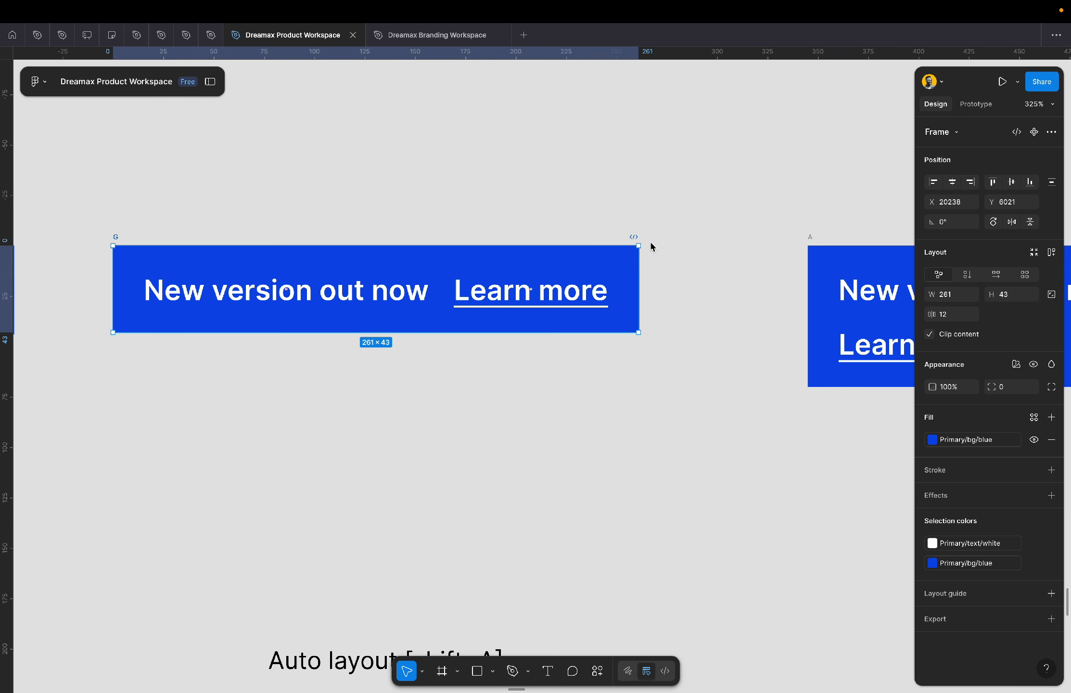
pyautogui.click(567, 245)
pyautogui.moveTo(568, 246); pyautogui.dragTo(568, 244)
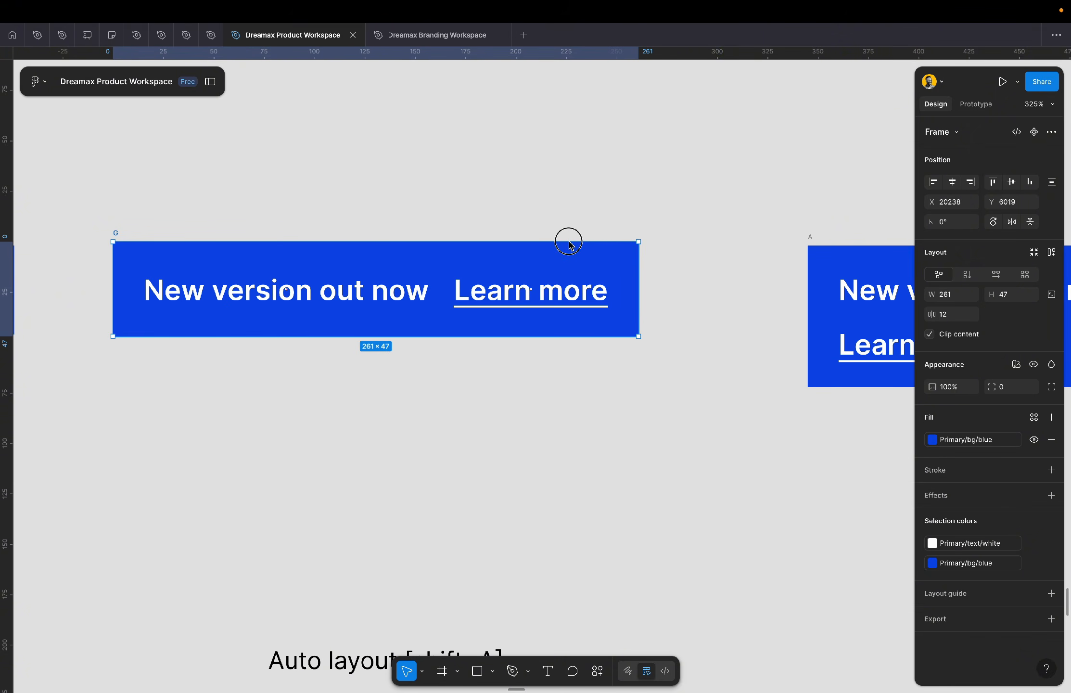
pyautogui.moveTo(568, 245)
pyautogui.mouseDown()
pyautogui.moveTo(579, 158)
pyautogui.moveTo(585, 284)
pyautogui.moveTo(585, 254)
pyautogui.mouseUp()
pyautogui.click(569, 287)
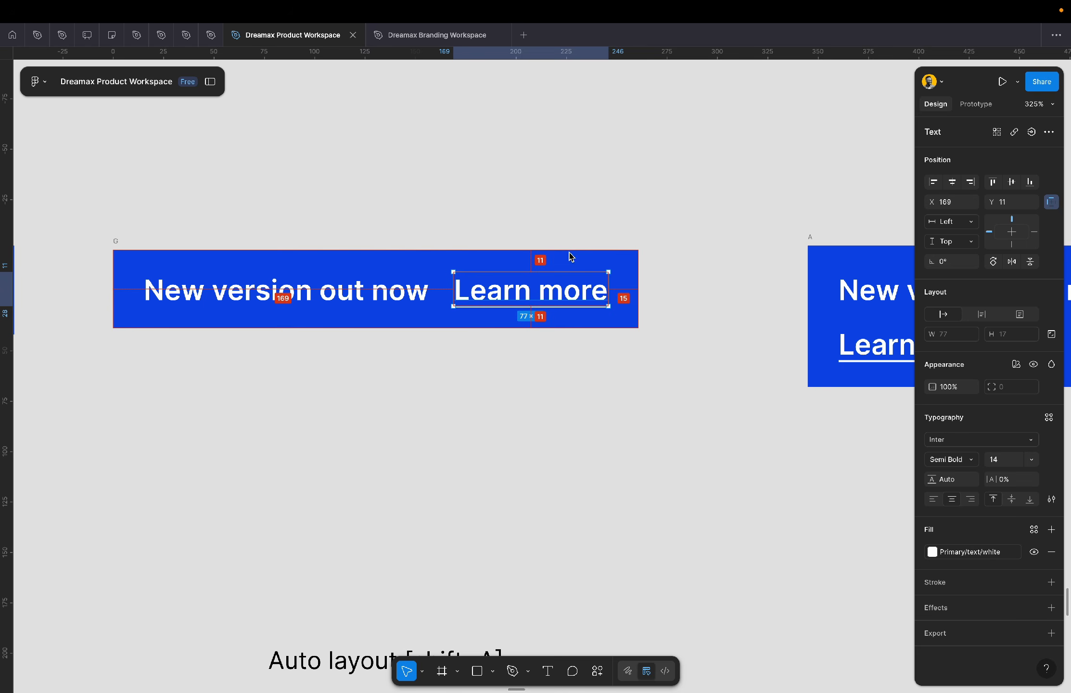
pyautogui.click(714, 276)
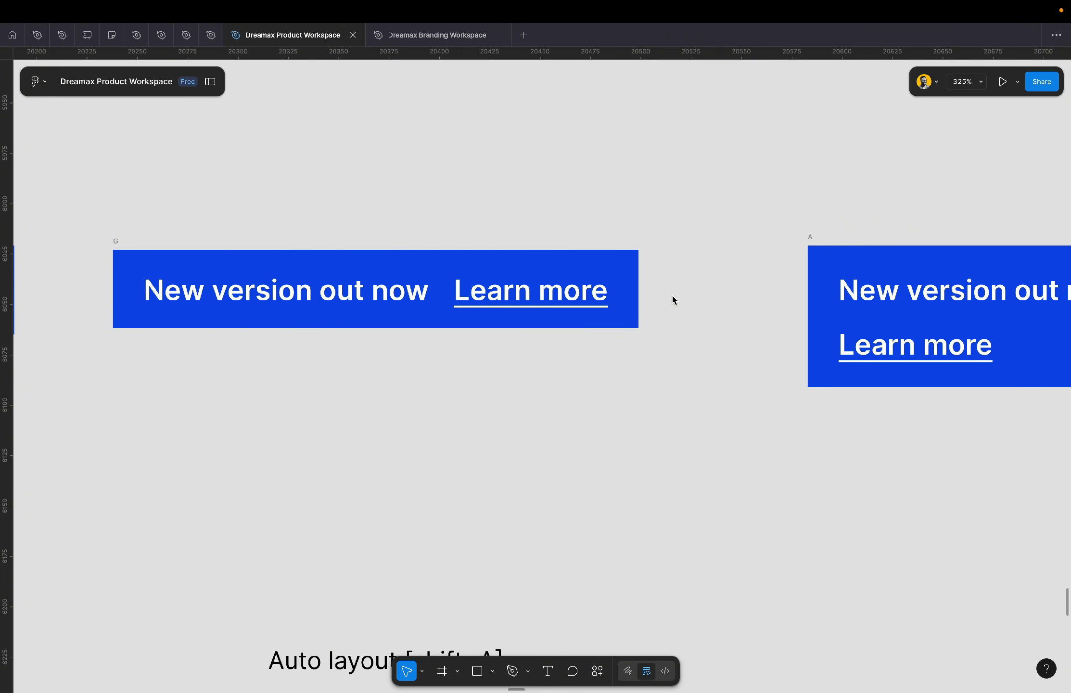
# - Switch frame A's auto layout flow to horizontal and align its content to the left, vertically centred
pyautogui.hscroll(10, 672, 294)
pyautogui.click(309, 242)
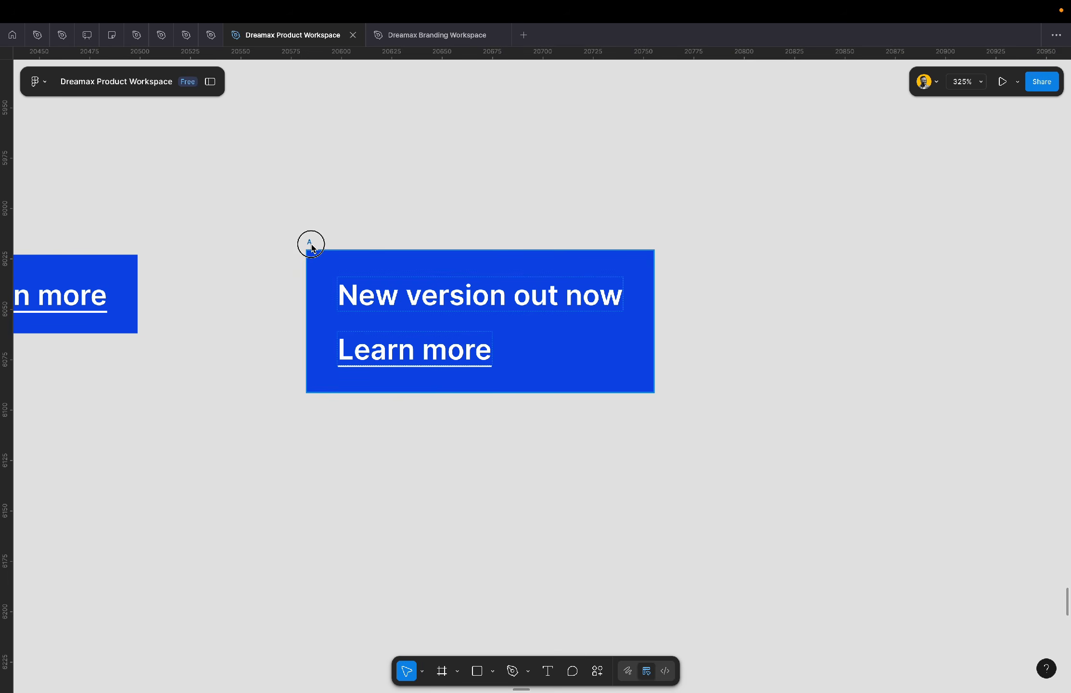
pyautogui.scroll(5, 585, 336)
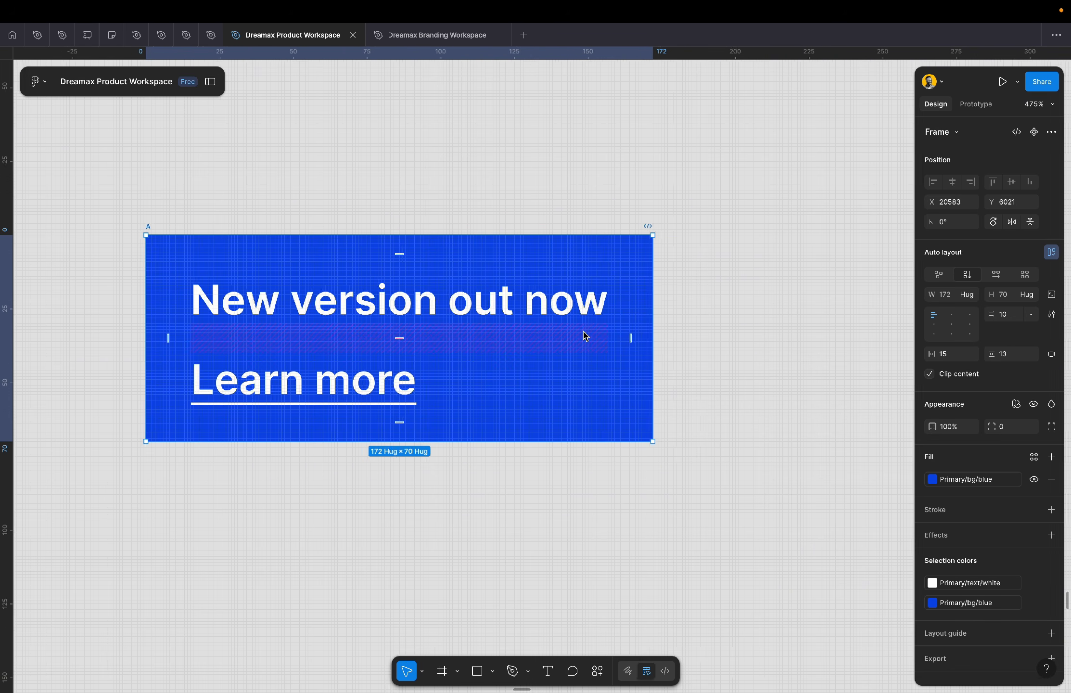
pyautogui.scroll(-5, 726, 349)
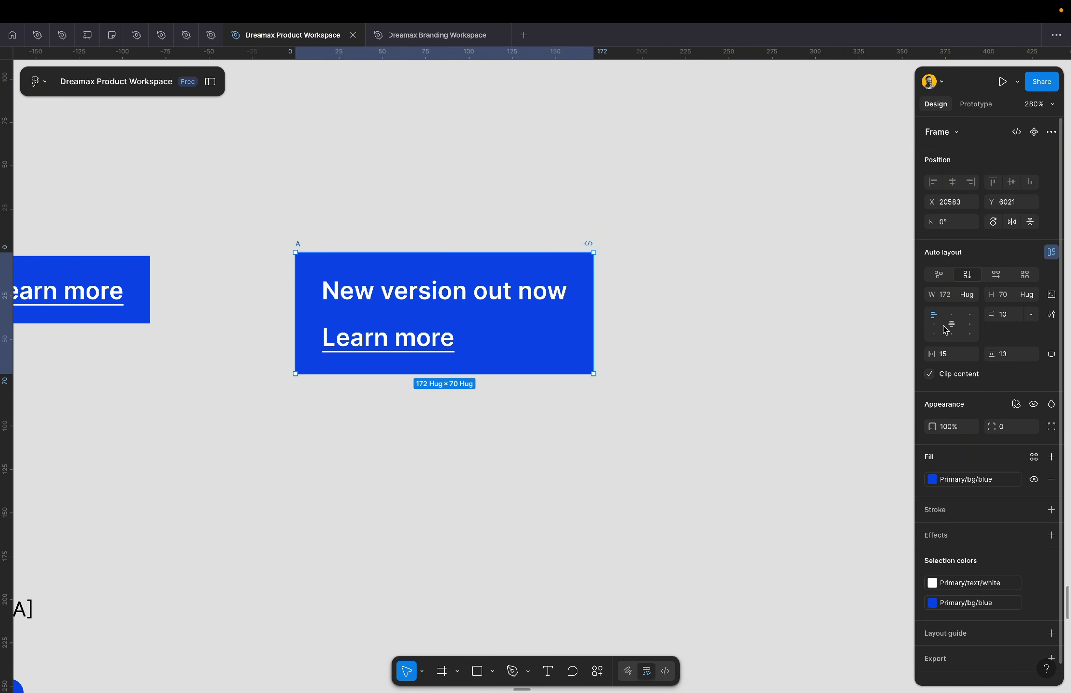
pyautogui.click(999, 280)
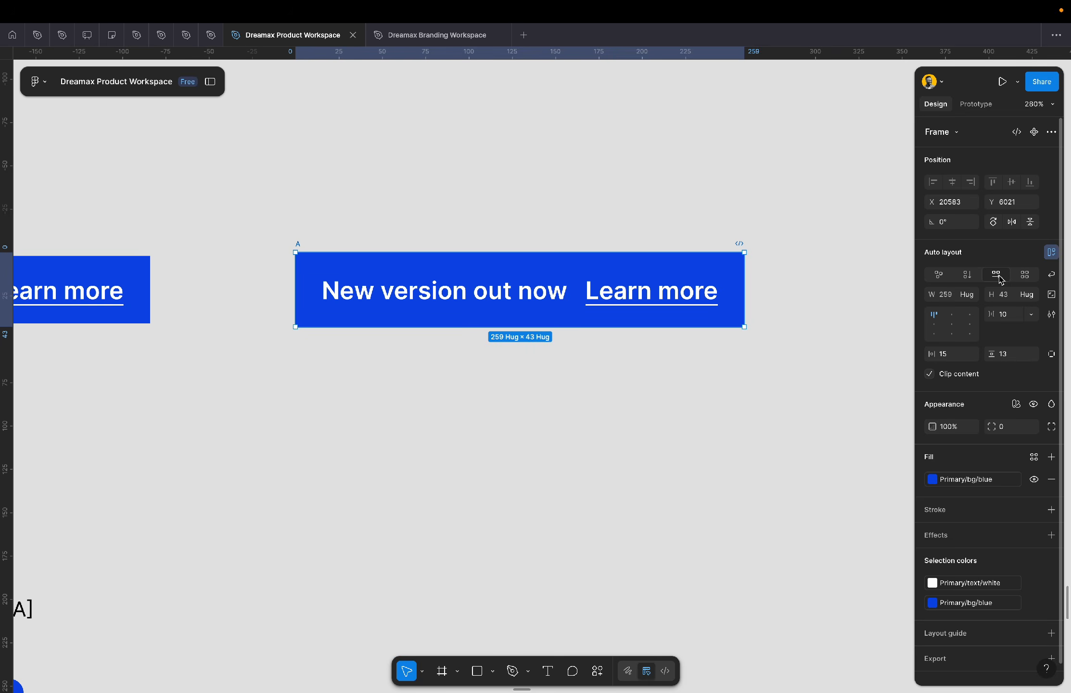
pyautogui.click(967, 274)
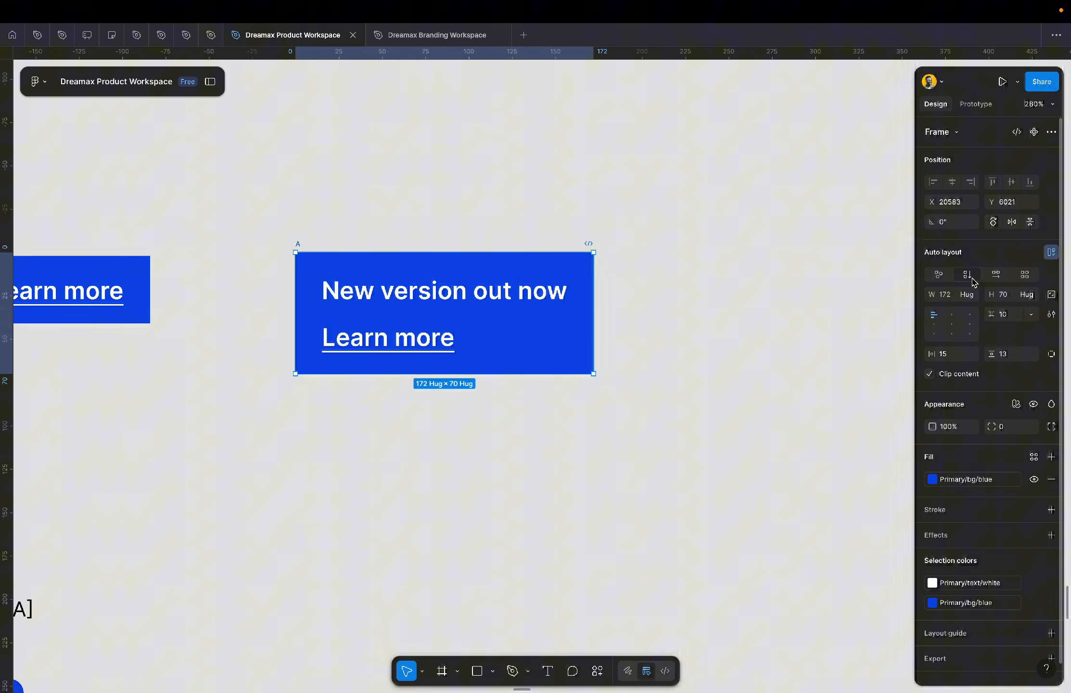
pyautogui.click(997, 277)
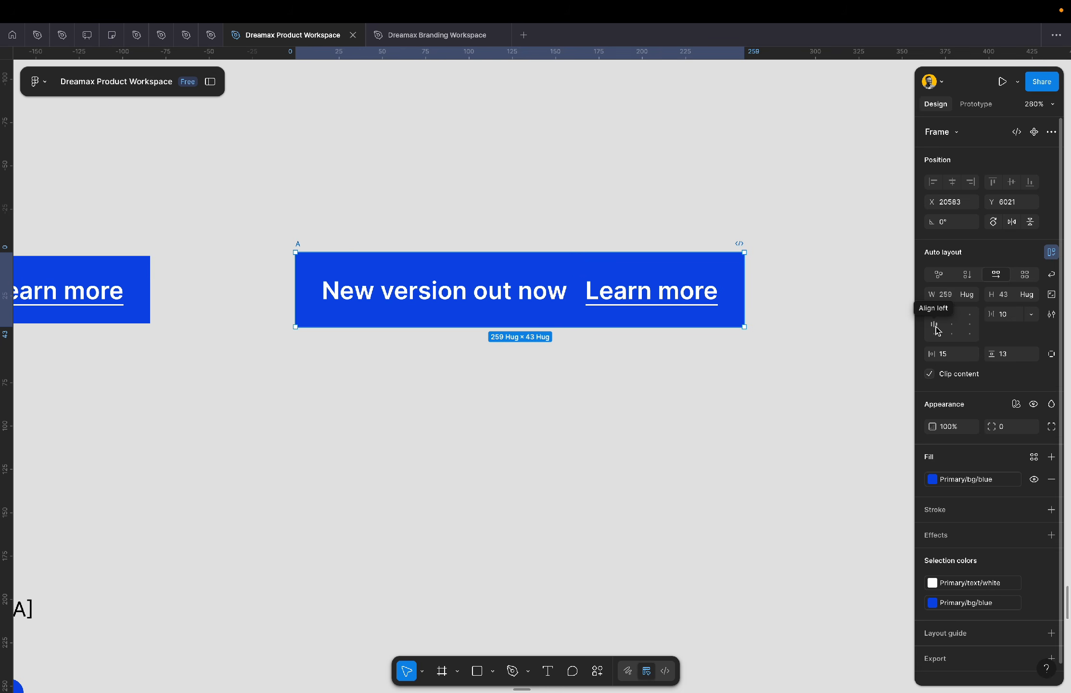
pyautogui.scroll(5, 627, 268)
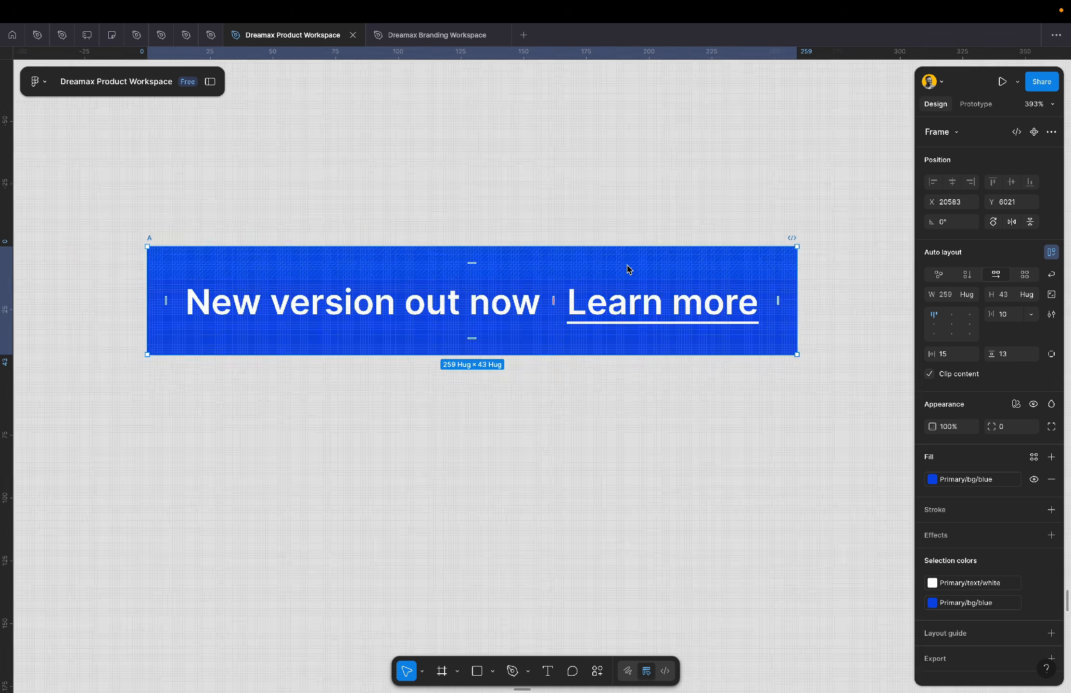
pyautogui.click(934, 324)
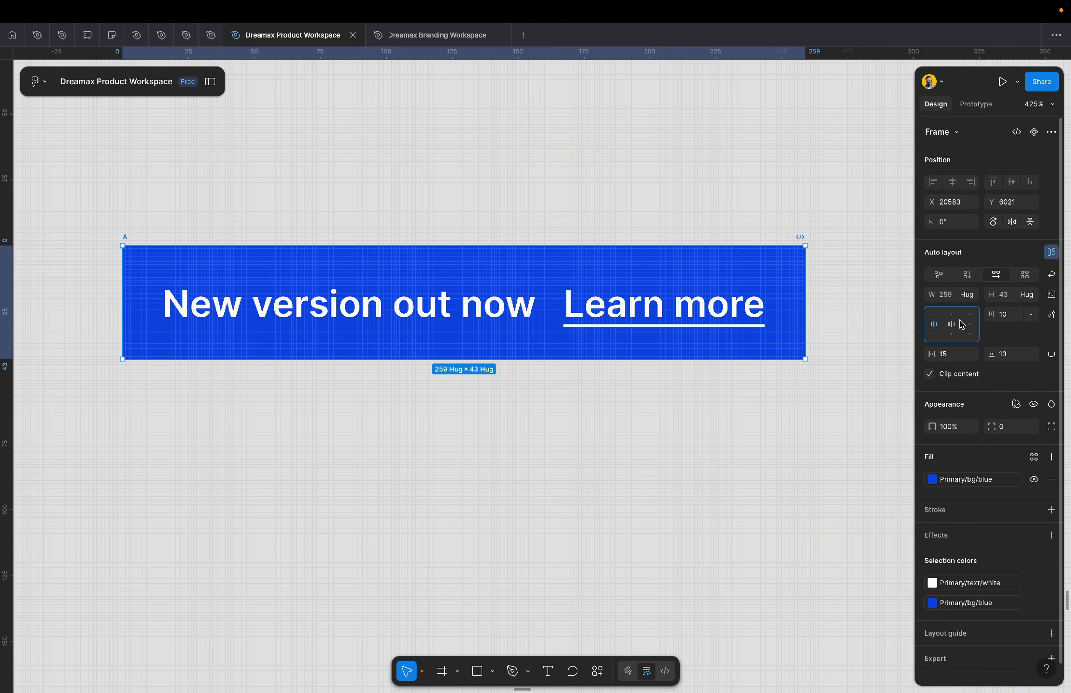
# - Vary frame A's vertical padding in single steps, up to 19 and back down to 10
pyautogui.click(1008, 355)
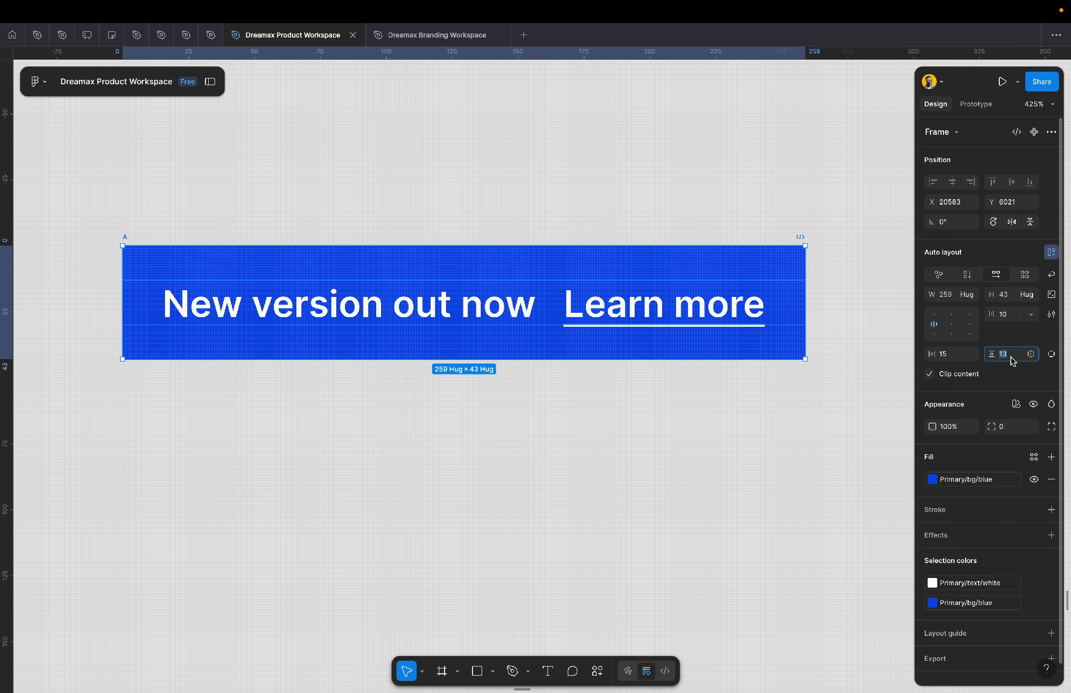
pyautogui.press('Up')
pyautogui.press('Up')
pyautogui.press('Up')
pyautogui.press('Up')
pyautogui.press('Up')
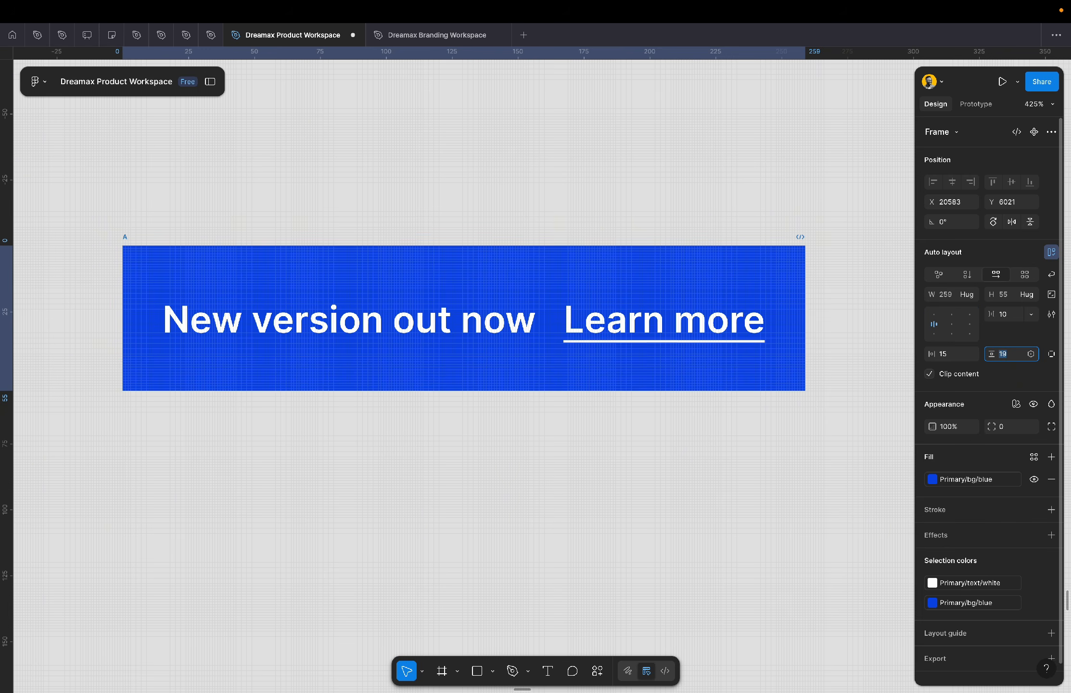
pyautogui.press('Down')
pyautogui.press('Down')
pyautogui.press('Down')
pyautogui.press('Down')
pyautogui.press('Down')
pyautogui.press('Down')
pyautogui.press('Down')
pyautogui.press('Down')
pyautogui.press('Down')
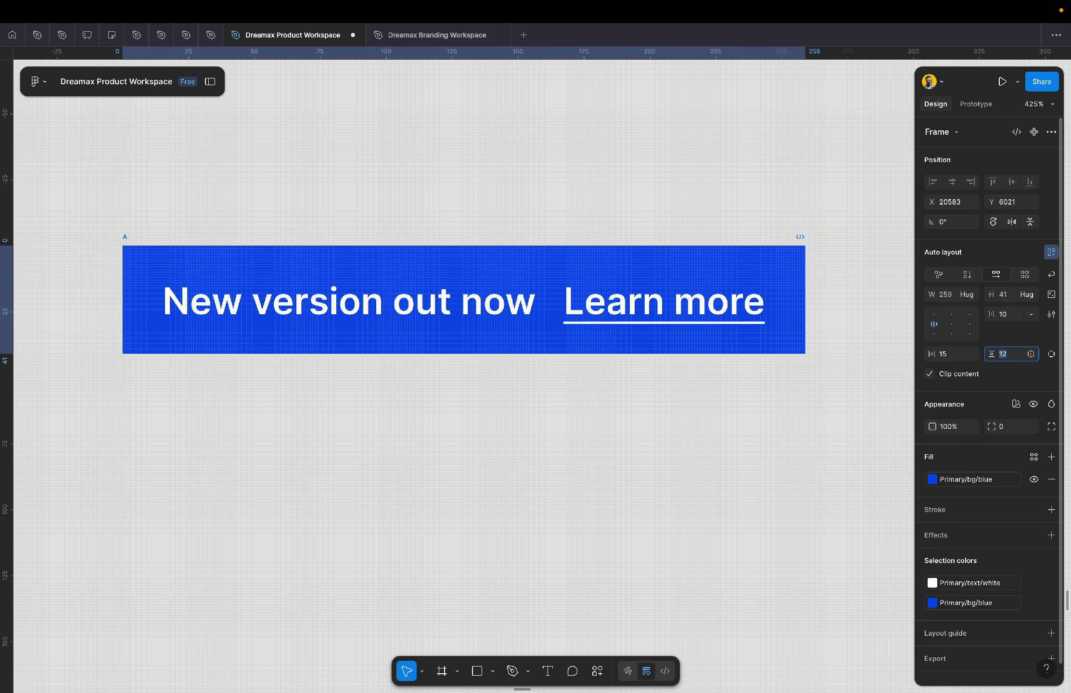
pyautogui.press('Down')
pyautogui.press('Down')
pyautogui.press('Up')
pyautogui.press('Up')
pyautogui.press('Up')
pyautogui.press('Up')
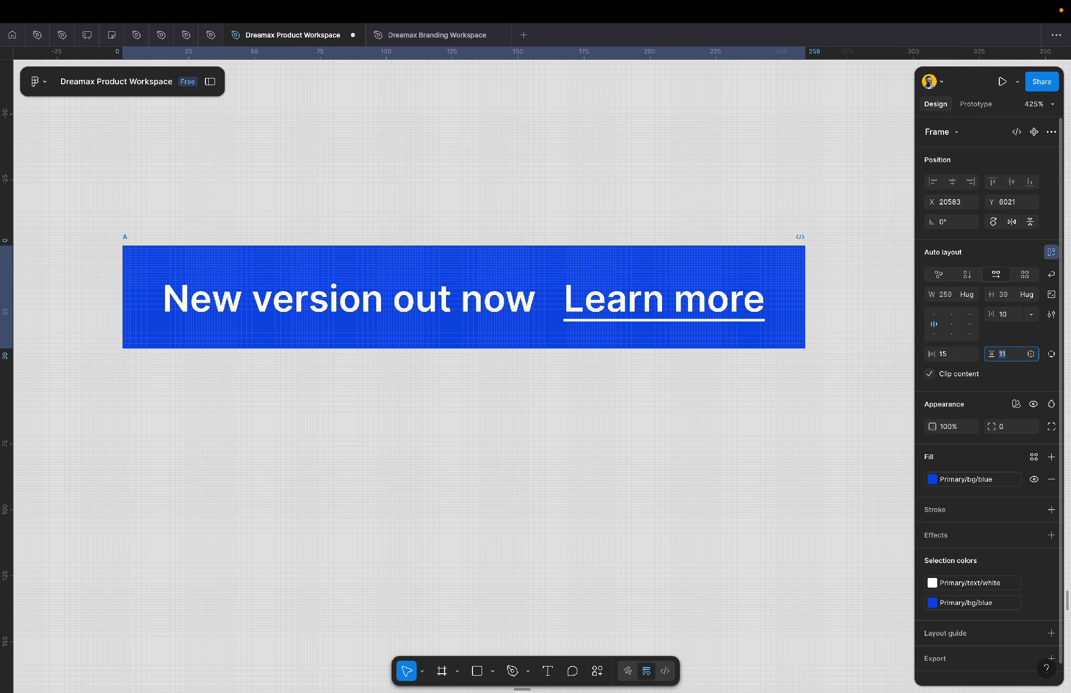
pyautogui.press('Down')
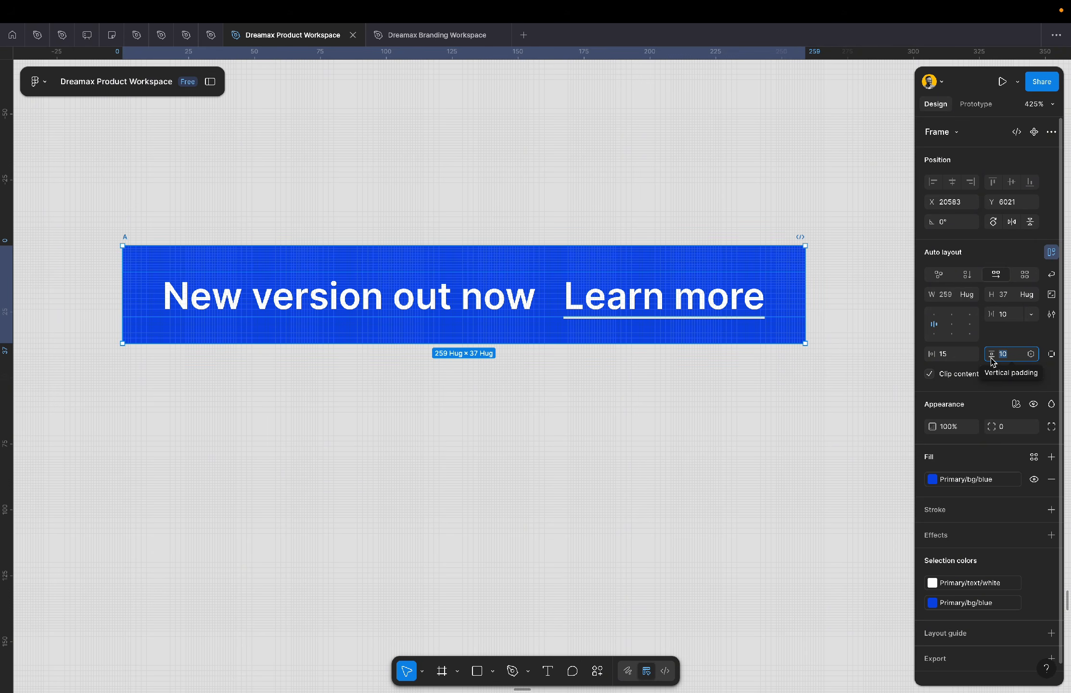
# - Set frame A's vertical and horizontal padding to 16 each and deselect the frame
pyautogui.write('16')
pyautogui.press('Return')
pyautogui.click(958, 358)
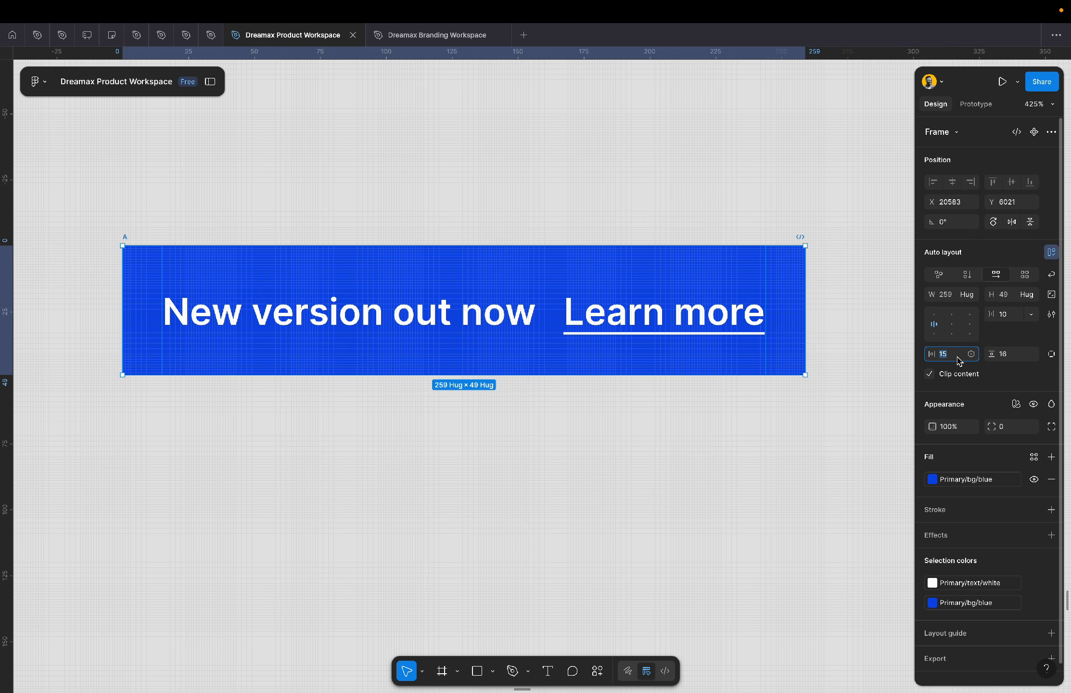
pyautogui.write('16')
pyautogui.press('Return')
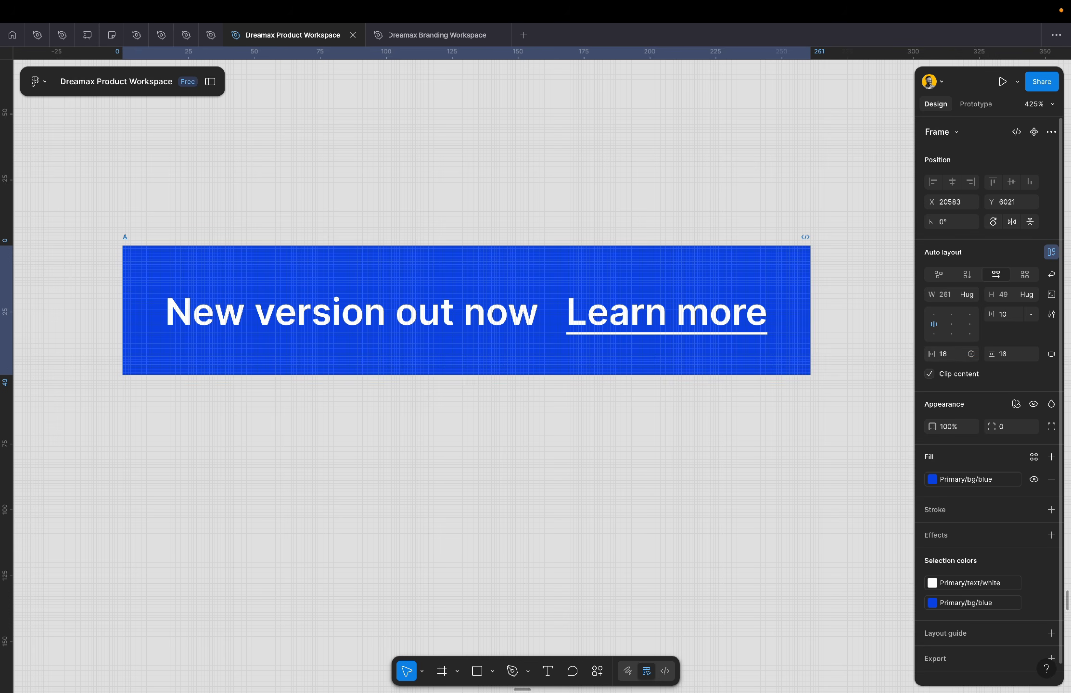
pyautogui.click(457, 446)
pyautogui.scroll(-5, 457, 446)
pyautogui.hscroll(-5, 457, 446)
pyautogui.scroll(-2, 457, 445)
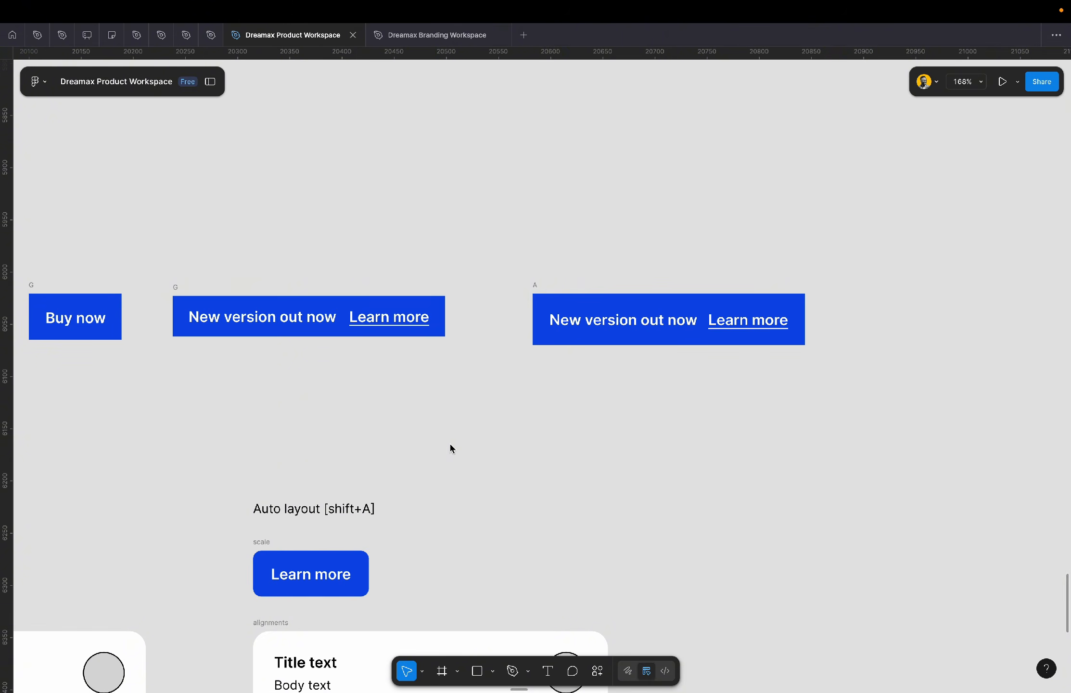
# - Try the vertical auto layout flow on frame A and return it to the horizontal flow
pyautogui.click(175, 287)
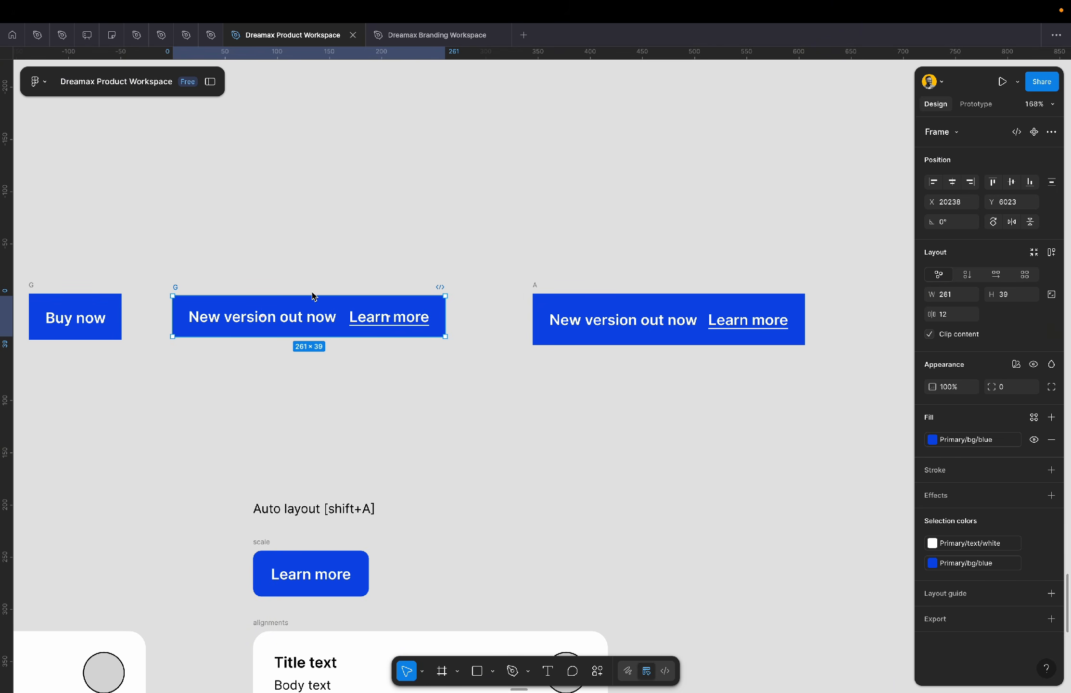
pyautogui.click(534, 294)
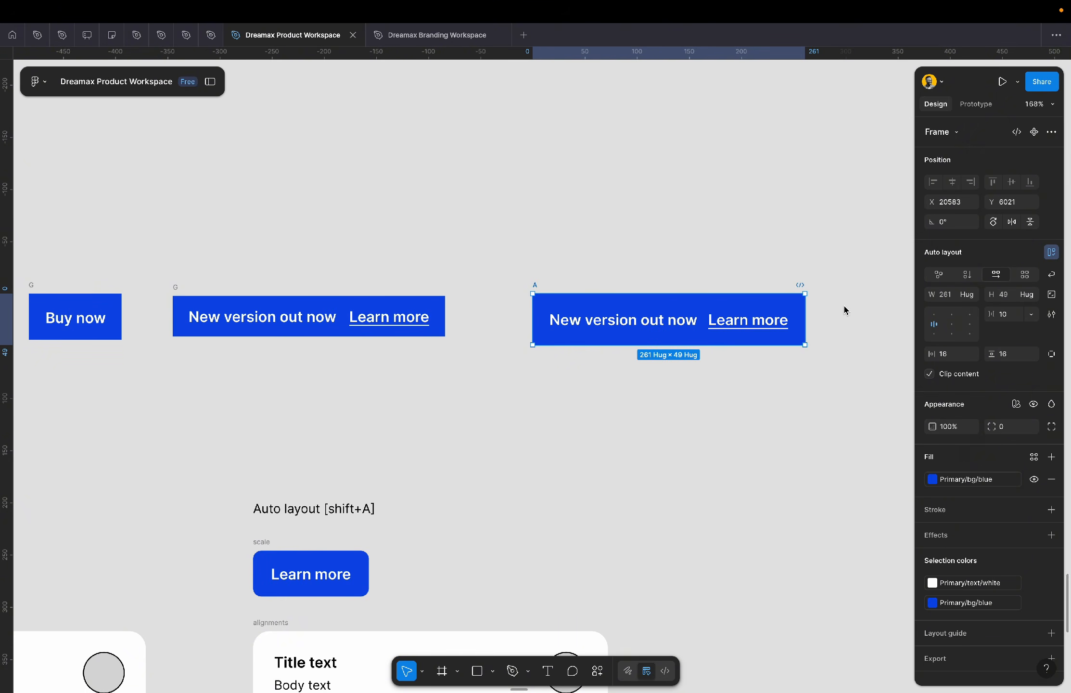
pyautogui.scroll(5, 837, 321)
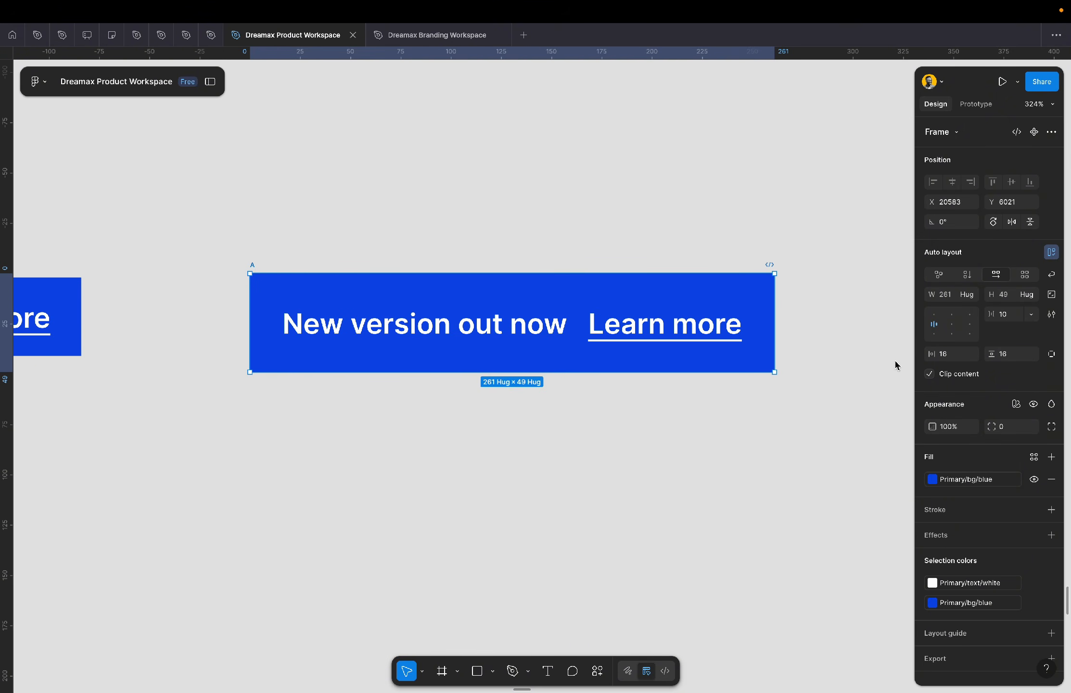
pyautogui.scroll(2, 891, 365)
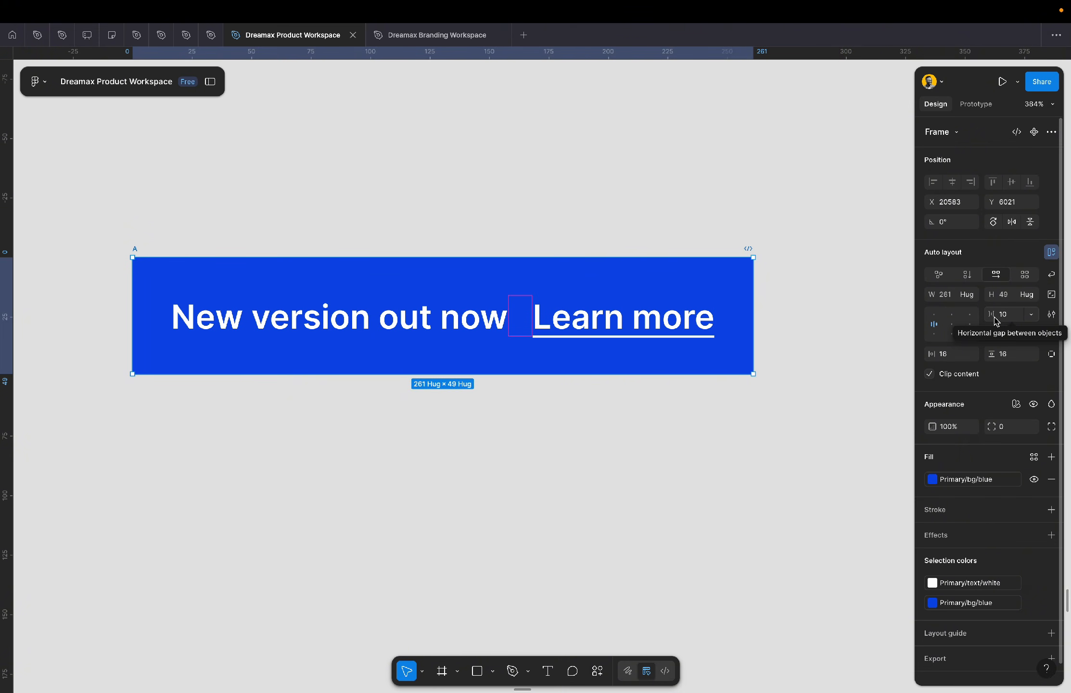
pyautogui.click(966, 274)
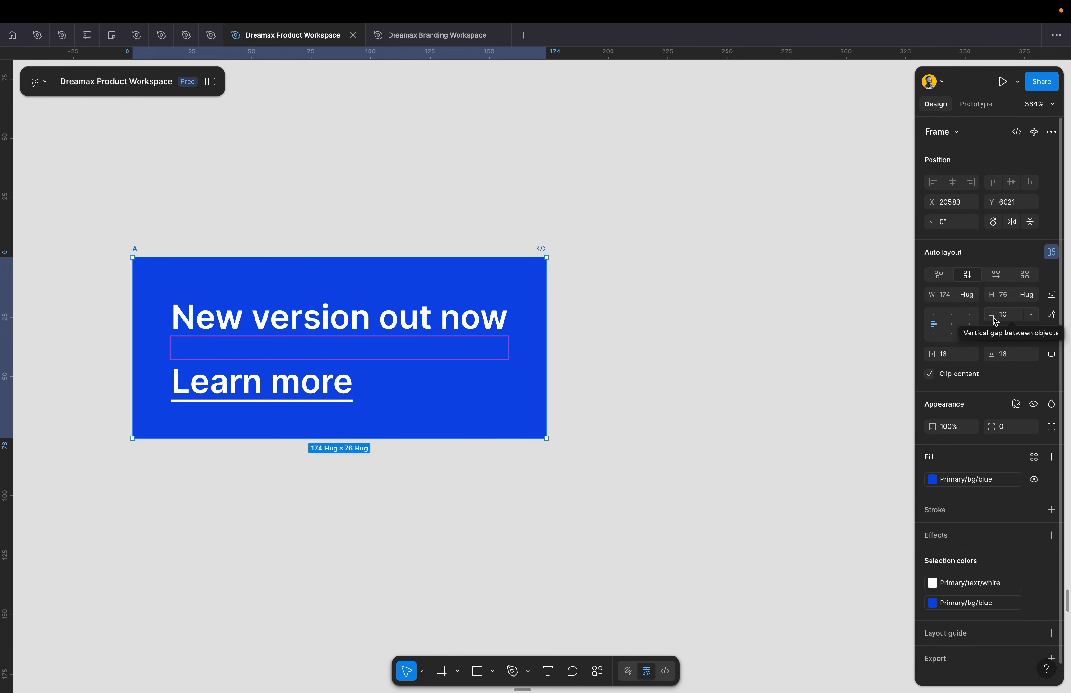
pyautogui.click(995, 275)
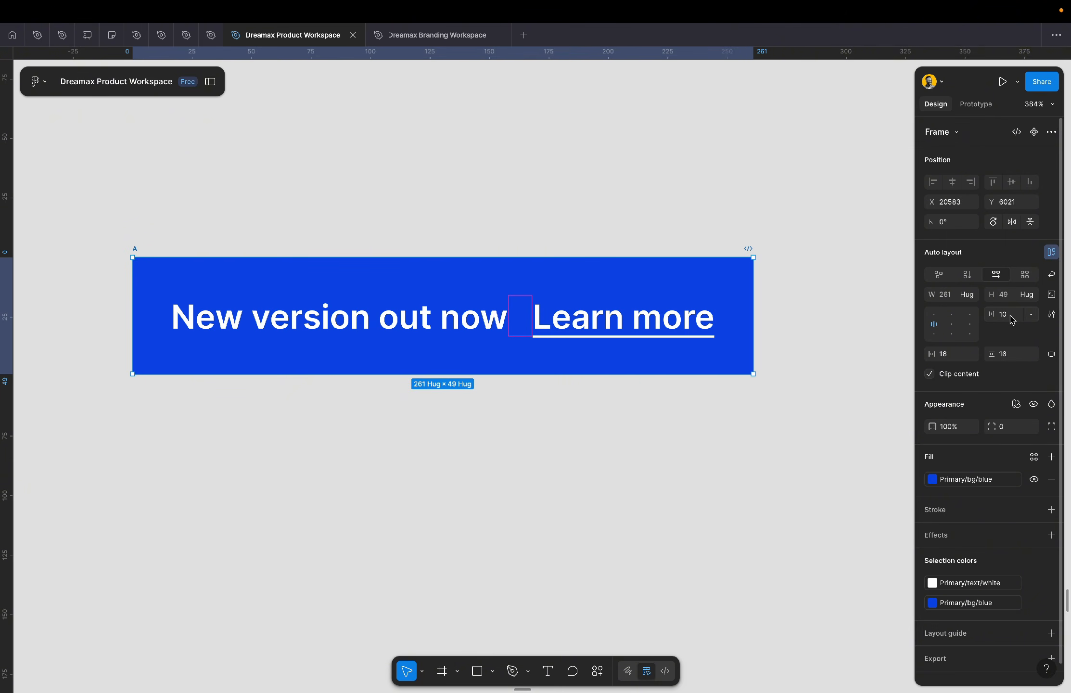
# - Widen frame A's horizontal gap between the texts in single steps and finish by setting it to 12
pyautogui.click(1012, 319)
pyautogui.press('Up')
pyautogui.press('Up')
pyautogui.press('Up')
pyautogui.press('Up')
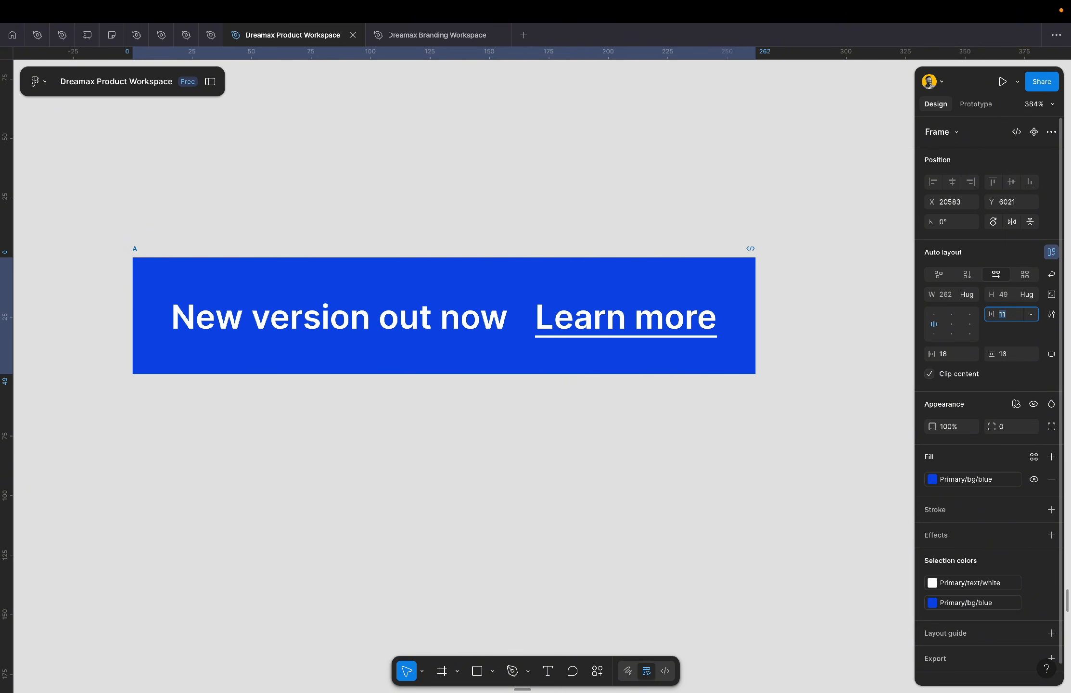
pyautogui.press('Up')
pyautogui.press('Up')
pyautogui.press('Up')
pyautogui.press('Up')
pyautogui.press('Up')
pyautogui.press('Up')
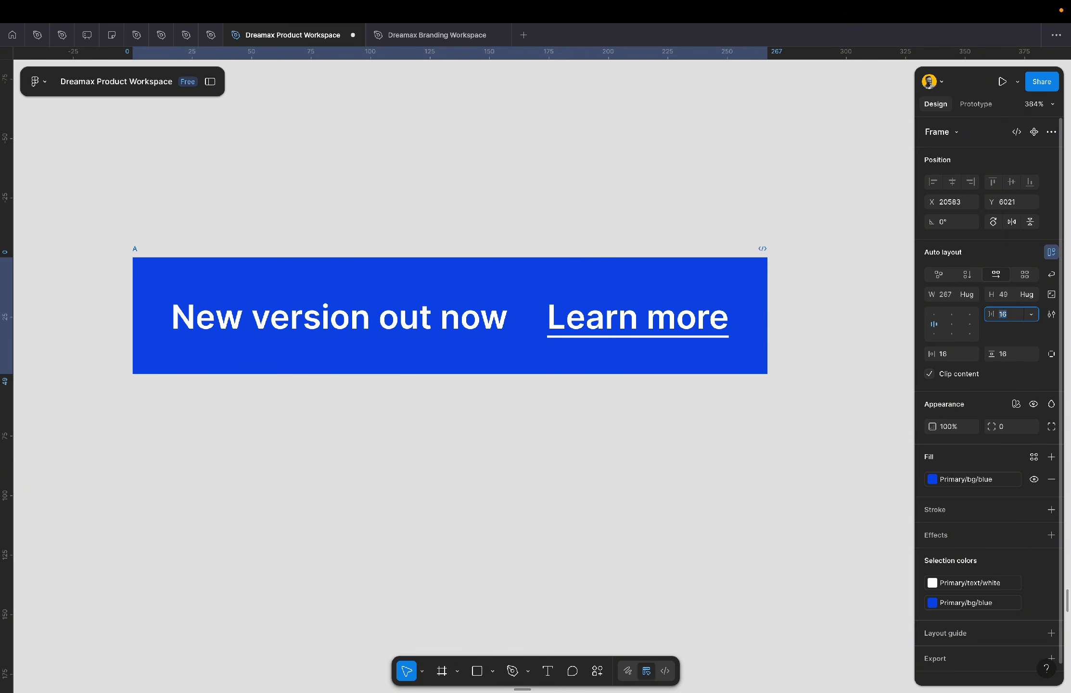
pyautogui.write('12')
pyautogui.press('Return')
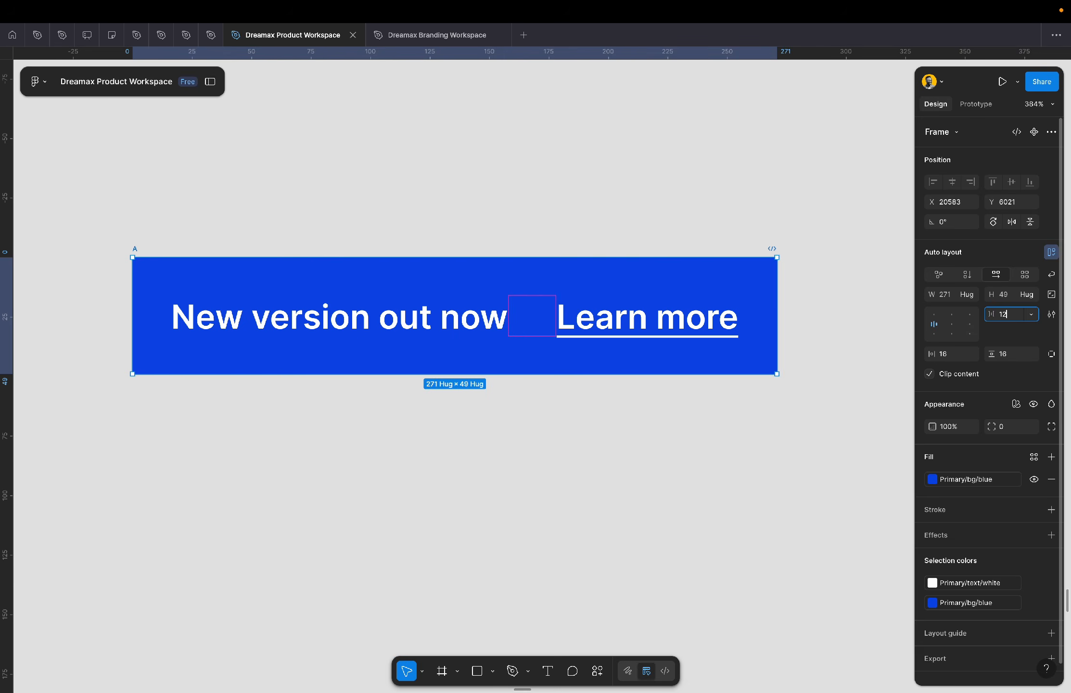
# - Vary frame A's horizontal gap in single steps, down to 8 and back up to 12, and deselect the frame
pyautogui.click(1003, 313)
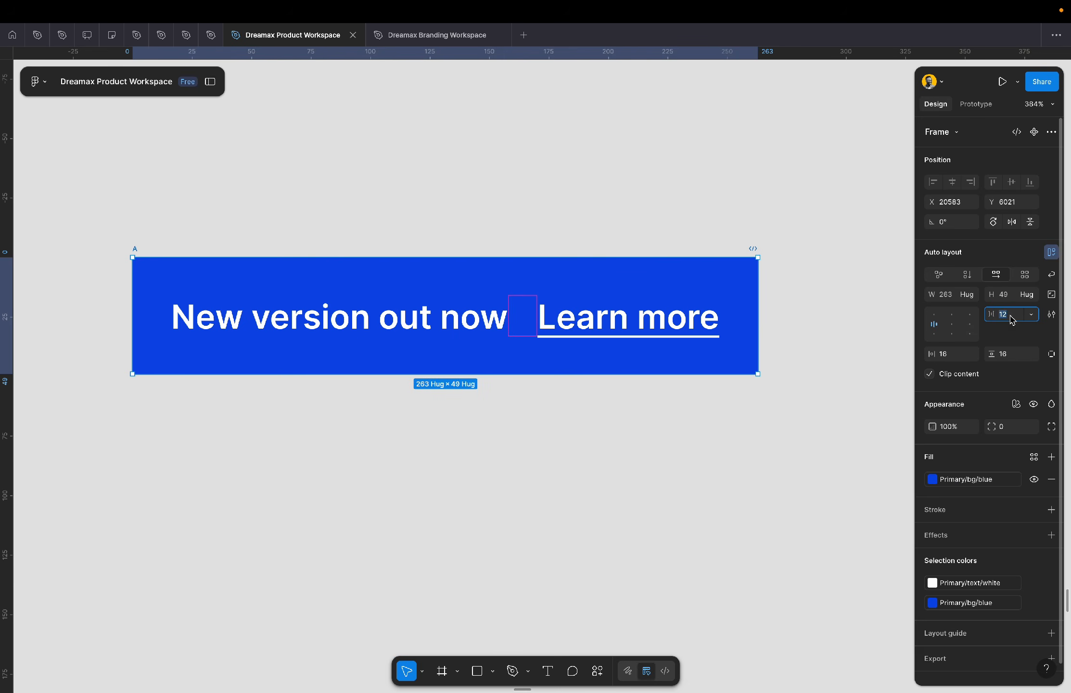
pyautogui.press('Down')
pyautogui.press('Down')
pyautogui.press('Down')
pyautogui.press('Down')
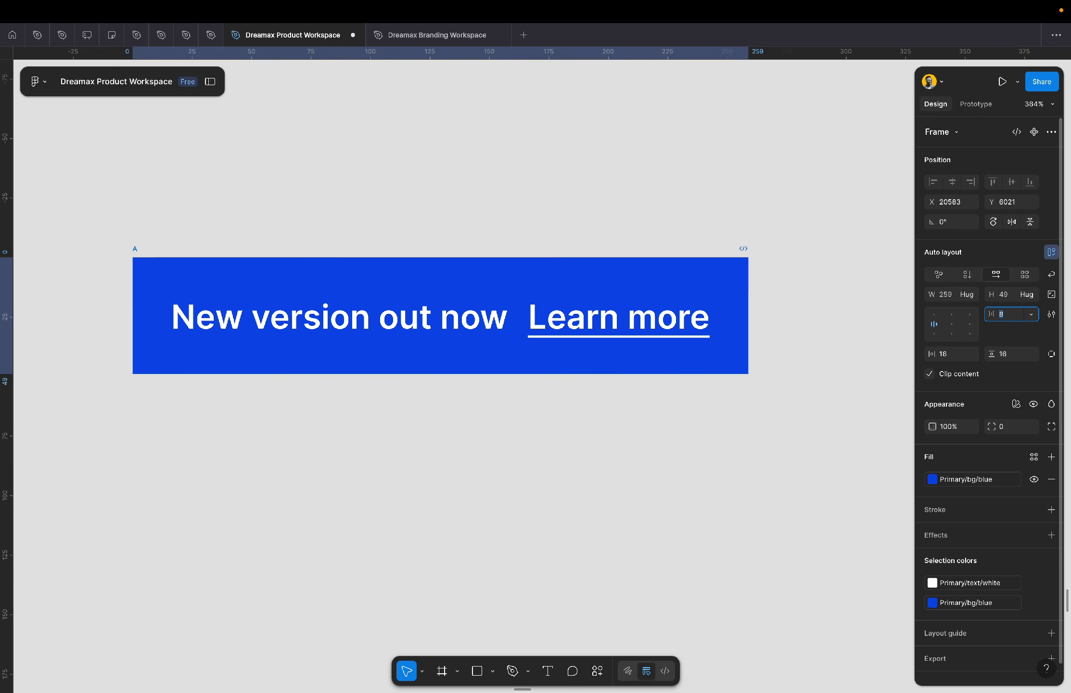
pyautogui.press('Up')
pyautogui.press('Up')
pyautogui.press('Down')
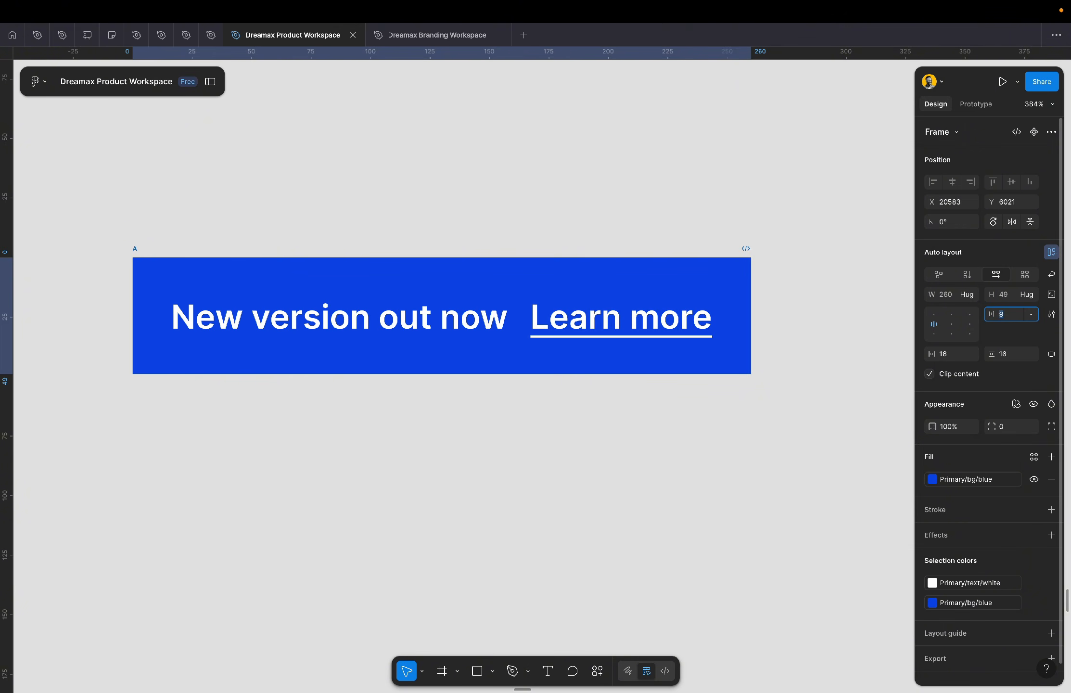
pyautogui.press('Up')
pyautogui.press('Up')
pyautogui.press('Up')
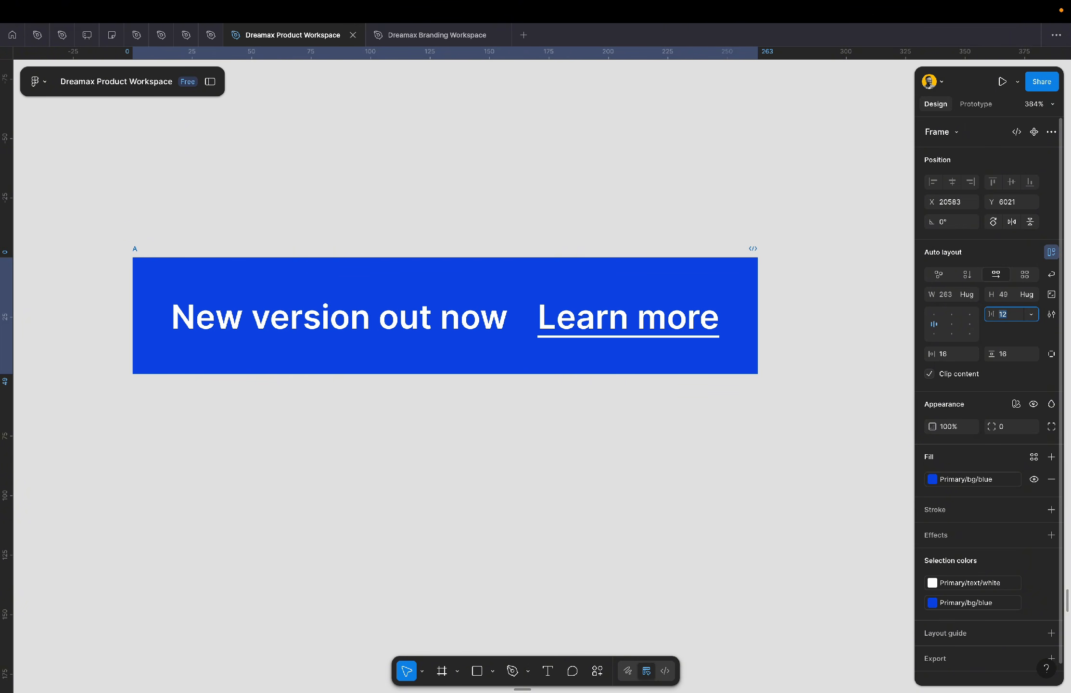
pyautogui.click(834, 345)
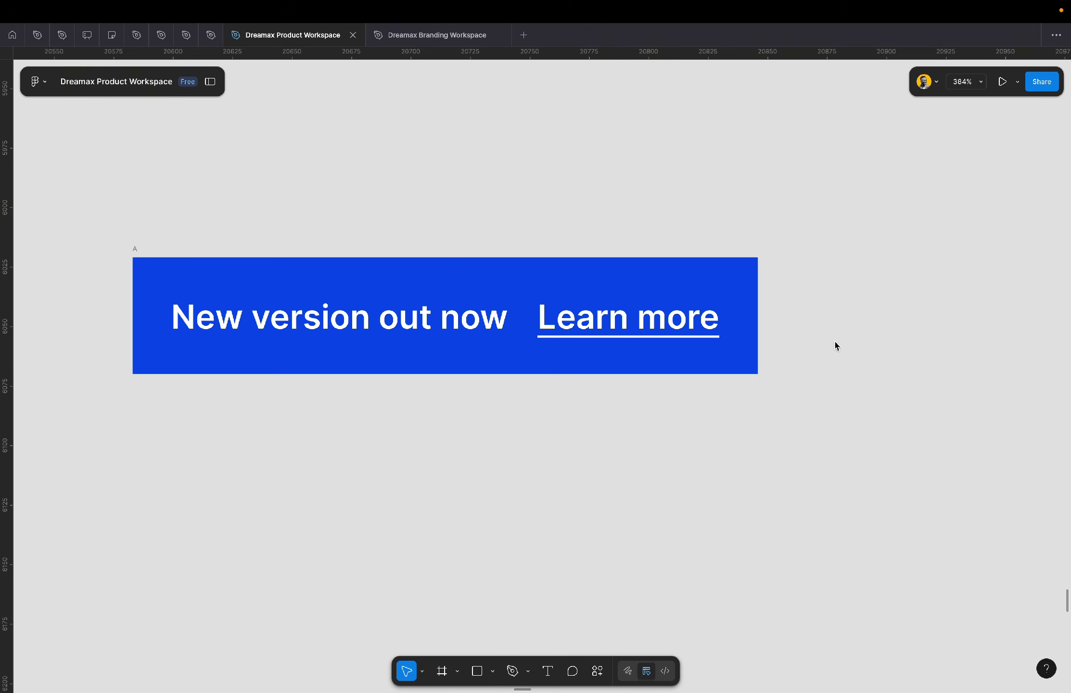
# - Run the Material Symbols plugin, choose the Rounded style and search its symbols for "close"
pyautogui.click(598, 671)
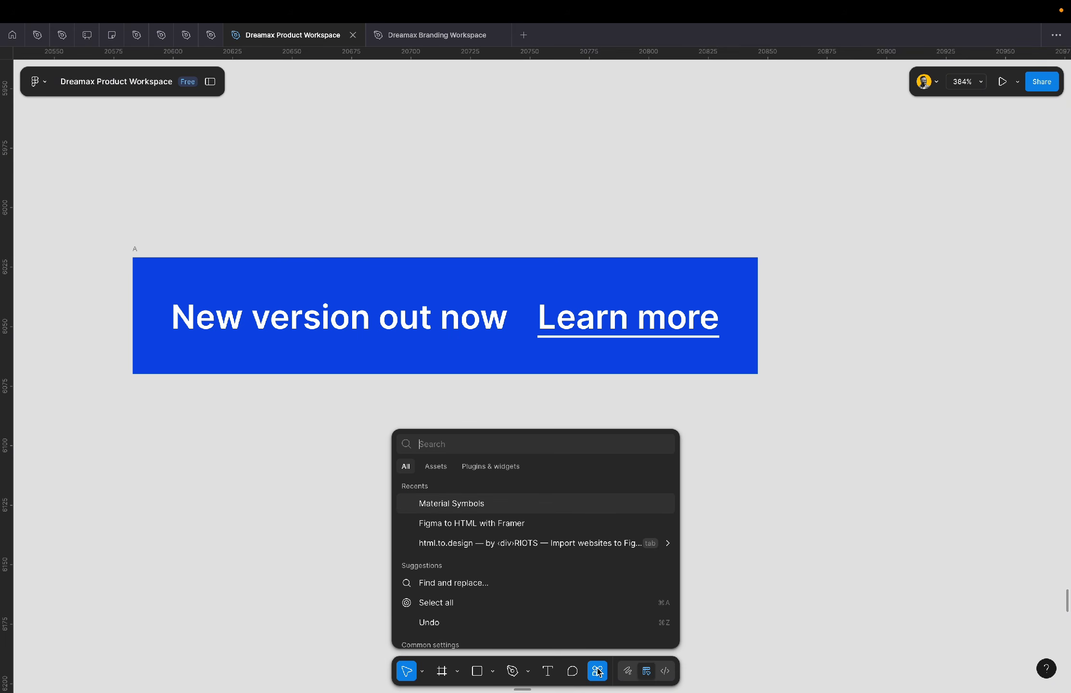
pyautogui.click(443, 505)
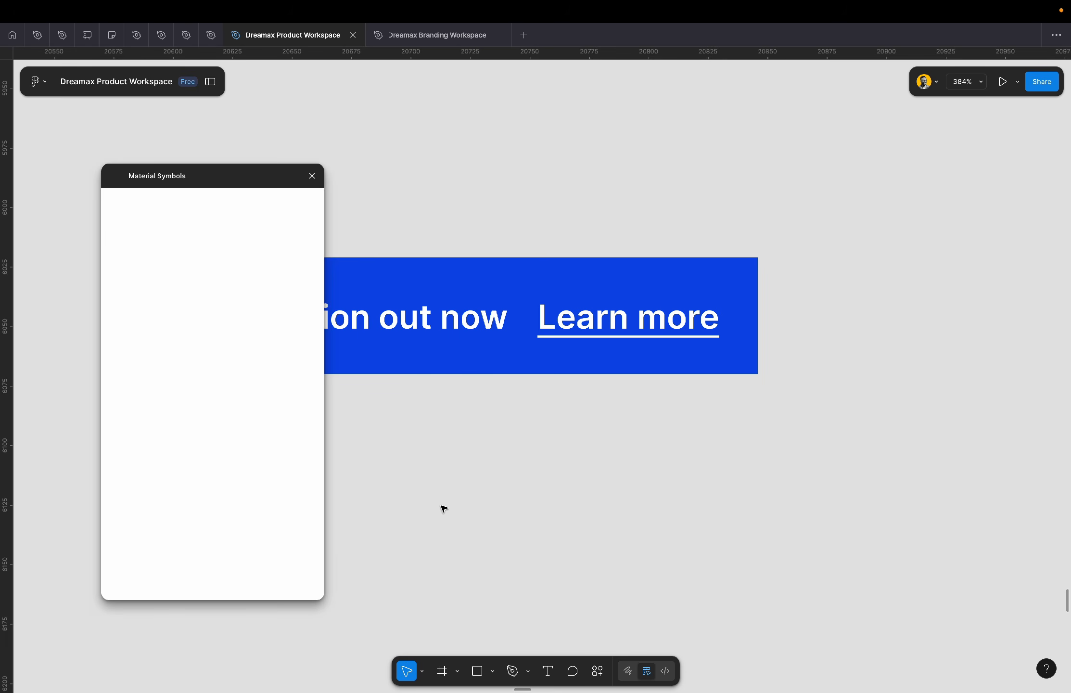
pyautogui.click(161, 212)
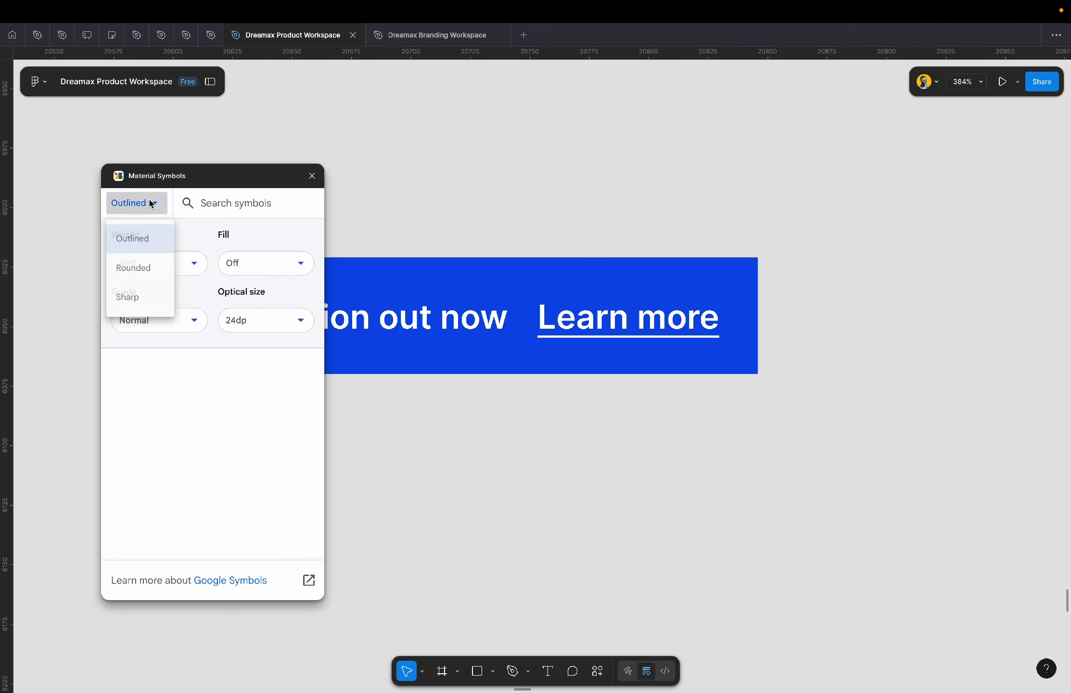
pyautogui.click(148, 271)
pyautogui.click(229, 204)
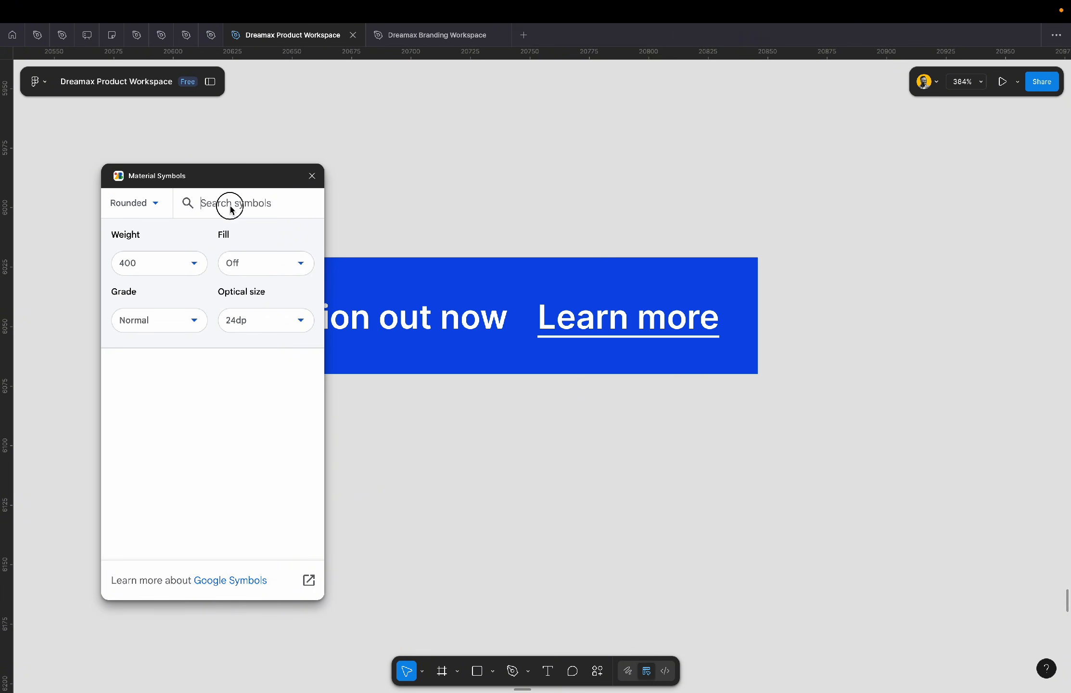
pyautogui.write('close')
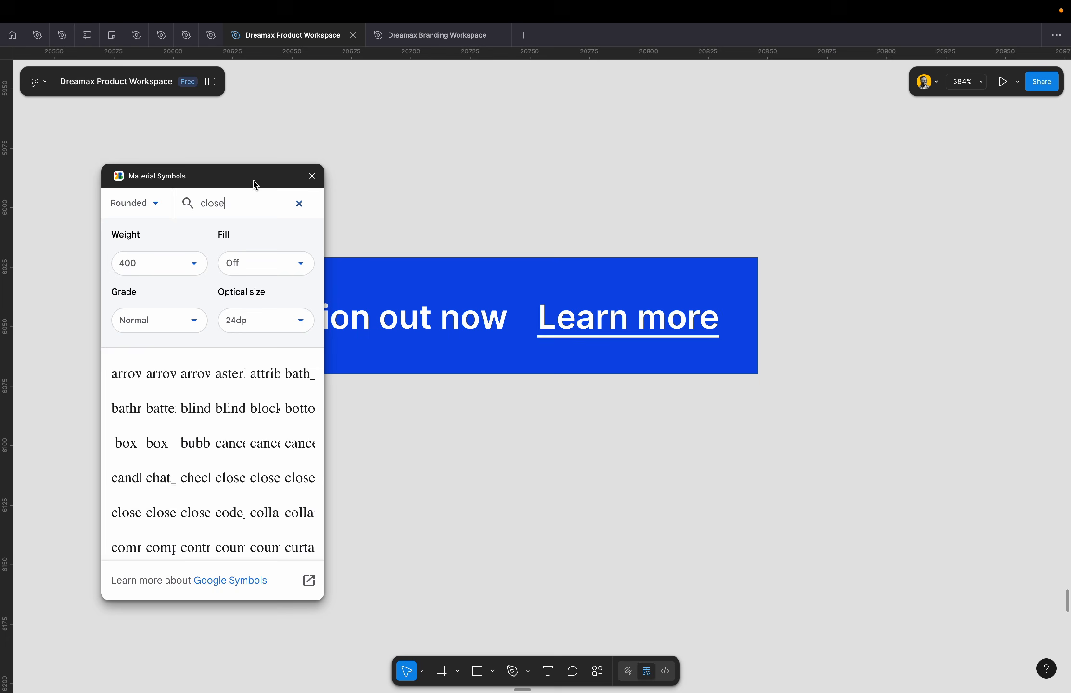
# - Insert the plain X close symbol on the canvas below frame A and close the Material Symbols plugin
pyautogui.moveTo(256, 181); pyautogui.dragTo(783, 141)
pyautogui.scroll(-5, 396, 318)
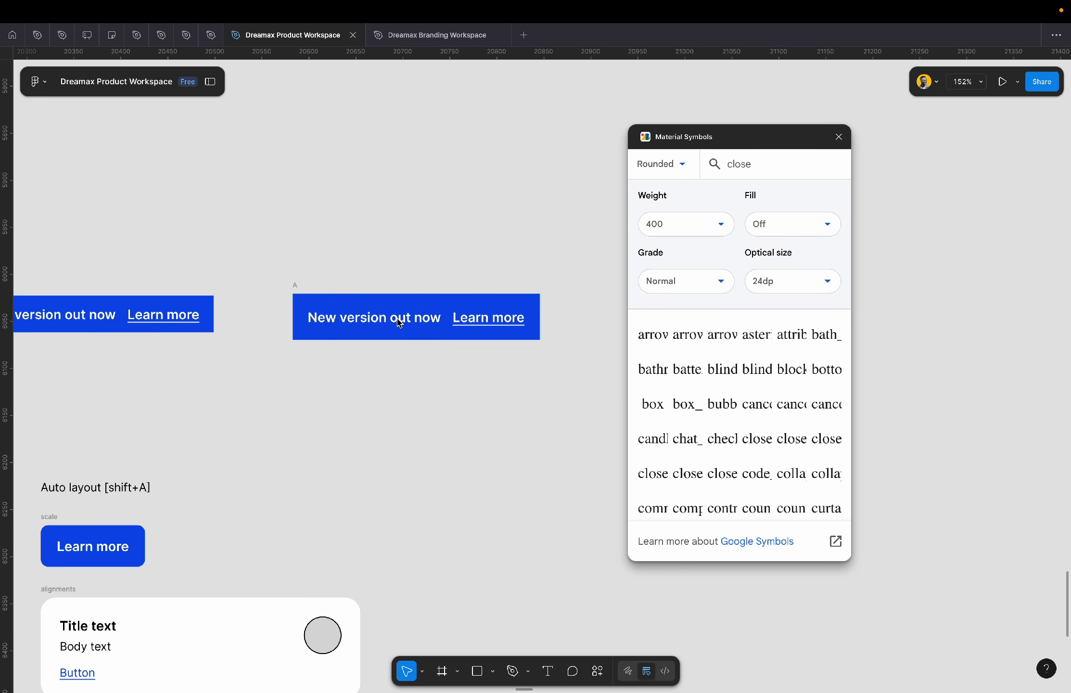
pyautogui.hscroll(-3, 397, 319)
pyautogui.hscroll(2, 398, 321)
pyautogui.hscroll(1, 398, 323)
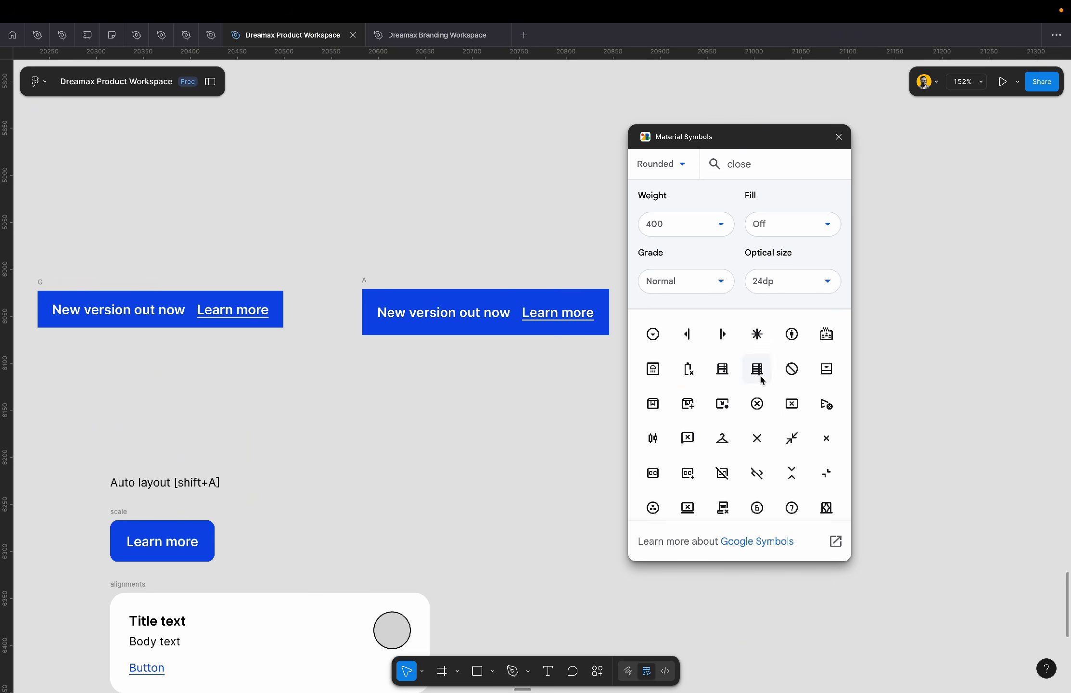
pyautogui.click(755, 431)
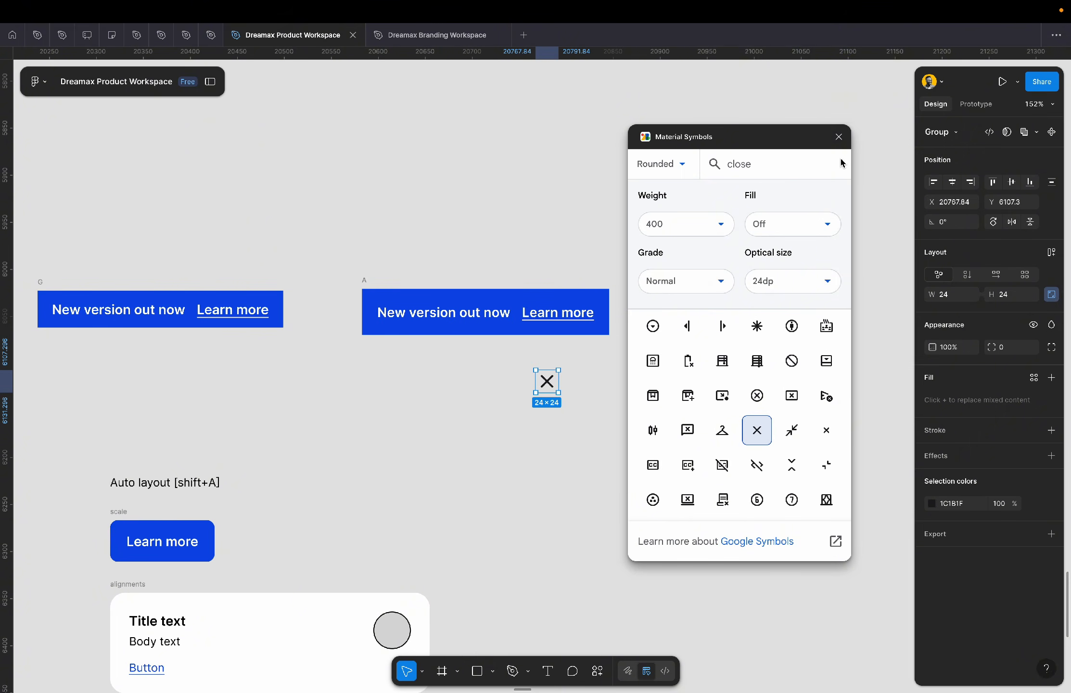
pyautogui.click(839, 137)
# - Recolour the close icon with the library colour Primary/icon/white and move it beneath the middle of frame A
pyautogui.click(1034, 504)
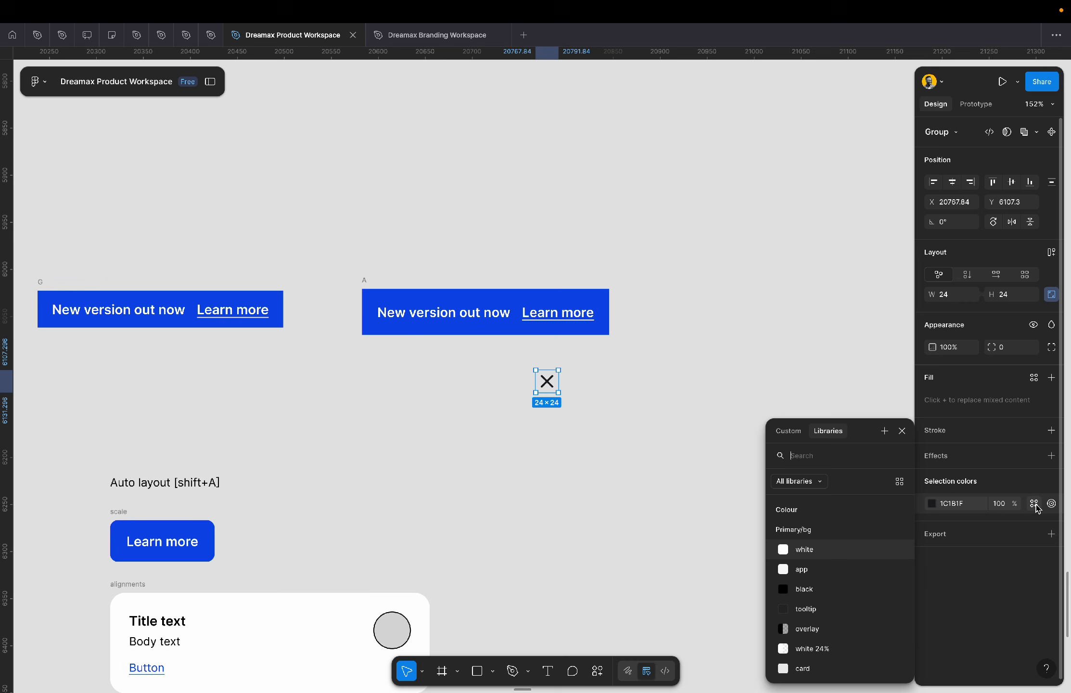
pyautogui.write('white')
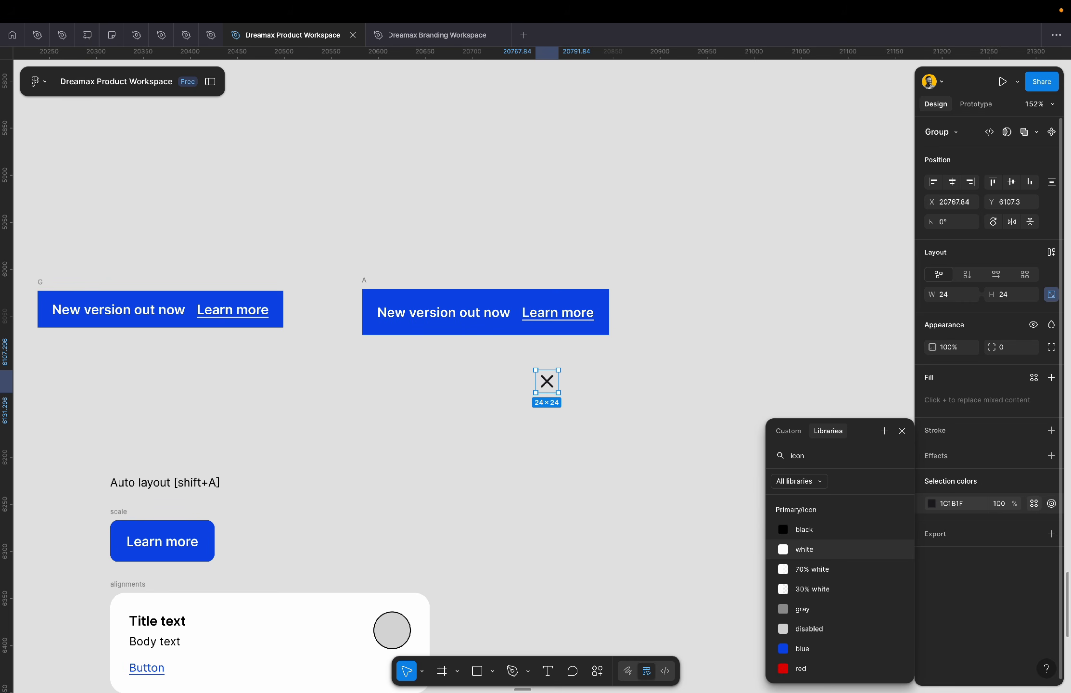
pyautogui.press('Return')
pyautogui.moveTo(549, 385); pyautogui.dragTo(486, 398)
# - Resize the close icon proportionally to 20 × 20 and deselect it
pyautogui.click(955, 296)
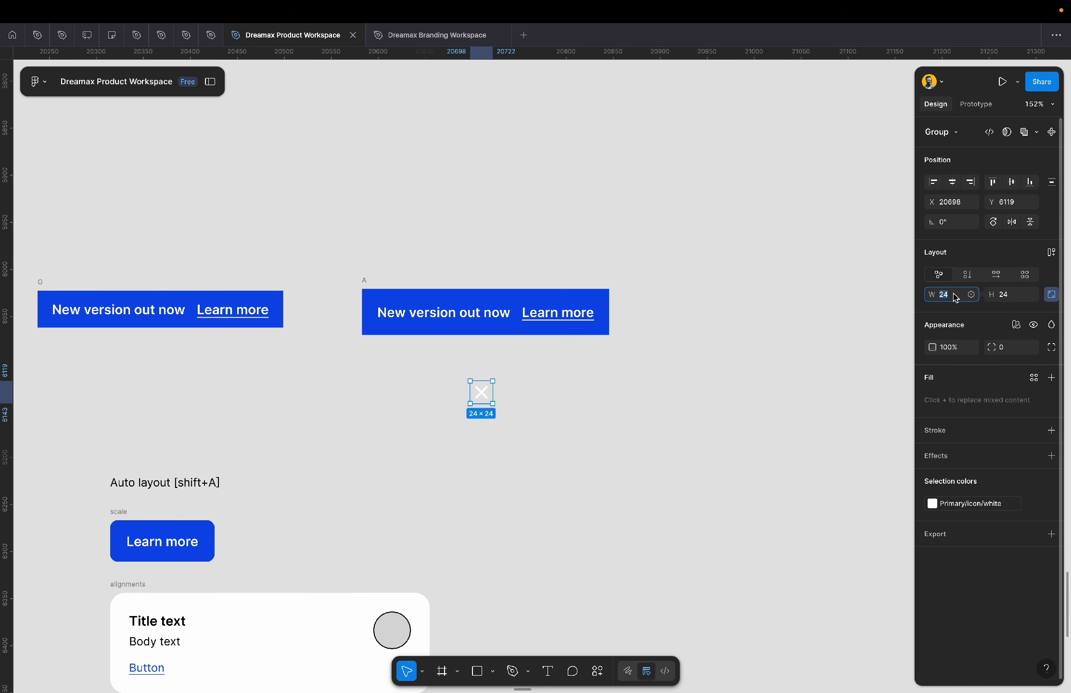
pyautogui.write('20')
pyautogui.press('Return')
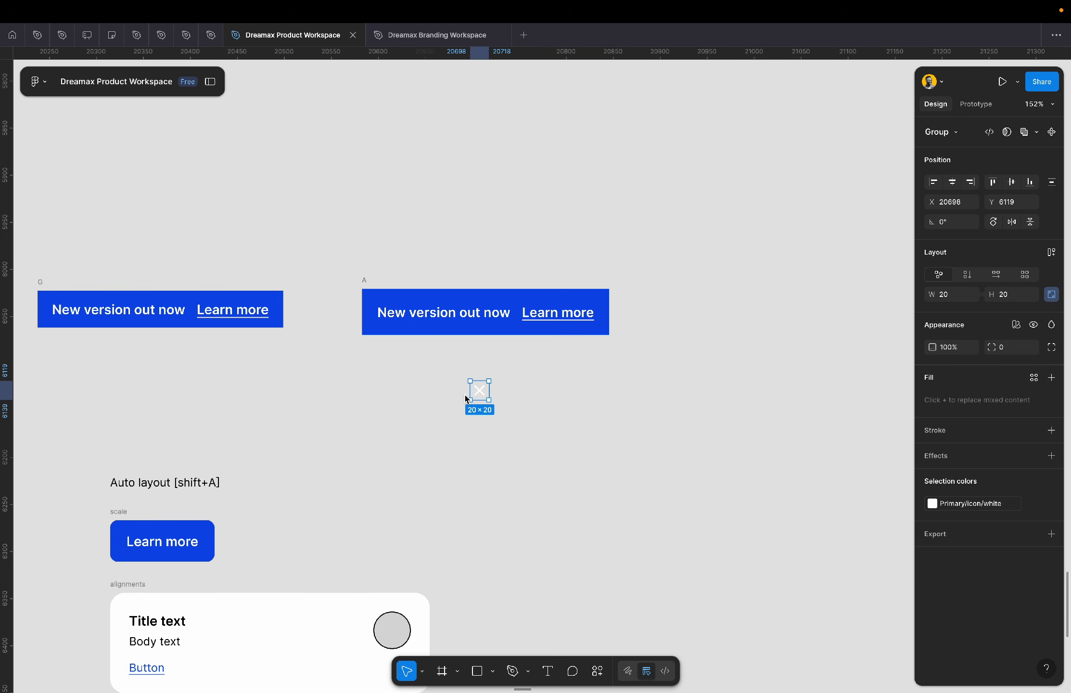
pyautogui.click(506, 386)
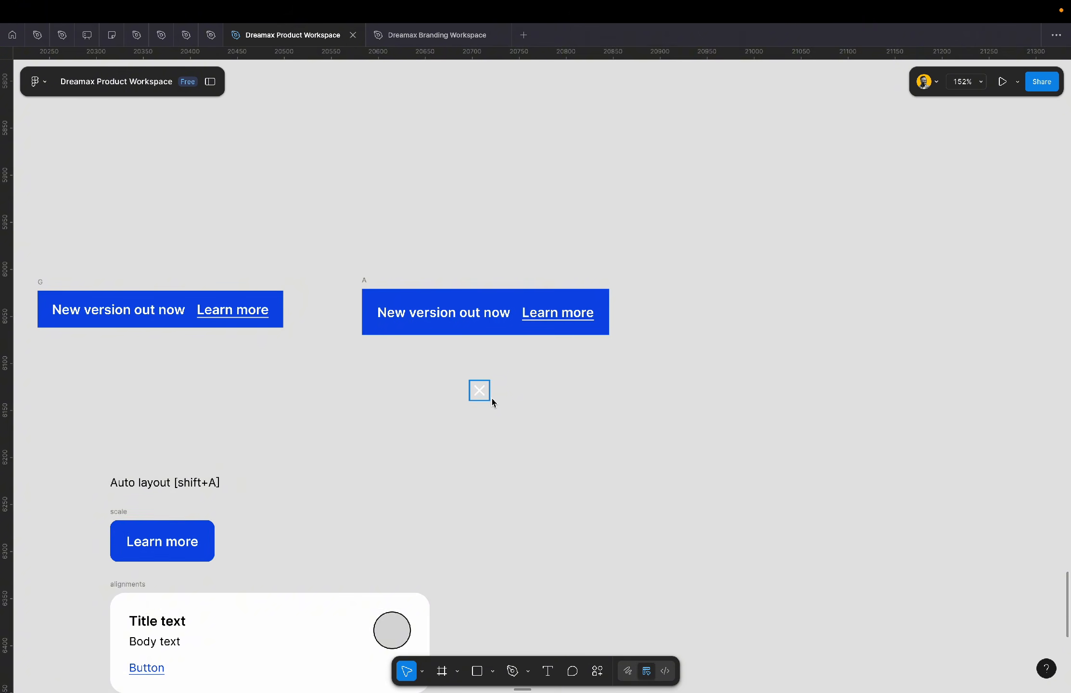
# - Draw a frame about 25 × 25 beside the close icon and give it auto layout with centred alignment
pyautogui.scroll(5, 491, 400)
pyautogui.press('f')
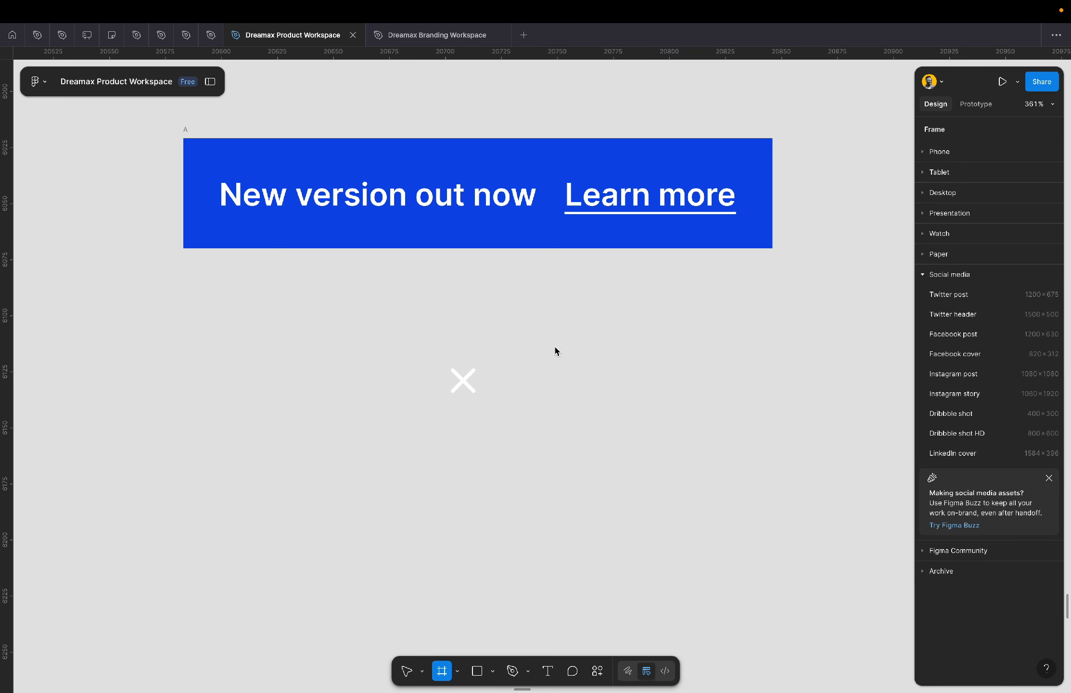
pyautogui.moveTo(554, 346); pyautogui.dragTo(610, 403)
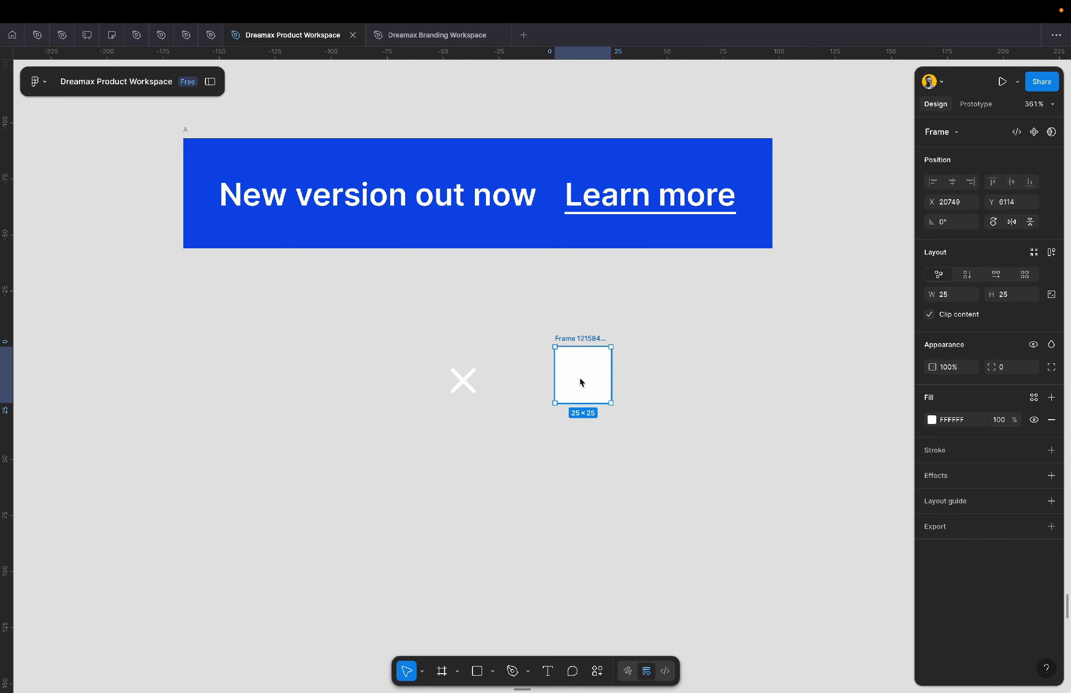
pyautogui.click(1052, 256)
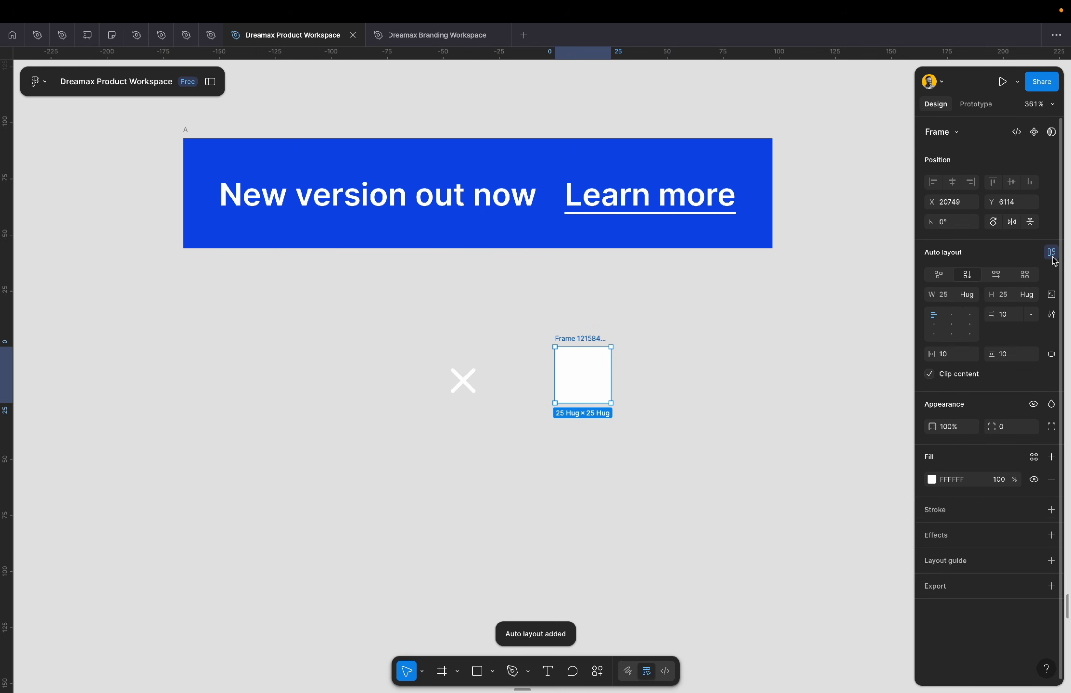
pyautogui.click(951, 324)
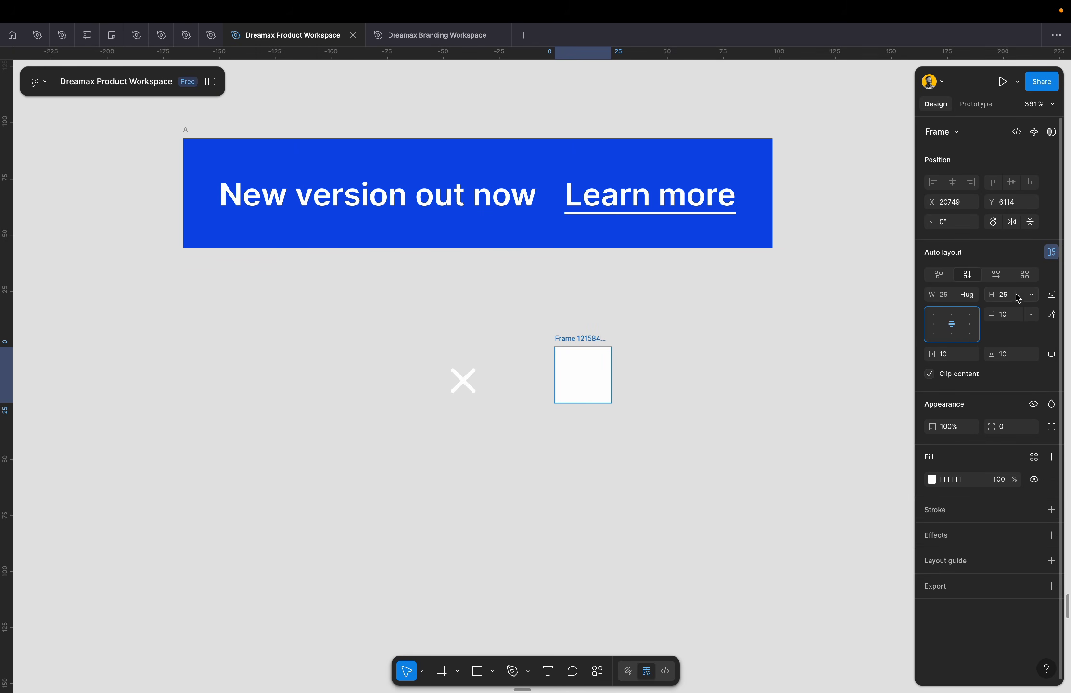
# - Set the new square frame's width and height to 32 each
pyautogui.click(950, 296)
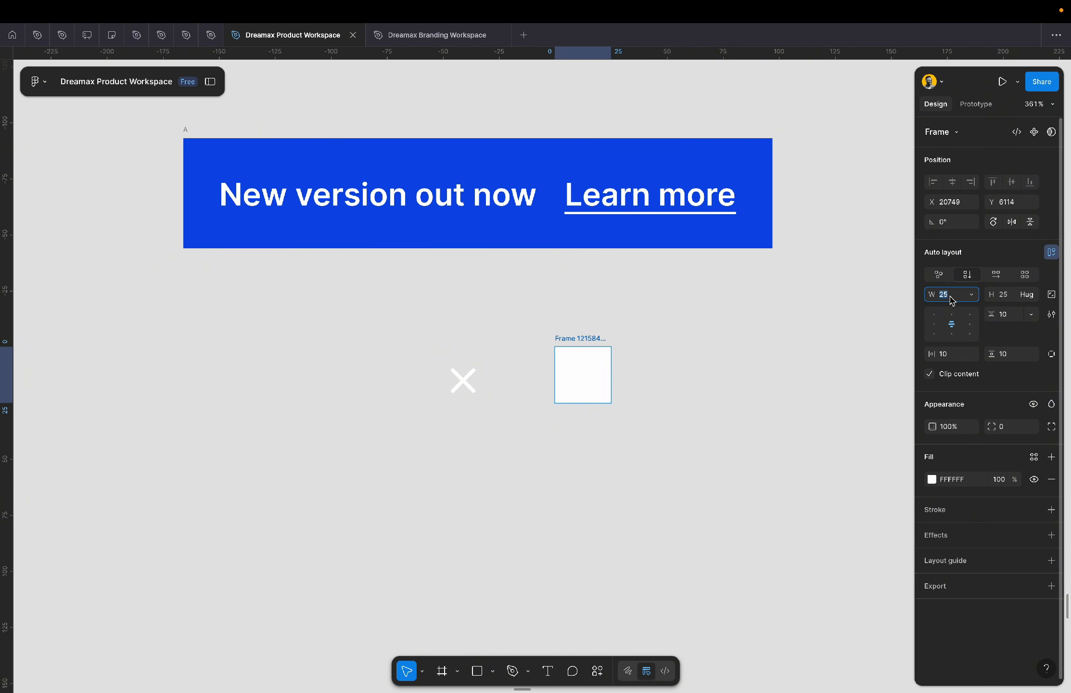
pyautogui.write('32')
pyautogui.press('Tab')
pyautogui.write('32')
pyautogui.press('Return')
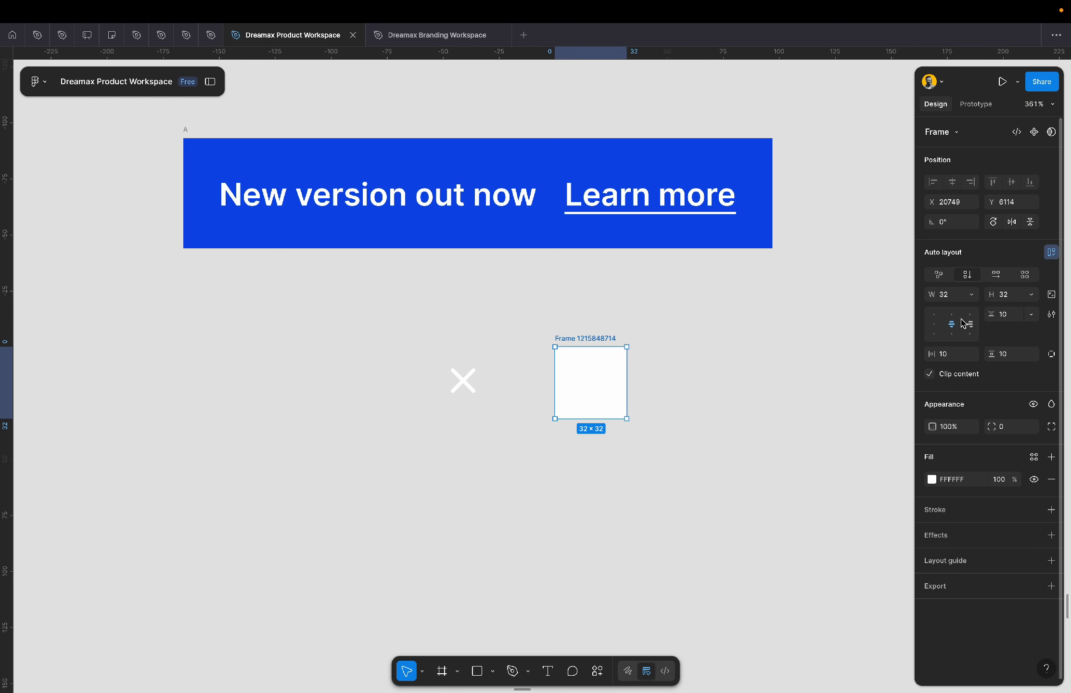
# - Place the close icon inside the 32 × 32 frame and select that frame
pyautogui.moveTo(472, 377); pyautogui.dragTo(607, 380)
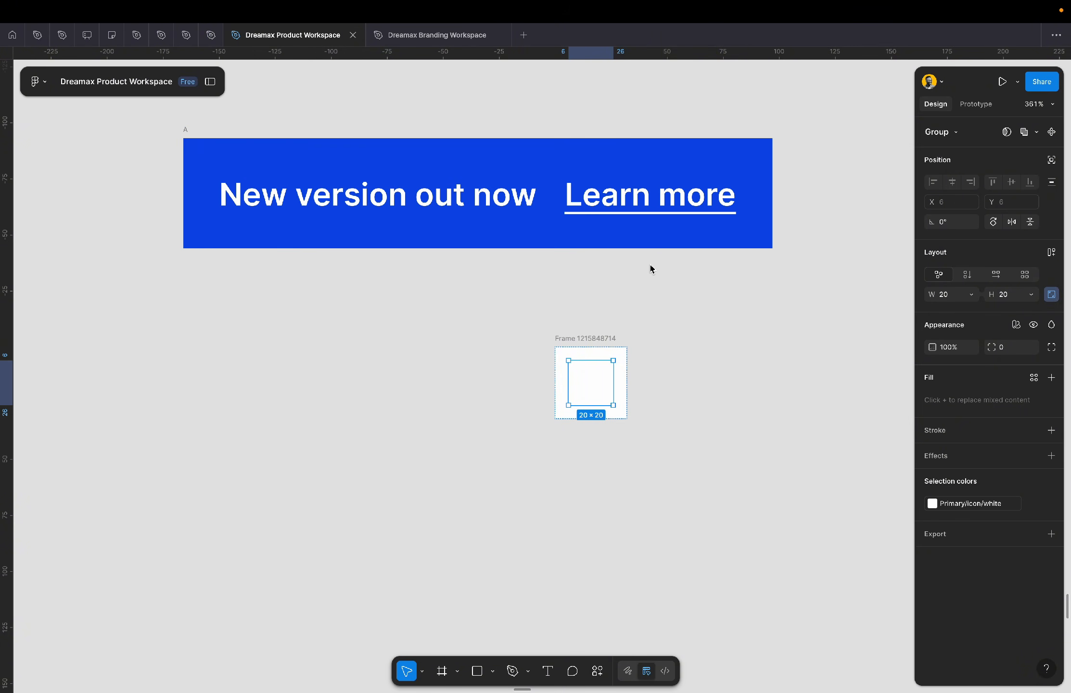
pyautogui.click(584, 341)
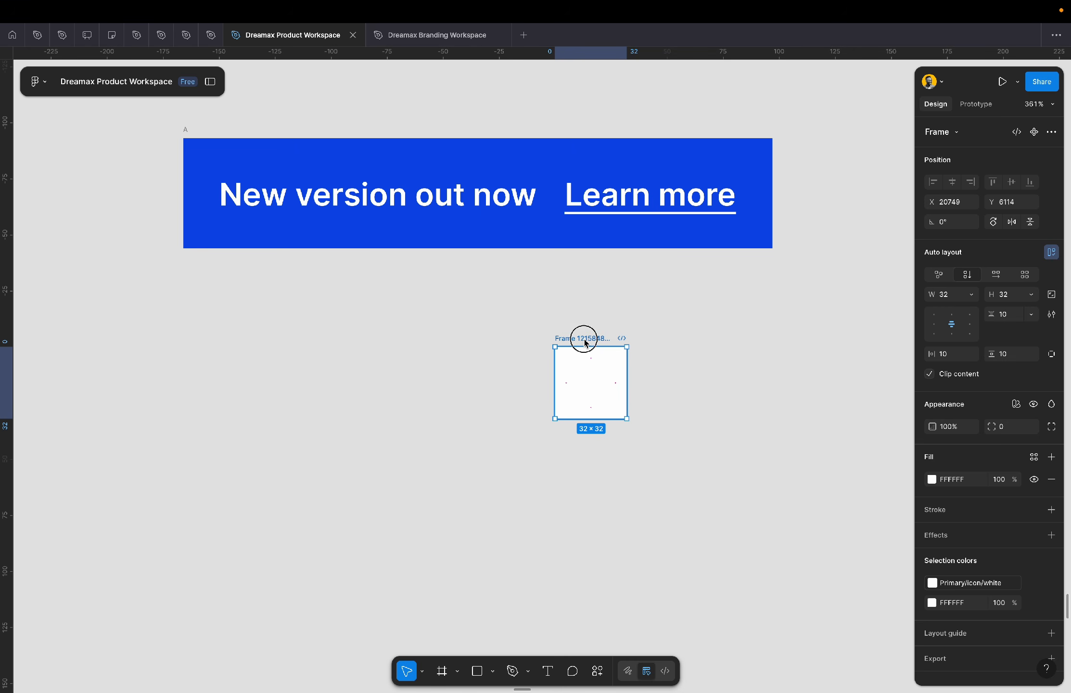
# - Rename the 32 × 32 frame around the close icon as "icon wrapper" and remove its white fill
pyautogui.doubleClick(584, 339)
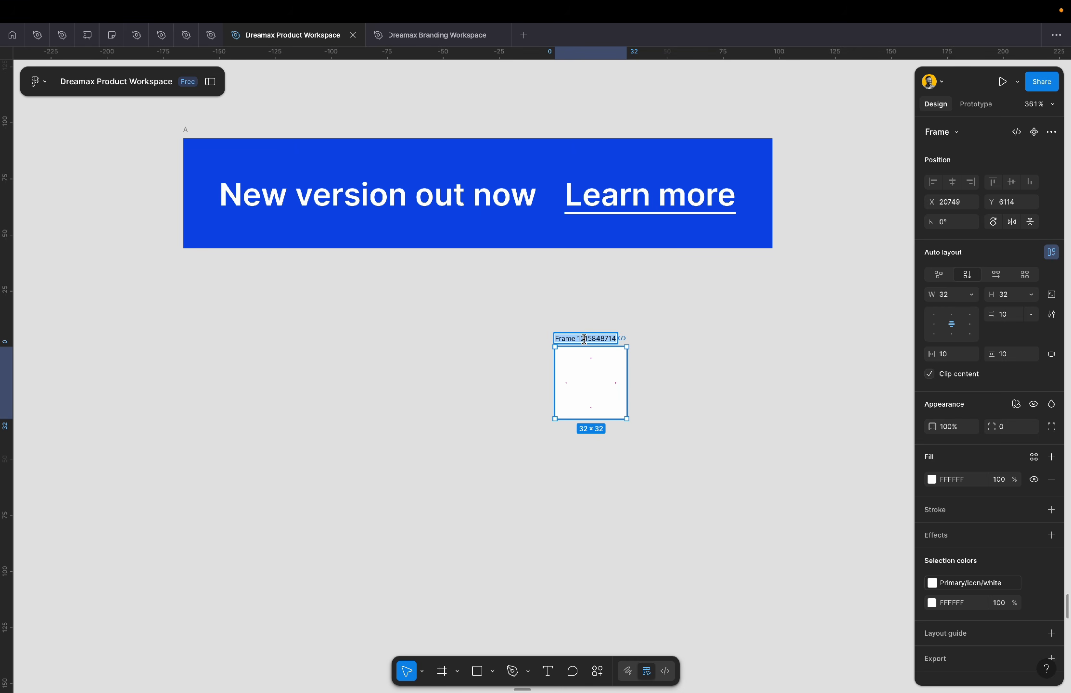
pyautogui.write('icon wrapper')
pyautogui.press('Return')
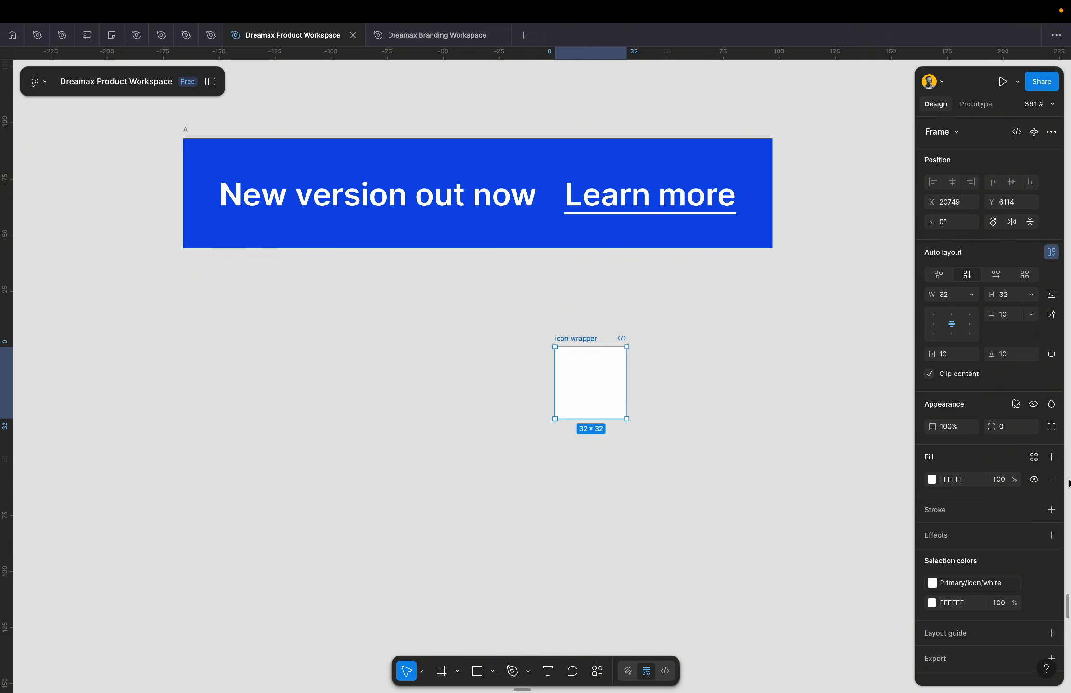
pyautogui.click(1051, 480)
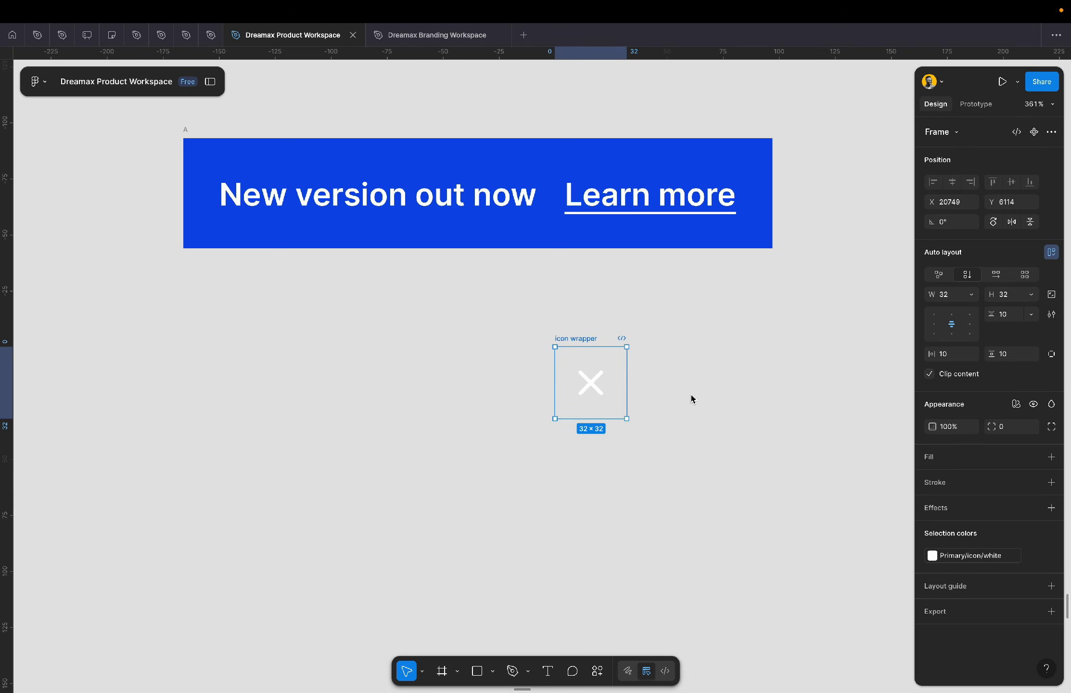
# - Cut the icon wrapper off the canvas, try pasting it into the auto layout banner A, and undo the paste
pyautogui.press('Delete')
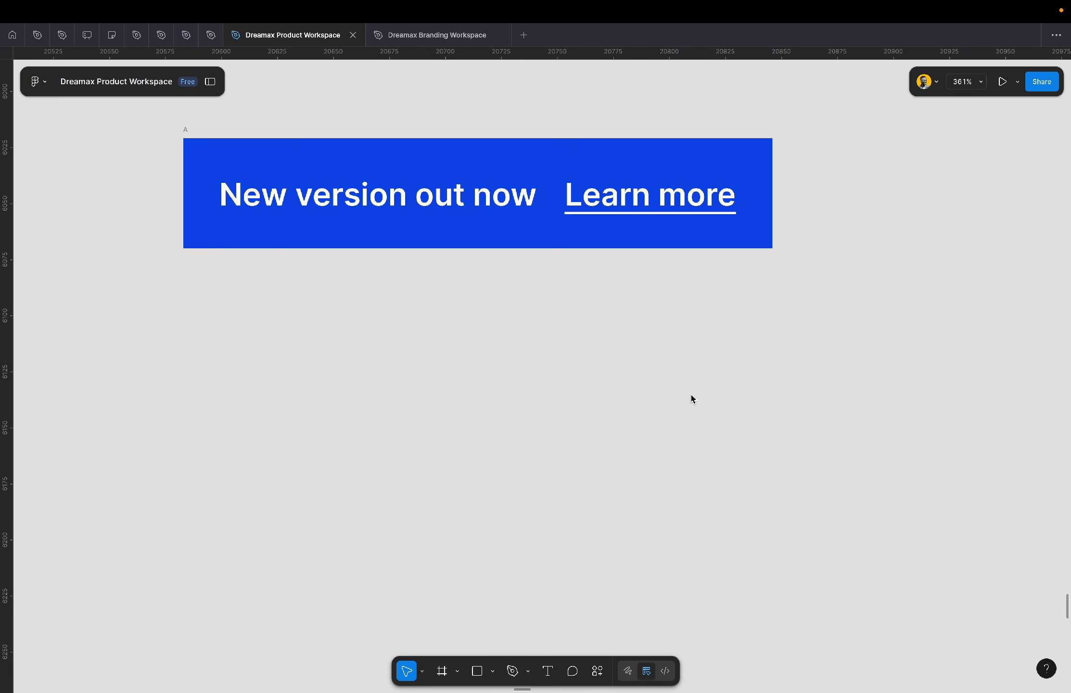
pyautogui.scroll(-5, 692, 398)
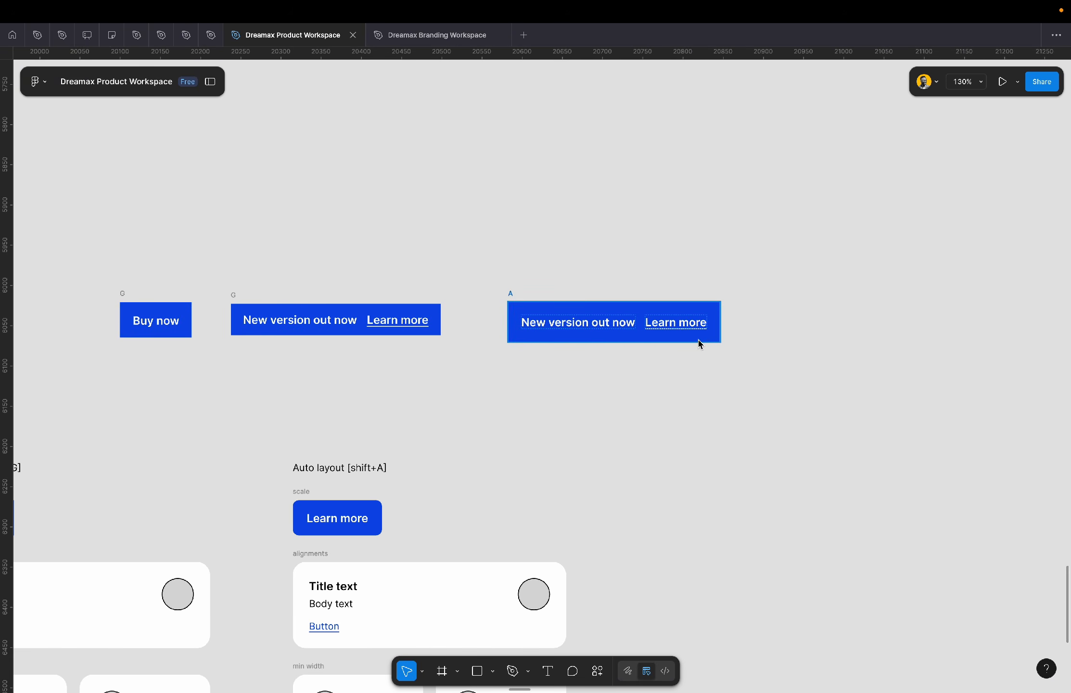
pyautogui.scroll(2, 701, 344)
pyautogui.click(430, 278)
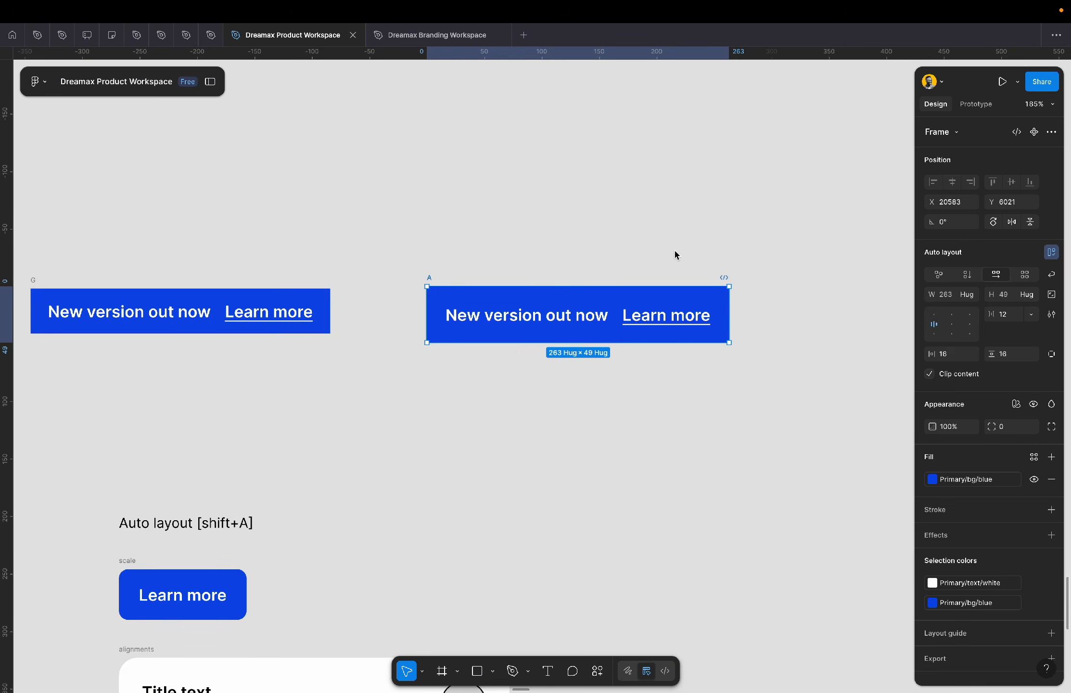
pyautogui.hotkey('ctrl', 'v')
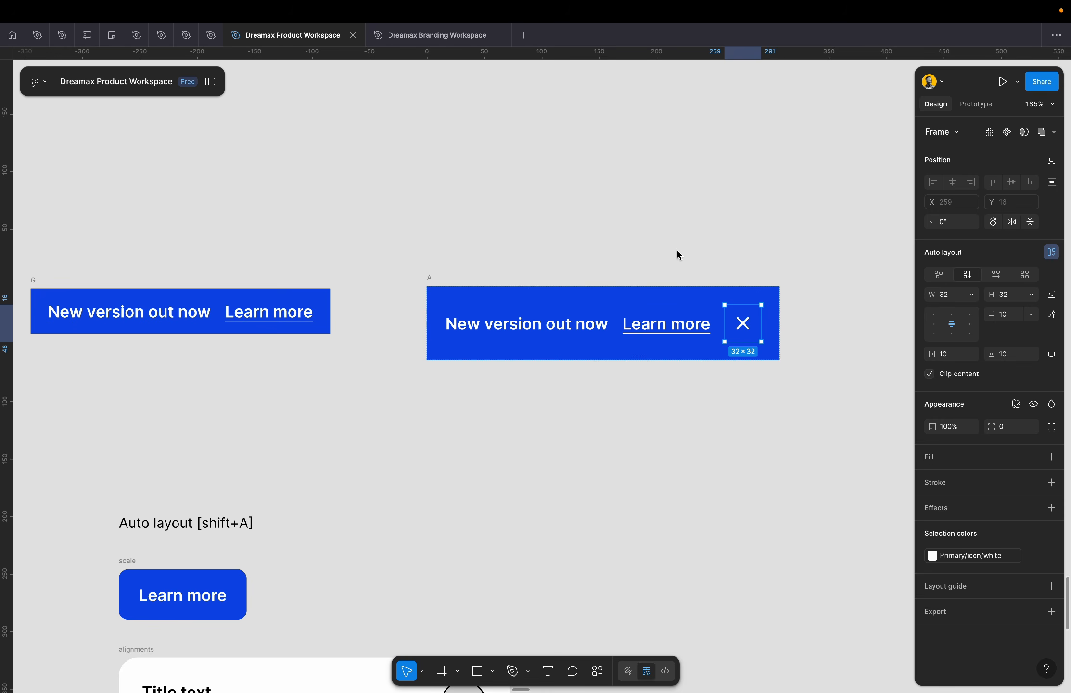
pyautogui.hotkey('ctrl', 'z')
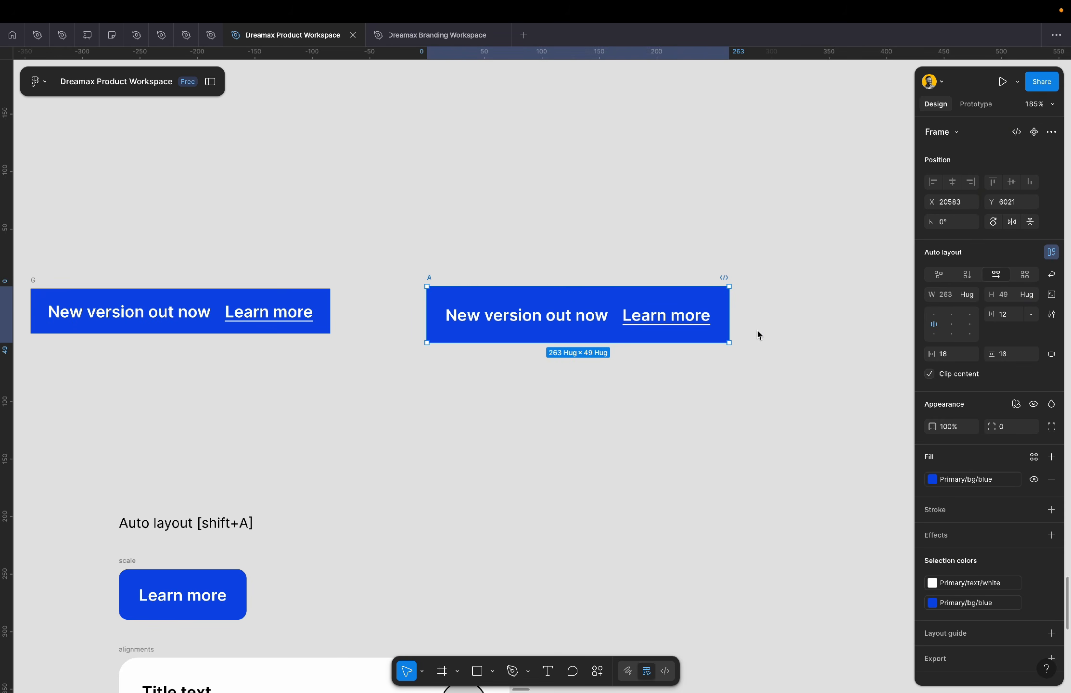
# - Set banner A's height to 50, and try the vertical layout direction before restoring the horizontal one
pyautogui.scroll(5, 741, 337)
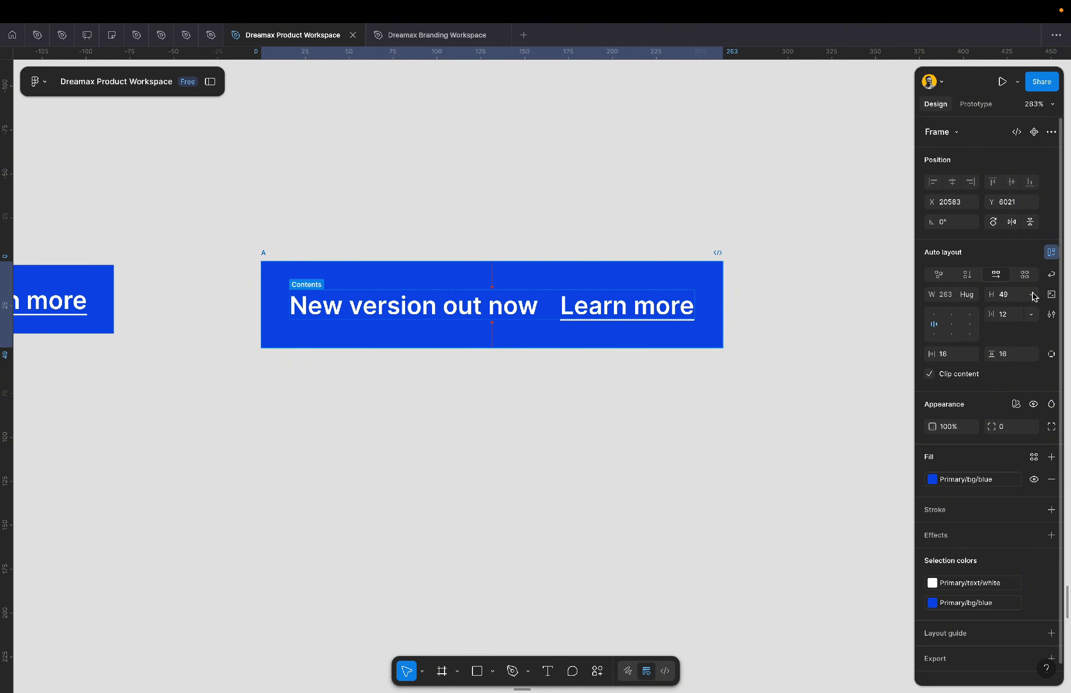
pyautogui.click(1008, 301)
pyautogui.write('50')
pyautogui.press('Return')
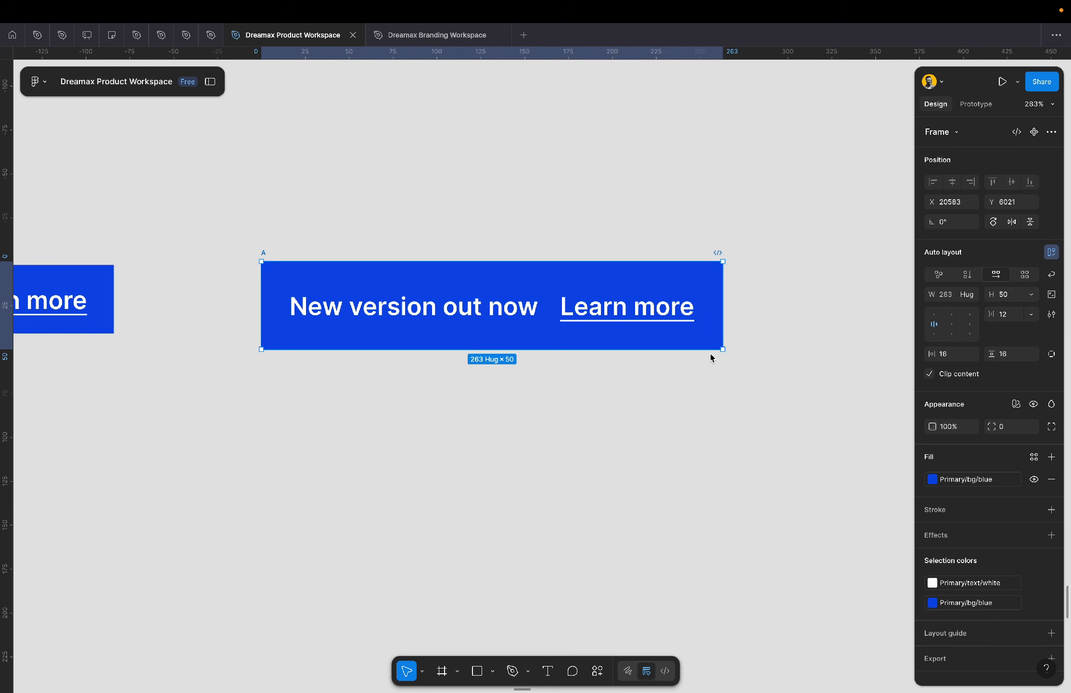
pyautogui.click(968, 277)
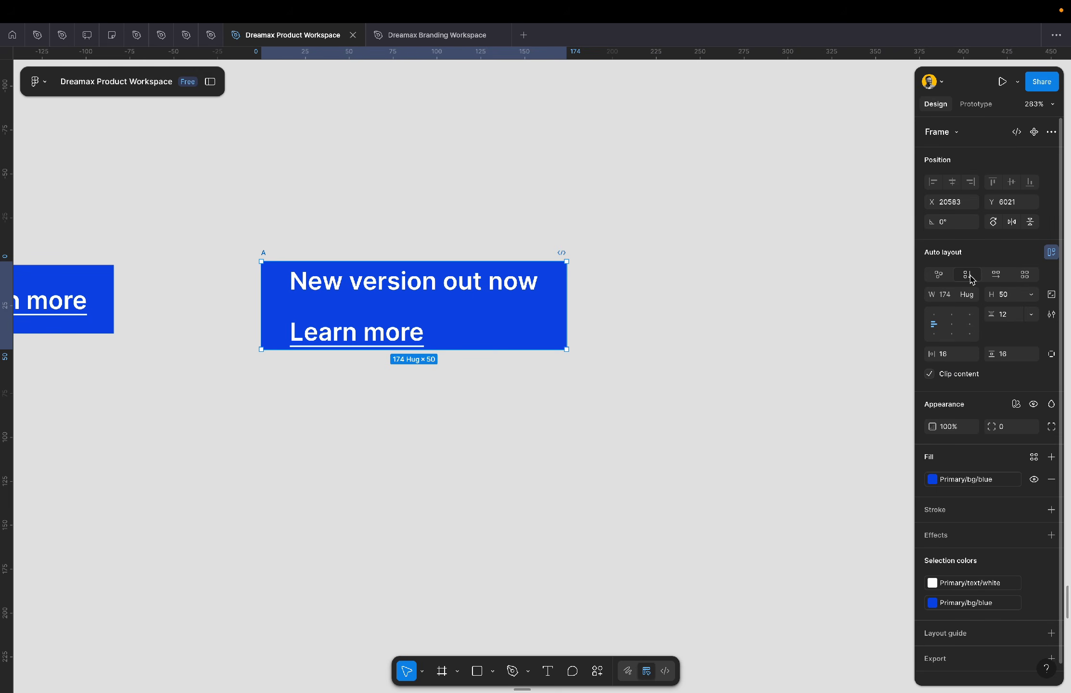
pyautogui.click(996, 275)
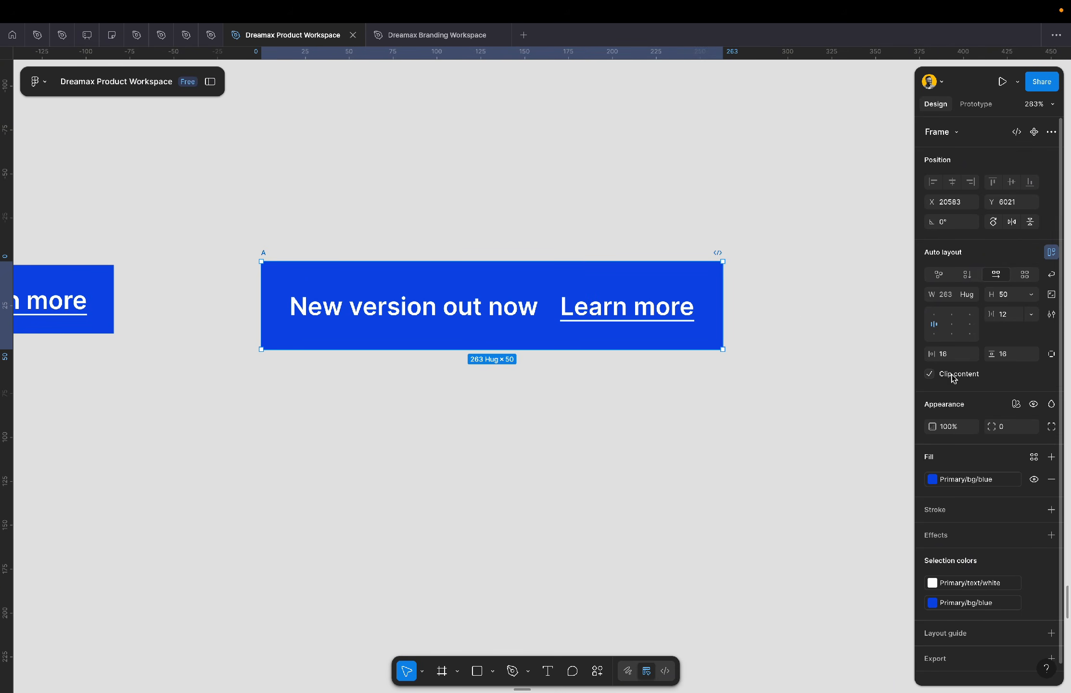
# - Set banner A's vertical padding to 0 and paste the icon wrapper into it after the "Learn more" link
pyautogui.click(1012, 357)
pyautogui.write('0')
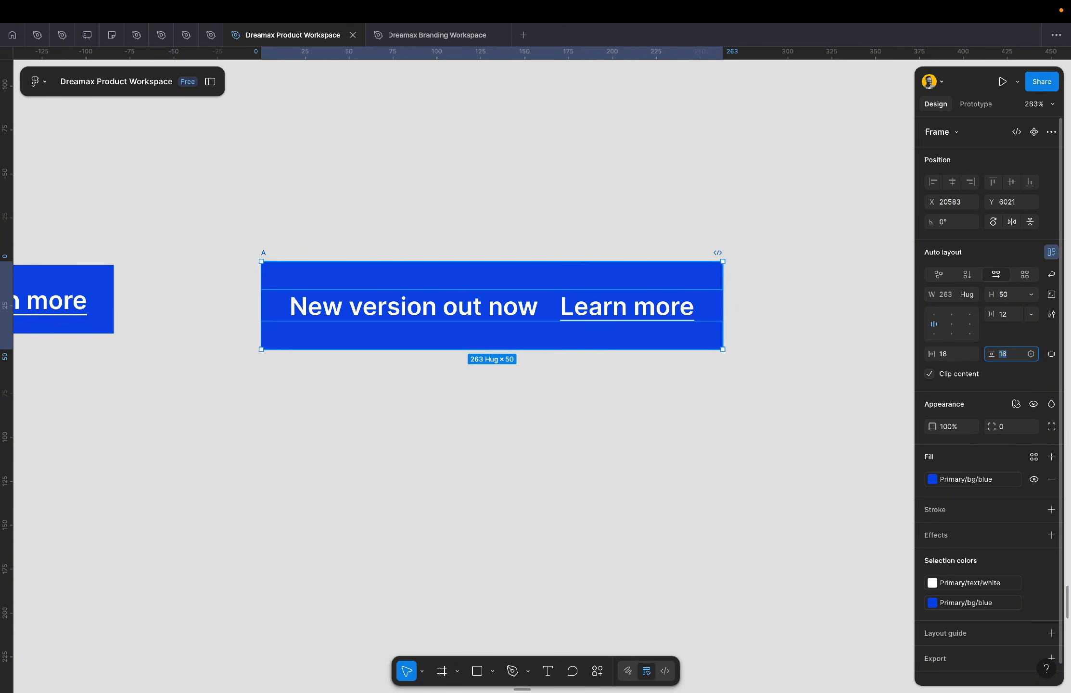
pyautogui.press('Return')
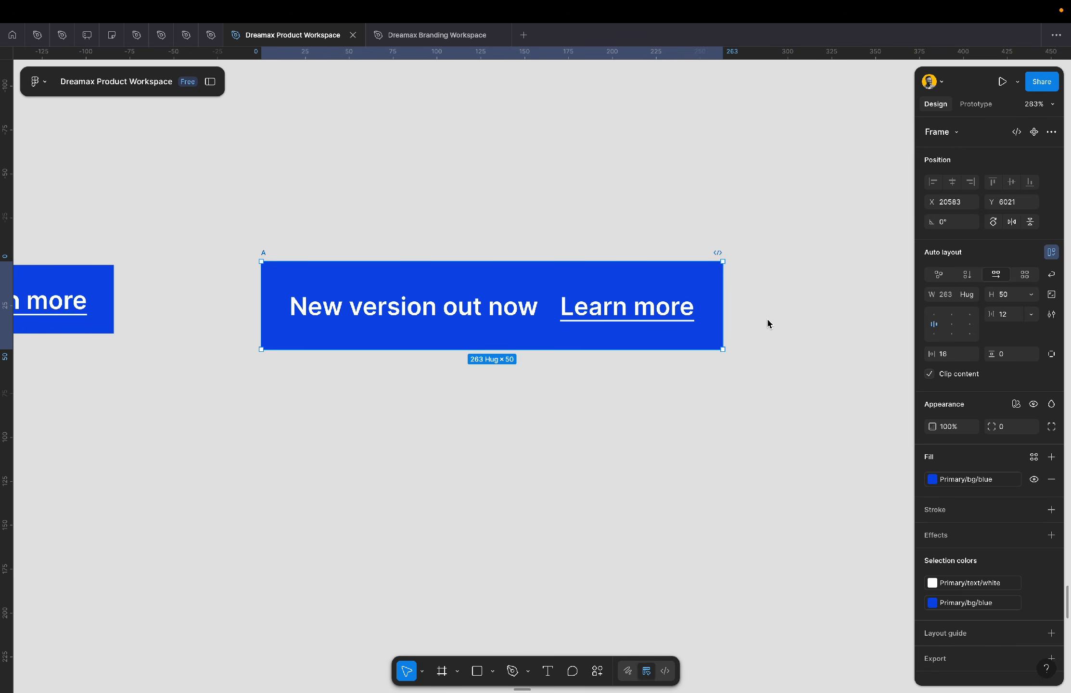
pyautogui.press('super+v')
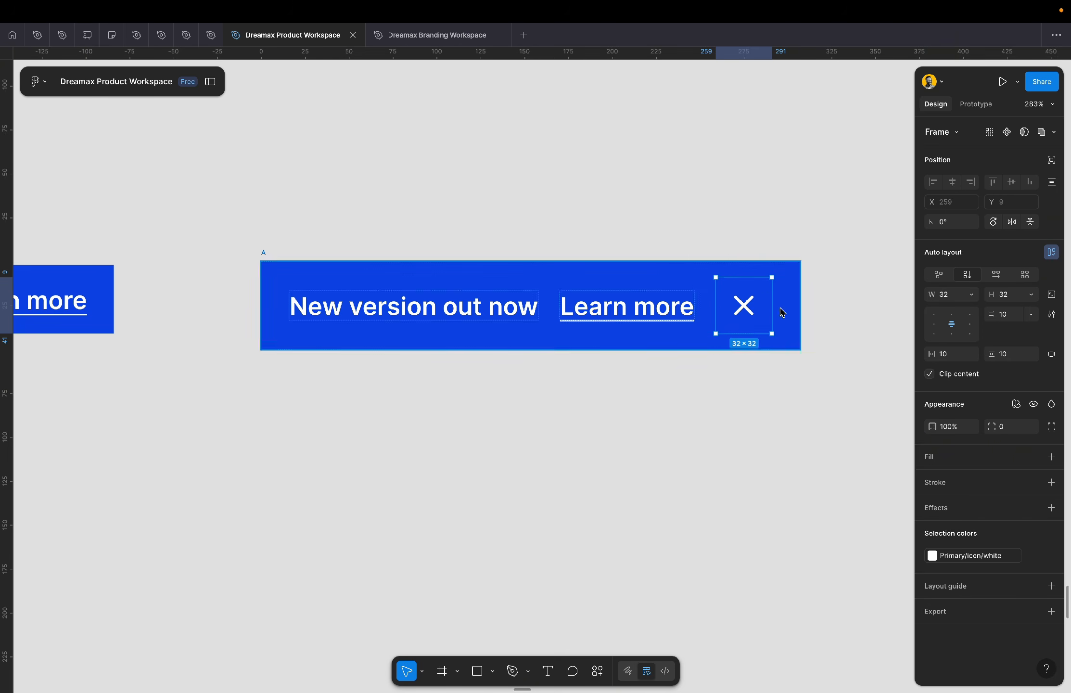
pyautogui.click(823, 315)
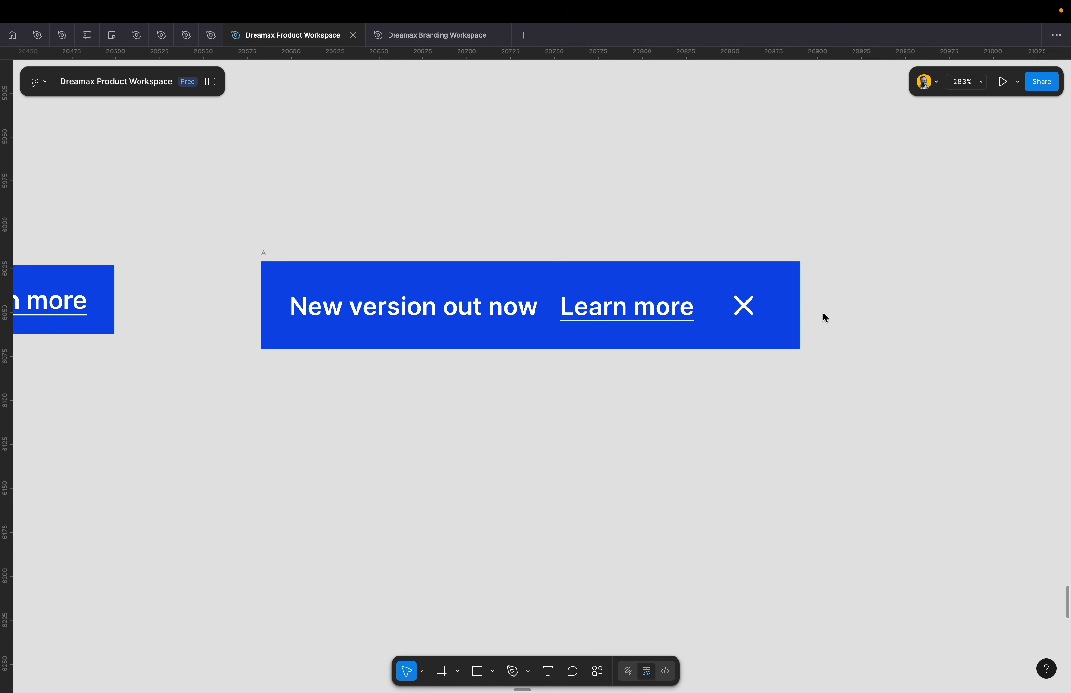
# - Wrap the "New version out now" and "Learn more" texts of banner A in a nested auto layout frame
pyautogui.scroll(-5, 822, 318)
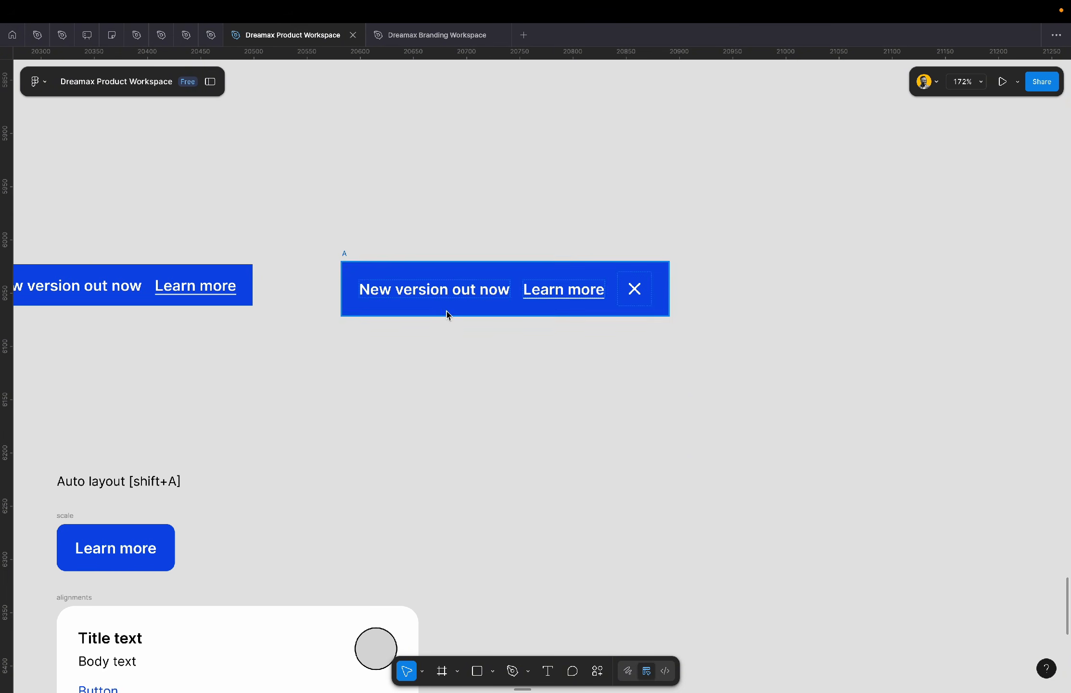
pyautogui.click(482, 295)
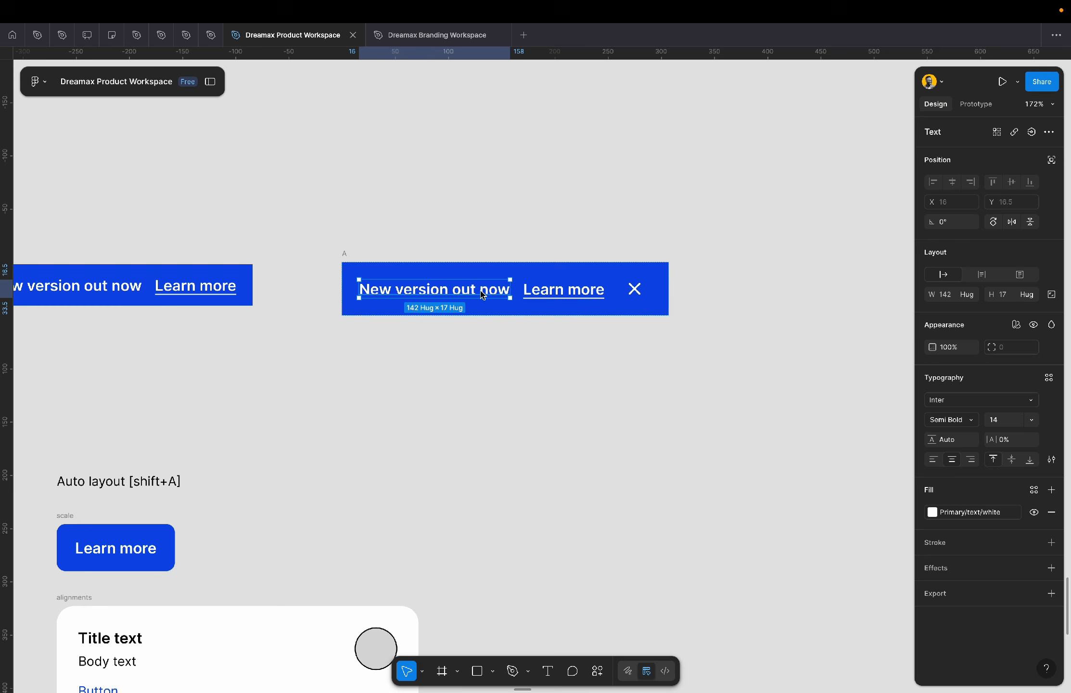
pyautogui.keyDown('shift'); pyautogui.click(540, 293); pyautogui.keyUp('shift')
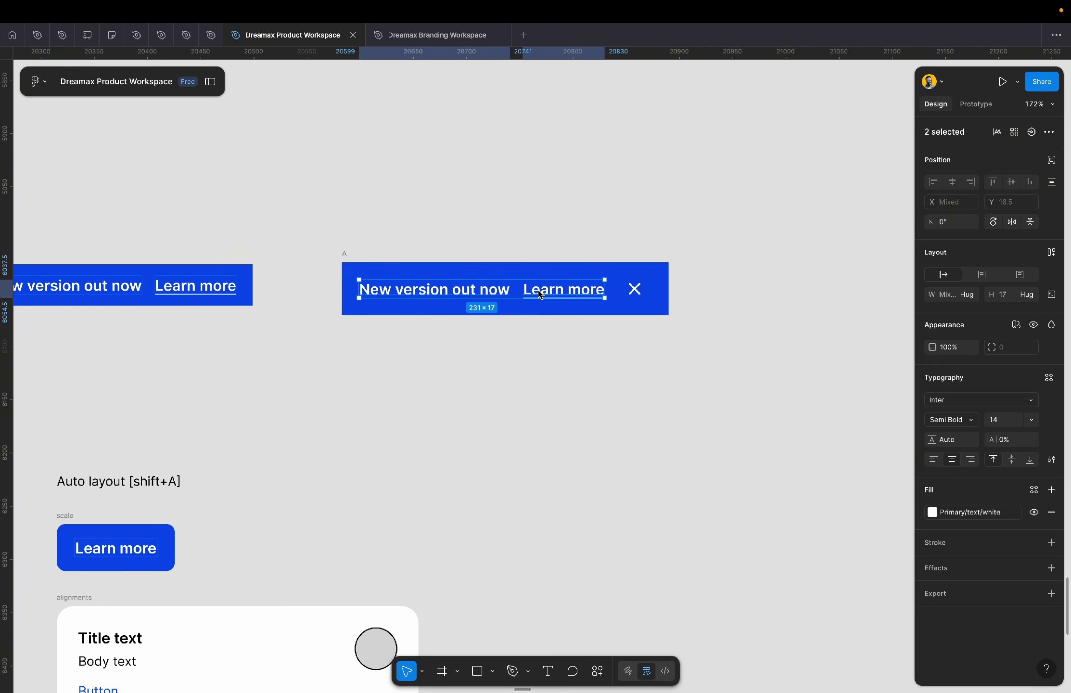
pyautogui.hotkey('shift', 'a')
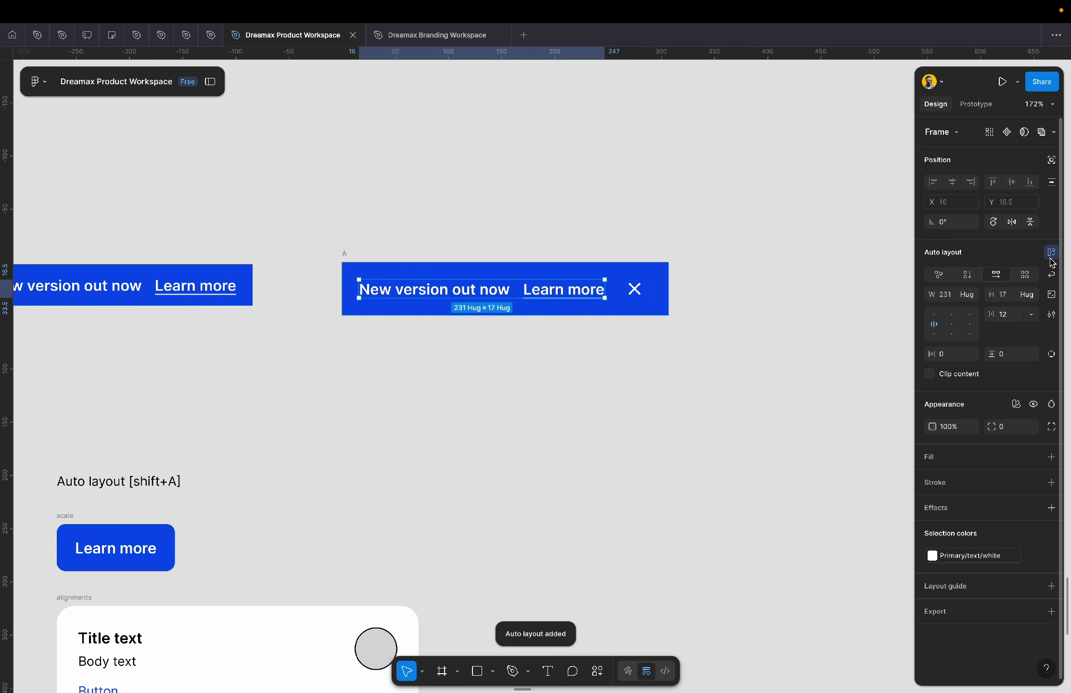
# - Try the vertical layout direction on the nested text frame several times and return it to horizontal
pyautogui.click(564, 270)
pyautogui.scroll(5, 566, 272)
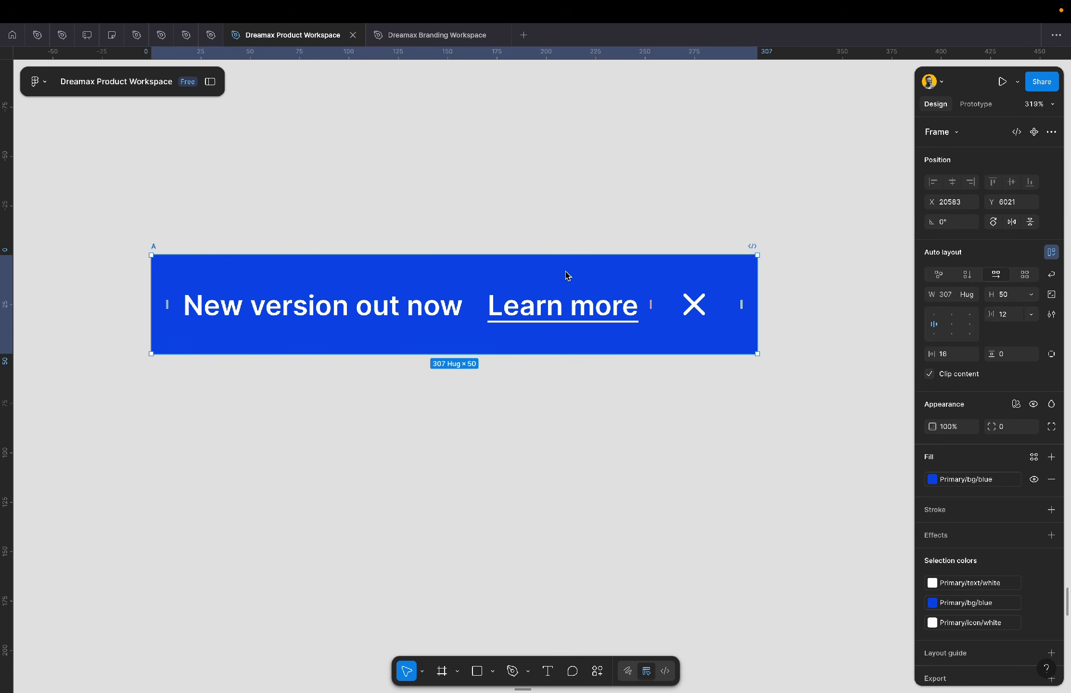
pyautogui.click(511, 316)
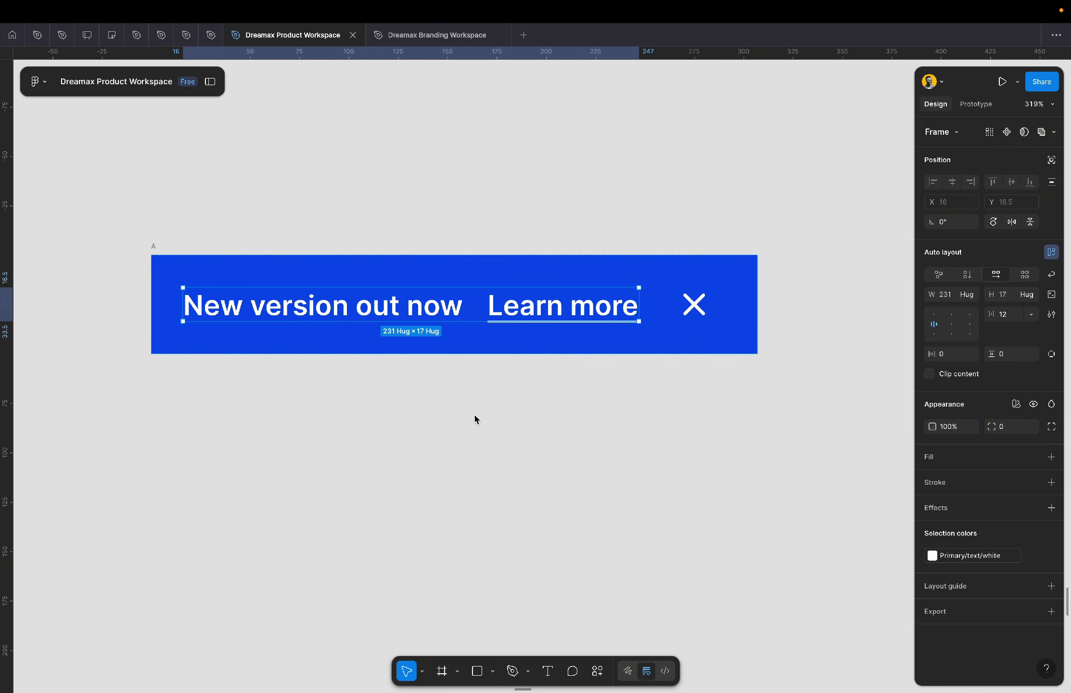
pyautogui.click(967, 275)
pyautogui.click(1004, 277)
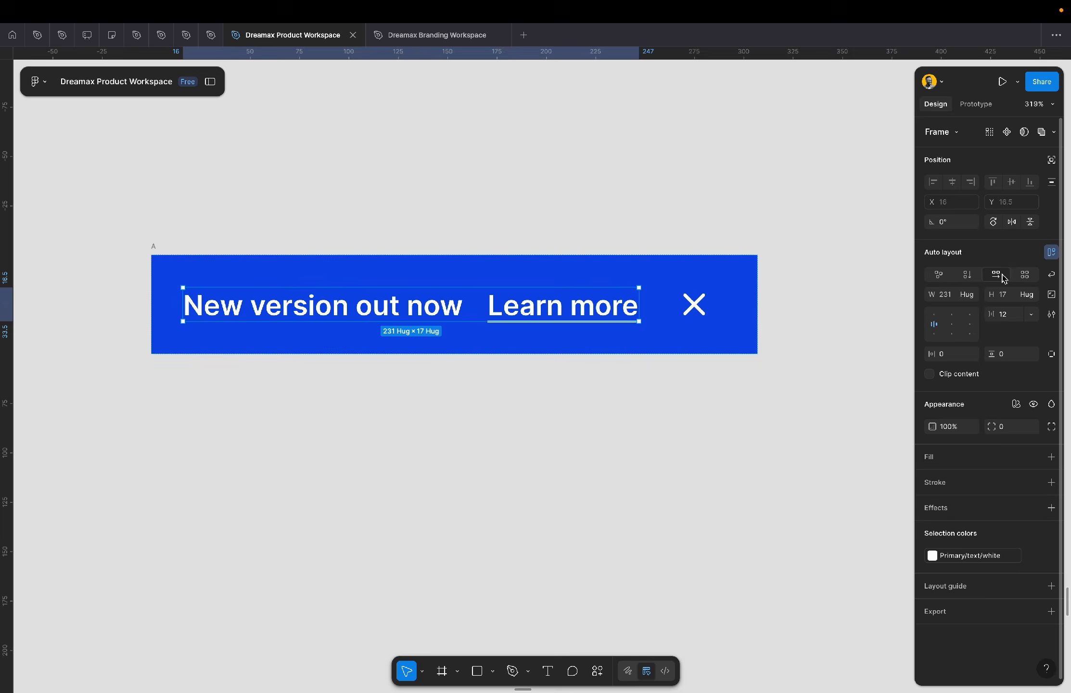
pyautogui.click(967, 278)
pyautogui.click(995, 275)
pyautogui.click(968, 278)
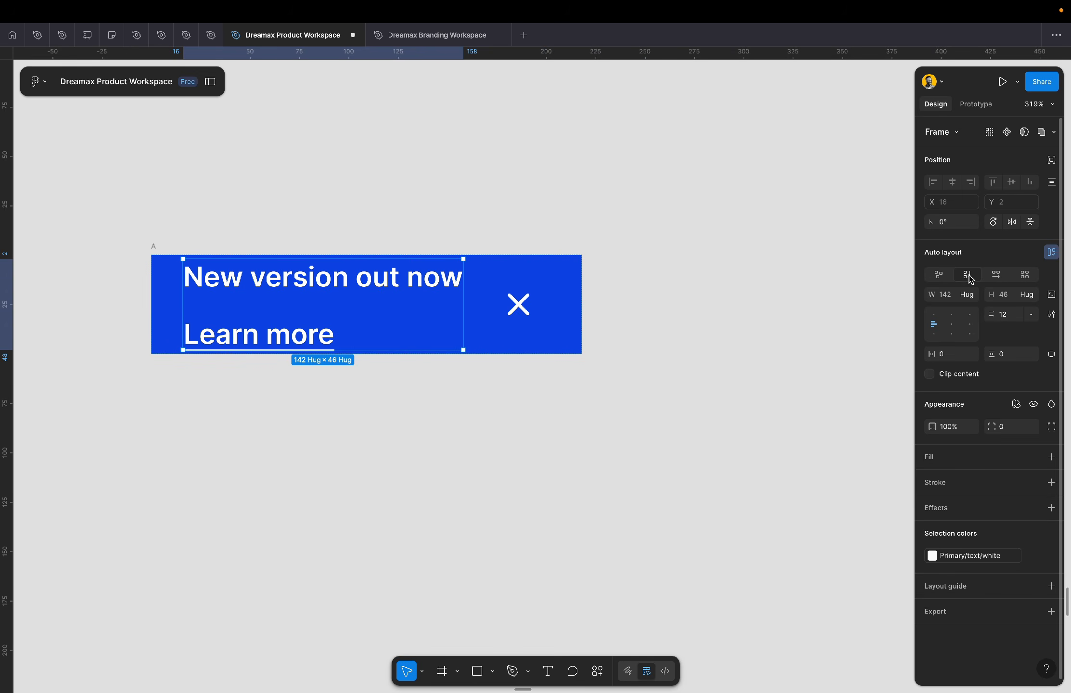
pyautogui.click(995, 275)
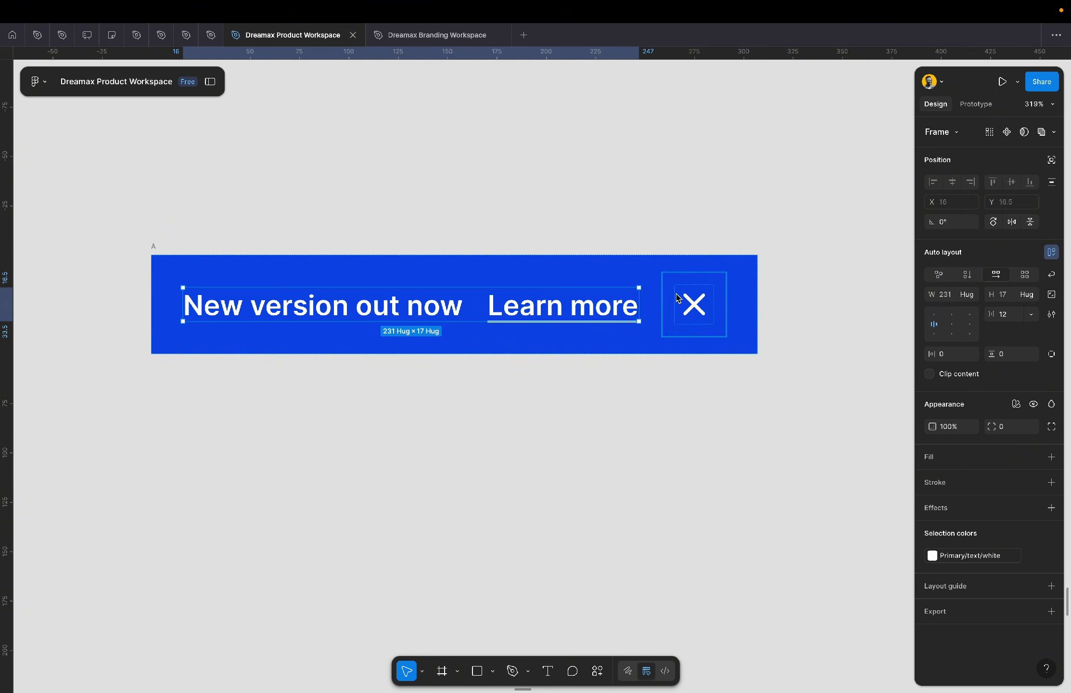
# - Set the width of banner A to 375
pyautogui.click(469, 264)
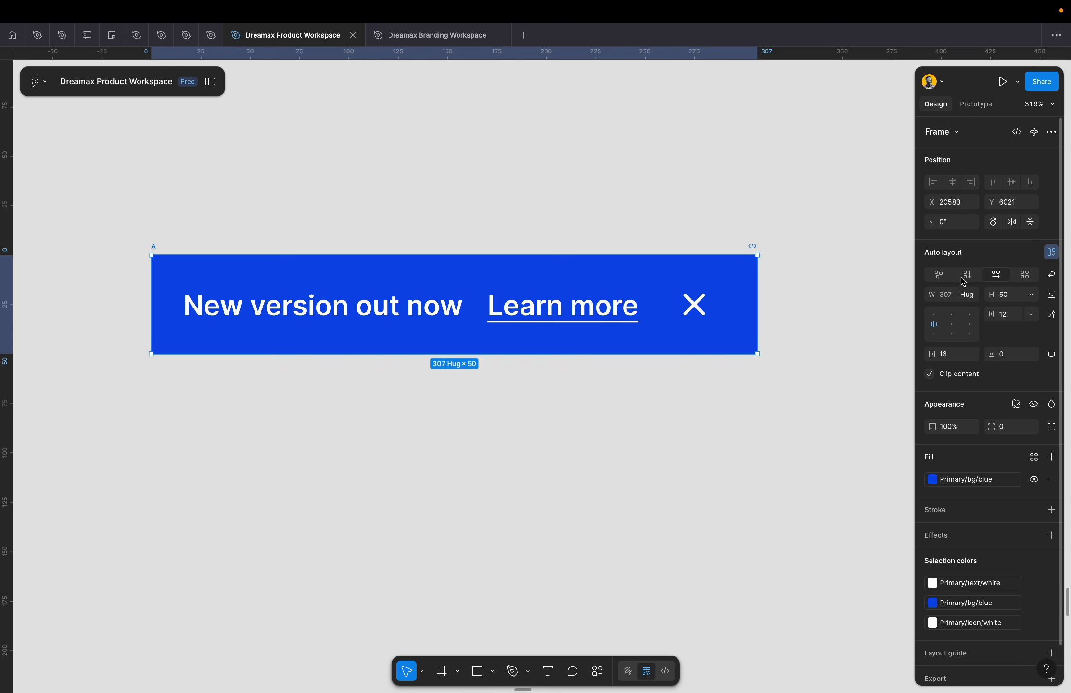
pyautogui.click(957, 296)
pyautogui.doubleClick(957, 295)
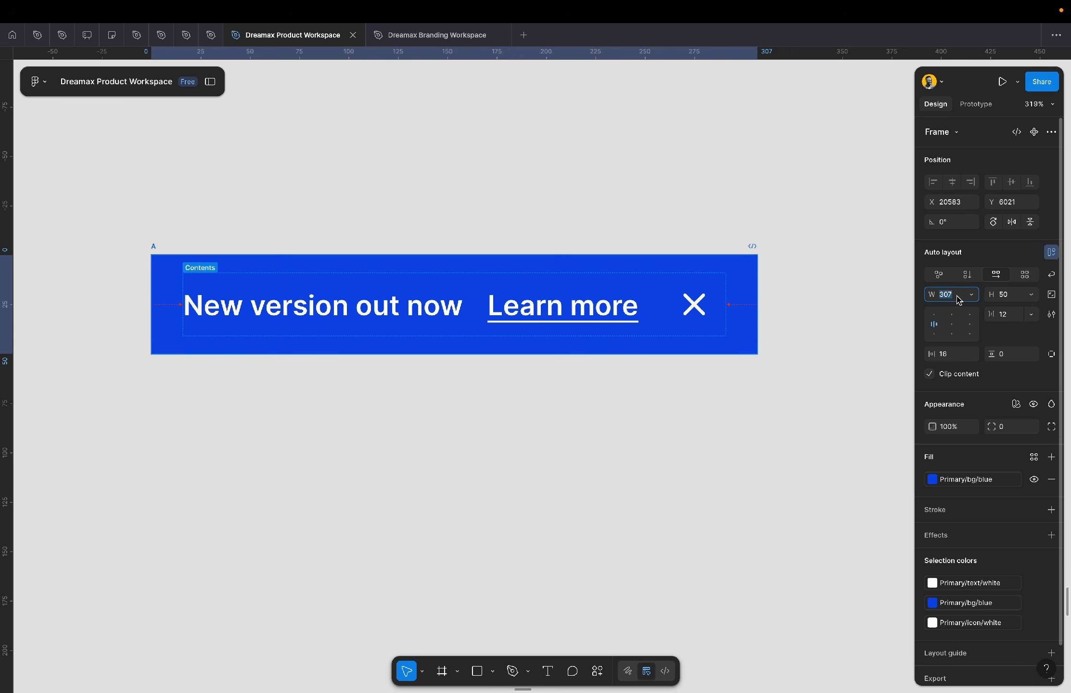
pyautogui.write('375')
pyautogui.press('Return')
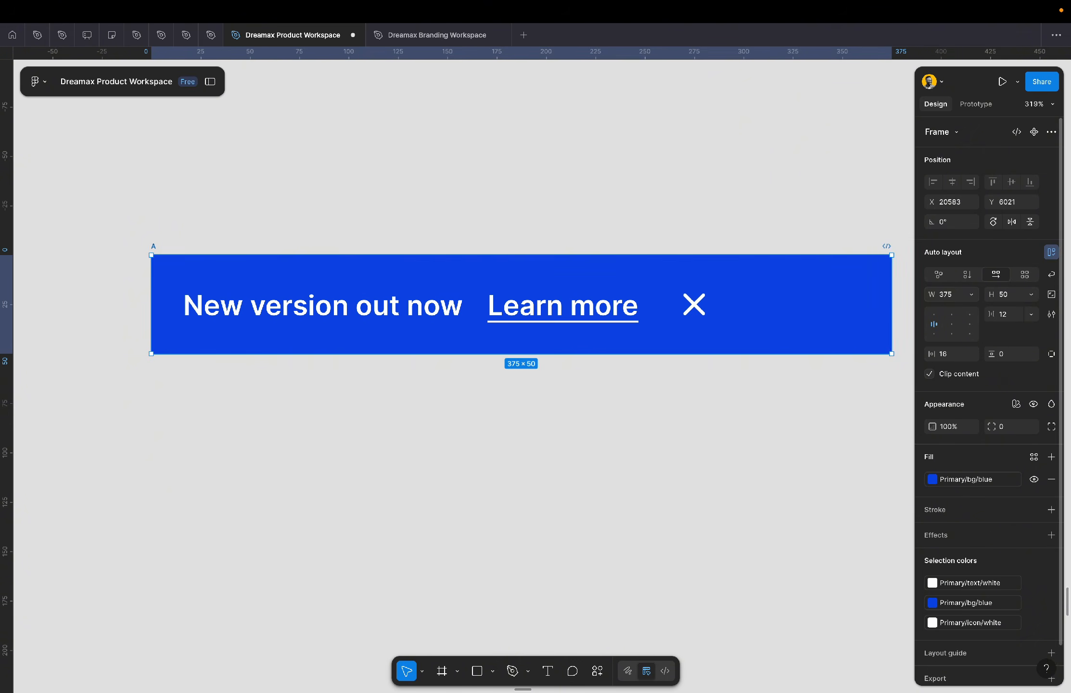
# - Set banner A's horizontal gap between objects to Auto and deselect the banner
pyautogui.hscroll(3, 512, 349)
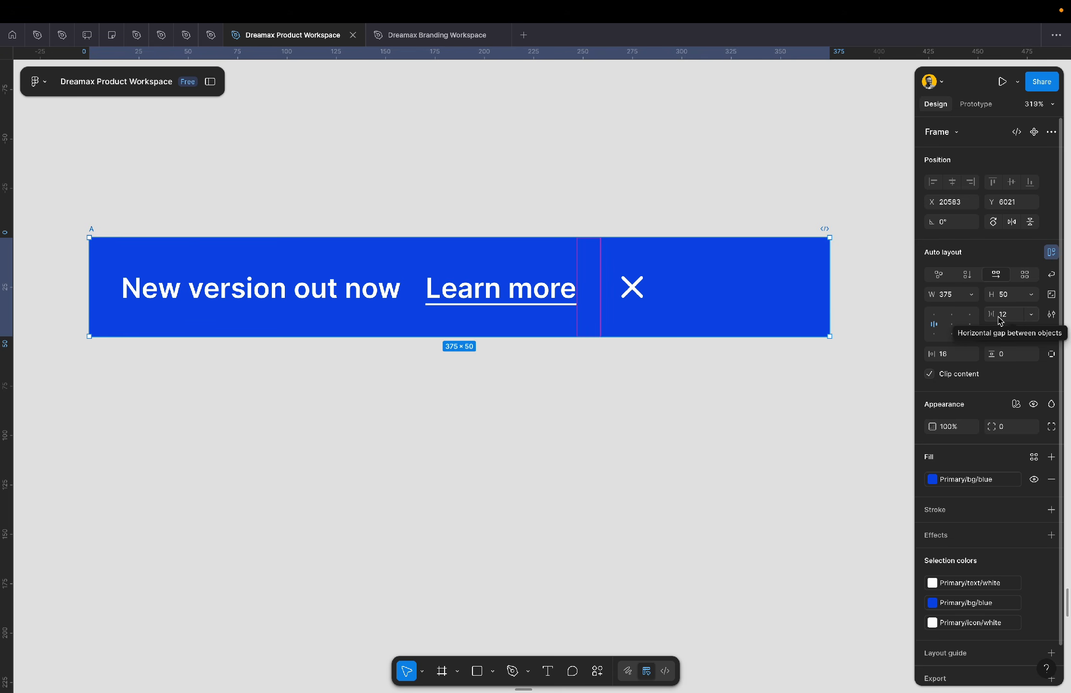
pyautogui.click(1031, 315)
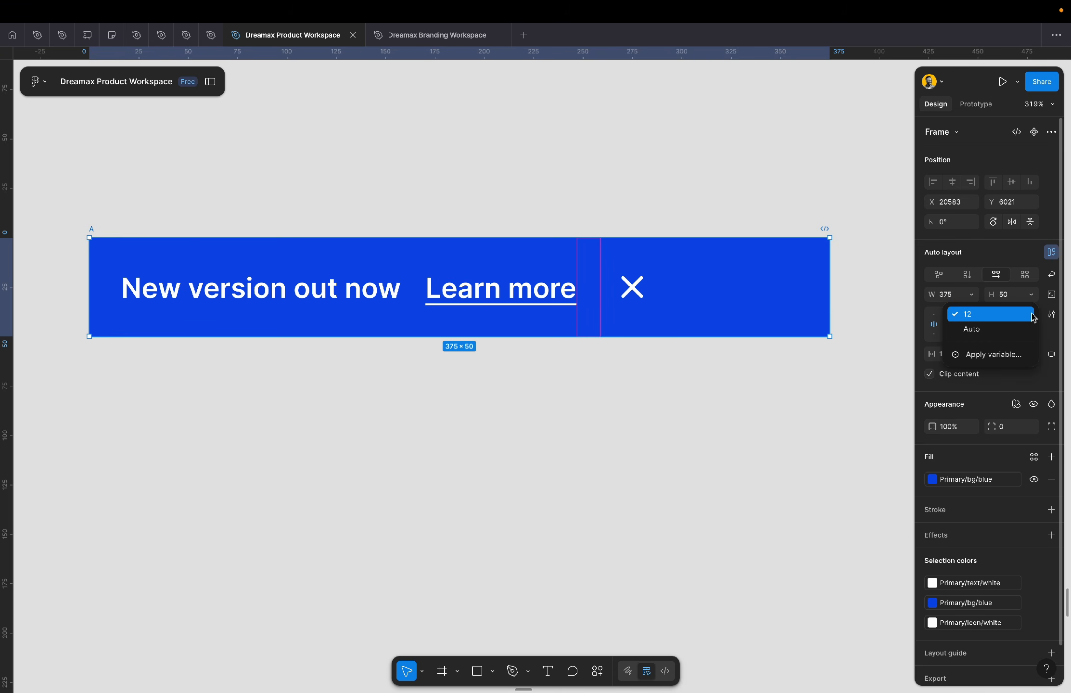
pyautogui.click(983, 332)
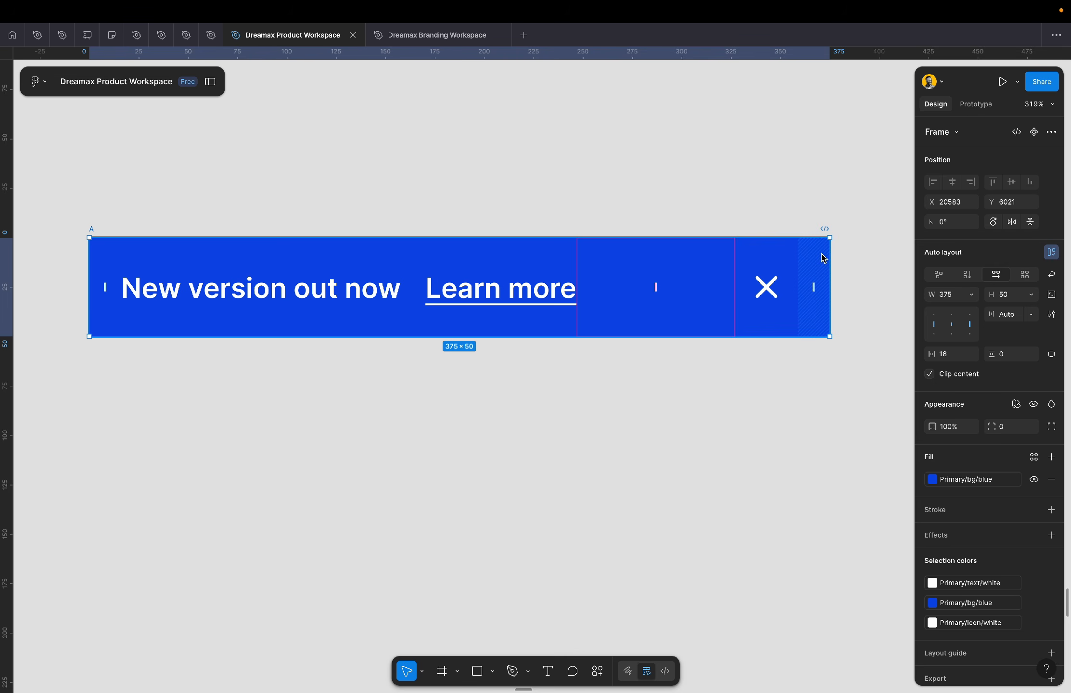
pyautogui.click(888, 408)
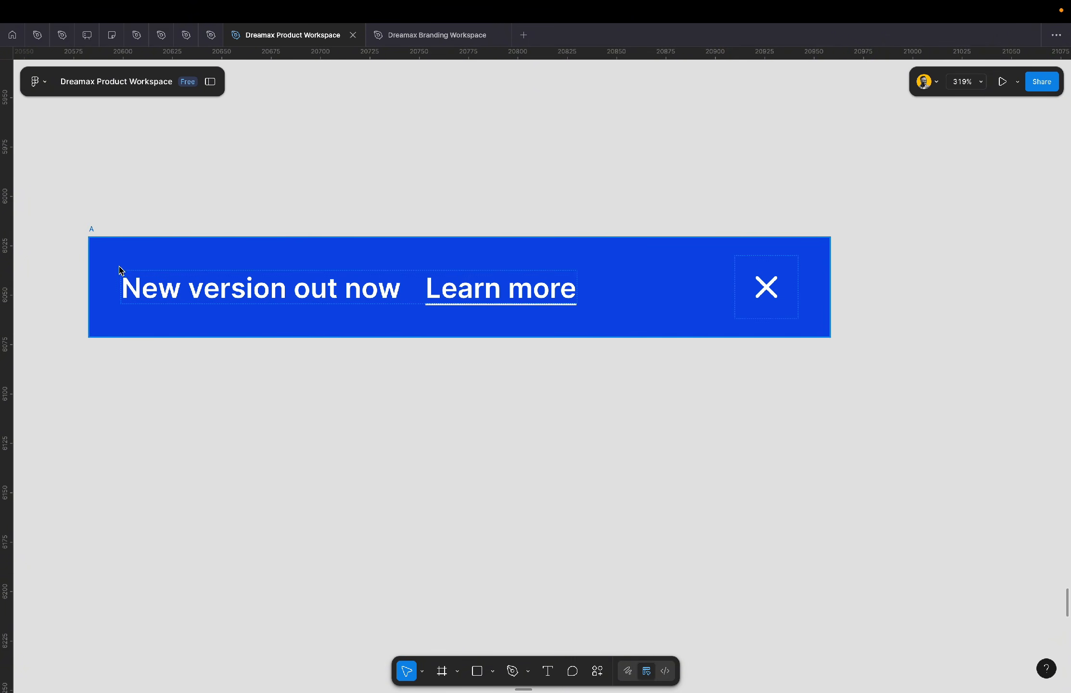
# - Examine the side padding at both ends of banner A and the placement of its close icon
pyautogui.scroll(5, 120, 288)
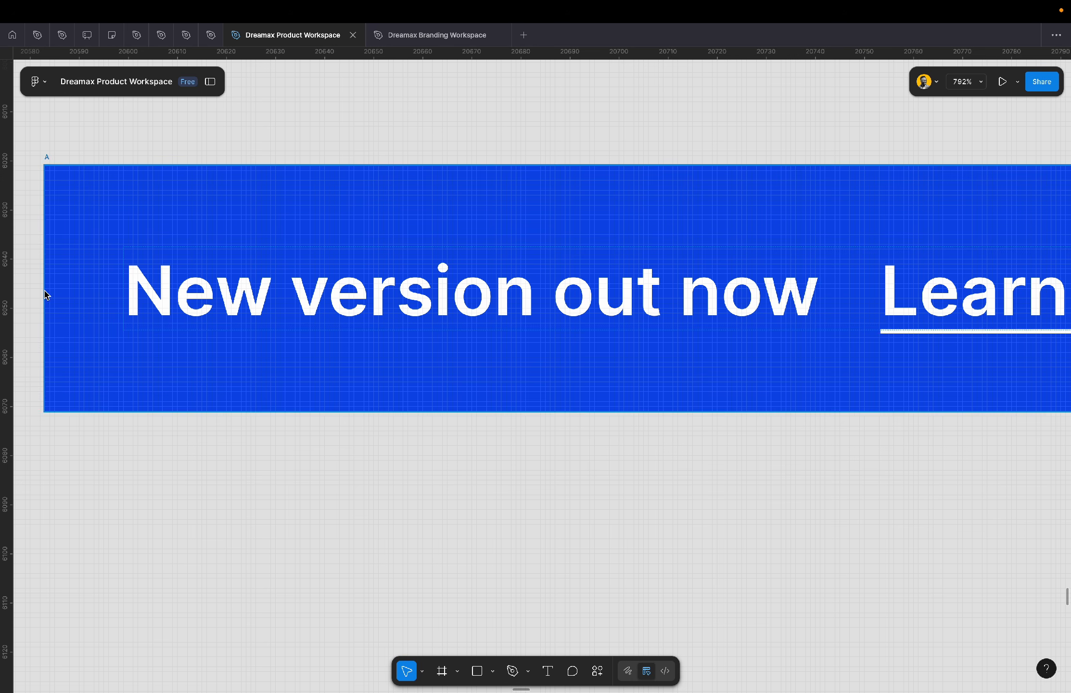
pyautogui.scroll(-3, 130, 295)
pyautogui.hscroll(10, 144, 300)
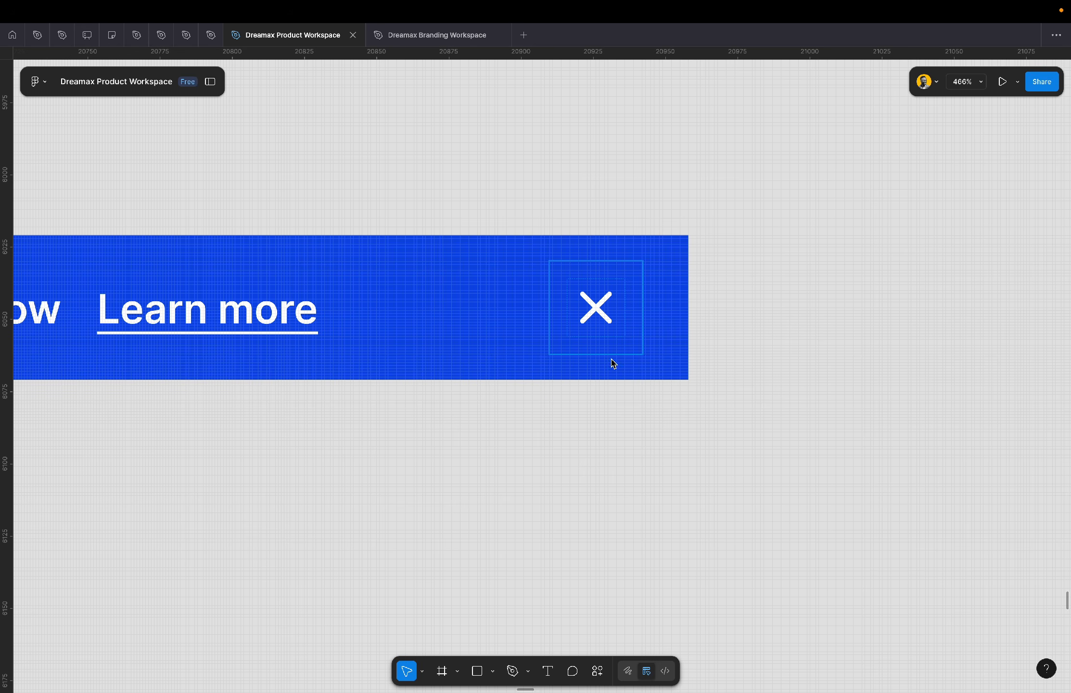
pyautogui.scroll(-3, 647, 347)
pyautogui.scroll(-5, 647, 347)
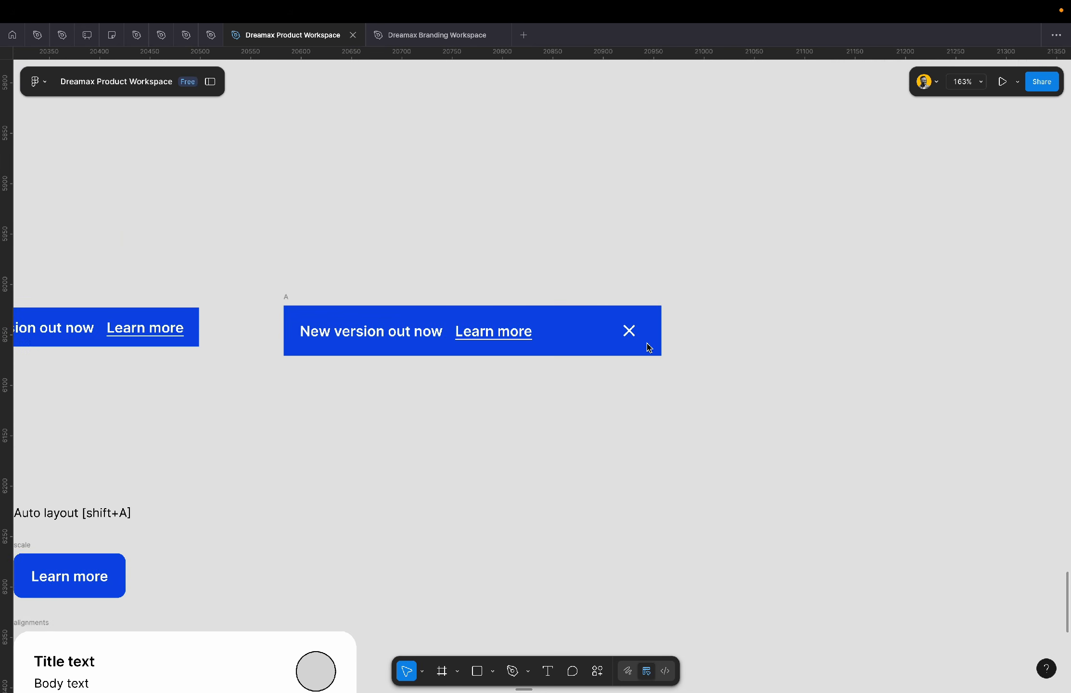
# - Set the vertical padding of banner A to 8
pyautogui.scroll(5, 647, 347)
pyautogui.scroll(-4, 647, 347)
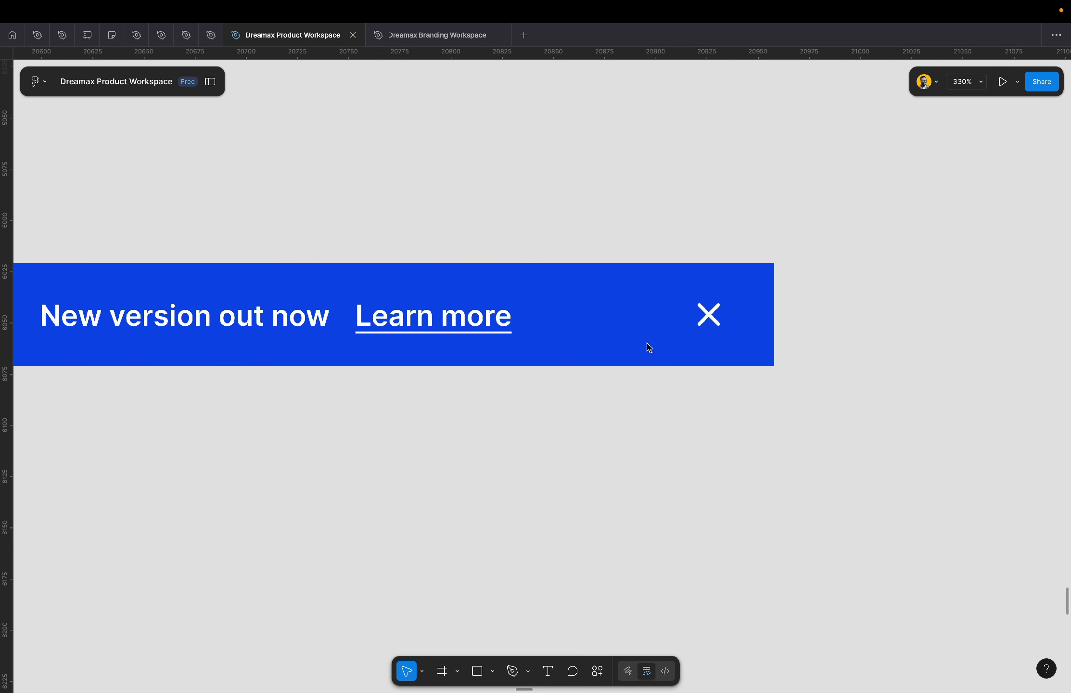
pyautogui.scroll(3, 647, 347)
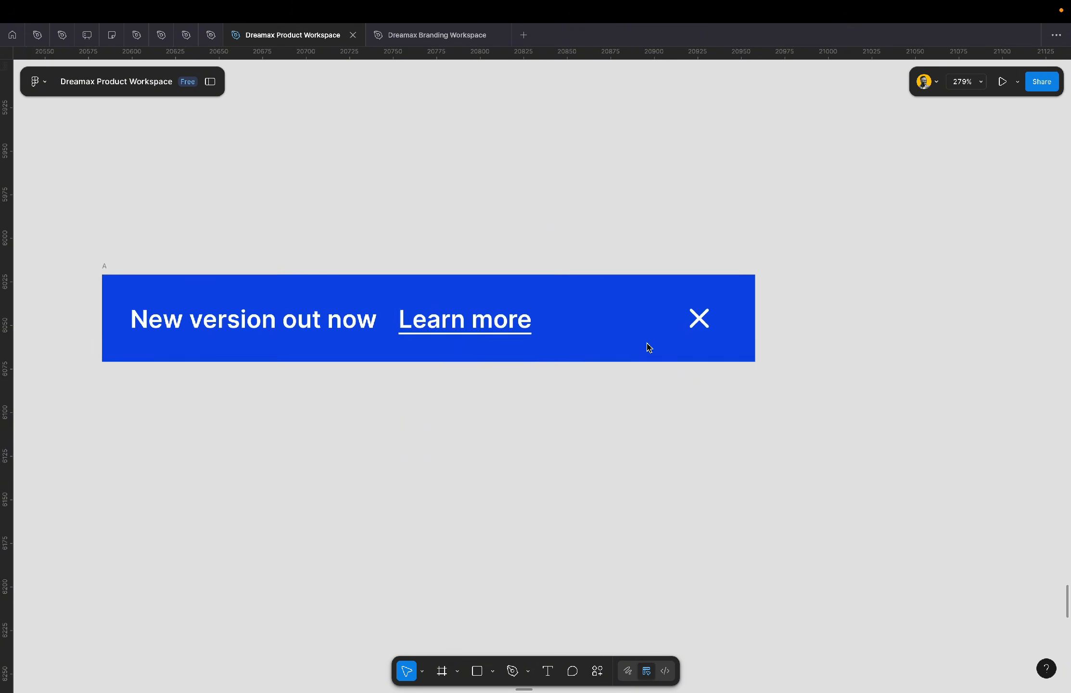
pyautogui.click(55, 262)
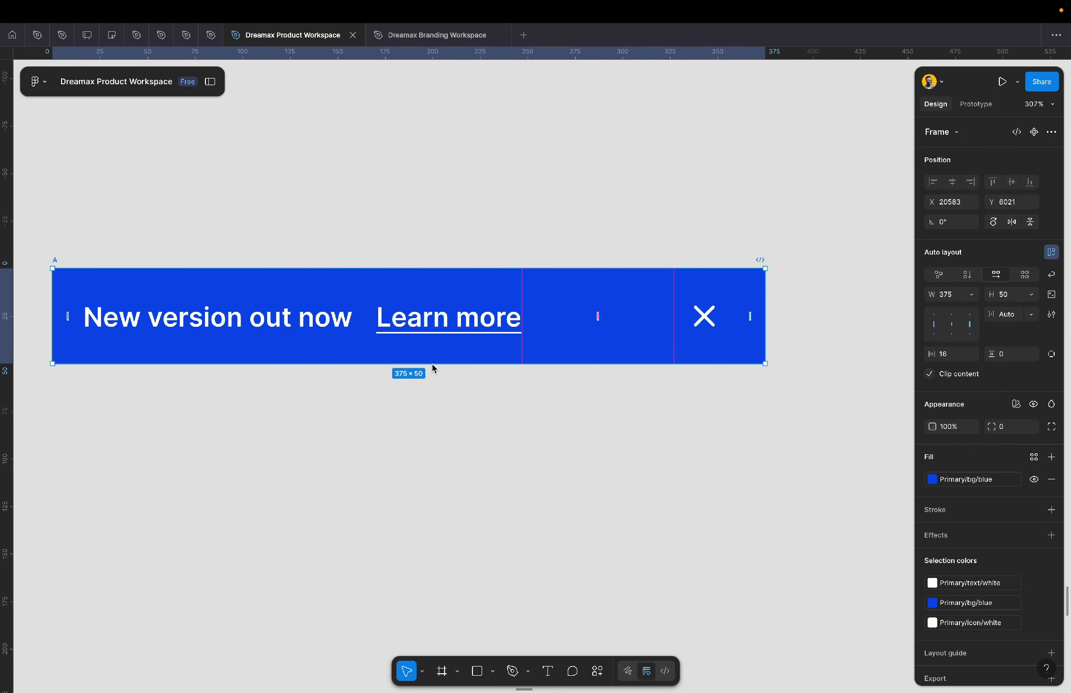
pyautogui.click(1008, 356)
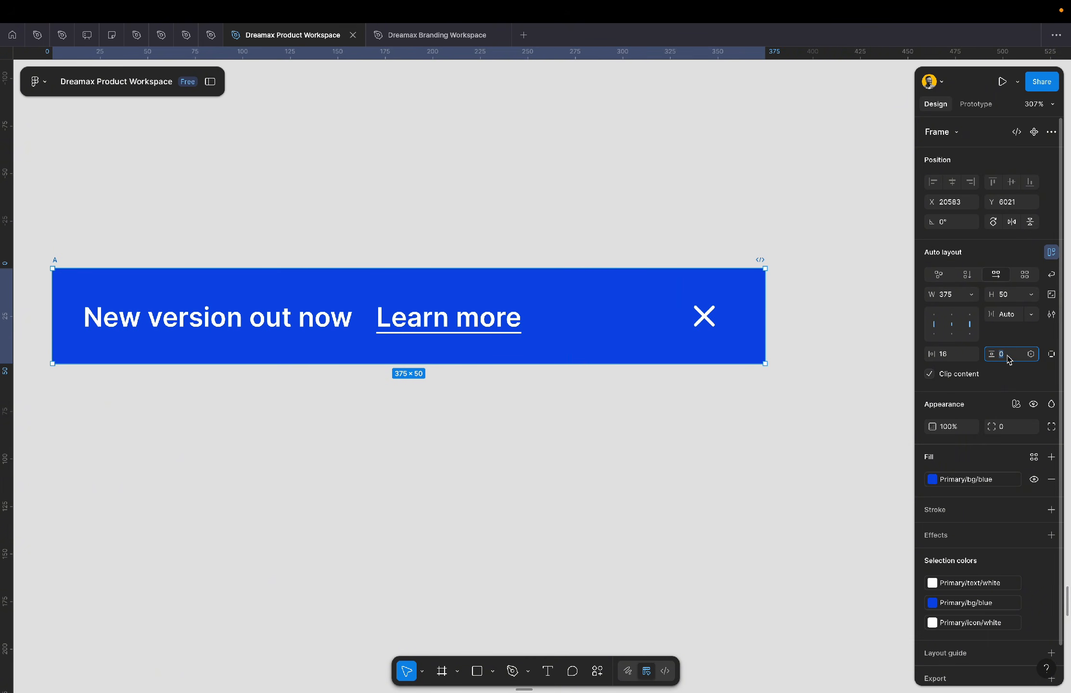
pyautogui.write('8')
pyautogui.press('Return')
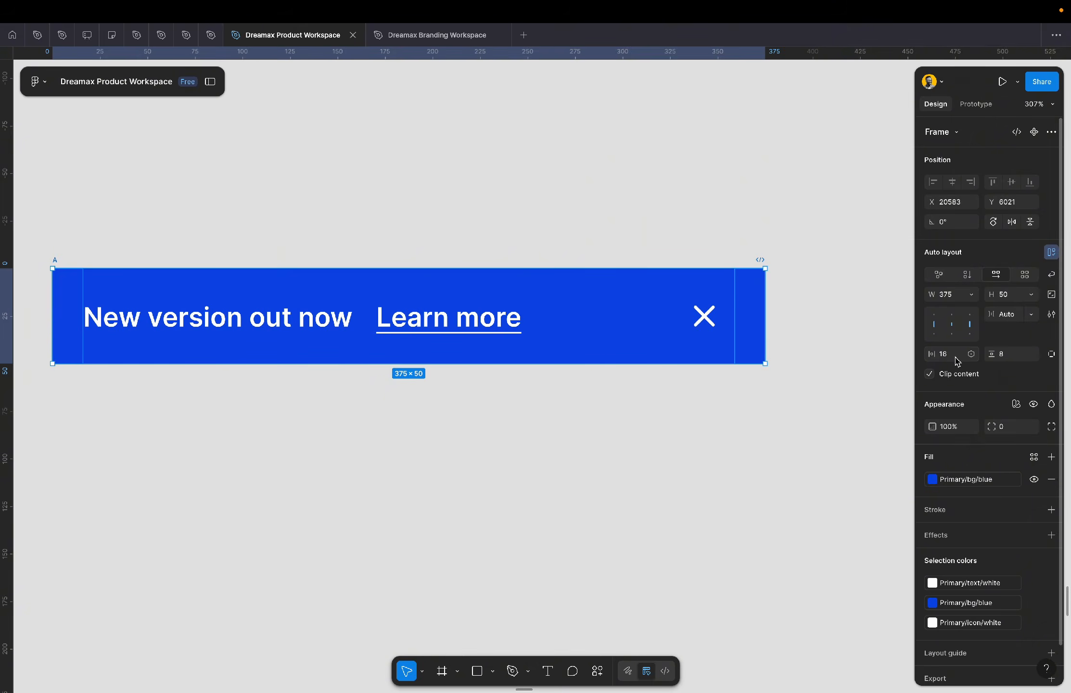
# - Switch banner A to individual padding per side and set its right padding to 8
pyautogui.click(1052, 356)
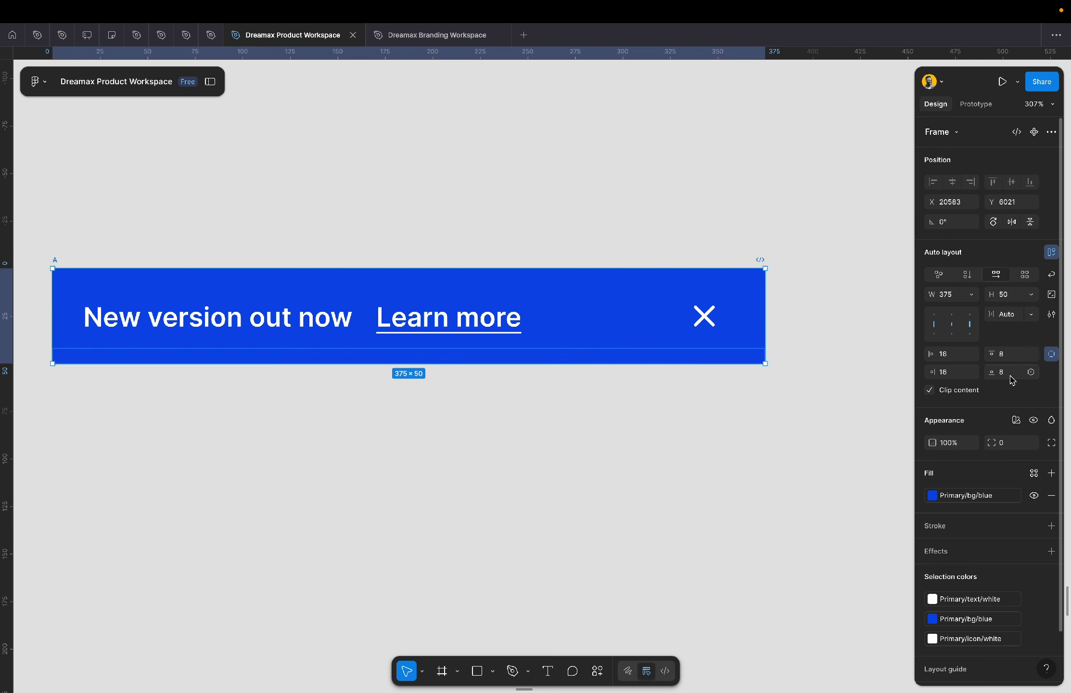
pyautogui.click(950, 377)
pyautogui.write('8')
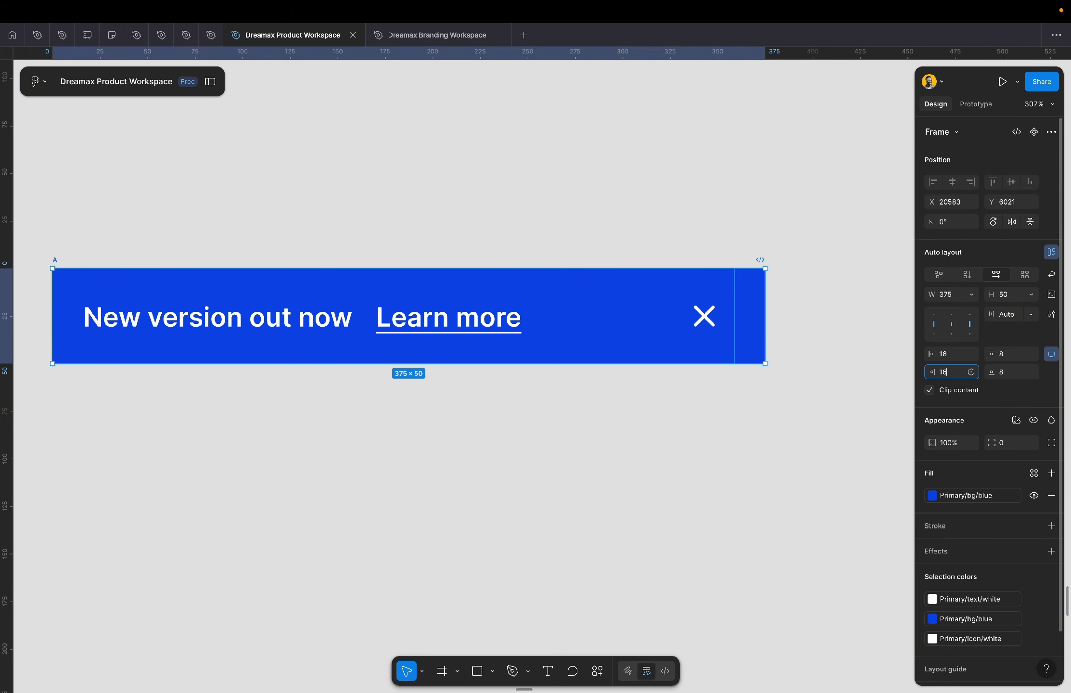
pyautogui.press('Return')
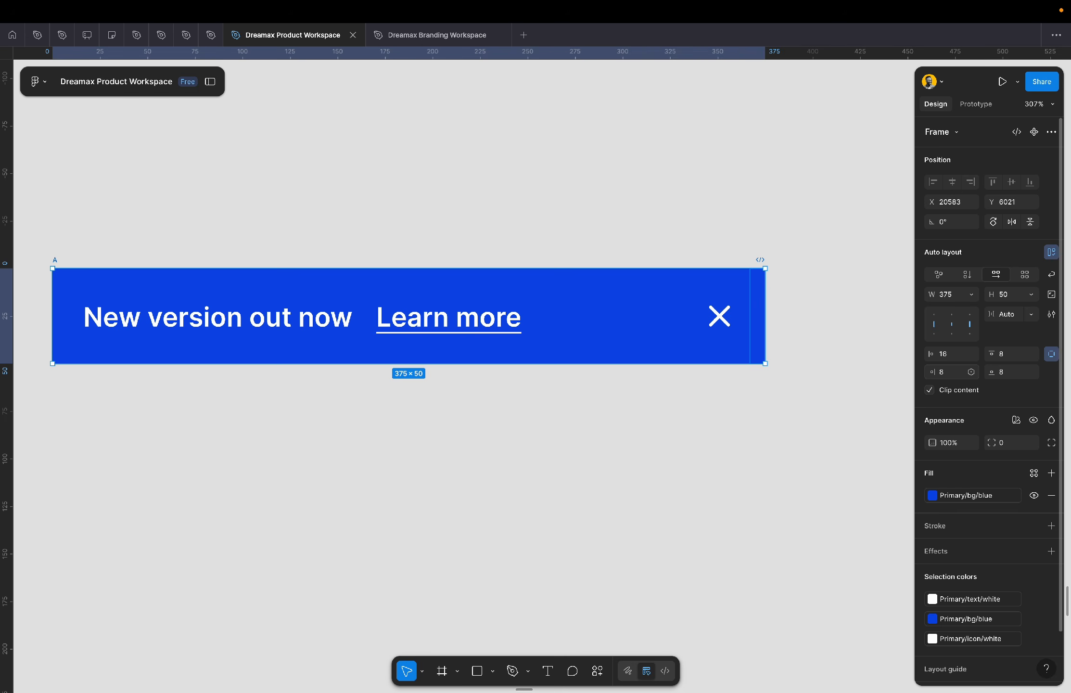
# - Set banner A's right padding to 4 and deselect the banner
pyautogui.click(949, 376)
pyautogui.write('4')
pyautogui.press('Return')
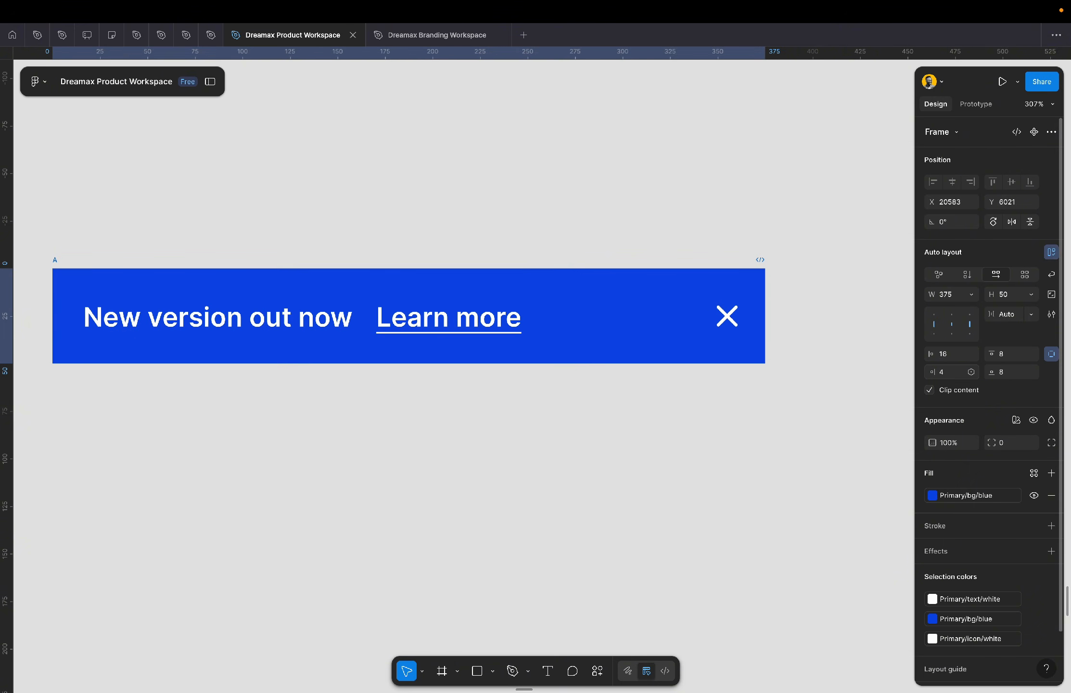
pyautogui.click(791, 399)
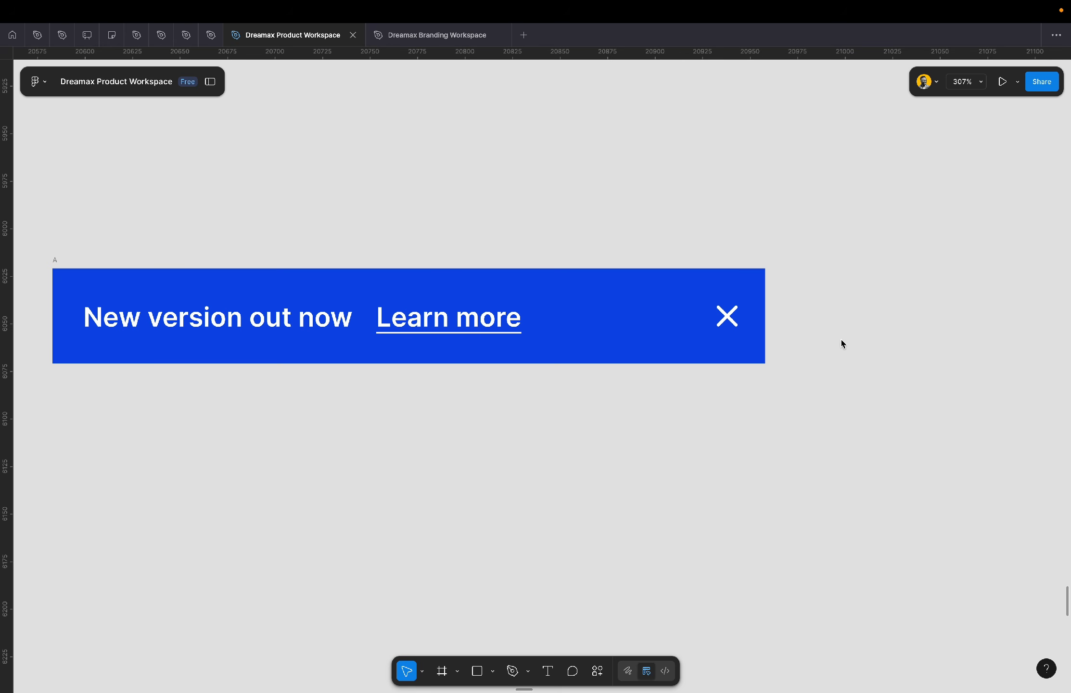
# - Move banner A further right to X 20826 and widen the "New version out now" banner G to 375
pyautogui.scroll(-6, 574, 246)
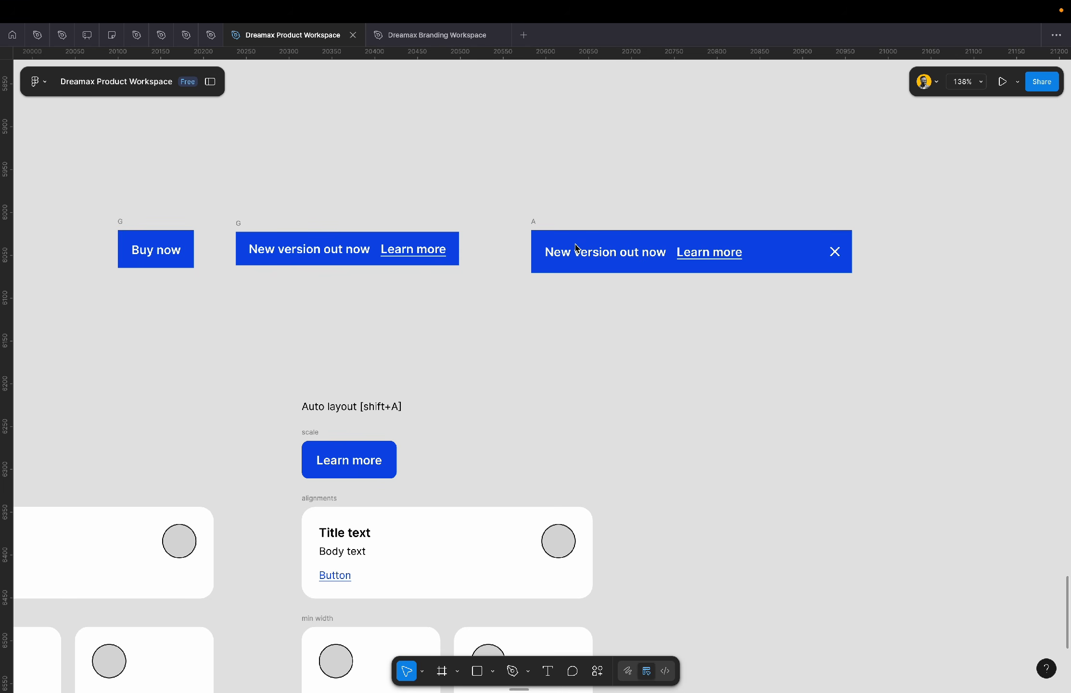
pyautogui.moveTo(533, 224); pyautogui.dragTo(745, 241)
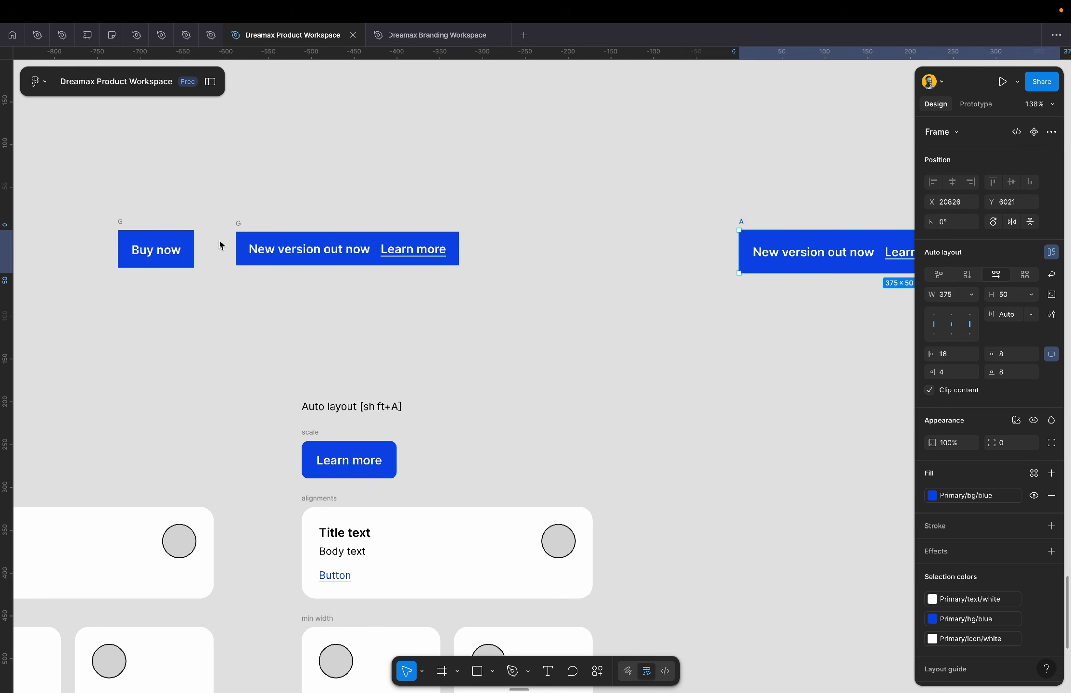
pyautogui.click(243, 226)
pyautogui.scroll(5, 243, 225)
pyautogui.scroll(-2, 242, 225)
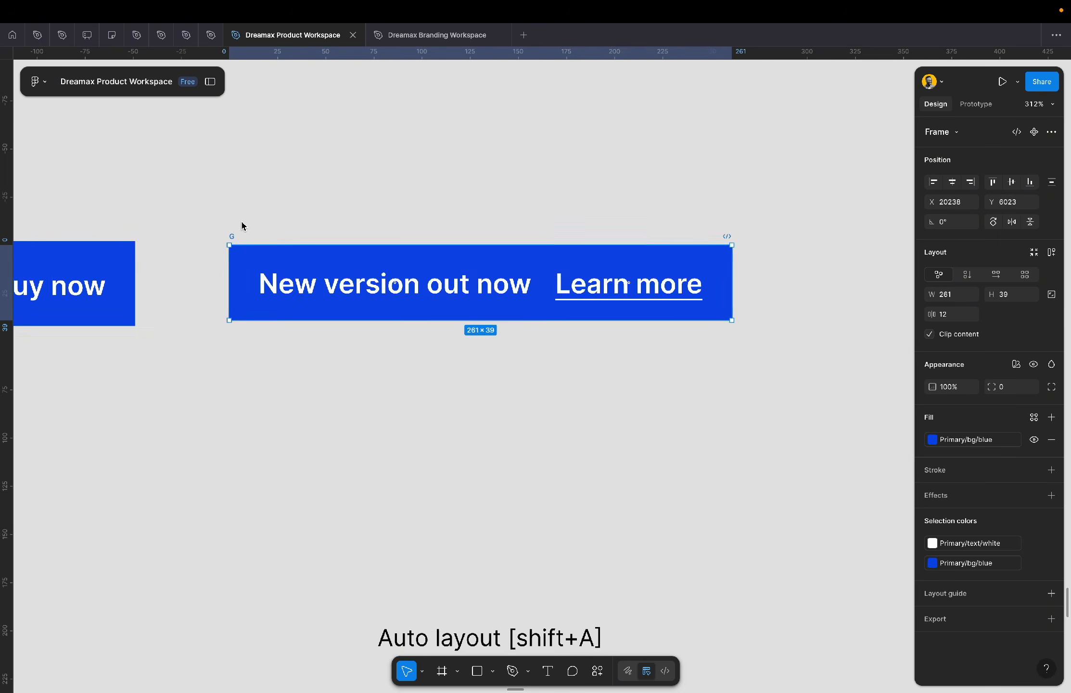
pyautogui.hscroll(4, 242, 226)
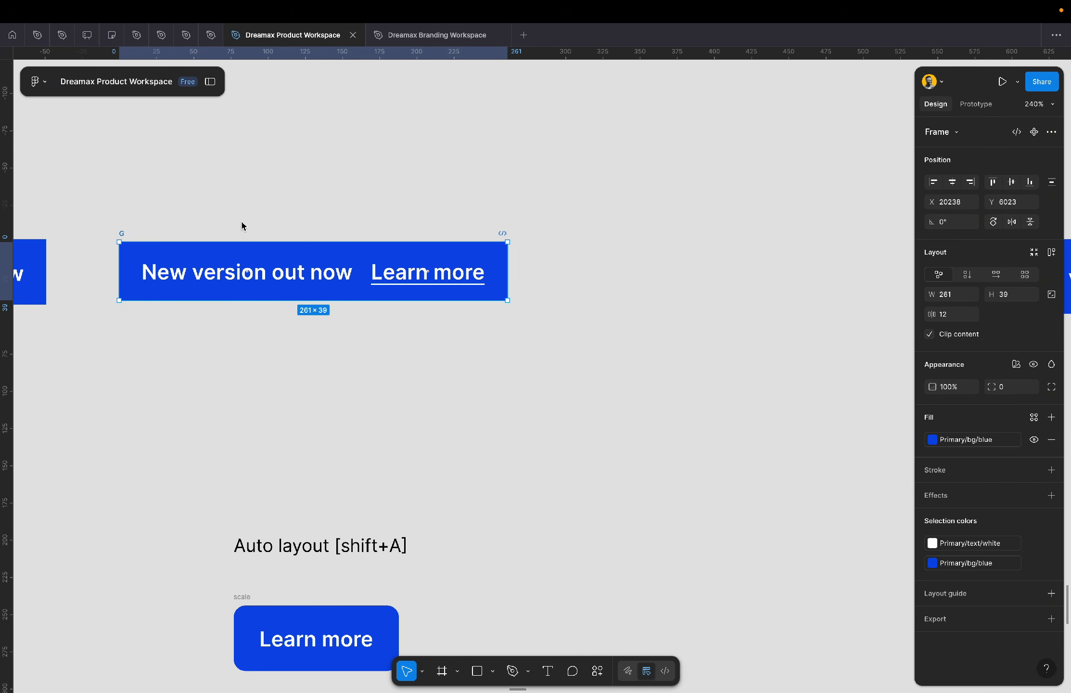
pyautogui.click(956, 299)
pyautogui.write('3')
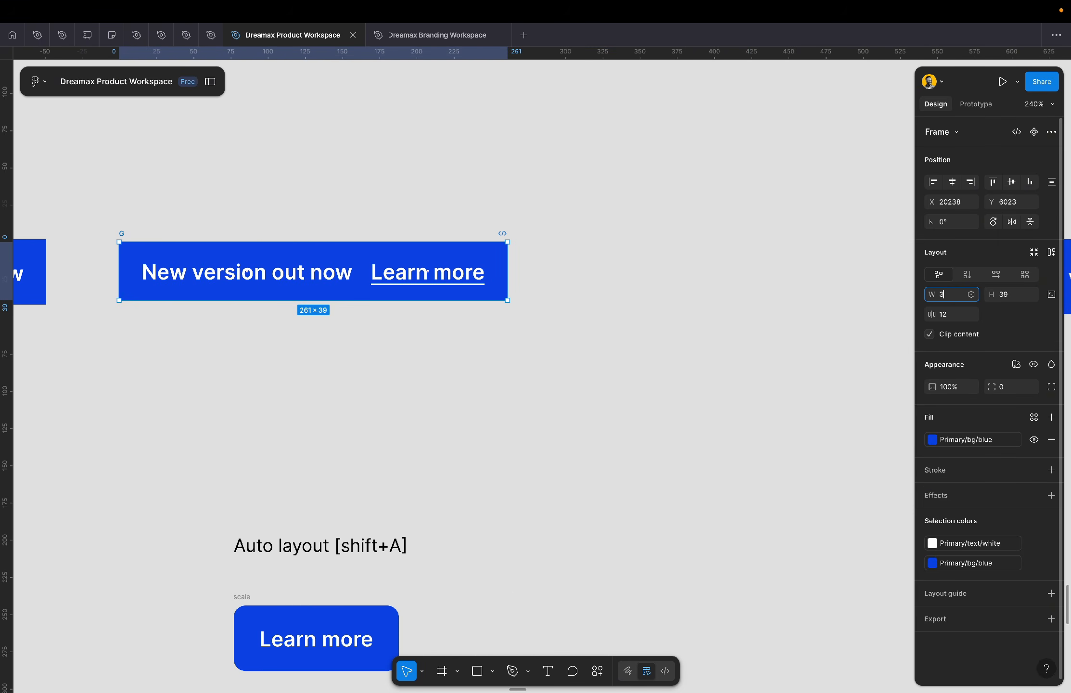
pyautogui.write('75')
pyautogui.press('Return')
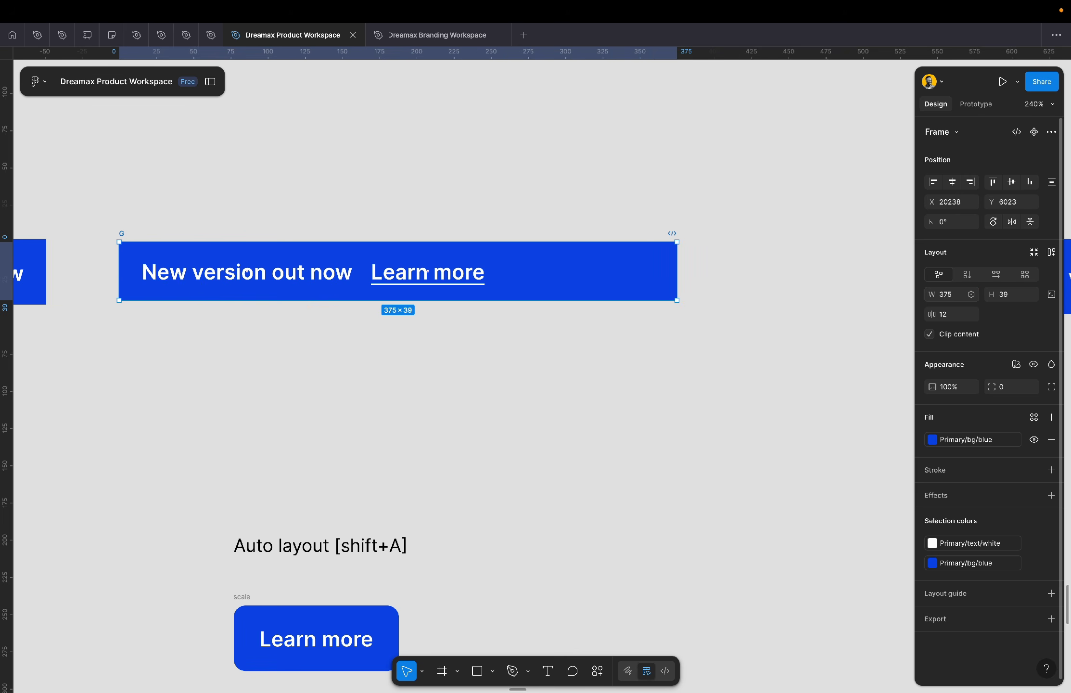
pyautogui.click(800, 304)
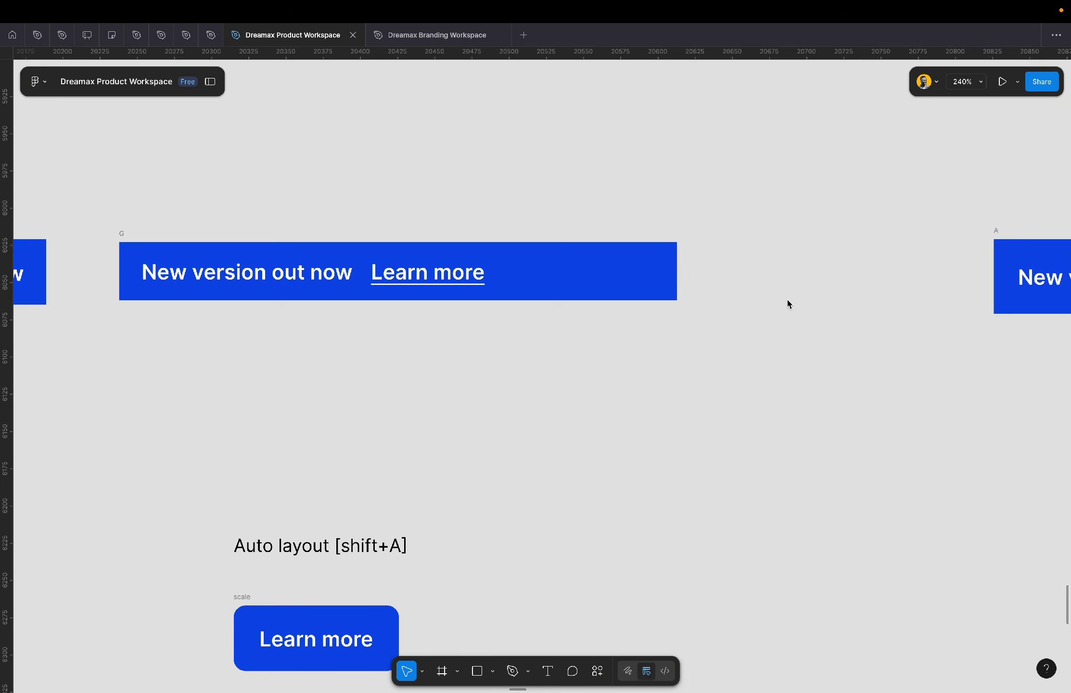
# - Duplicate the framed close icon from banner A and place the copy inside banner G's right end at about X 336, Y 4
pyautogui.hscroll(10, 789, 303)
pyautogui.click(954, 282)
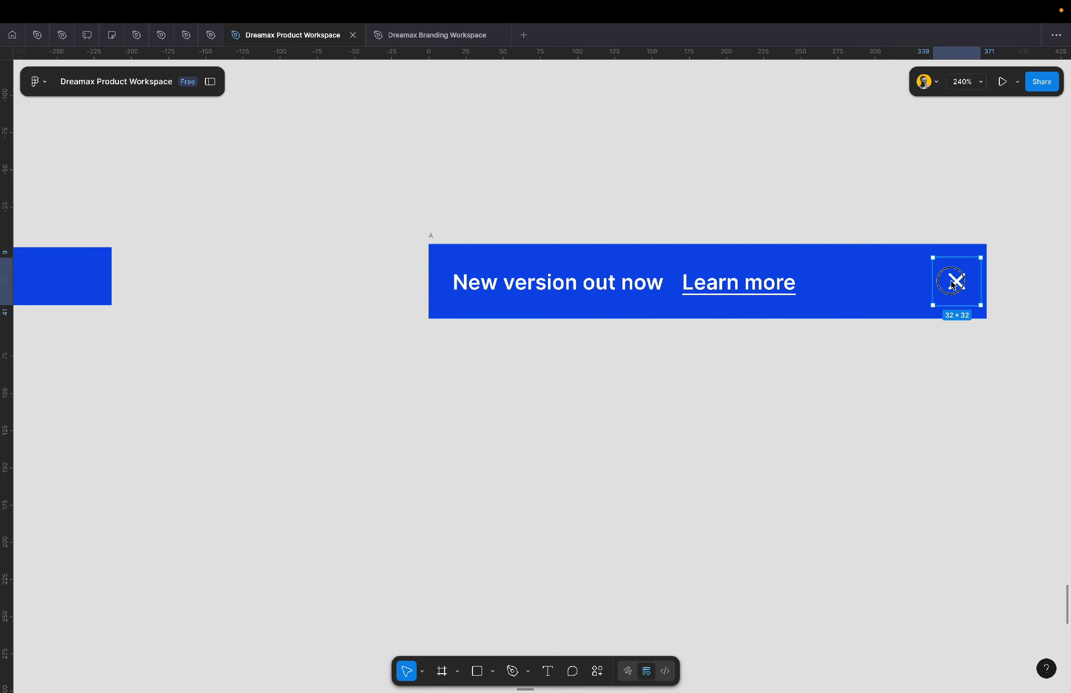
pyautogui.hscroll(5, 866, 286)
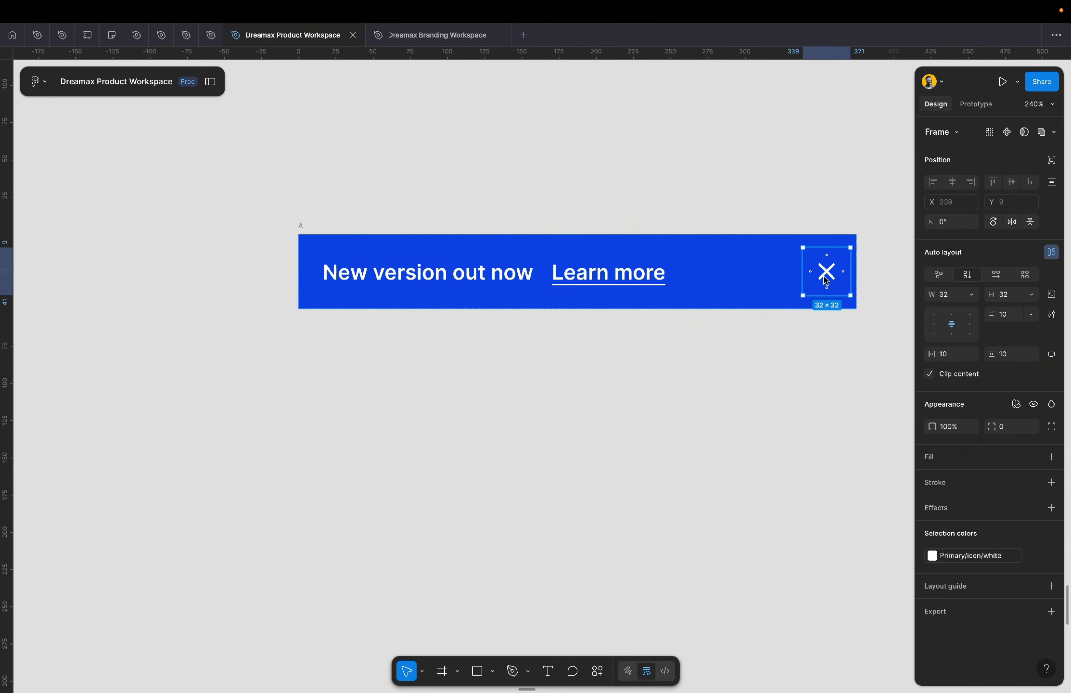
pyautogui.moveTo(826, 279); pyautogui.dragTo(223, 281)
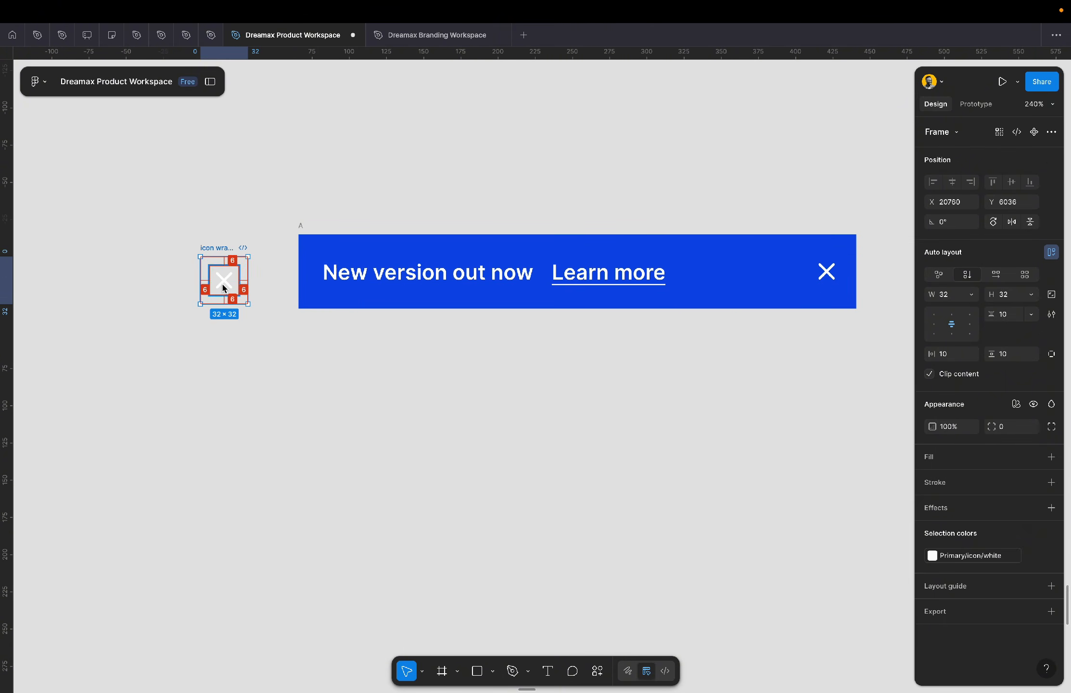
pyautogui.hscroll(-12, 224, 284)
pyautogui.scroll(-5, 225, 286)
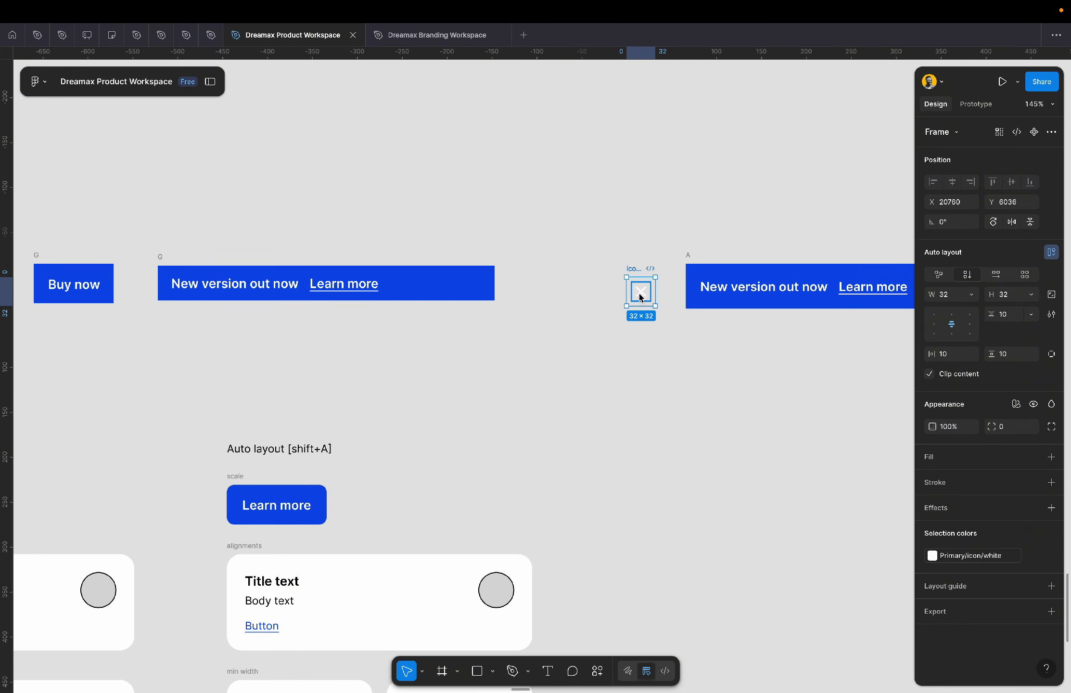
pyautogui.moveTo(644, 295); pyautogui.dragTo(477, 288)
pyautogui.scroll(1, 477, 287)
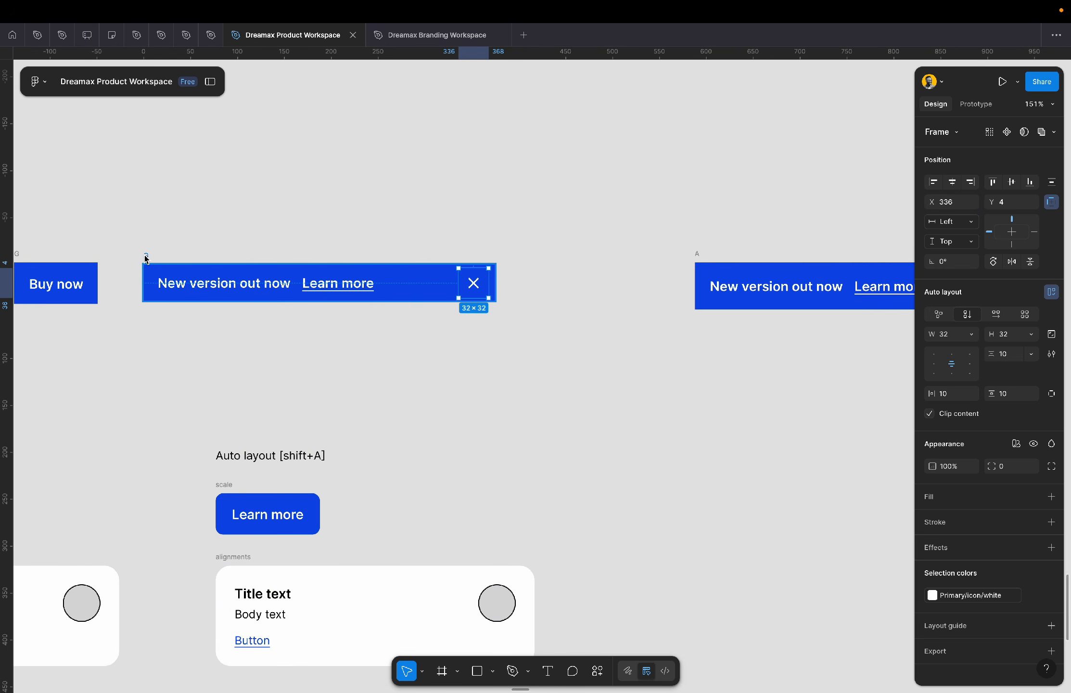
# - Set the height of banner G to 50
pyautogui.click(147, 260)
pyautogui.click(1007, 298)
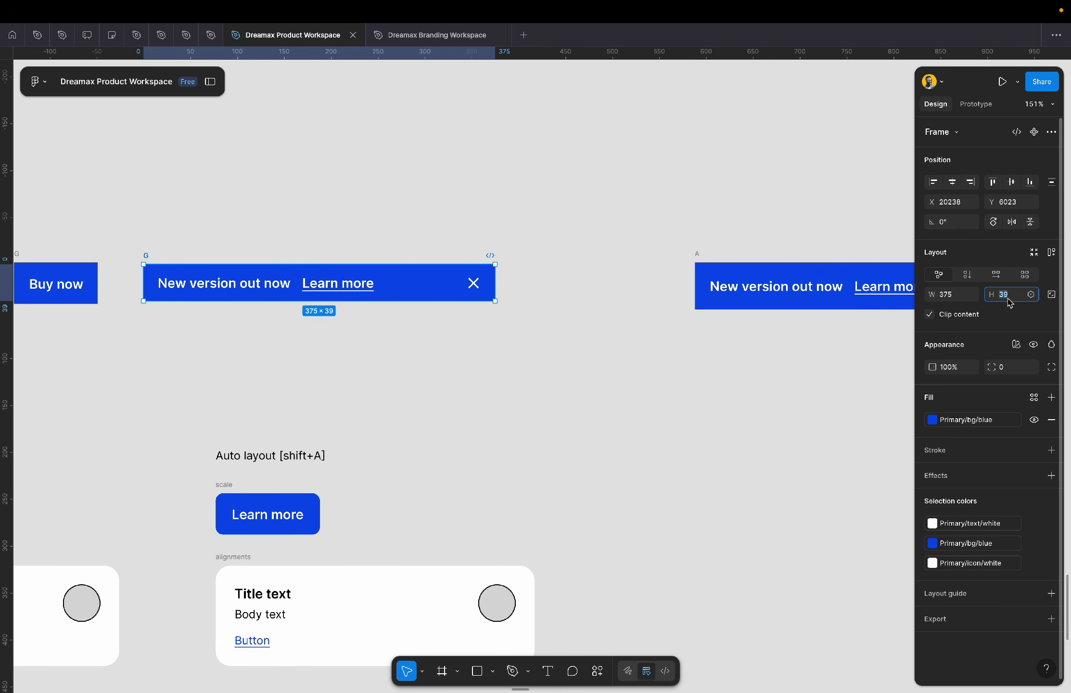
pyautogui.write('50')
pyautogui.press('Return')
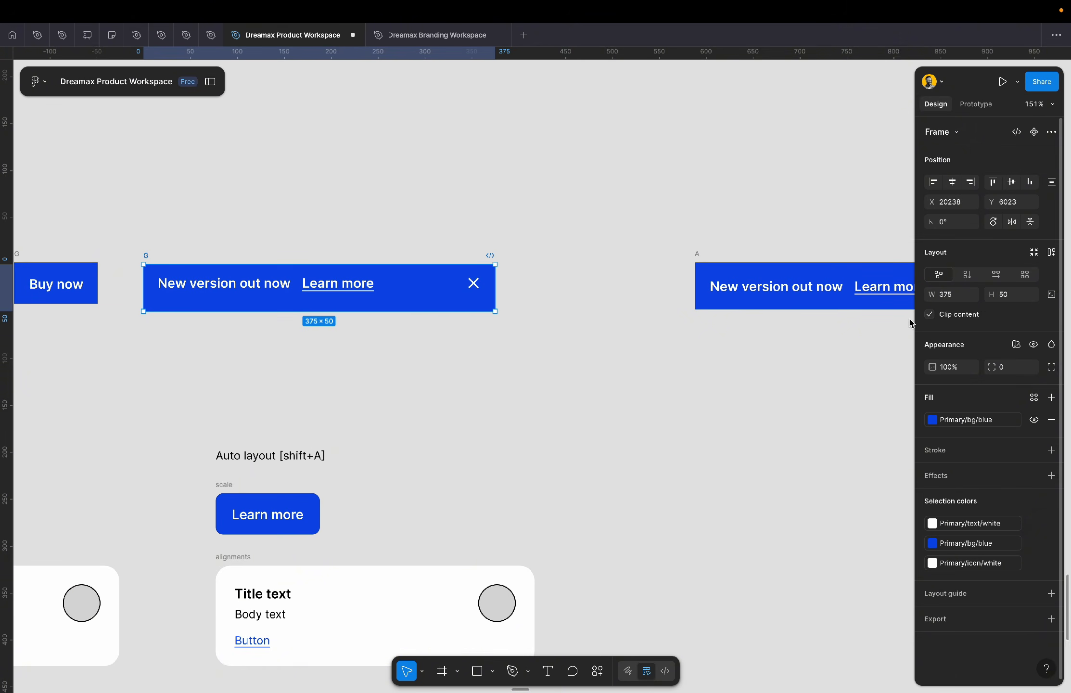
# - Align the close icon frame to banner G's vertical centre
pyautogui.hotkey('shift', '2')
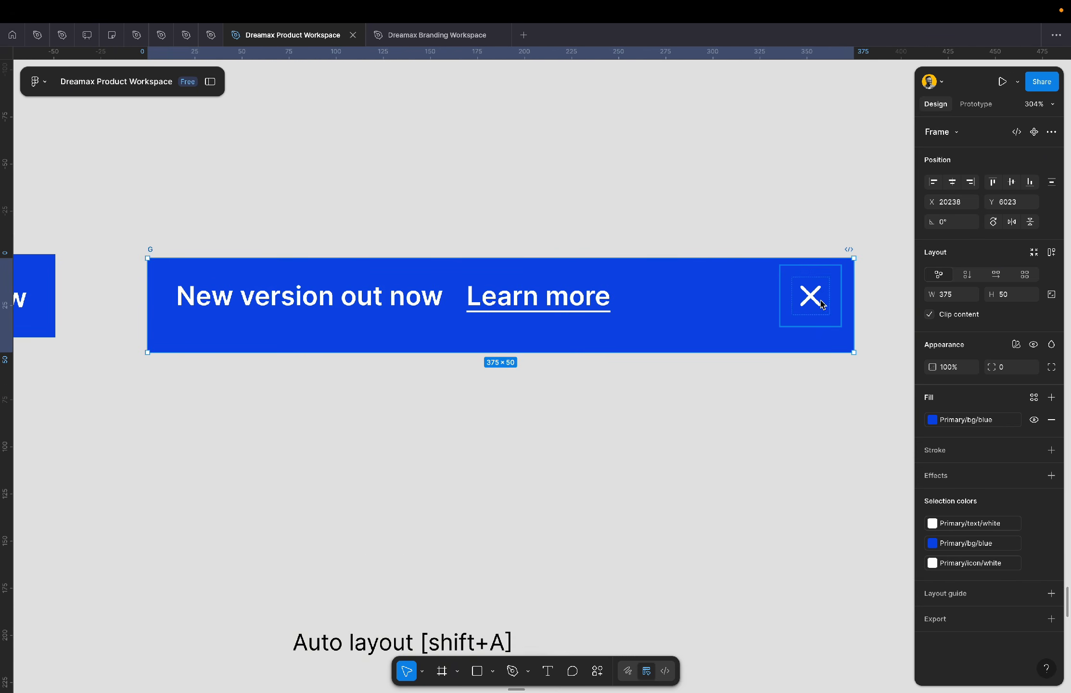
pyautogui.click(823, 305)
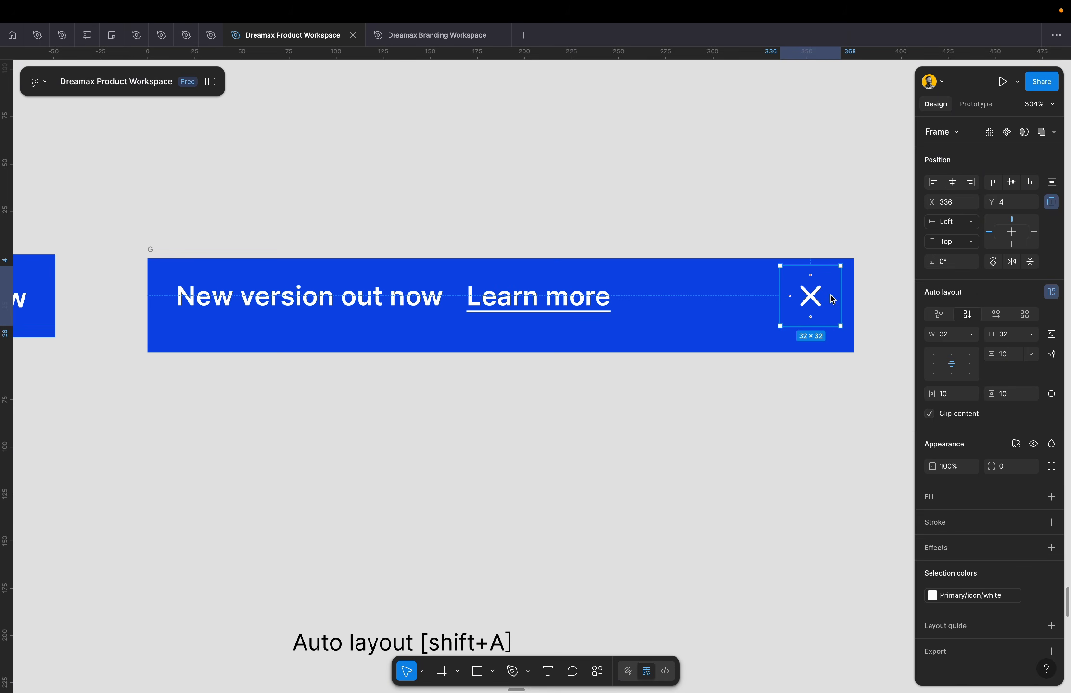
pyautogui.click(1012, 183)
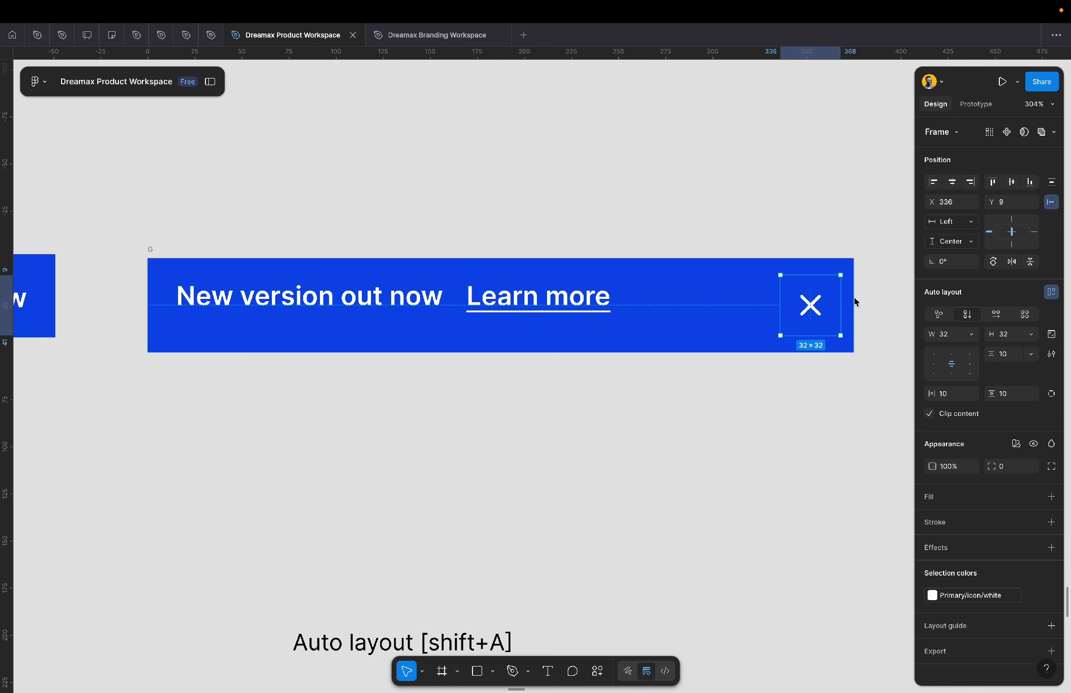
# - Check the close icon frame's distance to banner G's right edge and nudge the frame to X 339
pyautogui.press('alt')
pyautogui.press('alt')
pyautogui.press('Left')
pyautogui.press('alt')
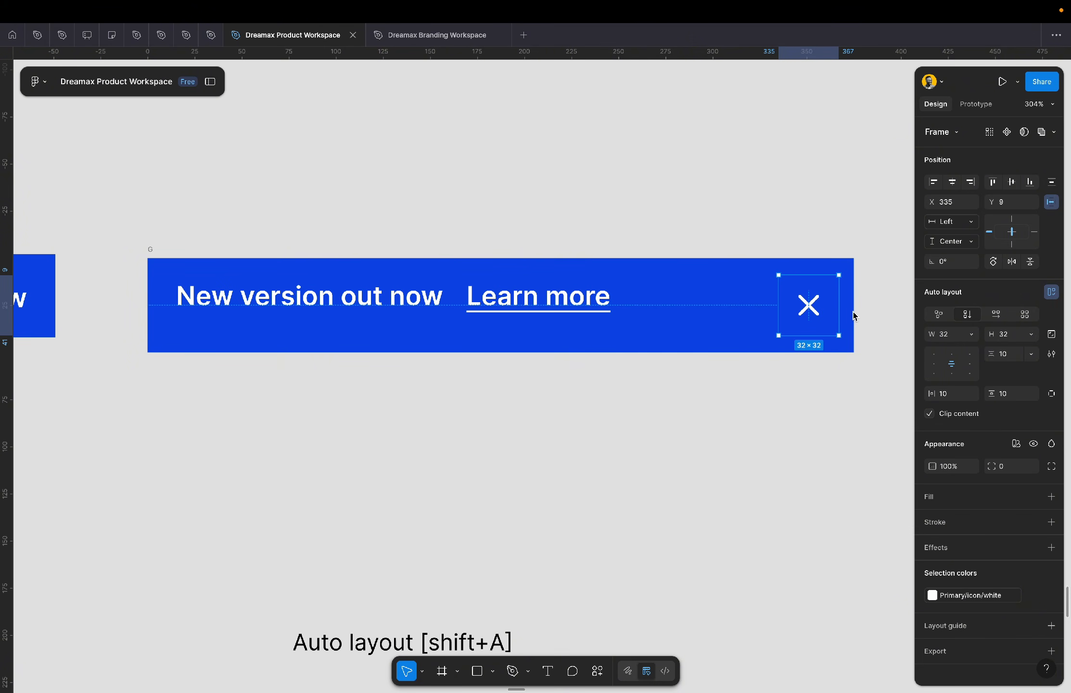
pyautogui.press('Right')
pyautogui.press('Right')
pyautogui.press('Right')
pyautogui.press('Right')
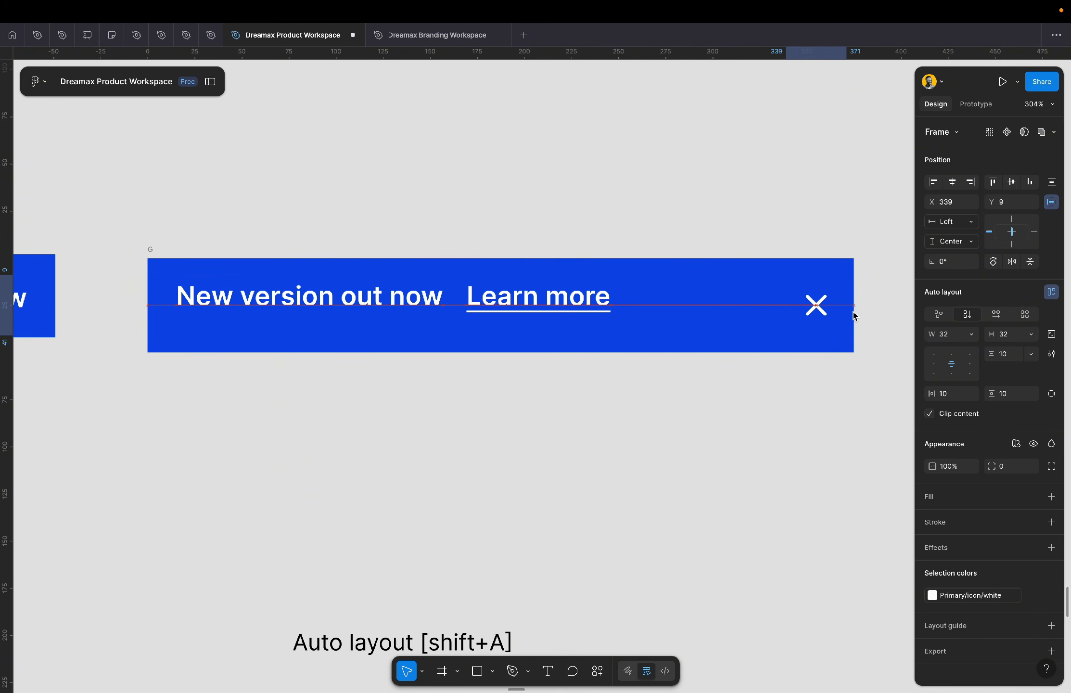
pyautogui.press('alt')
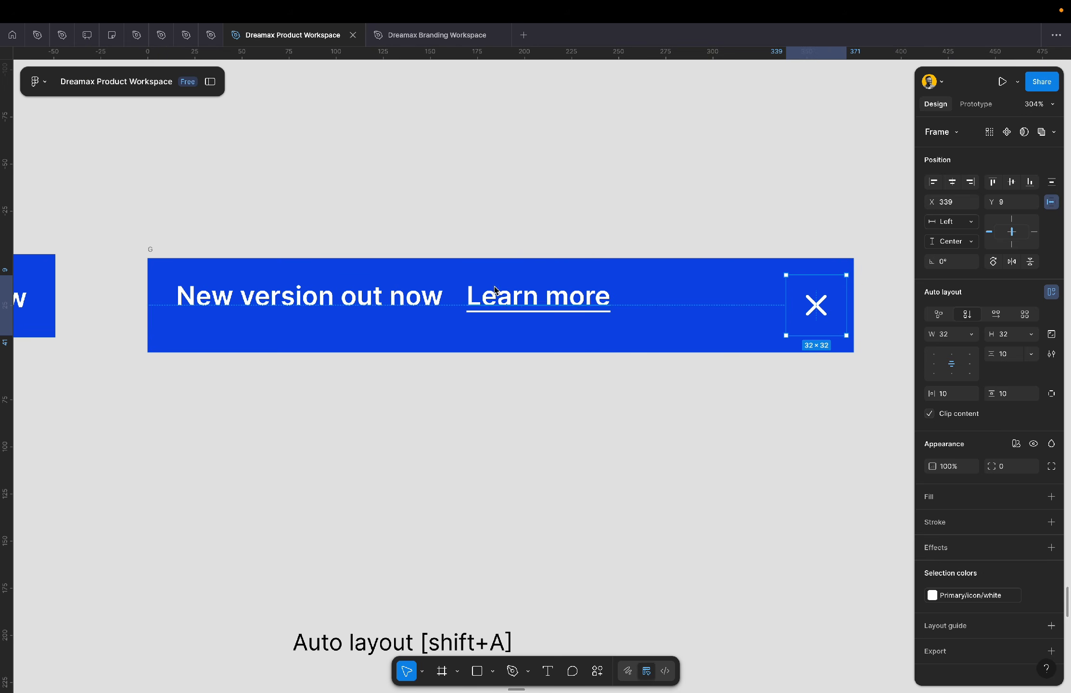
# - Group the "New version out now" and "Learn more" texts in banner G and centre the group vertically
pyautogui.click(398, 306)
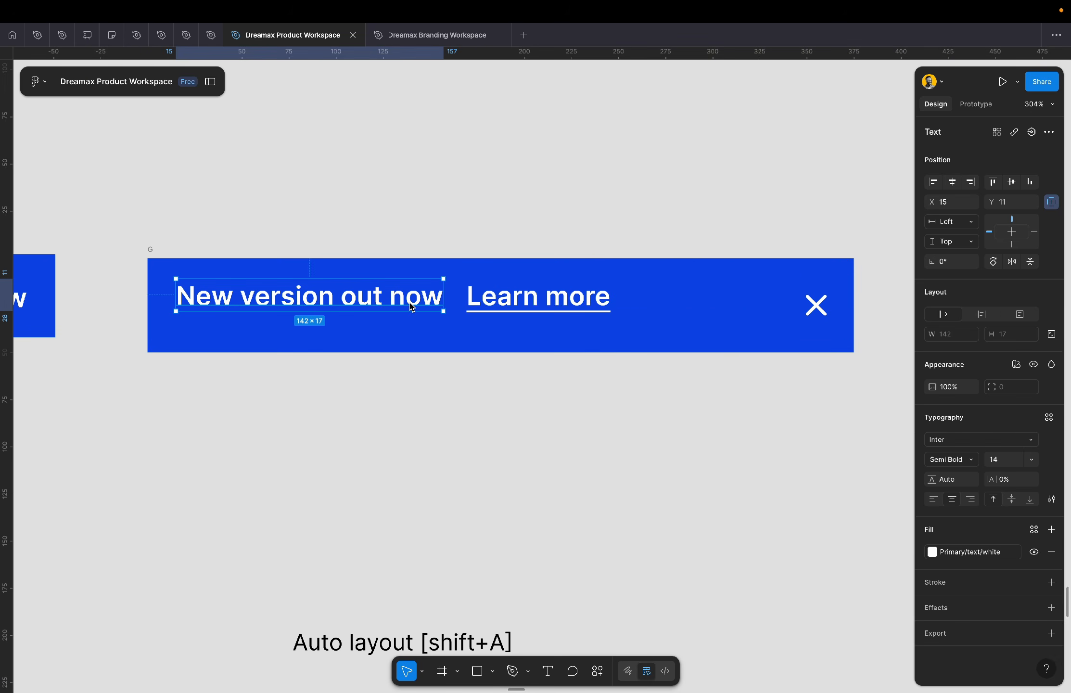
pyautogui.keyDown('shift'); pyautogui.click(503, 302); pyautogui.keyUp('shift')
pyautogui.hotkey('ctrl', 'g')
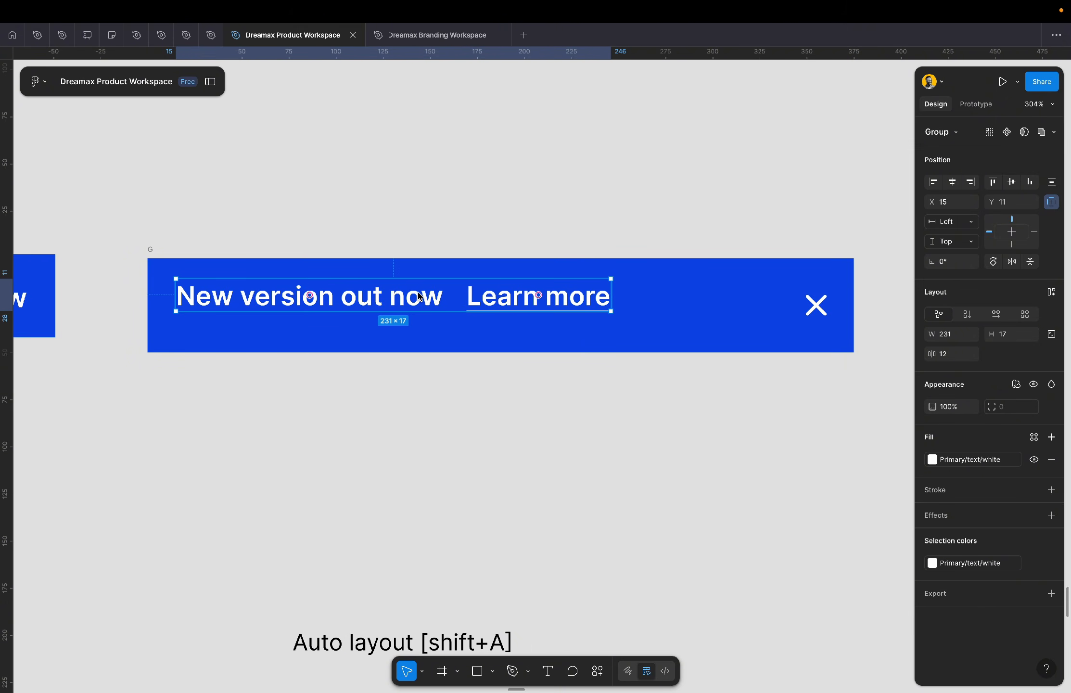
pyautogui.click(1012, 183)
pyautogui.click(591, 223)
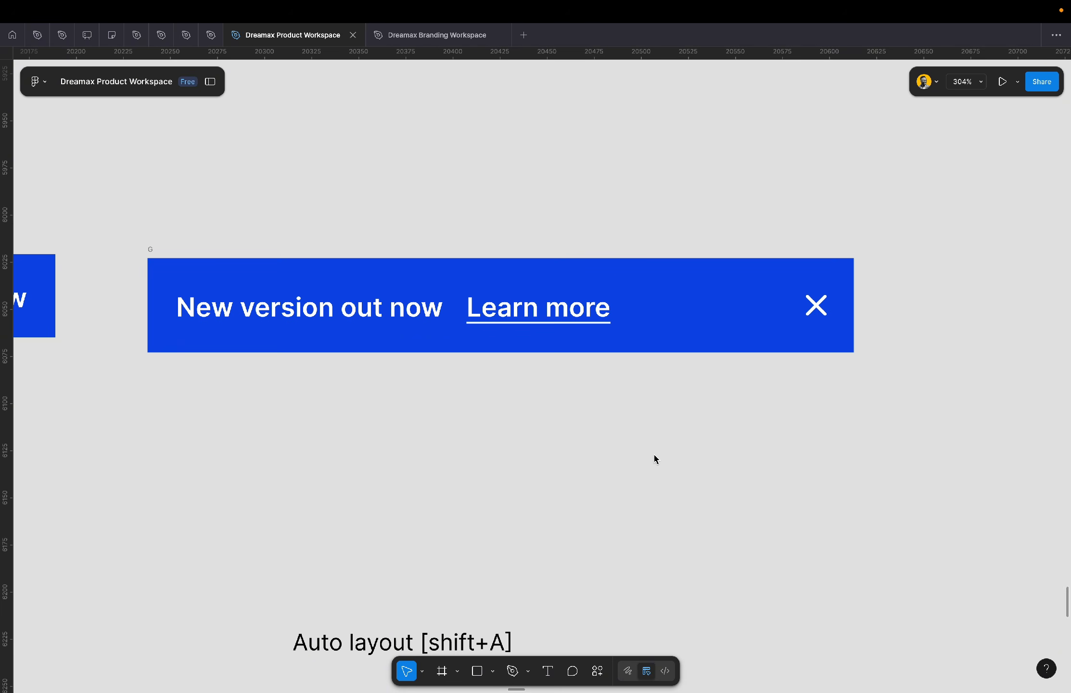
# - Measure the text group's distance from banner G's left edge
pyautogui.click(221, 312)
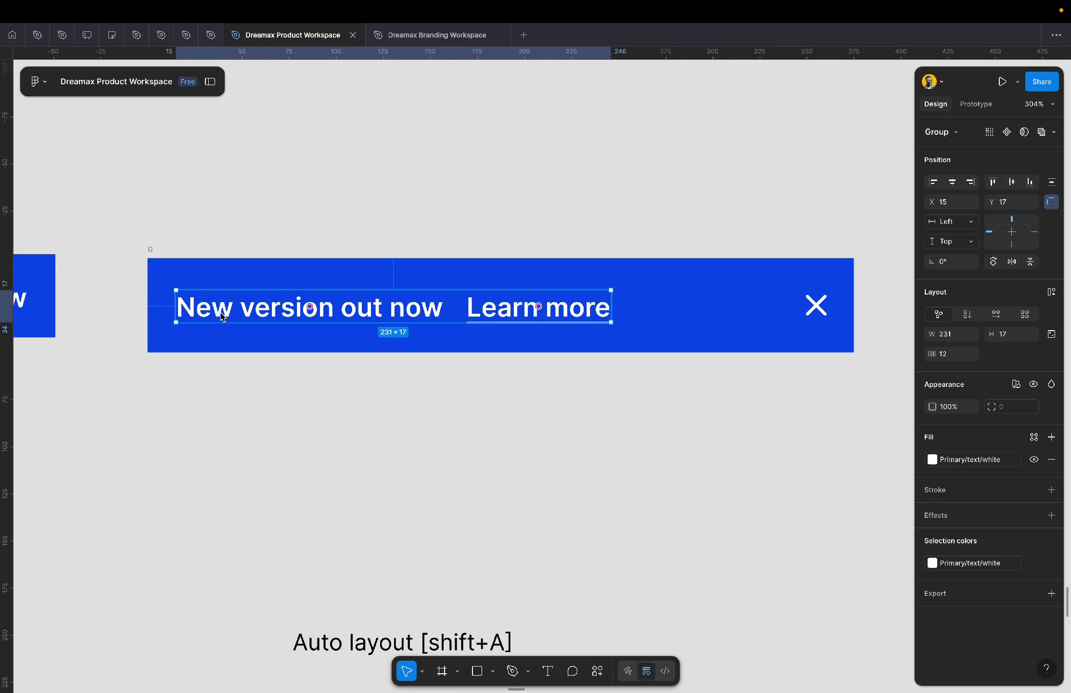
pyautogui.press('alt')
pyautogui.press('alt')
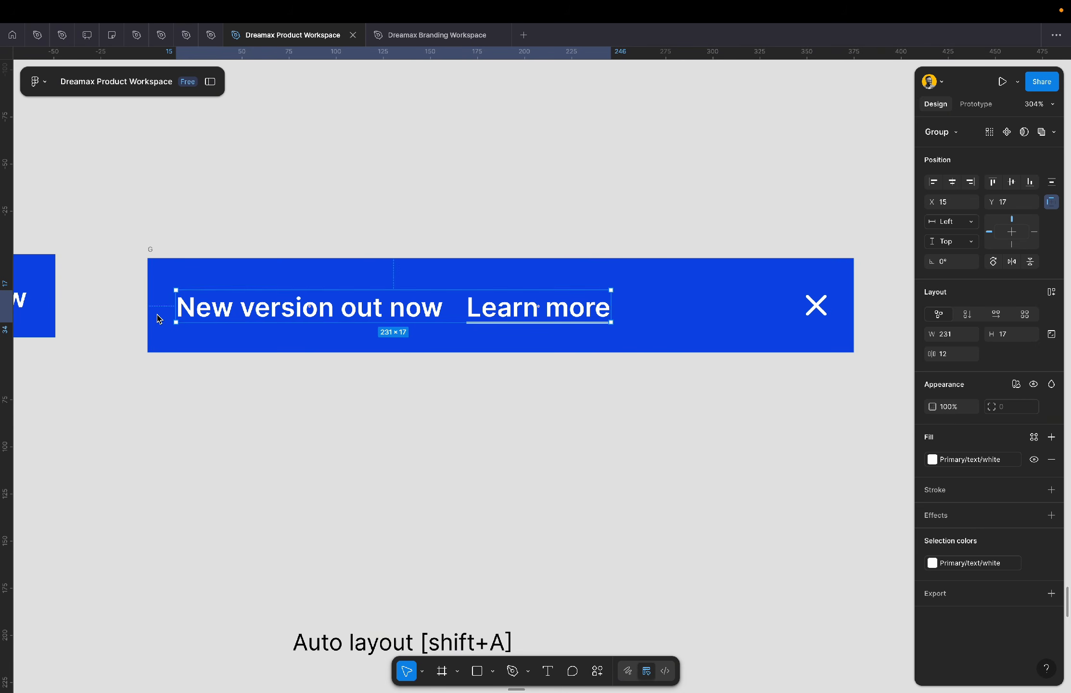
# - Nudge the text group in banner G to X 16 and set its Y position to 16.5
pyautogui.press('Right')
pyautogui.press('alt')
pyautogui.press('alt')
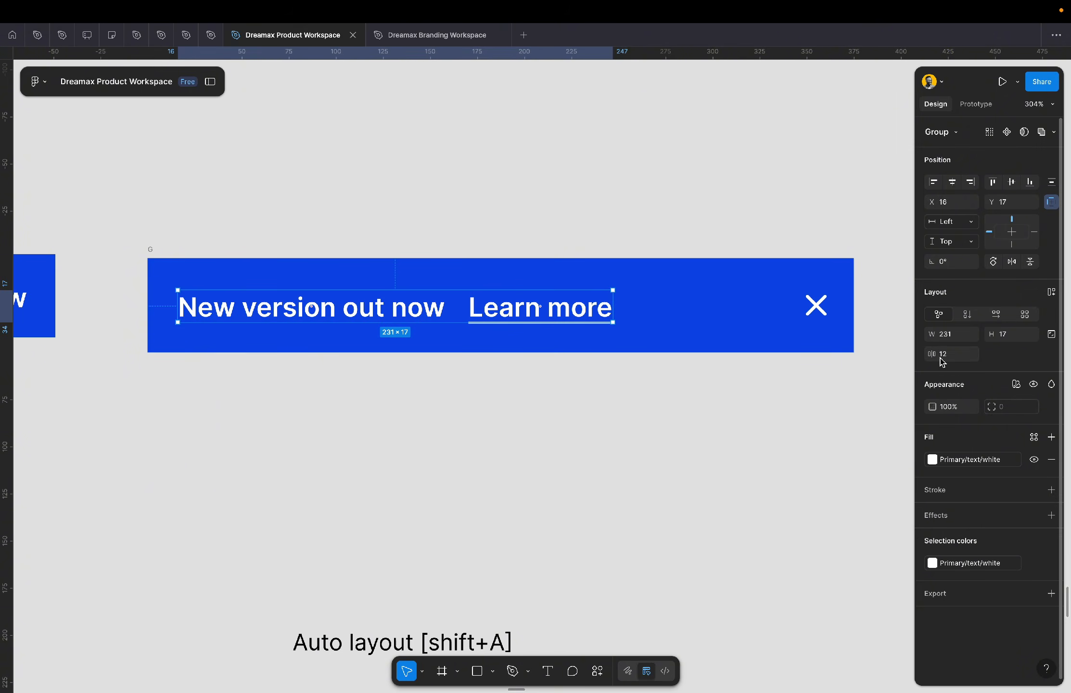
pyautogui.click(1008, 201)
pyautogui.press('Down')
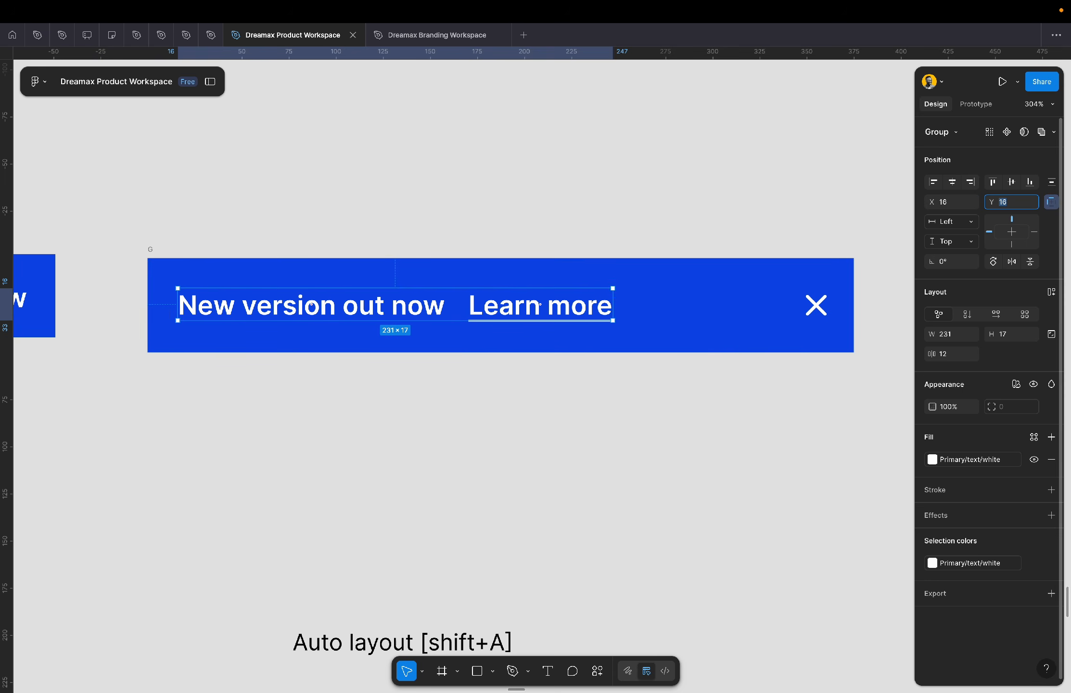
pyautogui.press('Return')
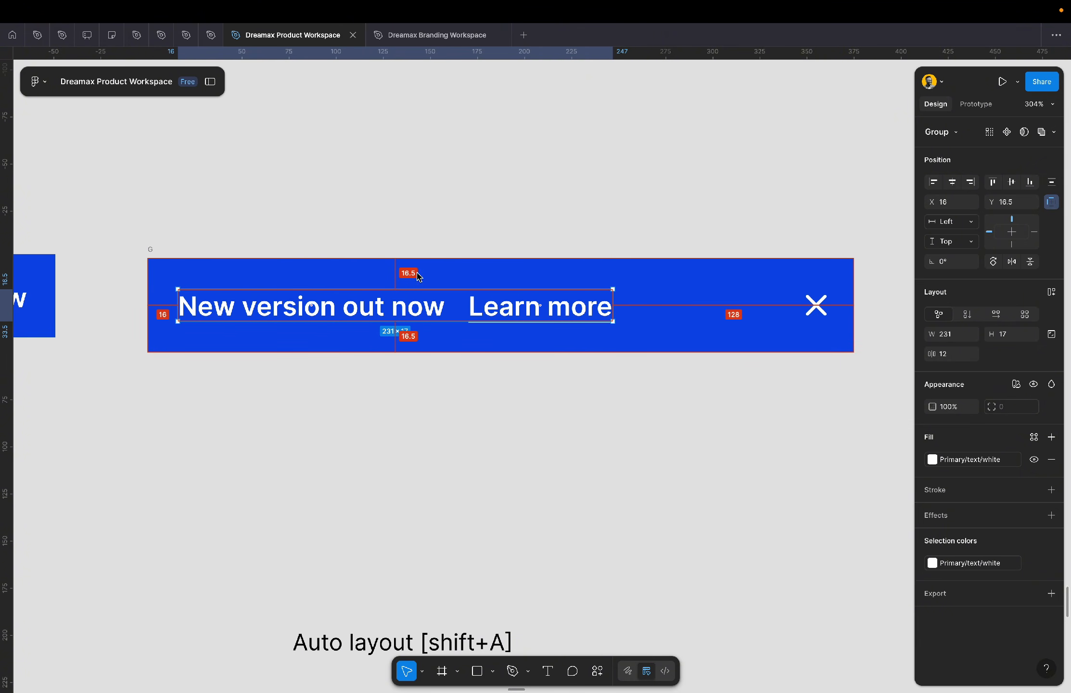
pyautogui.click(504, 218)
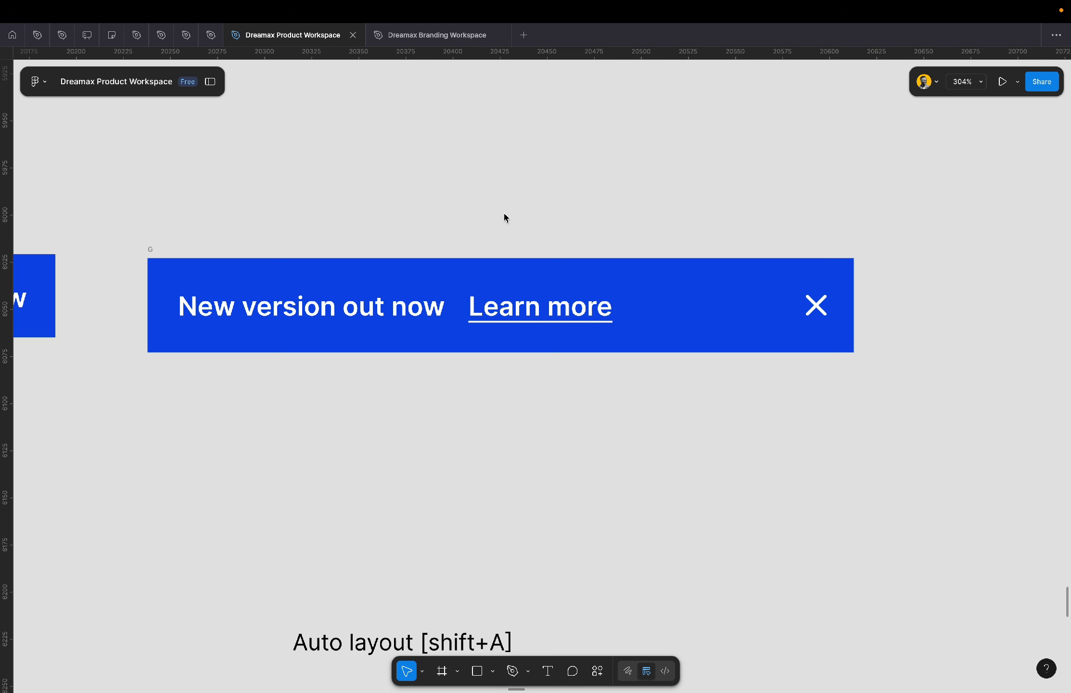
# - Move banner A directly to the right of banner G, level with it, at about X 20637, Y 6023
pyautogui.scroll(-5, 500, 221)
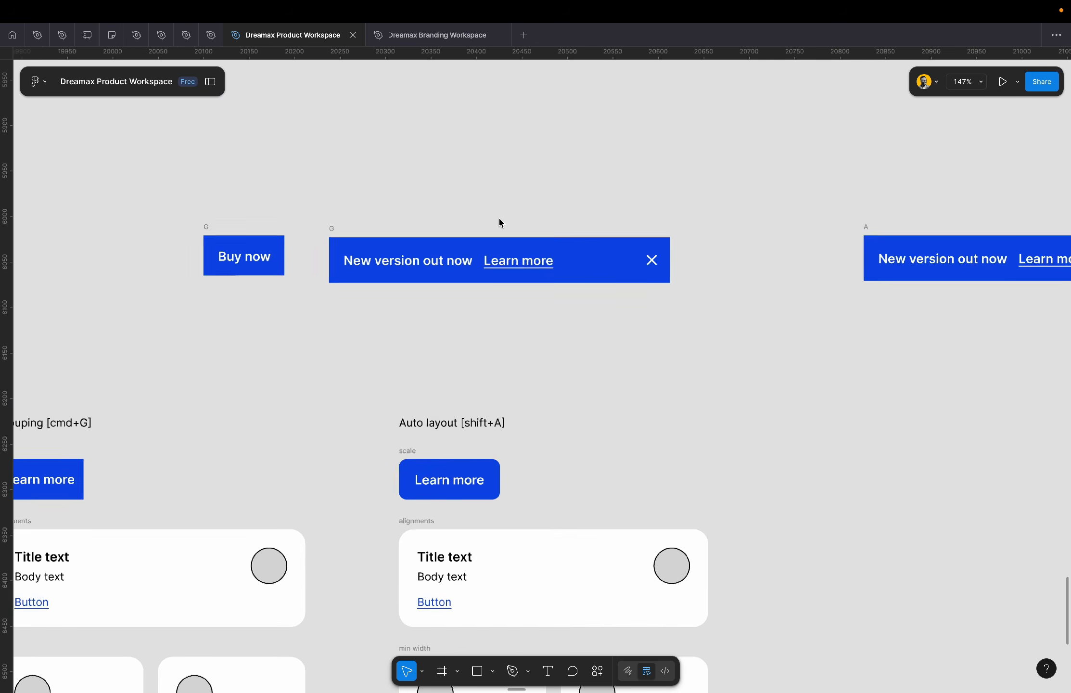
pyautogui.hscroll(3, 500, 222)
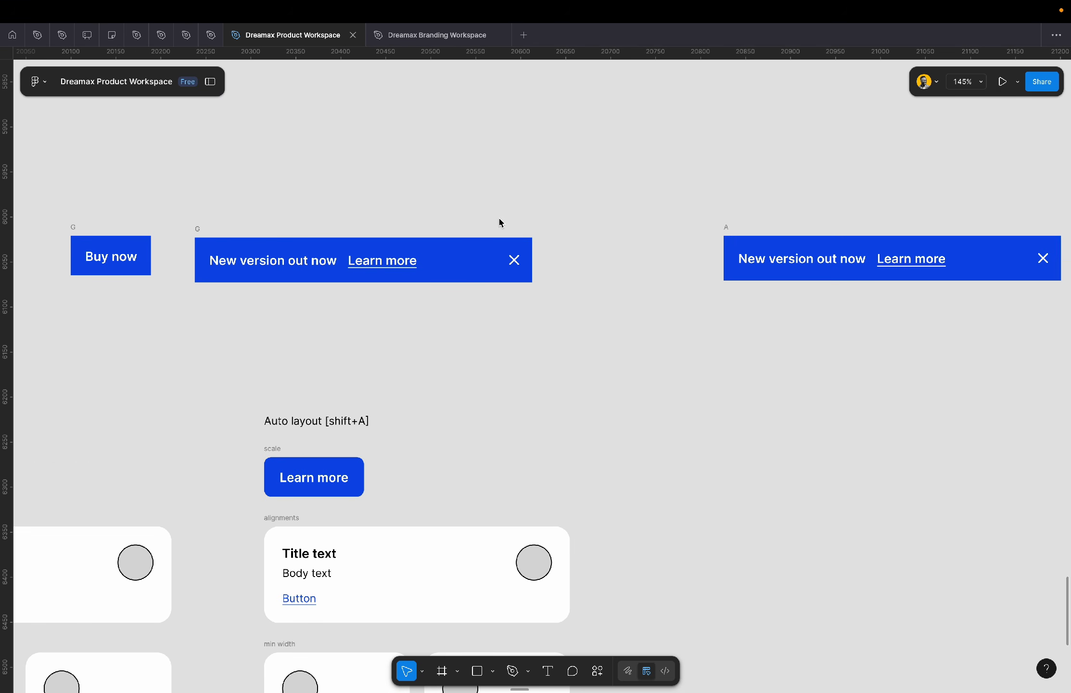
pyautogui.click(727, 226)
pyautogui.moveTo(728, 227); pyautogui.dragTo(558, 231)
pyautogui.click(482, 335)
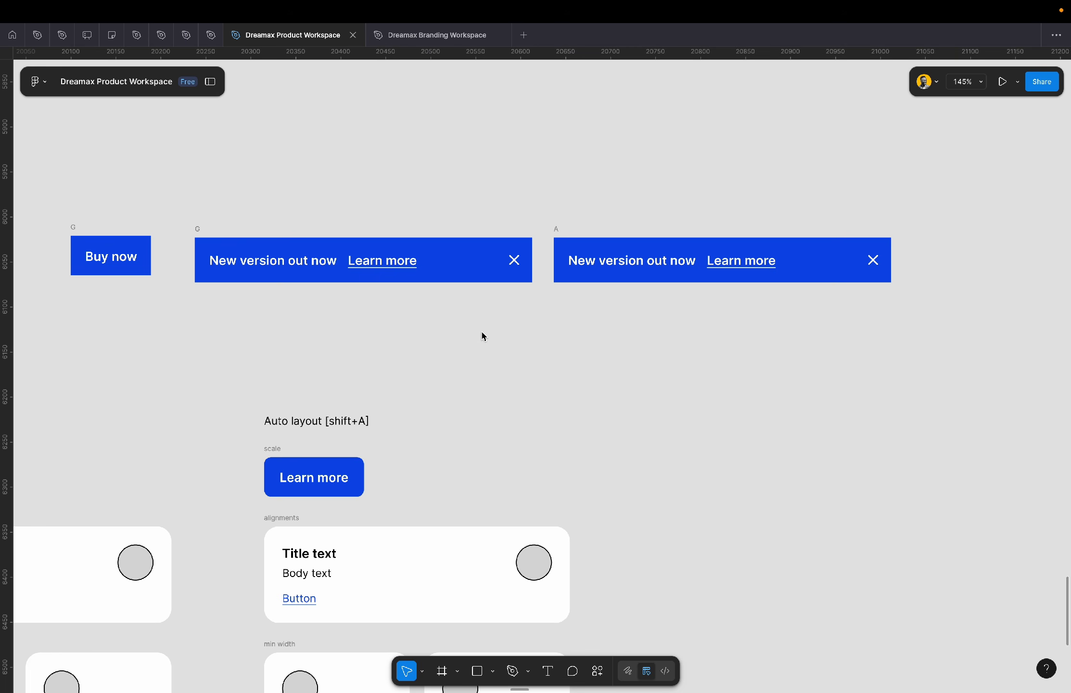
# - Extend banner A's headline text to read "New version out now in your favorite app stores"
pyautogui.doubleClick(674, 262)
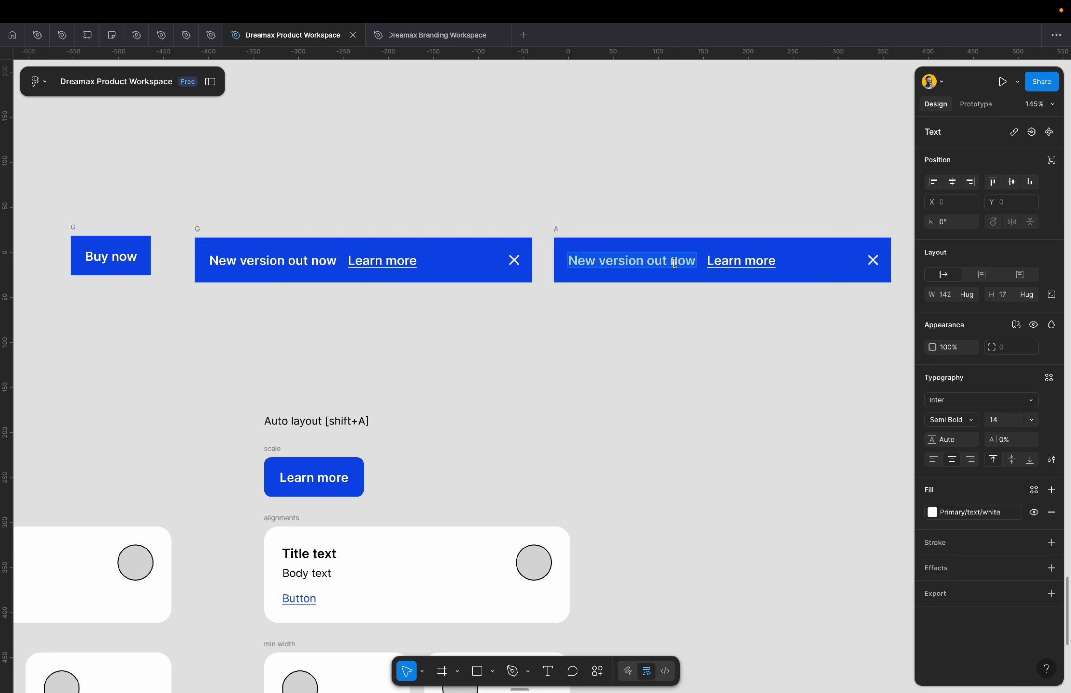
pyautogui.hscroll(5, 674, 262)
pyautogui.press('Right')
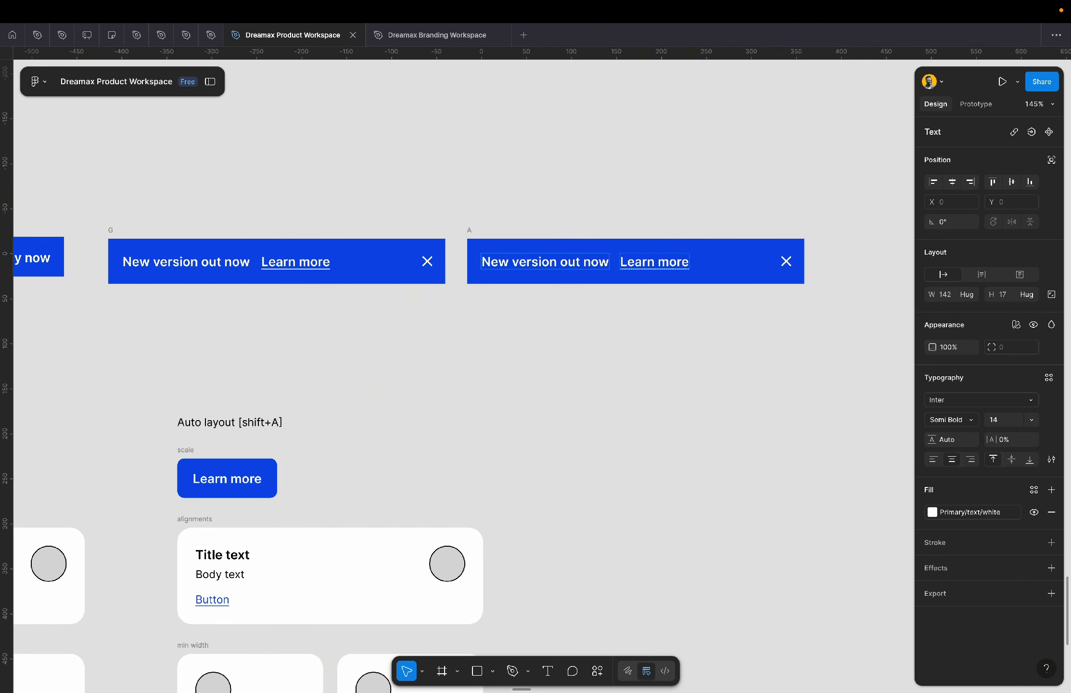
pyautogui.write('in')
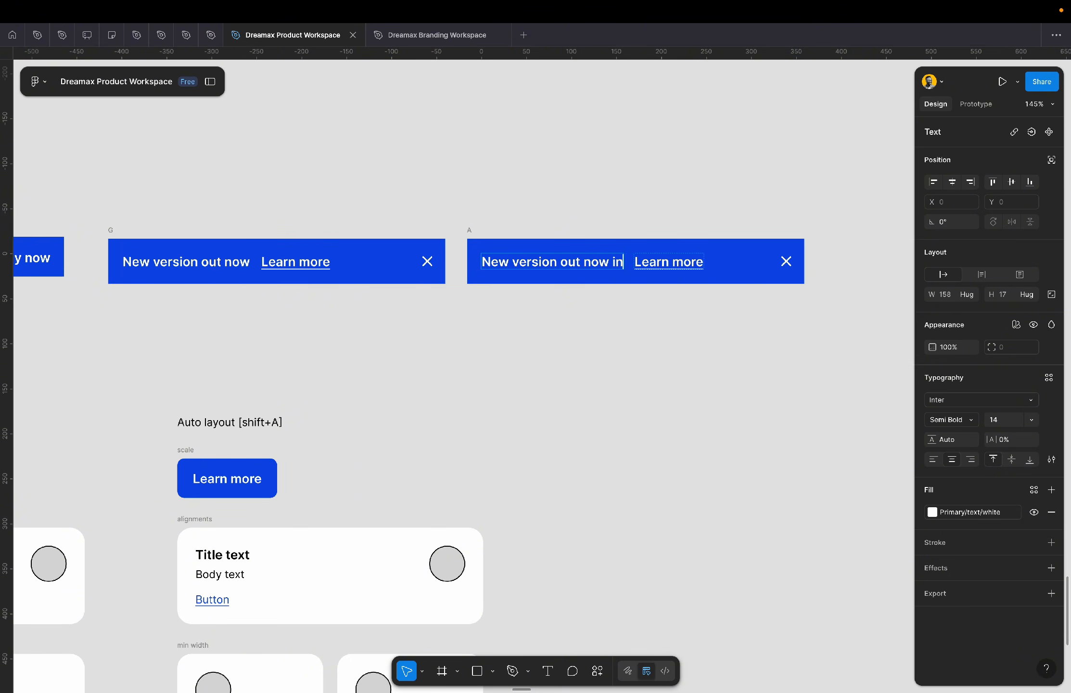
pyautogui.write(' your')
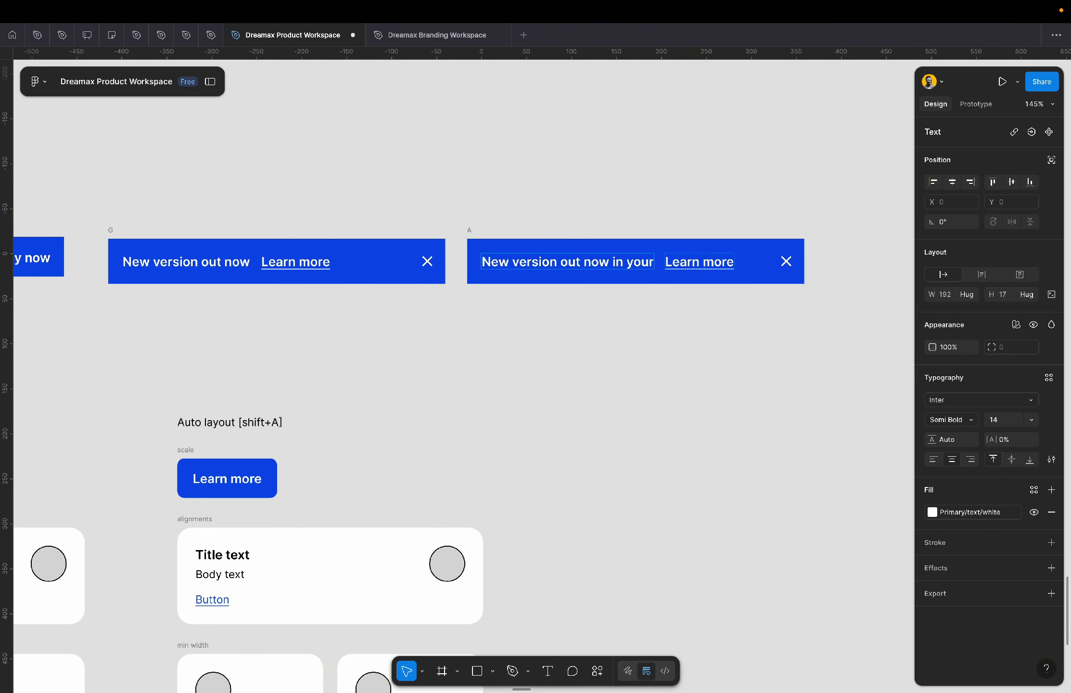
pyautogui.write(' favorite')
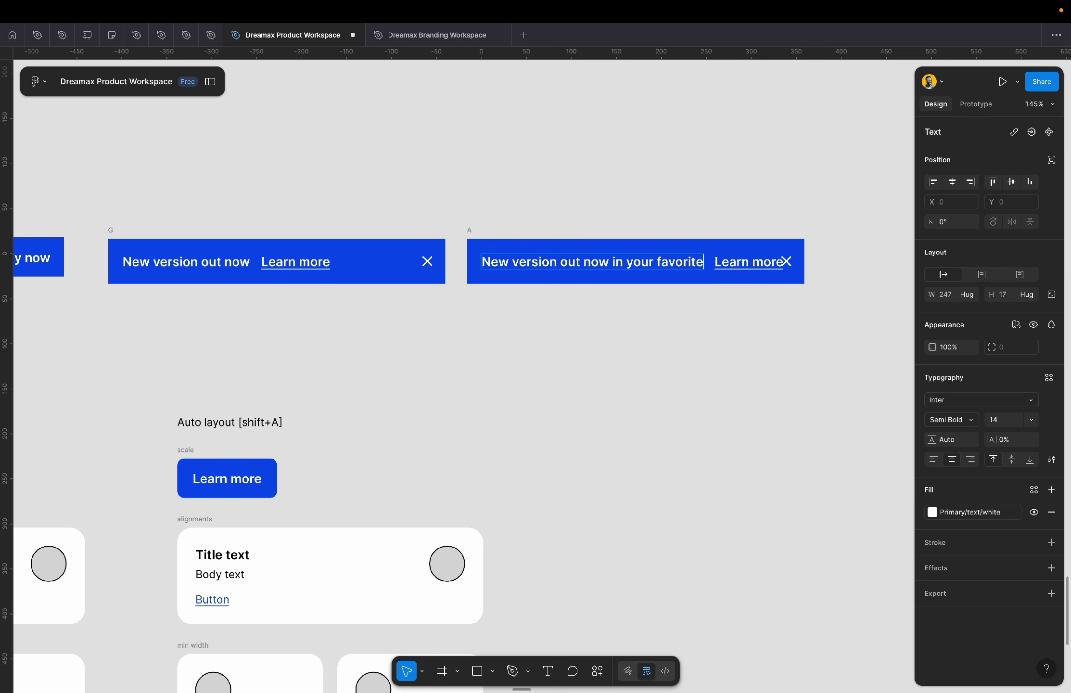
pyautogui.write(' stores')
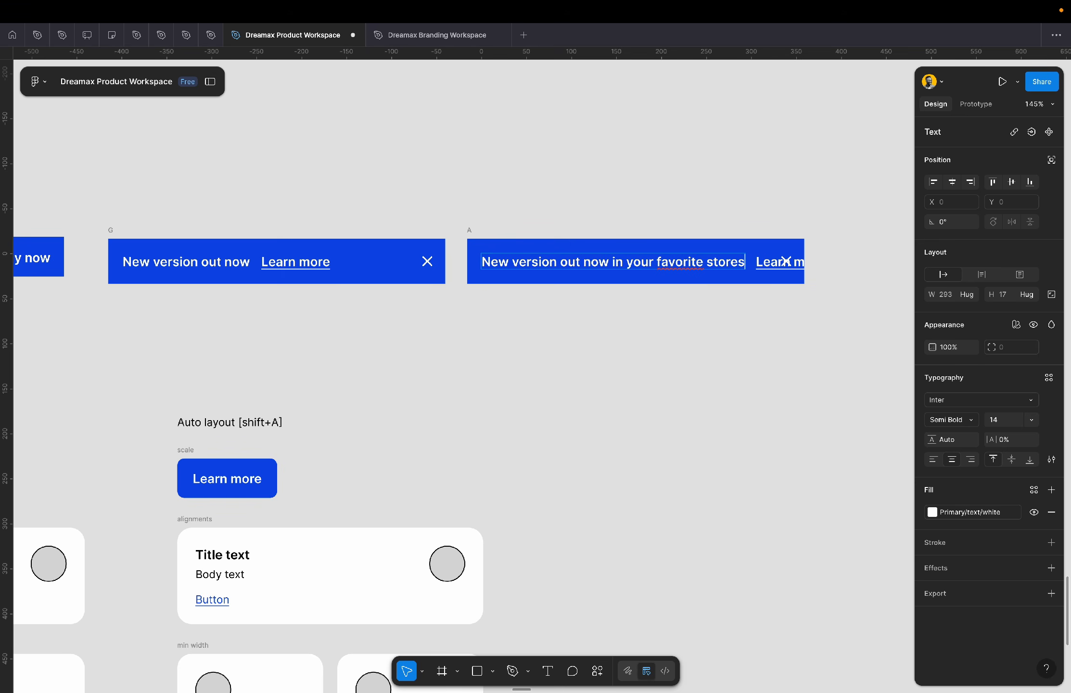
pyautogui.press('Left')
pyautogui.write('app')
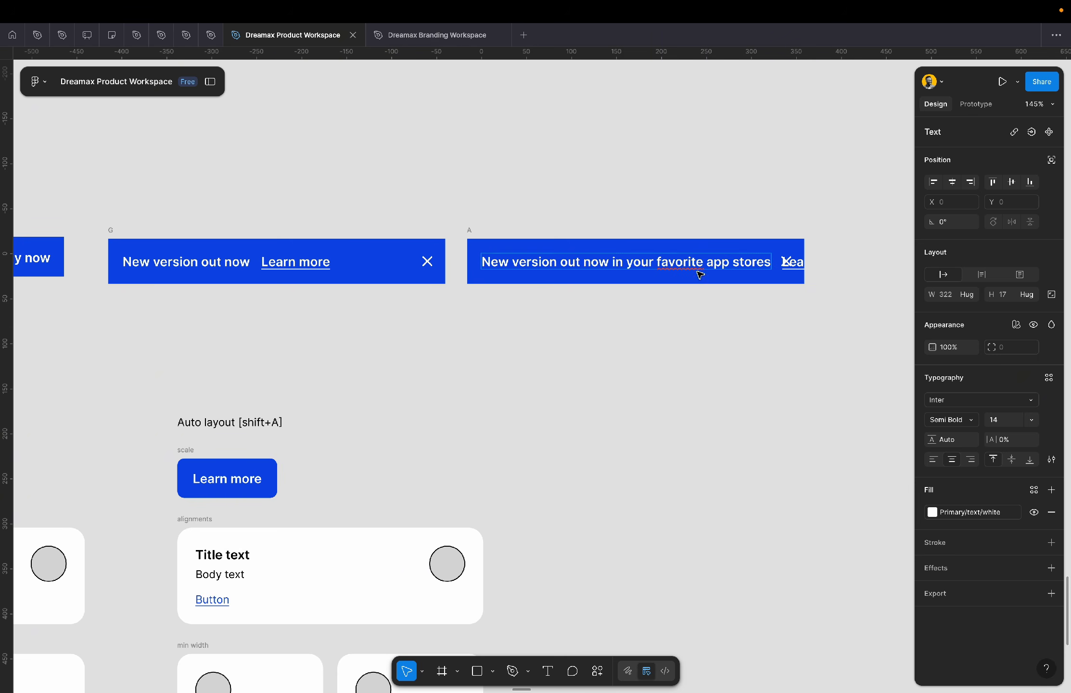
pyautogui.press('Escape')
pyautogui.press('Escape')
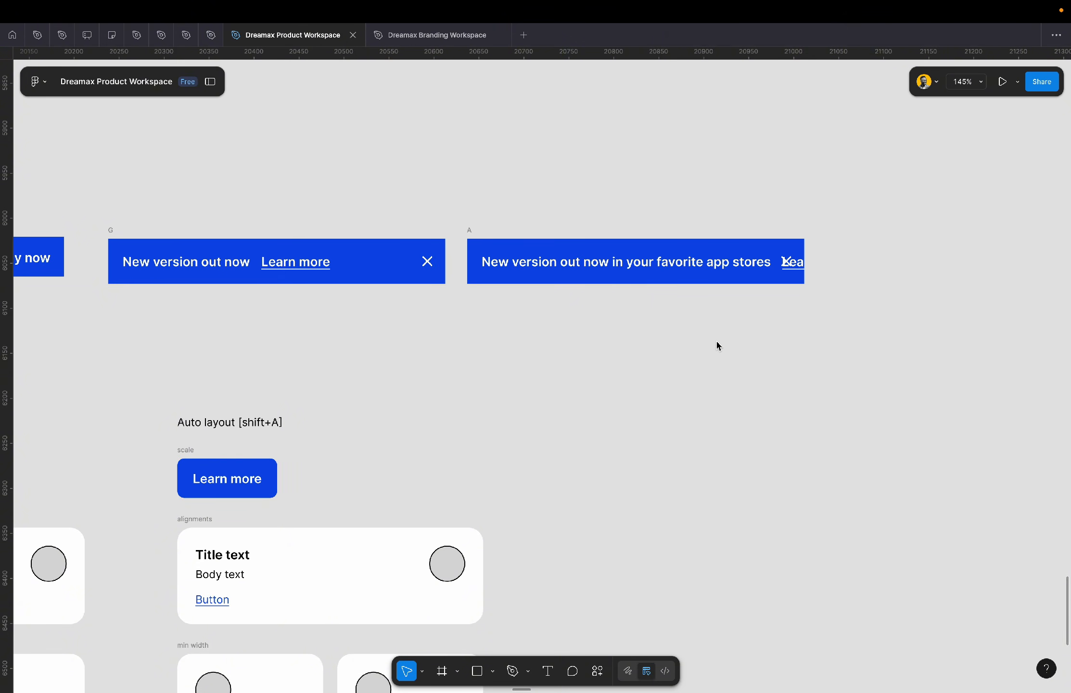
pyautogui.doubleClick(644, 262)
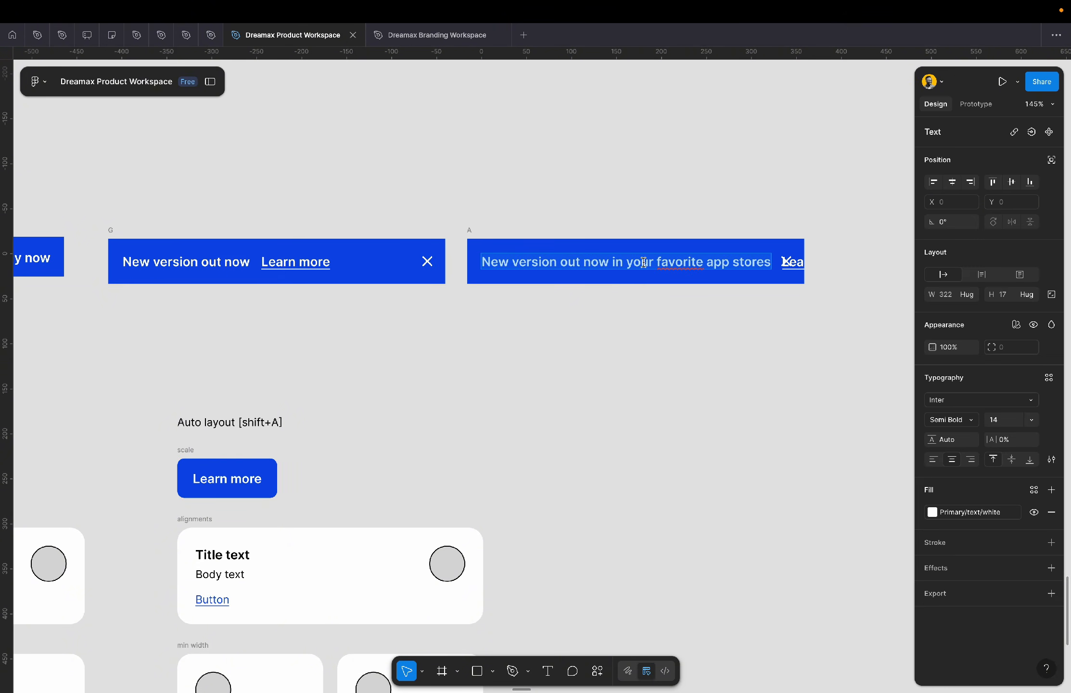
pyautogui.click(581, 341)
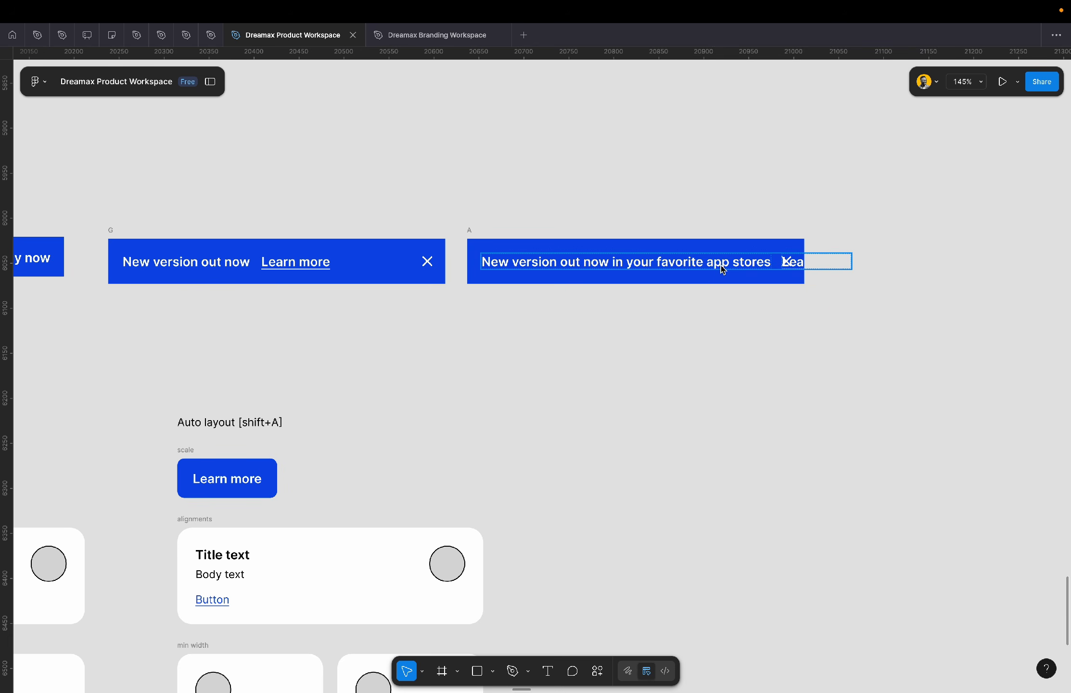
# - Set the frame holding banner A's two texts to Fill container width and stack its contents vertically
pyautogui.scroll(5, 722, 269)
pyautogui.hscroll(3, 722, 268)
pyautogui.click(514, 284)
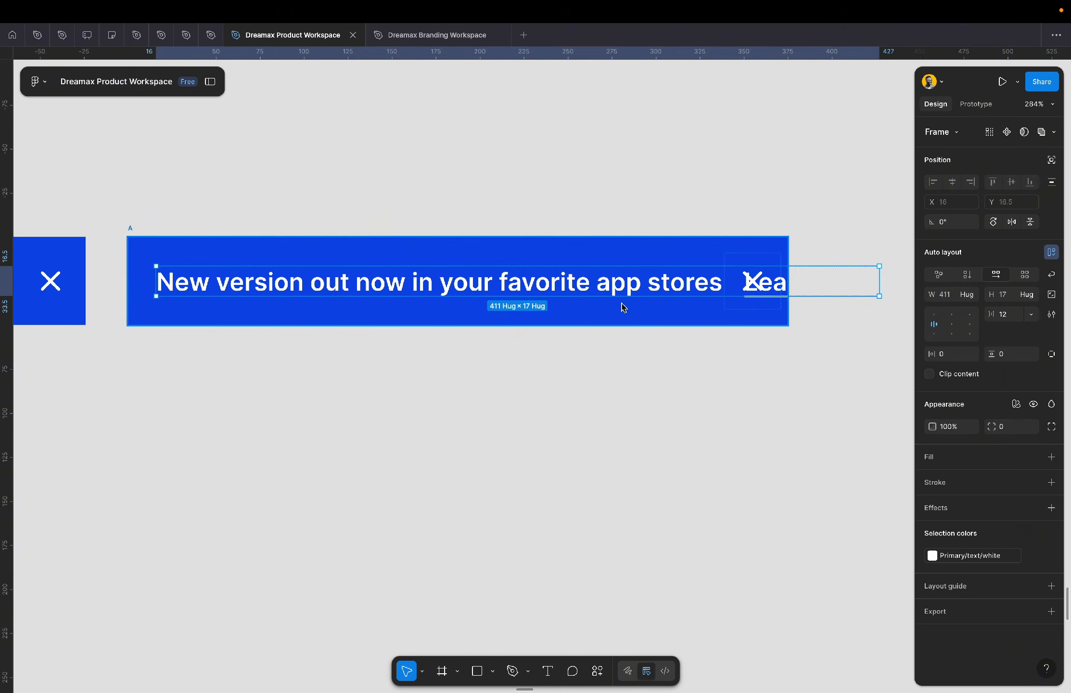
pyautogui.click(967, 294)
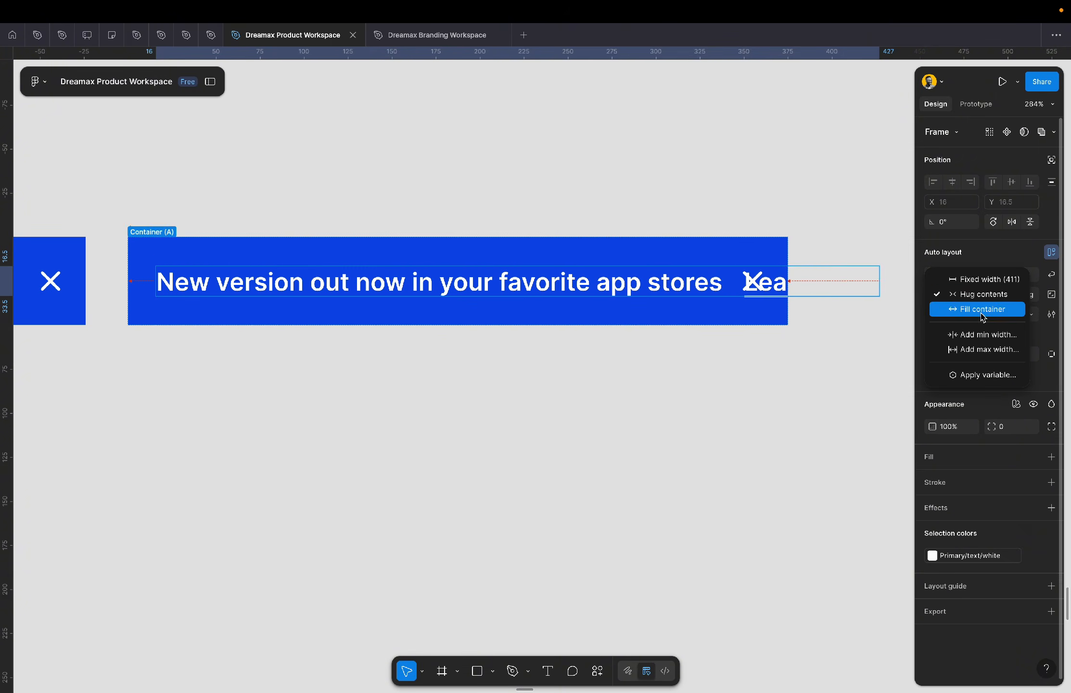
pyautogui.click(980, 308)
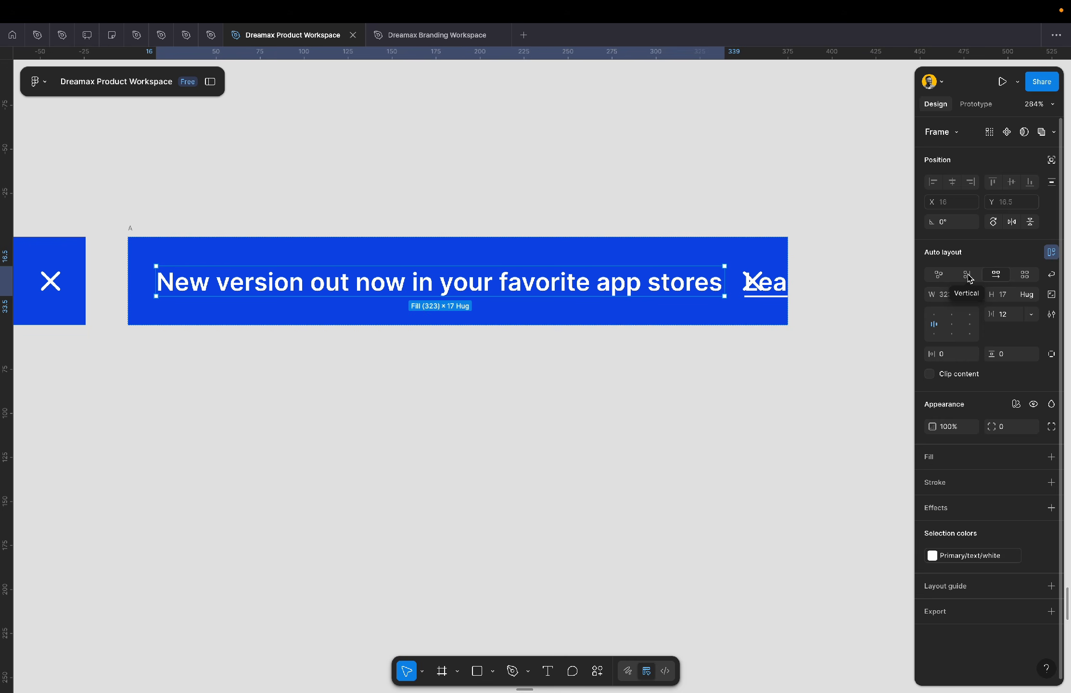
pyautogui.click(967, 275)
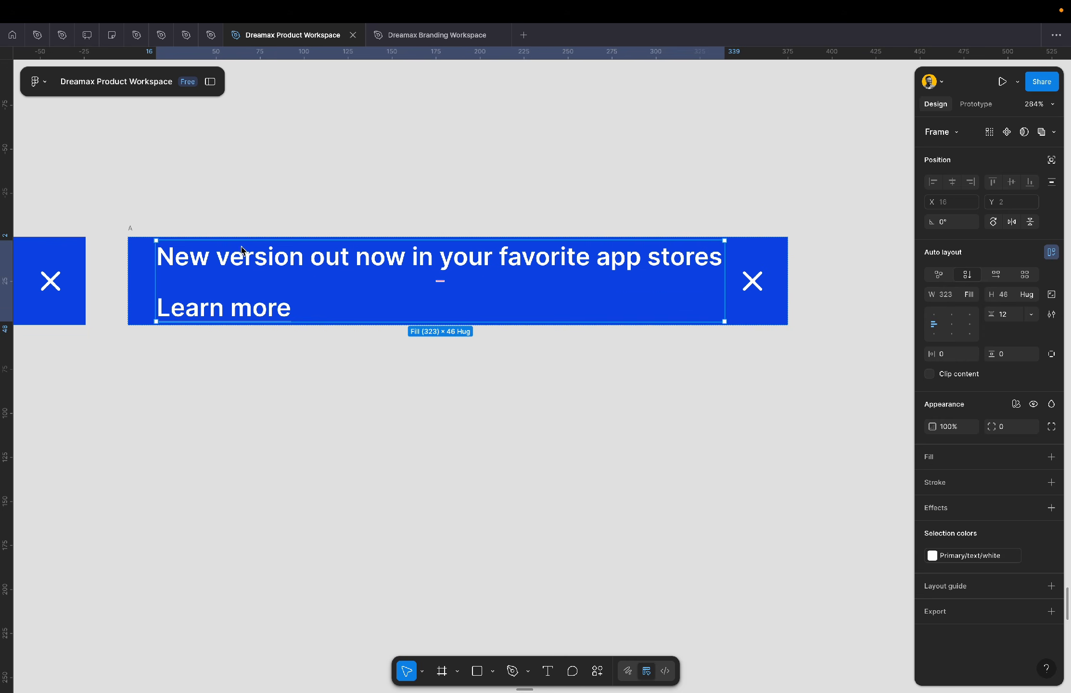
# - Set banner A's height to Hug contents and its vertical padding to 16
pyautogui.click(131, 231)
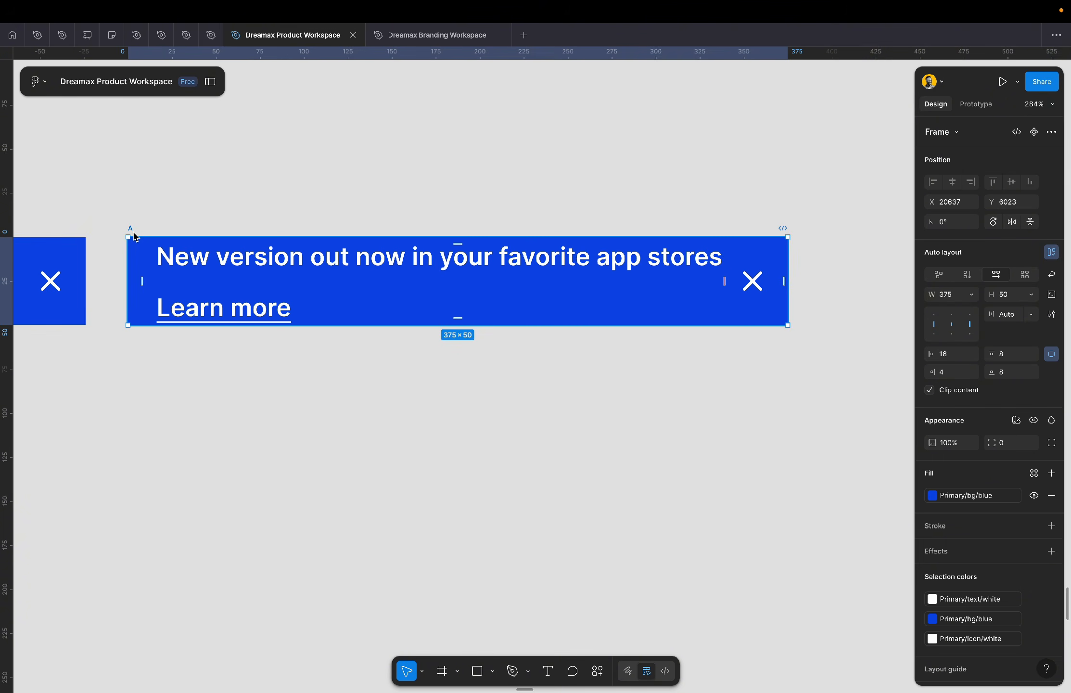
pyautogui.click(1031, 294)
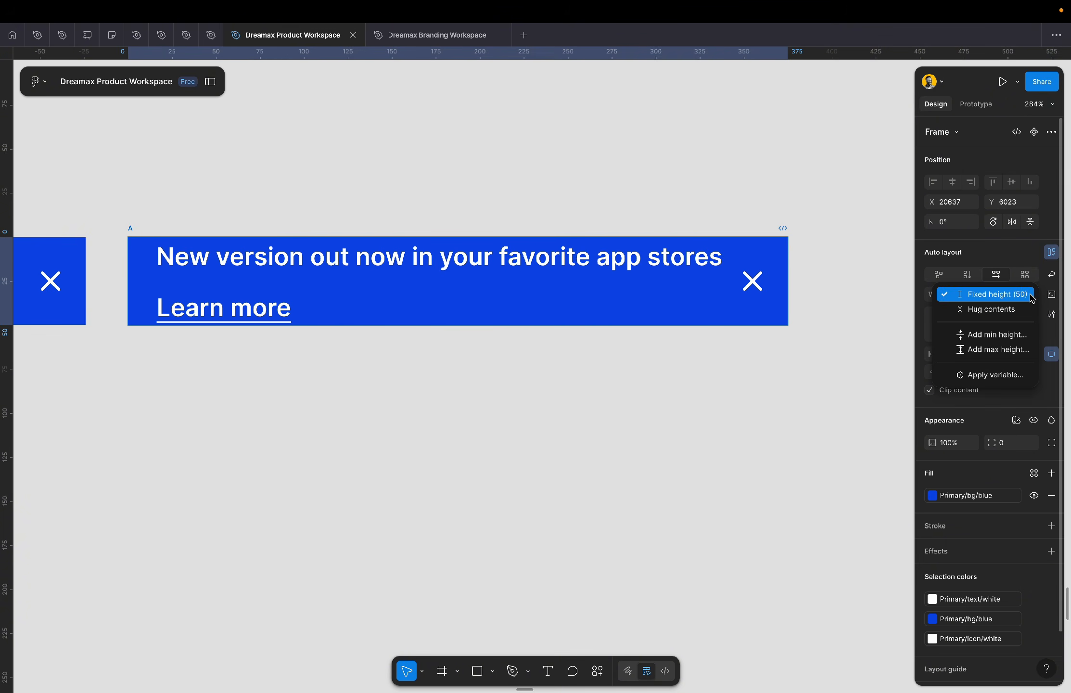
pyautogui.click(991, 310)
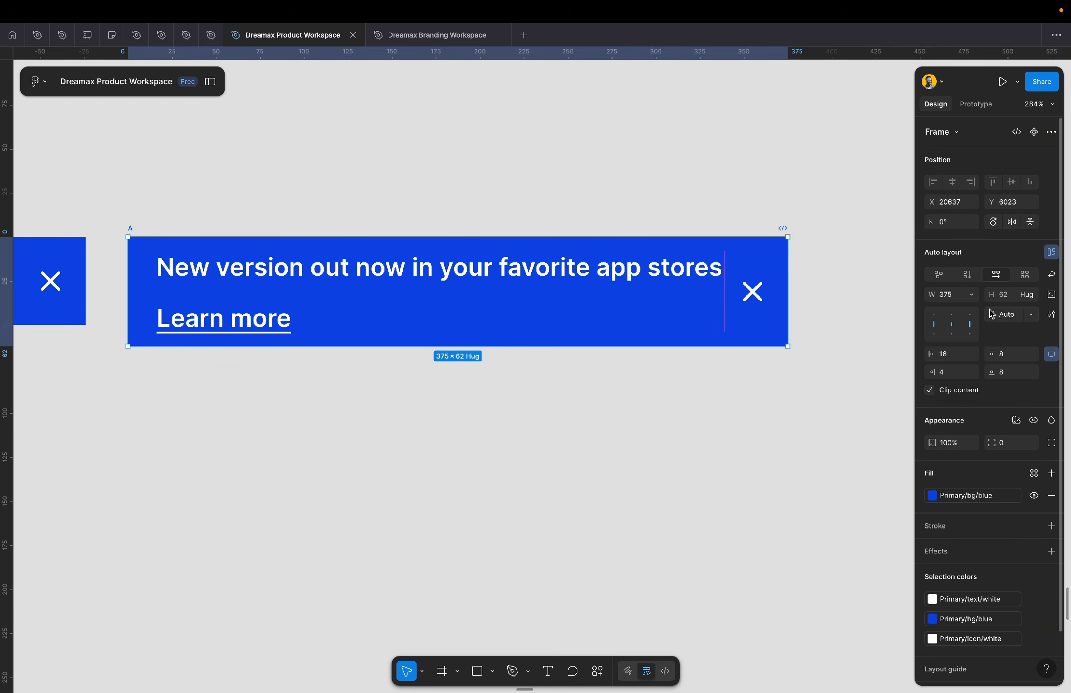
pyautogui.click(1051, 353)
pyautogui.click(1015, 358)
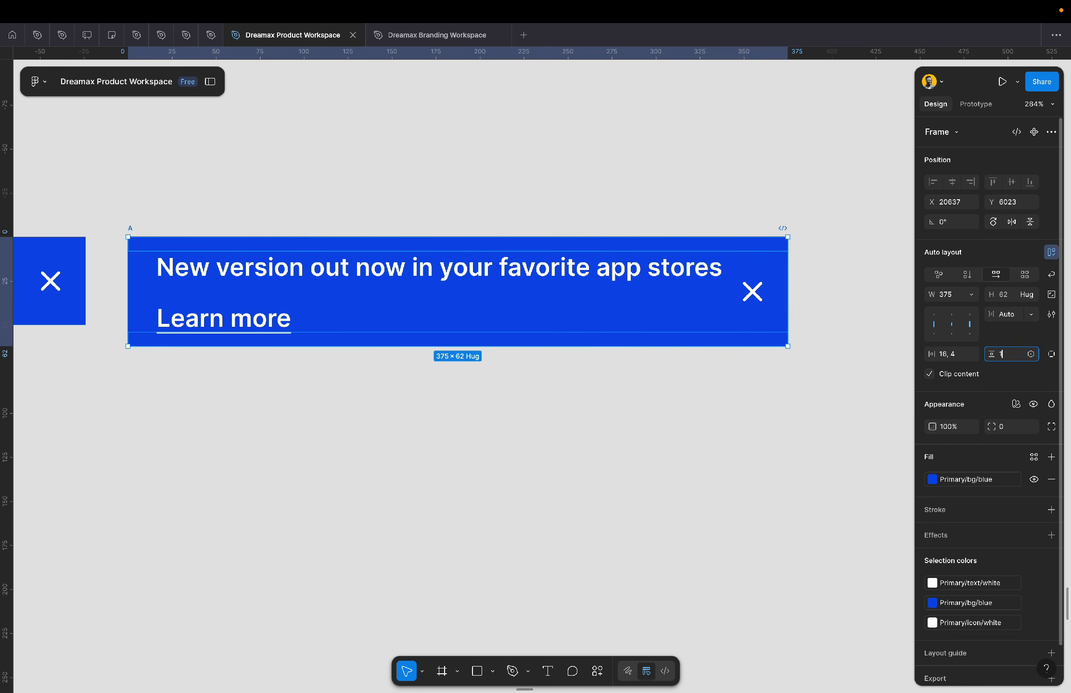
pyautogui.write('16')
pyautogui.press('Return')
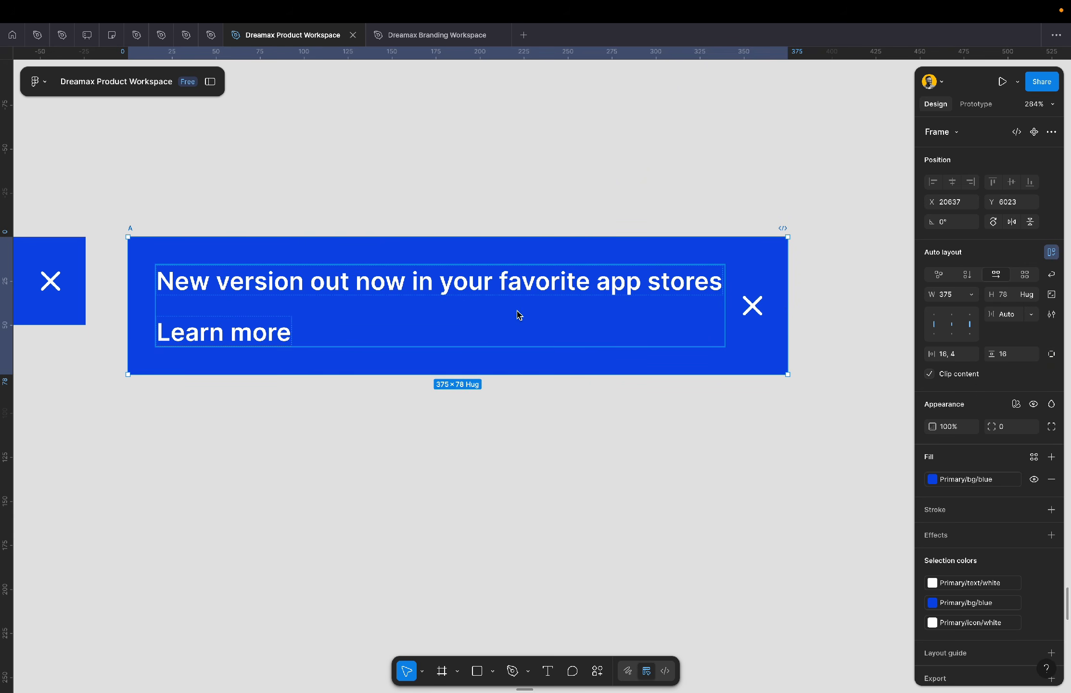
# - Reduce the gap between banner A's headline and "Learn more" to 4
pyautogui.click(519, 313)
pyautogui.click(1015, 315)
pyautogui.write('4')
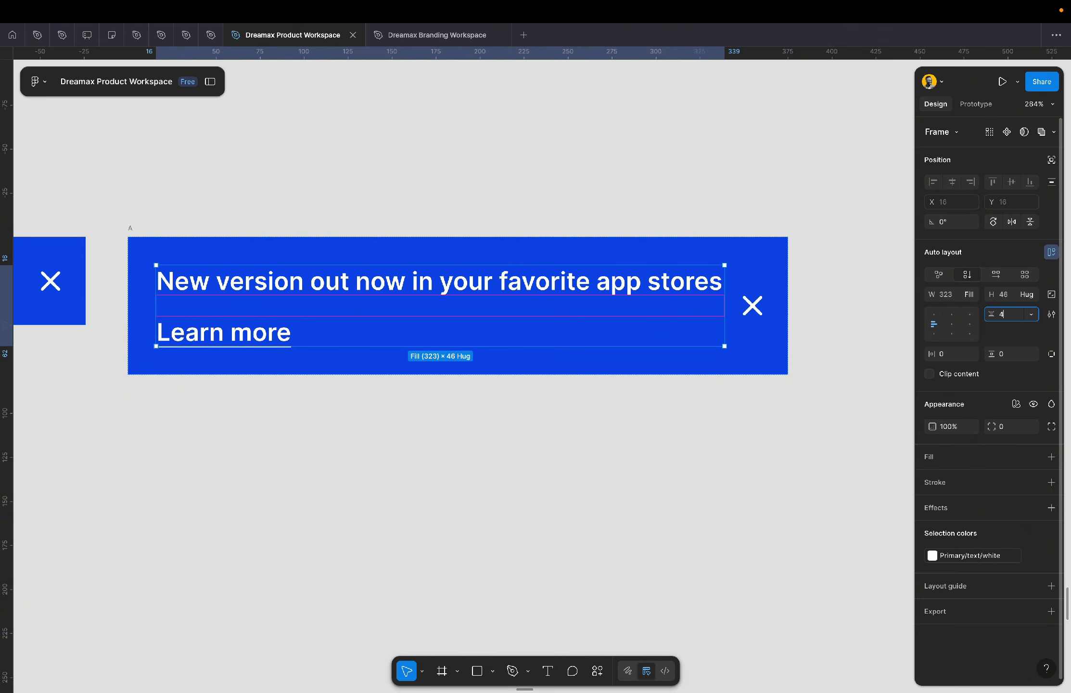
pyautogui.press('Return')
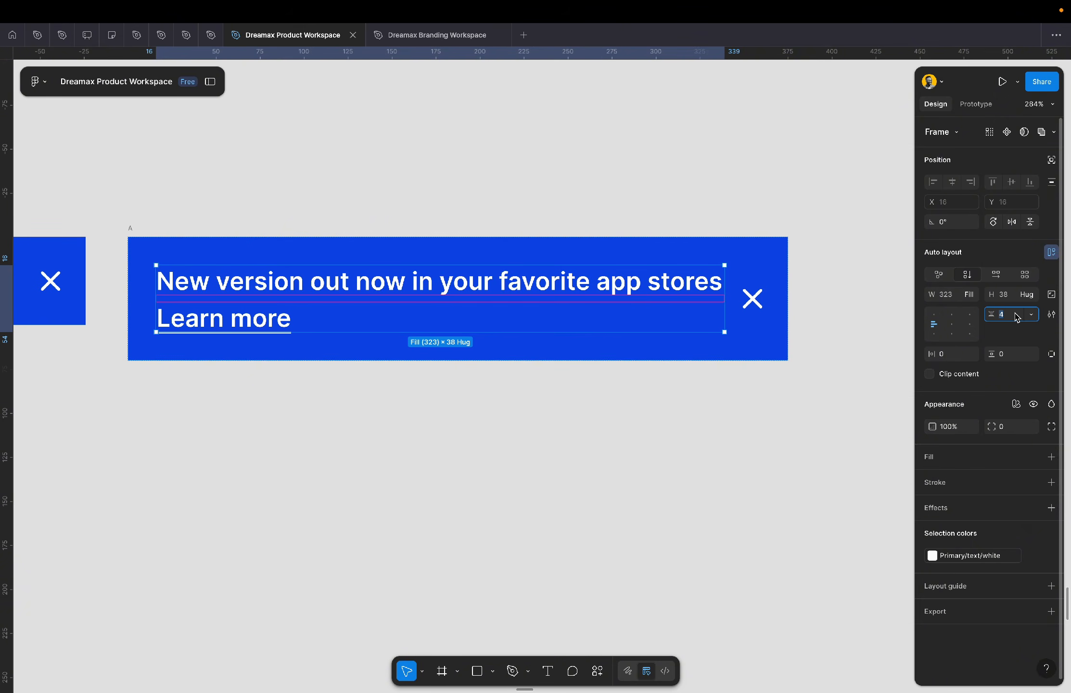
pyautogui.click(848, 356)
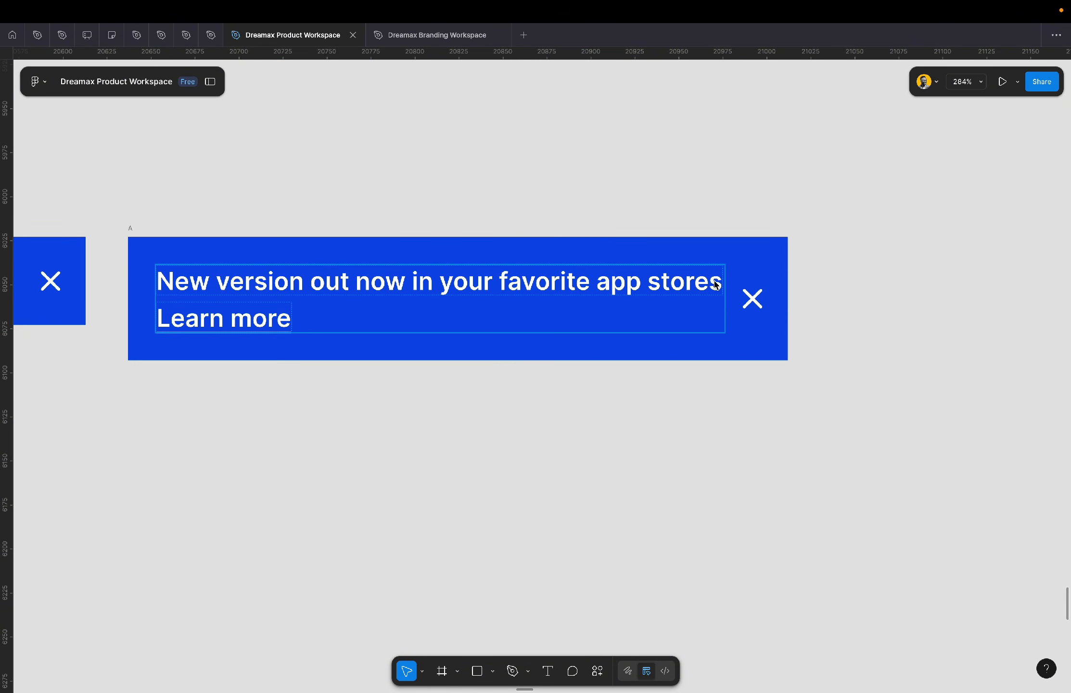
# - Remove the word "favorite" and its extra space so banner A's headline reads "New version out now in your app stores"
pyautogui.doubleClick(541, 284)
pyautogui.press('BackSpace')
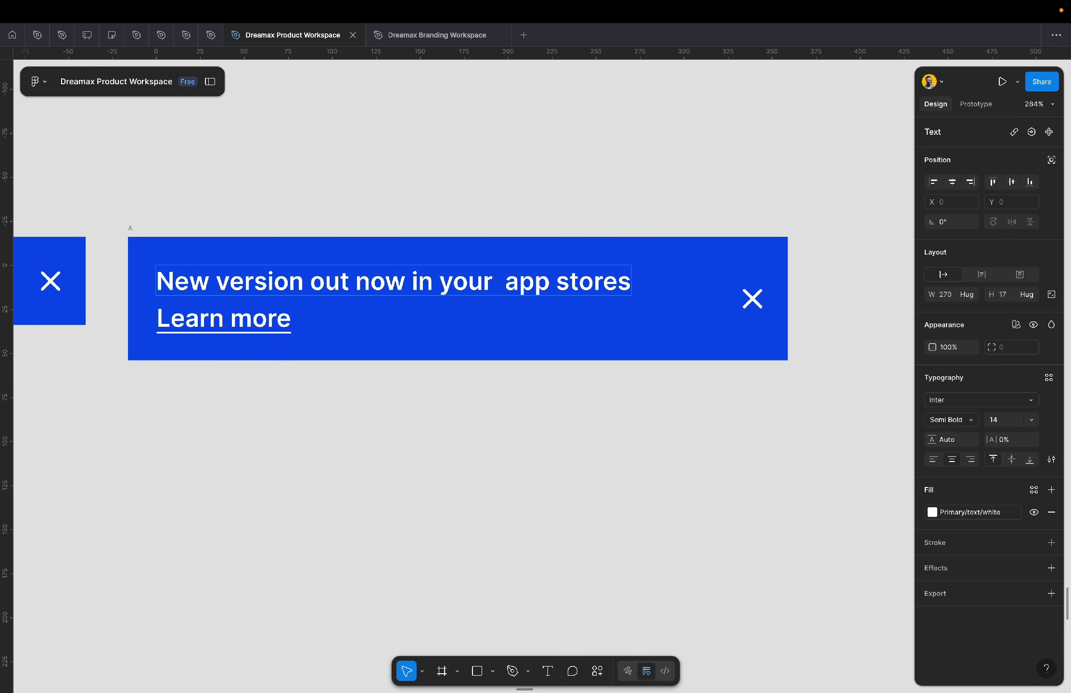
pyautogui.press('BackSpace')
pyautogui.click(710, 490)
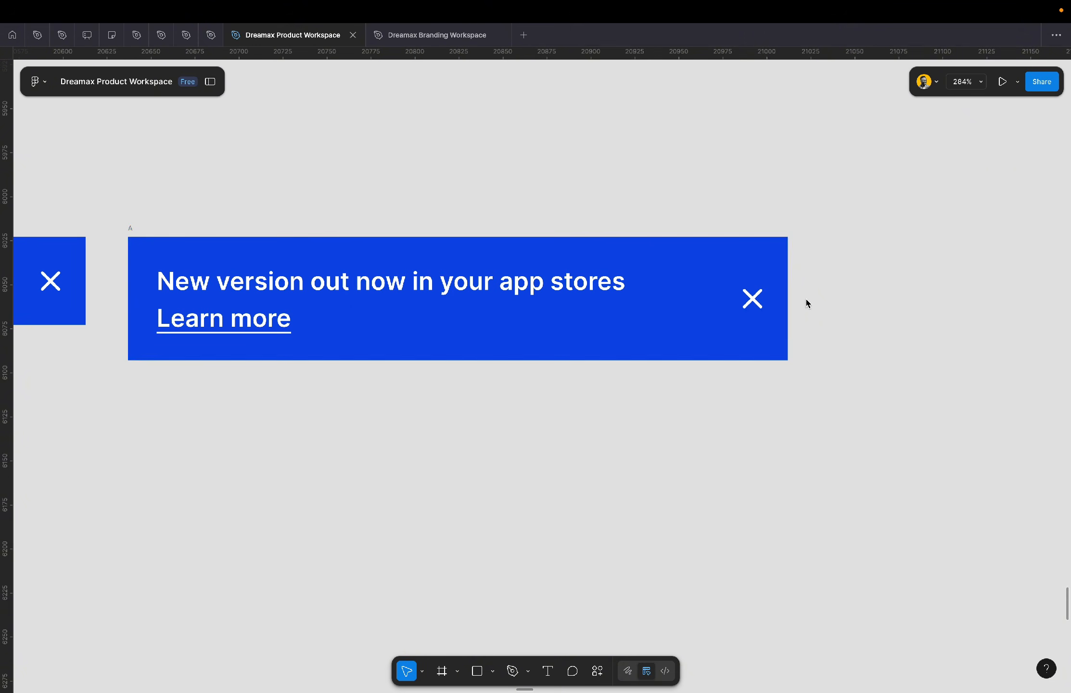
# - Set banner A's horizontal gap between the text frame and the close icon to 12
pyautogui.click(770, 246)
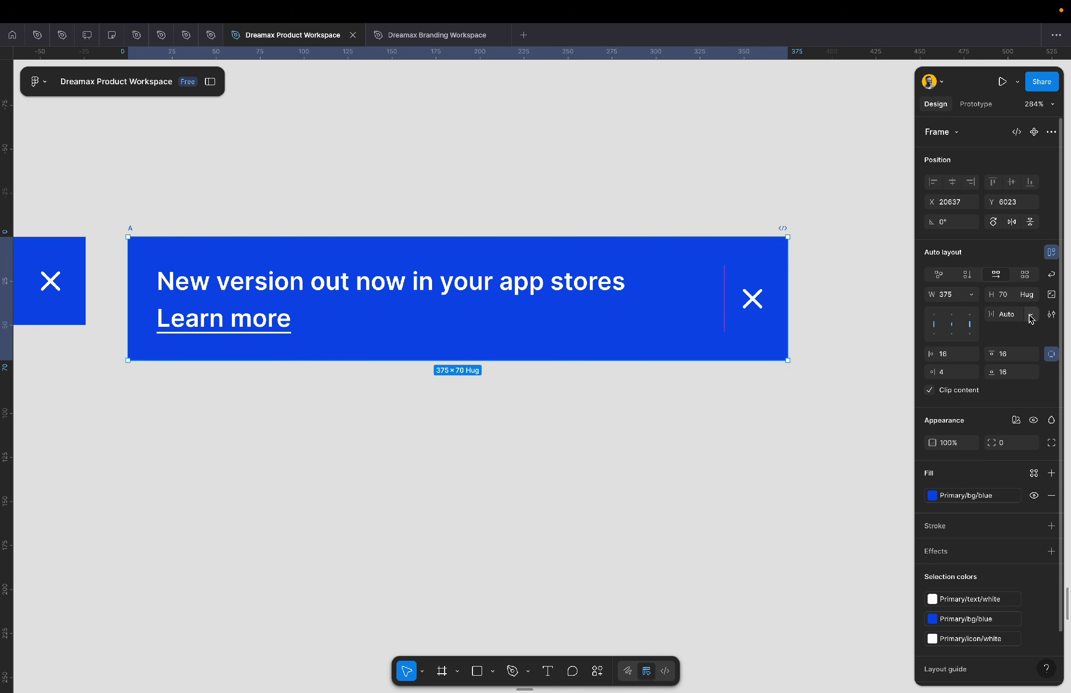
pyautogui.click(1031, 319)
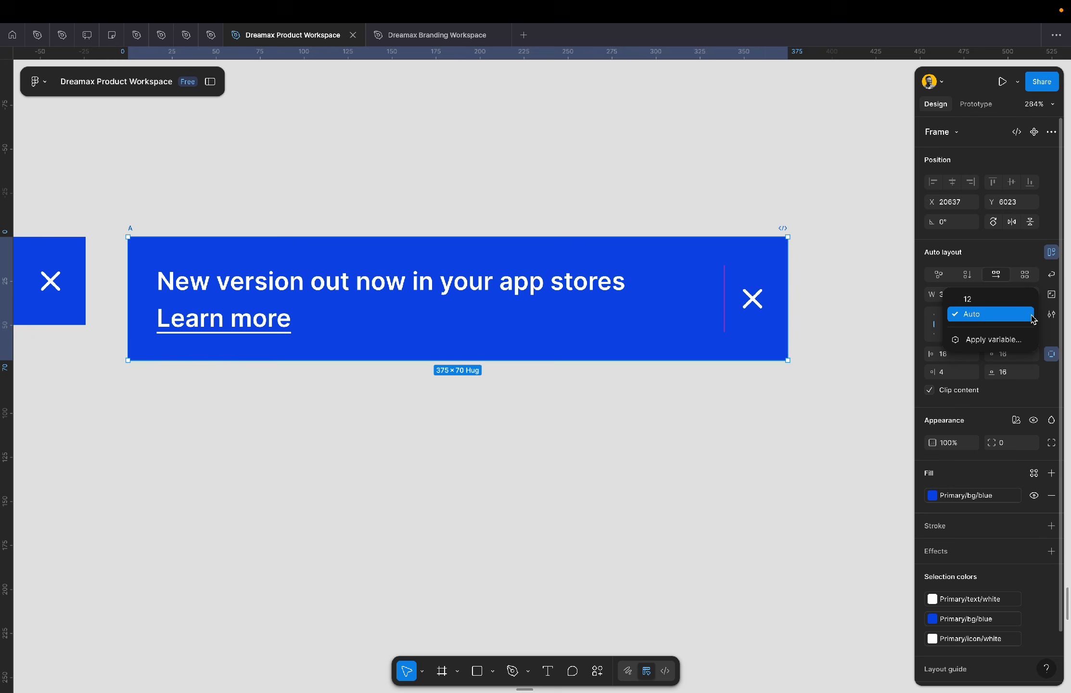
pyautogui.click(993, 301)
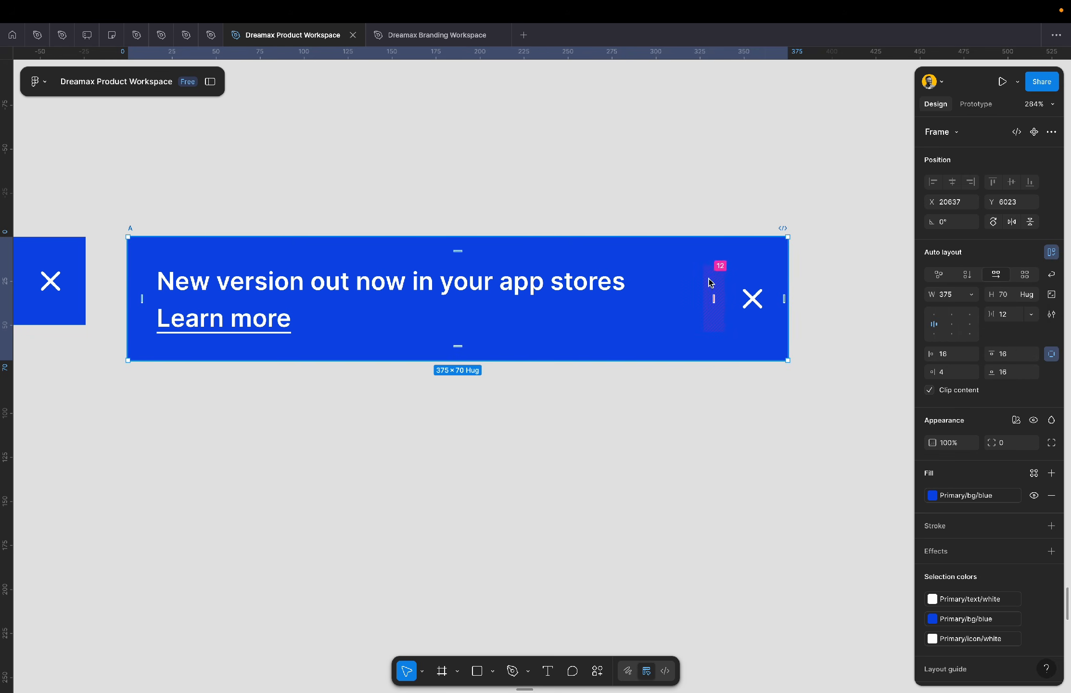
pyautogui.click(754, 454)
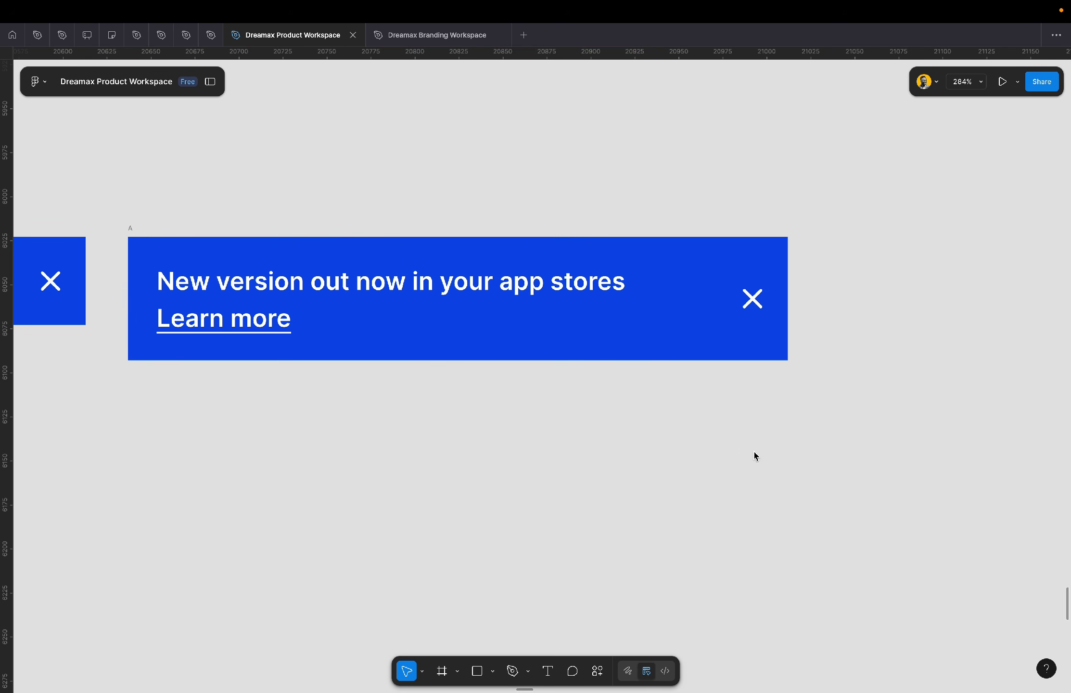
# - Extend banner A's headline so it reads "New version out now in your favorite app stores on the platnet"
pyautogui.doubleClick(614, 285)
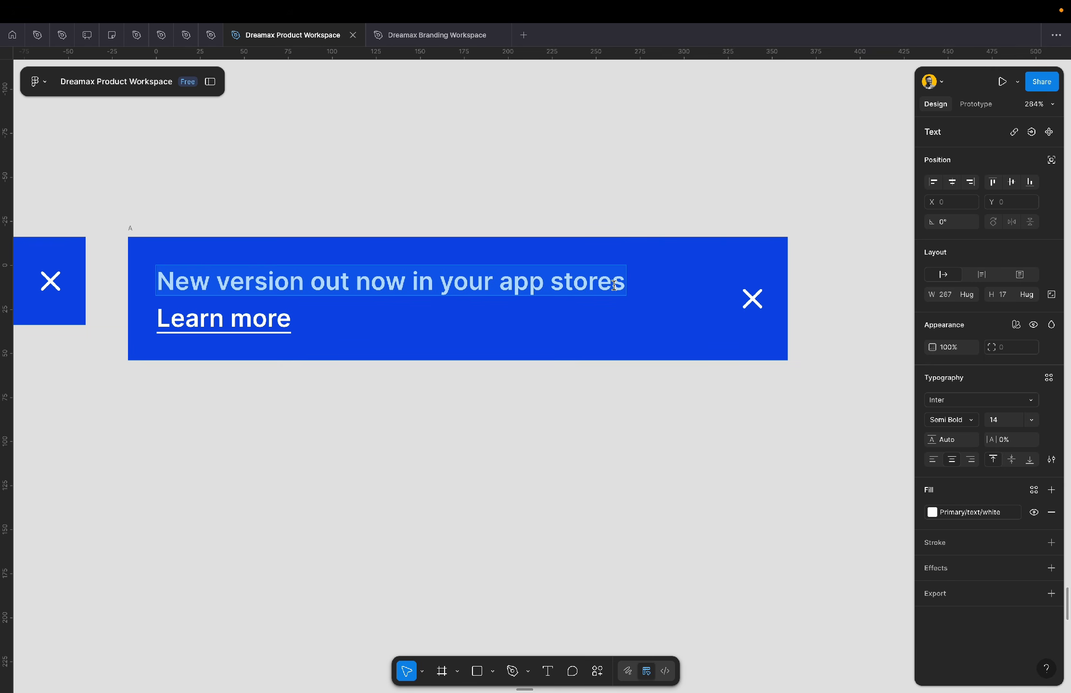
pyautogui.click(508, 282)
pyautogui.write('favor')
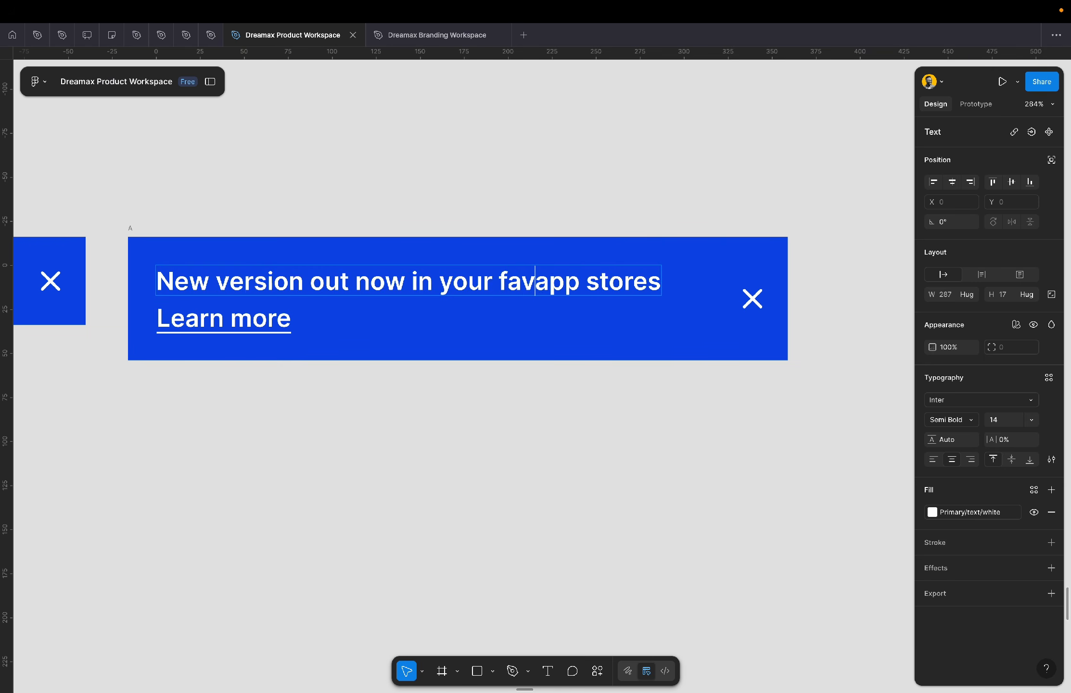
pyautogui.write('ite ')
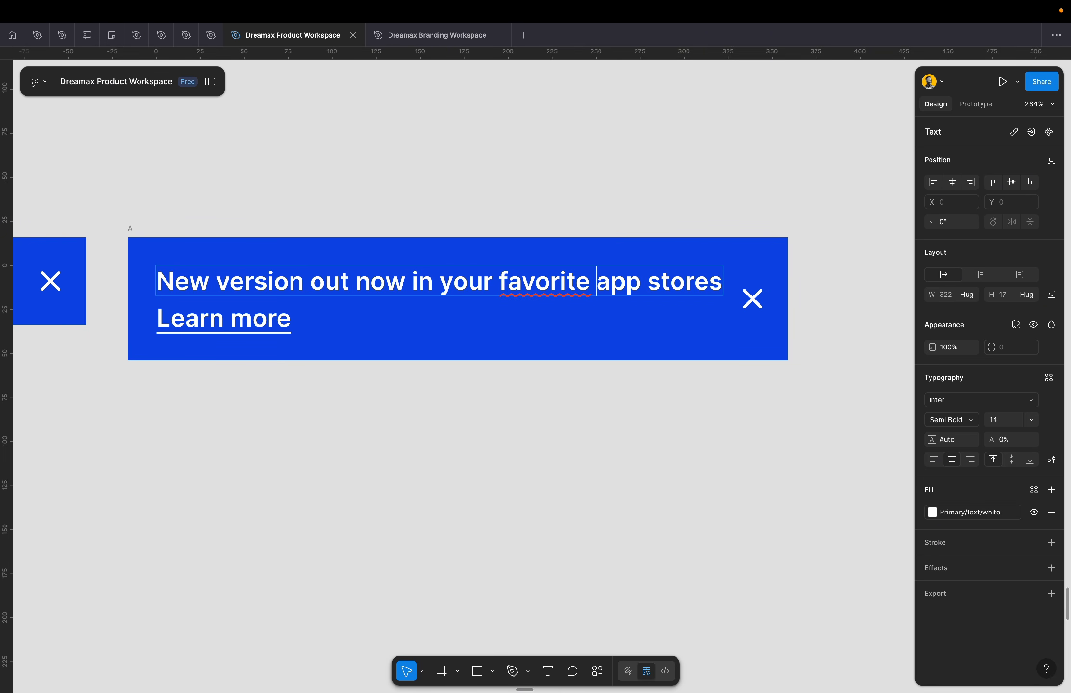
pyautogui.write(' on th')
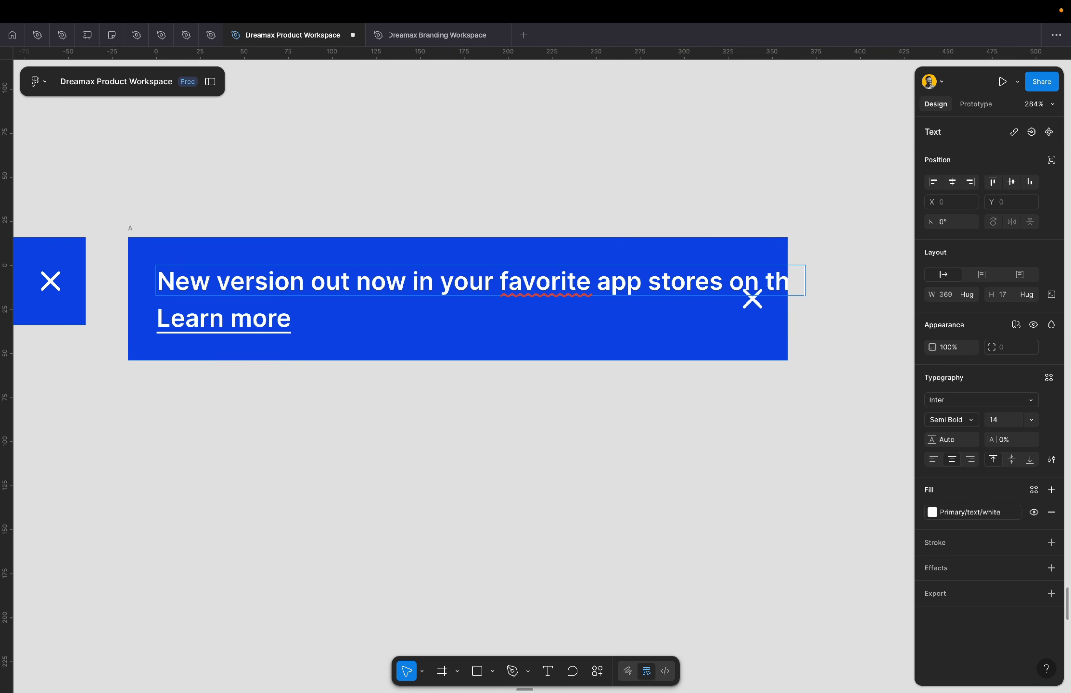
pyautogui.write('e pl')
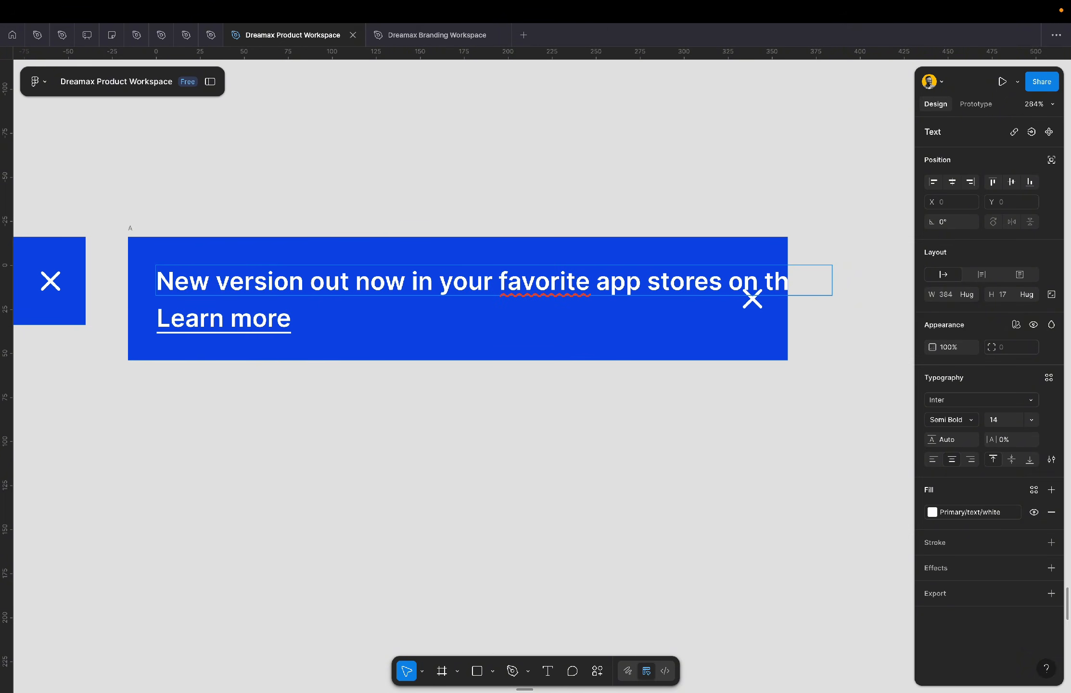
pyautogui.write('rk')
pyautogui.press('BackSpace')
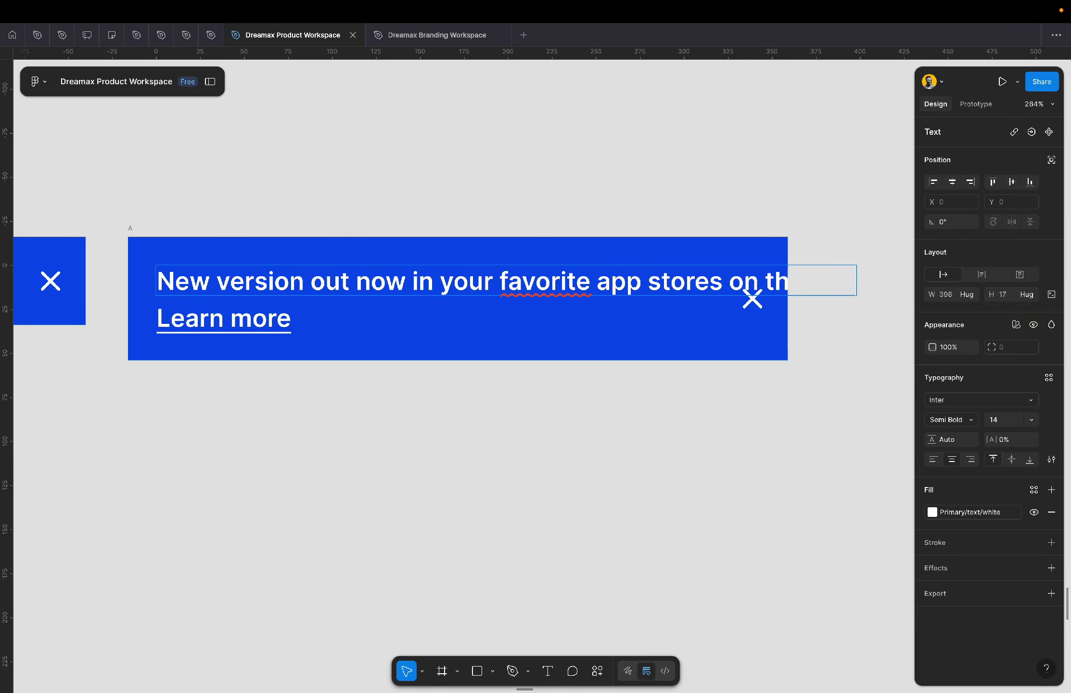
pyautogui.write('ket')
pyautogui.press('Escape')
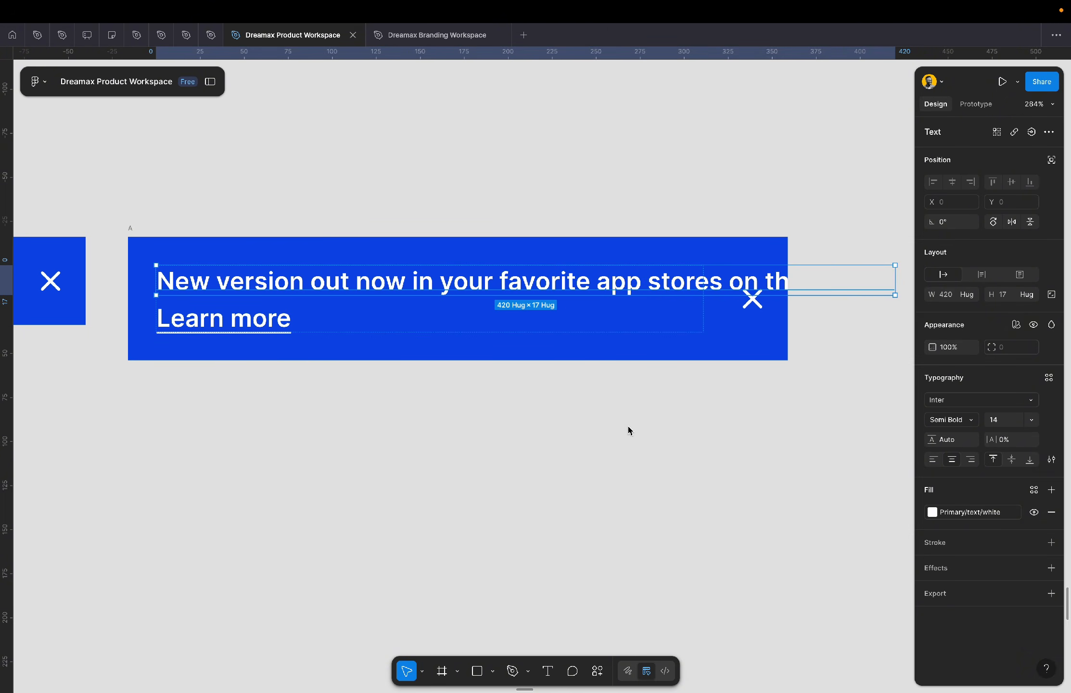
# - Set banner A's headline width to Fill container, left-align its text and change its weight to Medium
pyautogui.click(972, 295)
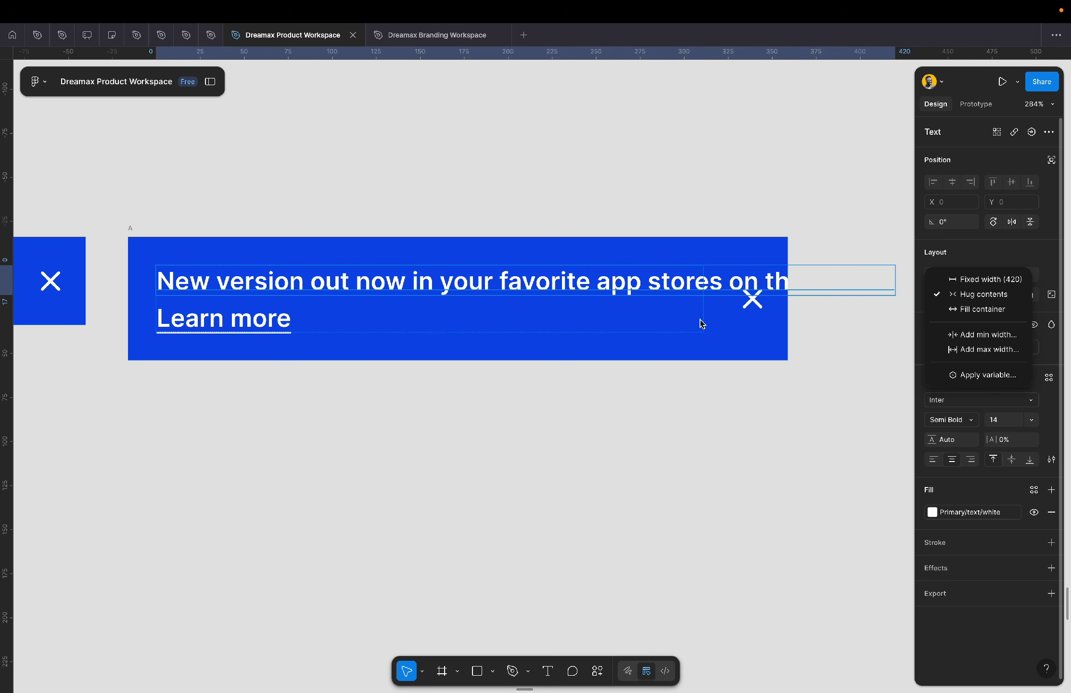
pyautogui.click(979, 309)
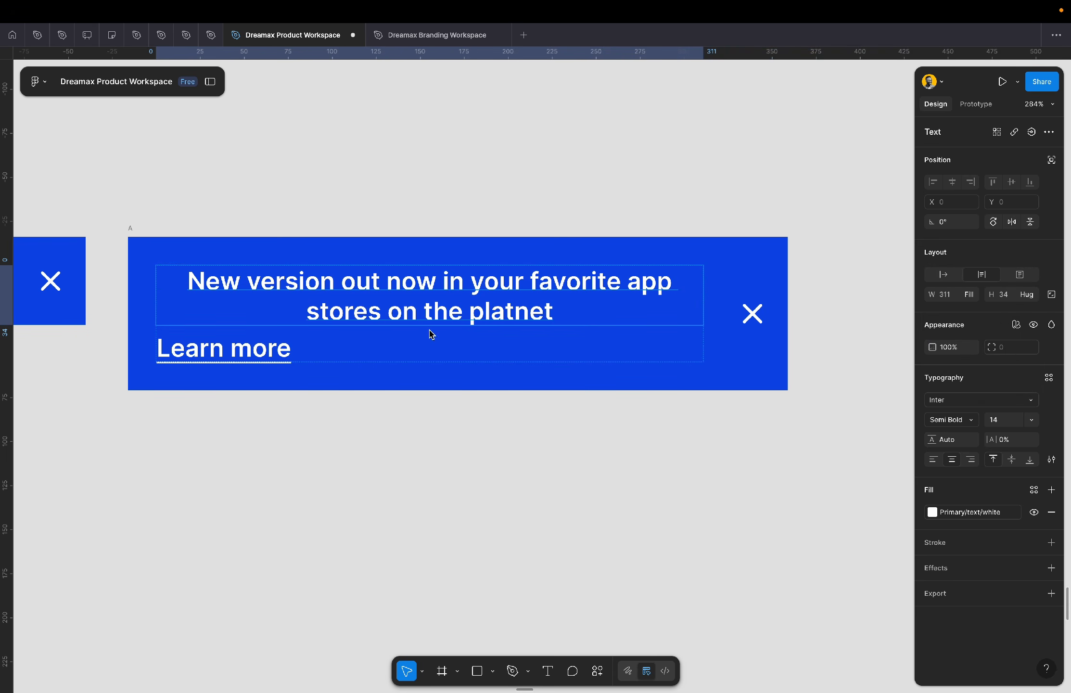
pyautogui.click(933, 458)
pyautogui.click(950, 420)
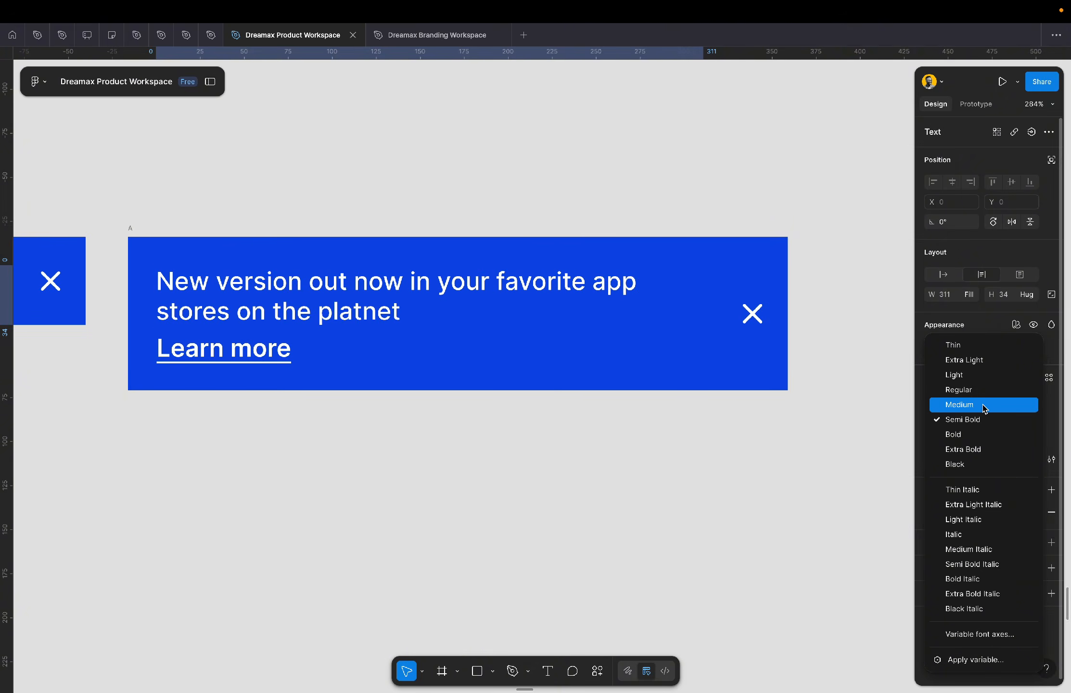
pyautogui.click(984, 407)
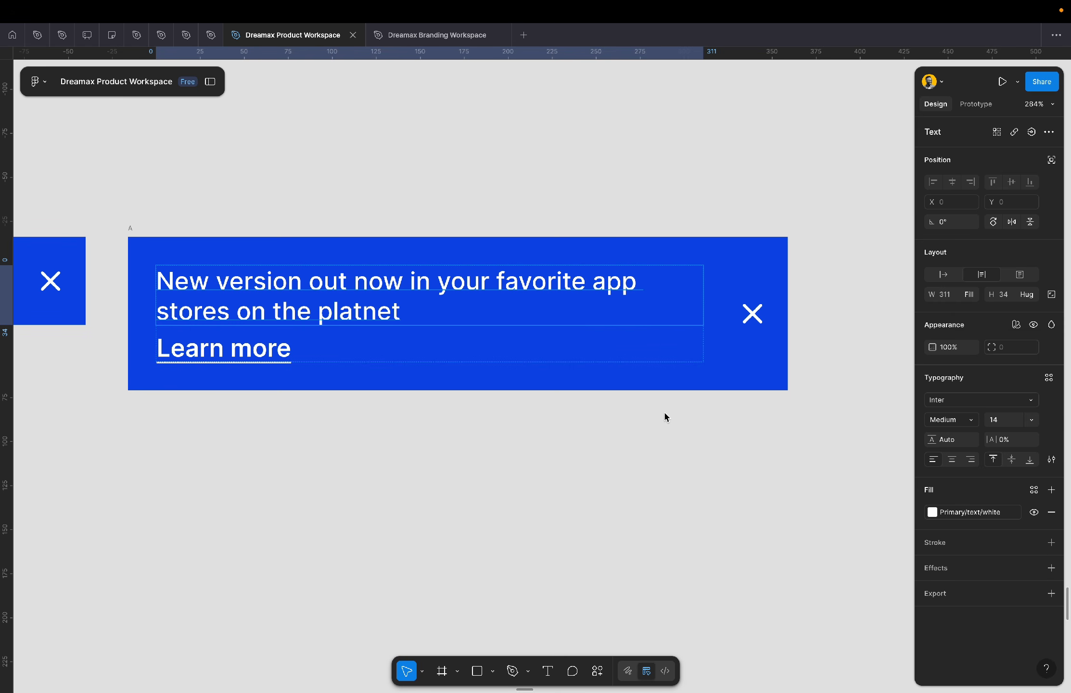
pyautogui.click(230, 358)
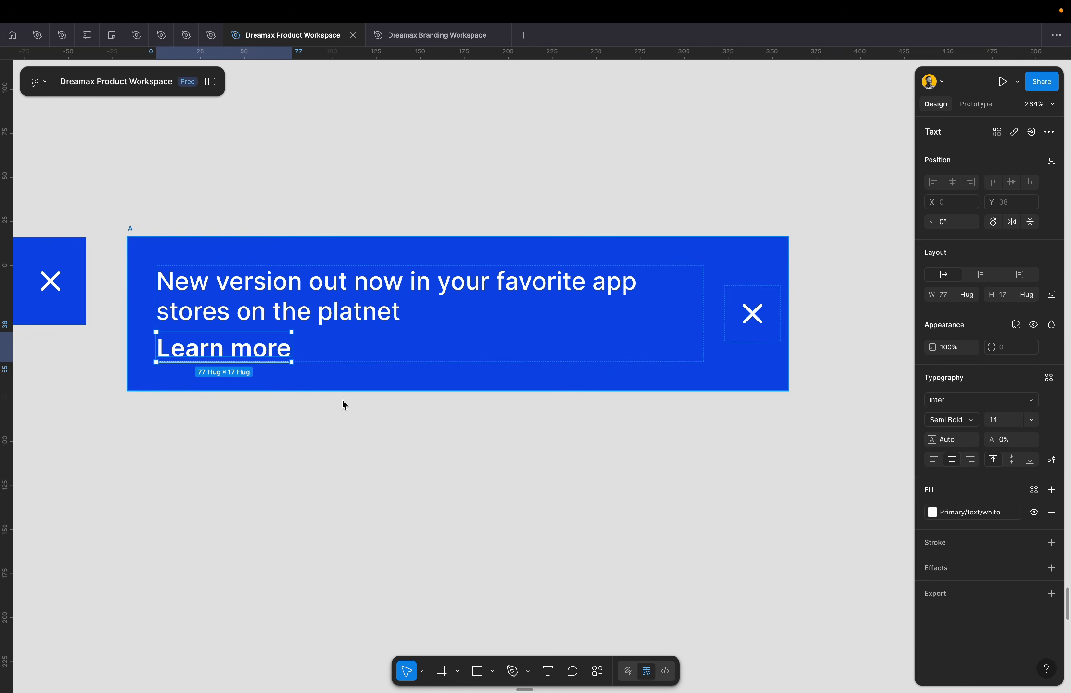
pyautogui.click(433, 486)
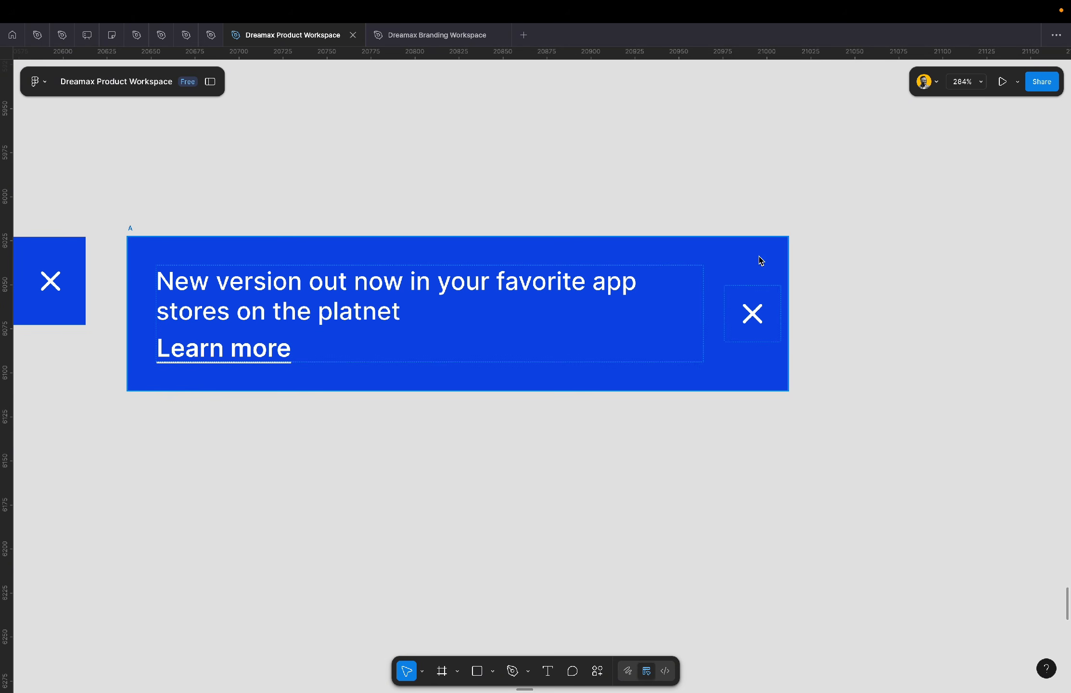
# - Set banner A's auto layout alignment to top left
pyautogui.click(693, 255)
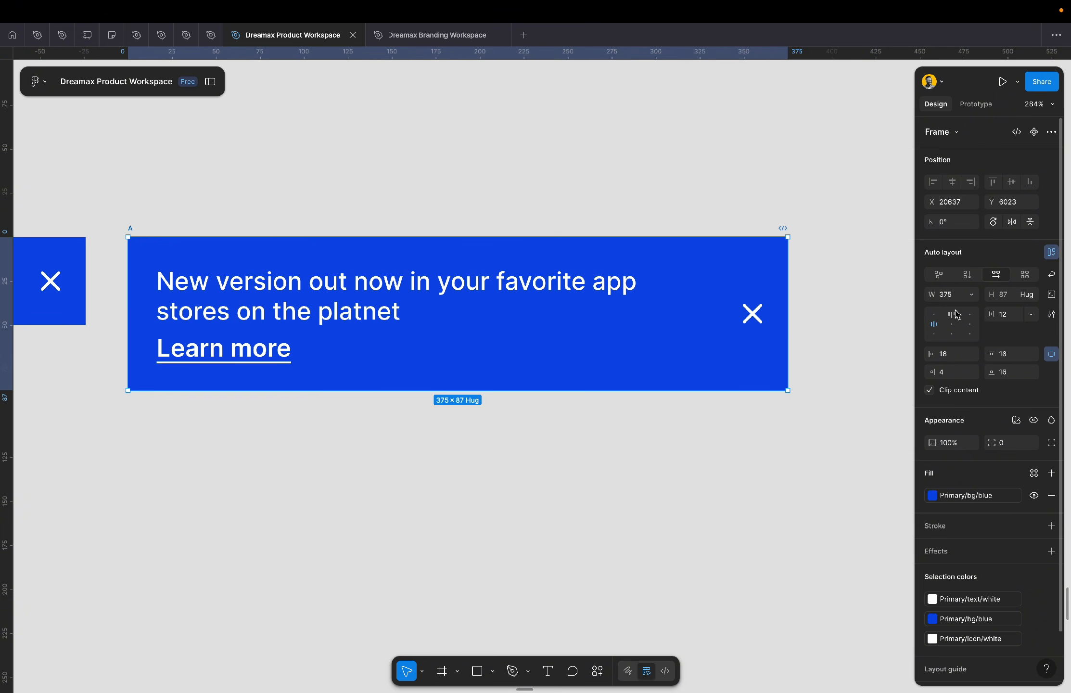
pyautogui.click(933, 314)
pyautogui.click(856, 304)
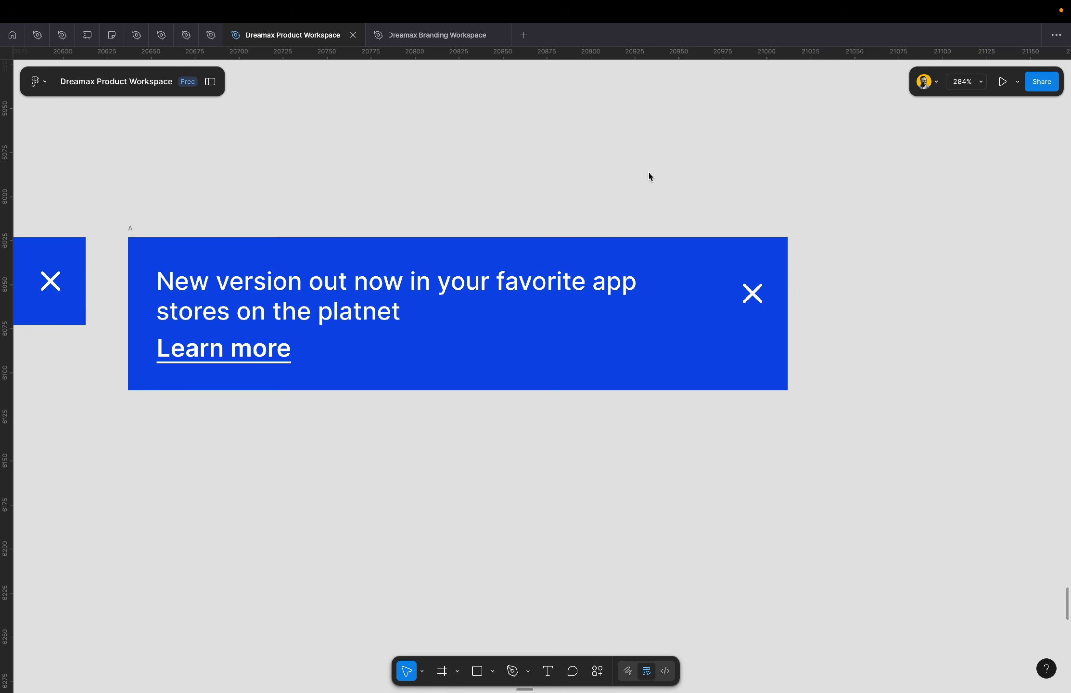
# - Replace grouped banner G's headline with banner A's text, "New version out now in your favorite app stores on the platnet"
pyautogui.scroll(-5, 649, 177)
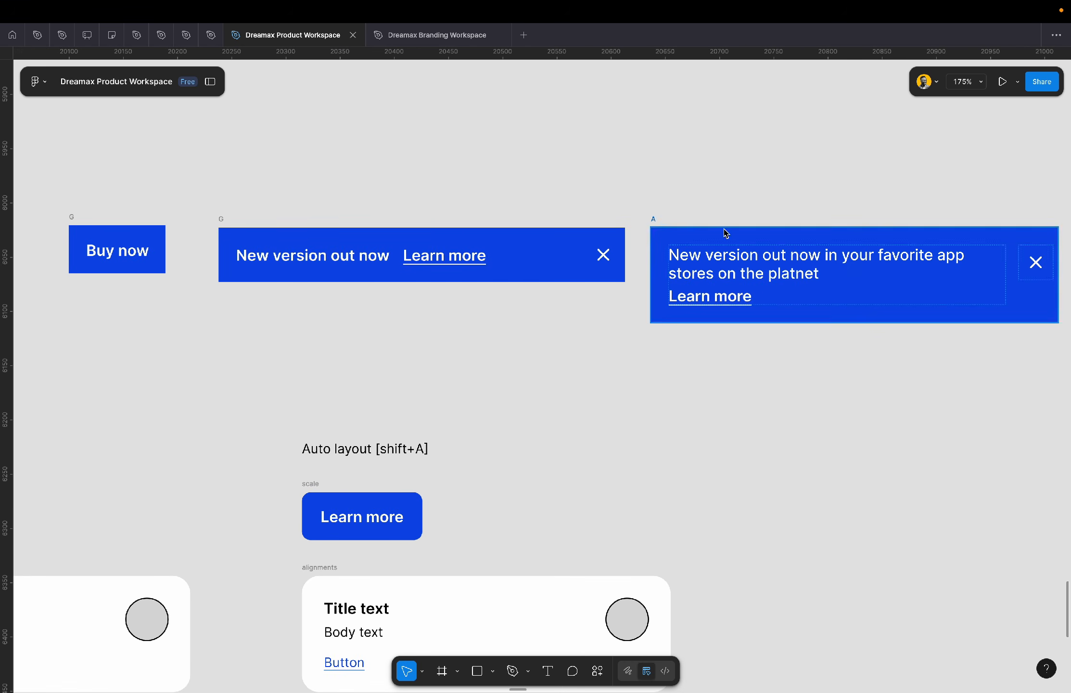
pyautogui.doubleClick(769, 272)
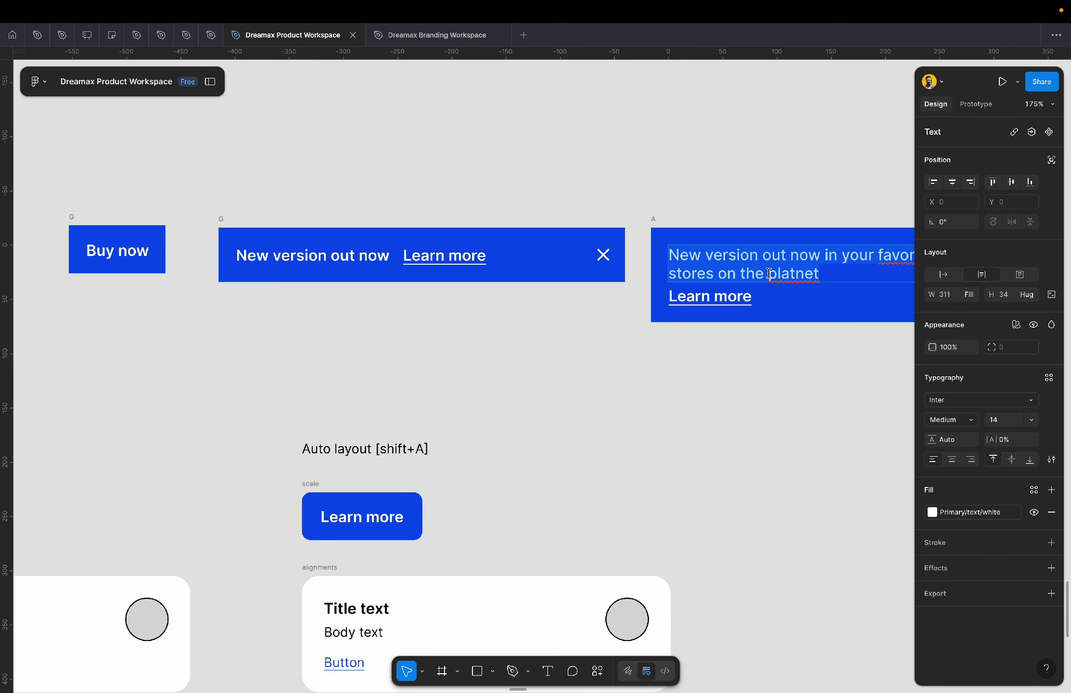
pyautogui.click(695, 157)
pyautogui.doubleClick(337, 250)
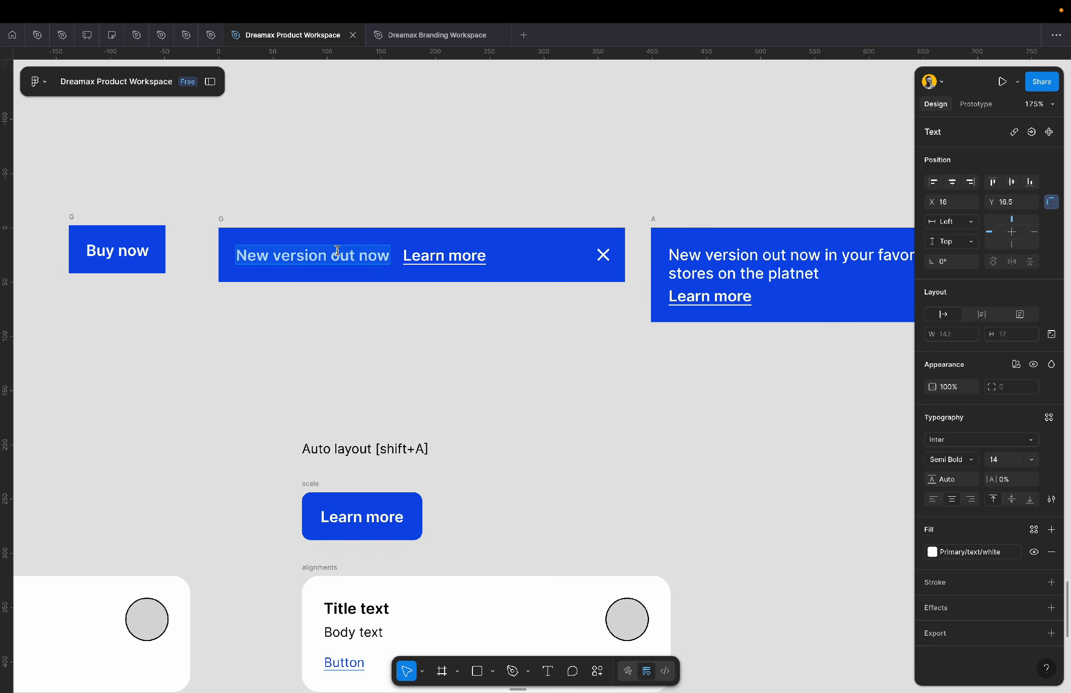
pyautogui.write('New version out now in your favorite app stores on the platnet')
pyautogui.press('Escape')
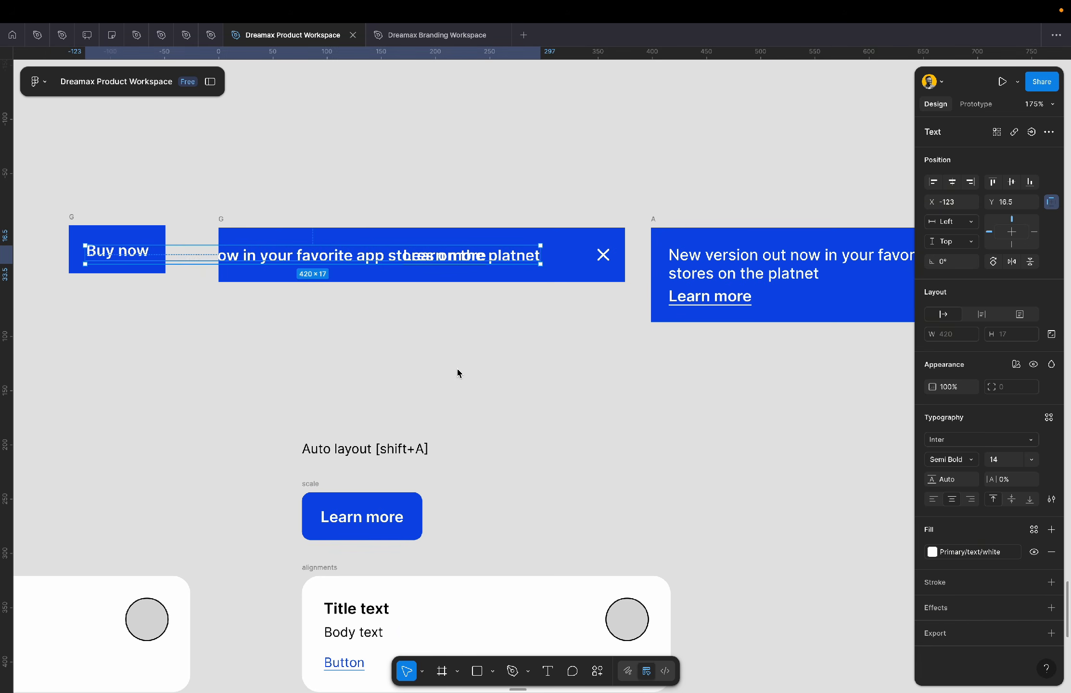
pyautogui.click(458, 372)
# - Move banner G's text group to X 15 and place "Learn more" under the headline at X 15, Y 36
pyautogui.click(286, 252)
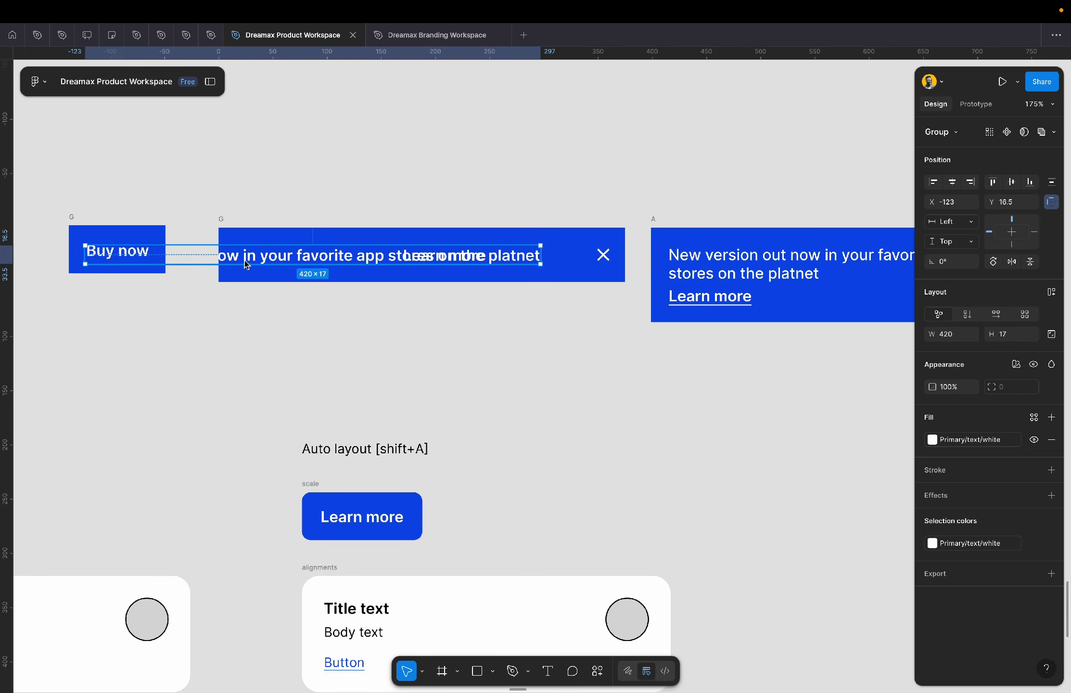
pyautogui.moveTo(231, 260); pyautogui.dragTo(385, 258)
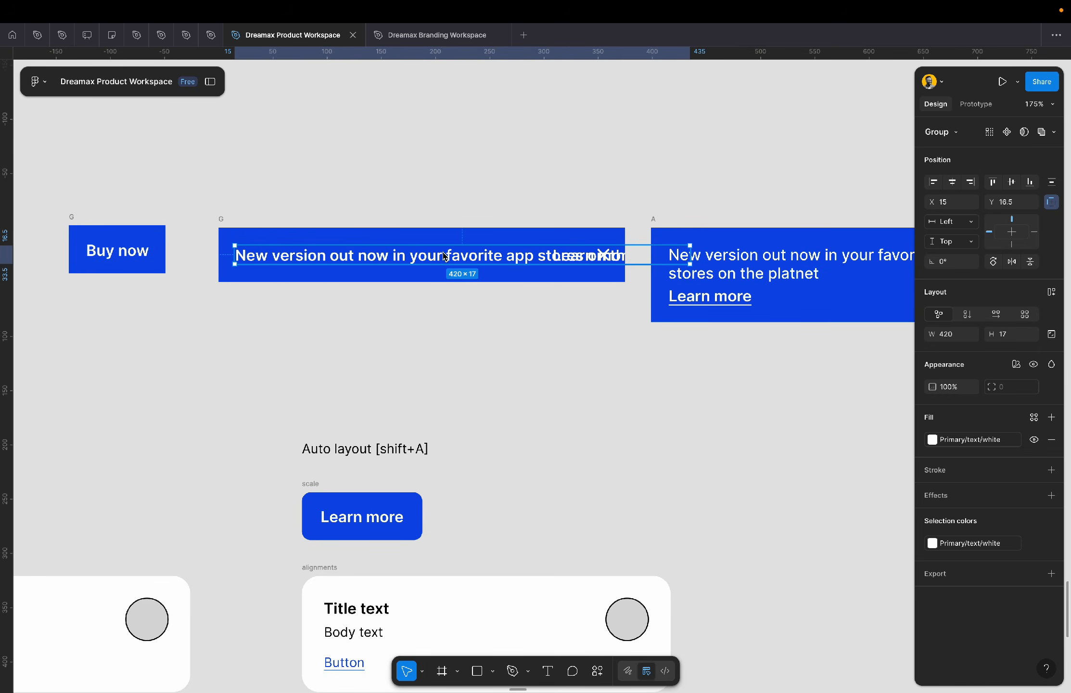
pyautogui.scroll(5, 443, 256)
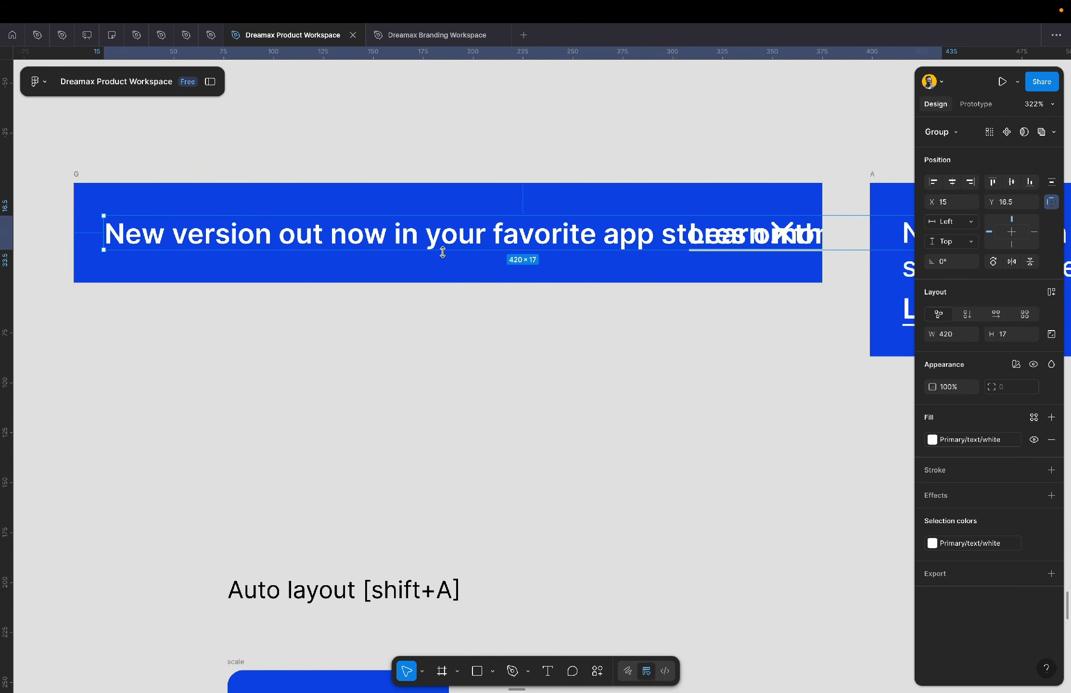
pyautogui.doubleClick(721, 246)
pyautogui.moveTo(720, 245); pyautogui.dragTo(131, 273)
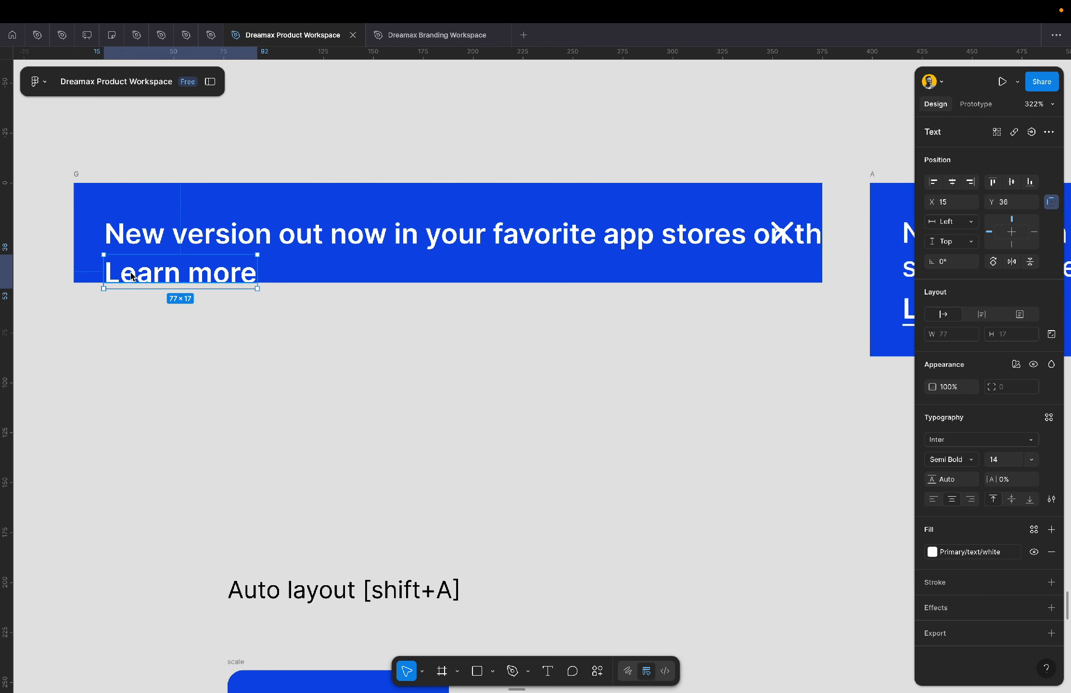
# - Increase banner G's height to 87 and narrow its text group to a width of 317
pyautogui.click(74, 181)
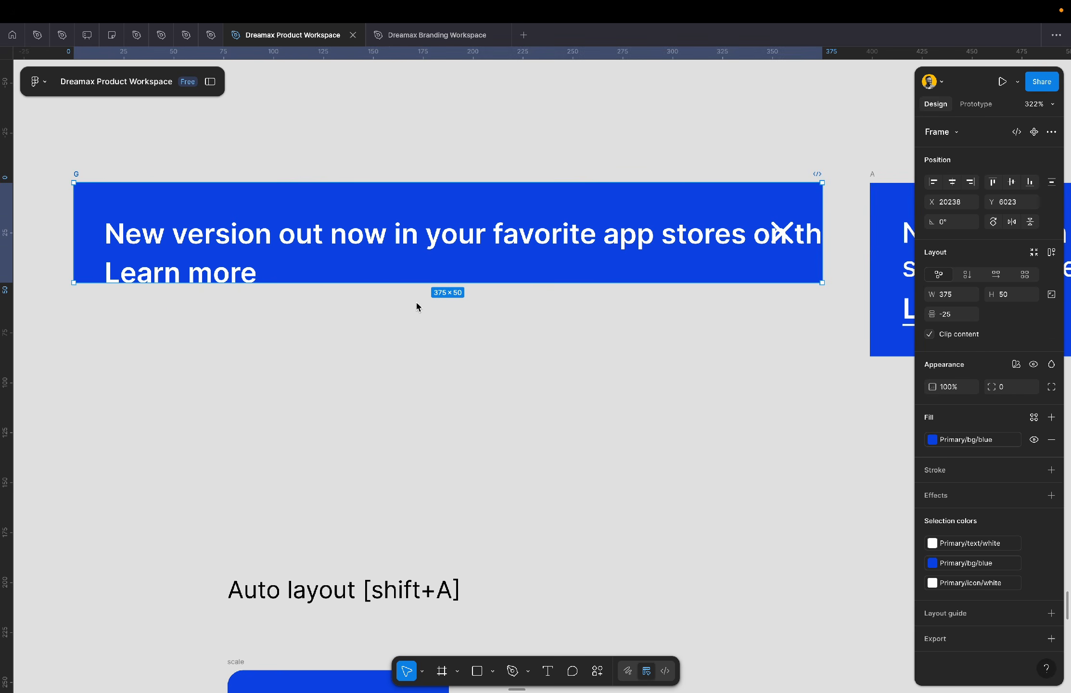
pyautogui.moveTo(384, 285); pyautogui.dragTo(421, 360)
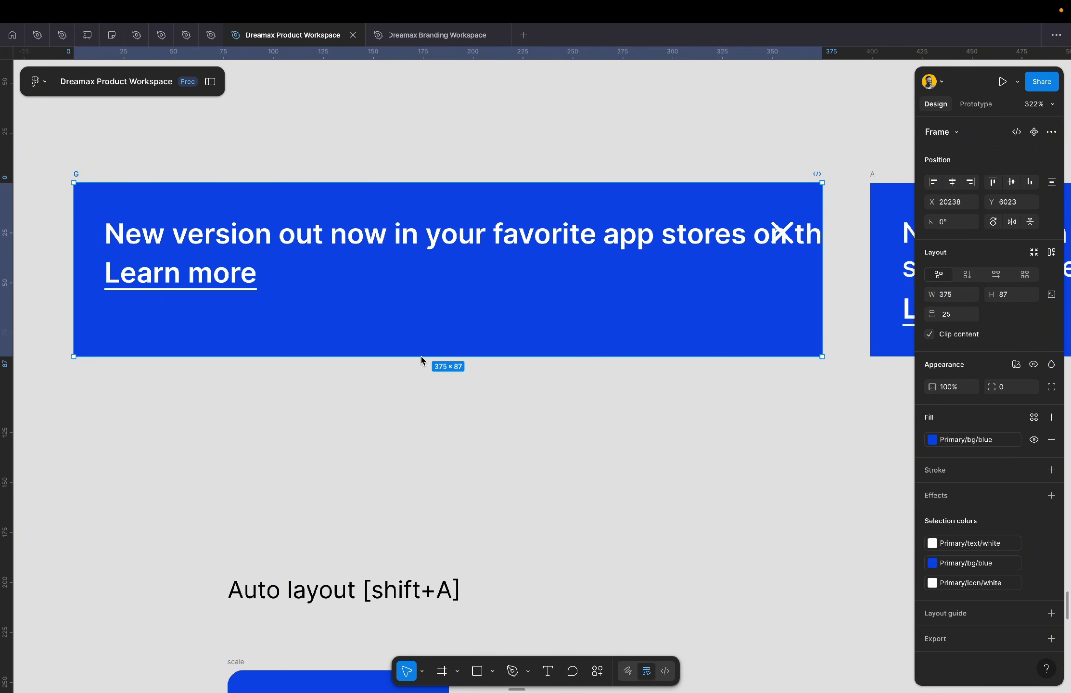
pyautogui.click(564, 249)
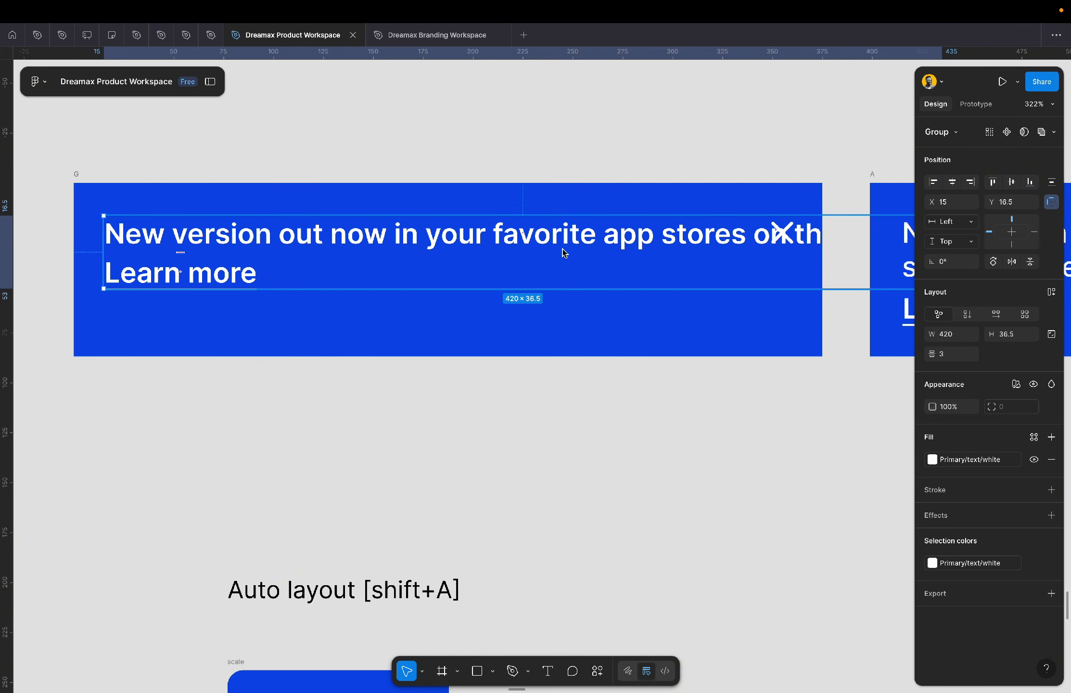
pyautogui.scroll(-5, 565, 250)
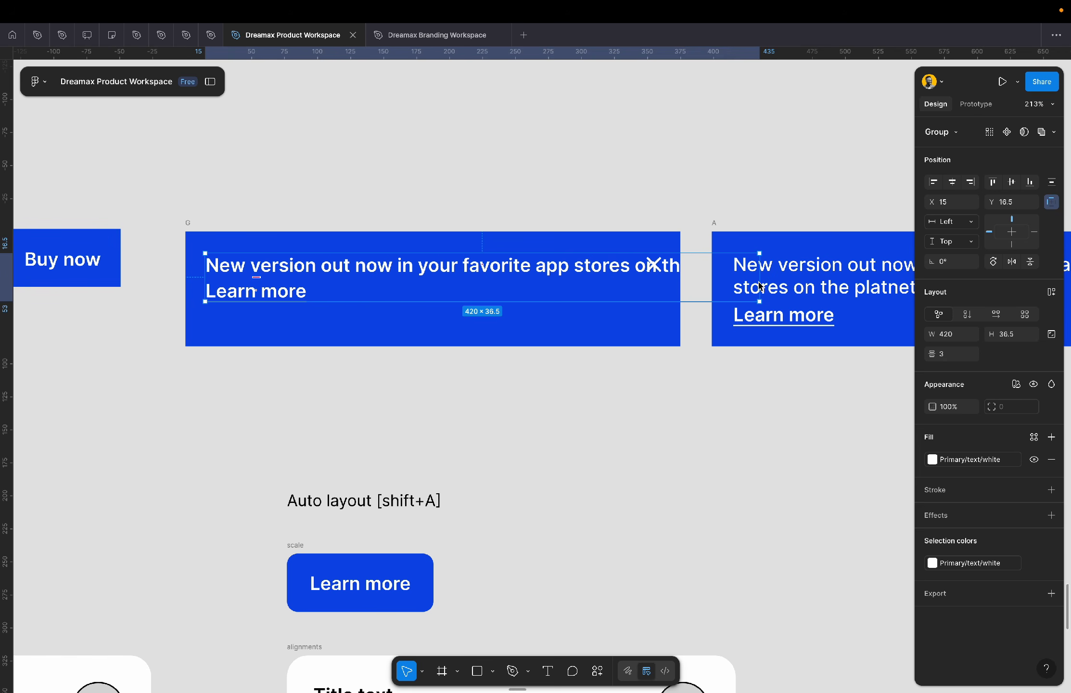
pyautogui.moveTo(759, 280); pyautogui.dragTo(626, 287)
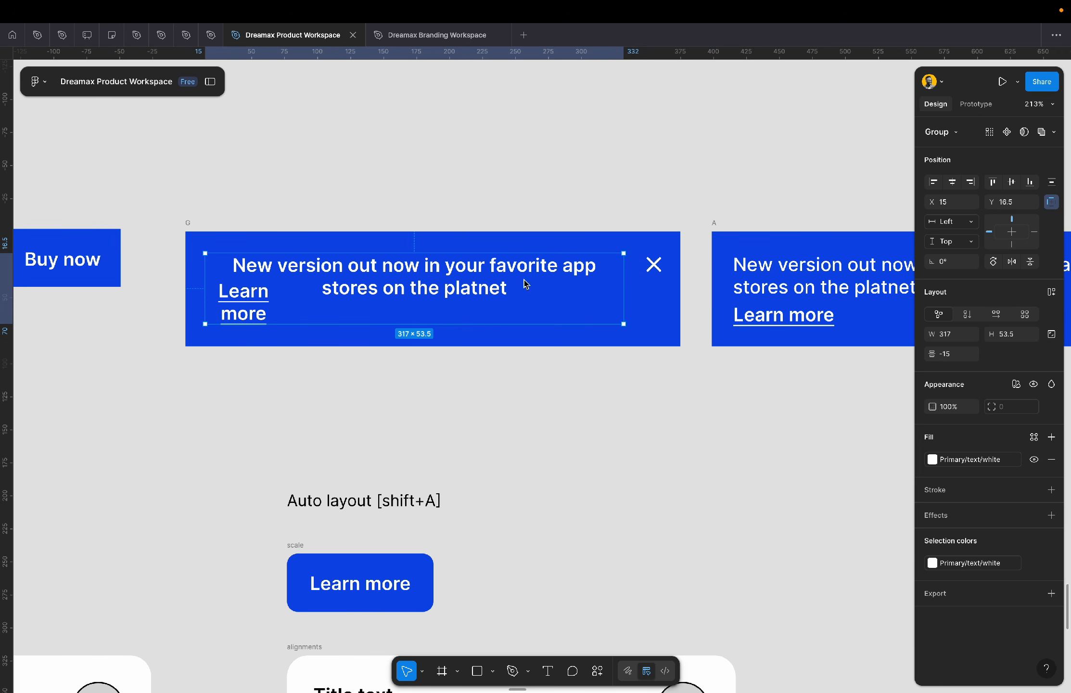
# - Left-align banner G's headline and change its weight to Medium
pyautogui.doubleClick(409, 275)
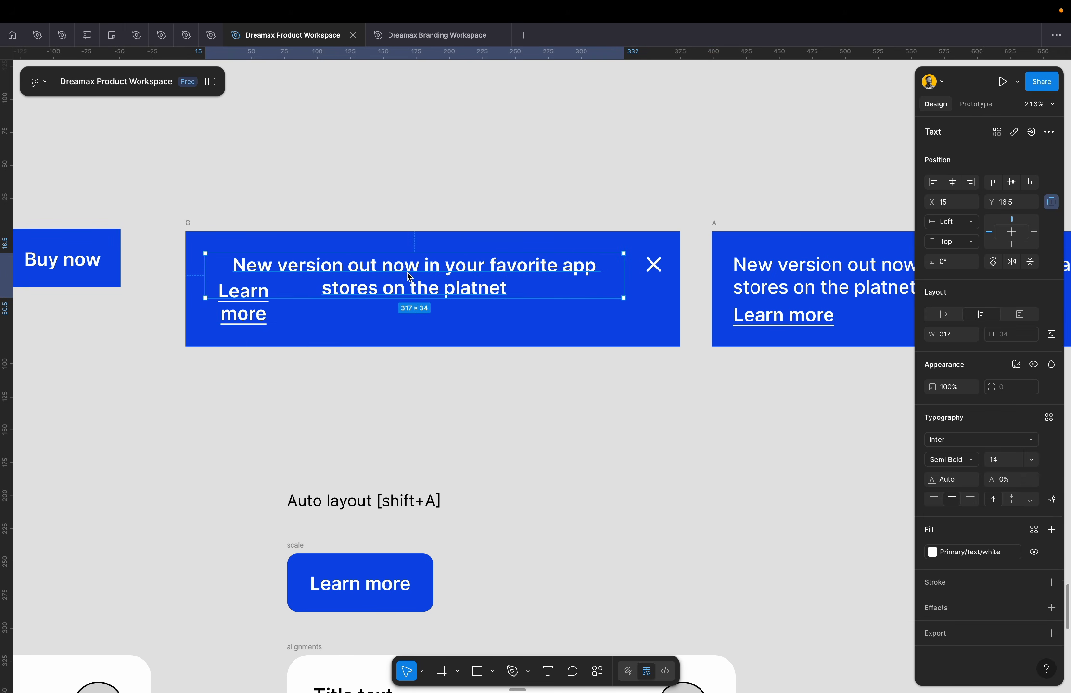
pyautogui.click(932, 502)
pyautogui.click(967, 461)
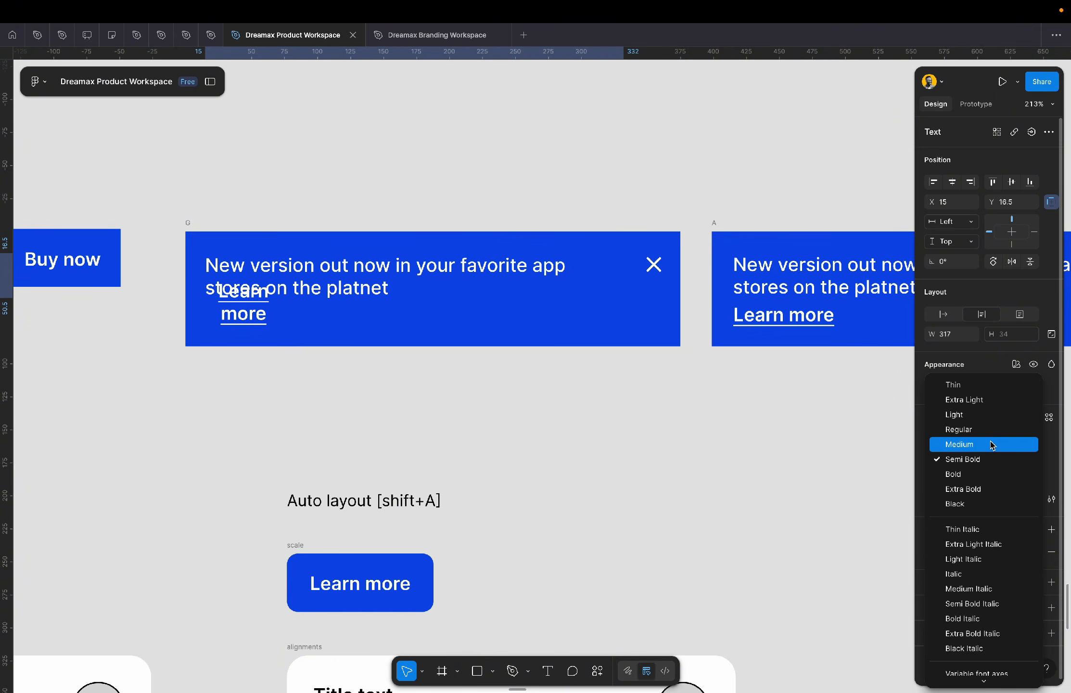
pyautogui.click(992, 442)
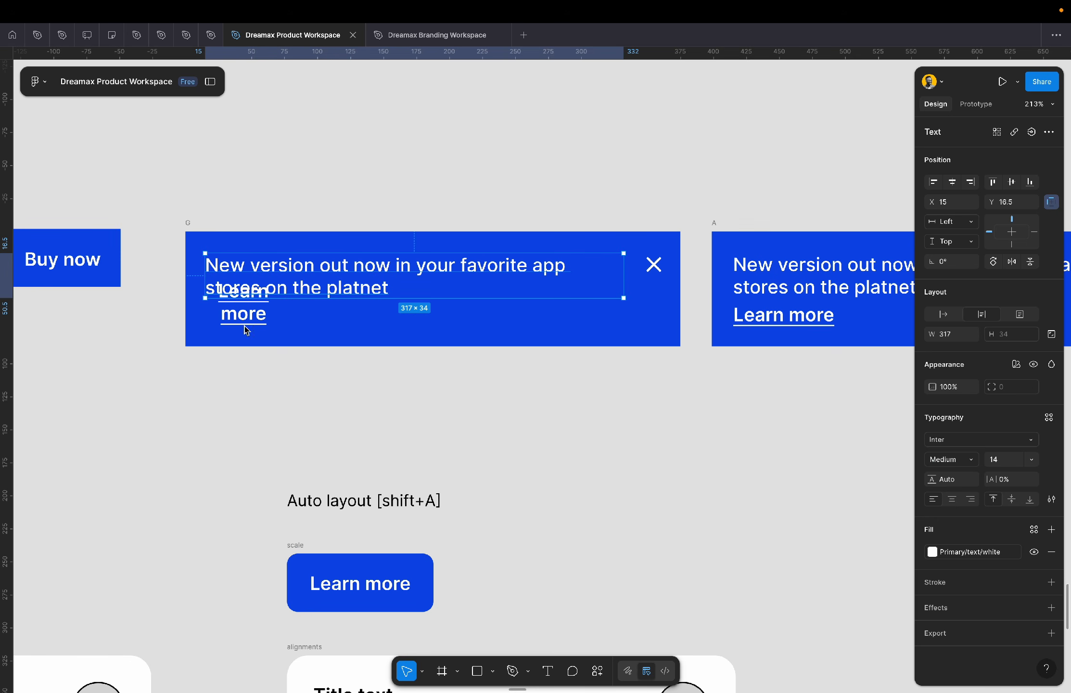
# - Set banner G's "Learn more" text to auto width and move it below the headline to X 15, Y 51
pyautogui.click(258, 315)
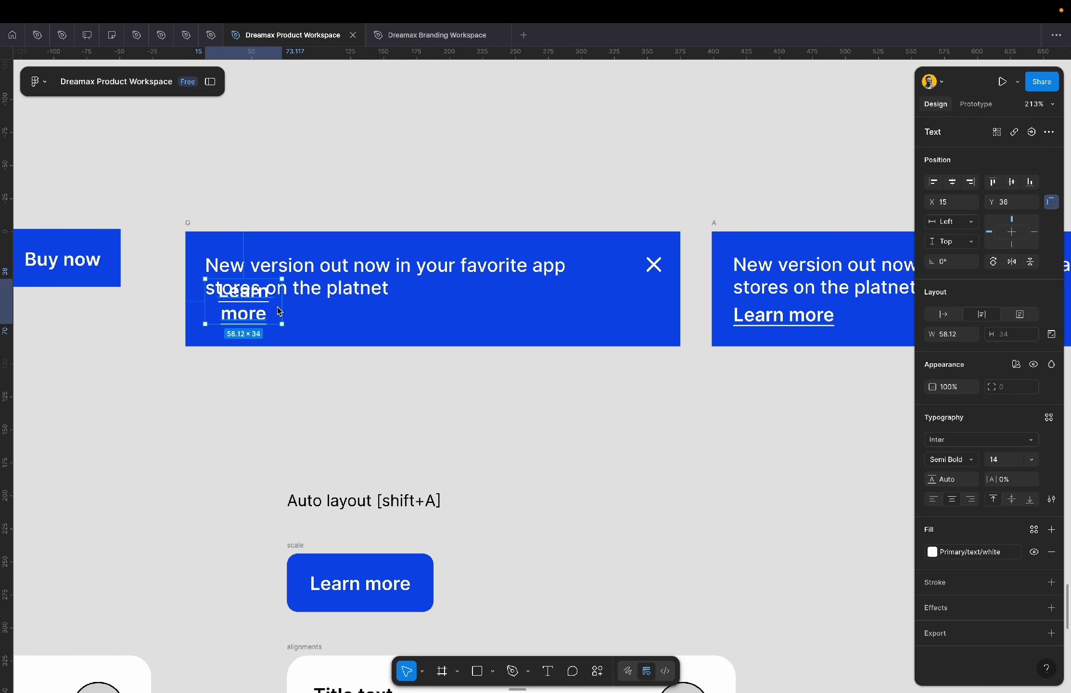
pyautogui.click(944, 315)
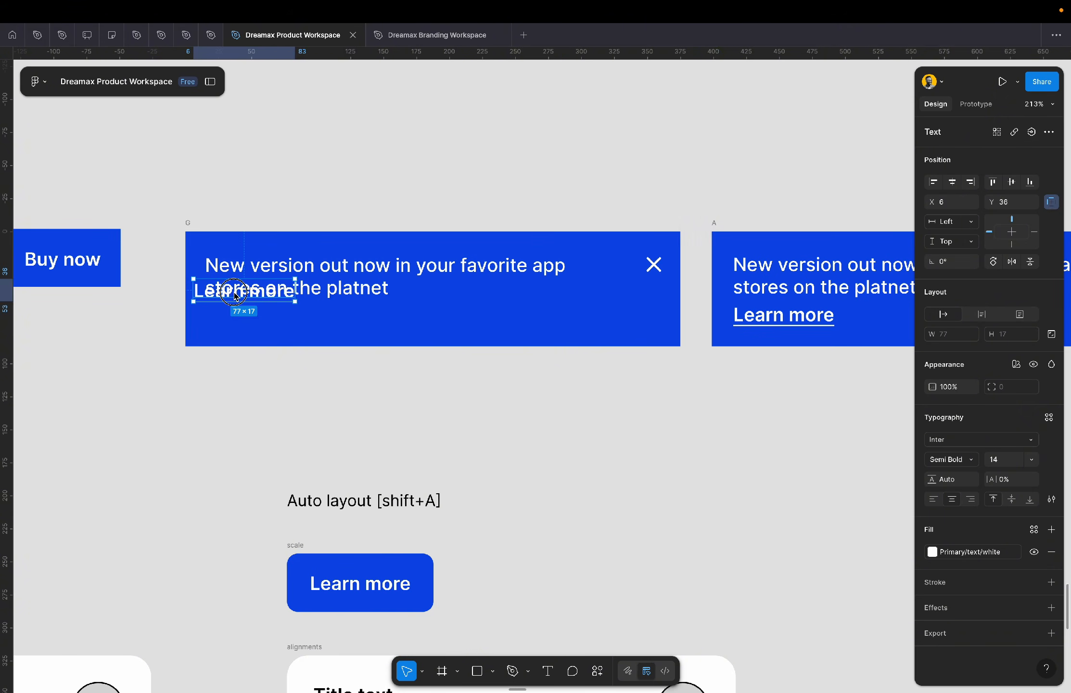
pyautogui.moveTo(235, 295); pyautogui.dragTo(240, 312)
# - Check the vertical spacing between banner G's headline and its "Learn more" text
pyautogui.scroll(1, 241, 313)
pyautogui.scroll(5, 242, 316)
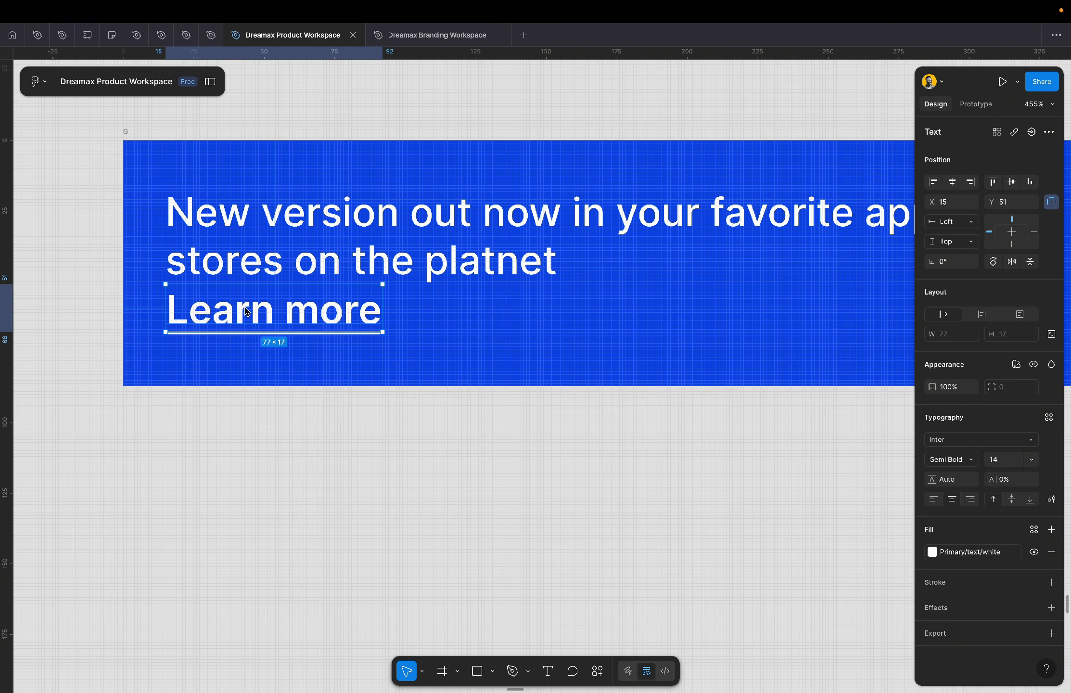
pyautogui.keyDown('shift'); pyautogui.click(289, 212); pyautogui.keyUp('shift')
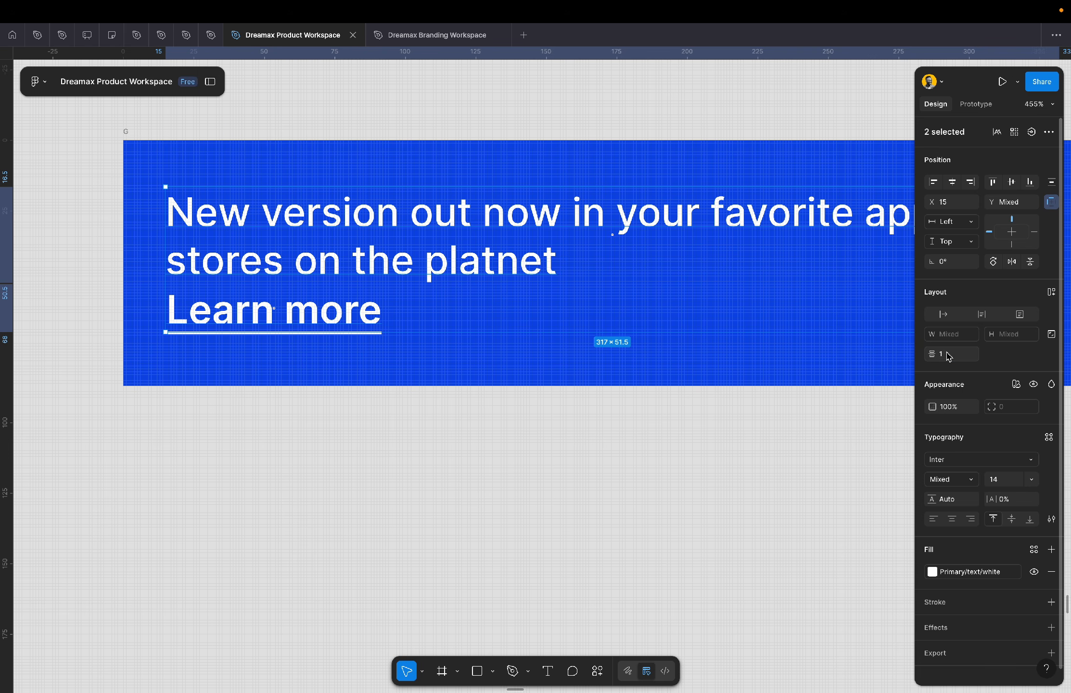
pyautogui.click(947, 356)
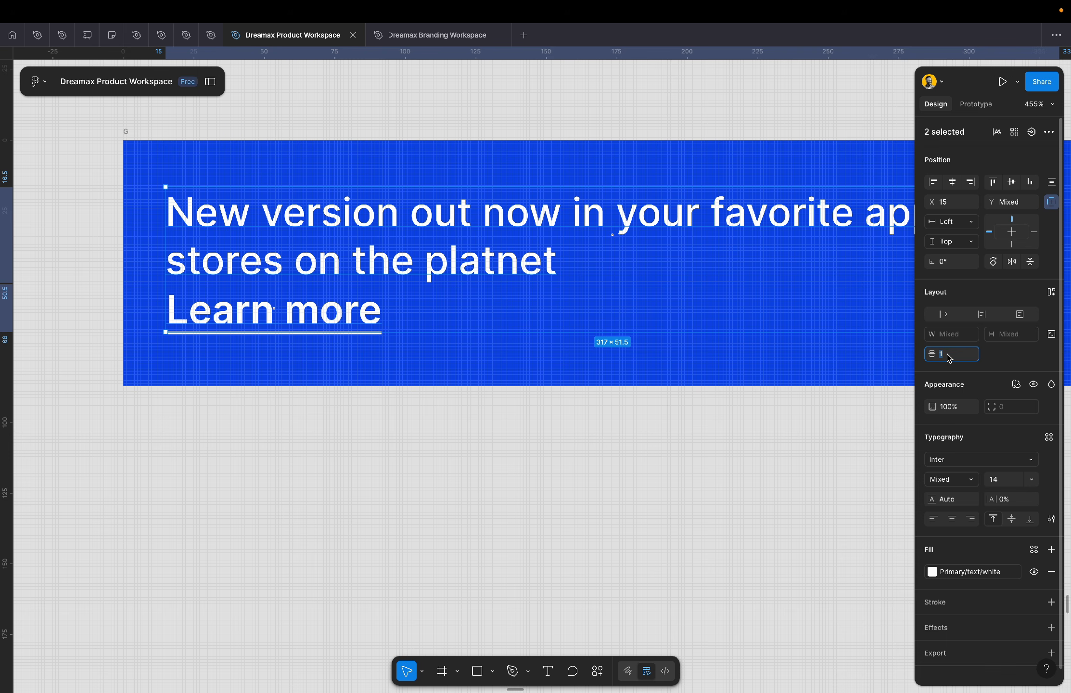
pyautogui.click(212, 561)
# - Move banners G and A together straight up to Y 5641, clear of the other examples
pyautogui.scroll(-5, 212, 560)
pyautogui.scroll(-3, 212, 561)
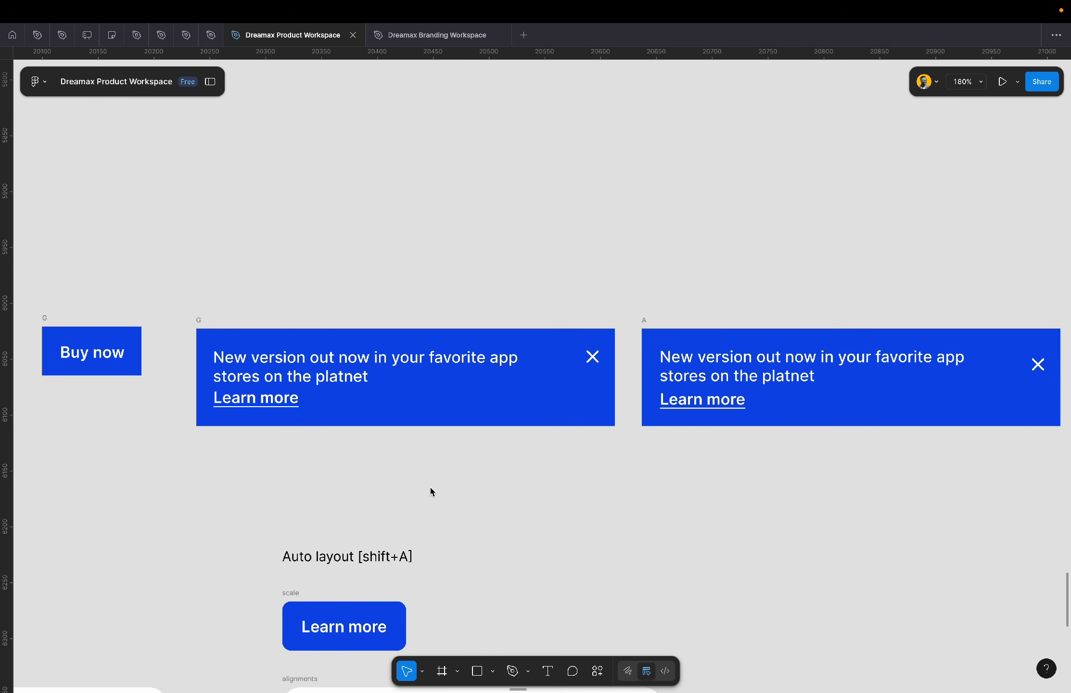
pyautogui.scroll(-3, 431, 490)
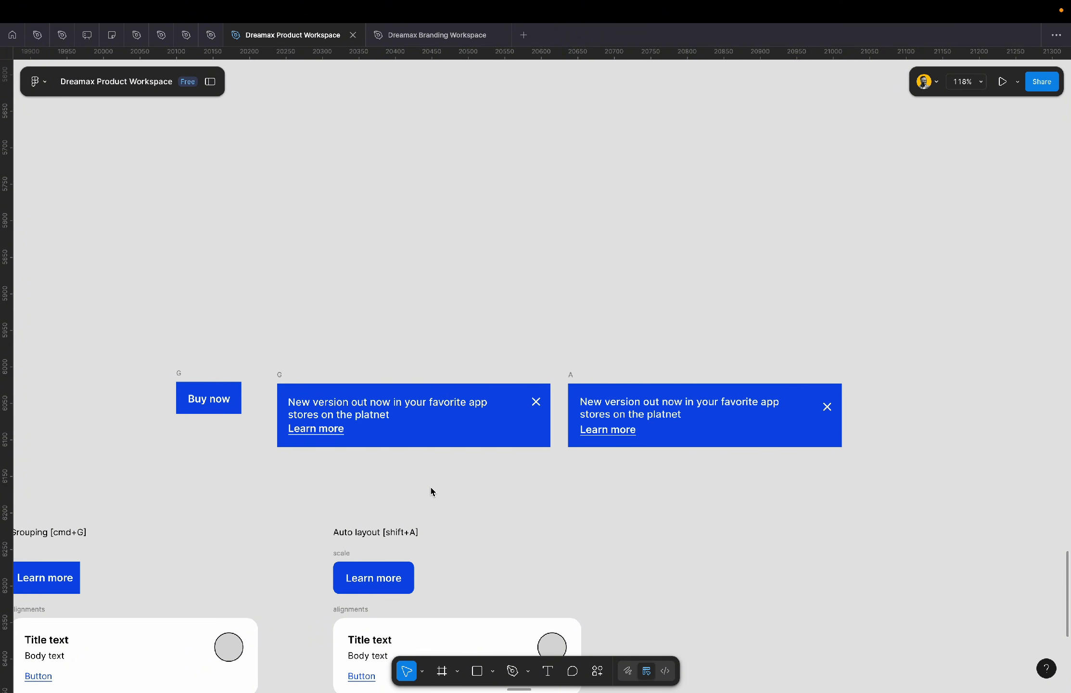
pyautogui.moveTo(866, 355); pyautogui.dragTo(268, 466)
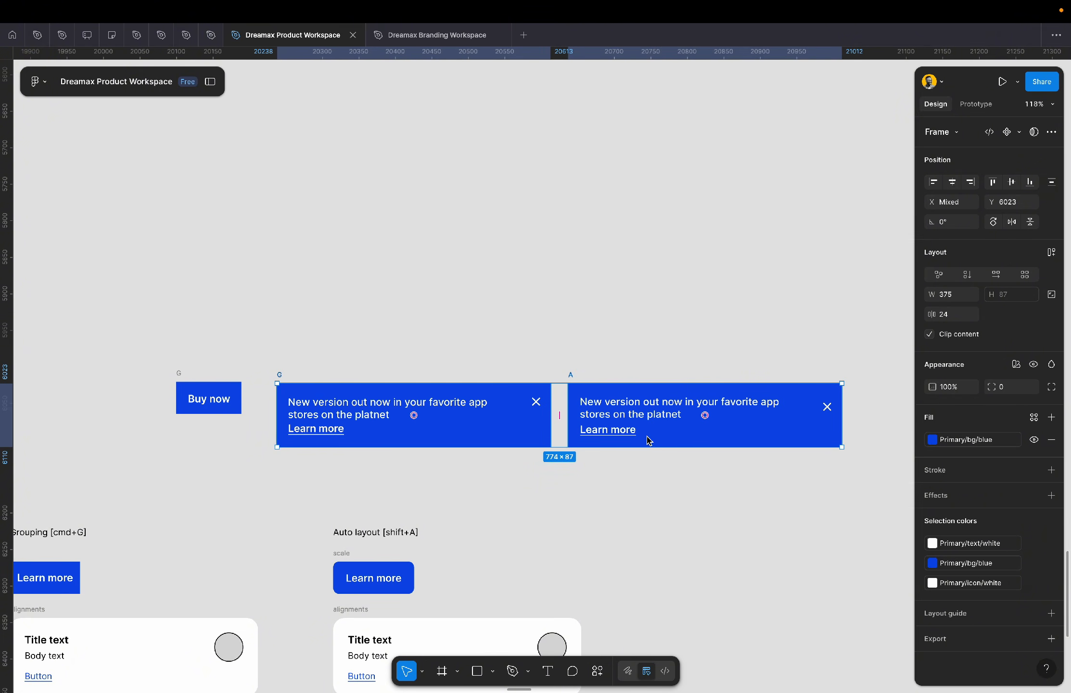
pyautogui.moveTo(649, 440); pyautogui.dragTo(650, 160)
pyautogui.scroll(5, 650, 160)
pyautogui.hscroll(-3, 650, 160)
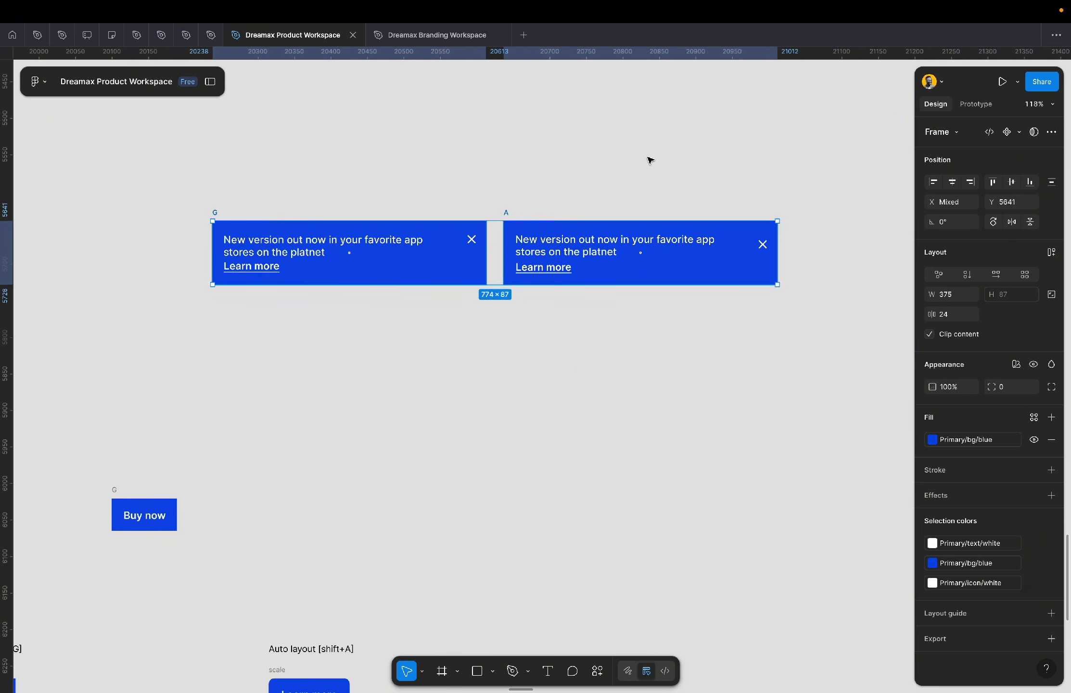
pyautogui.scroll(3, 649, 160)
pyautogui.click(649, 160)
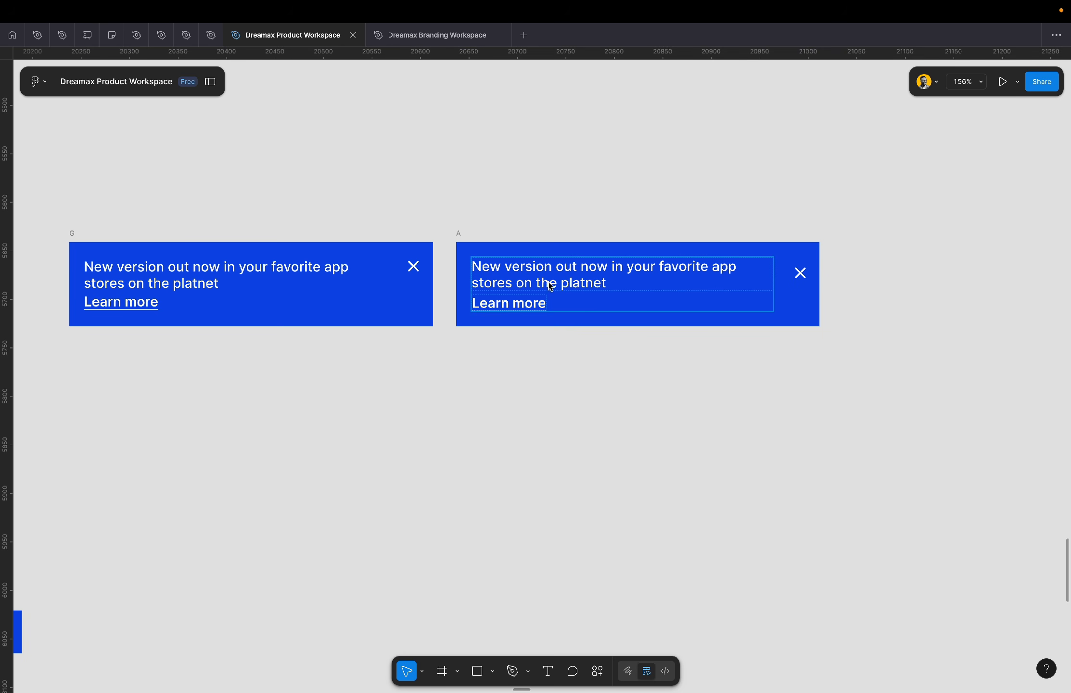
# - Move banner A horizontally away from banner G to X 20695, keeping it at Y 5641
pyautogui.click(459, 235)
pyautogui.moveTo(459, 237); pyautogui.dragTo(513, 239)
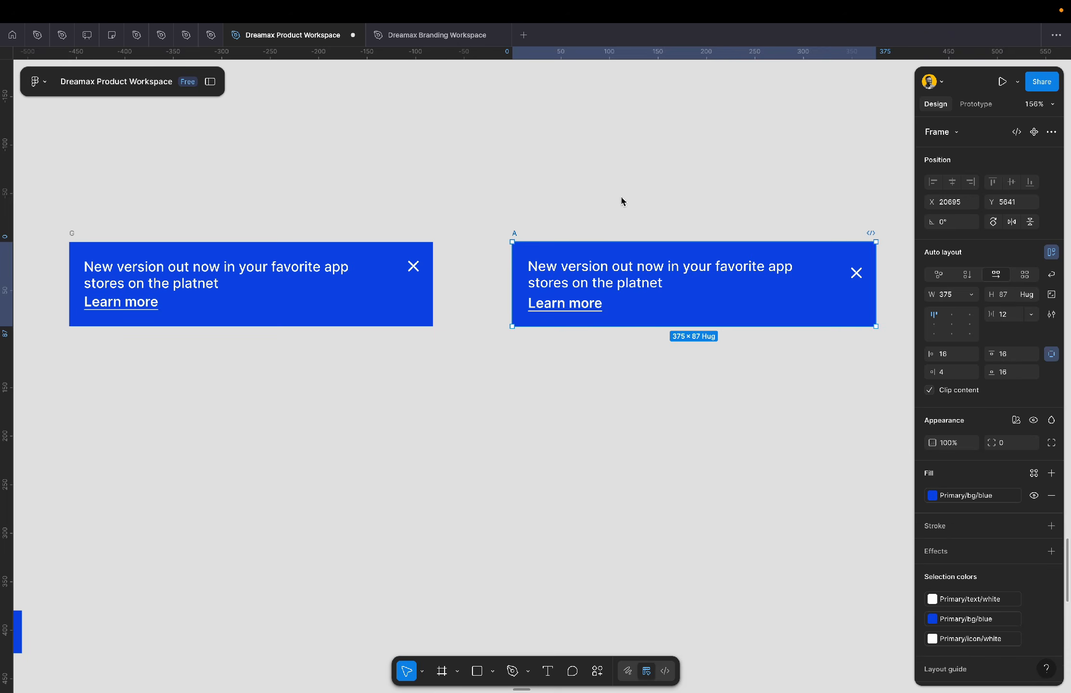
pyautogui.click(628, 201)
# - Shorten banner A's headline to "New version out now"
pyautogui.doubleClick(611, 282)
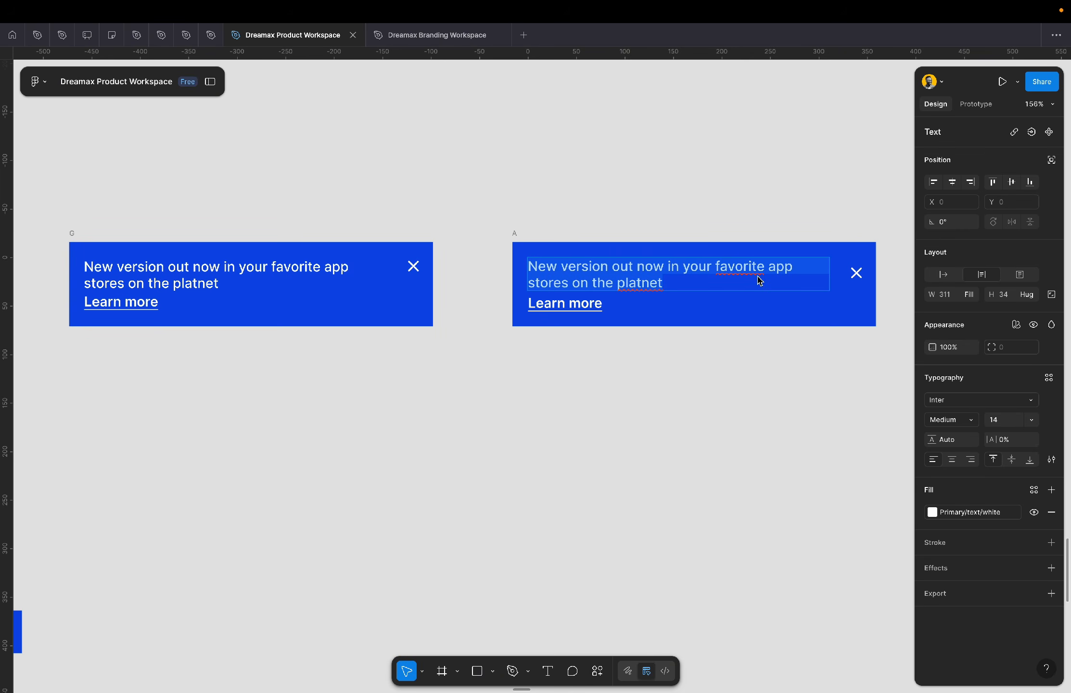
pyautogui.moveTo(665, 271); pyautogui.dragTo(760, 297)
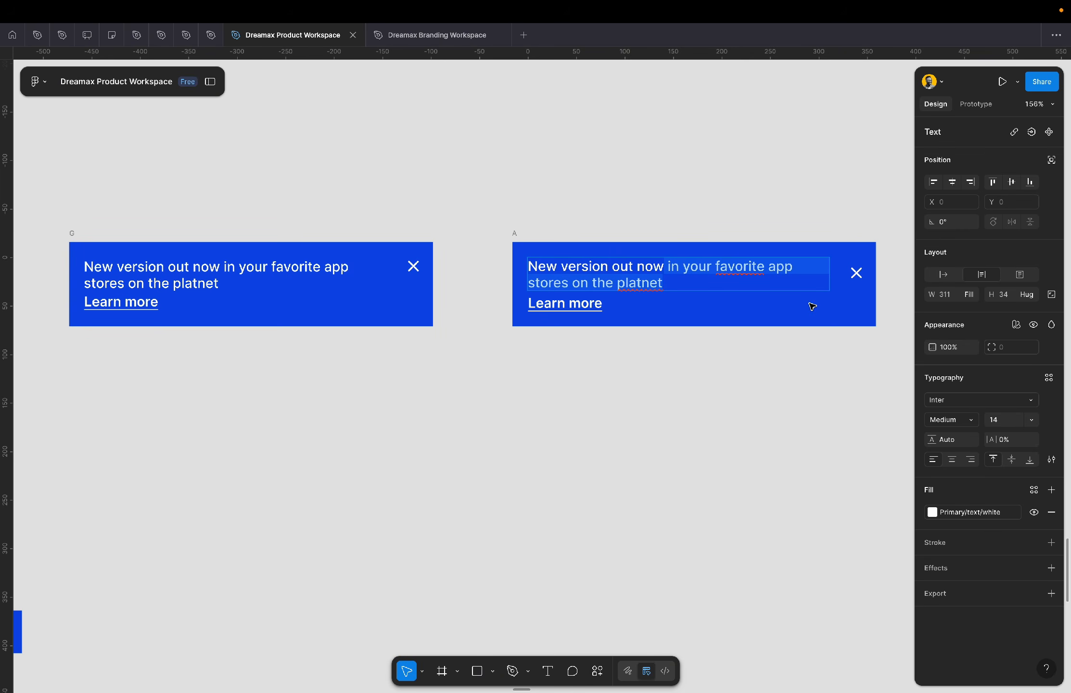
pyautogui.press('BackSpace')
pyautogui.press('Escape')
pyautogui.click(650, 363)
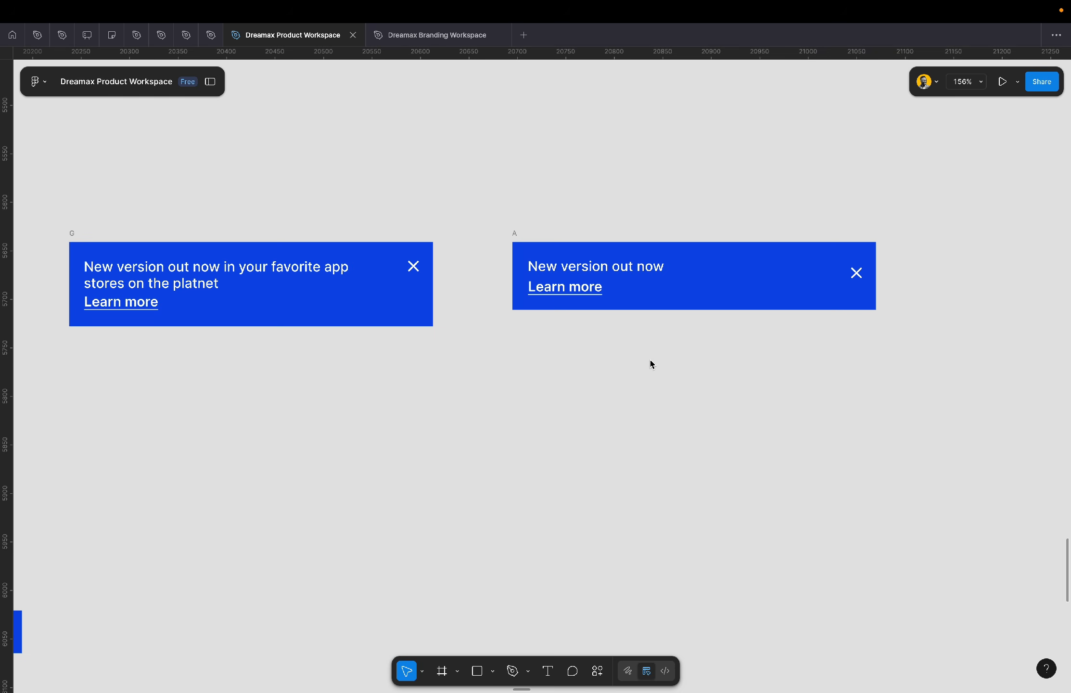
# - Open banner G's headline text for editing
pyautogui.doubleClick(157, 290)
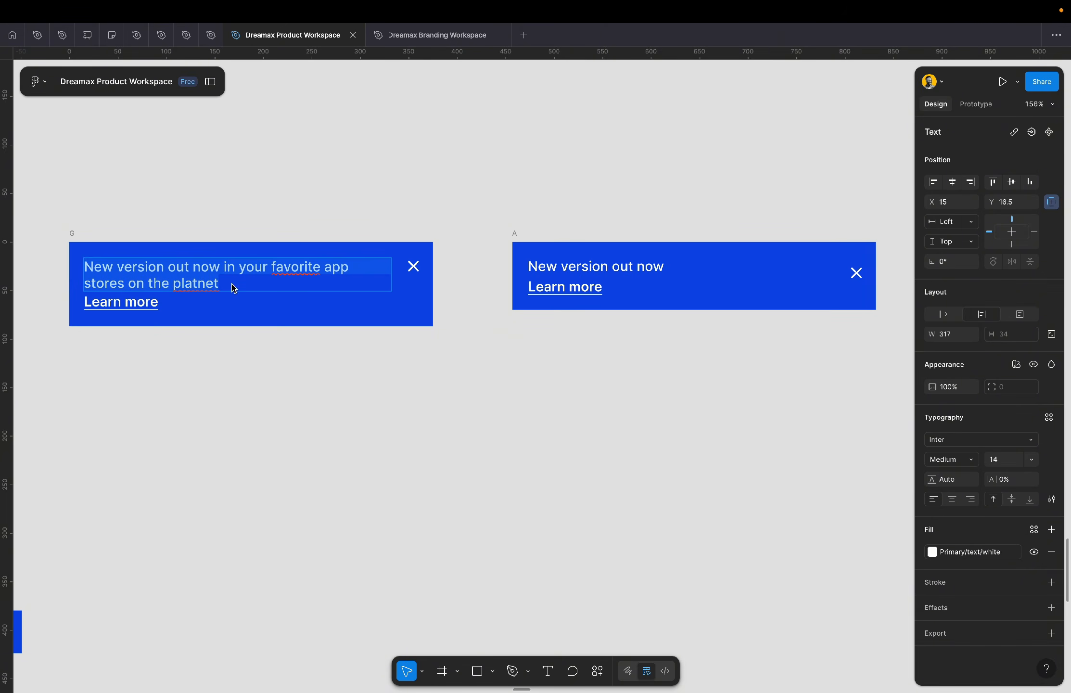
# - Shorten the message text in banner G to "New version out now"
pyautogui.moveTo(235, 289); pyautogui.dragTo(82, 284)
pyautogui.press('BackSpace')
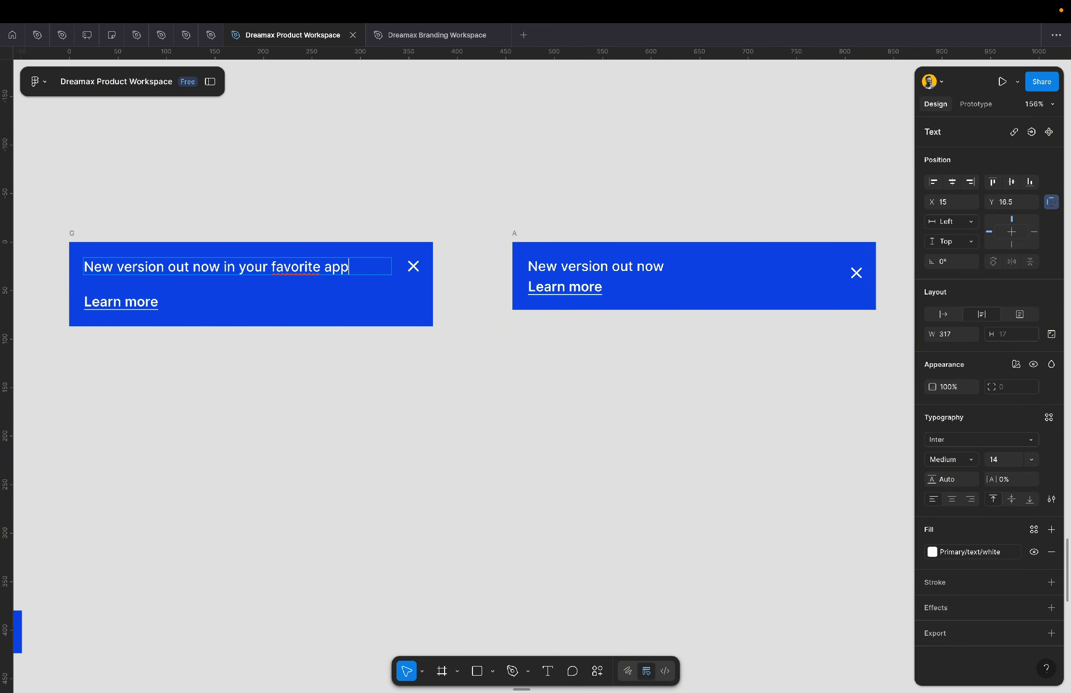
pyautogui.press('BackSpace')
pyautogui.press('BackSpace')
pyautogui.press('BackSpace')
pyautogui.press('BackSpace')
pyautogui.press('BackSpace')
pyautogui.press('BackSpace')
pyautogui.press('BackSpace')
pyautogui.press('BackSpace')
pyautogui.press('BackSpace')
pyautogui.press('BackSpace')
pyautogui.press('BackSpace')
pyautogui.press('BackSpace')
pyautogui.press('BackSpace')
pyautogui.press('BackSpace')
pyautogui.press('BackSpace')
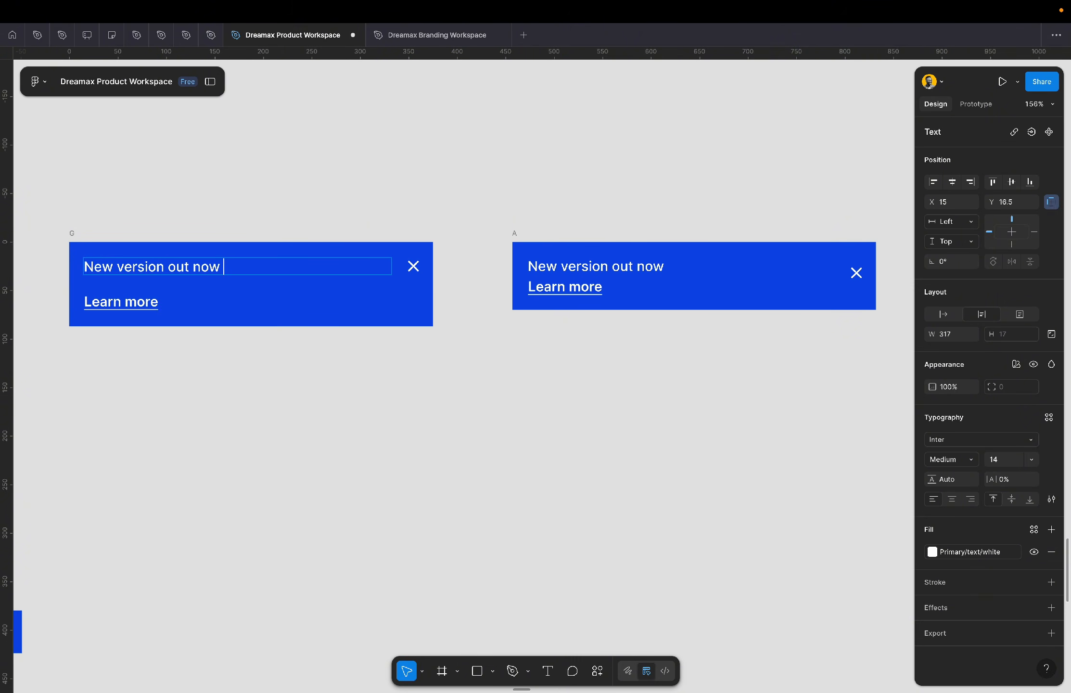
pyautogui.press('Escape')
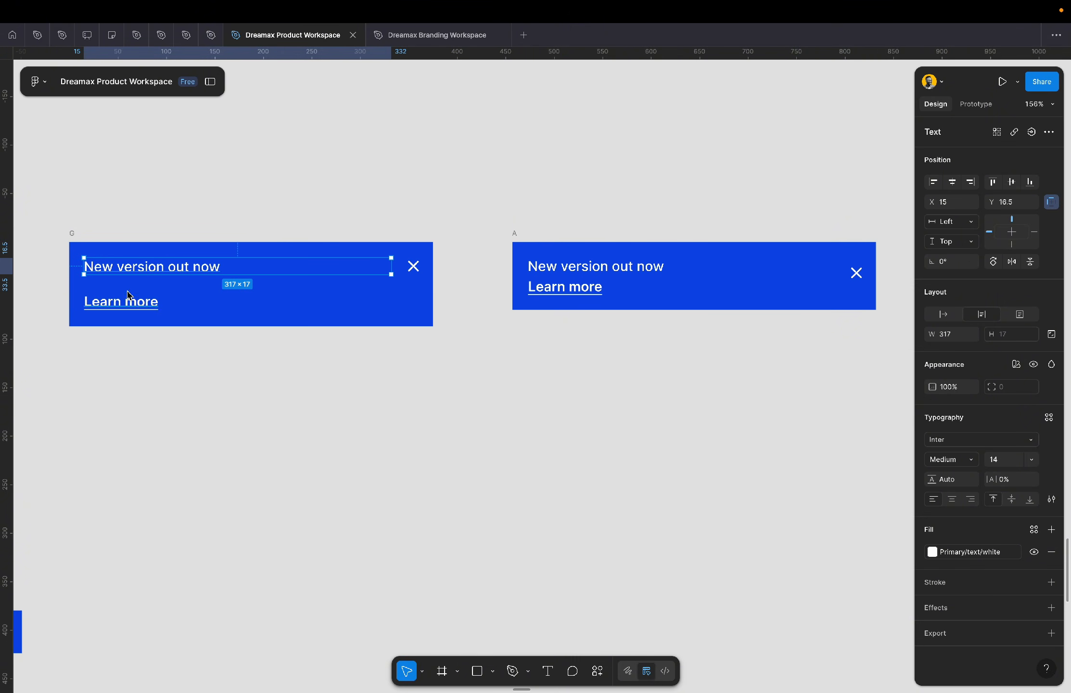
# - Set the vertical spacing between the message and the "Learn more" link in banner G to 2
pyautogui.click(134, 304)
pyautogui.keyDown('shift'); pyautogui.click(161, 269); pyautogui.keyUp('shift')
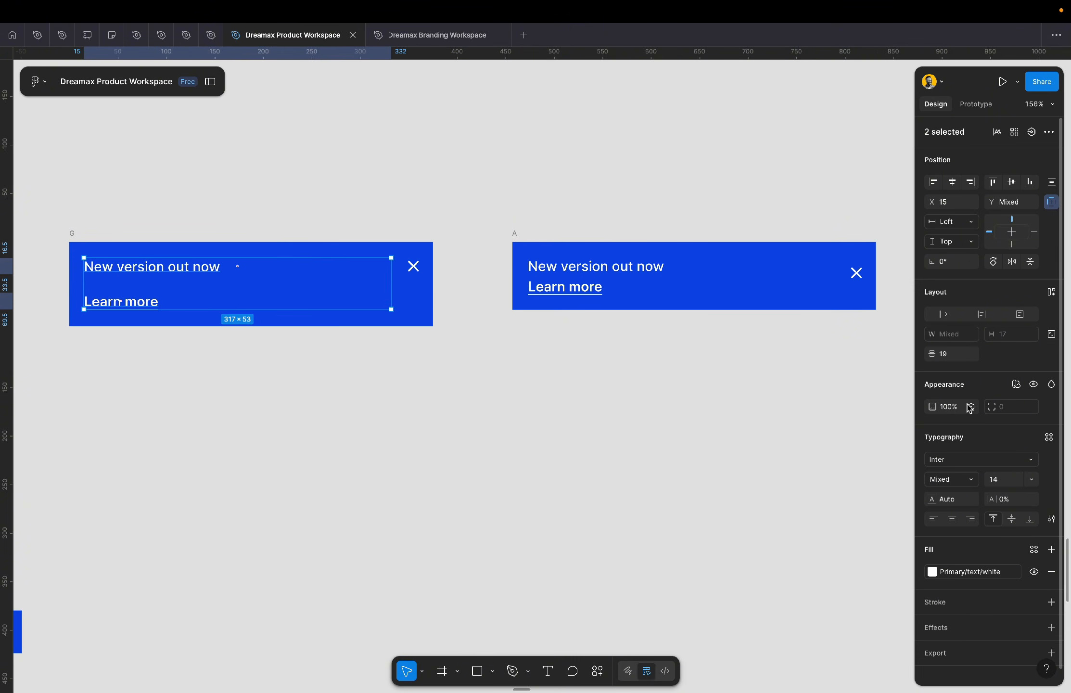
pyautogui.click(958, 355)
pyautogui.write('7')
pyautogui.press('Return')
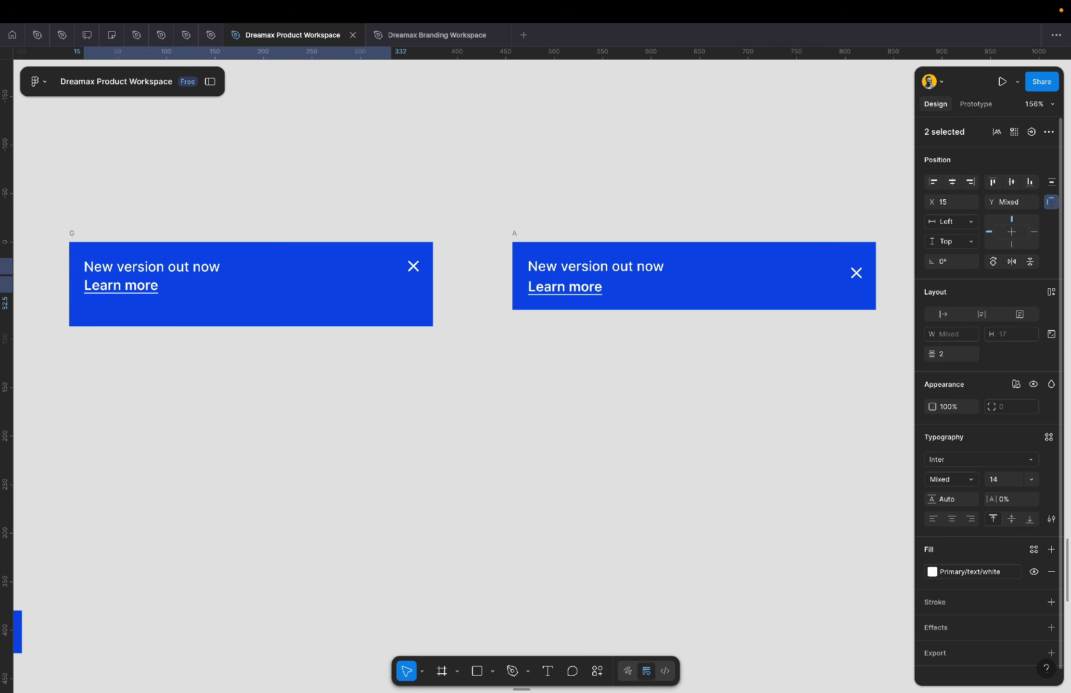
# - Reduce the height of frame G to 70 so it matches banner A
pyautogui.click(428, 323)
pyautogui.moveTo(418, 330); pyautogui.dragTo(420, 310)
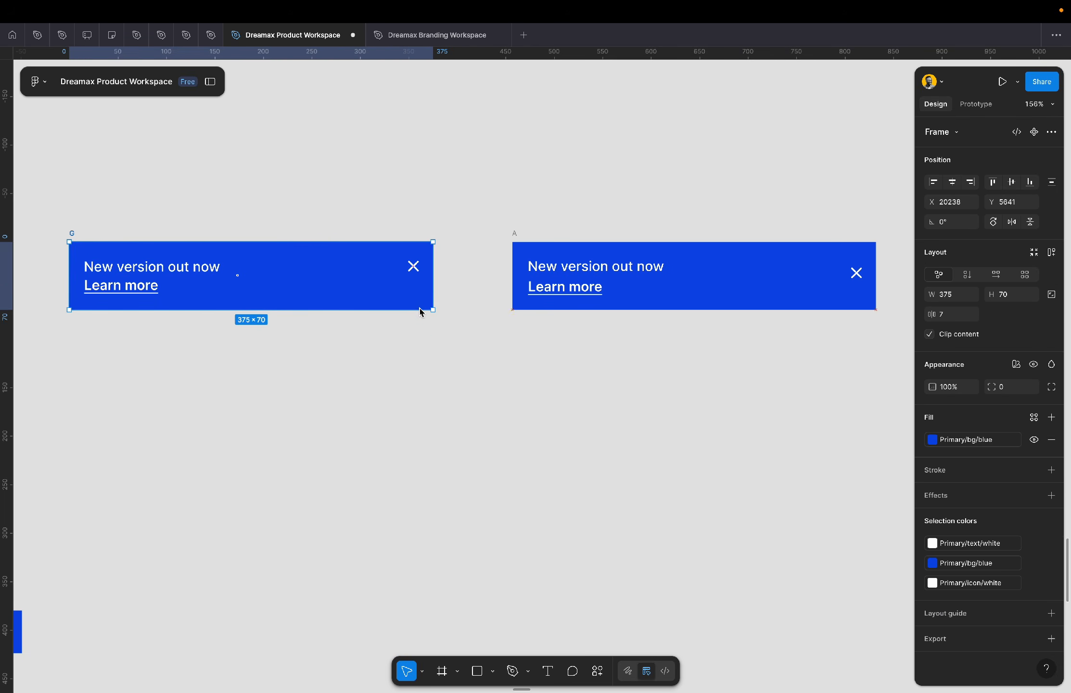
pyautogui.click(437, 363)
pyautogui.scroll(-5, 436, 364)
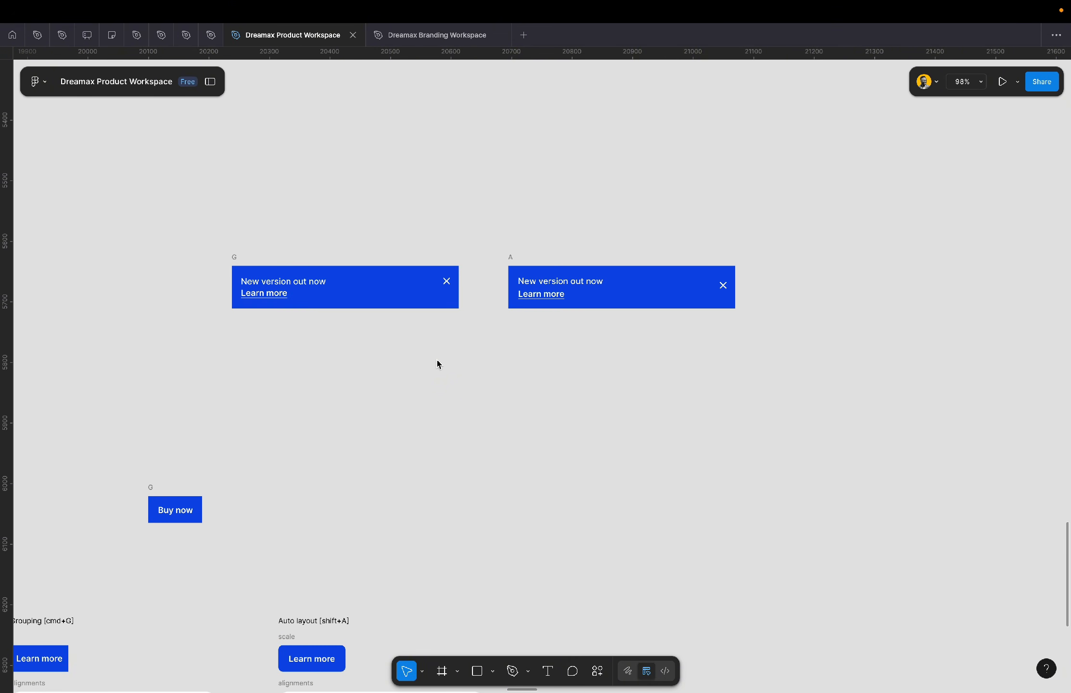
# - Try placing a duplicate of banner A directly below it, and remove the copy
pyautogui.moveTo(801, 233); pyautogui.dragTo(500, 322)
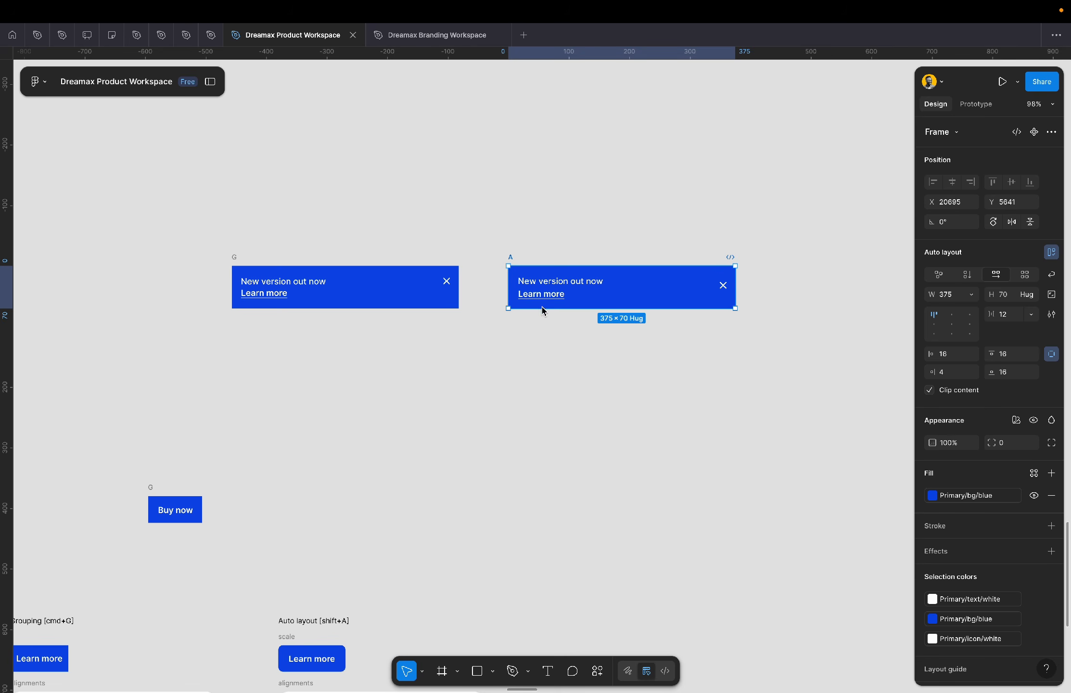
pyautogui.moveTo(644, 286); pyautogui.dragTo(641, 342)
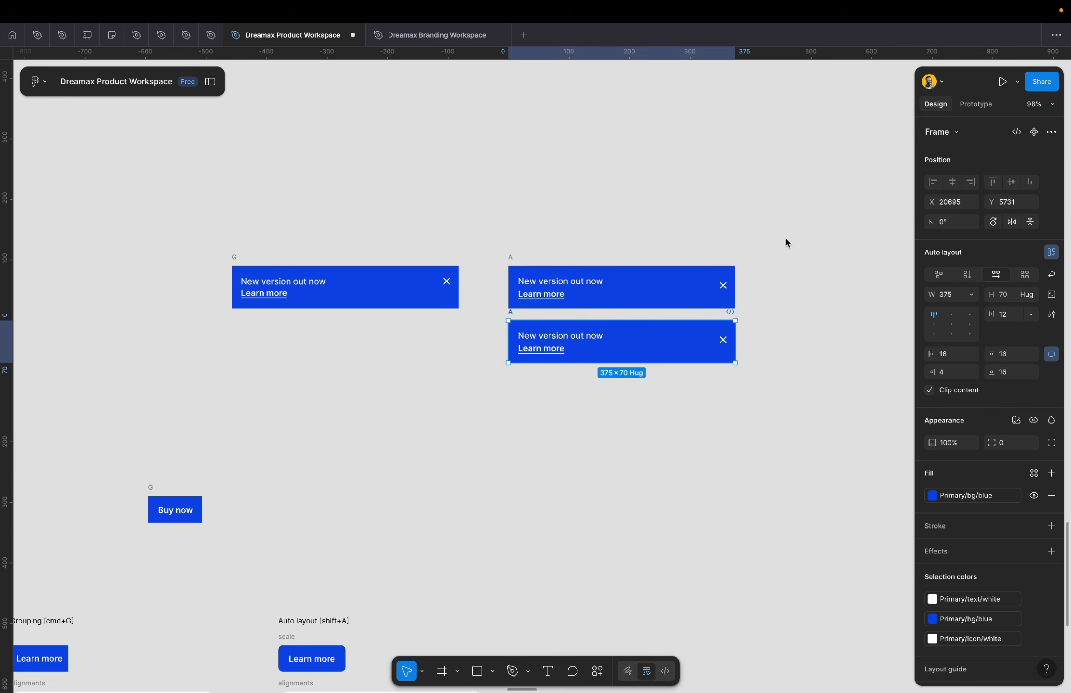
pyautogui.moveTo(787, 233); pyautogui.dragTo(485, 428)
pyautogui.press('super+z')
pyautogui.press('Delete')
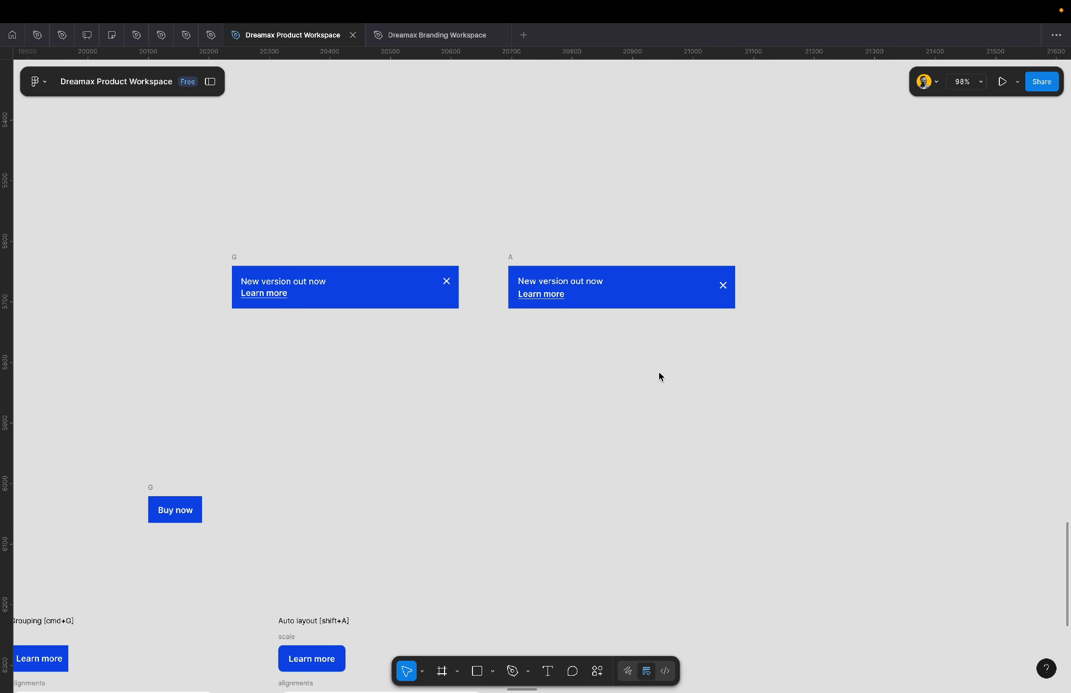
# - Convert banner frame A into a component
pyautogui.click(511, 257)
pyautogui.scroll(5, 660, 273)
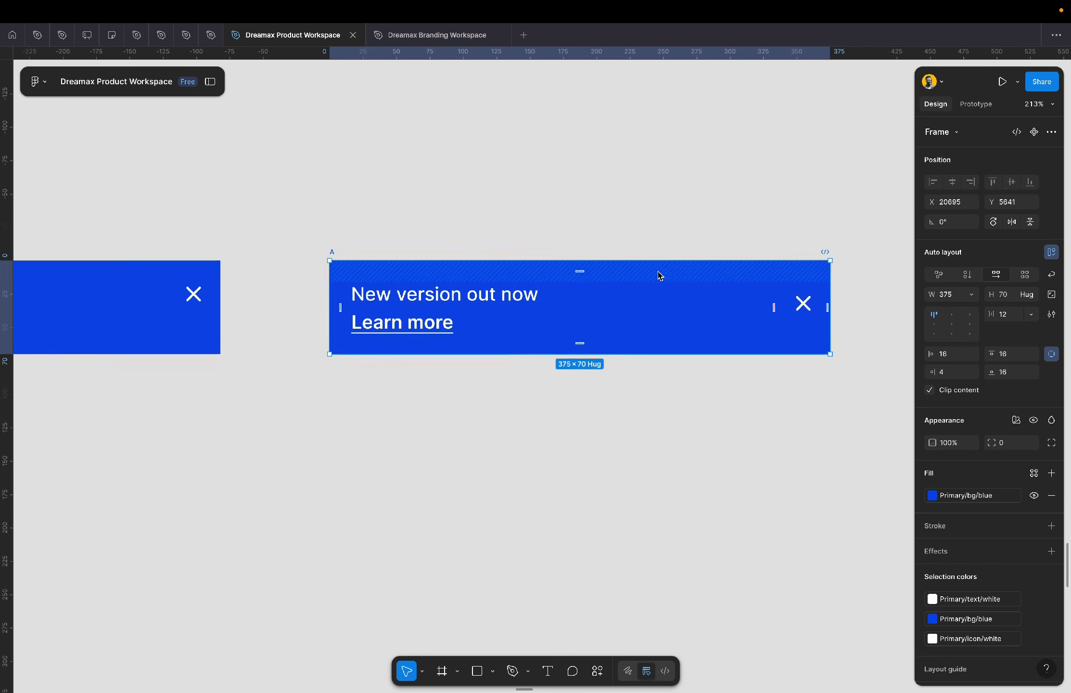
pyautogui.hscroll(-1, 660, 274)
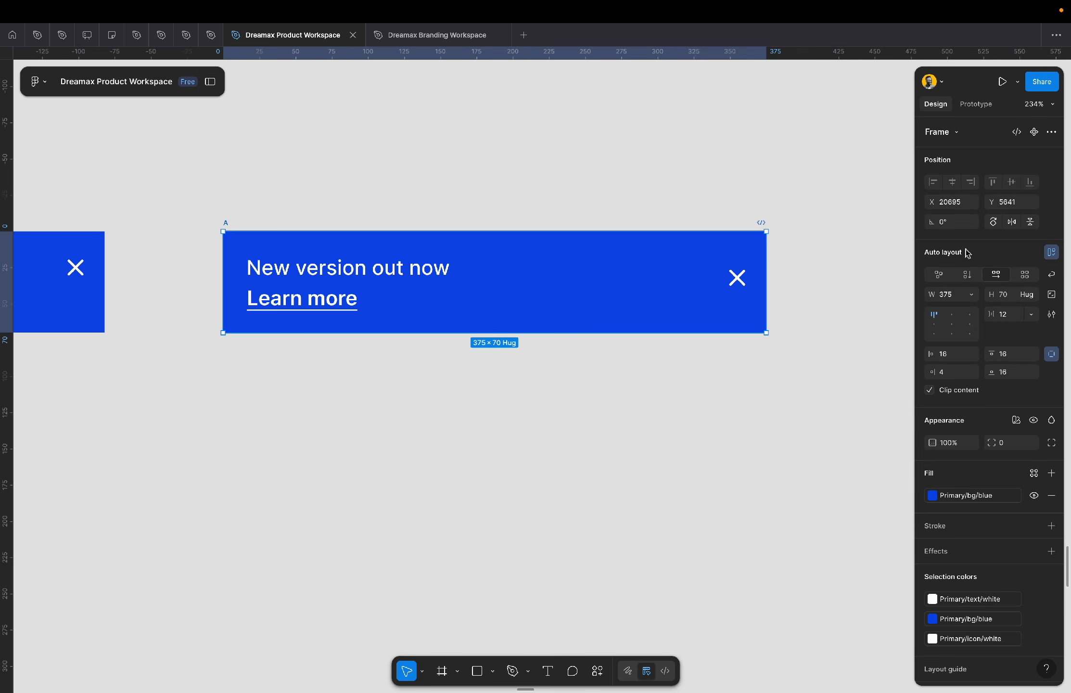
pyautogui.click(1034, 132)
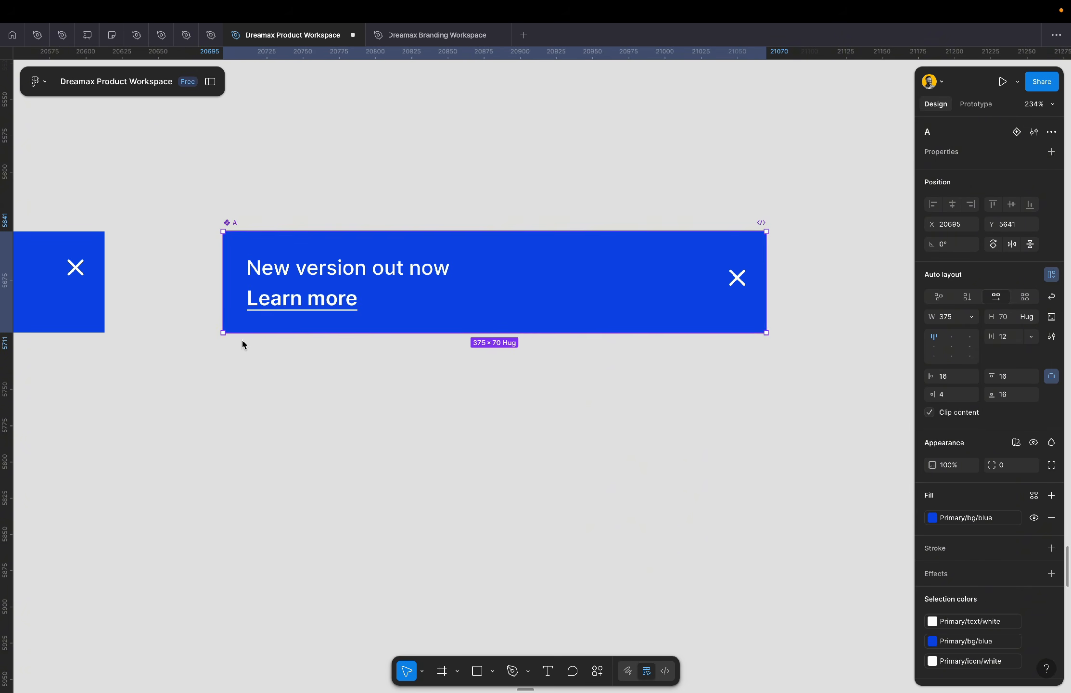
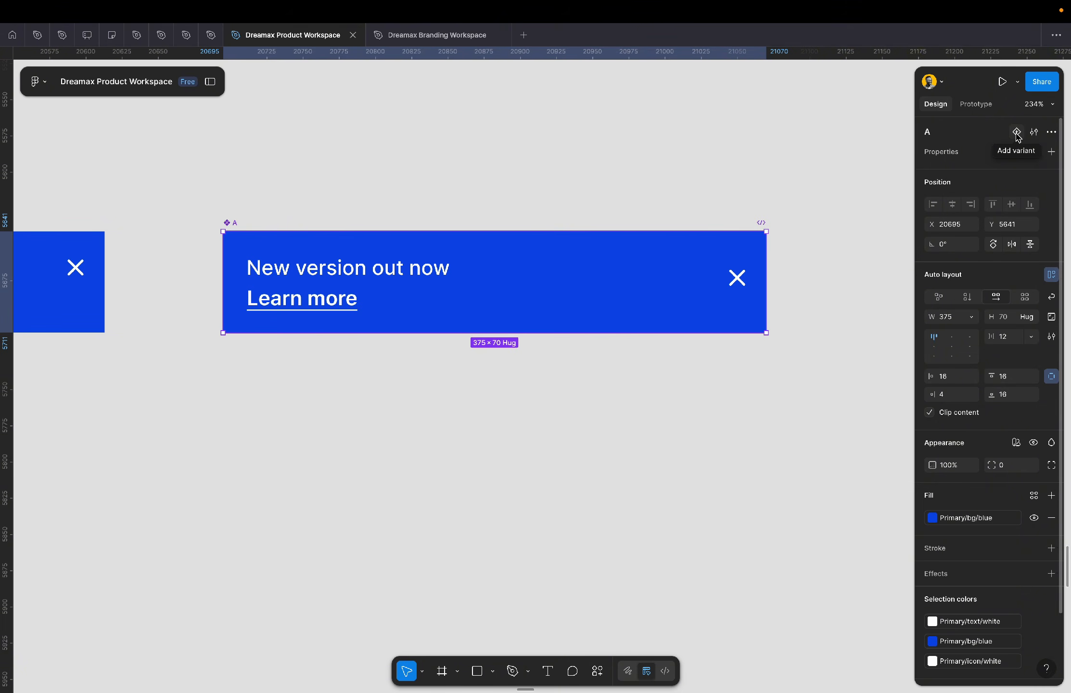
pyautogui.scroll(3, 490, 330)
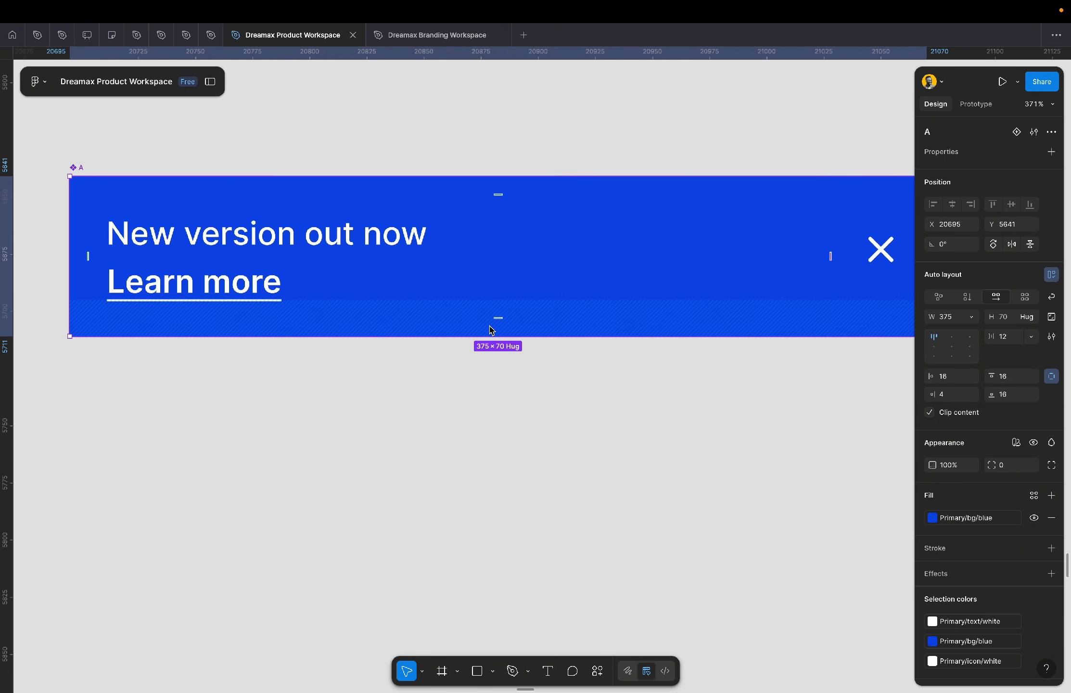
pyautogui.scroll(-4, 490, 330)
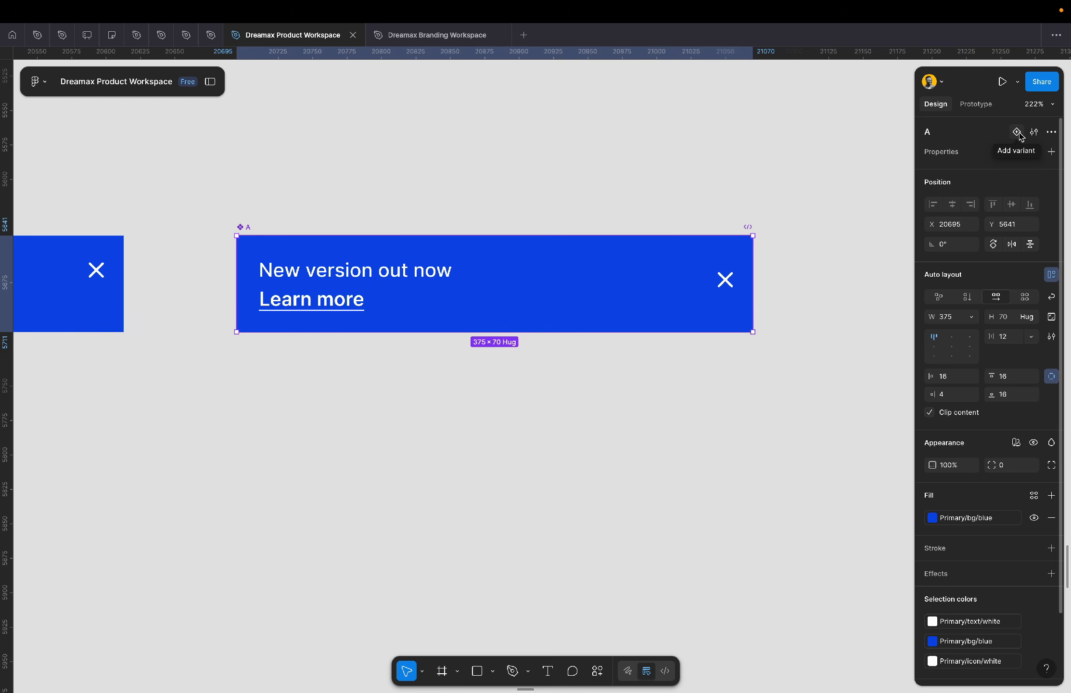
# - Add a second variant to component A and set its fill to the Primary/bg/red library color
pyautogui.click(1017, 132)
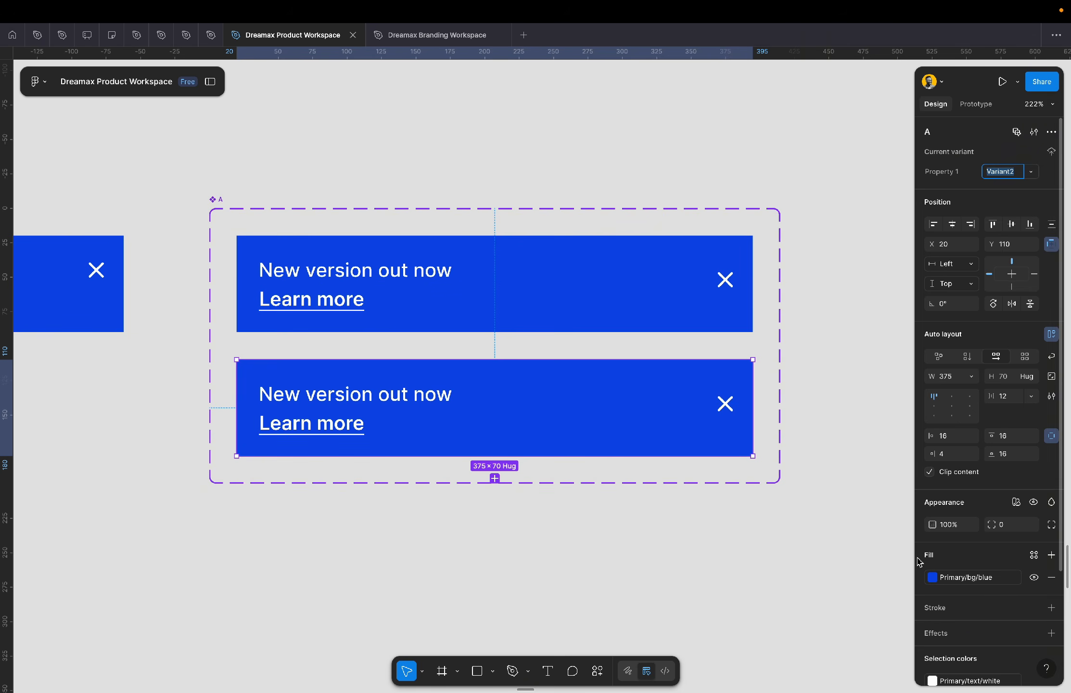
pyautogui.click(980, 576)
pyautogui.click(804, 629)
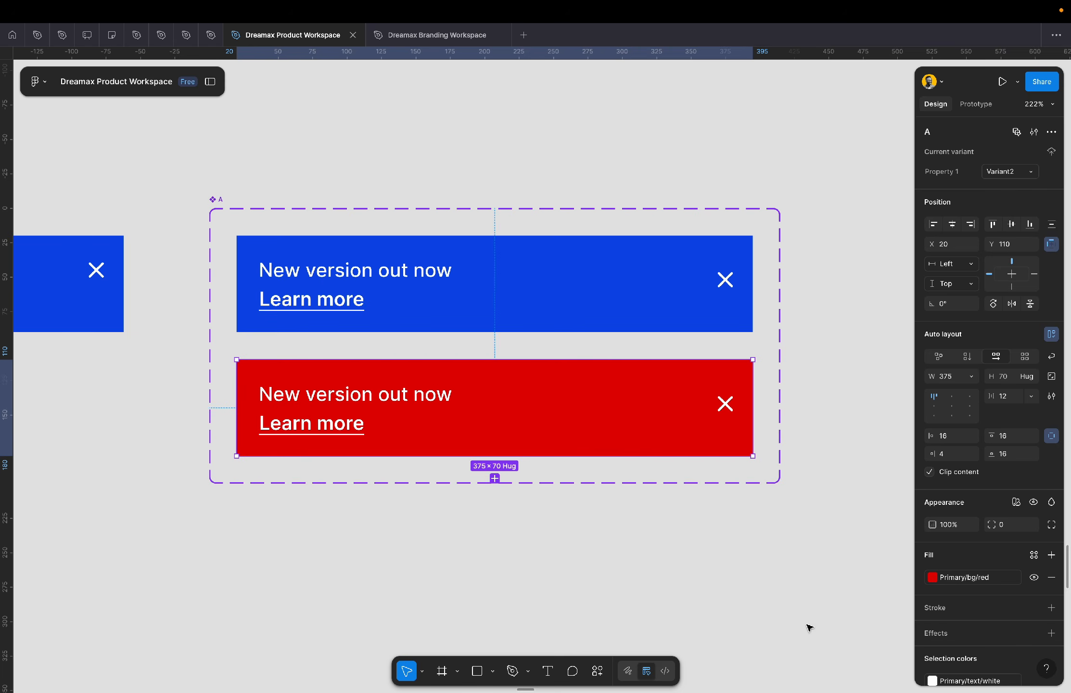
# - Add a third variant to component A and set its fill to the Primary/bg/orange library color
pyautogui.click(495, 478)
pyautogui.click(963, 576)
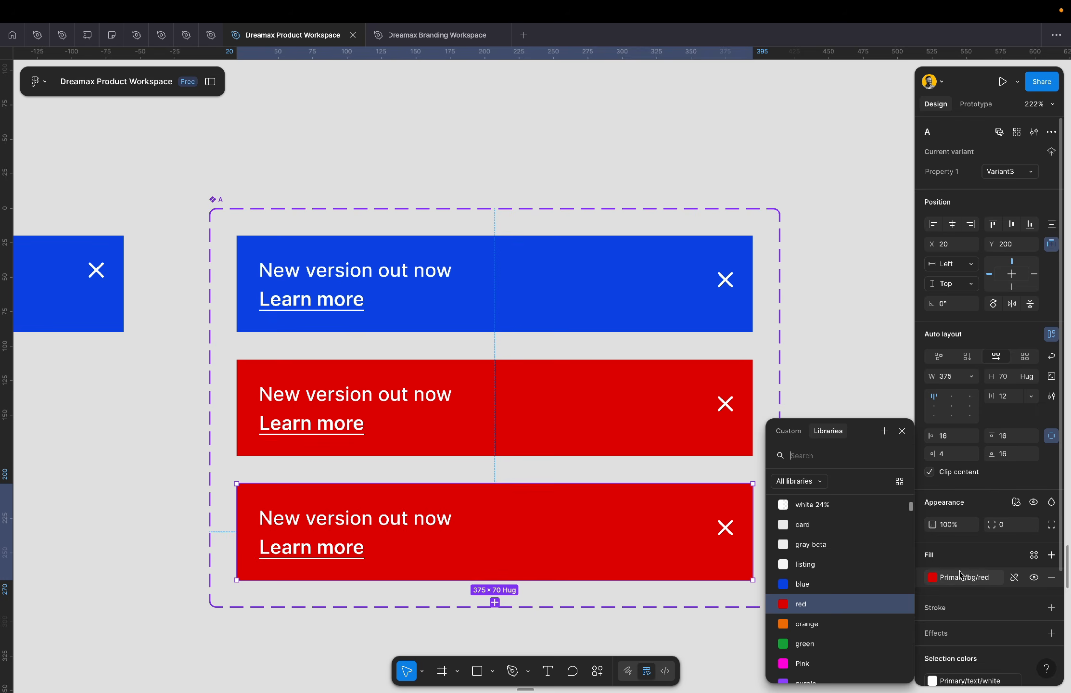
pyautogui.click(843, 624)
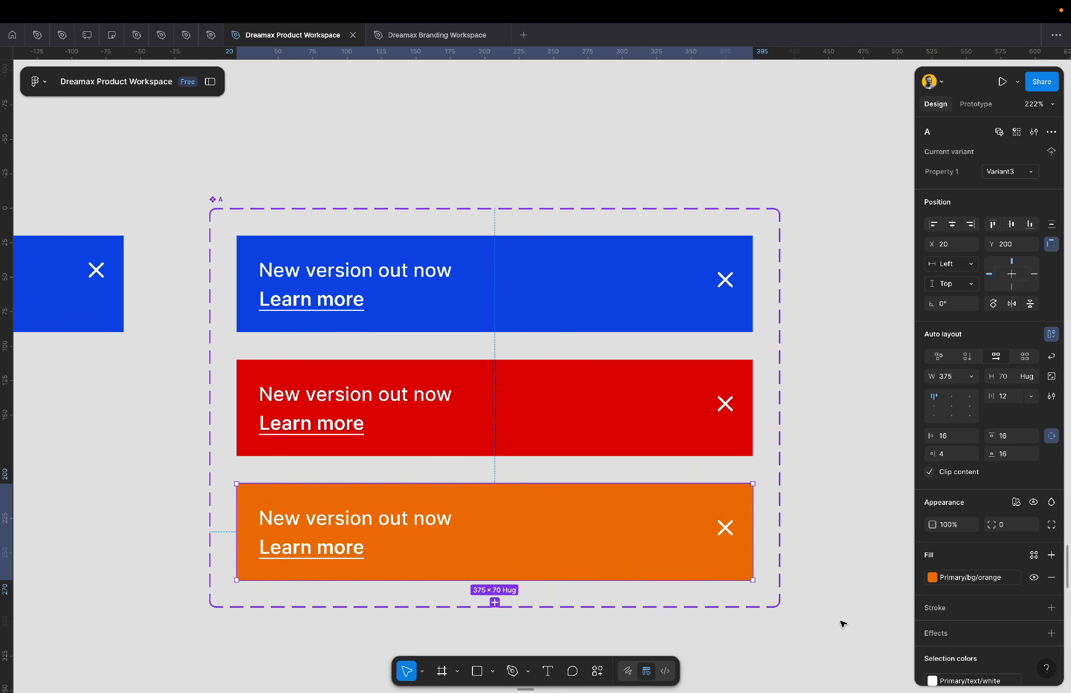
pyautogui.click(878, 544)
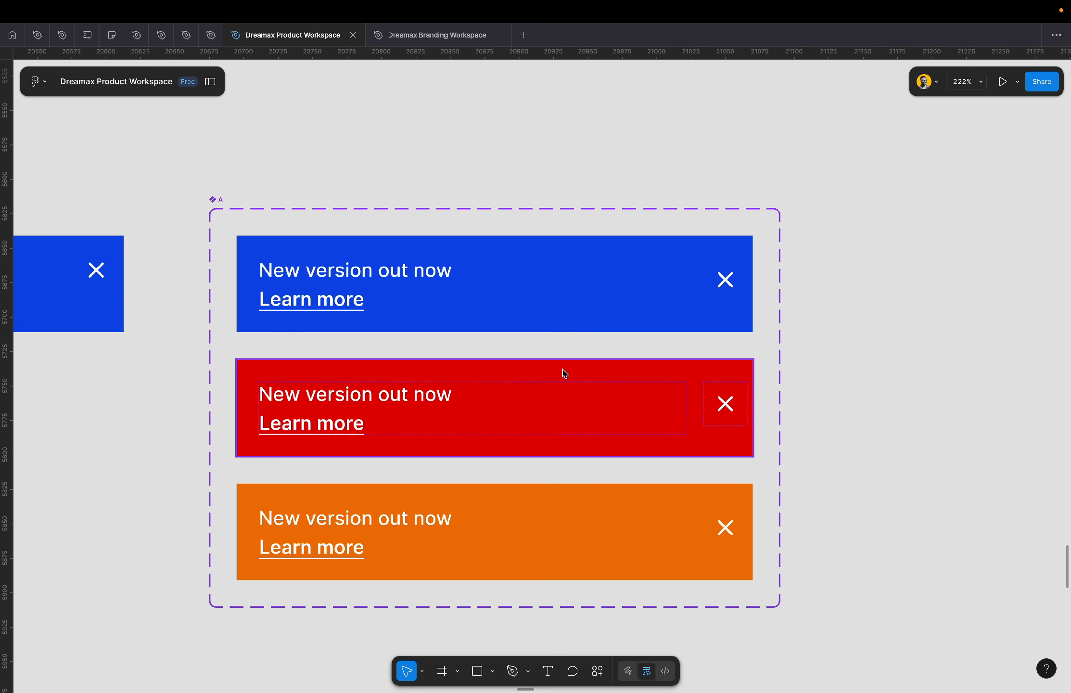
pyautogui.scroll(-3, 564, 373)
pyautogui.scroll(3, 564, 371)
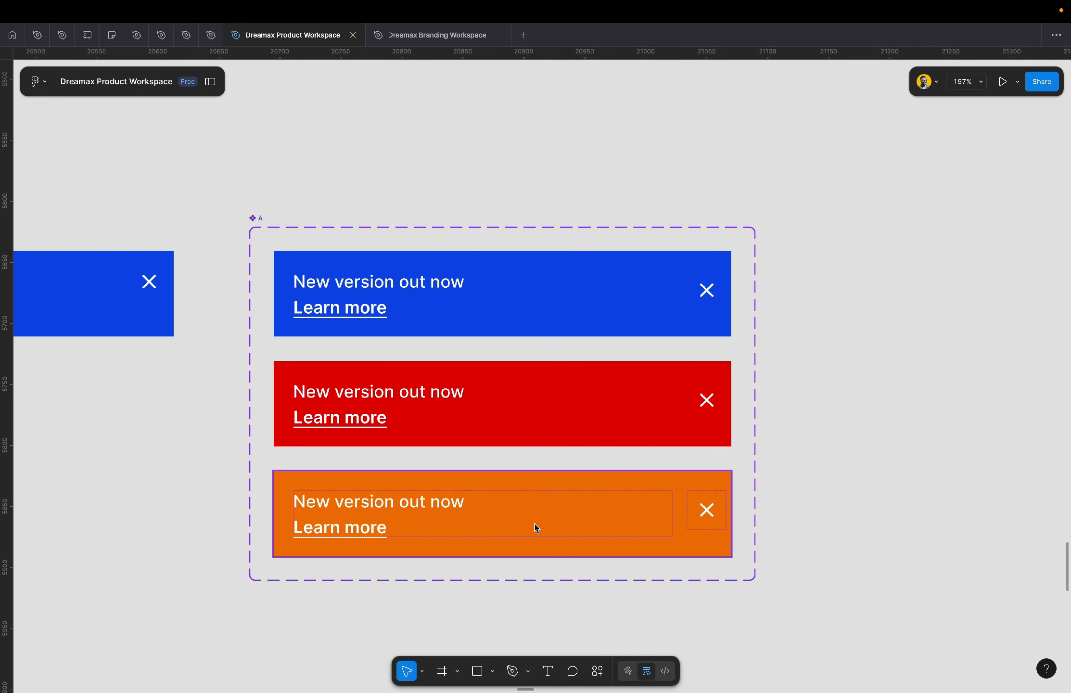
pyautogui.click(417, 283)
pyautogui.click(646, 201)
pyautogui.click(661, 280)
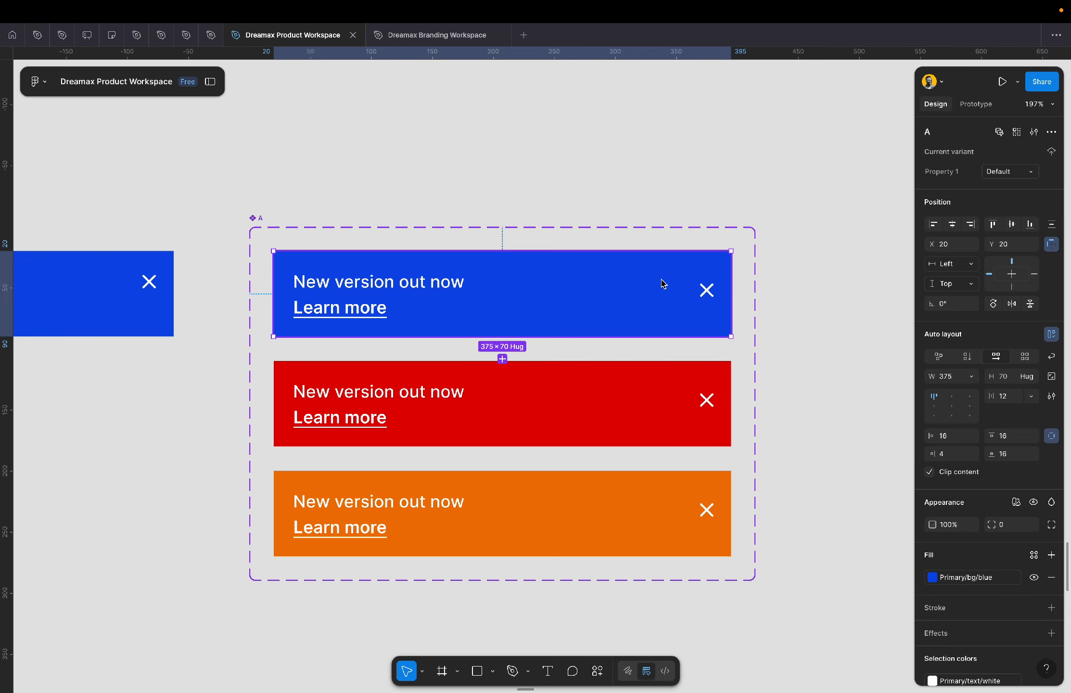
pyautogui.click(303, 235)
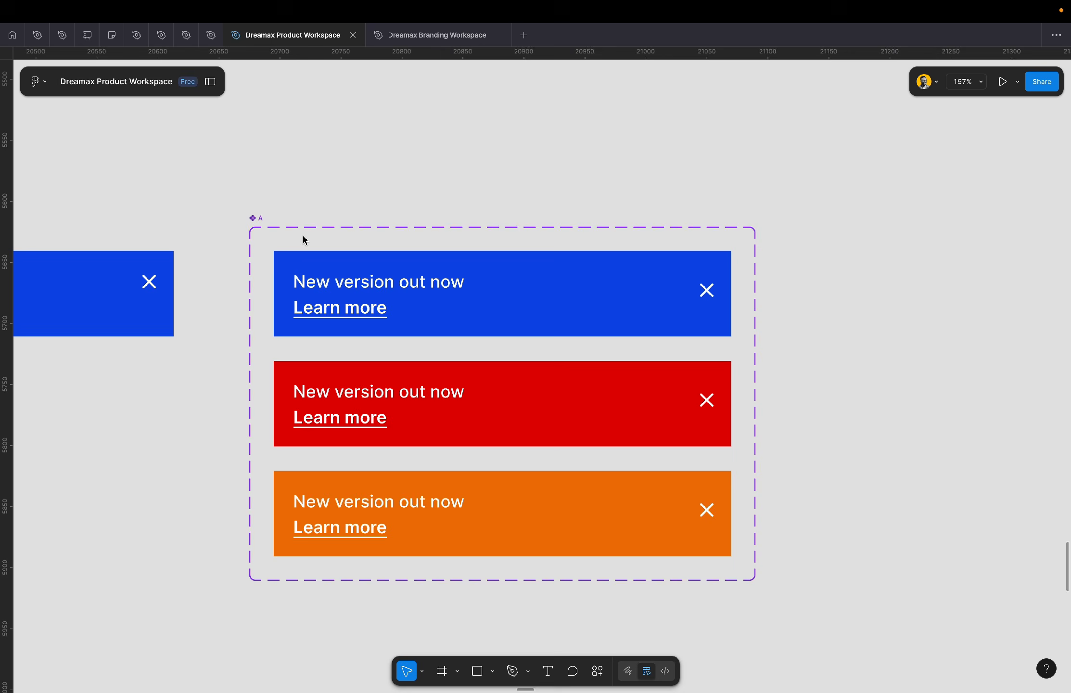
# - Rename component set A as "alert banner"
pyautogui.click(263, 219)
pyautogui.click(945, 132)
pyautogui.write('alert banner')
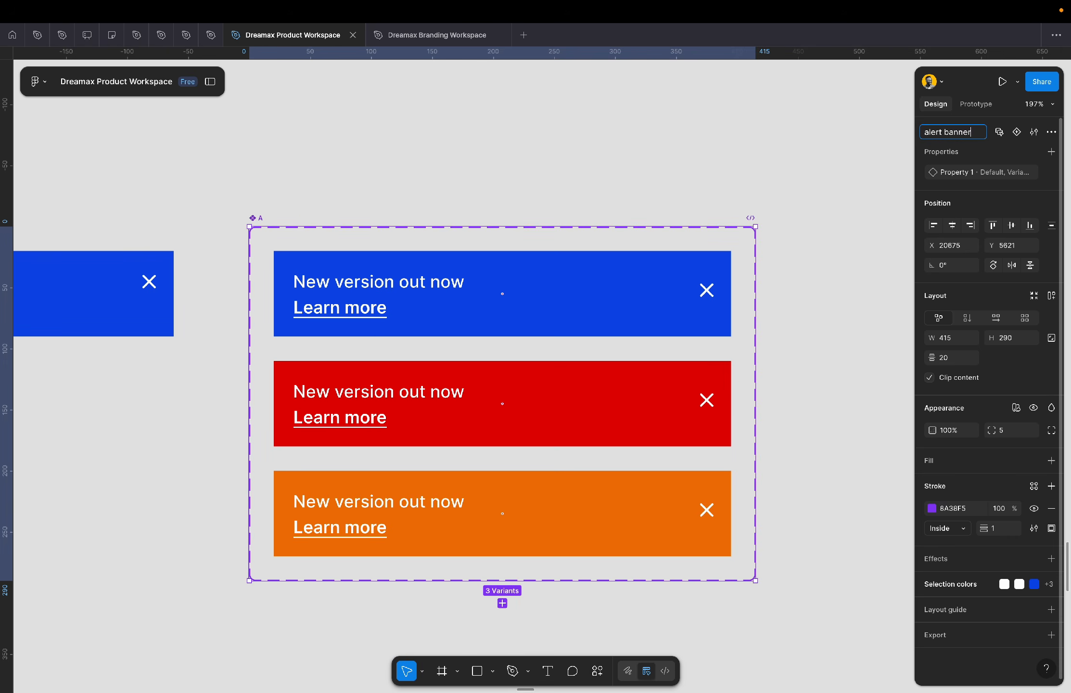
pyautogui.press('Return')
# - Set the blue banner variant's property value to "info"
pyautogui.click(686, 322)
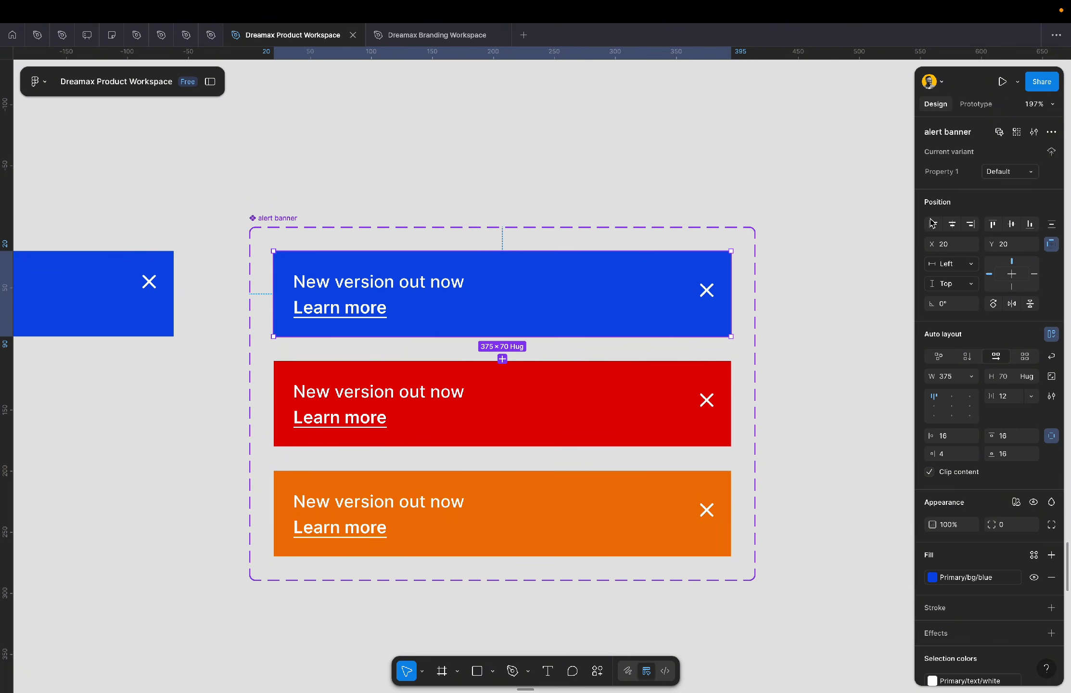
pyautogui.click(997, 172)
pyautogui.write('inf')
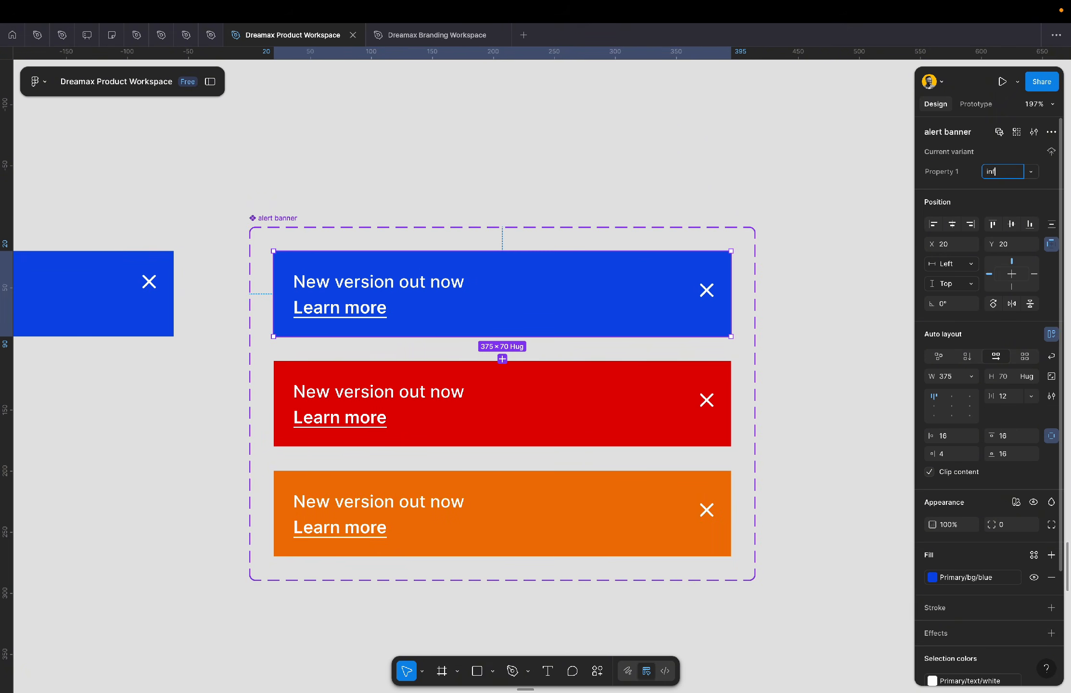
pyautogui.write('o')
pyautogui.press('Return')
# - Set the orange banner variant's property value to "warning"
pyautogui.press('Tab')
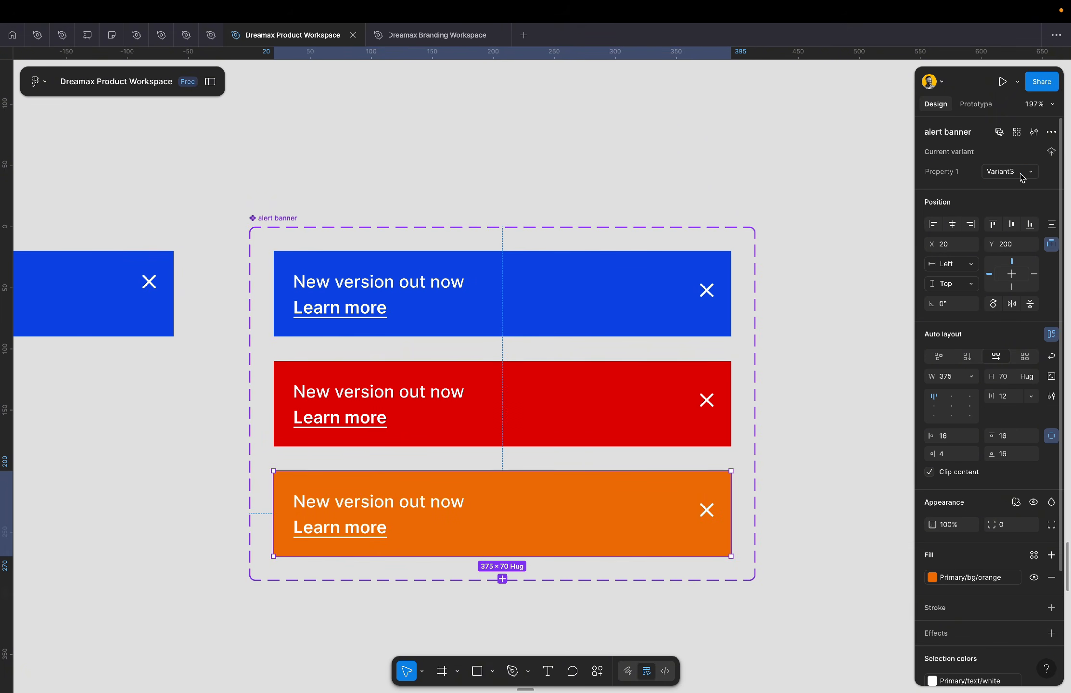
pyautogui.click(1020, 174)
pyautogui.write('warning')
pyautogui.press('Return')
# - Set the red banner variant's property value to "error"
pyautogui.press('Tab')
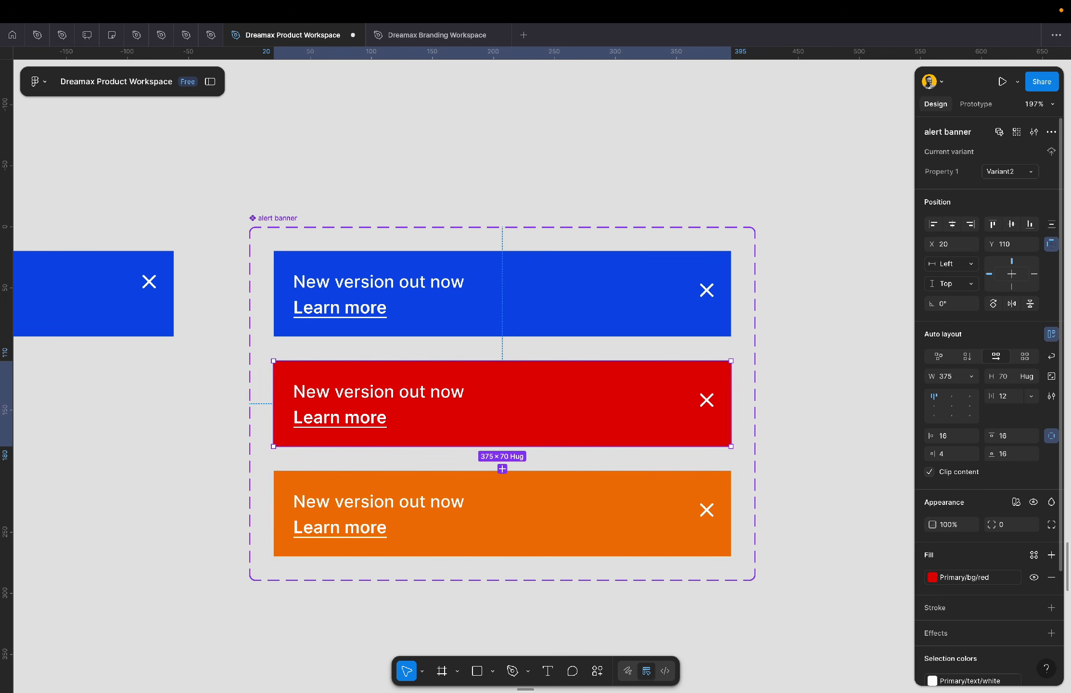
pyautogui.click(1020, 174)
pyautogui.write('error')
pyautogui.press('Return')
# - Rename the alert banner's variant property from Property 1 to "variants"
pyautogui.doubleClick(966, 177)
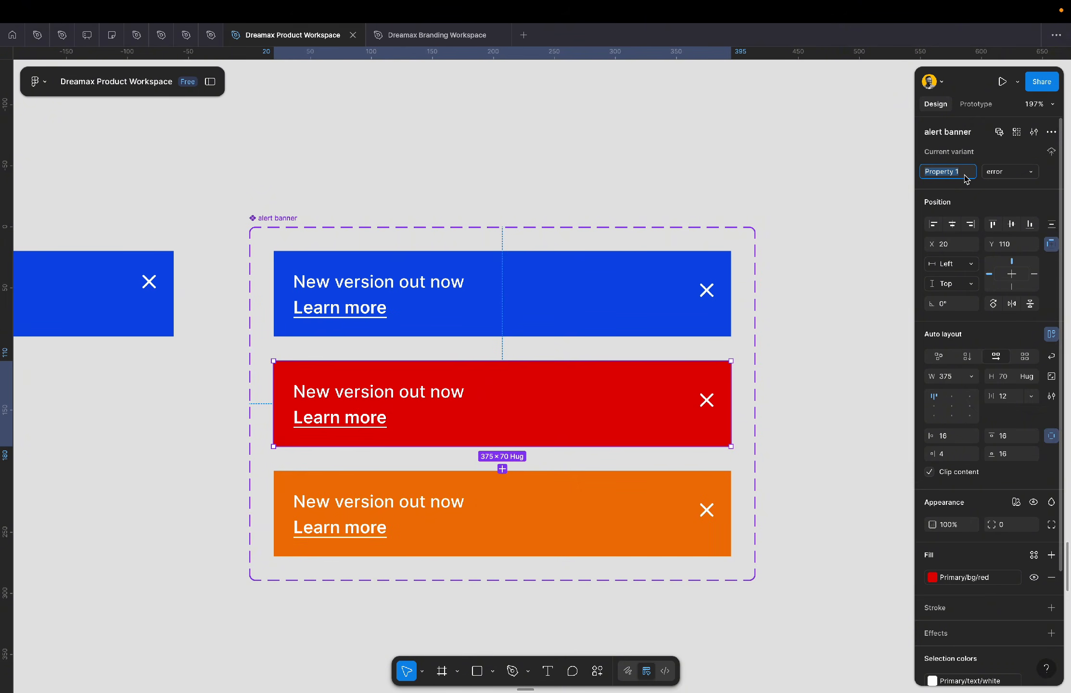
pyautogui.write('variants')
pyautogui.press('Return')
pyautogui.click(826, 268)
# - Convert banner frame G into a component and add a second variant to it
pyautogui.scroll(-5, 826, 268)
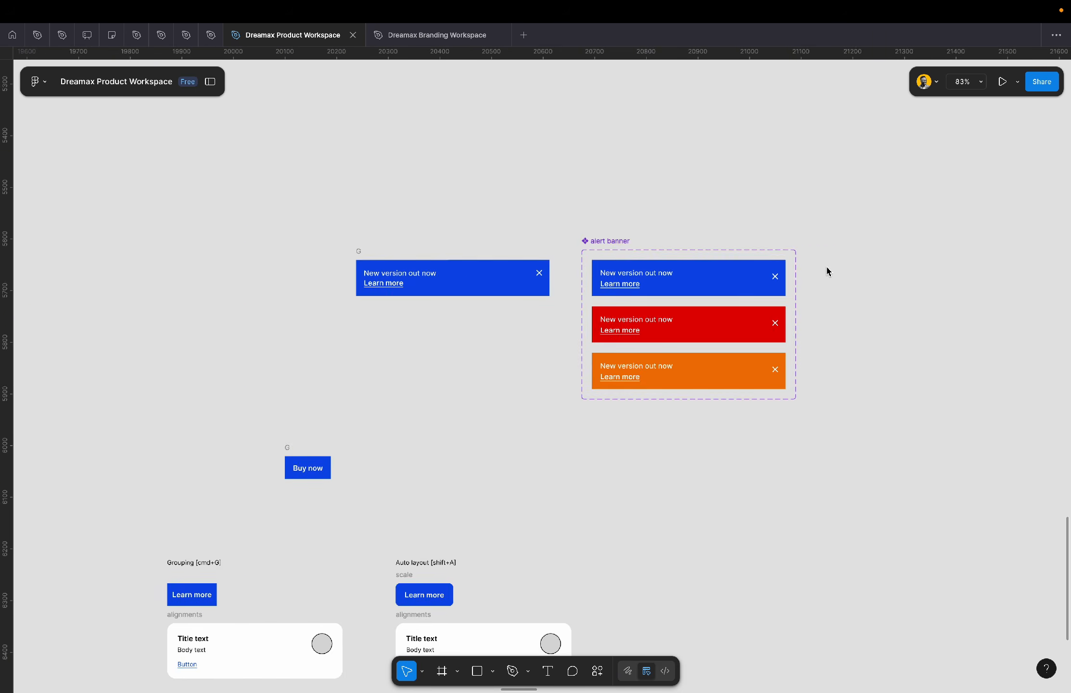
pyautogui.hscroll(-2, 826, 271)
pyautogui.scroll(5, 475, 267)
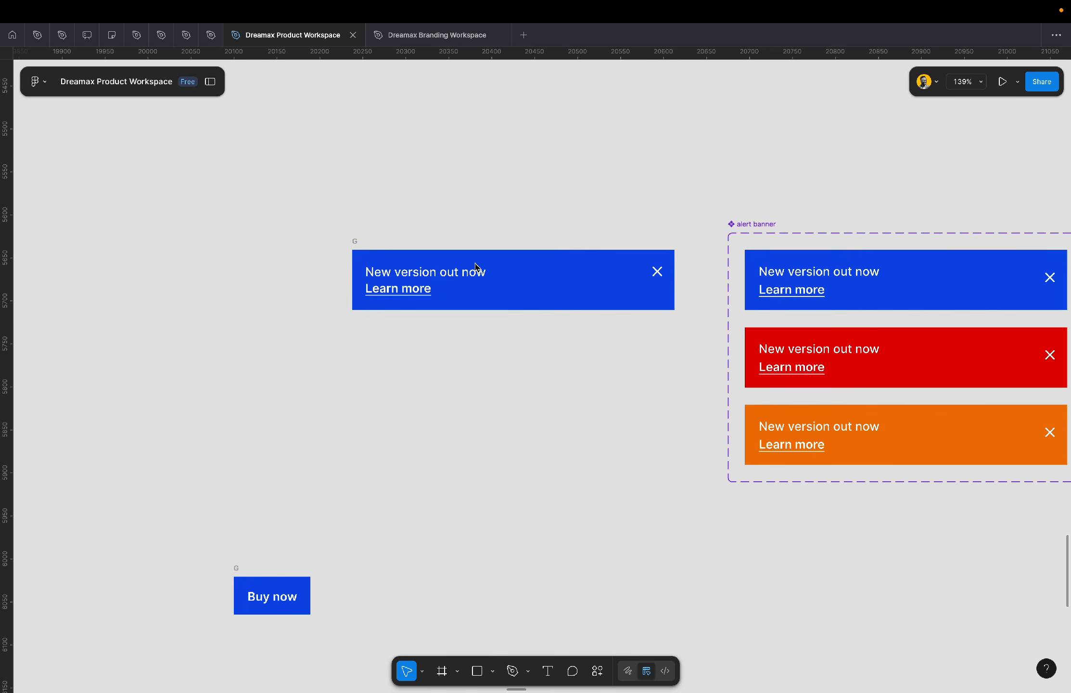
pyautogui.click(354, 242)
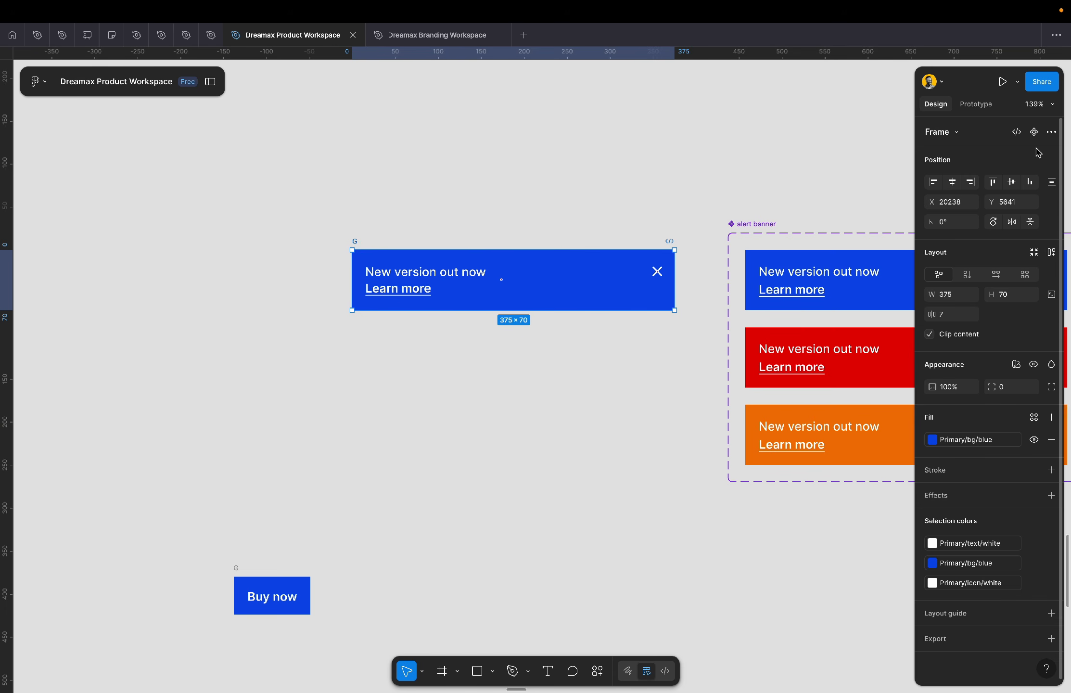
pyautogui.click(1034, 131)
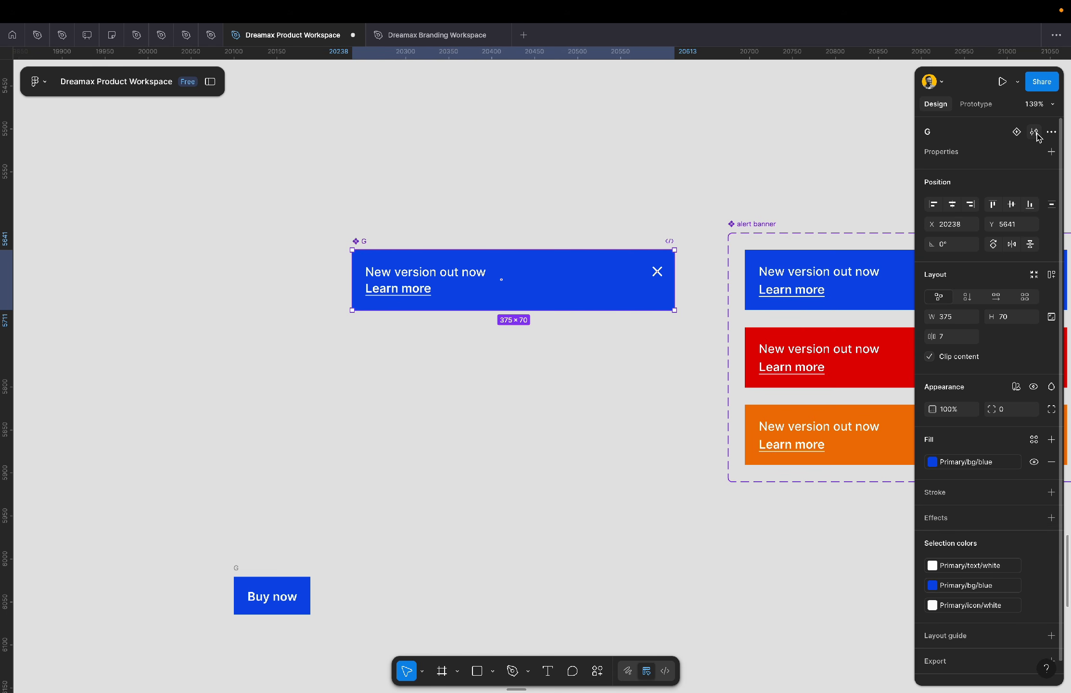
pyautogui.click(1035, 135)
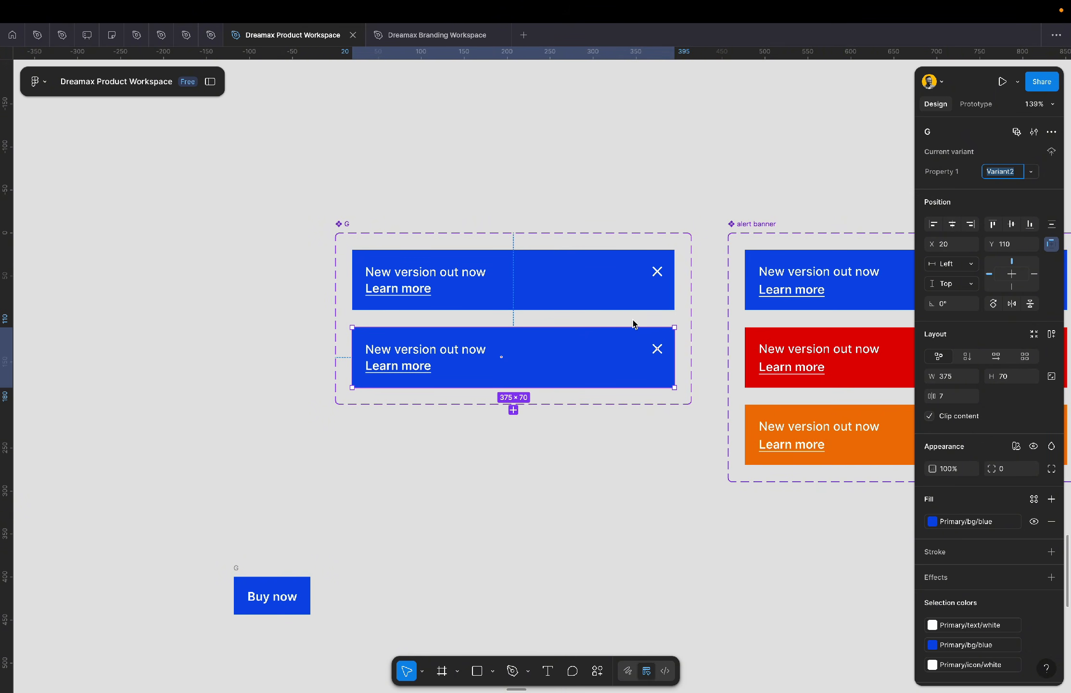
# - Name the second variant of component G "error" and set its fill to the red library color
pyautogui.write('error')
pyautogui.press('Return')
pyautogui.click(976, 521)
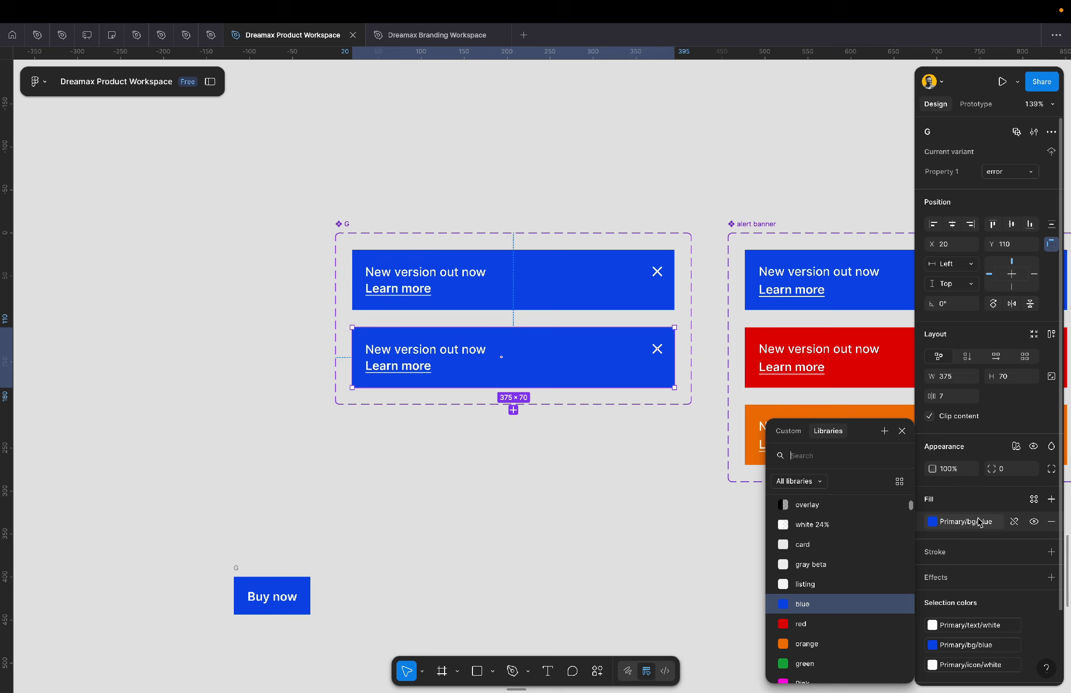
pyautogui.click(827, 624)
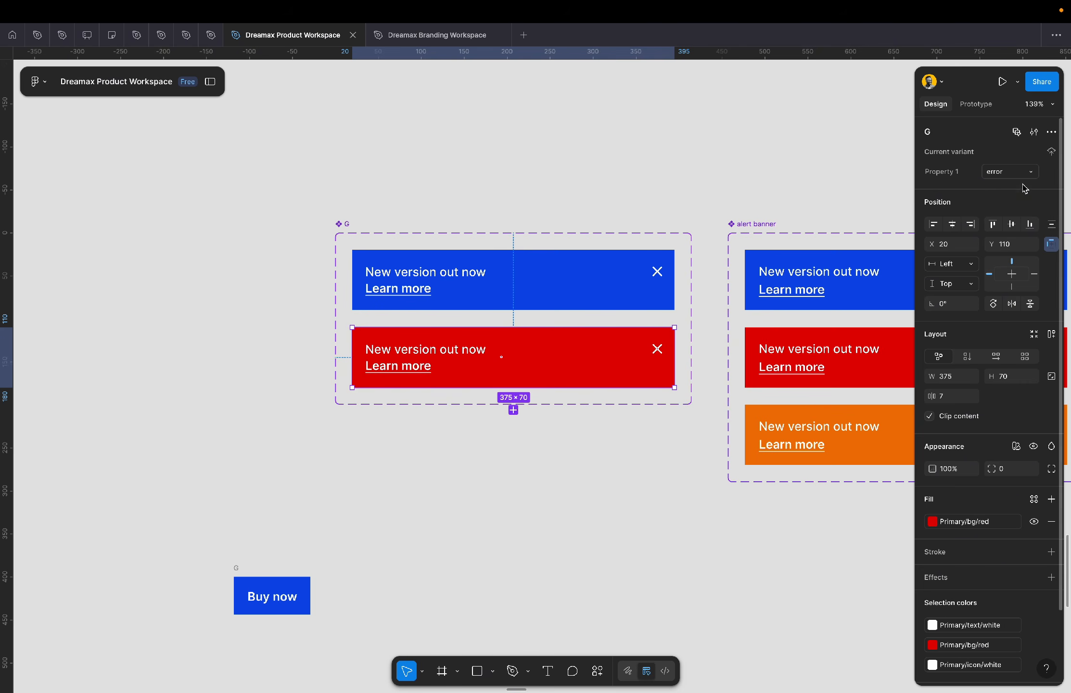
# - Add a third variant to component G, name it "warnning" and fill it with the orange library color
pyautogui.click(514, 411)
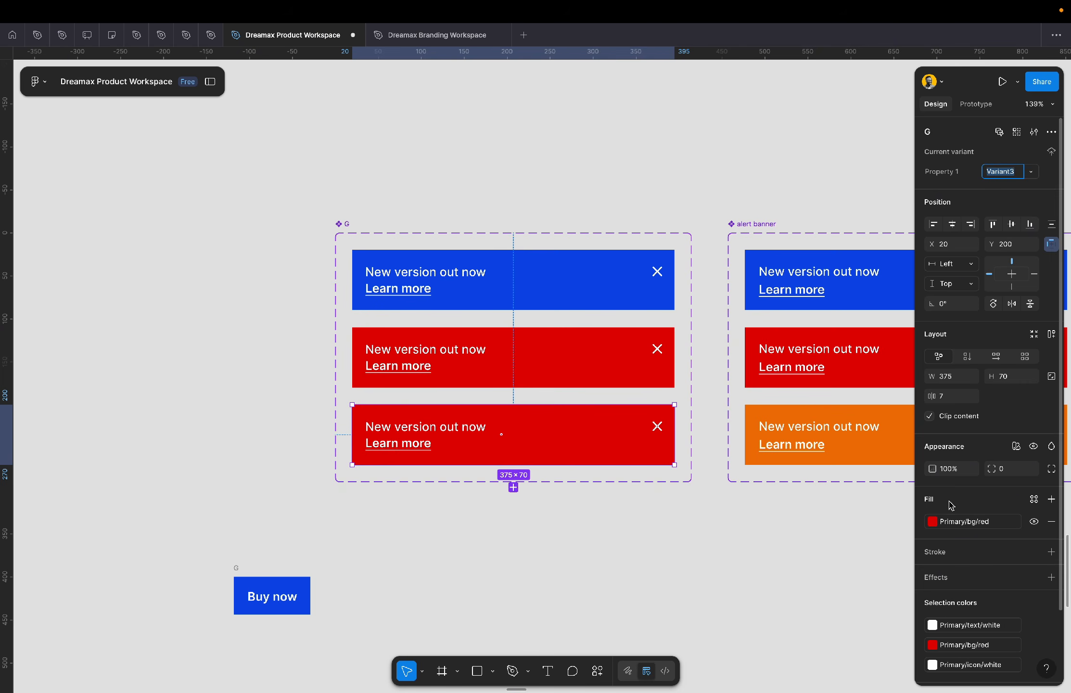
pyautogui.write('warnning')
pyautogui.press('Return')
pyautogui.click(981, 523)
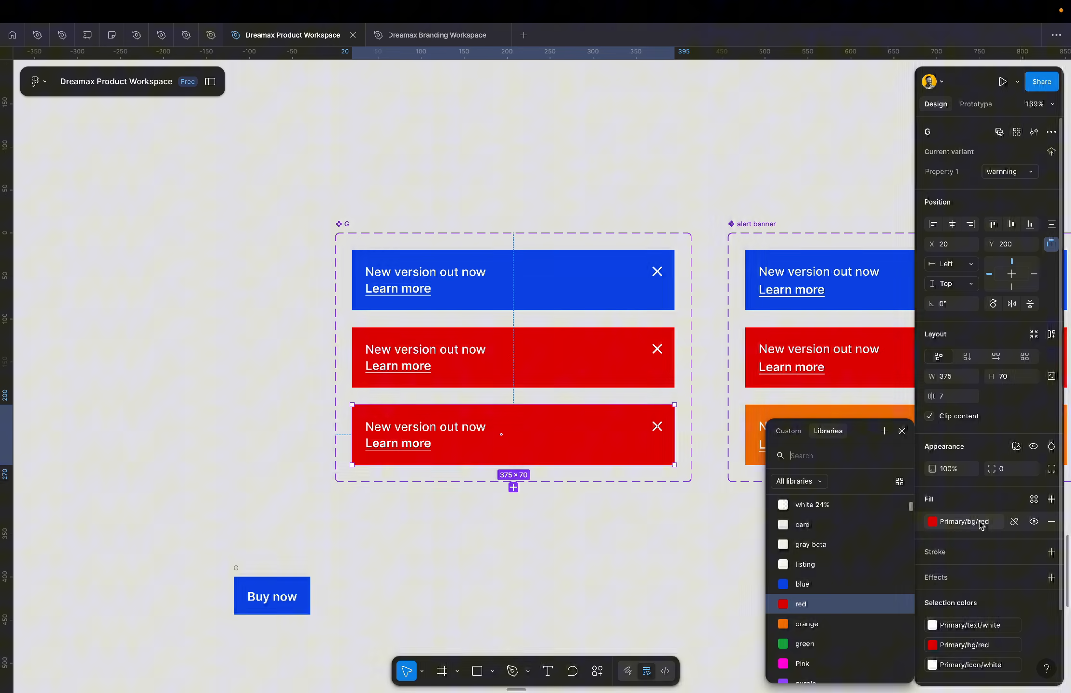
pyautogui.click(835, 624)
# - Set the blue variant's property value in component G to "info"
pyautogui.click(541, 290)
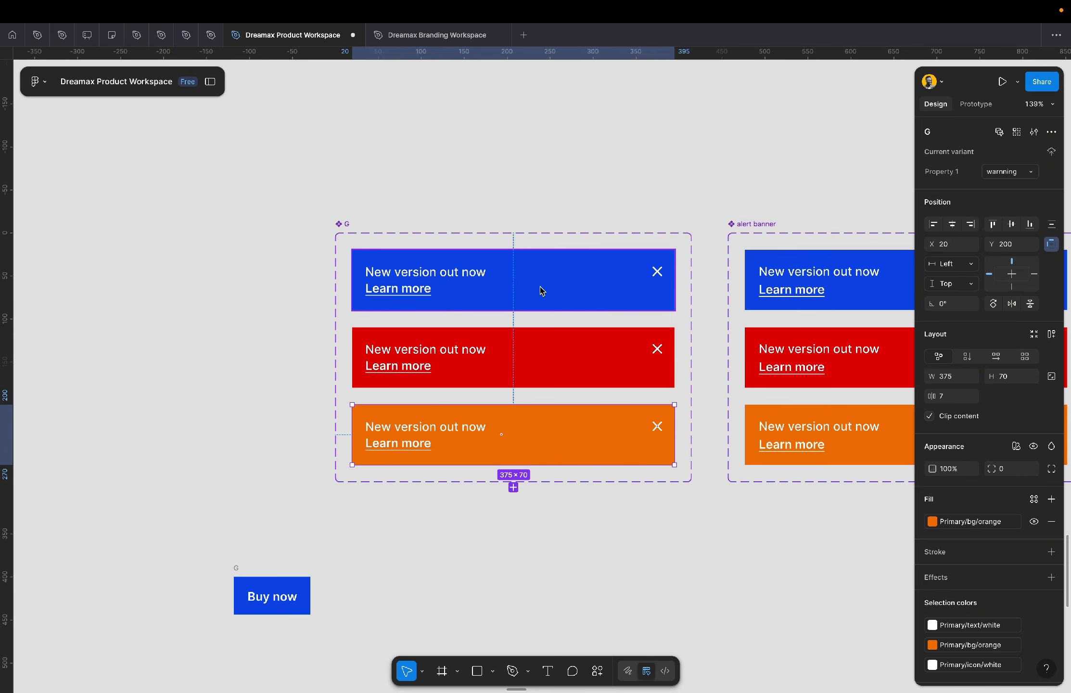
pyautogui.click(1010, 174)
pyautogui.write('info')
pyautogui.press('Return')
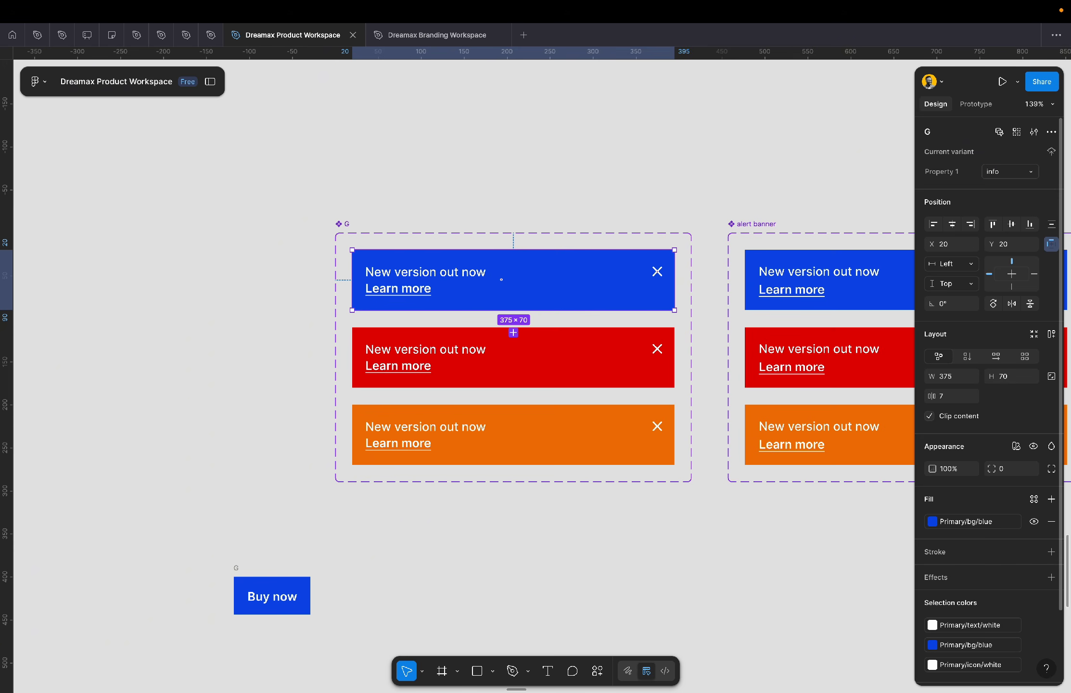
# - Rename component G's variant property from Property 1 to "variant"
pyautogui.click(957, 171)
pyautogui.write('va')
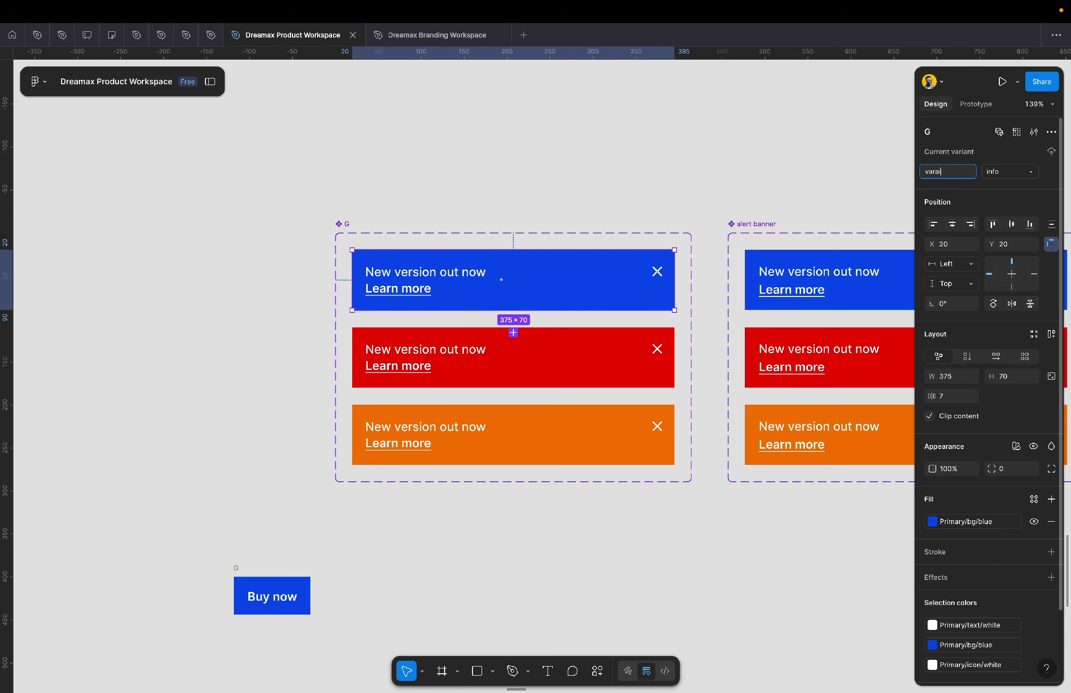
pyautogui.write('riant')
pyautogui.press('Return')
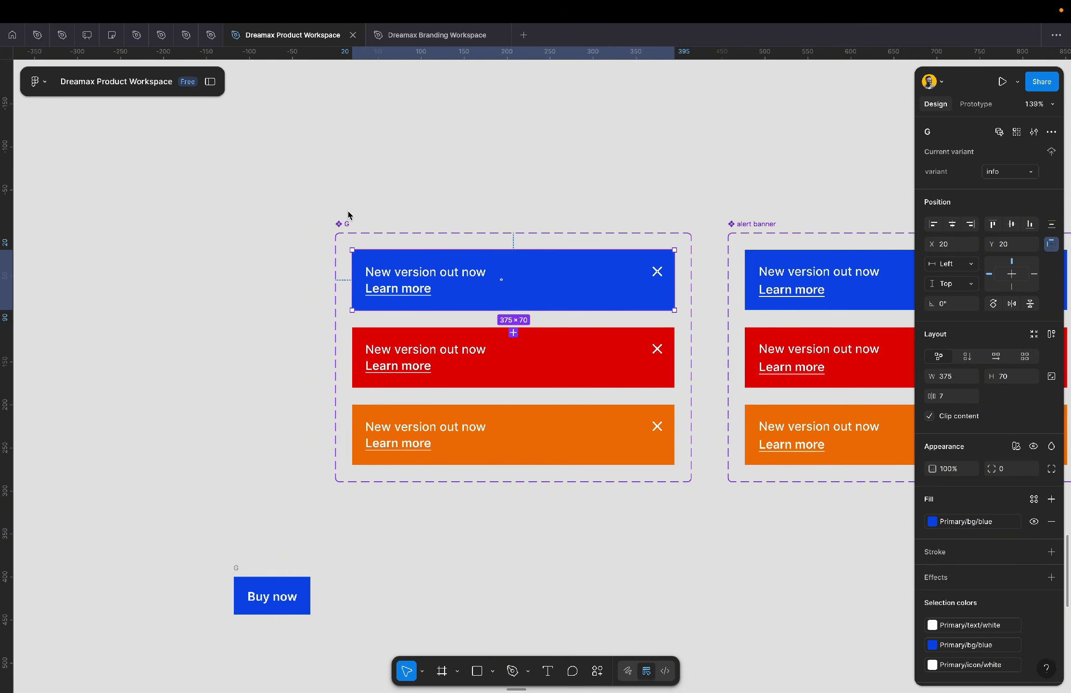
# - Rename the component set G to "Grouping"
pyautogui.click(348, 221)
pyautogui.click(938, 133)
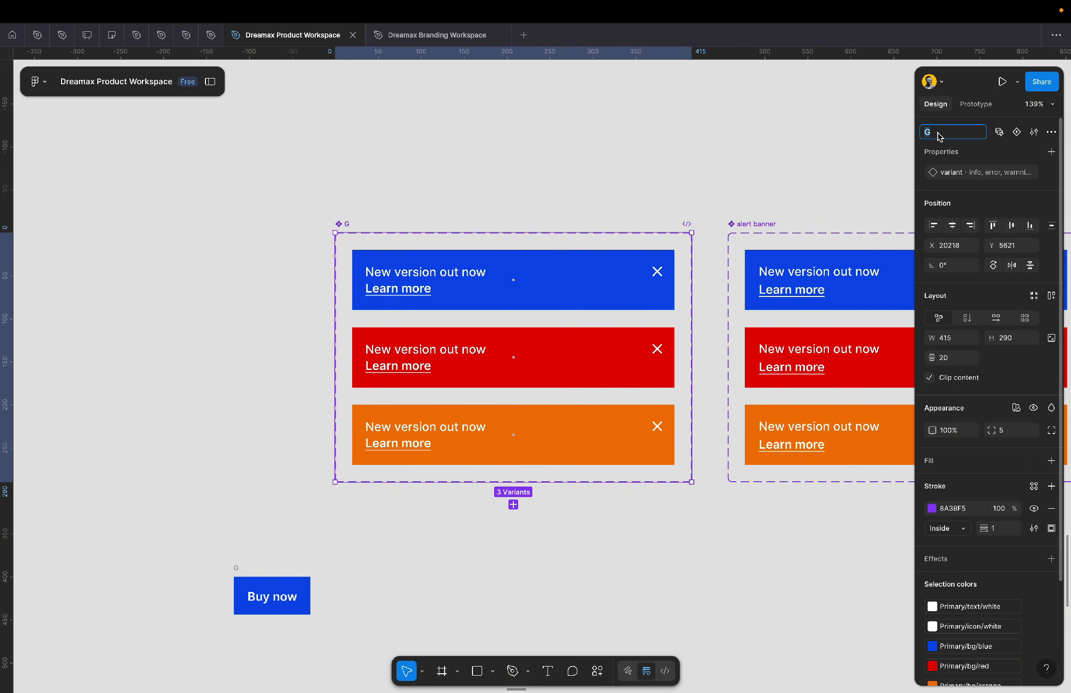
pyautogui.write('Grouping')
pyautogui.press('Return')
# - Rename the alert banner component set to "auto layout" and deselect it
pyautogui.click(741, 222)
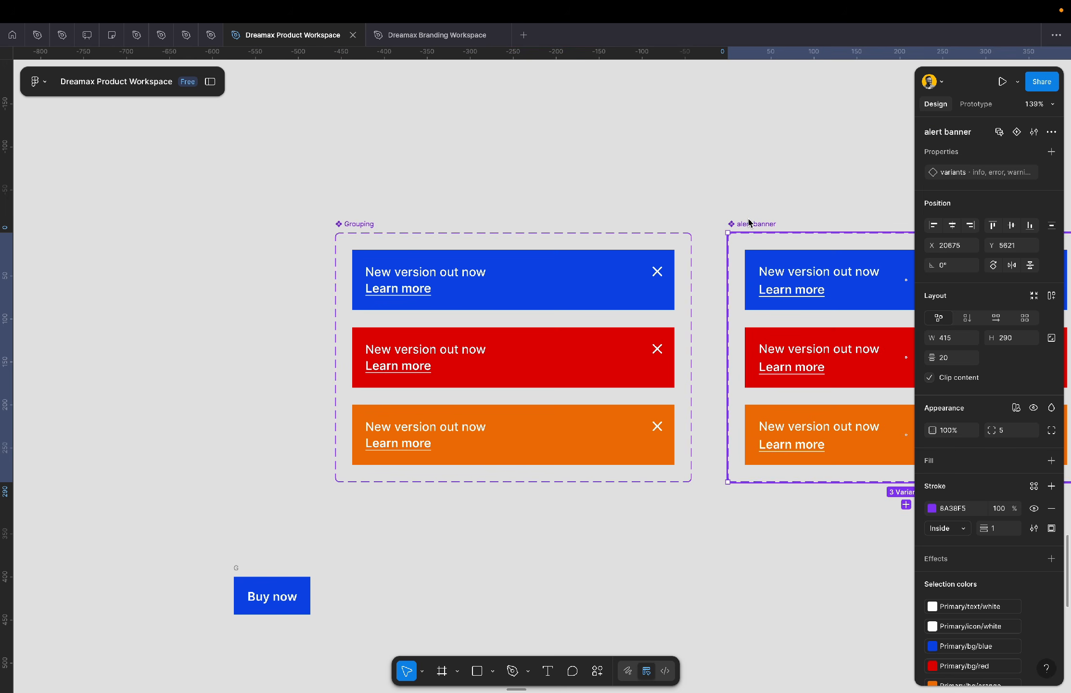
pyautogui.click(955, 134)
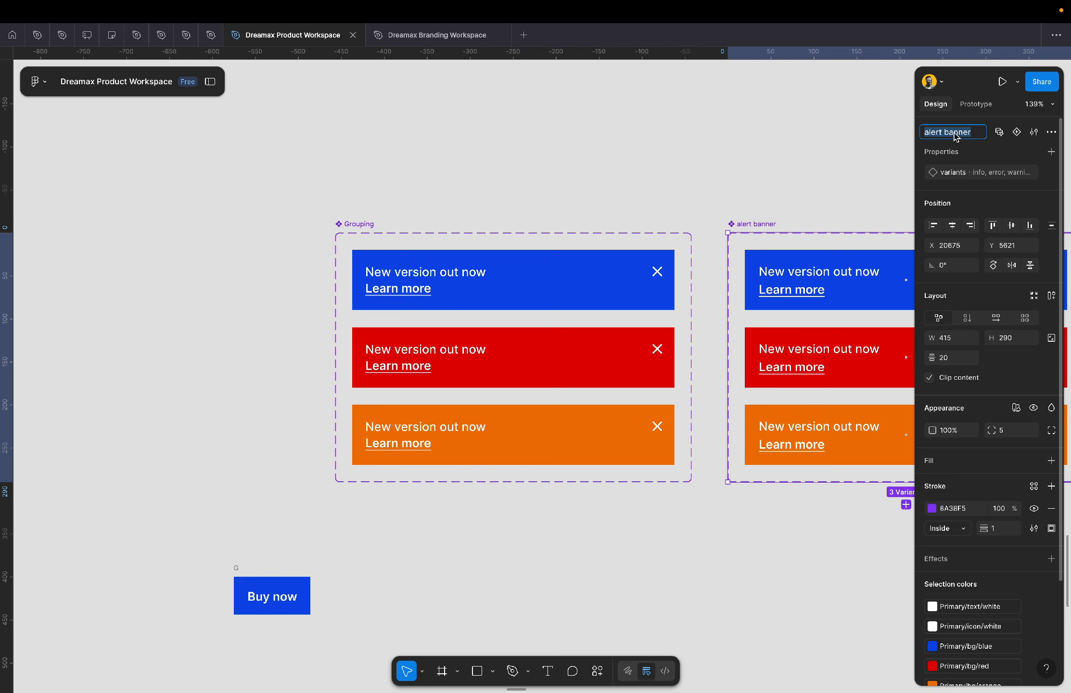
pyautogui.write('auto layout')
pyautogui.press('Return')
pyautogui.click(512, 183)
# - Insert a new frame using the iPhone 13 mini phone preset
pyautogui.scroll(-3, 513, 184)
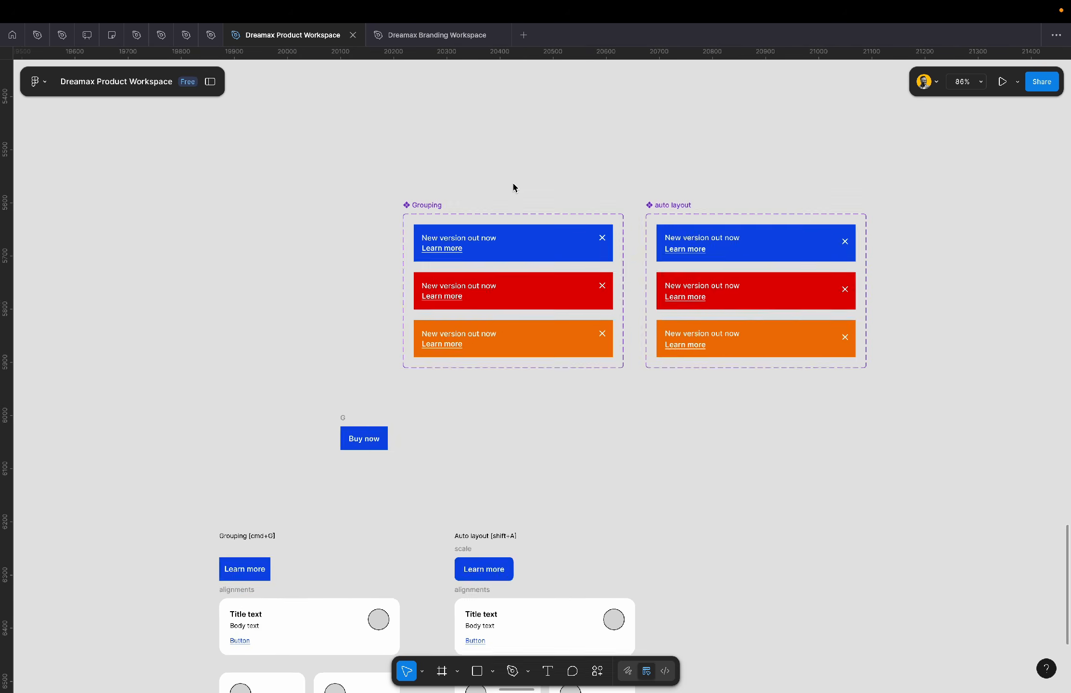
pyautogui.hscroll(2, 513, 184)
pyautogui.scroll(1, 513, 183)
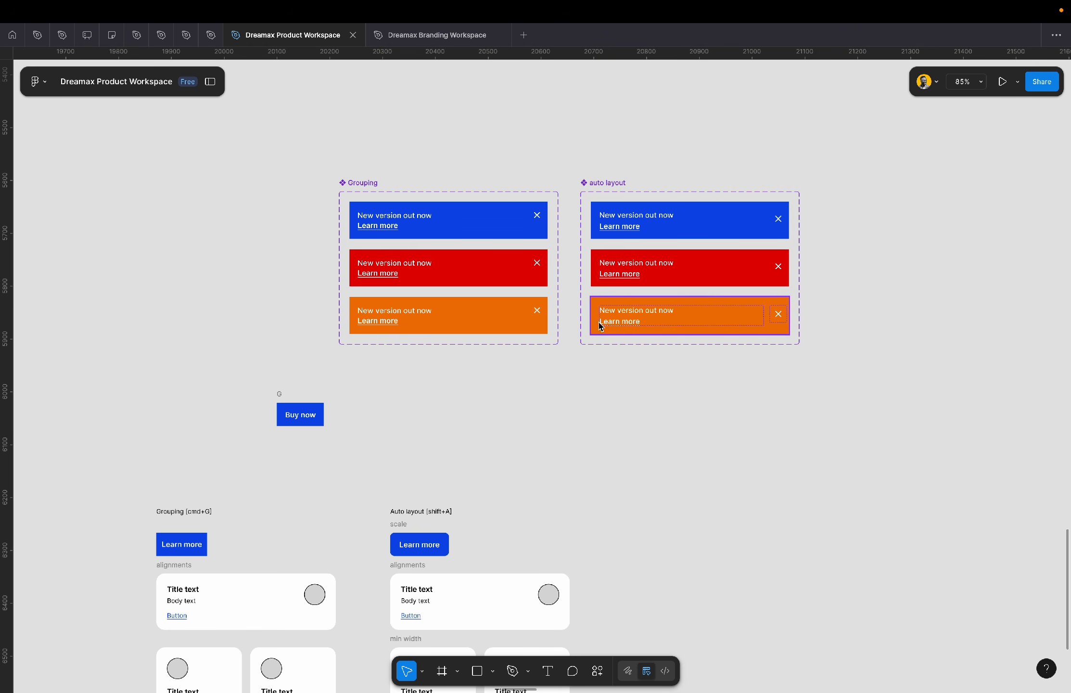
pyautogui.scroll(5, 599, 323)
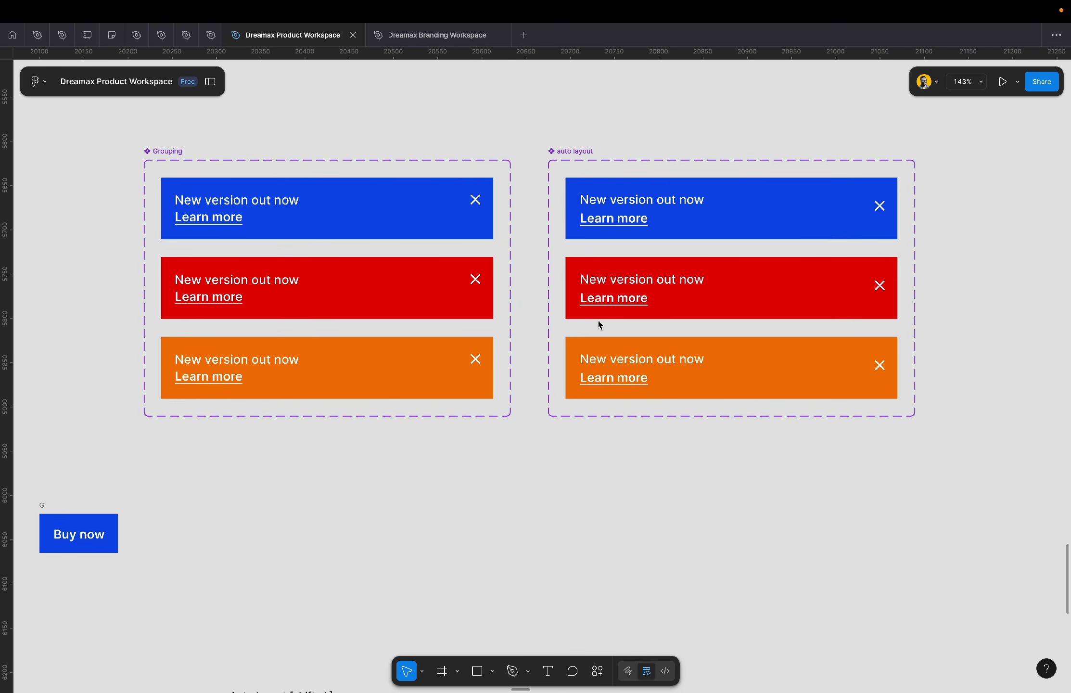
pyautogui.scroll(-5, 599, 324)
pyautogui.scroll(-5, 598, 322)
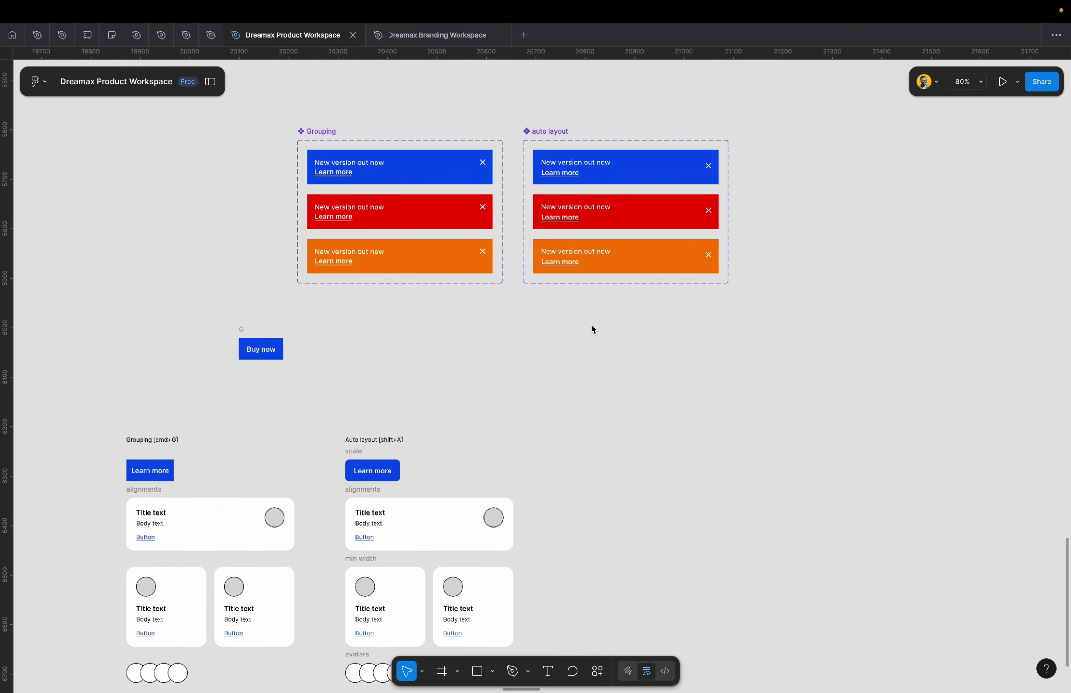
pyautogui.click(442, 675)
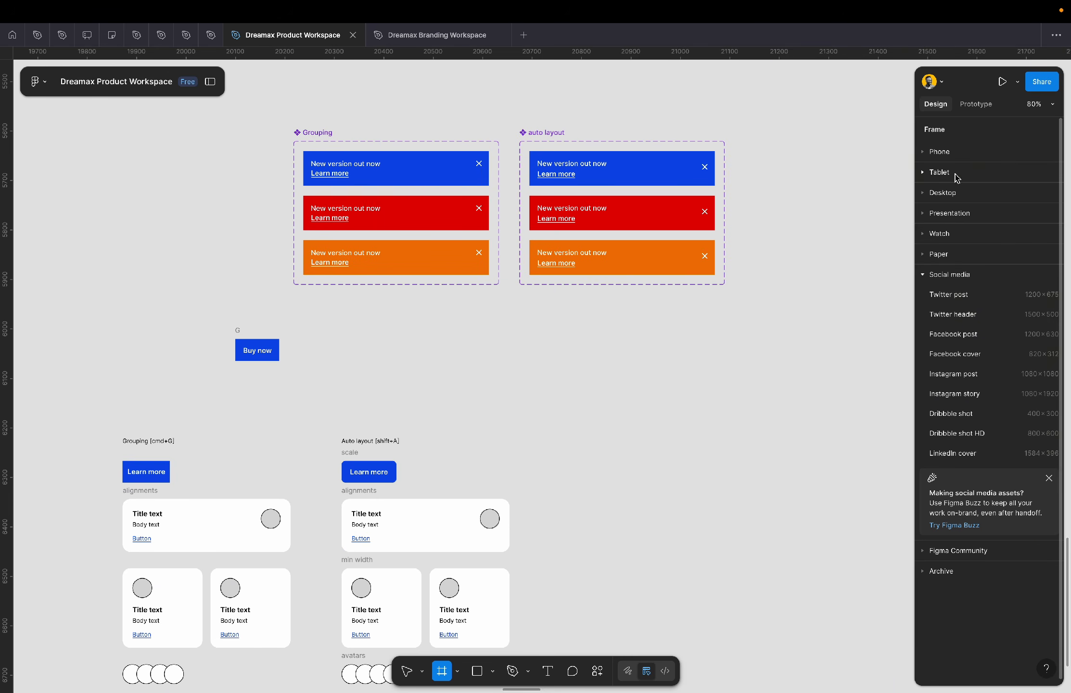
pyautogui.click(939, 151)
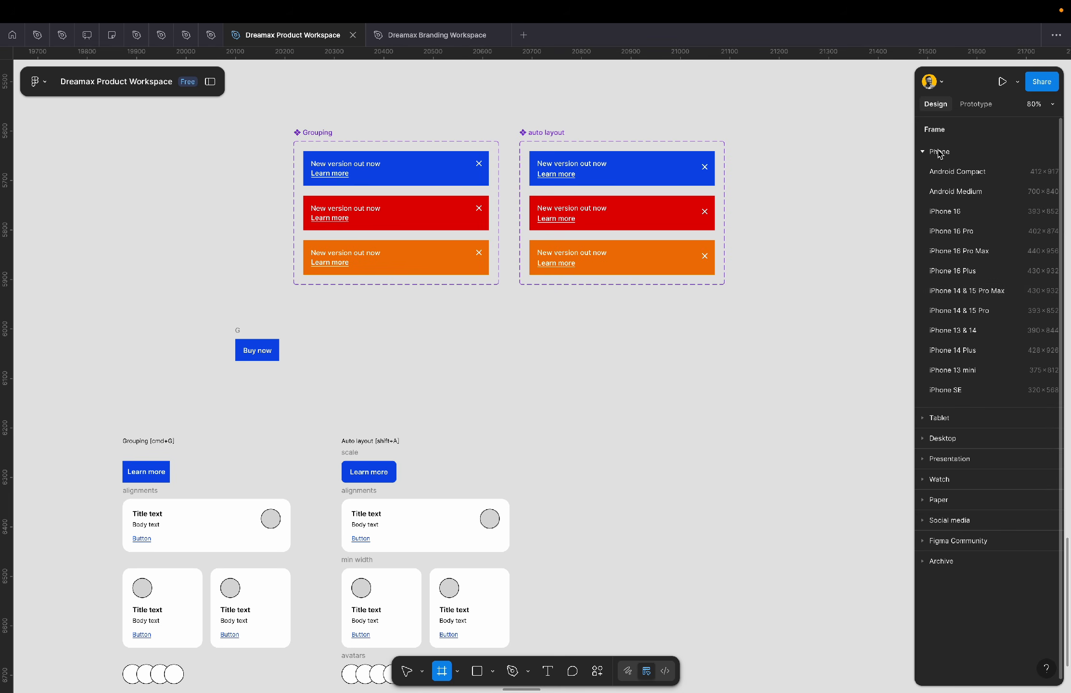
pyautogui.click(983, 368)
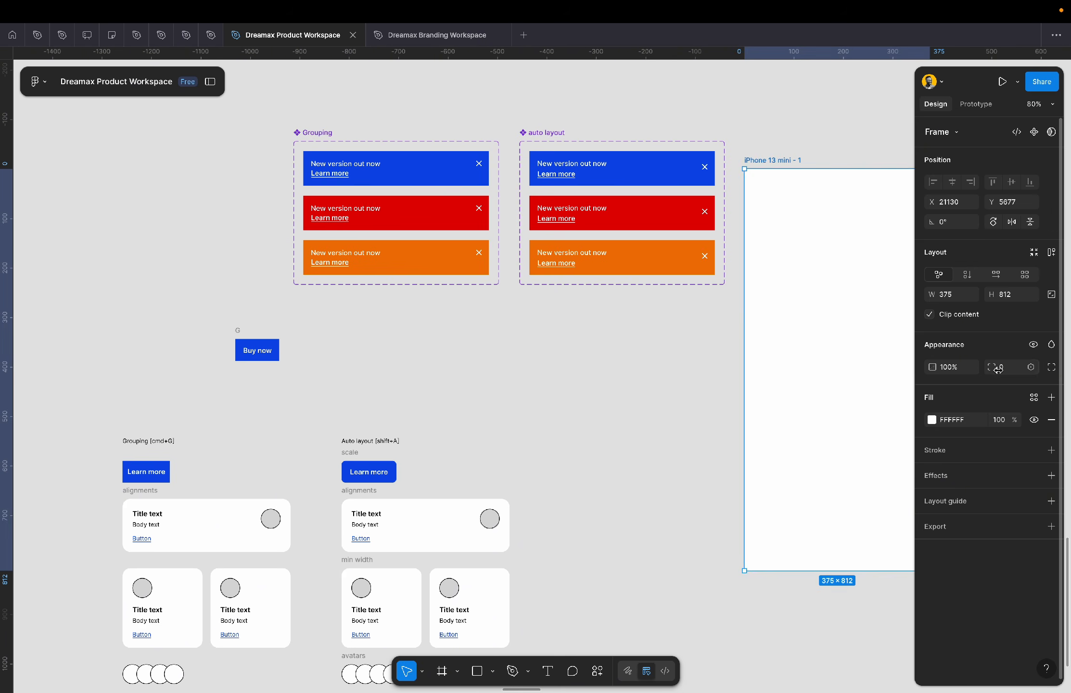
# - Move the iPhone 13 mini frame level with the tops of the component sets and duplicate it
pyautogui.hscroll(3, 803, 281)
pyautogui.moveTo(669, 313); pyautogui.dragTo(717, 285)
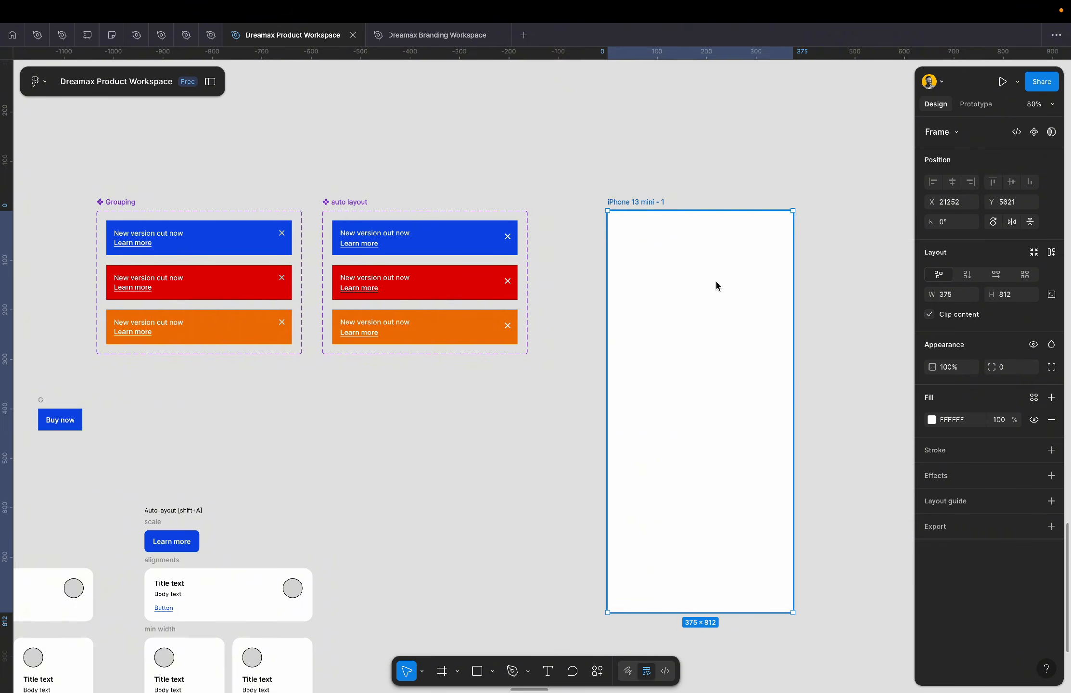
pyautogui.hscroll(4, 717, 285)
pyautogui.press('super+d')
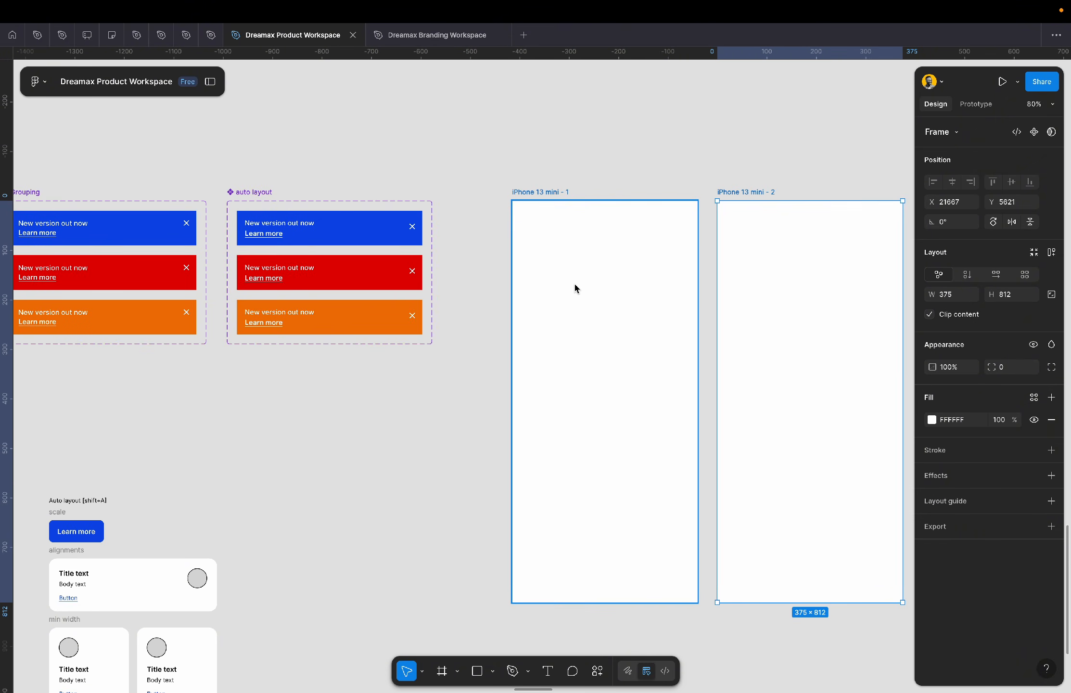
# - Place an instance of the blue Grouping banner in the first phone frame, centered horizontally and aligned to the frame's top
pyautogui.click(108, 219)
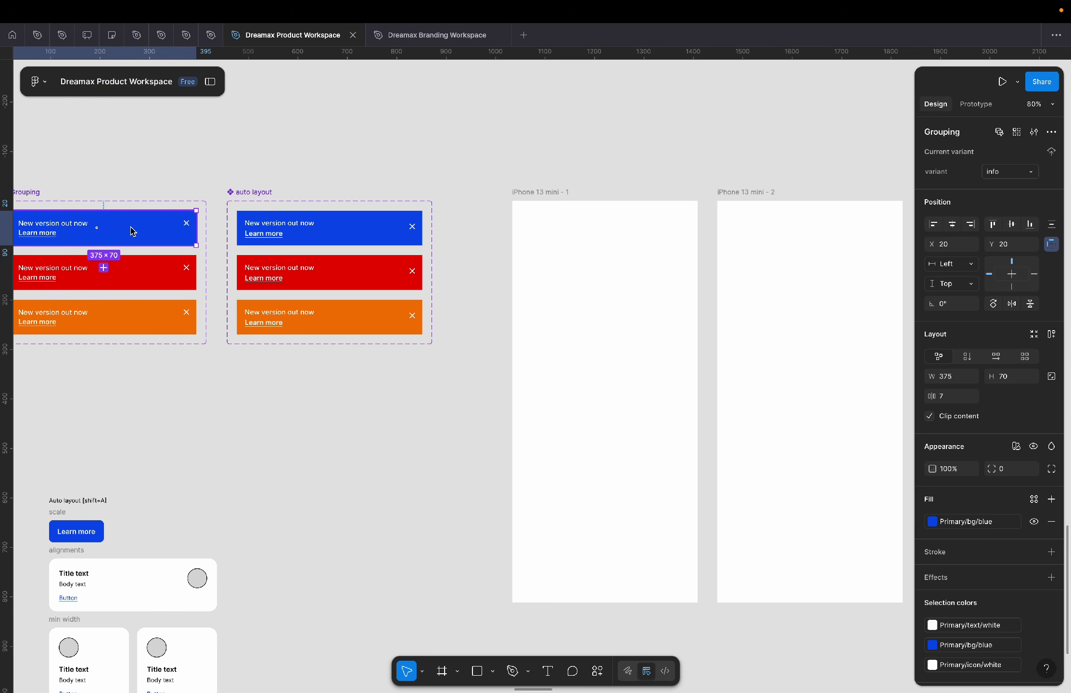
pyautogui.moveTo(131, 232); pyautogui.dragTo(614, 235)
pyautogui.click(951, 216)
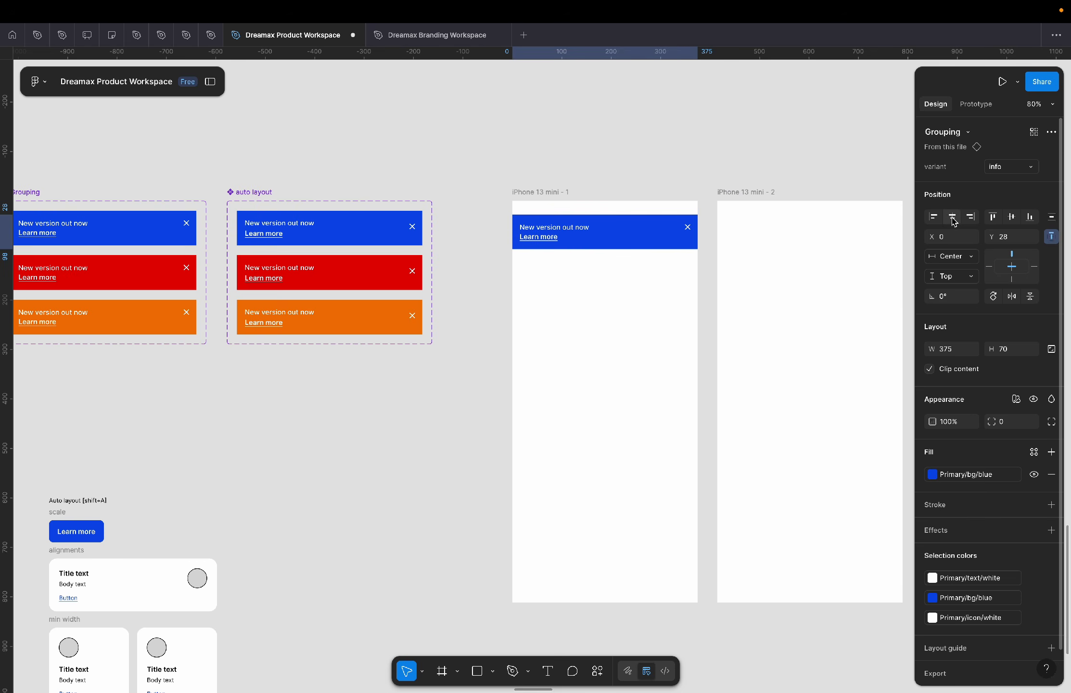
pyautogui.scroll(5, 685, 201)
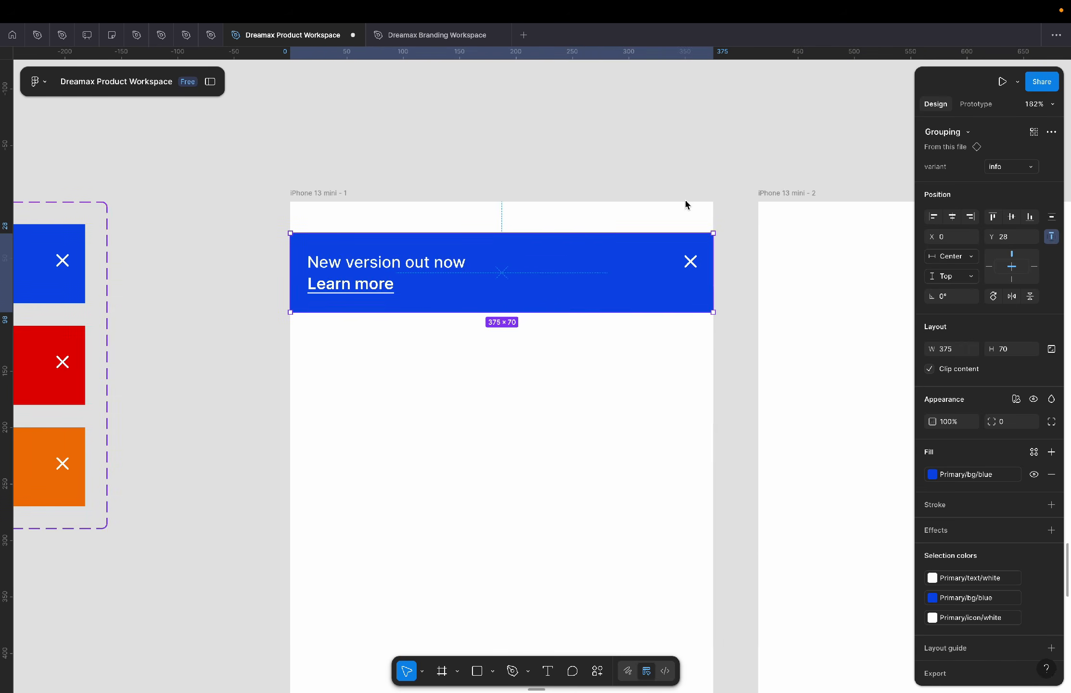
pyautogui.hscroll(3, 686, 201)
pyautogui.hscroll(2, 686, 201)
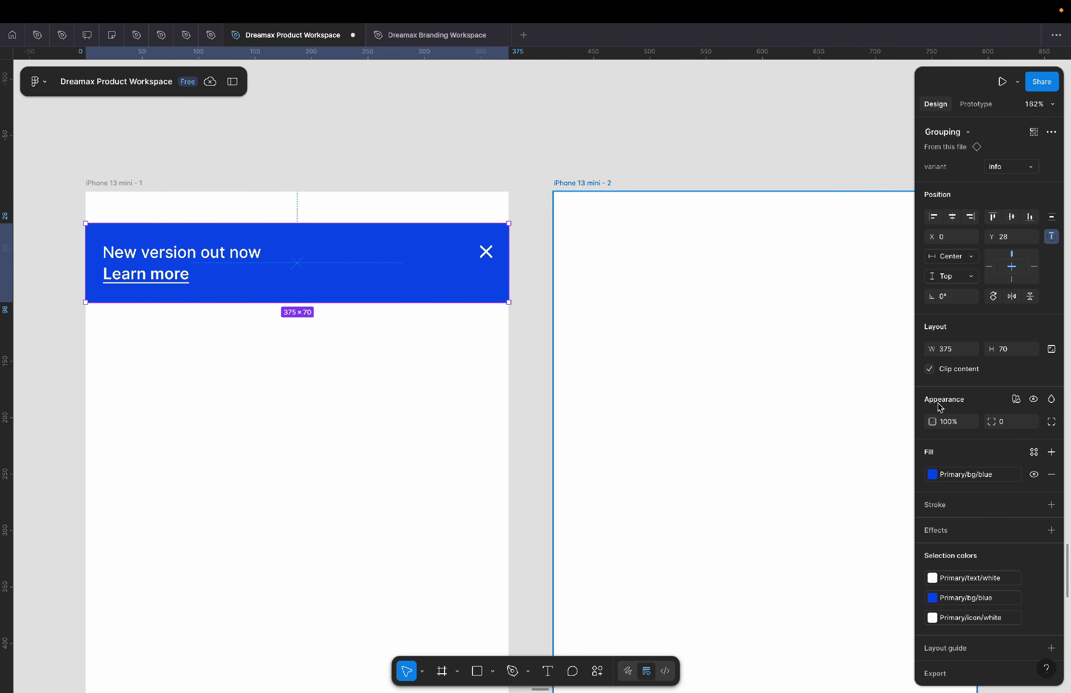
pyautogui.click(993, 217)
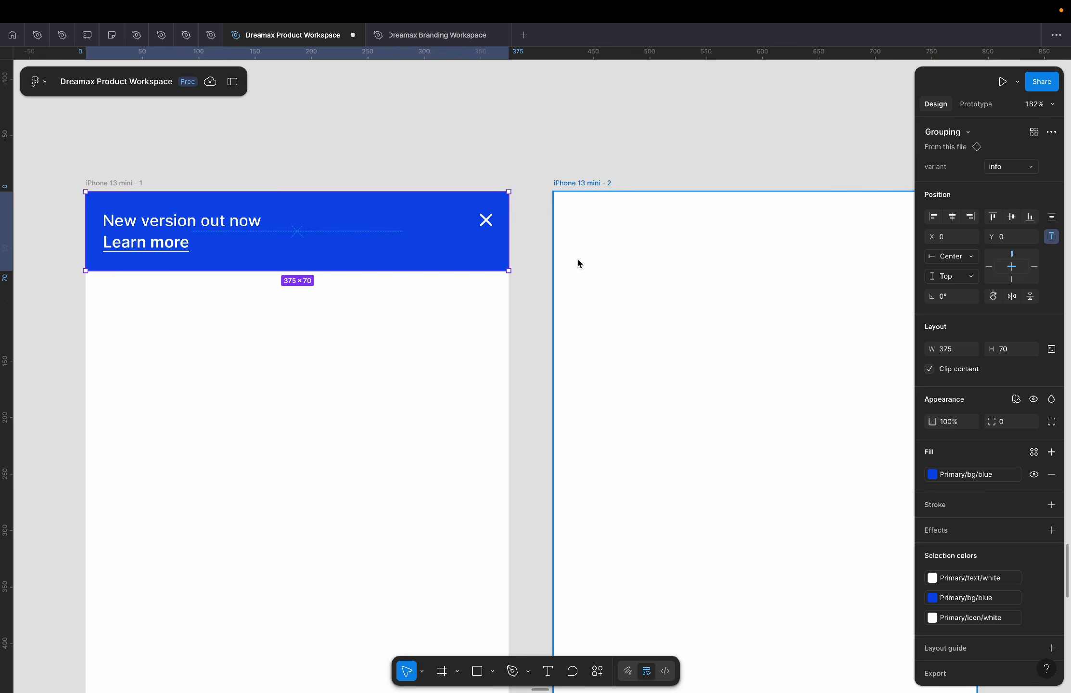
pyautogui.click(530, 278)
# - Place an instance of the blue auto layout banner in the second phone frame, centered horizontally and aligned to the frame's top
pyautogui.scroll(-3, 531, 280)
pyautogui.hscroll(-2, 530, 281)
pyautogui.scroll(-3, 531, 282)
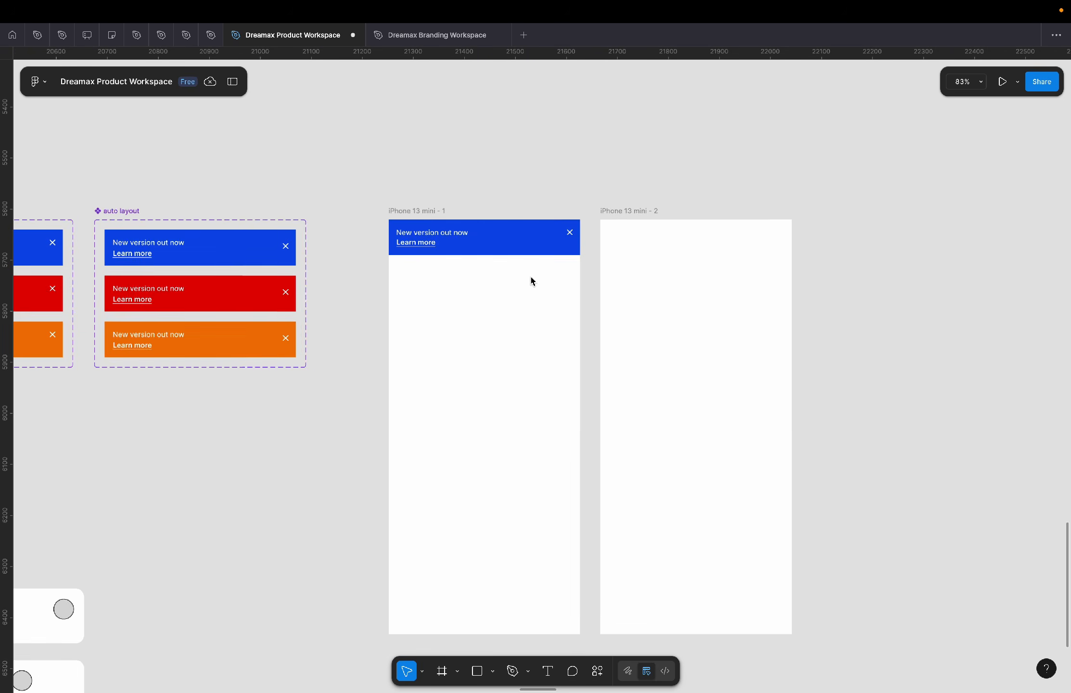
pyautogui.click(253, 258)
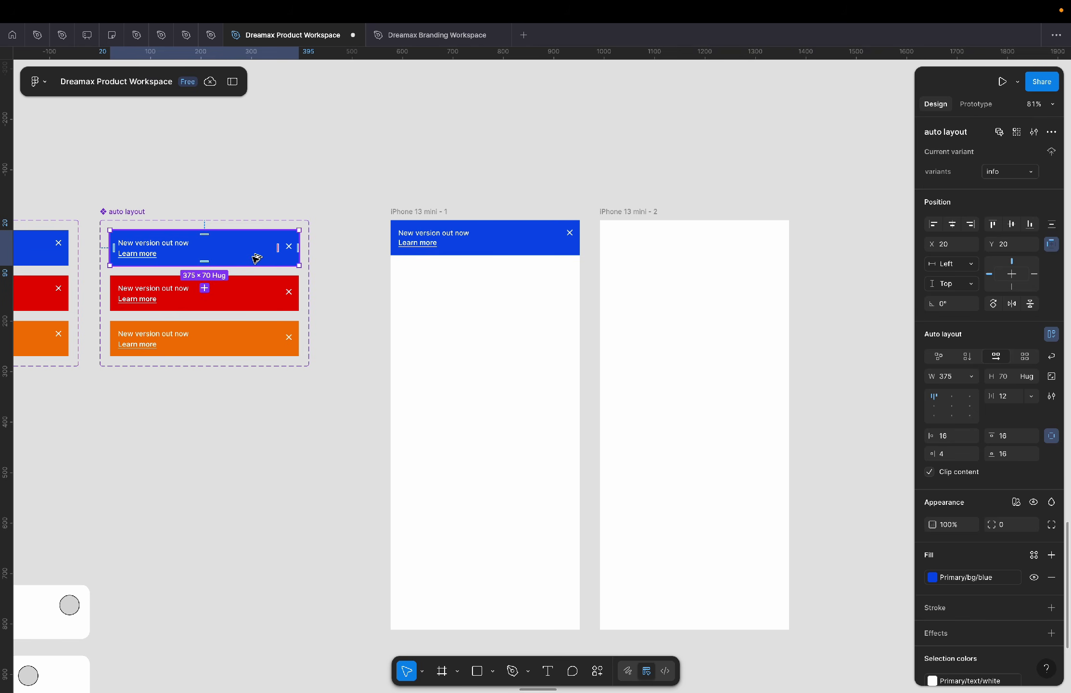
pyautogui.moveTo(256, 256); pyautogui.dragTo(720, 269)
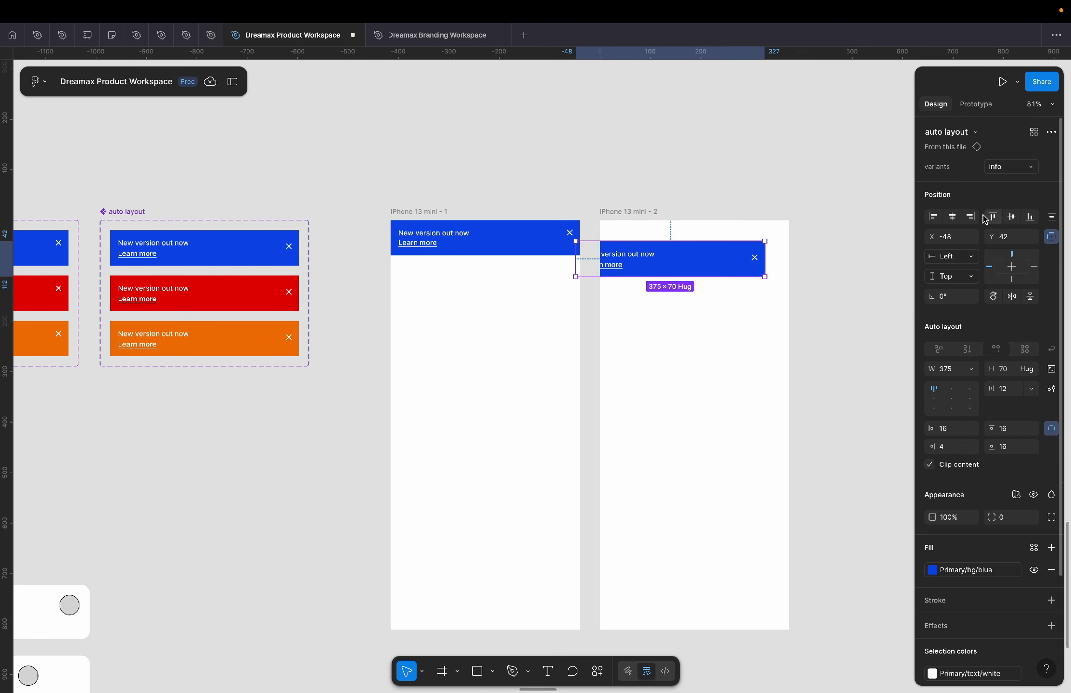
pyautogui.click(952, 216)
pyautogui.click(992, 216)
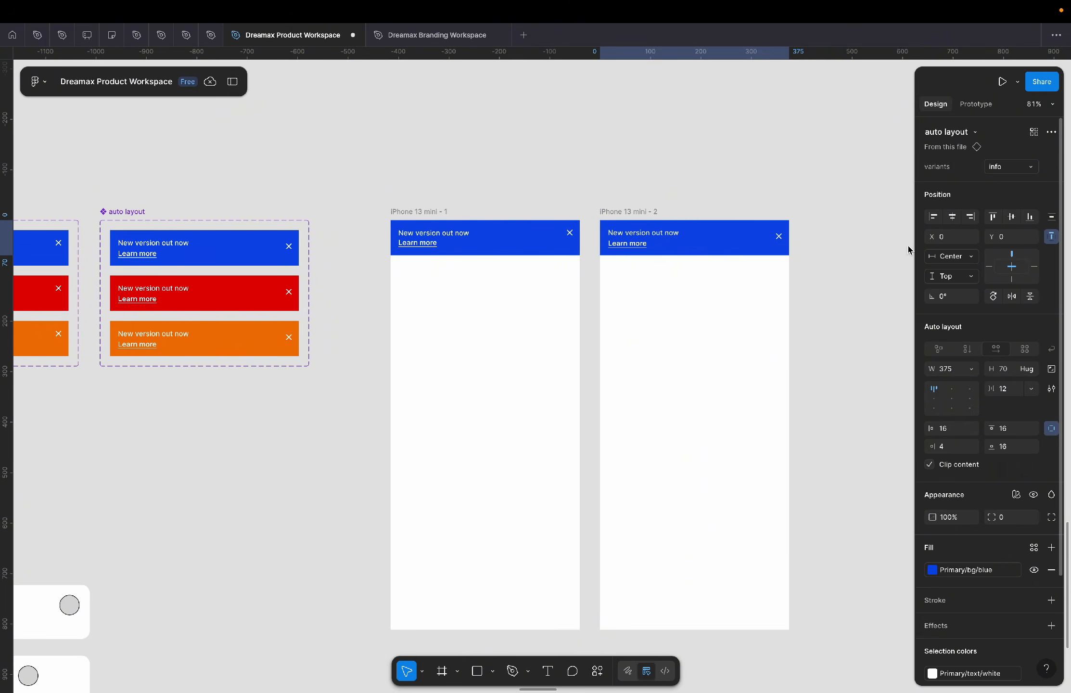
pyautogui.click(838, 262)
# - Change the auto layout banner's title in the second phone frame to "New version out now in your favorite app stores on the platnet"
pyautogui.scroll(4, 668, 257)
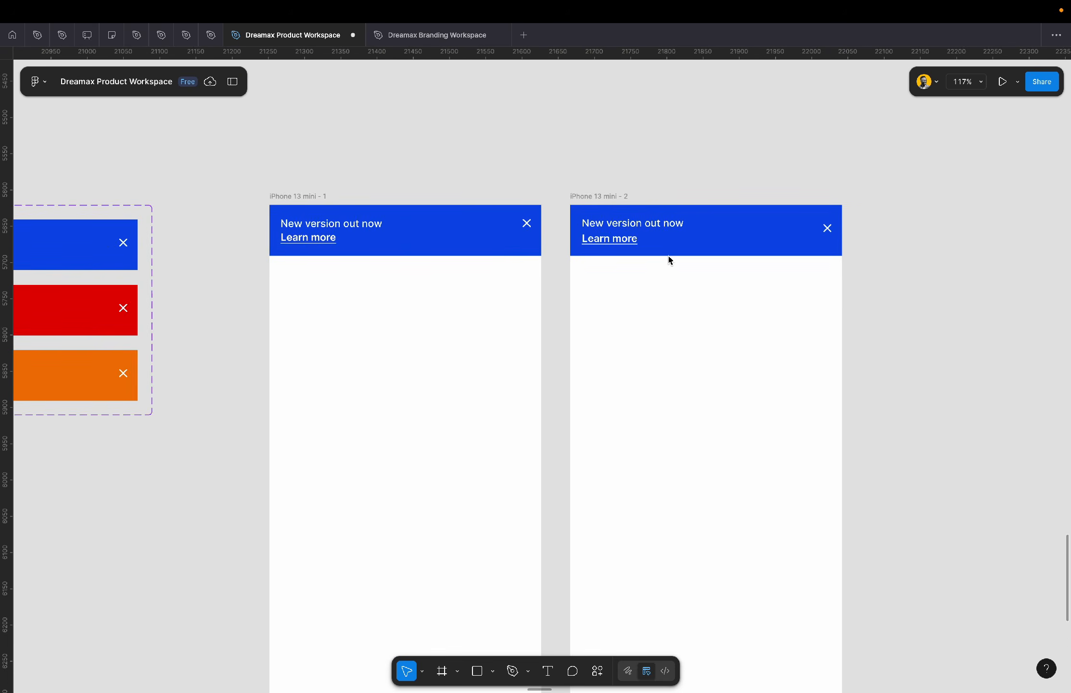
pyautogui.scroll(-2, 668, 258)
pyautogui.scroll(-3, 668, 257)
pyautogui.scroll(2, 668, 259)
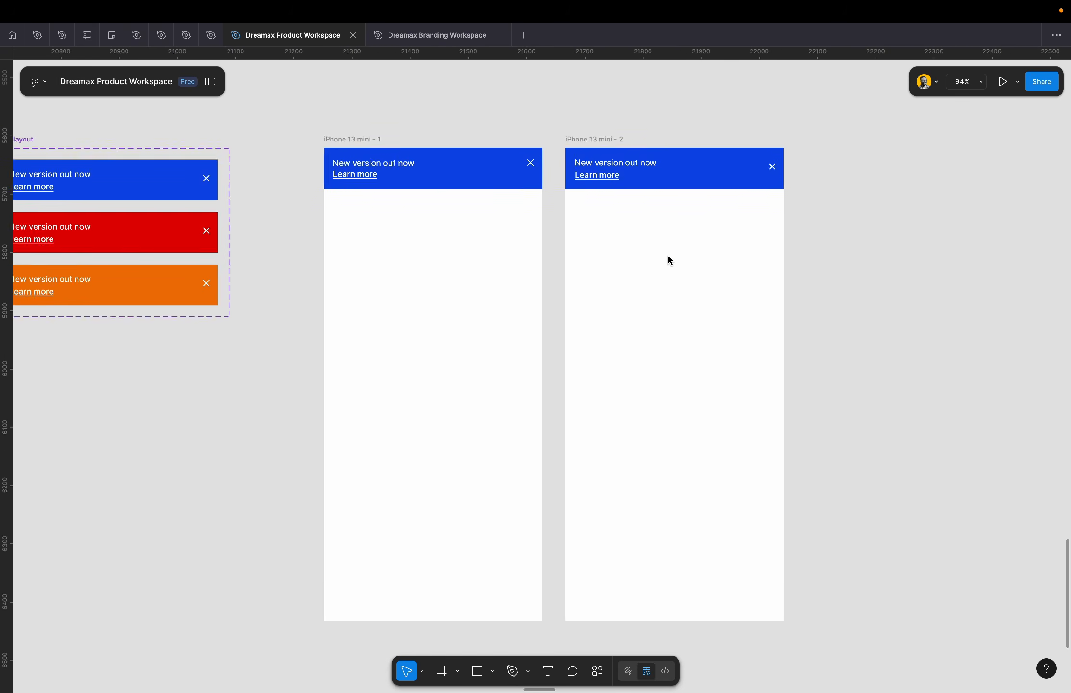
pyautogui.scroll(2, 668, 256)
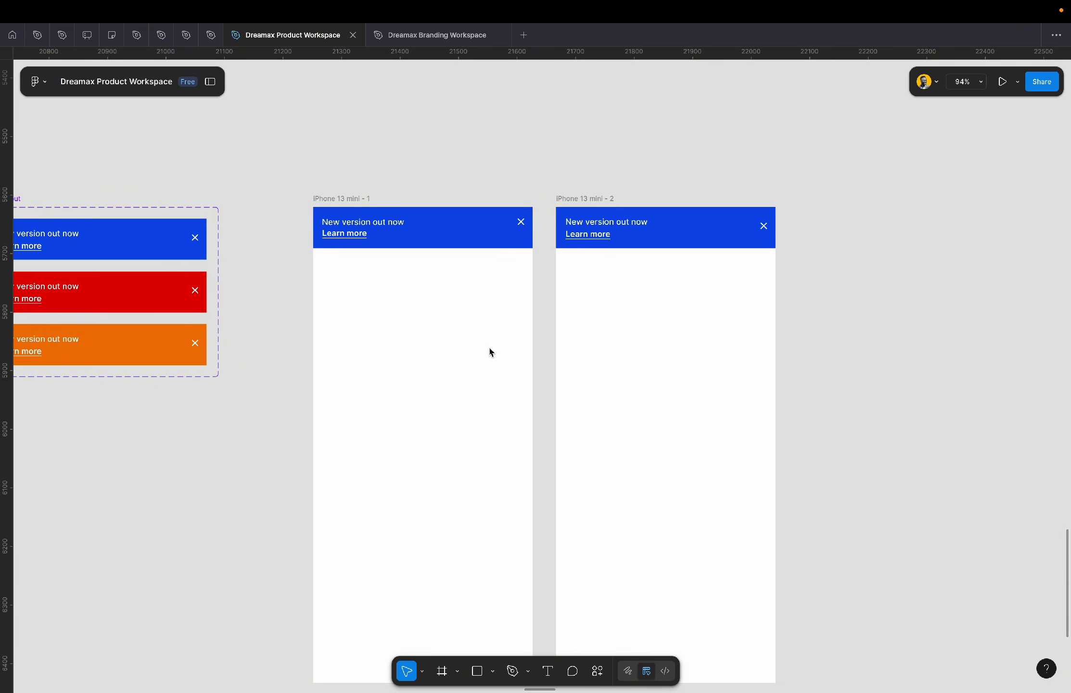
pyautogui.scroll(5, 581, 249)
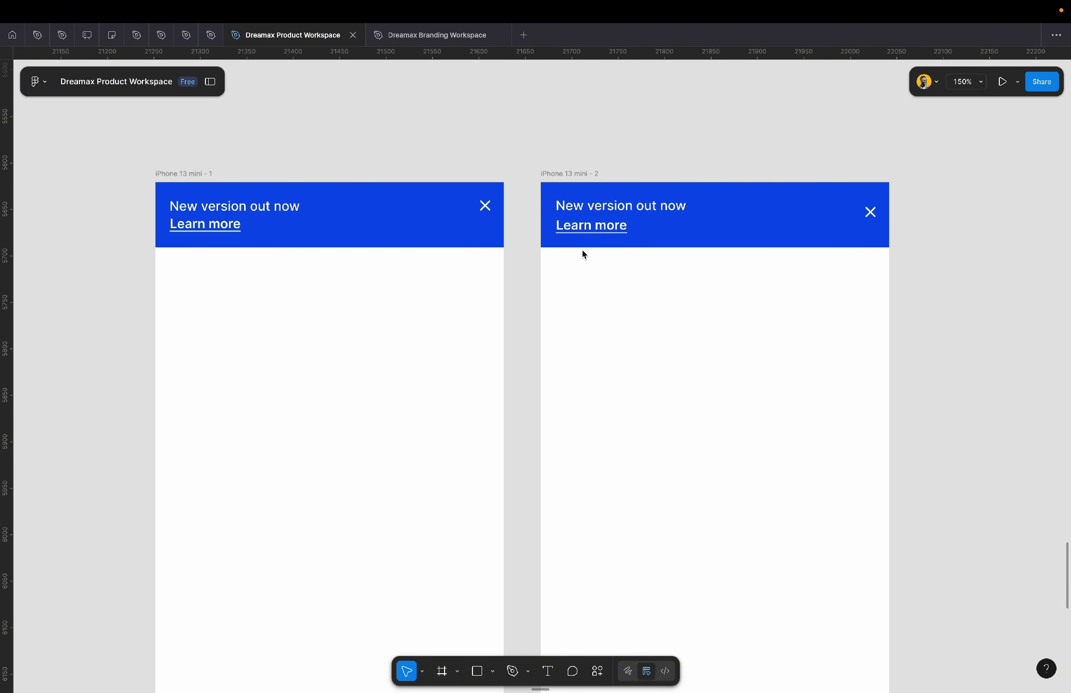
pyautogui.click(577, 242)
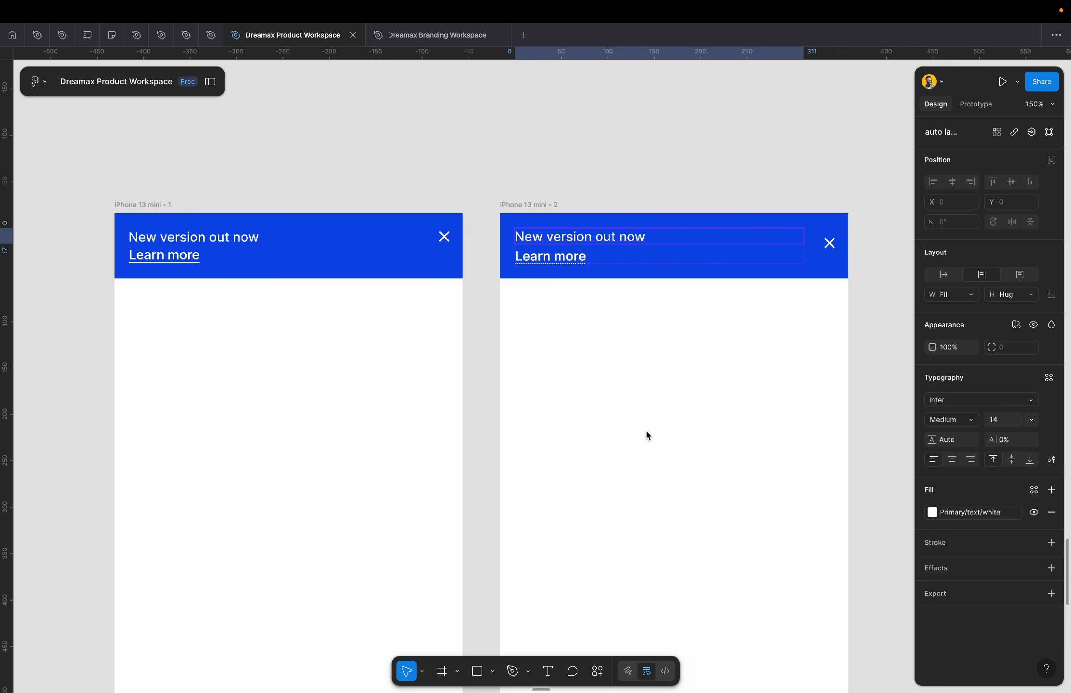
pyautogui.doubleClick(630, 242)
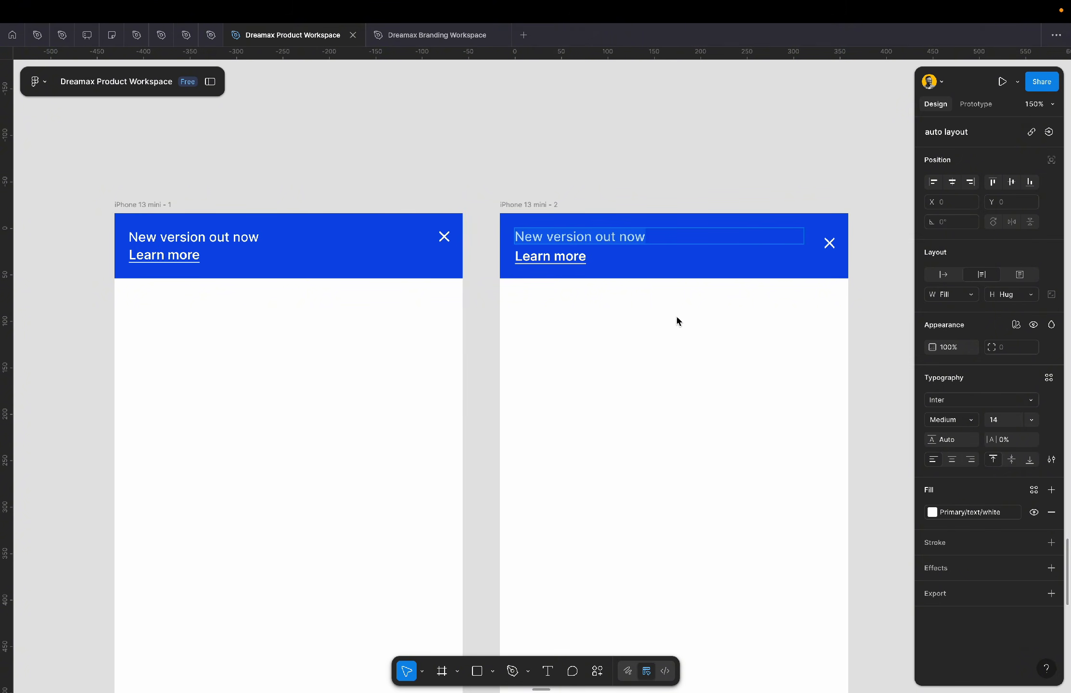
pyautogui.write('New version out now in your favorite app stores on the platnet')
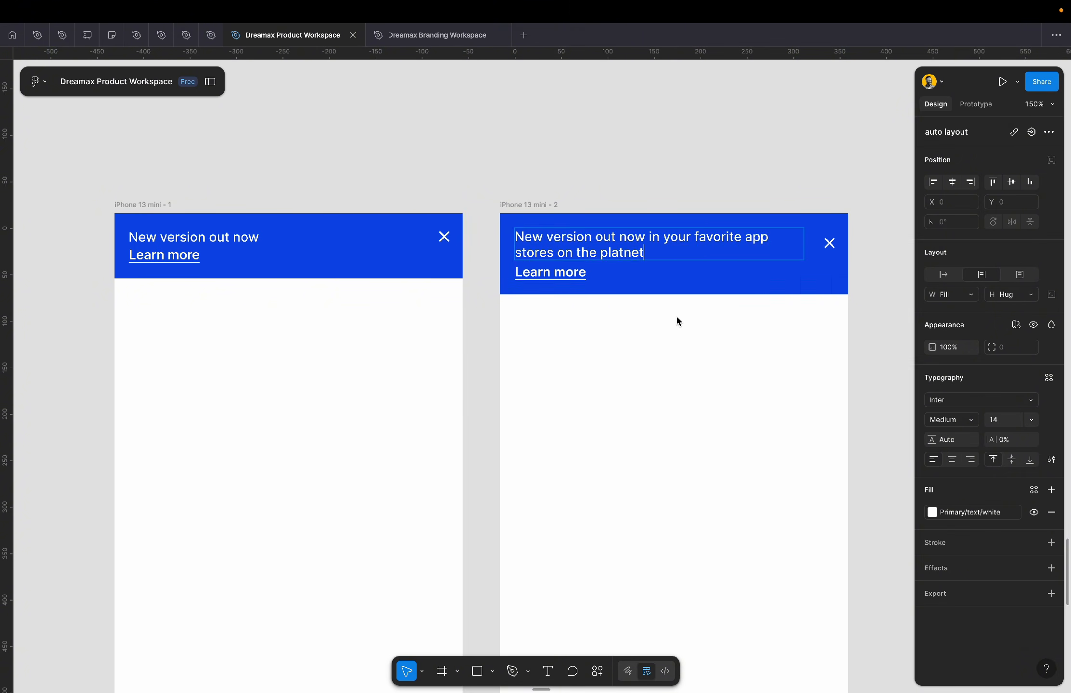
pyautogui.press('Escape')
pyautogui.press('Escape')
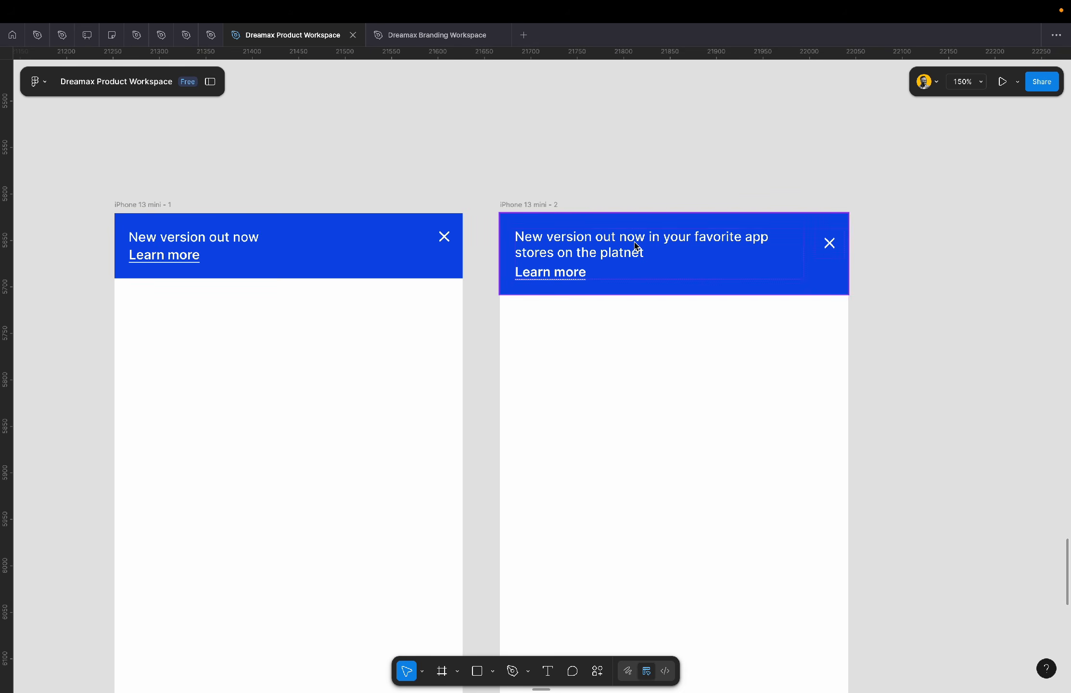
# - Change the Grouping banner's title in the first phone frame to "New version out now in your favorite app stores on the platnet"
pyautogui.hscroll(-2, 660, 406)
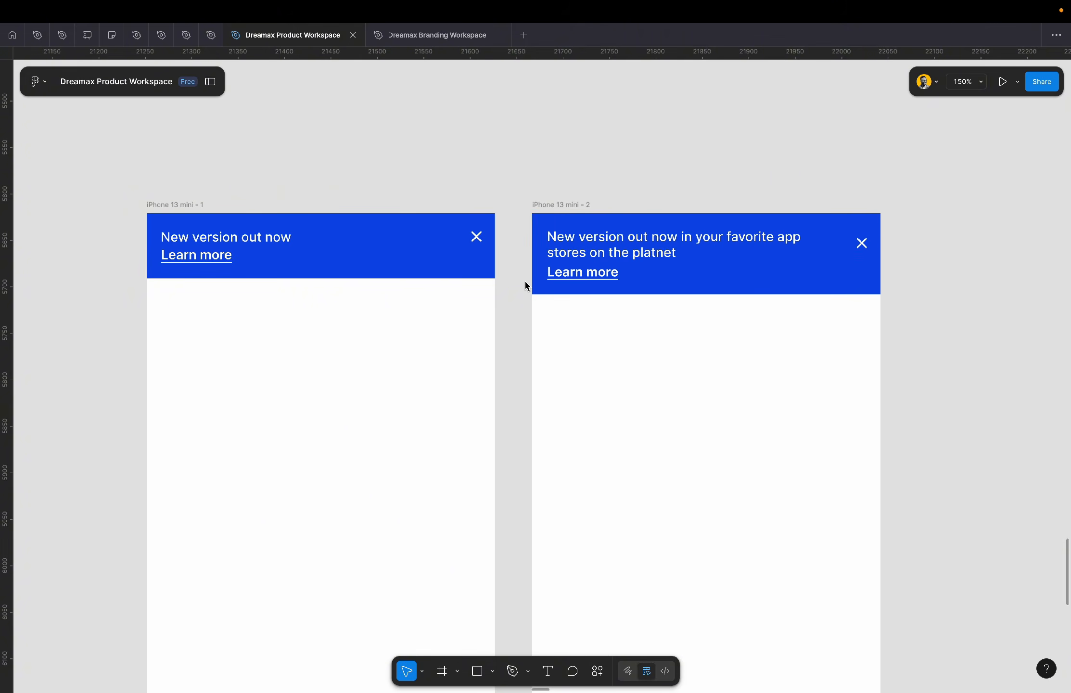
pyautogui.hscroll(-4, 526, 285)
pyautogui.doubleClick(353, 225)
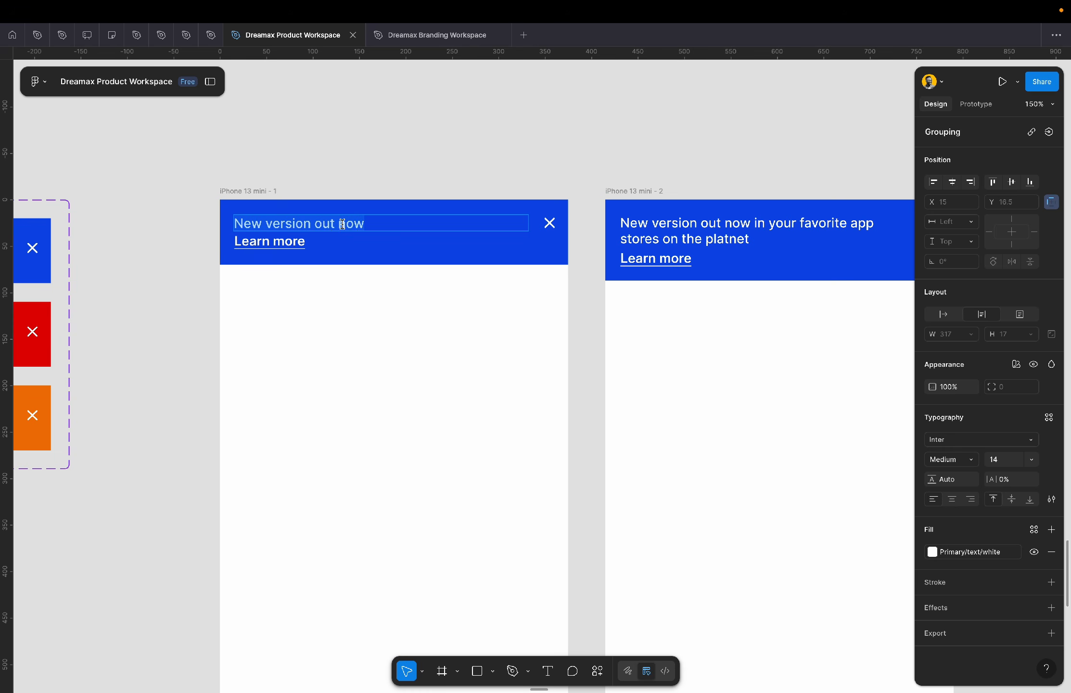
pyautogui.write('New version out now in your favorite app stores on the platnet')
pyautogui.click(423, 357)
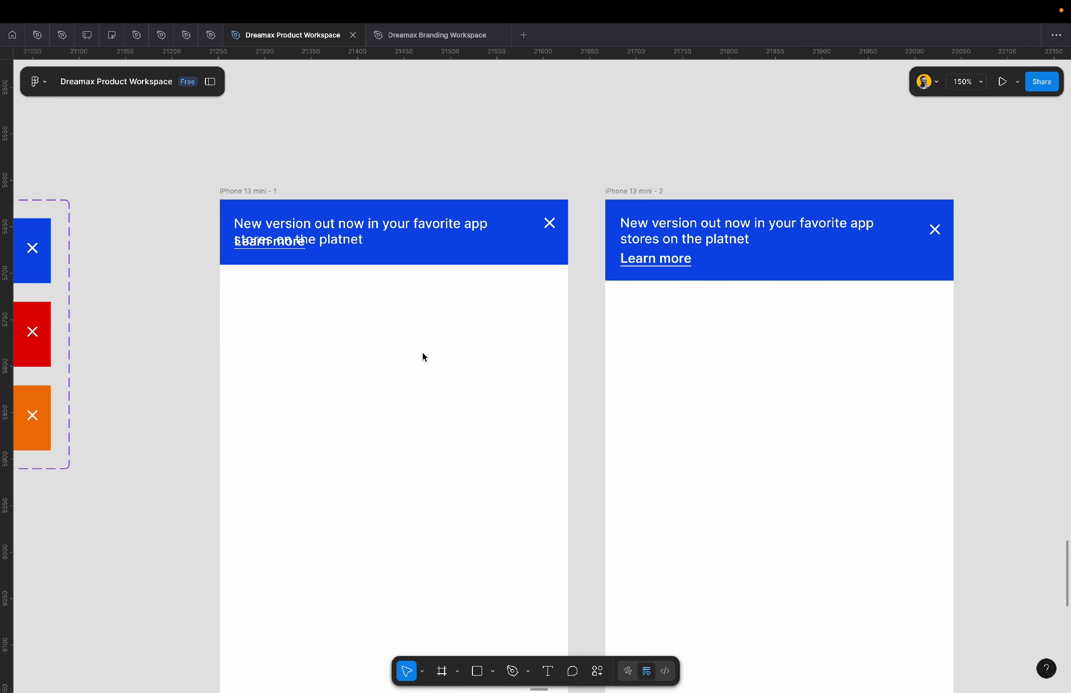
# - Compare how the title, Learn more link and banner height respond to the longer text in the Grouping and auto layout banners
pyautogui.scroll(5, 423, 357)
pyautogui.scroll(-2, 423, 357)
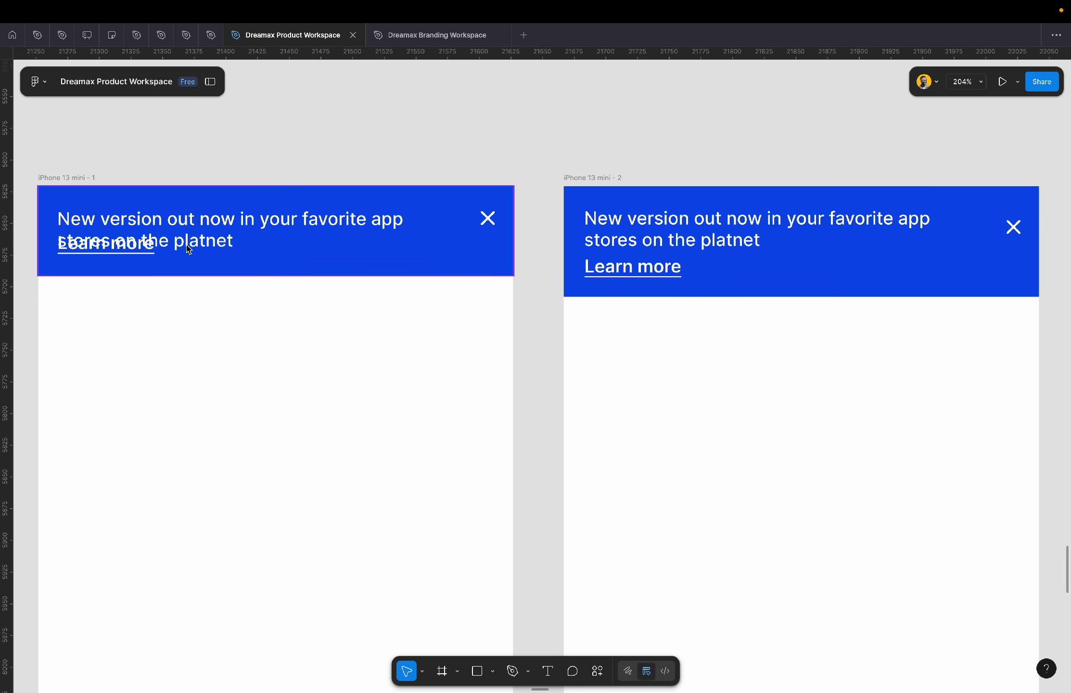
pyautogui.click(202, 238)
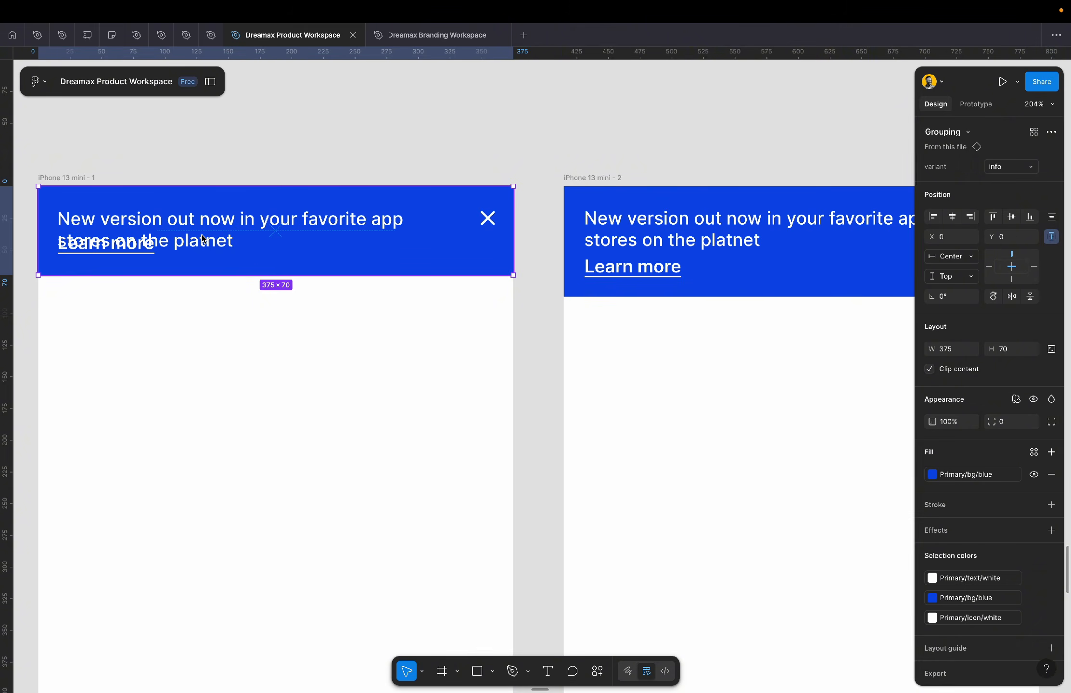
pyautogui.rightClick(202, 238)
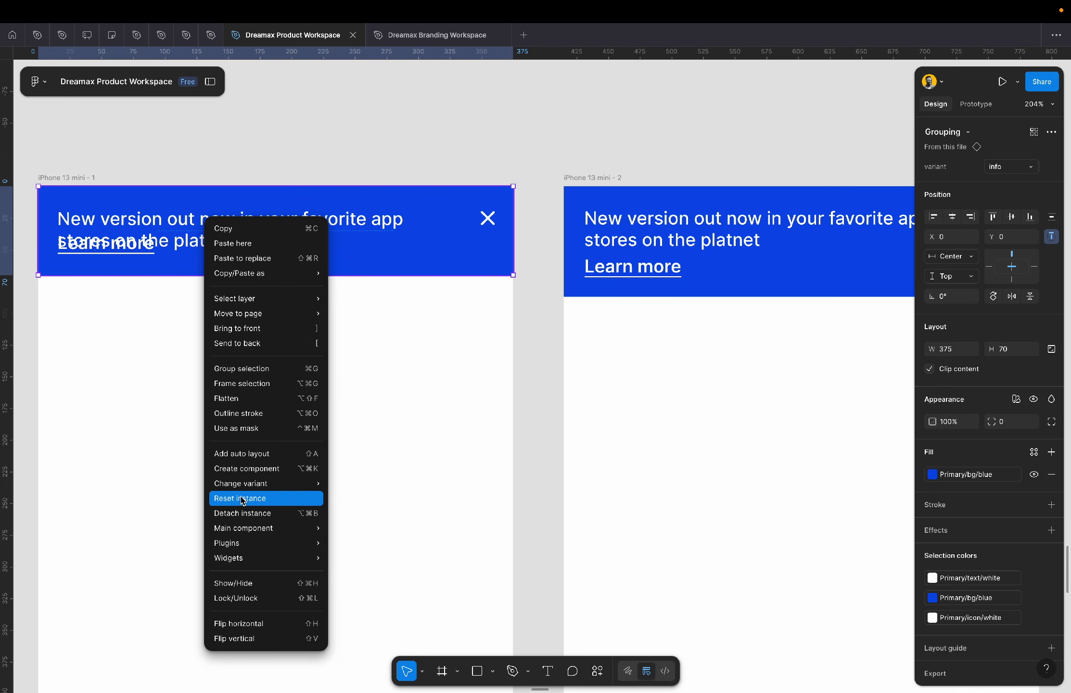
pyautogui.click(536, 397)
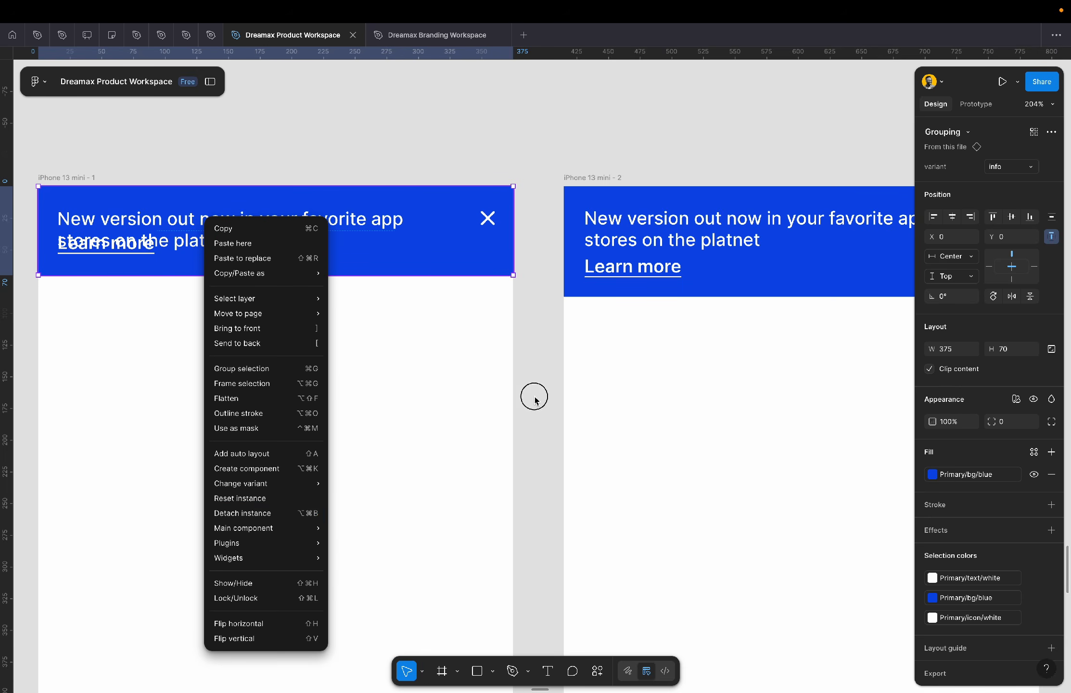
pyautogui.hscroll(1, 537, 399)
pyautogui.hscroll(2, 537, 400)
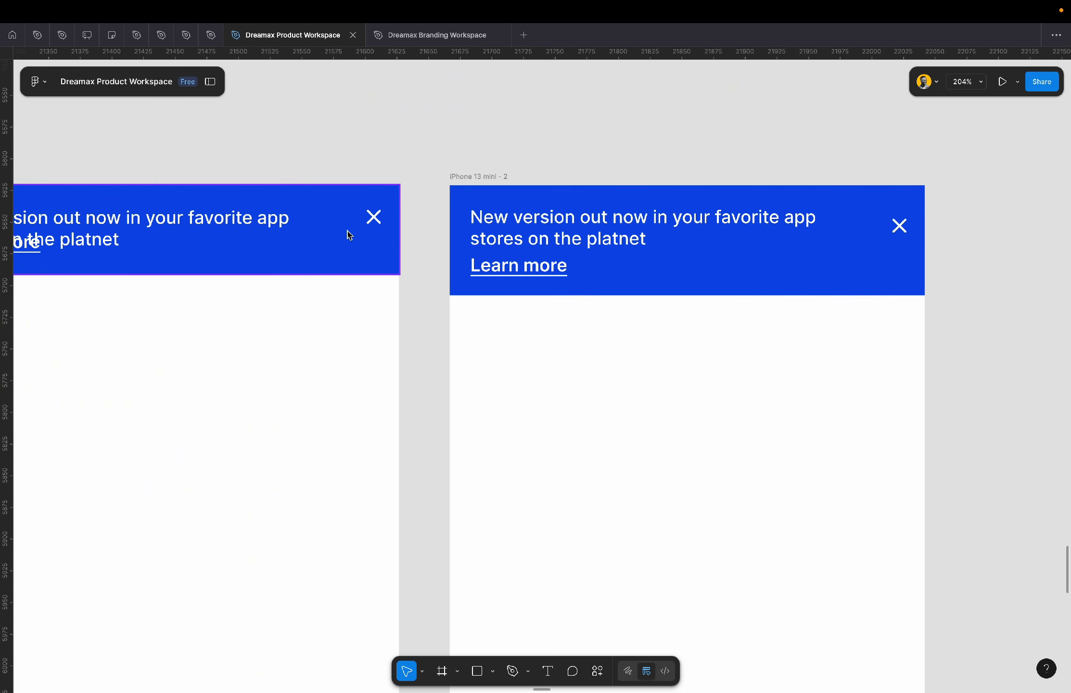
pyautogui.hscroll(-4, 349, 234)
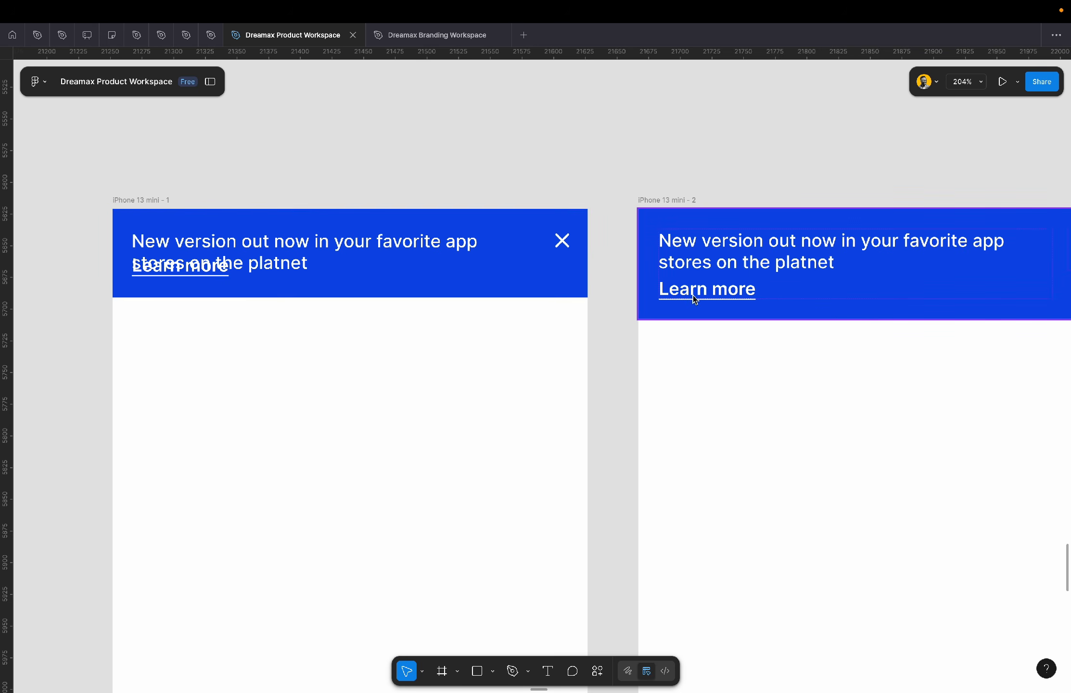
pyautogui.scroll(-3, 693, 298)
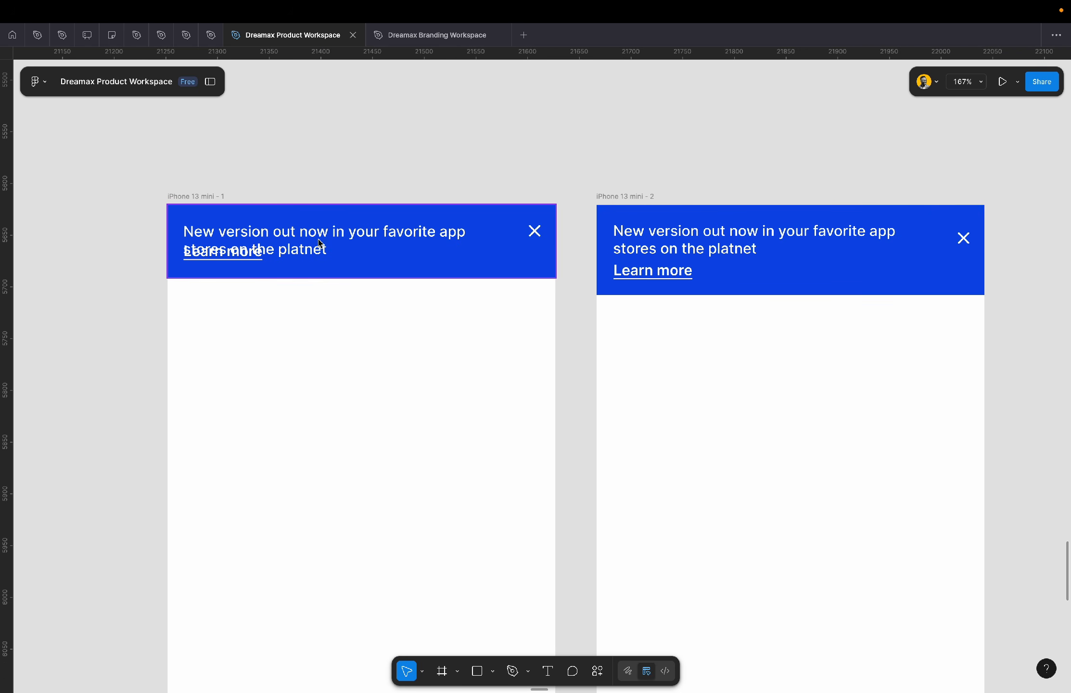
pyautogui.scroll(3, 315, 241)
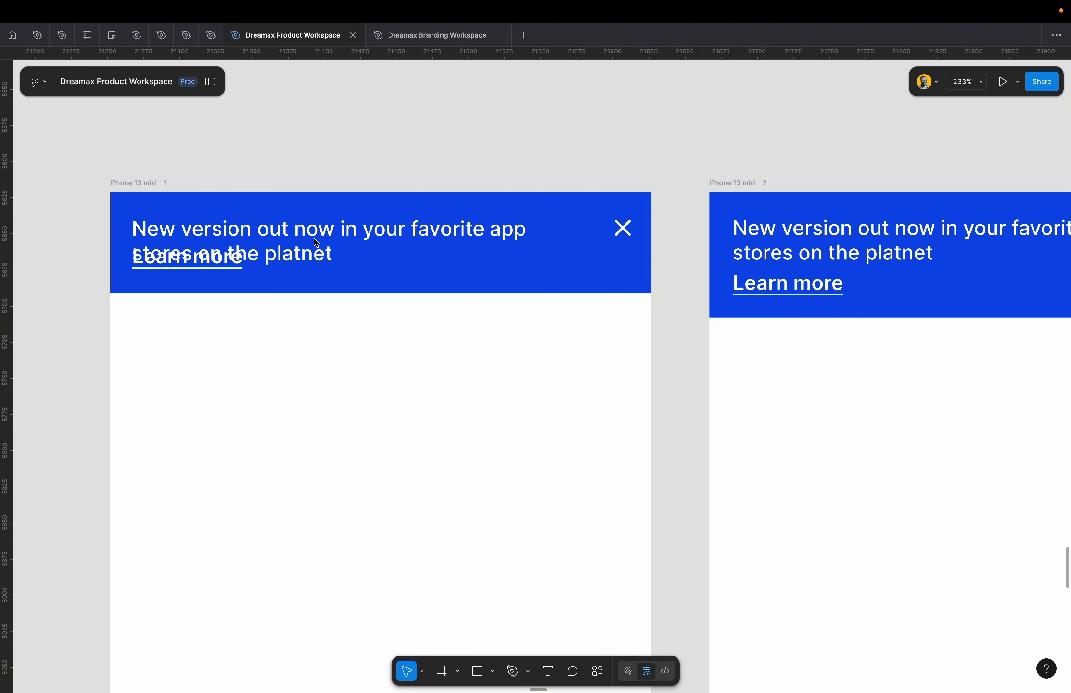
# - Try to move the Learn more link below the title in the first phone frame's Grouping banner
pyautogui.click(148, 224)
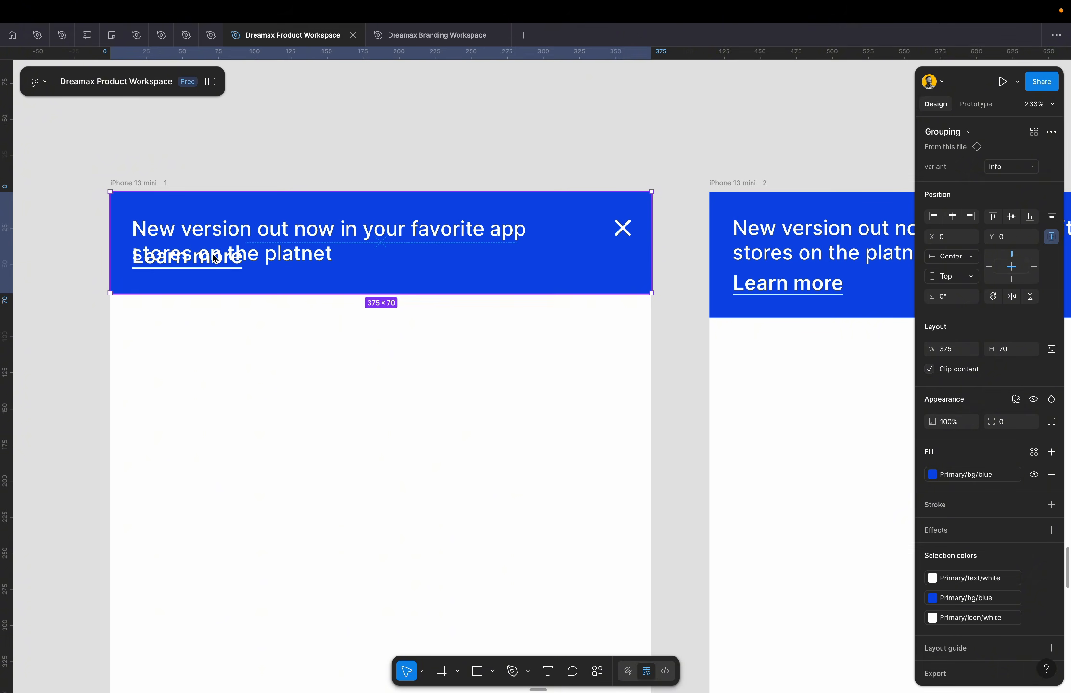
pyautogui.click(223, 268)
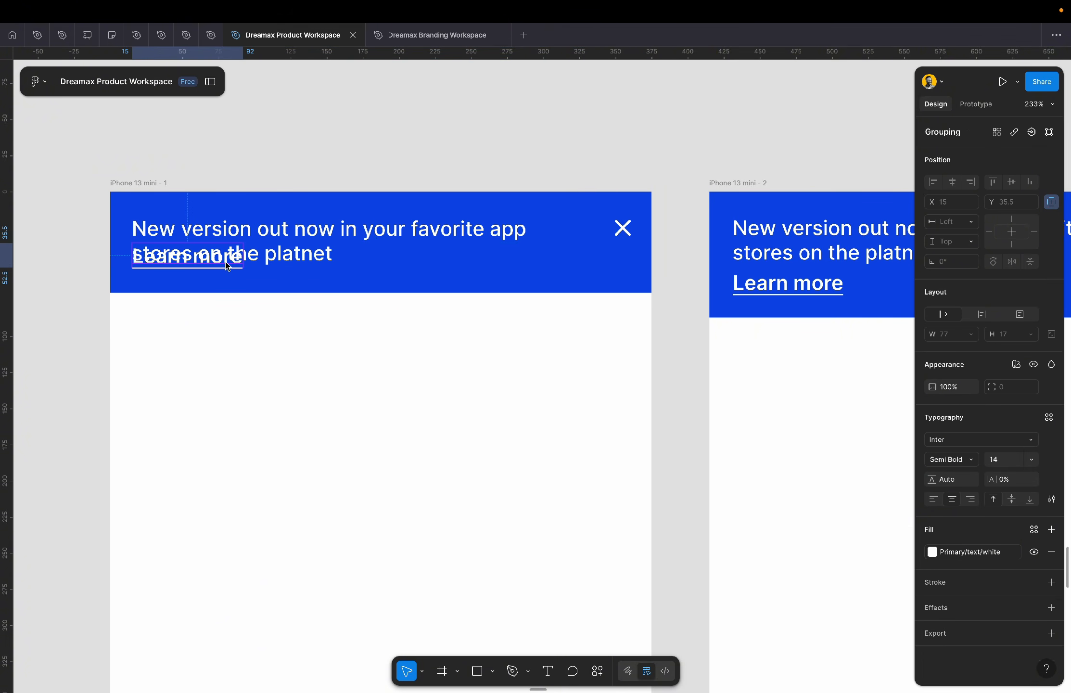
pyautogui.moveTo(226, 264); pyautogui.dragTo(228, 395)
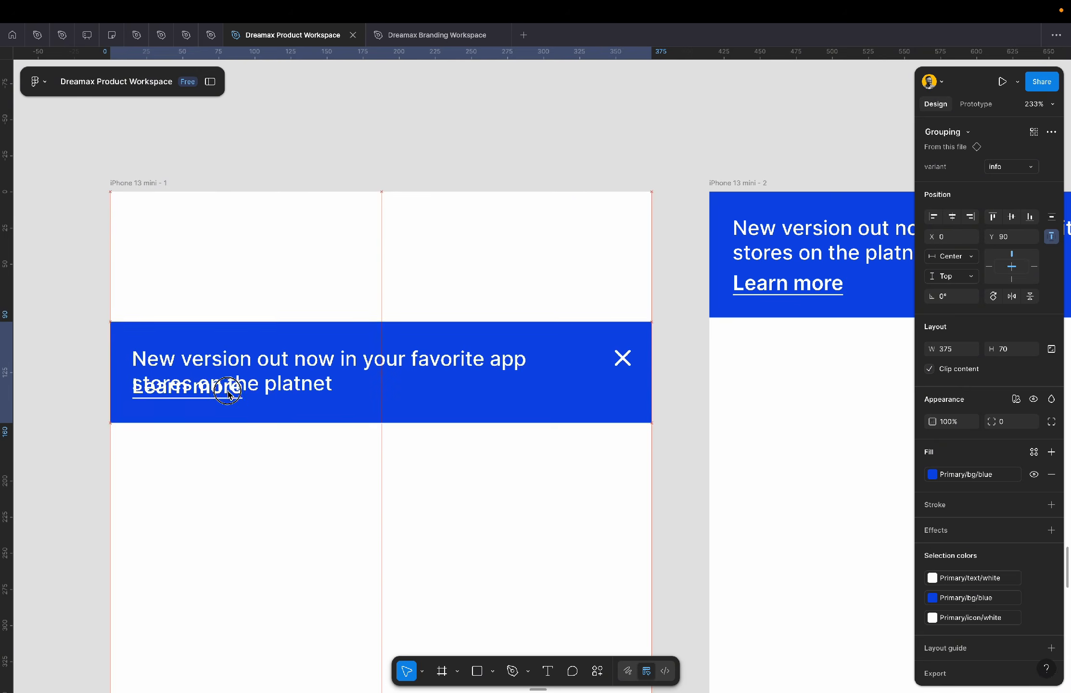
pyautogui.press('super+z')
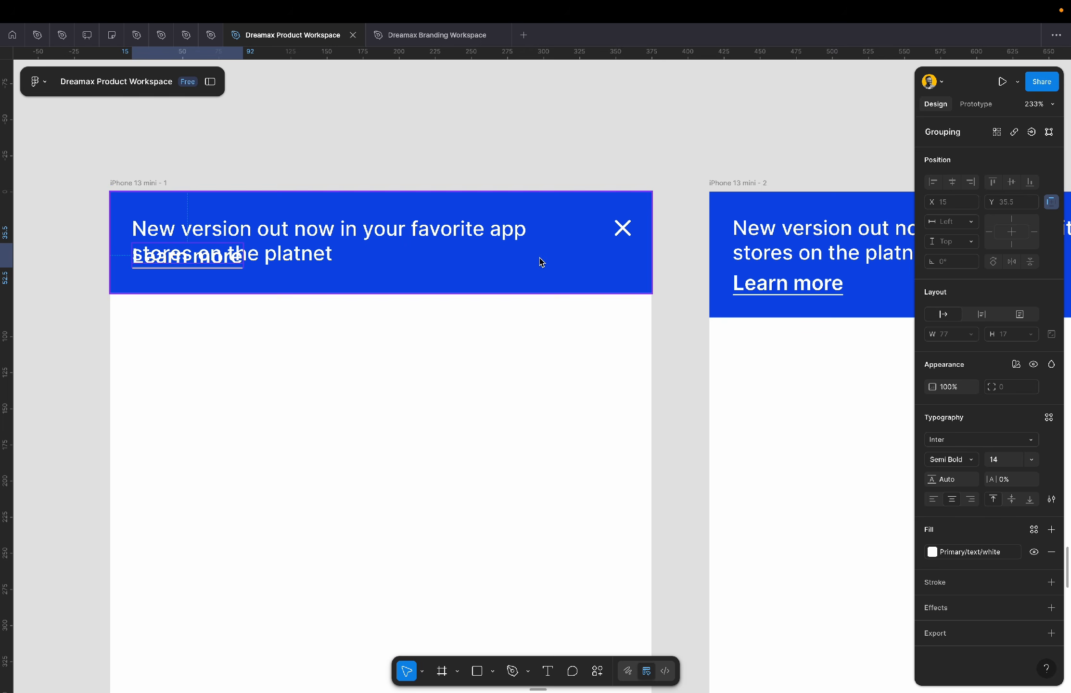
pyautogui.click(481, 233)
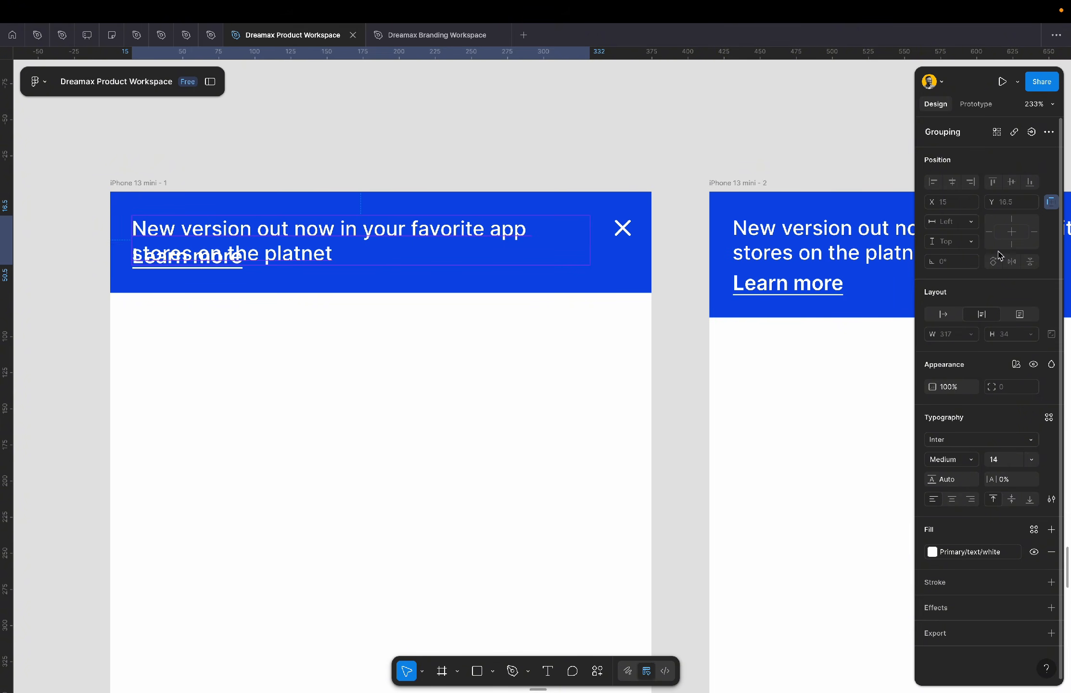
pyautogui.click(509, 158)
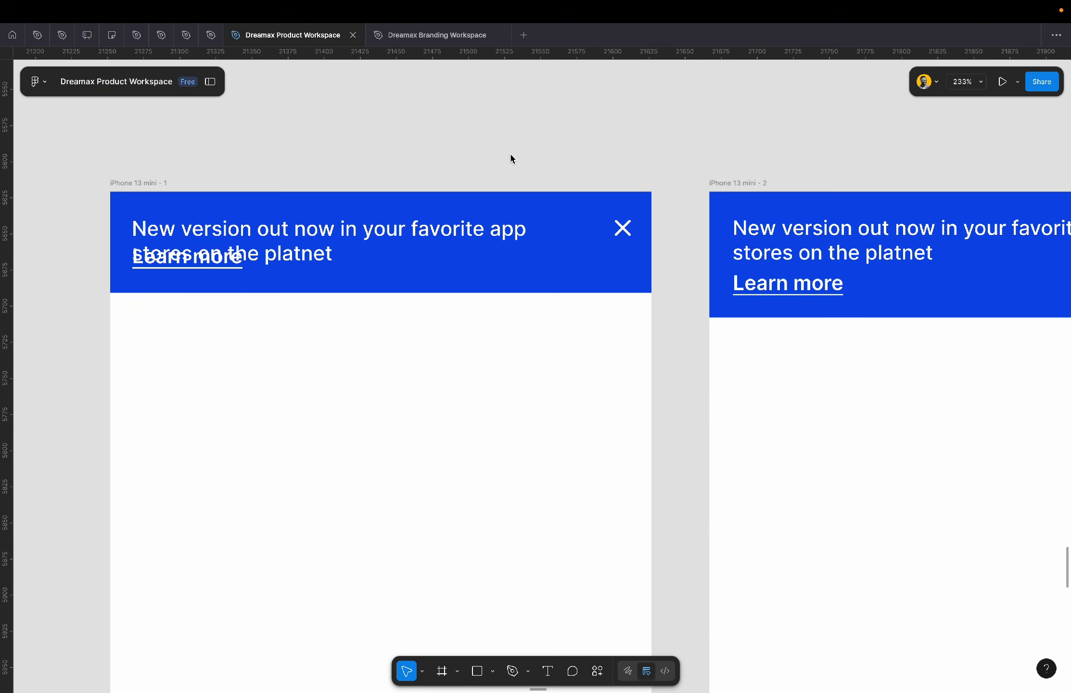
# - Switch the second phone frame's auto layout banner through the error and warning variants and back to info
pyautogui.scroll(-5, 510, 158)
pyautogui.hscroll(-5, 511, 158)
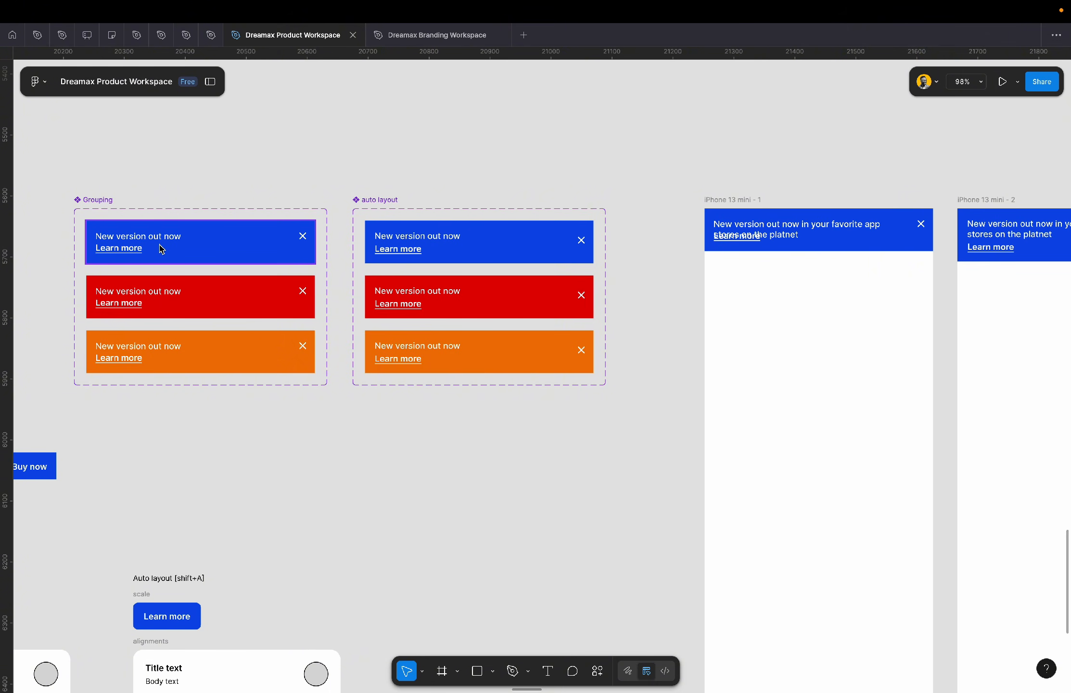
pyautogui.hscroll(10, 160, 249)
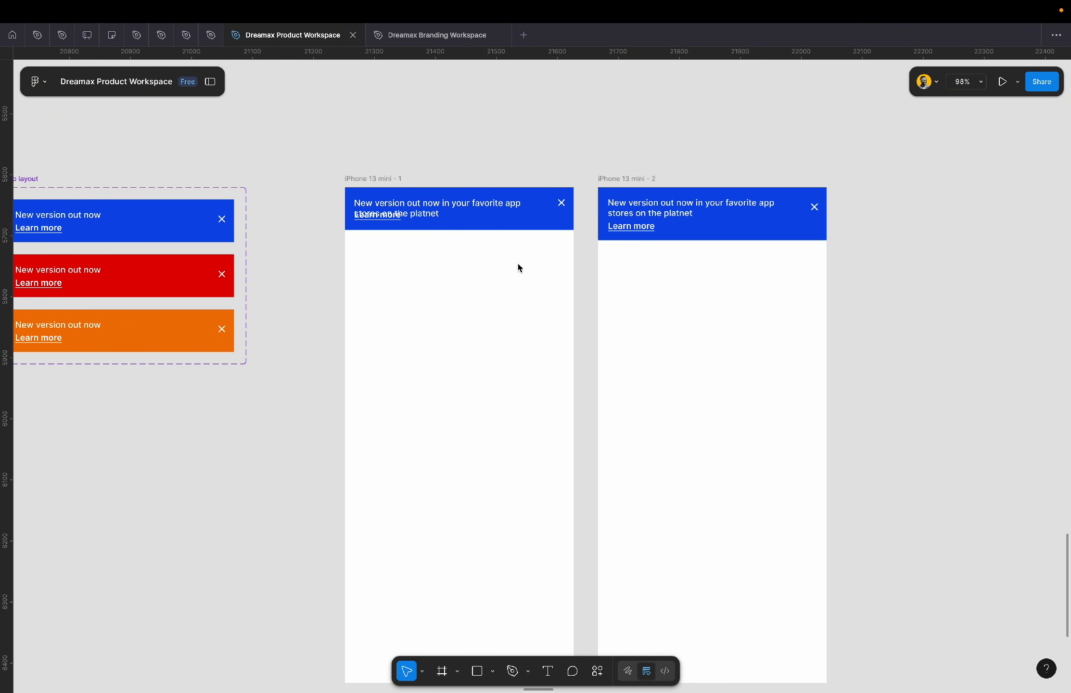
pyautogui.scroll(3, 561, 203)
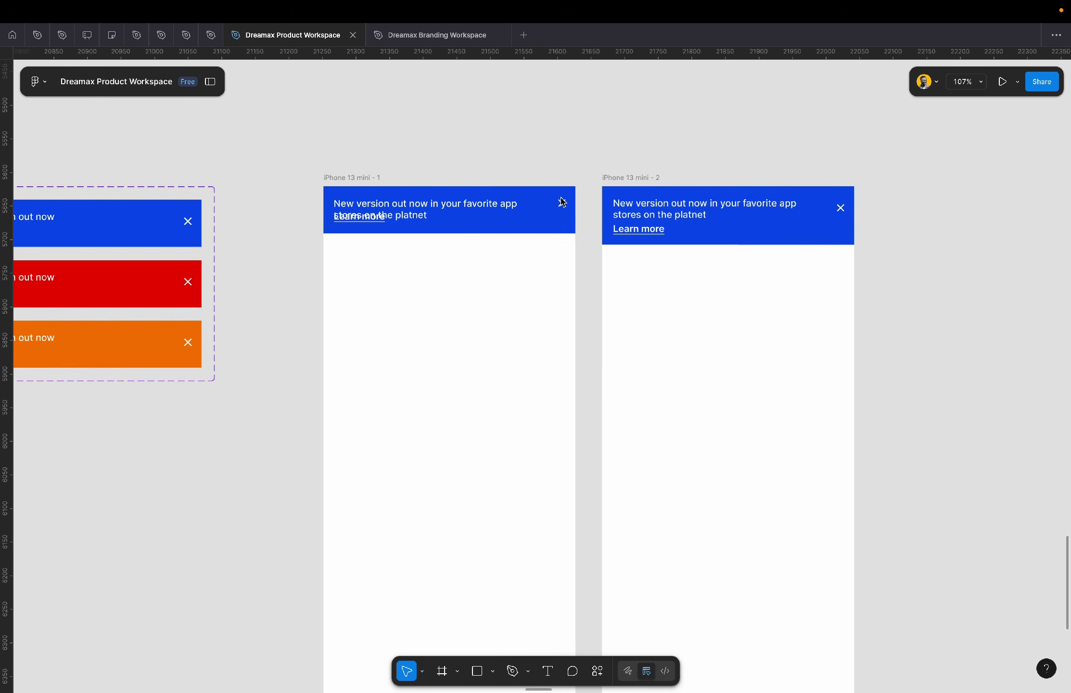
pyautogui.click(769, 231)
pyautogui.hscroll(3, 768, 231)
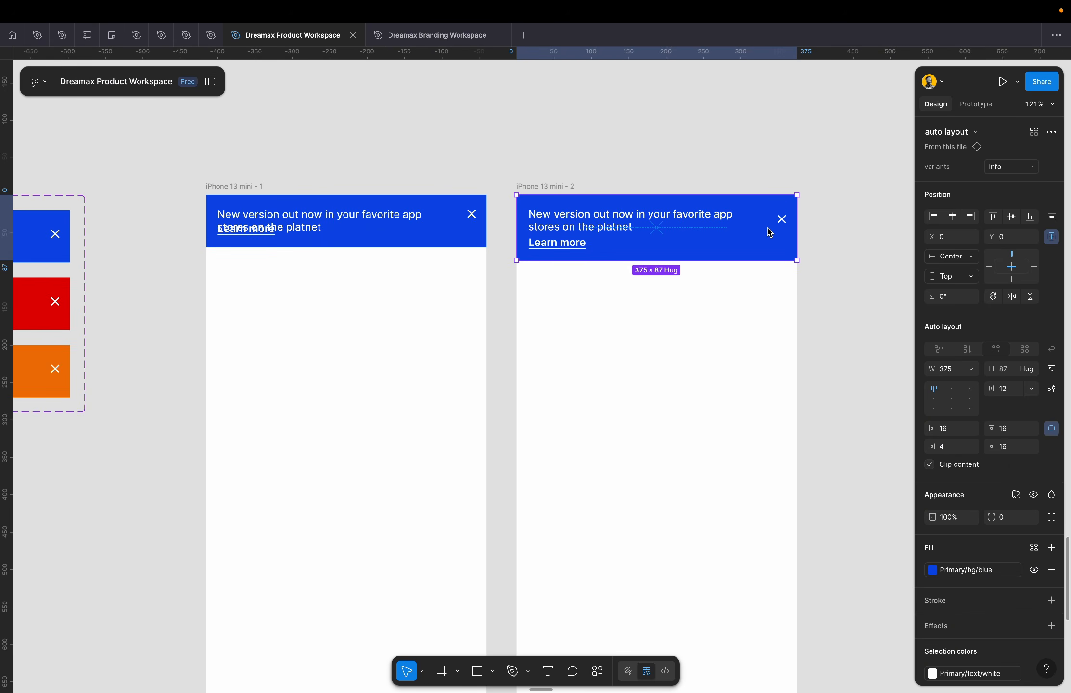
pyautogui.scroll(2, 768, 231)
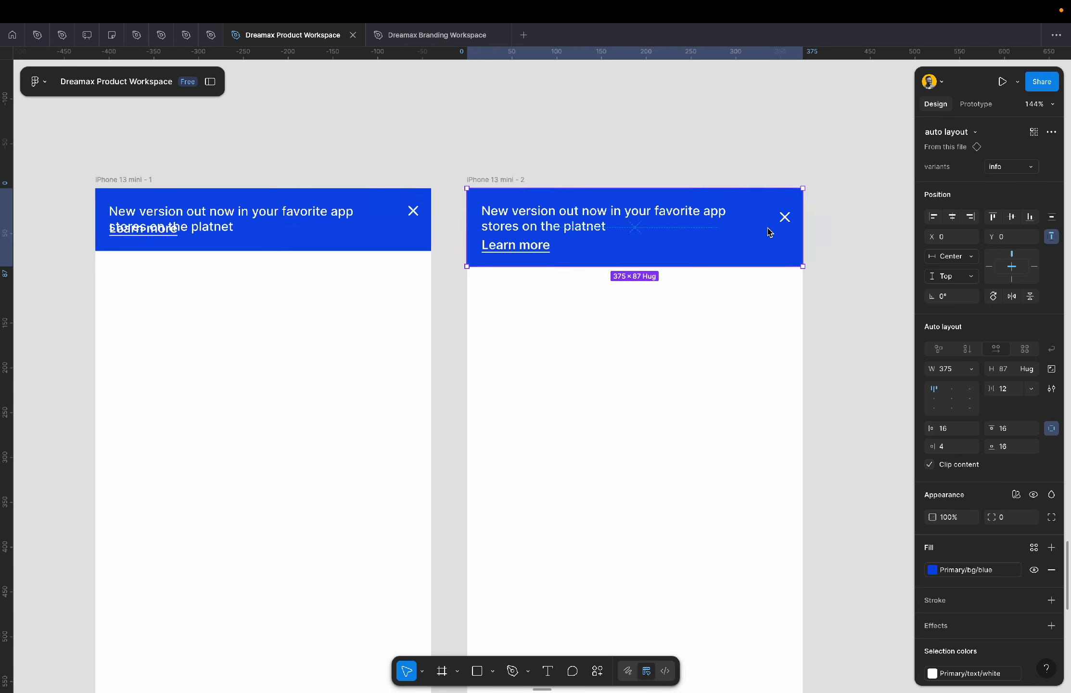
pyautogui.click(995, 168)
pyautogui.click(993, 180)
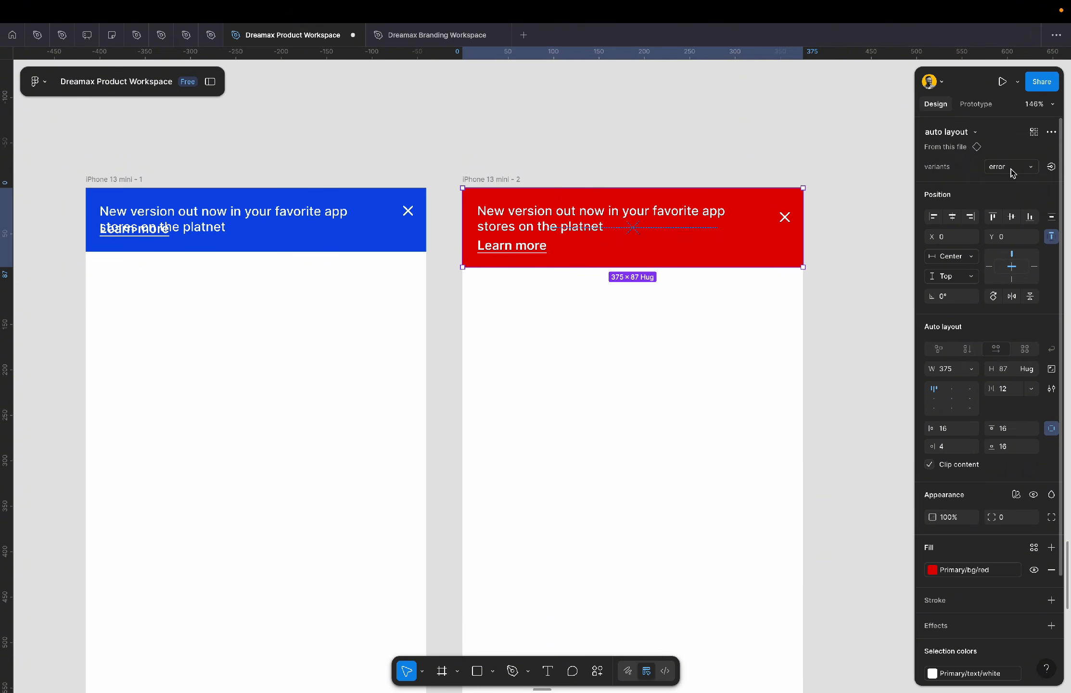
pyautogui.click(1009, 171)
pyautogui.click(994, 182)
pyautogui.click(1006, 166)
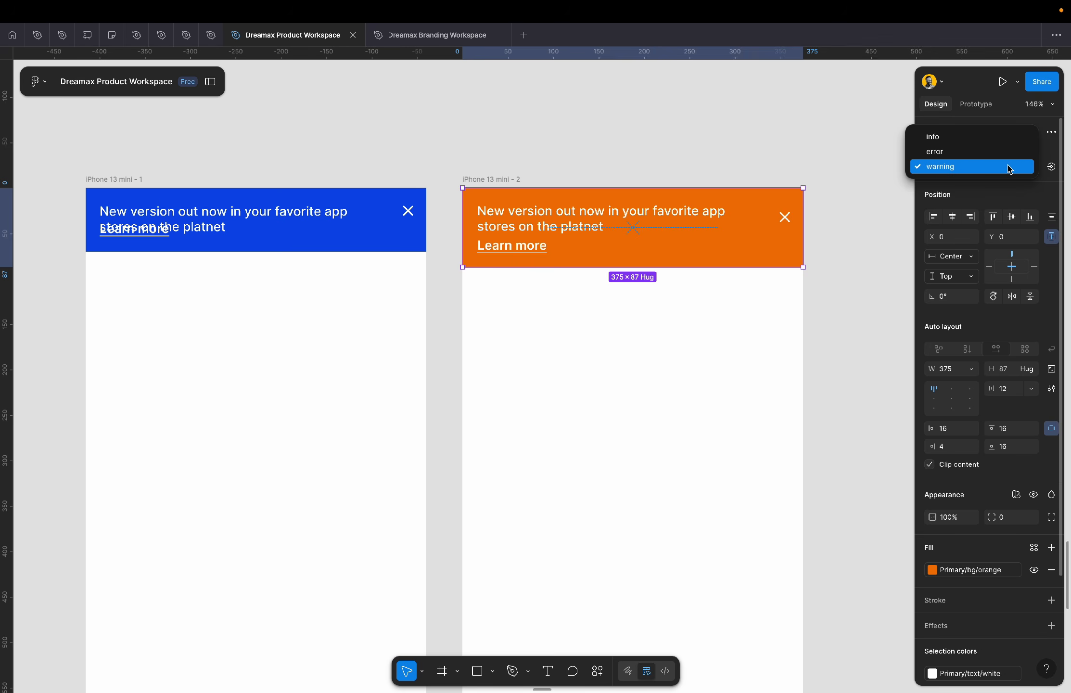
pyautogui.click(957, 140)
pyautogui.click(818, 225)
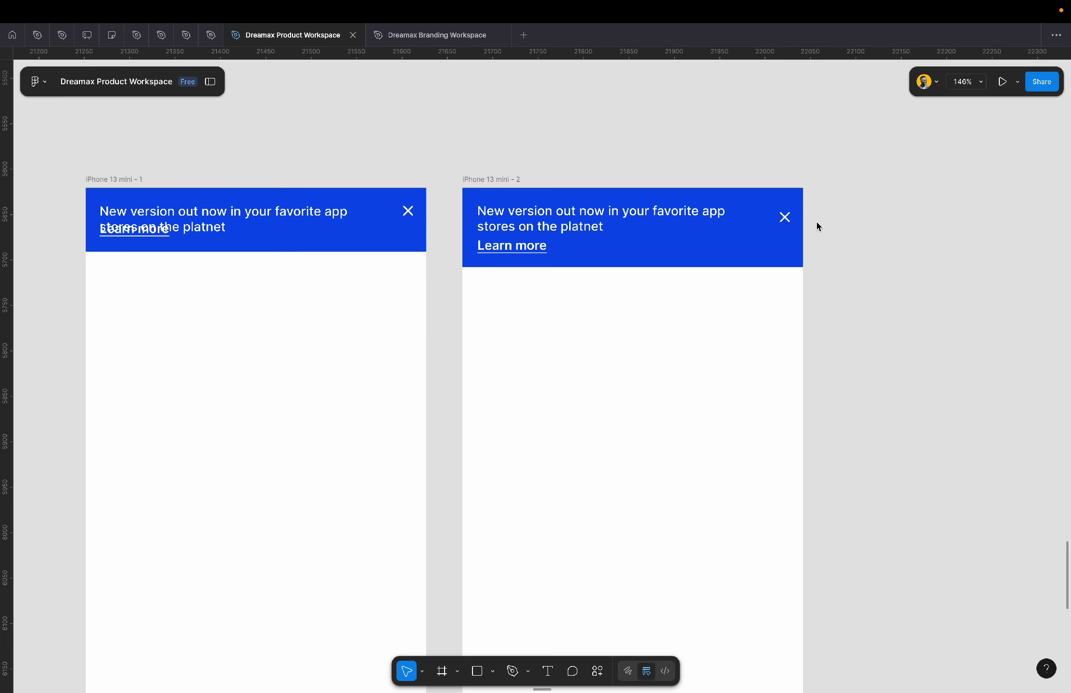
pyautogui.click(333, 249)
pyautogui.hscroll(-5, 333, 248)
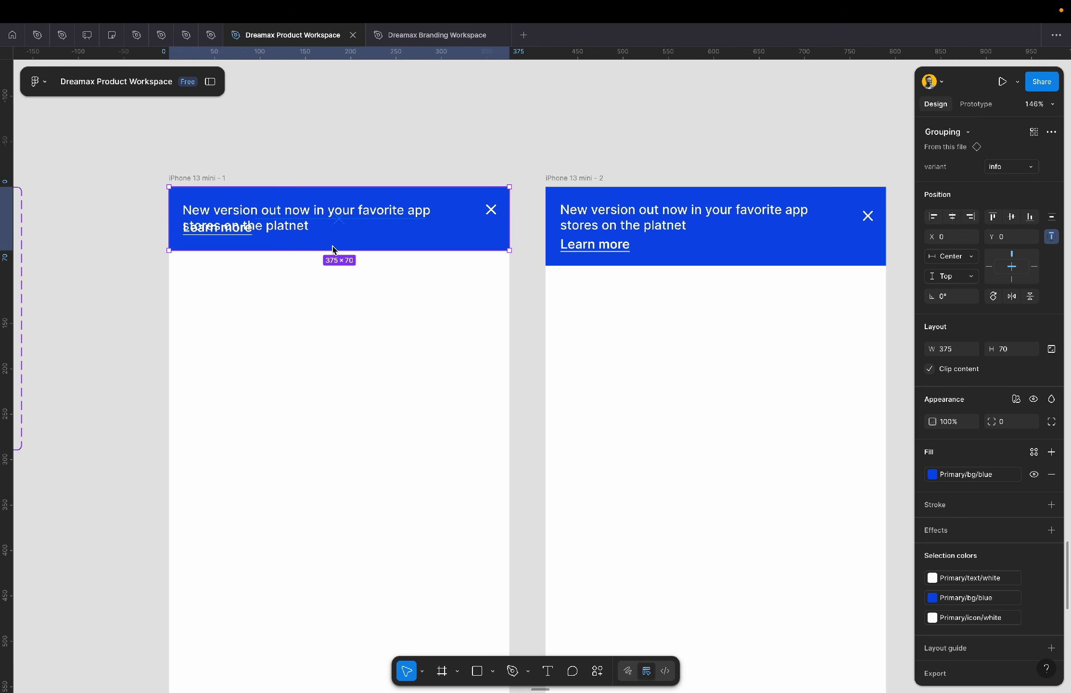
pyautogui.scroll(-5, 332, 248)
pyautogui.scroll(-10, 332, 248)
pyautogui.hscroll(-10, 332, 249)
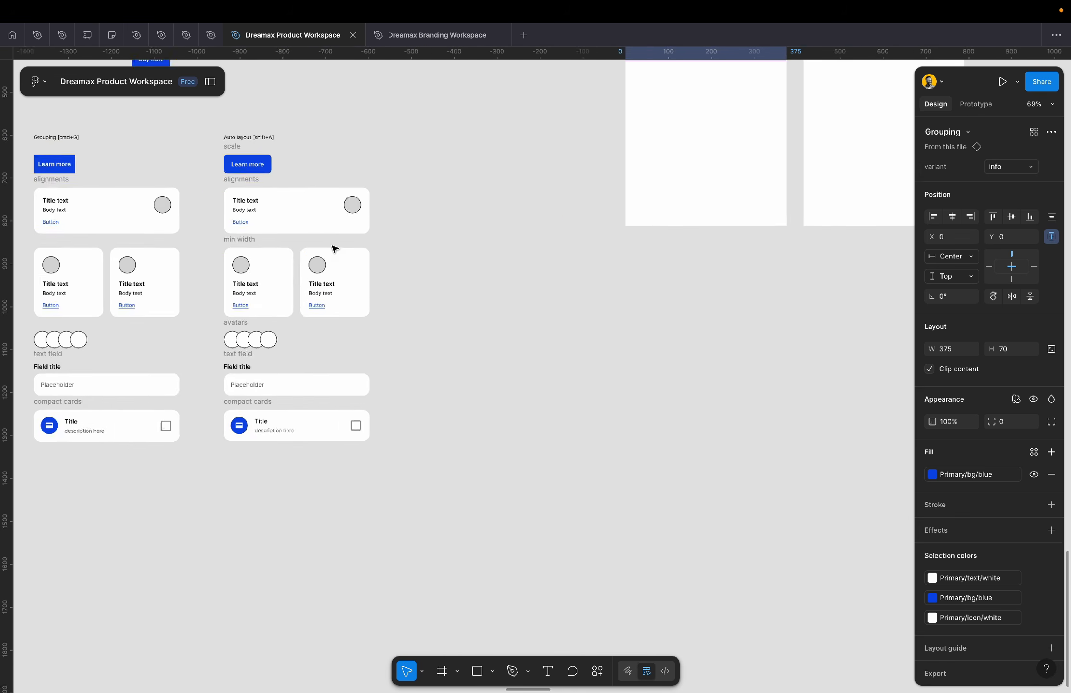
# - Copy the auto layout alignments card to the empty canvas area between the auto layout examples and the phone frames
pyautogui.scroll(10, 332, 249)
pyautogui.hscroll(3, 332, 248)
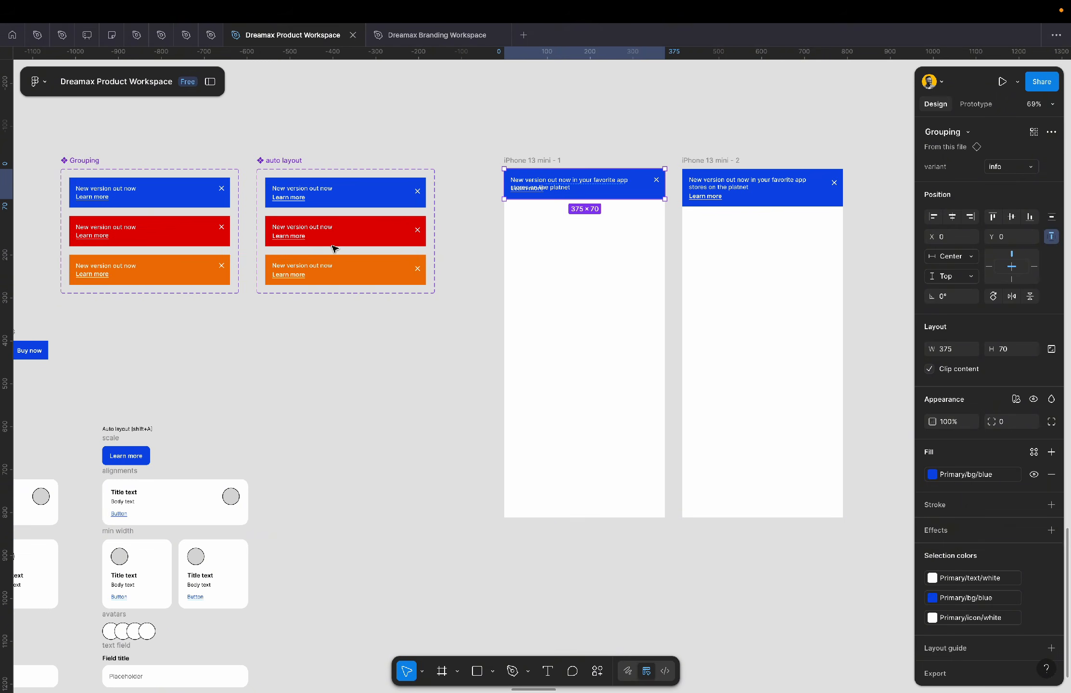
pyautogui.click(457, 310)
pyautogui.scroll(-5, 457, 310)
pyautogui.hscroll(-10, 457, 311)
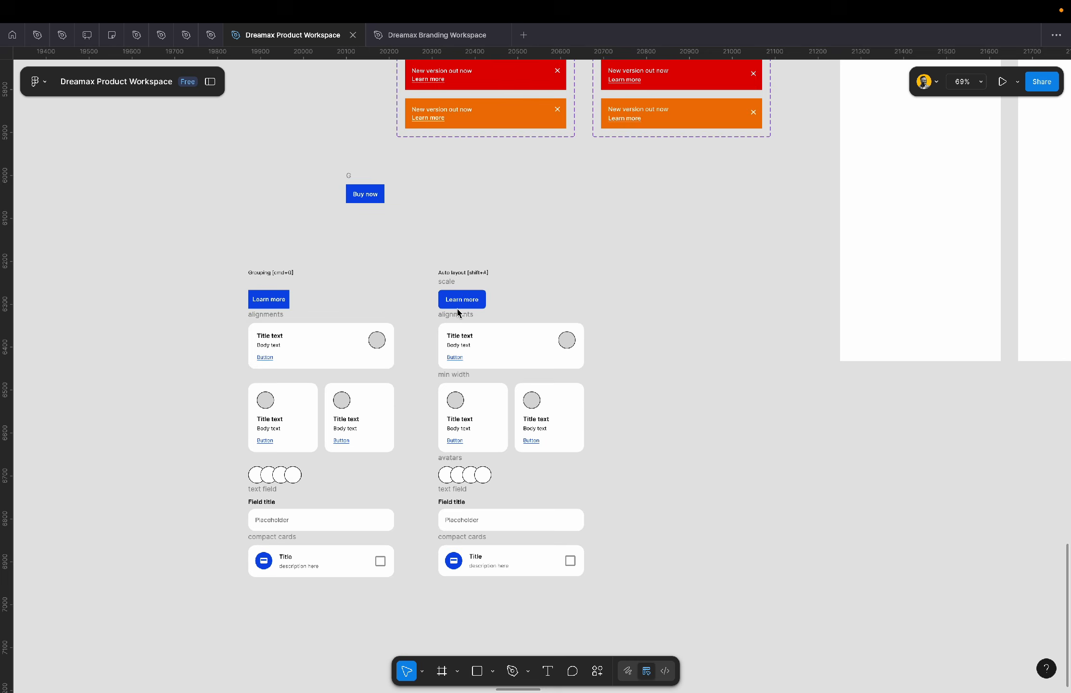
pyautogui.scroll(10, 458, 311)
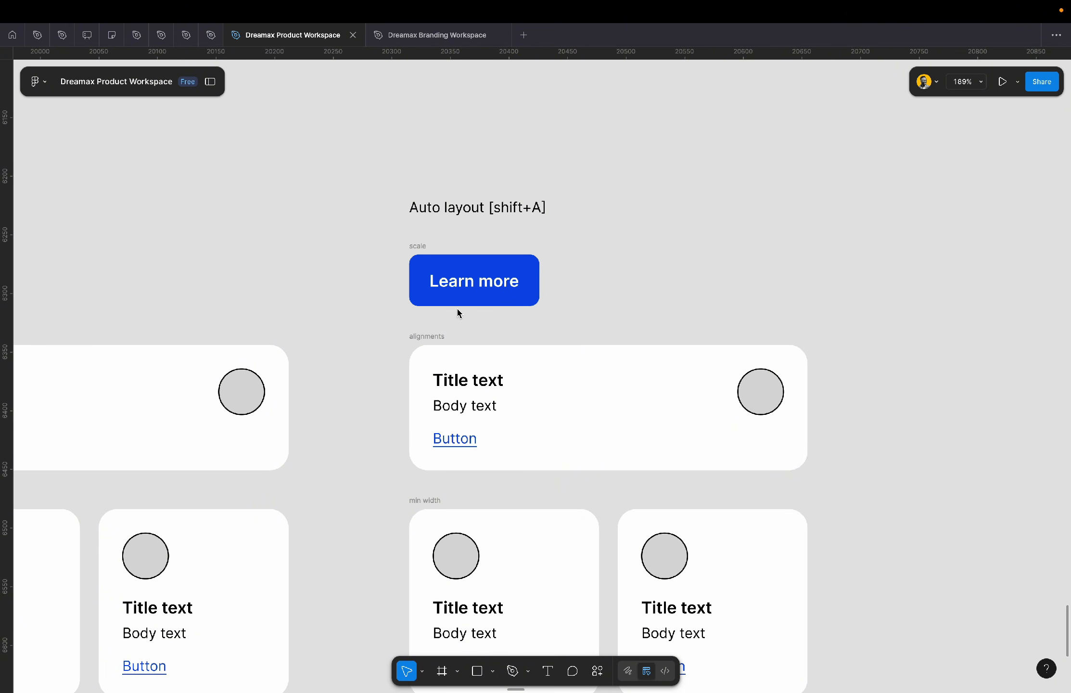
pyautogui.scroll(-5, 458, 313)
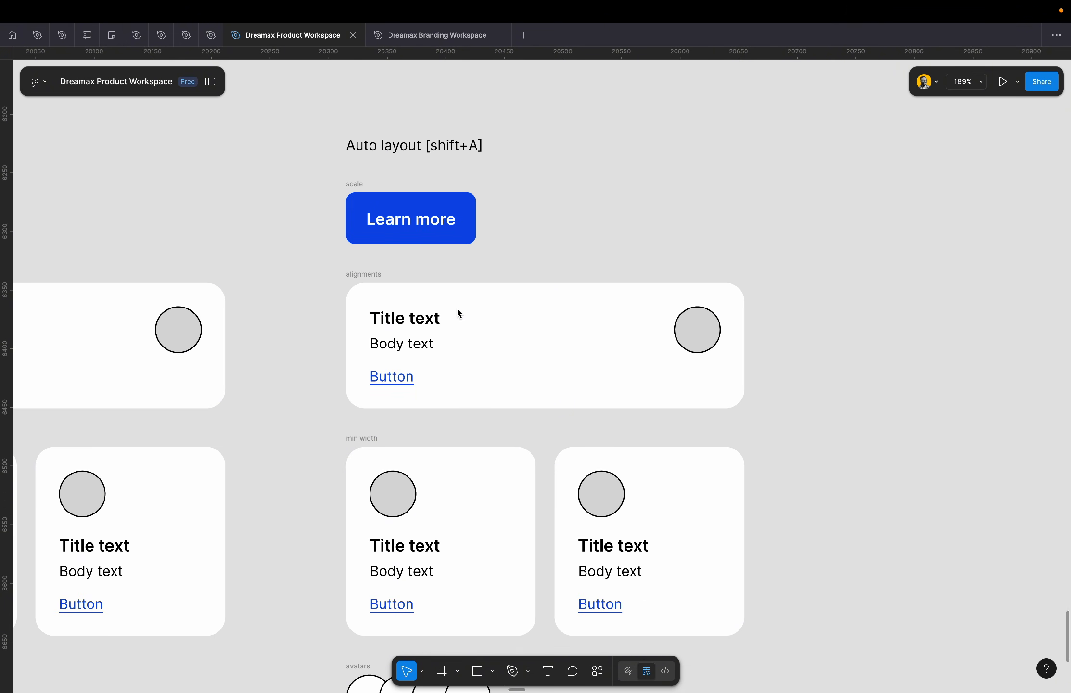
pyautogui.hscroll(4, 457, 314)
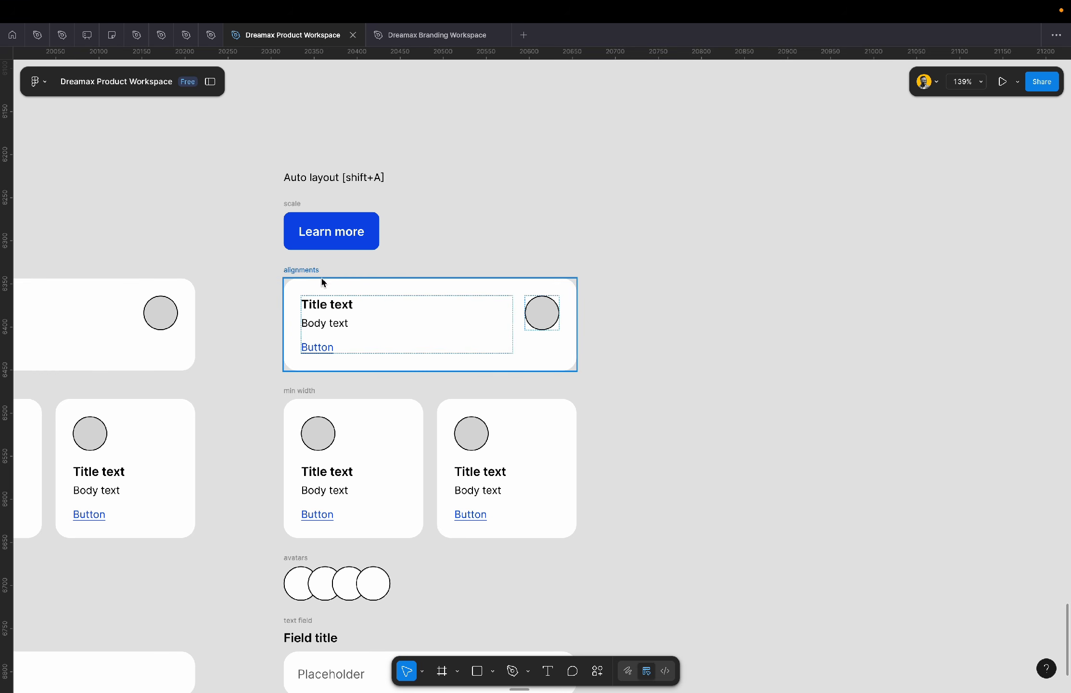
pyautogui.click(309, 273)
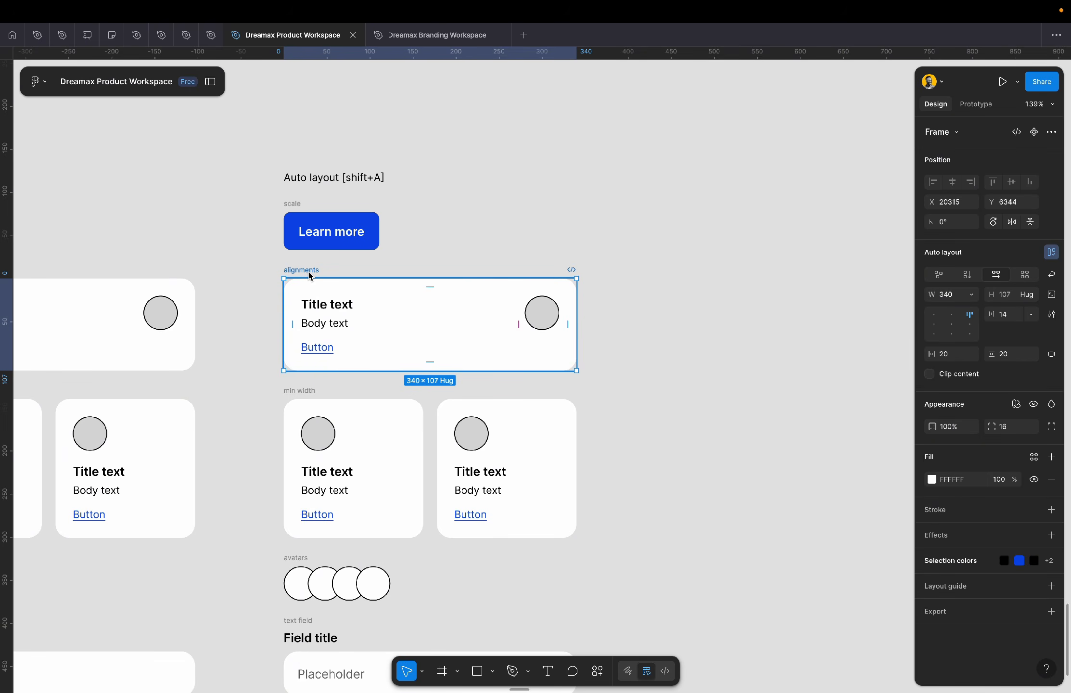
pyautogui.scroll(-4, 308, 271)
pyautogui.moveTo(320, 267); pyautogui.dragTo(557, 291)
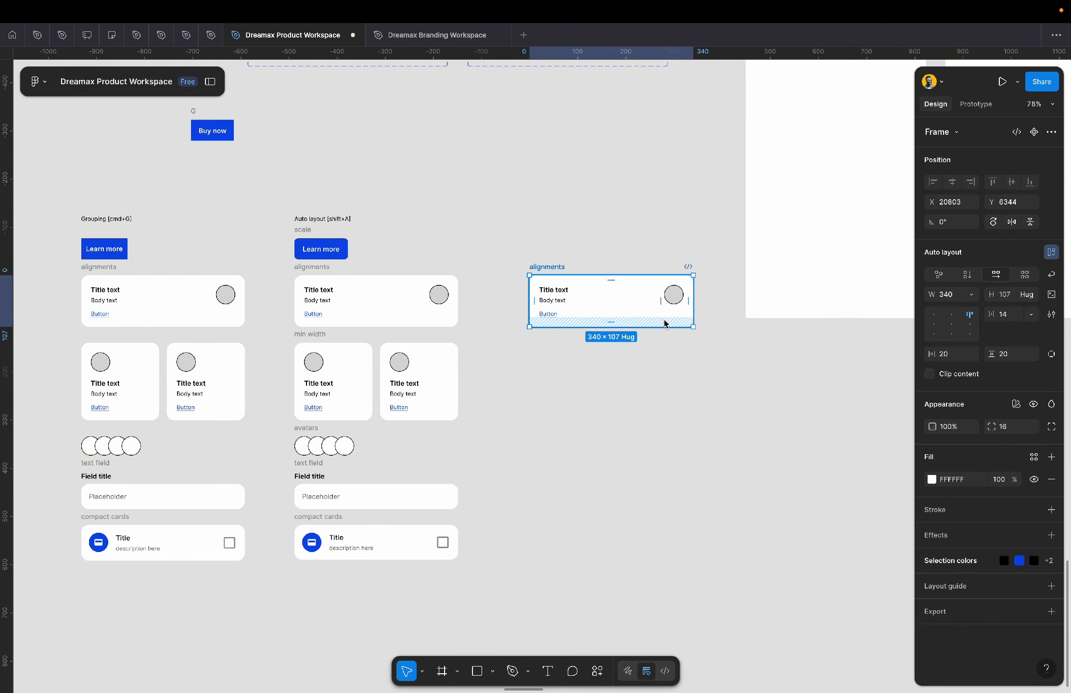
# - Duplicate the copied alignments card directly beneath itself with a gap of about 49 px
pyautogui.scroll(4, 664, 321)
pyautogui.scroll(-4, 664, 320)
pyautogui.scroll(-1, 664, 323)
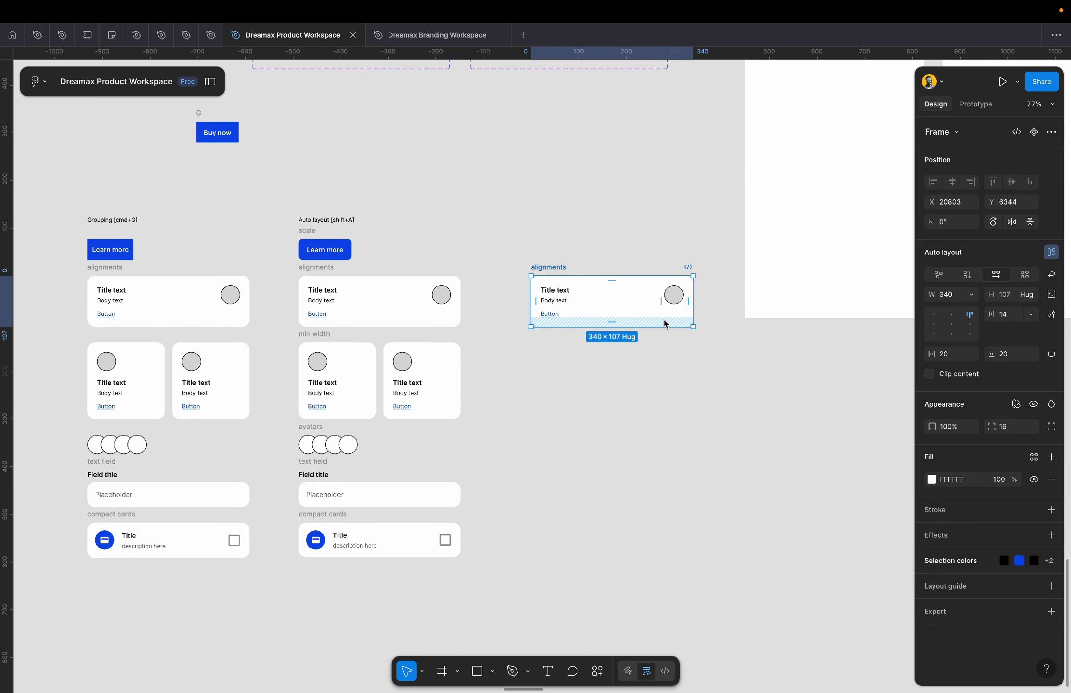
pyautogui.scroll(5, 665, 323)
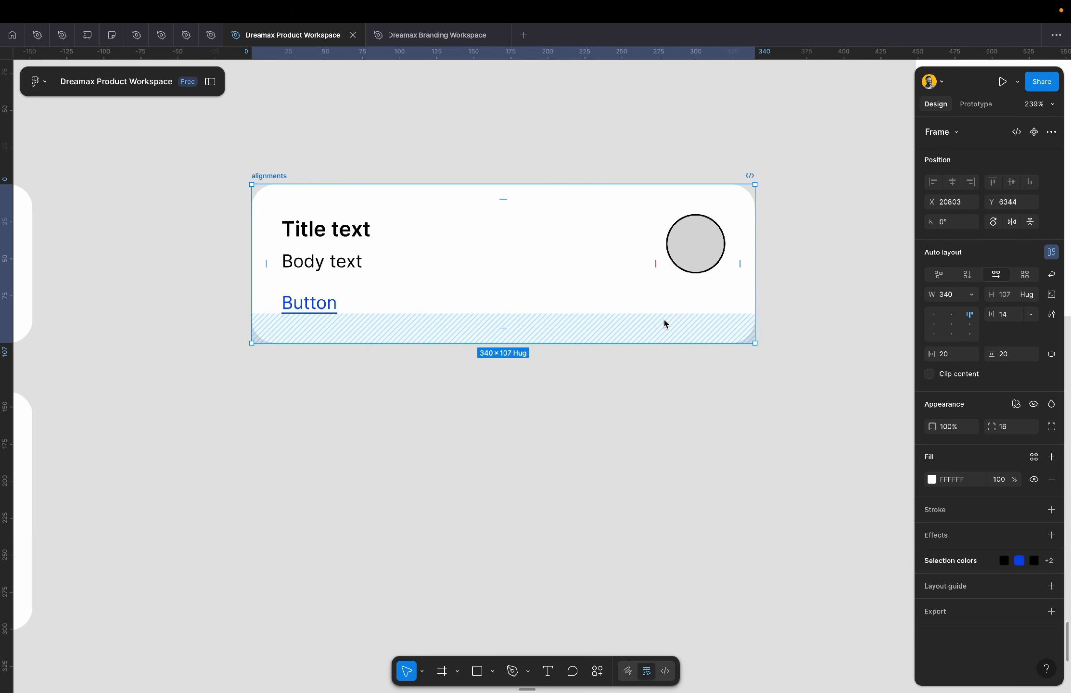
pyautogui.scroll(1, 664, 323)
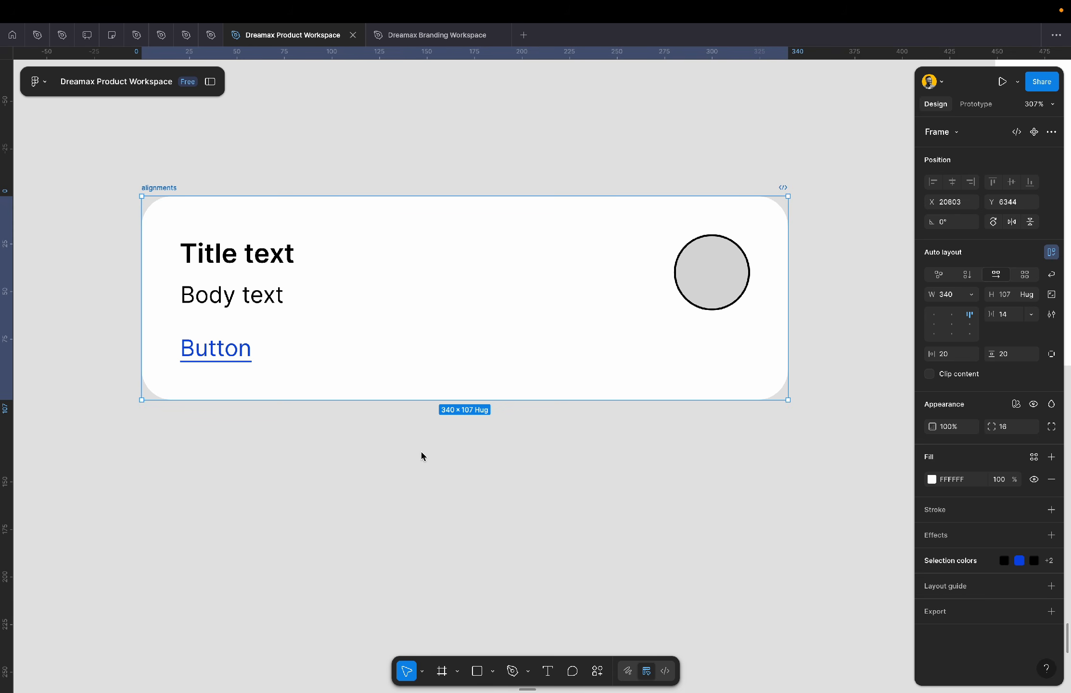
pyautogui.scroll(-4, 423, 456)
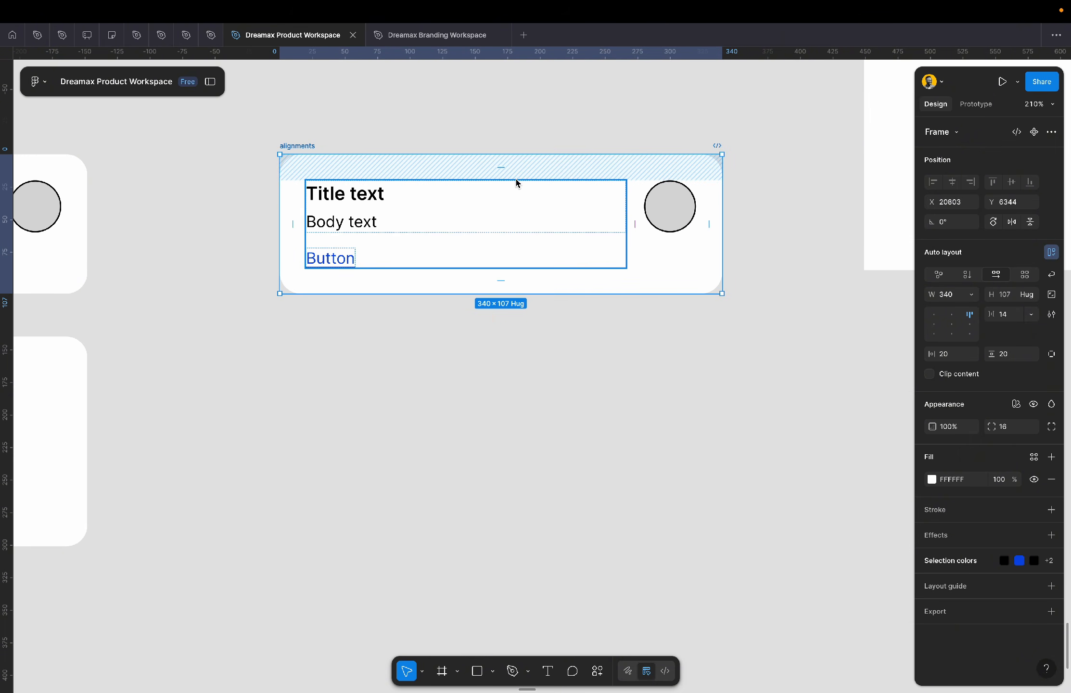
pyautogui.moveTo(516, 183); pyautogui.dragTo(504, 390)
# - Move both copied alignments cards together to the empty canvas area below the phone frames
pyautogui.scroll(-8, 502, 380)
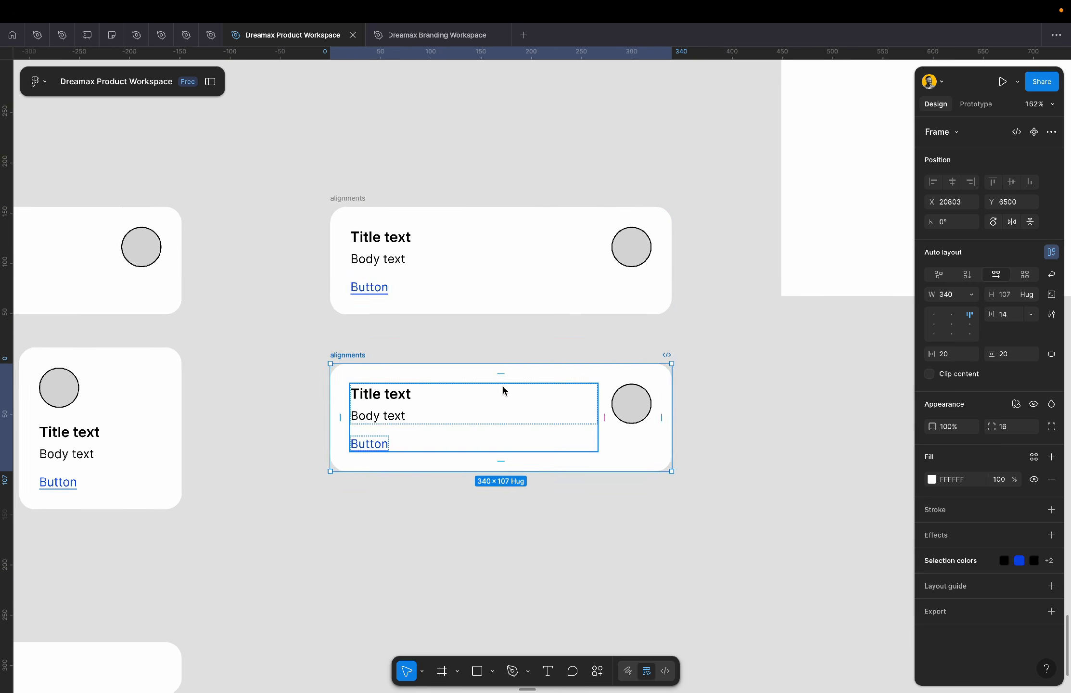
pyautogui.moveTo(377, 263); pyautogui.dragTo(615, 521)
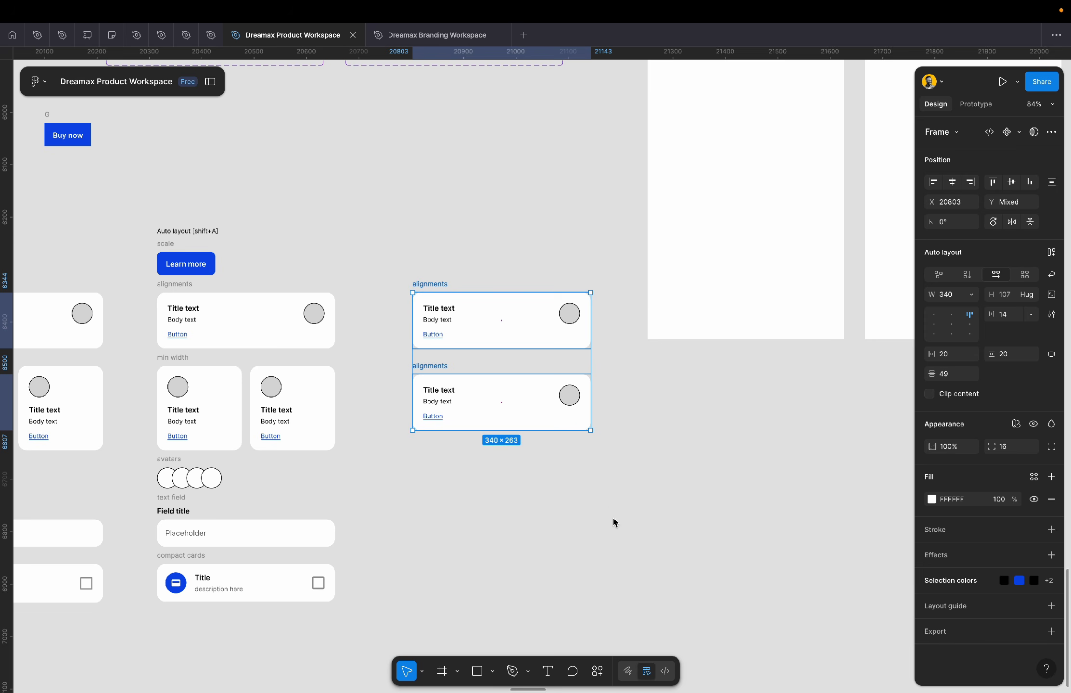
pyautogui.moveTo(527, 321); pyautogui.dragTo(789, 469)
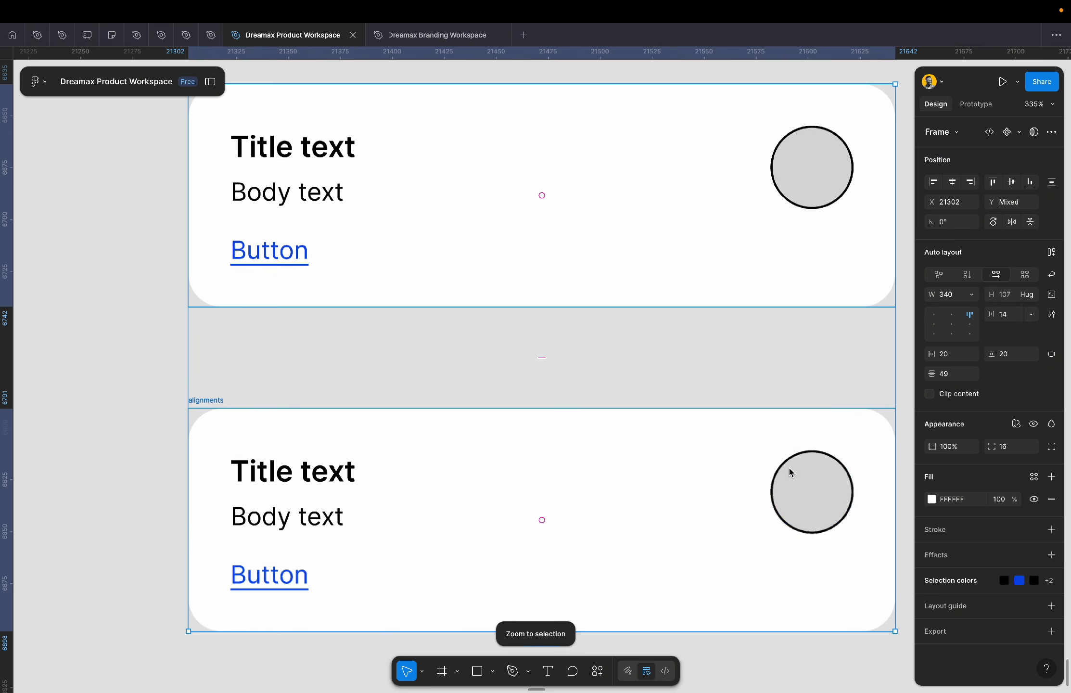
pyautogui.hotkey('shift', '2')
pyautogui.scroll(-4, 371, 332)
pyautogui.moveTo(436, 328); pyautogui.dragTo(407, 332)
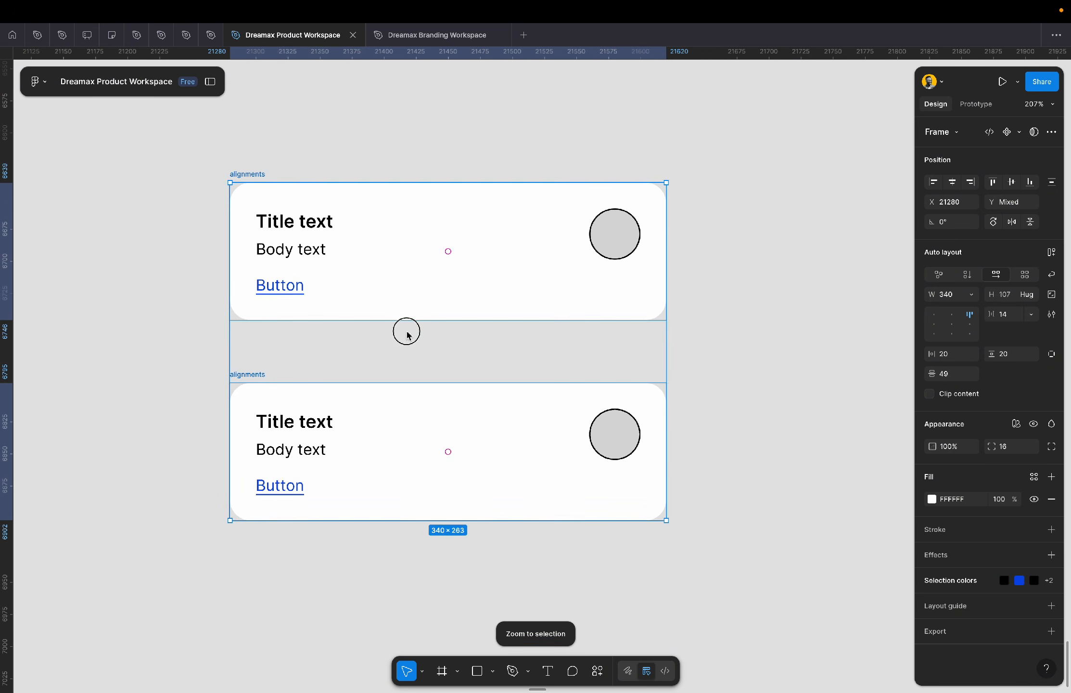
pyautogui.click(740, 308)
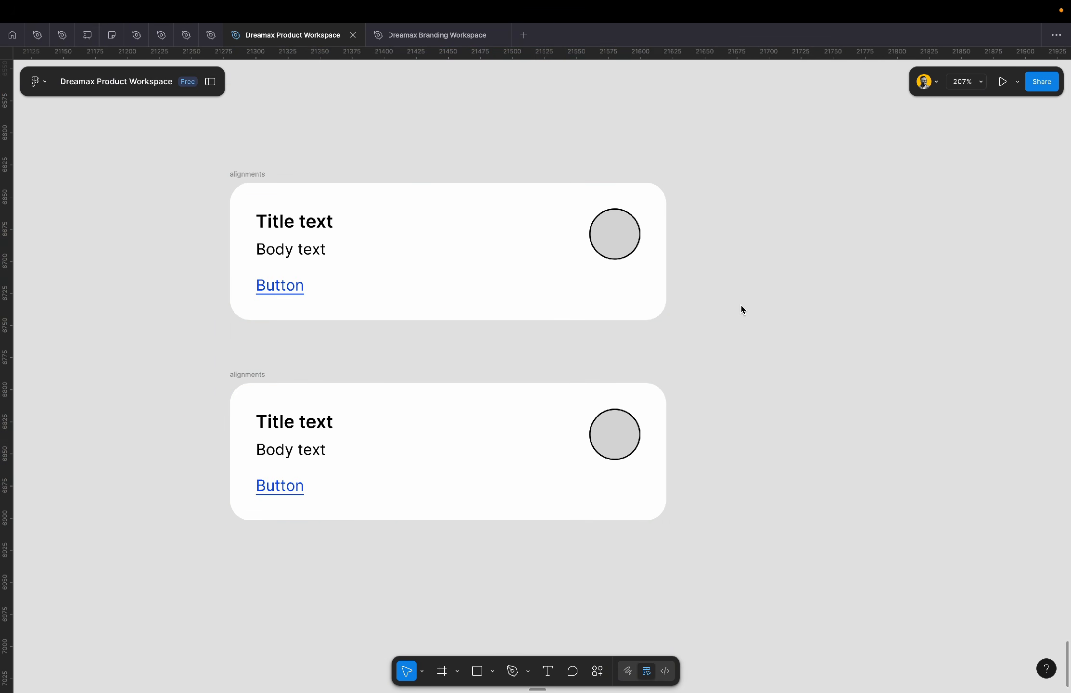
# - Remove auto layout from the upper alignments card, its text-and-button frame and the nested title-and-body frame
pyautogui.click(255, 174)
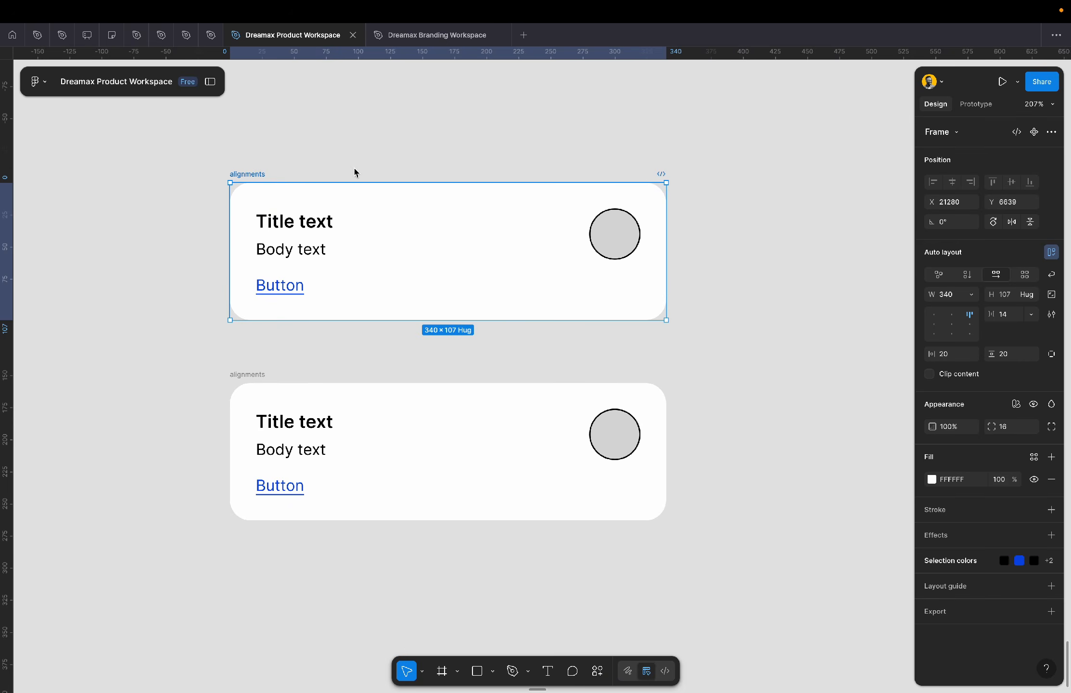
pyautogui.click(1051, 254)
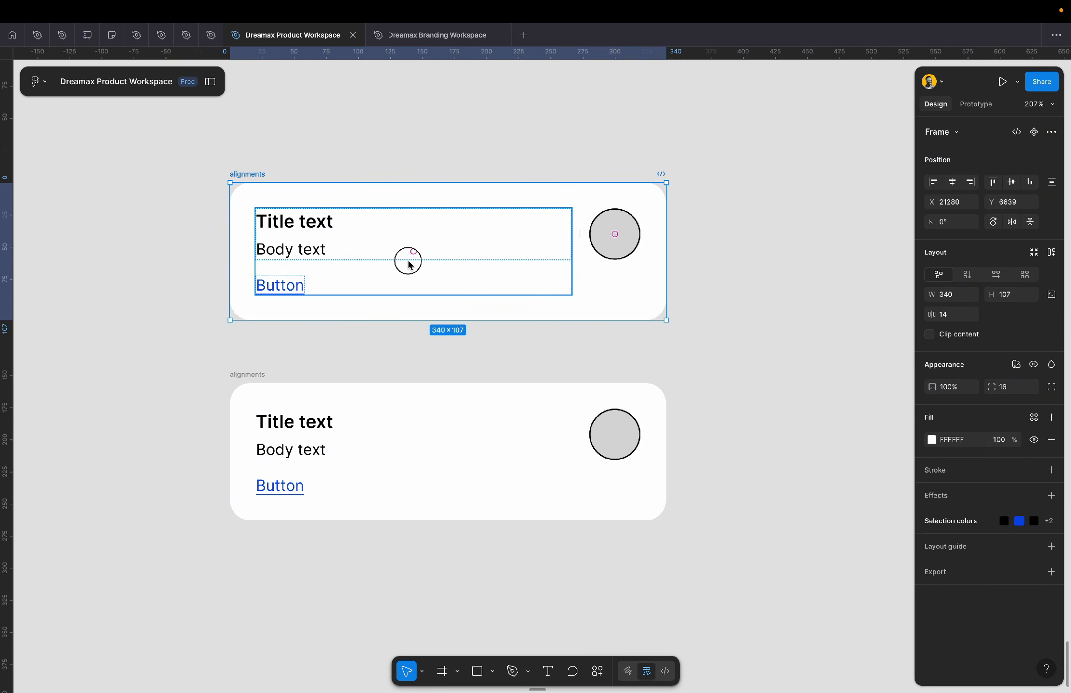
pyautogui.click(406, 259)
pyautogui.click(1051, 291)
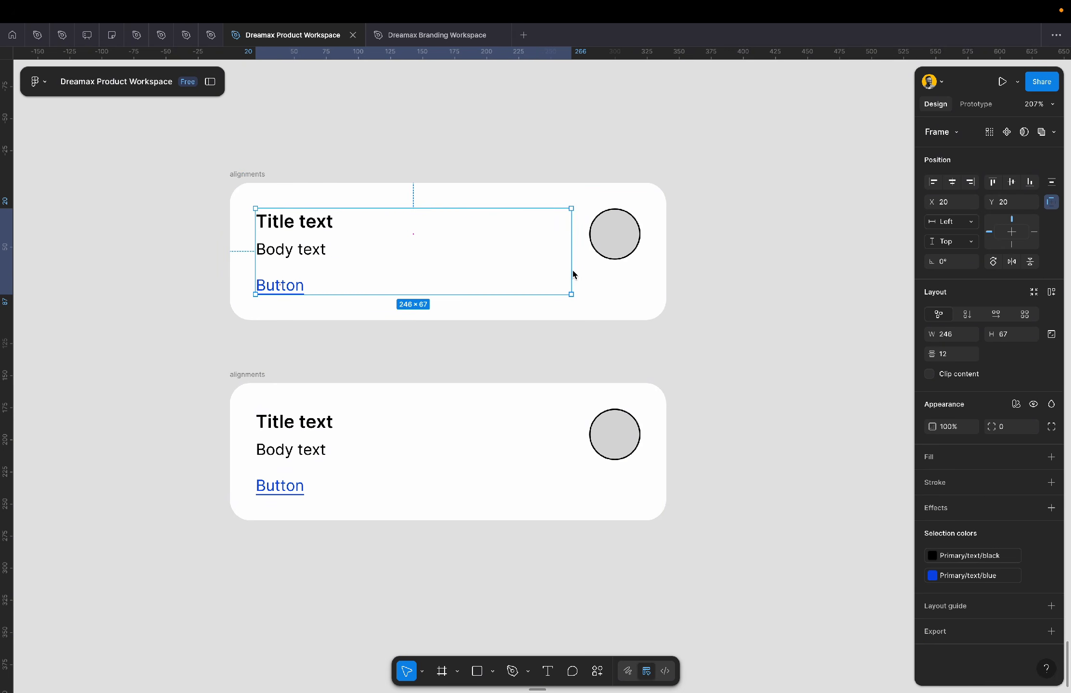
pyautogui.doubleClick(321, 246)
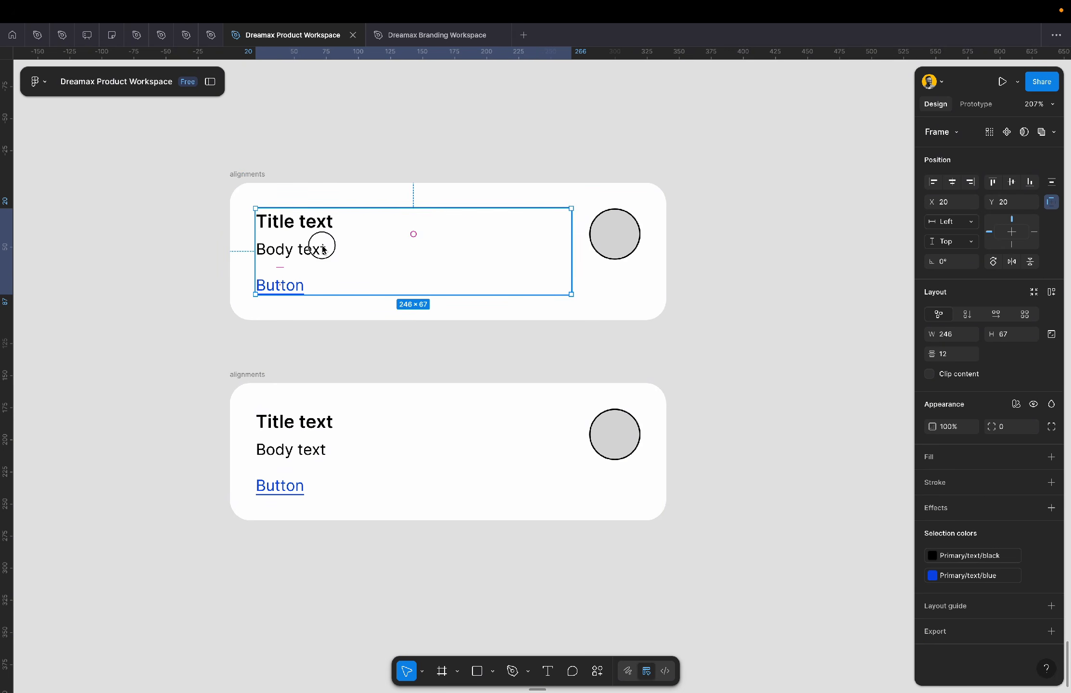
pyautogui.click(1050, 293)
pyautogui.click(626, 264)
pyautogui.click(307, 246)
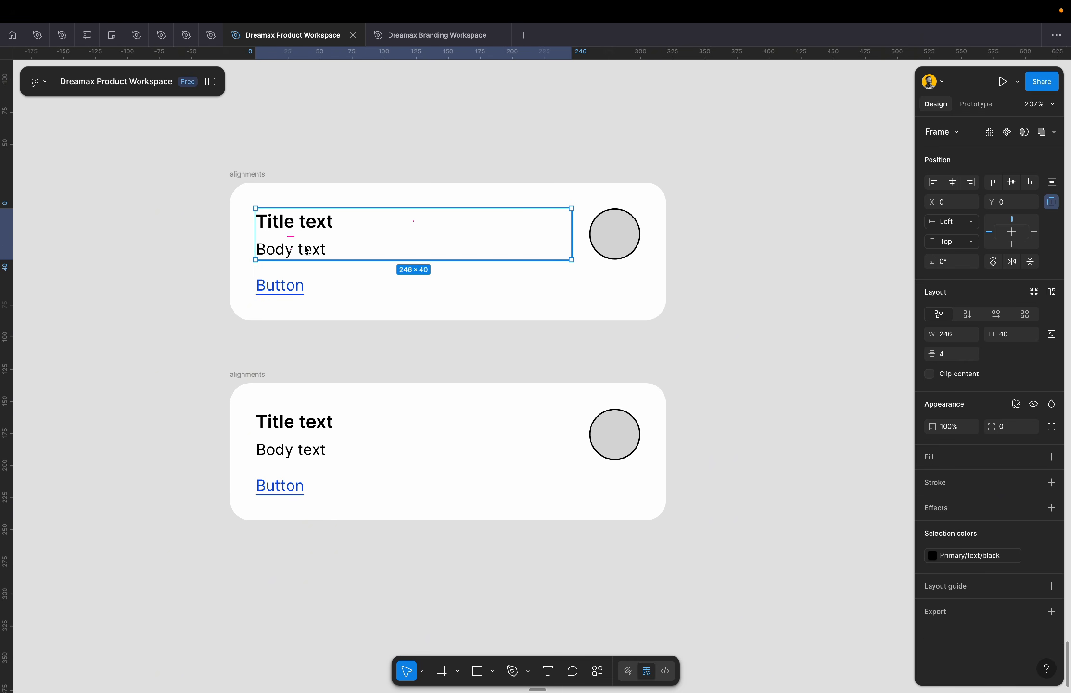
pyautogui.click(173, 288)
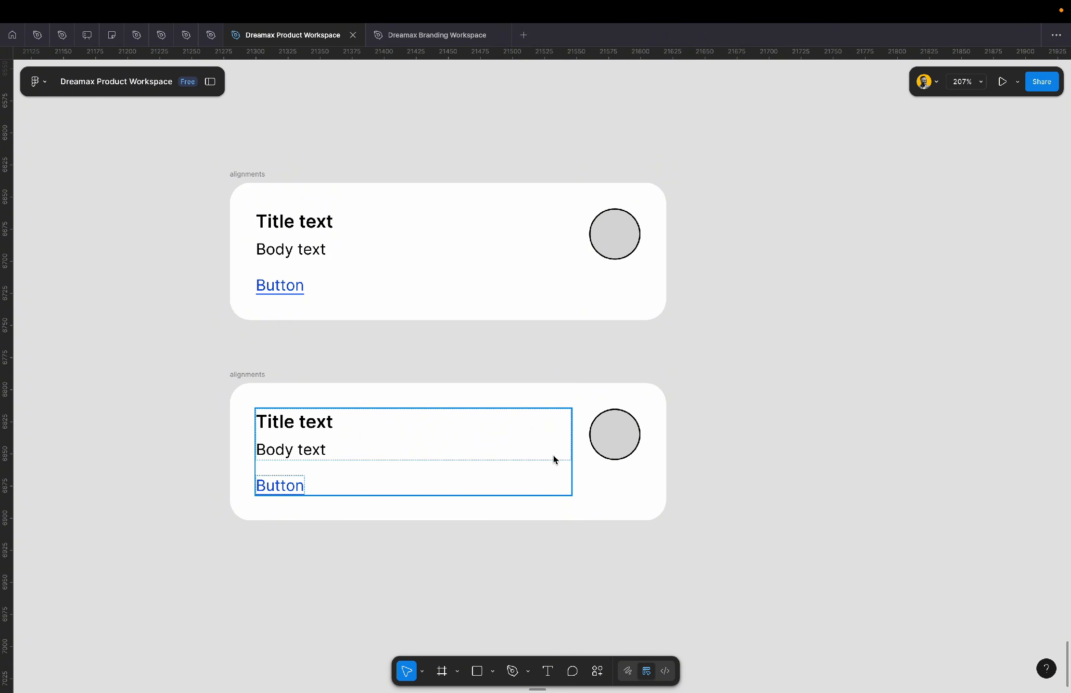
# - Inspect the layout settings of the lower card's text-and-button frame, its nested Contents frame and the circle
pyautogui.scroll(-2, 554, 459)
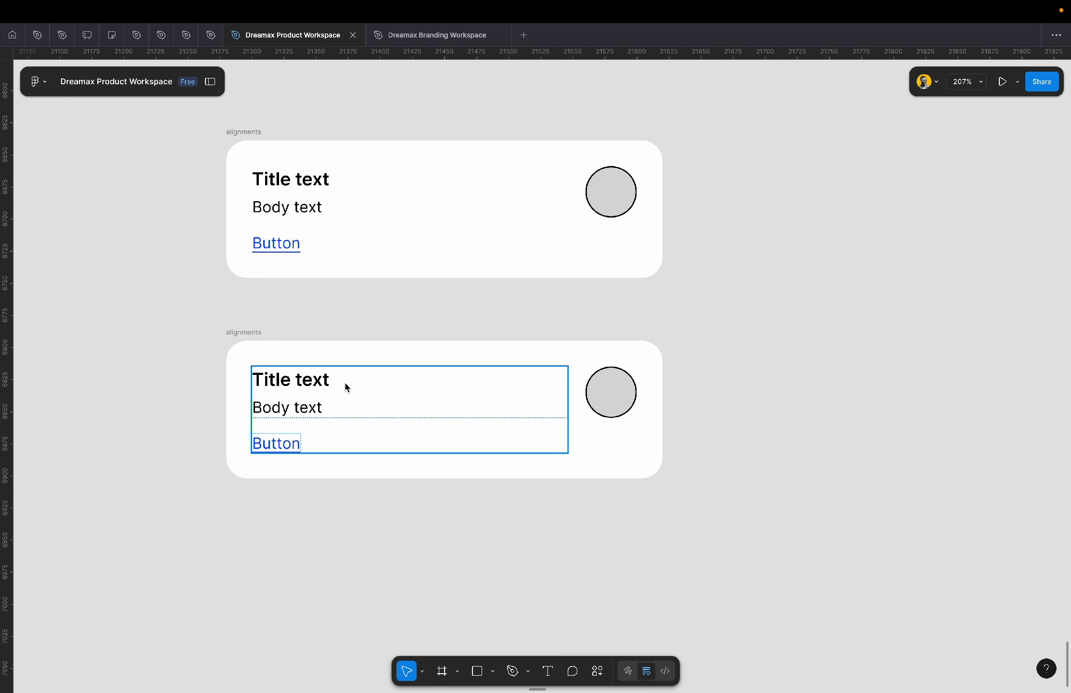
pyautogui.click(288, 391)
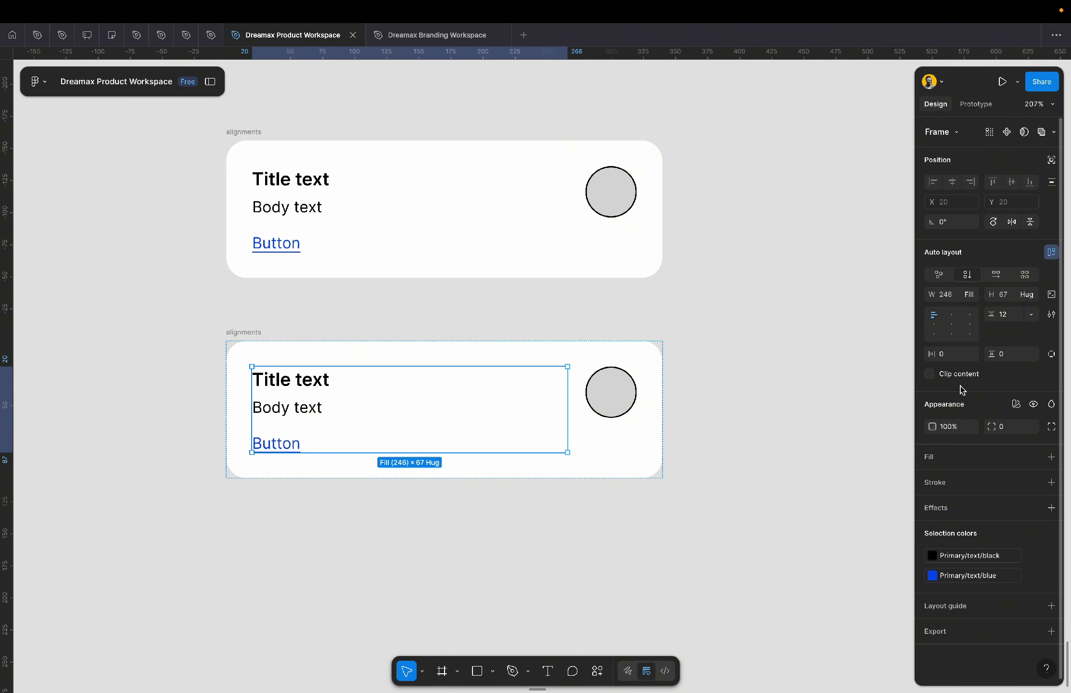
pyautogui.click(326, 406)
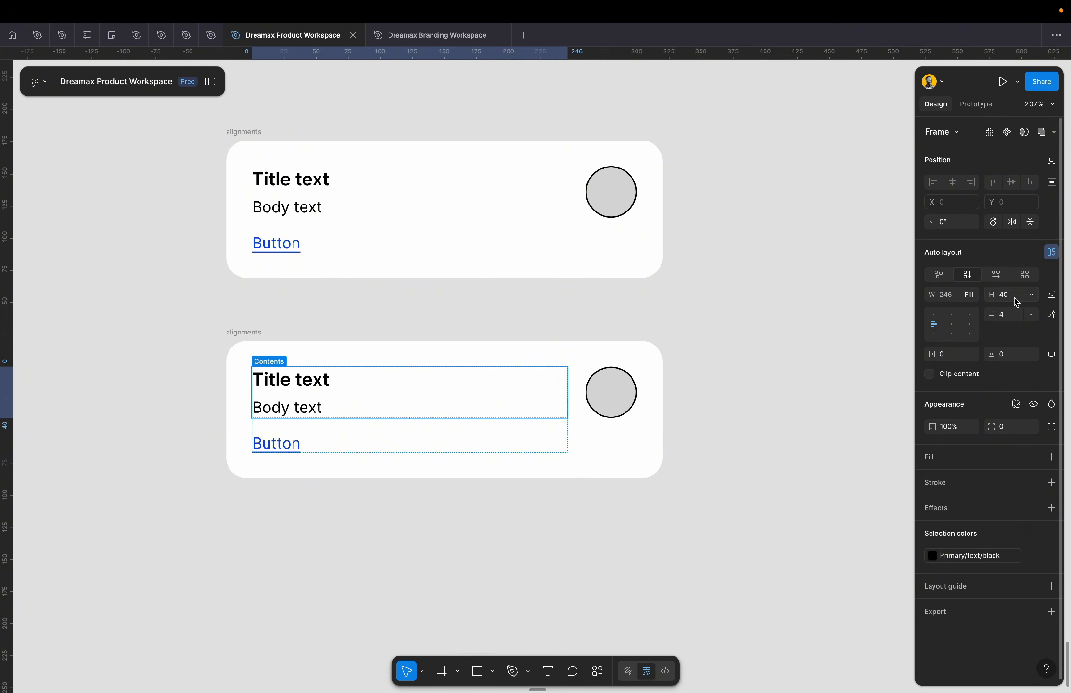
pyautogui.click(608, 399)
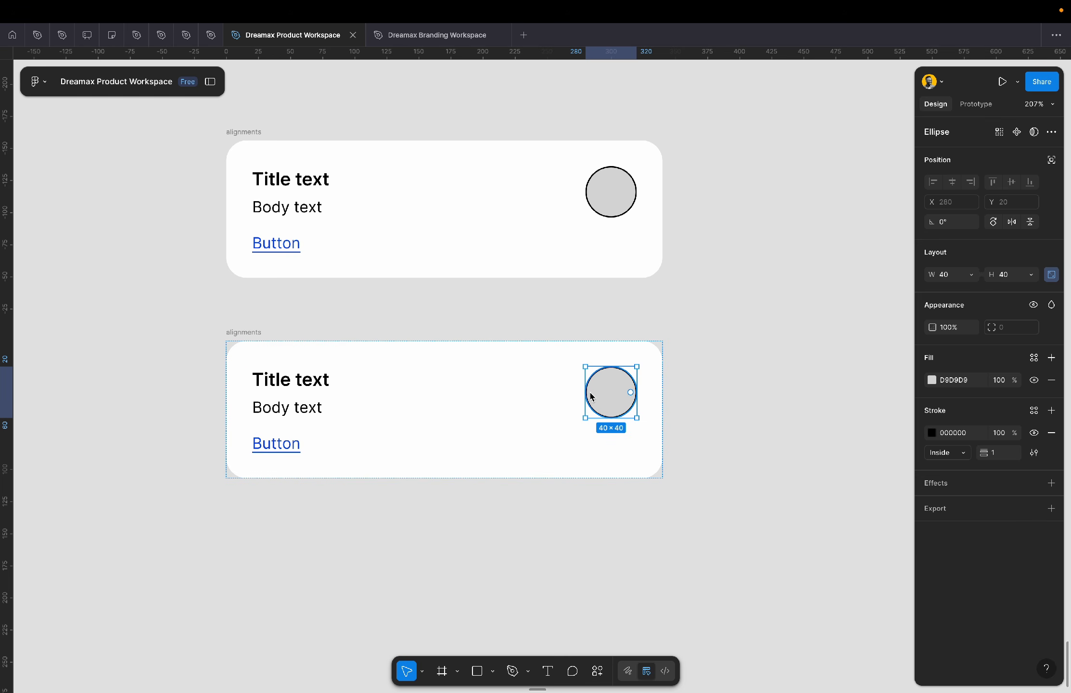
# - Compare the sizing and typography settings of the title text and body text in the lower card
pyautogui.click(311, 378)
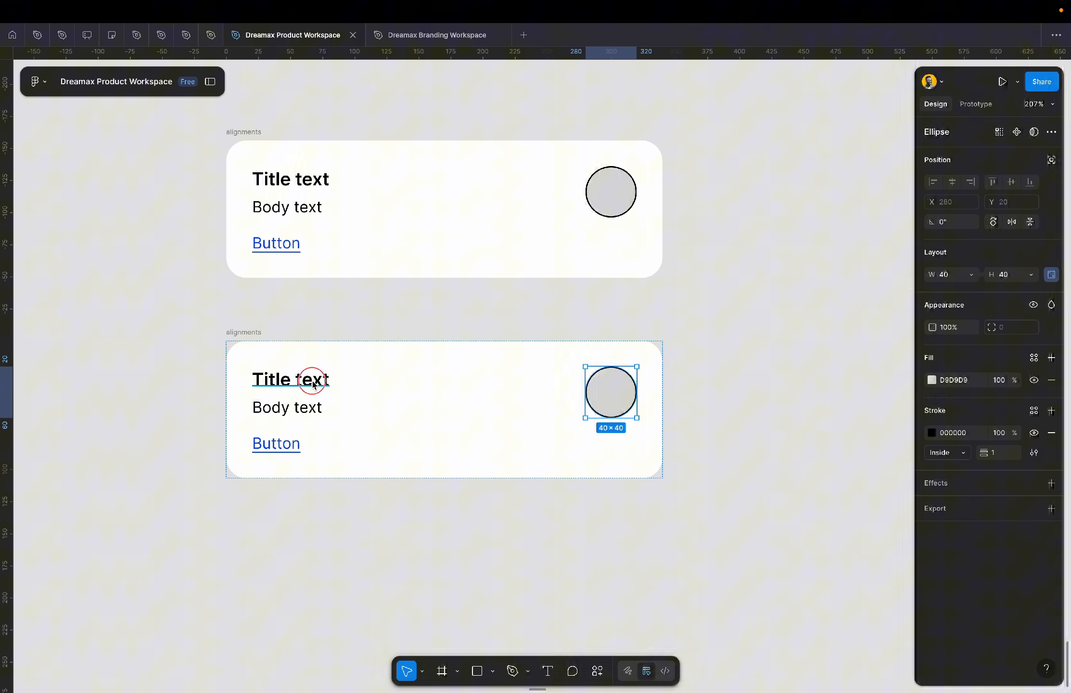
pyautogui.click(309, 413)
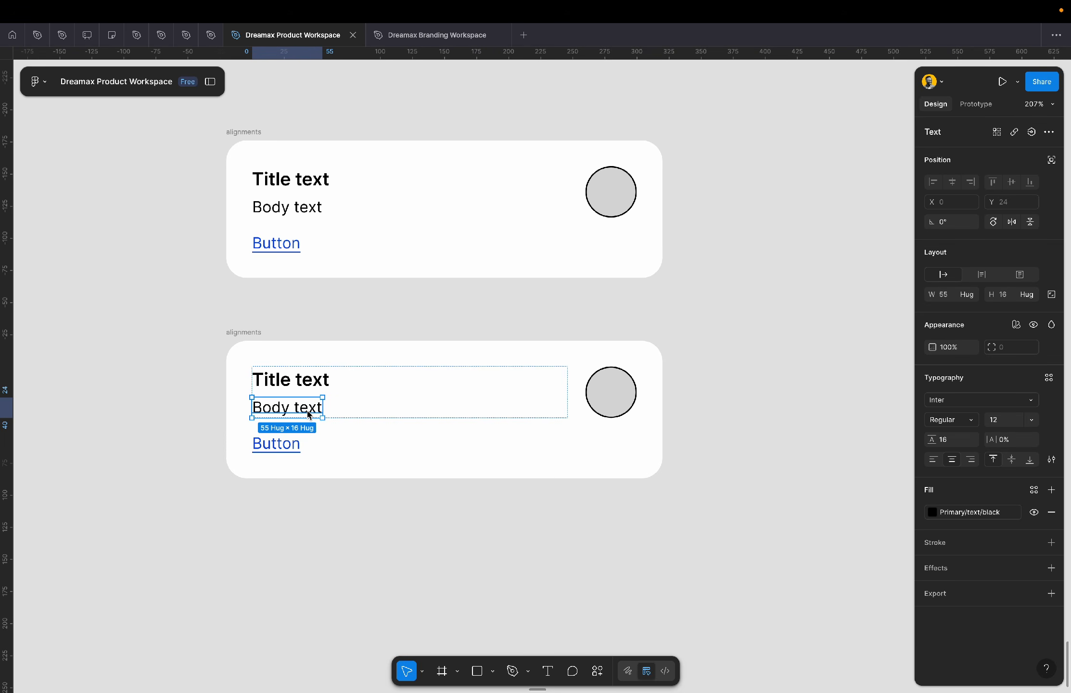
pyautogui.scroll(5, 283, 410)
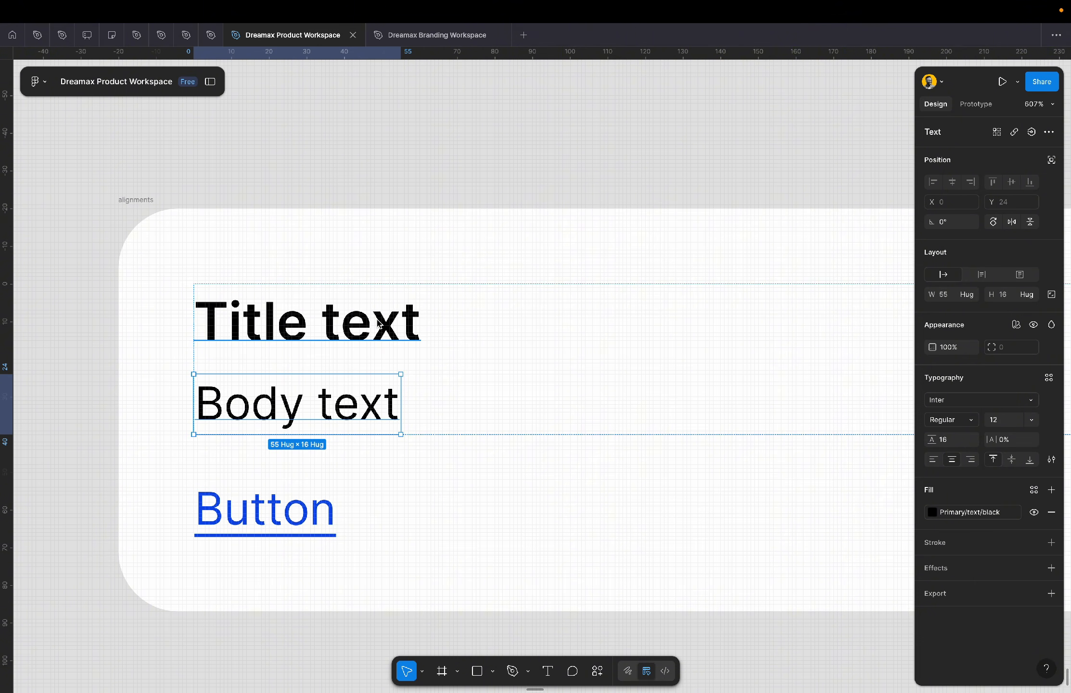
pyautogui.click(380, 325)
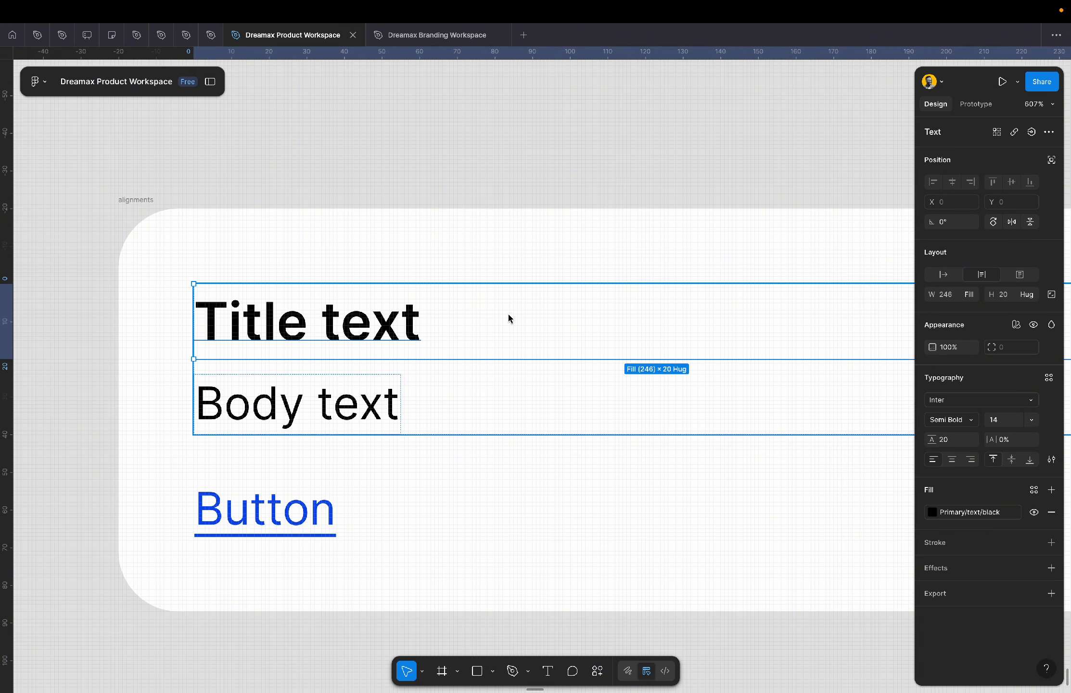
pyautogui.scroll(-5, 318, 342)
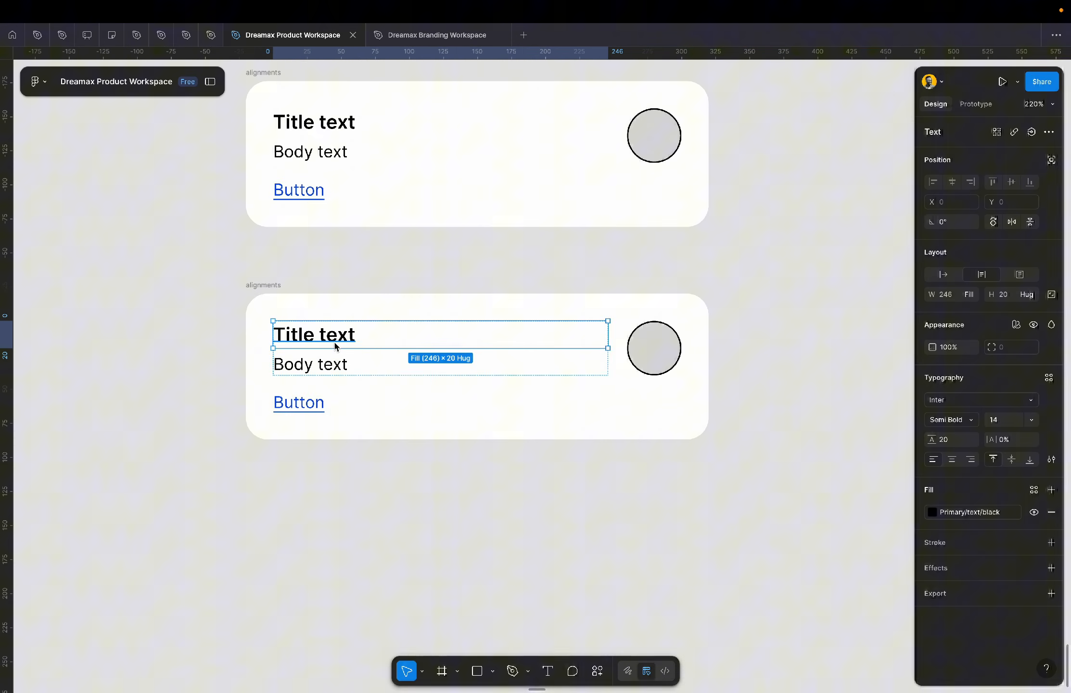
# - Examine the auto layout direction, spacing, padding and corner radius of the lower card and its title-and-body frame
pyautogui.click(653, 347)
pyautogui.click(510, 352)
pyautogui.click(512, 355)
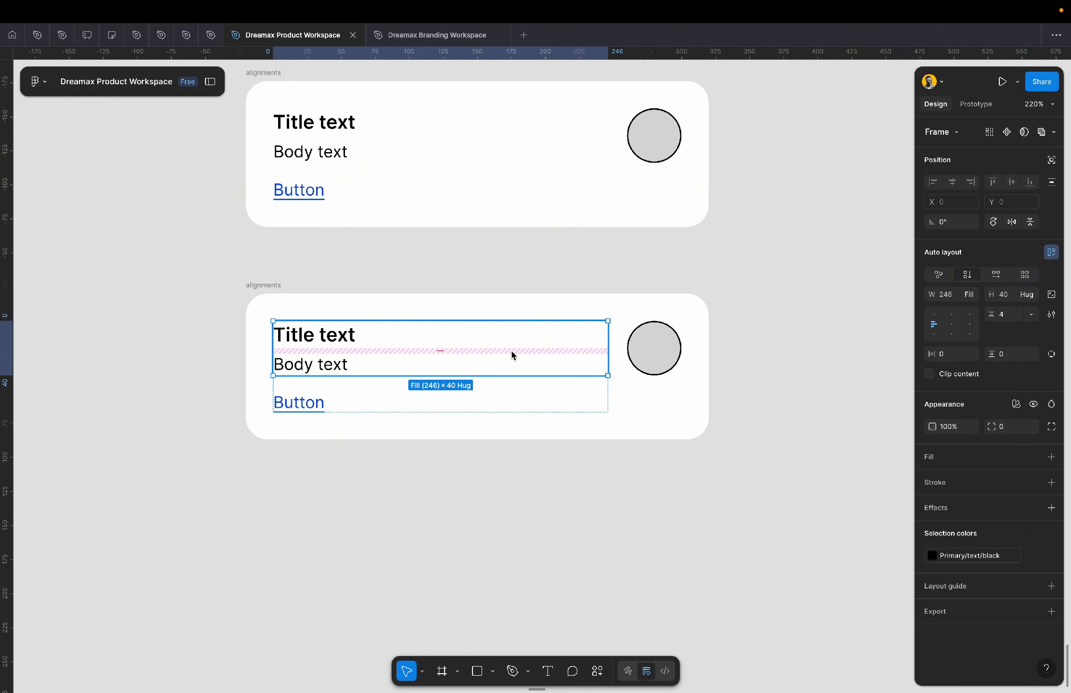
pyautogui.click(554, 267)
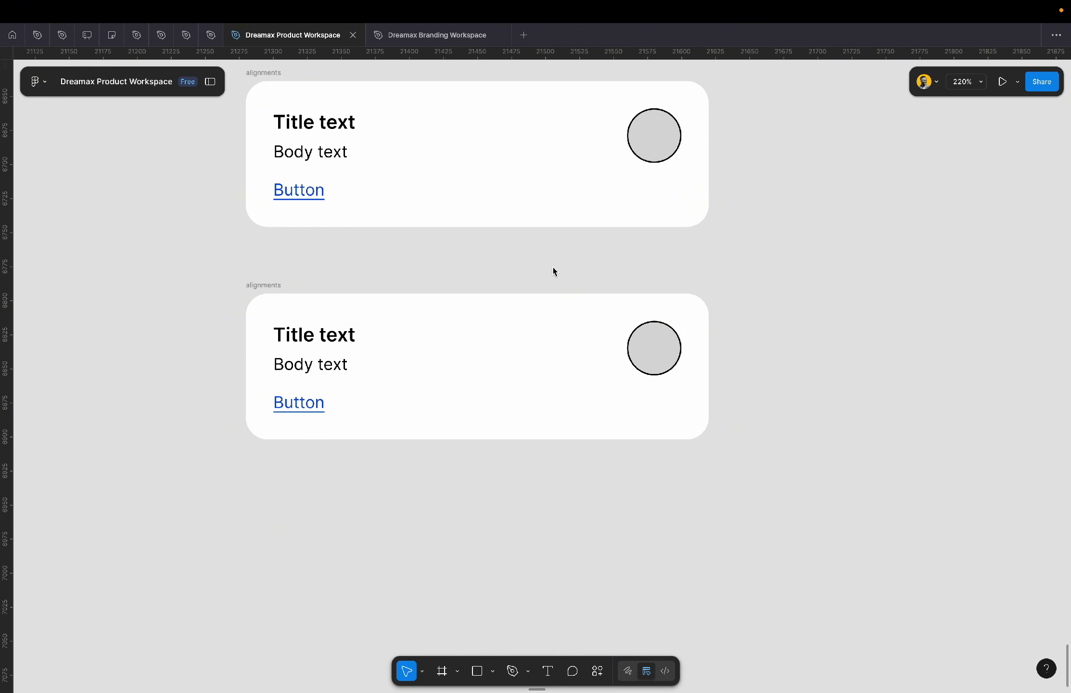
pyautogui.click(605, 308)
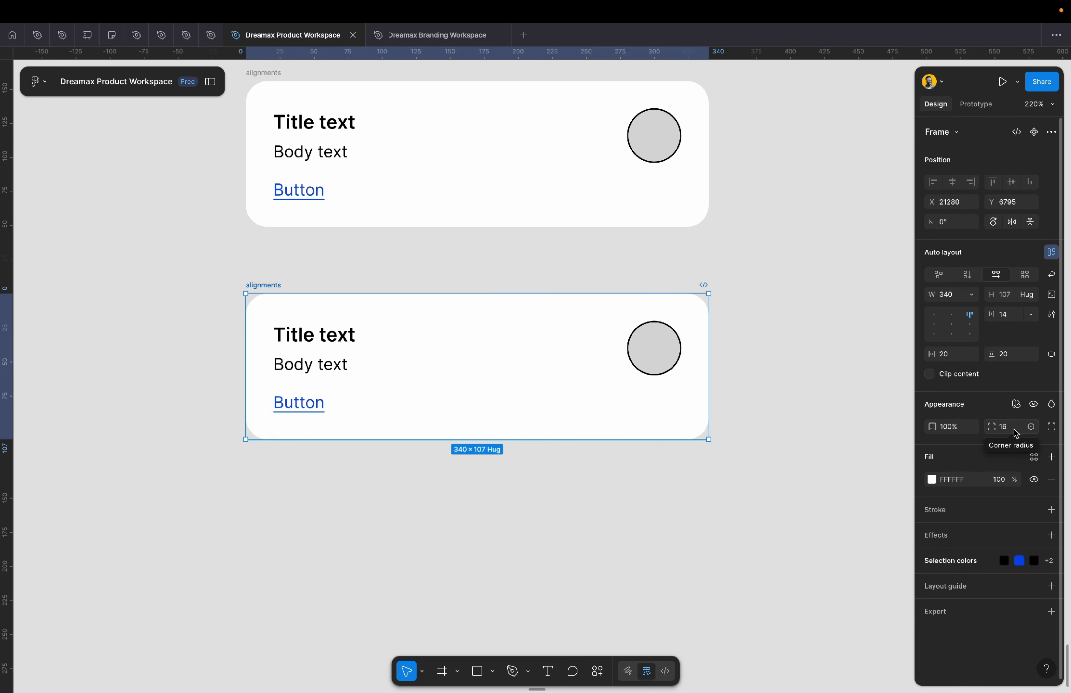
pyautogui.click(797, 348)
pyautogui.scroll(3, 476, 363)
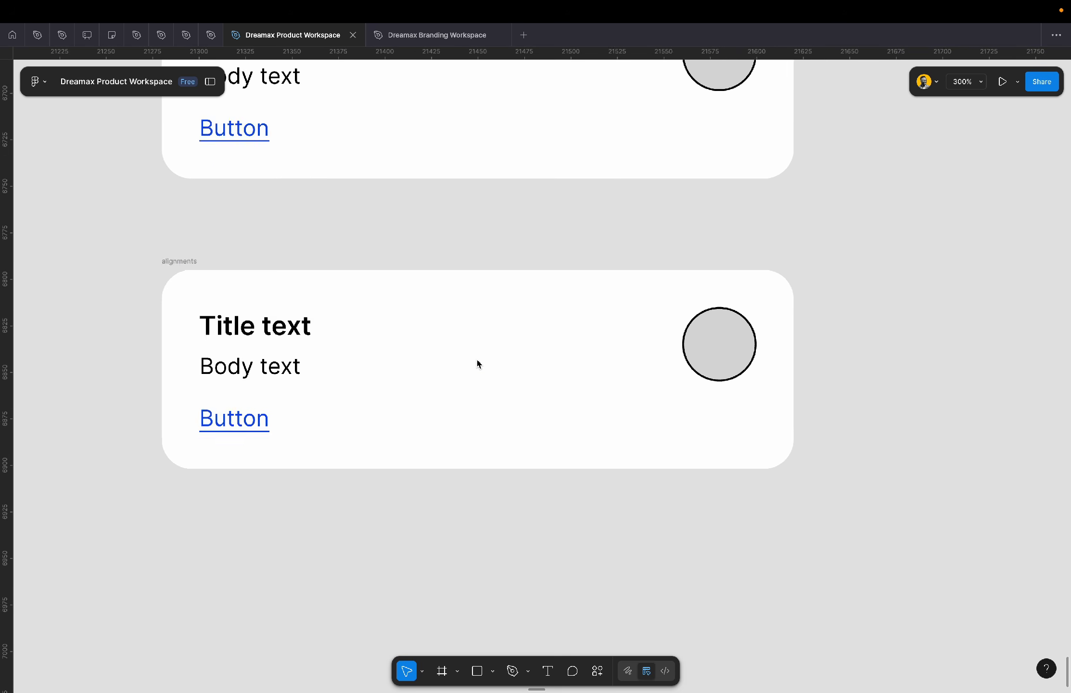
# - Set the auto layout gap of the lower alignments card to 16
pyautogui.click(686, 408)
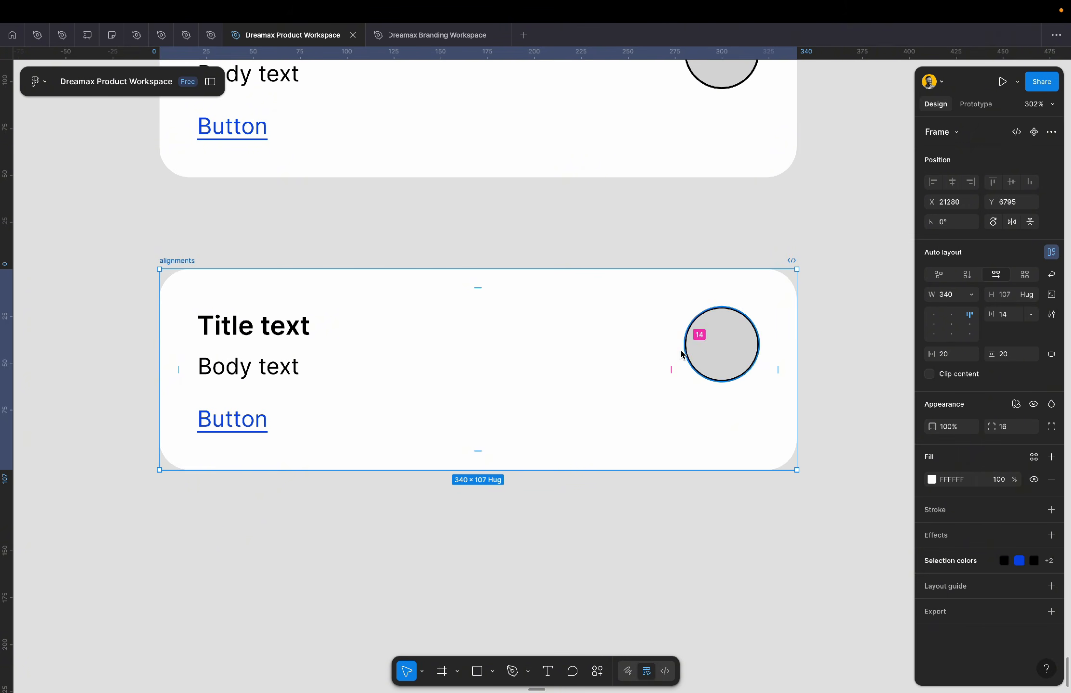
pyautogui.click(1014, 322)
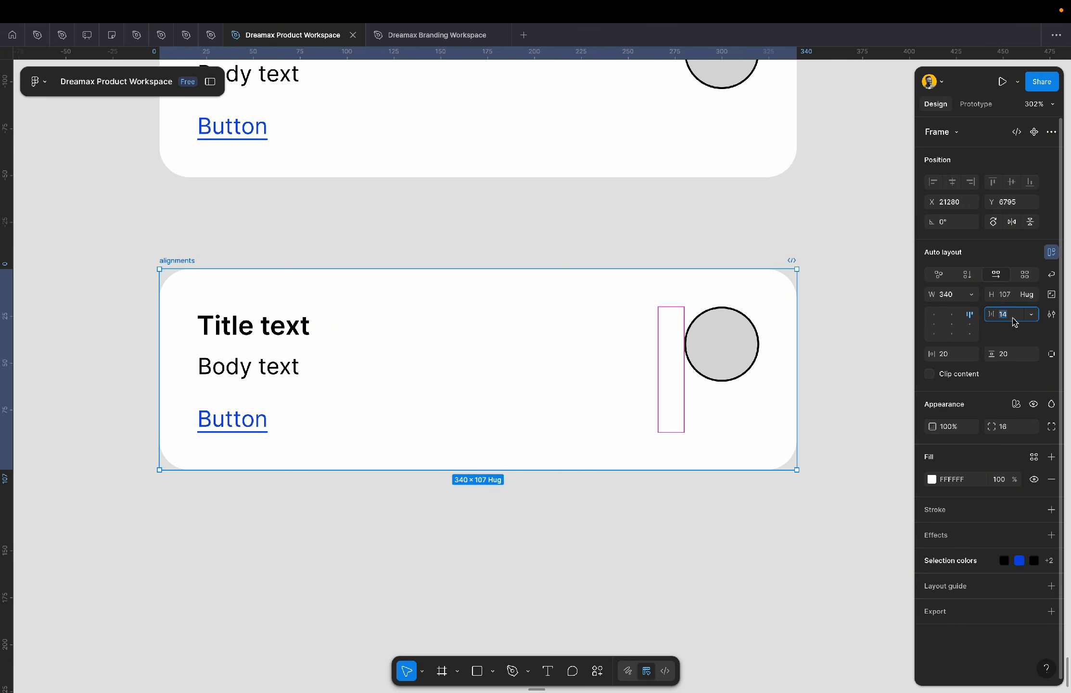
pyautogui.write('16')
pyautogui.press('Return')
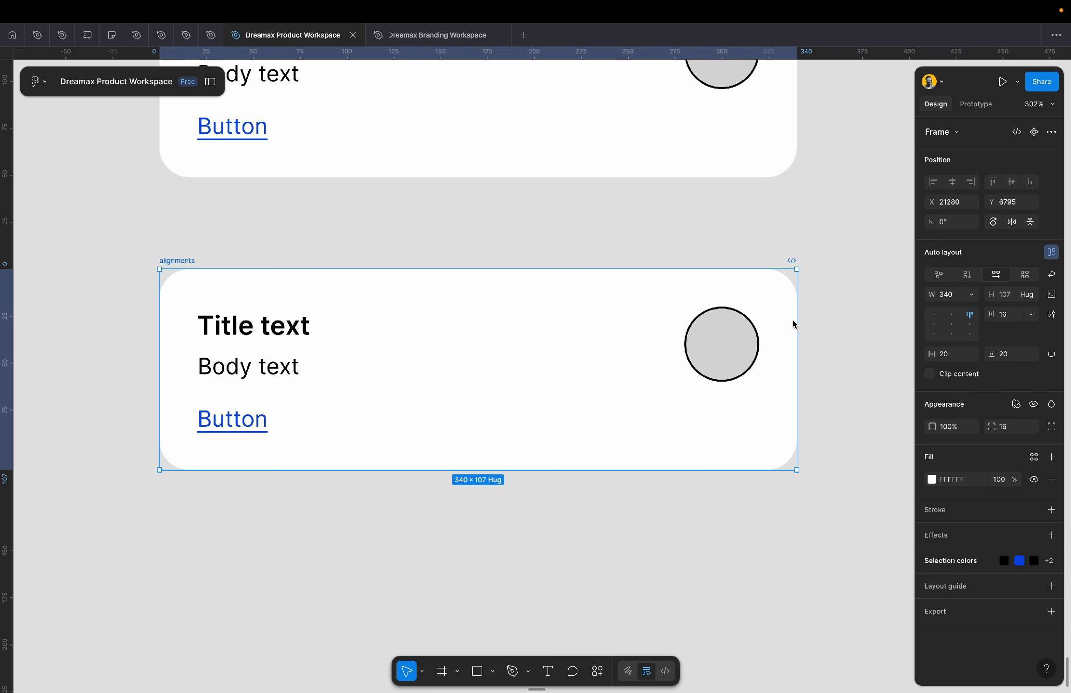
# - Try middle-right alignment for the lower card's contents and return it to top-right
pyautogui.click(970, 324)
pyautogui.click(972, 325)
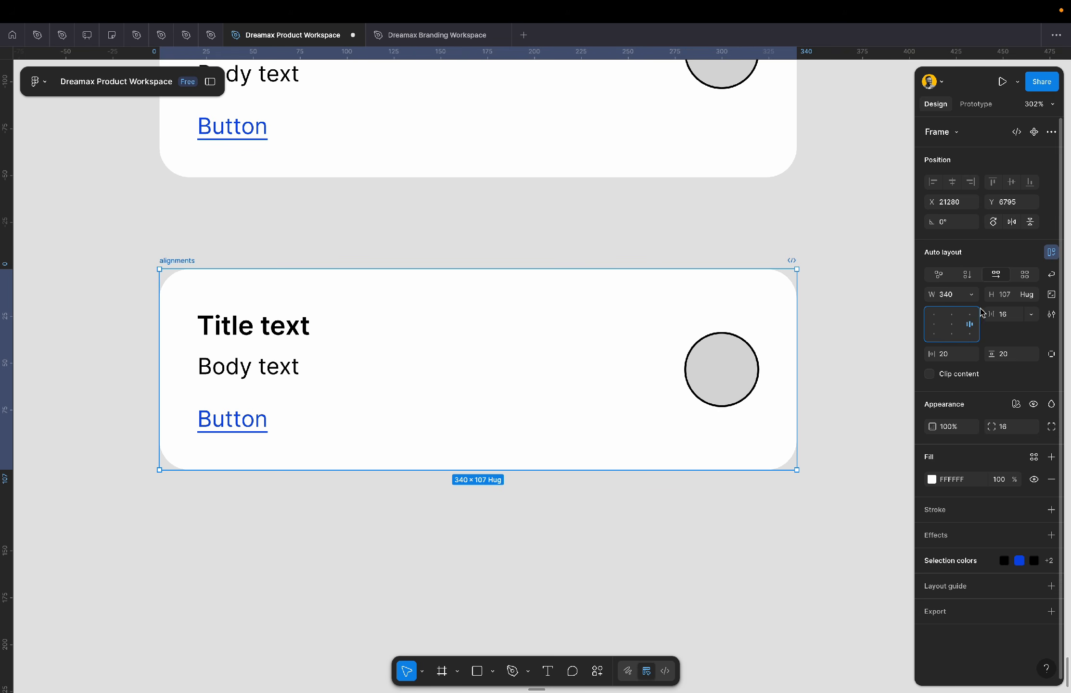
pyautogui.click(971, 315)
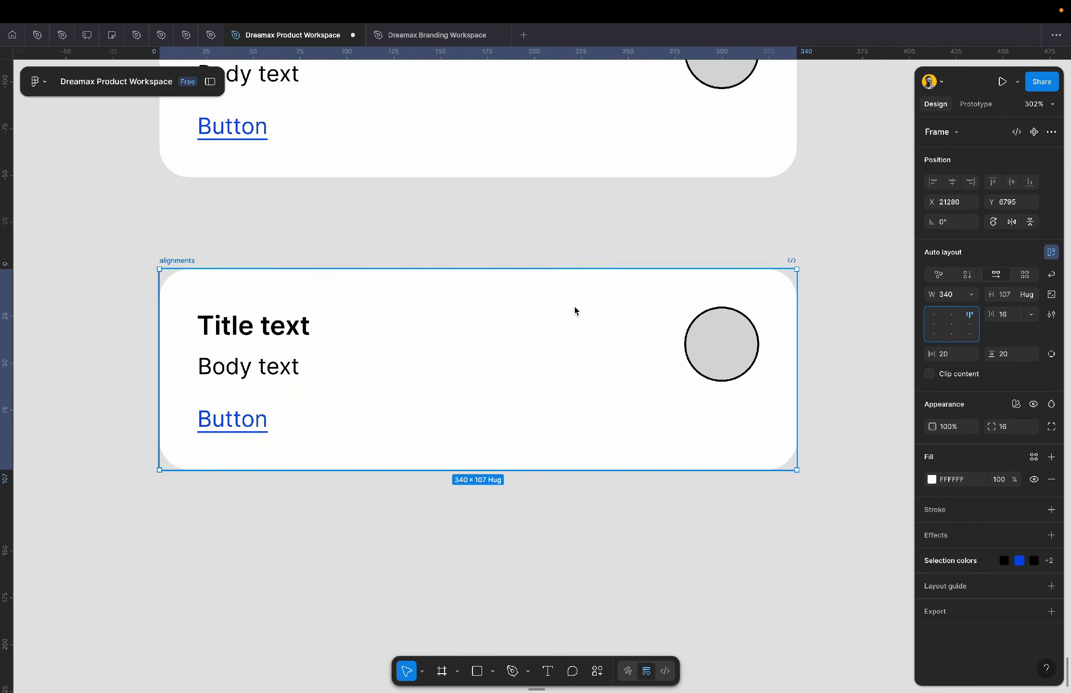
# - Duplicate the lower alignments card and place the copy directly below it at Y 6932
pyautogui.scroll(-1, 348, 319)
pyautogui.scroll(-2, 349, 320)
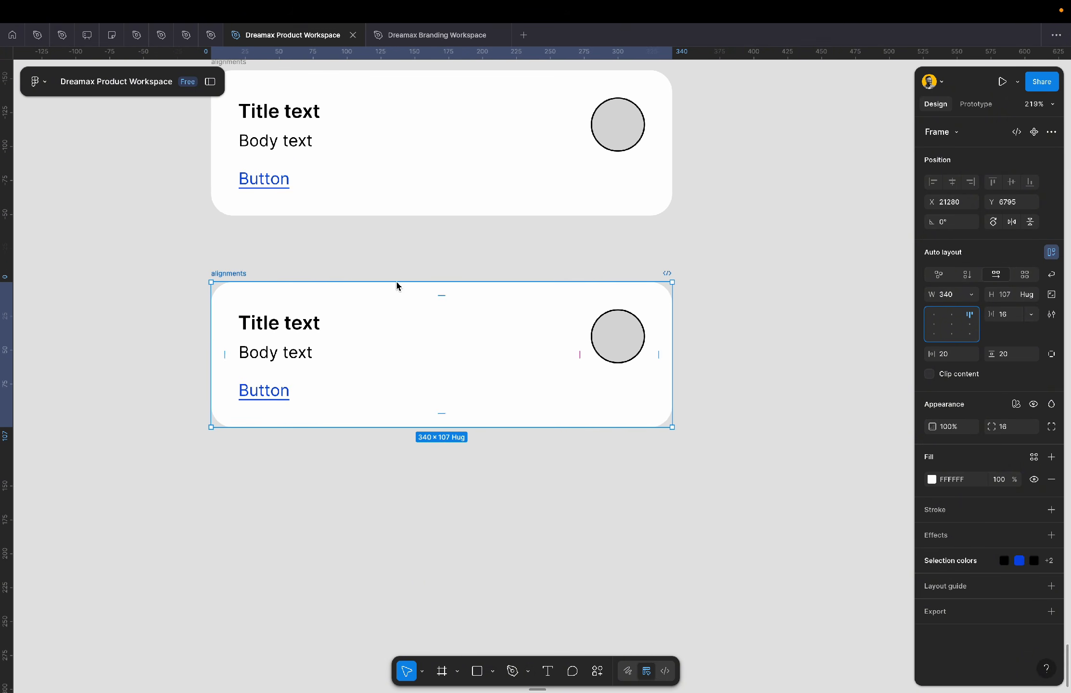
pyautogui.click(454, 246)
pyautogui.click(246, 274)
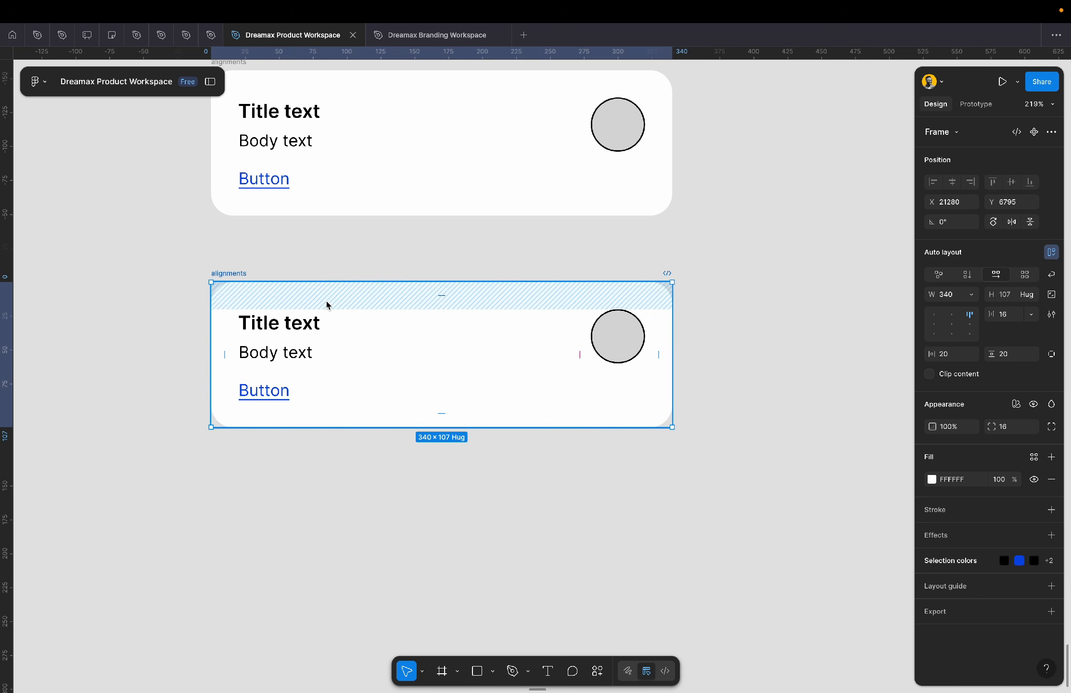
pyautogui.scroll(-2, 328, 302)
pyautogui.moveTo(407, 308); pyautogui.dragTo(421, 490)
pyautogui.scroll(-2, 421, 490)
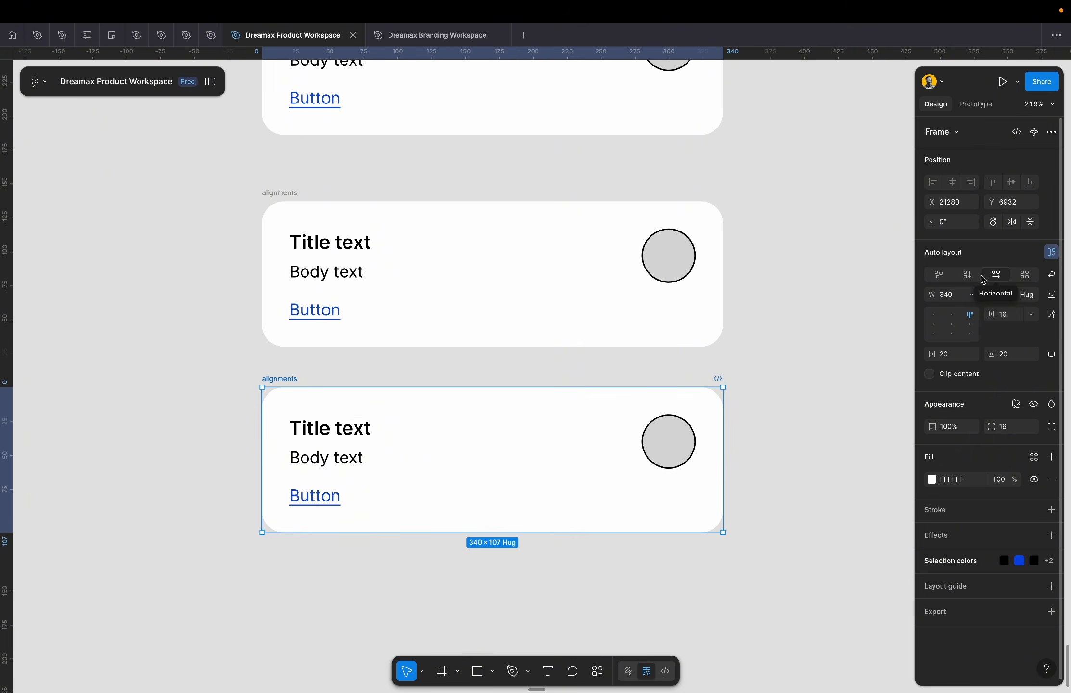
# - Compare the layout settings of the copied card, its text-and-button frame and its circle
pyautogui.click(362, 461)
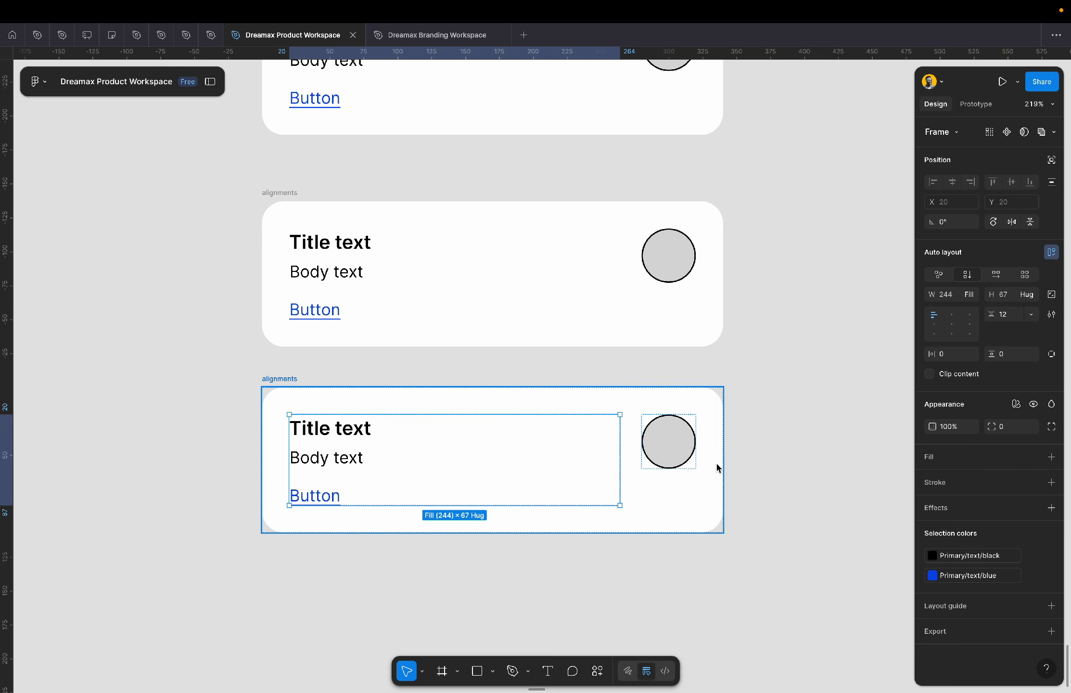
pyautogui.click(717, 468)
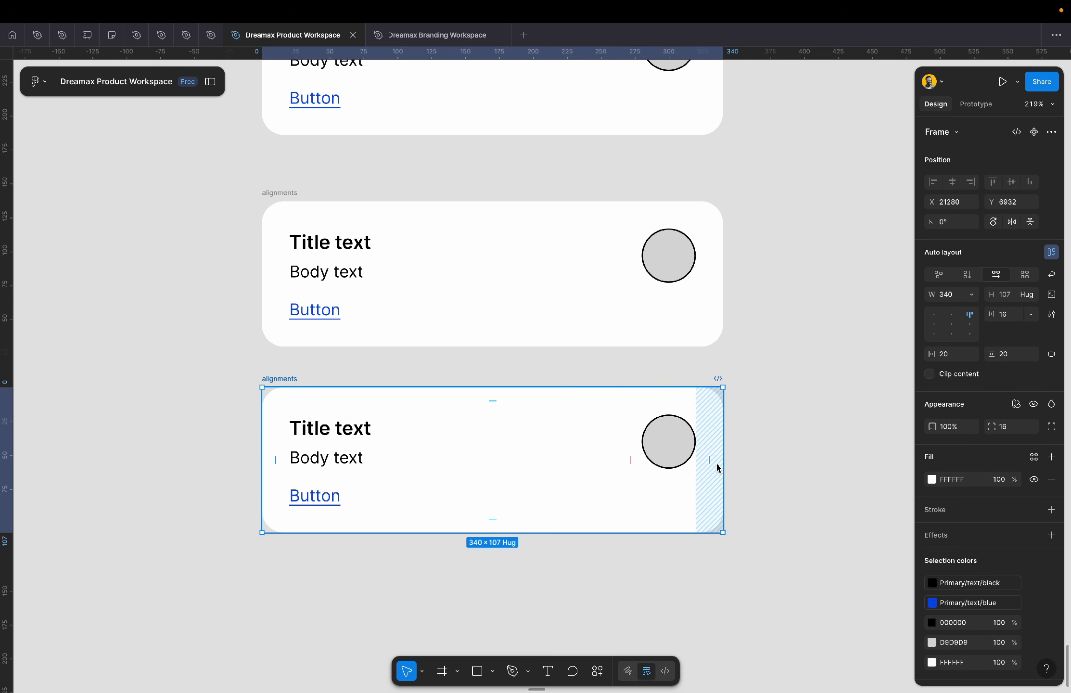
pyautogui.click(422, 457)
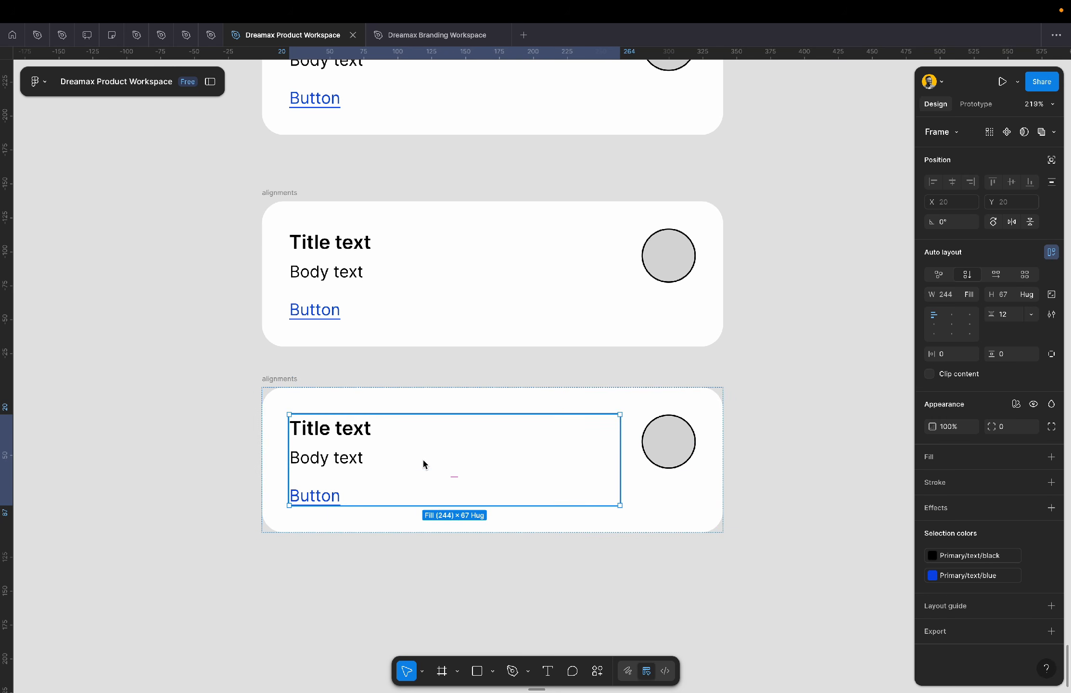
pyautogui.click(664, 429)
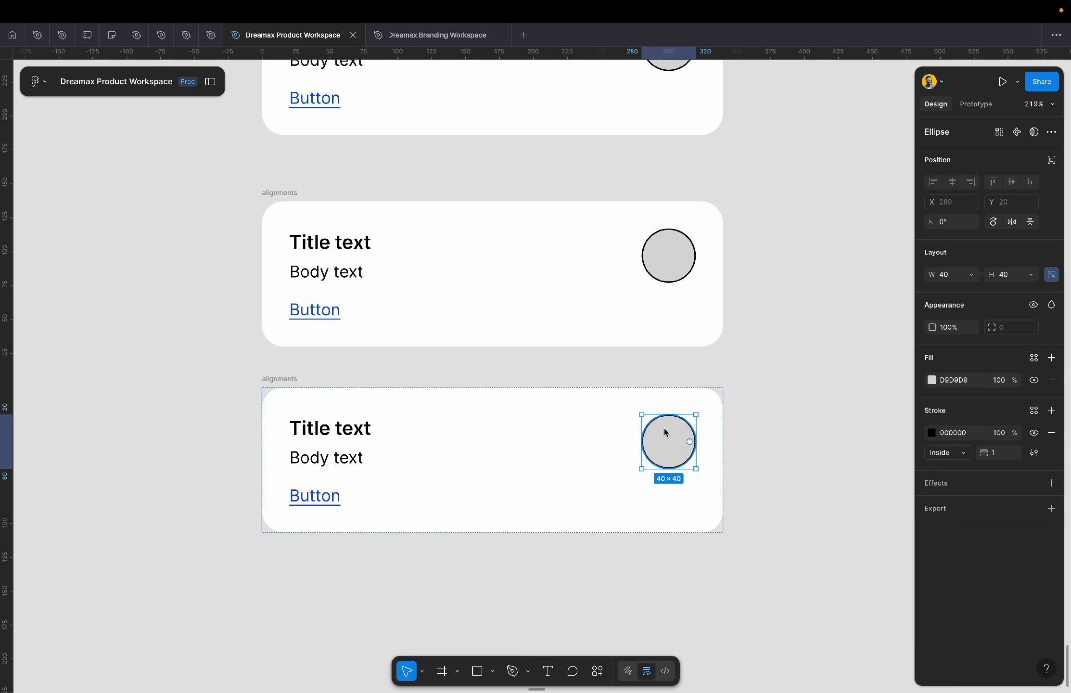
pyautogui.click(347, 457)
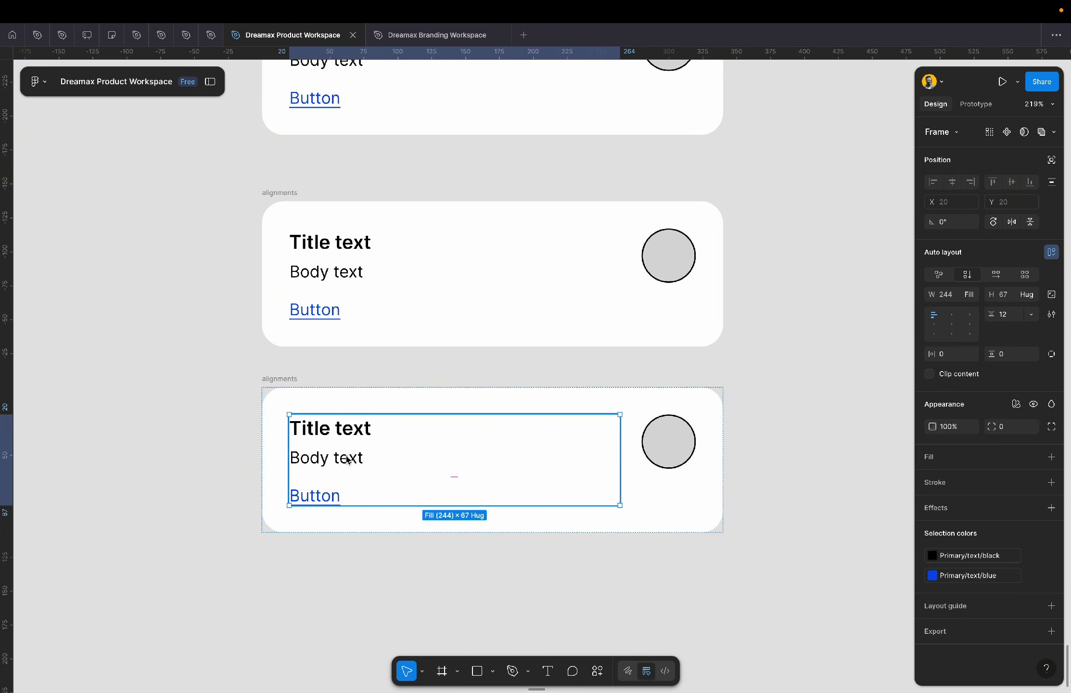
# - Try horizontal auto layout on the copy's title-and-body frame and switch it back to vertical
pyautogui.doubleClick(347, 459)
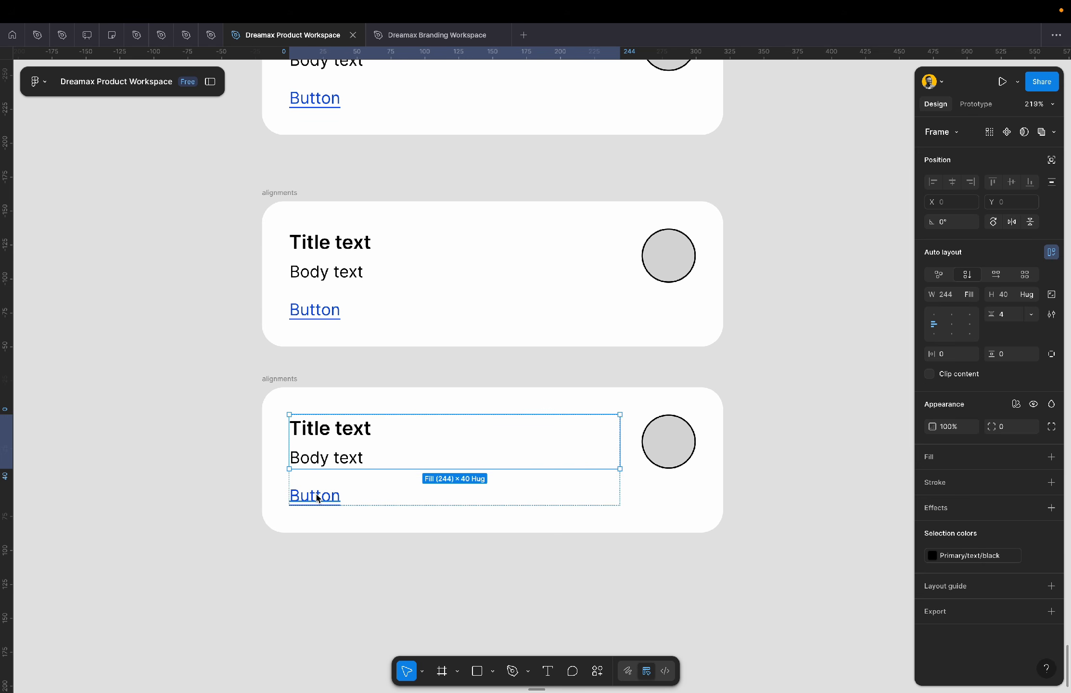
pyautogui.click(996, 274)
pyautogui.click(970, 275)
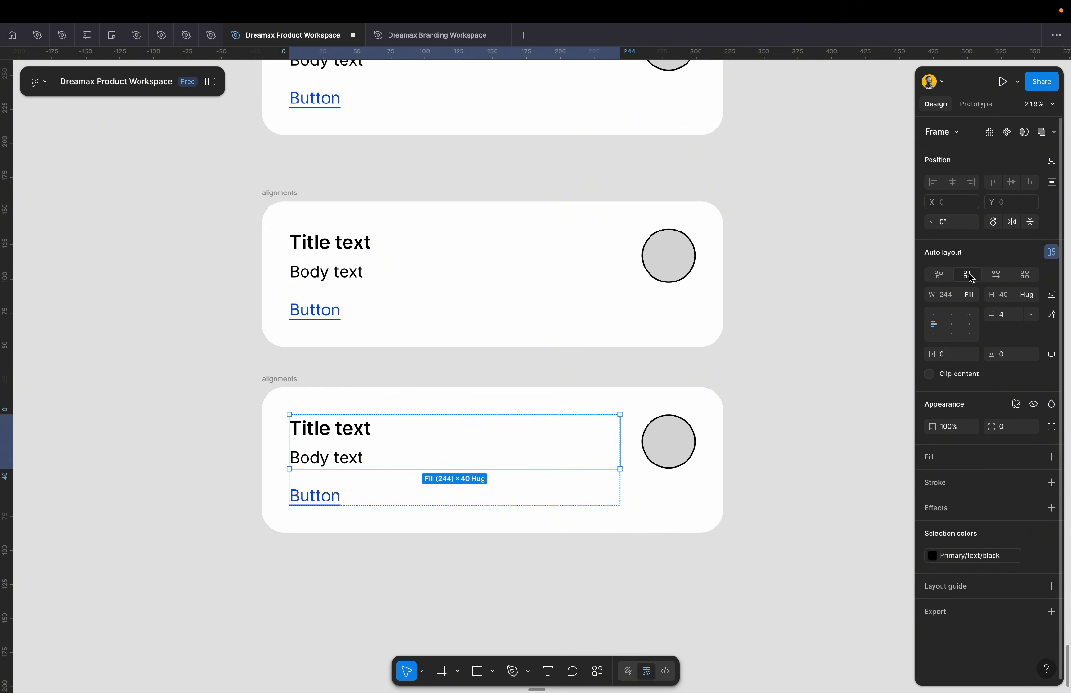
# - Try a gap of 24 between the title-and-body frame and the button in the copied card, and restore it to 12
pyautogui.click(308, 500)
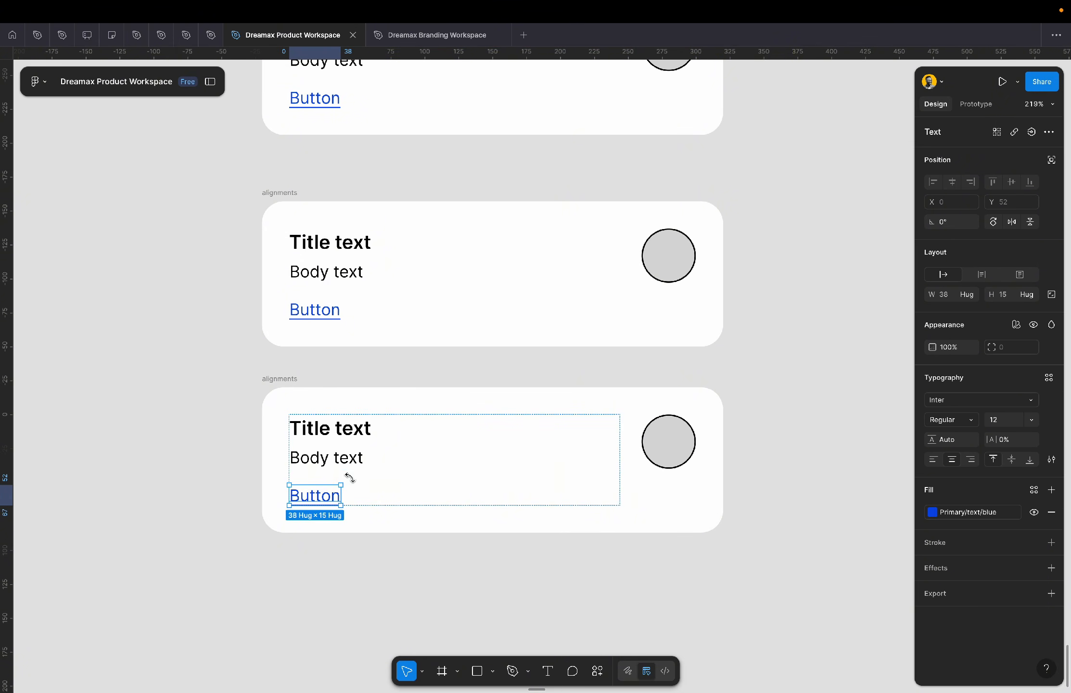
pyautogui.click(383, 480)
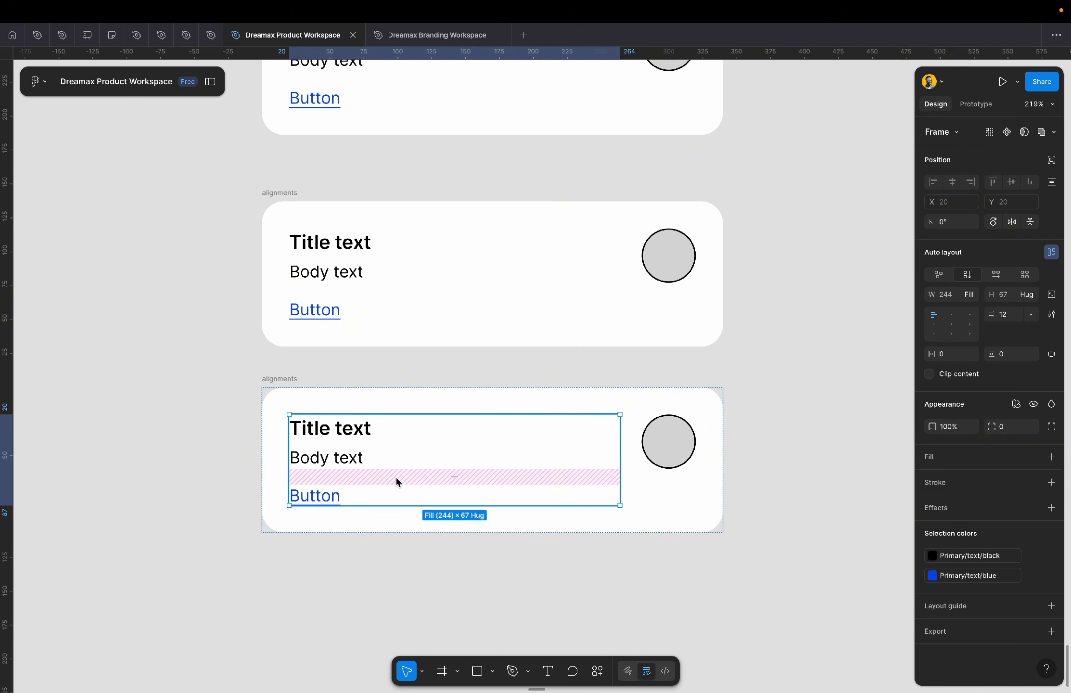
pyautogui.click(457, 481)
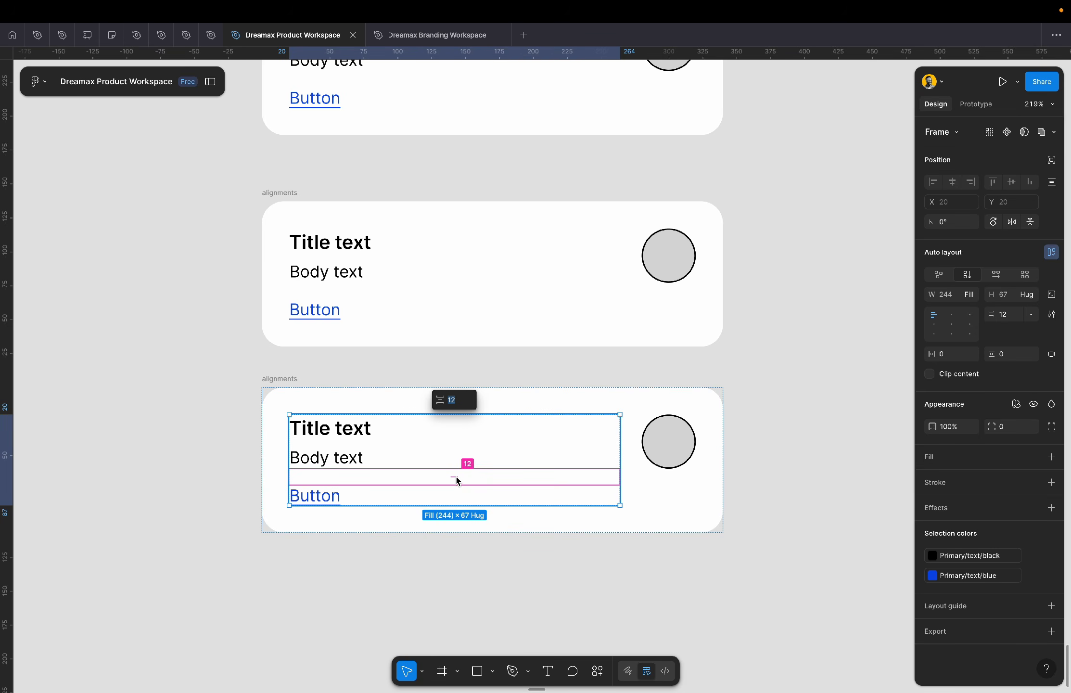
pyautogui.write('24')
pyautogui.press('Return')
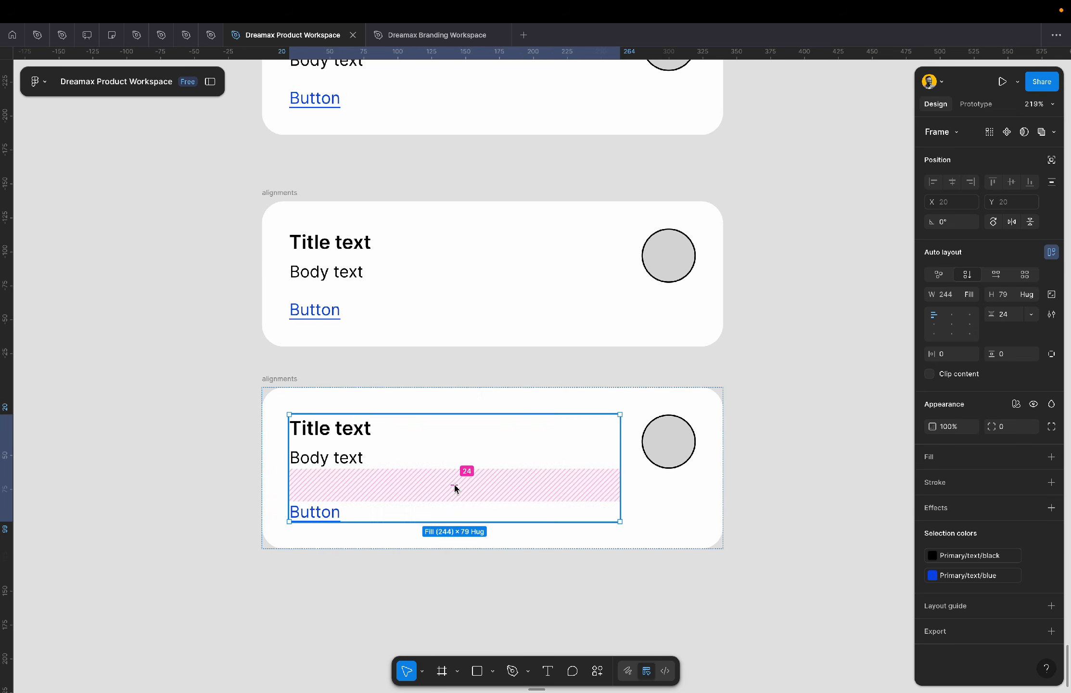
pyautogui.click(455, 486)
pyautogui.write('12')
pyautogui.press('Return')
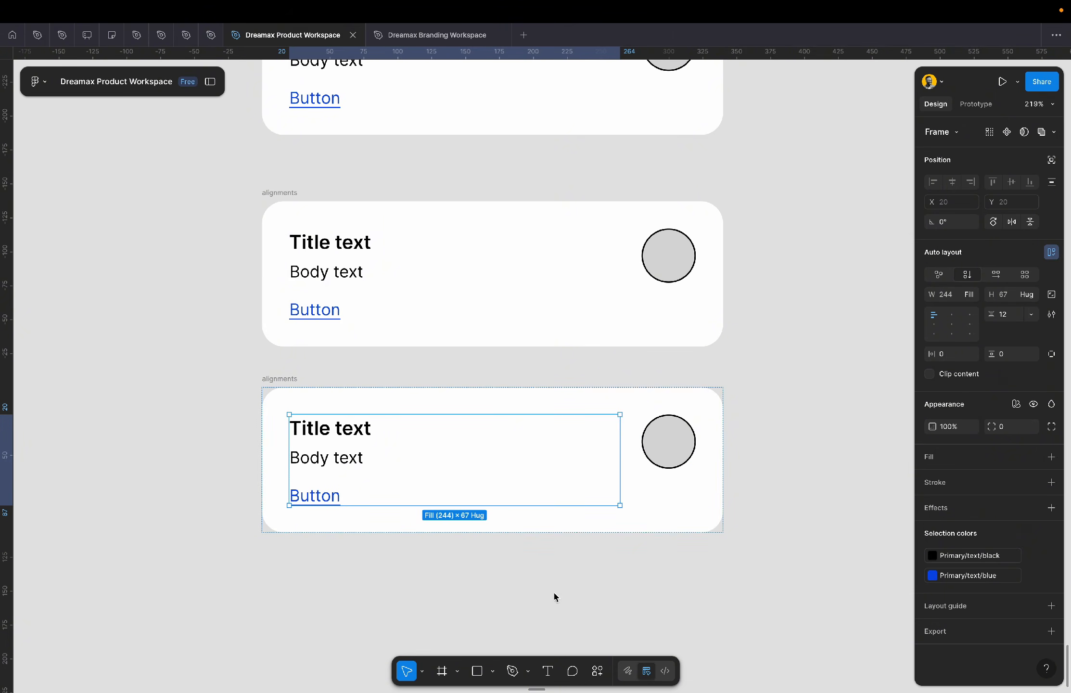
# - Switch the copied card's auto layout to vertical and move the circle above the text-and-button frame
pyautogui.scroll(5, 565, 594)
pyautogui.scroll(-2, 565, 594)
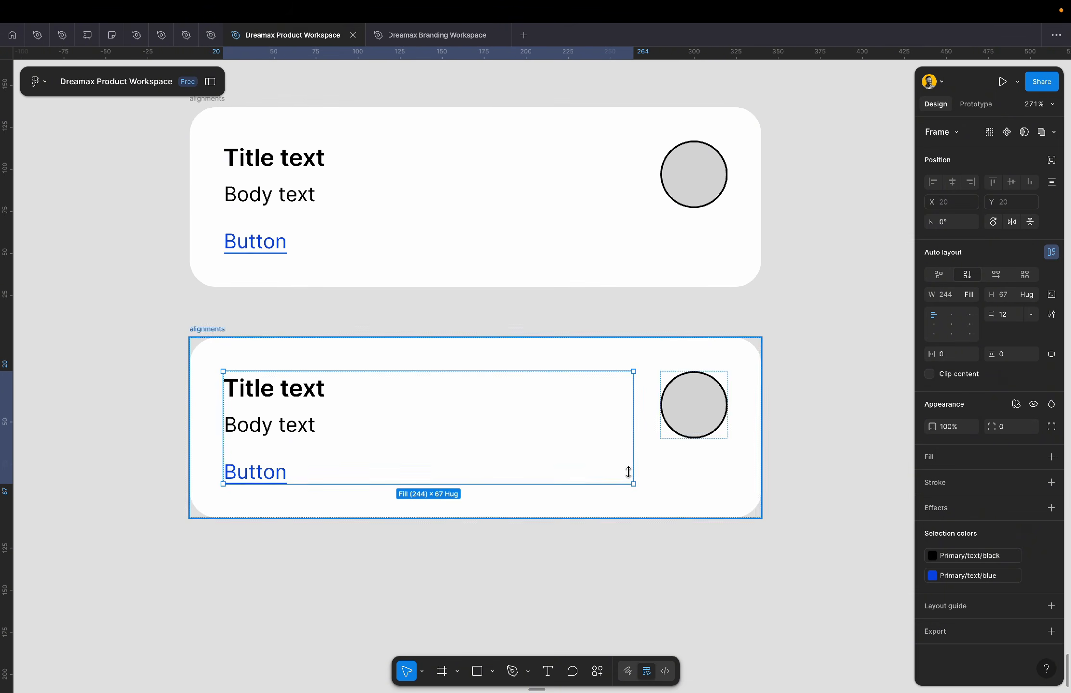
pyautogui.click(706, 416)
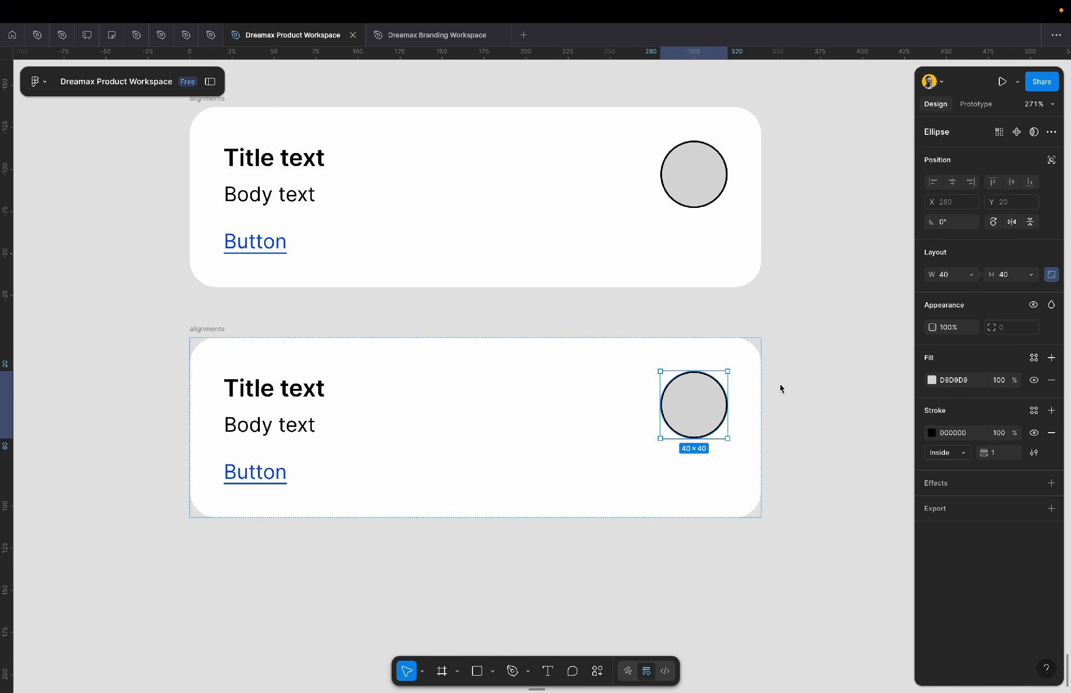
pyautogui.click(626, 354)
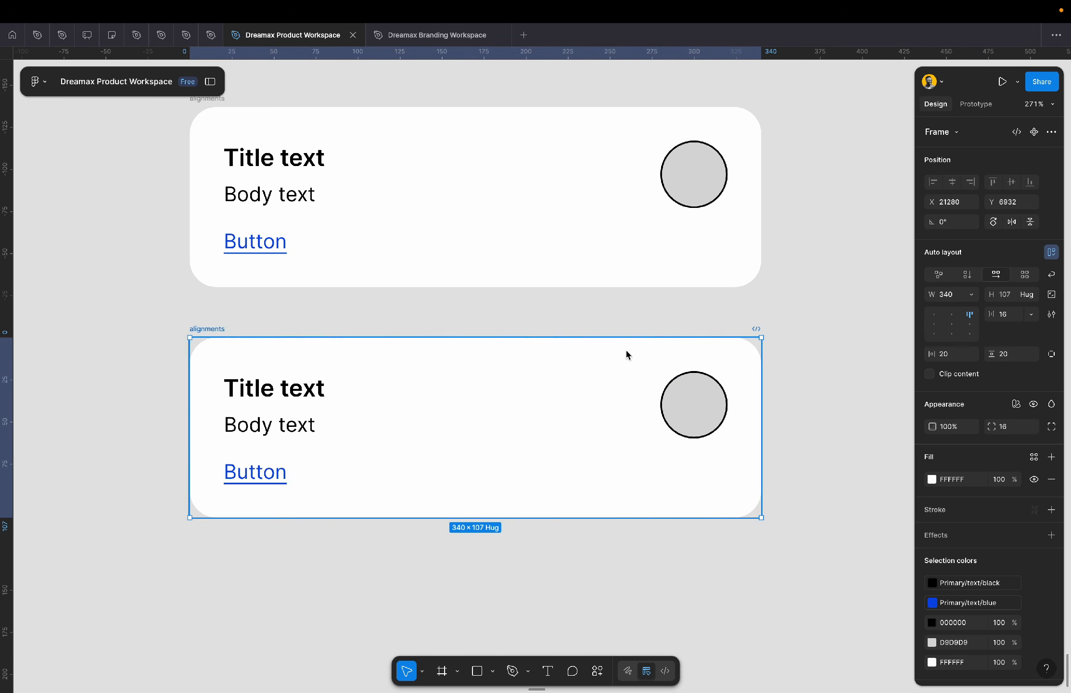
pyautogui.click(967, 274)
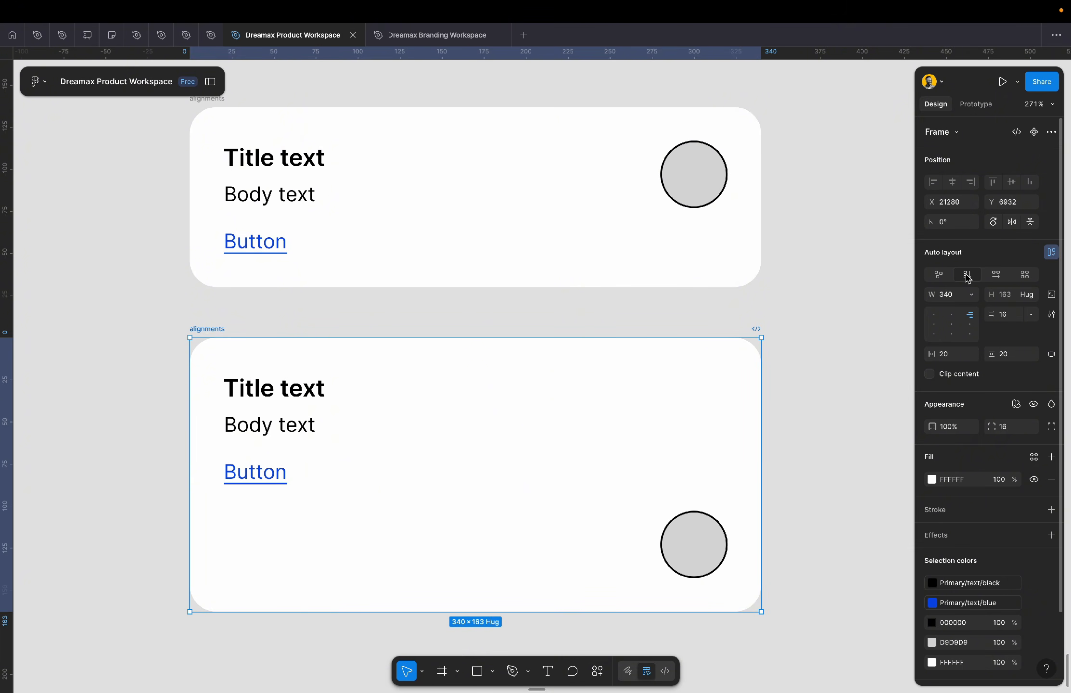
pyautogui.click(695, 548)
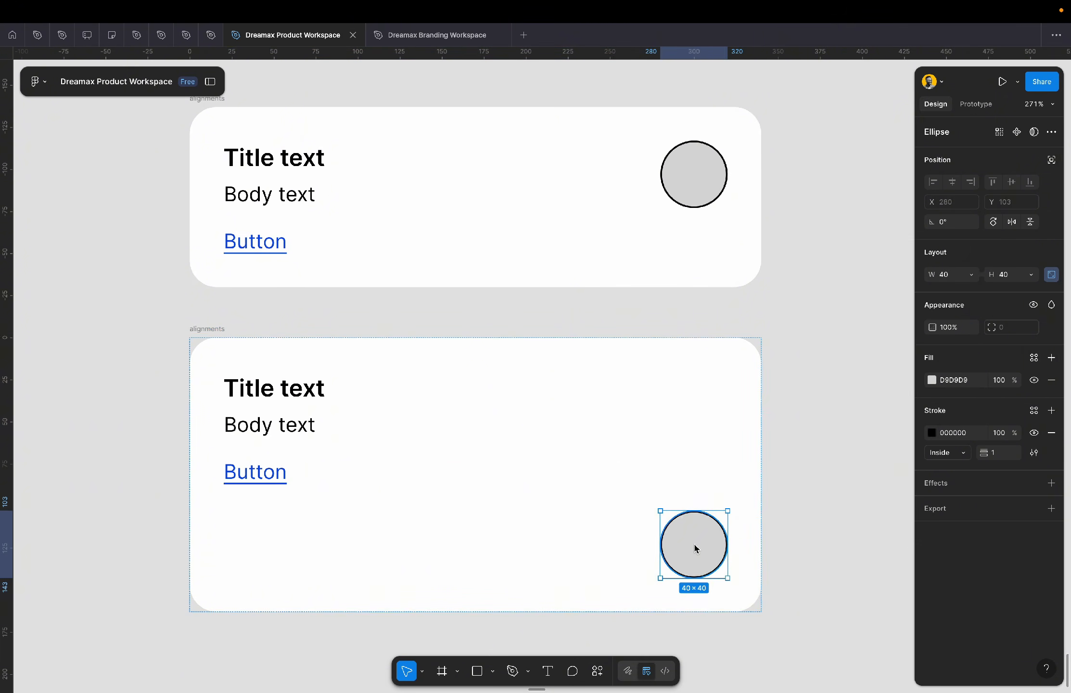
pyautogui.press('Up')
# - Set the copied card's width to hug its contents
pyautogui.click(548, 429)
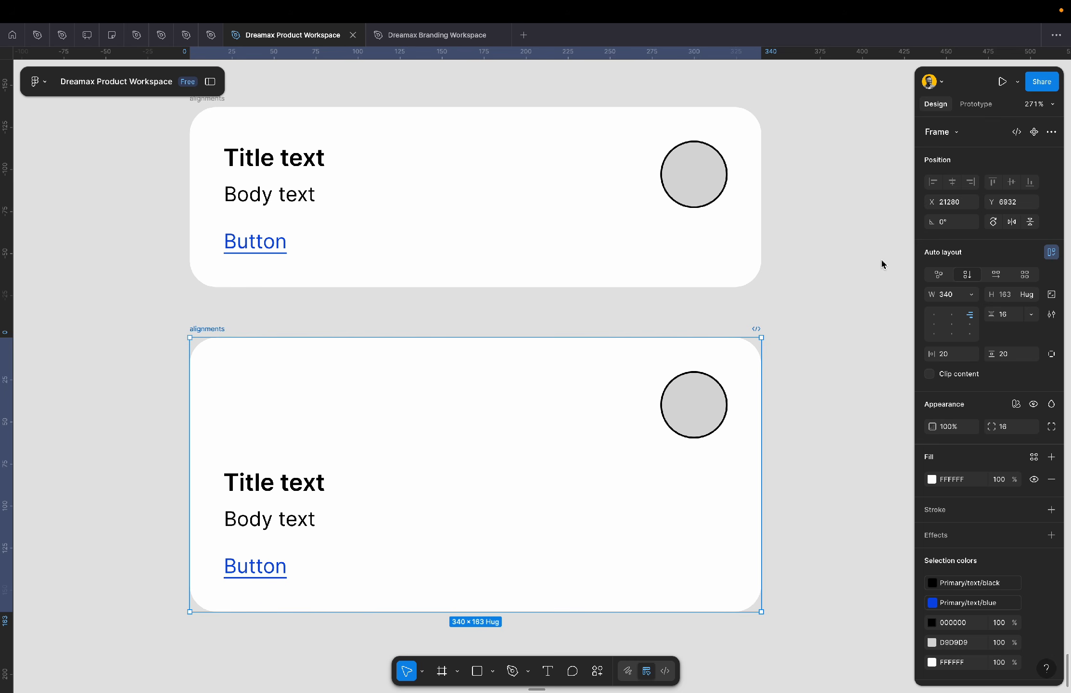
pyautogui.click(970, 294)
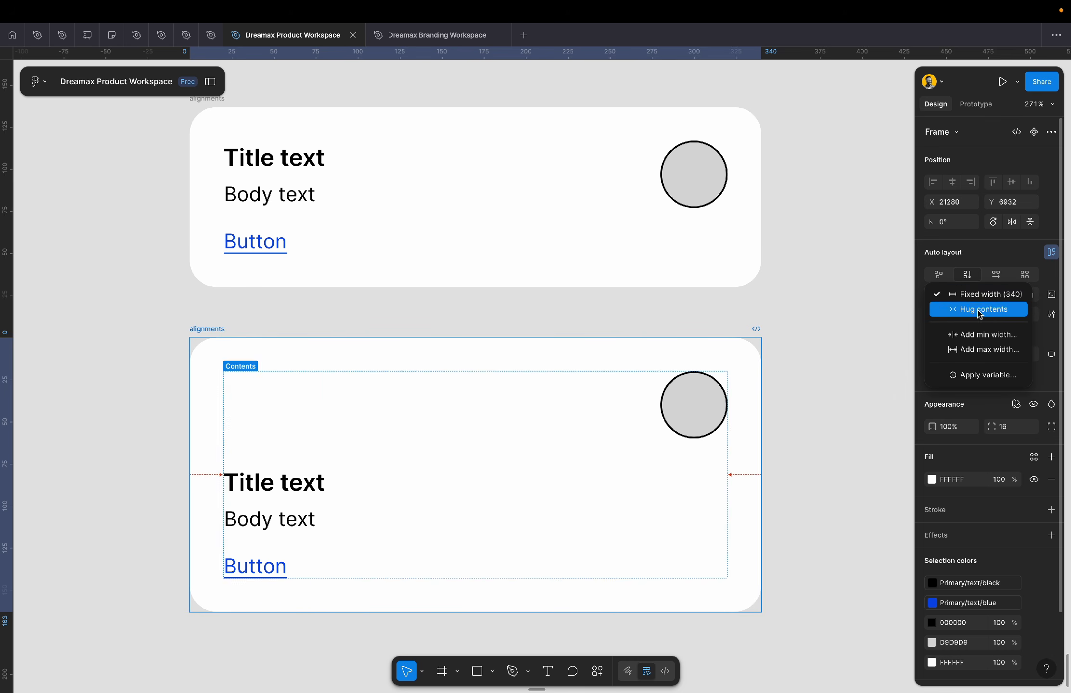
pyautogui.click(980, 309)
# - Try enlarging the card's circle to 80 × 80 with its aspect ratio locked, and undo the resize
pyautogui.scroll(-5, 411, 383)
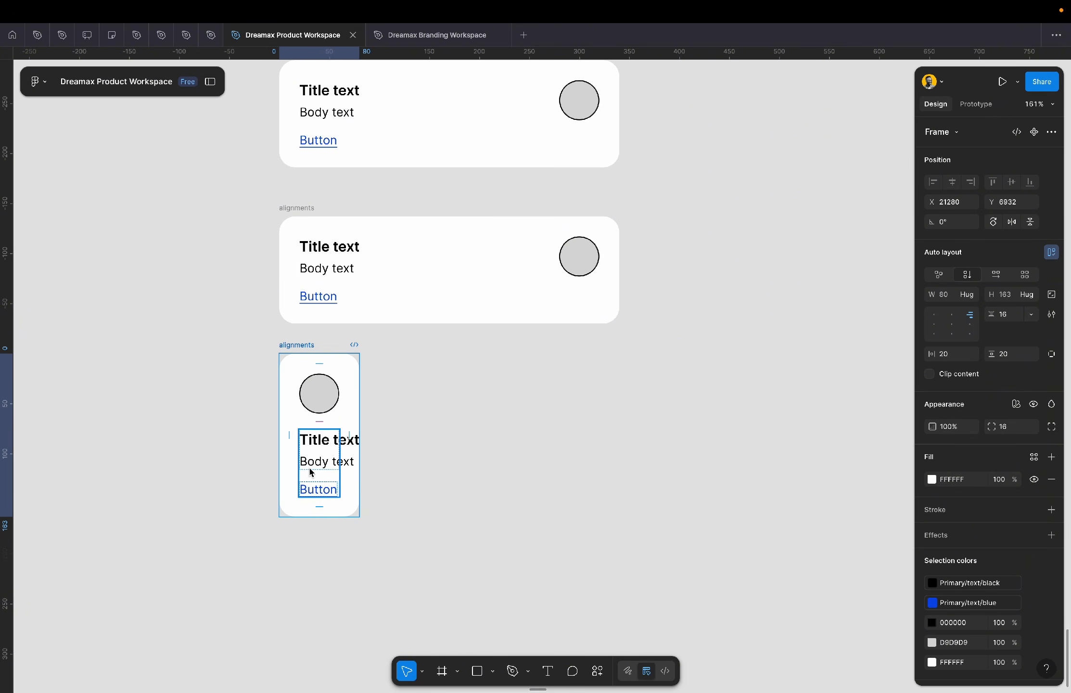
pyautogui.scroll(3, 328, 474)
pyautogui.scroll(5, 328, 474)
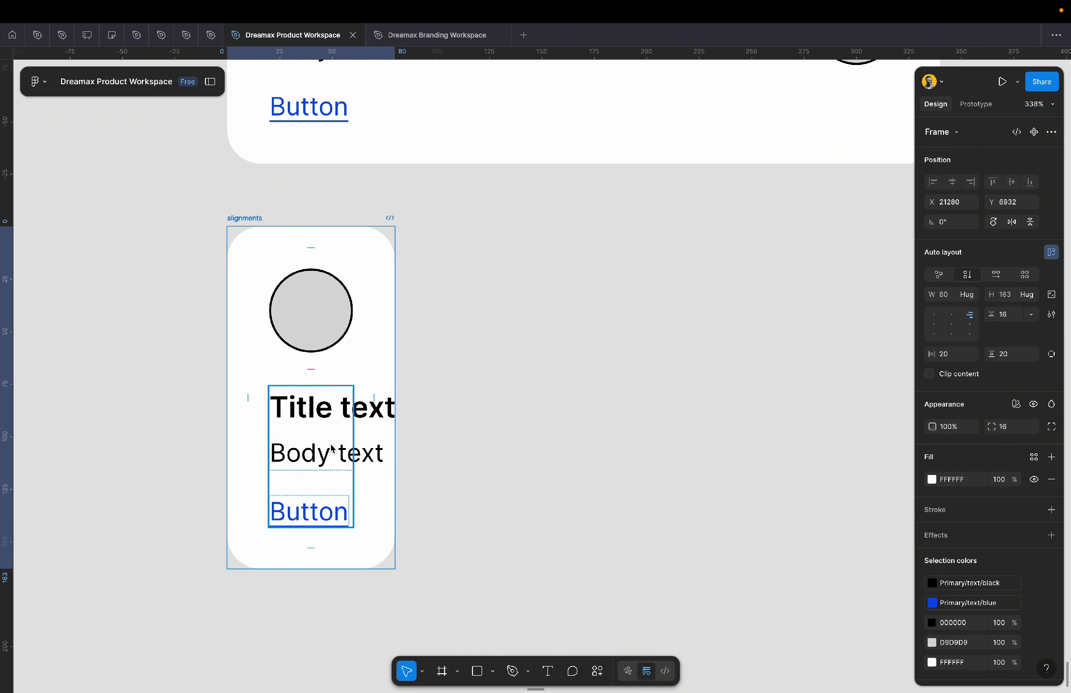
pyautogui.click(323, 450)
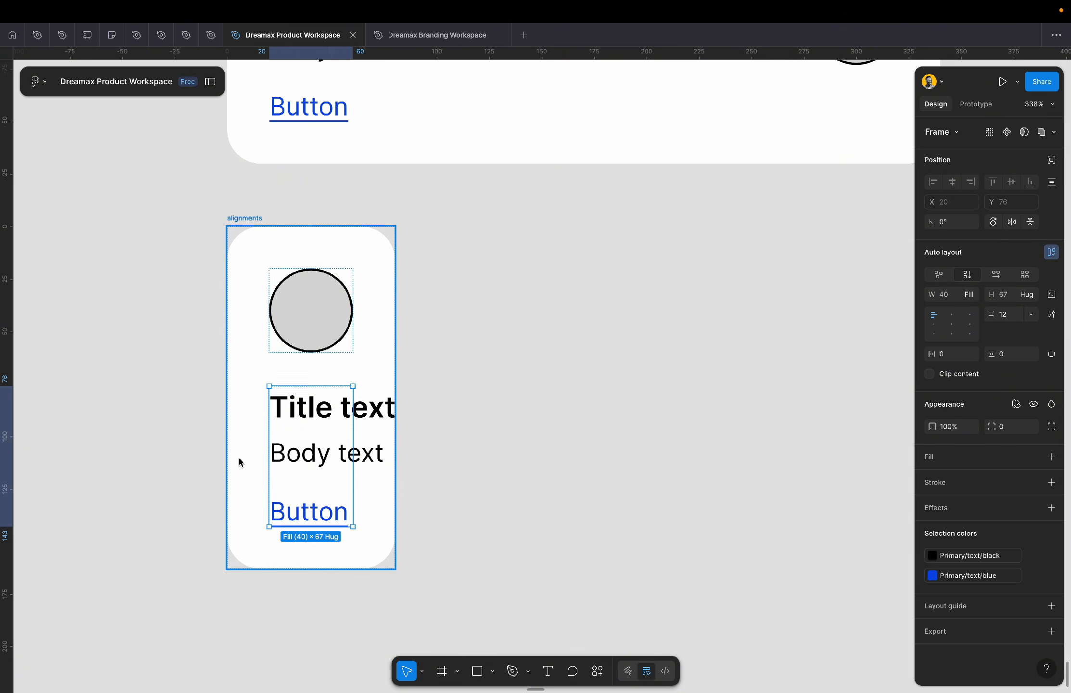
pyautogui.click(328, 296)
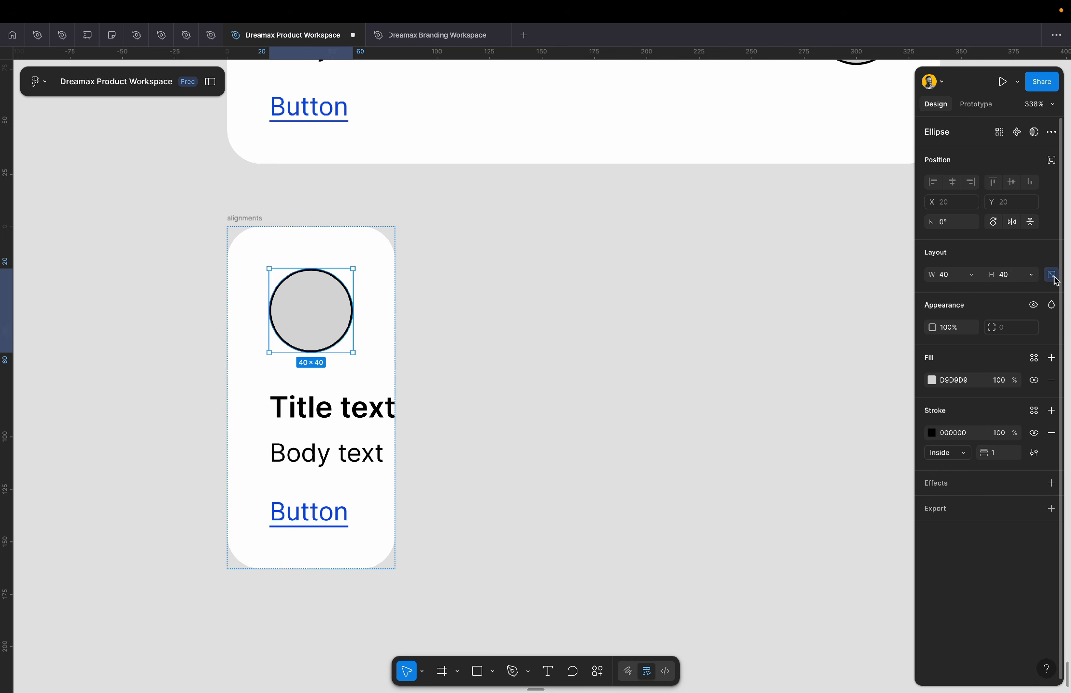
pyautogui.click(1014, 278)
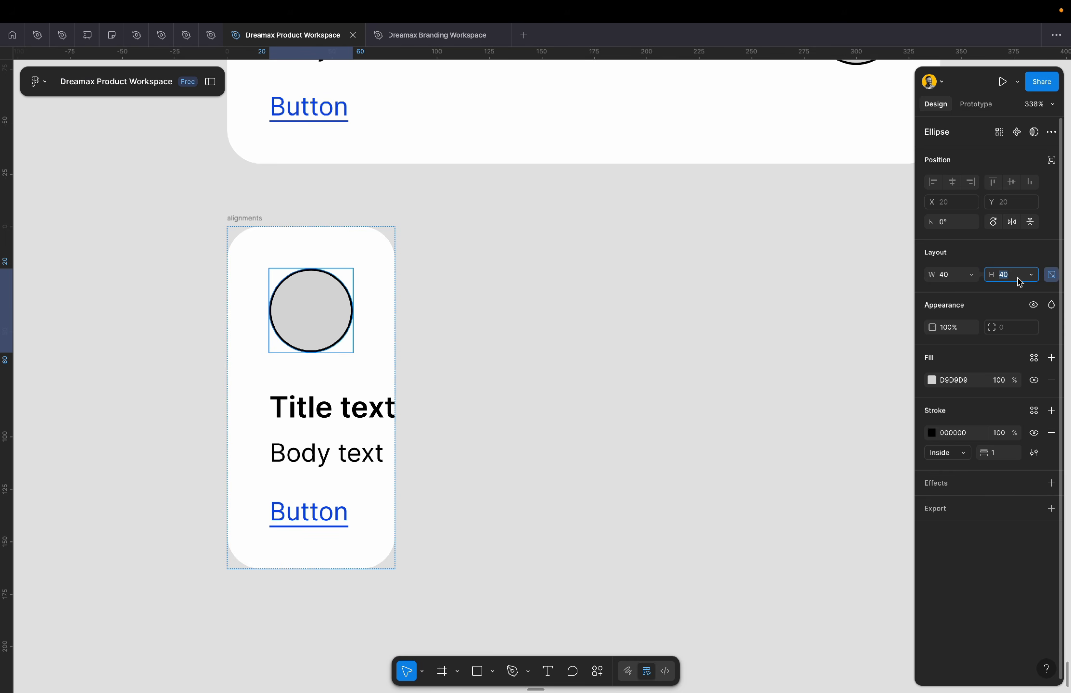
pyautogui.write('80')
pyautogui.press('Return')
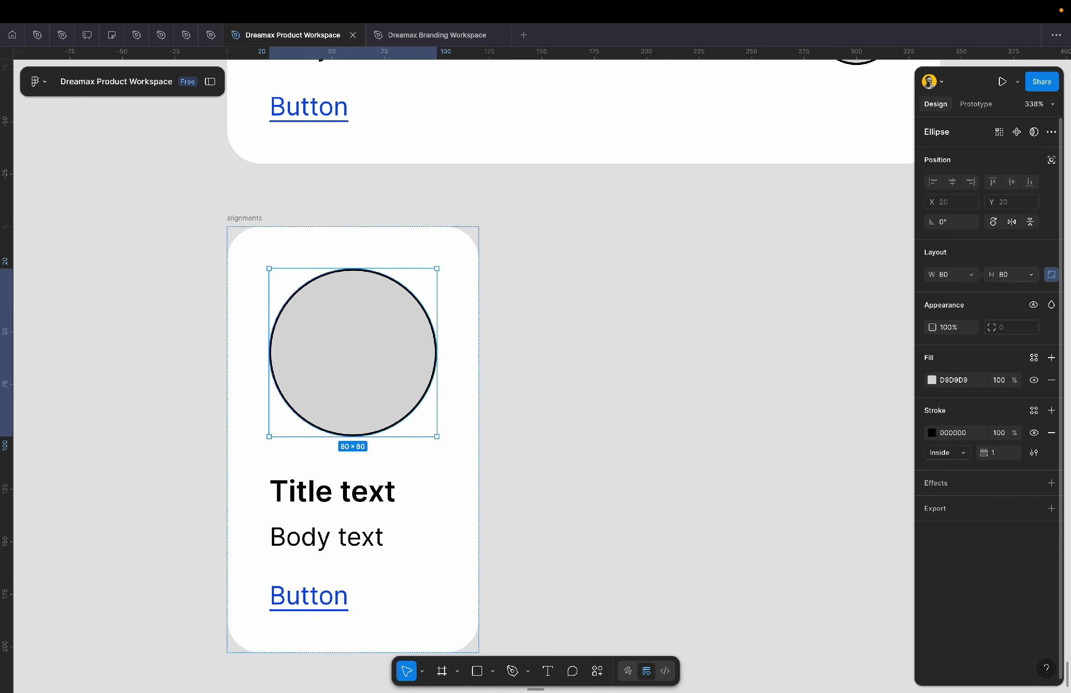
pyautogui.press('super+z')
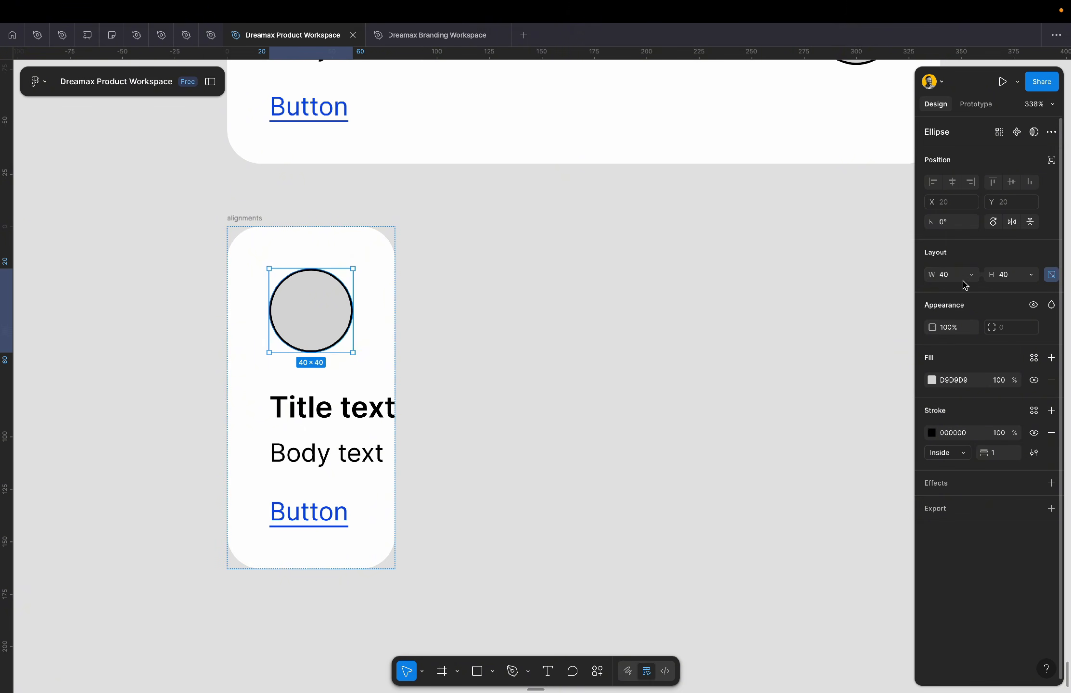
# - Unlock the circle's aspect ratio, try a height of 80, undo the resize and lock the ratio again
pyautogui.click(1049, 276)
pyautogui.click(1020, 280)
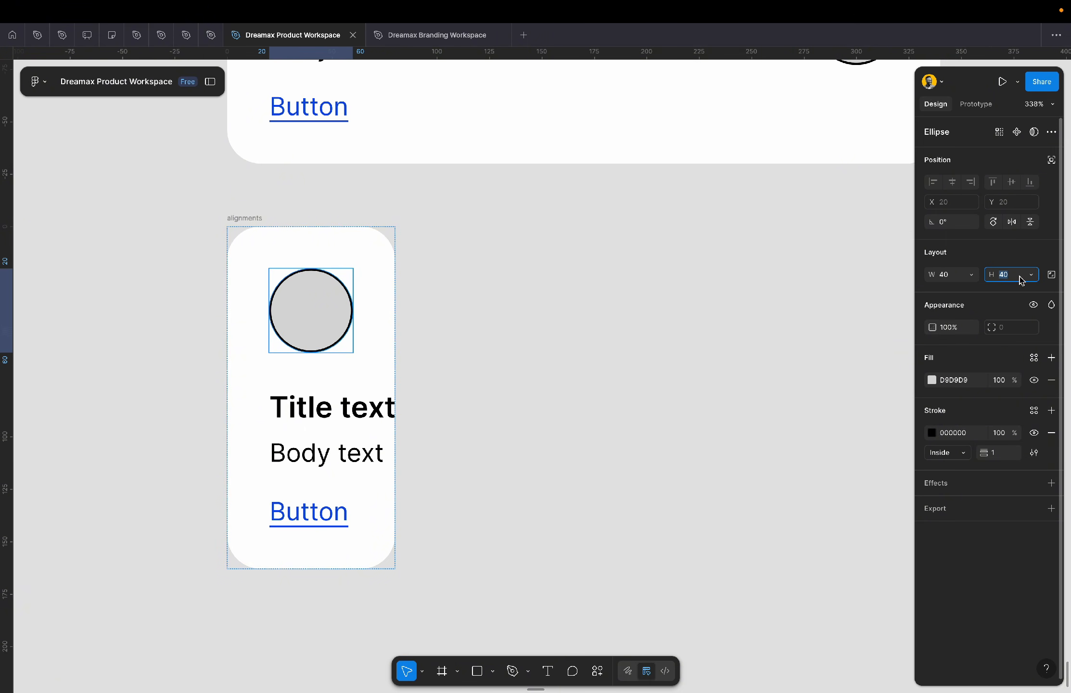
pyautogui.write('80')
pyautogui.press('Return')
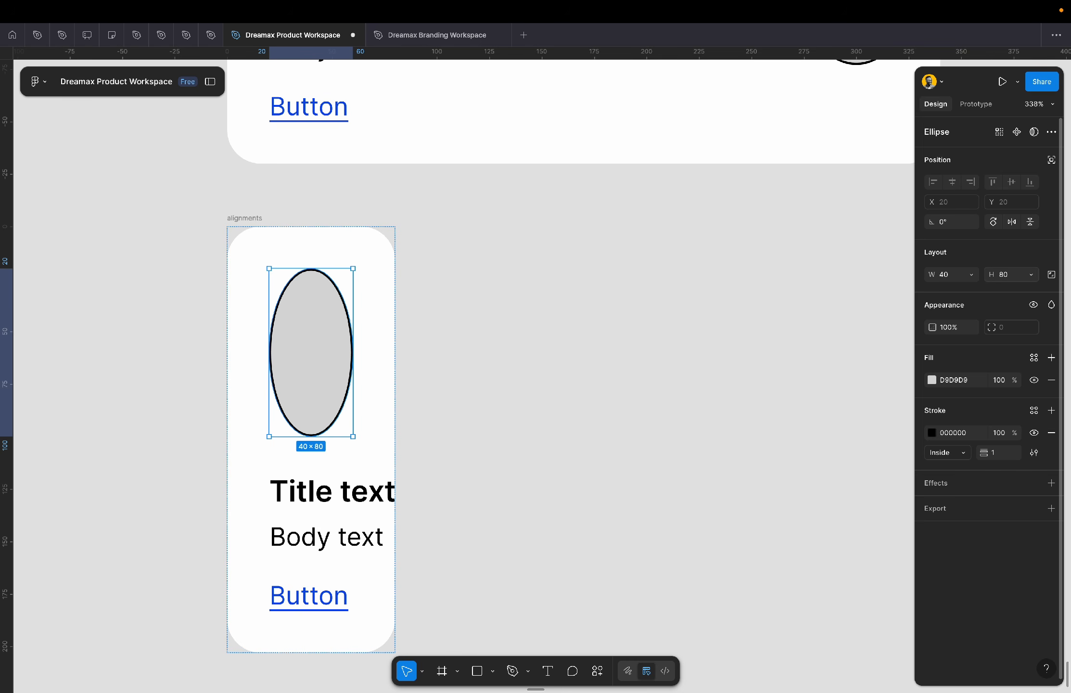
pyautogui.hotkey('ctrl', 'z')
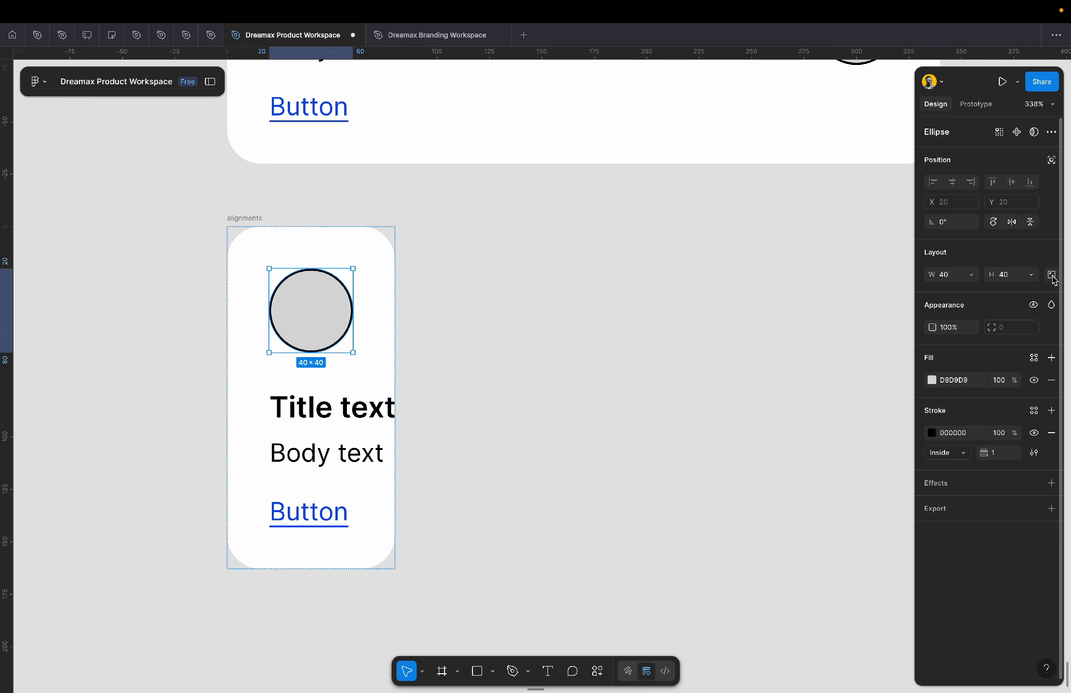
pyautogui.click(1052, 274)
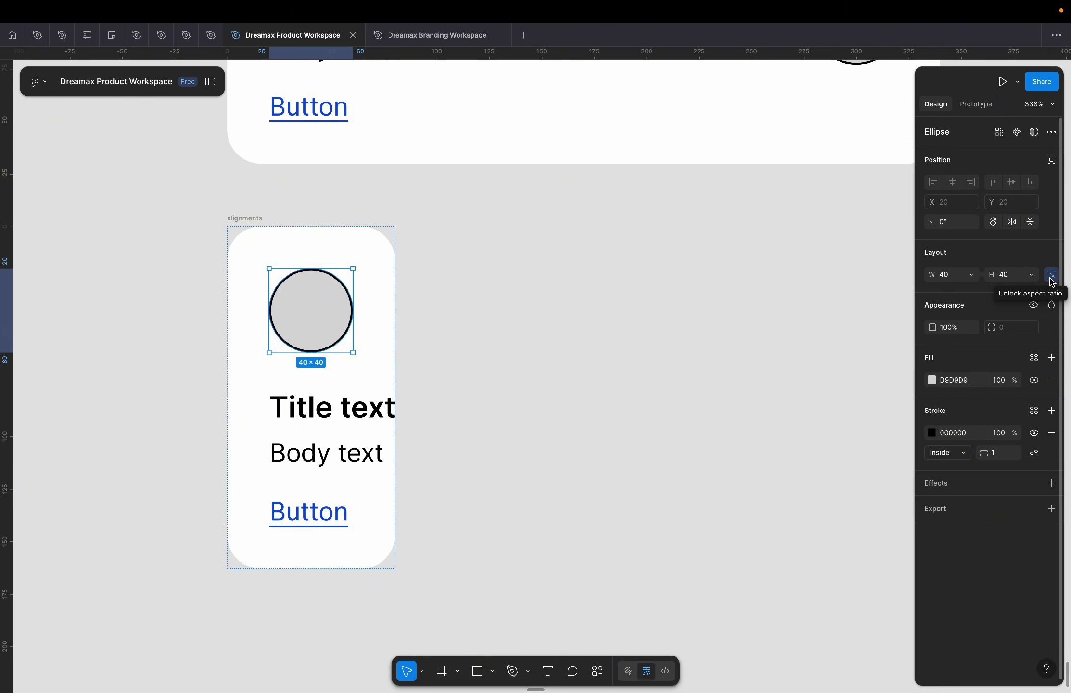
# - Set the widths of the vertical card's title-and-body frame and button to fill the container
pyautogui.click(339, 422)
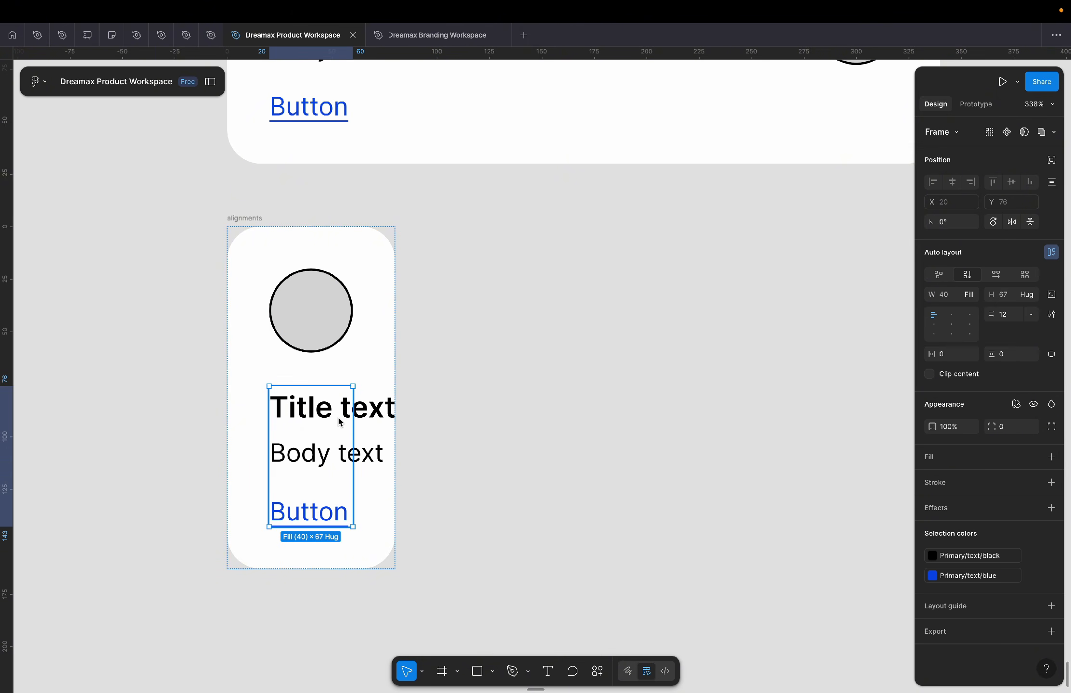
pyautogui.click(971, 297)
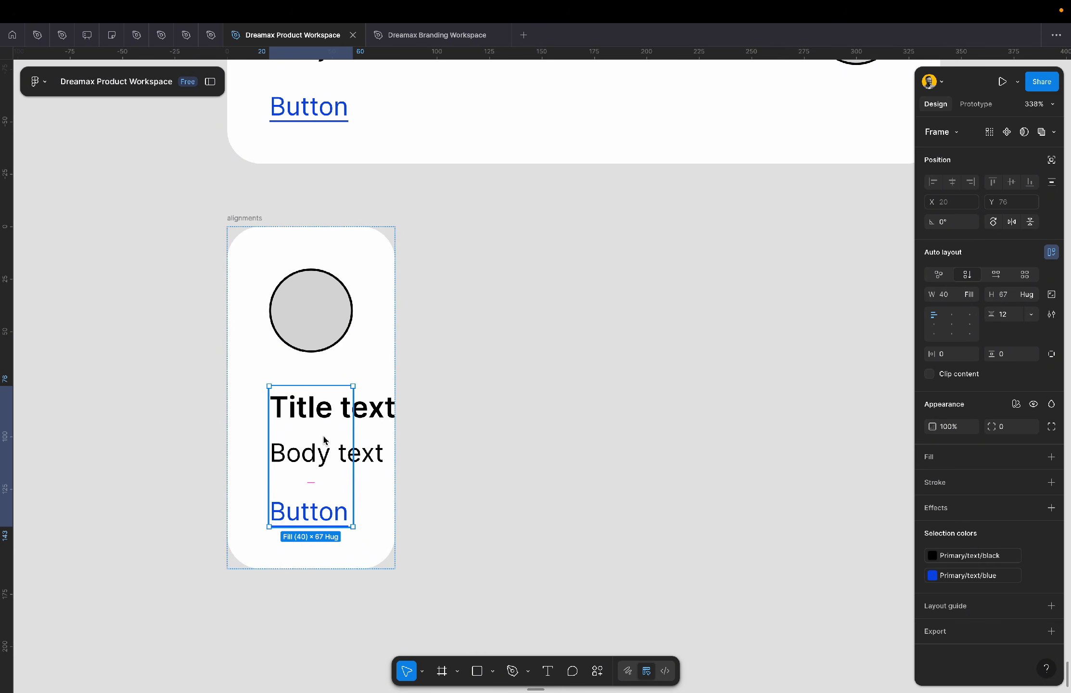
pyautogui.press('Return')
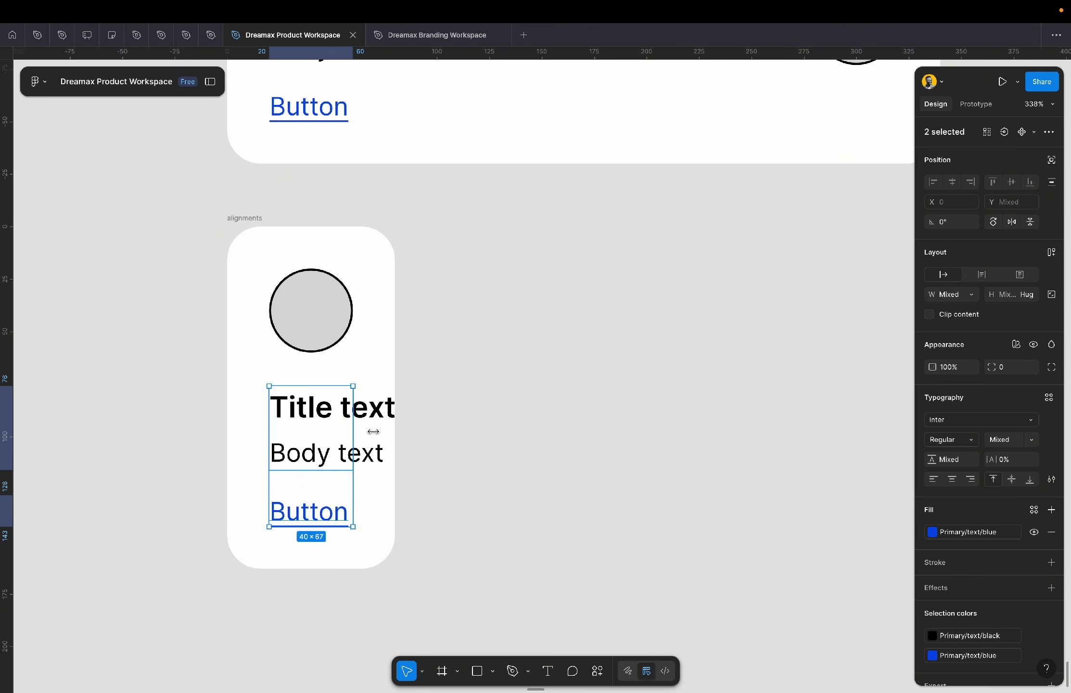
pyautogui.click(973, 296)
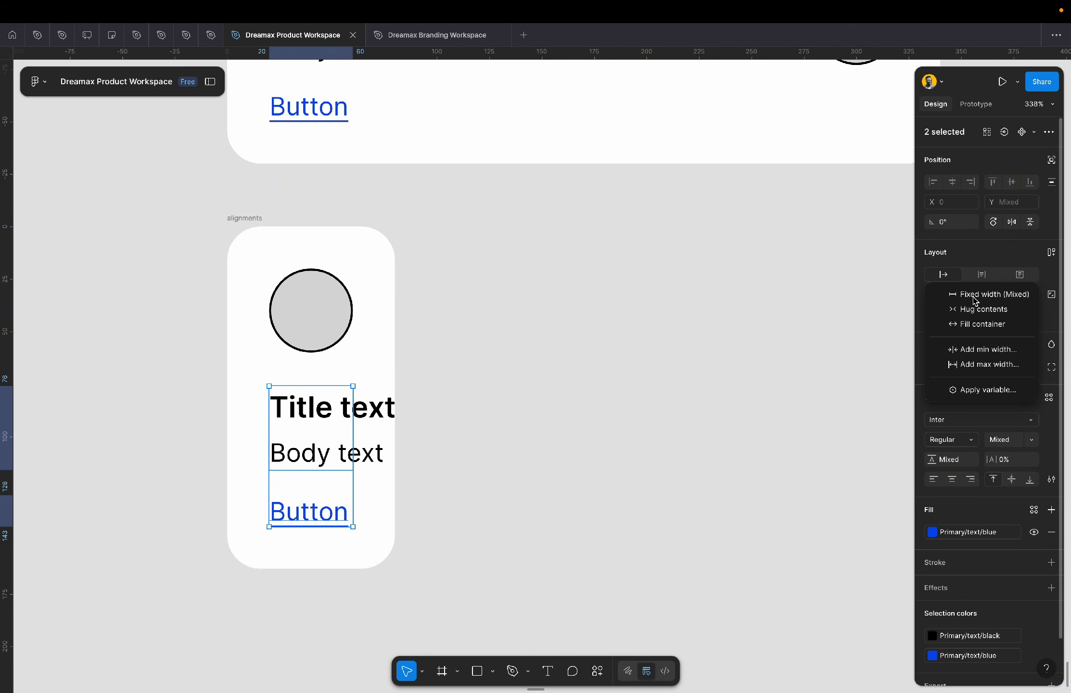
pyautogui.click(991, 328)
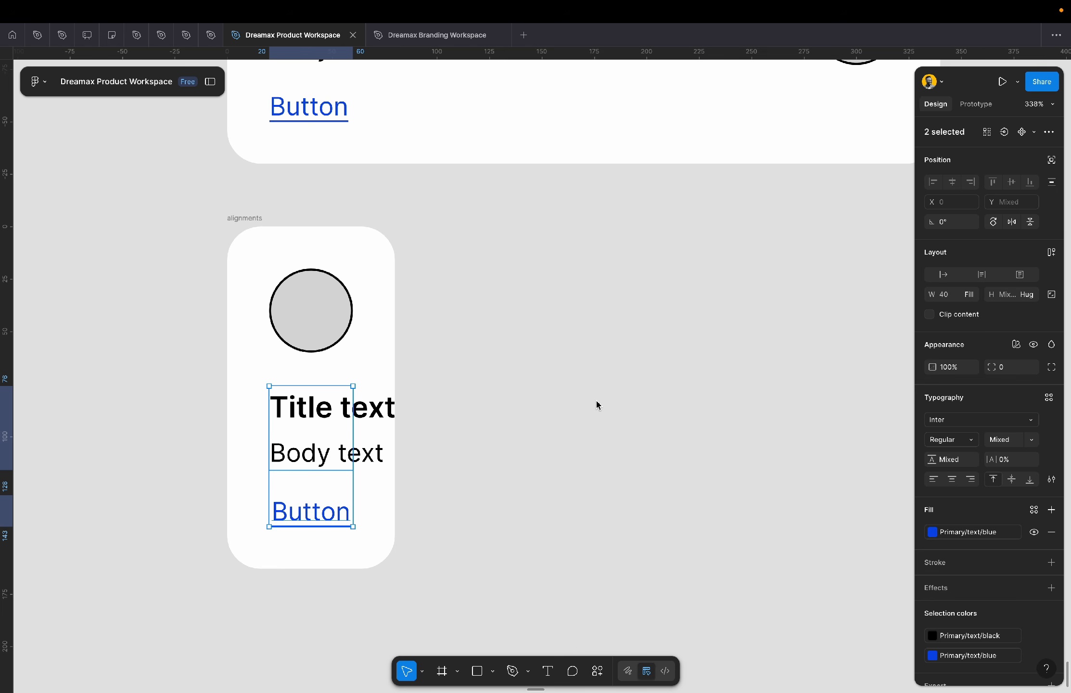
pyautogui.hotkey('ctrl', 'z')
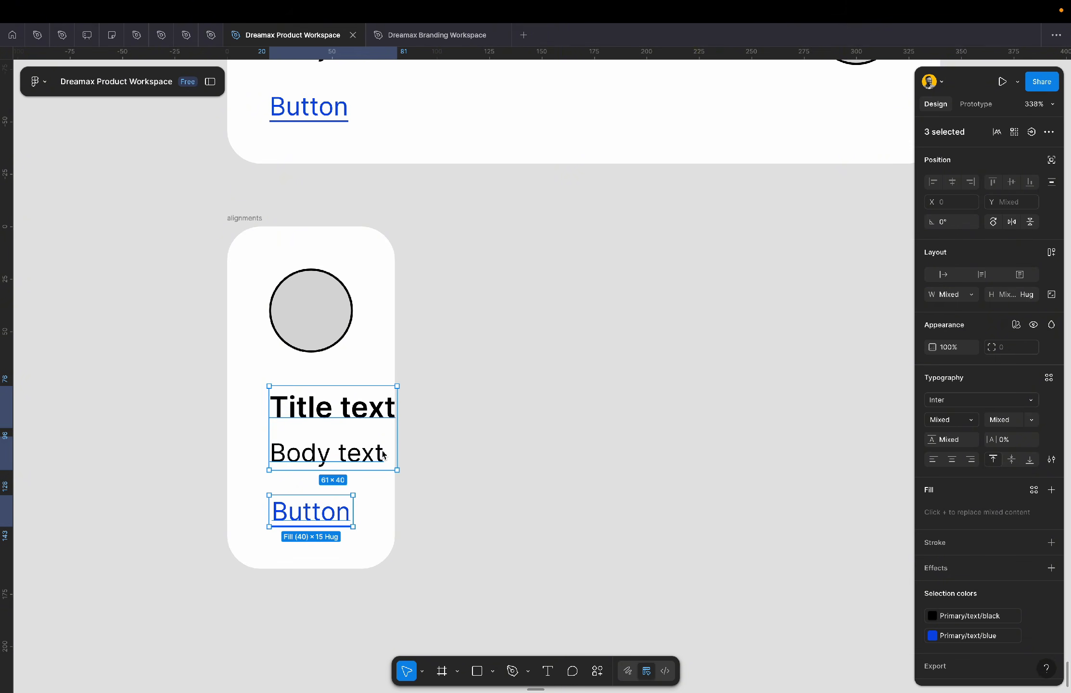
# - Set the vertical card's title, body and button texts to fill the container width and left-align their text
pyautogui.click(972, 295)
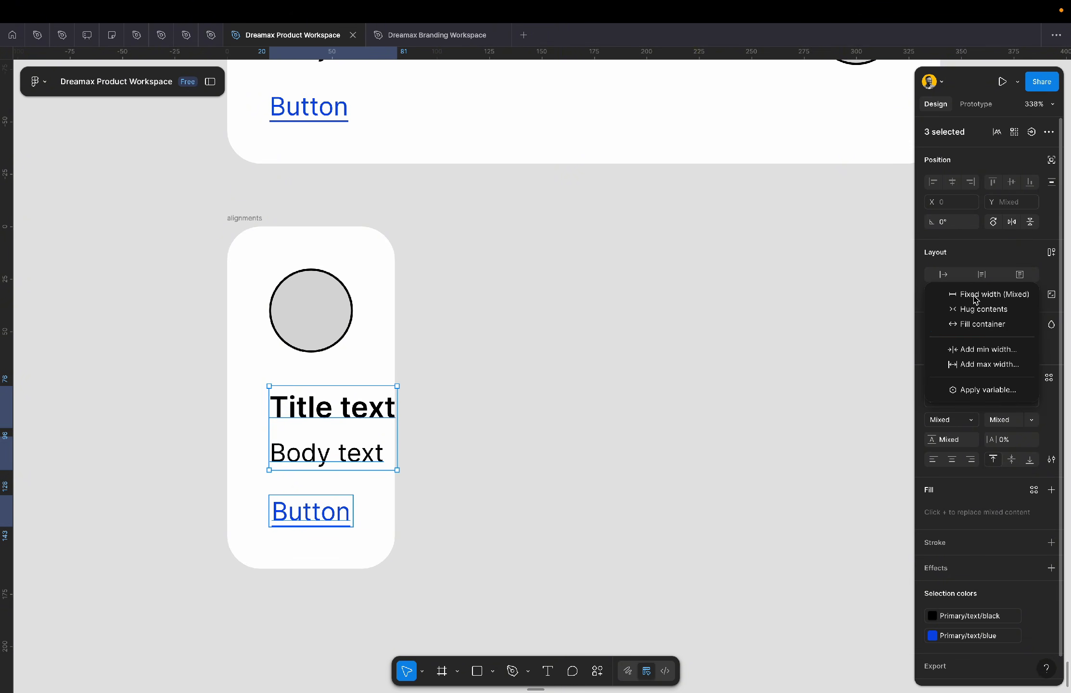
pyautogui.click(988, 326)
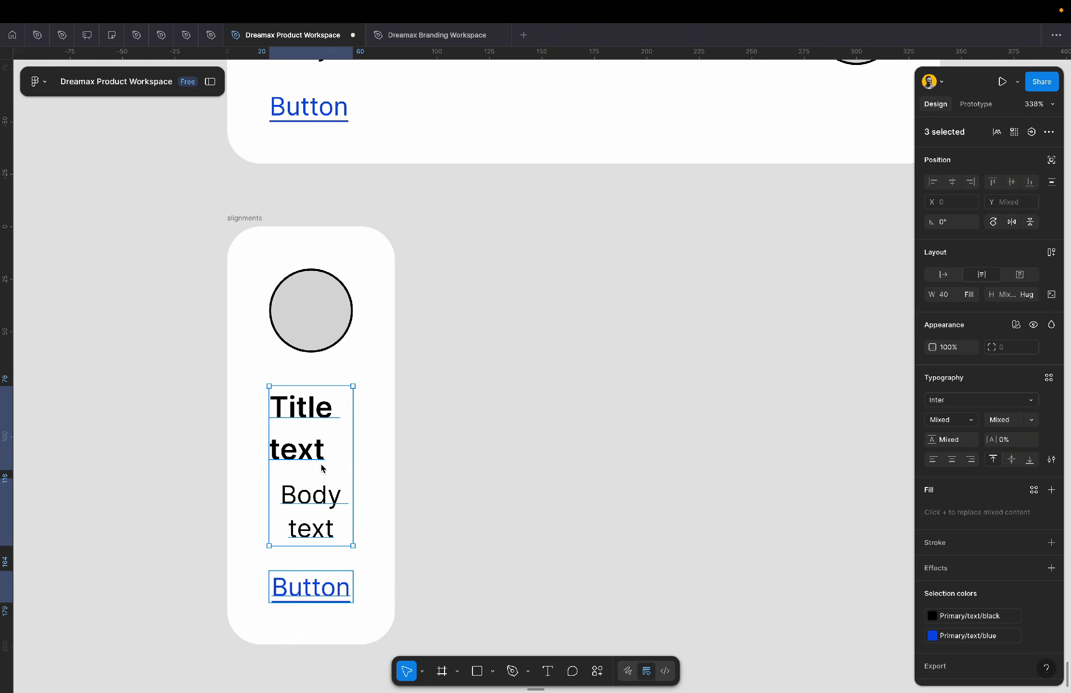
pyautogui.click(933, 462)
pyautogui.click(481, 463)
# - Left-align the title, body and button texts in the horizontal alignments card above the vertical one
pyautogui.scroll(6, 480, 464)
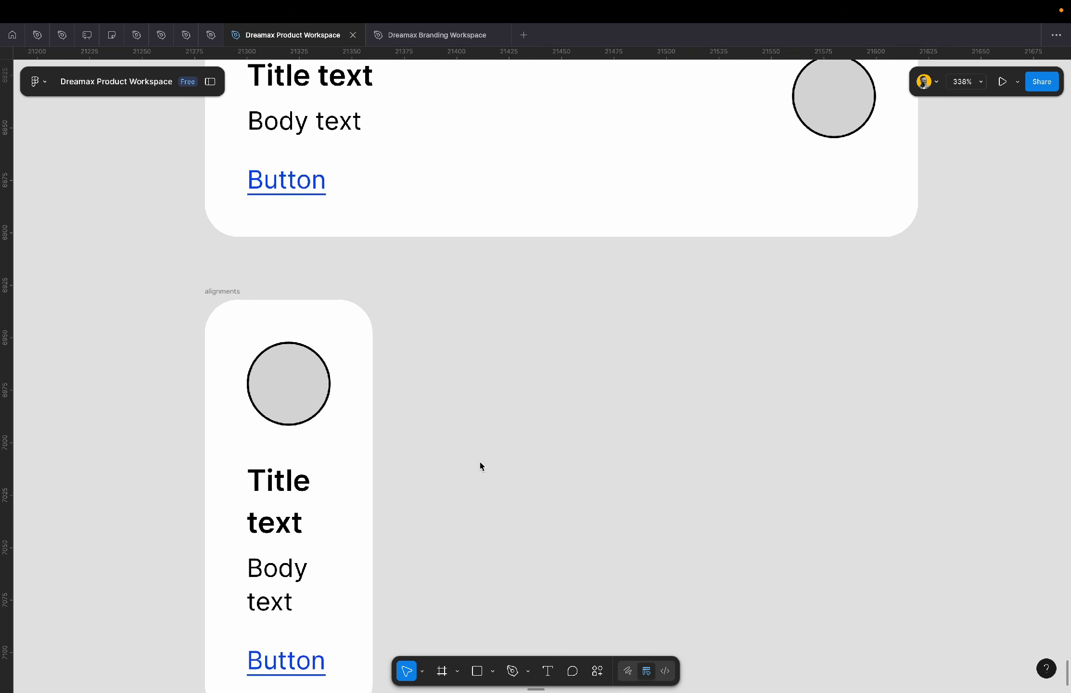
pyautogui.doubleClick(284, 310)
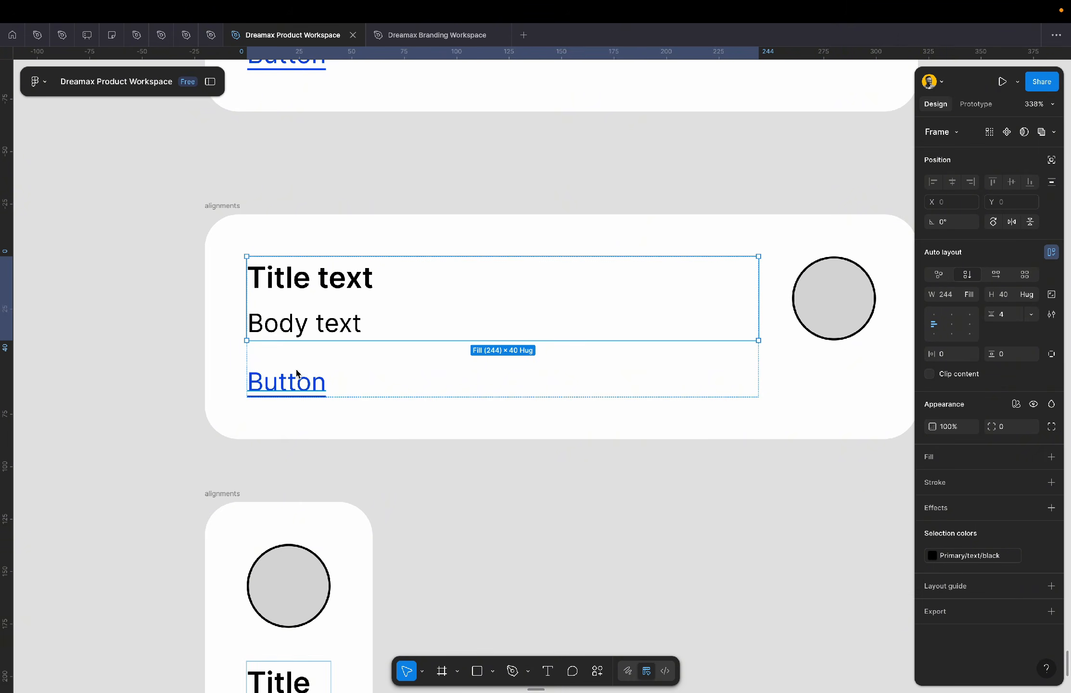
pyautogui.press('Return')
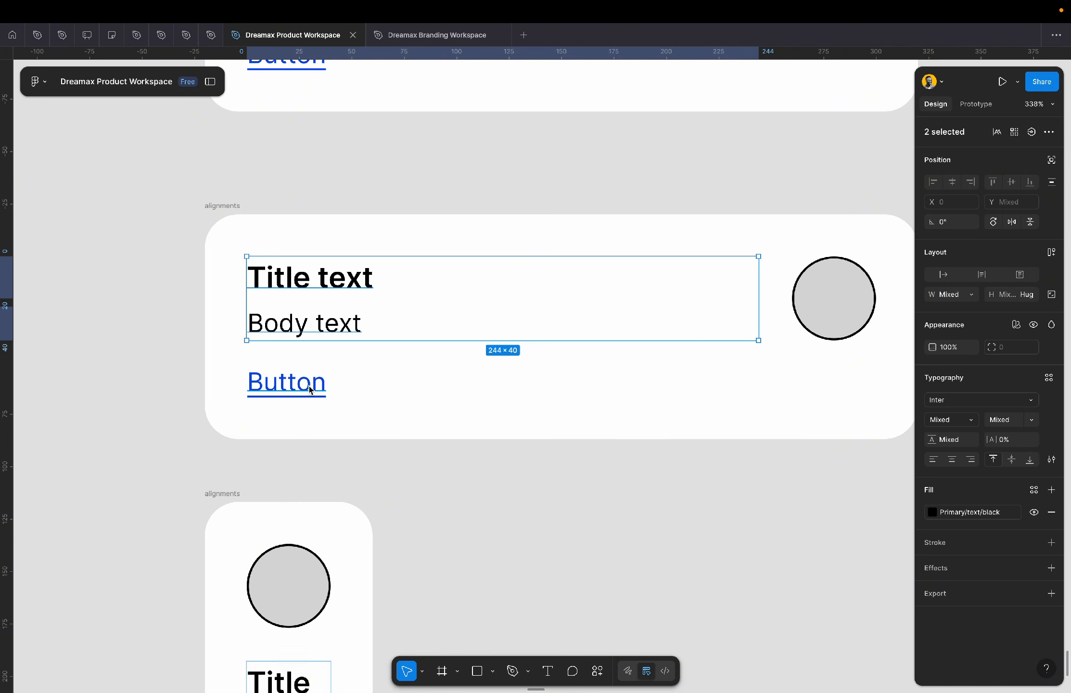
pyautogui.keyDown('shift'); pyautogui.click(310, 390); pyautogui.keyUp('shift')
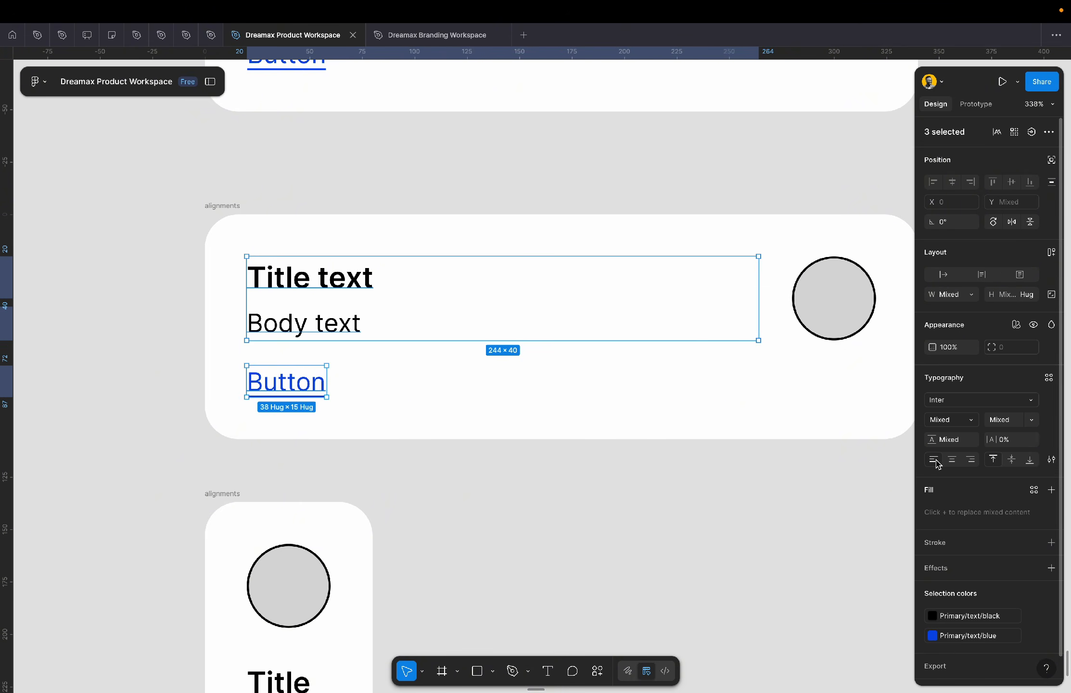
pyautogui.click(517, 519)
# - Duplicate the 375 × 812 phone frame with the blue banner and place the copy below it, beside the alignments cards
pyautogui.scroll(-10, 517, 521)
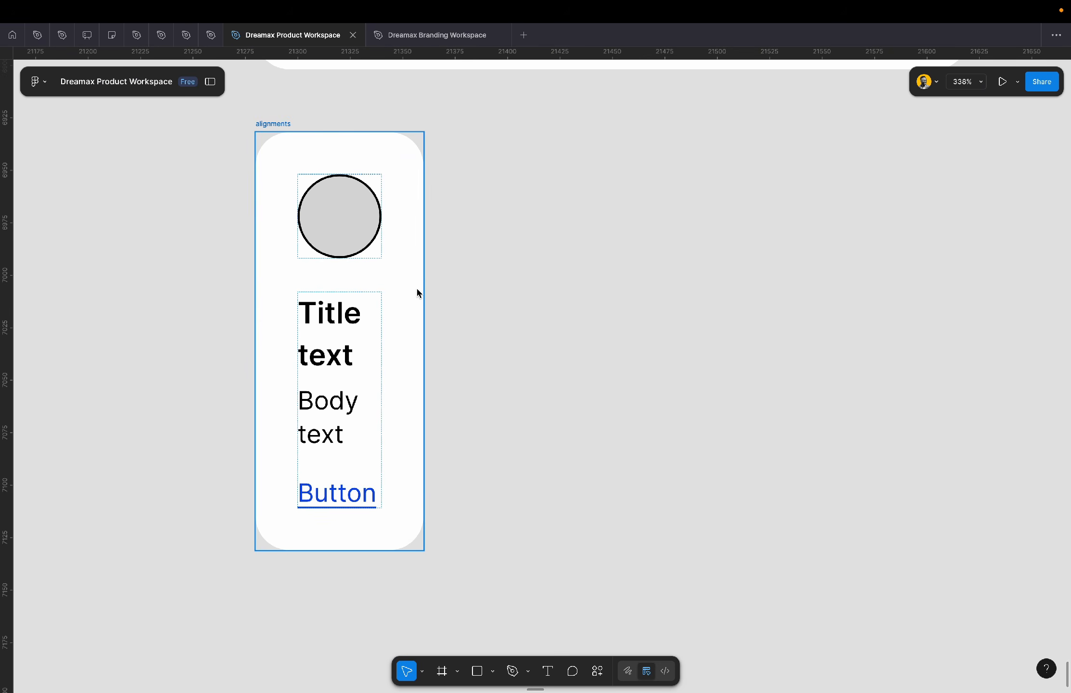
pyautogui.scroll(-5, 417, 292)
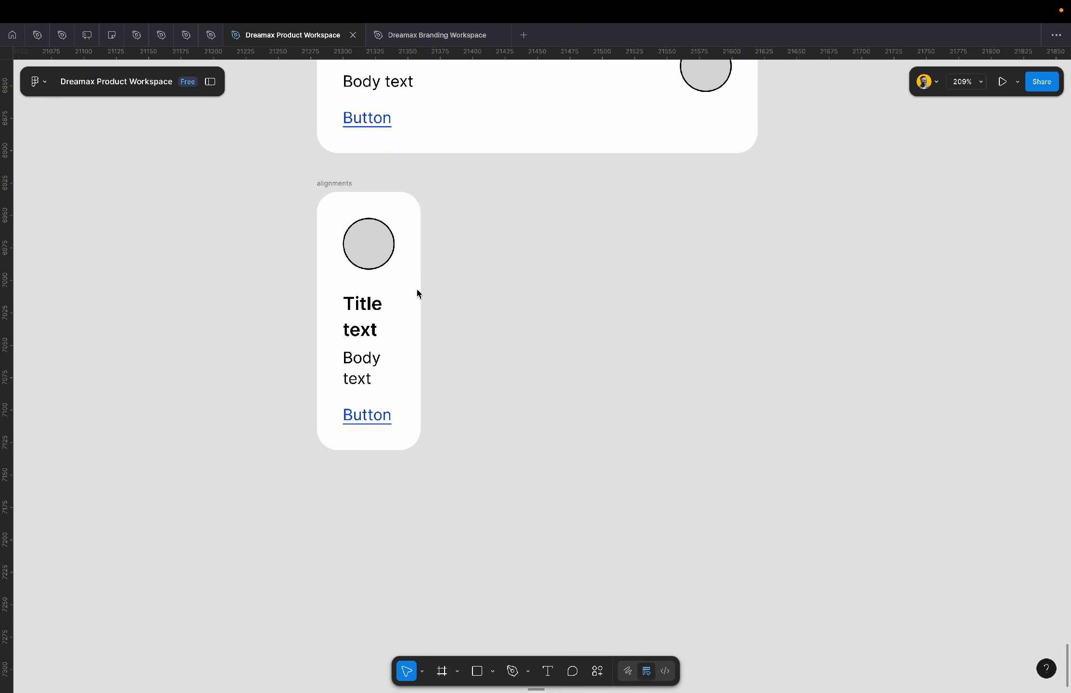
pyautogui.click(343, 184)
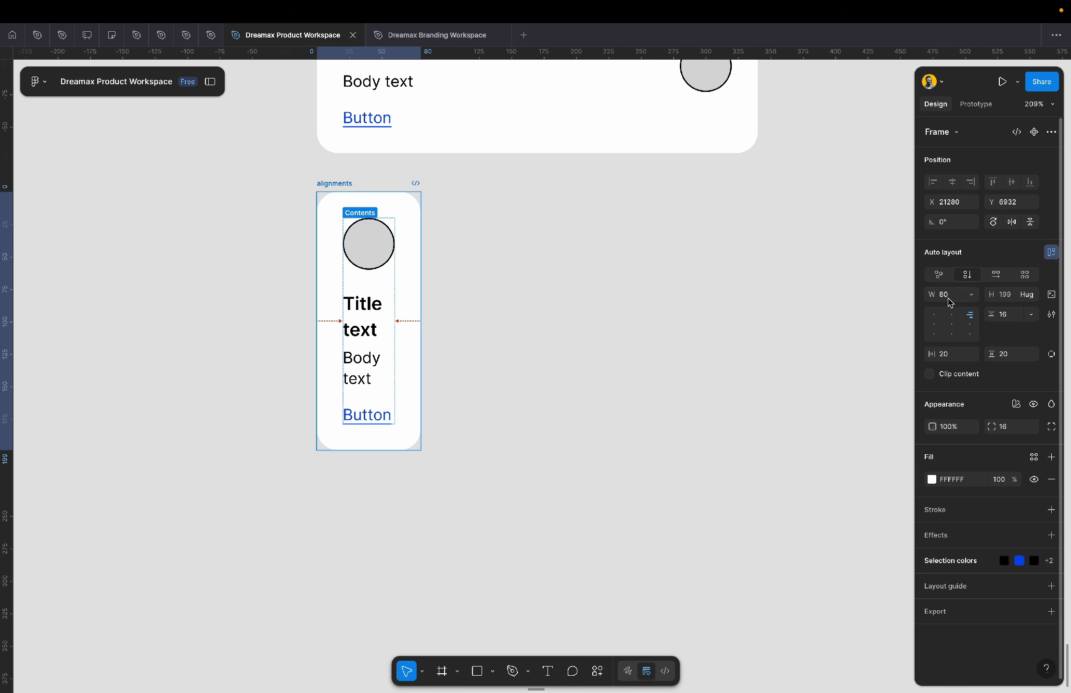
pyautogui.scroll(-5, 645, 351)
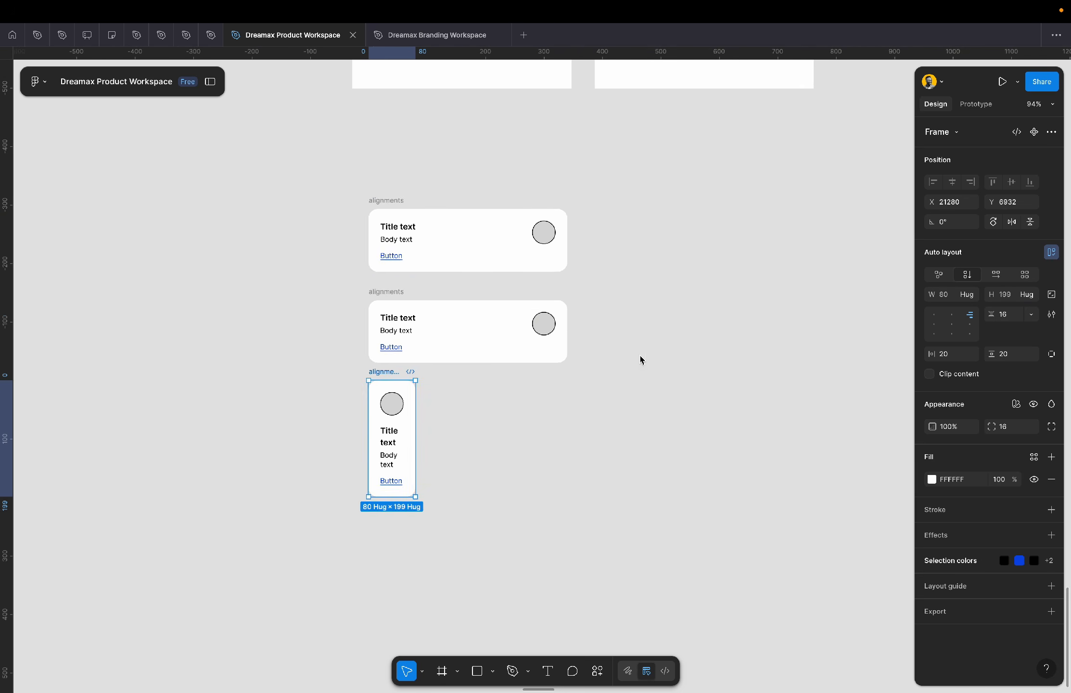
pyautogui.scroll(-5, 641, 360)
pyautogui.click(669, 131)
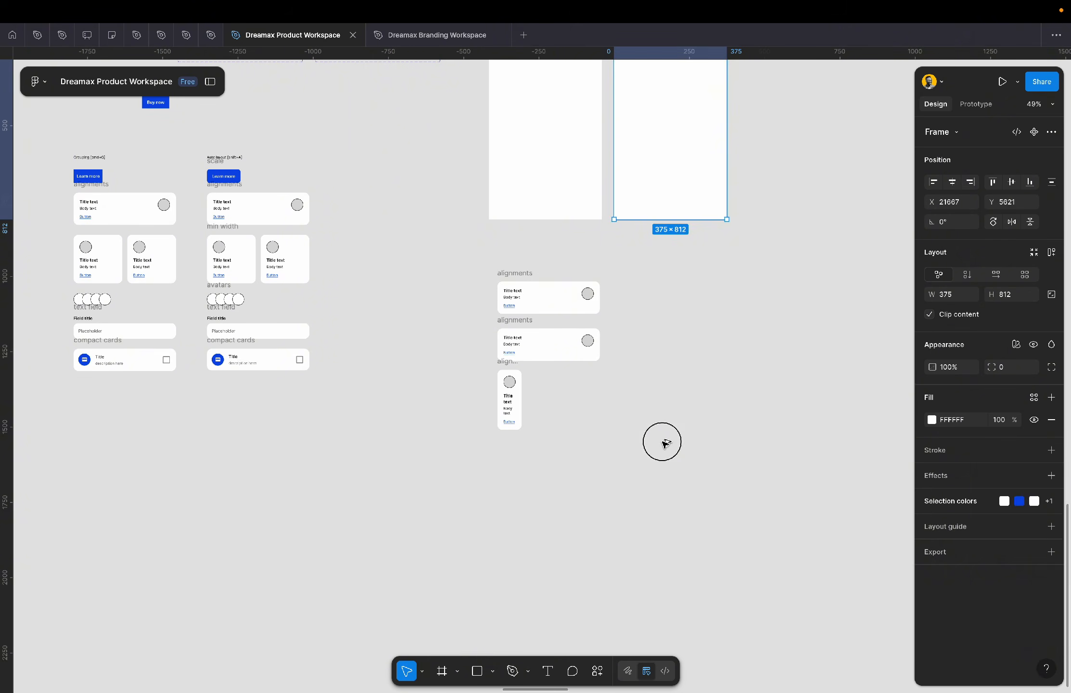
pyautogui.moveTo(665, 442); pyautogui.dragTo(669, 422)
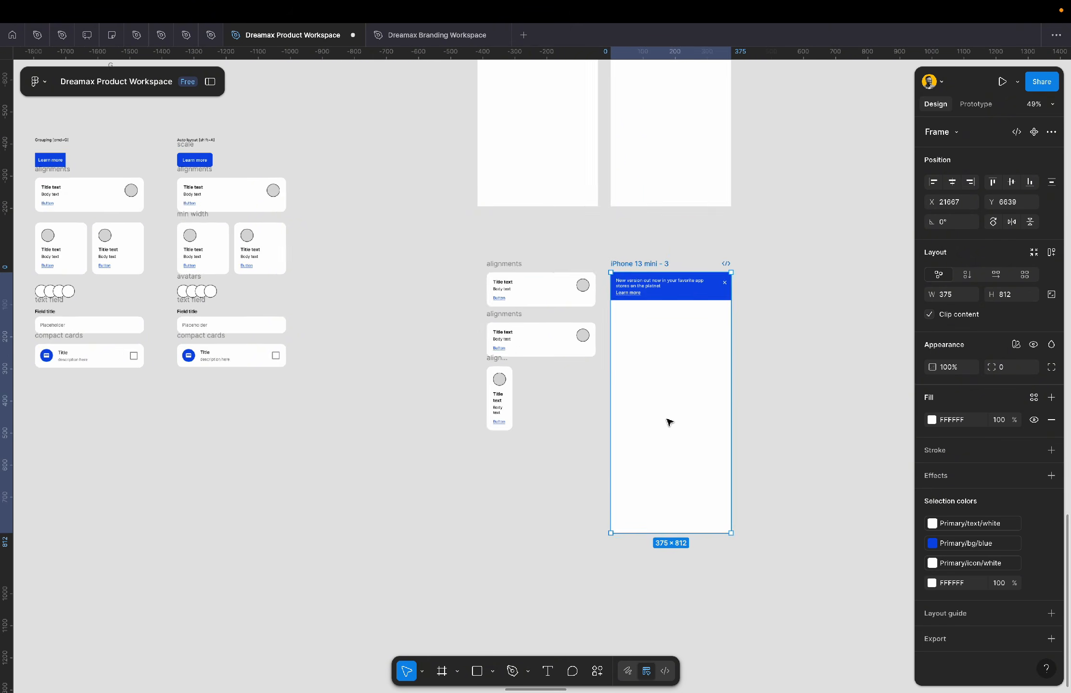
# - Change the font weight of the vertical card's button text to Semi Bold
pyautogui.scroll(5, 669, 421)
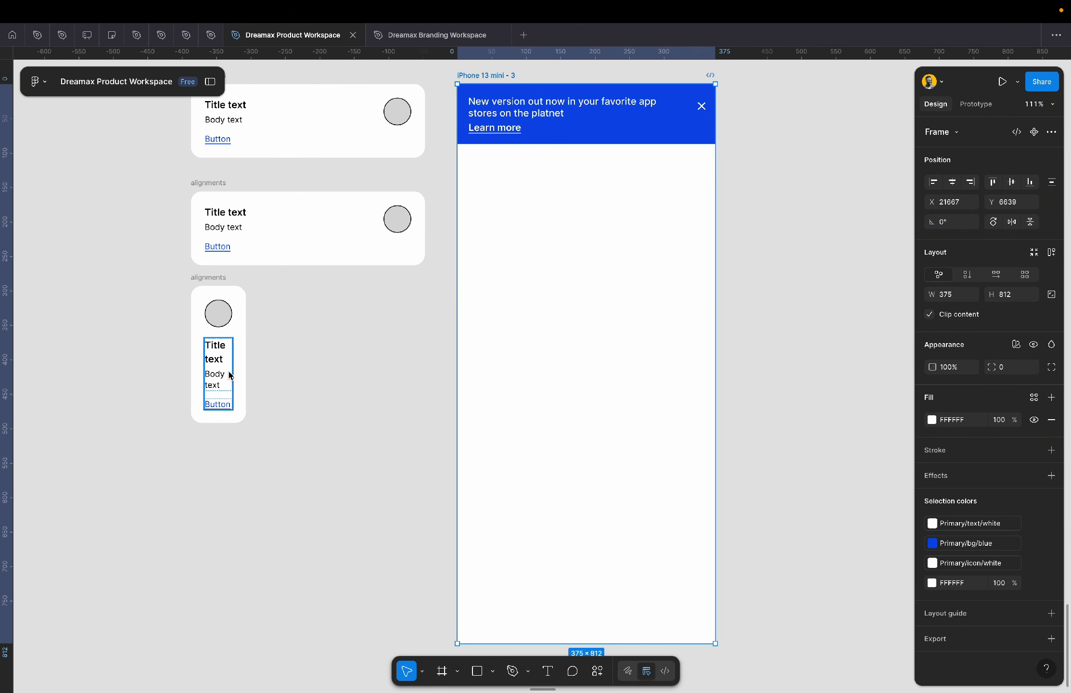
pyautogui.scroll(3, 229, 372)
pyautogui.hscroll(2, 229, 371)
pyautogui.scroll(-3, 229, 371)
pyautogui.scroll(1, 229, 372)
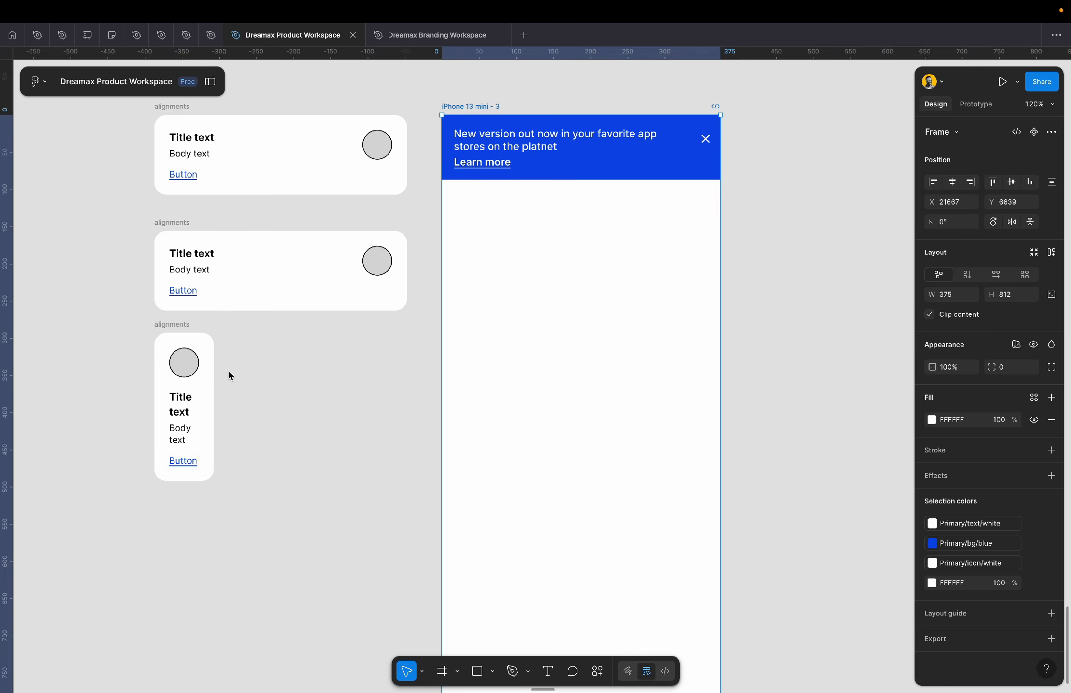
pyautogui.scroll(3, 228, 370)
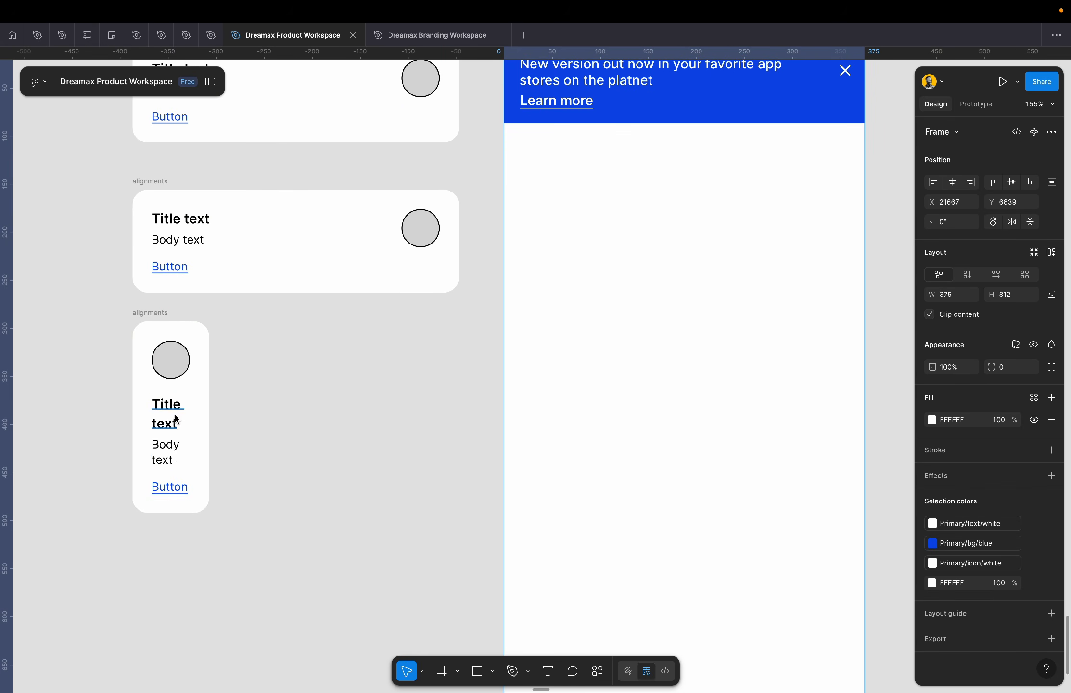
pyautogui.click(178, 490)
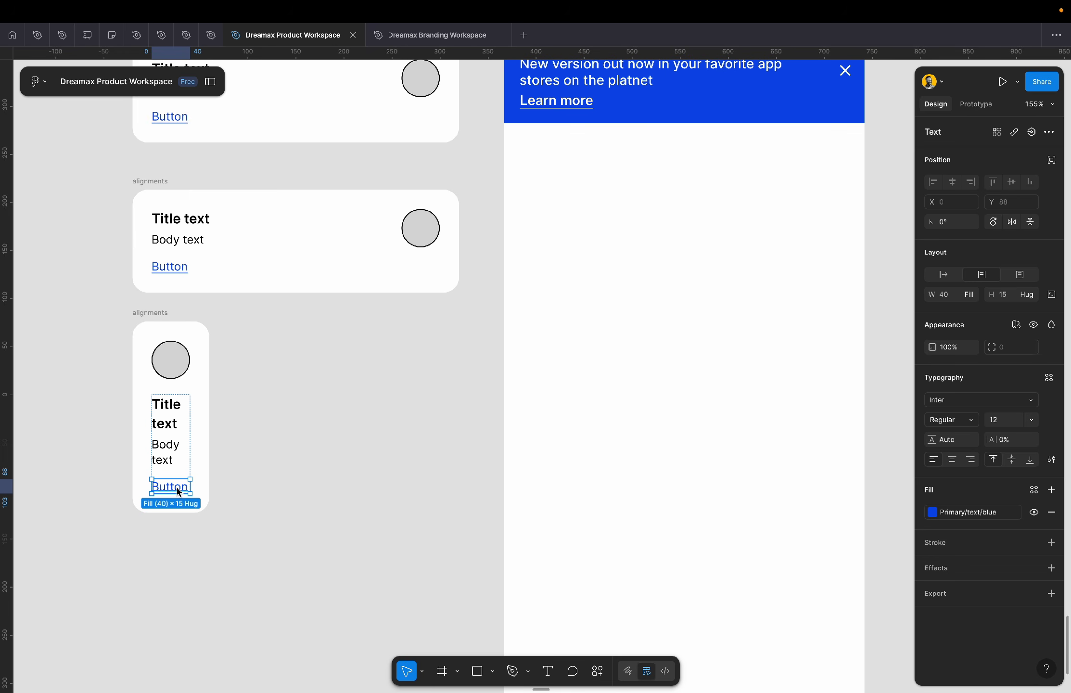
pyautogui.click(972, 423)
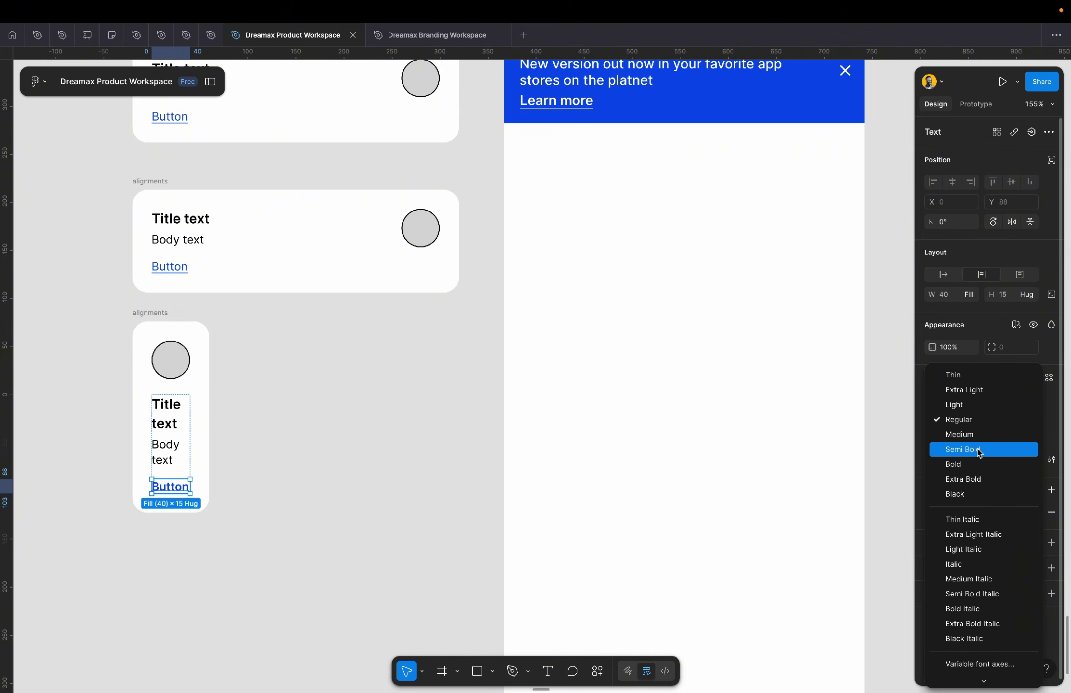
pyautogui.click(973, 448)
pyautogui.click(442, 466)
# - Move the vertical card into the duplicated phone frame below the banner, at about X 36, Y 216
pyautogui.scroll(-3, 260, 436)
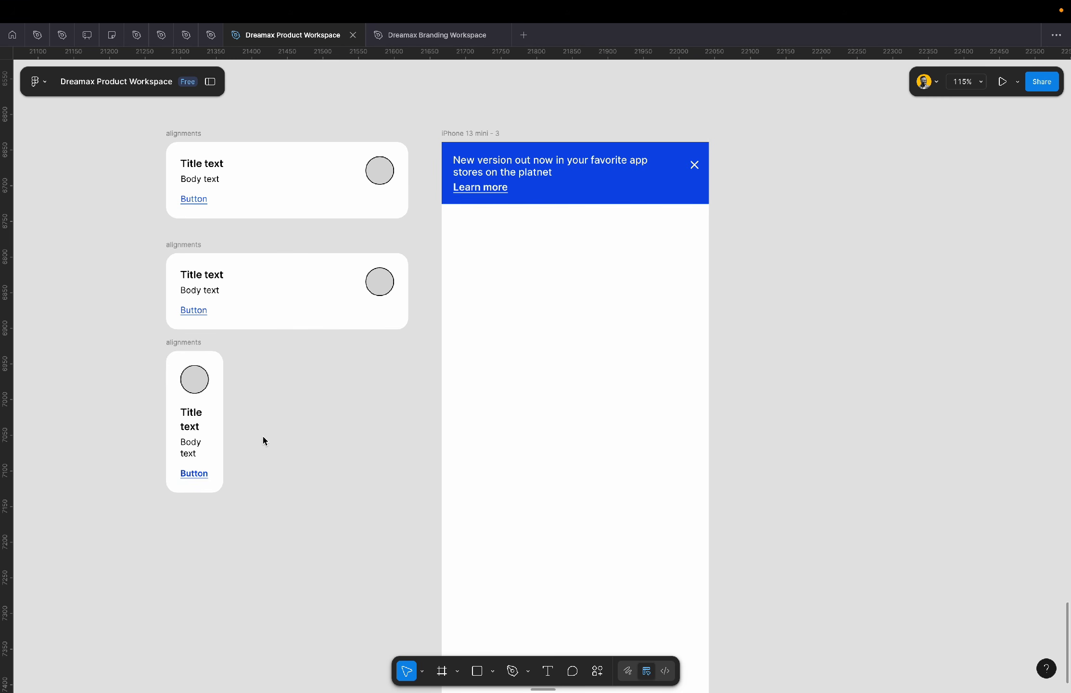
pyautogui.click(183, 344)
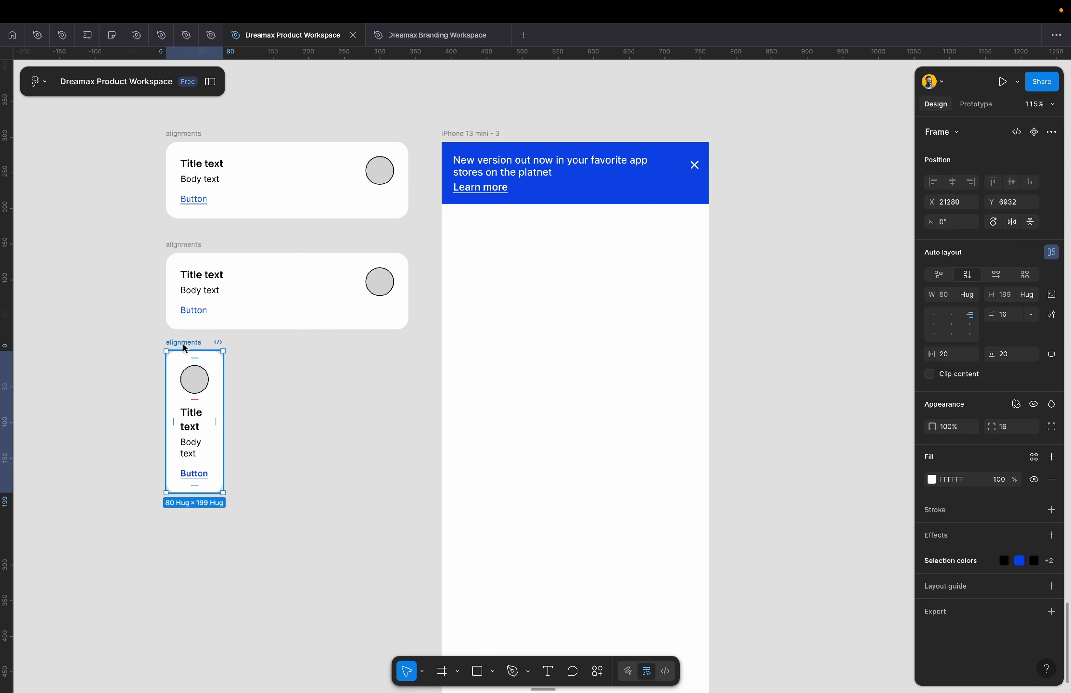
pyautogui.moveTo(183, 346); pyautogui.dragTo(485, 292)
pyautogui.hscroll(5, 485, 292)
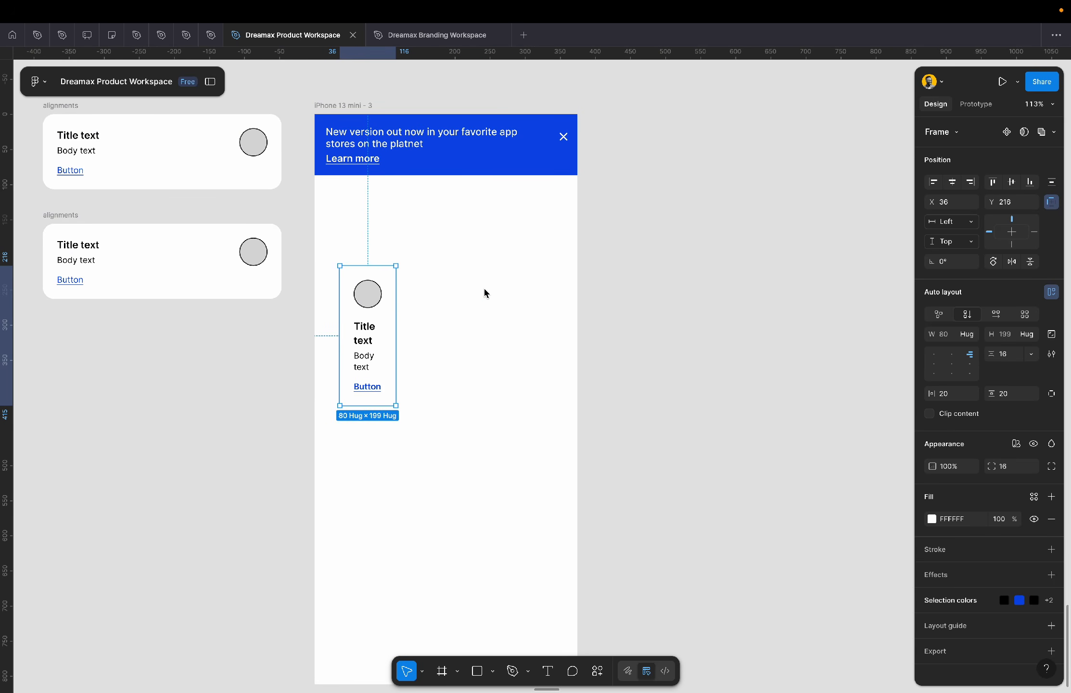
# - Try F7F7F7 as the duplicated phone frame's fill and settle on F2F2F2
pyautogui.press('Escape')
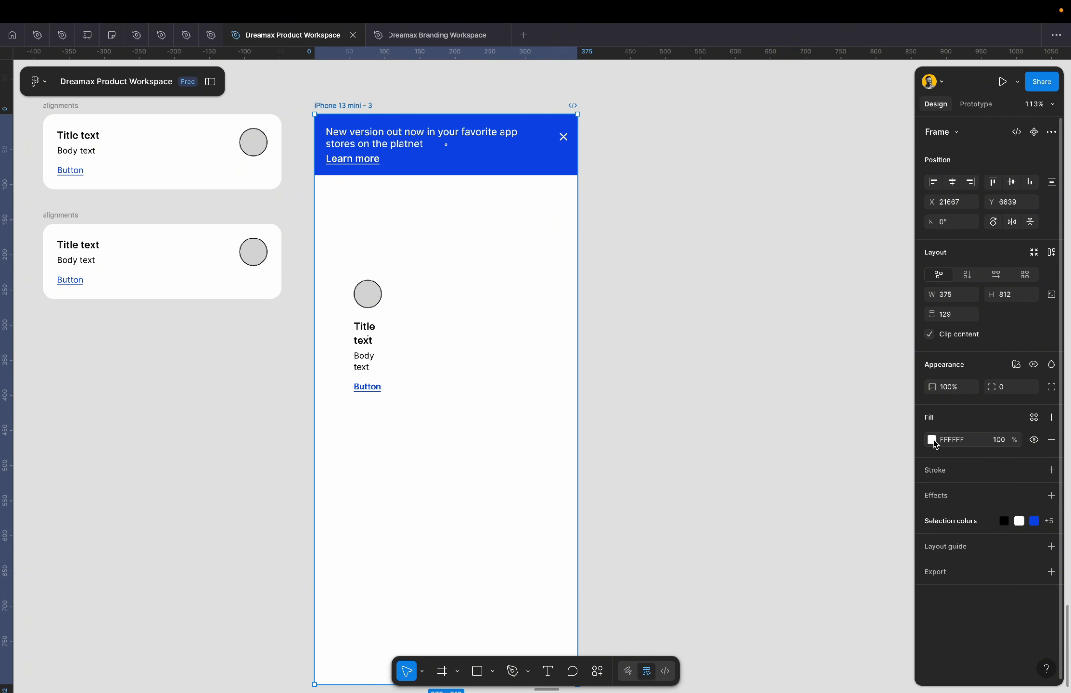
pyautogui.click(964, 441)
pyautogui.write('f7')
pyautogui.press('Return')
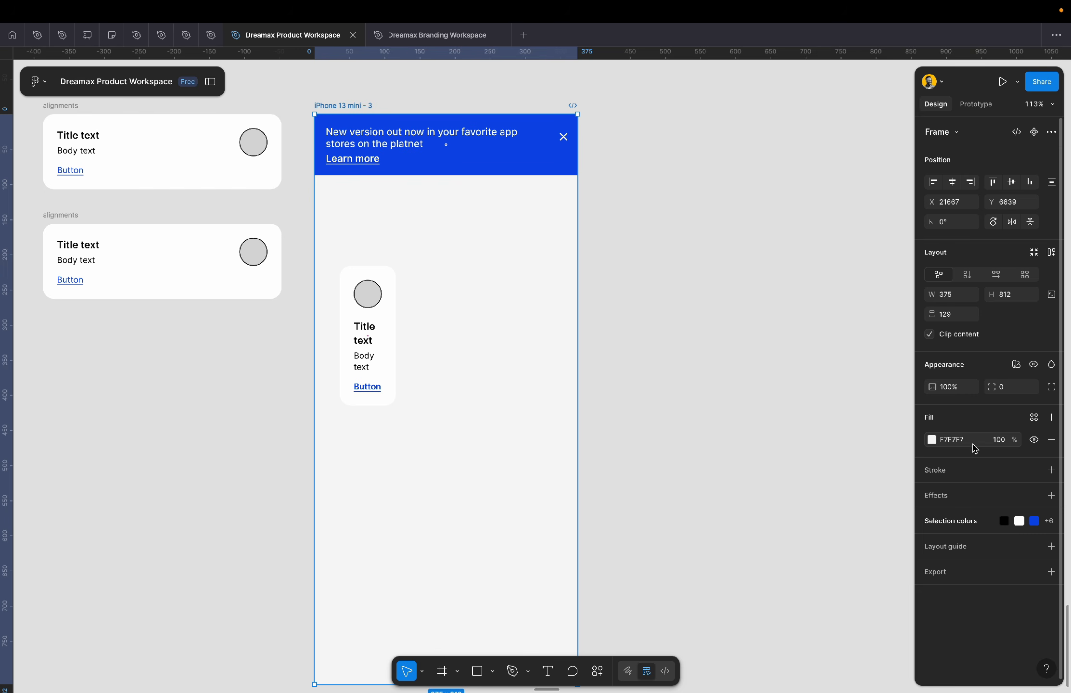
pyautogui.click(974, 440)
pyautogui.write('f')
pyautogui.click(637, 393)
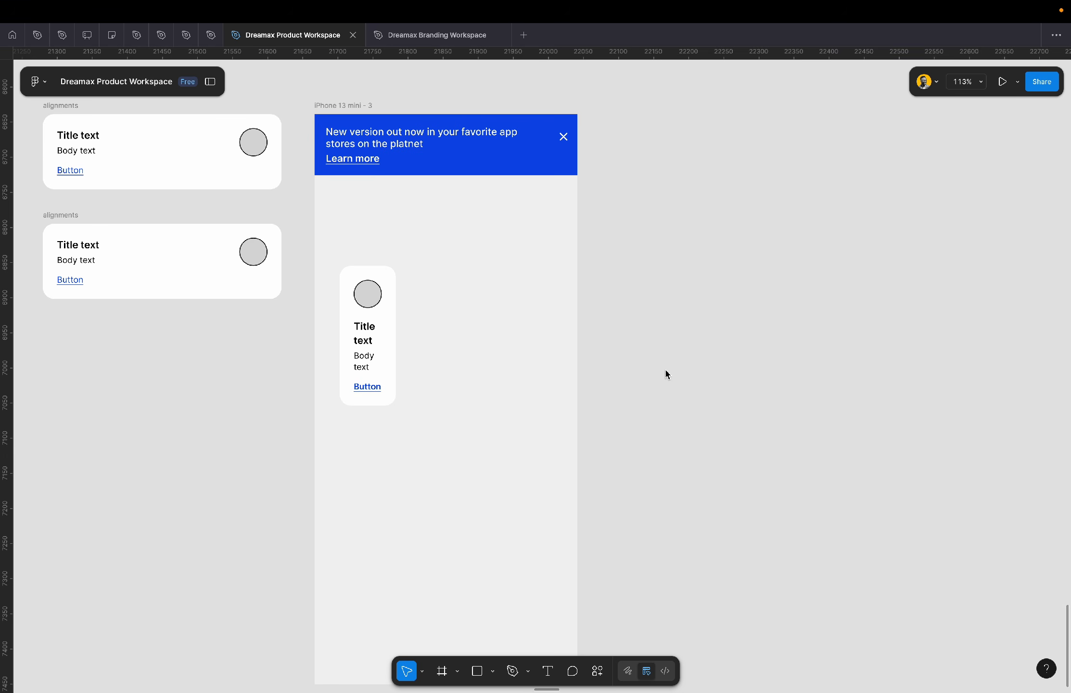
# - Apply the "grid" layout guide style to the duplicated phone frame
pyautogui.scroll(2, 404, 356)
pyautogui.scroll(4, 405, 356)
pyautogui.scroll(3, 405, 355)
pyautogui.hscroll(-2, 405, 356)
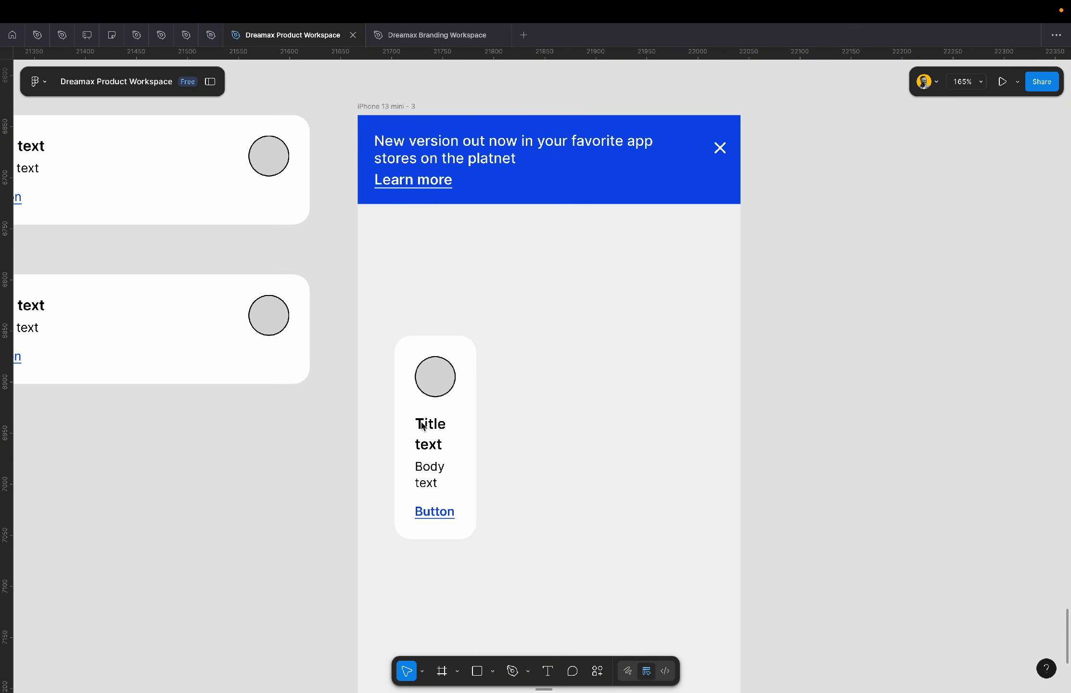
pyautogui.click(658, 371)
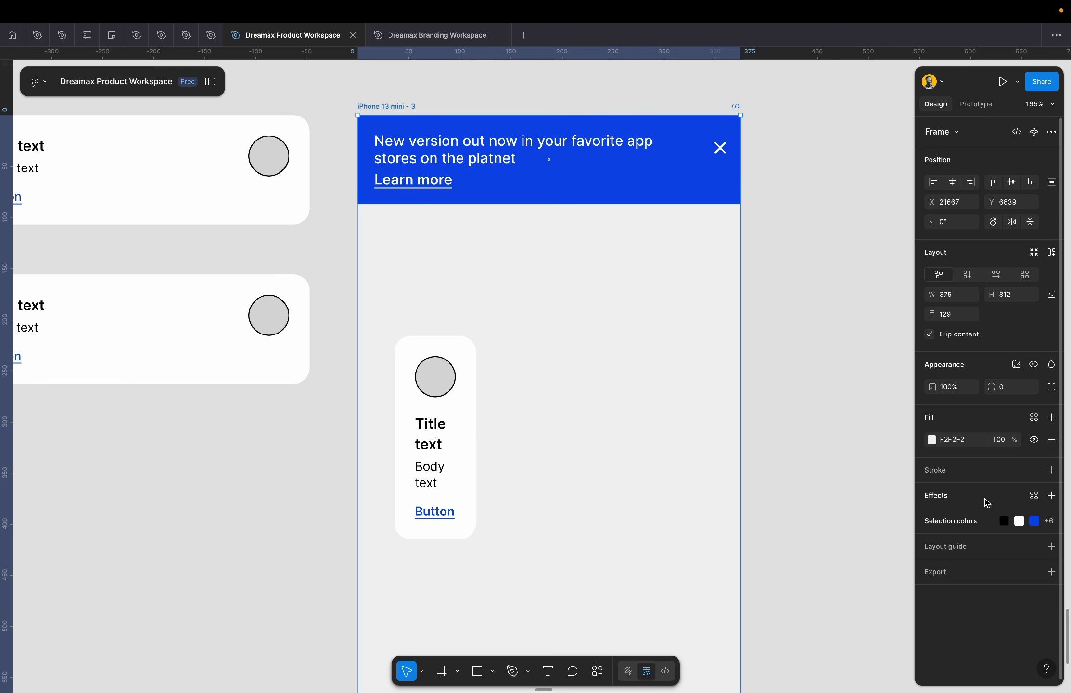
pyautogui.click(1034, 547)
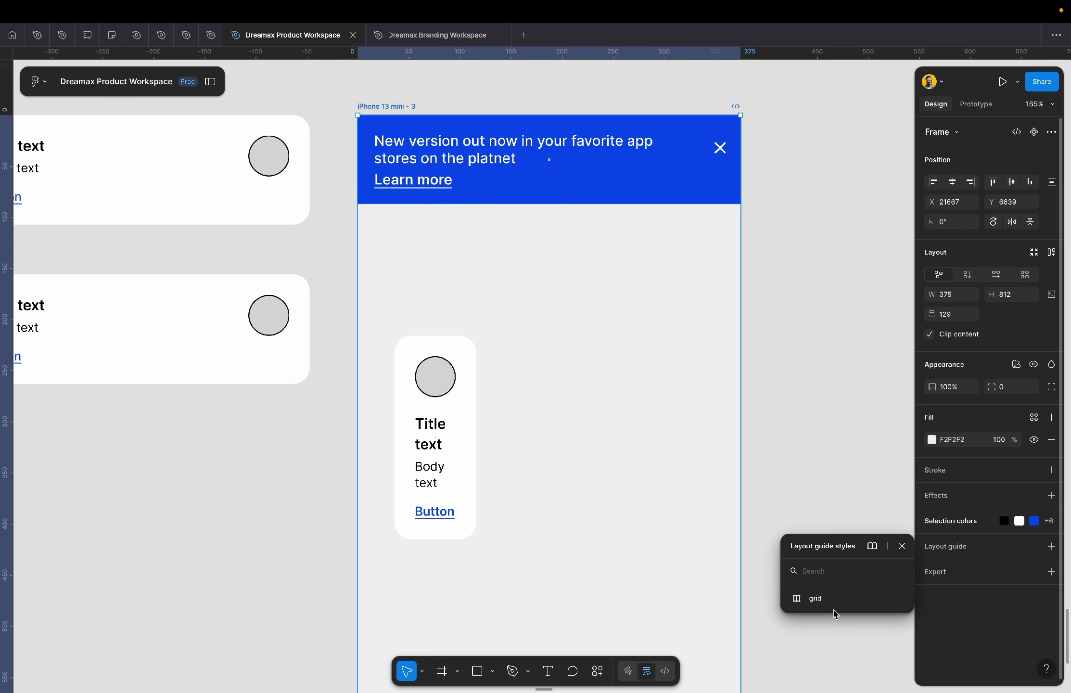
pyautogui.click(833, 608)
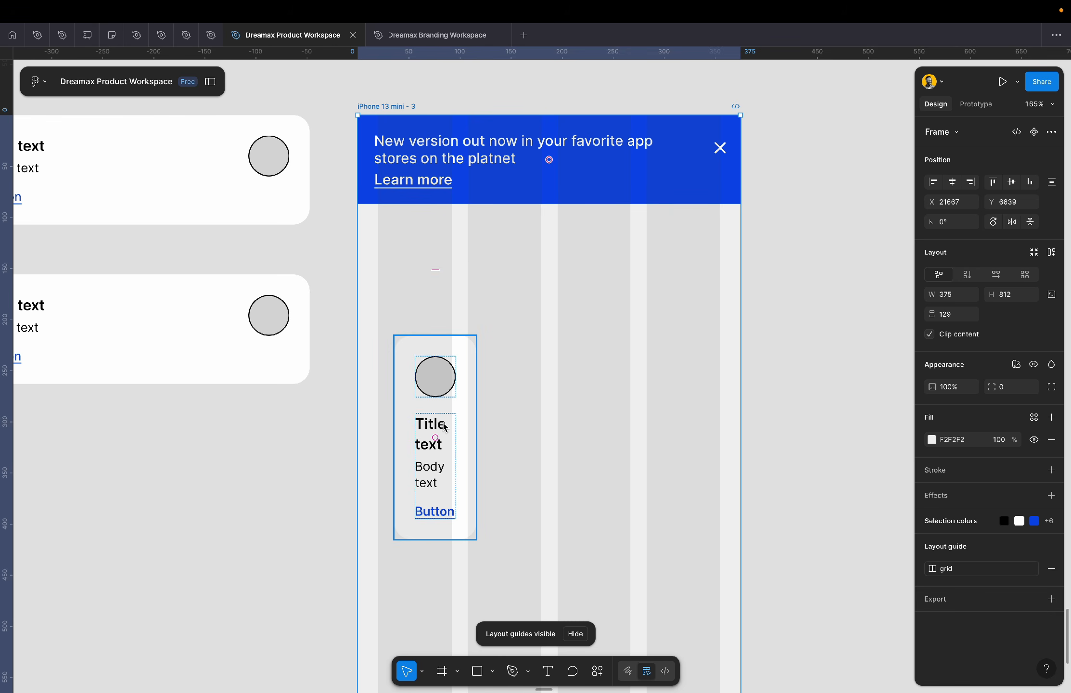
# - Move the vertical card to X 20, Y 175 on the first column and place a copy widened to 159 at X 196
pyautogui.click(445, 426)
pyautogui.moveTo(440, 384); pyautogui.dragTo(422, 342)
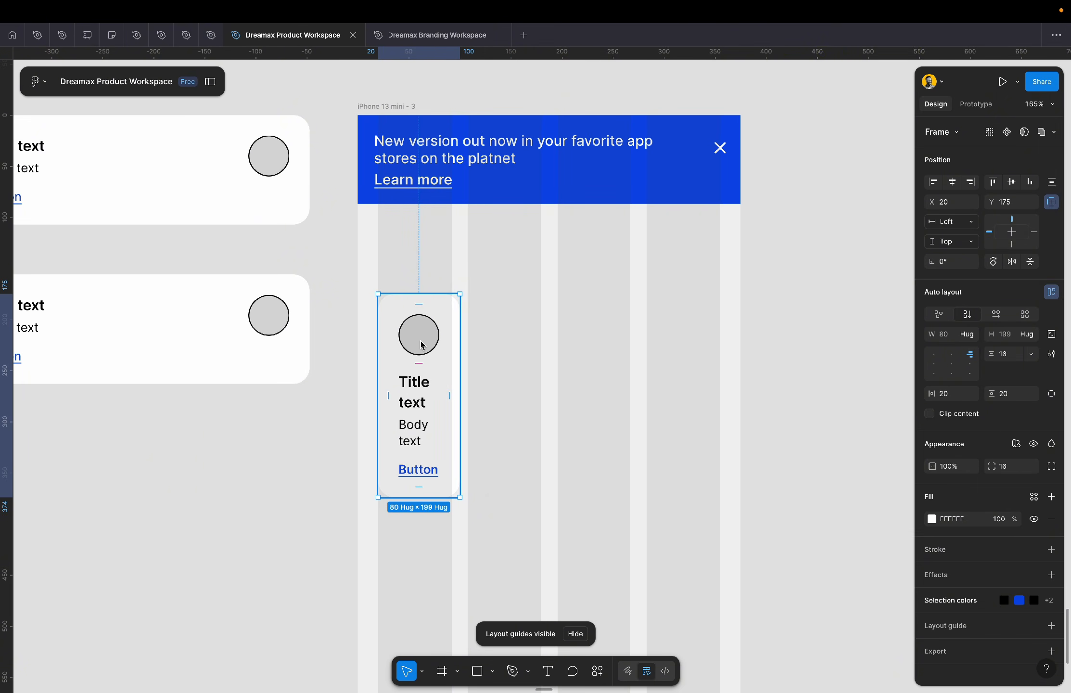
pyautogui.moveTo(421, 344); pyautogui.dragTo(717, 335)
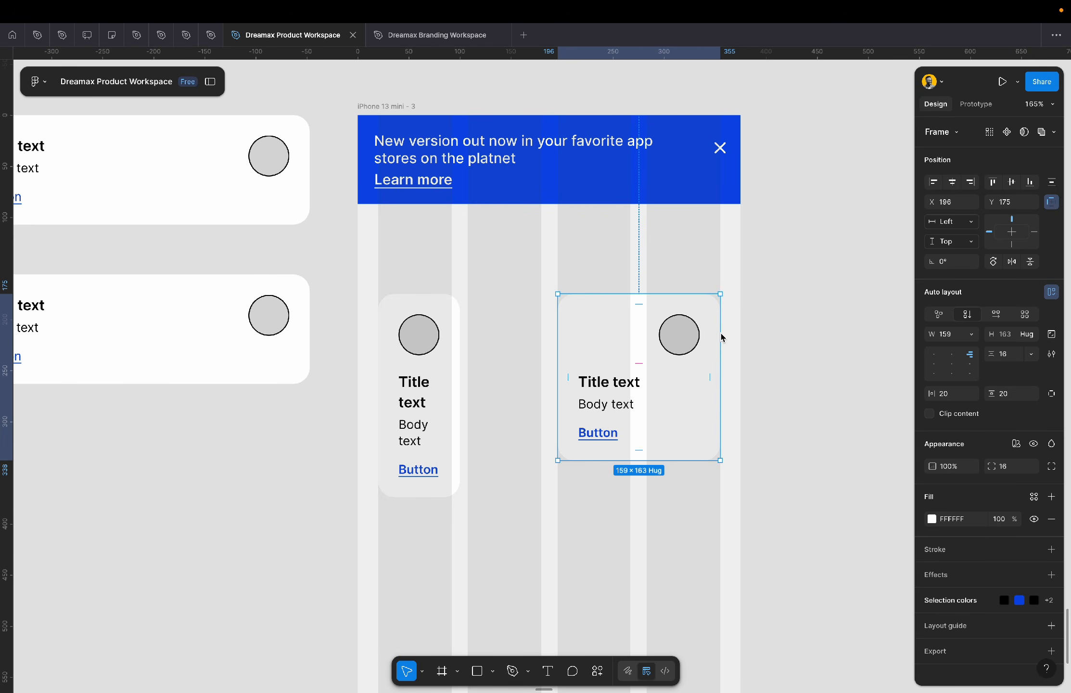
# - Widen the original vertical card to 160 so it spans the first two columns
pyautogui.click(431, 343)
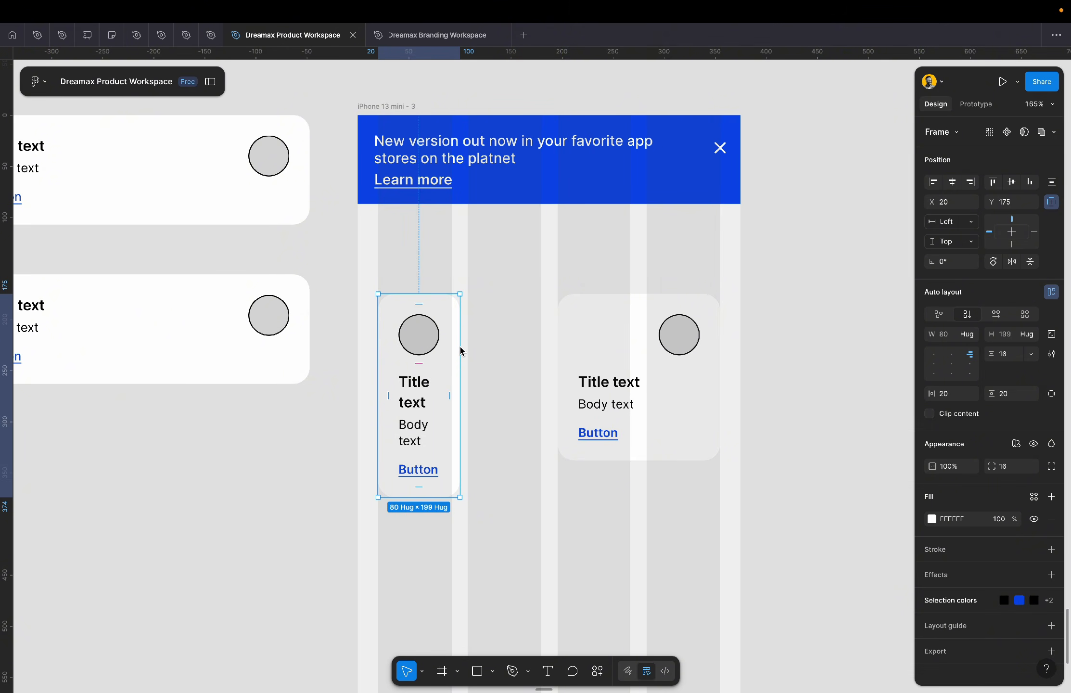
pyautogui.moveTo(461, 344); pyautogui.dragTo(541, 337)
# - Inspect both cards' edges and the gap between them against the column guides
pyautogui.keyDown('shift'); pyautogui.click(642, 348); pyautogui.keyUp('shift')
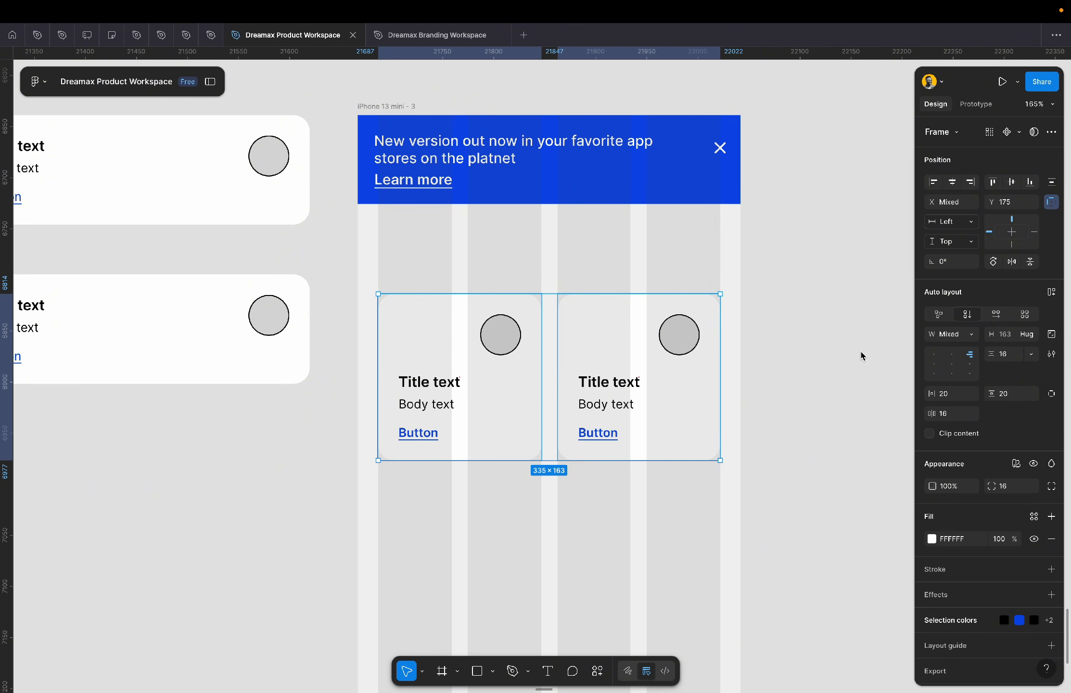
pyautogui.click(782, 356)
pyautogui.click(671, 358)
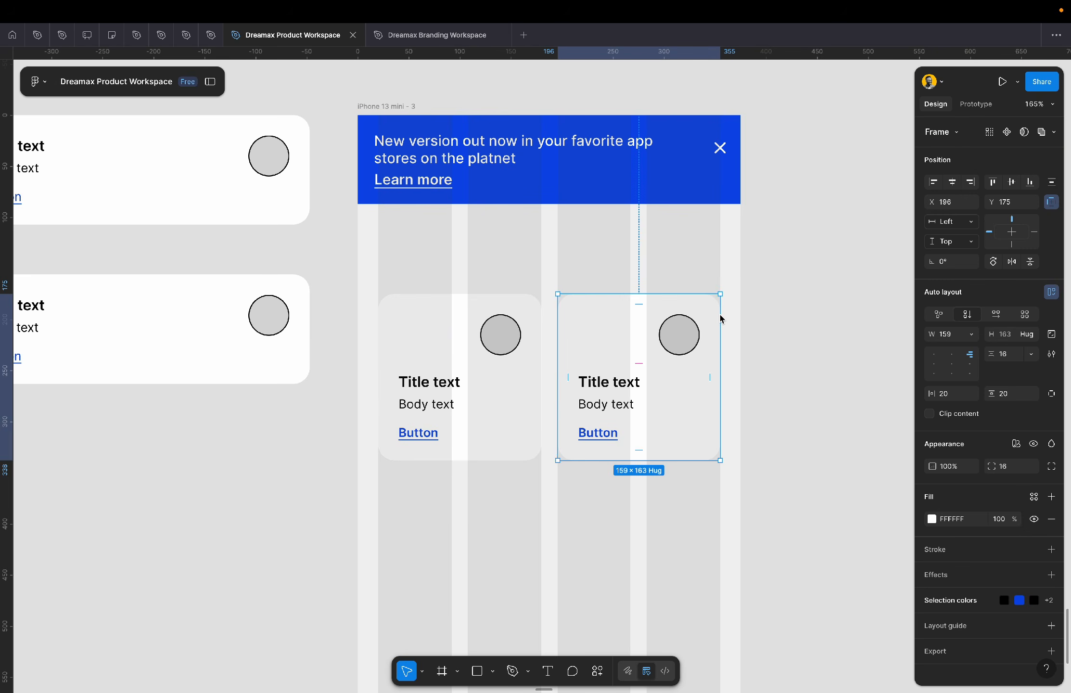
pyautogui.scroll(5, 720, 318)
pyautogui.scroll(1, 719, 318)
pyautogui.hscroll(-10, 720, 316)
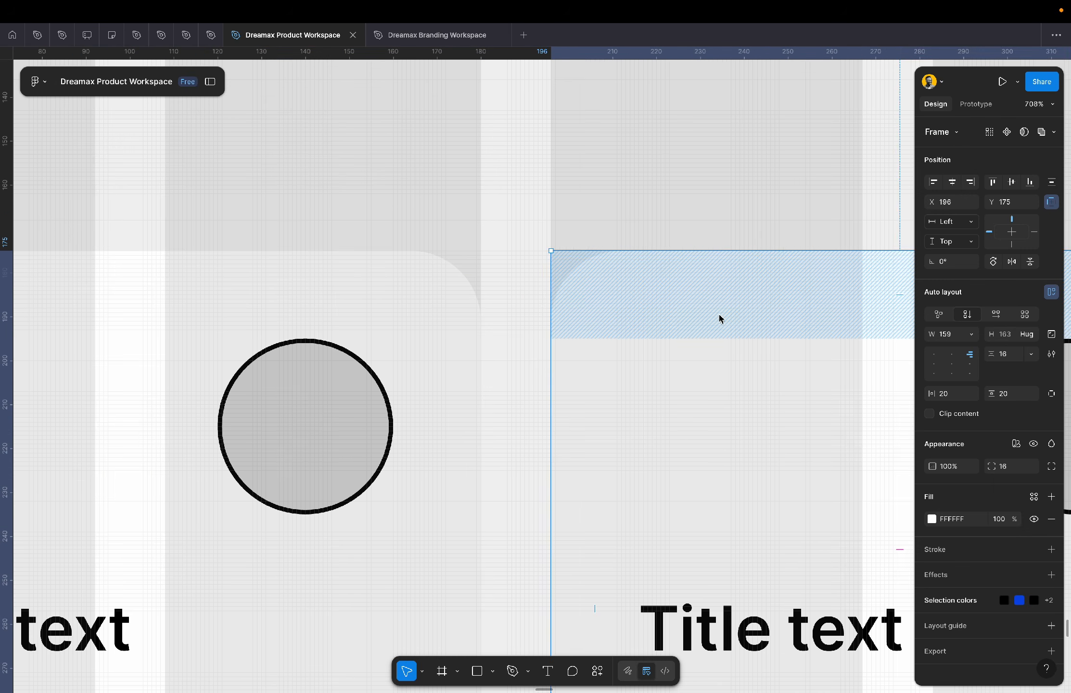
pyautogui.scroll(1, 538, 340)
pyautogui.scroll(-6, 538, 340)
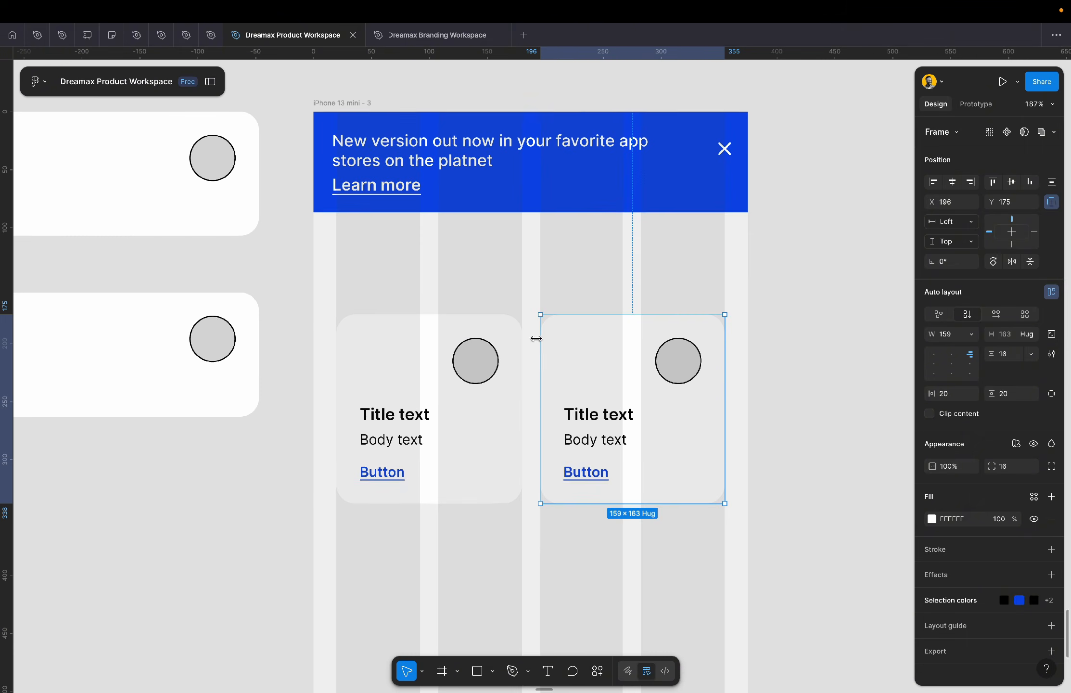
pyautogui.click(479, 385)
pyautogui.scroll(-4, 479, 385)
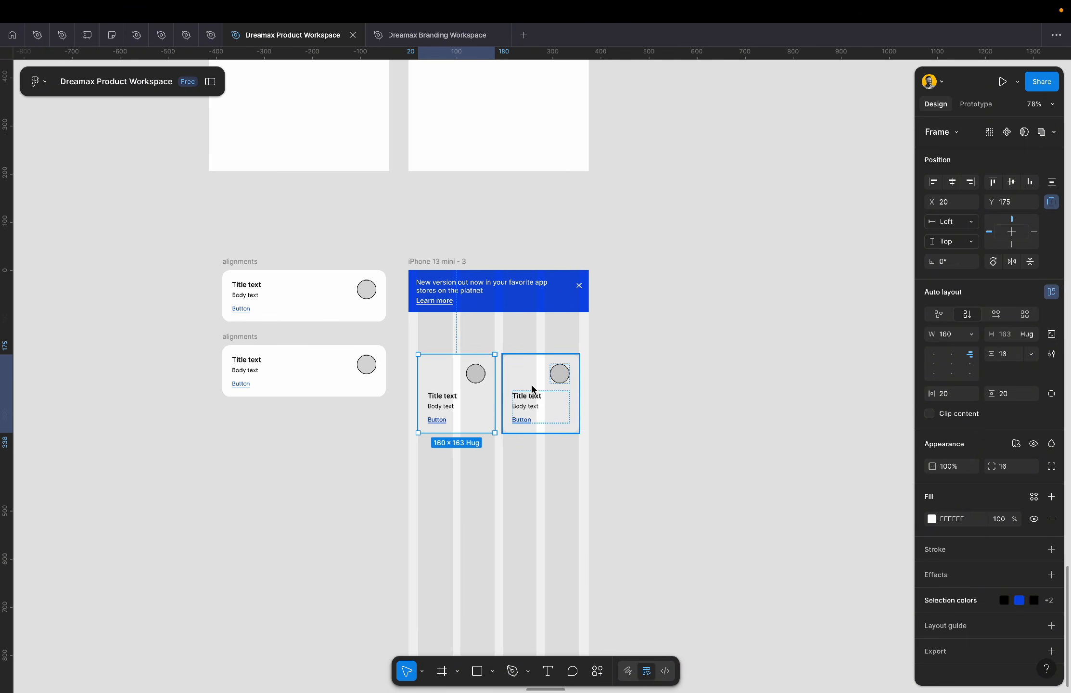
# - Detach the grid style from the phone frame's layout guide and hide the 4-column guide
pyautogui.click(543, 464)
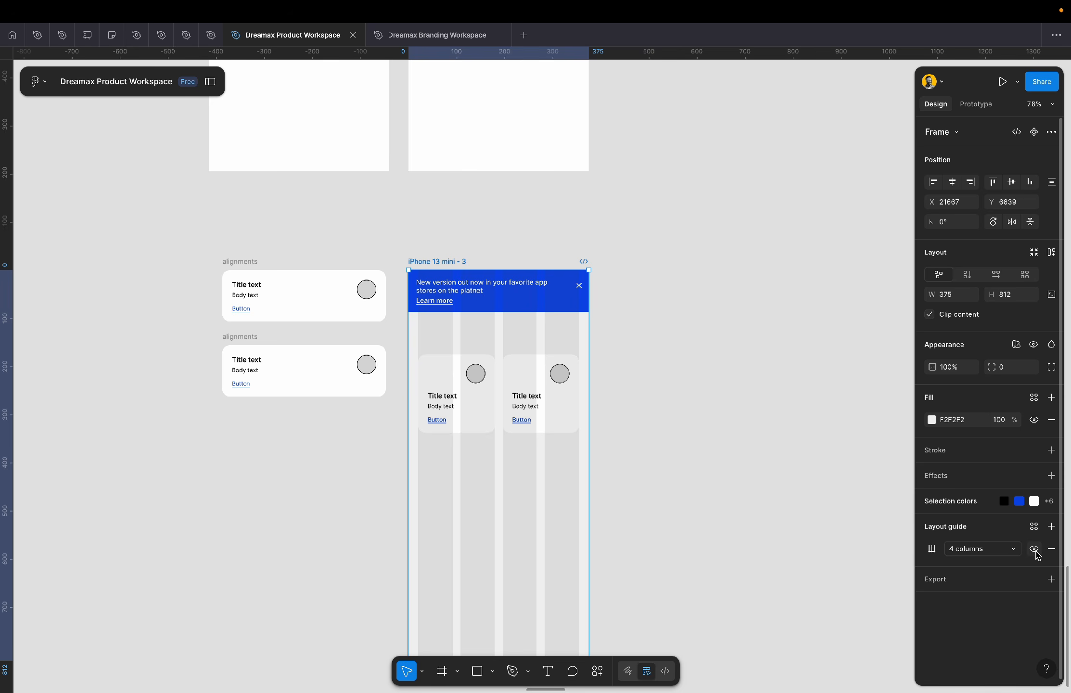
pyautogui.click(1035, 549)
pyautogui.click(674, 480)
pyautogui.scroll(5, 474, 503)
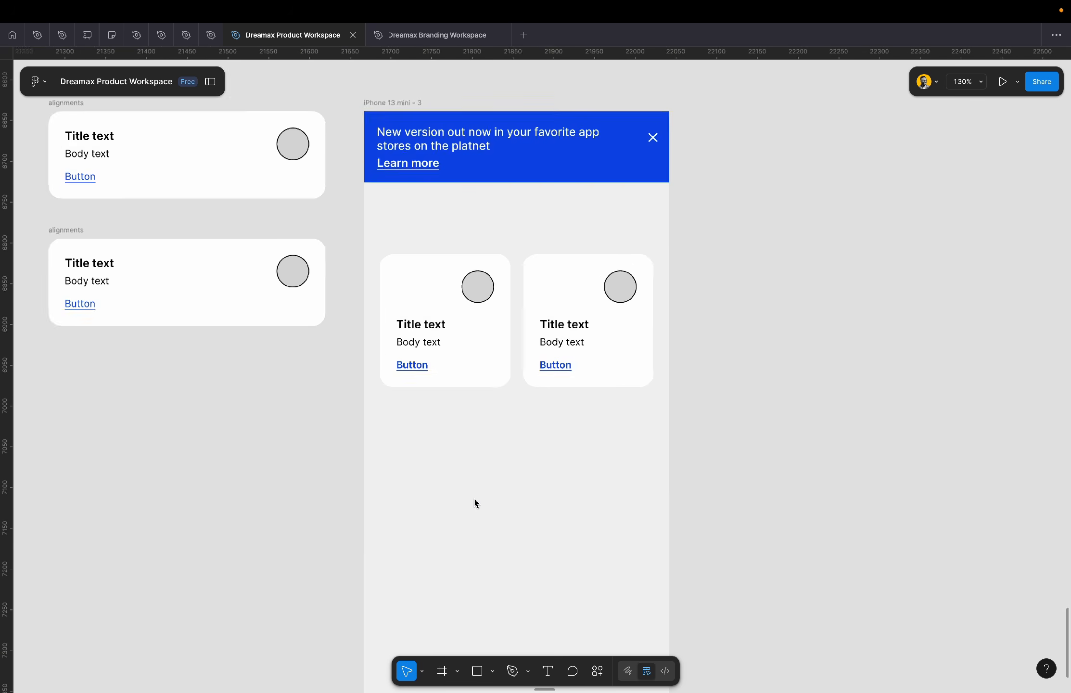
pyautogui.hscroll(3, 475, 503)
pyautogui.scroll(3, 475, 503)
pyautogui.hscroll(1, 475, 503)
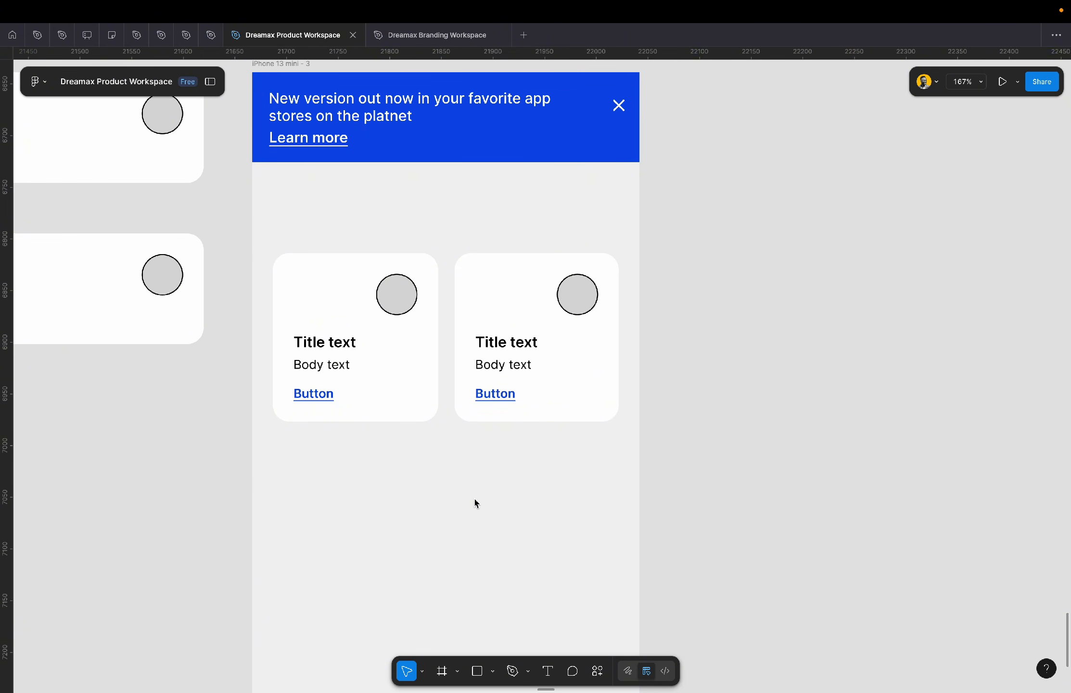
pyautogui.scroll(-3, 475, 503)
pyautogui.hscroll(-1, 475, 503)
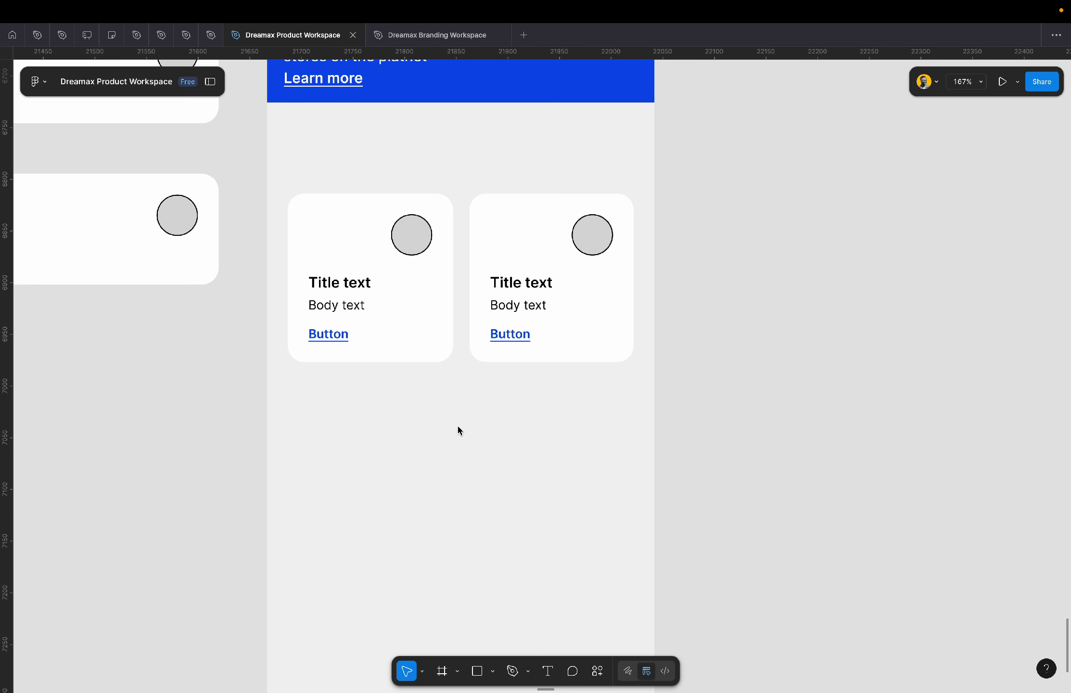
pyautogui.scroll(-5, 457, 431)
pyautogui.scroll(5, 457, 431)
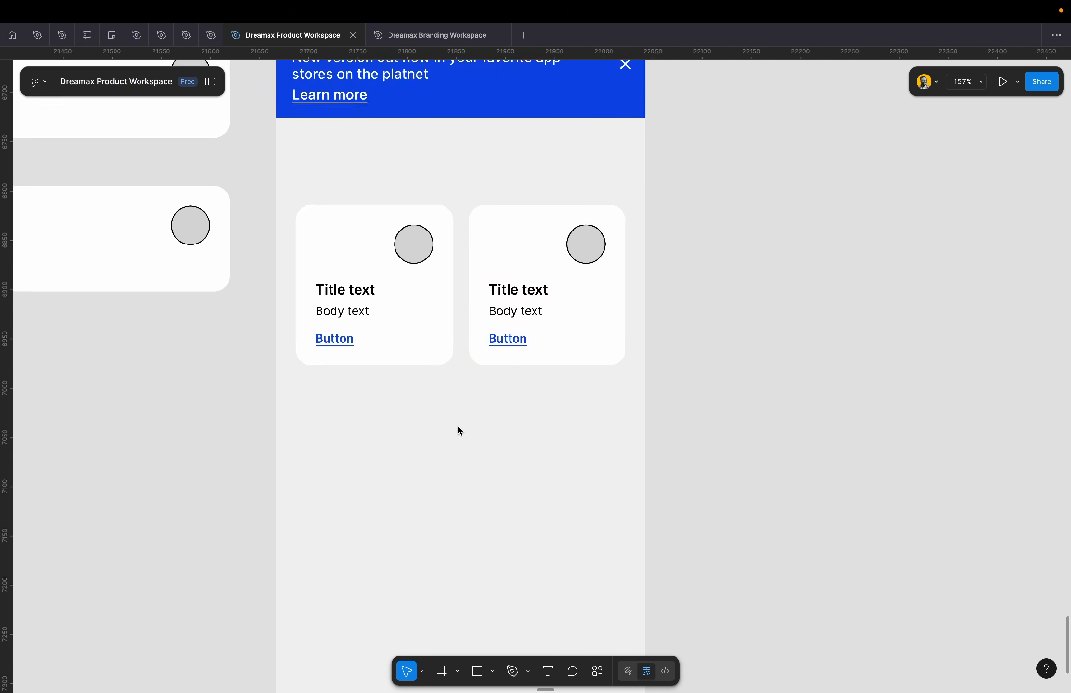
# - Compare top-left and top-right content alignment on both cards and settle on top left
pyautogui.scroll(2, 457, 431)
pyautogui.click(526, 291)
pyautogui.keyDown('shift'); pyautogui.click(372, 280); pyautogui.keyUp('shift')
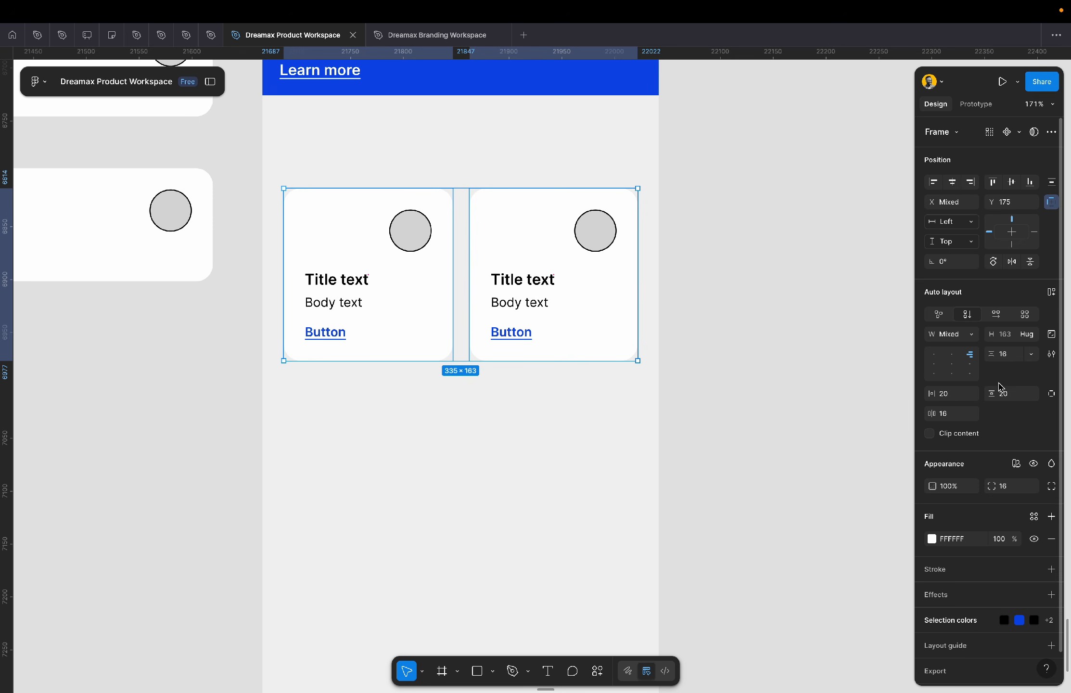
pyautogui.click(933, 354)
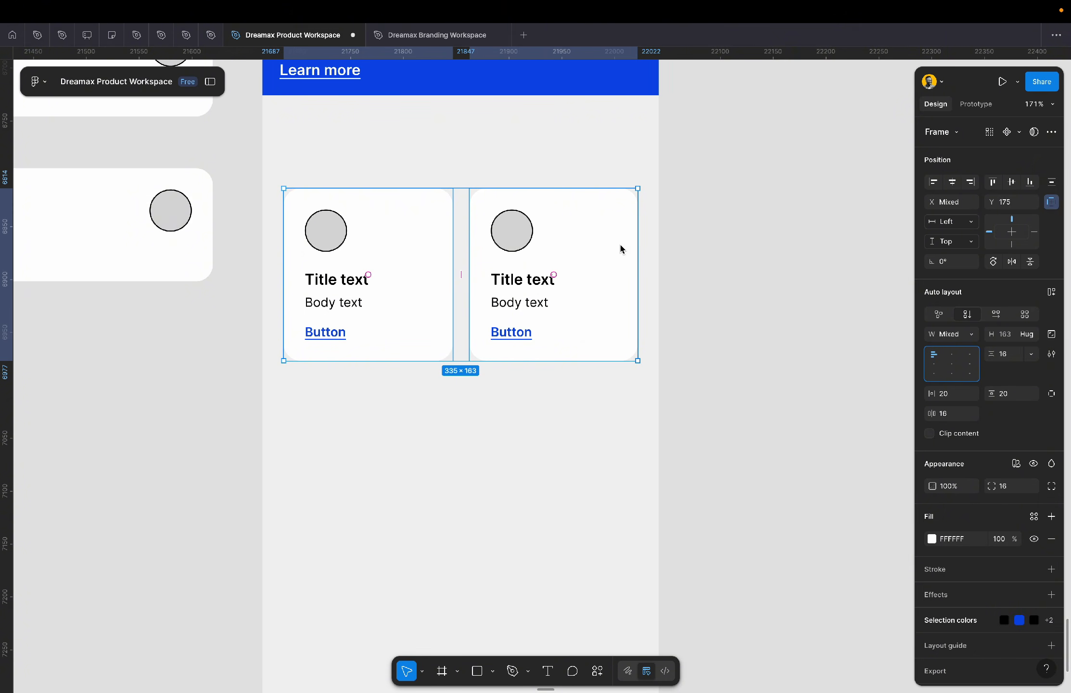
pyautogui.click(970, 355)
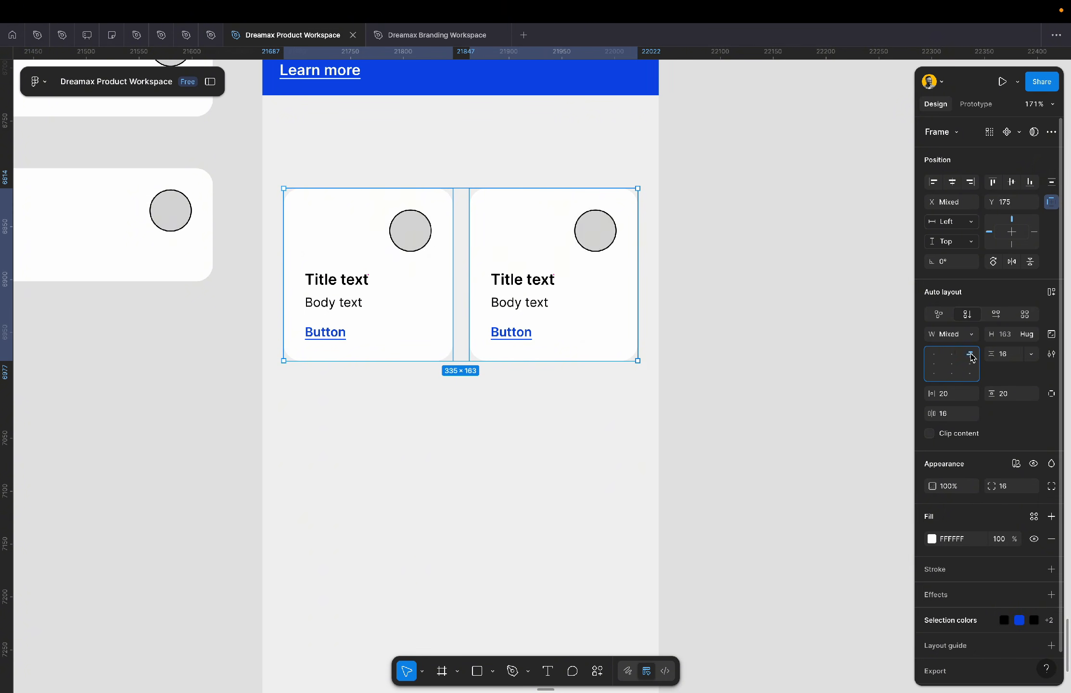
pyautogui.click(934, 355)
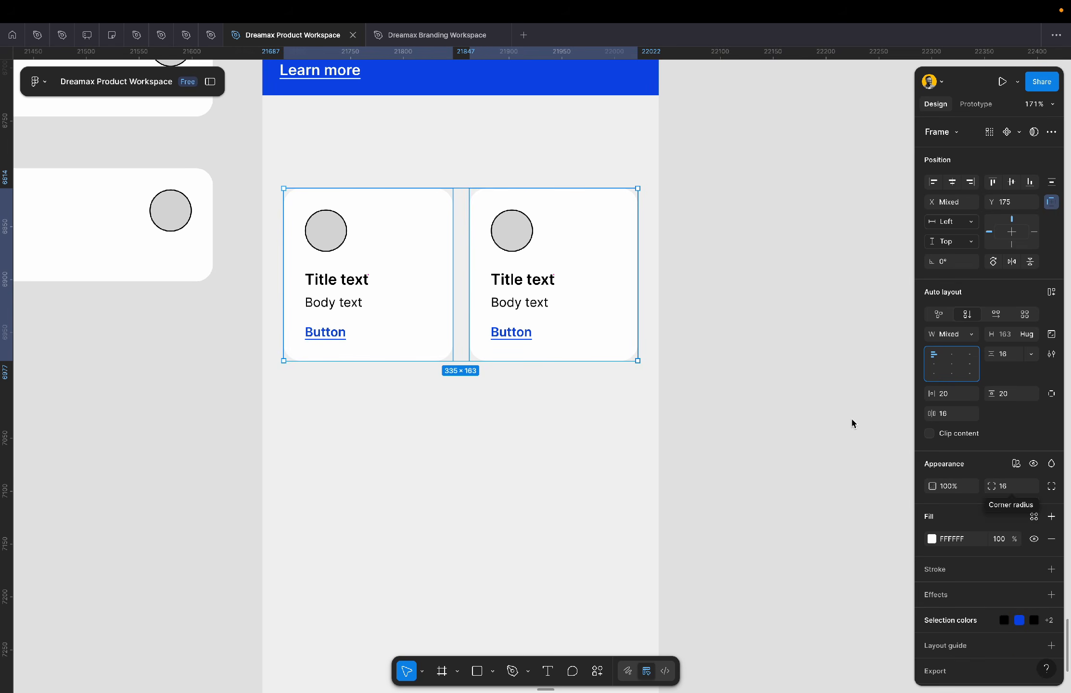
pyautogui.click(778, 376)
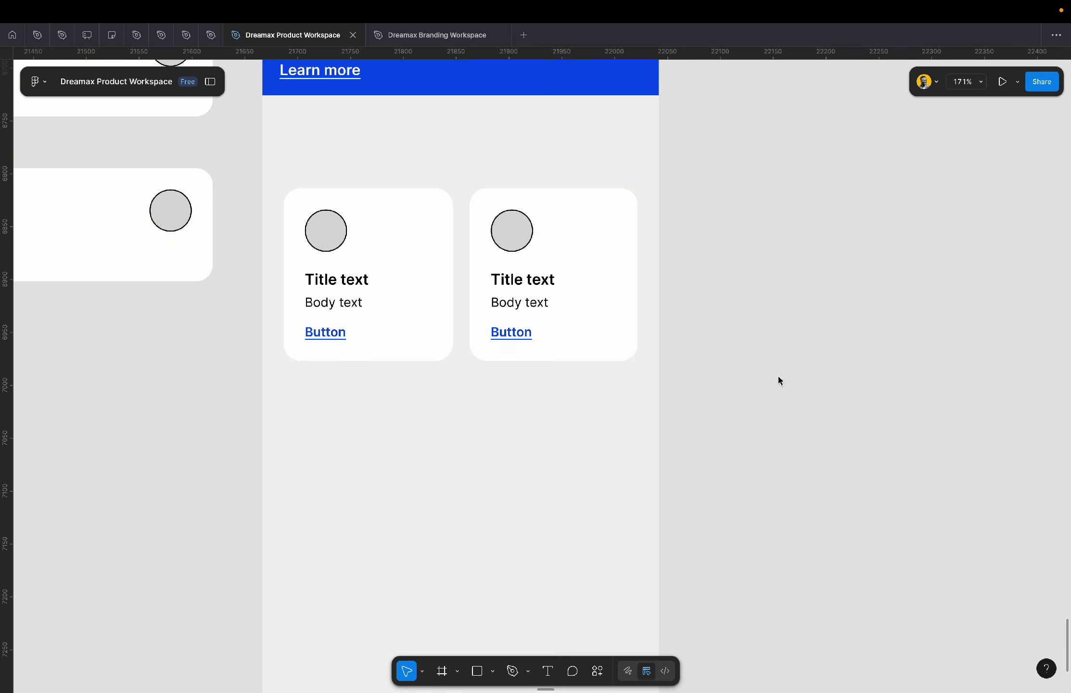
# - Wrap both cards in a horizontal auto layout frame and set its width to Fixed at 335
pyautogui.click(483, 207)
pyautogui.keyDown('shift'); pyautogui.click(387, 212); pyautogui.keyUp('shift')
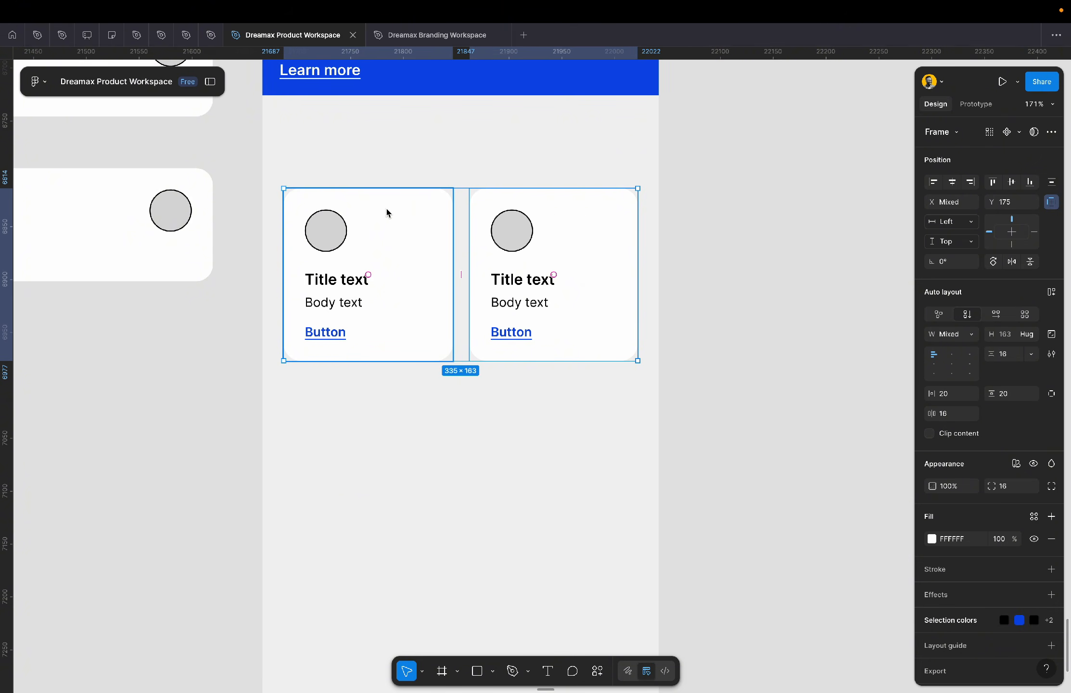
pyautogui.hotkey('shift', 'a')
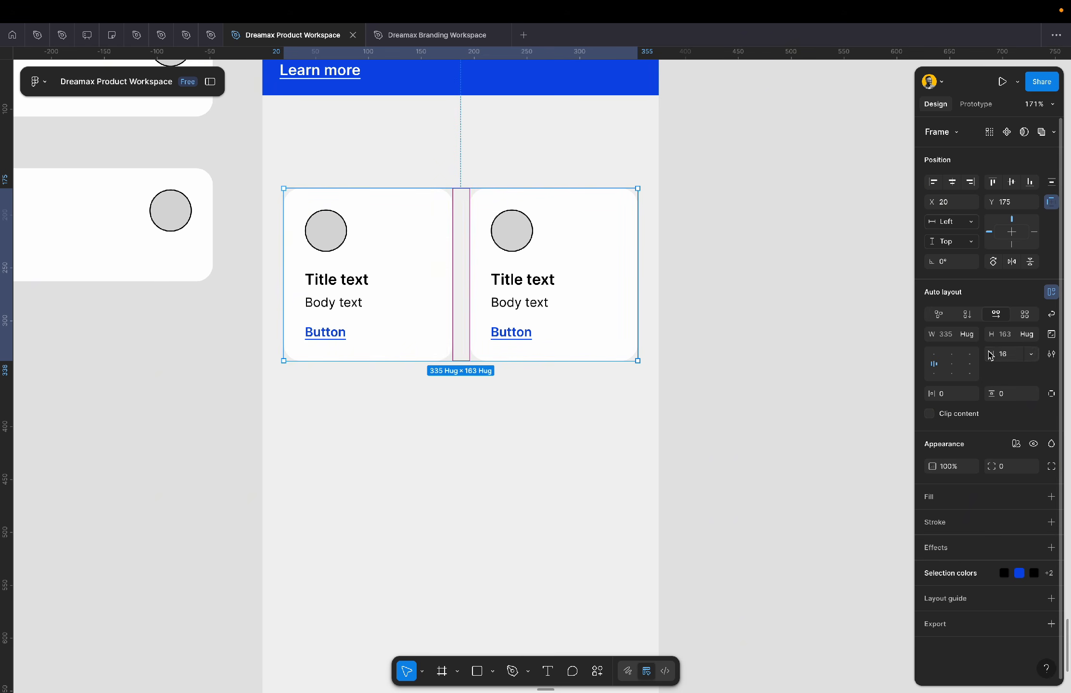
pyautogui.click(975, 339)
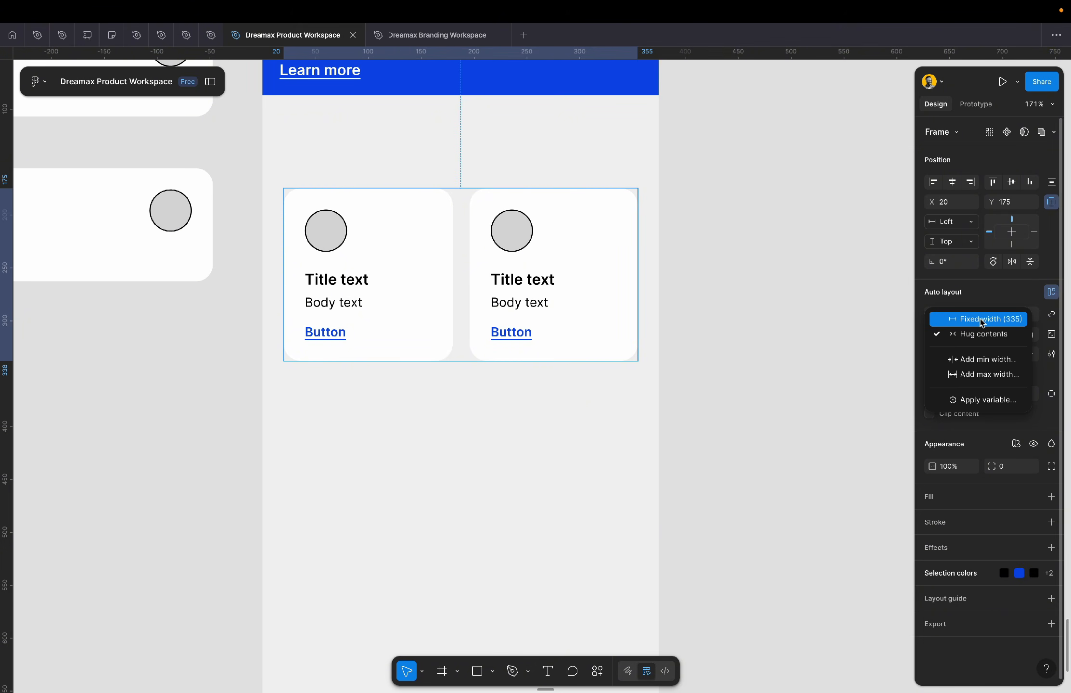
pyautogui.click(982, 319)
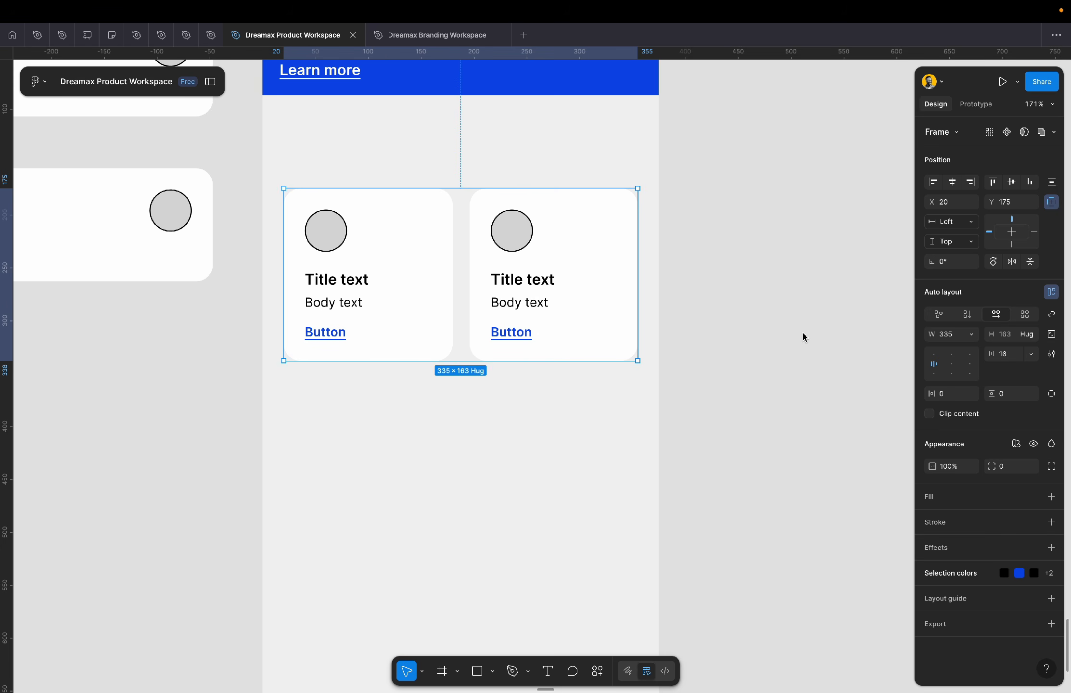
# - Try duplicating the second card inside the auto layout row, then remove the copy
pyautogui.click(539, 254)
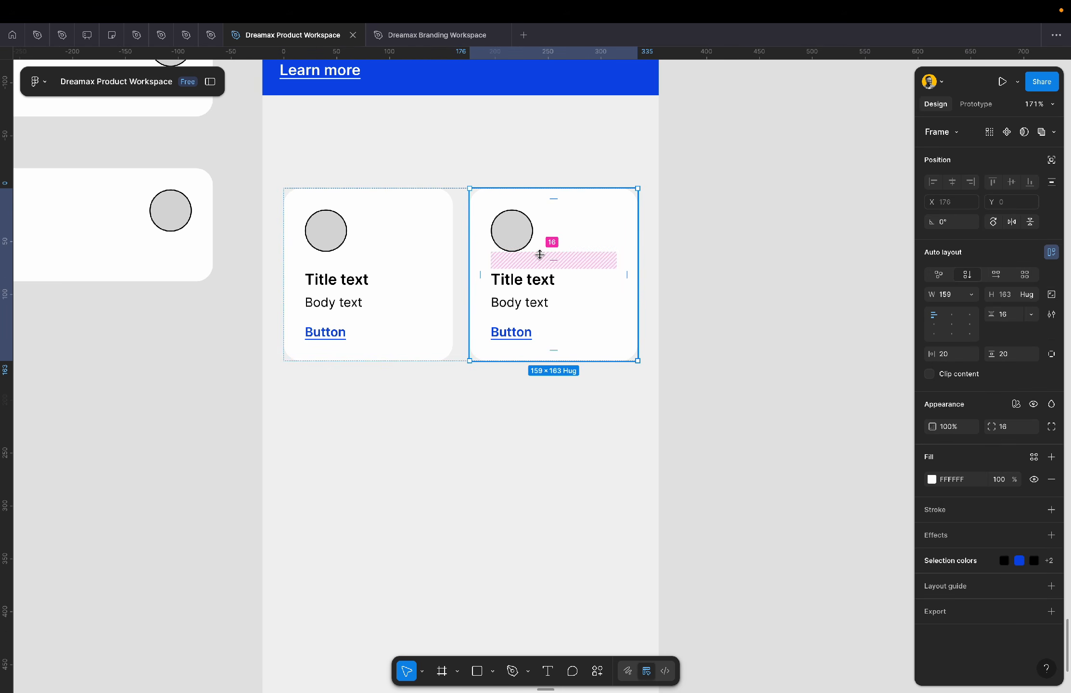
pyautogui.hotkey('ctrl', 'd')
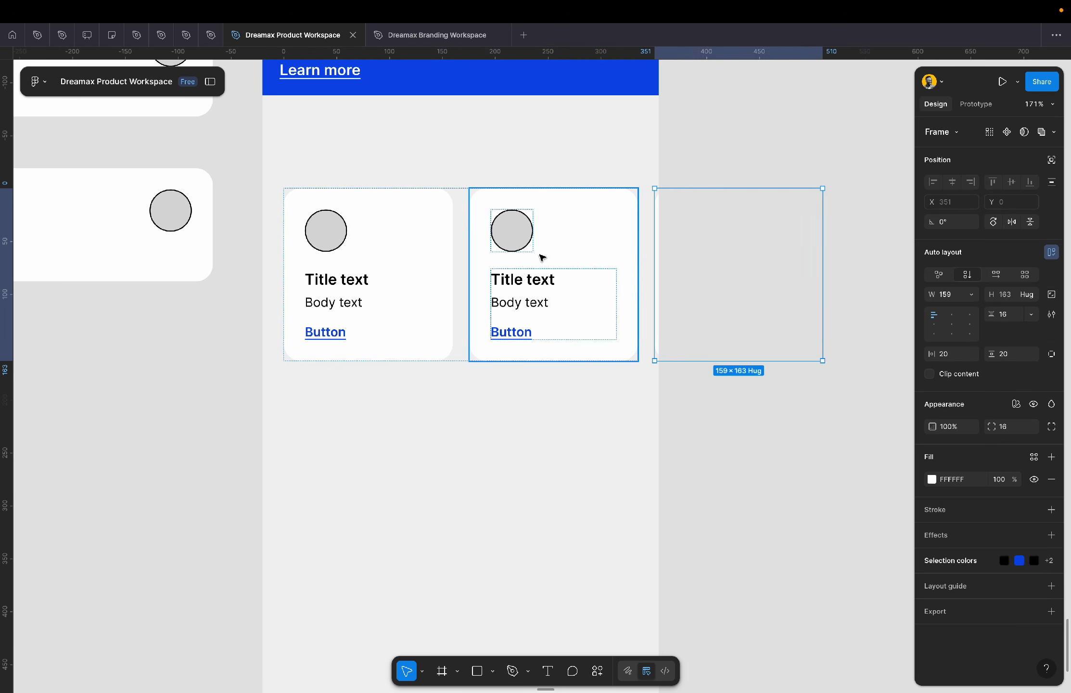
pyautogui.click(744, 425)
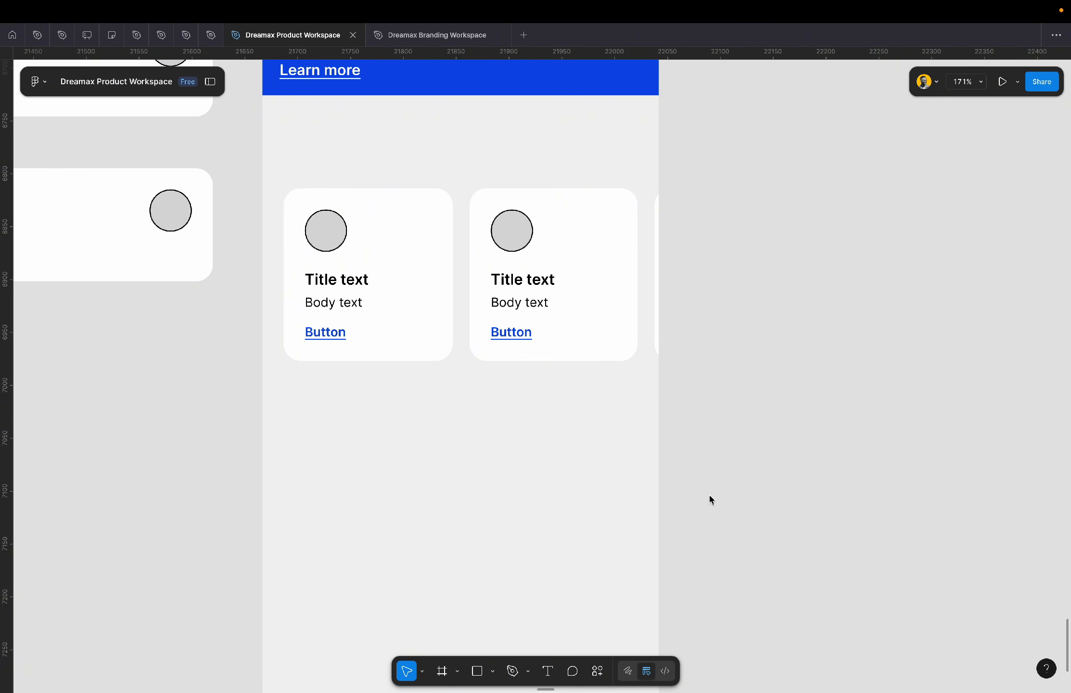
pyautogui.press('super+z')
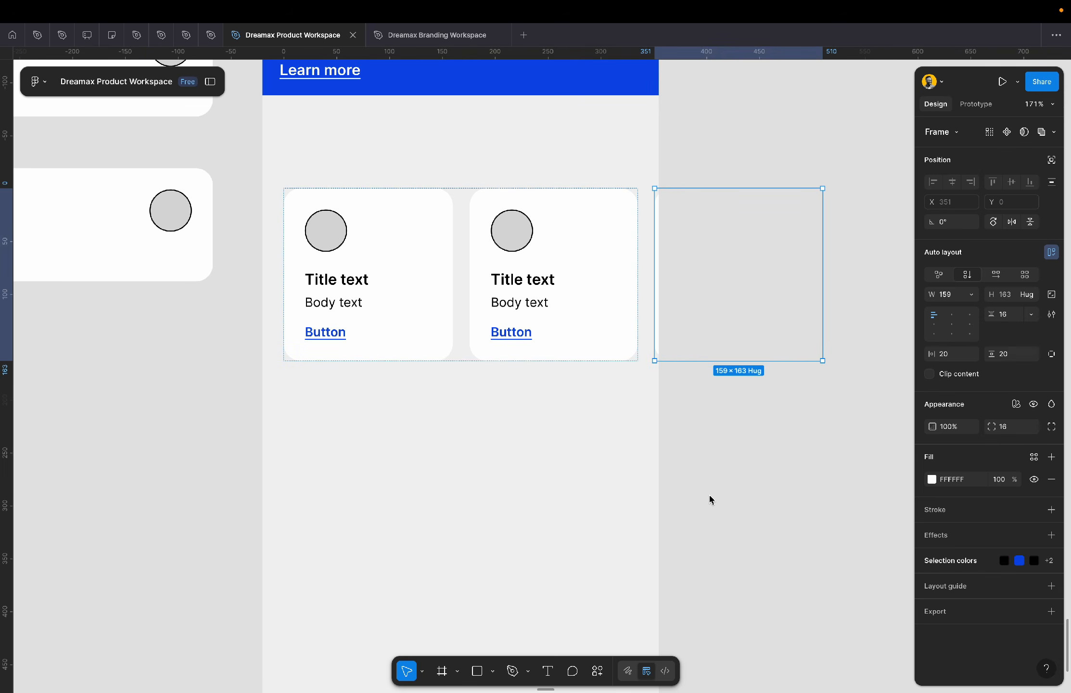
pyautogui.press('BackSpace')
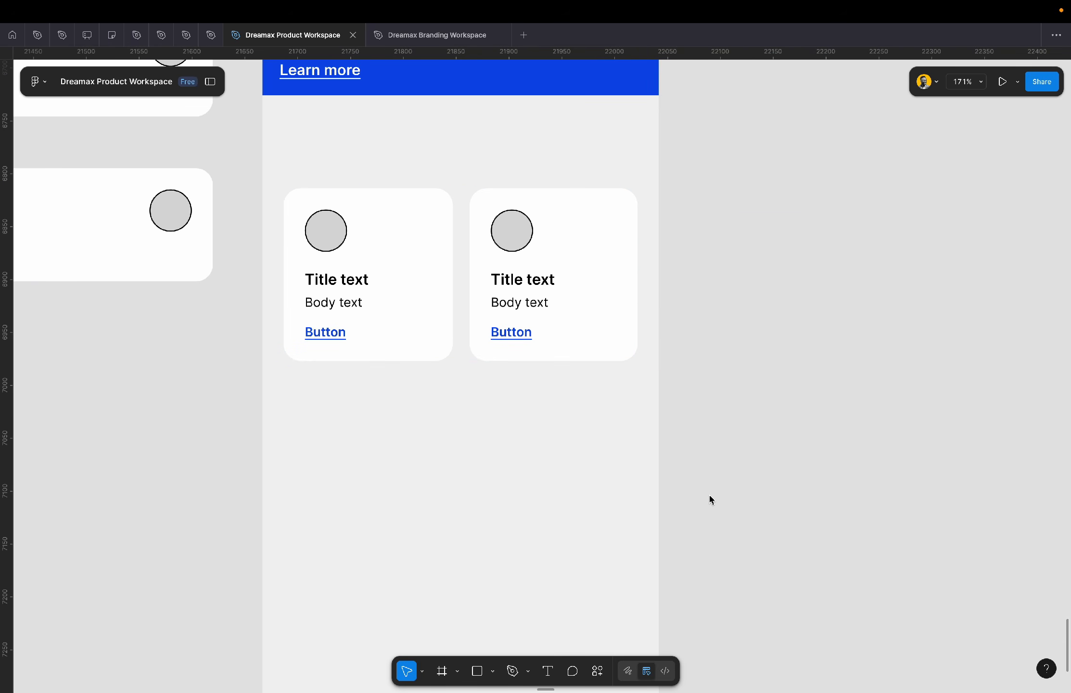
# - Set the width of both cards inside the auto layout row to Fill container
pyautogui.click(514, 282)
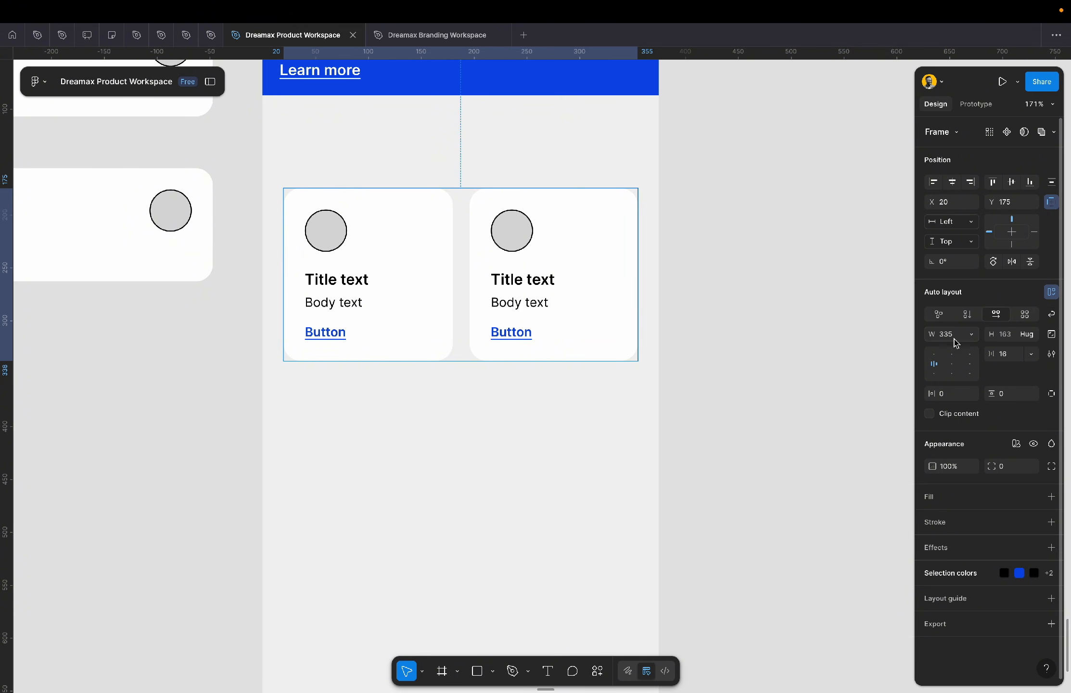
pyautogui.click(753, 311)
pyautogui.doubleClick(487, 265)
pyautogui.keyDown('shift'); pyautogui.click(426, 253); pyautogui.keyUp('shift')
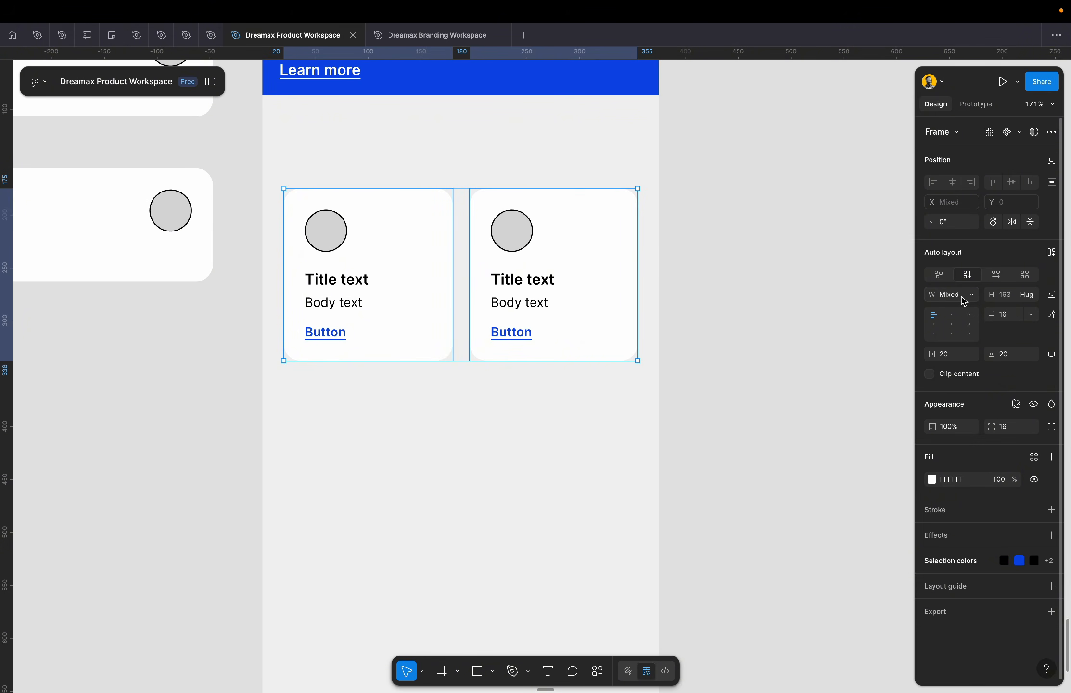
pyautogui.click(971, 295)
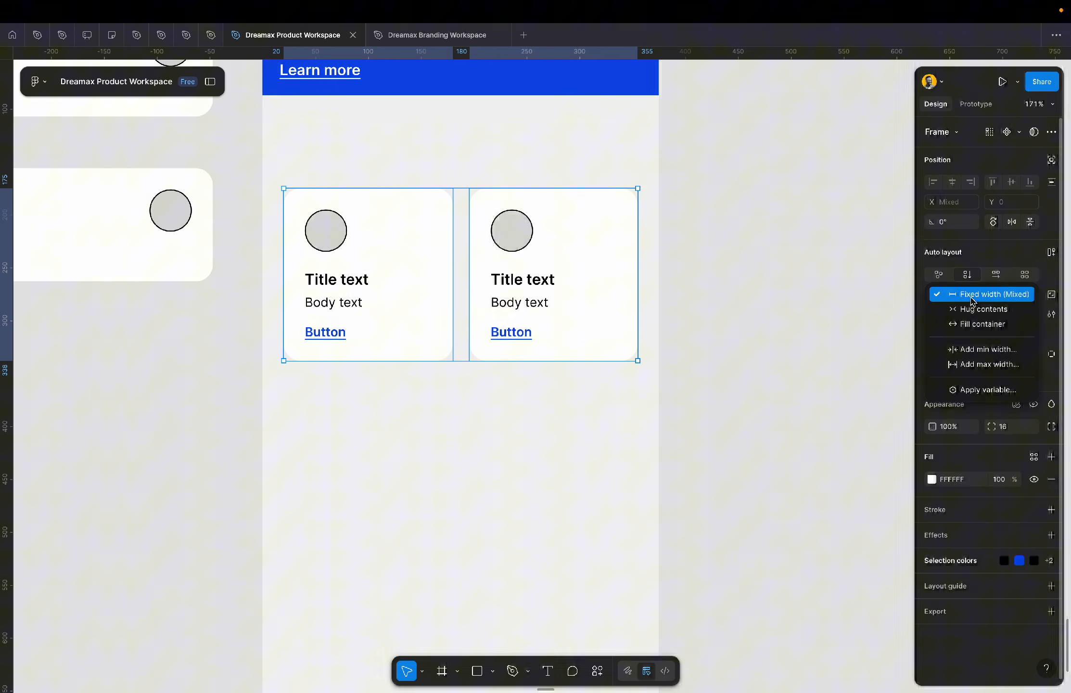
pyautogui.click(986, 325)
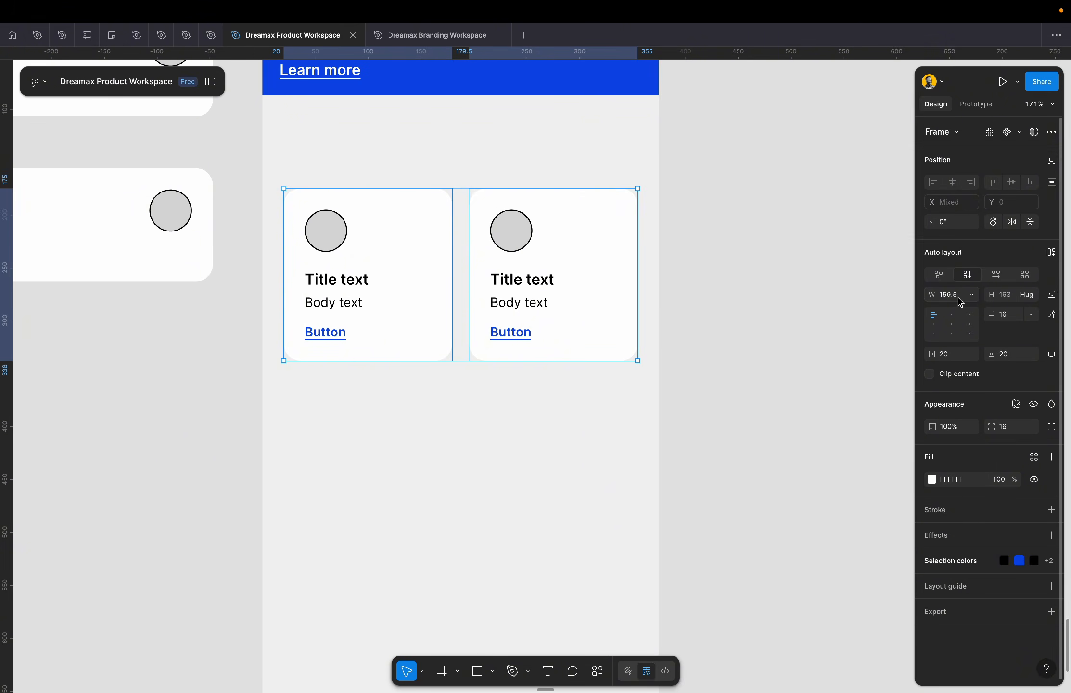
# - Change the width of each card in the auto layout row from Fill container to Fixed width
pyautogui.click(577, 239)
pyautogui.click(433, 243)
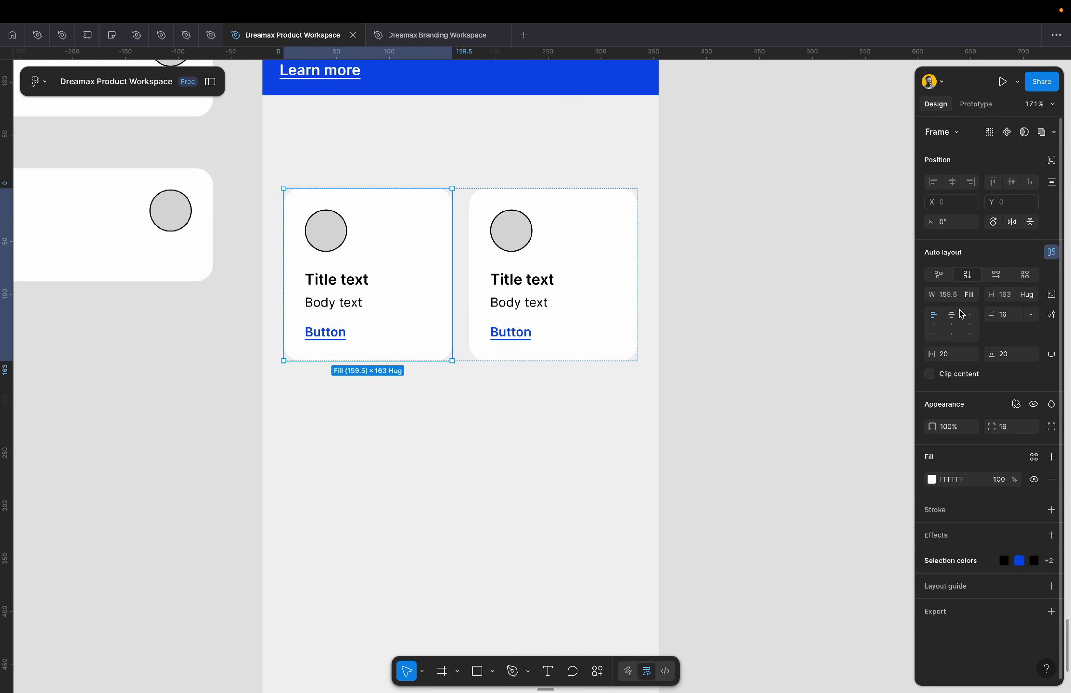
pyautogui.click(972, 296)
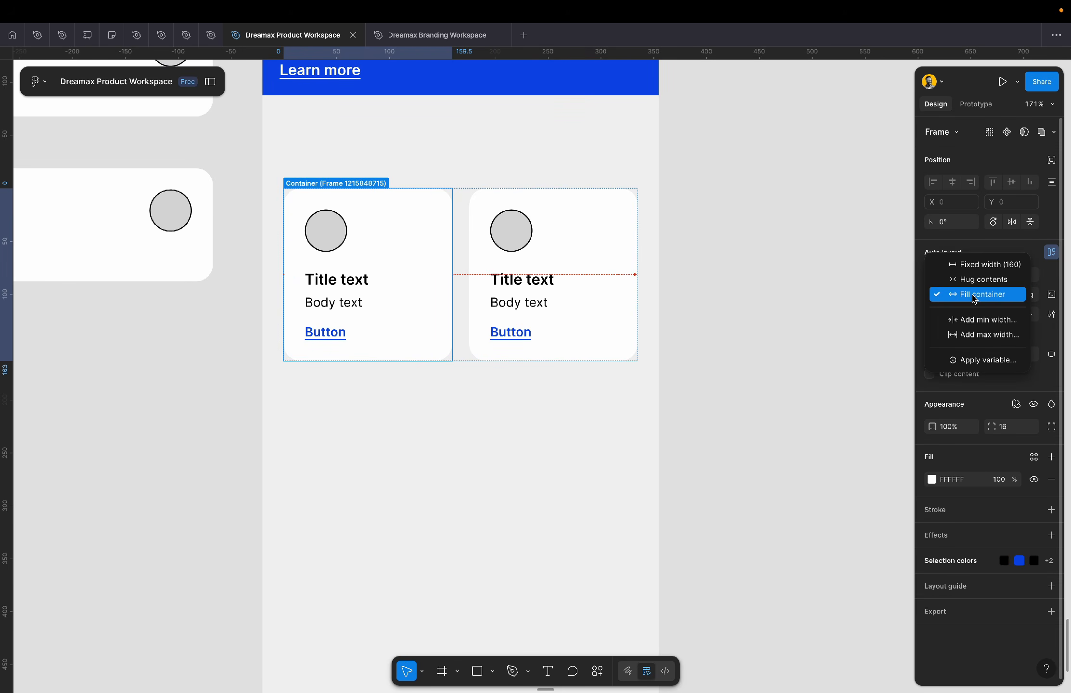
pyautogui.click(985, 264)
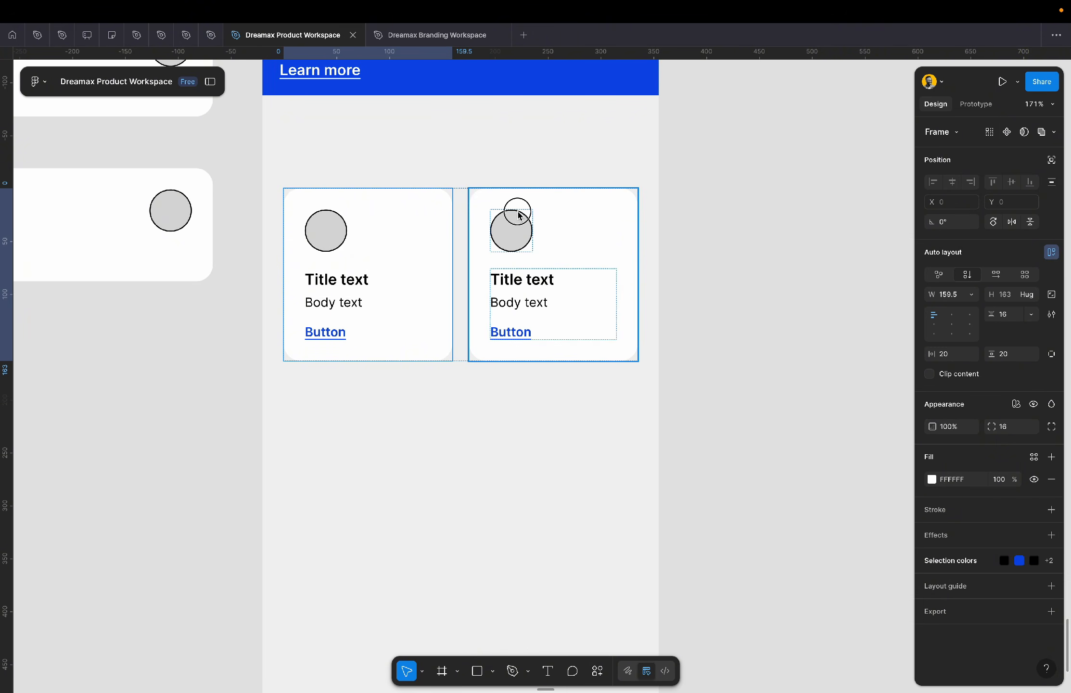
pyautogui.click(512, 212)
pyautogui.click(969, 295)
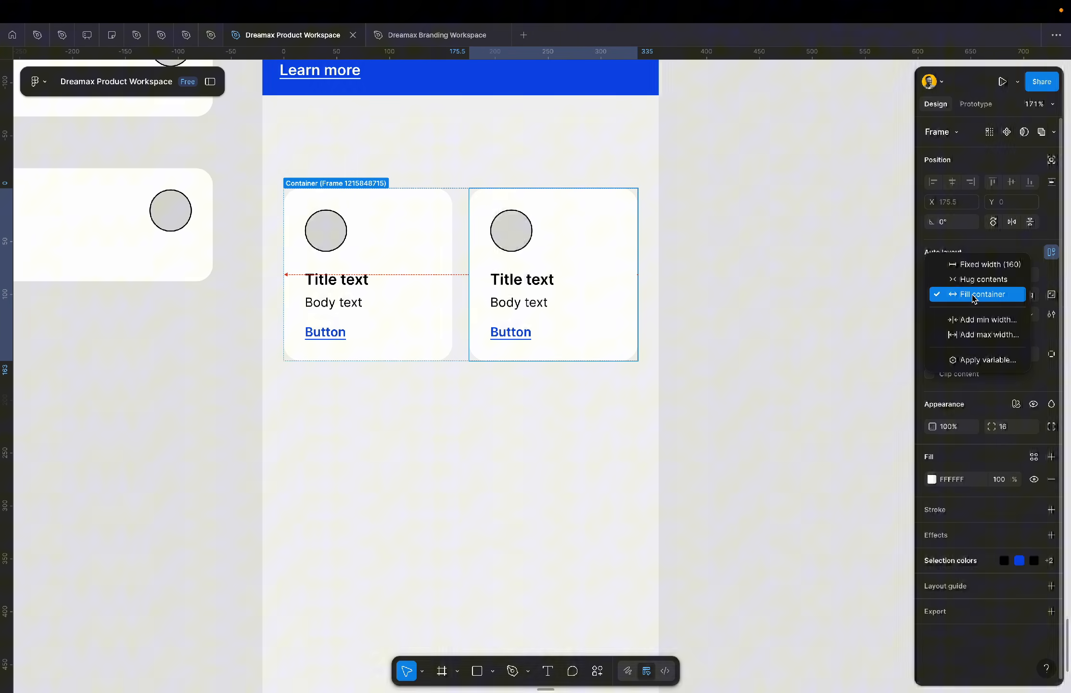
pyautogui.click(982, 266)
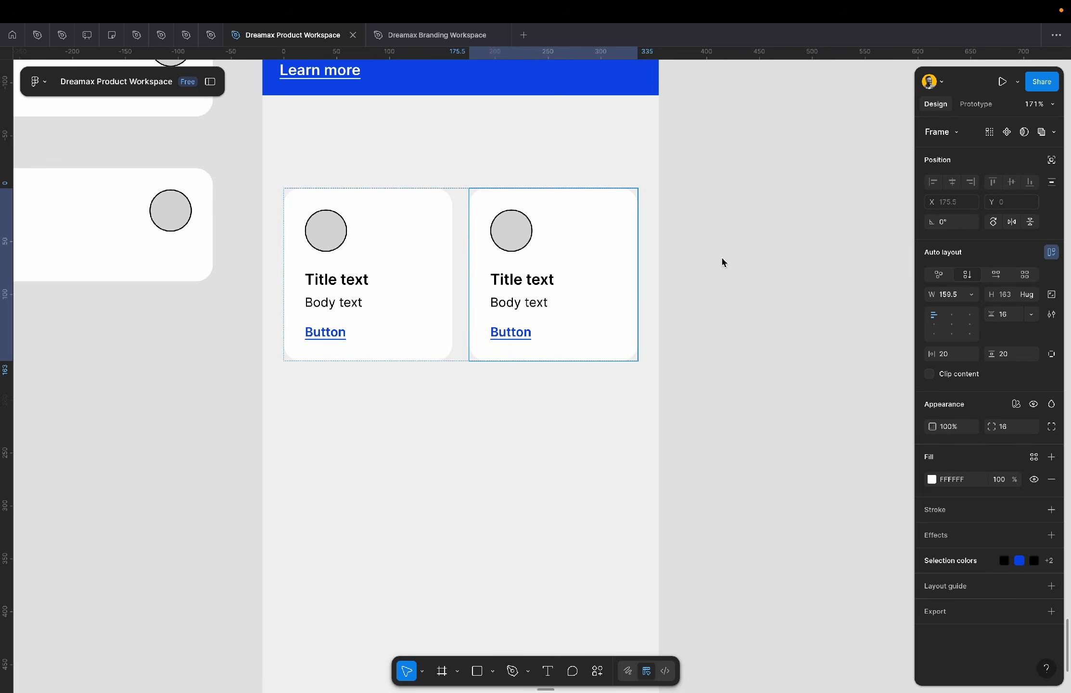
pyautogui.click(703, 262)
pyautogui.click(522, 268)
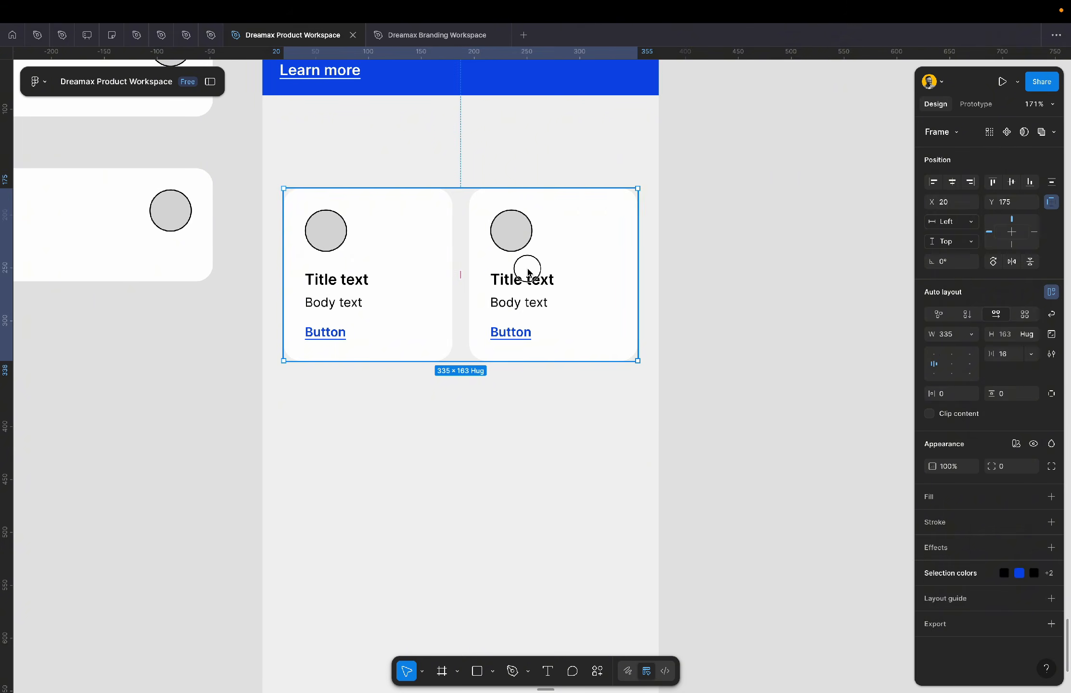
pyautogui.click(528, 278)
pyautogui.click(957, 299)
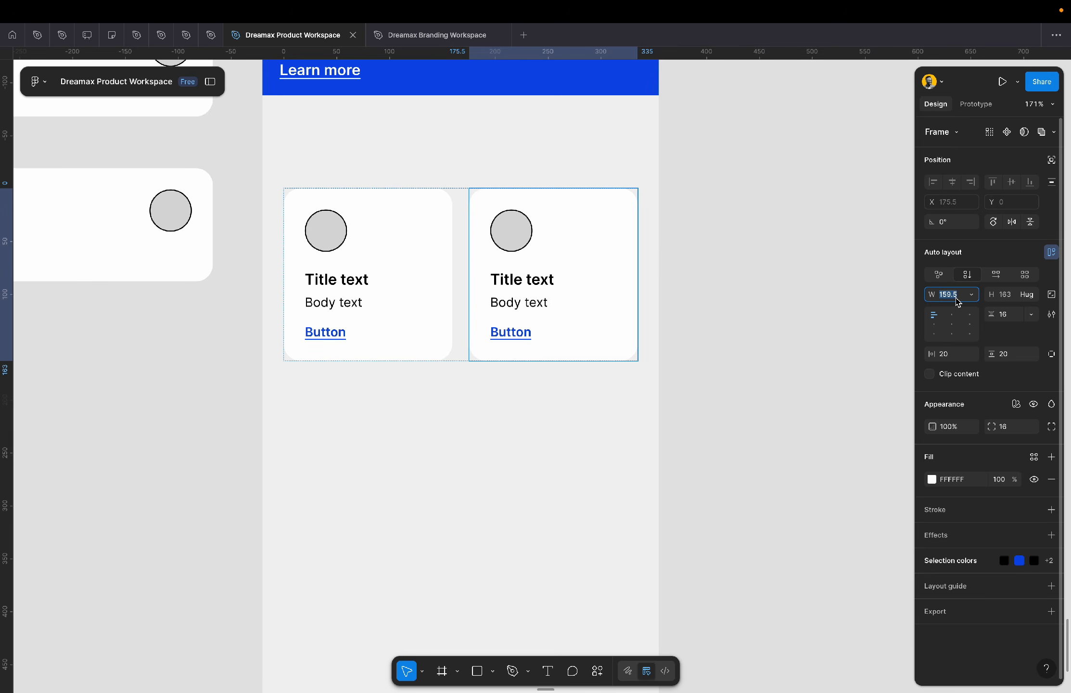
pyautogui.click(770, 316)
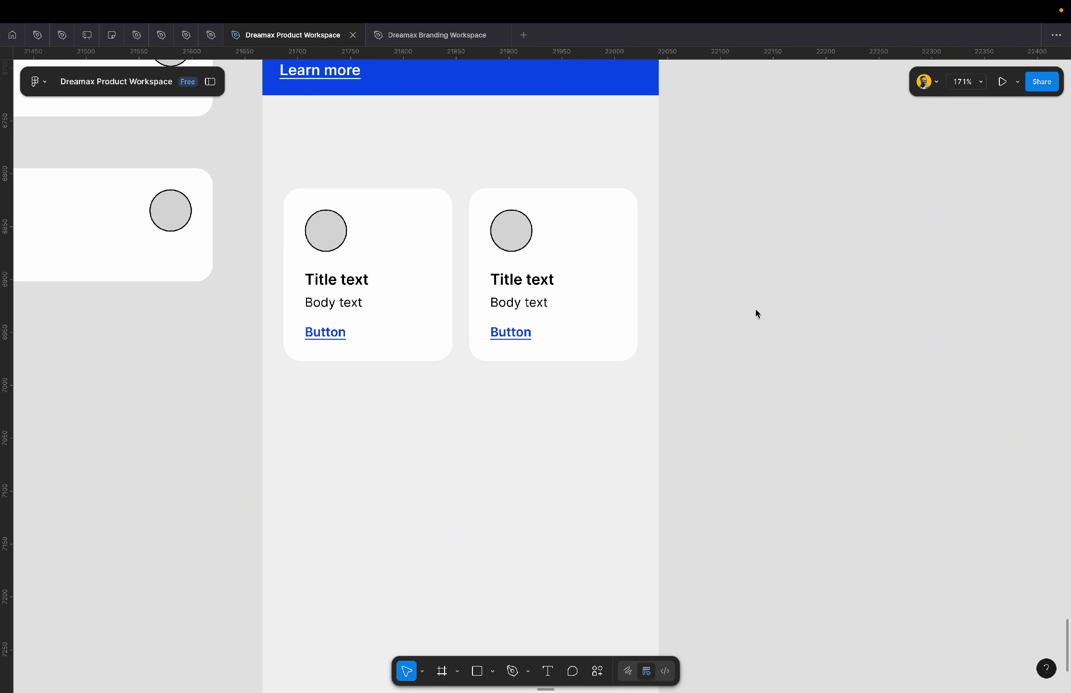
# - Set the lower alignments card to vertical auto layout and move its circle above the text block
pyautogui.click(540, 274)
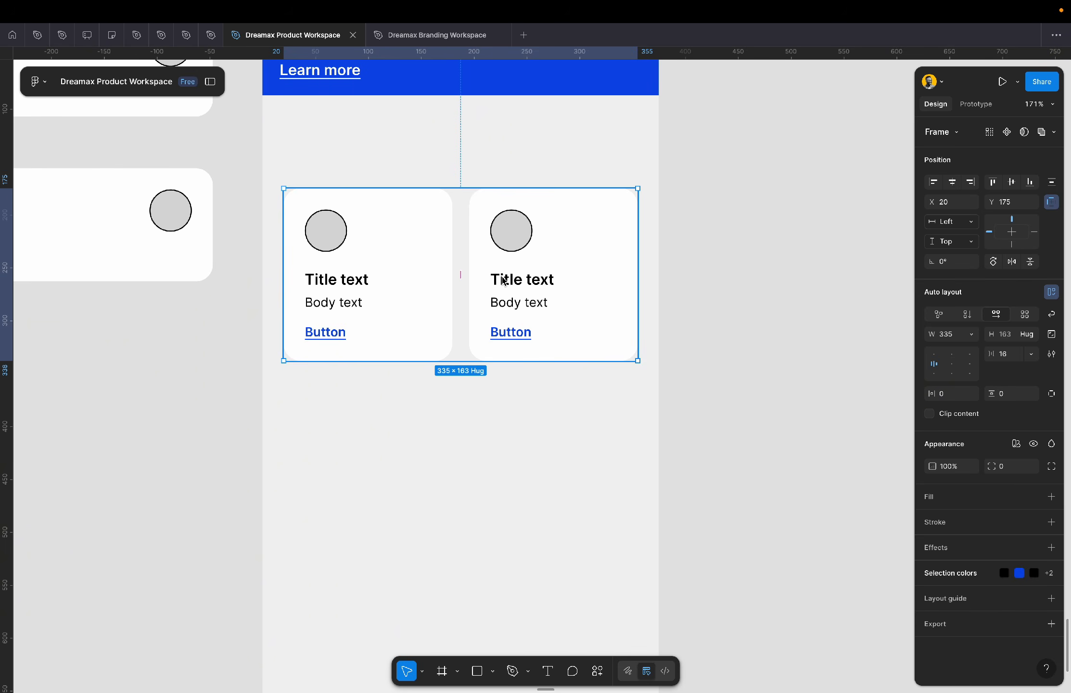
pyautogui.hscroll(-10, 504, 280)
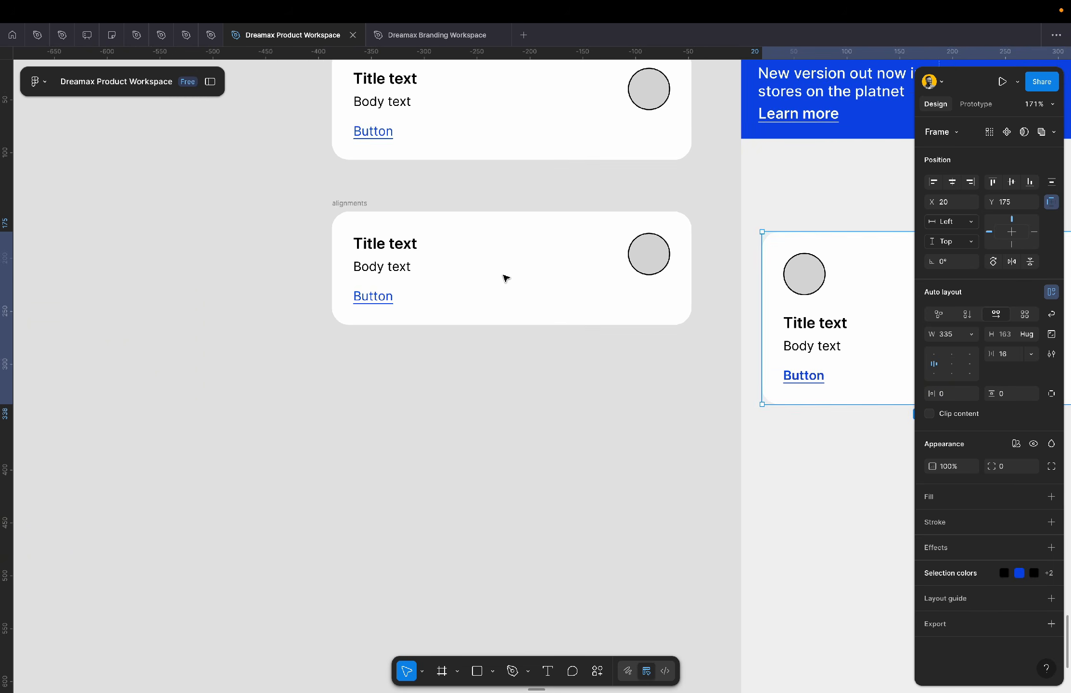
pyautogui.click(370, 224)
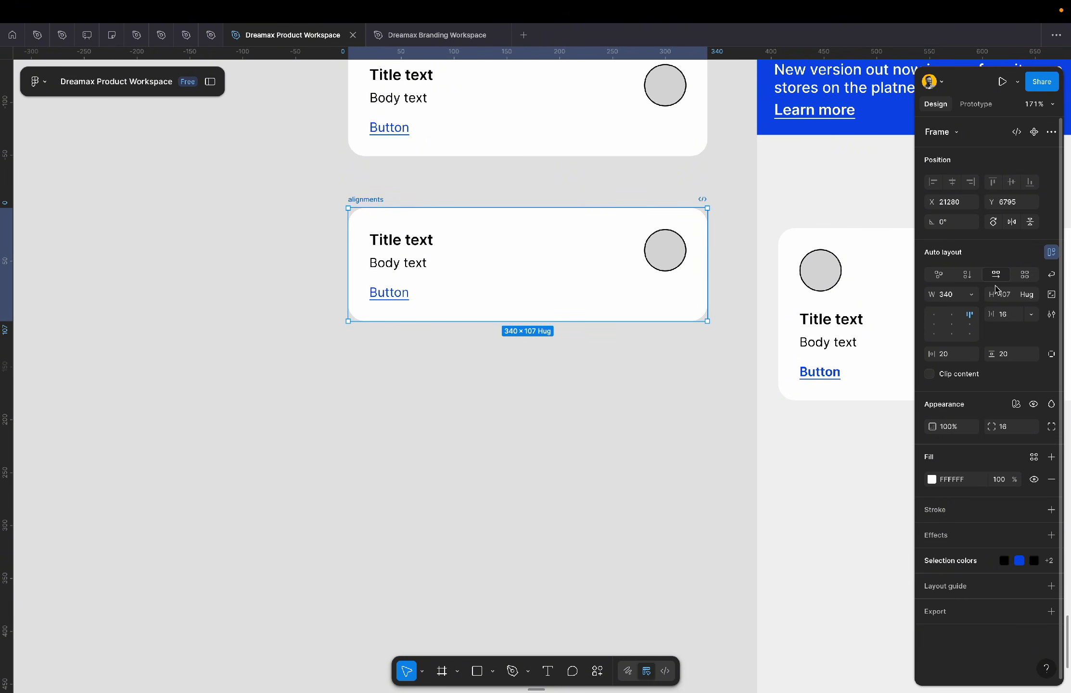
pyautogui.click(968, 275)
pyautogui.click(665, 343)
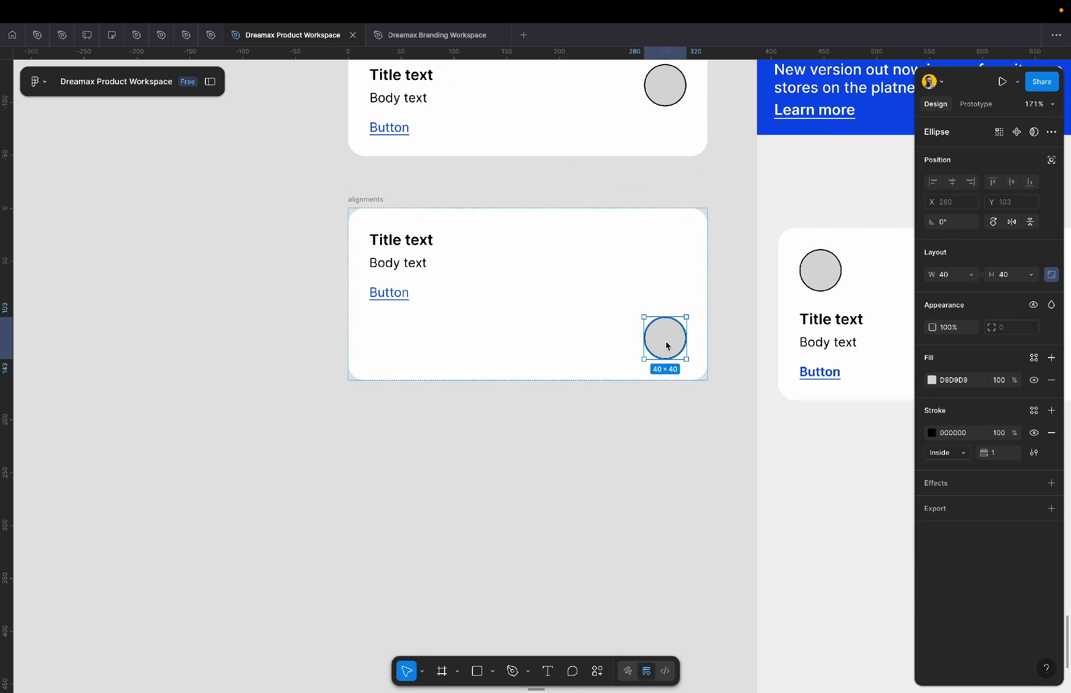
pyautogui.press('Up')
pyautogui.click(696, 305)
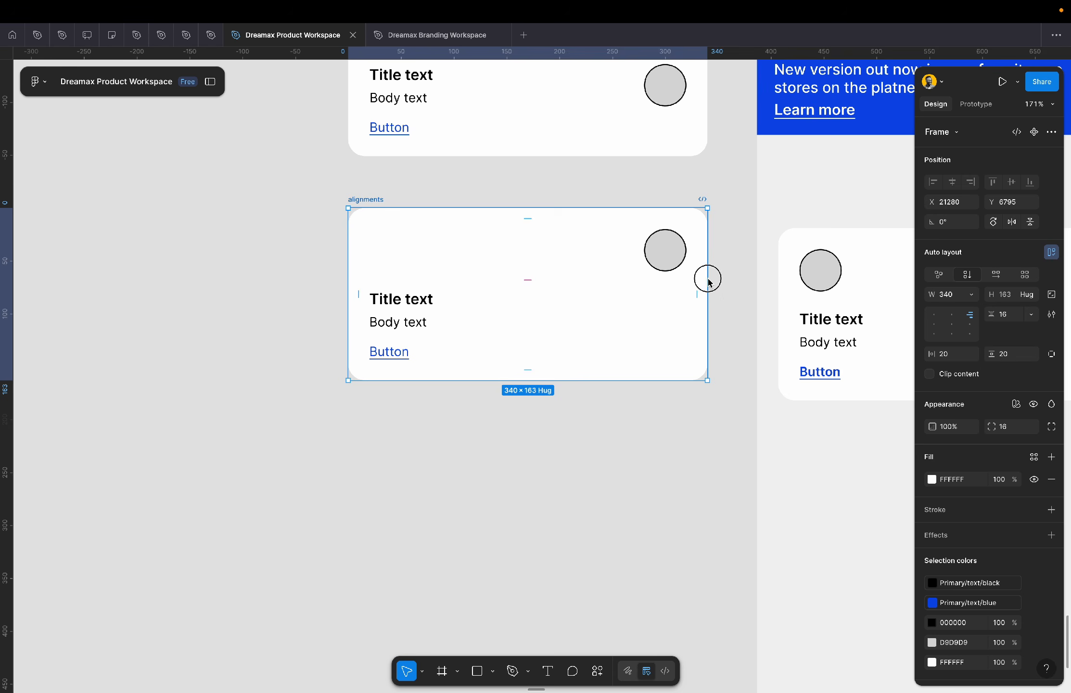
# - Try making the lower alignments card hug its contents horizontally, and undo it
pyautogui.doubleClick(707, 279)
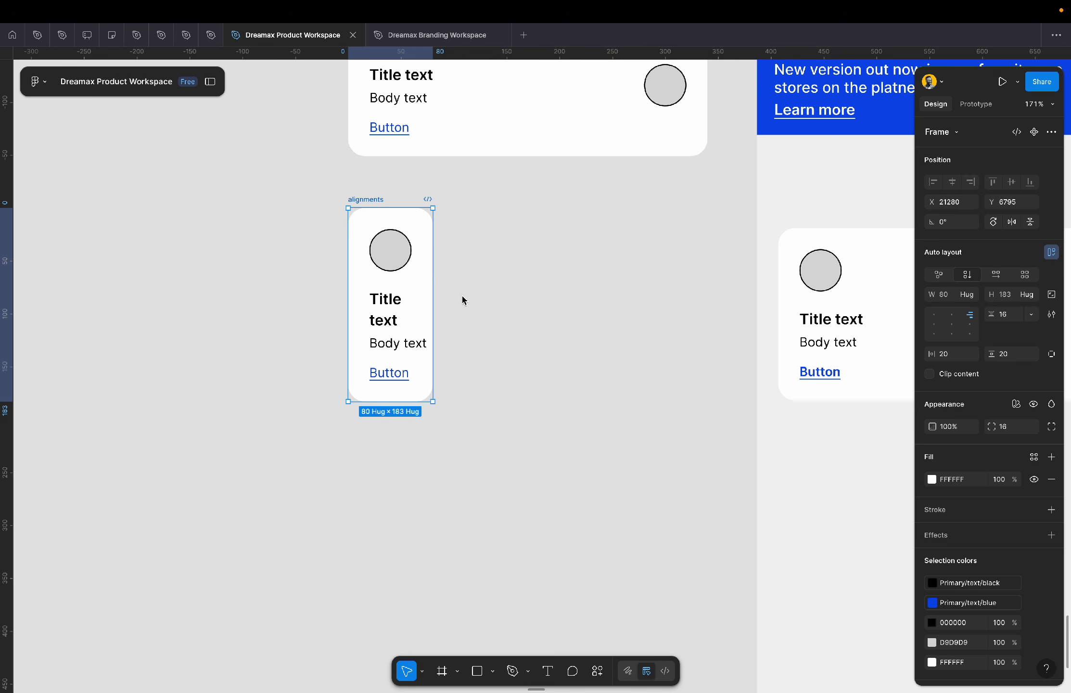
pyautogui.hotkey('ctrl', 'z')
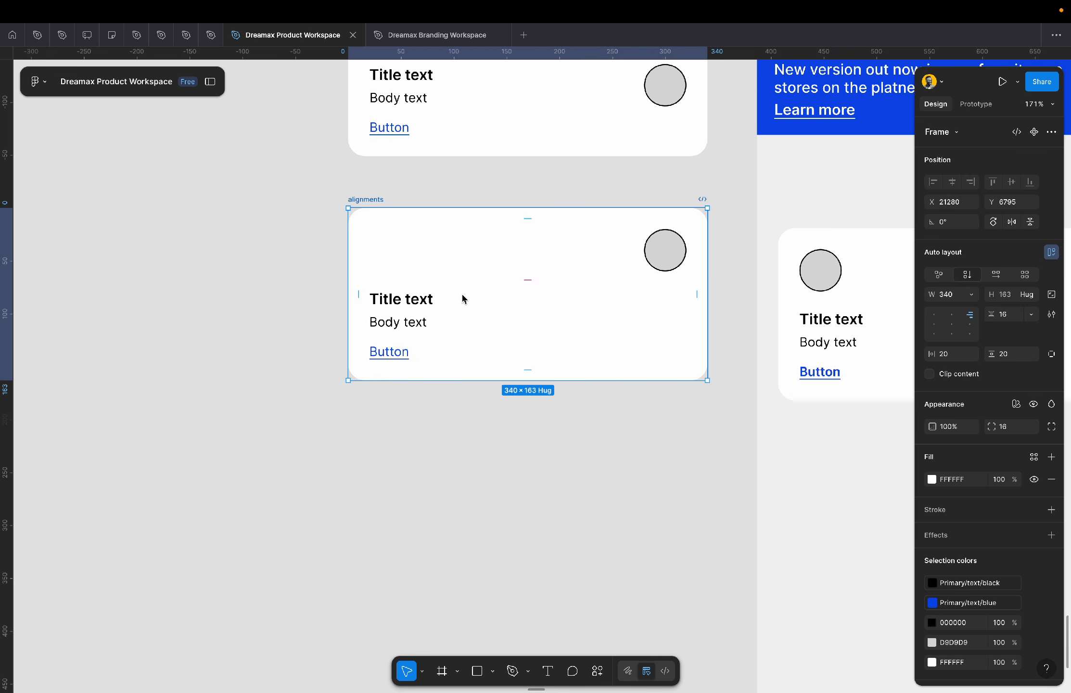
# - Add a minimum width of 159.5 to both cards in the phone frame's row
pyautogui.hscroll(10, 462, 298)
pyautogui.scroll(-2, 463, 297)
pyautogui.hscroll(-2, 463, 297)
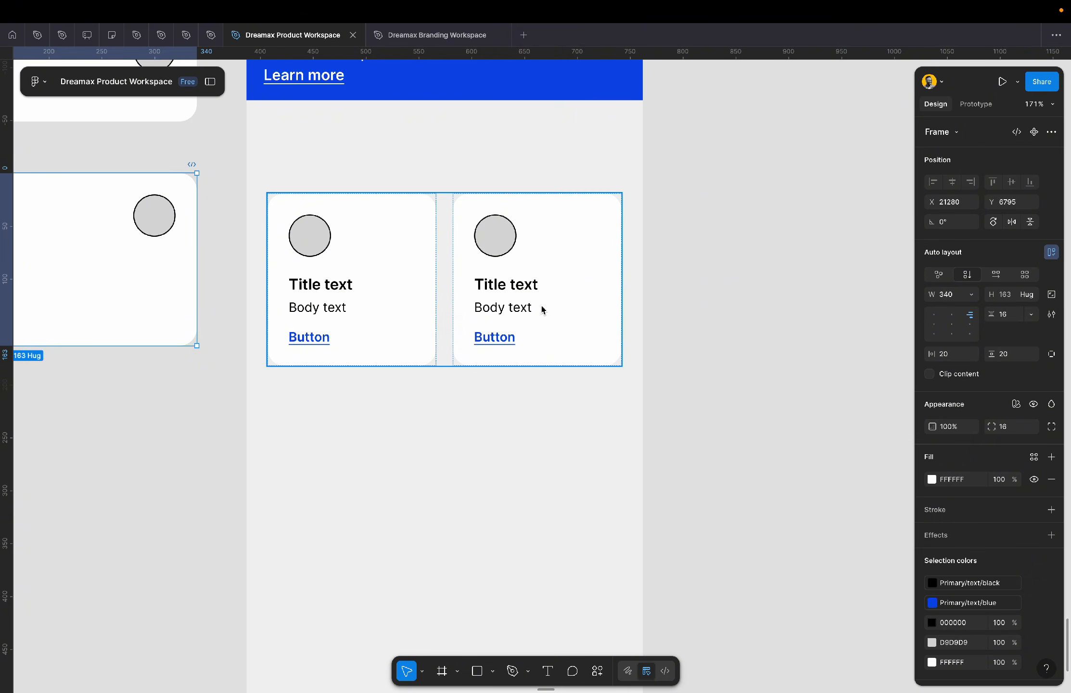
pyautogui.click(402, 242)
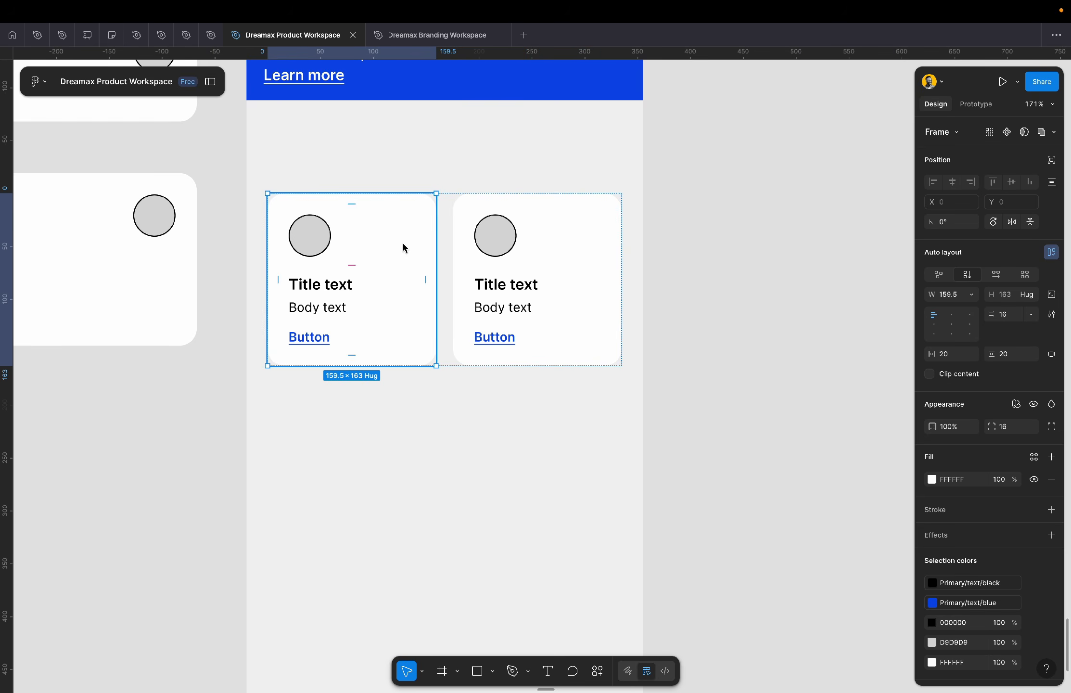
pyautogui.click(963, 302)
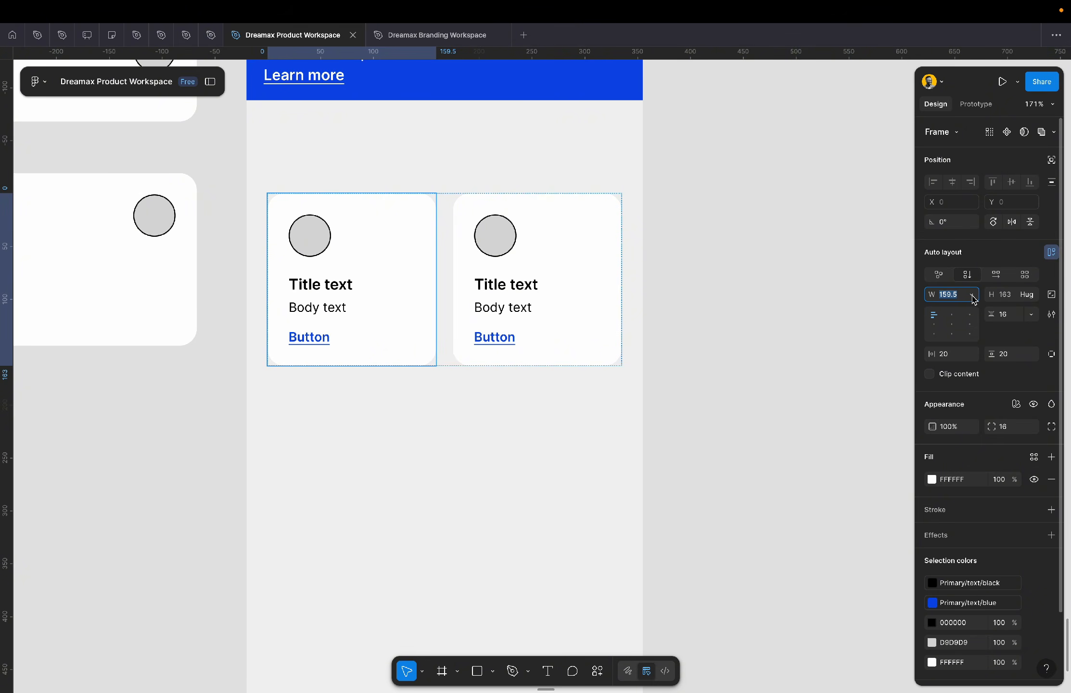
pyautogui.click(972, 295)
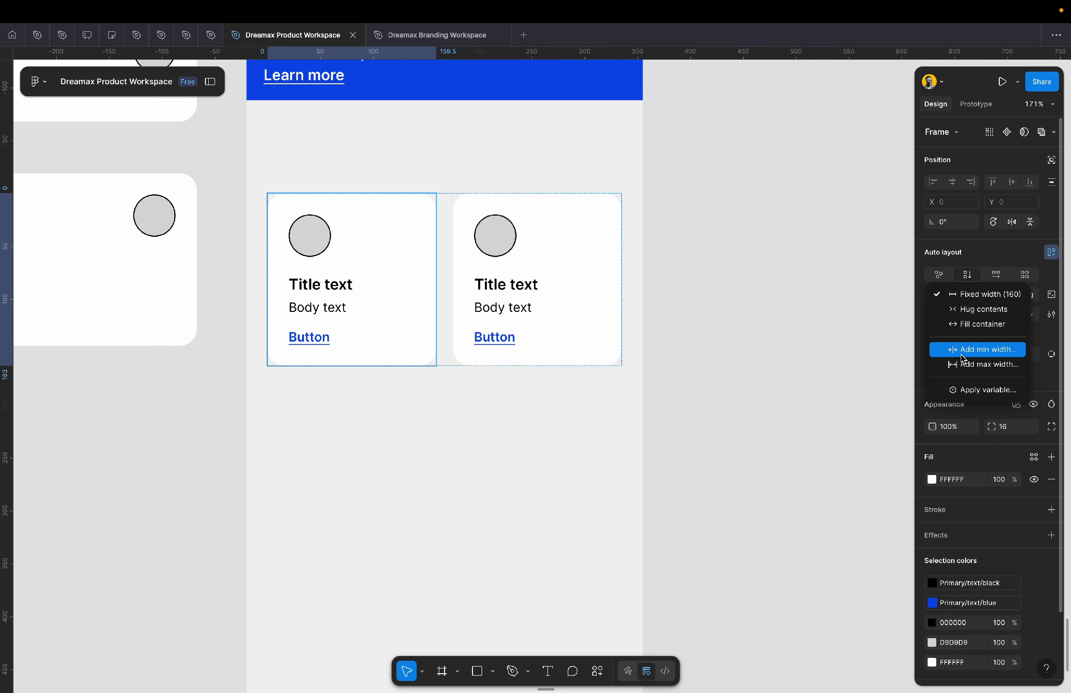
pyautogui.click(1004, 355)
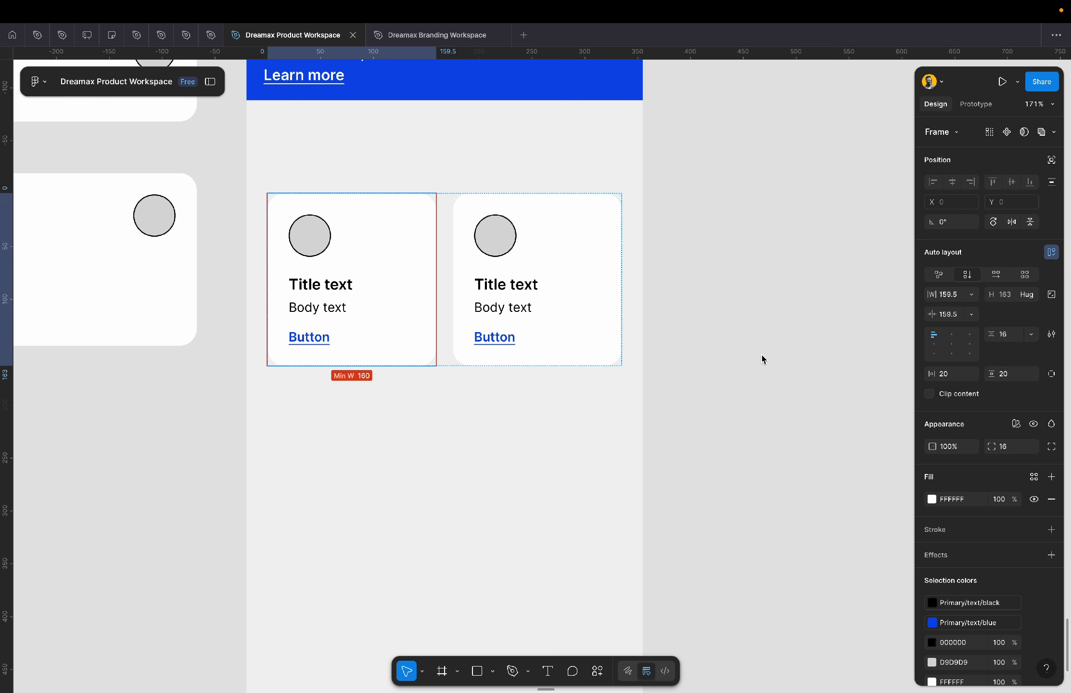
pyautogui.click(531, 306)
pyautogui.click(428, 294)
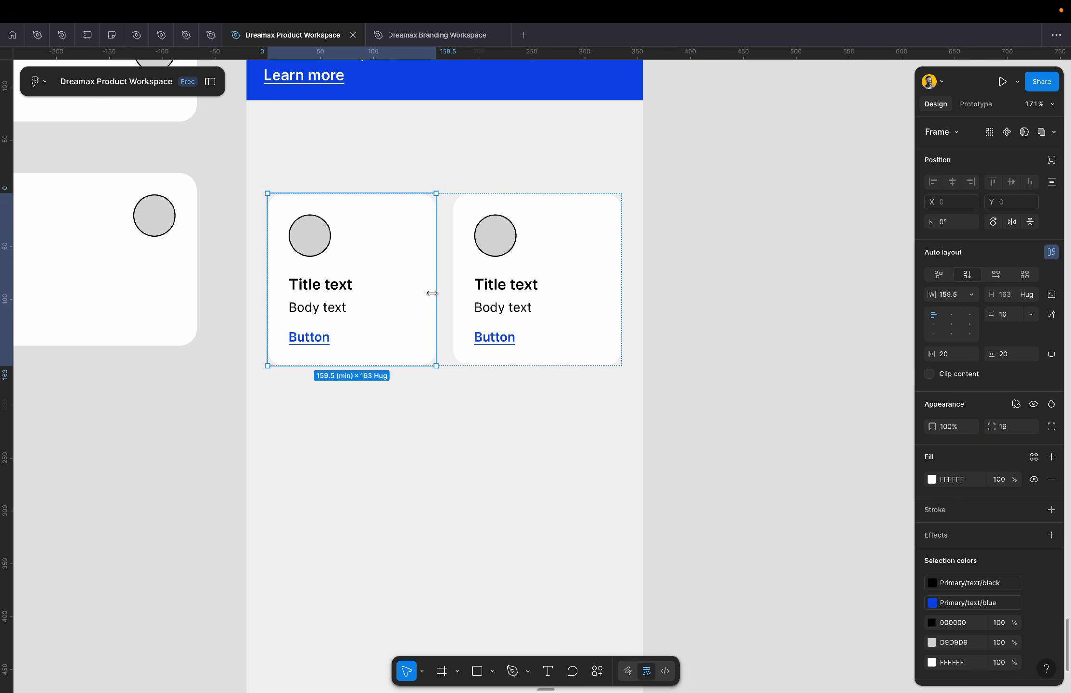
pyautogui.click(538, 271)
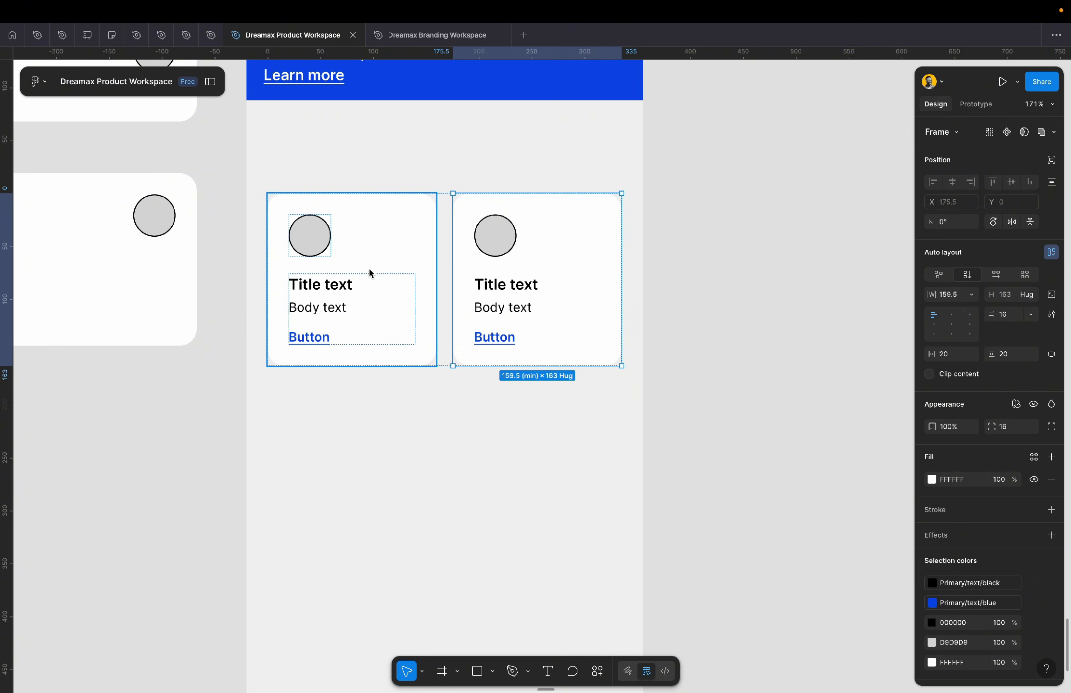
pyautogui.click(420, 265)
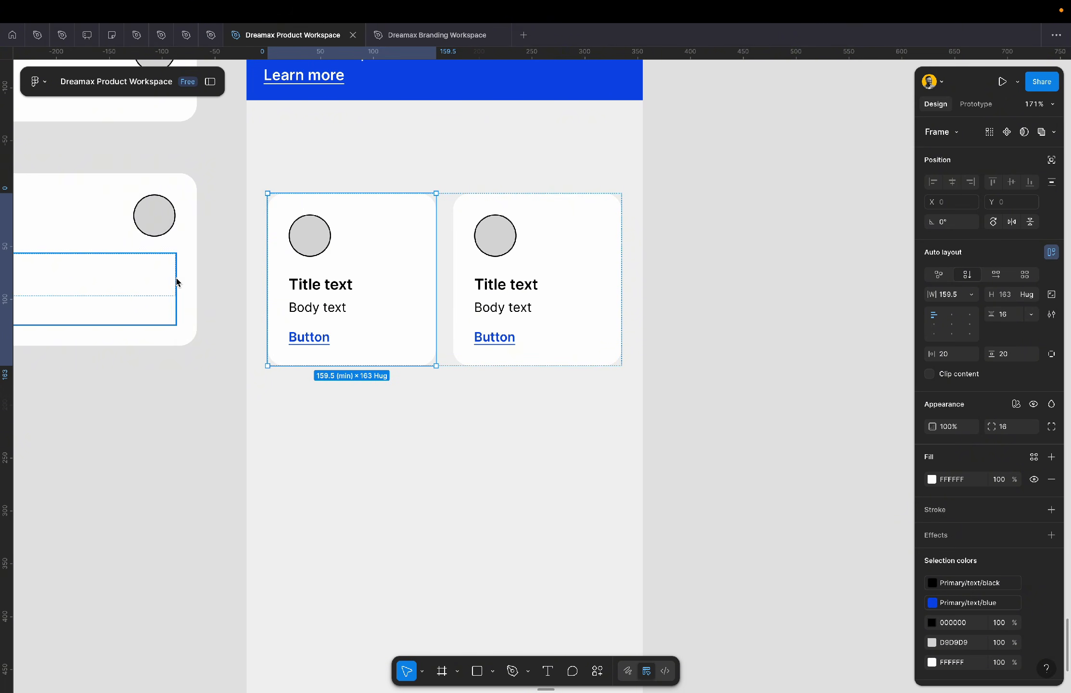
# - Test the minimum width by resizing the second card from its outer edge, leaving it 160 wide, and view its width options
pyautogui.click(186, 254)
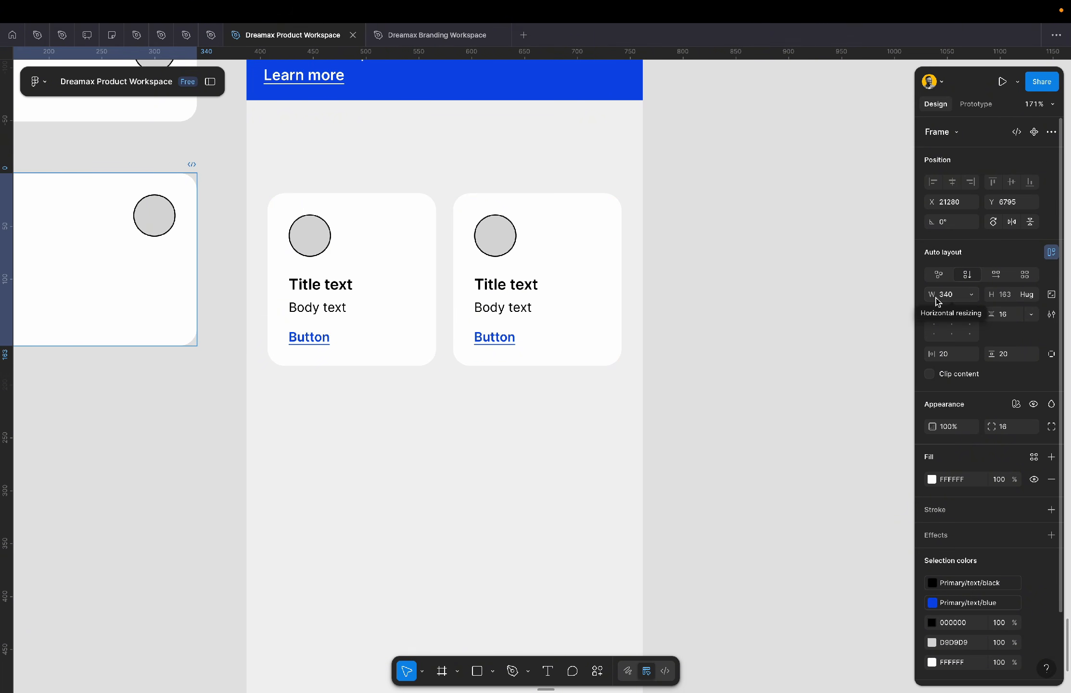
pyautogui.click(534, 287)
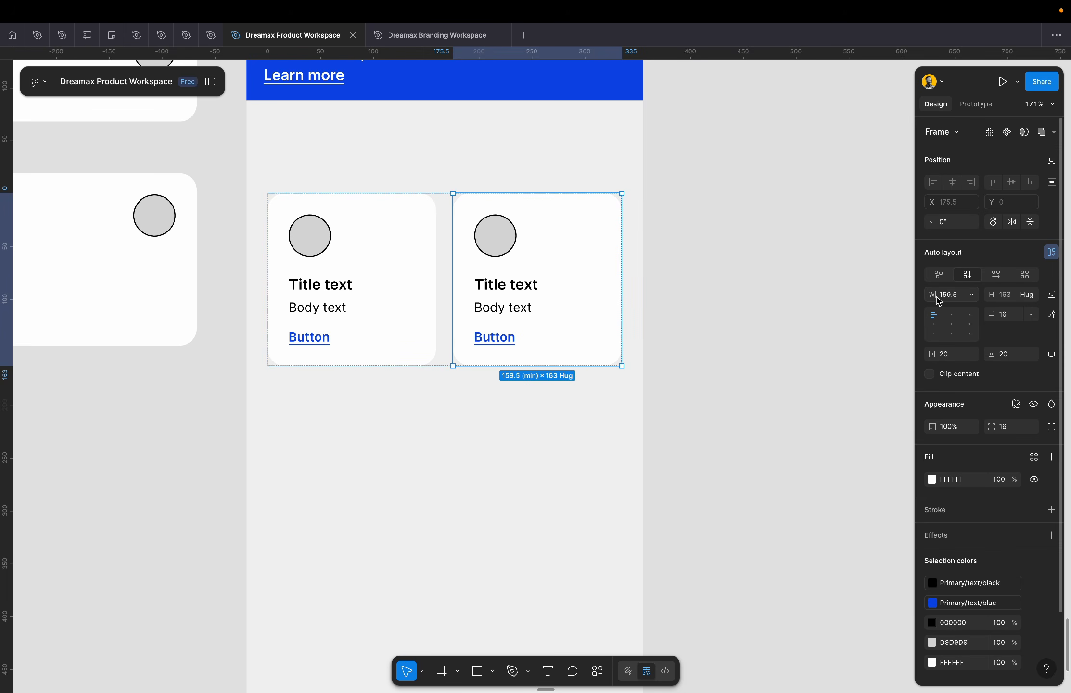
pyautogui.click(735, 296)
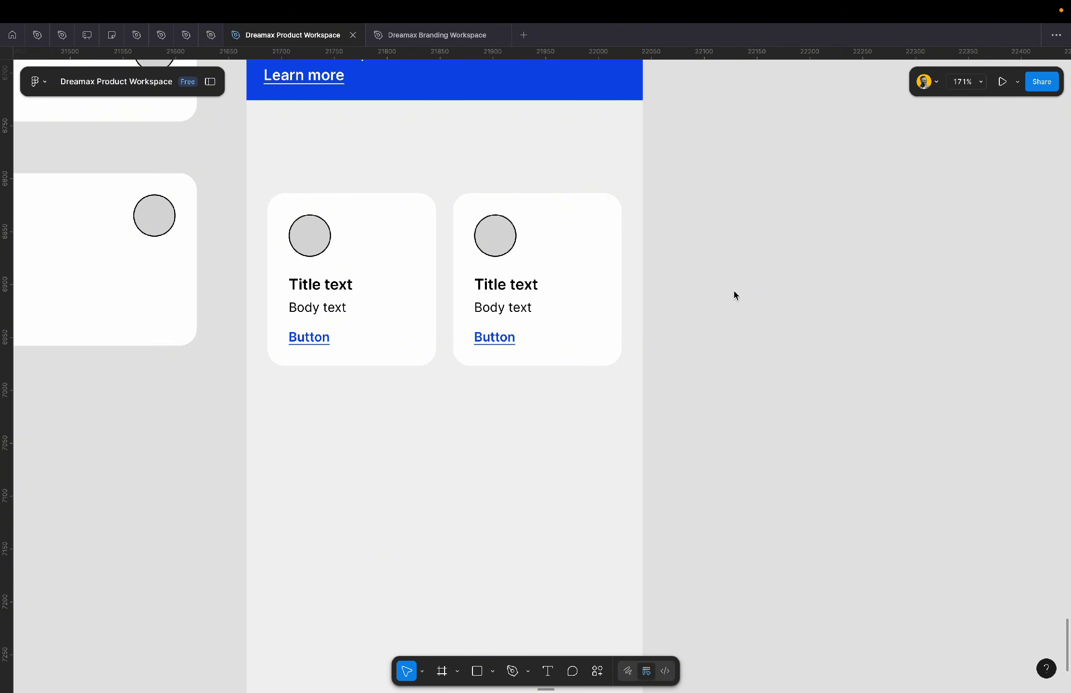
pyautogui.doubleClick(569, 267)
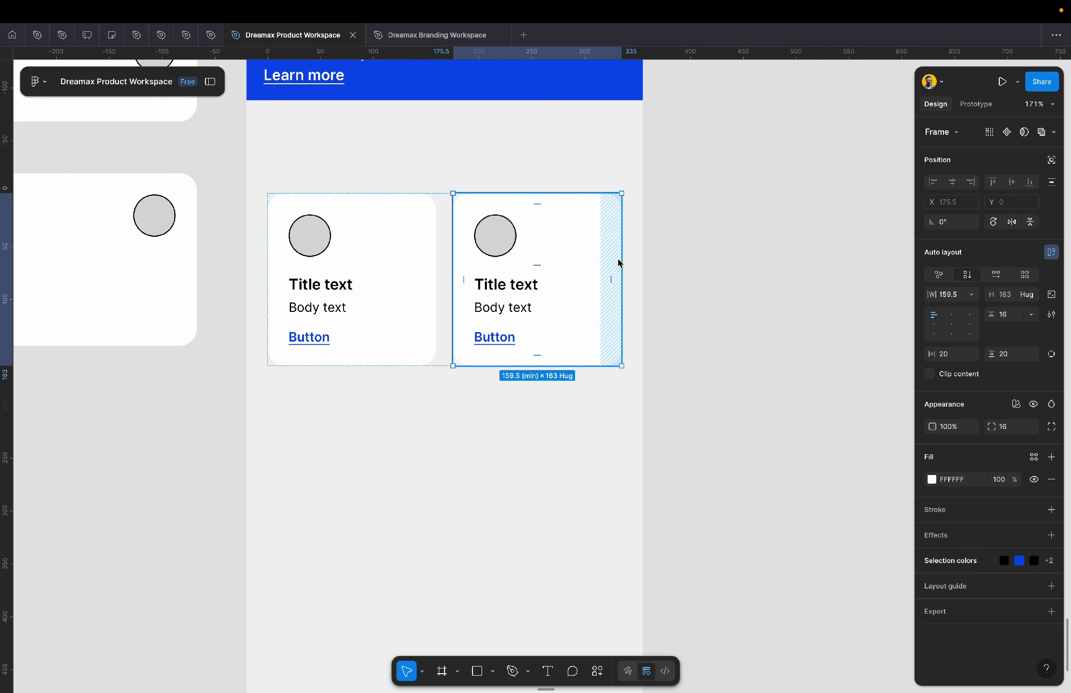
pyautogui.moveTo(622, 257); pyautogui.dragTo(596, 257)
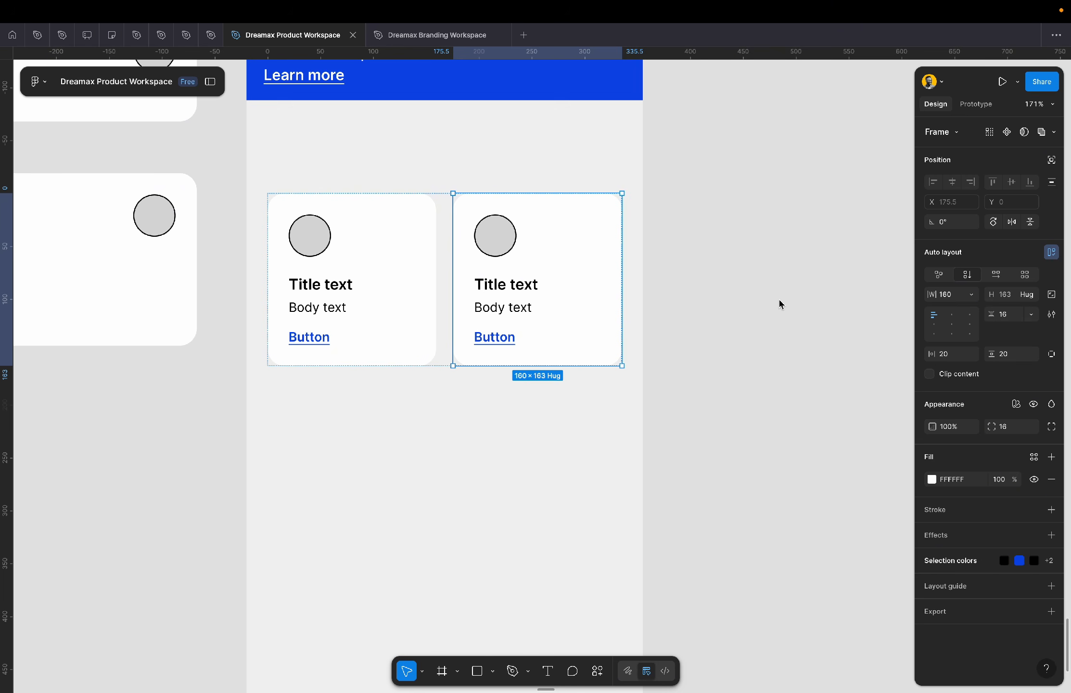
pyautogui.click(971, 296)
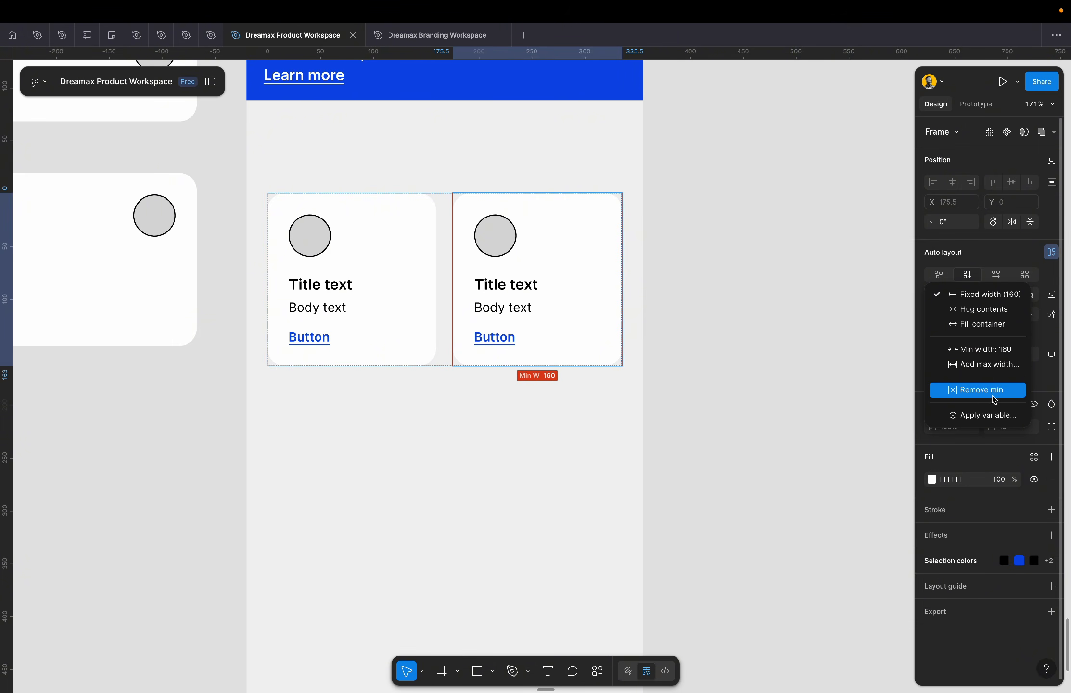
pyautogui.click(788, 340)
pyautogui.click(788, 340)
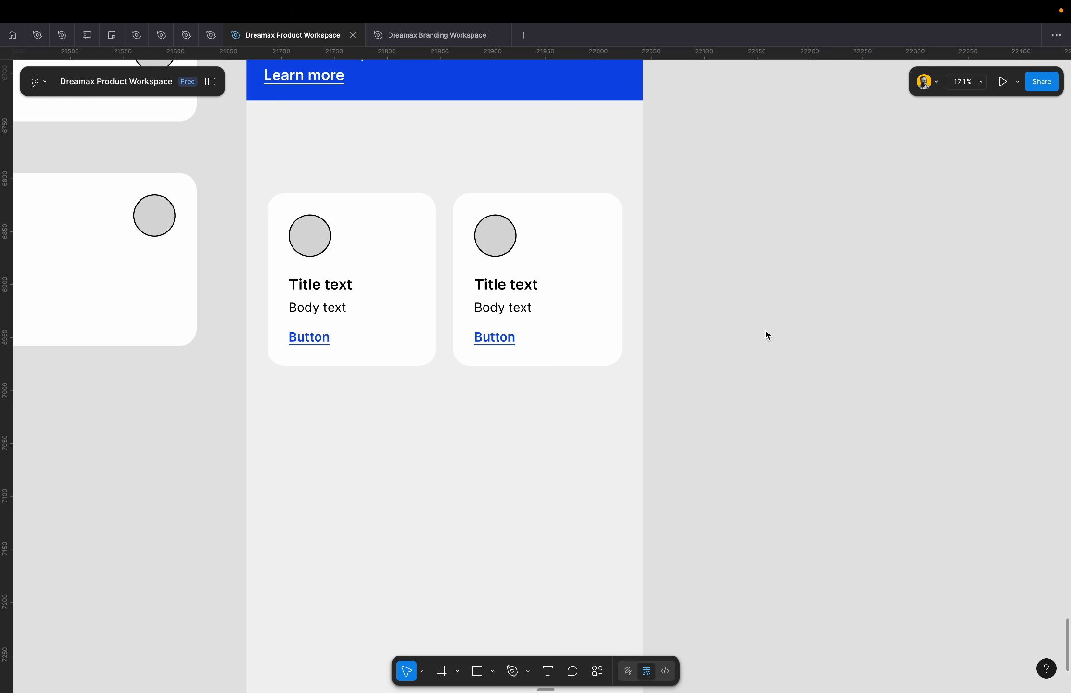
# - Try duplicating the second card within the row, and undo the duplication
pyautogui.scroll(-5, 446, 253)
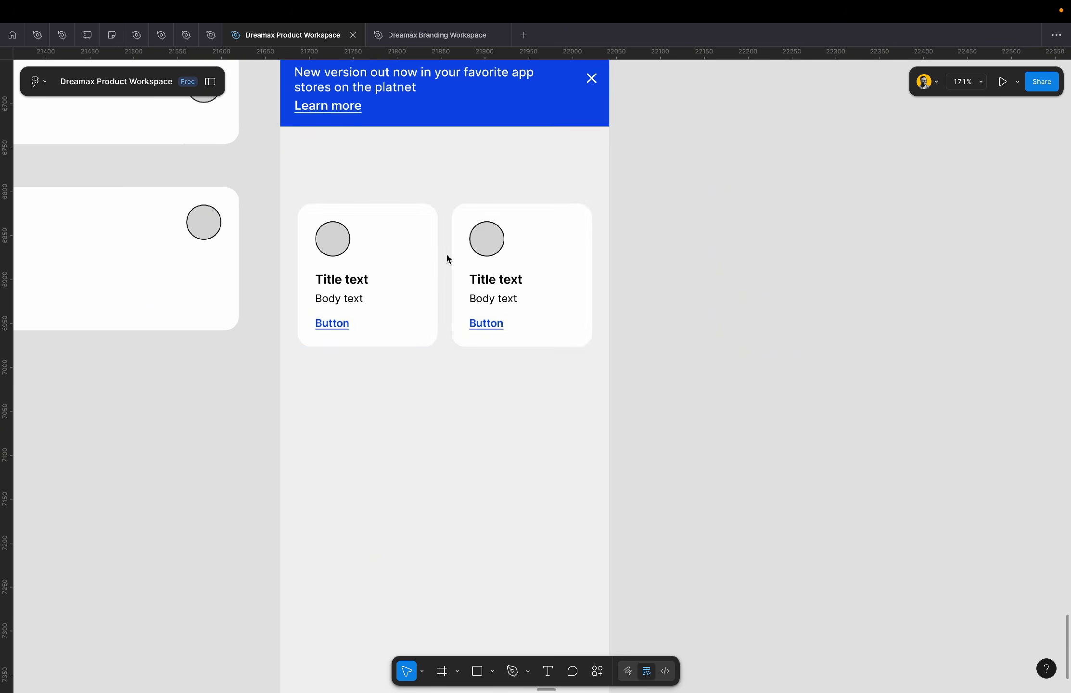
pyautogui.click(488, 270)
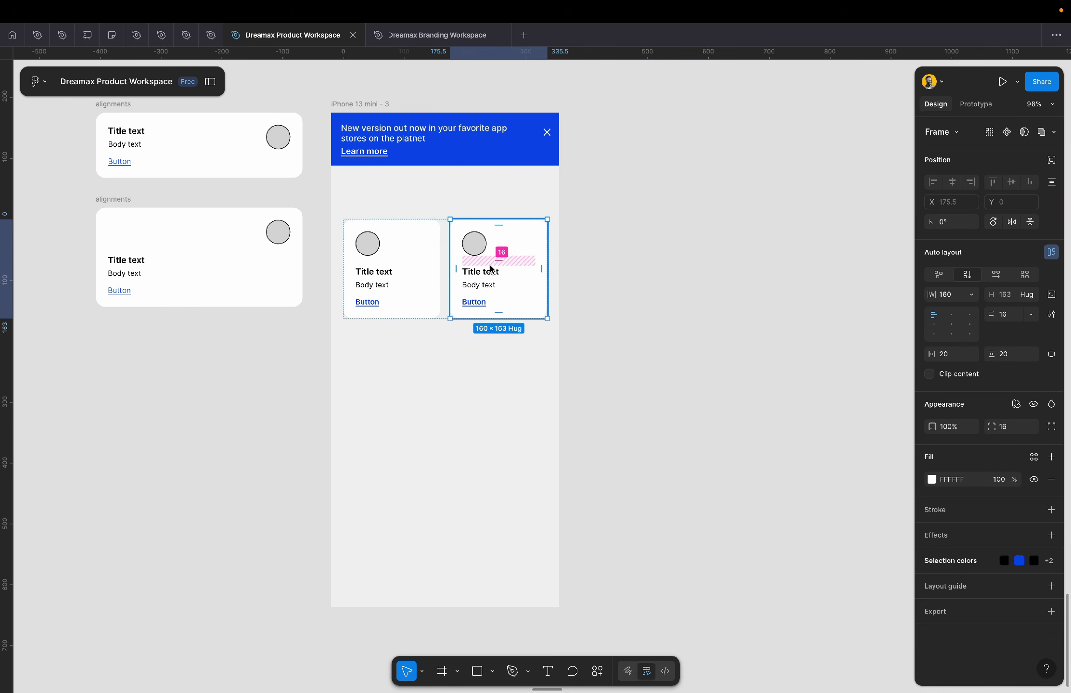
pyautogui.scroll(5, 490, 268)
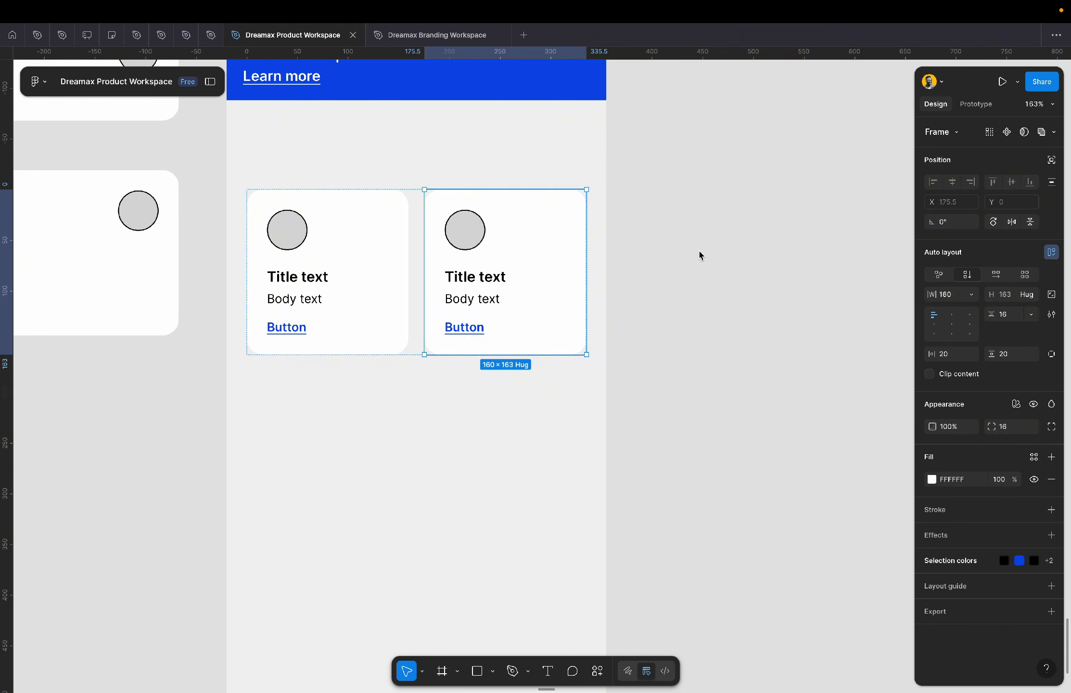
pyautogui.hotkey('ctrl', 'd')
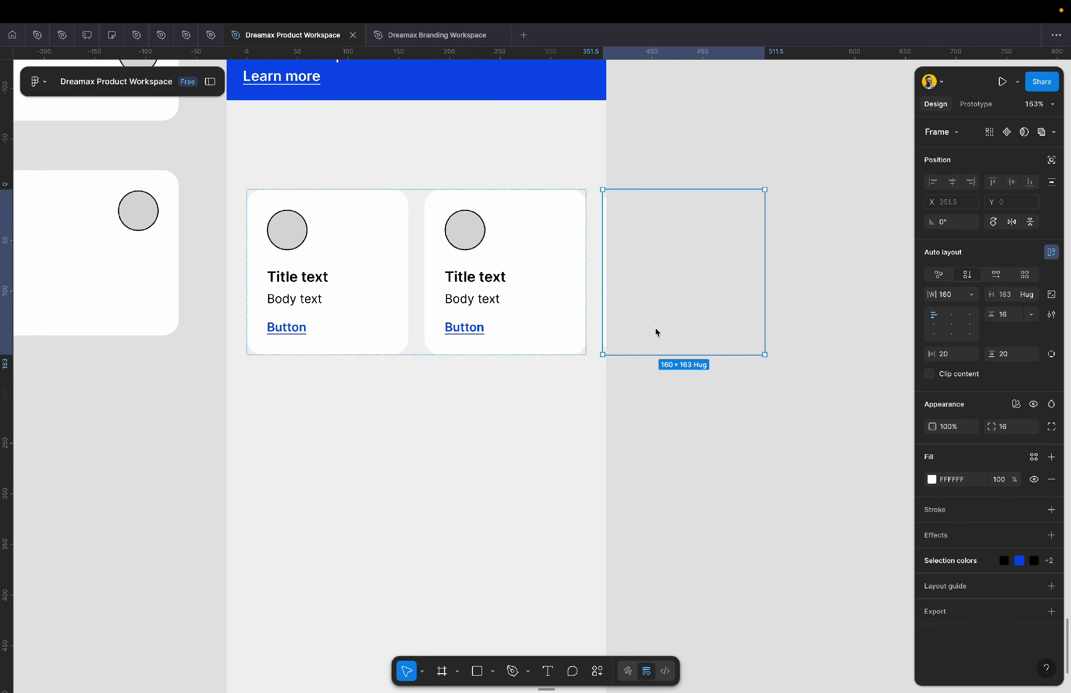
pyautogui.hotkey('ctrl', 'z')
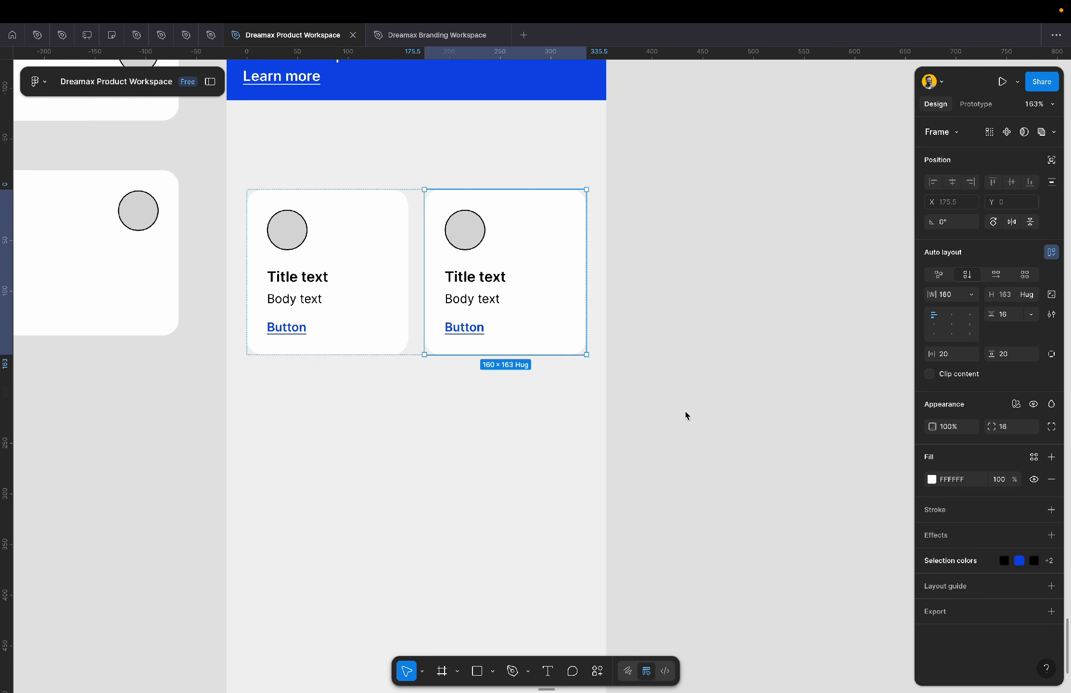
pyautogui.click(684, 415)
pyautogui.click(553, 308)
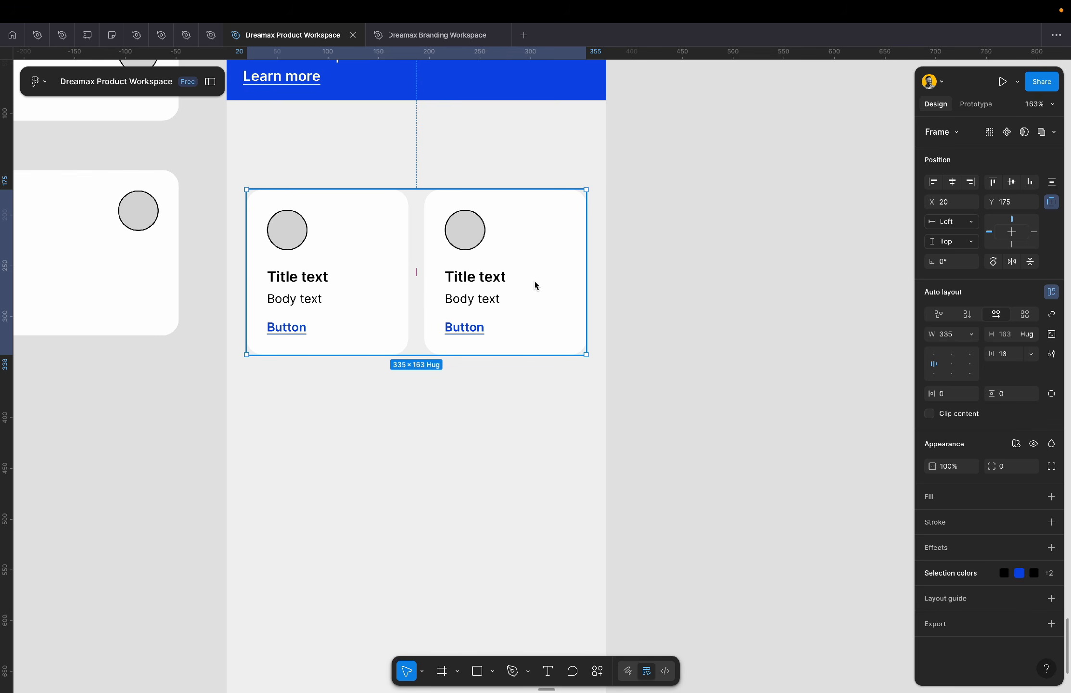
pyautogui.hotkey('shift', '0')
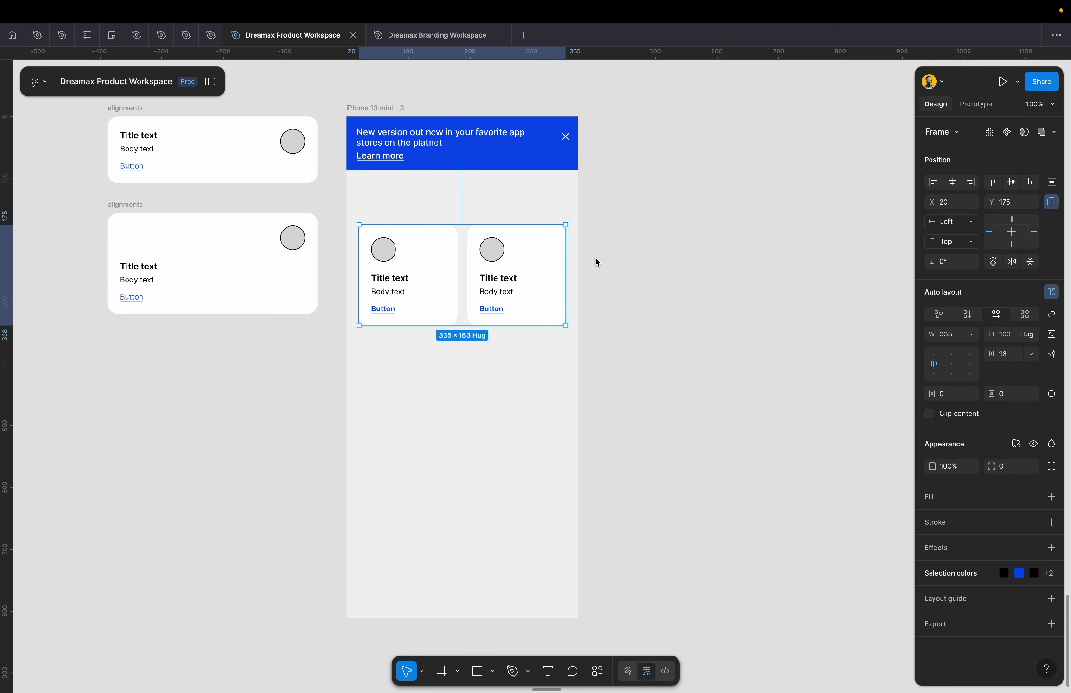
pyautogui.scroll(5, 473, 289)
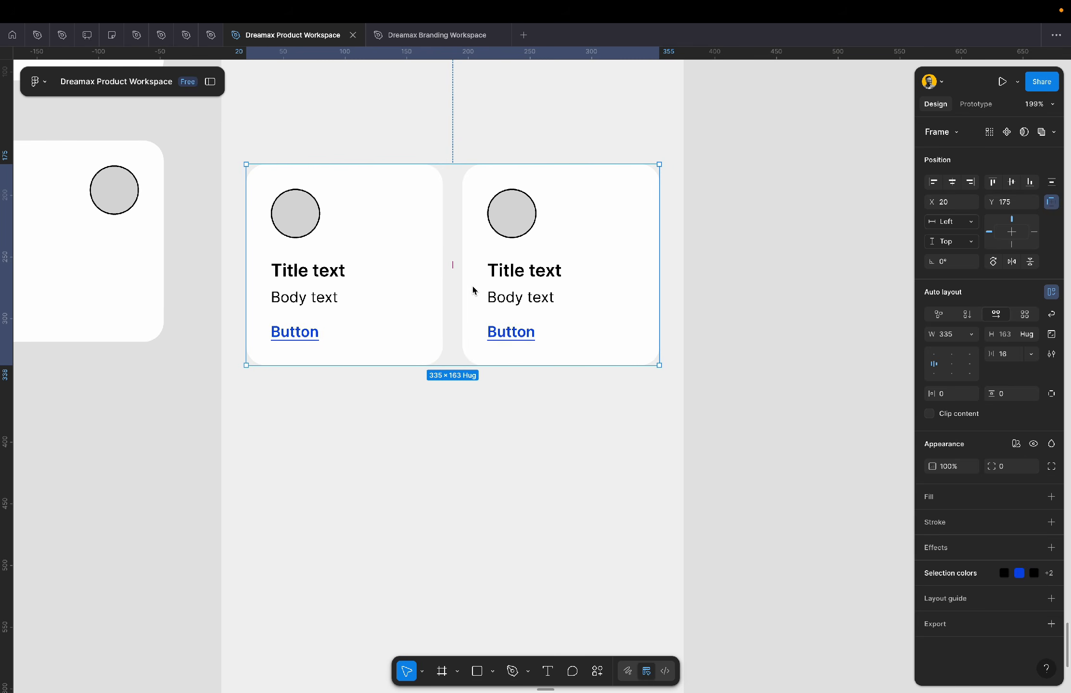
pyautogui.scroll(-3, 473, 289)
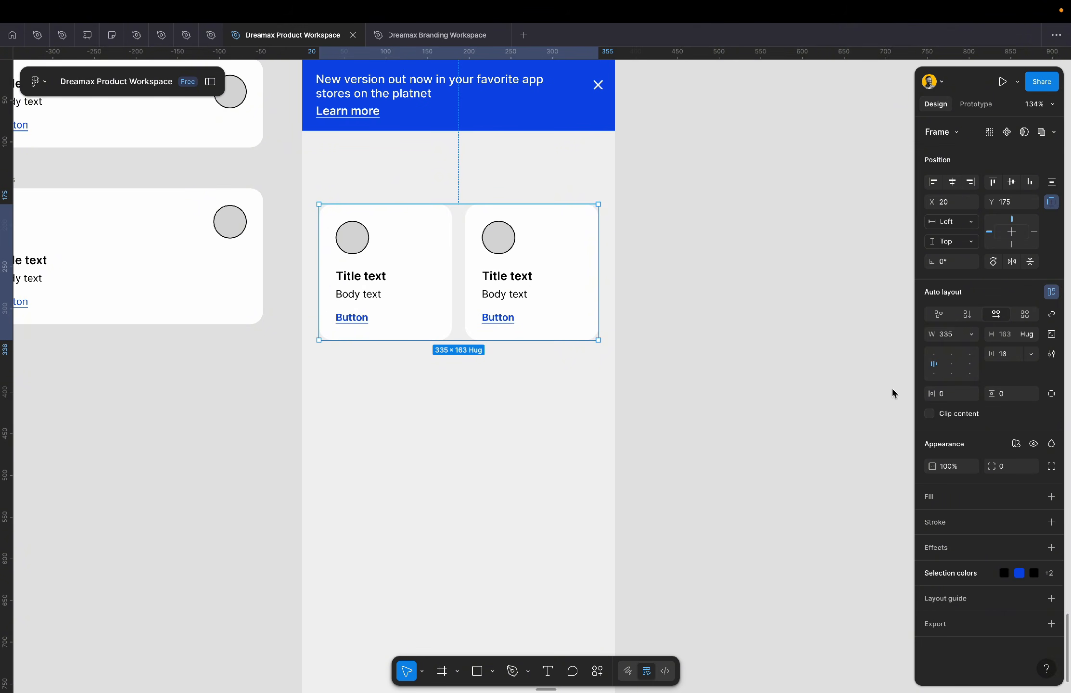
pyautogui.click(764, 321)
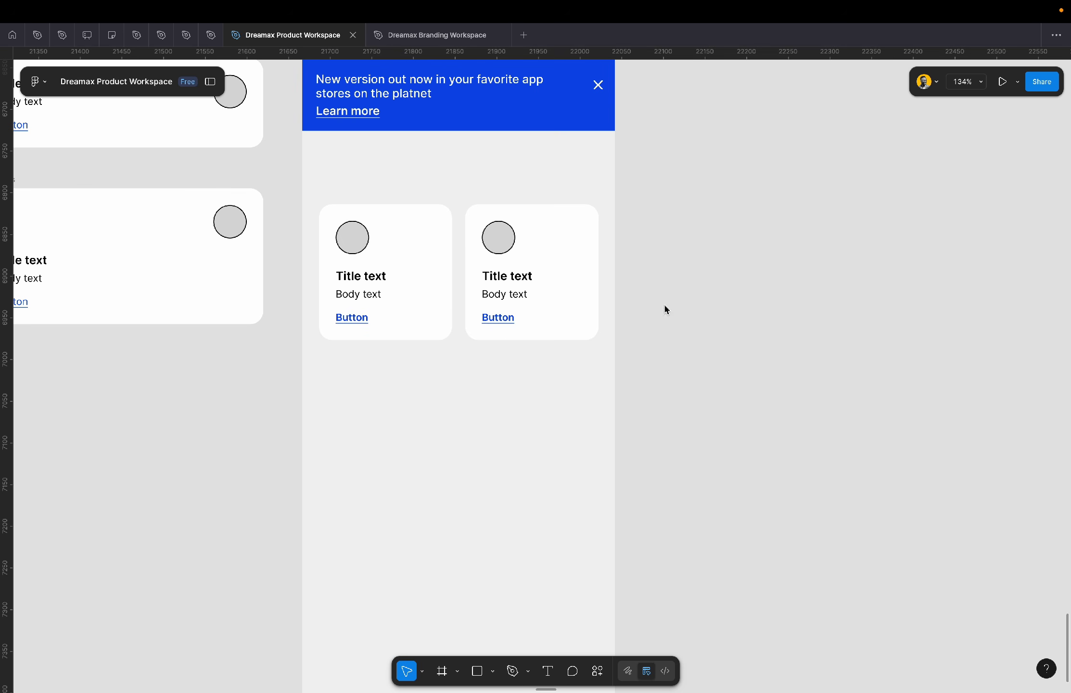
# - Turn on wrapping for the phone frame's row of two cards and set its horizontal gap to 15
pyautogui.click(442, 262)
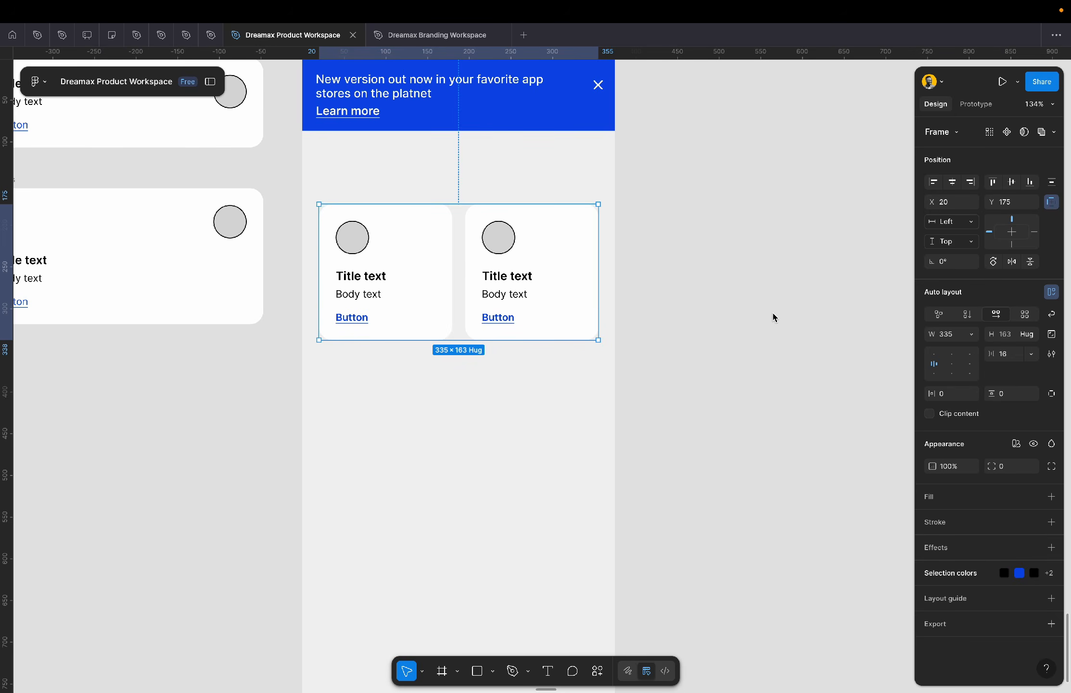
pyautogui.click(1052, 316)
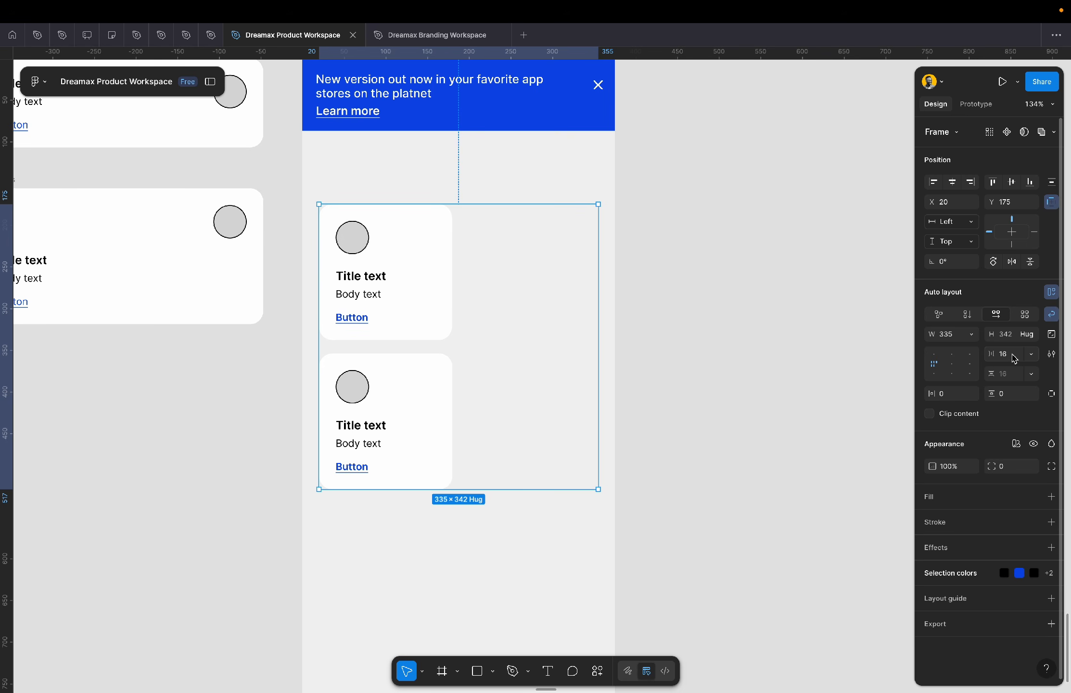
pyautogui.click(1005, 354)
pyautogui.press('Down')
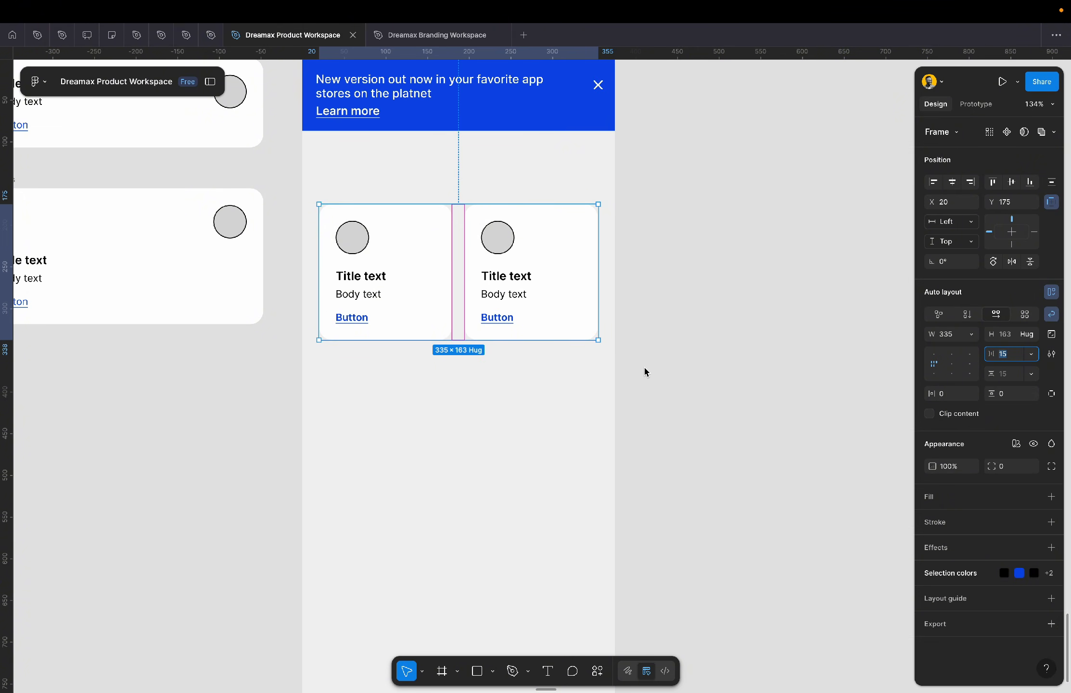
pyautogui.click(701, 370)
# - Duplicate the second card twice inside the wrapping container to make a two-by-two grid of cards
pyautogui.doubleClick(508, 299)
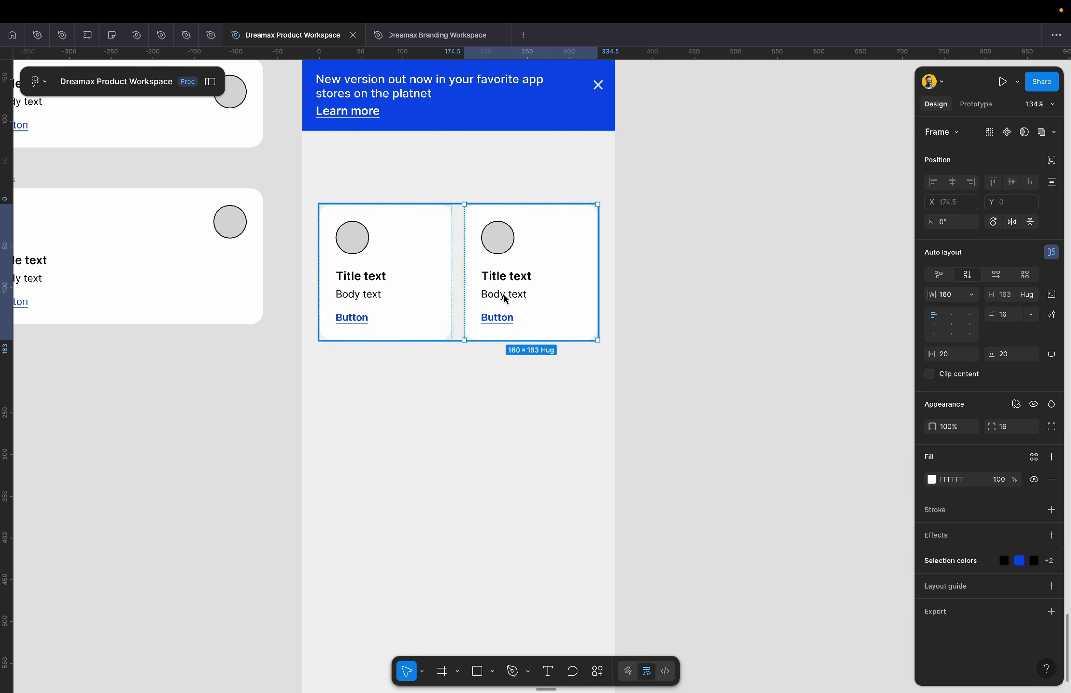
pyautogui.hotkey('ctrl', 'd')
pyautogui.hotkey('ctrl', 'd')
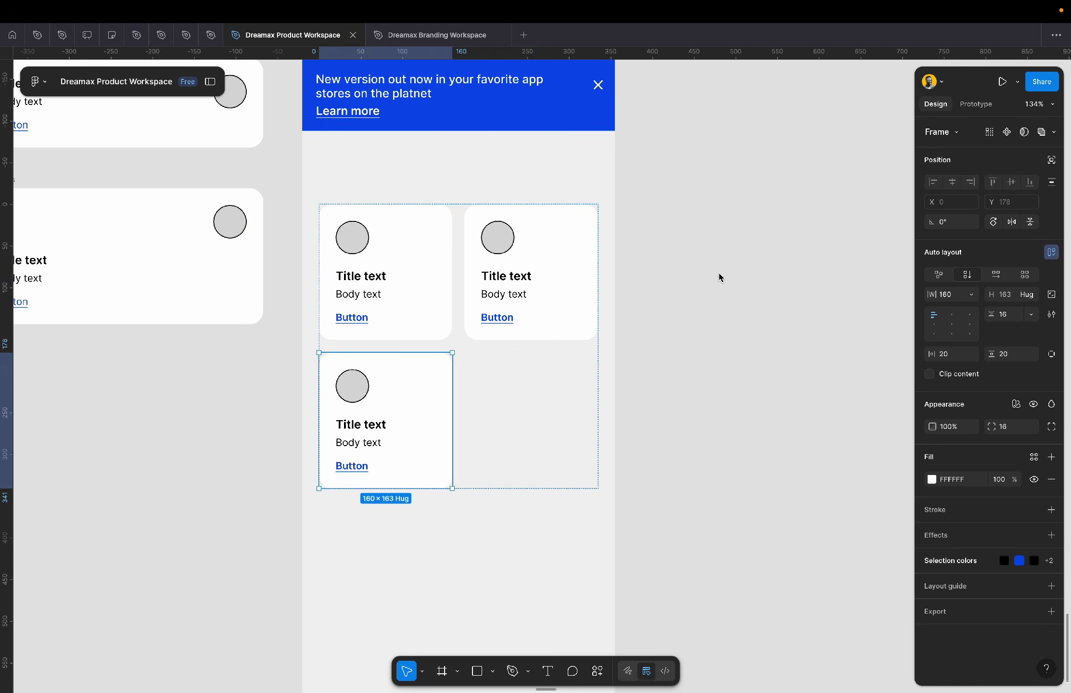
pyautogui.click(720, 278)
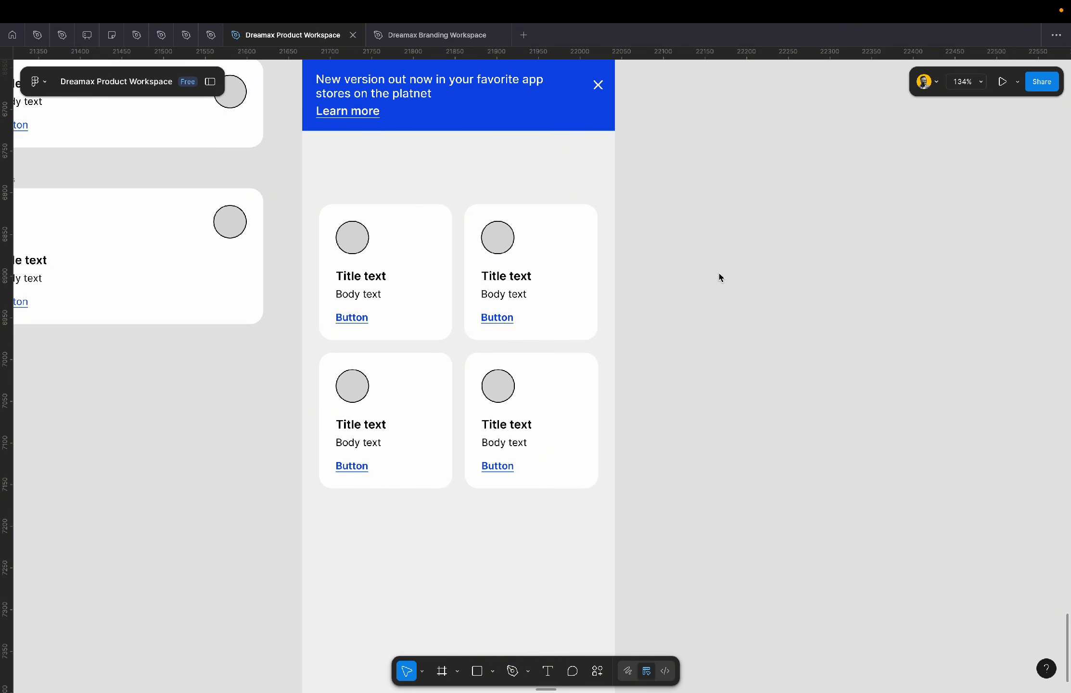
pyautogui.scroll(-6, 720, 278)
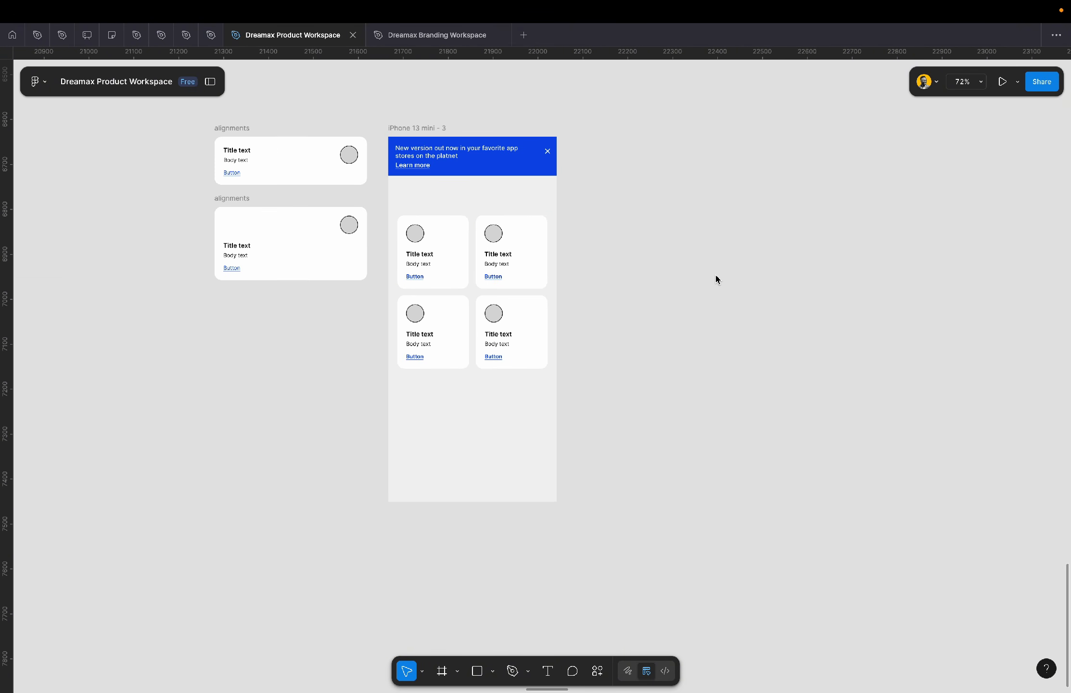
# - Move the four-card container up in the phone frame, closer to the blue banner, to Y 120
pyautogui.moveTo(486, 258); pyautogui.dragTo(494, 236)
pyautogui.click(614, 235)
pyautogui.hscroll(5, 614, 235)
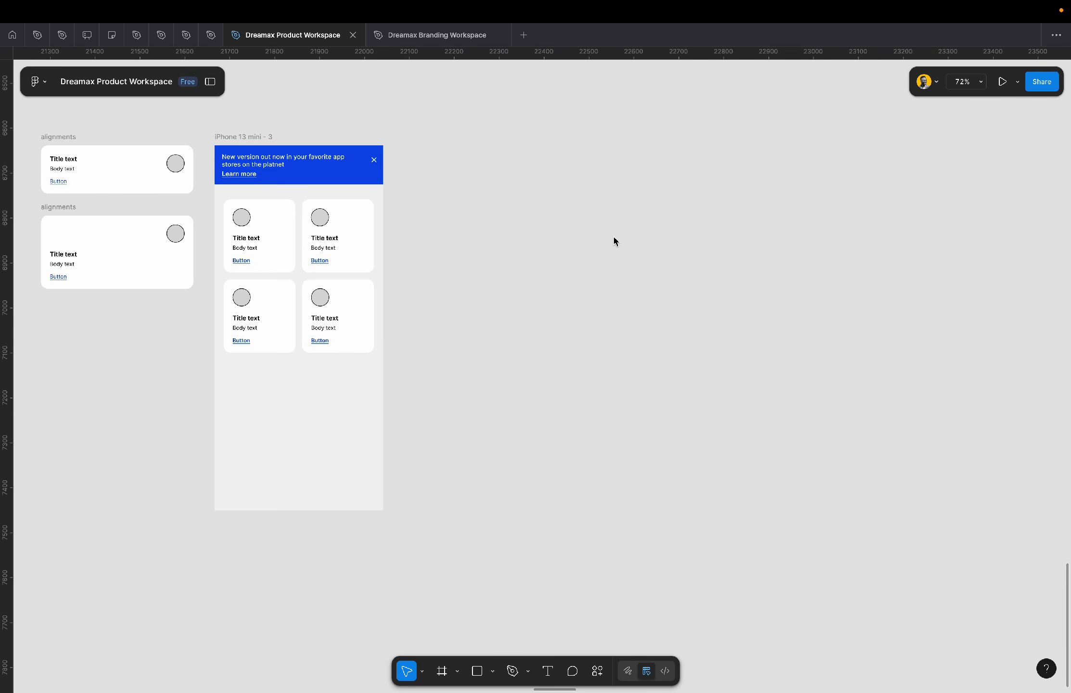
# - Duplicate the whole iPhone 13 mini - 3 frame with its banner and card grid
pyautogui.click(240, 134)
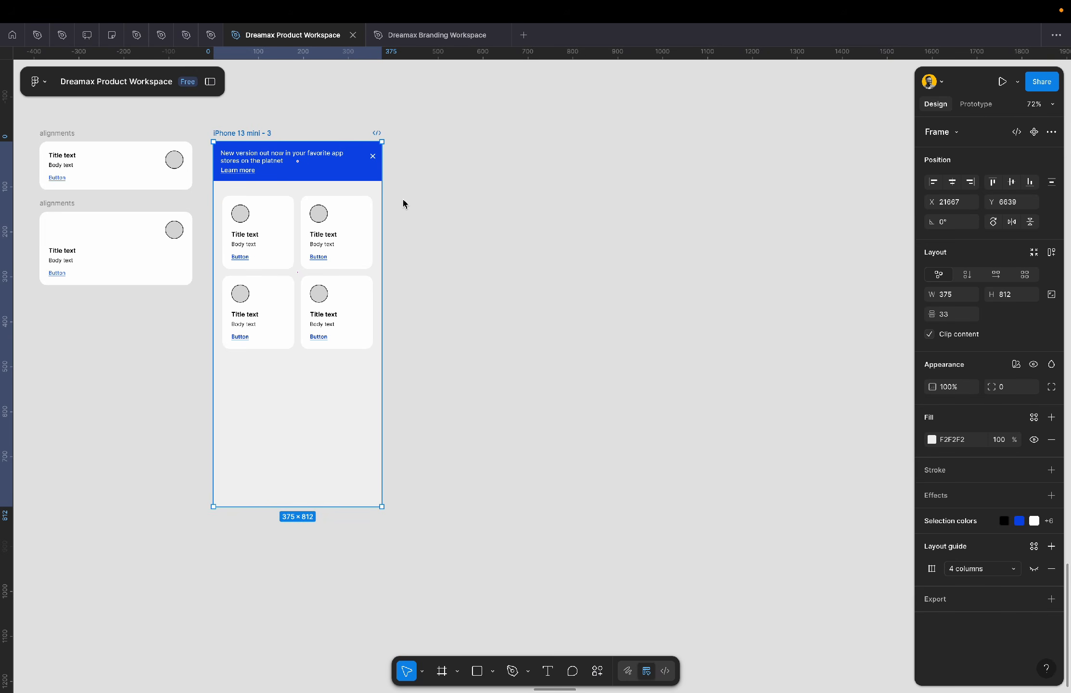
pyautogui.hotkey('ctrl', 'd')
pyautogui.hscroll(3, 405, 202)
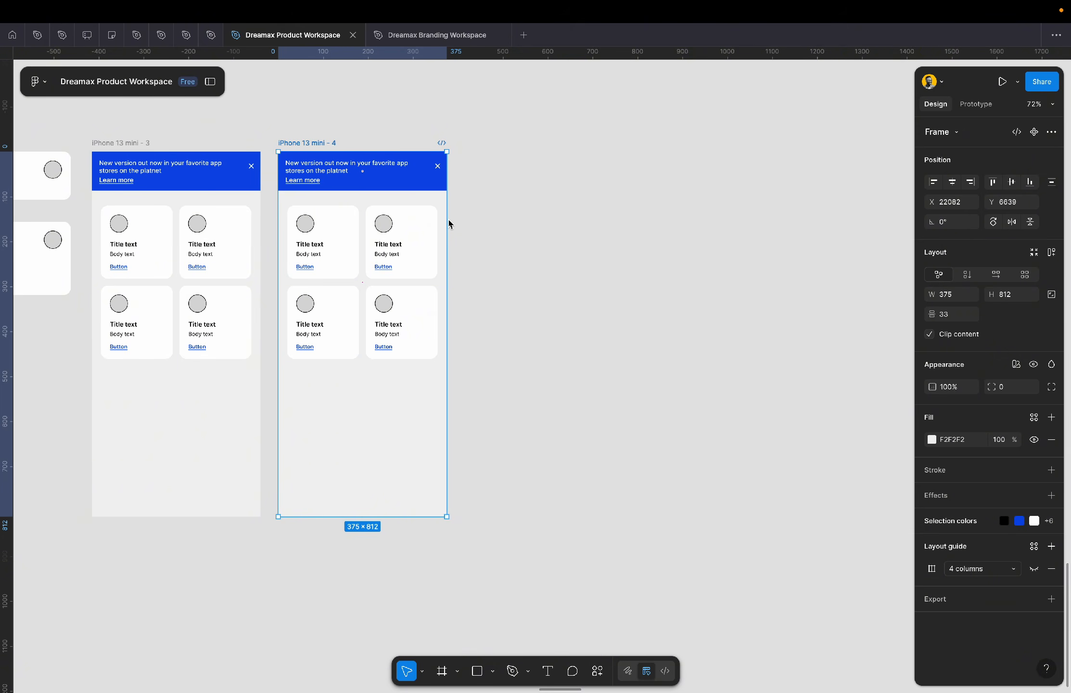
# - Try widening the duplicated frame to 814, undo it, and set its blue banner's horizontal constraint to Left
pyautogui.moveTo(449, 225); pyautogui.dragTo(645, 232)
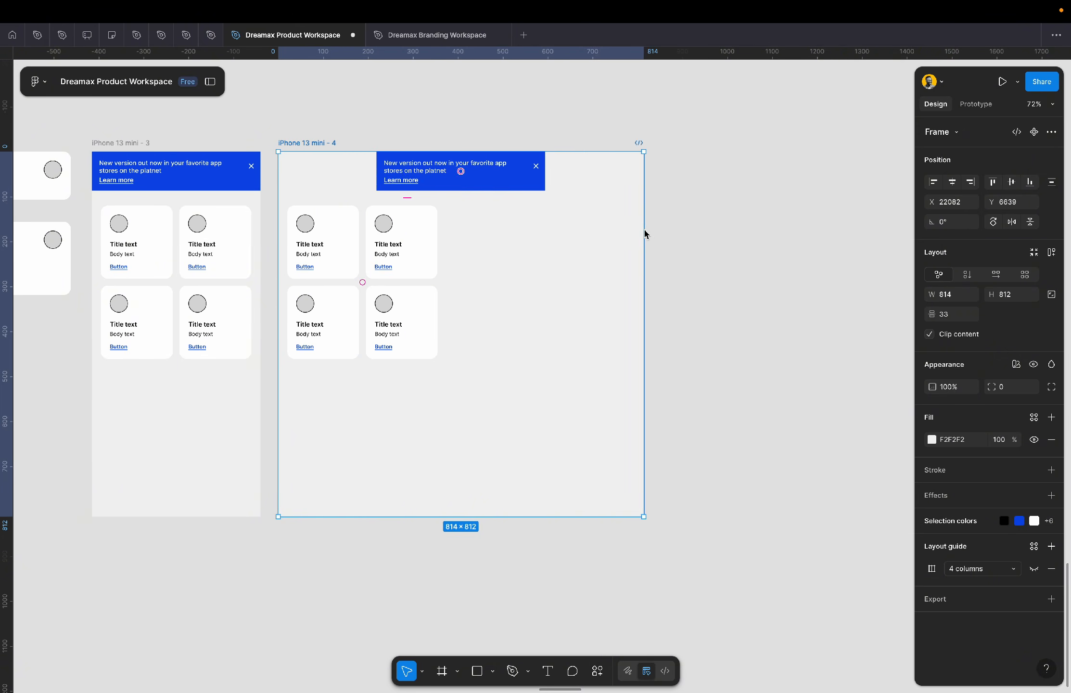
pyautogui.hotkey('ctrl', 'z')
pyautogui.click(369, 190)
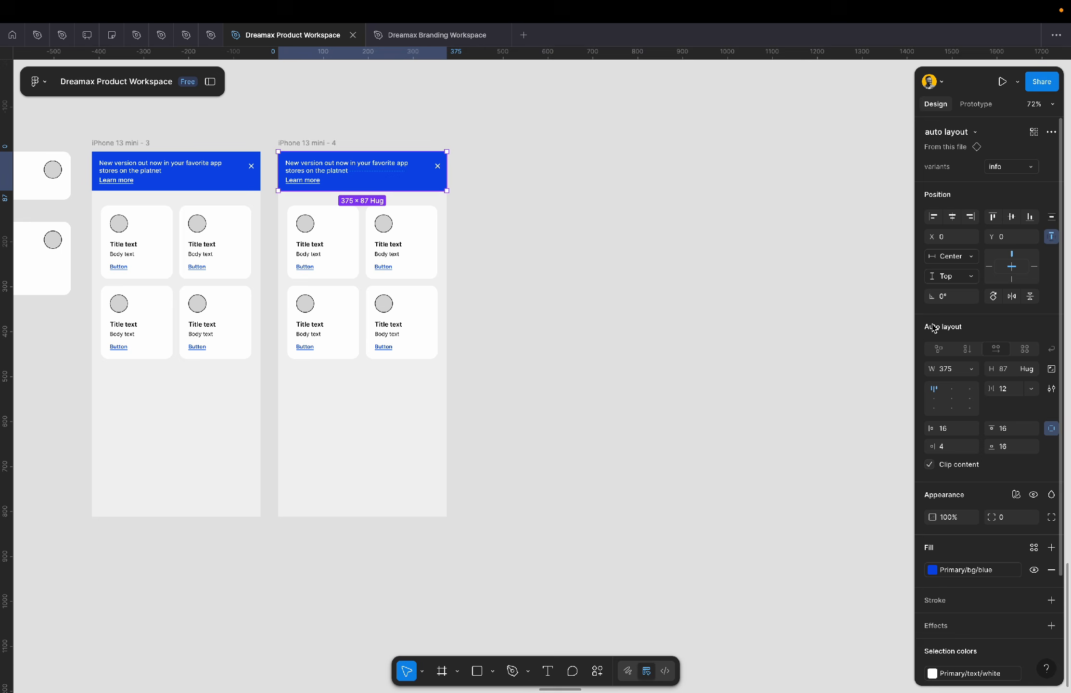
pyautogui.click(989, 267)
# - Widen the duplicated frame to about 786 and its card container to about 685, placing all four cards in one row
pyautogui.click(320, 143)
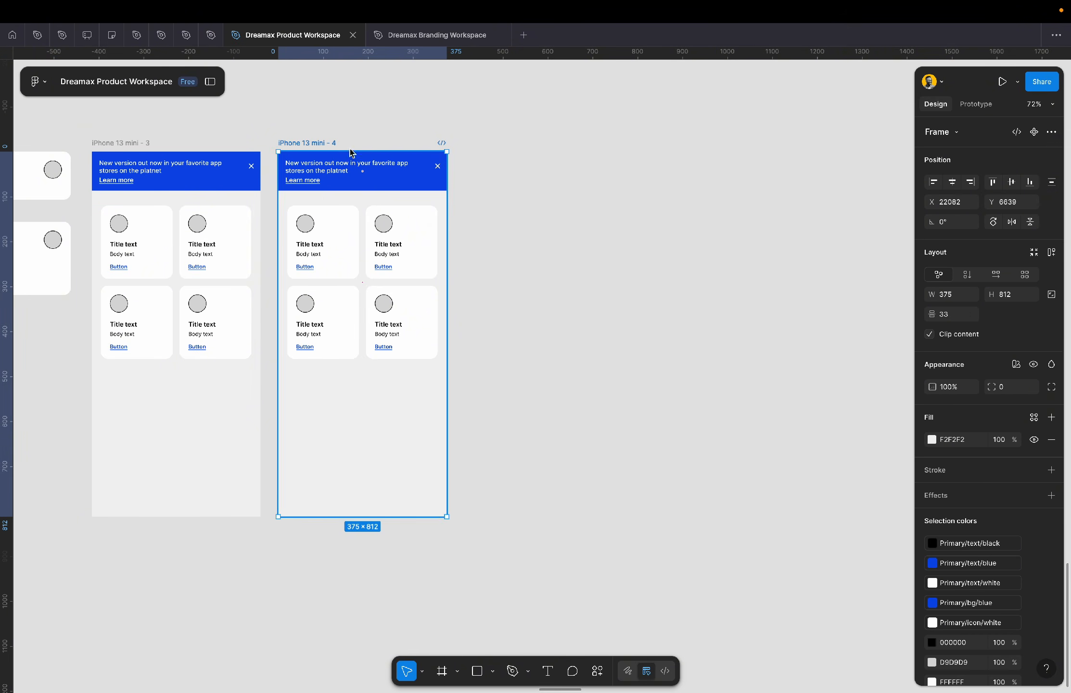
pyautogui.moveTo(447, 237); pyautogui.dragTo(631, 252)
pyautogui.click(410, 253)
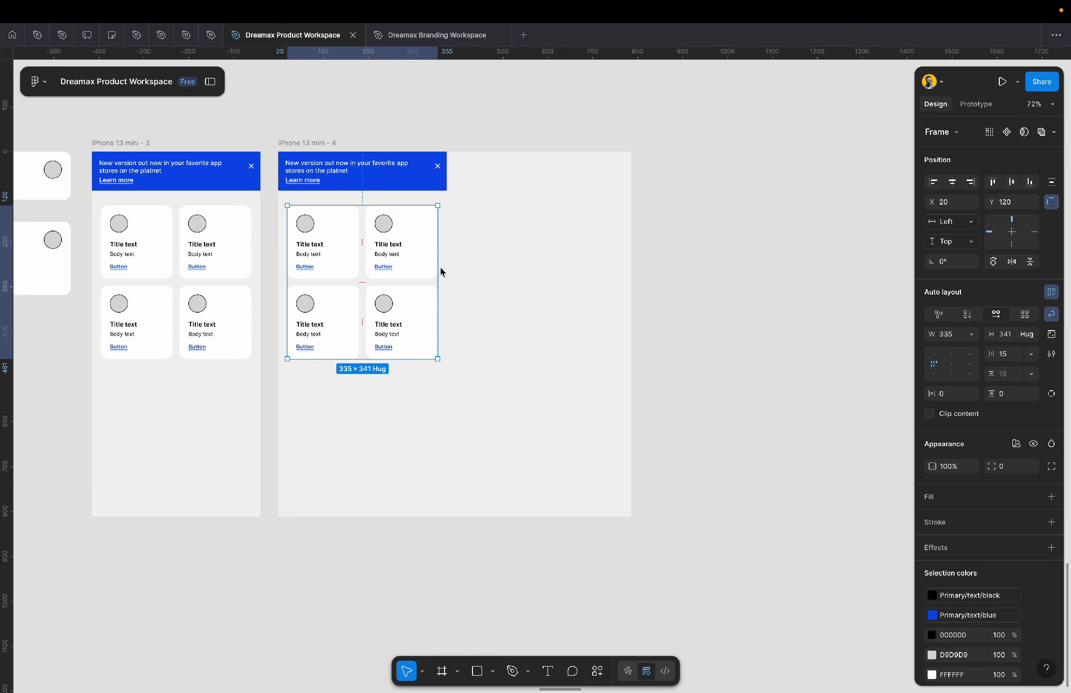
pyautogui.moveTo(439, 272); pyautogui.dragTo(597, 280)
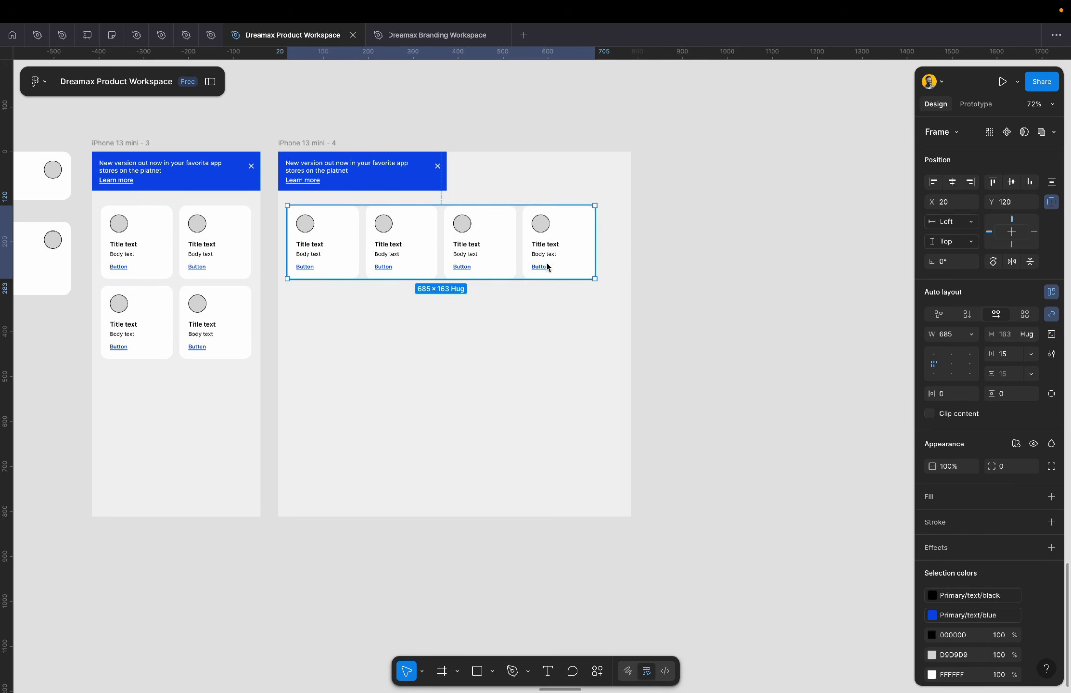
# - Nudge the four-card row inward to X 40 in the widened frame, checking its distances to the frame edges
pyautogui.press('alt')
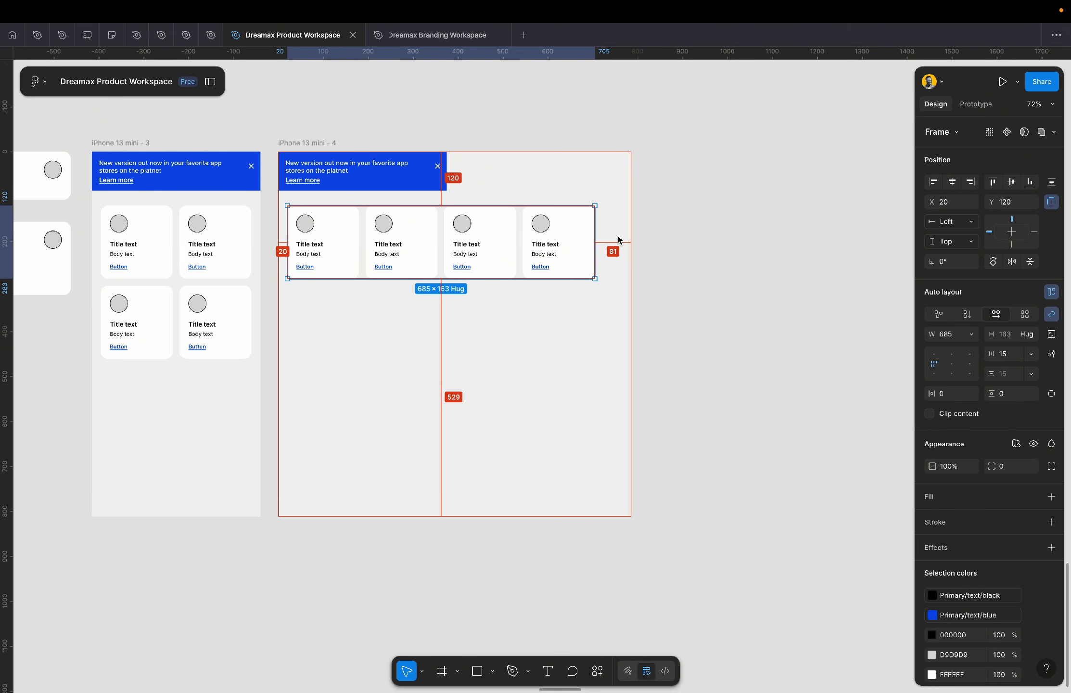
pyautogui.hotkey('shift', 'Right')
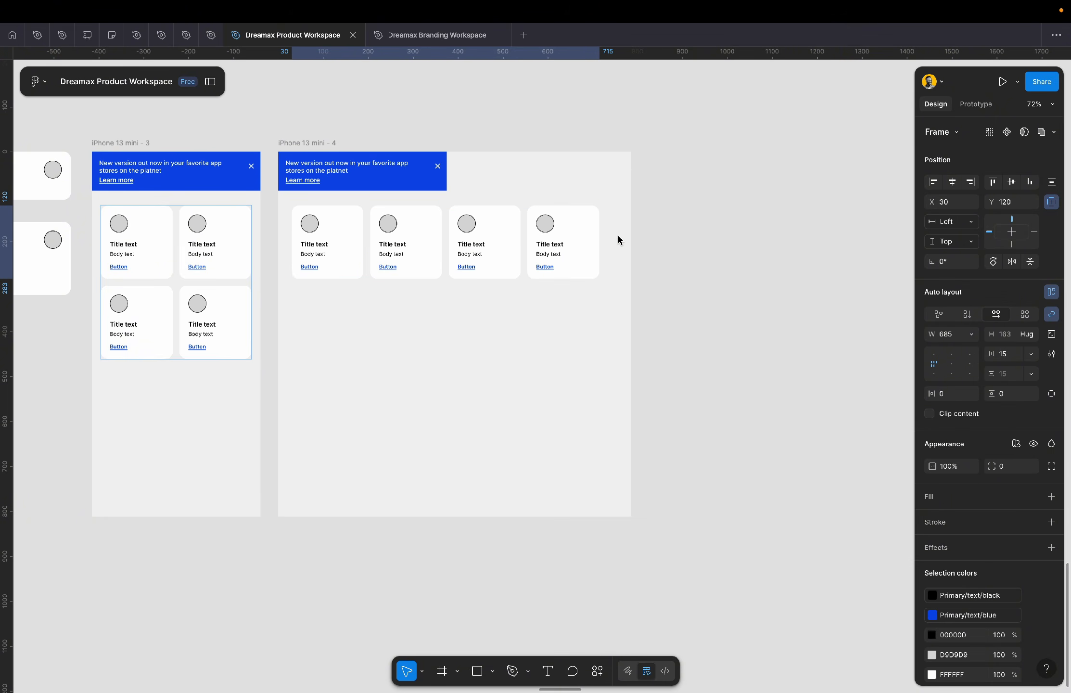
pyautogui.press('Right')
pyautogui.press('Right')
pyautogui.press('alt')
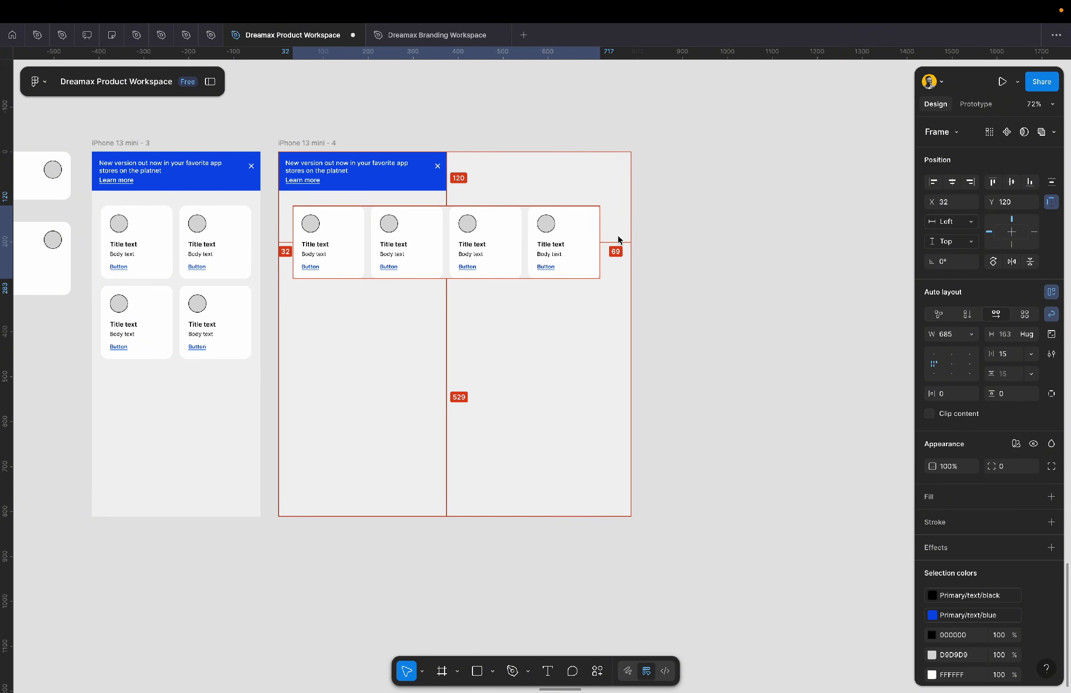
pyautogui.hotkey('shift', 'Right')
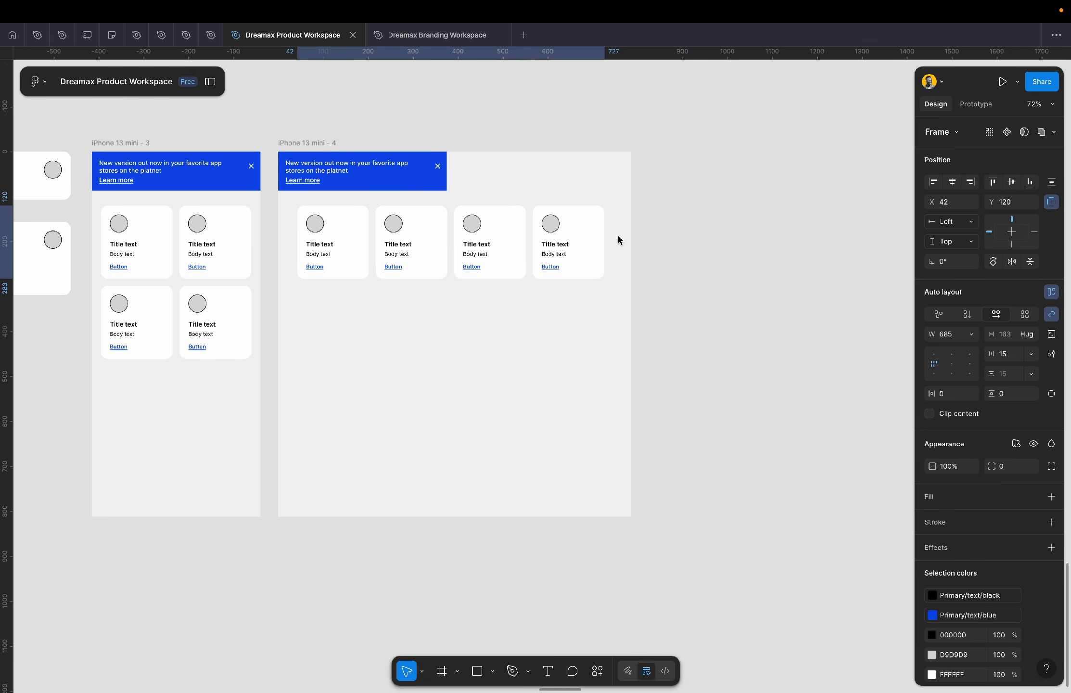
pyautogui.press('alt')
pyautogui.press('Left')
pyautogui.press('Left')
pyautogui.press('alt')
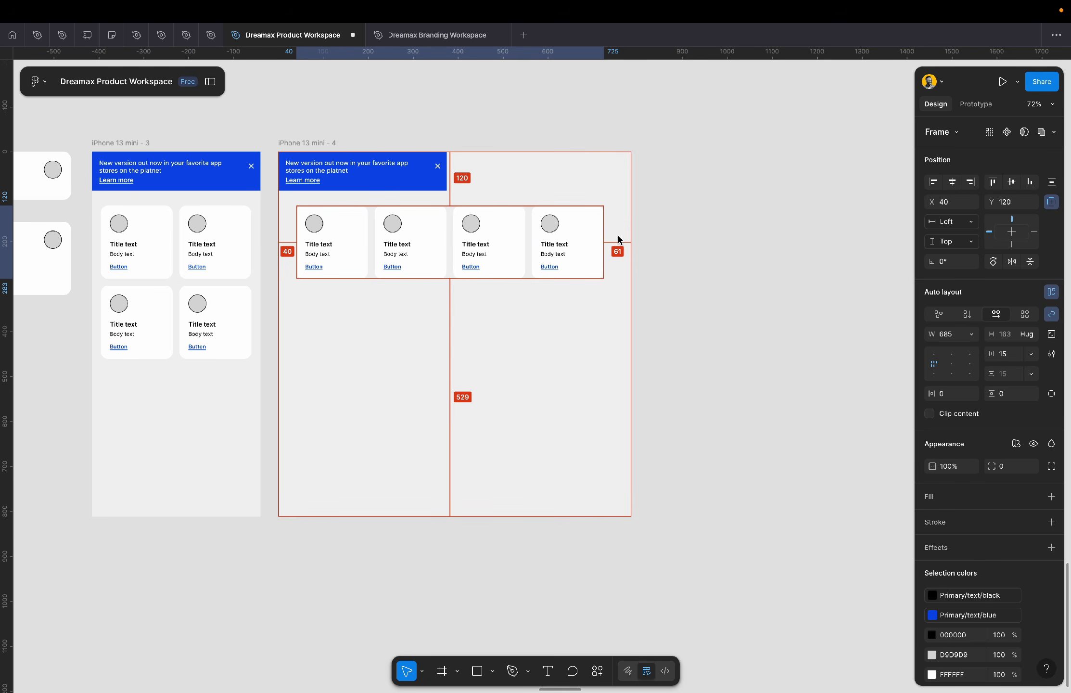
# - Narrow the widened frame to 765 and stretch its blue banner to the same 765 width
pyautogui.click(630, 242)
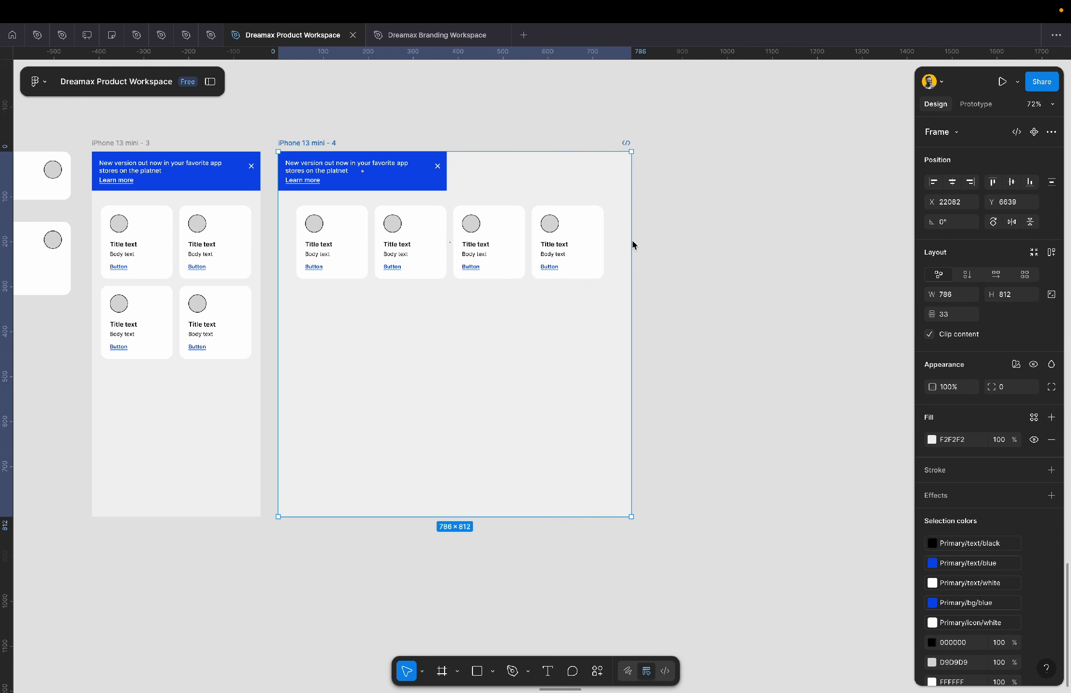
pyautogui.moveTo(631, 242); pyautogui.dragTo(622, 243)
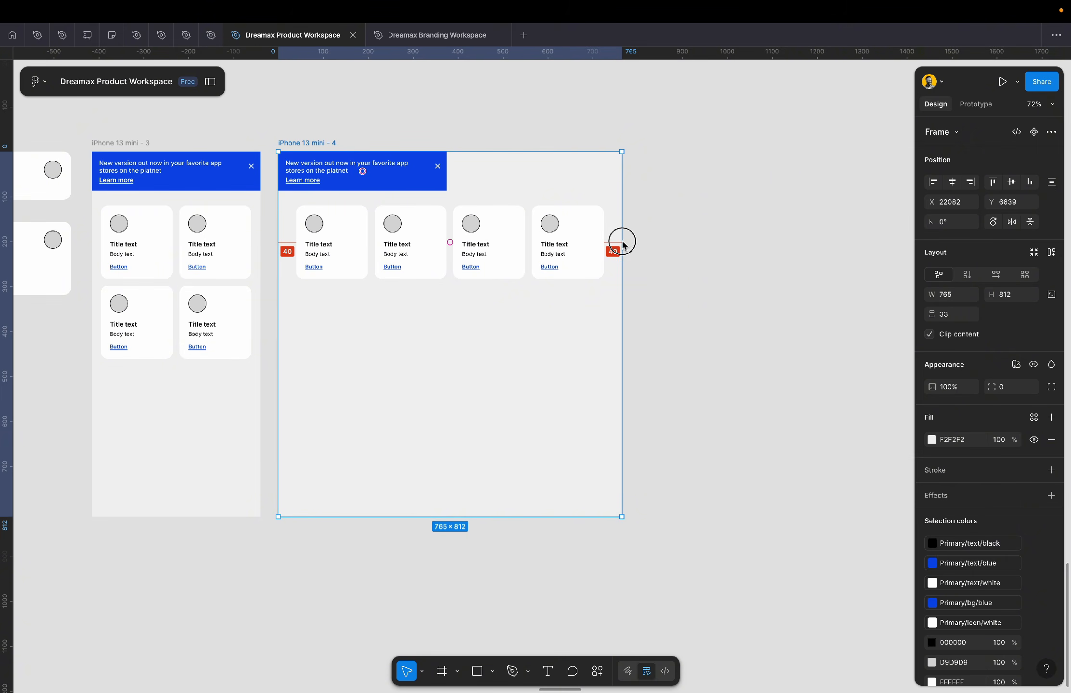
pyautogui.click(421, 187)
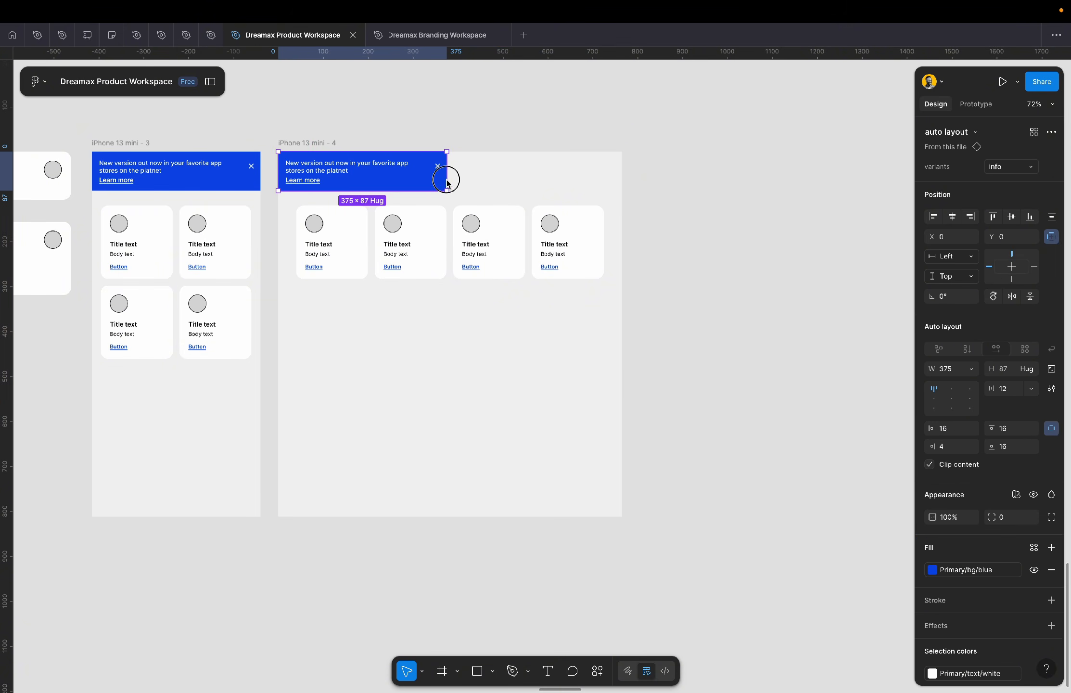
pyautogui.moveTo(447, 183); pyautogui.dragTo(623, 174)
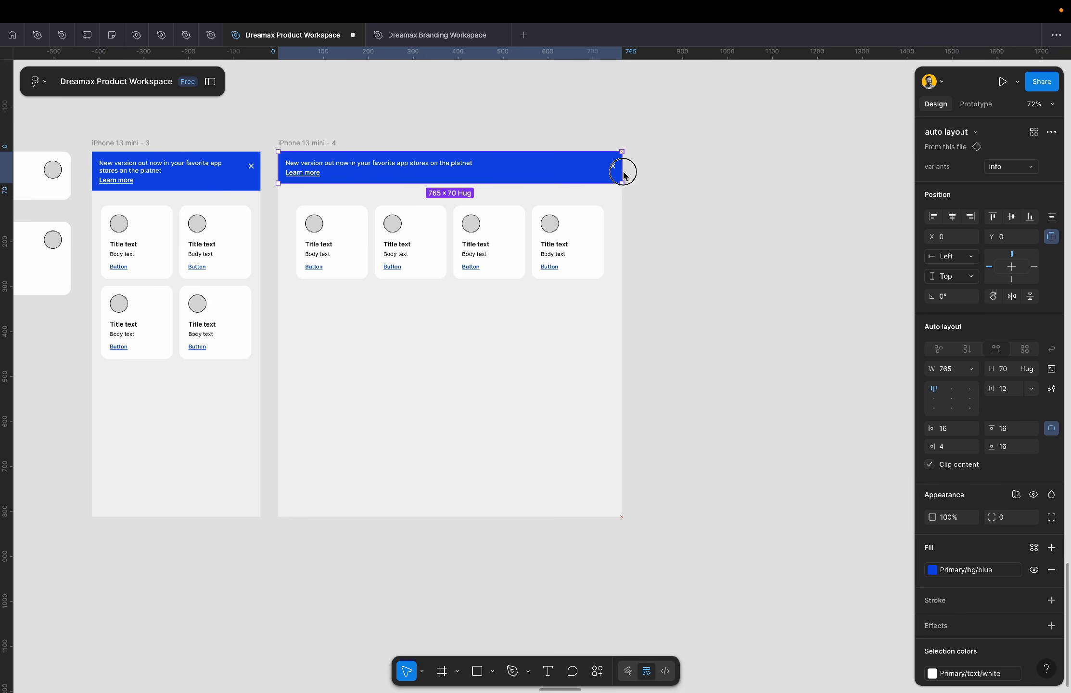
pyautogui.click(676, 207)
pyautogui.hscroll(-5, 678, 207)
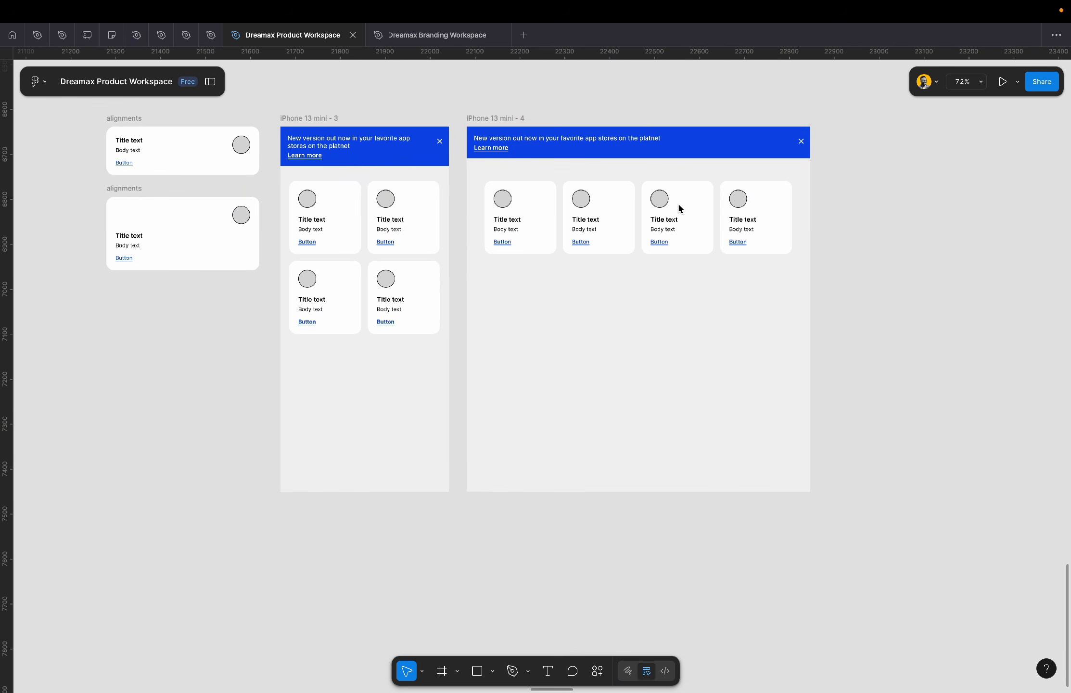
# - Rename the widened frame with the four-card row as "tablet"
pyautogui.hscroll(3, 678, 208)
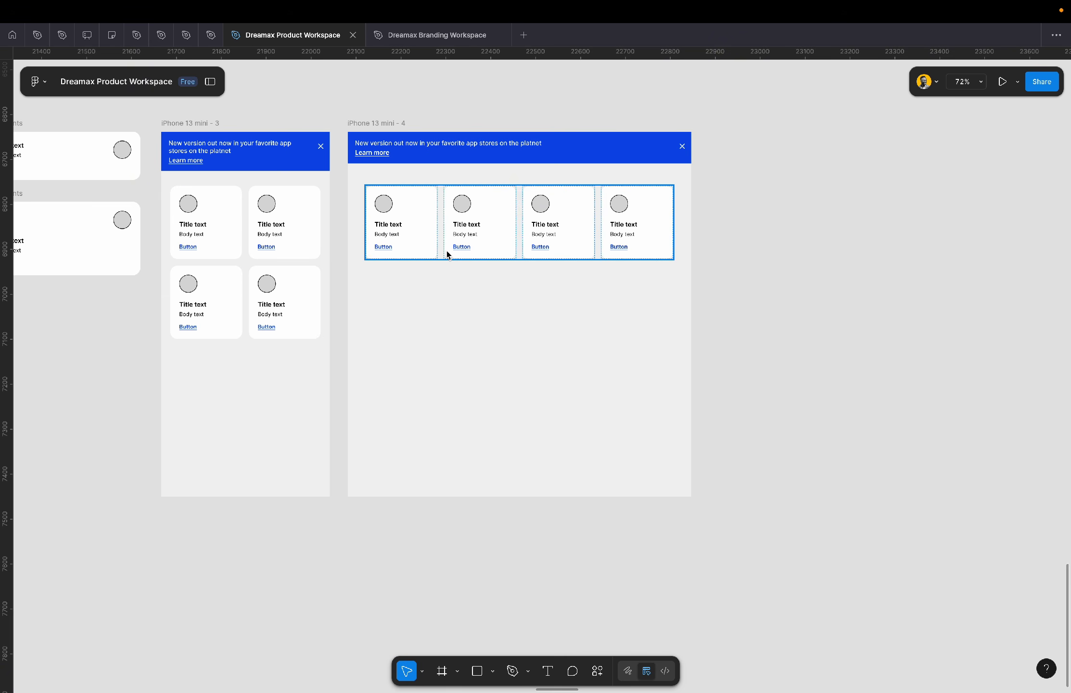
pyautogui.scroll(5, 411, 206)
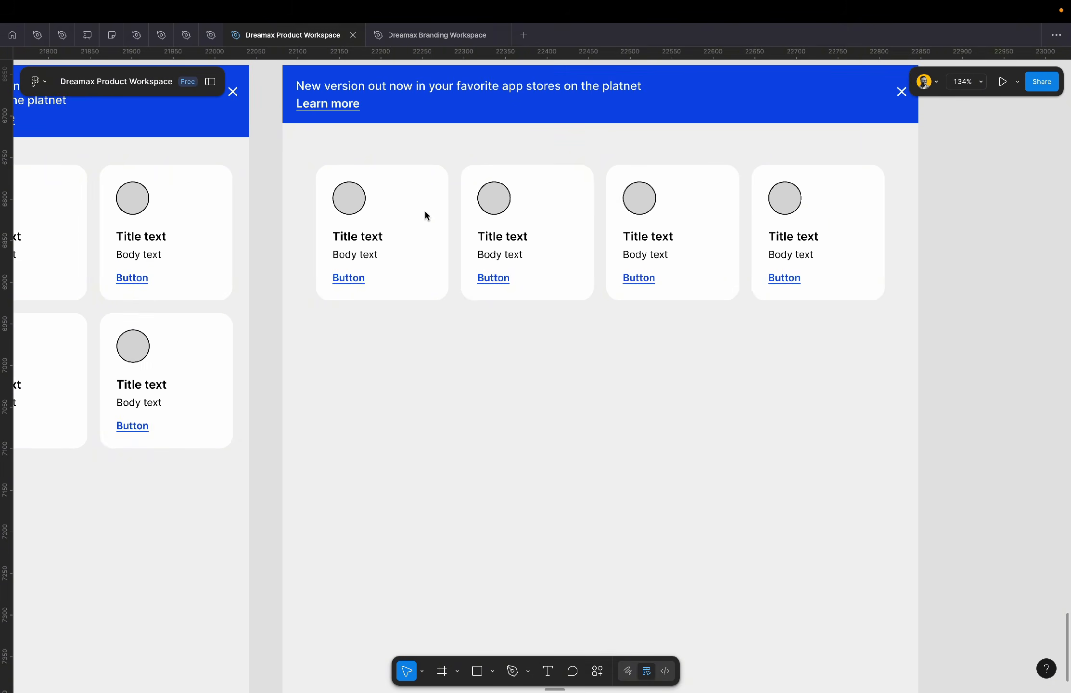
pyautogui.scroll(-5, 422, 215)
pyautogui.hscroll(3, 423, 216)
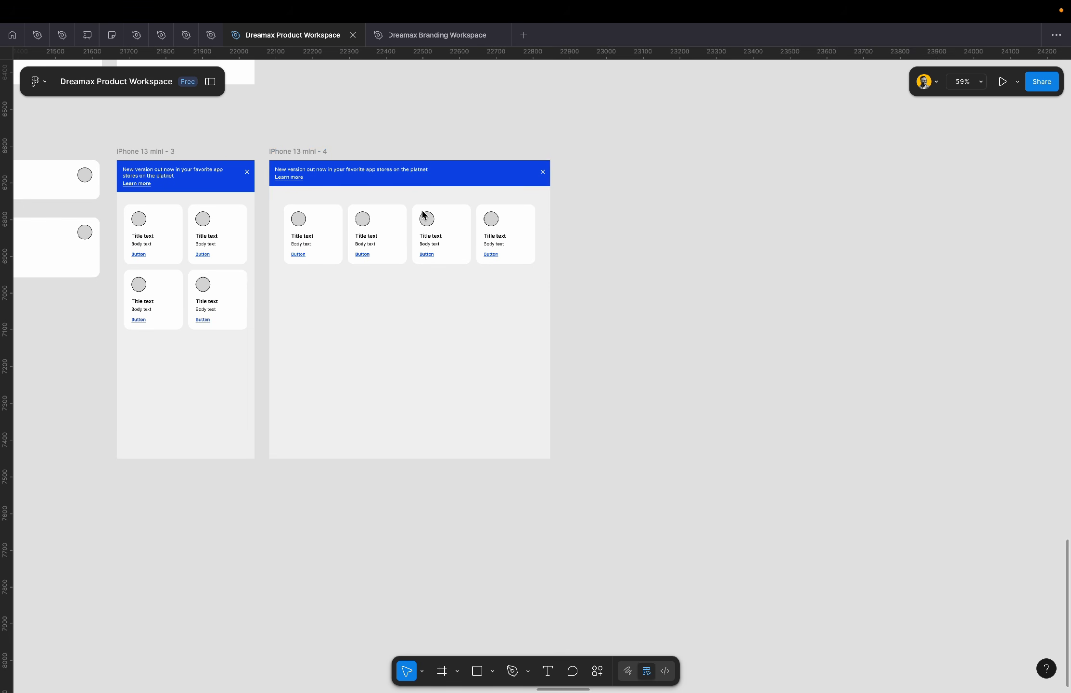
pyautogui.doubleClick(306, 152)
pyautogui.write('tablet')
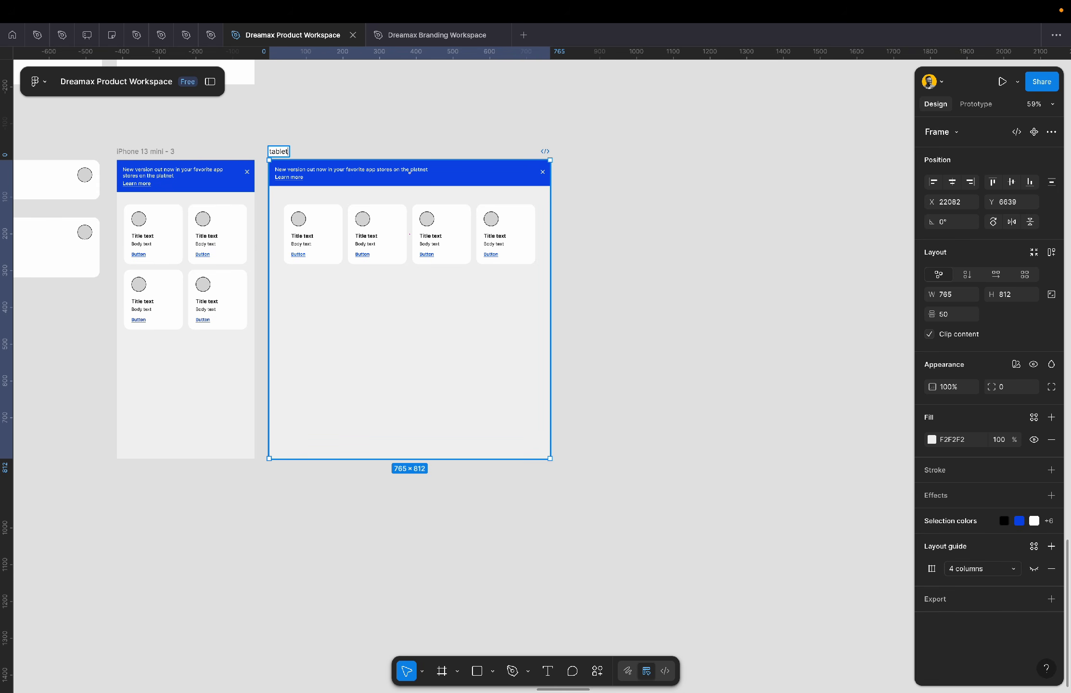
pyautogui.press('Return')
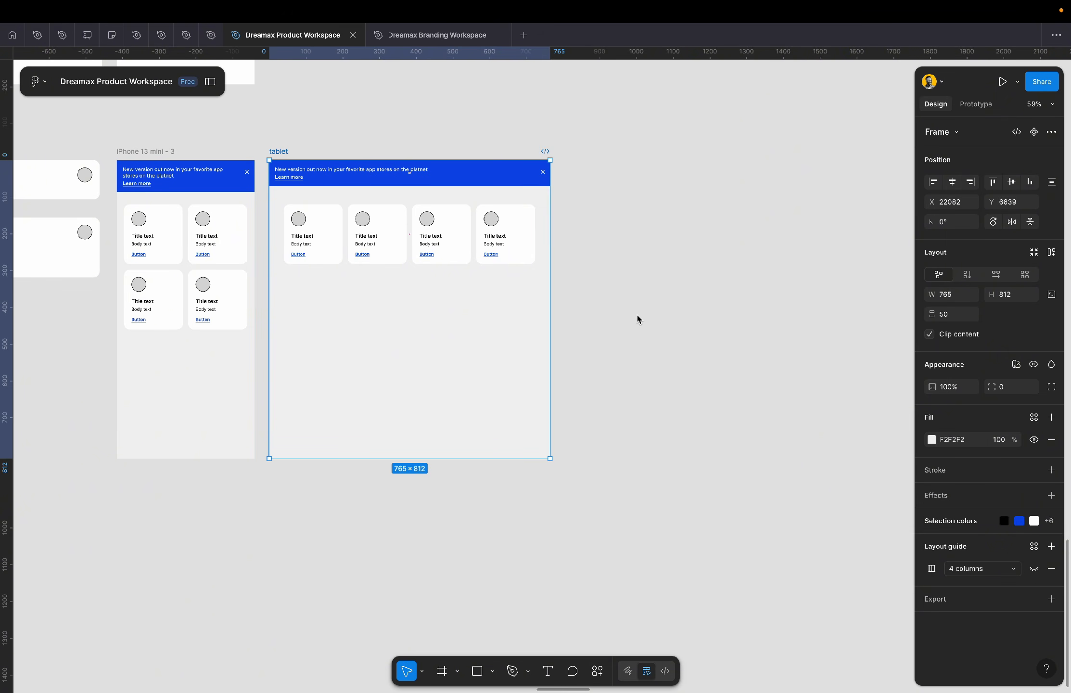
# - Duplicate the tablet frame with the four-card row, placing the copy beside the original
pyautogui.scroll(5, 444, 259)
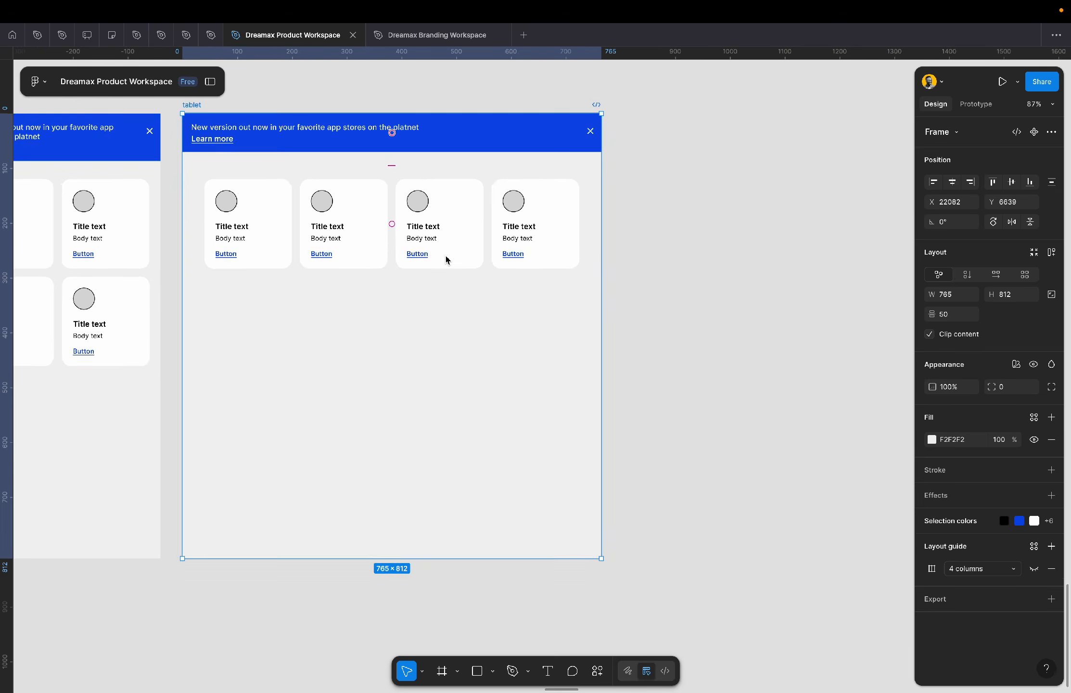
pyautogui.scroll(-1, 446, 260)
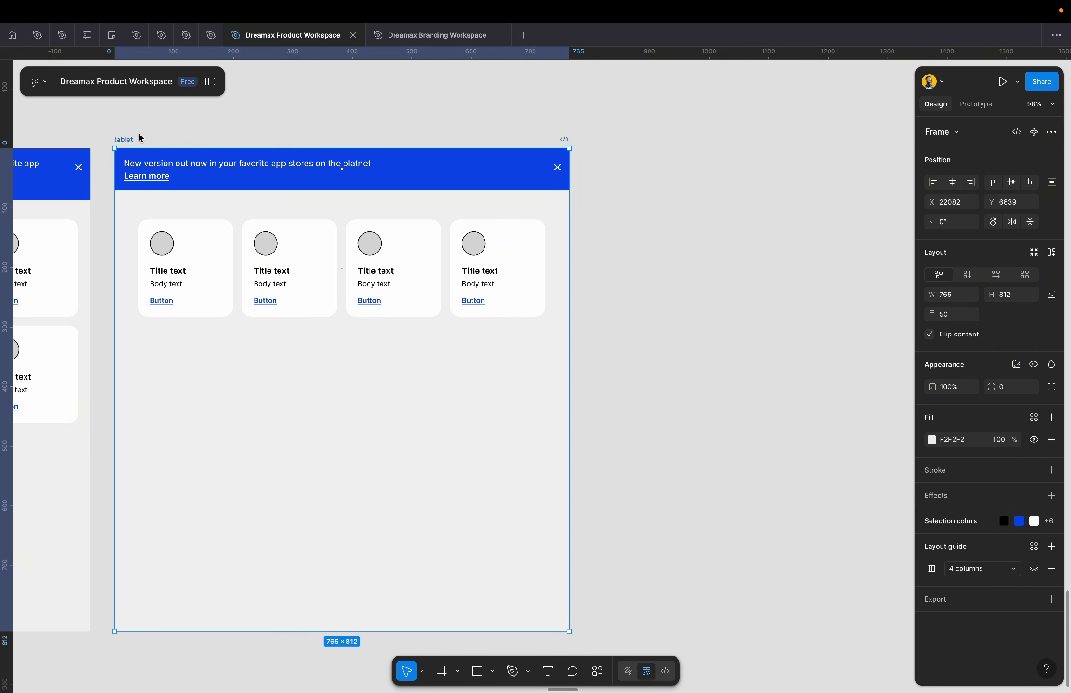
pyautogui.press('super+d')
pyautogui.hscroll(5, 413, 241)
pyautogui.hscroll(4, 415, 241)
pyautogui.scroll(-2, 416, 241)
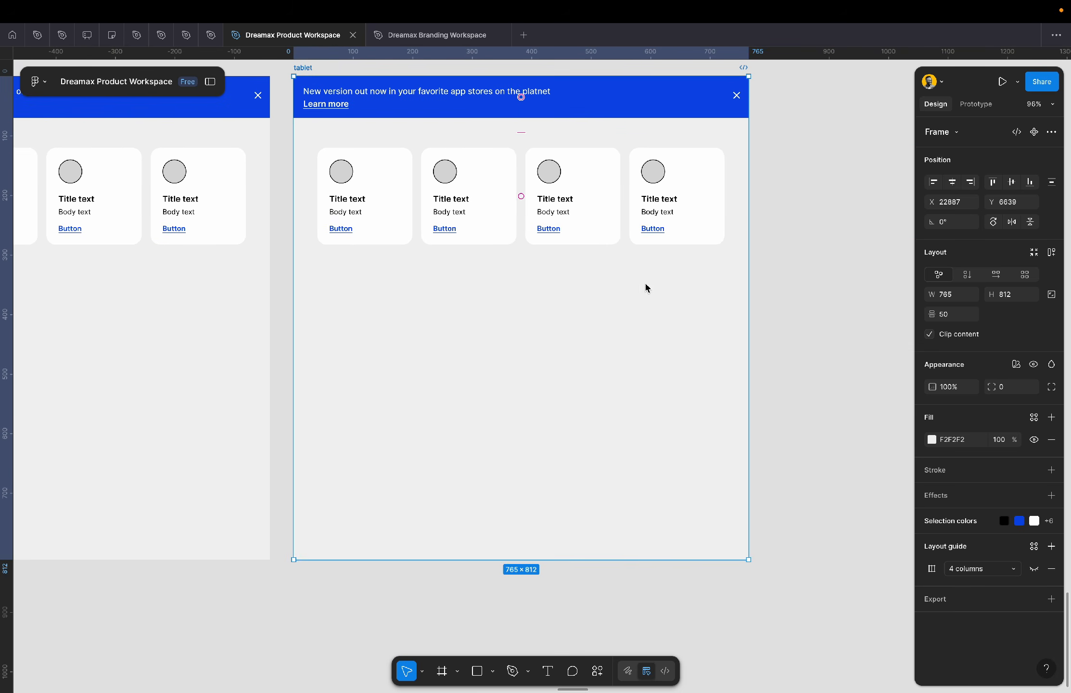
# - Try narrowing the duplicated tablet frame to a width of 330 and undo the resize
pyautogui.scroll(2, 740, 326)
pyautogui.hscroll(1, 740, 326)
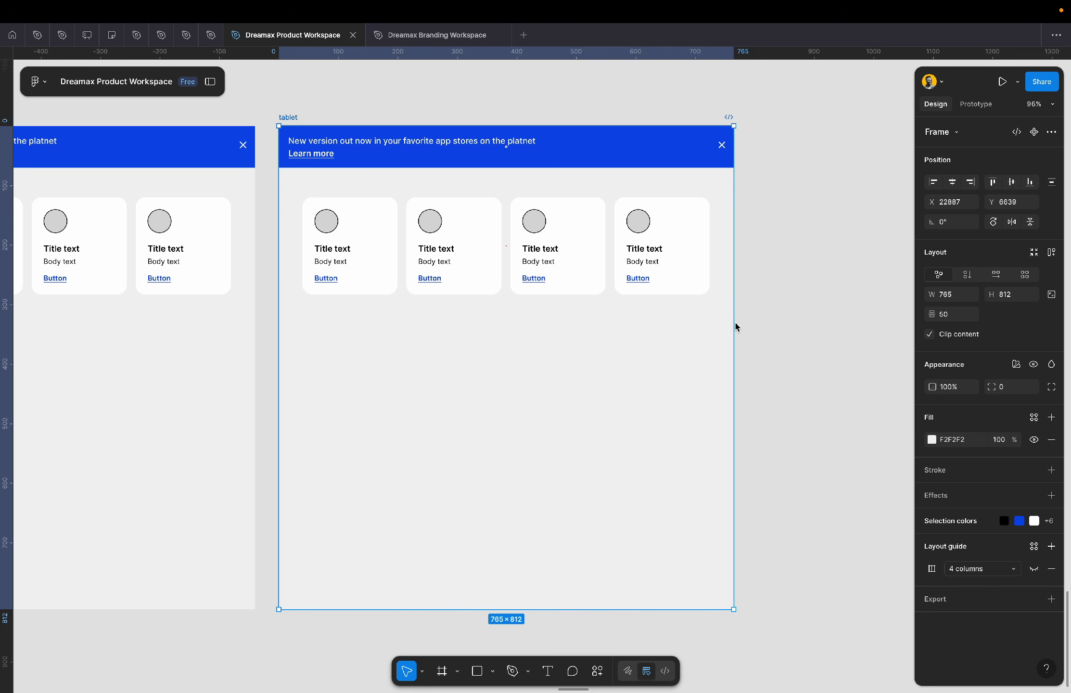
pyautogui.moveTo(736, 327); pyautogui.dragTo(476, 349)
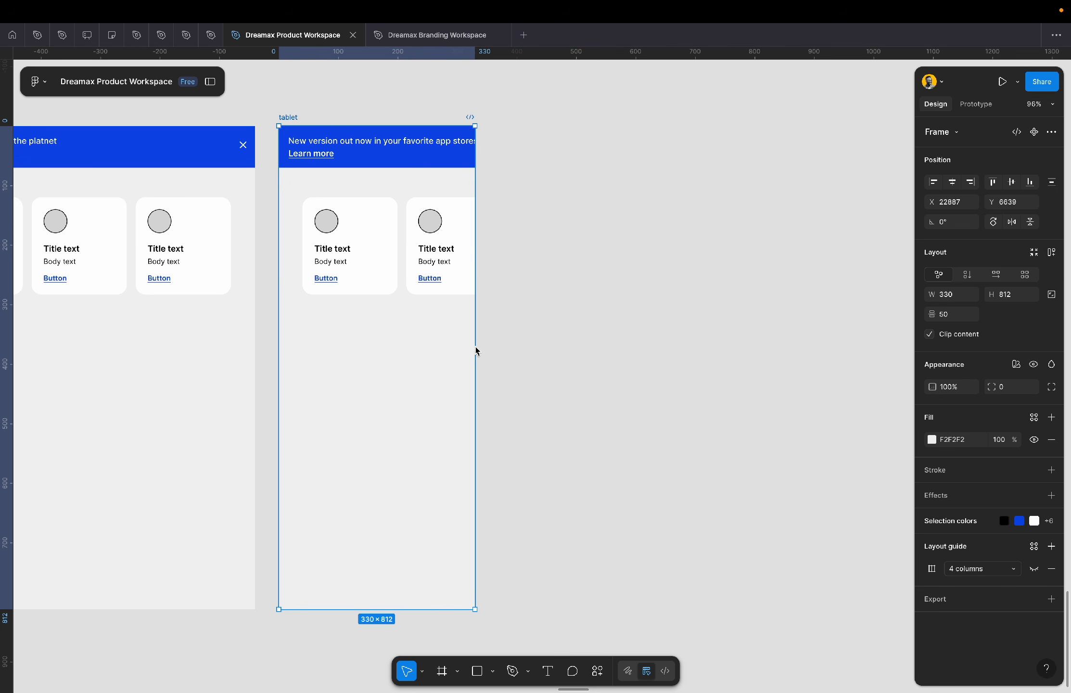
pyautogui.hotkey('ctrl', 'z')
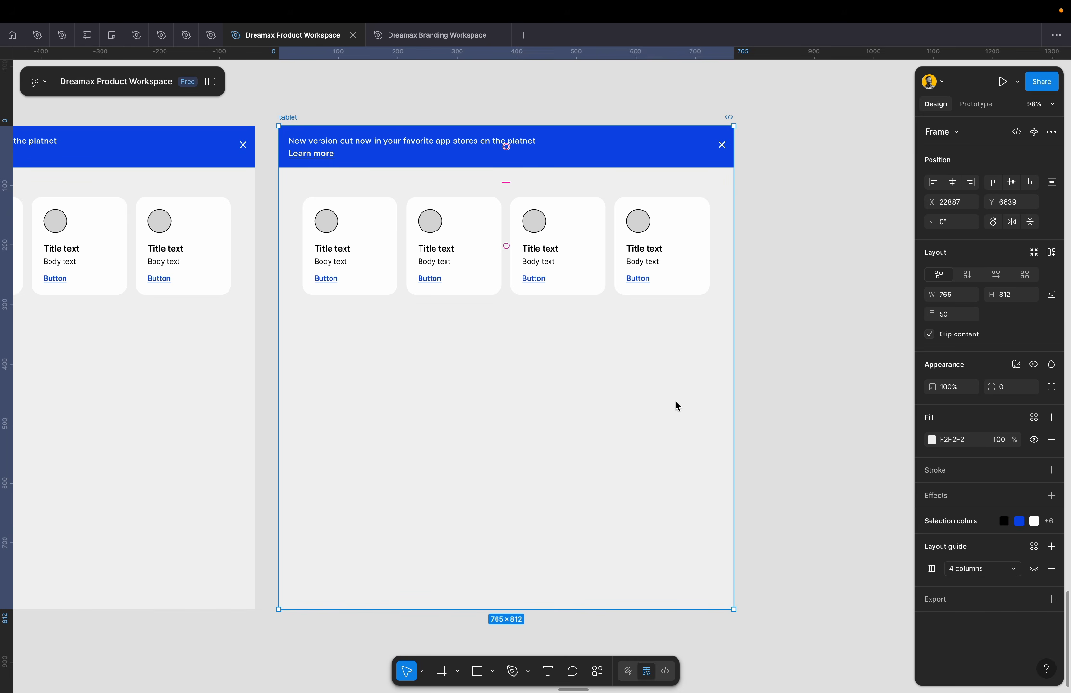
# - Draw an empty frame about 568 × 363 on the canvas beside the duplicated tablet frame and give it auto layout
pyautogui.hscroll(4, 675, 406)
pyautogui.click(673, 369)
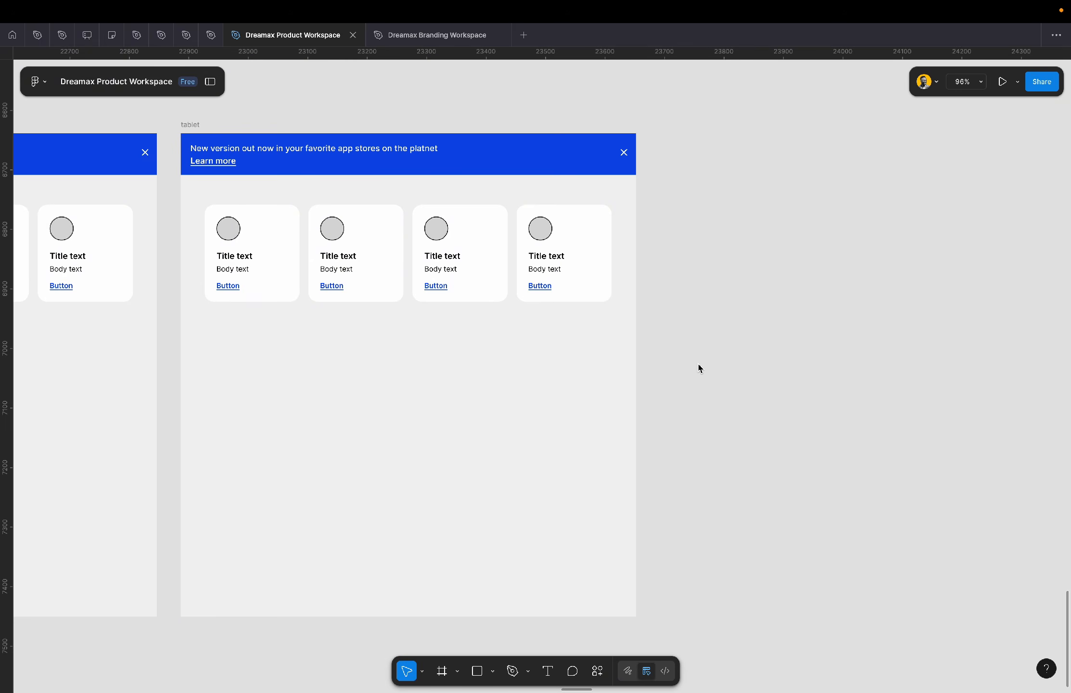
pyautogui.press('f')
pyautogui.moveTo(664, 276); pyautogui.dragTo(1012, 492)
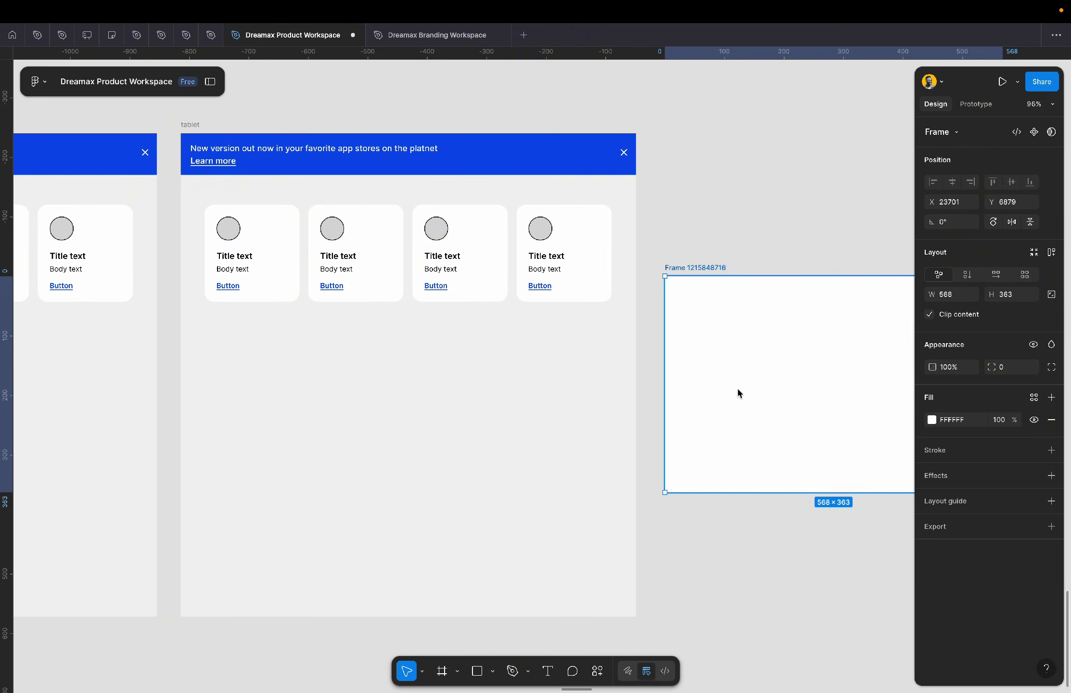
pyautogui.hscroll(10, 738, 388)
pyautogui.scroll(1, 738, 389)
pyautogui.hscroll(-2, 697, 367)
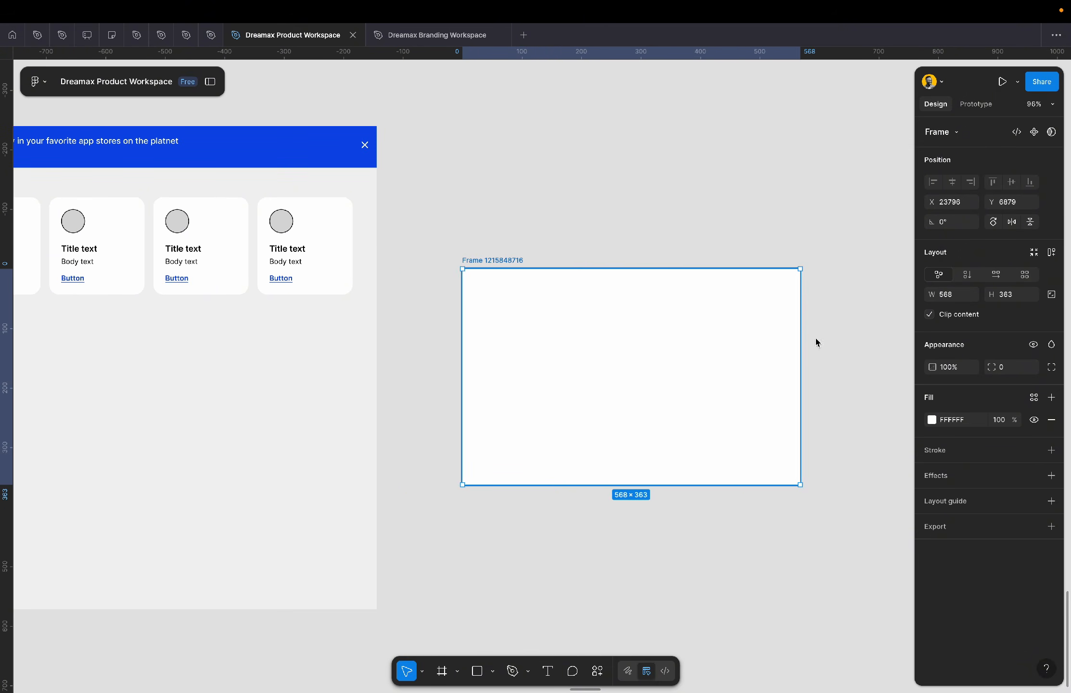
pyautogui.click(1052, 252)
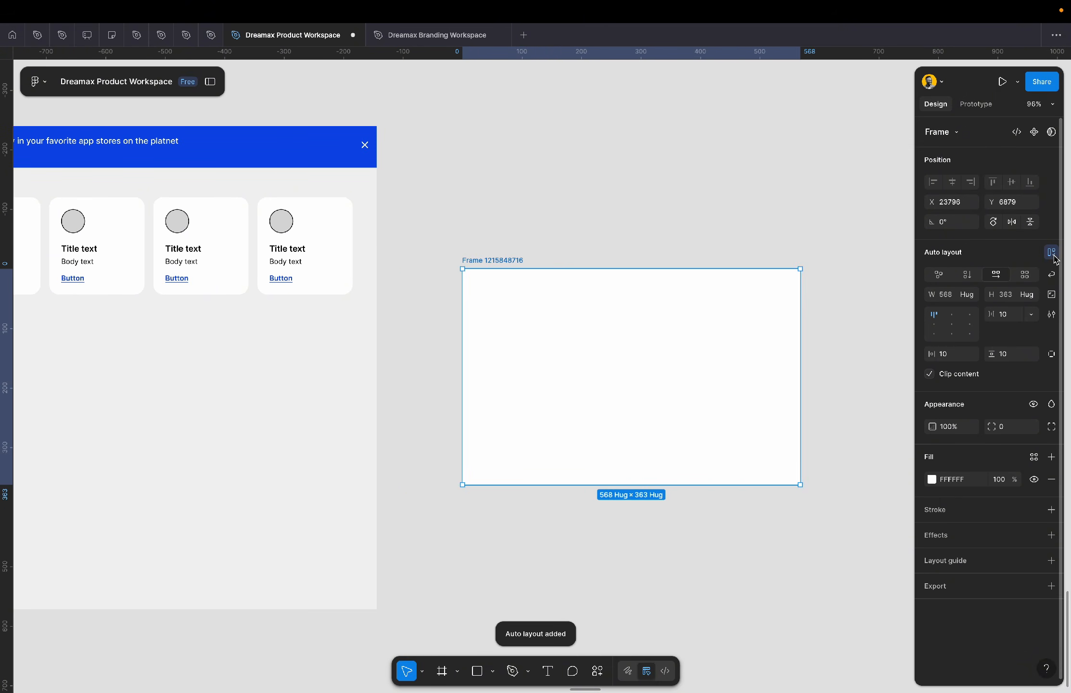
# - Measure the four-card row's distances to the duplicated tablet frame's sides and to the blue banner
pyautogui.hscroll(-6, 541, 279)
pyautogui.scroll(1, 541, 279)
pyautogui.hscroll(-1, 543, 278)
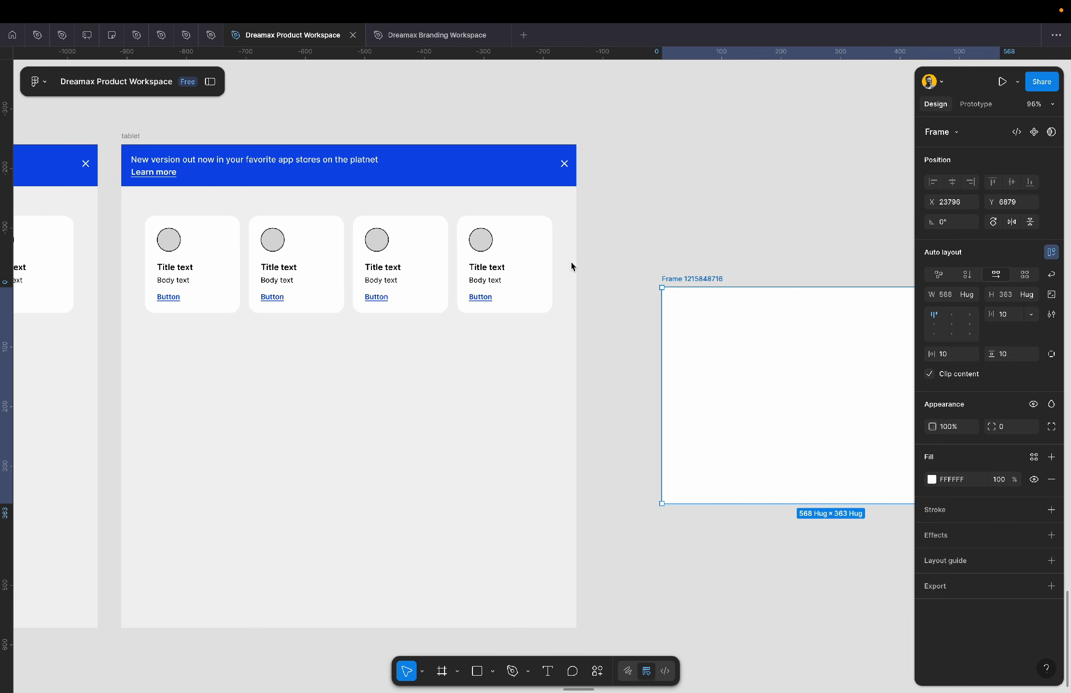
pyautogui.click(533, 263)
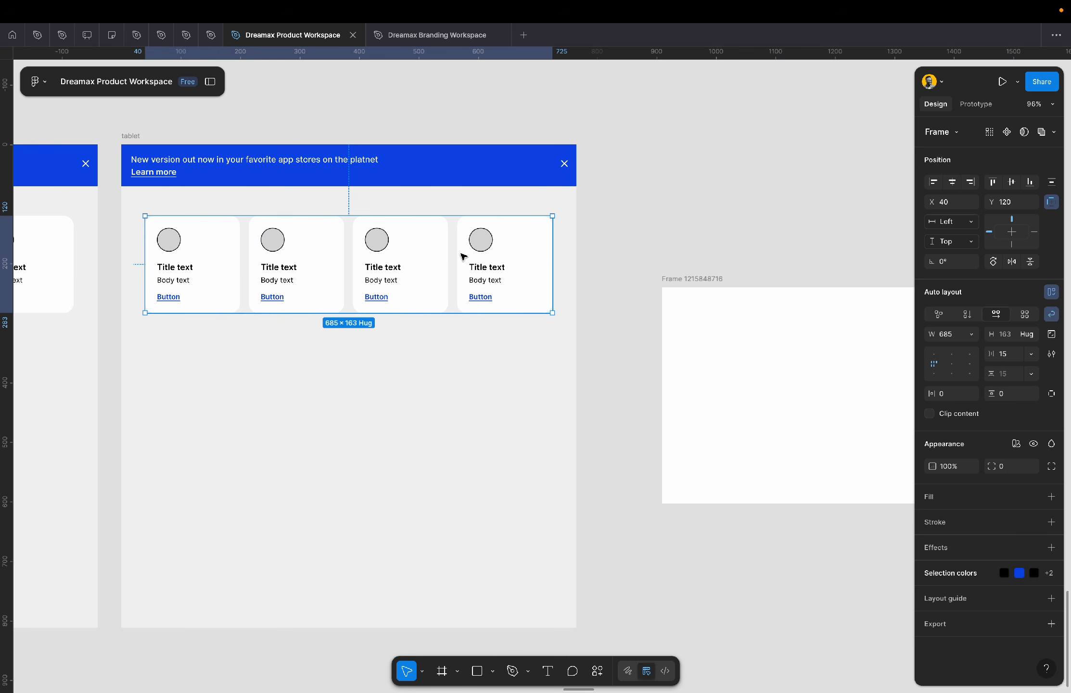
pyautogui.press('alt')
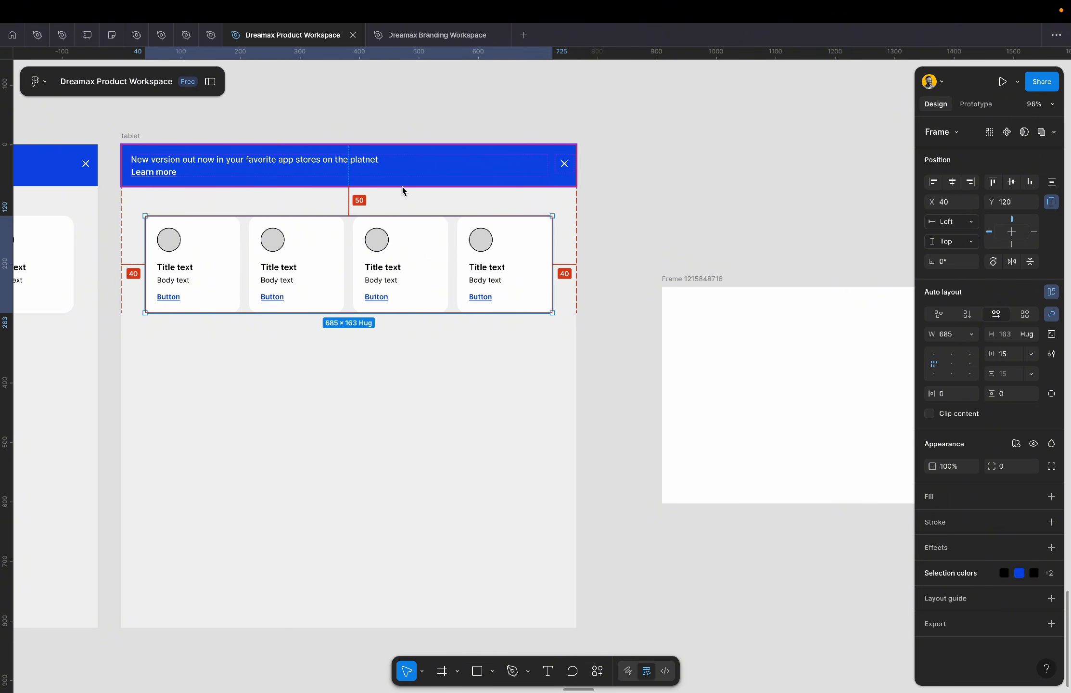
# - Set the horizontal and vertical padding of the empty auto layout frame to 40
pyautogui.hscroll(5, 564, 269)
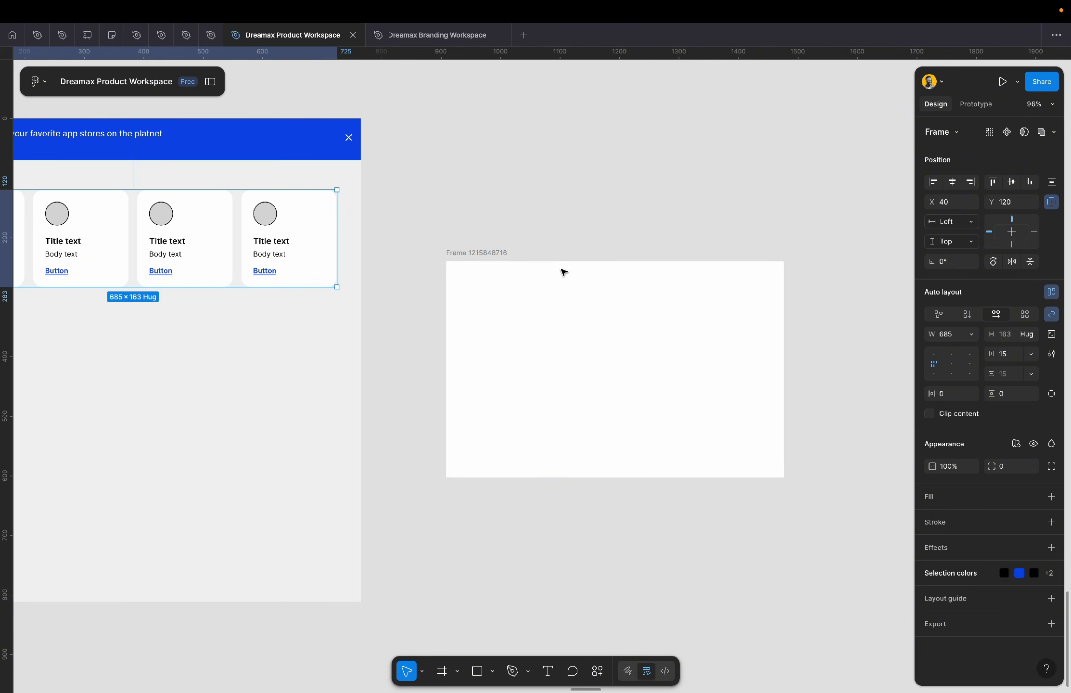
pyautogui.click(471, 270)
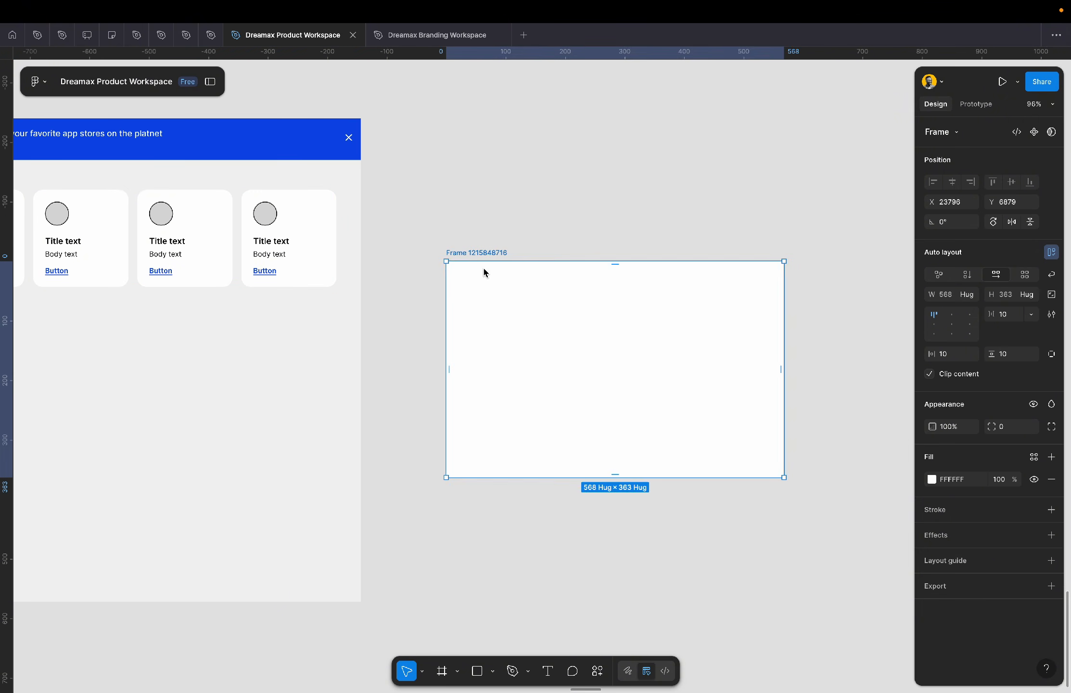
pyautogui.click(956, 355)
pyautogui.press('Tab')
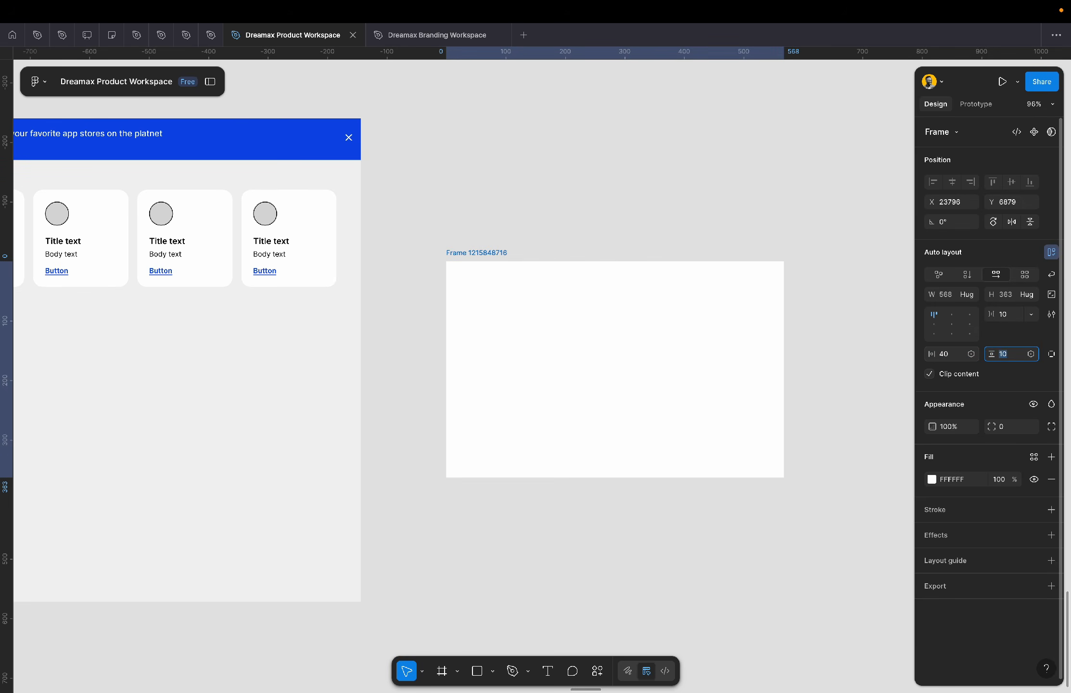
pyautogui.press('Return')
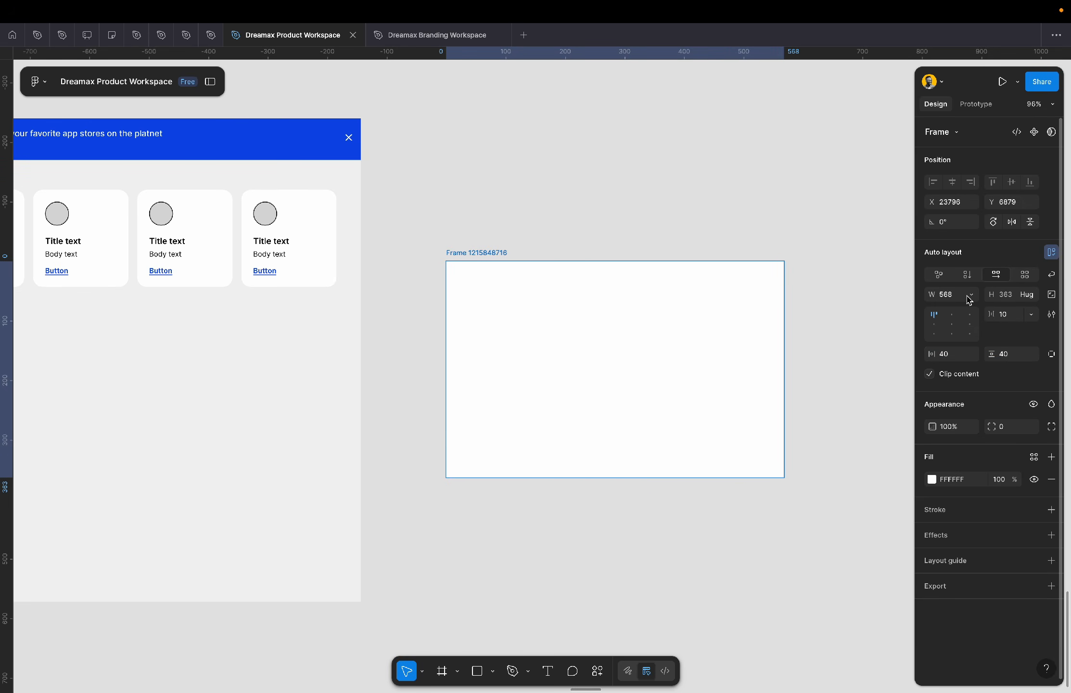
# - Set the empty auto layout frame's item gap to 0 and align its content to the centre
pyautogui.click(1014, 318)
pyautogui.write('0')
pyautogui.press('Return')
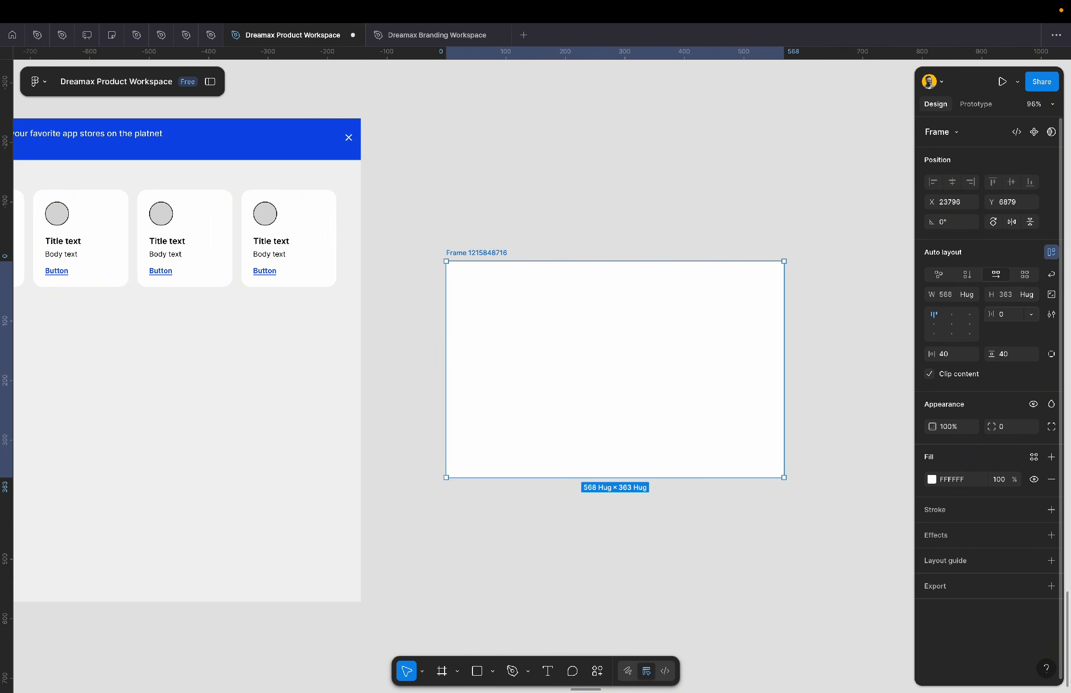
pyautogui.click(951, 326)
pyautogui.scroll(-5, 466, 285)
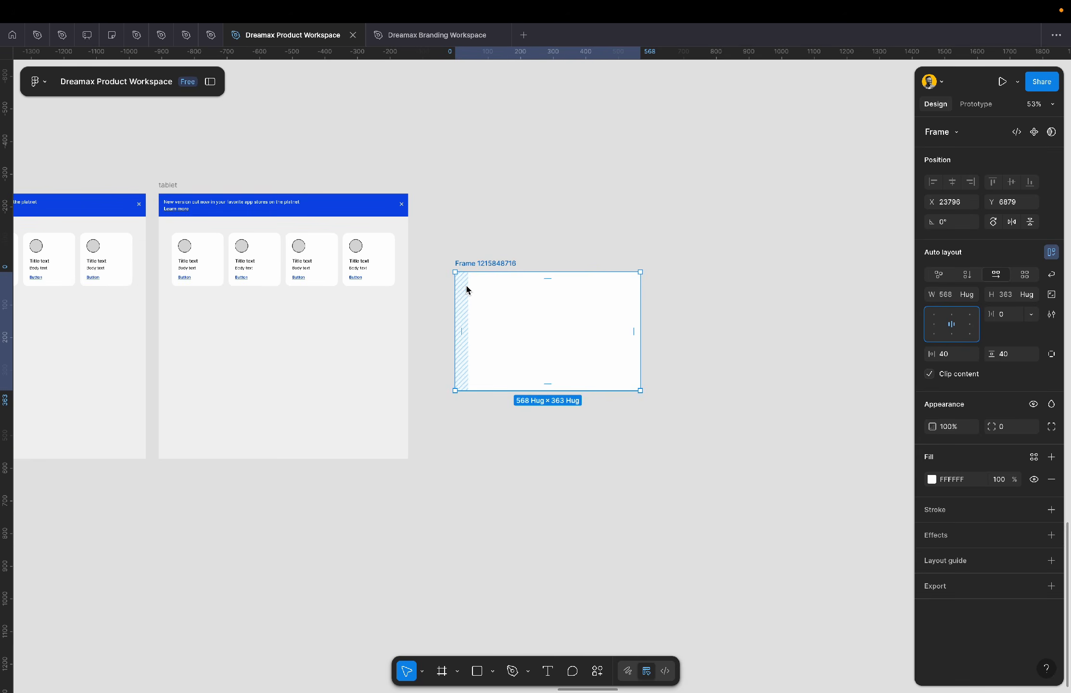
# - Move the tablet frame's row of four cards into the separate white auto-layout frame and remove that frame's fill
pyautogui.scroll(3, 466, 286)
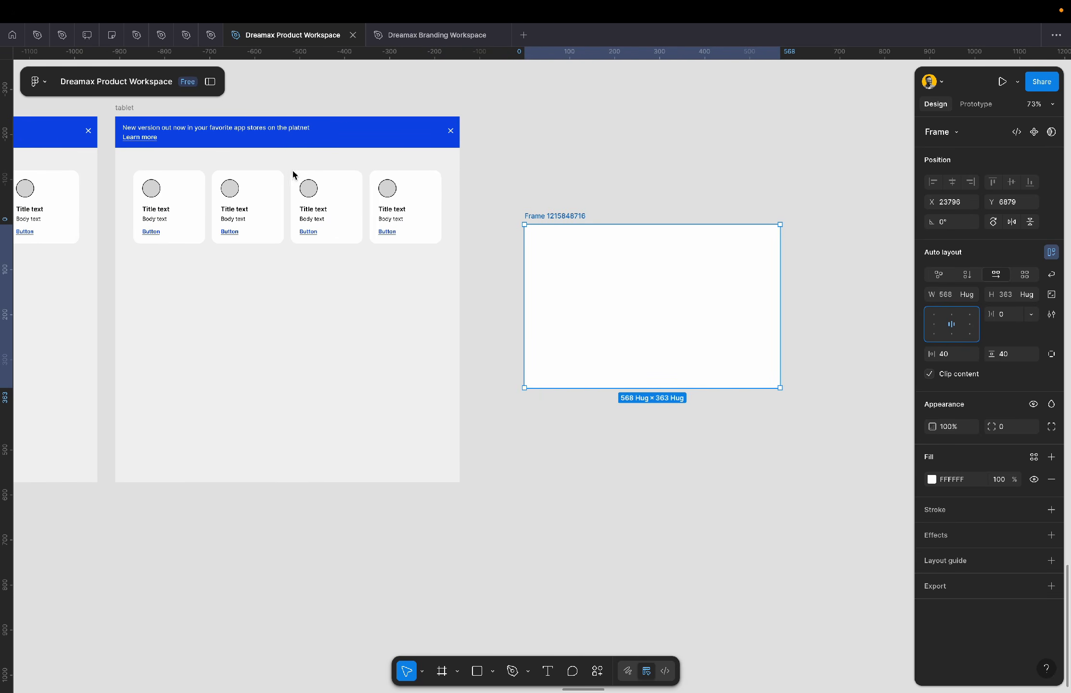
pyautogui.click(285, 189)
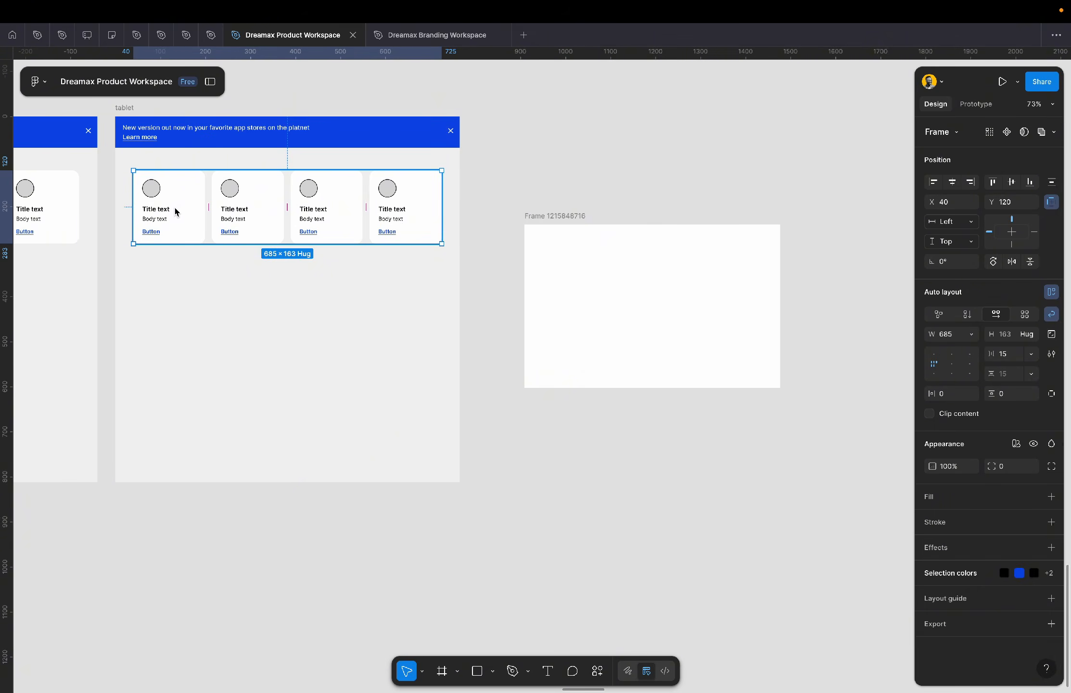
pyautogui.moveTo(174, 206); pyautogui.dragTo(606, 298)
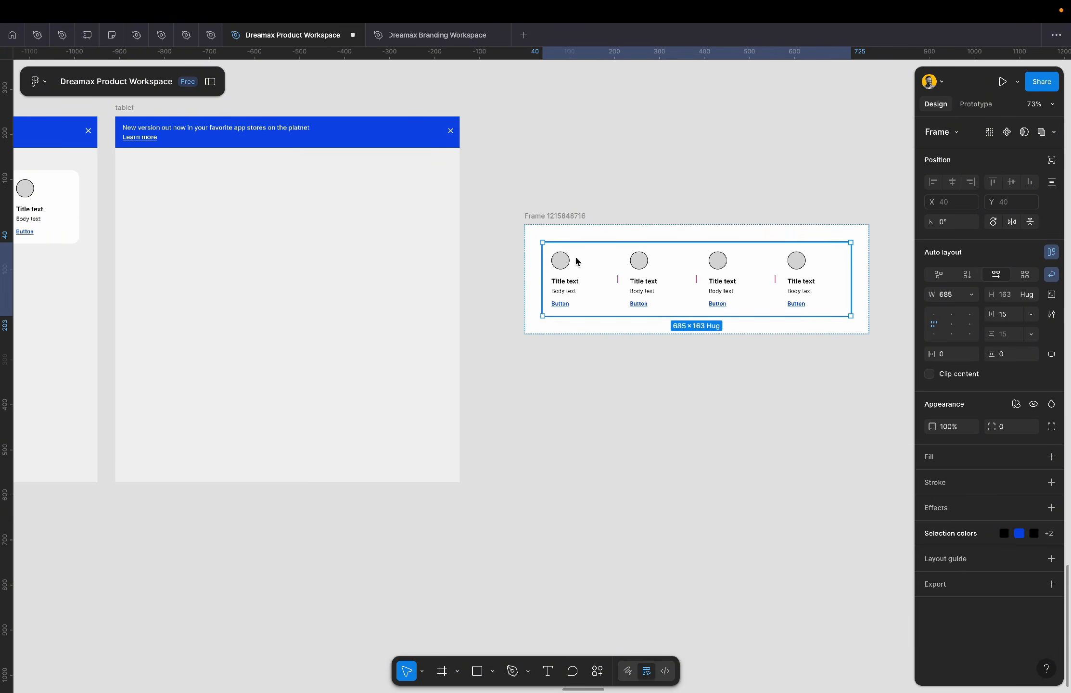
pyautogui.click(556, 217)
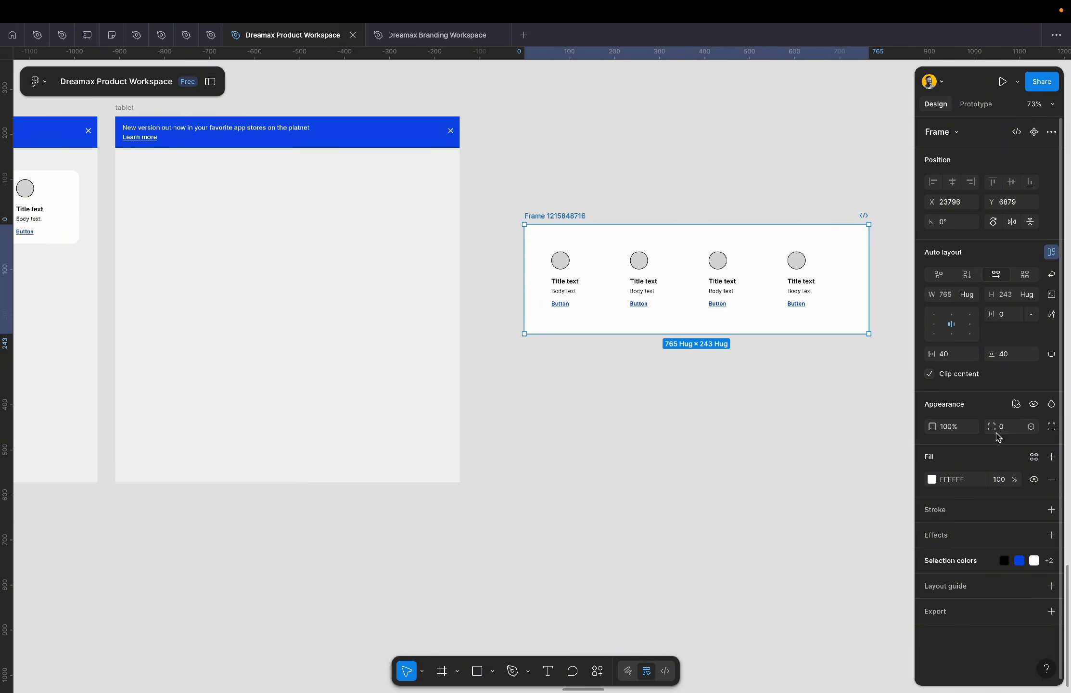
pyautogui.click(1052, 479)
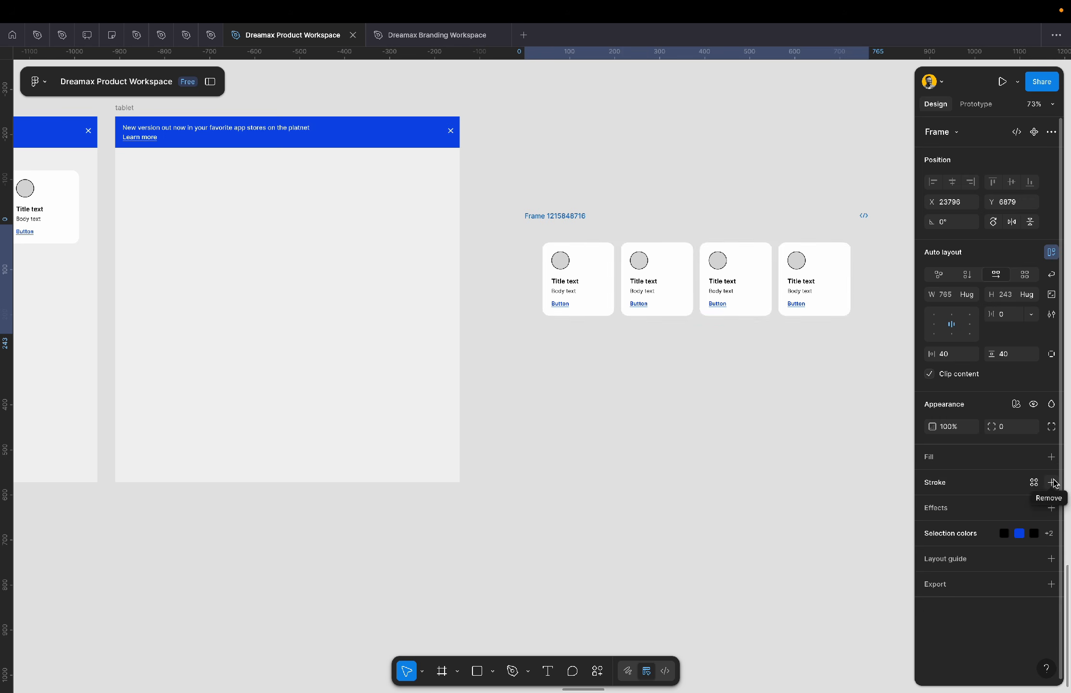
# - Rename the auto-layout frame around the four cards as "features section"
pyautogui.doubleClick(558, 216)
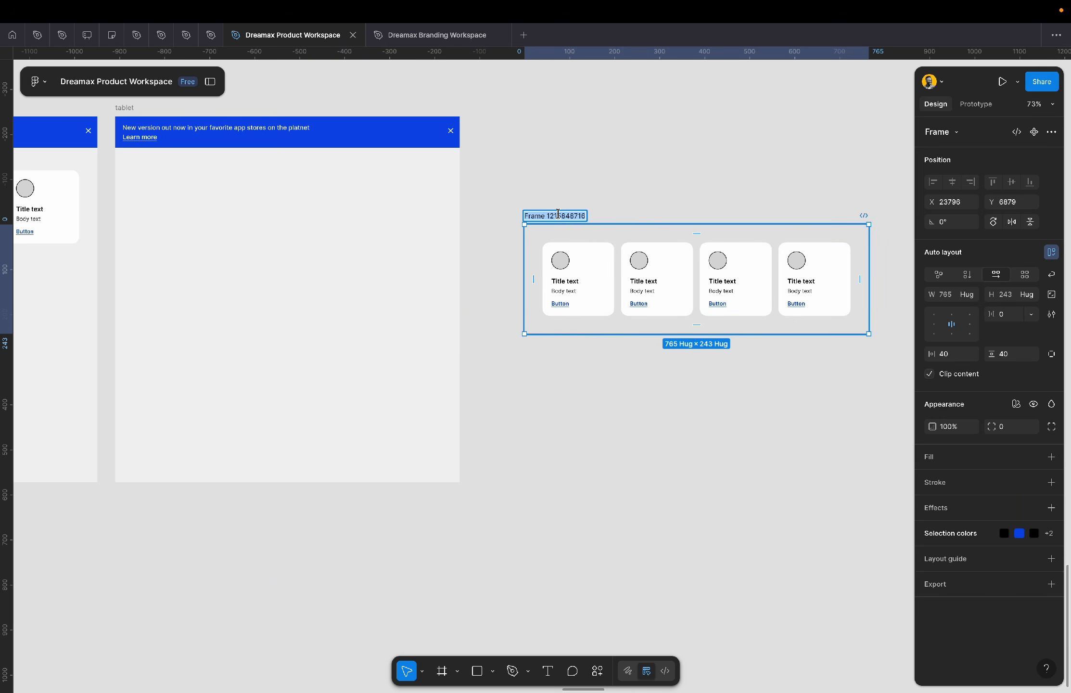
pyautogui.write('features section')
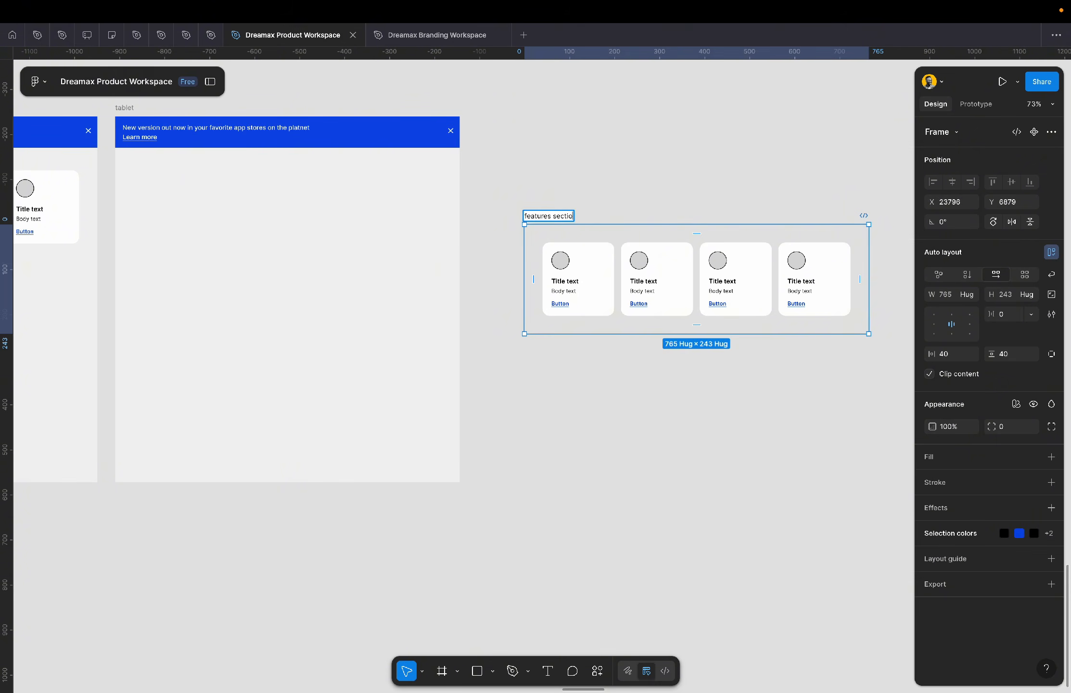
pyautogui.press('Return')
# - Move the features section into the tablet frame, beneath the blue banner
pyautogui.scroll(5, 569, 239)
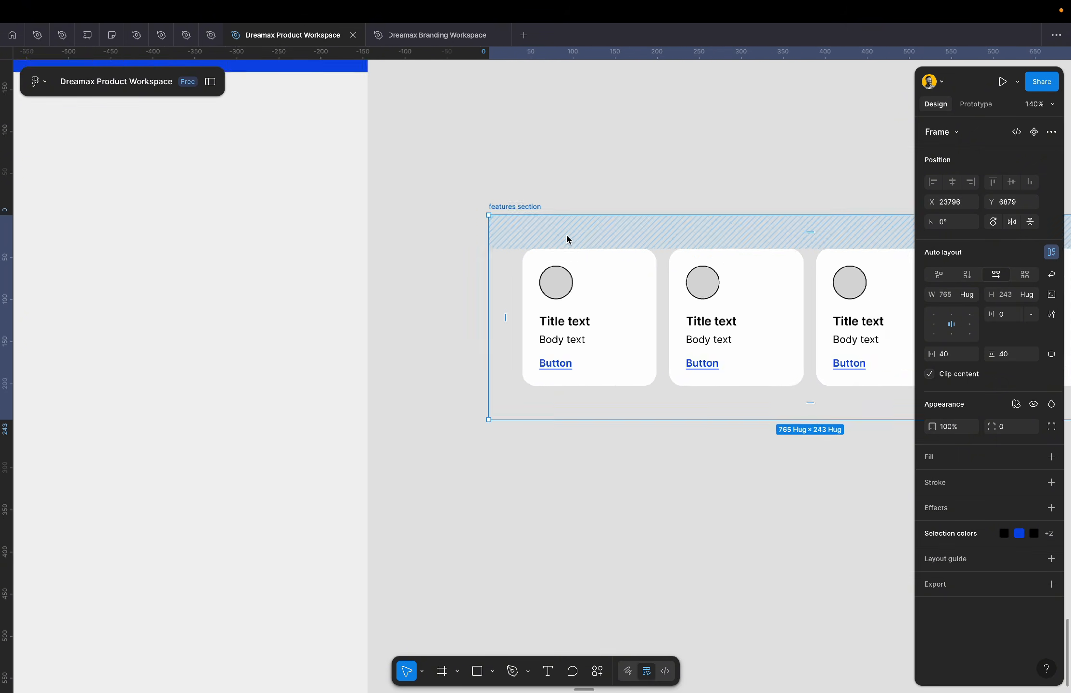
pyautogui.scroll(-4, 569, 240)
pyautogui.hscroll(4, 568, 239)
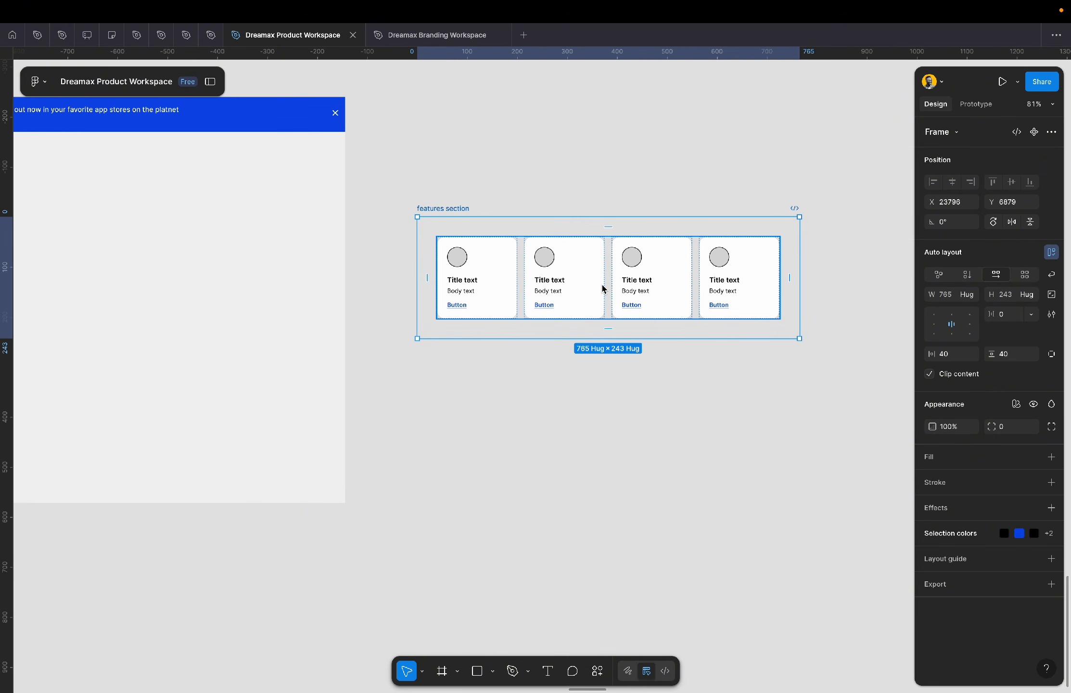
pyautogui.hscroll(-5, 602, 288)
pyautogui.scroll(1, 602, 288)
pyautogui.hscroll(-3, 602, 289)
pyautogui.scroll(-4, 605, 287)
pyautogui.scroll(4, 605, 287)
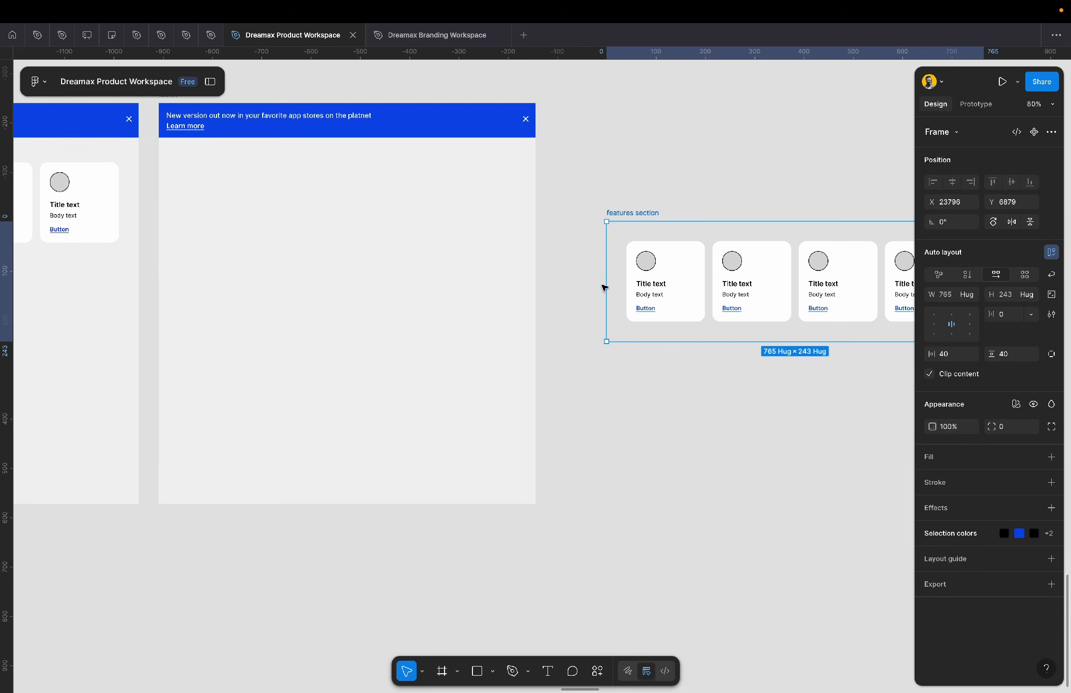
pyautogui.moveTo(633, 223); pyautogui.dragTo(207, 160)
pyautogui.hscroll(-5, 207, 161)
pyautogui.scroll(2, 207, 161)
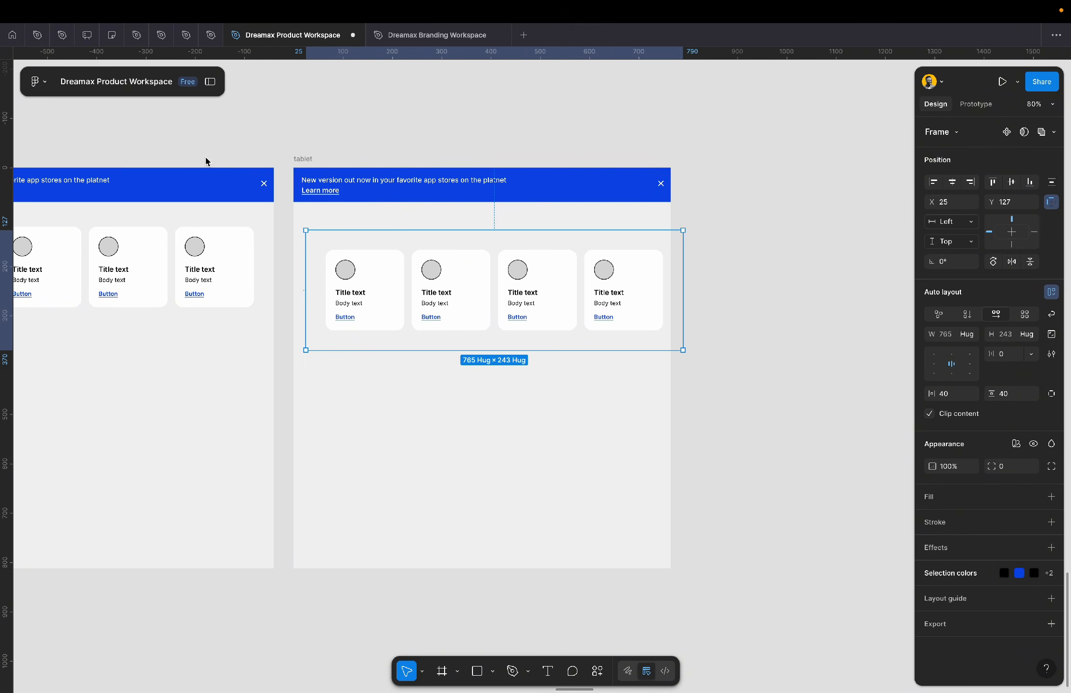
# - Wrap the blue banner and the features section in a vertical auto layout with a gap of 0
pyautogui.keyDown('shift'); pyautogui.click(499, 189); pyautogui.keyUp('shift')
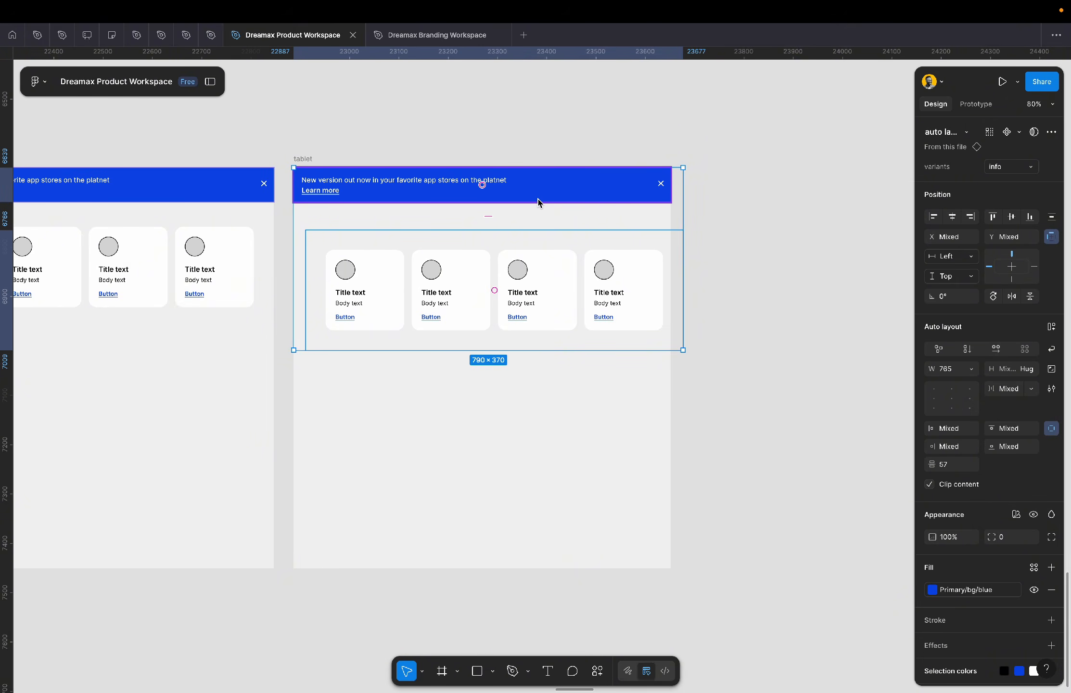
pyautogui.hotkey('shift', '2')
pyautogui.hotkey('shift', 'a')
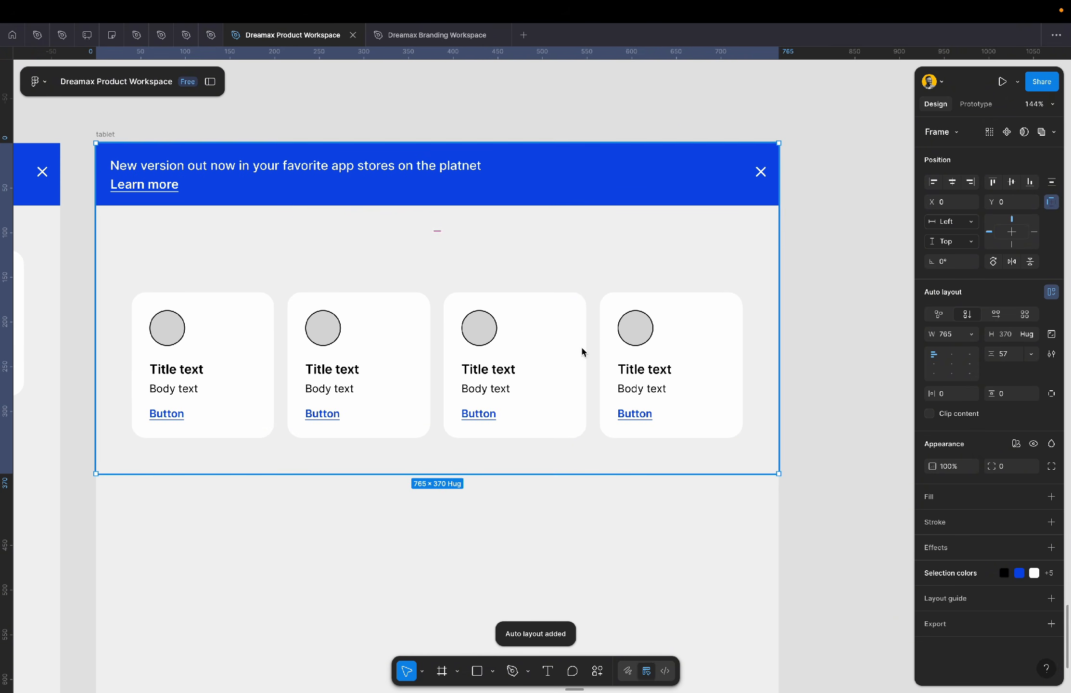
pyautogui.click(1011, 354)
pyautogui.write('0')
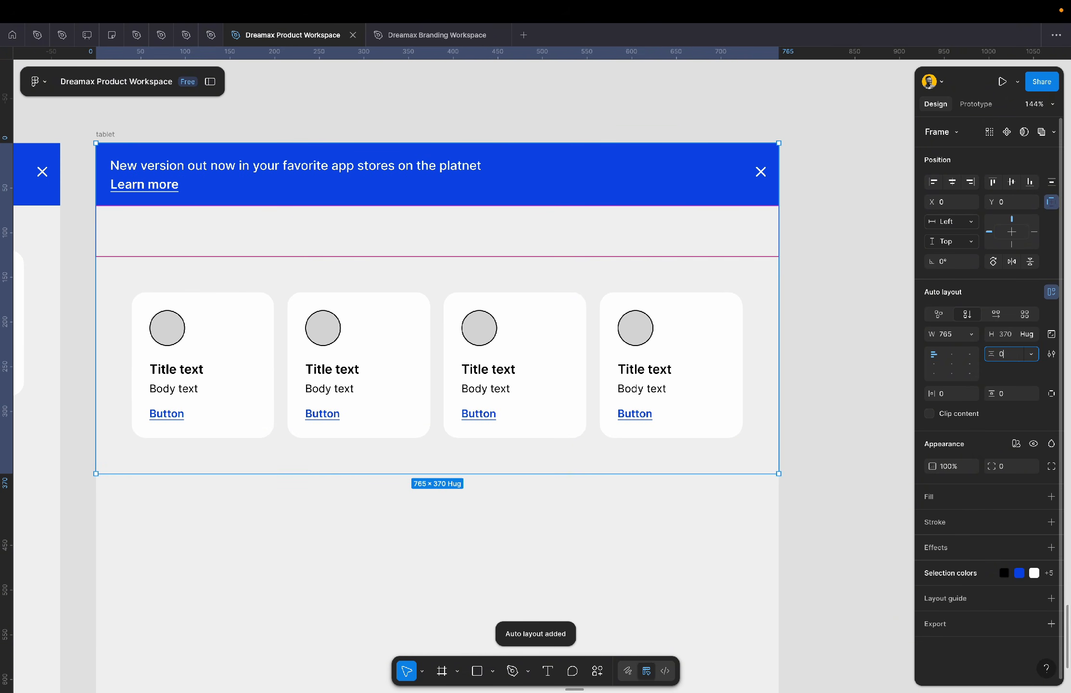
pyautogui.press('Return')
# - Move the combined banner and cards frame out onto the empty canvas and give it an F2F2F2 fill
pyautogui.scroll(-5, 533, 256)
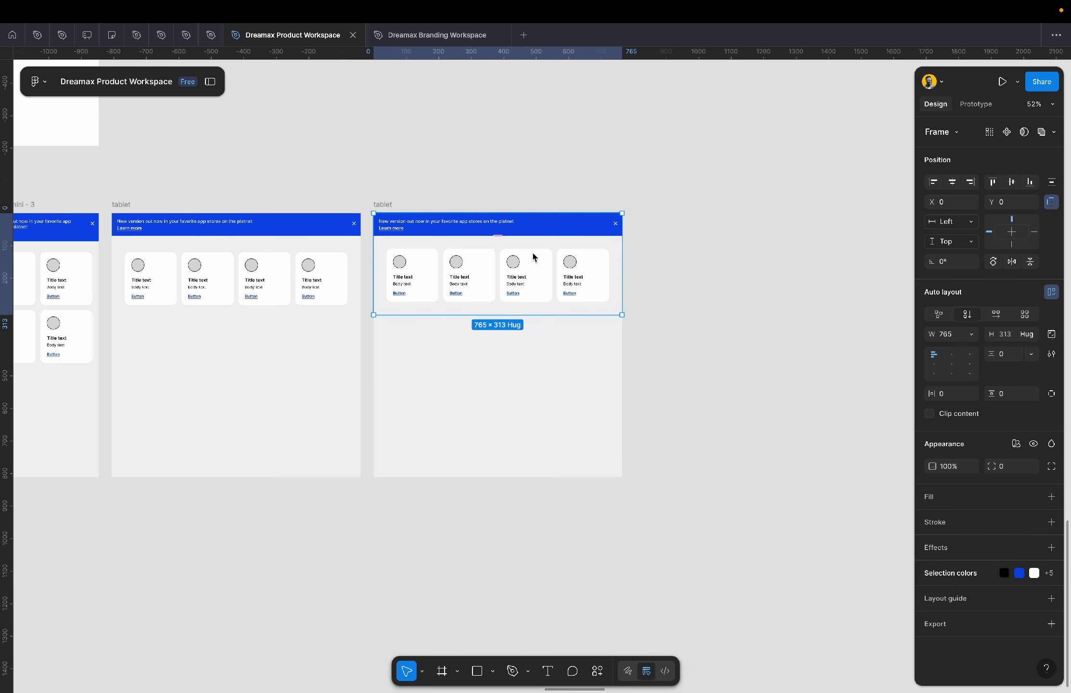
pyautogui.moveTo(435, 232); pyautogui.dragTo(701, 225)
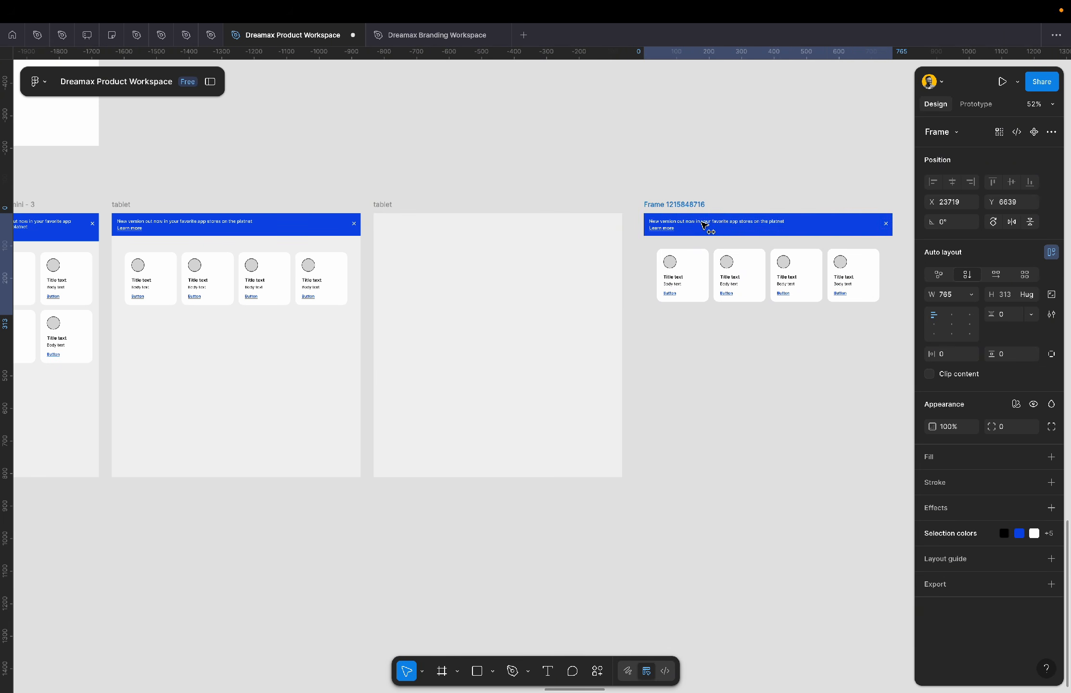
pyautogui.scroll(4, 702, 224)
pyautogui.scroll(-1, 702, 222)
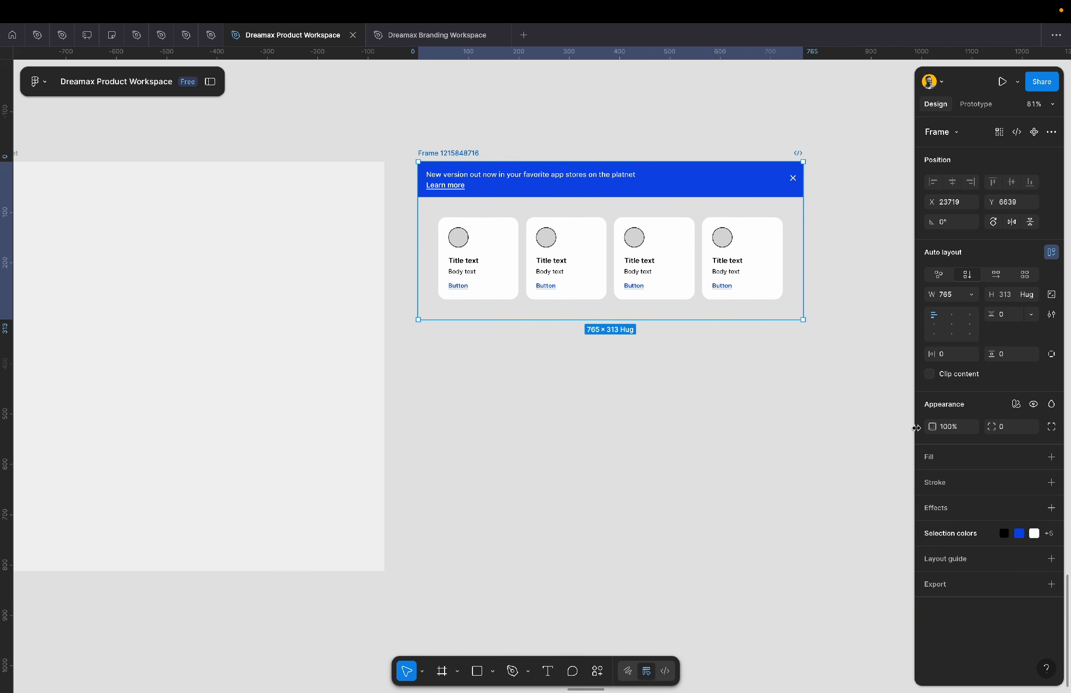
pyautogui.click(982, 459)
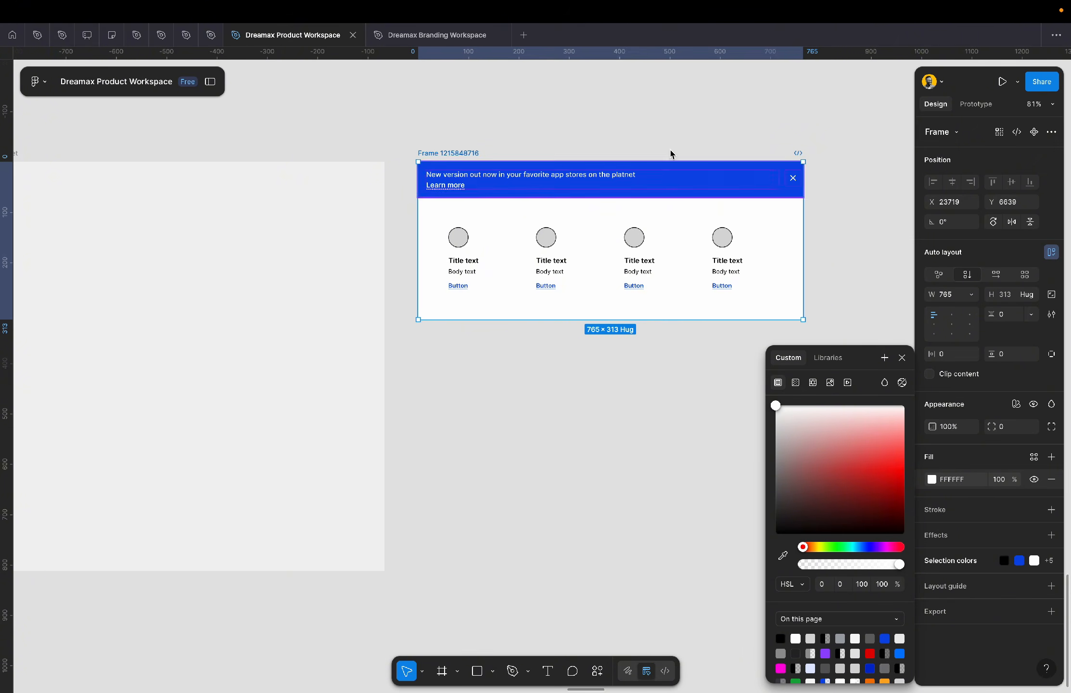
pyautogui.scroll(-5, 582, 389)
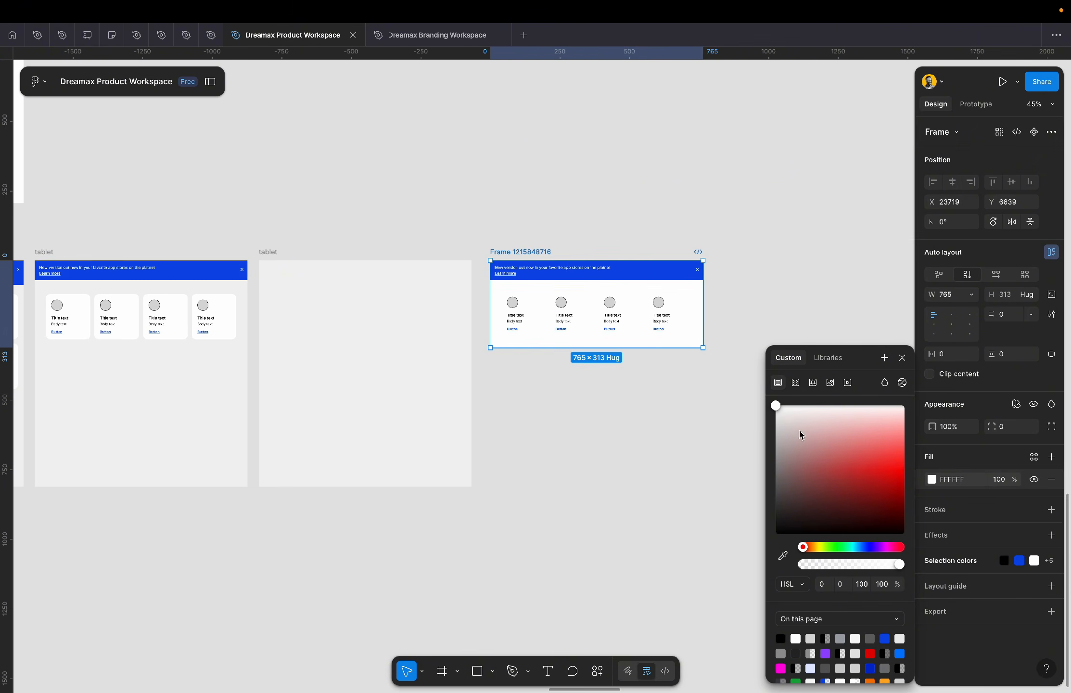
pyautogui.click(955, 481)
pyautogui.write('F2F2F2')
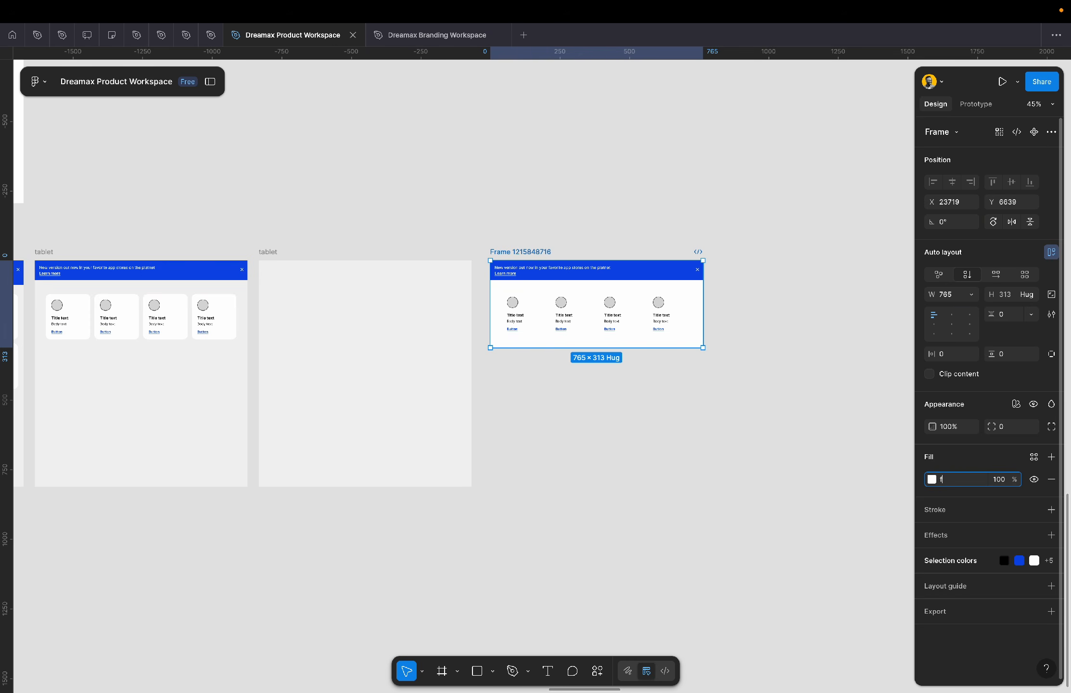
pyautogui.press('Return')
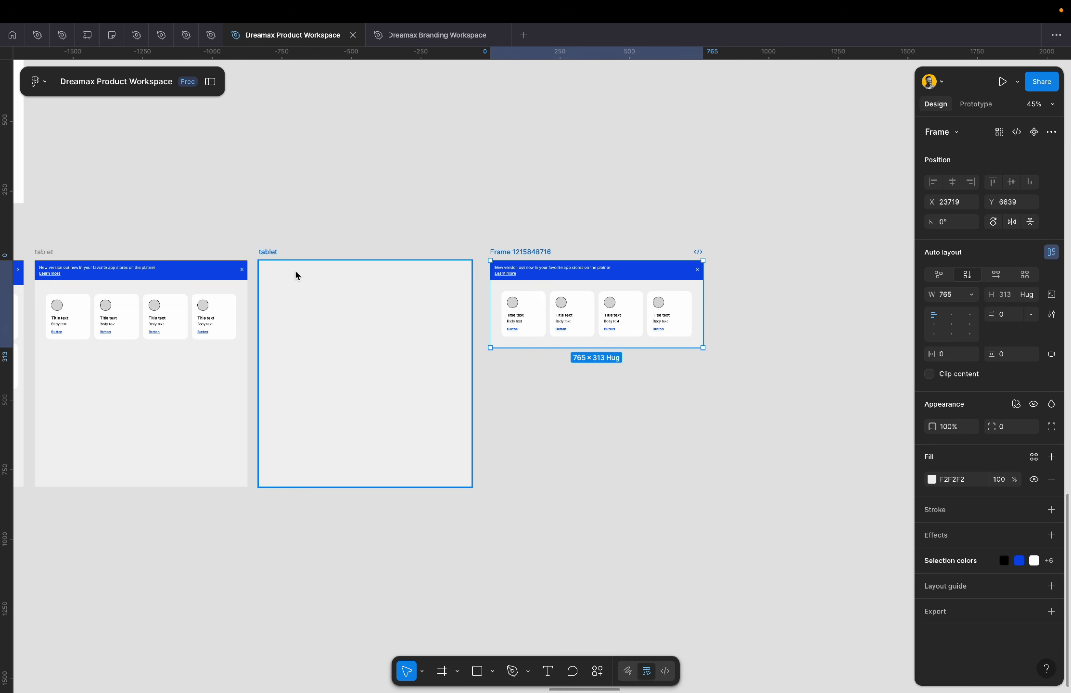
# - Rename the new combined banner and cards frame as "tablet"
pyautogui.click(268, 251)
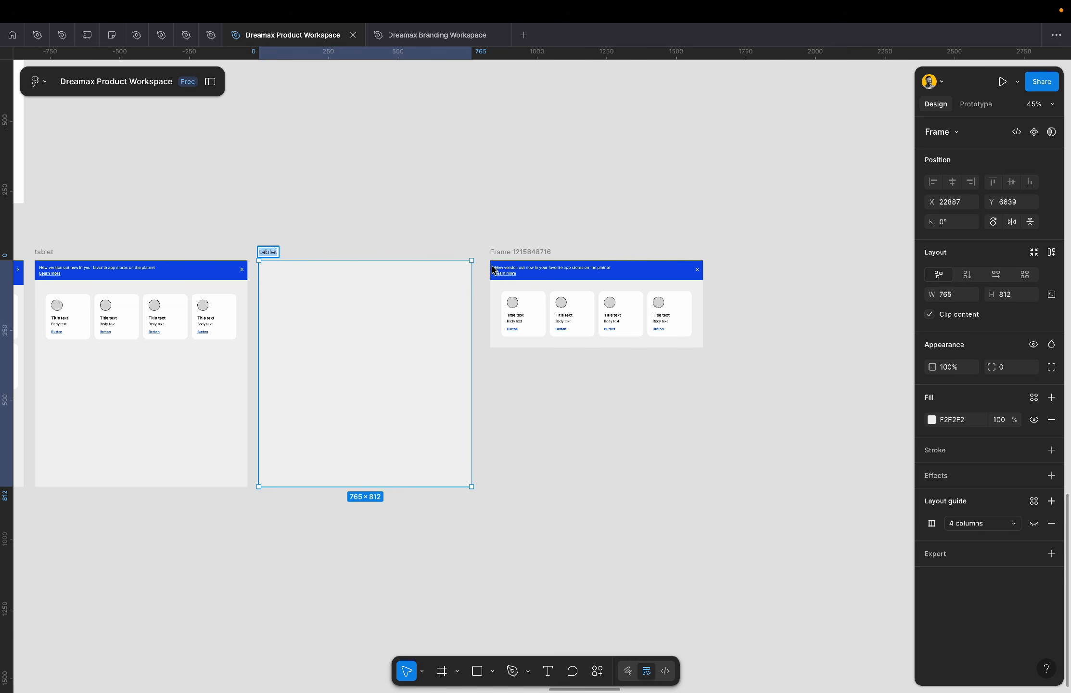
pyautogui.doubleClick(519, 251)
pyautogui.write('tablet')
pyautogui.press('Return')
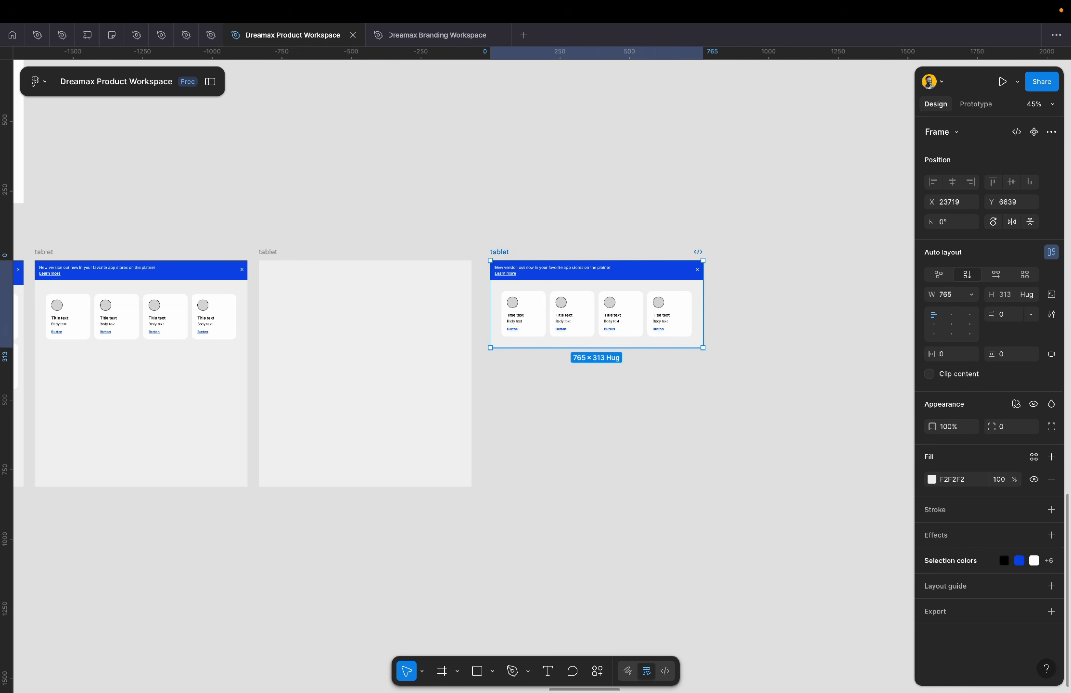
# - Delete the empty old tablet frame and move the new auto-layout tablet frame into its place
pyautogui.click(296, 297)
pyautogui.press('Delete')
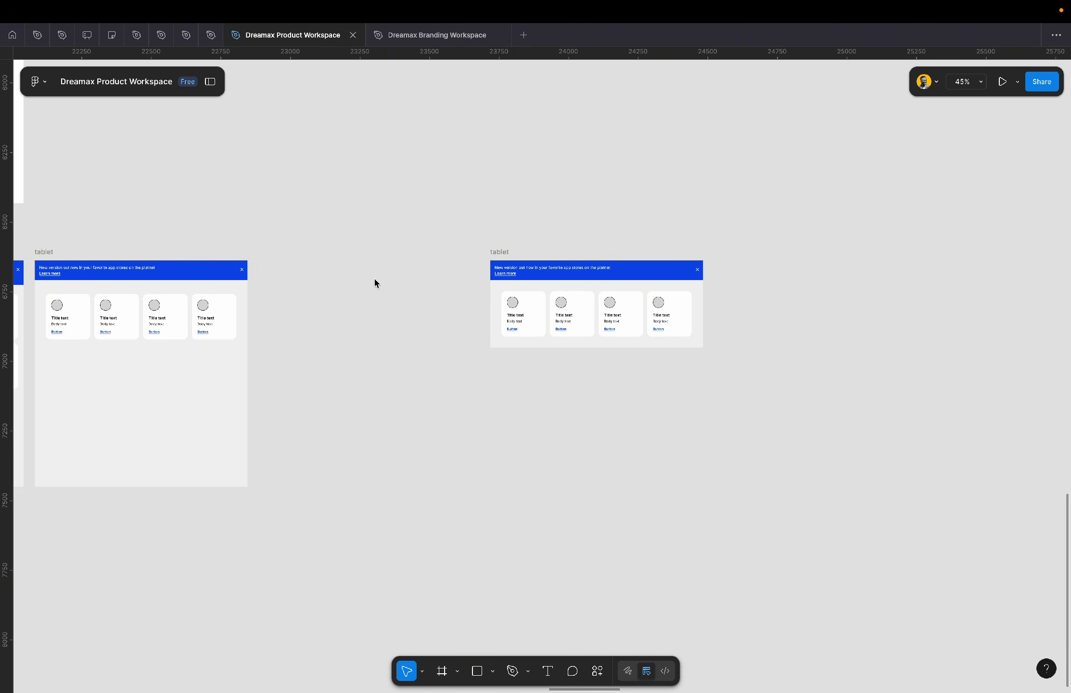
pyautogui.moveTo(500, 249); pyautogui.dragTo(274, 251)
pyautogui.press('XF86MonBrightnessUp')
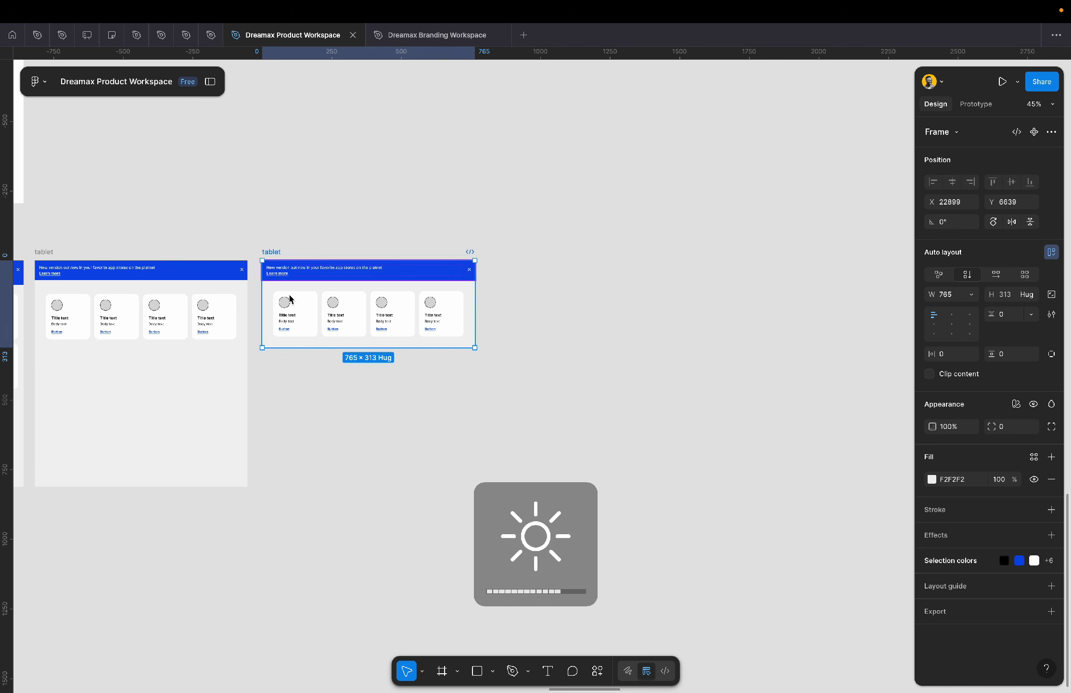
# - Try resizing the auto-layout tablet frame by its side edge, and undo the resize
pyautogui.hotkey('shift', '2')
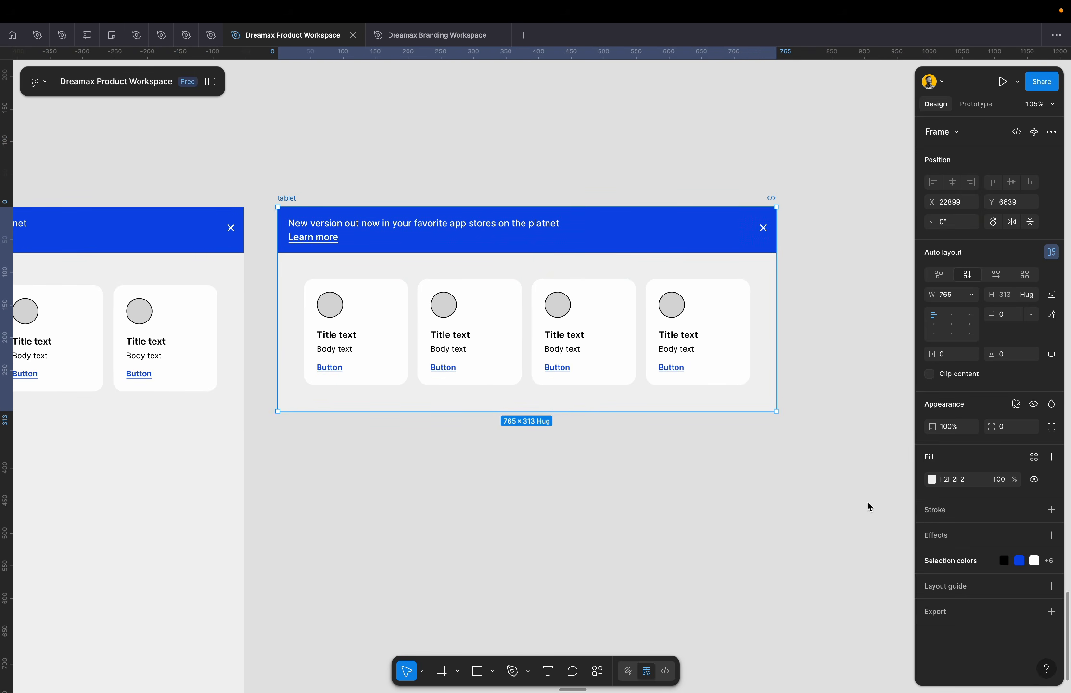
pyautogui.click(815, 489)
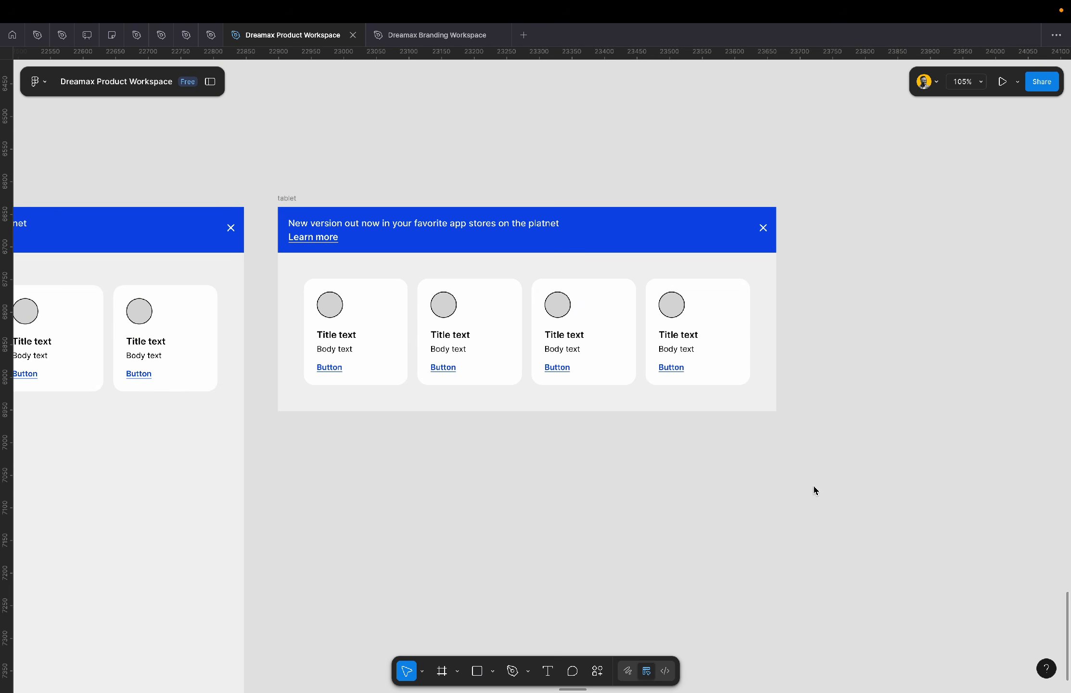
pyautogui.click(290, 199)
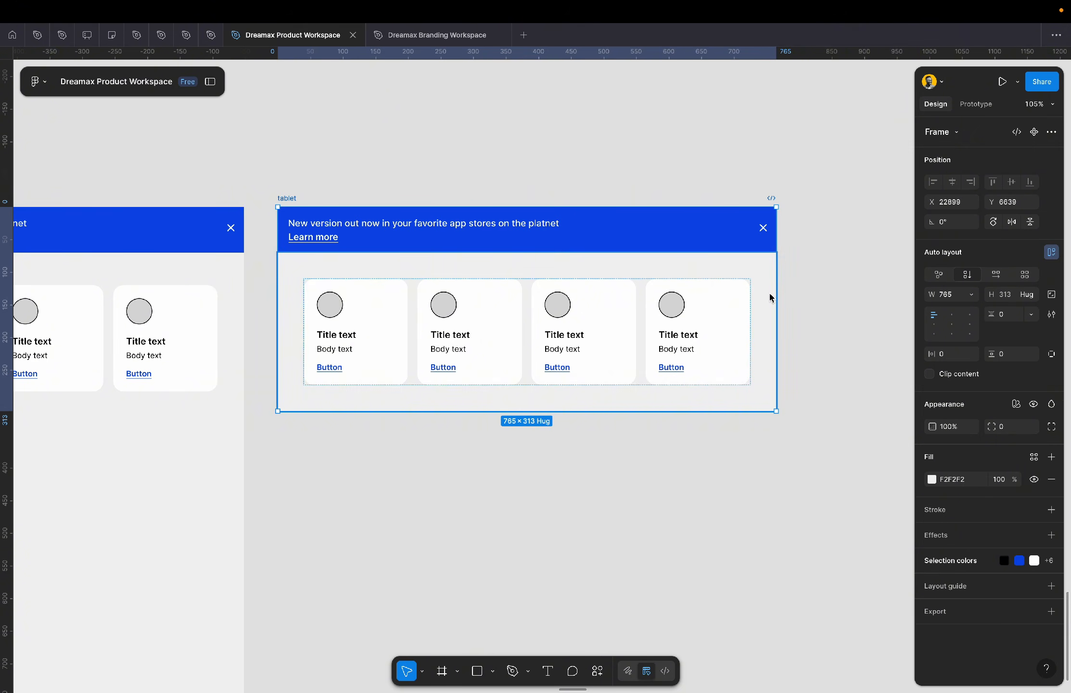
pyautogui.moveTo(776, 294); pyautogui.dragTo(803, 390)
pyautogui.press('super+z')
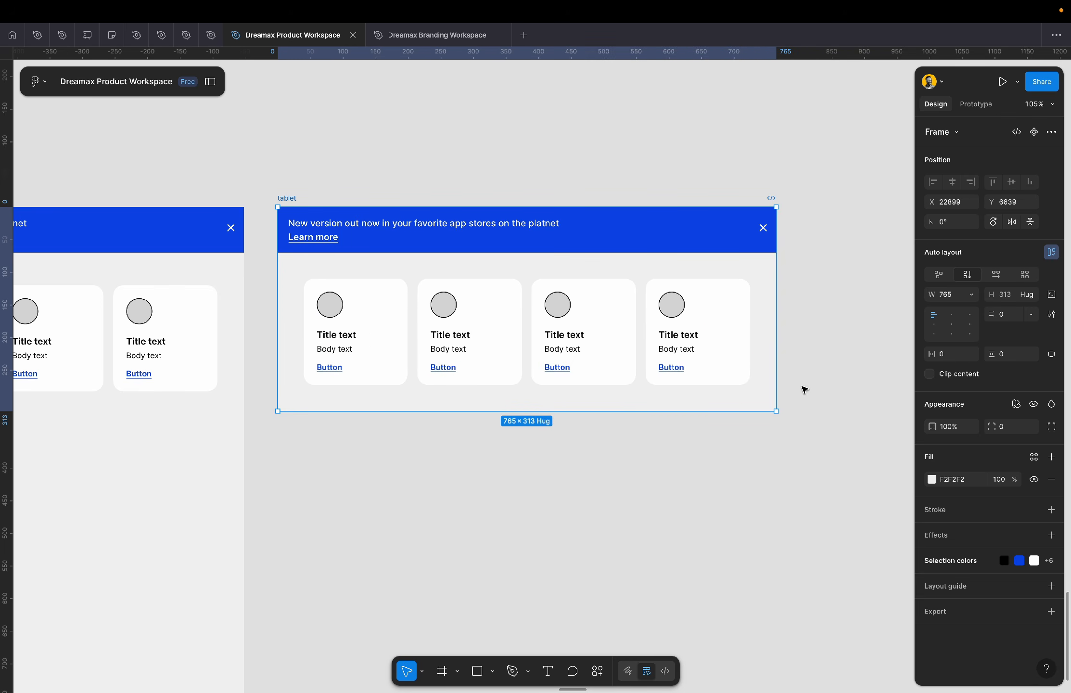
# - Examine the sizing of the card containers in the auto-layout tablet frame and the iPhone 13 mini - 3 frame
pyautogui.click(640, 354)
pyautogui.click(639, 355)
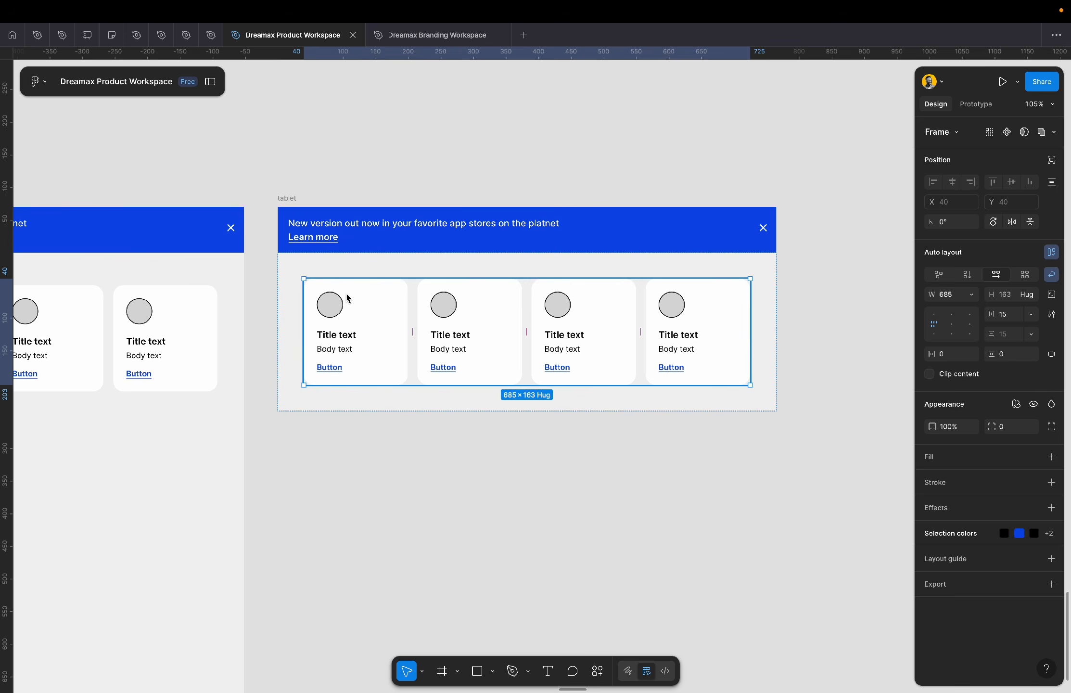
pyautogui.hscroll(3, 349, 299)
pyautogui.hscroll(-8, 348, 297)
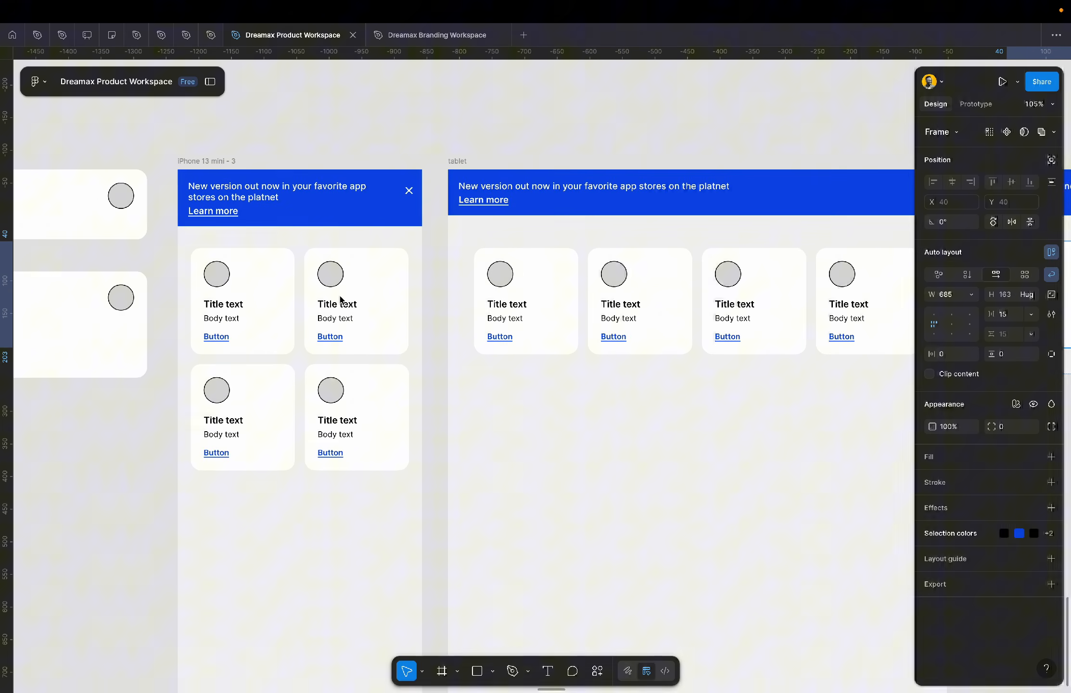
pyautogui.click(291, 315)
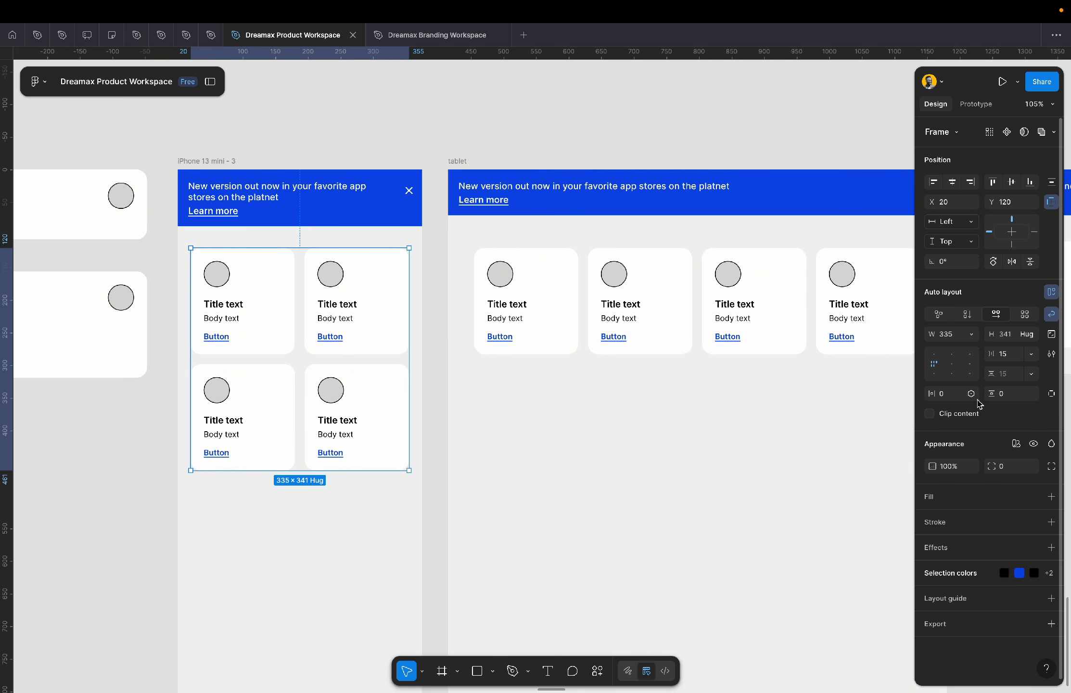
pyautogui.click(956, 339)
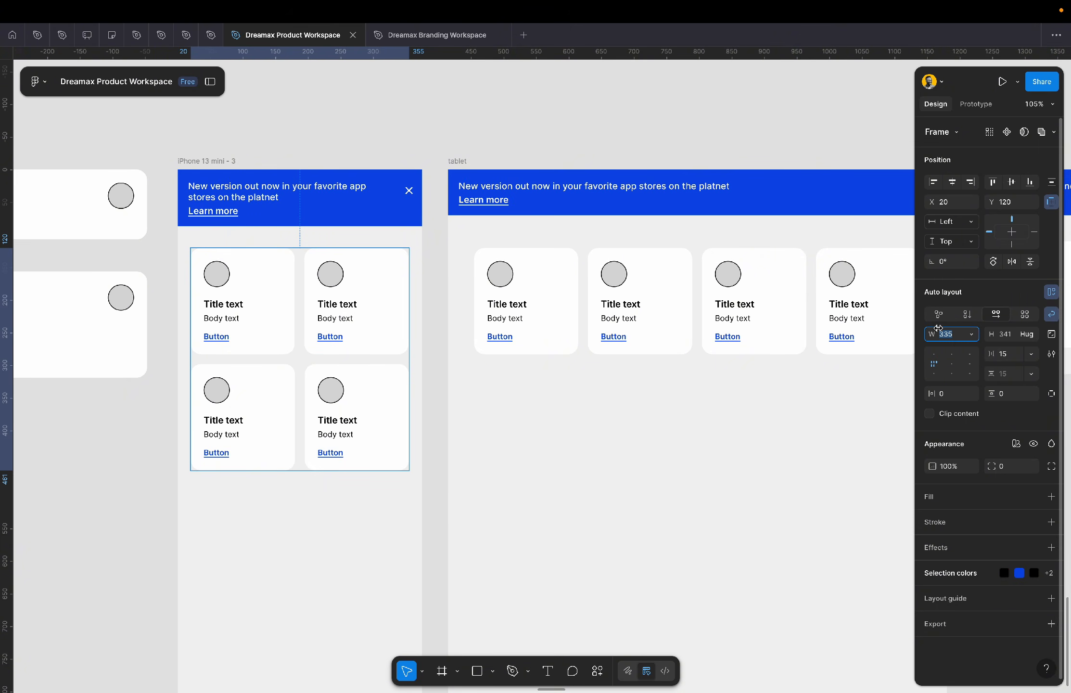
pyautogui.click(731, 145)
# - Set the width of the four-card container in the auto-layout tablet frame to Fill container
pyautogui.hscroll(15, 731, 144)
pyautogui.hscroll(-2, 731, 145)
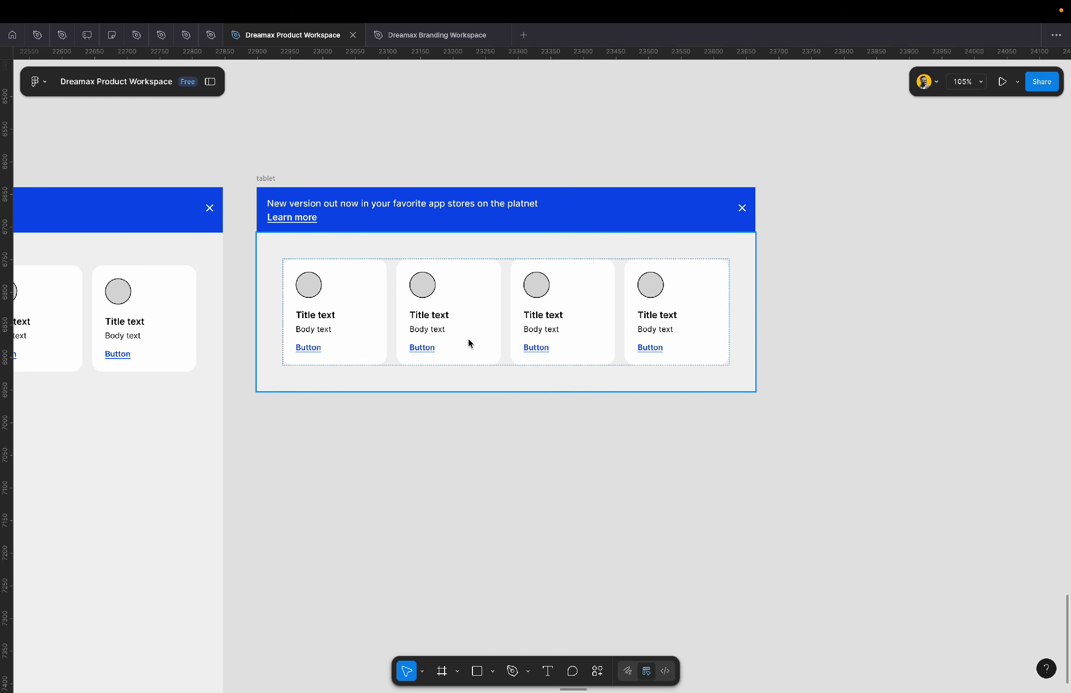
pyautogui.click(469, 342)
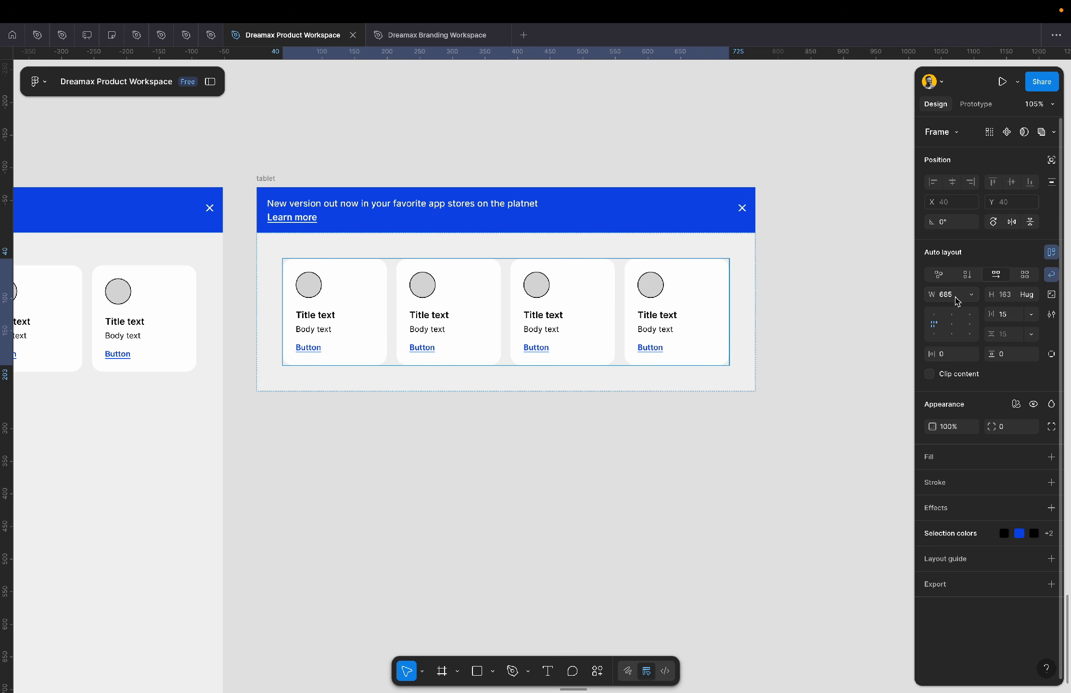
pyautogui.click(972, 294)
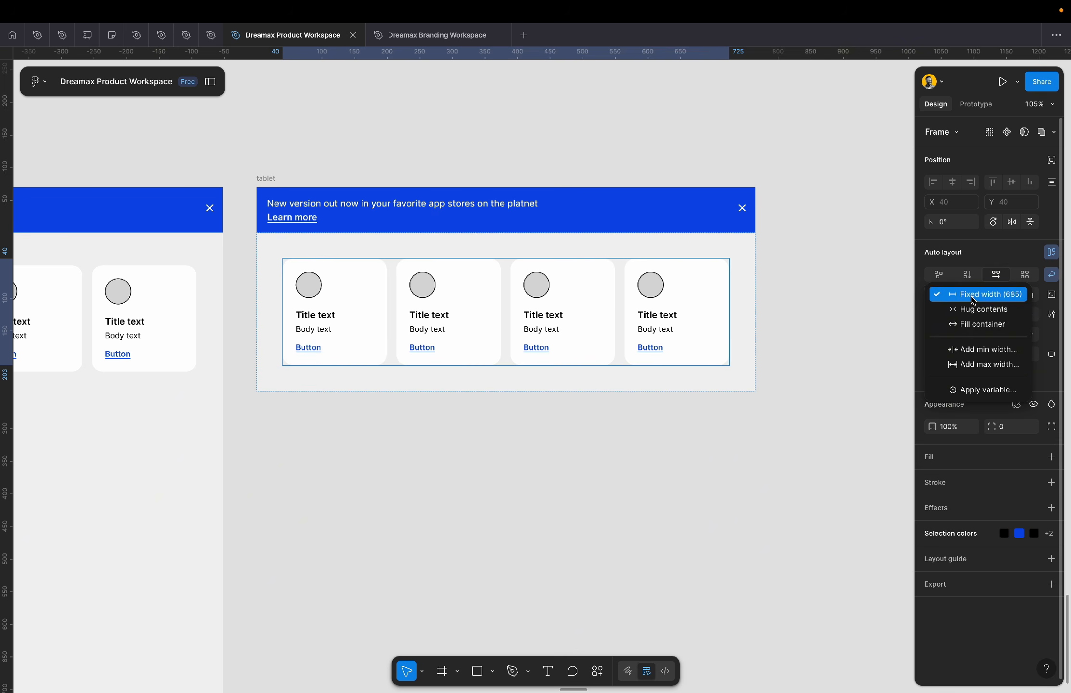
pyautogui.click(987, 327)
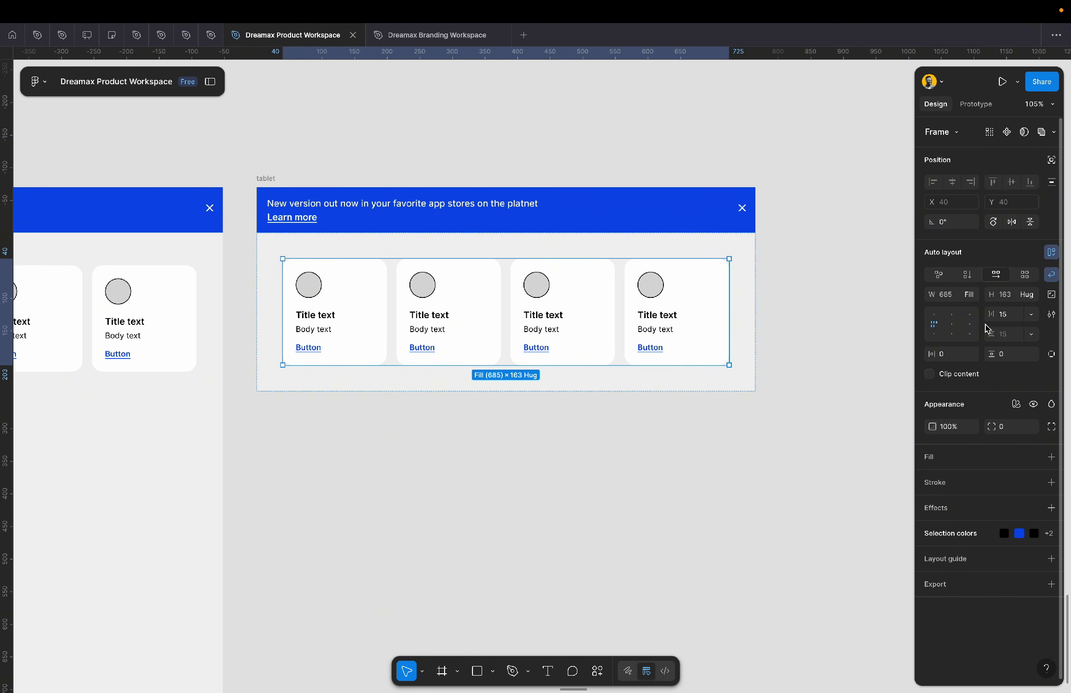
# - Add a minimum width of 335 to the four-card container in the tablet frame
pyautogui.click(973, 295)
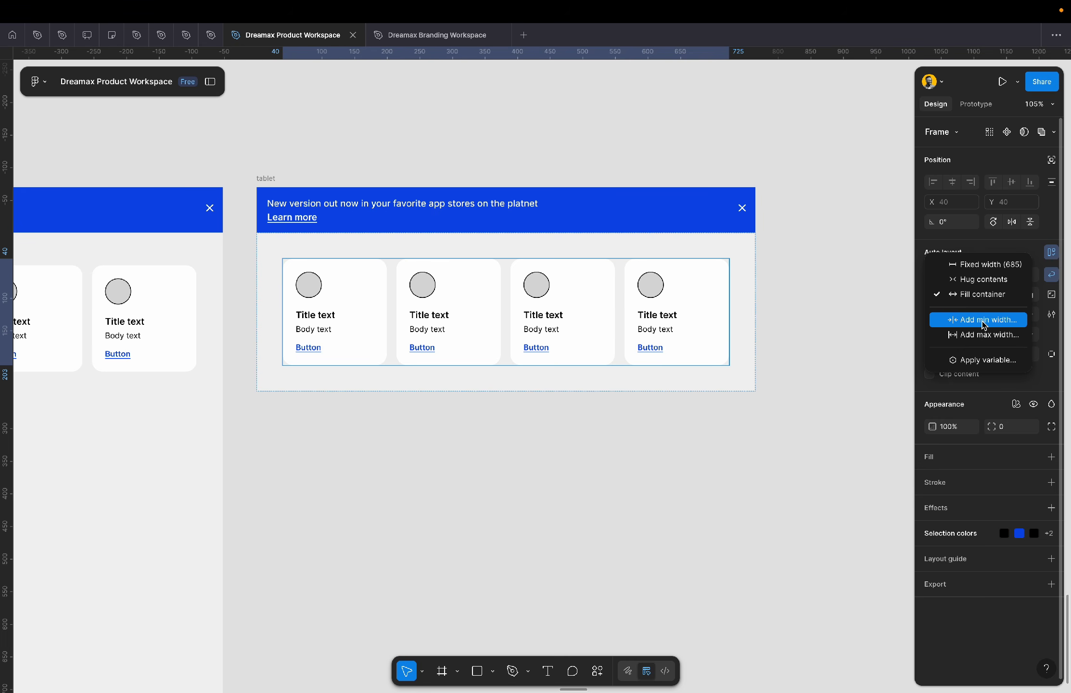
pyautogui.click(984, 321)
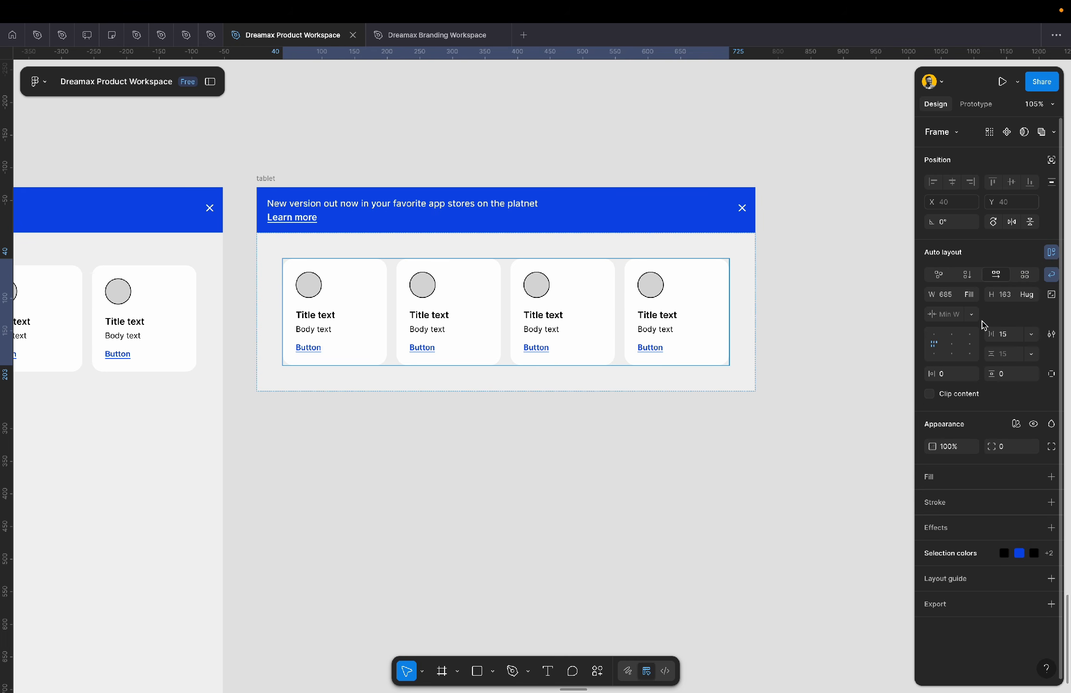
pyautogui.write('335')
pyautogui.press('Return')
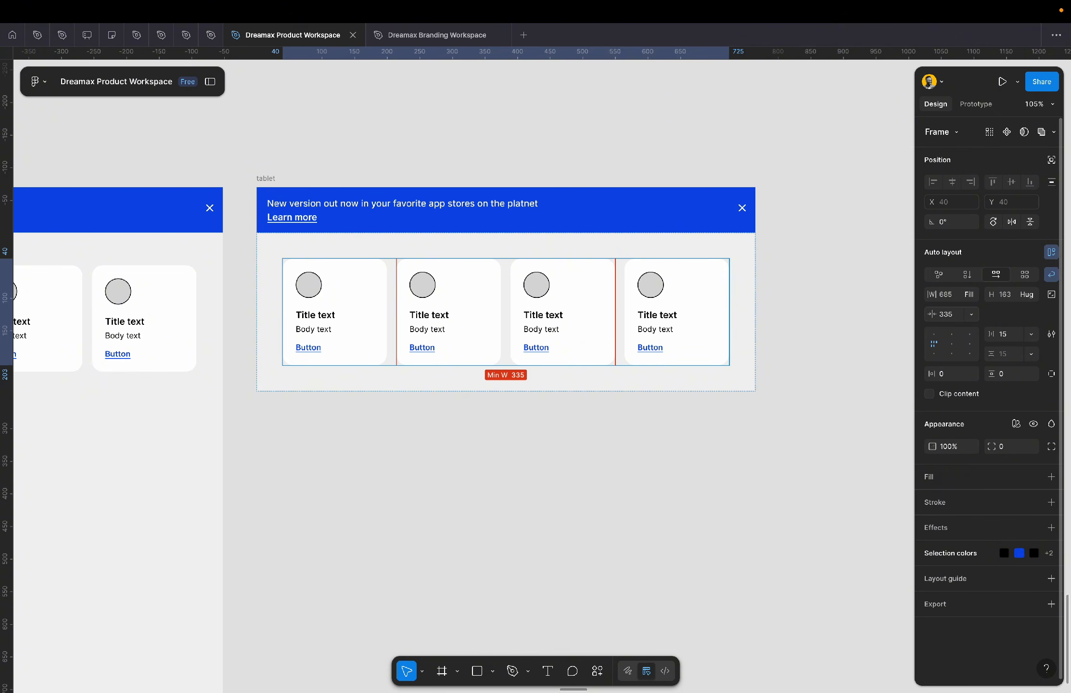
pyautogui.click(838, 317)
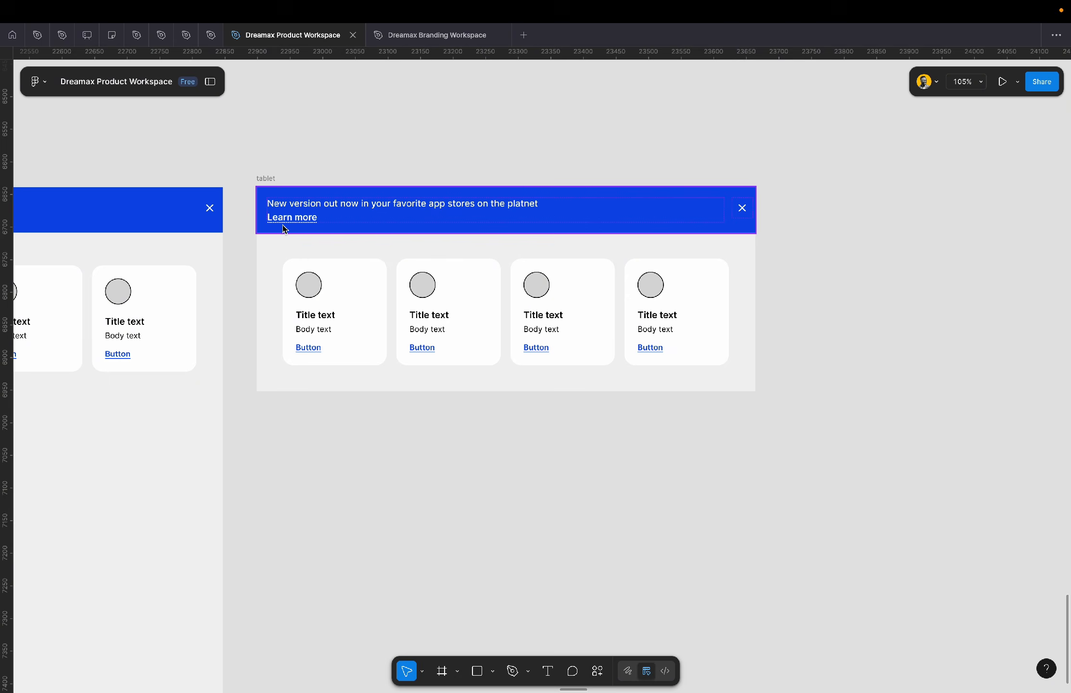
# - Try narrowing the auto-layout tablet frame by its side edge, undo the resize, and check the card container
pyautogui.click(271, 177)
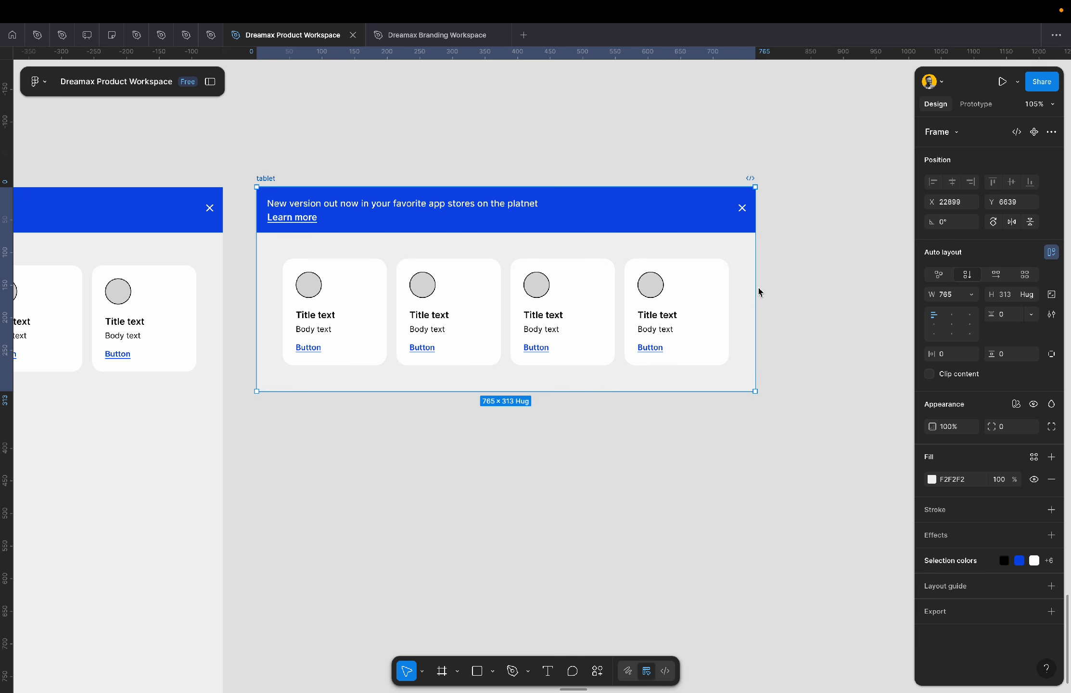
pyautogui.moveTo(758, 292); pyautogui.dragTo(709, 288)
pyautogui.hotkey('ctrl', 'z')
pyautogui.click(587, 287)
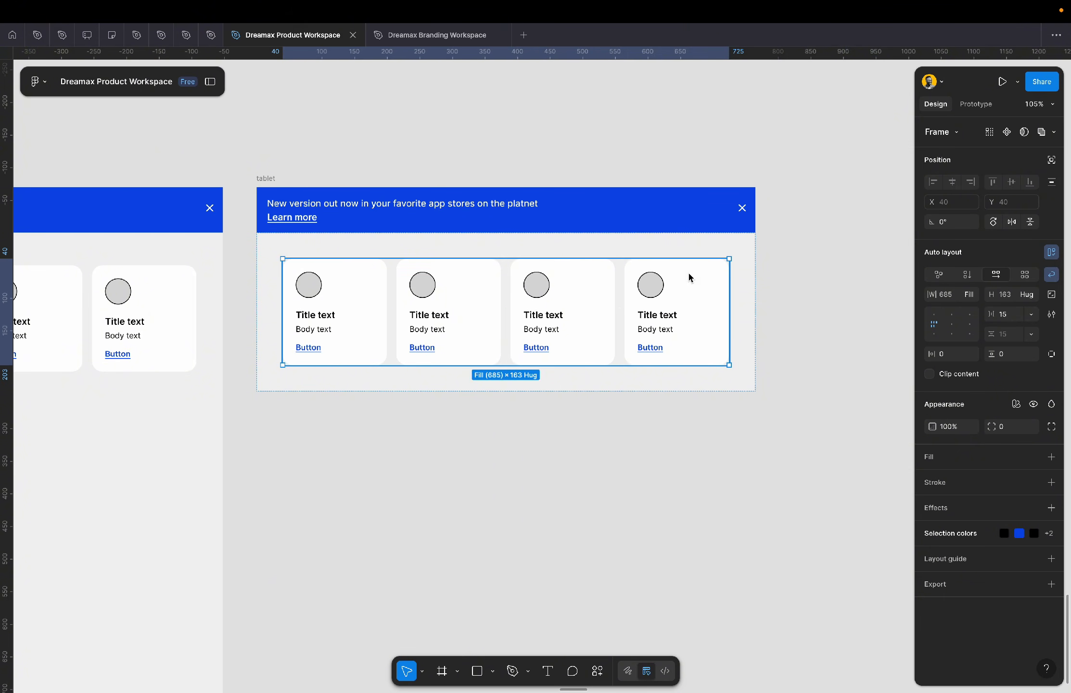
pyautogui.click(660, 167)
# - Duplicate the auto-layout tablet frame beside the original
pyautogui.click(264, 180)
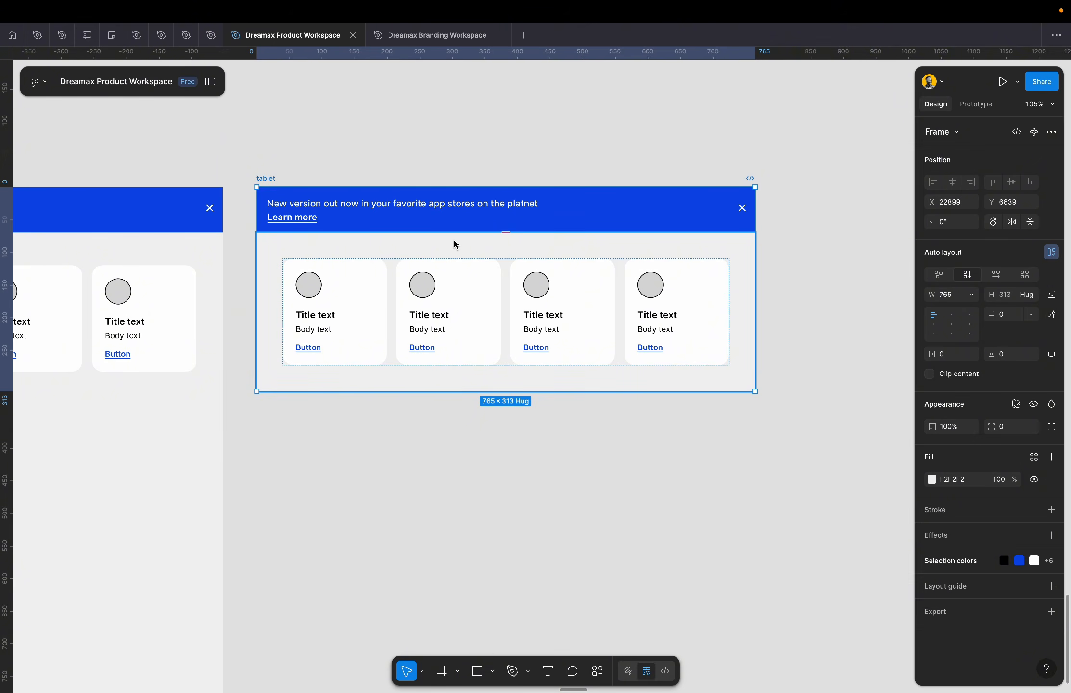
pyautogui.scroll(-5, 452, 242)
pyautogui.hscroll(3, 452, 242)
pyautogui.scroll(-1, 452, 243)
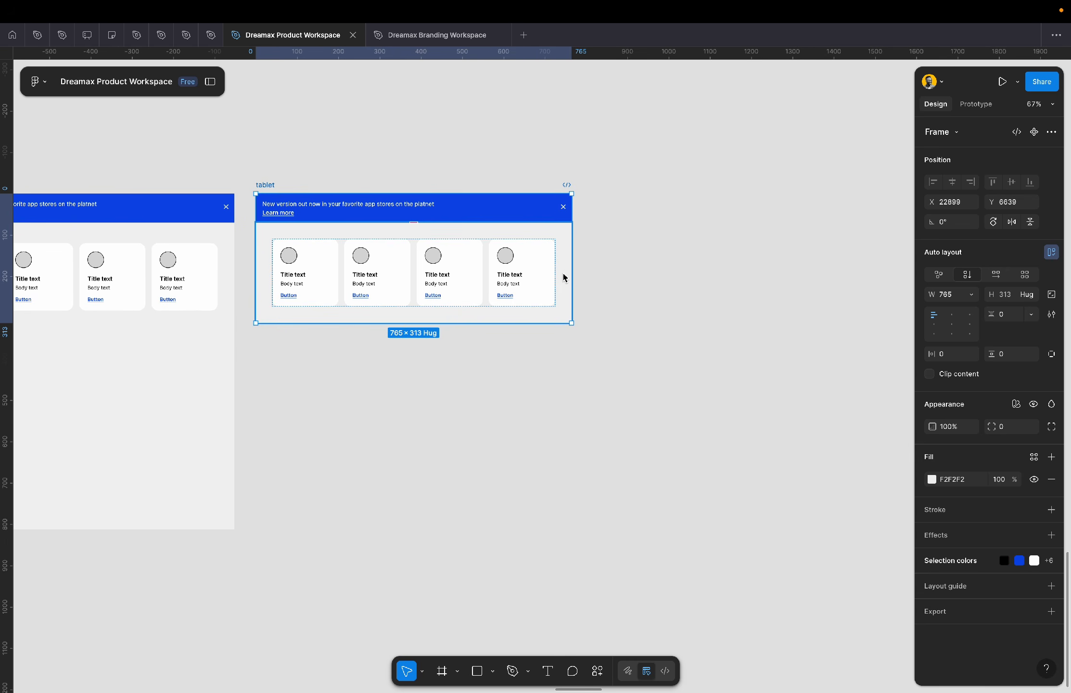
pyautogui.scroll(4, 564, 278)
pyautogui.scroll(2, 206, 194)
pyautogui.hscroll(1, 205, 195)
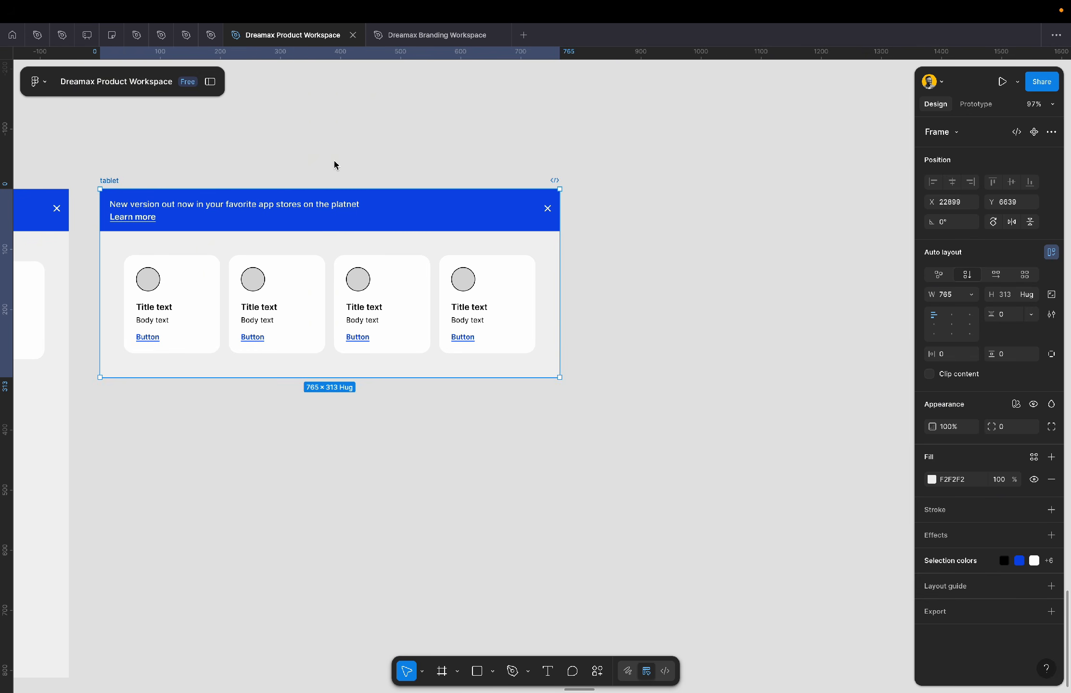
pyautogui.hotkey('ctrl', 'd')
pyautogui.hscroll(3, 334, 164)
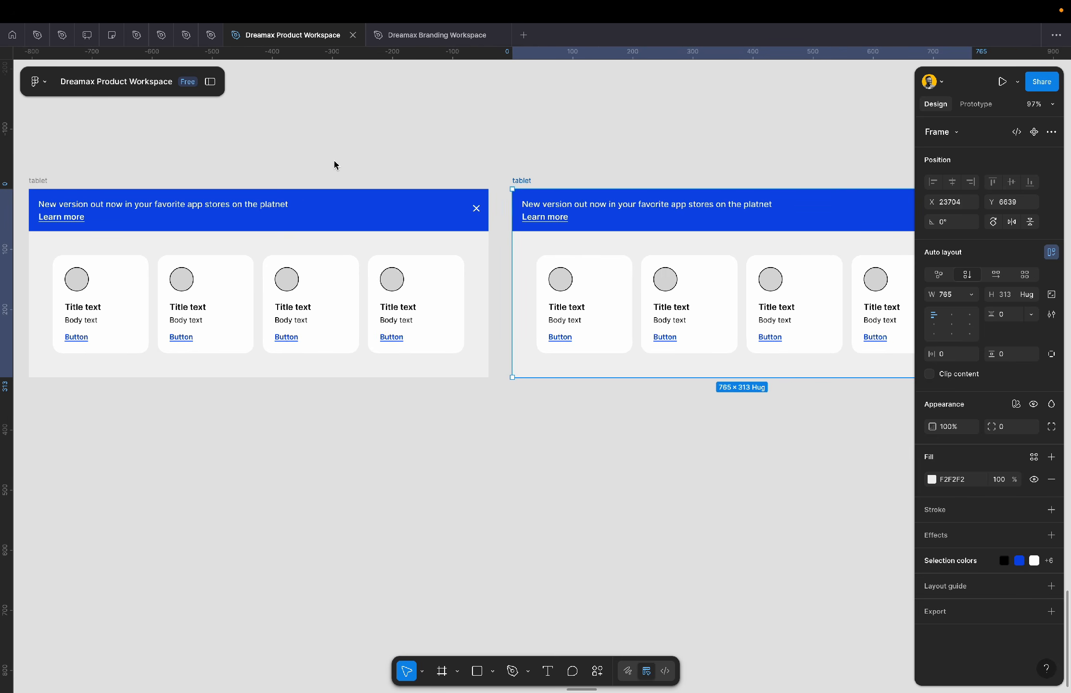
pyautogui.hscroll(5, 335, 164)
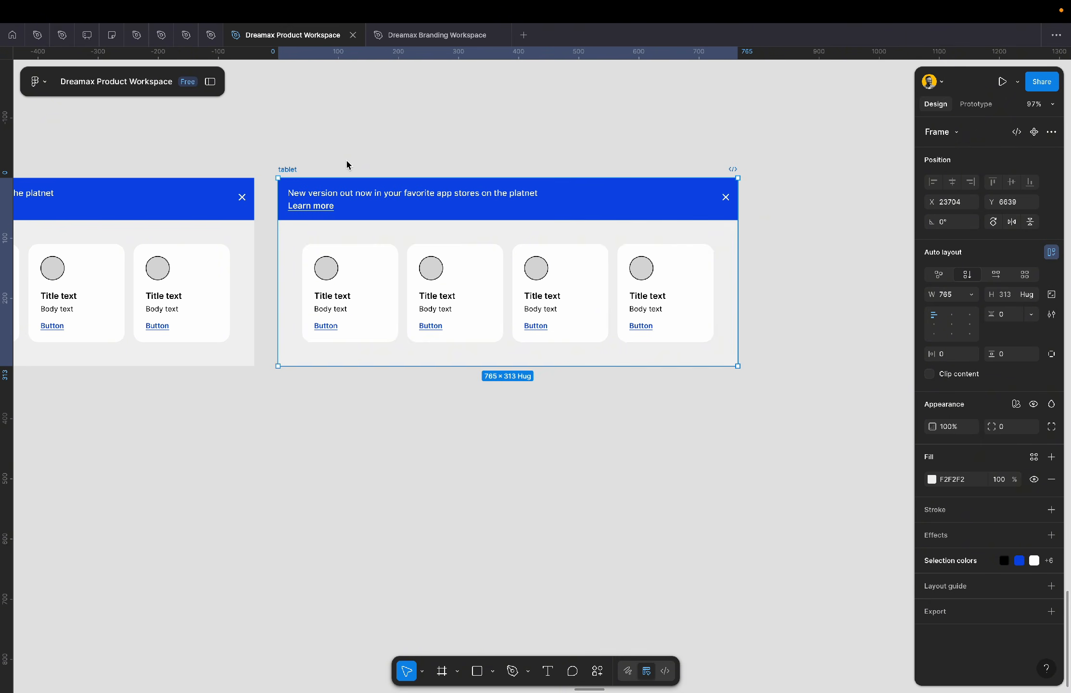
# - Set the width of the duplicated tablet frame to 375
pyautogui.click(957, 302)
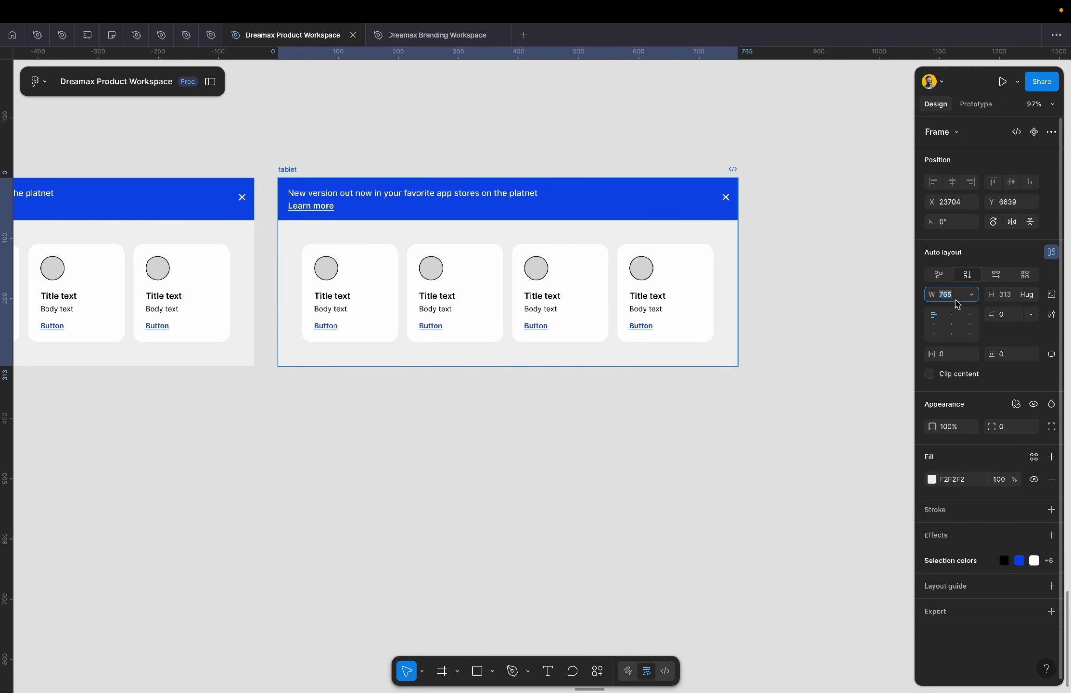
pyautogui.write('375')
pyautogui.press('Return')
pyautogui.click(547, 342)
pyautogui.hscroll(-8, 547, 342)
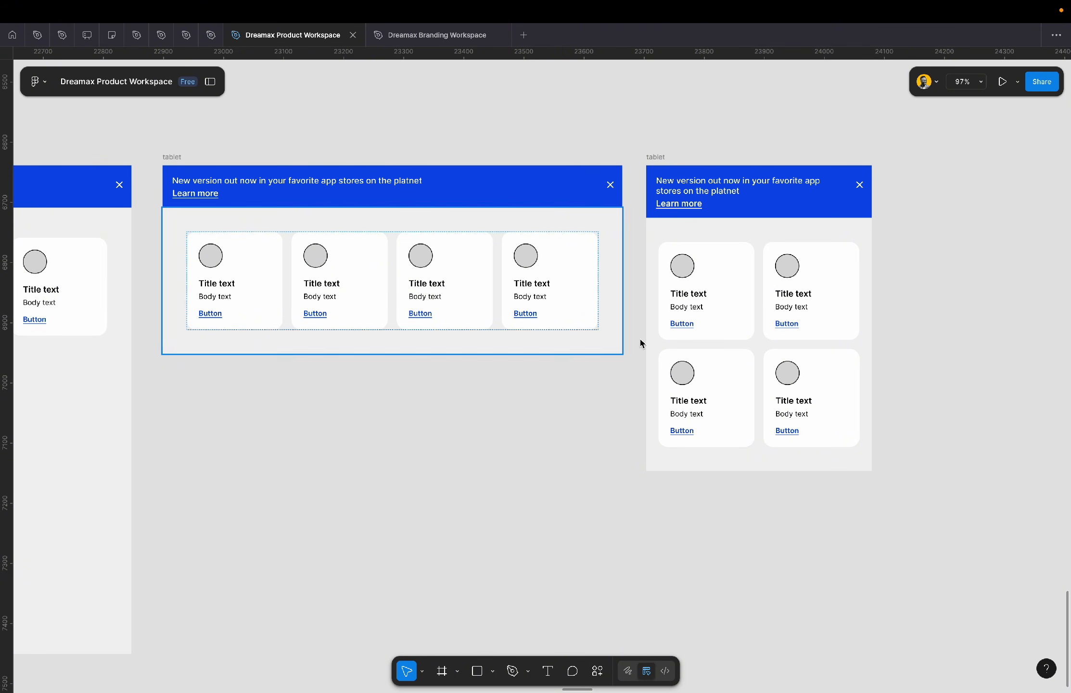
# - Check the card container in the 375-wide copy, try narrowing the frame by its side edge, and undo the resize
pyautogui.click(741, 302)
pyautogui.doubleClick(741, 302)
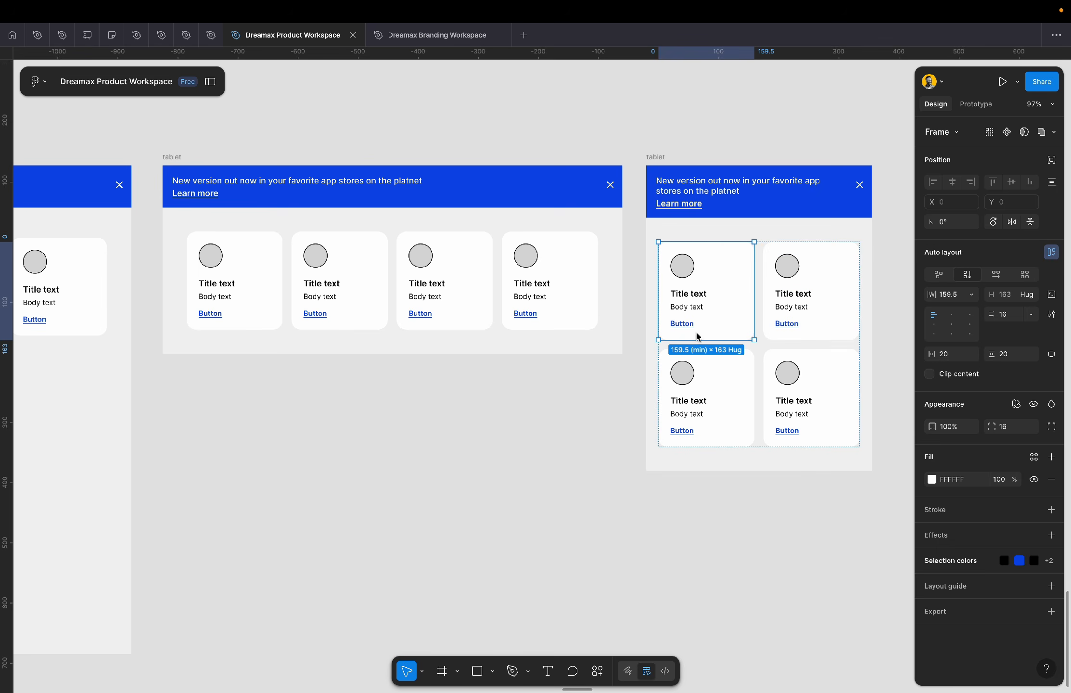
pyautogui.click(584, 454)
pyautogui.click(739, 378)
pyautogui.doubleClick(739, 378)
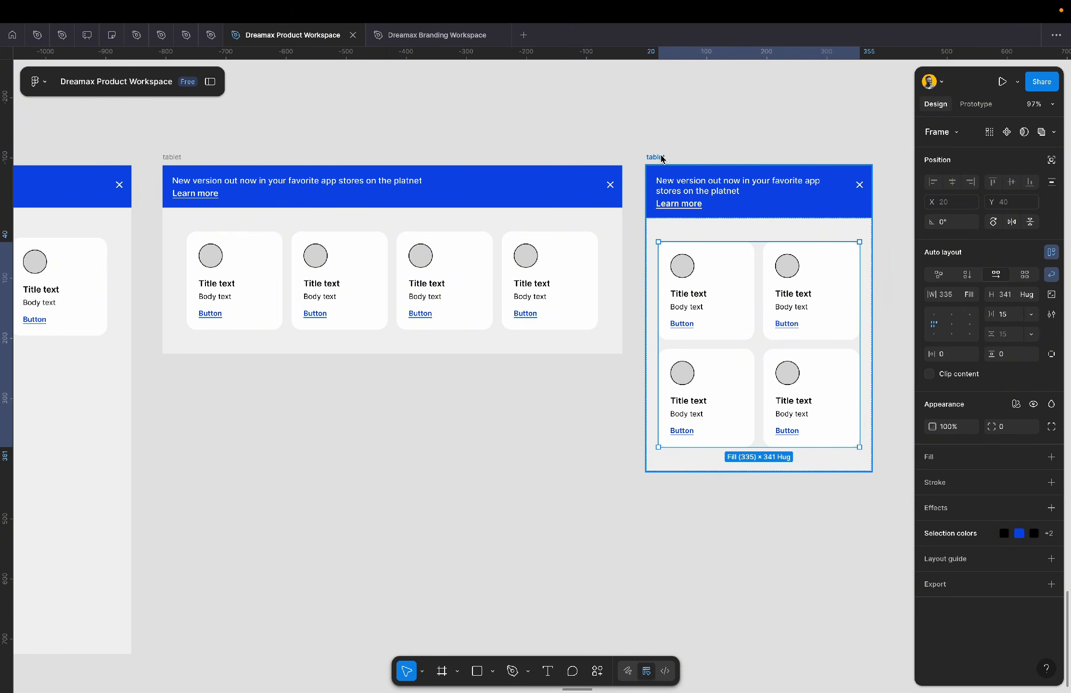
pyautogui.click(654, 158)
pyautogui.moveTo(872, 266); pyautogui.dragTo(776, 247)
pyautogui.press('super+z')
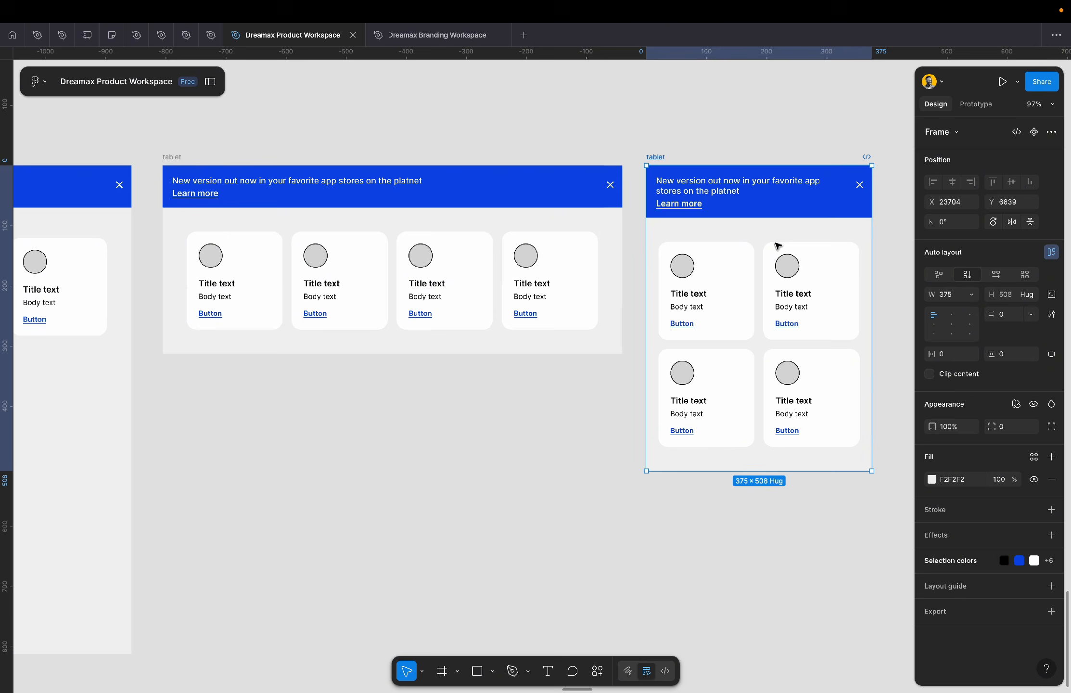
# - Examine the width setting of the card container in the 375-wide tablet copy
pyautogui.click(804, 284)
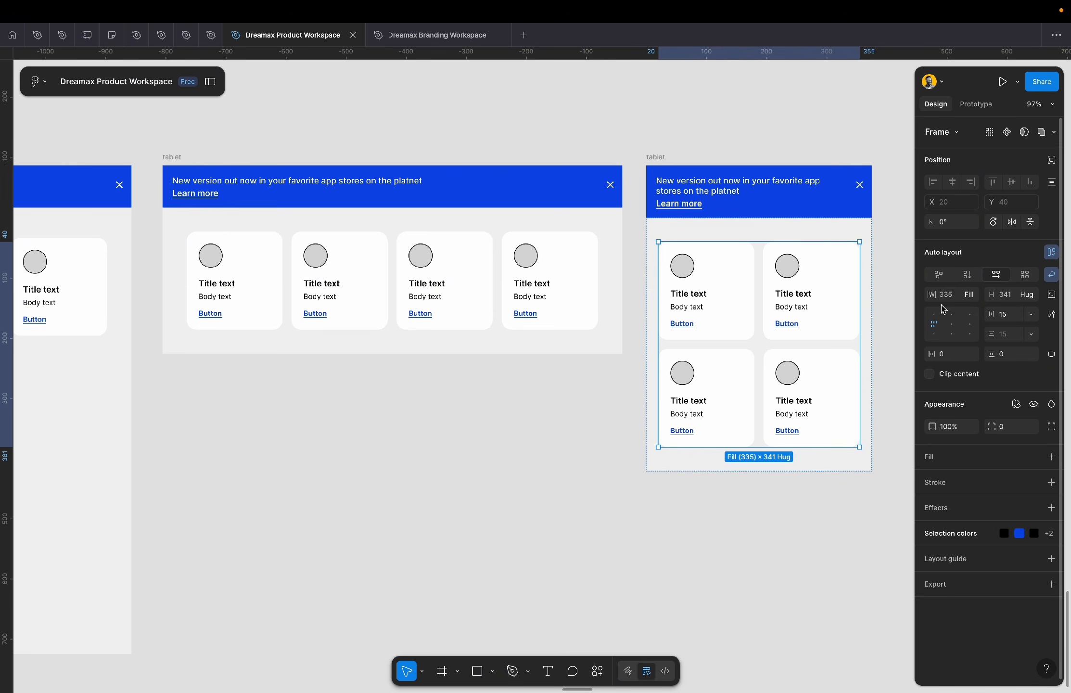
pyautogui.click(958, 296)
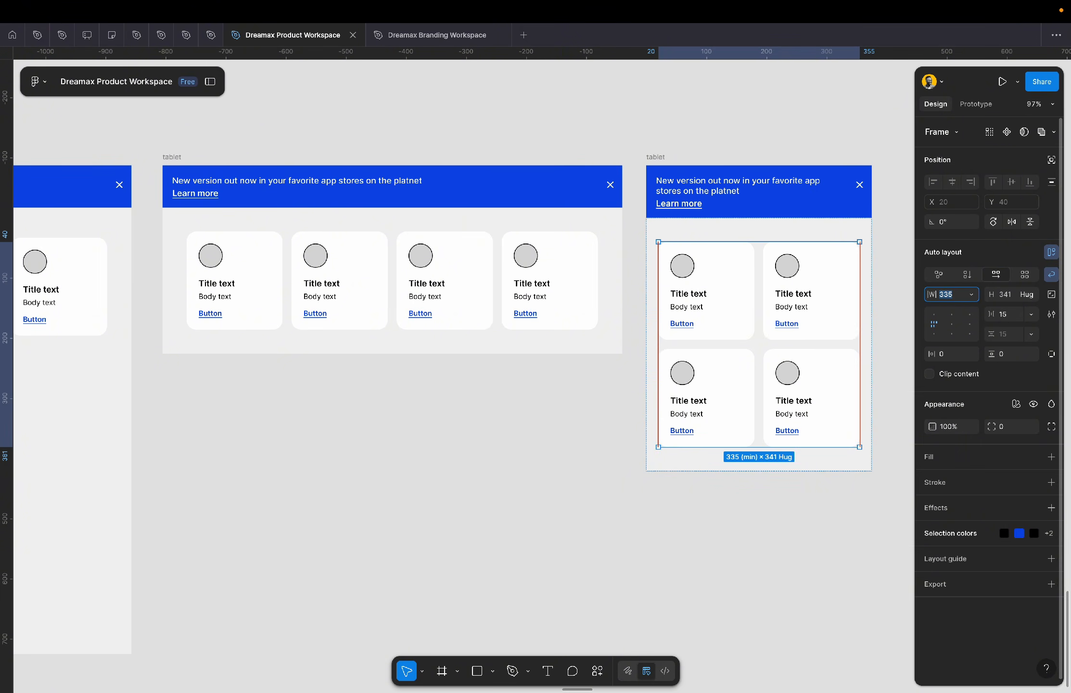
pyautogui.click(889, 281)
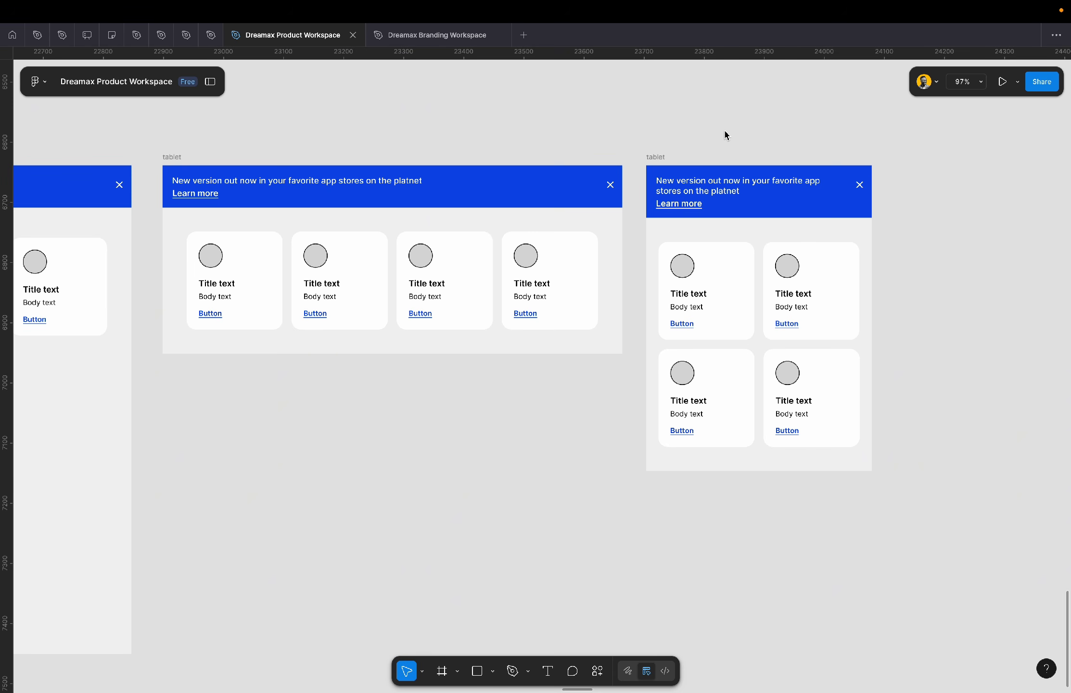
# - Rename the 375-wide tablet copy as "mobile"
pyautogui.doubleClick(655, 156)
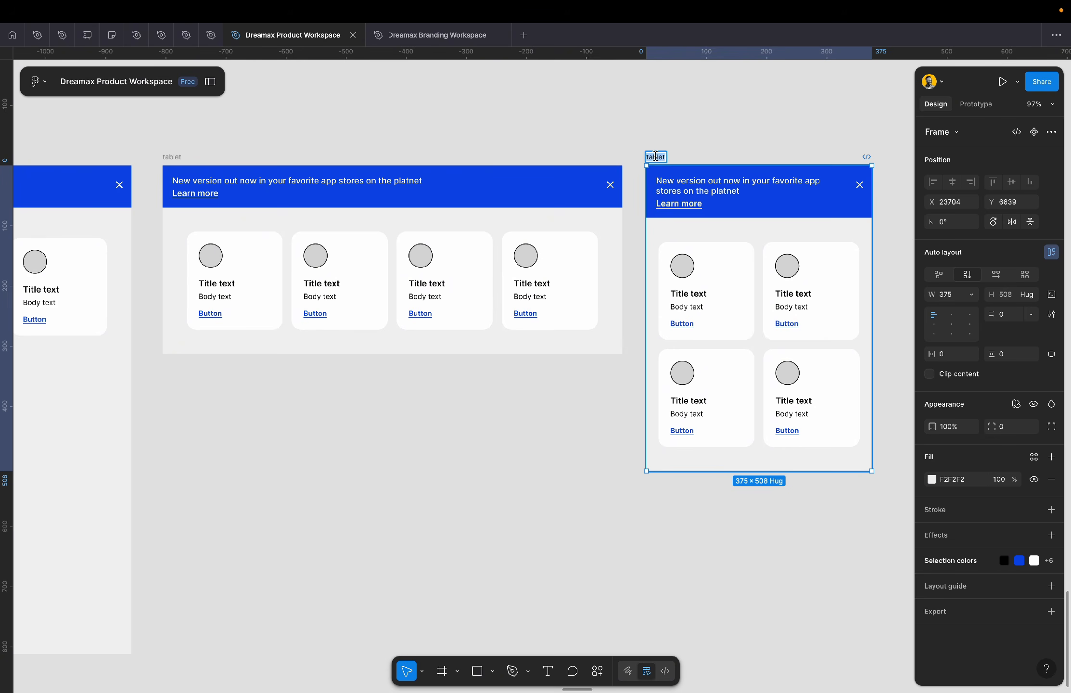
pyautogui.write('mobi')
pyautogui.press('Return')
pyautogui.press('Escape')
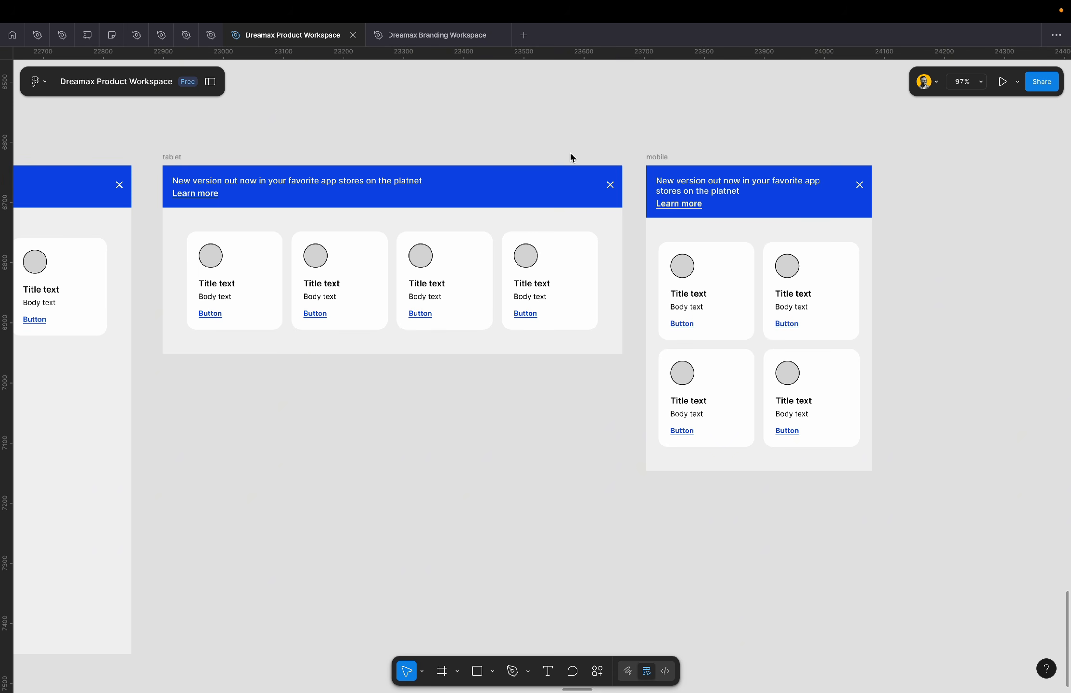
# - Move the plain group of four overlapping avatar circles straight down below the compact card in its column, to Y 7047
pyautogui.scroll(-5, 570, 157)
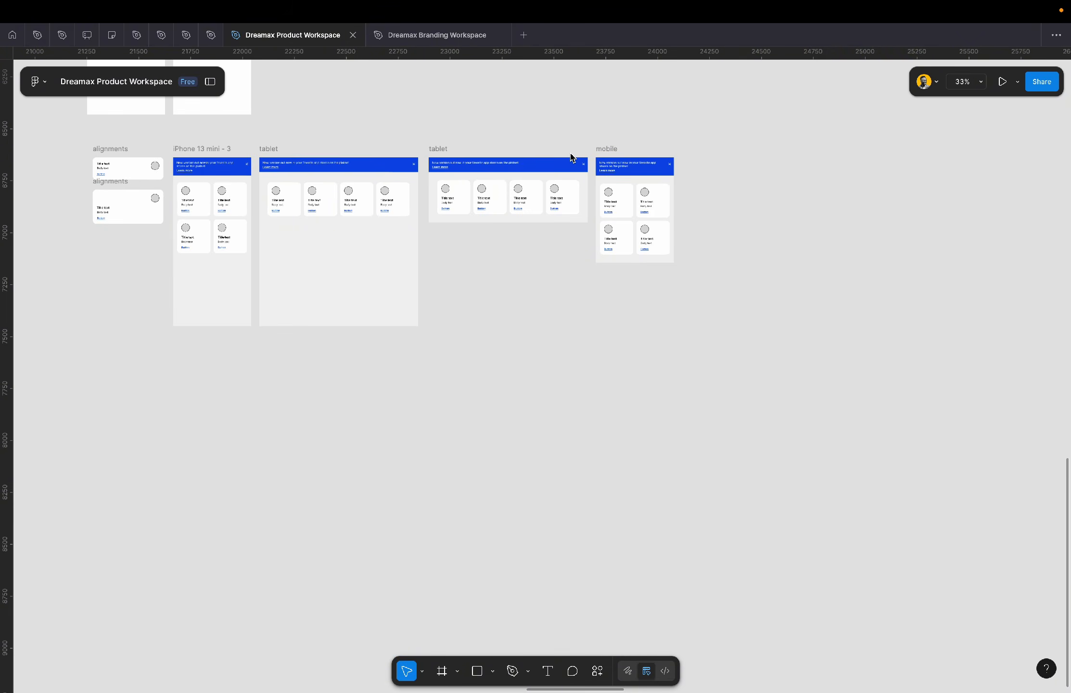
pyautogui.hscroll(-6, 570, 156)
pyautogui.hscroll(-5, 570, 156)
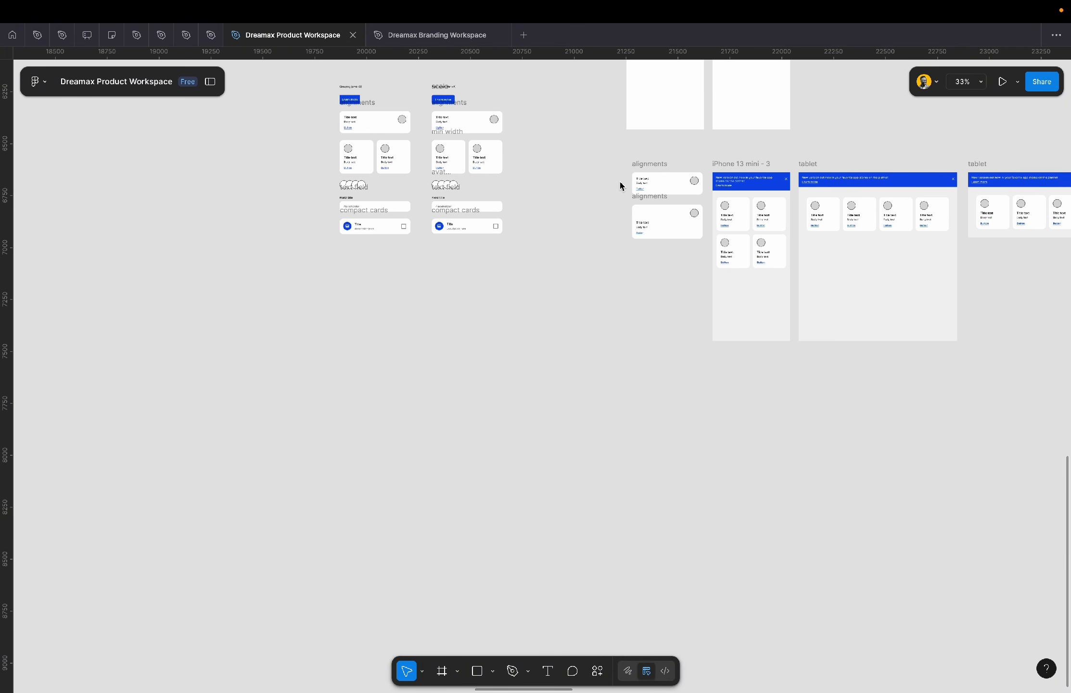
pyautogui.scroll(8, 620, 186)
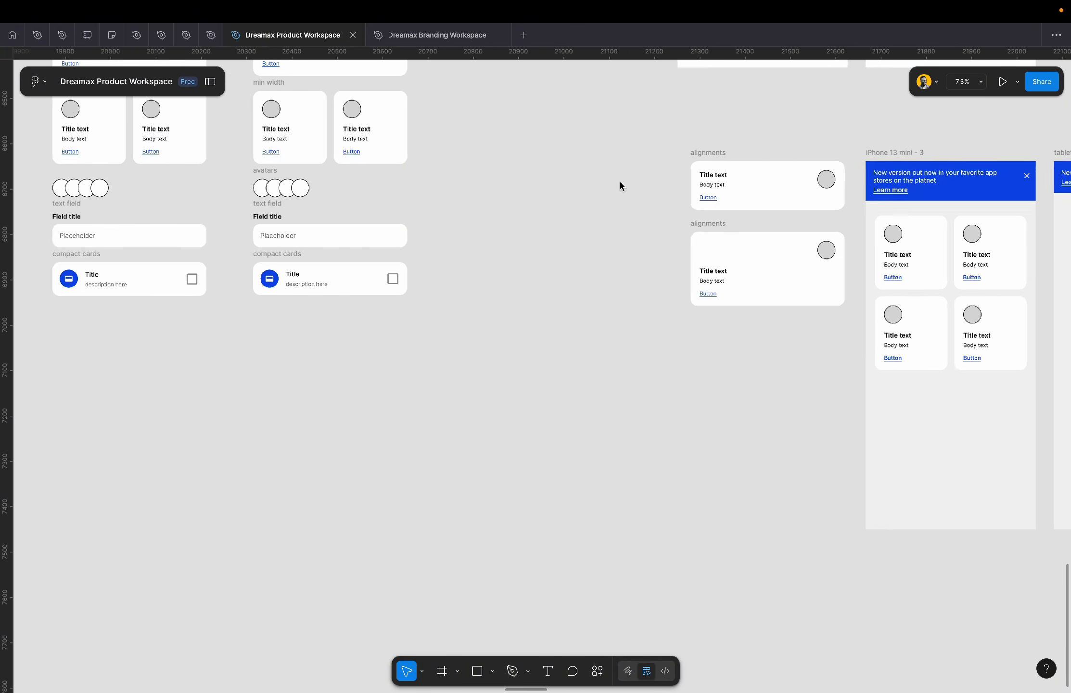
pyautogui.scroll(3, 620, 186)
pyautogui.scroll(-3, 620, 186)
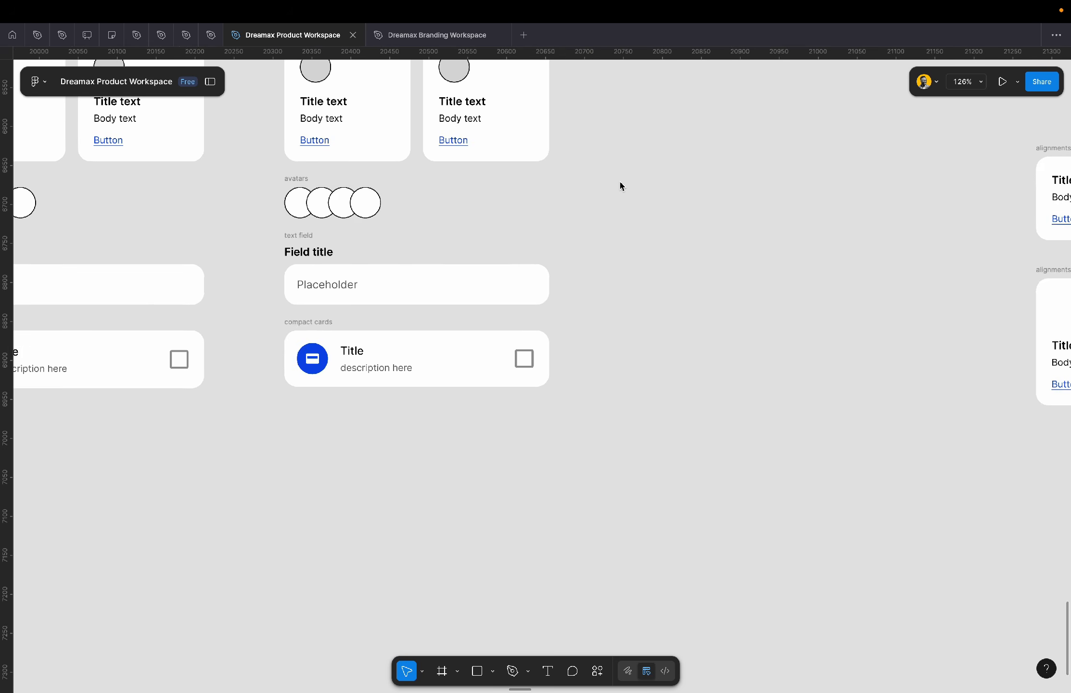
pyautogui.hscroll(-3, 620, 186)
pyautogui.hscroll(-1, 620, 186)
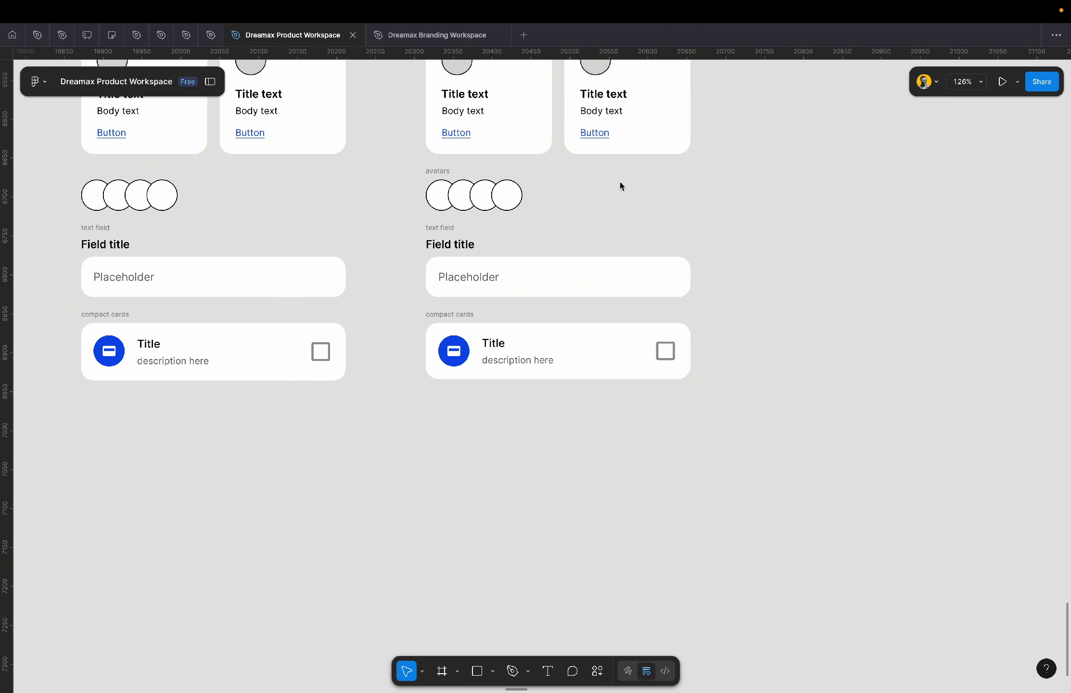
pyautogui.hscroll(-3, 620, 186)
pyautogui.scroll(5, 620, 186)
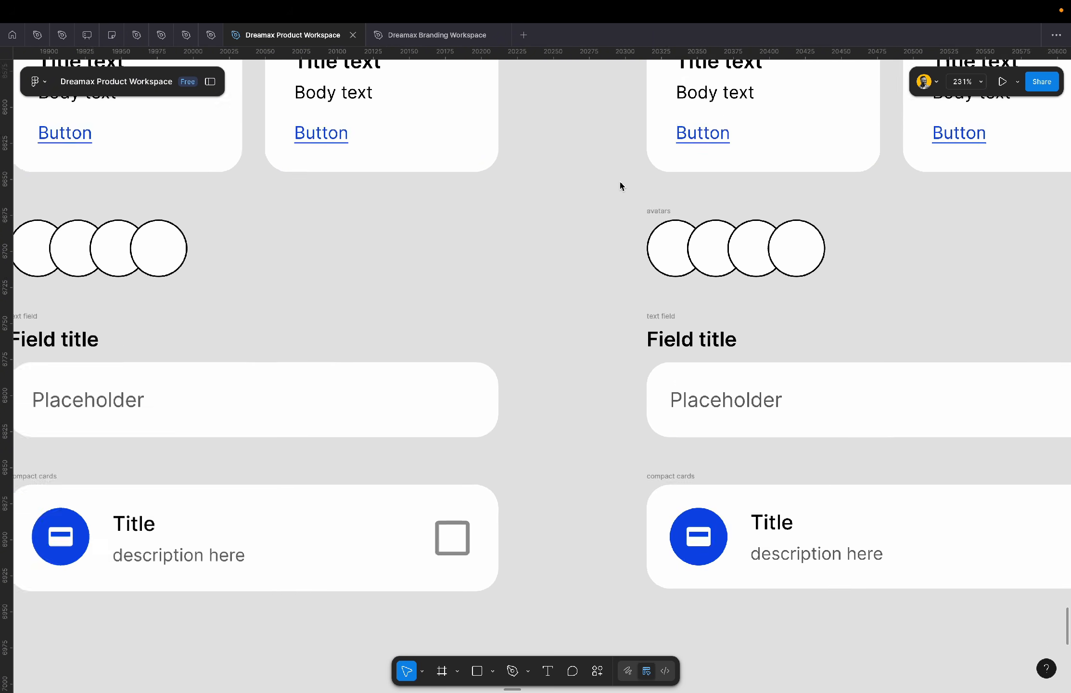
pyautogui.scroll(-3, 620, 186)
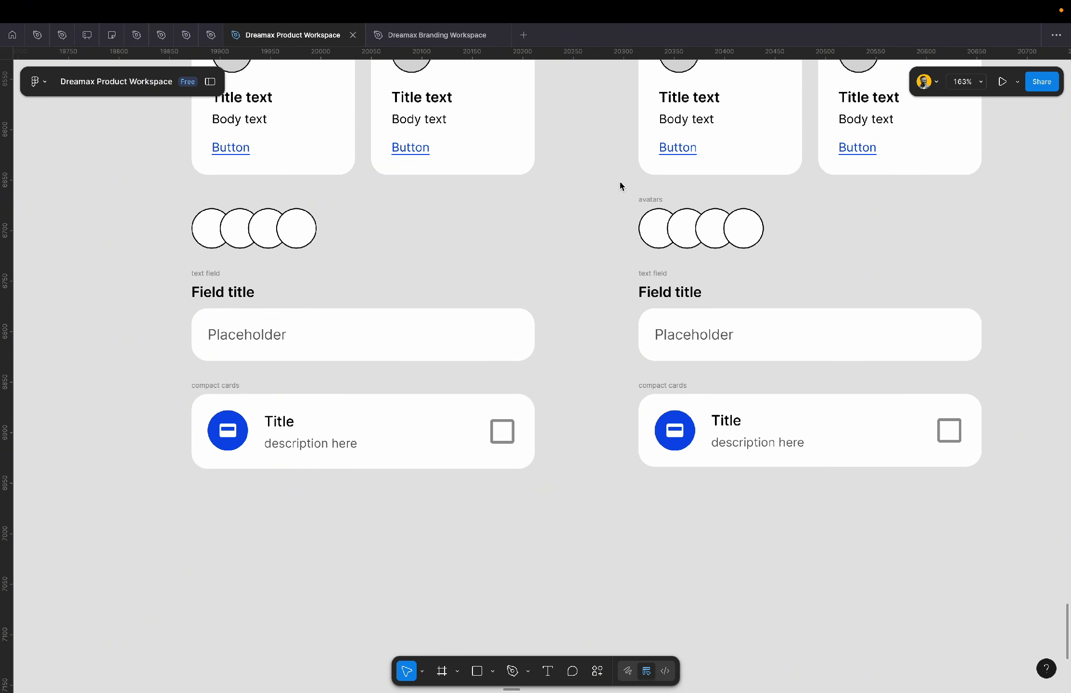
pyautogui.scroll(-3, 620, 186)
pyautogui.hscroll(-3, 620, 186)
pyautogui.click(325, 132)
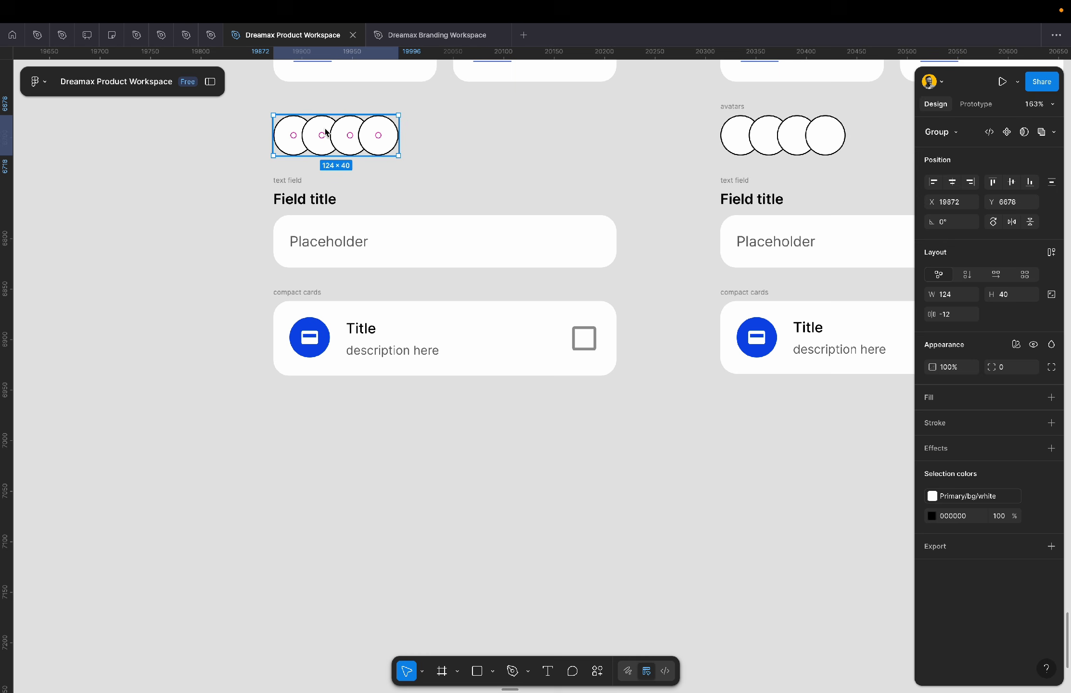
pyautogui.moveTo(330, 136); pyautogui.dragTo(330, 508)
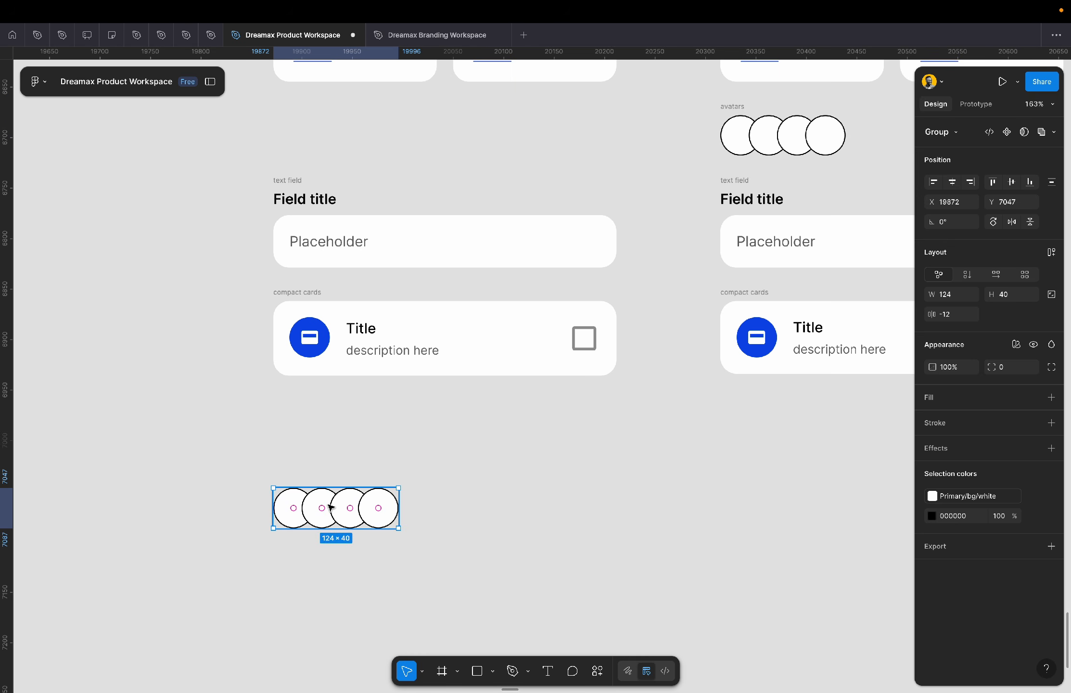
pyautogui.hotkey('shift', '2')
pyautogui.keyDown('ctrl'); pyautogui.scroll(-5, 330, 507); pyautogui.keyUp('ctrl')
pyautogui.scroll(-3, 330, 508)
pyautogui.hscroll(3, 330, 507)
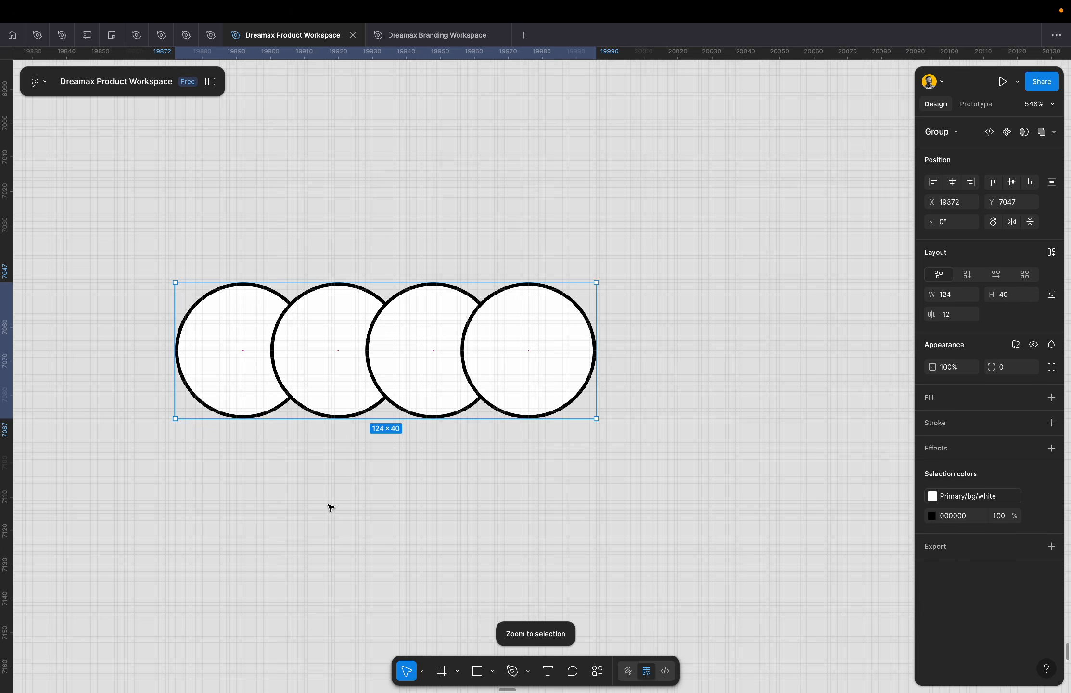
# - Duplicate the group of four white avatar circles beside the original, placing the copy at X 20075, Y 7047
pyautogui.keyDown('ctrl'); pyautogui.scroll(-3, 330, 508); pyautogui.keyUp('ctrl')
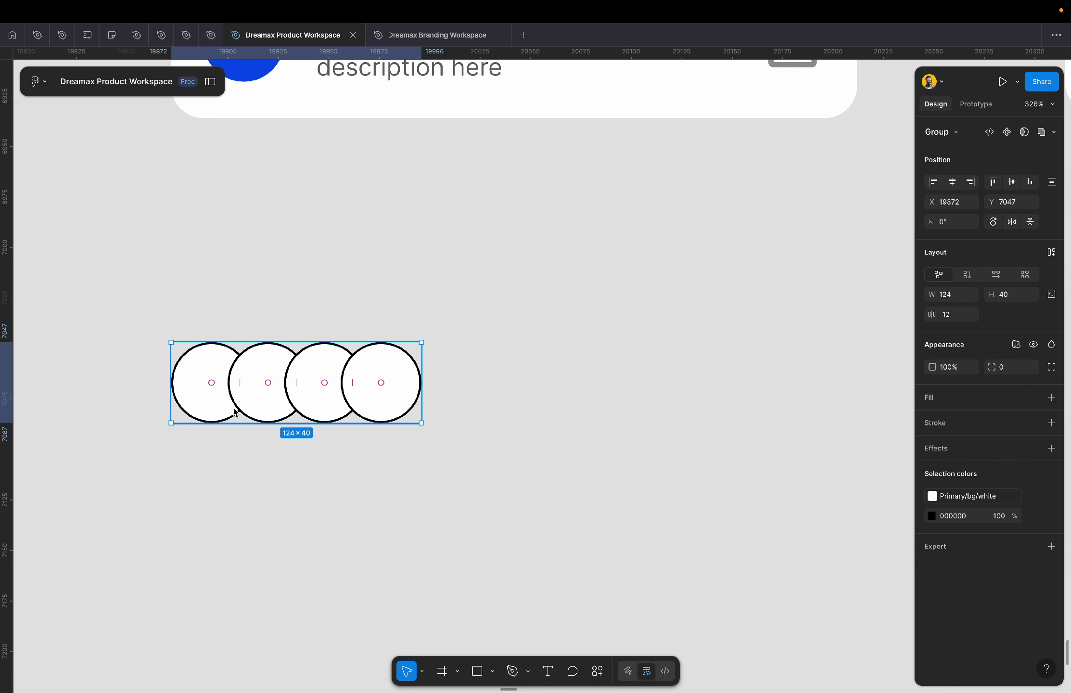
pyautogui.keyDown('alt'); pyautogui.moveTo(229, 409); pyautogui.dragTo(637, 451); pyautogui.keyUp('alt')
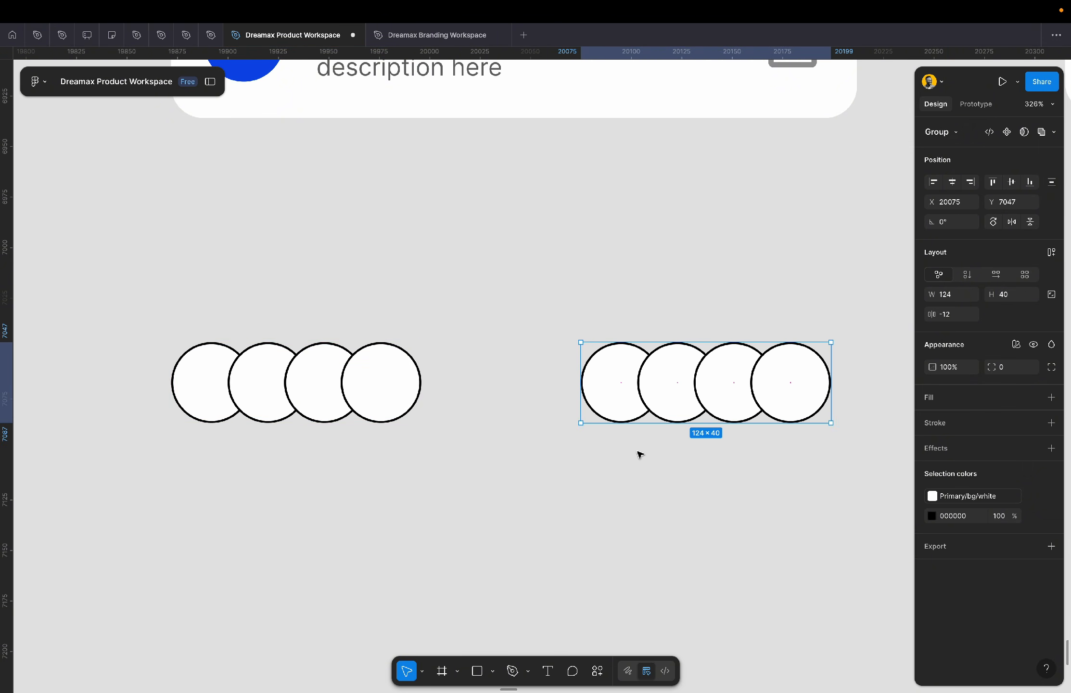
pyautogui.click(299, 368)
pyautogui.click(789, 378)
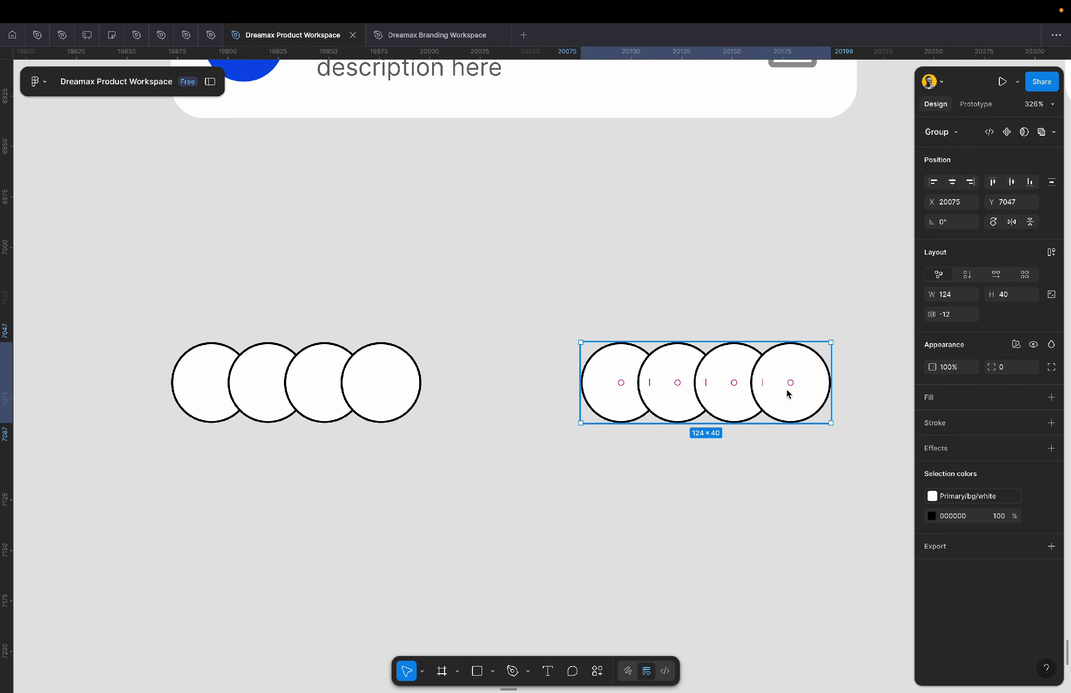
# - Try to load an avatar picture for the last circle of the copied group with the UI Faces plugin
pyautogui.doubleClick(793, 408)
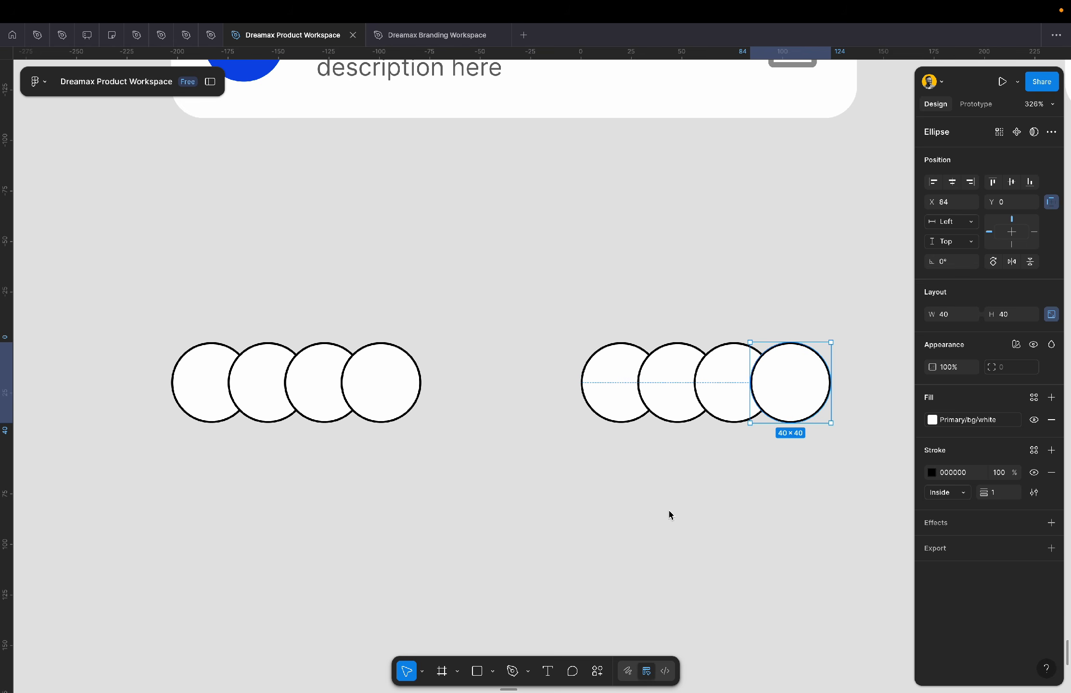
pyautogui.click(599, 672)
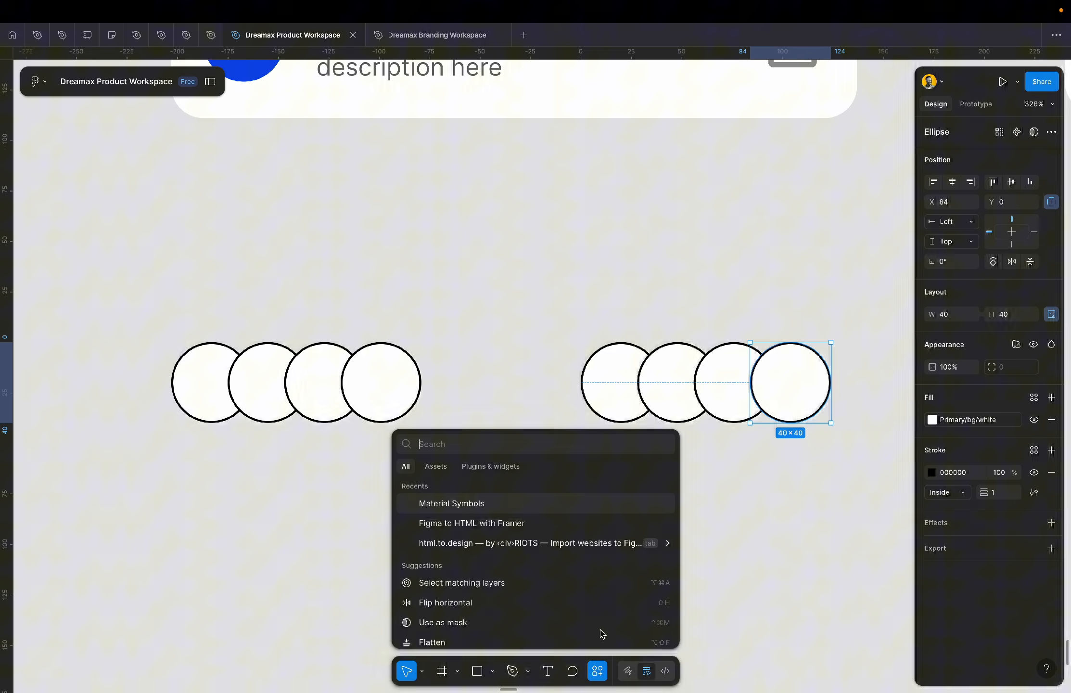
pyautogui.click(475, 470)
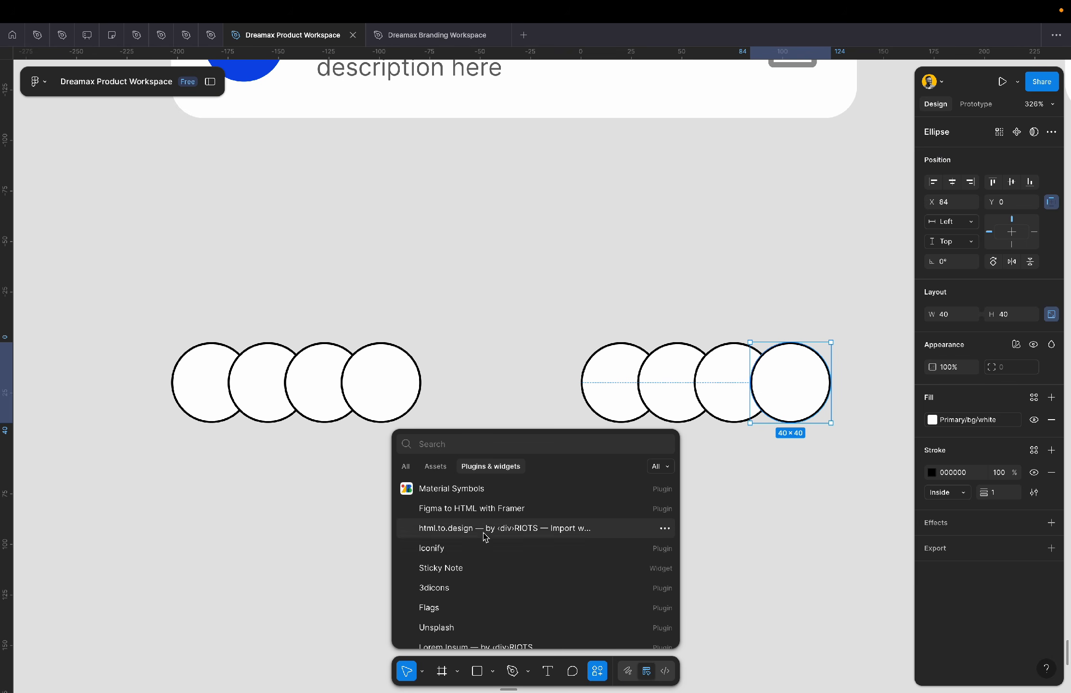
pyautogui.scroll(-5, 476, 599)
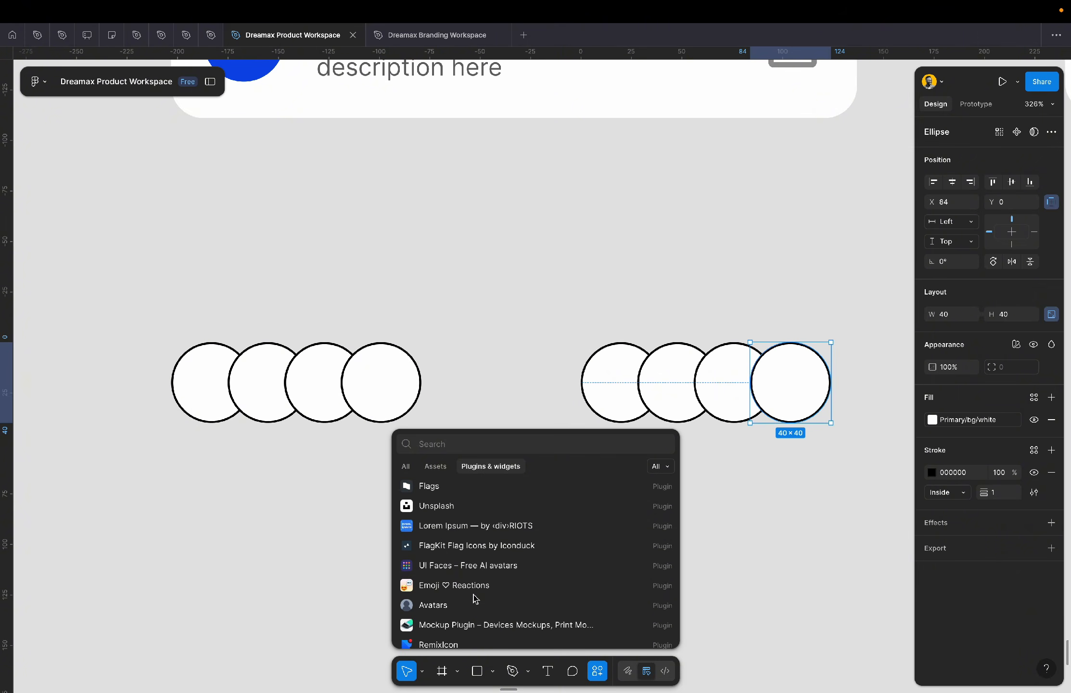
pyautogui.click(441, 568)
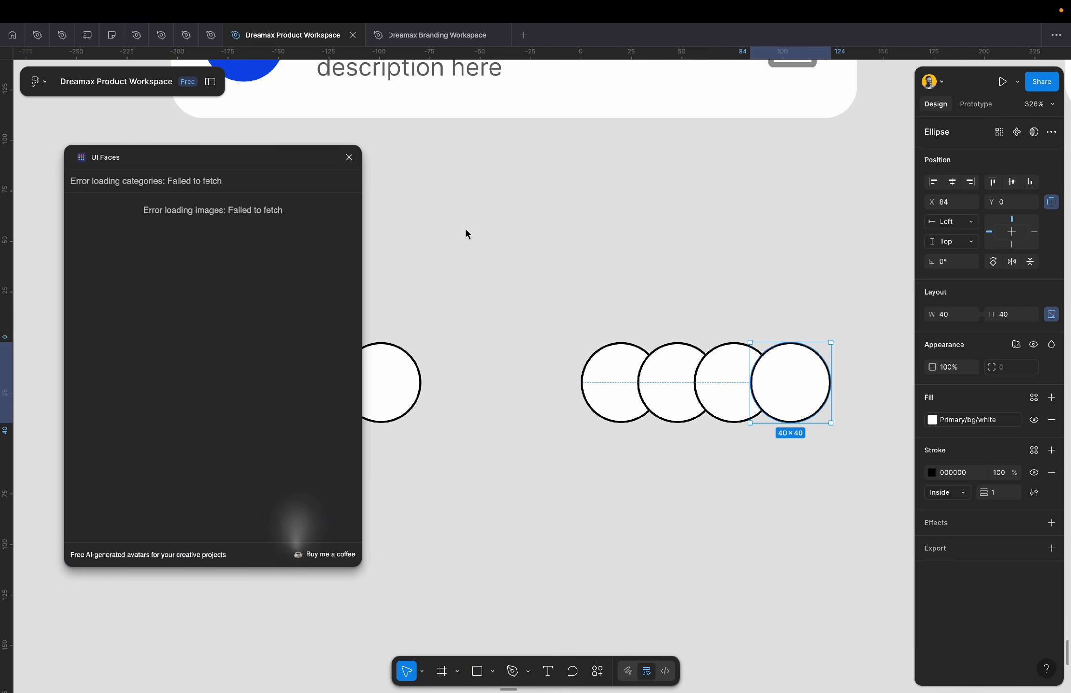
pyautogui.click(350, 157)
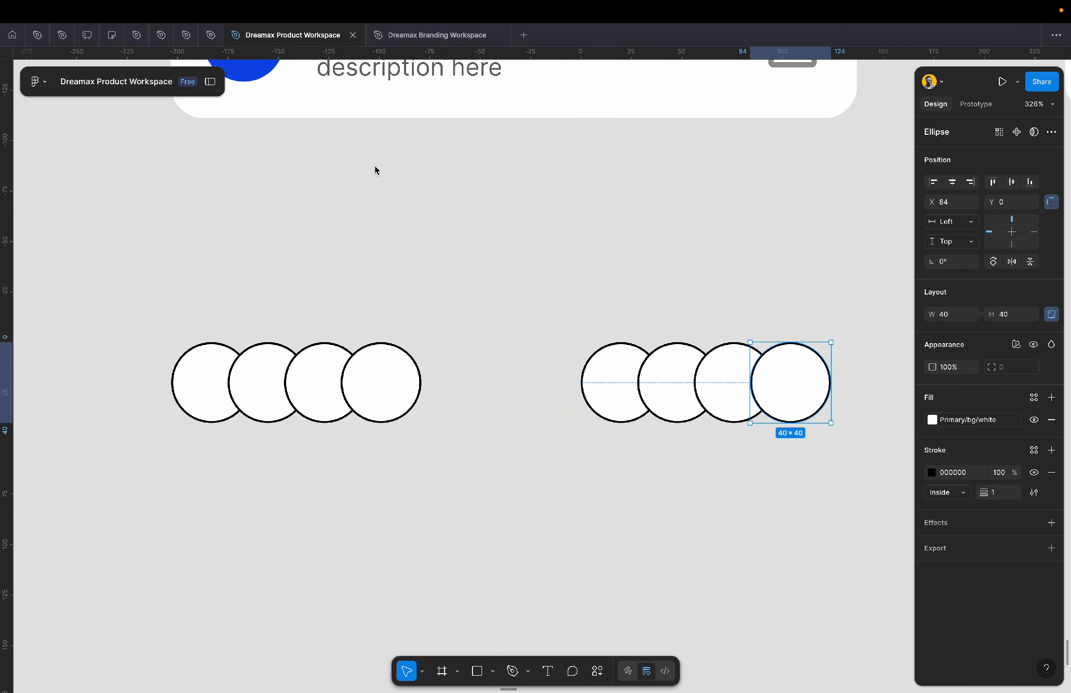
pyautogui.click(556, 283)
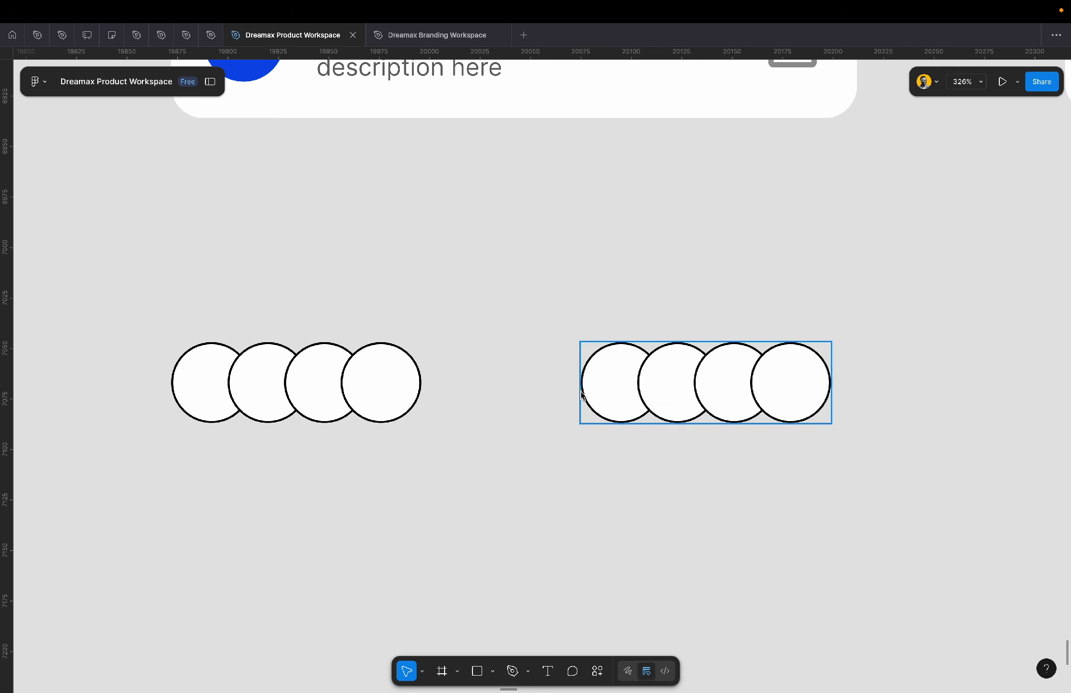
# - Fill the first circle of the copied group with library colour red and the second with orange
pyautogui.click(632, 376)
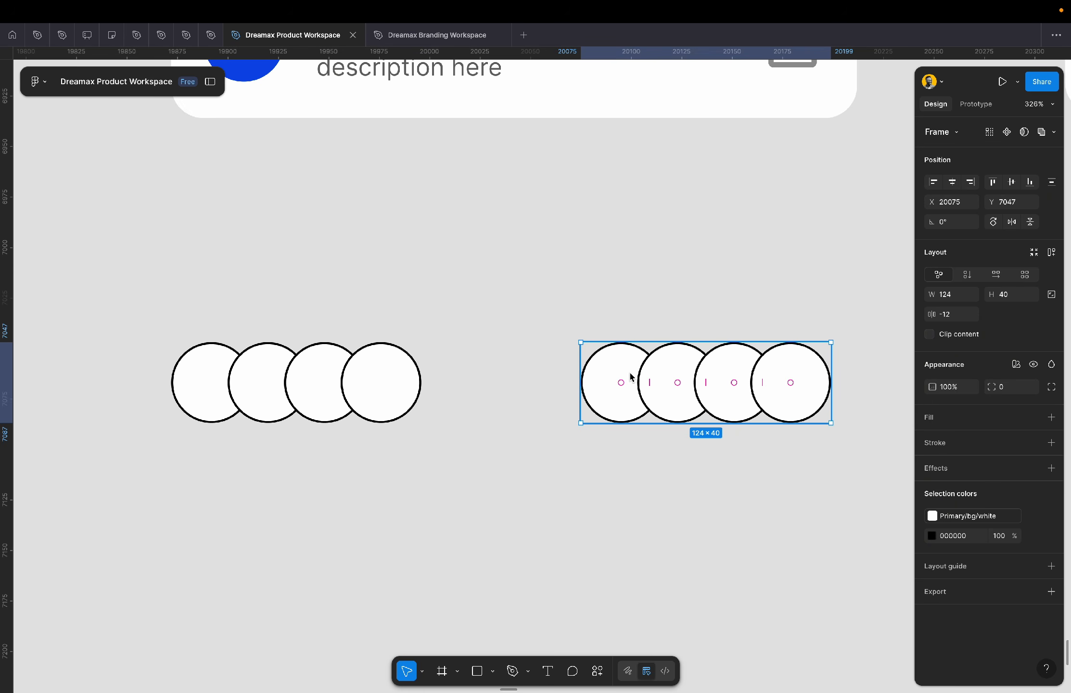
pyautogui.doubleClick(630, 376)
pyautogui.click(932, 419)
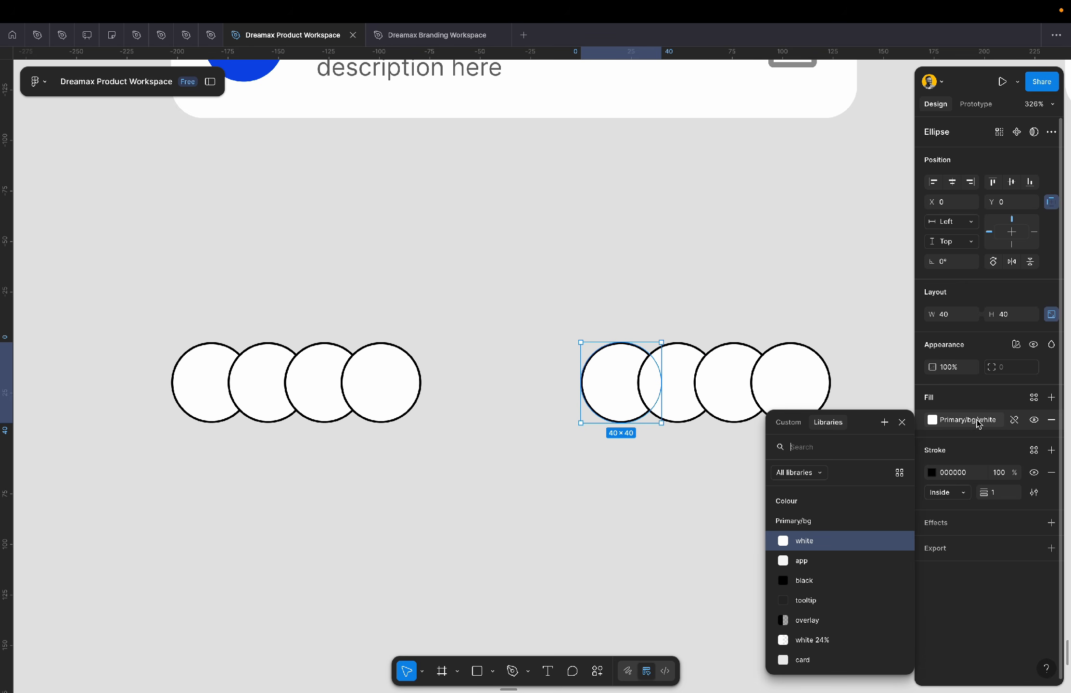
pyautogui.scroll(-5, 823, 607)
pyautogui.click(824, 614)
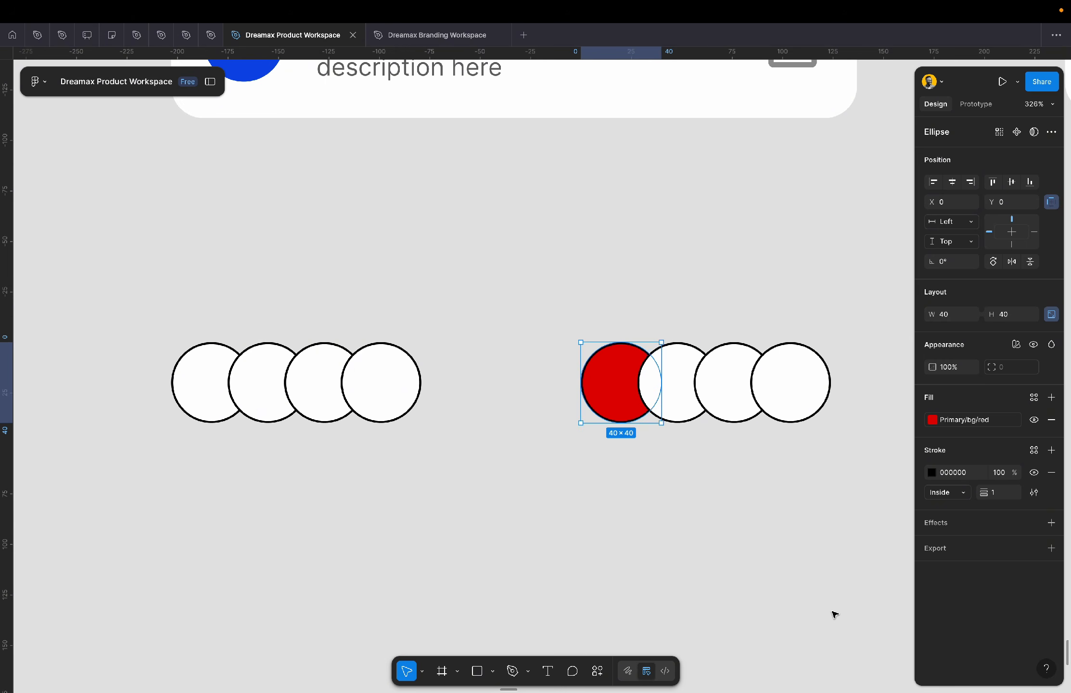
pyautogui.click(679, 369)
pyautogui.click(972, 420)
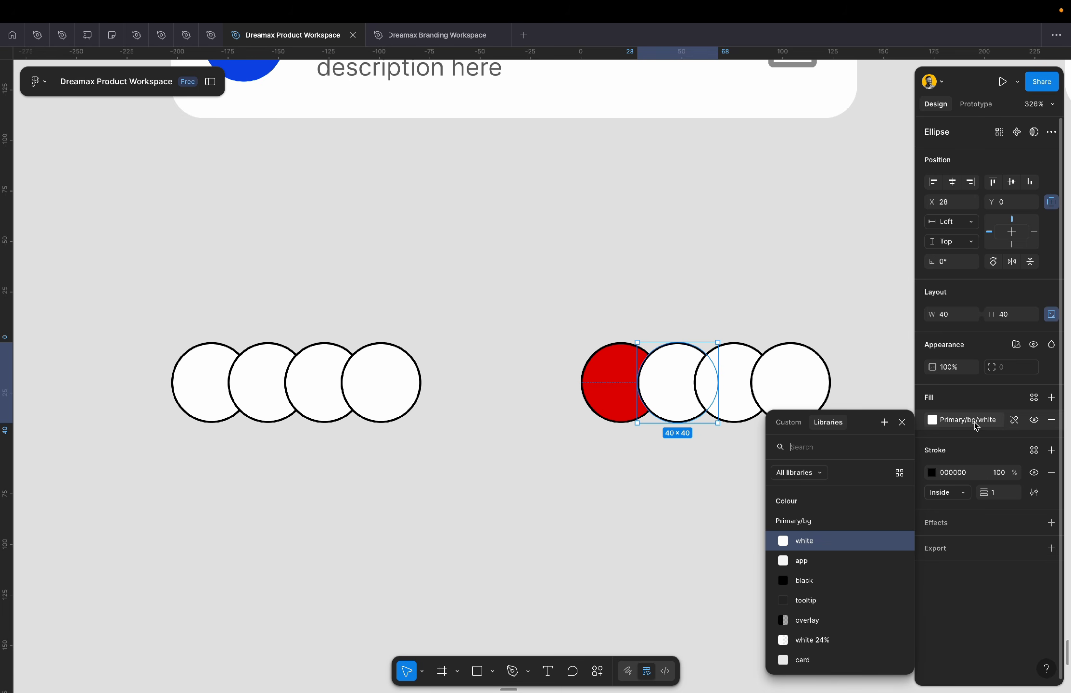
pyautogui.scroll(-5, 841, 600)
pyautogui.click(832, 636)
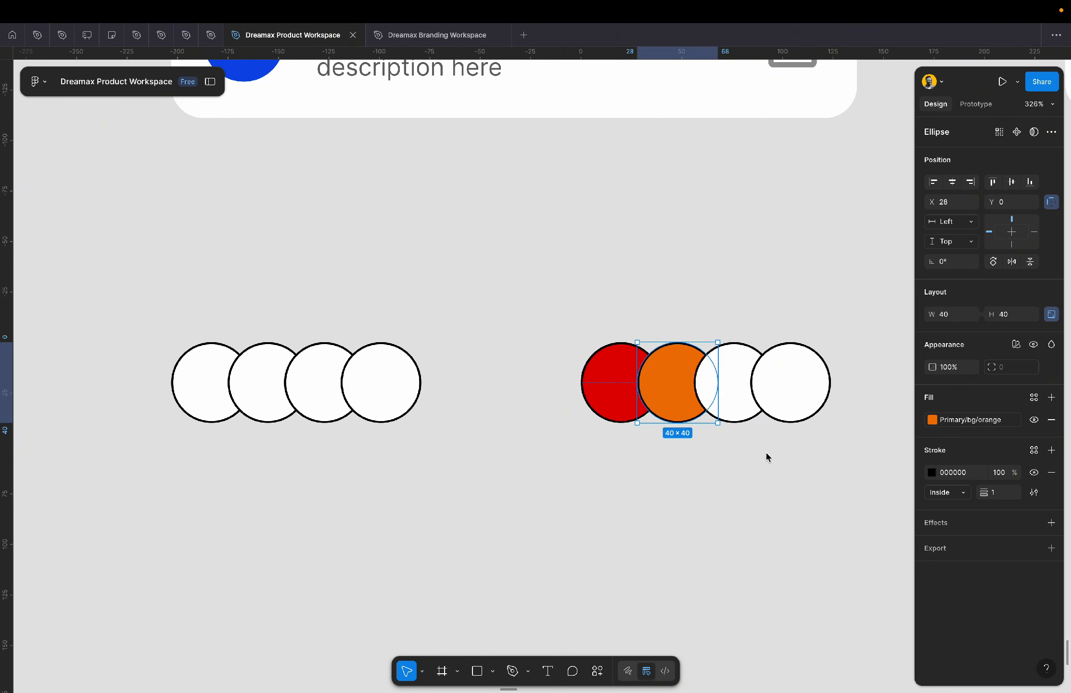
# - Fill the third circle of the copied group with library colour green and the fourth with blue
pyautogui.click(738, 375)
pyautogui.click(974, 418)
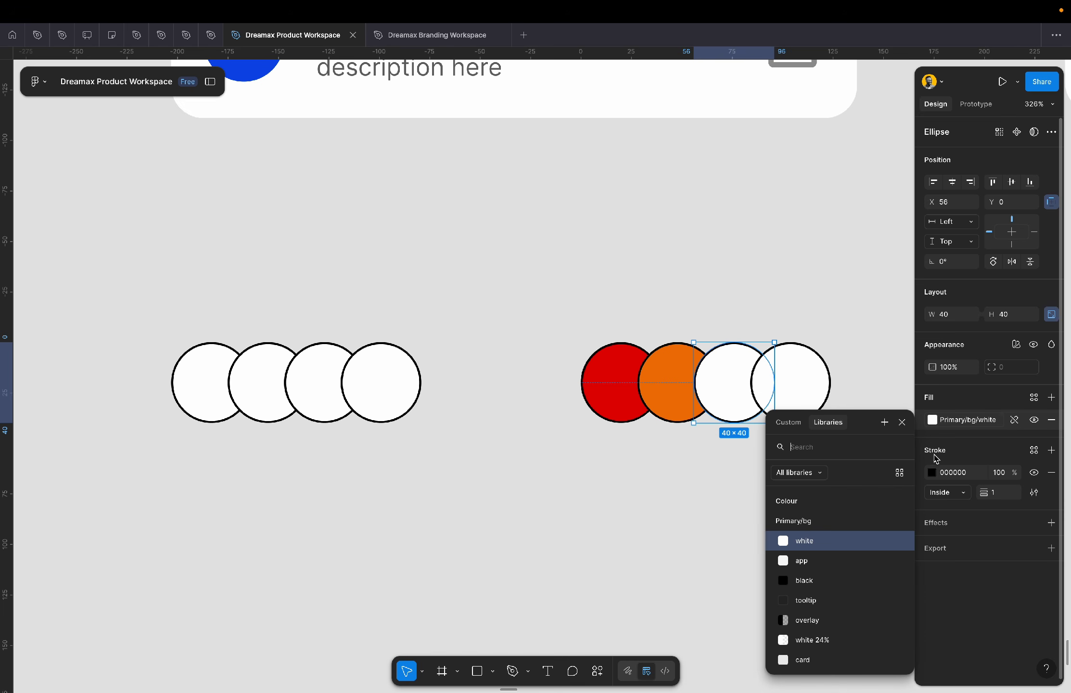
pyautogui.scroll(-5, 818, 606)
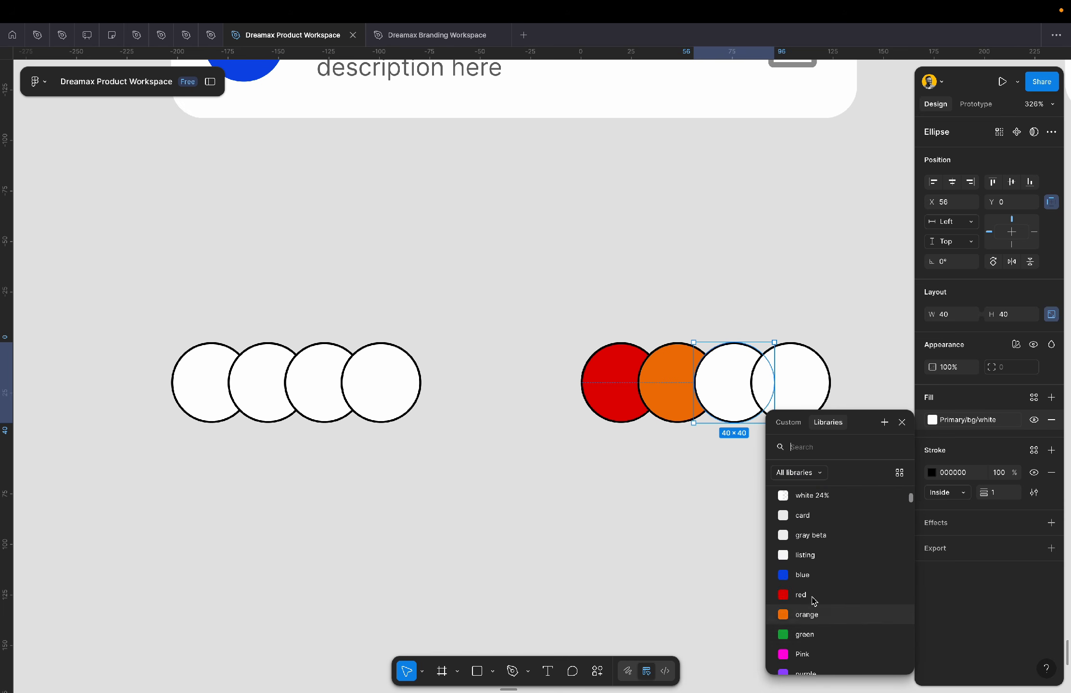
pyautogui.click(851, 635)
pyautogui.click(813, 378)
pyautogui.click(983, 423)
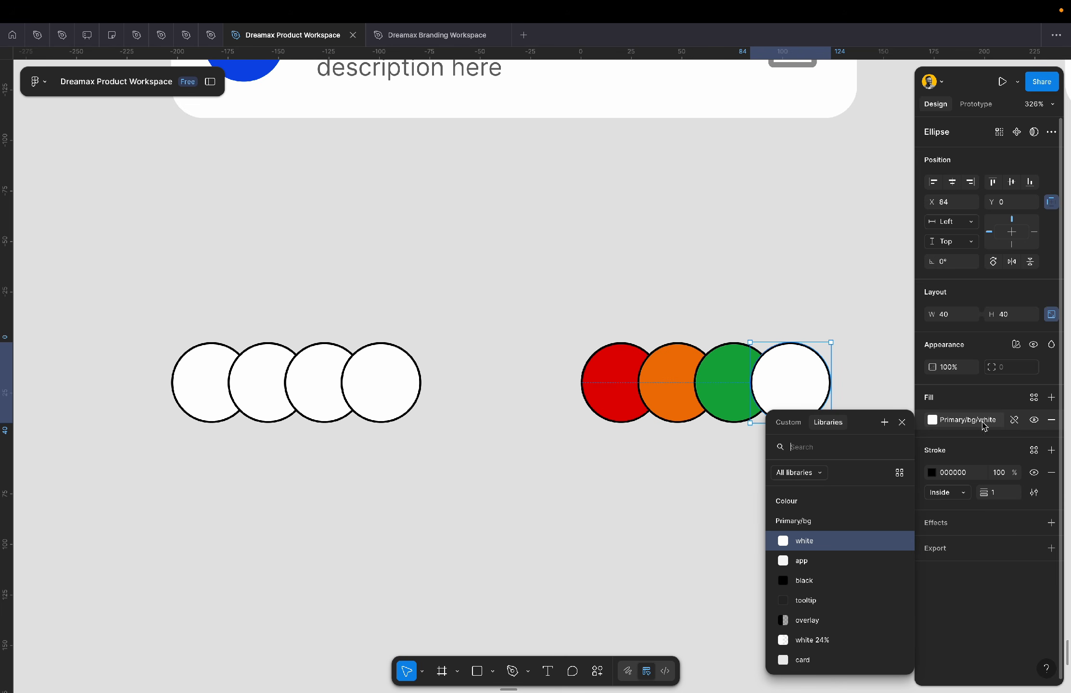
pyautogui.scroll(-5, 841, 589)
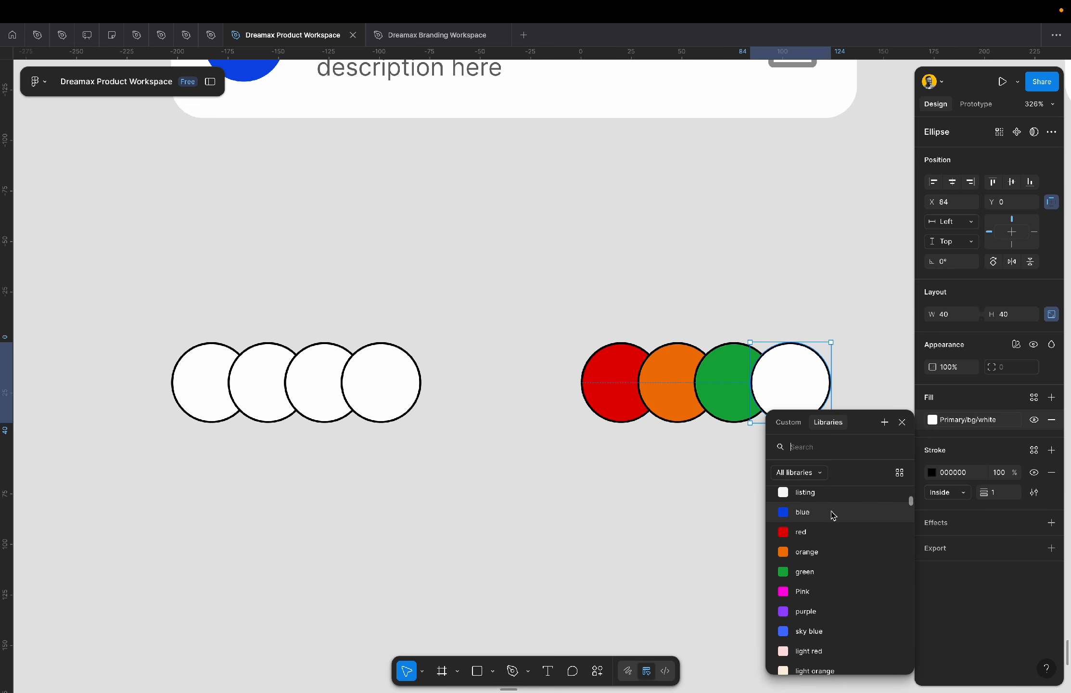
pyautogui.click(831, 511)
pyautogui.click(683, 533)
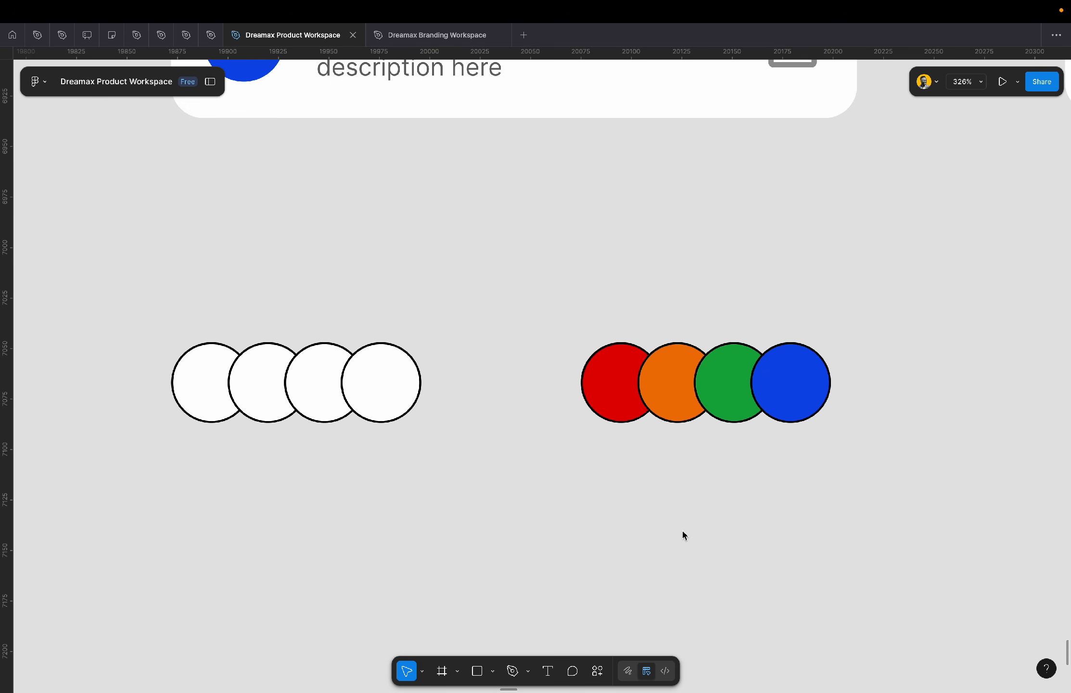
# - Delete the white avatar group and duplicate the coloured one, with the two groups at X 19869 and X 20064, both at Y 7047
pyautogui.click(397, 401)
pyautogui.press('Delete')
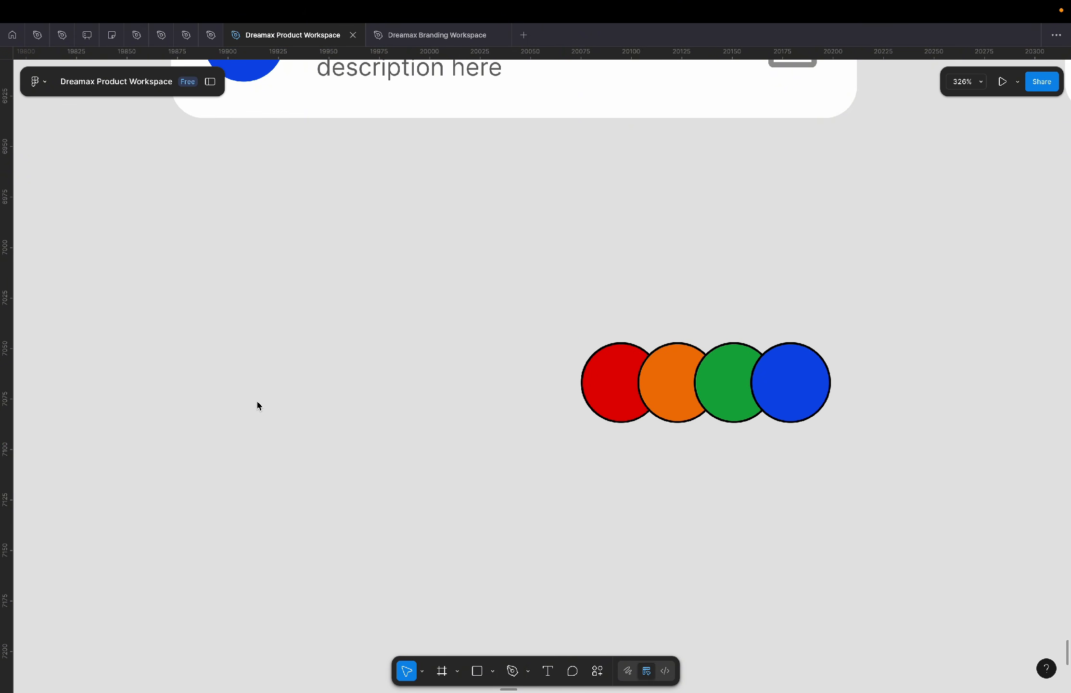
pyautogui.click(723, 418)
pyautogui.moveTo(722, 415)
pyautogui.mouseDown()
pyautogui.moveTo(310, 389)
pyautogui.moveTo(698, 395)
pyautogui.mouseUp()
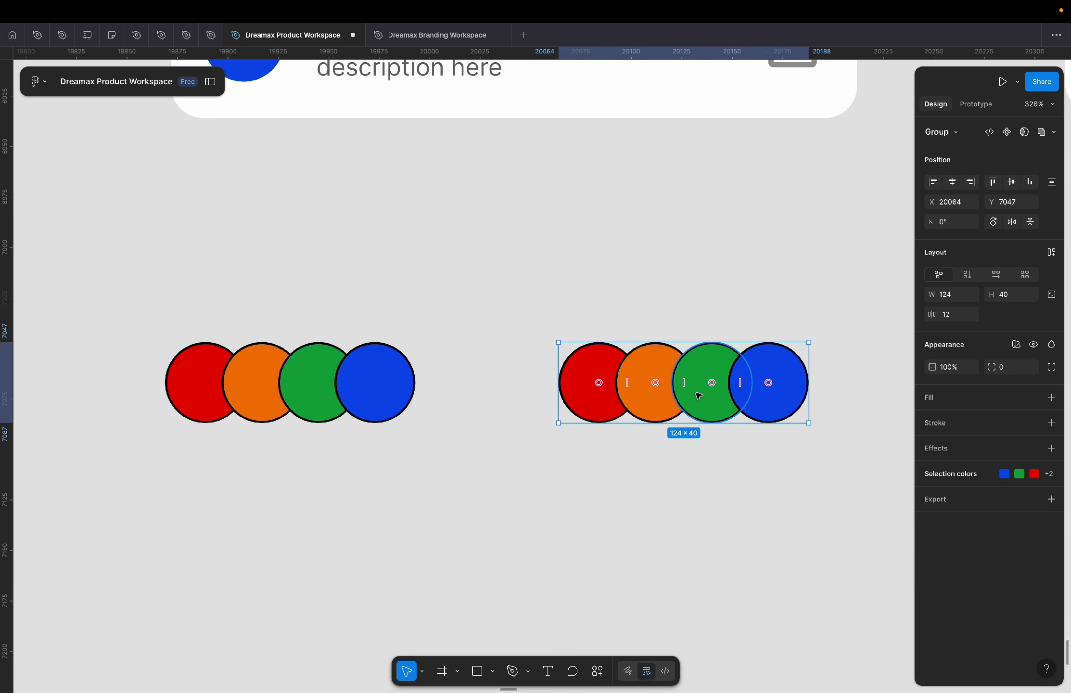
# - Try converting the second coloured group to a frame, undo it, and ungroup both sets of coloured circles
pyautogui.hotkey('shift', 'a')
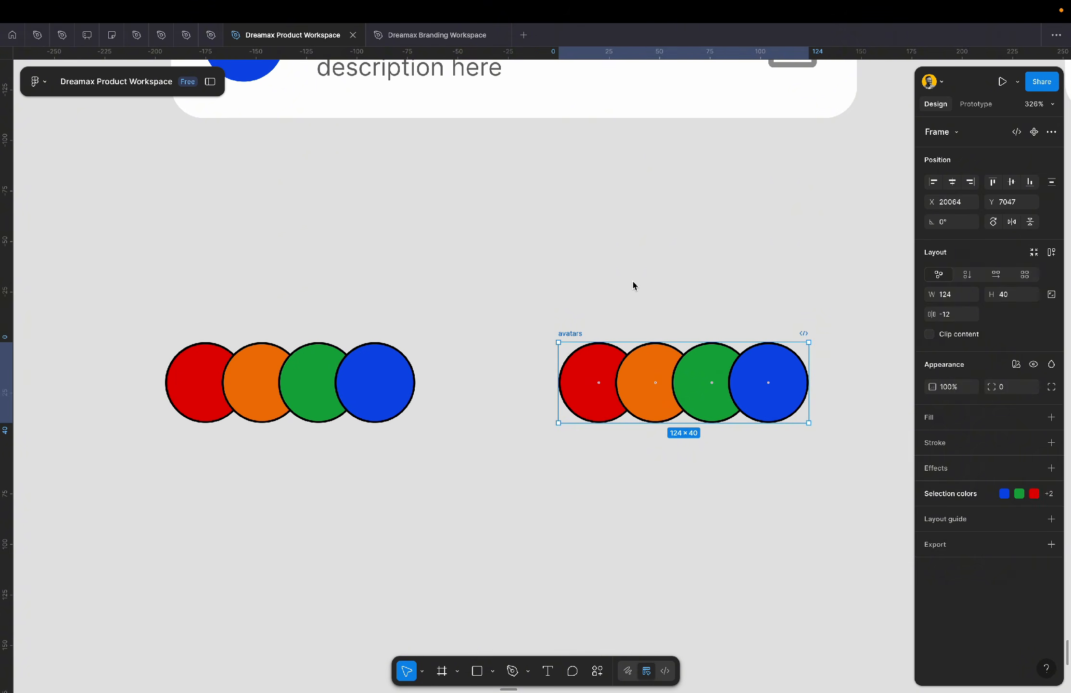
pyautogui.press('super+z')
pyautogui.moveTo(518, 293); pyautogui.dragTo(130, 452)
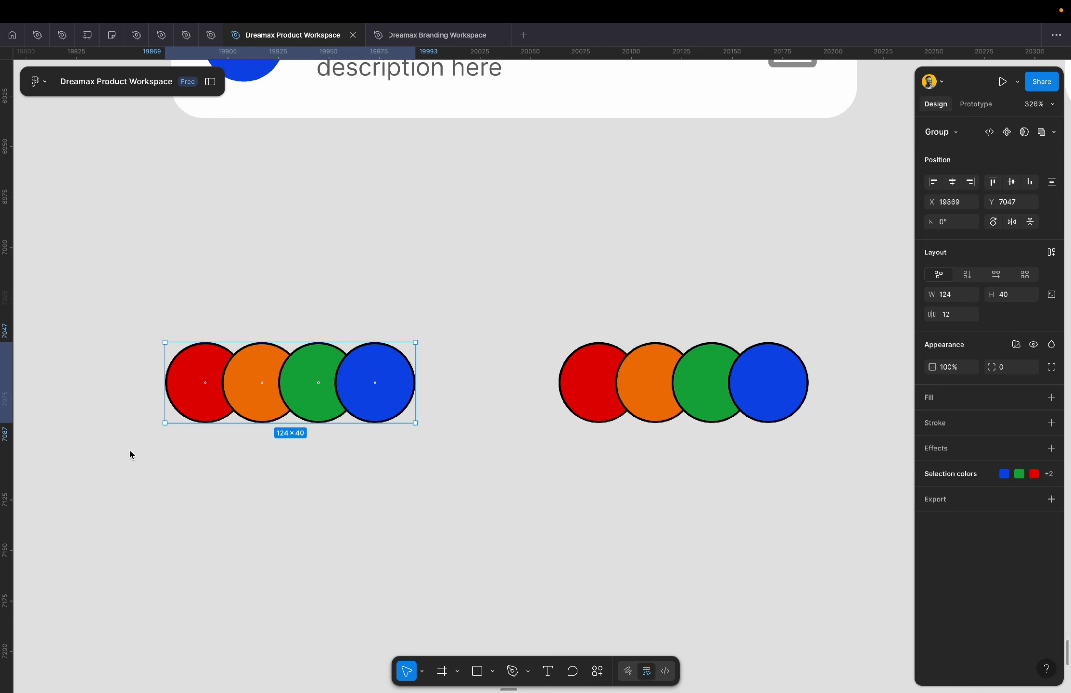
pyautogui.press('super+shift+g')
pyautogui.press('super+shift+g')
pyautogui.click(430, 419)
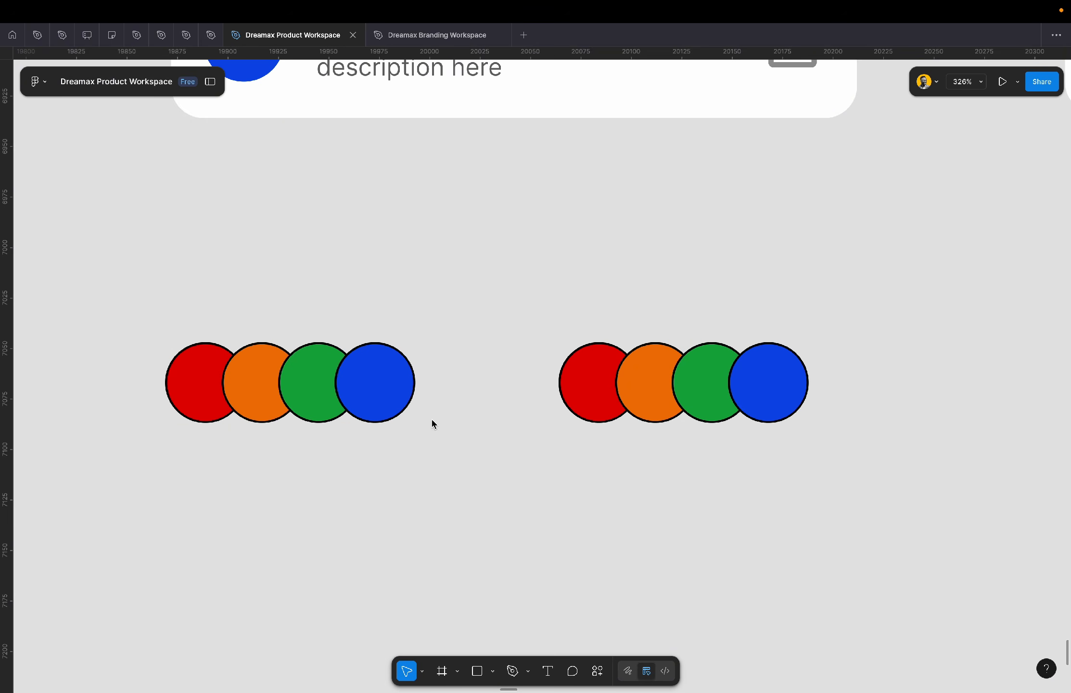
# - Group the four loose coloured circles of the first set, the one starting at X 19869
pyautogui.moveTo(466, 302); pyautogui.dragTo(143, 463)
pyautogui.moveTo(931, 297)
pyautogui.mouseDown()
pyautogui.moveTo(965, 297)
pyautogui.moveTo(932, 297)
pyautogui.mouseUp()
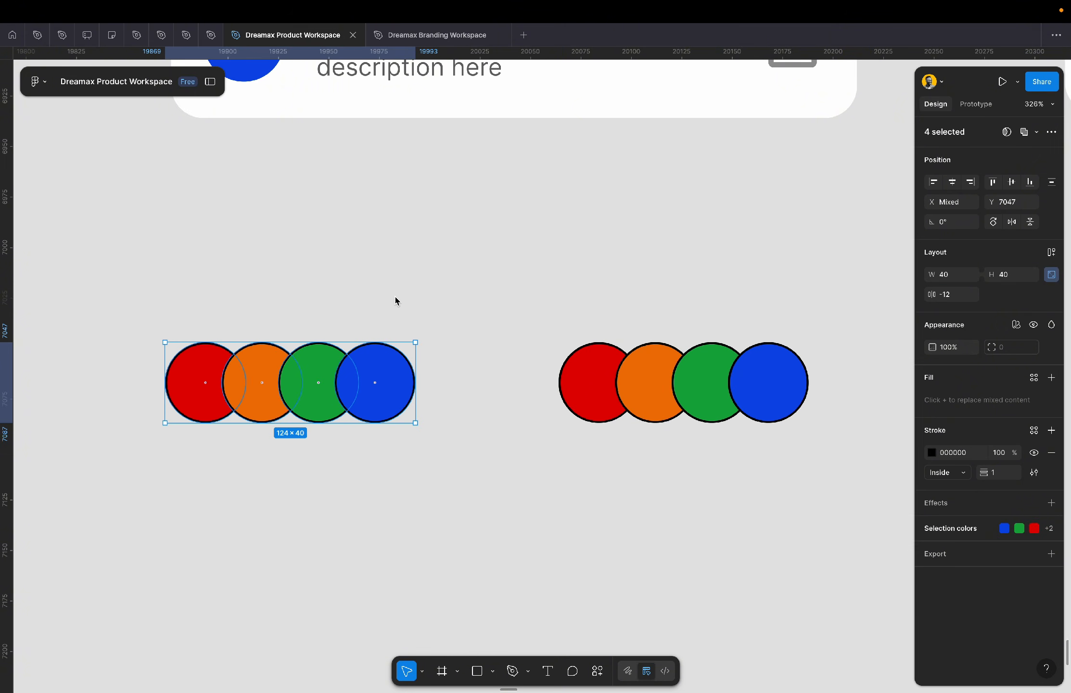
pyautogui.press('super+g')
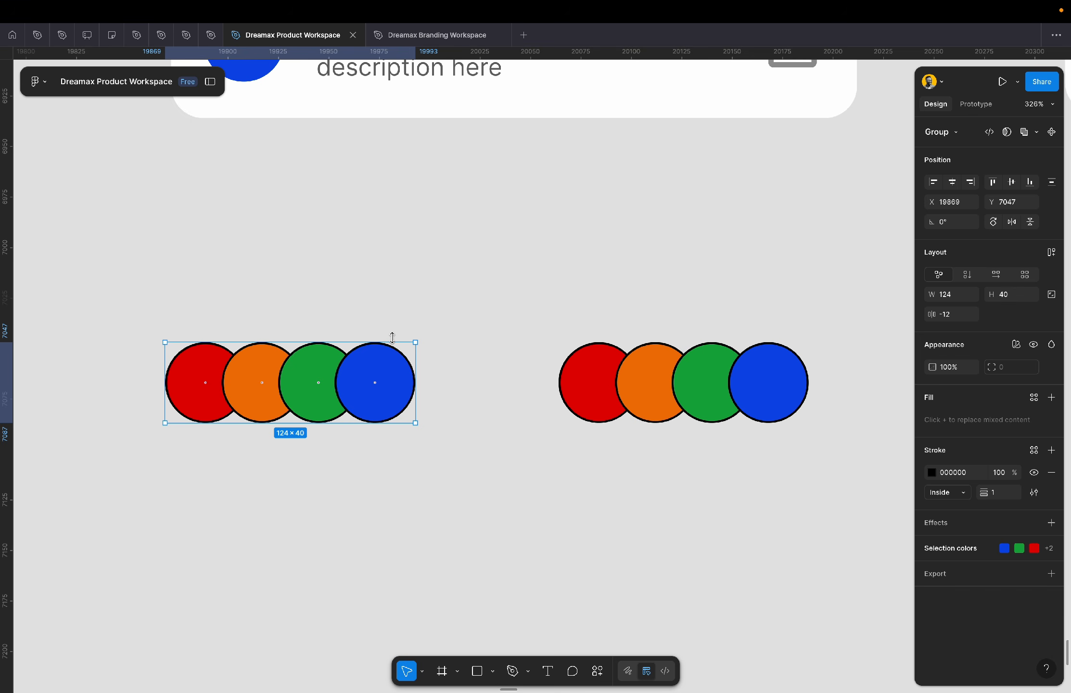
# - Apply horizontal auto layout to the four circles of the second set and set the gap between them to -12
pyautogui.click(785, 397)
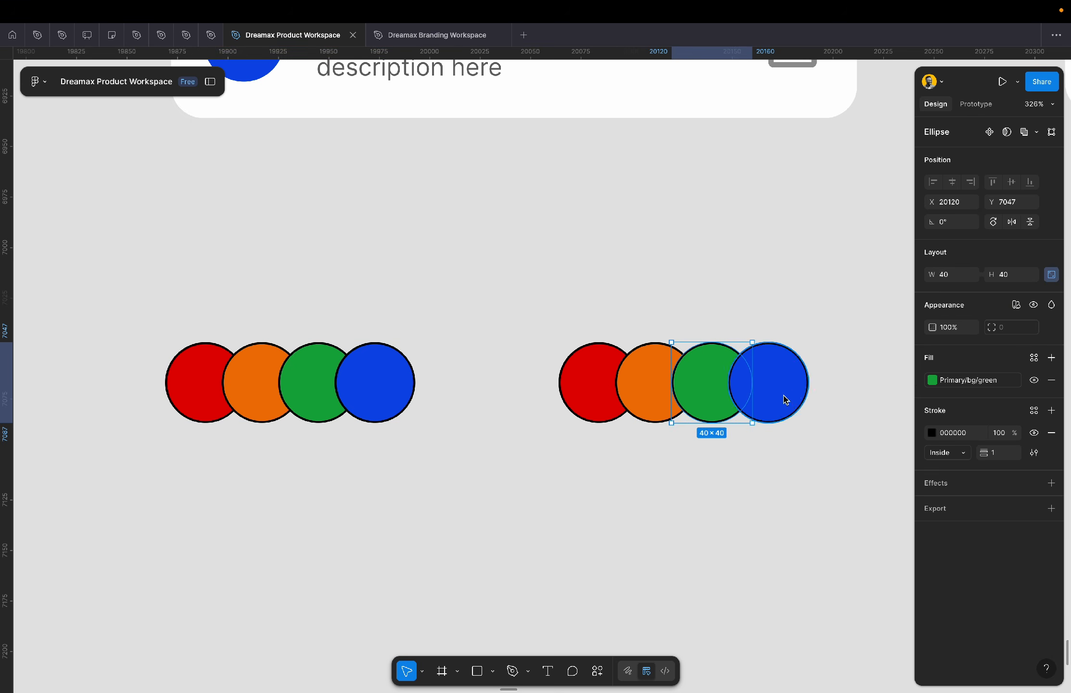
pyautogui.moveTo(840, 331); pyautogui.dragTo(541, 454)
pyautogui.hscroll(3, 540, 454)
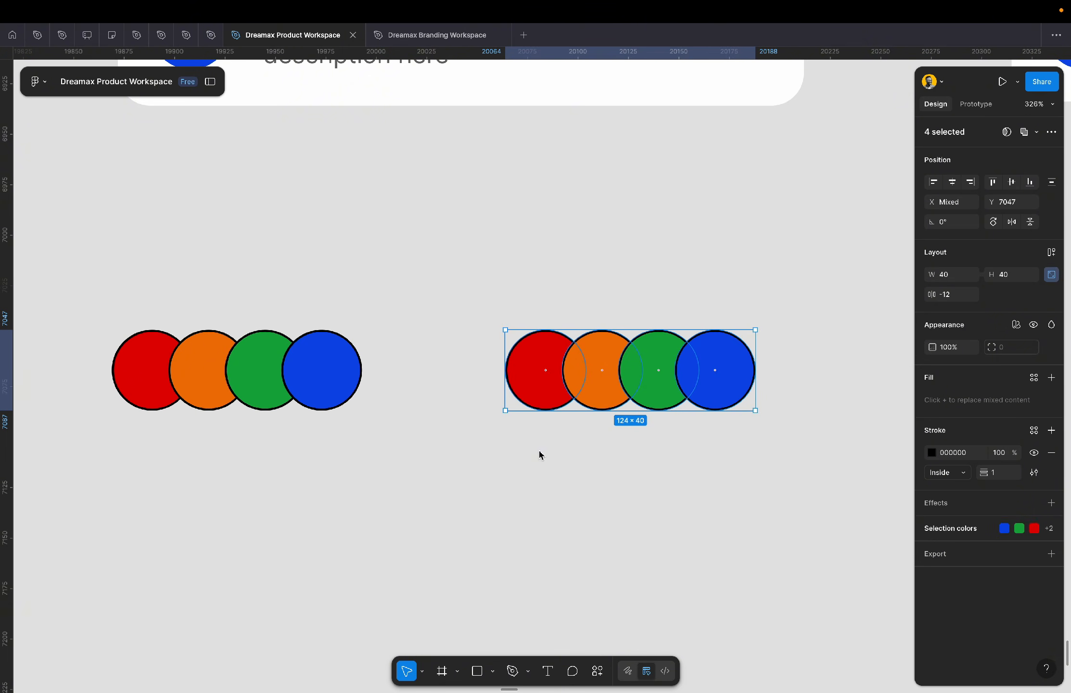
pyautogui.click(1052, 253)
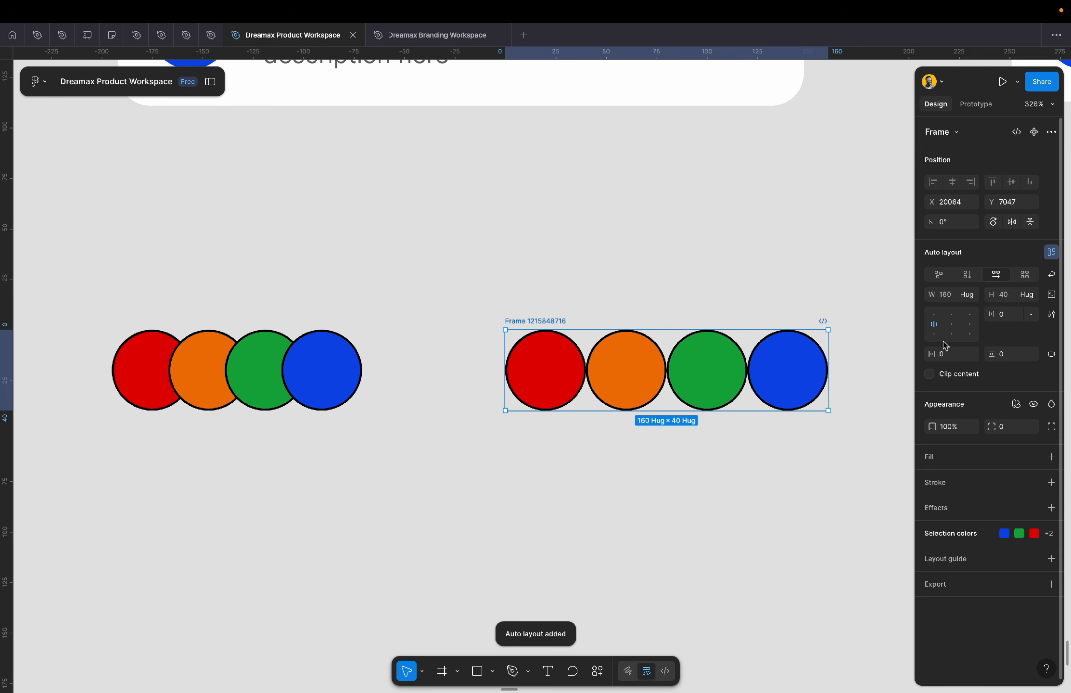
pyautogui.click(1007, 320)
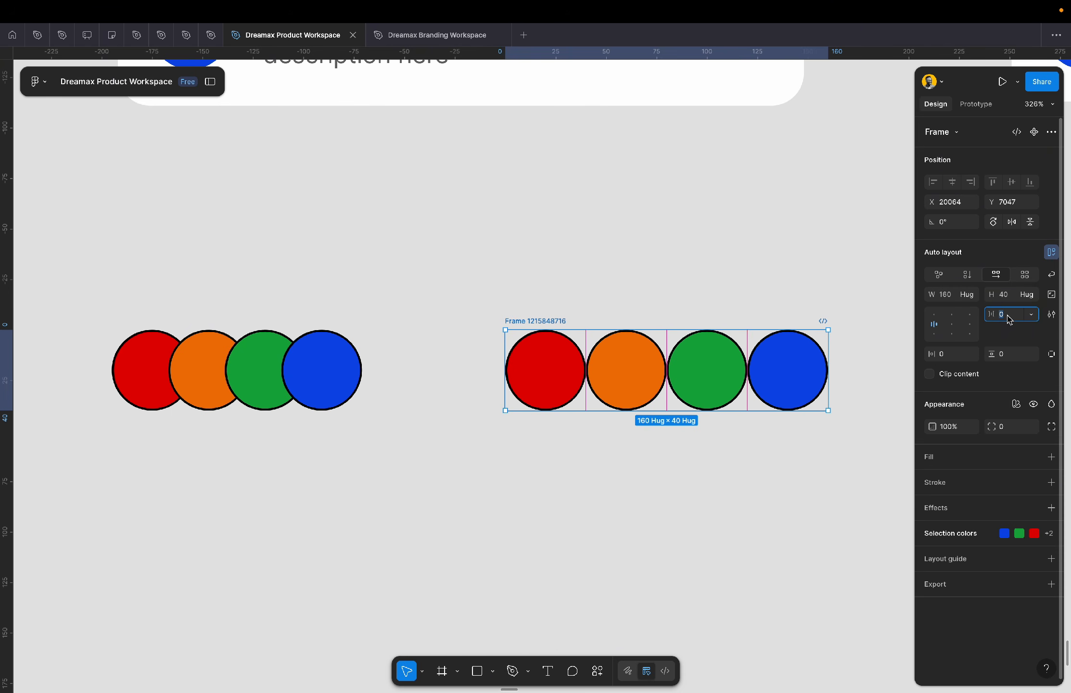
pyautogui.write('-12')
pyautogui.press('Return')
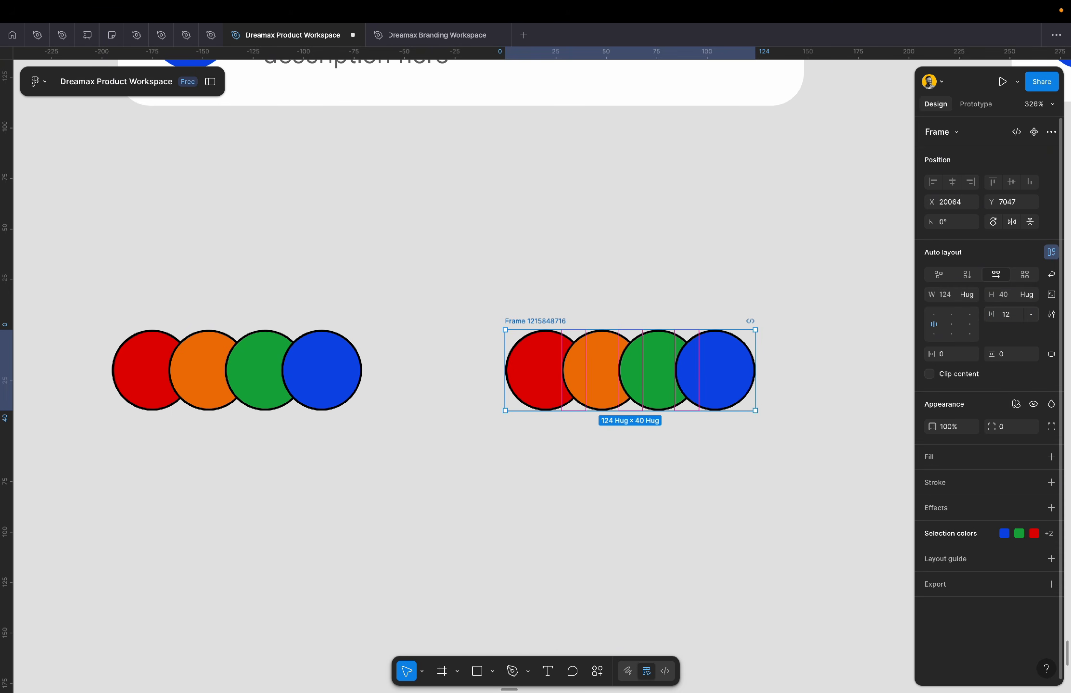
# - Rename the auto layout frame of coloured circles as "avatars"
pyautogui.doubleClick(534, 320)
pyautogui.write('a')
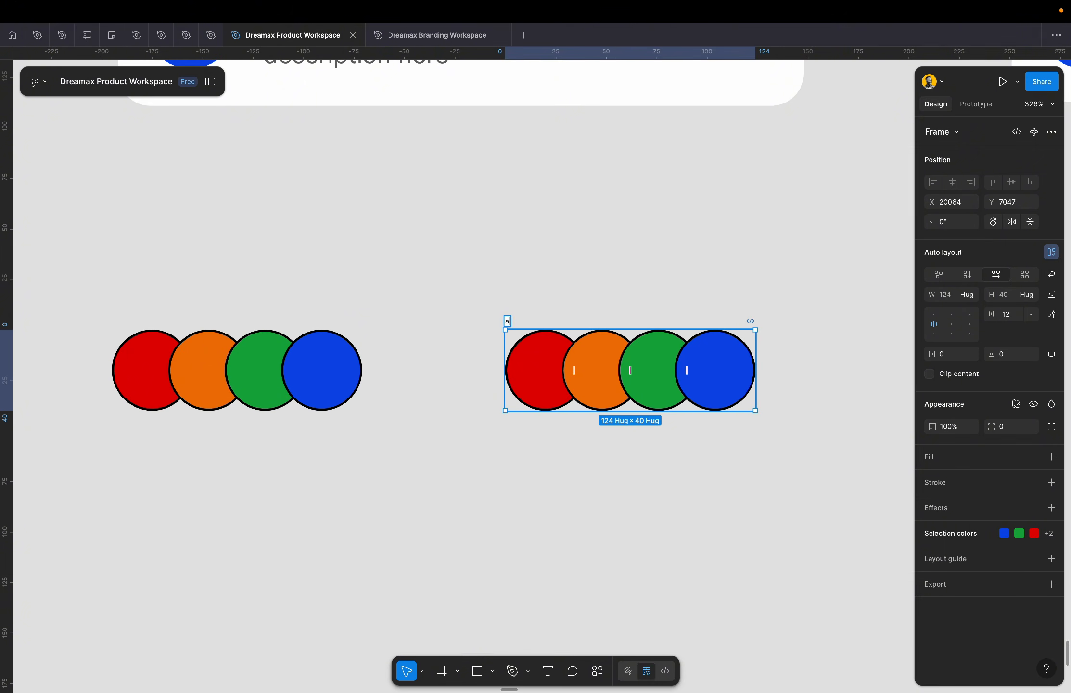
pyautogui.write('vatars')
pyautogui.press('Return')
pyautogui.click(620, 288)
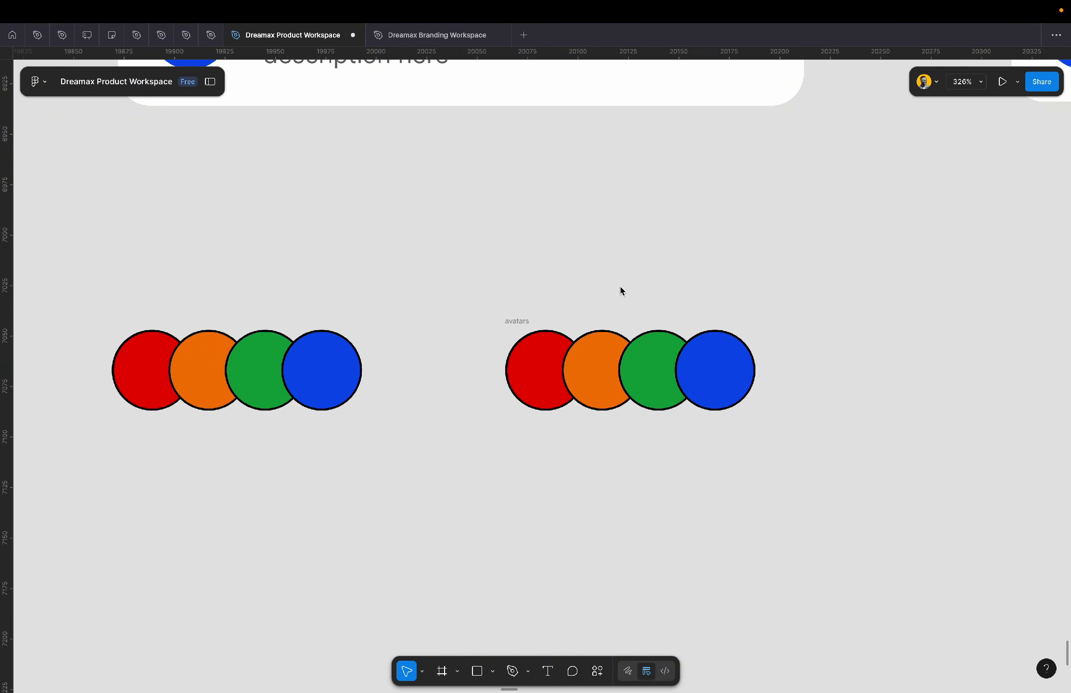
pyautogui.scroll(3, 480, 420)
pyautogui.scroll(-3, 480, 420)
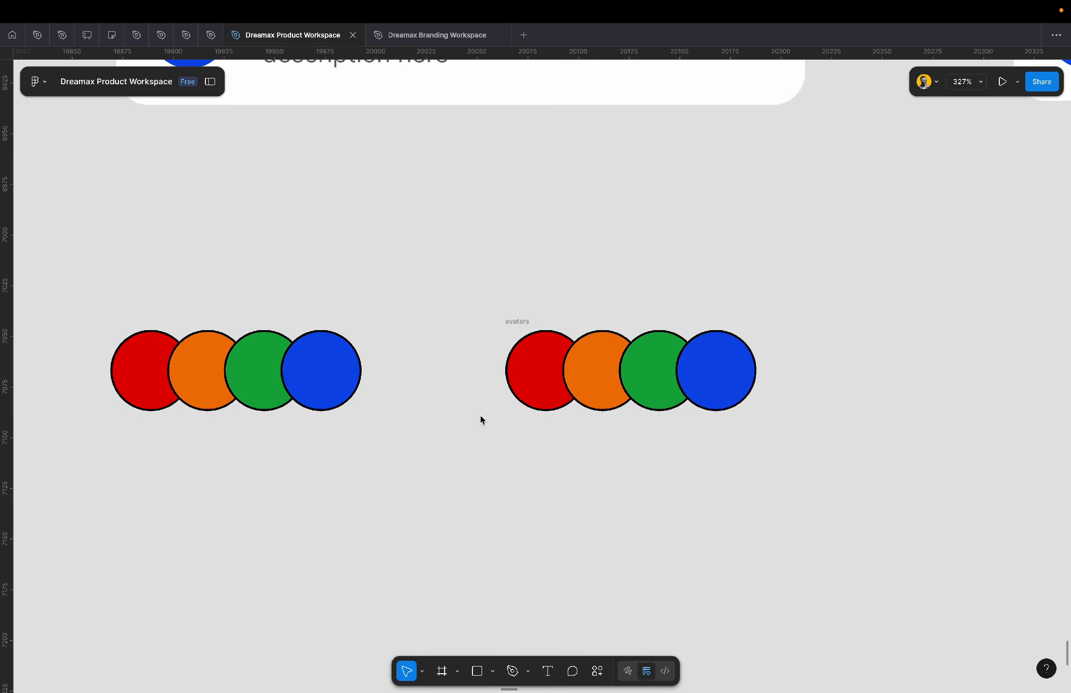
# - Set the canvas stacking of the avatars auto layout frame to First on top
pyautogui.hscroll(-2, 481, 420)
pyautogui.scroll(-1, 480, 420)
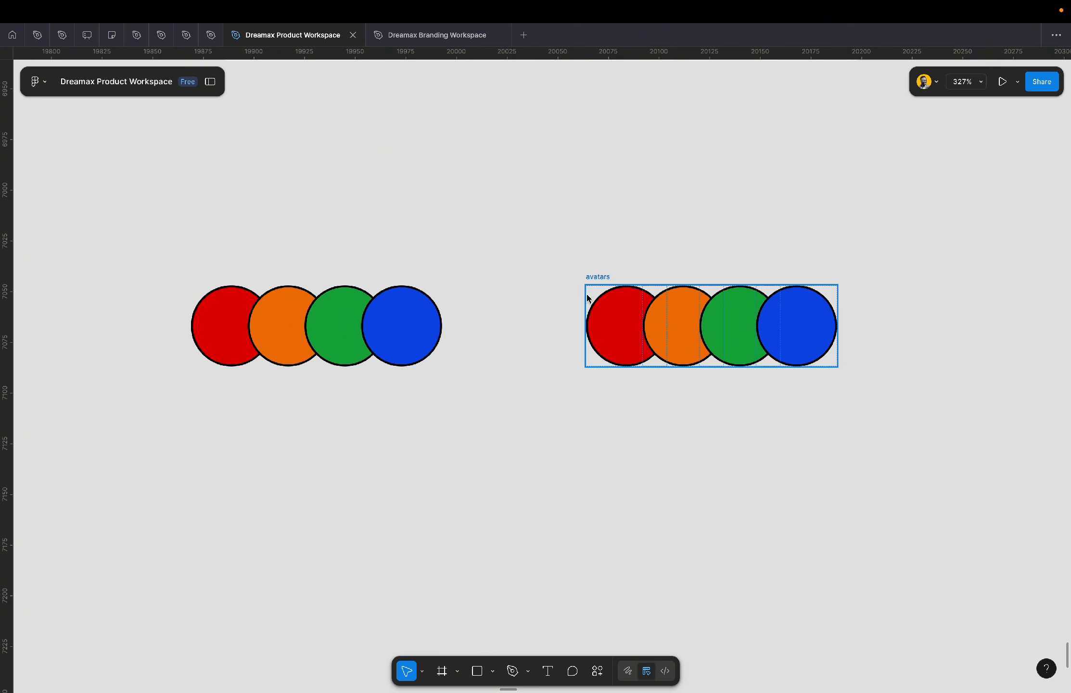
pyautogui.click(596, 278)
pyautogui.hotkey('shift', '2')
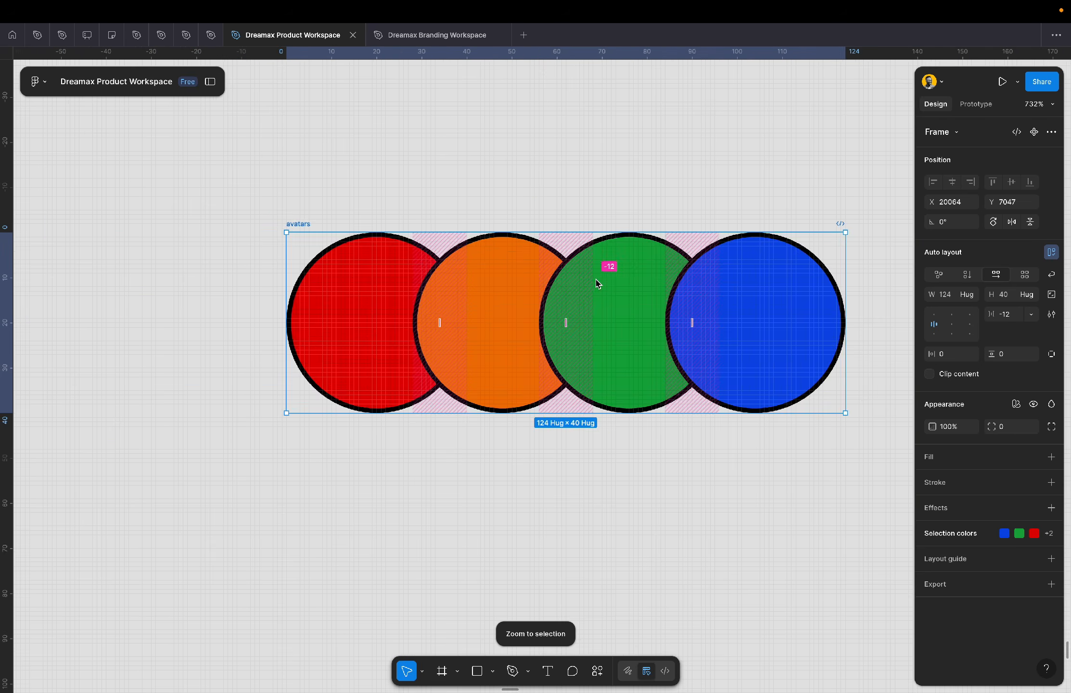
pyautogui.scroll(4, 595, 279)
pyautogui.scroll(-2, 596, 279)
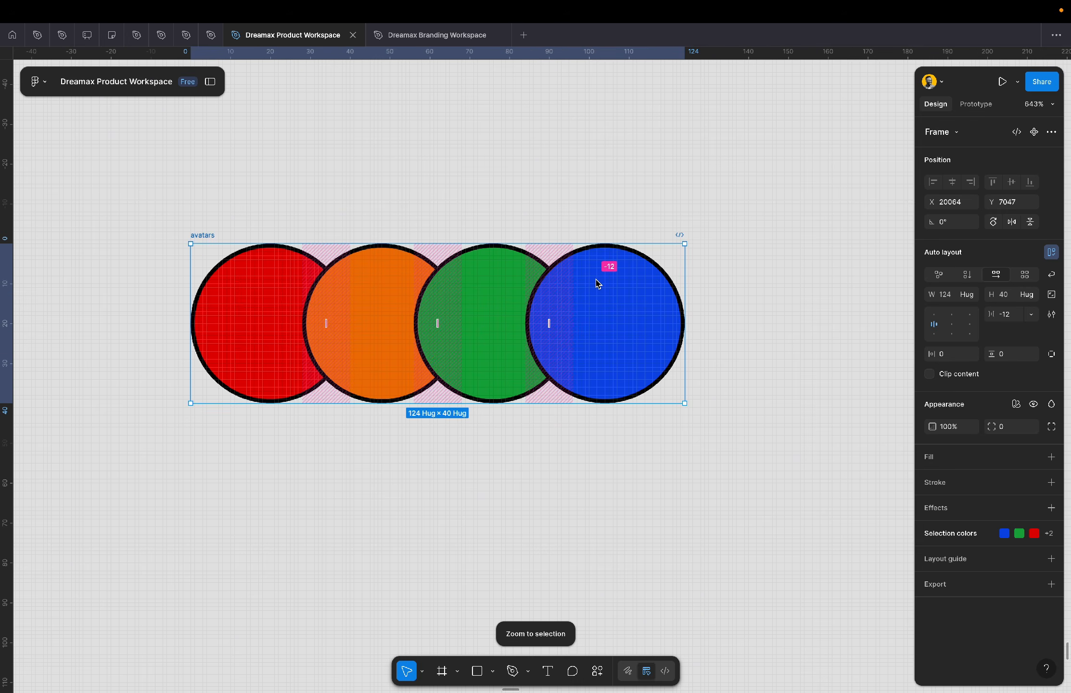
pyautogui.hscroll(-2, 596, 279)
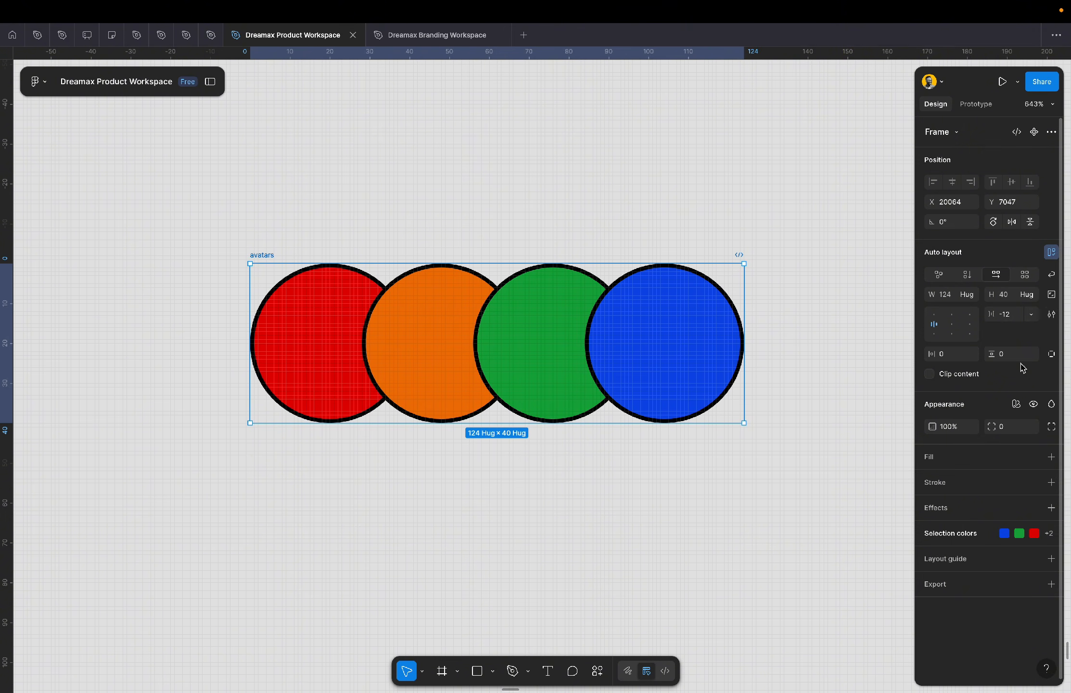
pyautogui.click(1052, 316)
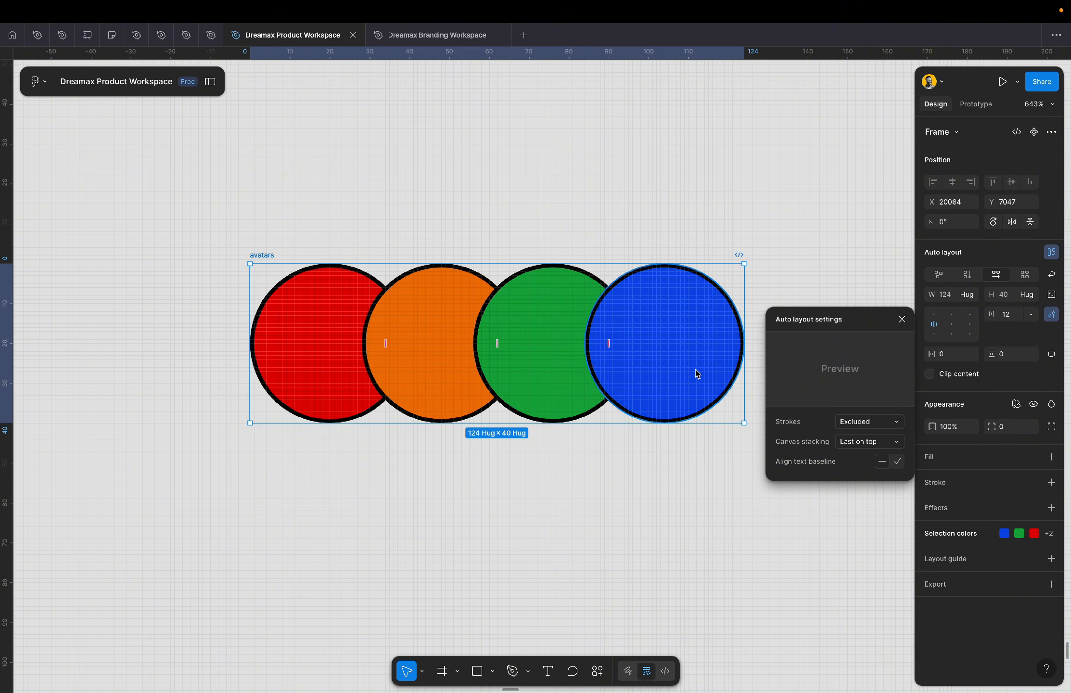
pyautogui.click(898, 442)
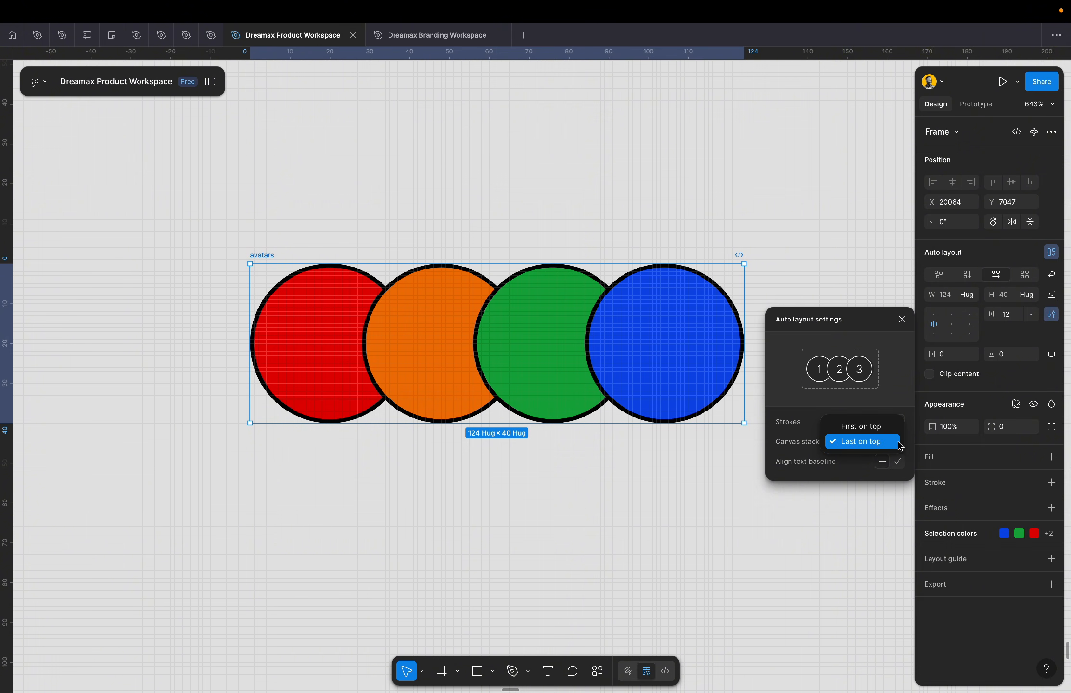
pyautogui.click(863, 426)
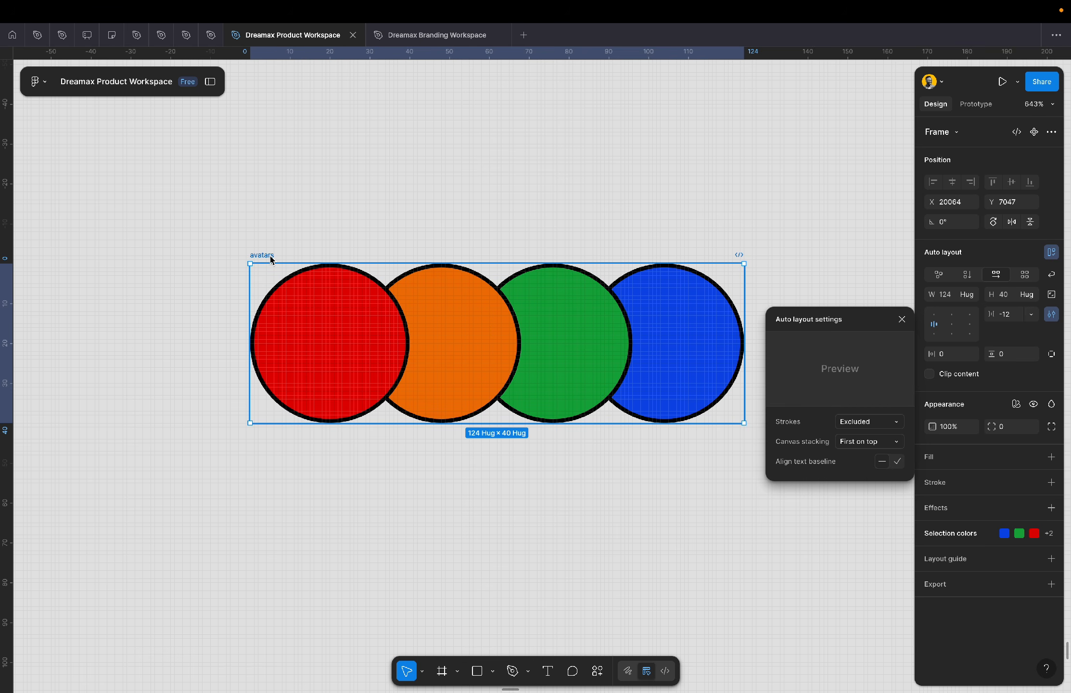
# - Duplicate the avatars frame directly below itself and set the upper frame's canvas stacking to Last on top
pyautogui.moveTo(271, 260); pyautogui.dragTo(280, 465)
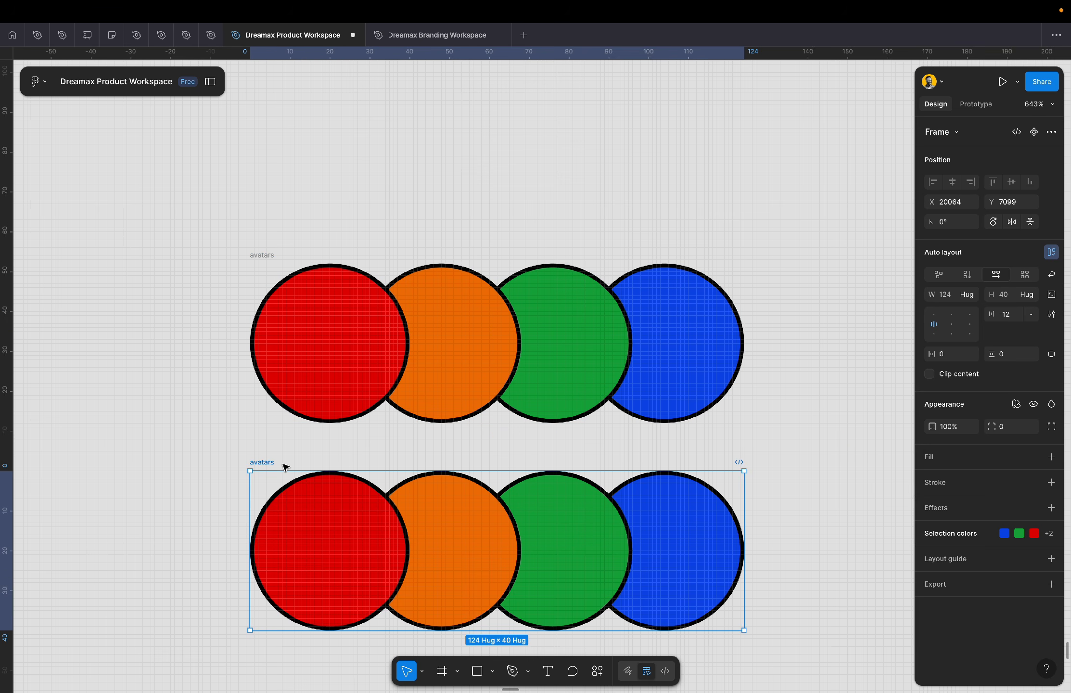
pyautogui.click(250, 258)
pyautogui.scroll(-3, 501, 385)
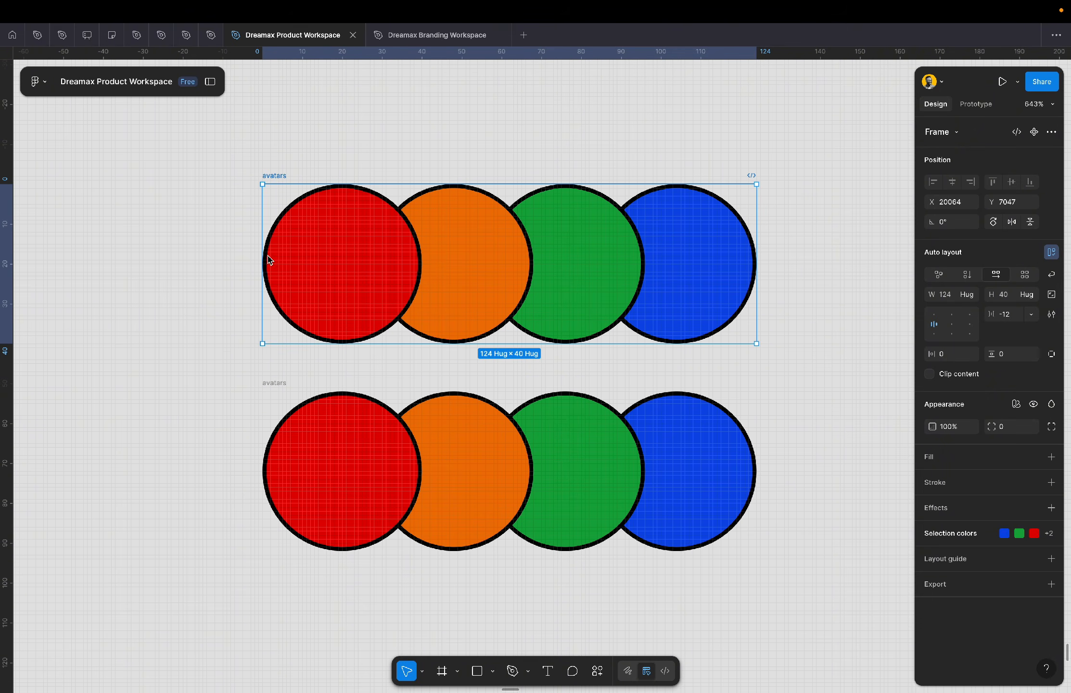
pyautogui.click(1052, 314)
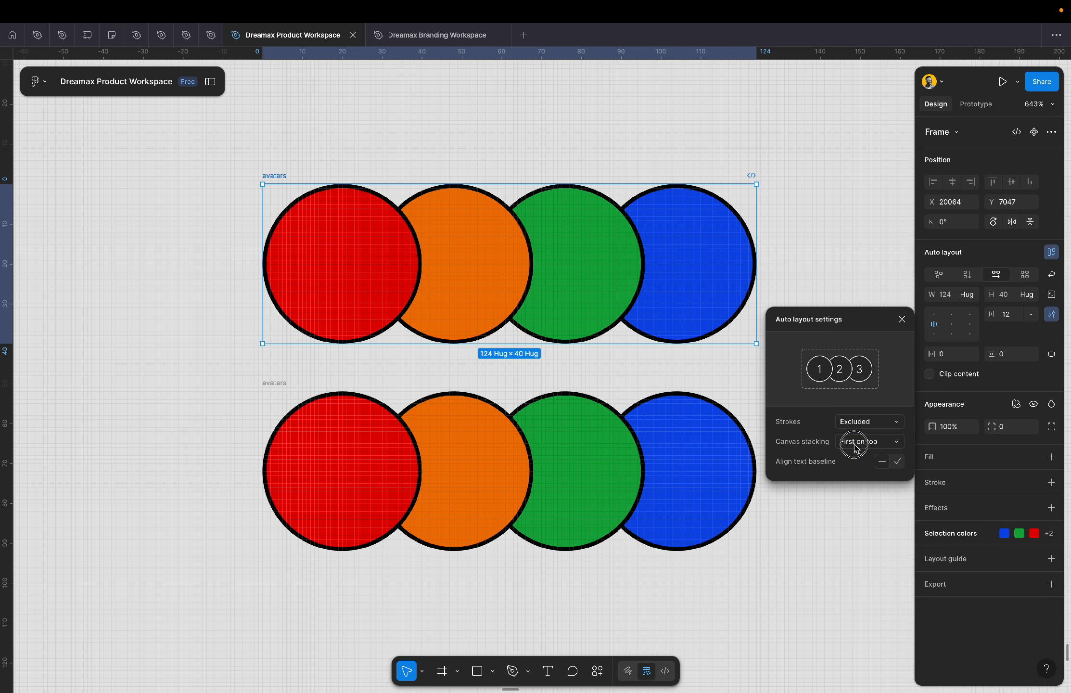
pyautogui.click(854, 443)
pyautogui.click(861, 457)
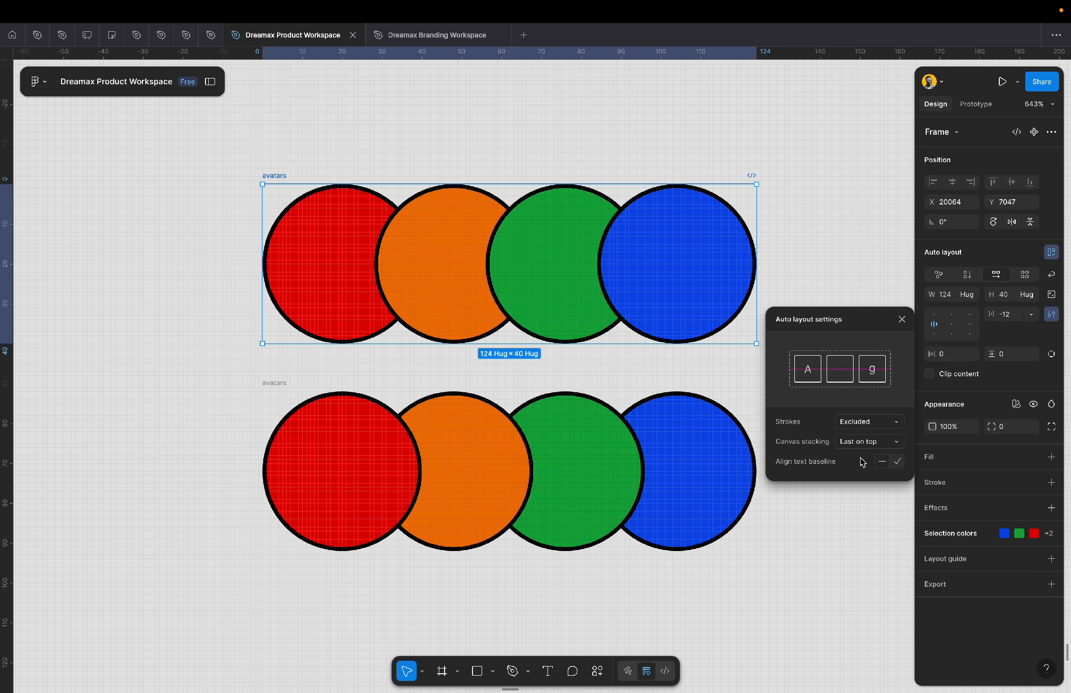
pyautogui.click(875, 250)
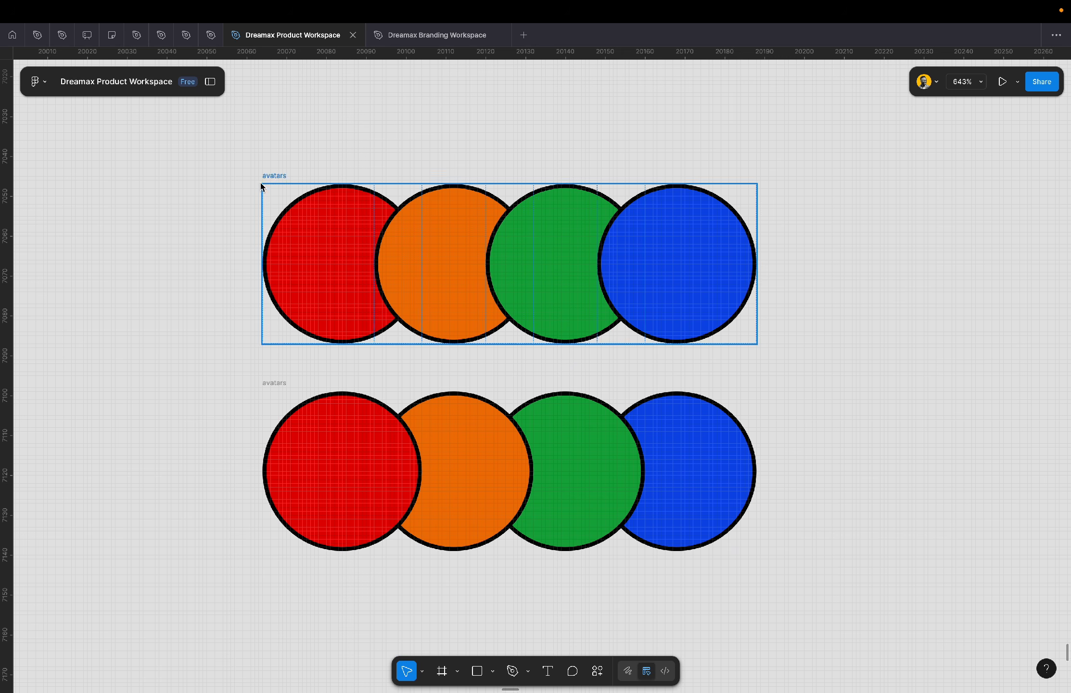
# - Move the lower avatars frame down to Y 7102
pyautogui.click(278, 180)
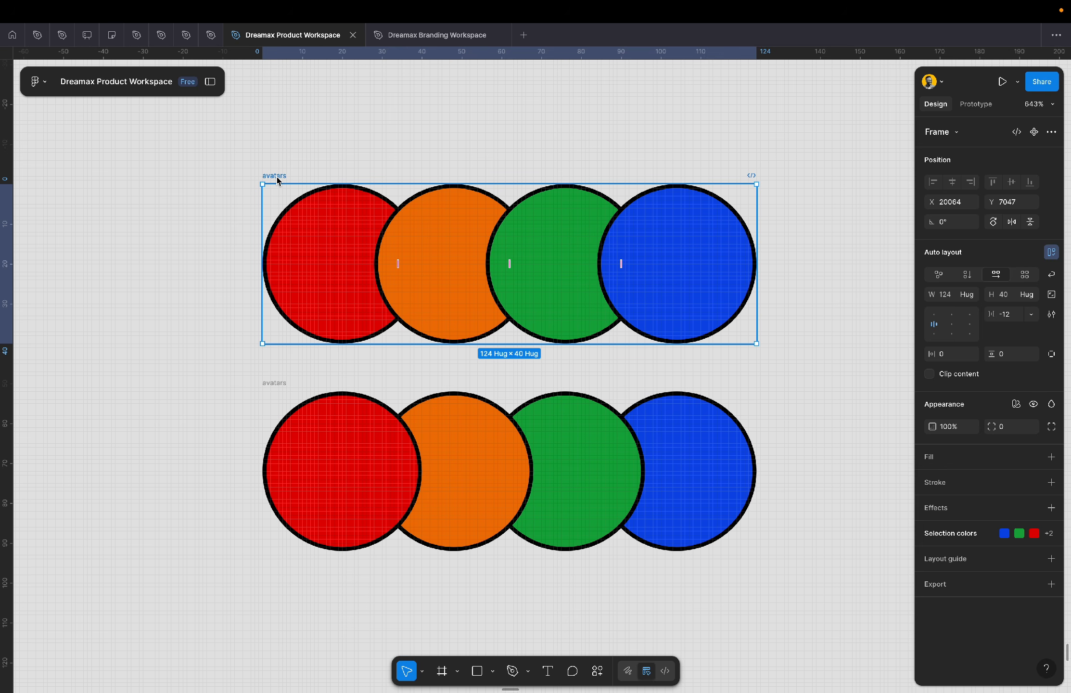
pyautogui.click(272, 383)
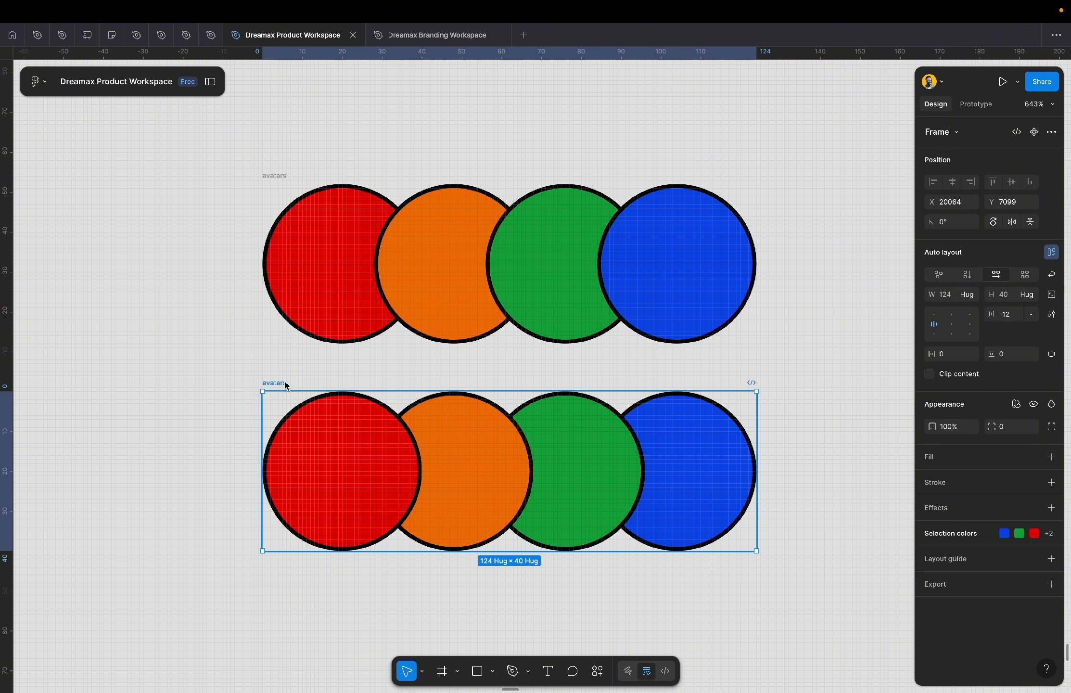
pyautogui.moveTo(283, 383); pyautogui.dragTo(283, 394)
pyautogui.scroll(-5, 284, 396)
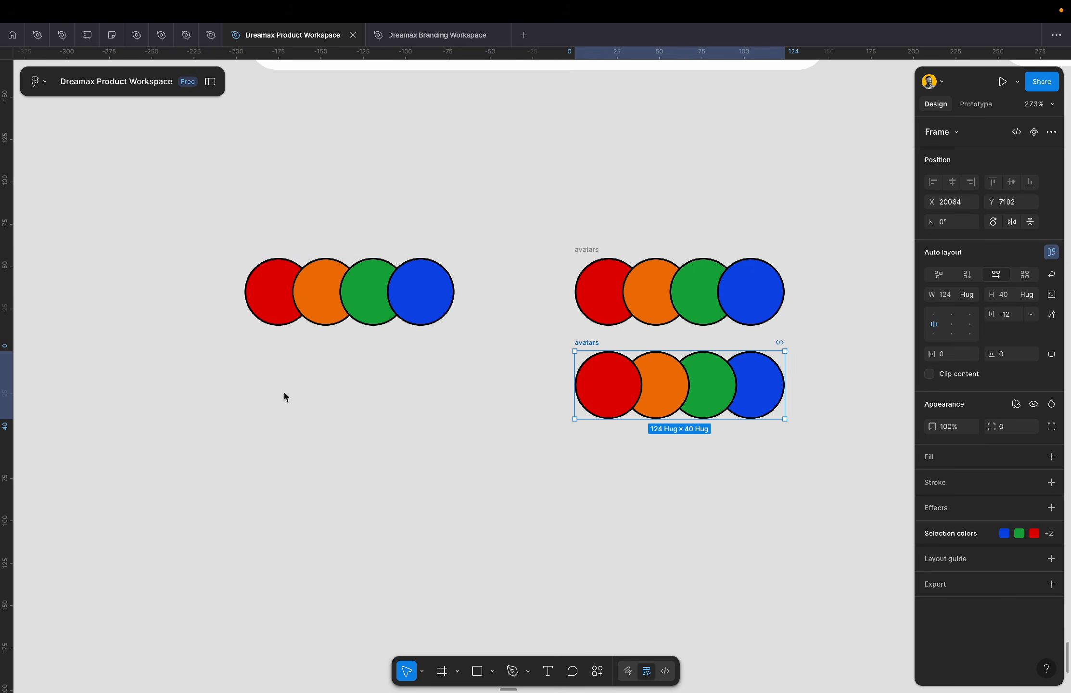
# - Duplicate the plain group of coloured circles straight below itself, at Y 7102
pyautogui.click(378, 290)
pyautogui.keyDown('alt'); pyautogui.moveTo(378, 290); pyautogui.dragTo(387, 373); pyautogui.keyUp('alt')
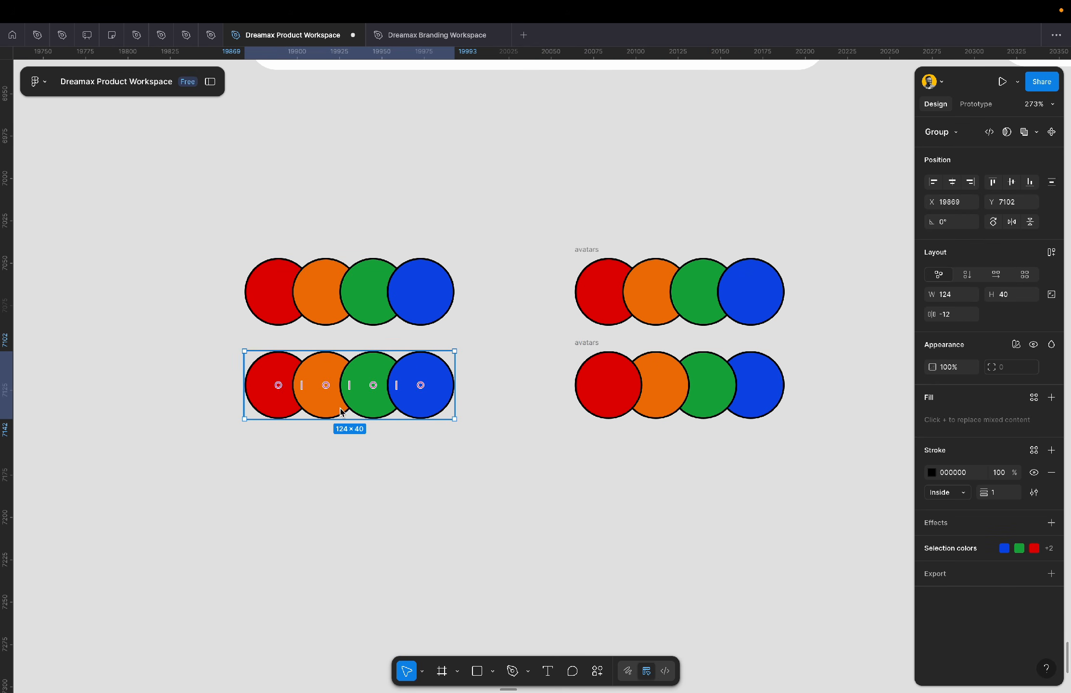
pyautogui.scroll(5, 340, 411)
pyautogui.click(472, 503)
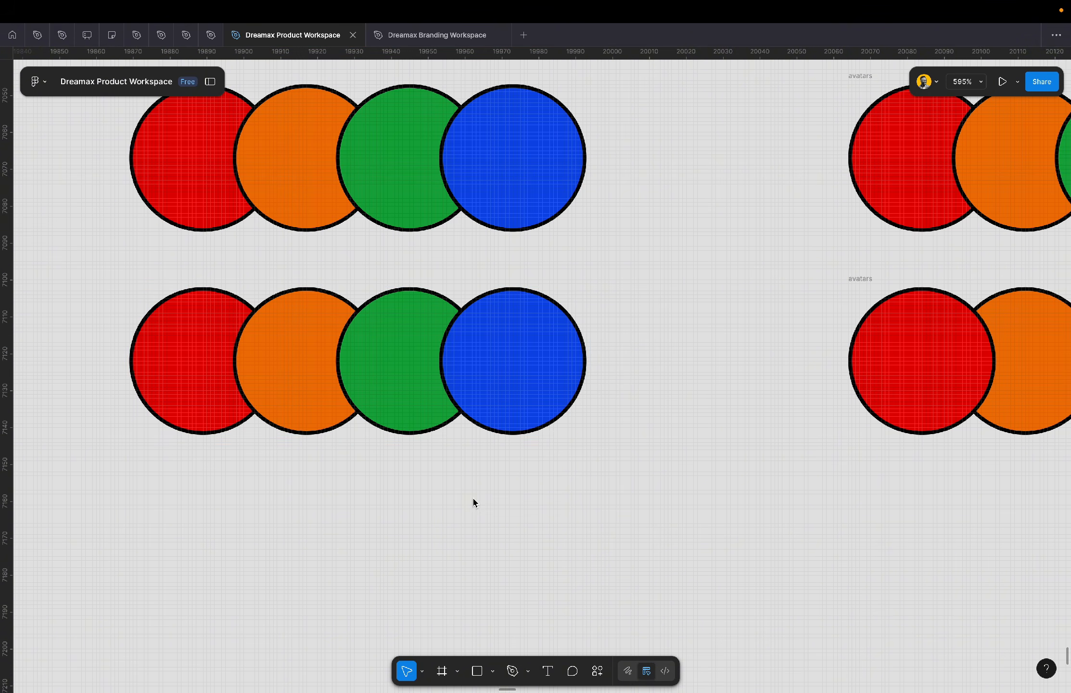
# - Restack the duplicated group by sending the blue circle backward and bringing the orange and red circles forward, so each circle overlaps its right neighbour
pyautogui.doubleClick(488, 364)
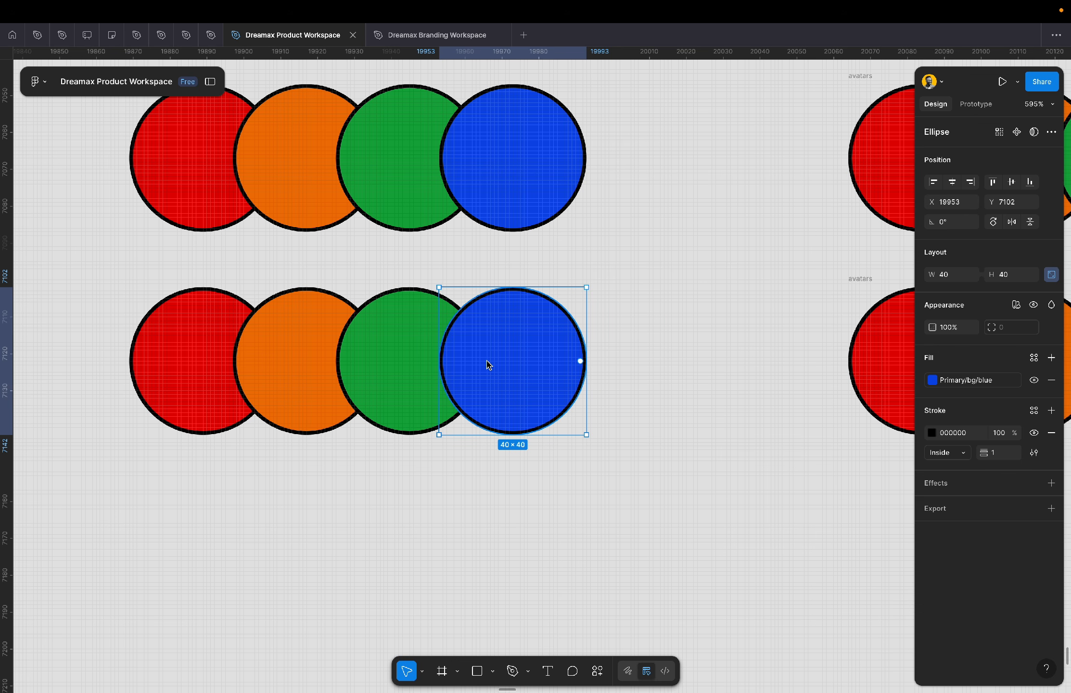
pyautogui.press('super+bracketleft')
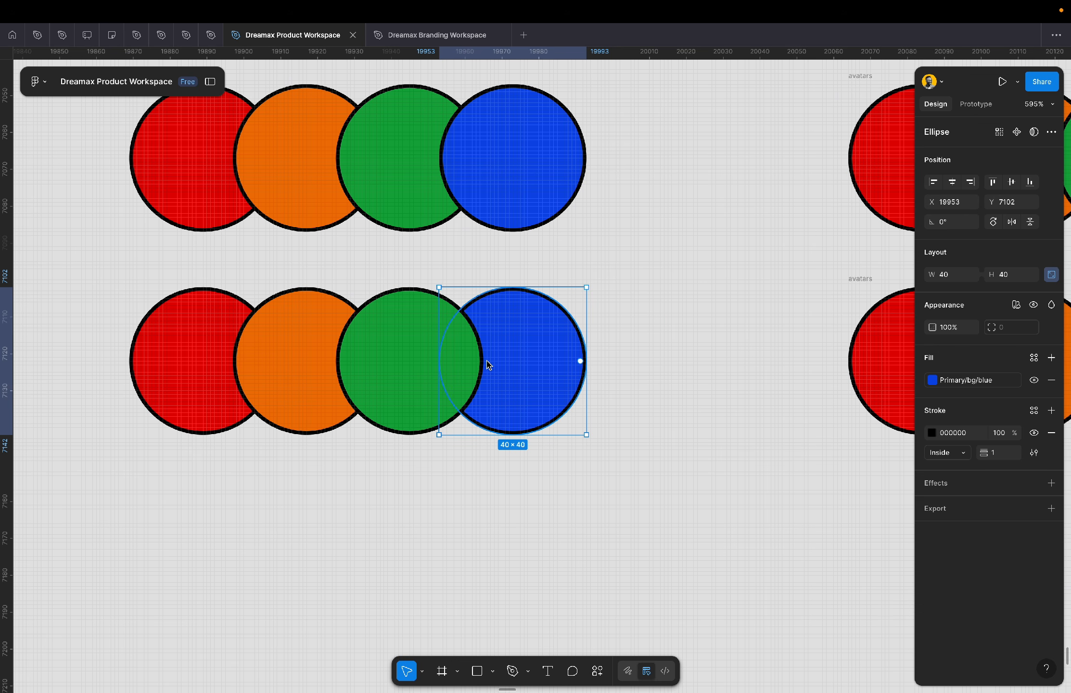
pyautogui.click(295, 322)
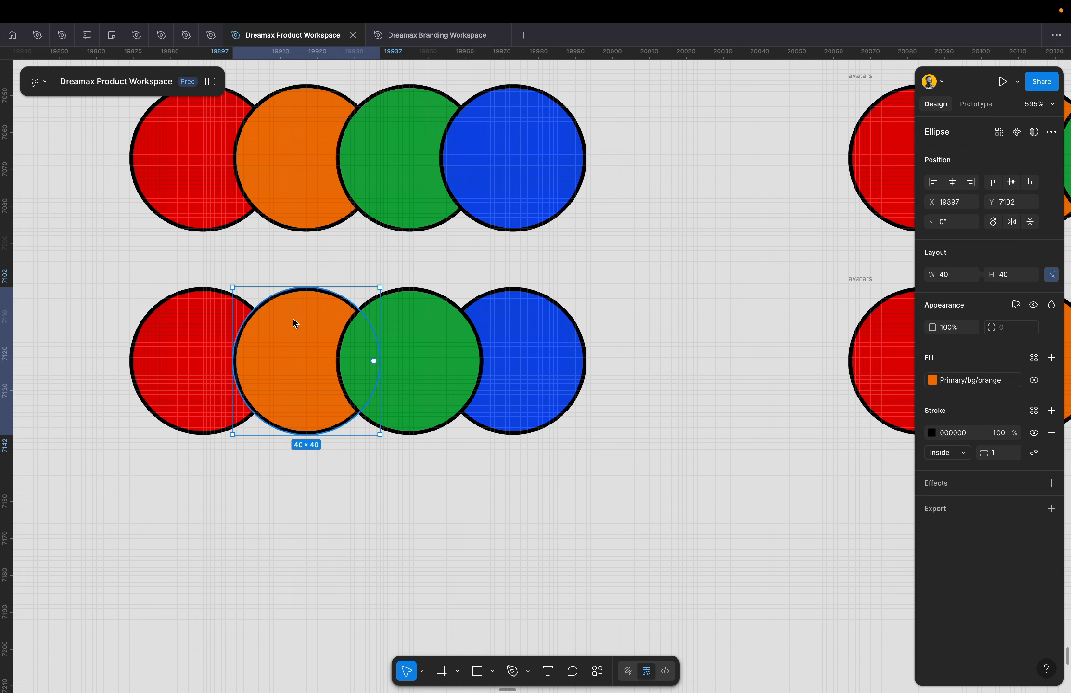
pyautogui.press('super+bracketright')
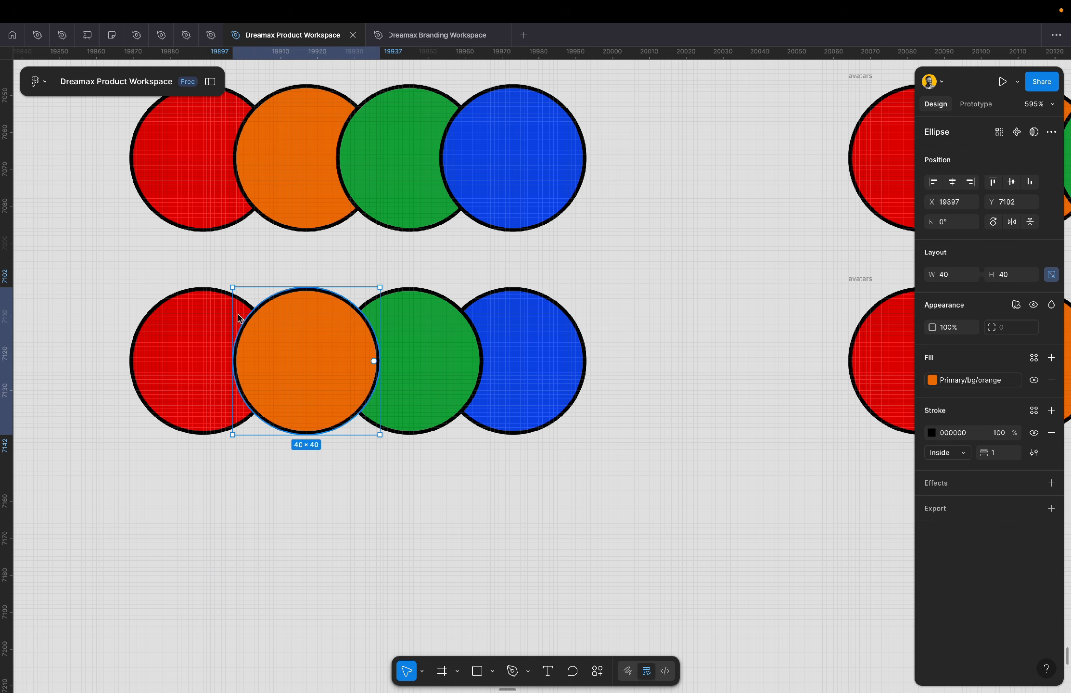
pyautogui.click(202, 312)
pyautogui.press('super+bracketright')
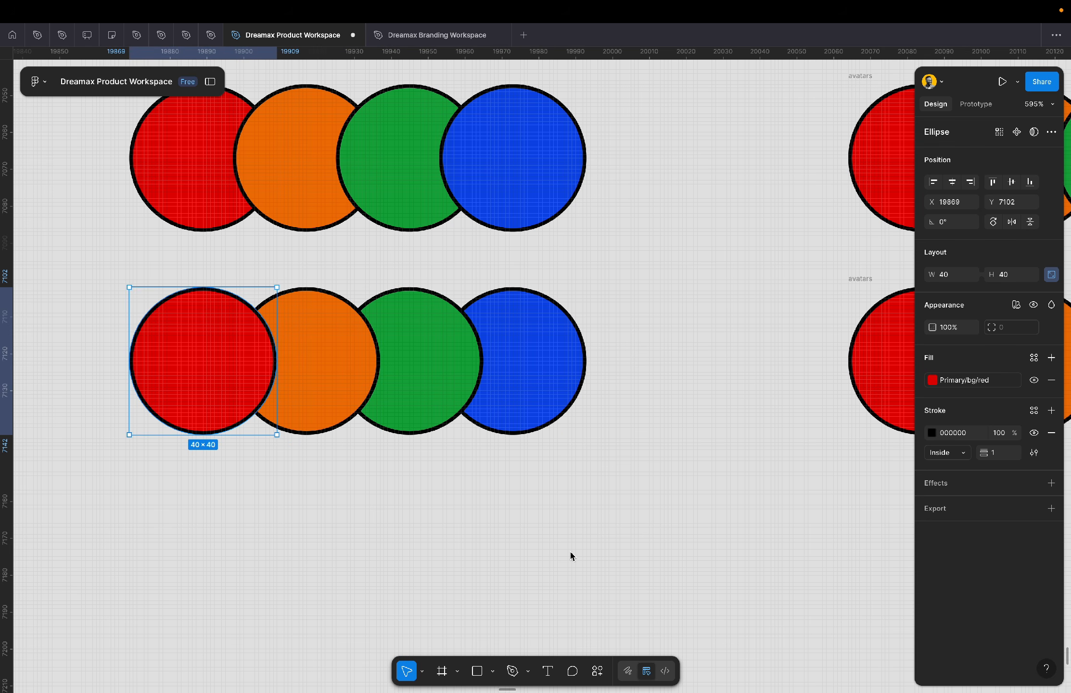
pyautogui.click(565, 548)
# - Move both plain circle groups left together to X 19827
pyautogui.scroll(-6, 383, 401)
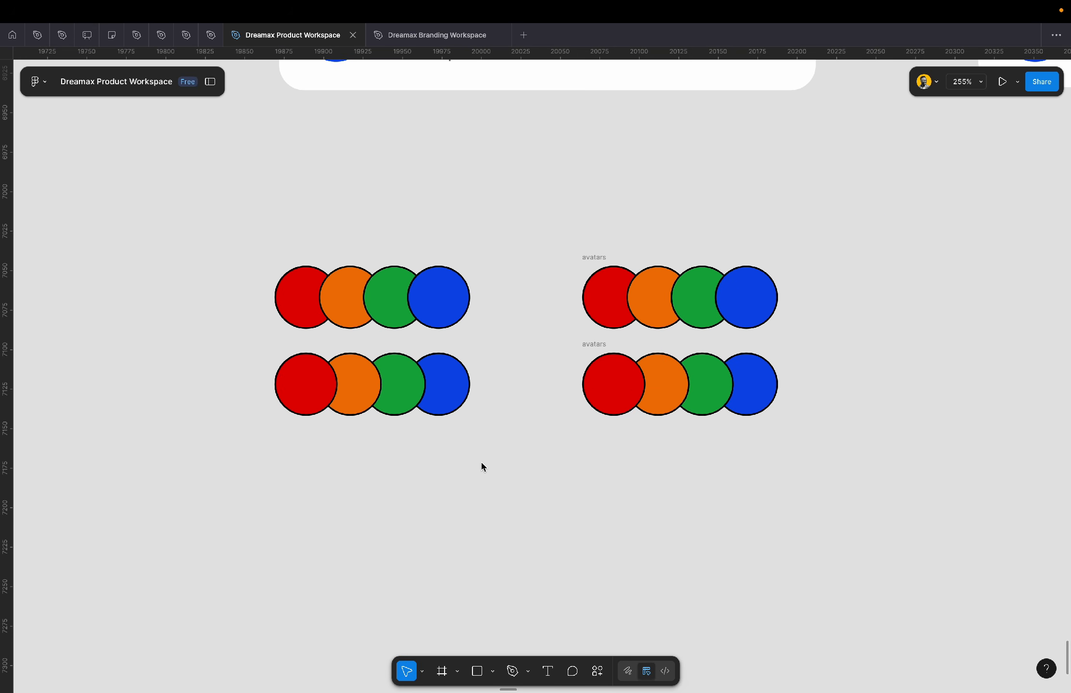
pyautogui.moveTo(519, 237); pyautogui.dragTo(207, 468)
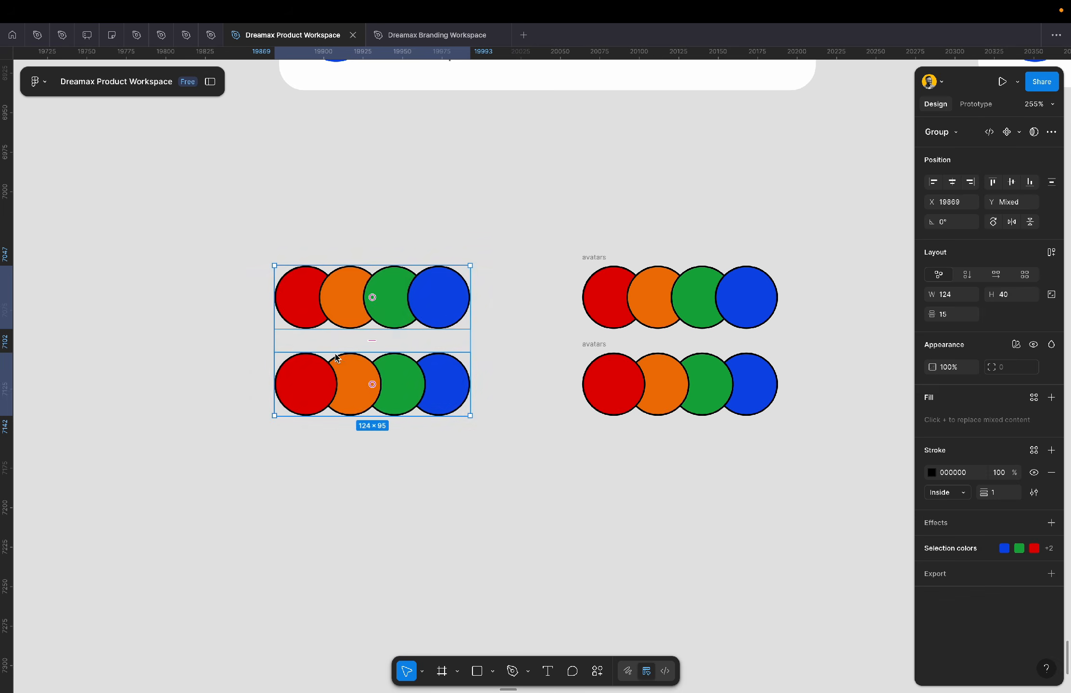
pyautogui.moveTo(433, 306); pyautogui.dragTo(366, 306)
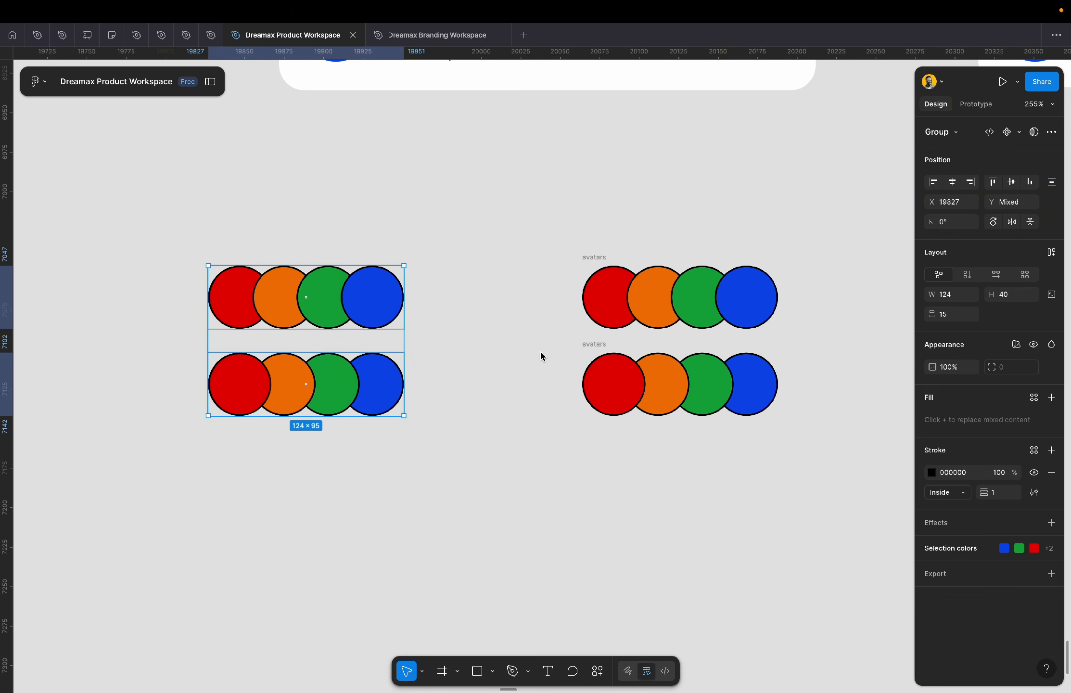
# - Duplicate the blue circle at the end of the lower avatars frame 16 times within the auto layout
pyautogui.hscroll(5, 540, 356)
pyautogui.scroll(-1, 540, 356)
pyautogui.scroll(3, 541, 356)
pyautogui.scroll(5, 541, 356)
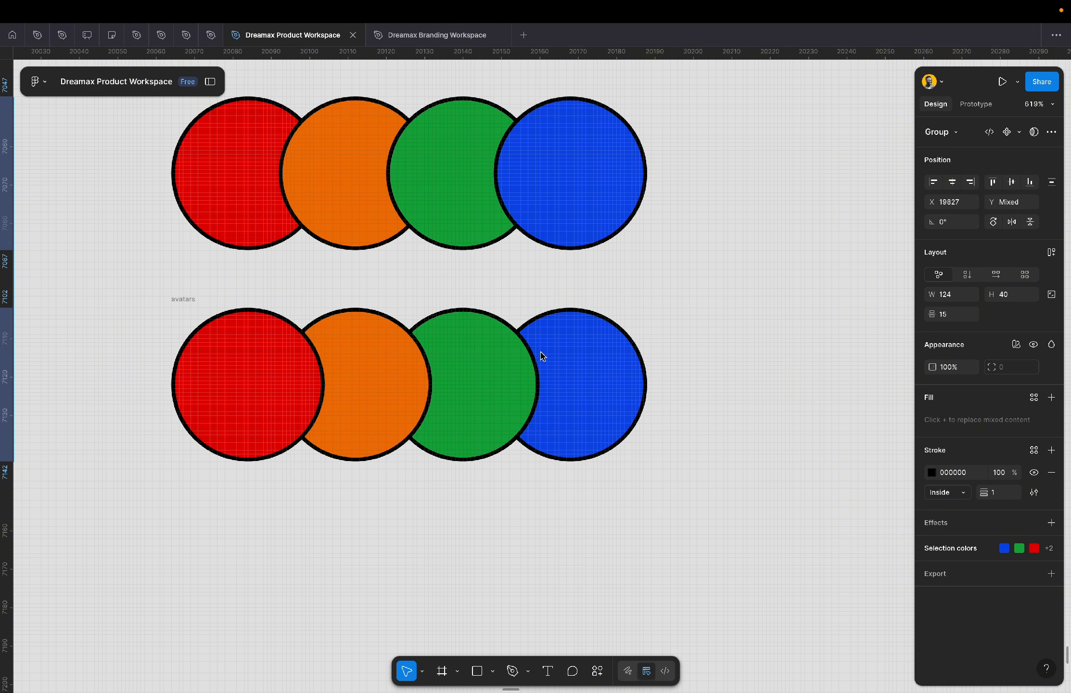
pyautogui.scroll(-5, 542, 356)
pyautogui.scroll(5, 540, 355)
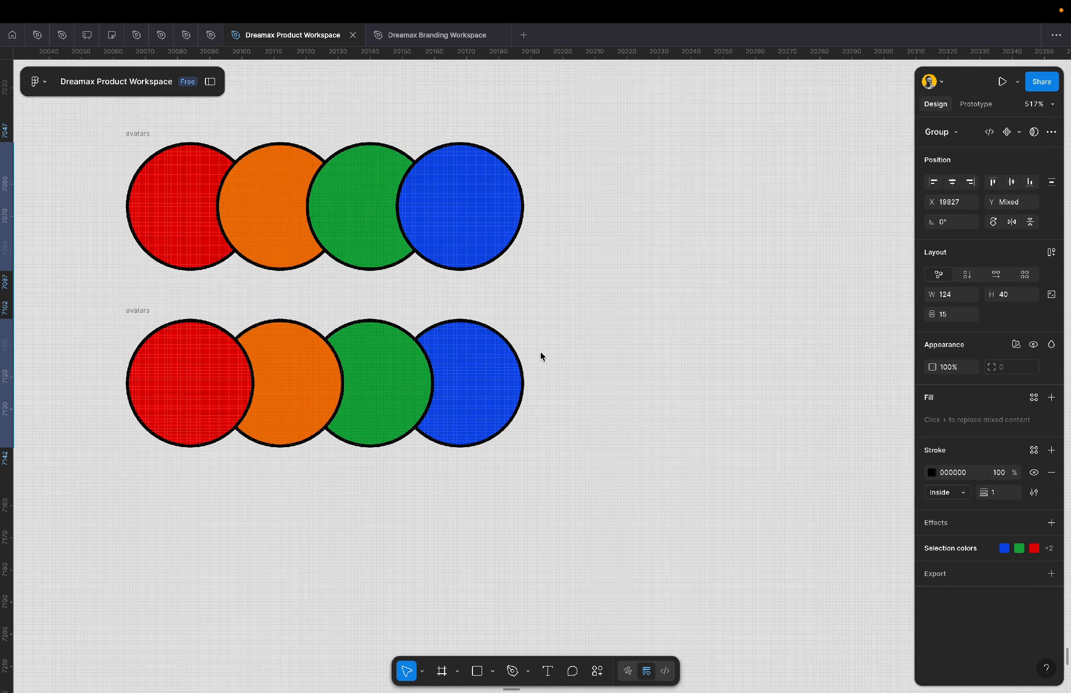
pyautogui.click(482, 359)
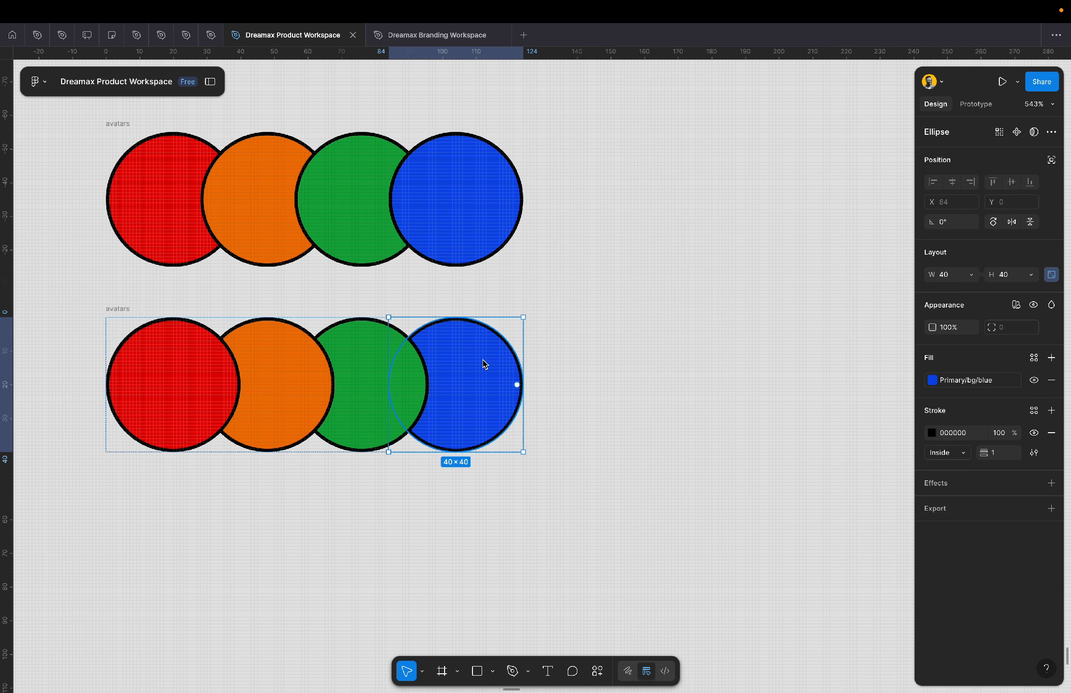
pyautogui.press('super+d')
pyautogui.press('super+d')
pyautogui.press('super+d')
pyautogui.press('super+d')
pyautogui.press('super+d')
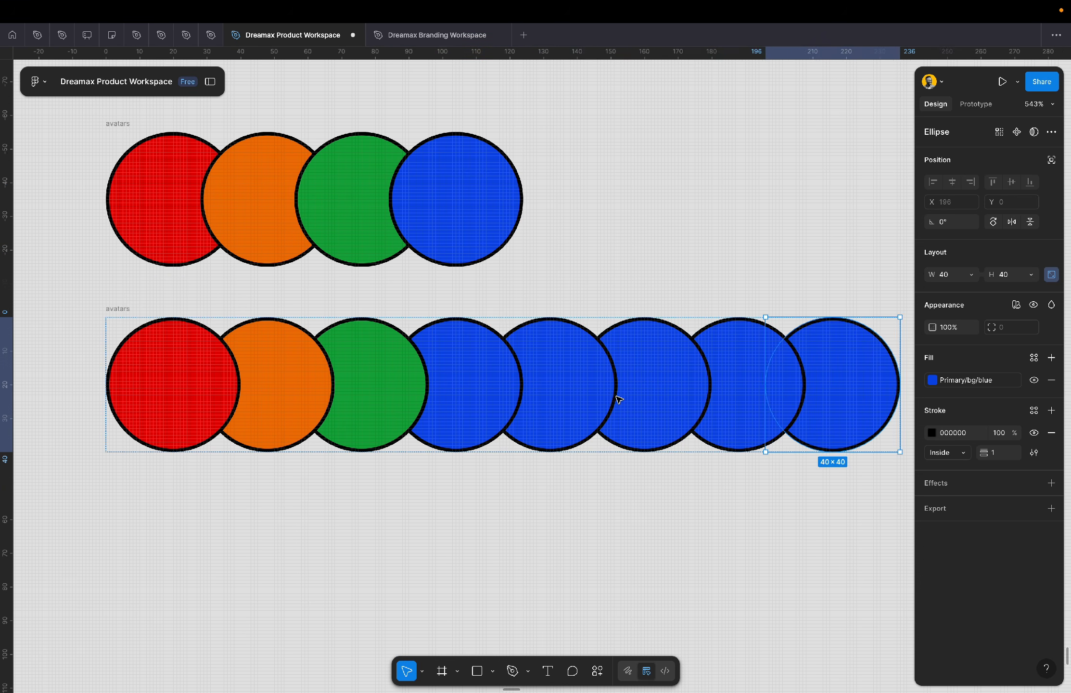
pyautogui.scroll(-5, 619, 399)
pyautogui.press('super+d')
pyautogui.press('super+d')
pyautogui.press('super+d')
pyautogui.press('super+d')
pyautogui.press('super+d')
pyautogui.press('super+d')
pyautogui.press('super+d')
pyautogui.press('super+d')
pyautogui.press('super+d')
pyautogui.press('super+d')
pyautogui.press('super+d')
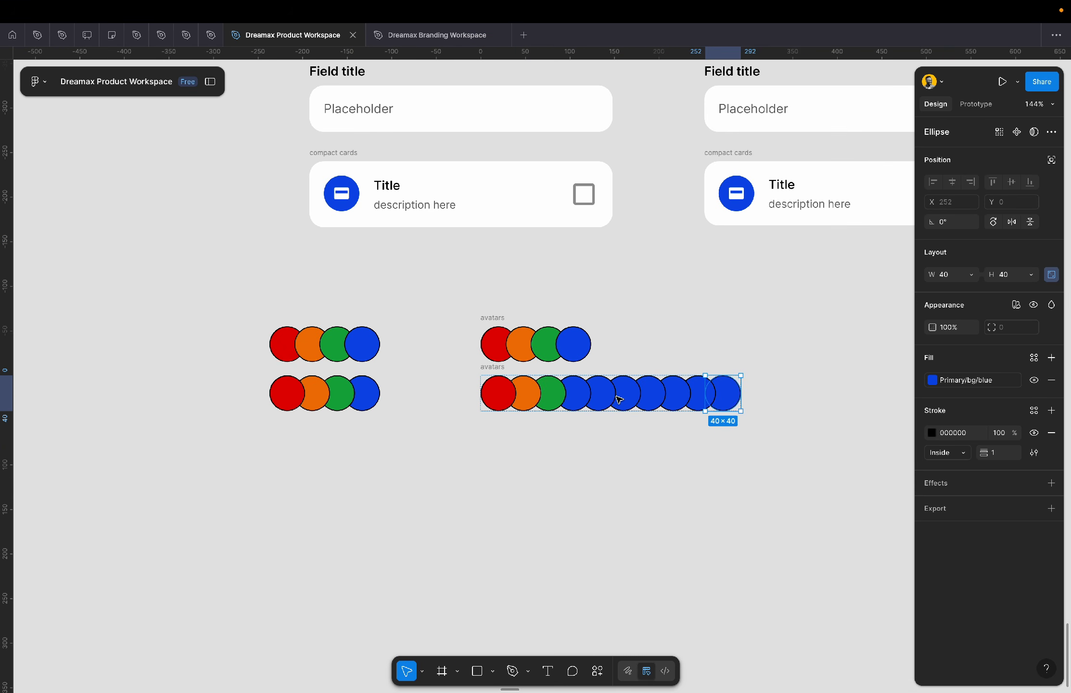
pyautogui.hscroll(3, 619, 399)
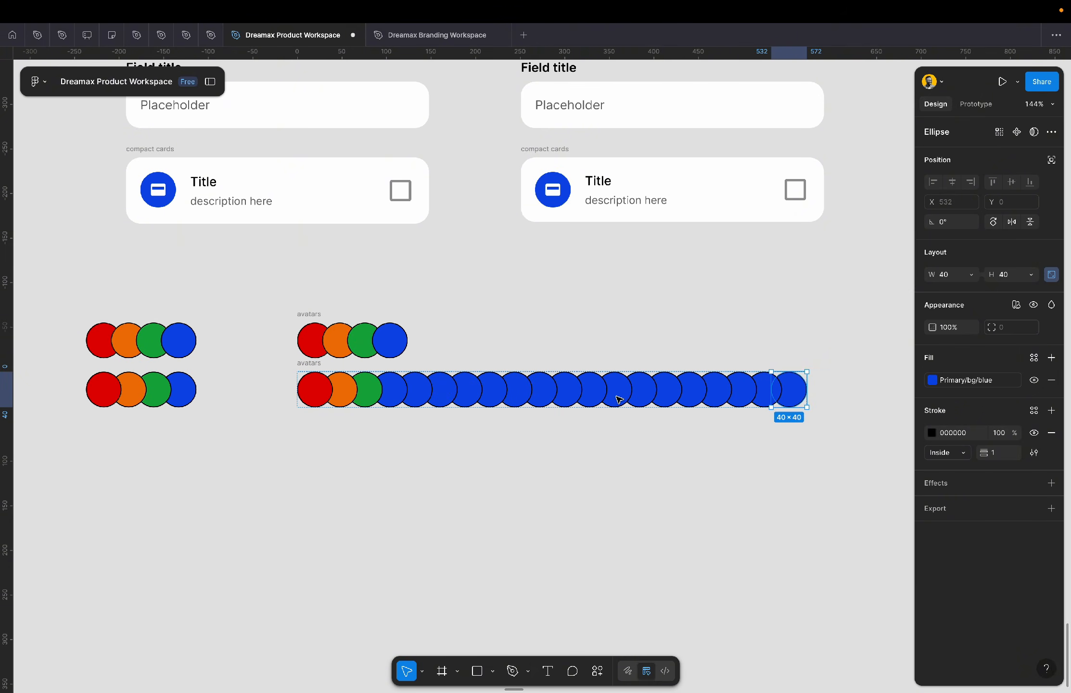
pyautogui.scroll(5, 619, 399)
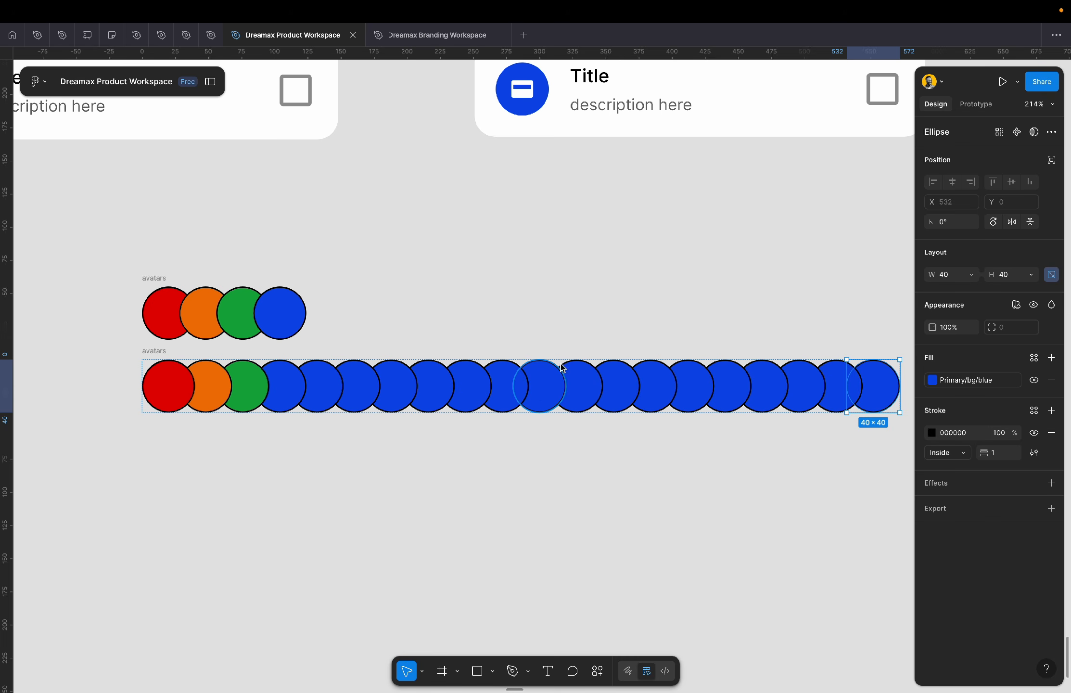
pyautogui.click(610, 330)
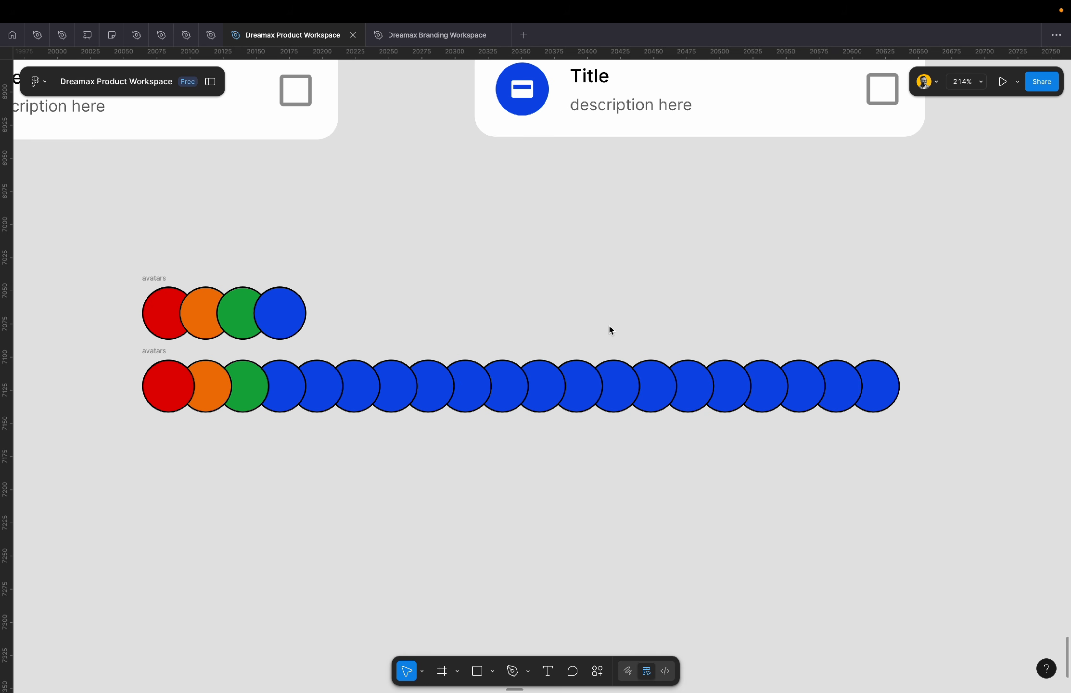
pyautogui.hscroll(-10, 610, 330)
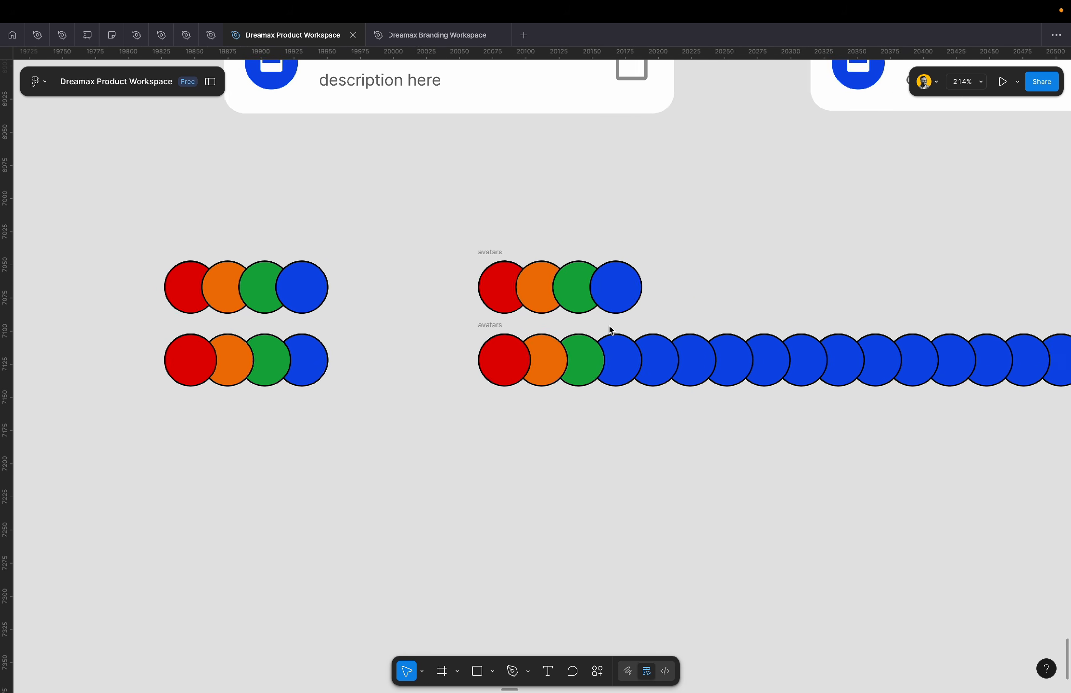
pyautogui.hscroll(-3, 610, 330)
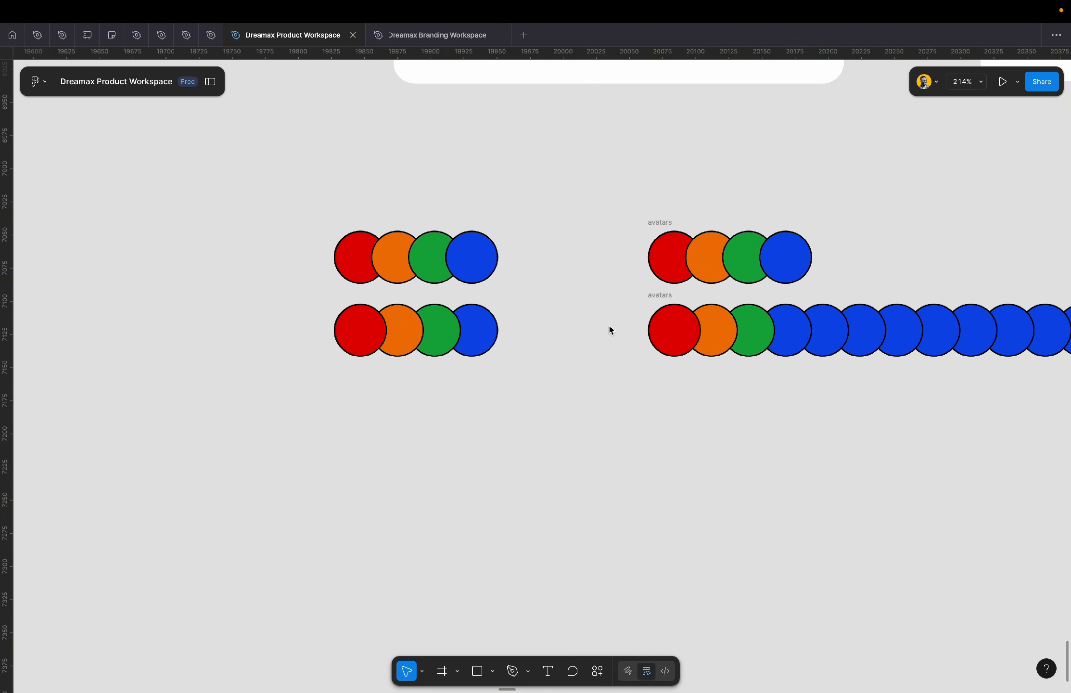
# - Move both plain circle groups down together, with the upper group at Y 7162
pyautogui.moveTo(551, 183); pyautogui.dragTo(245, 464)
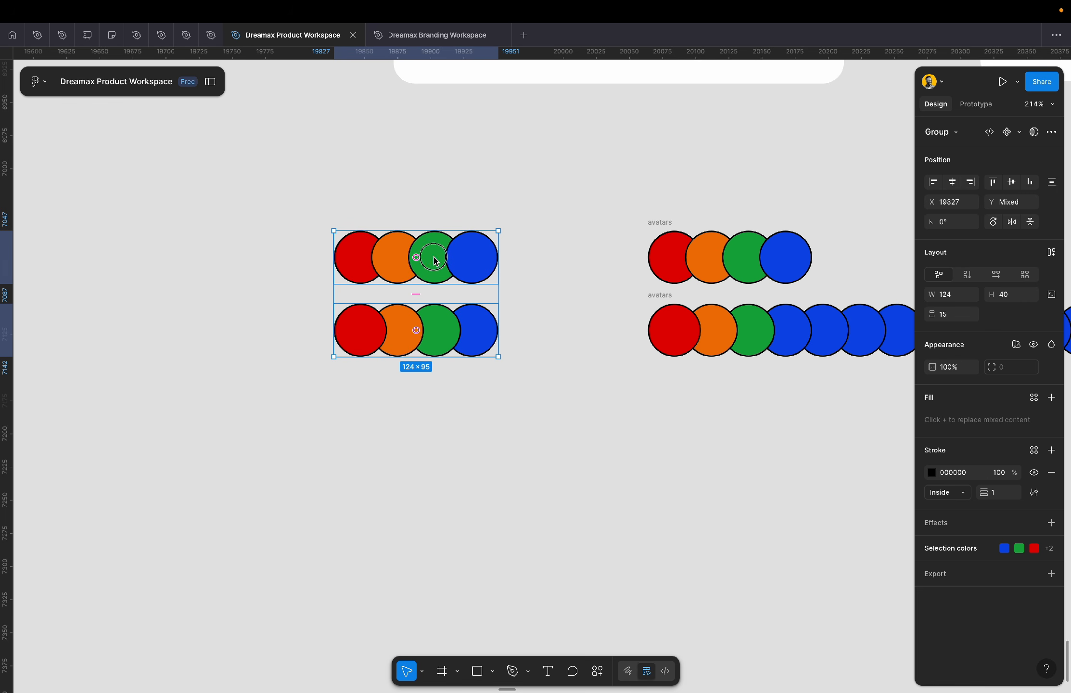
pyautogui.moveTo(435, 260); pyautogui.dragTo(437, 409)
pyautogui.scroll(-5, 436, 412)
pyautogui.hscroll(5, 436, 411)
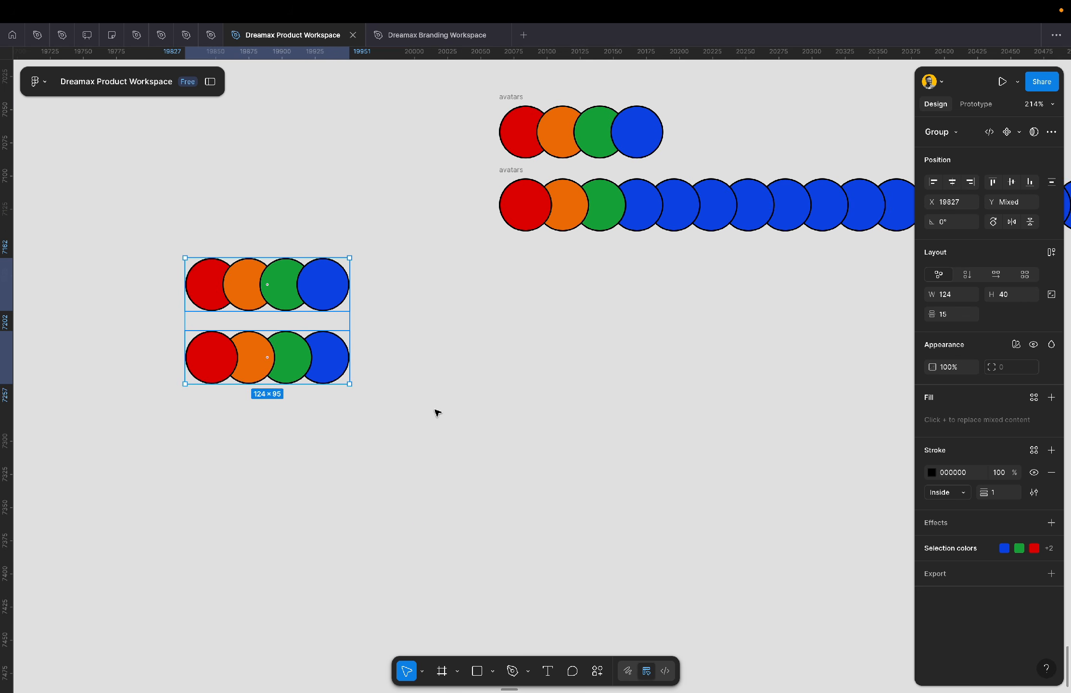
pyautogui.click(437, 412)
# - Duplicate the blue circle at the end of the lower plain group 13 times in a row, each copy offset 28 to the right
pyautogui.doubleClick(335, 364)
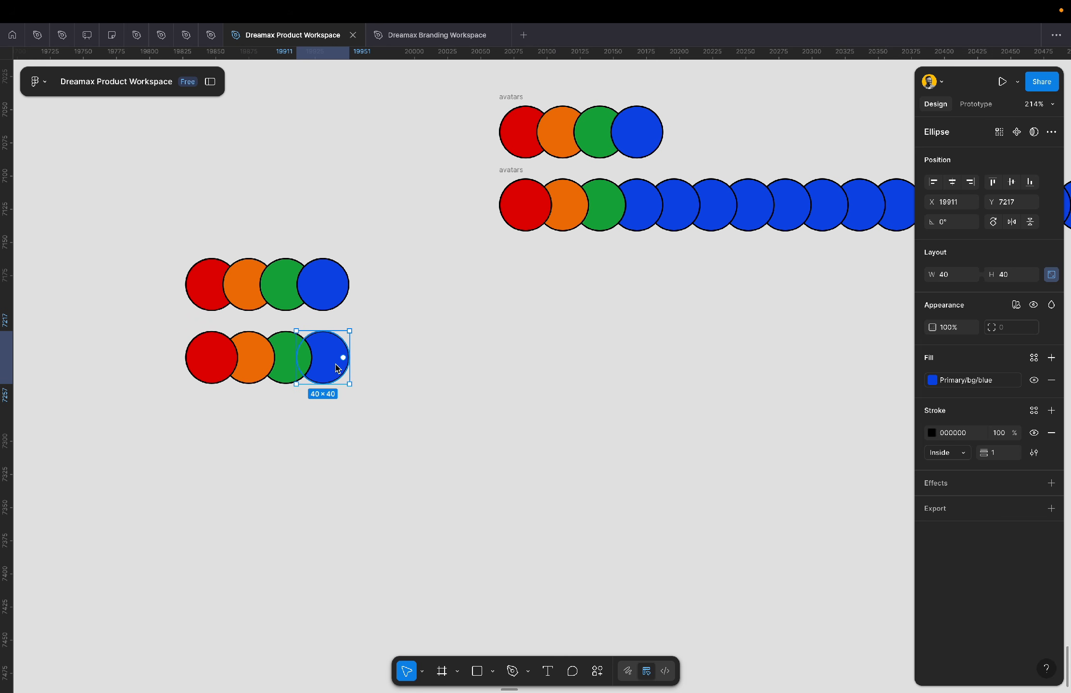
pyautogui.scroll(3, 326, 364)
pyautogui.moveTo(326, 364); pyautogui.dragTo(368, 365)
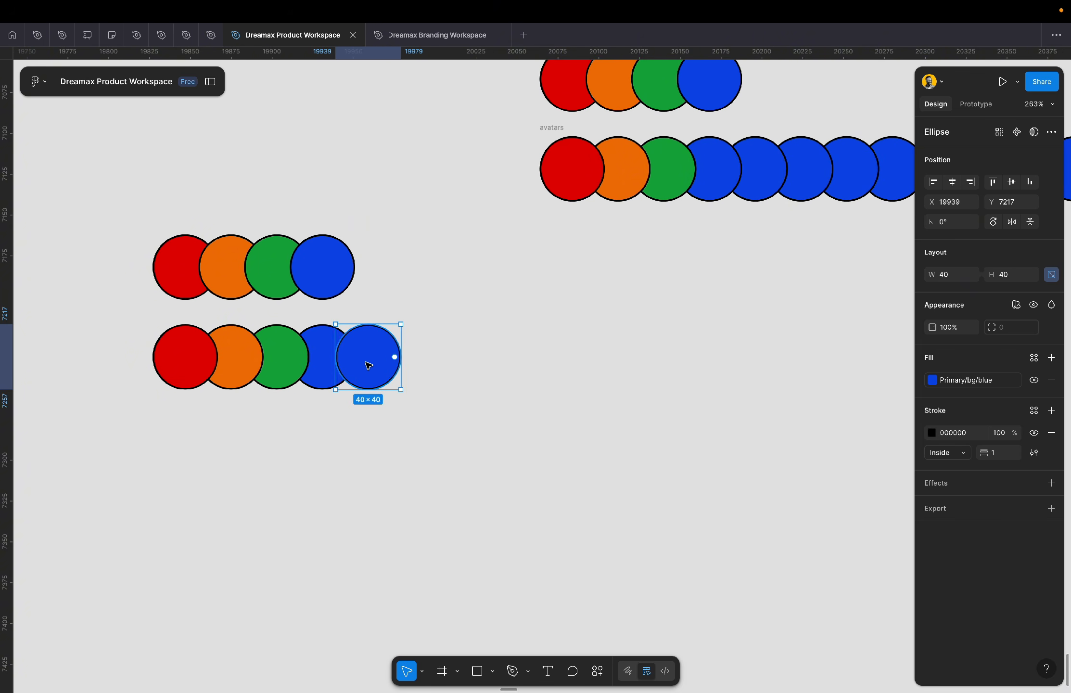
pyautogui.press('super+d')
pyautogui.press('super+d')
pyautogui.press('super+d')
pyautogui.press('super+d')
pyautogui.press('super+d')
pyautogui.press('super+d')
pyautogui.press('super+d')
pyautogui.press('super+d')
pyautogui.press('super+d')
pyautogui.scroll(-5, 365, 367)
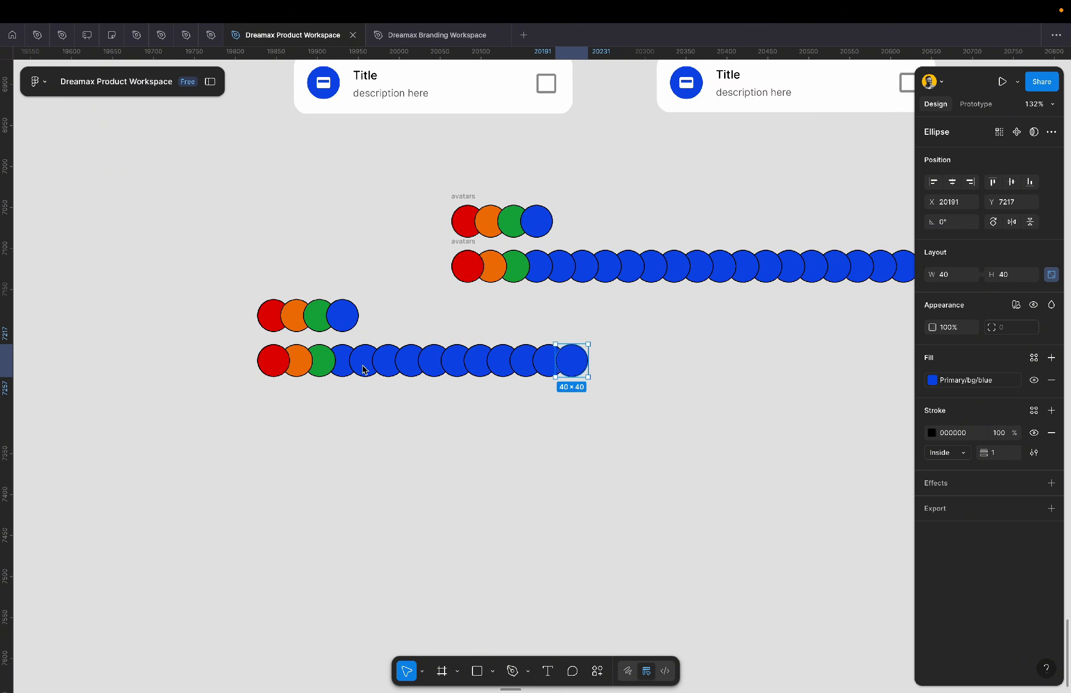
pyautogui.press('super+d')
pyautogui.press('super+d')
pyautogui.press('super+d')
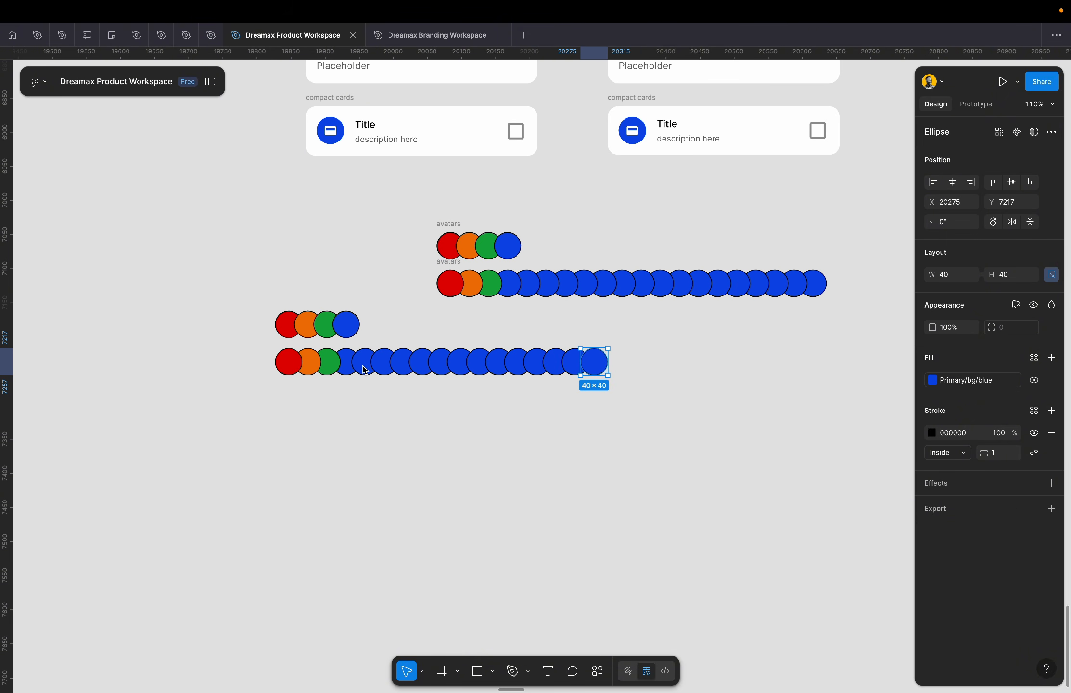
pyautogui.scroll(5, 364, 369)
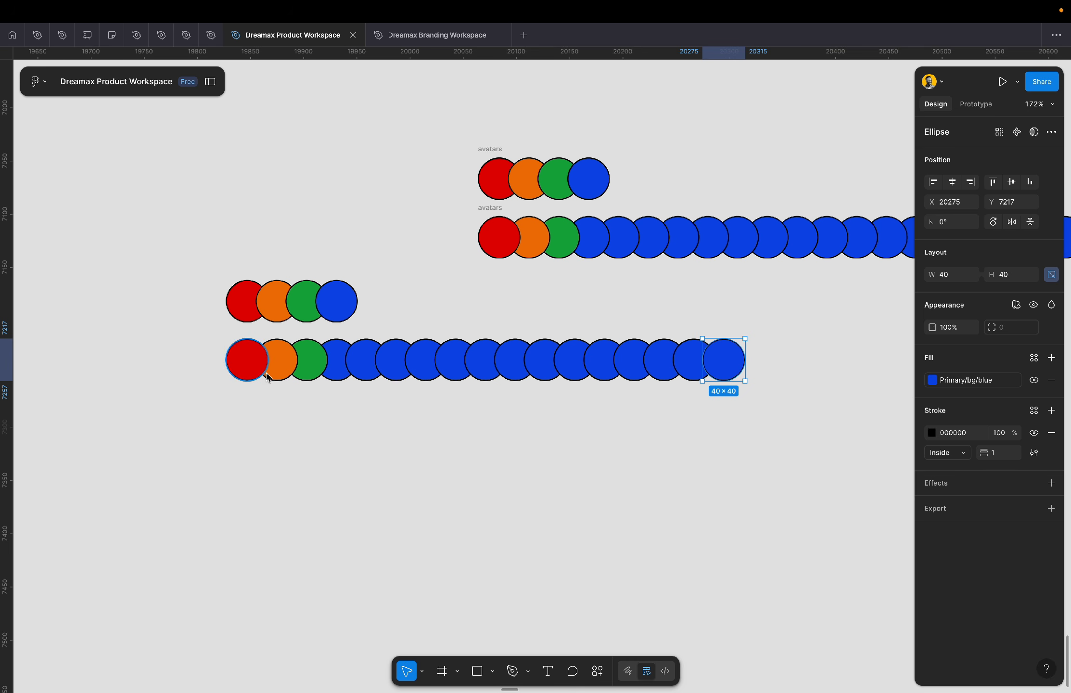
pyautogui.scroll(3, 304, 373)
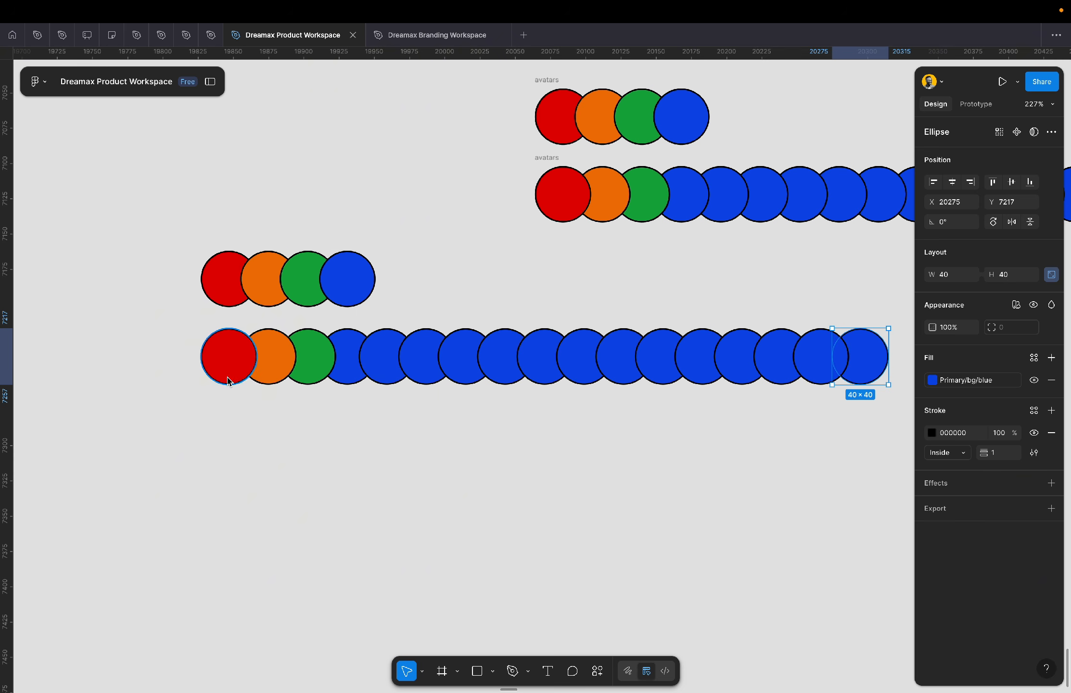
# - Move both plain circle groups beneath the avatars frames, left-aligned with them at X 20064 and the upper group at Y 7250
pyautogui.click(322, 438)
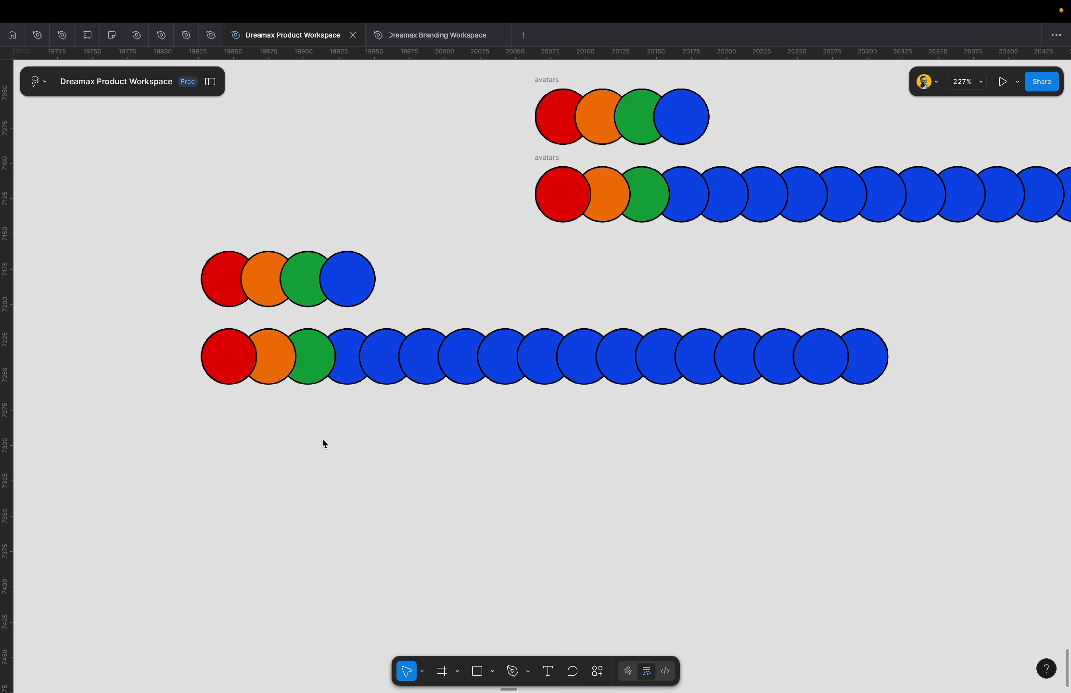
pyautogui.click(327, 277)
pyautogui.keyDown('shift'); pyautogui.click(407, 349); pyautogui.keyUp('shift')
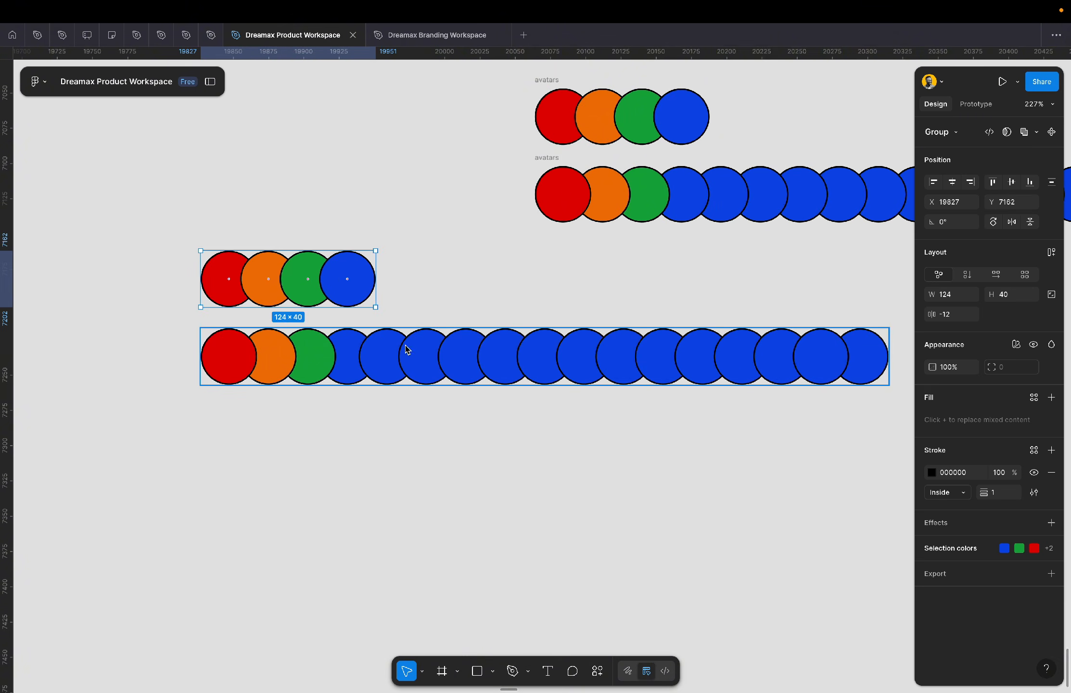
pyautogui.moveTo(316, 359); pyautogui.dragTo(647, 483)
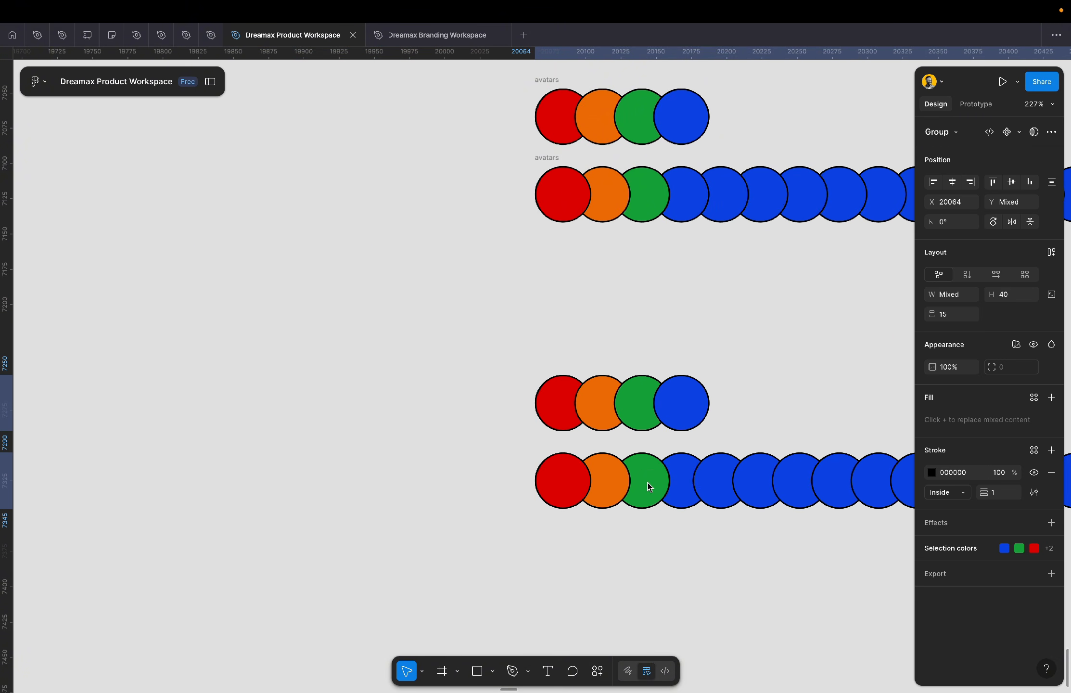
pyautogui.hscroll(10, 648, 482)
pyautogui.hscroll(-2, 647, 486)
pyautogui.scroll(1, 648, 485)
pyautogui.click(697, 387)
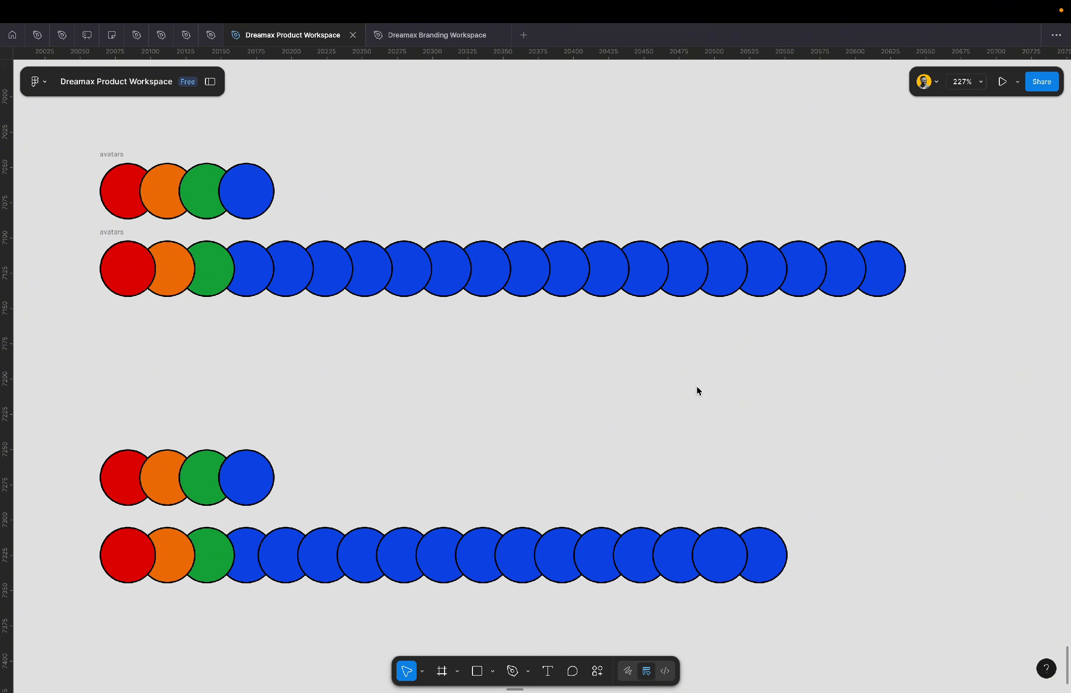
# - Move all four avatar rows together into the empty canvas area left of and below the grouping examples
pyautogui.scroll(-5, 699, 390)
pyautogui.scroll(-5, 698, 390)
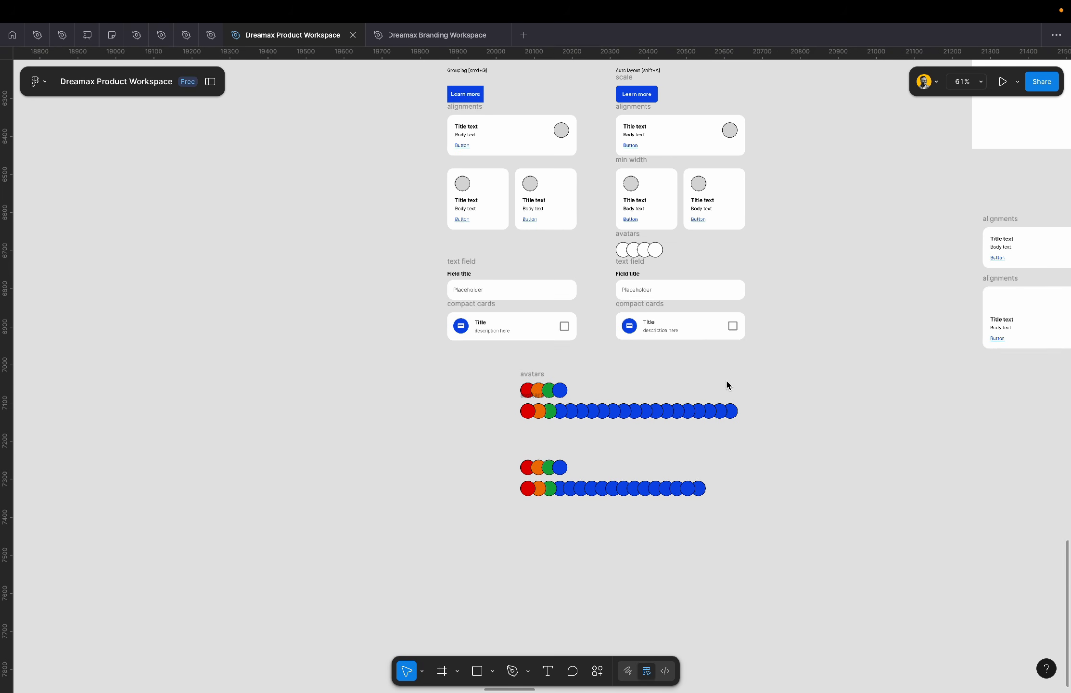
pyautogui.moveTo(785, 362); pyautogui.dragTo(500, 551)
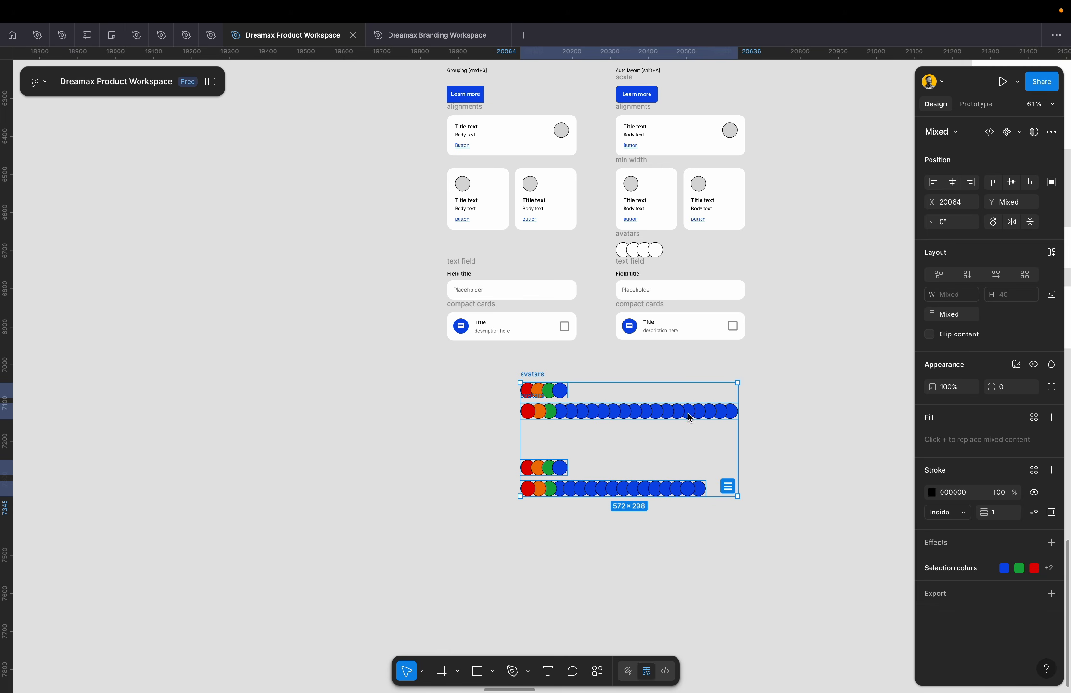
pyautogui.moveTo(684, 414); pyautogui.dragTo(351, 422)
pyautogui.click(667, 413)
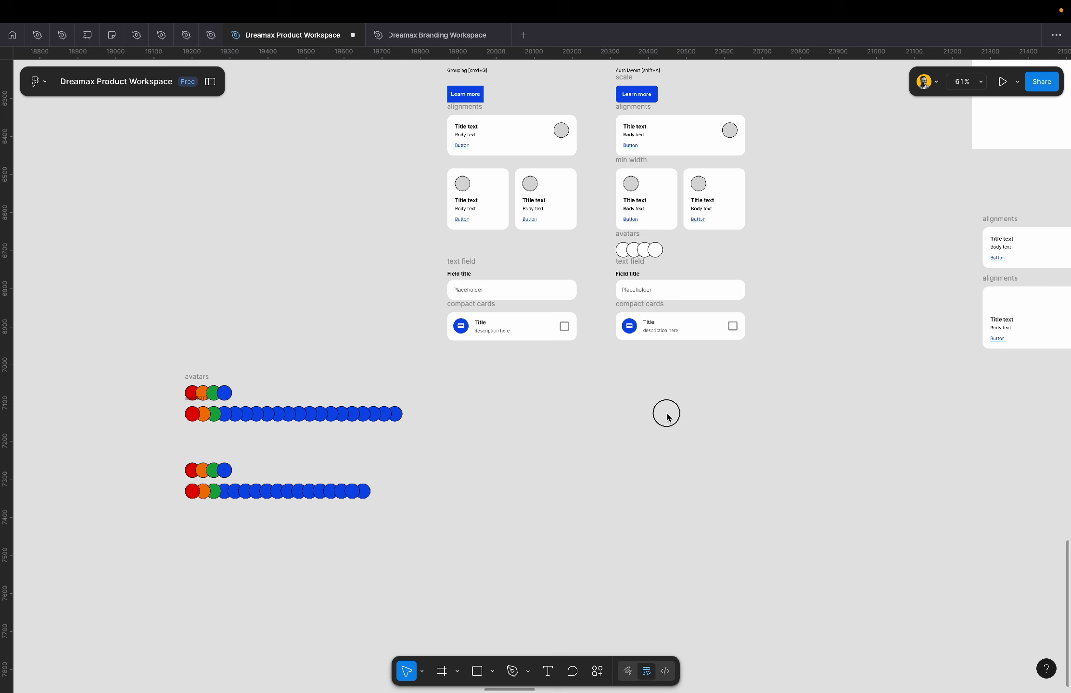
# - Examine the auto layout compact card's settings and compare it with the compact card in the grouping column
pyautogui.hscroll(2, 667, 415)
pyautogui.scroll(2, 667, 416)
pyautogui.hscroll(5, 667, 417)
pyautogui.scroll(5, 668, 416)
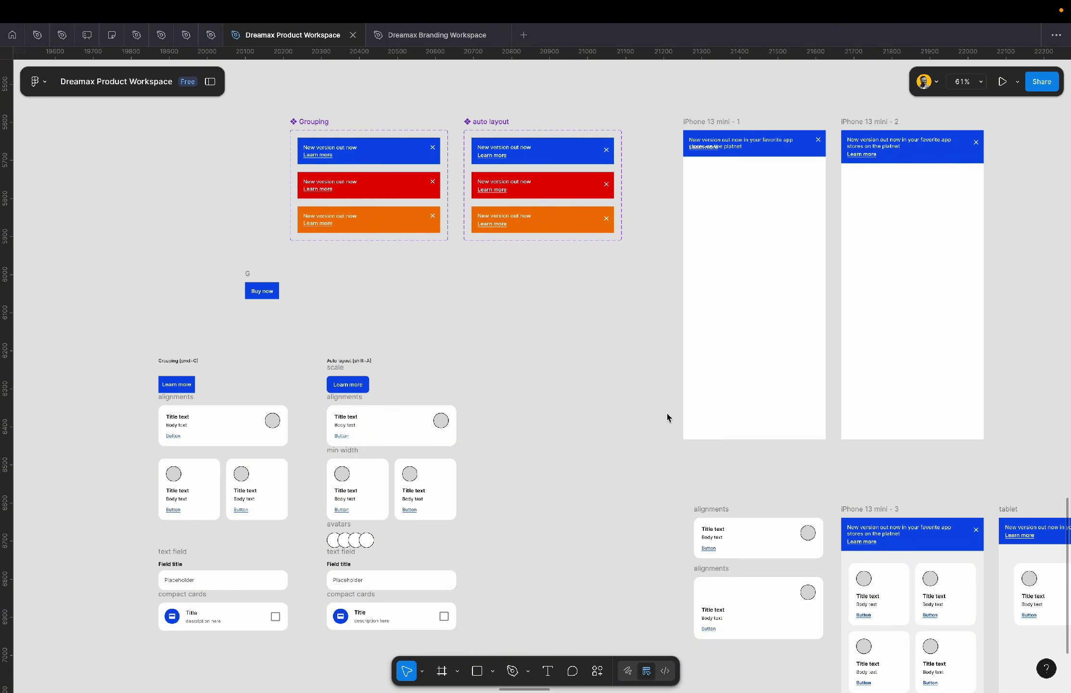
pyautogui.scroll(-5, 667, 416)
pyautogui.hscroll(-2, 667, 416)
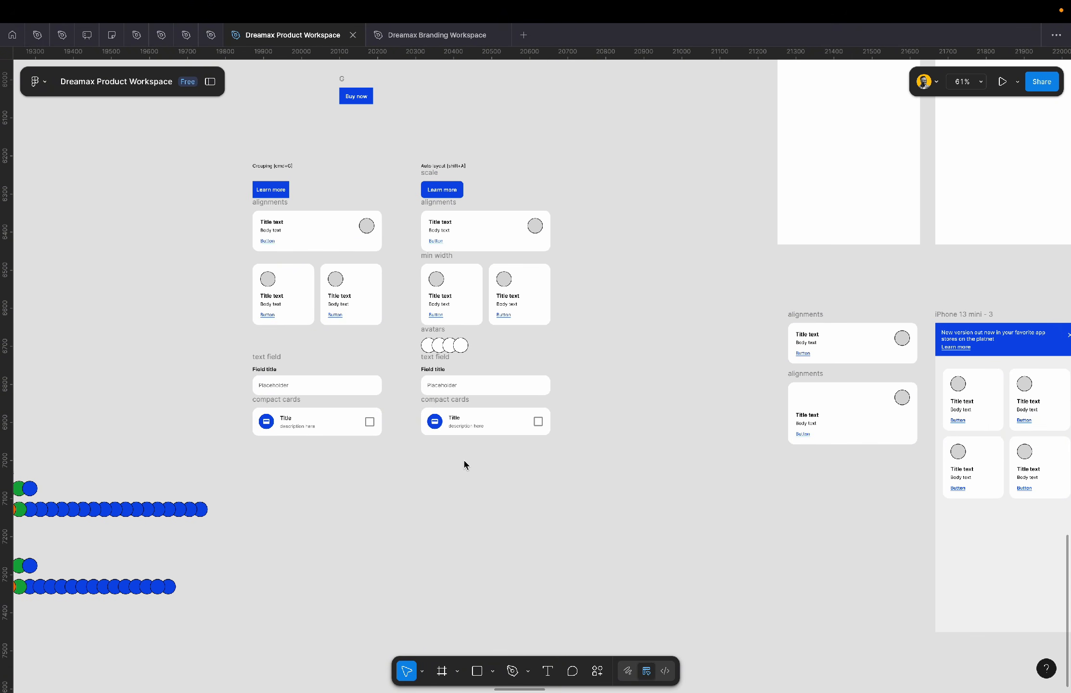
pyautogui.scroll(5, 464, 464)
pyautogui.click(332, 244)
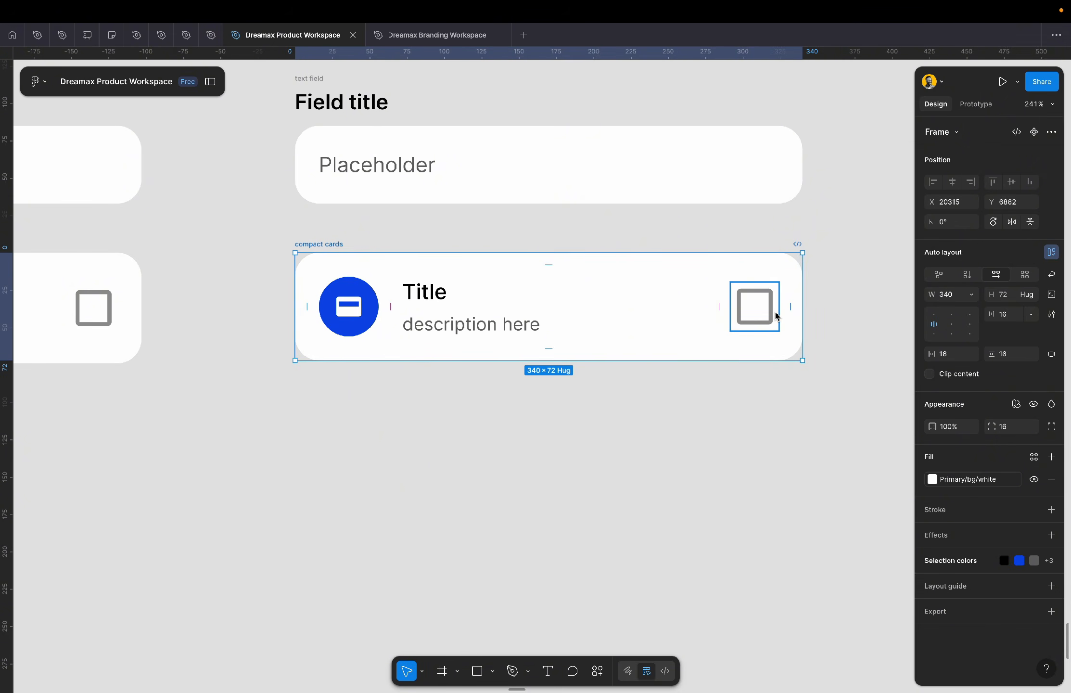
pyautogui.click(458, 398)
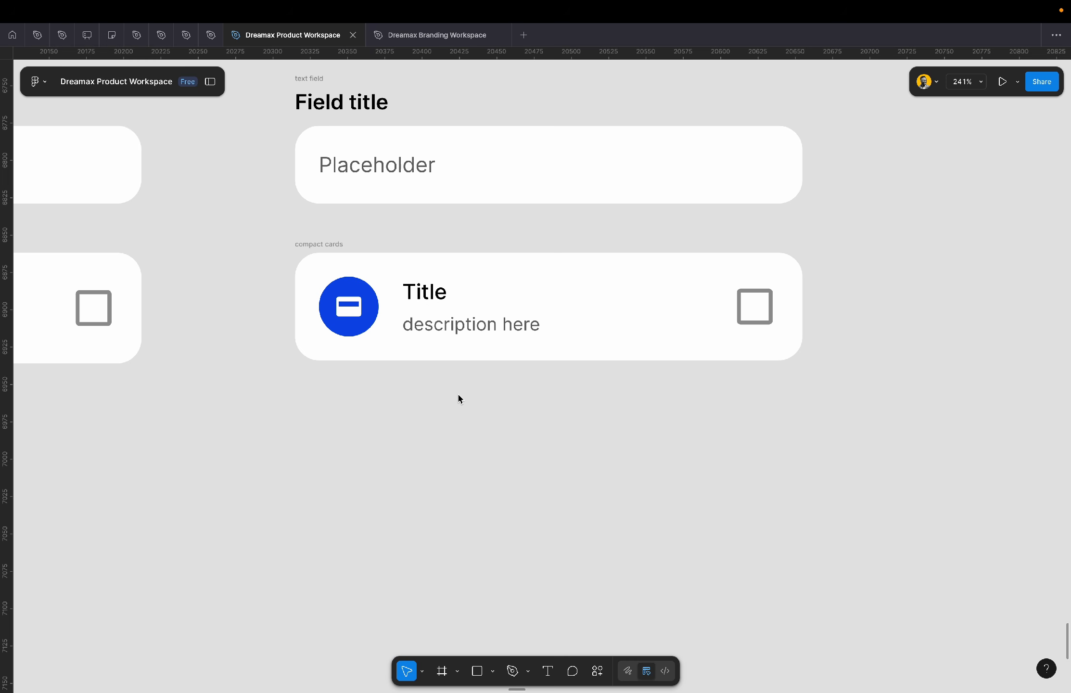
pyautogui.scroll(-5, 458, 397)
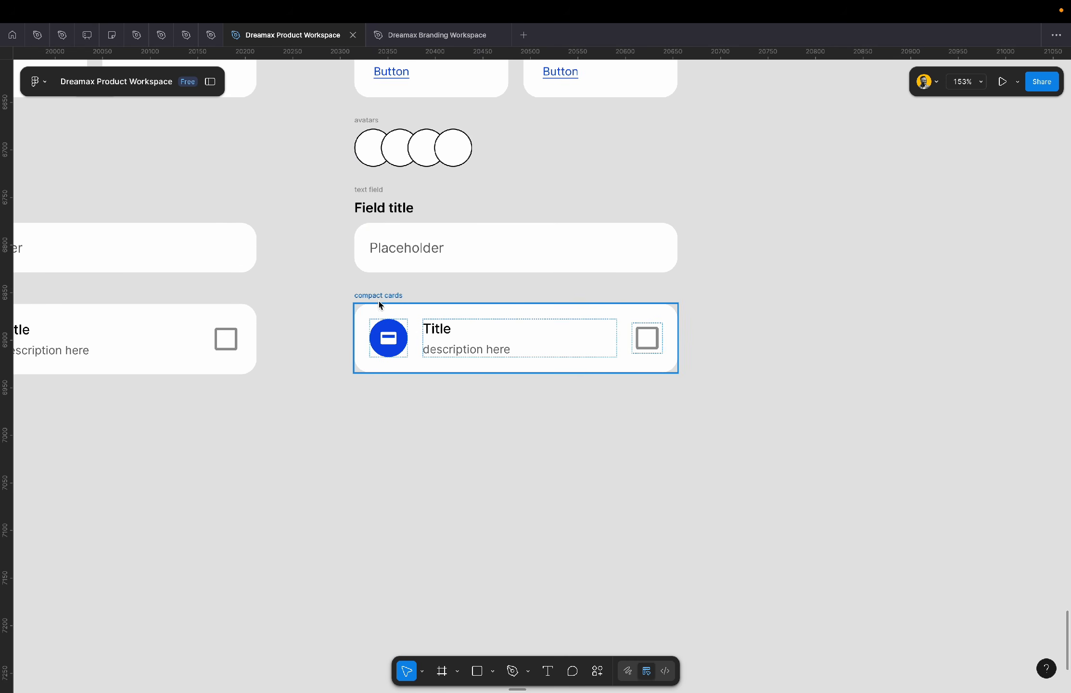
pyautogui.hscroll(-5, 384, 302)
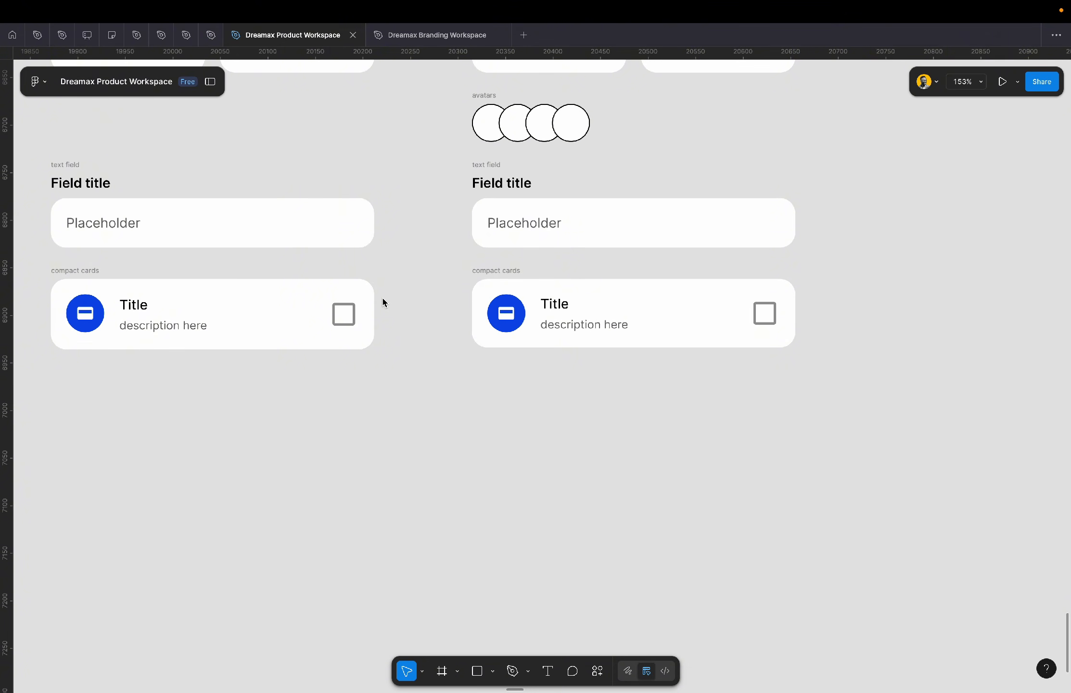
pyautogui.scroll(-1, 383, 303)
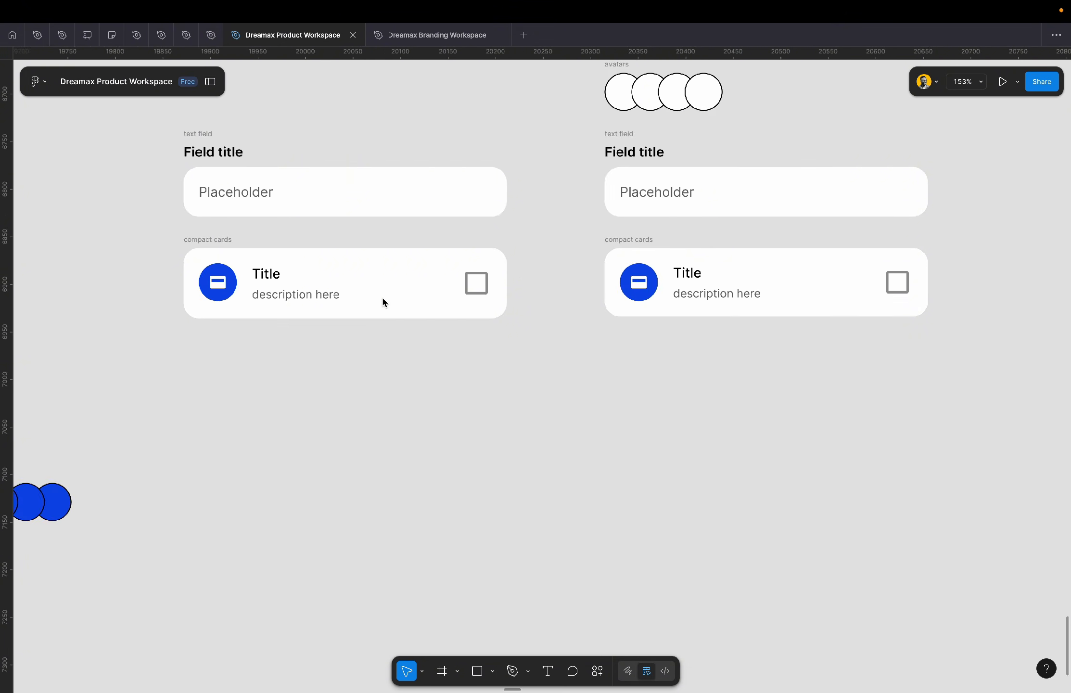
pyautogui.scroll(4, 382, 303)
pyautogui.scroll(-5, 478, 262)
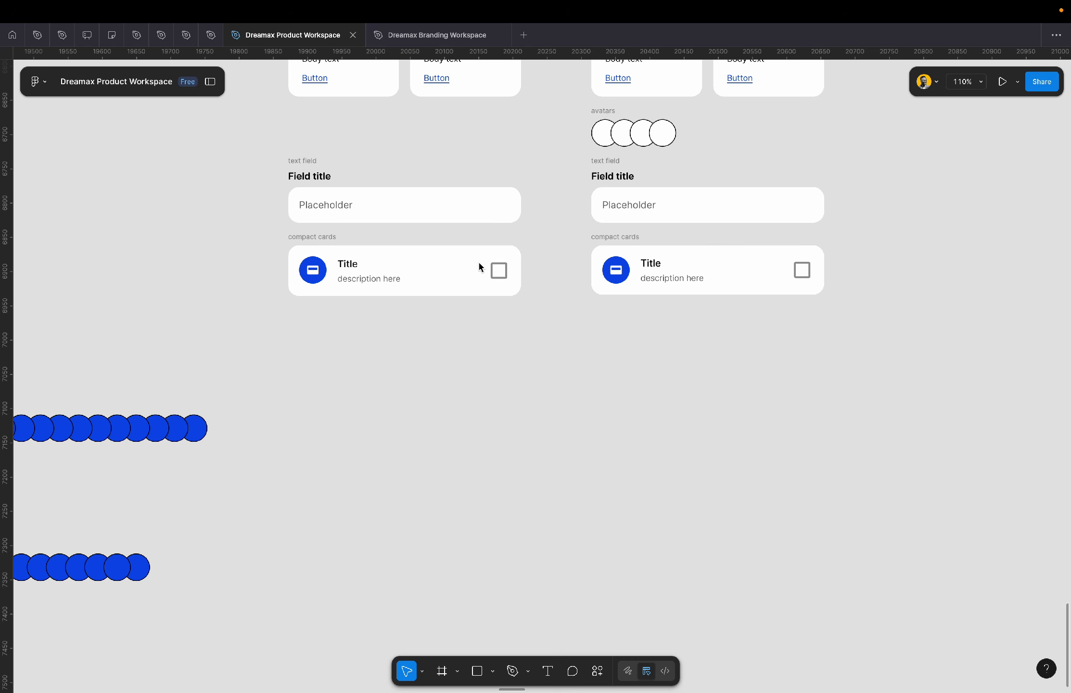
# - Place the two compact cards together in the empty canvas area below the examples, at Y 7472
pyautogui.click(611, 237)
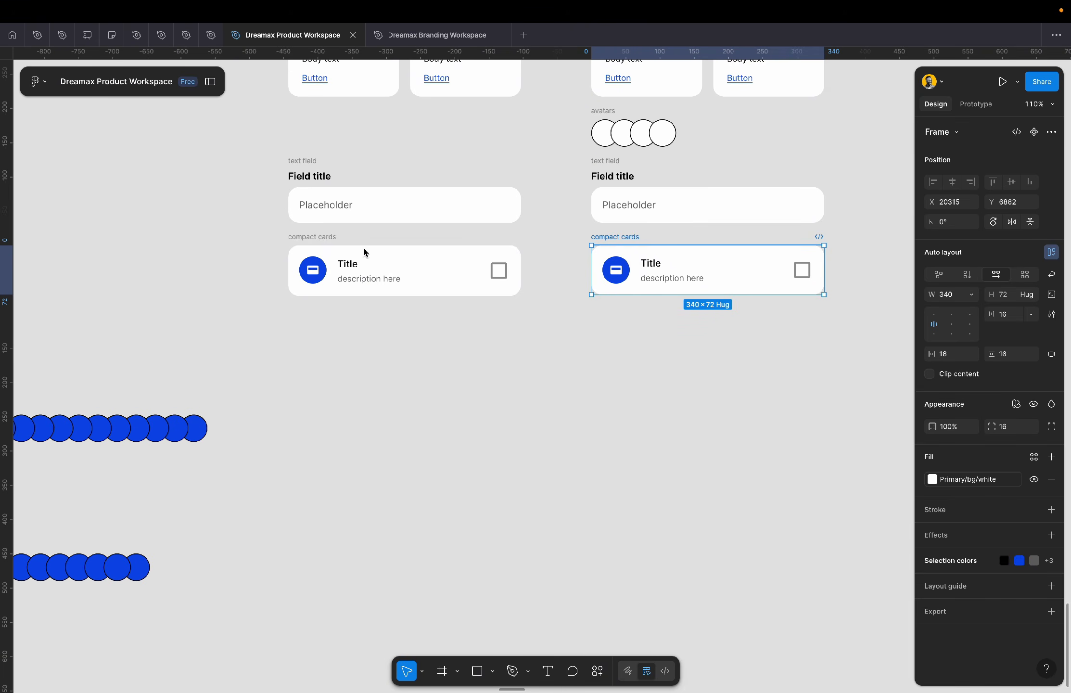
pyautogui.keyDown('shift'); pyautogui.click(334, 248); pyautogui.keyUp('shift')
pyautogui.scroll(-5, 333, 243)
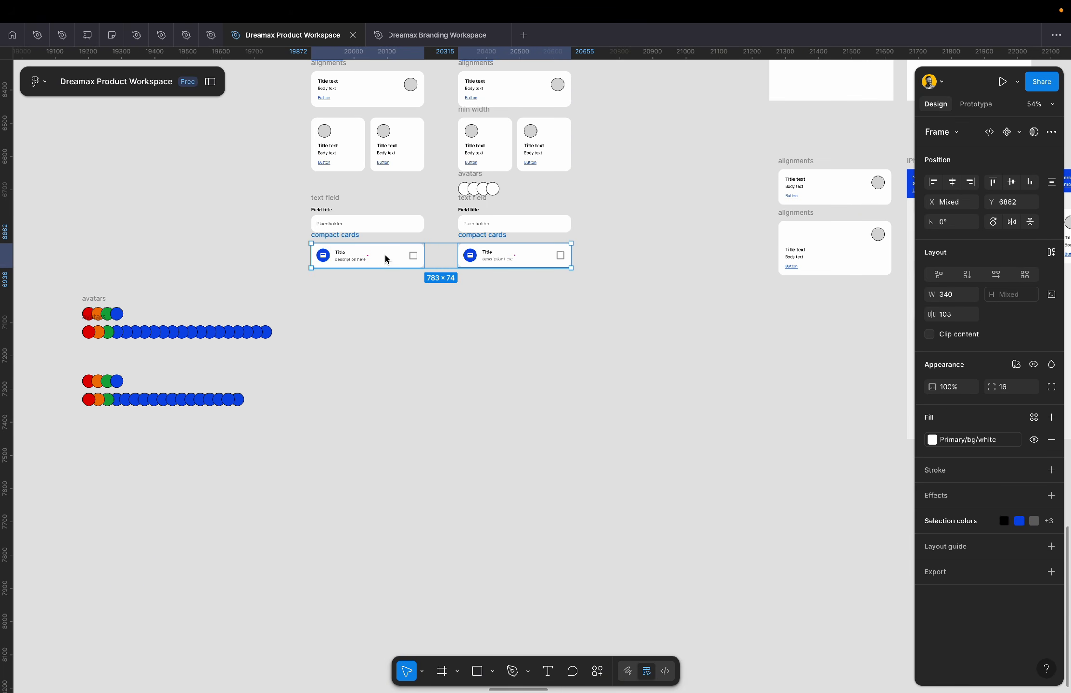
pyautogui.moveTo(385, 259); pyautogui.dragTo(475, 457)
pyautogui.scroll(5, 474, 457)
pyautogui.scroll(-3, 475, 457)
pyautogui.hscroll(4, 475, 458)
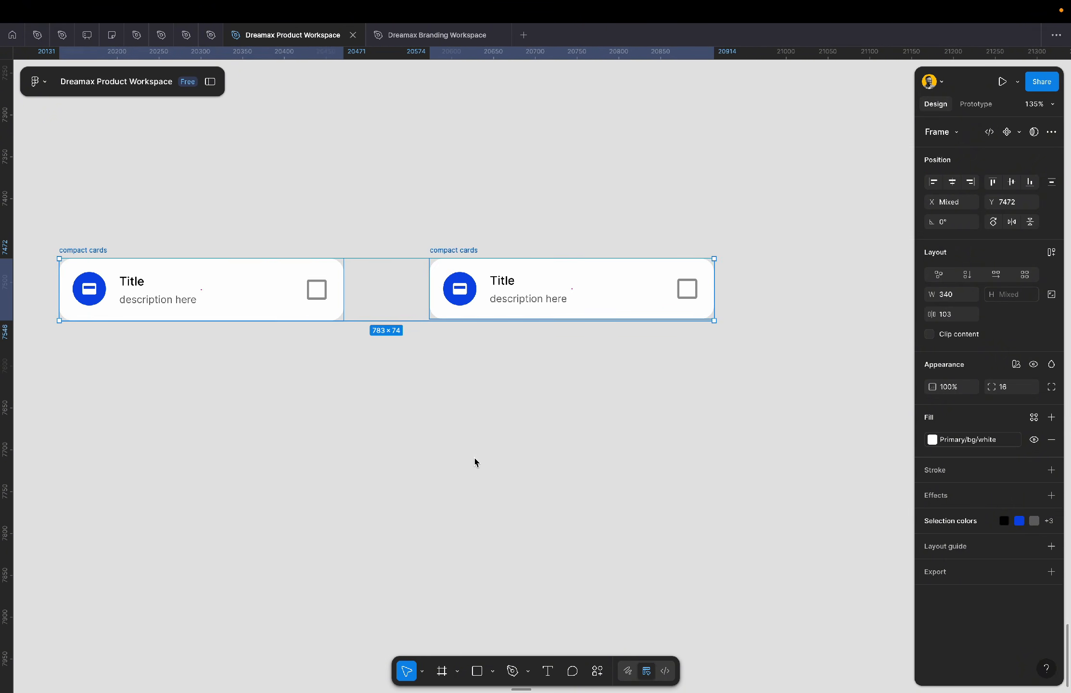
# - Try duplicating the auto layout compact card straight below itself at Y 7590
pyautogui.click(615, 417)
pyautogui.click(455, 248)
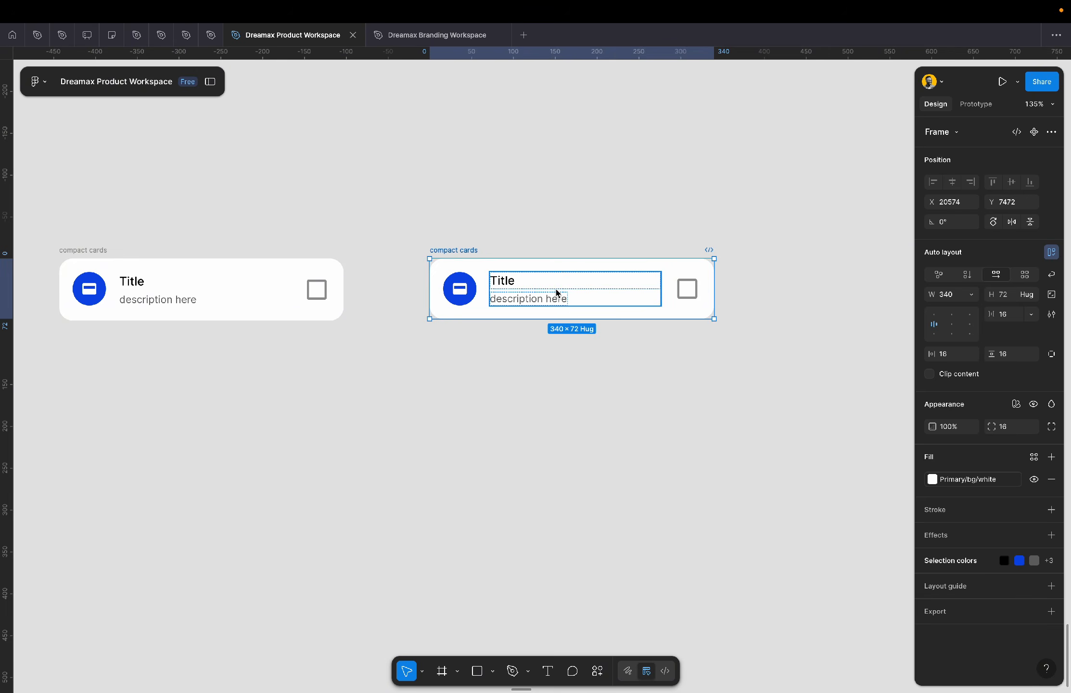
pyautogui.scroll(3, 658, 307)
pyautogui.scroll(3, 657, 308)
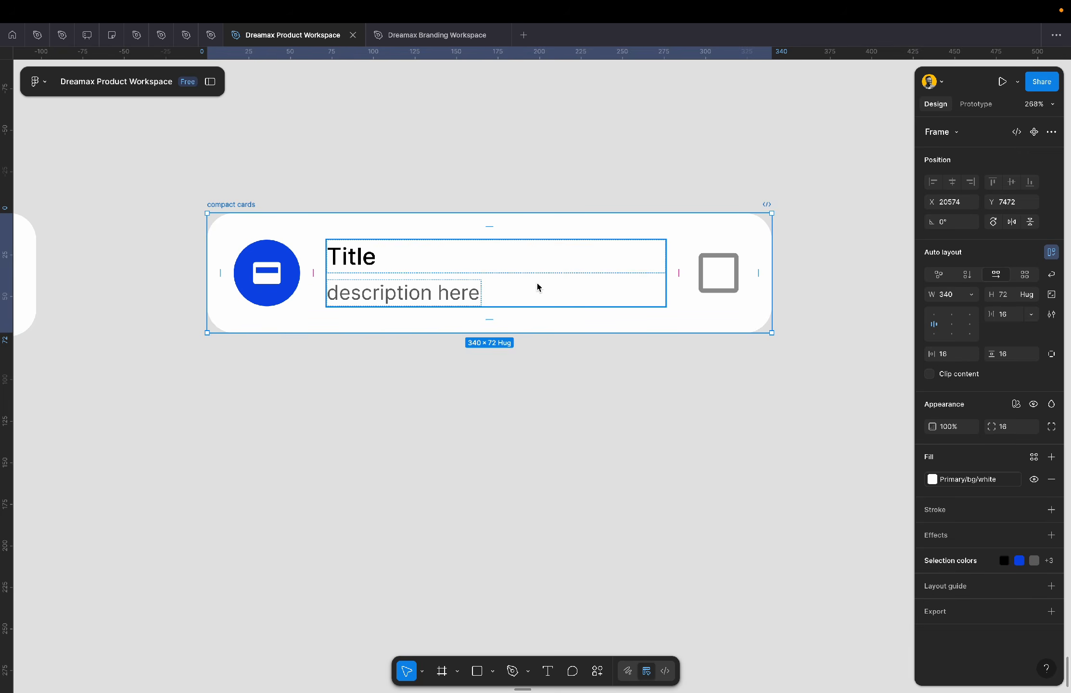
pyautogui.scroll(-3, 538, 285)
pyautogui.press('alt')
pyautogui.moveTo(537, 283); pyautogui.dragTo(545, 417)
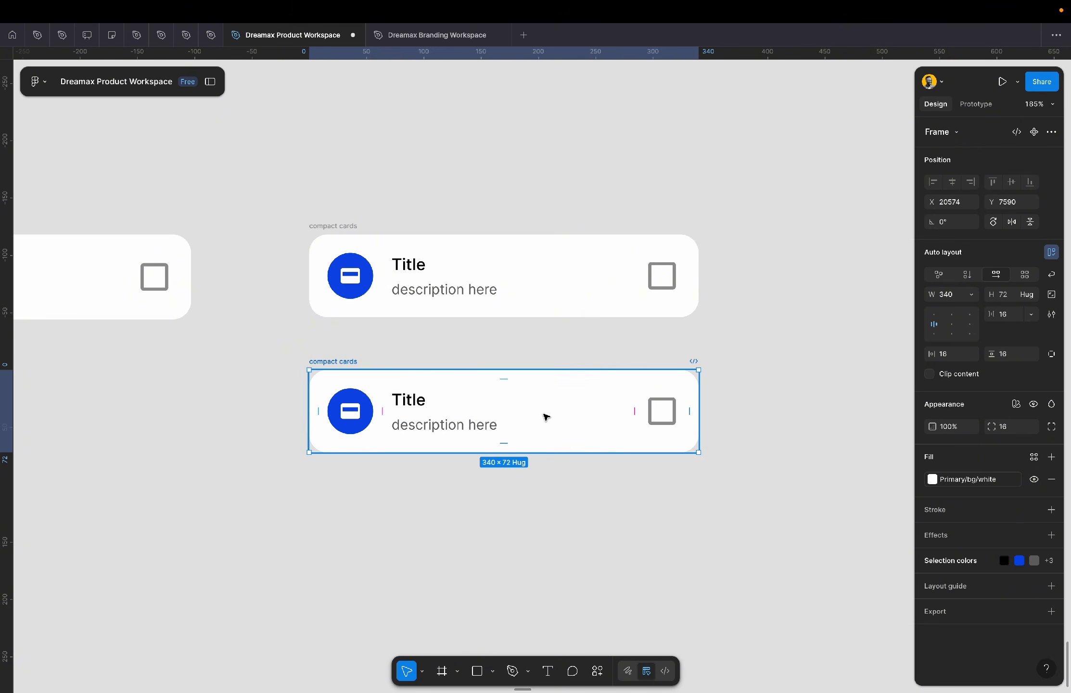
pyautogui.scroll(-5, 545, 416)
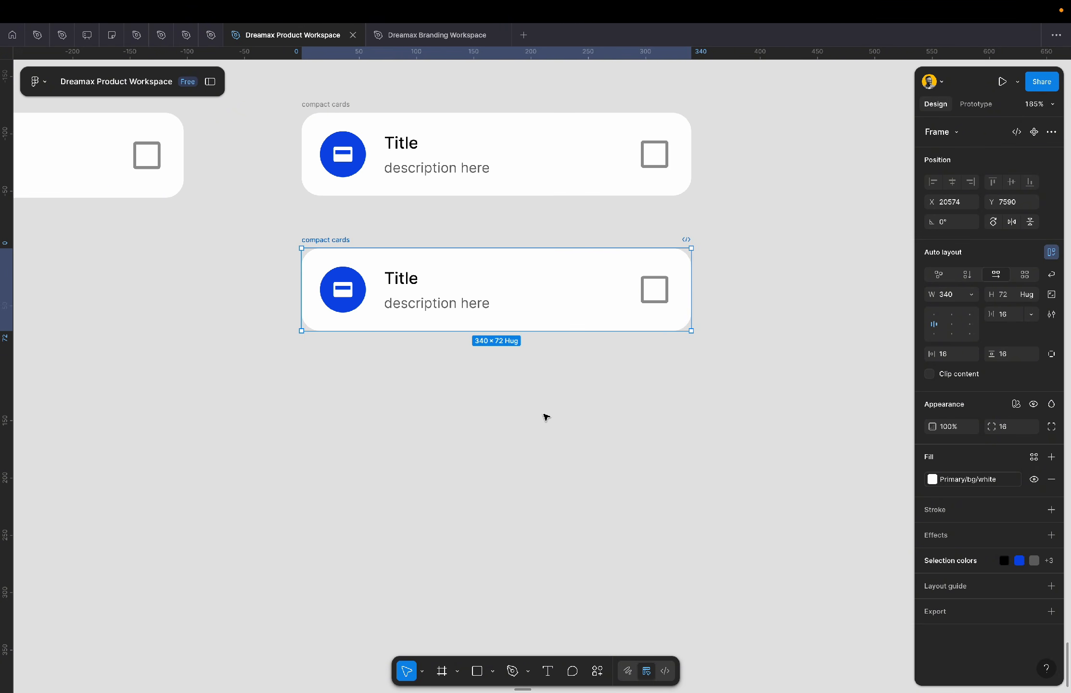
pyautogui.hotkey('ctrl', 'z')
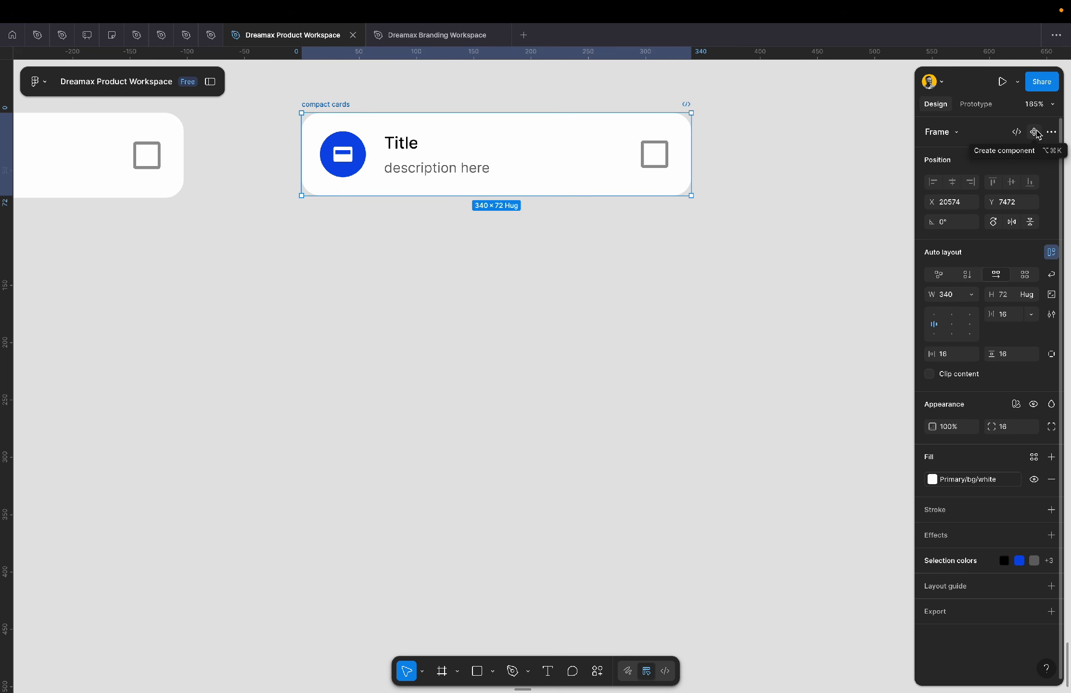
# - Copy the checkbox out of the auto layout compact card onto the canvas straight below it
pyautogui.click(649, 156)
pyautogui.moveTo(663, 162); pyautogui.dragTo(650, 342)
pyautogui.click(710, 347)
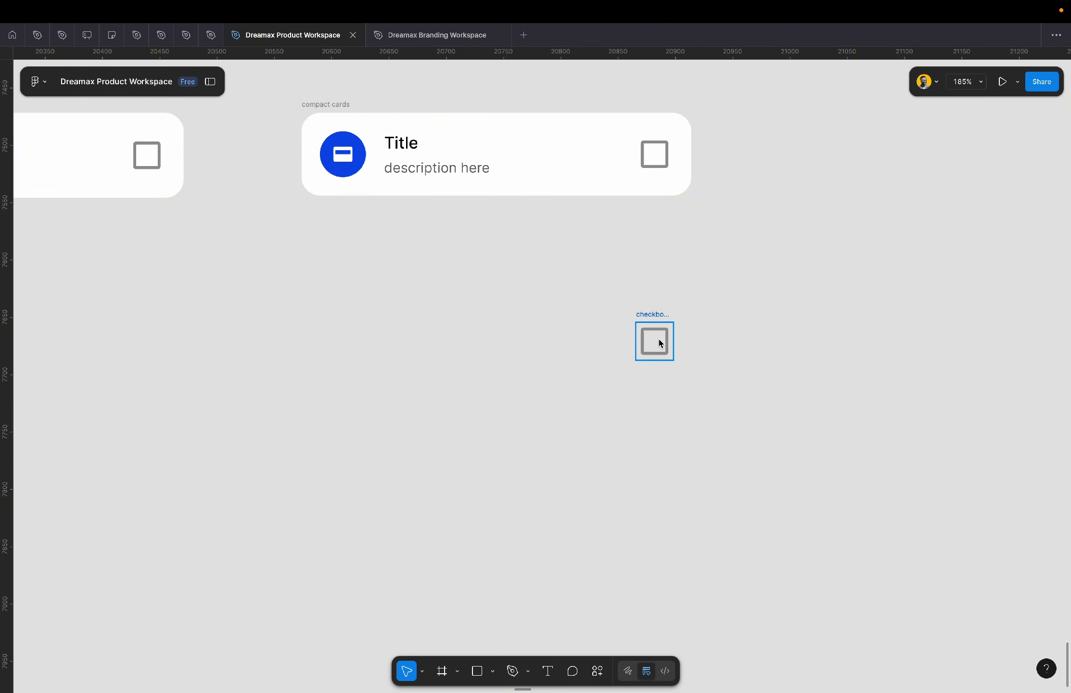
# - Insert the empty Rounded checkbox symbol from Material Symbols onto the canvas, found by searching for "checkbox"
pyautogui.click(598, 671)
pyautogui.click(461, 522)
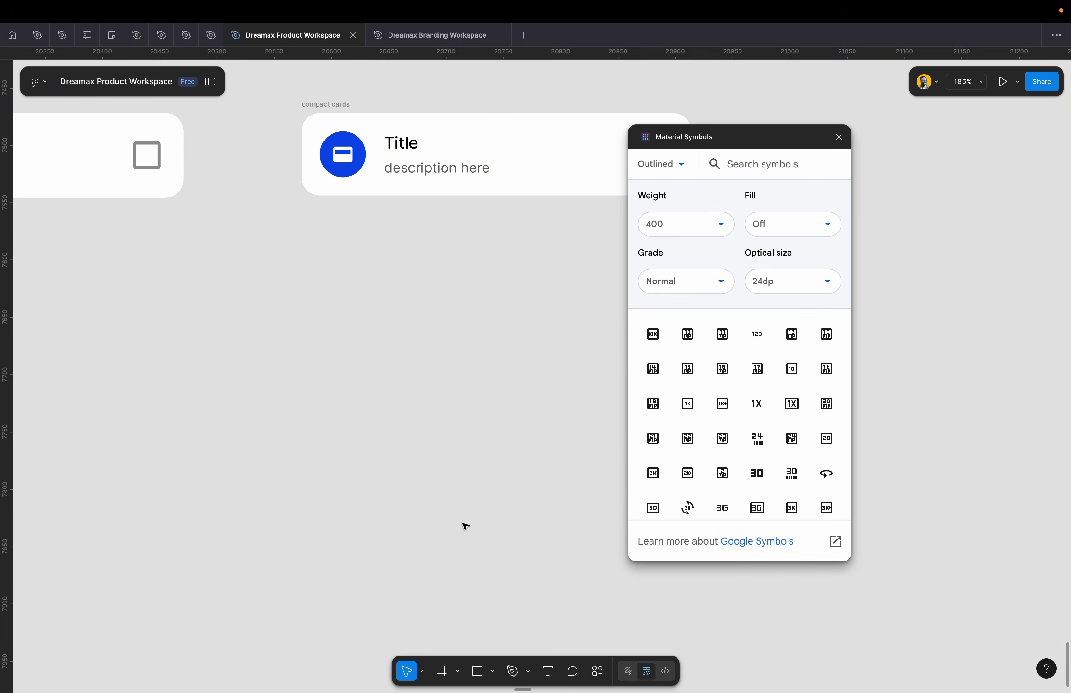
pyautogui.click(659, 163)
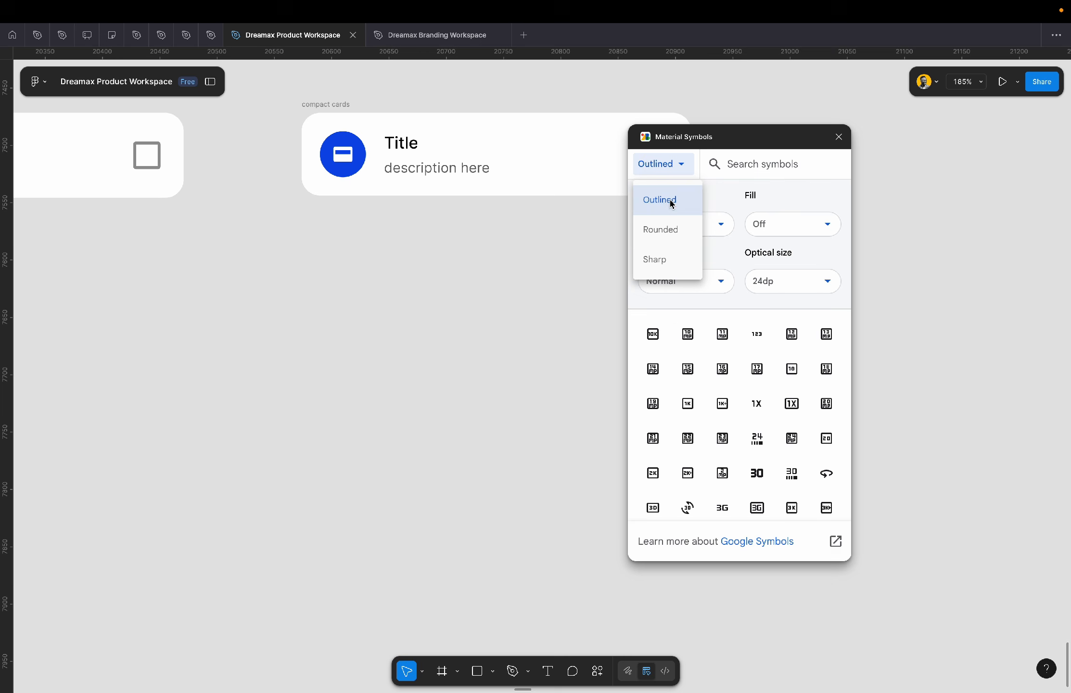
pyautogui.click(675, 232)
pyautogui.click(761, 166)
pyautogui.write('checkbox')
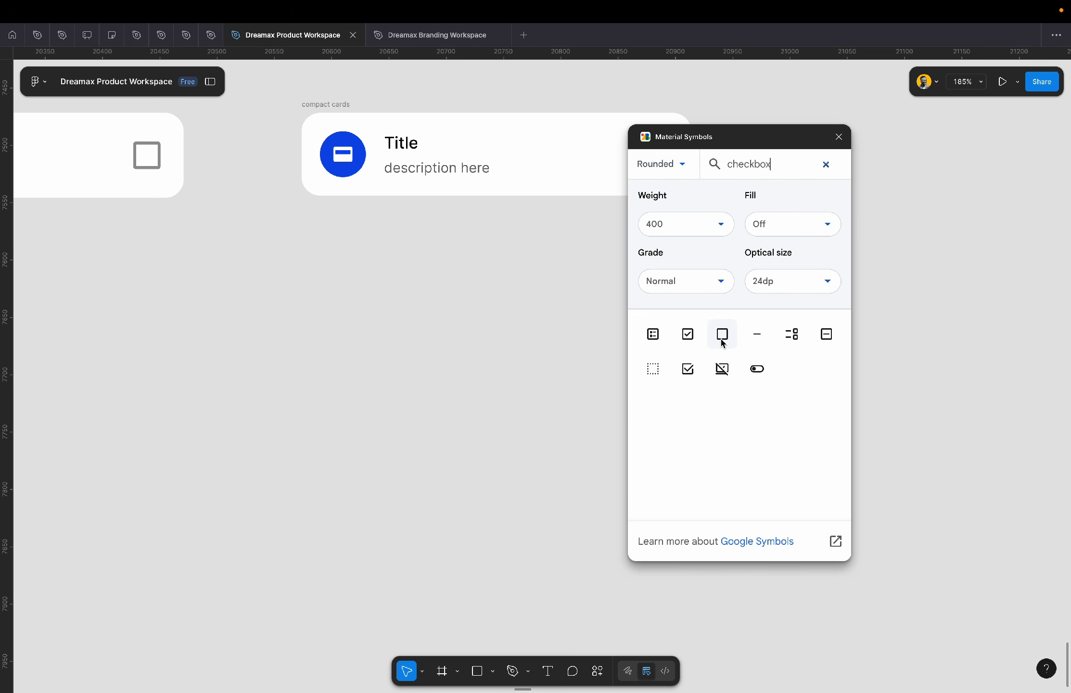
pyautogui.click(723, 342)
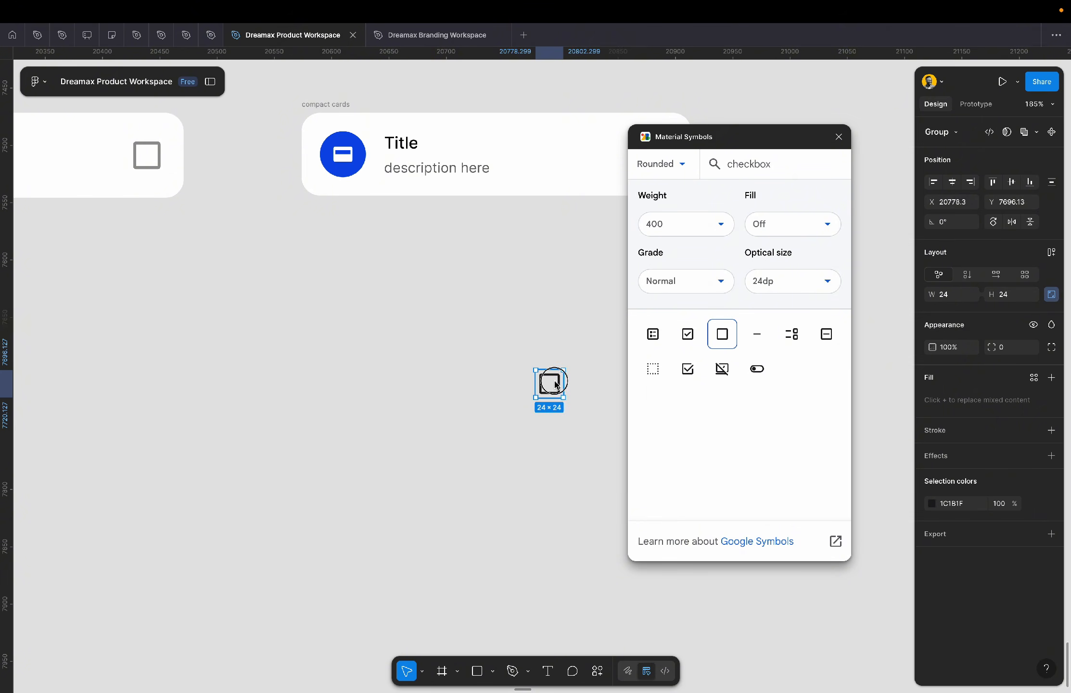
# - Duplicate the empty checkbox beside itself and swap the copy for the checked checkbox symbol with Fill set to On
pyautogui.moveTo(559, 381); pyautogui.dragTo(532, 384)
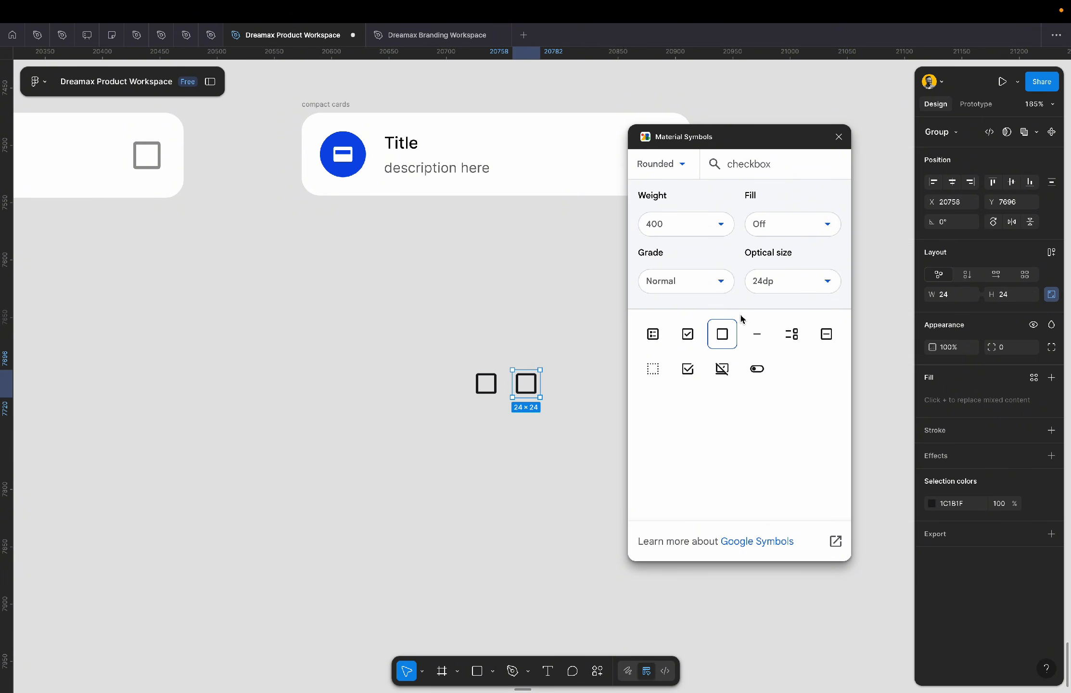
pyautogui.click(763, 217)
pyautogui.click(760, 273)
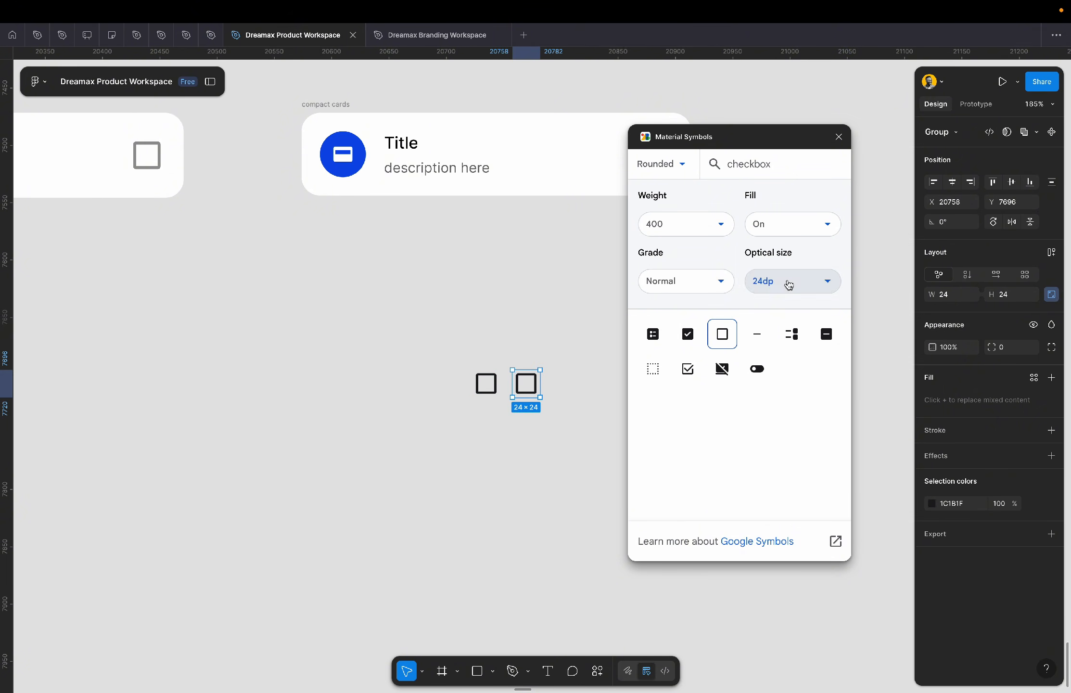
pyautogui.click(691, 337)
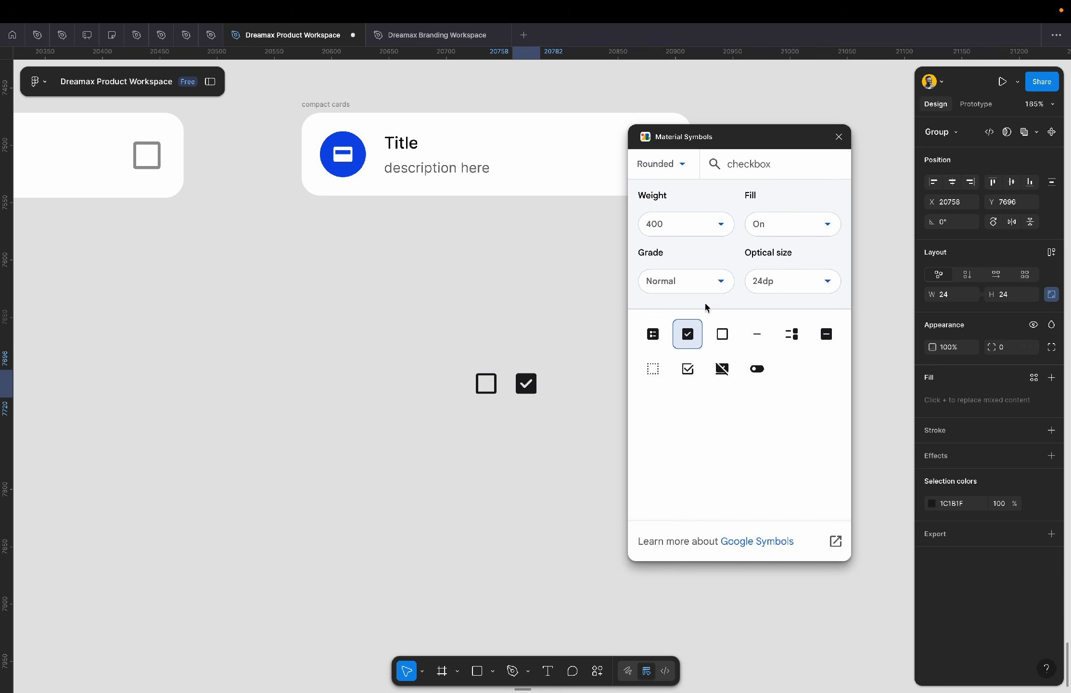
# - Close Material Symbols and delete the old checkbox copy below the compact card
pyautogui.click(838, 137)
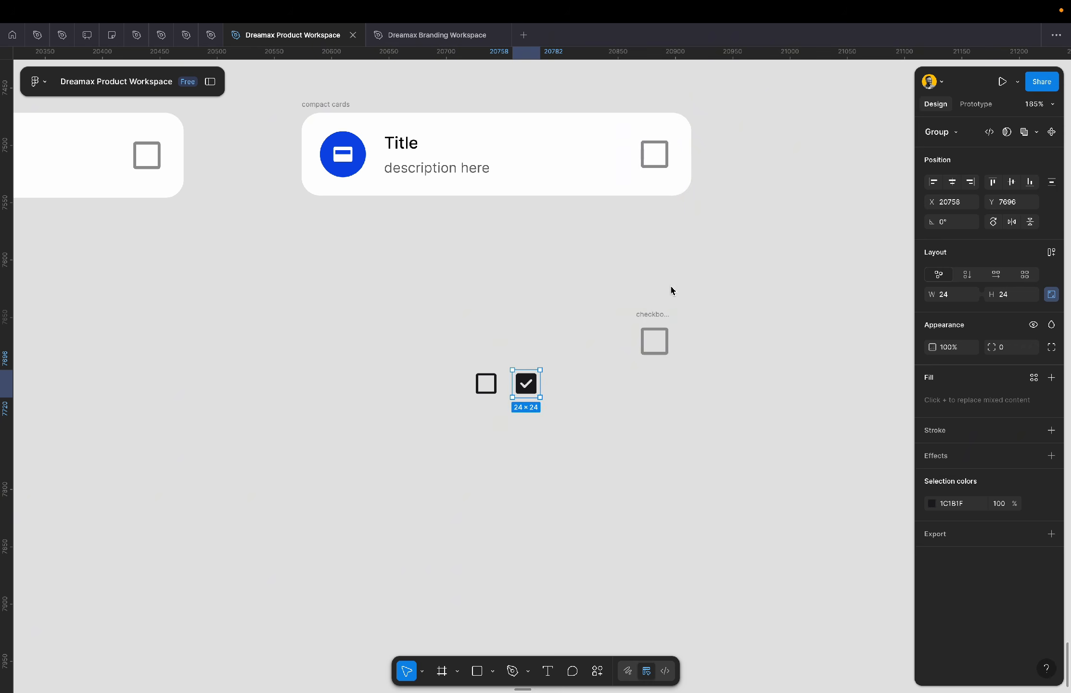
pyautogui.moveTo(727, 265); pyautogui.dragTo(593, 451)
pyautogui.press('Delete')
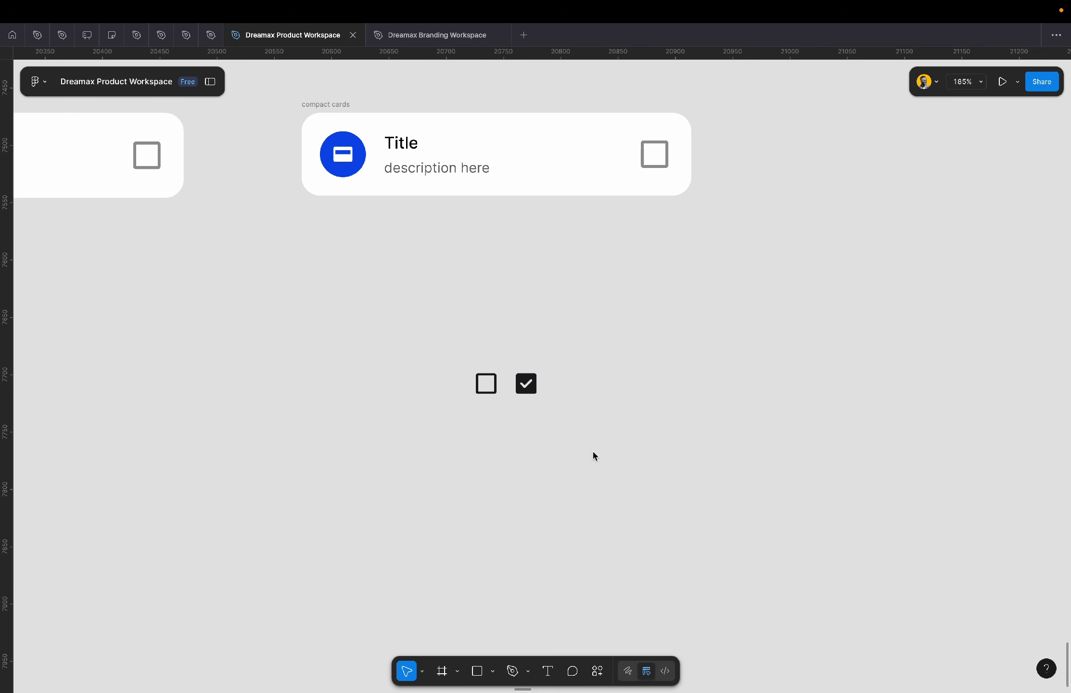
pyautogui.press('f')
pyautogui.click(626, 332)
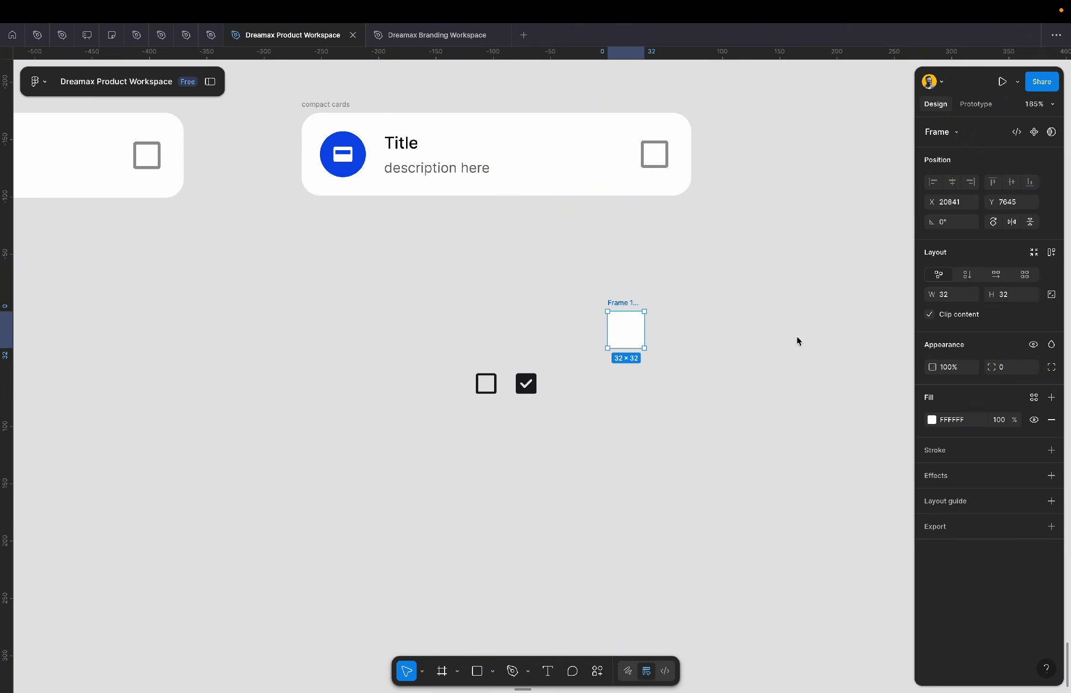
pyautogui.press('Delete')
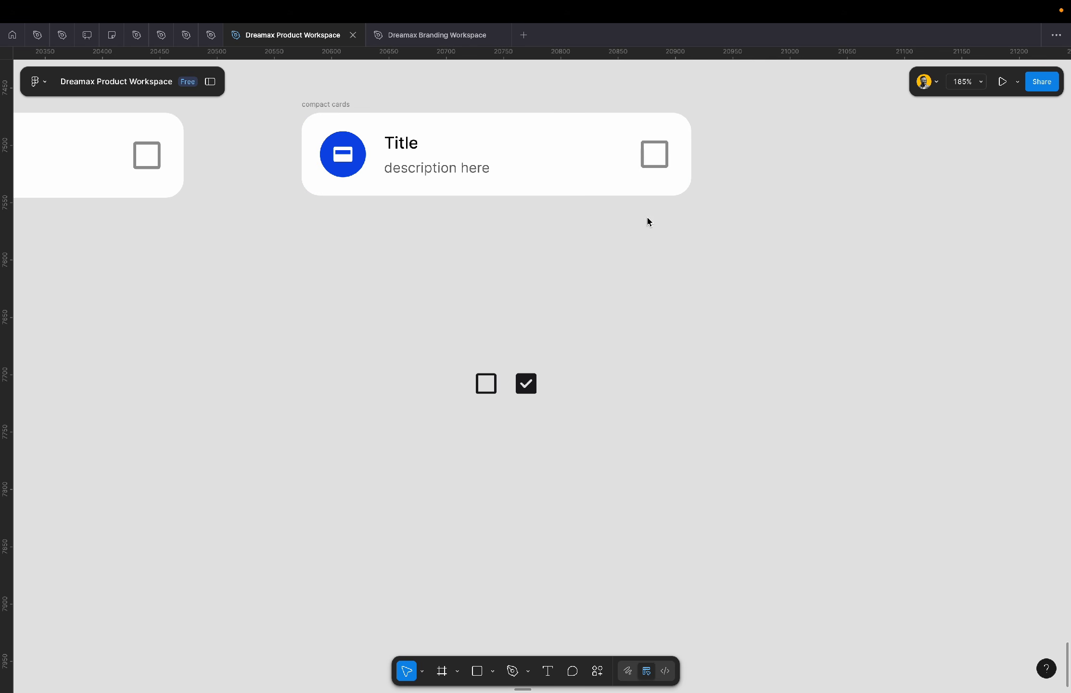
# - Apply the library colour Primary/icon/black to both the empty and the checked checkbox symbols
pyautogui.click(535, 378)
pyautogui.moveTo(592, 353); pyautogui.dragTo(403, 453)
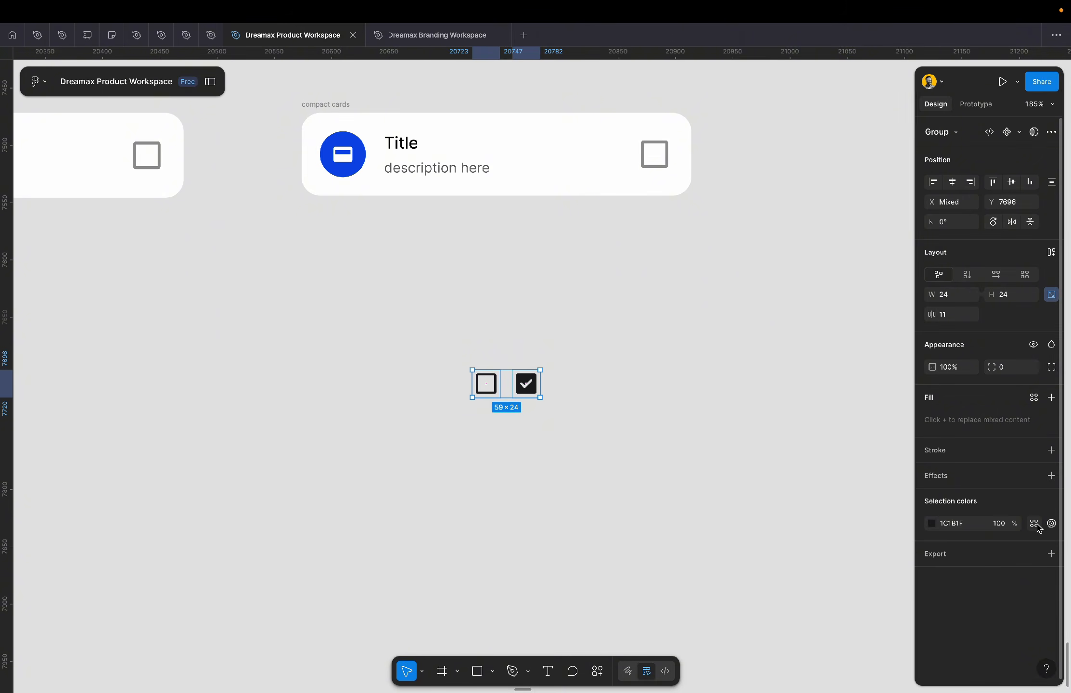
pyautogui.click(1036, 523)
pyautogui.scroll(-5, 844, 581)
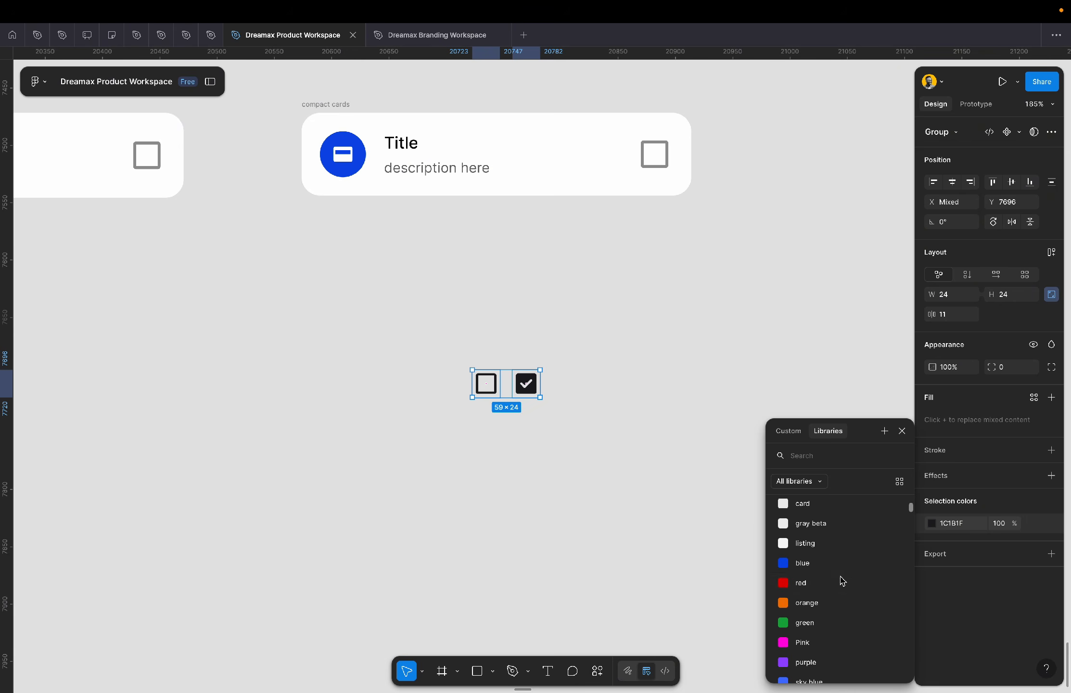
pyautogui.write('icon')
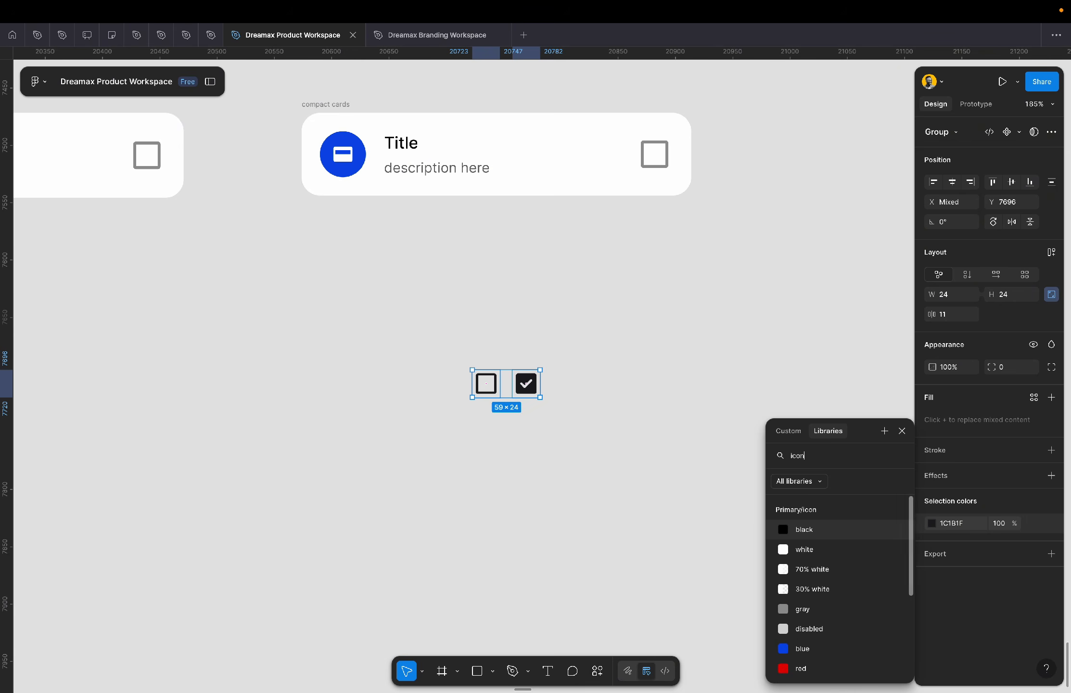
pyautogui.click(818, 530)
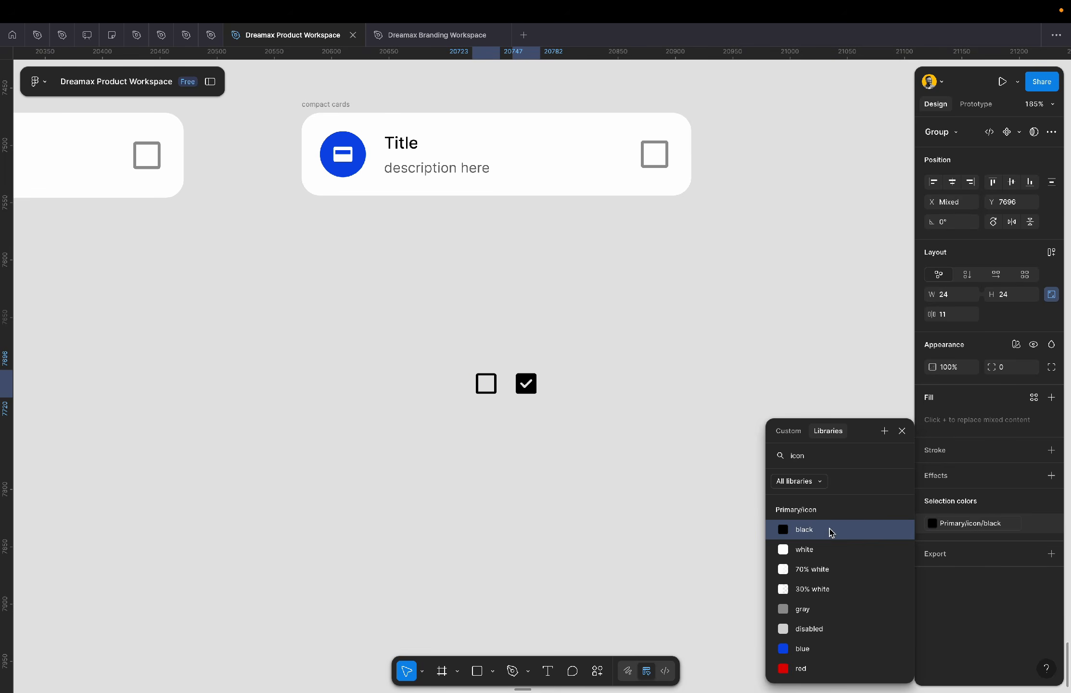
pyautogui.click(598, 445)
# - Recolour the empty checkbox symbol with the library colour Primary/icon/gray
pyautogui.click(496, 391)
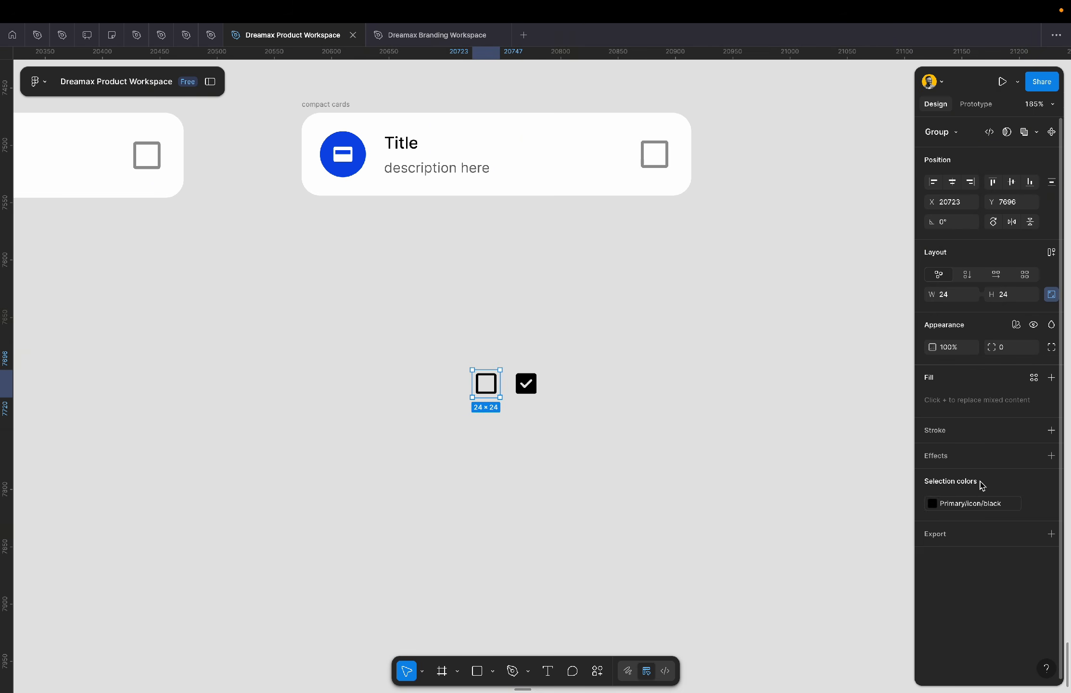
pyautogui.click(973, 504)
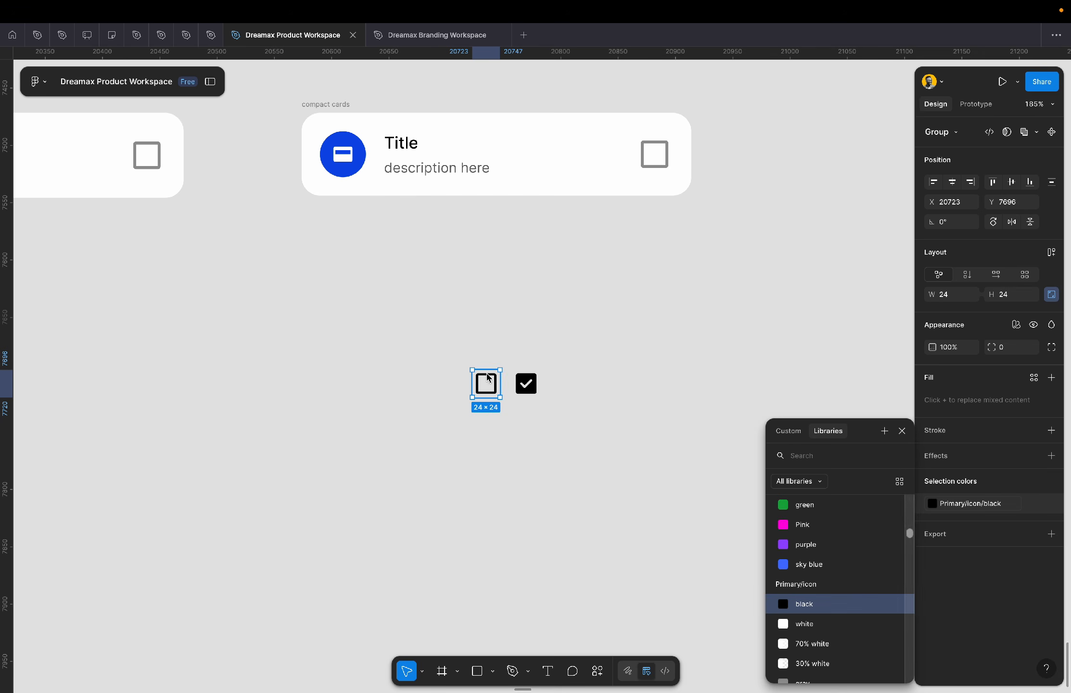
pyautogui.scroll(5, 487, 380)
pyautogui.scroll(-4, 486, 379)
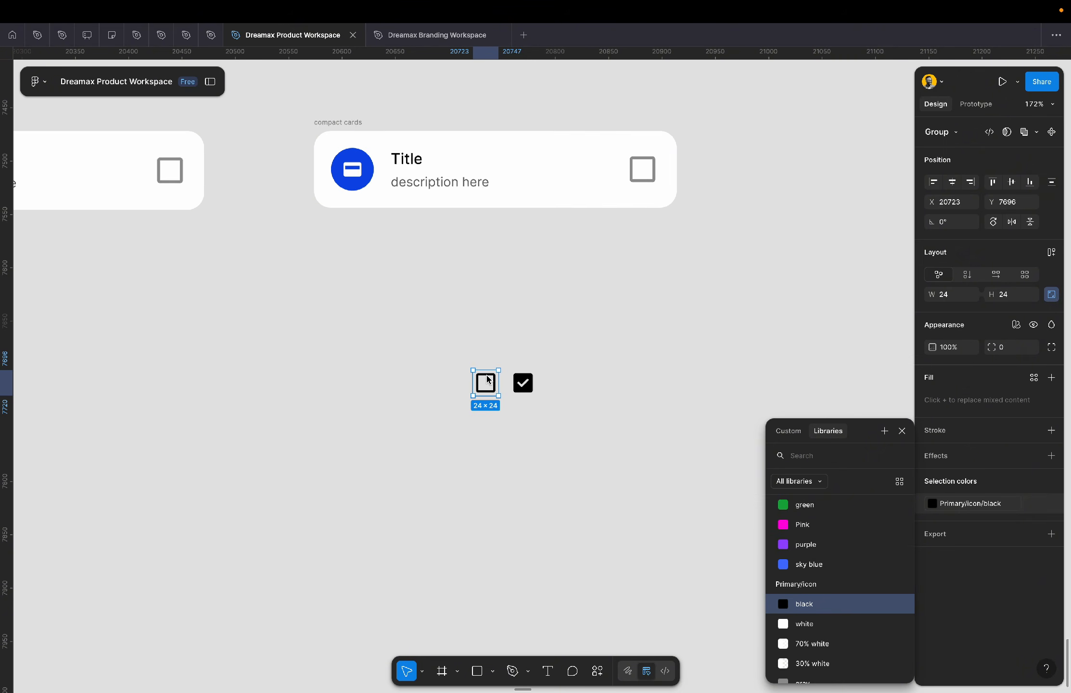
pyautogui.scroll(-4, 842, 580)
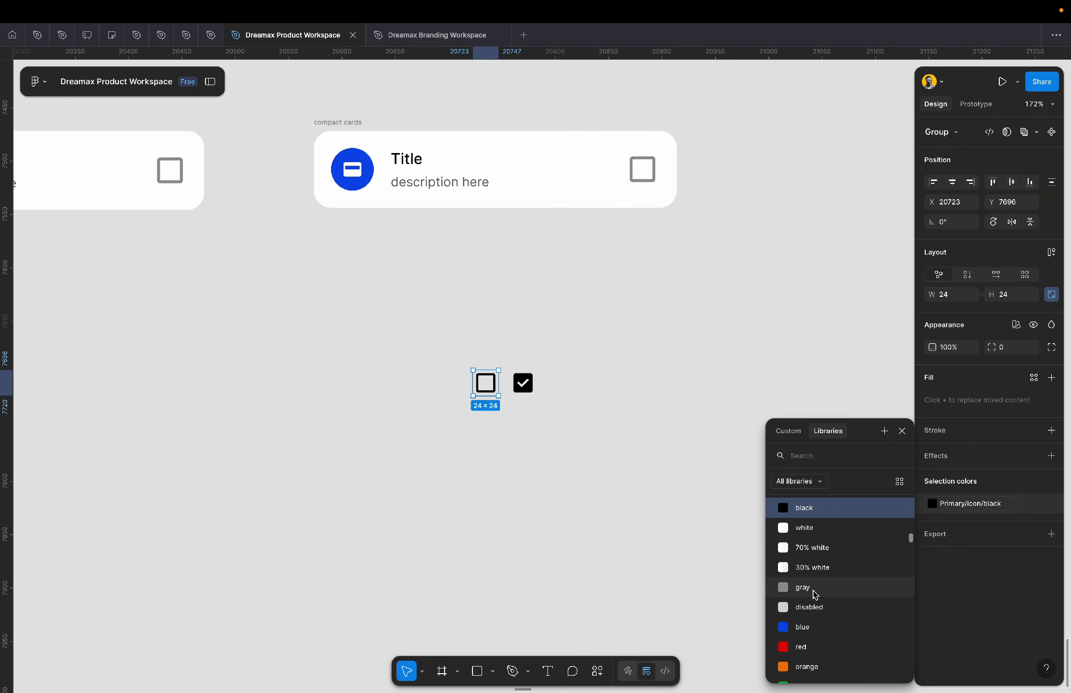
pyautogui.click(815, 588)
pyautogui.click(476, 462)
# - Duplicate the gray checkbox straight to its left at X 20688 and give the copy the colour Primary/icon/disabled
pyautogui.scroll(2, 476, 463)
pyautogui.hscroll(-1, 477, 463)
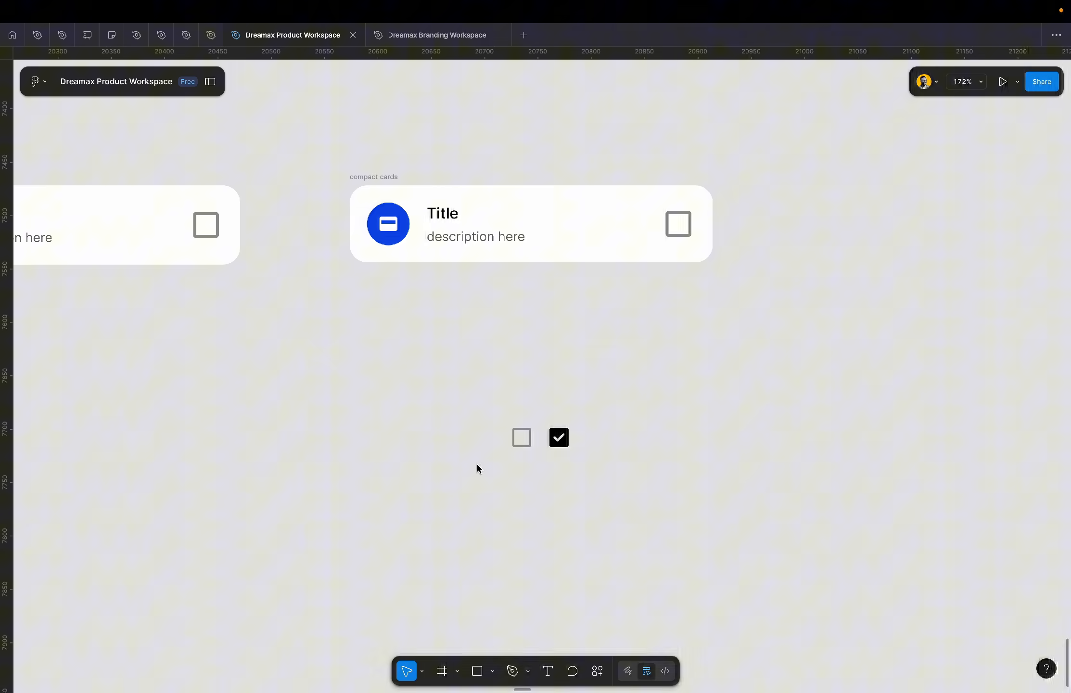
pyautogui.click(519, 443)
pyautogui.moveTo(523, 440); pyautogui.dragTo(488, 440)
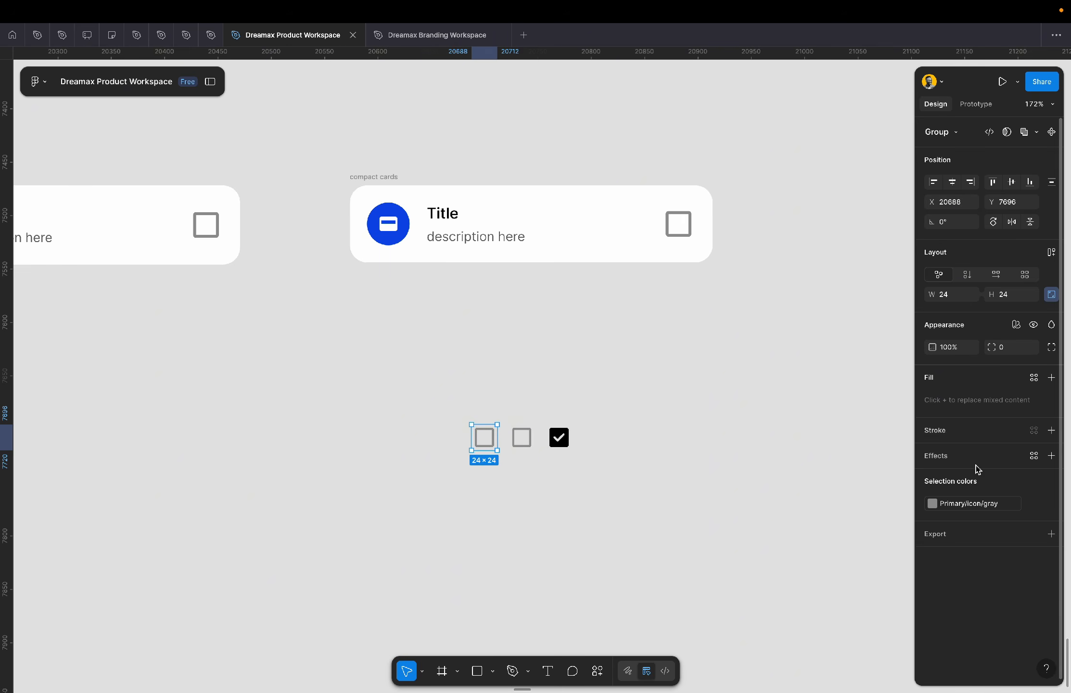
pyautogui.click(963, 503)
pyautogui.click(818, 624)
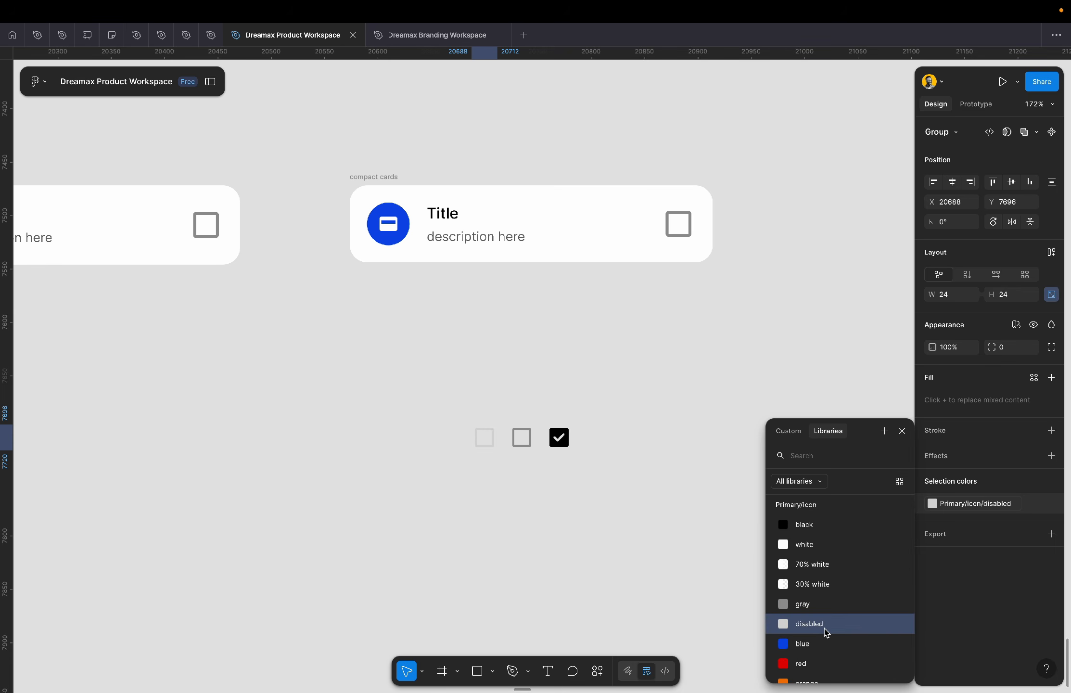
pyautogui.click(563, 503)
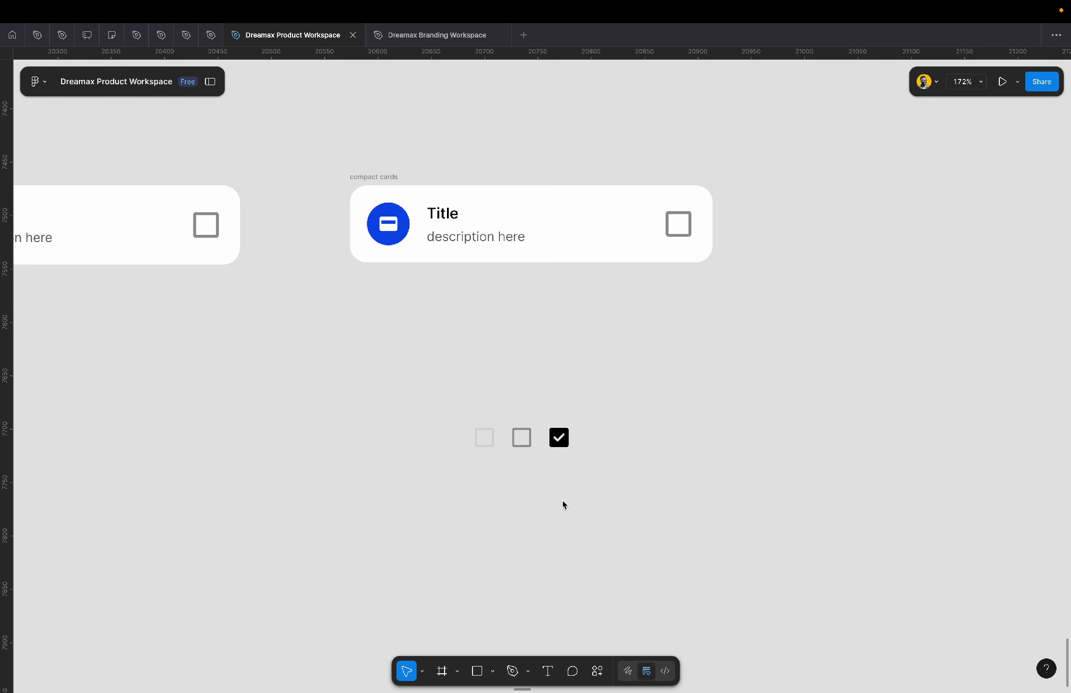
# - Cut the black checked checkbox from the canvas and use it to replace the empty checkbox in the compact card
pyautogui.scroll(5, 519, 349)
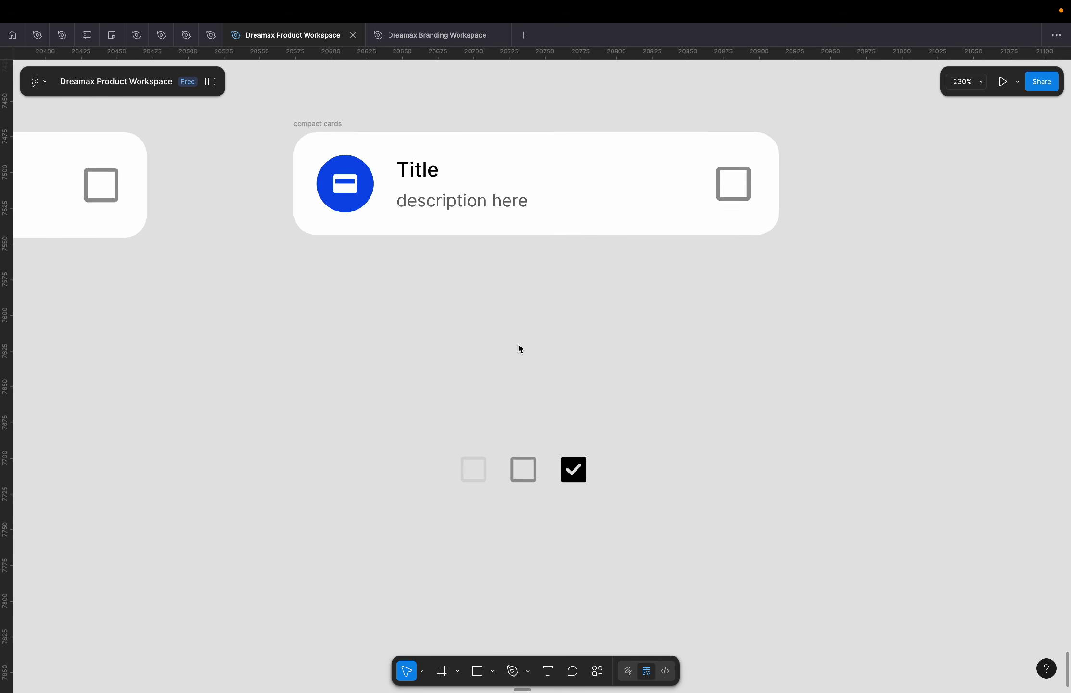
pyautogui.scroll(2, 519, 349)
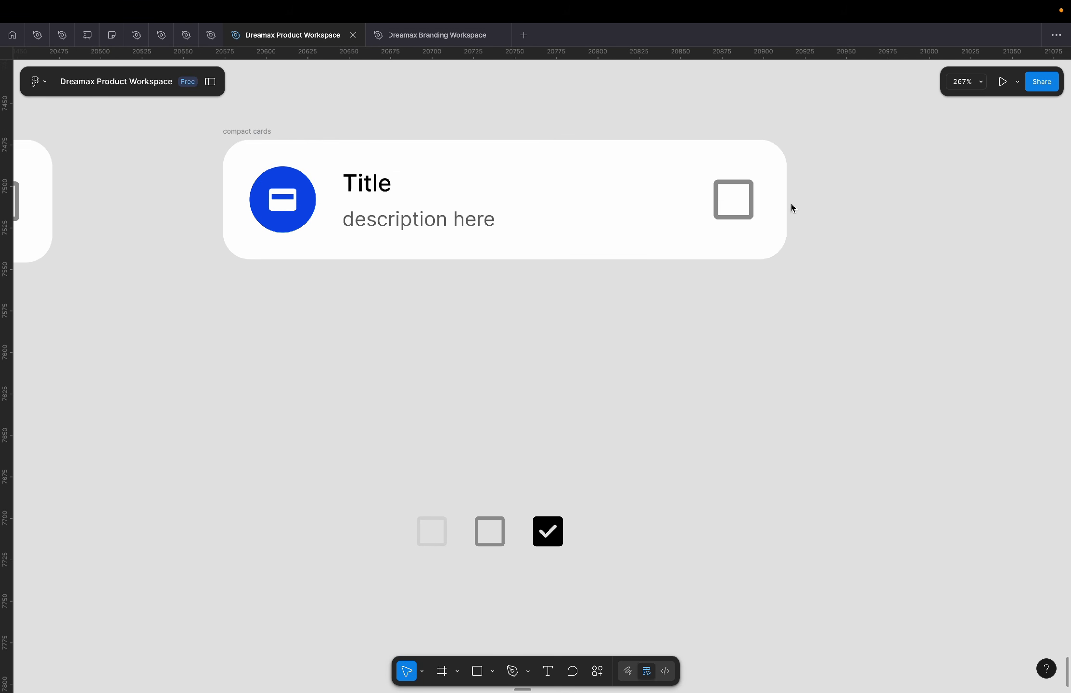
pyautogui.click(559, 538)
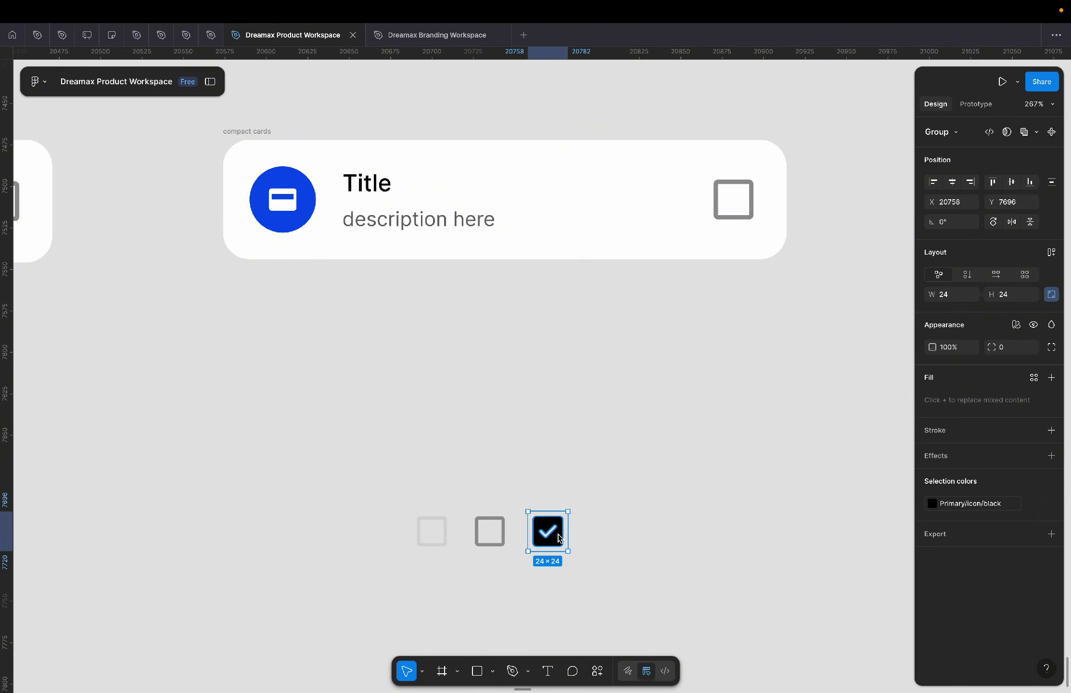
pyautogui.press('Delete')
pyautogui.click(740, 213)
pyautogui.press('super+shift+r')
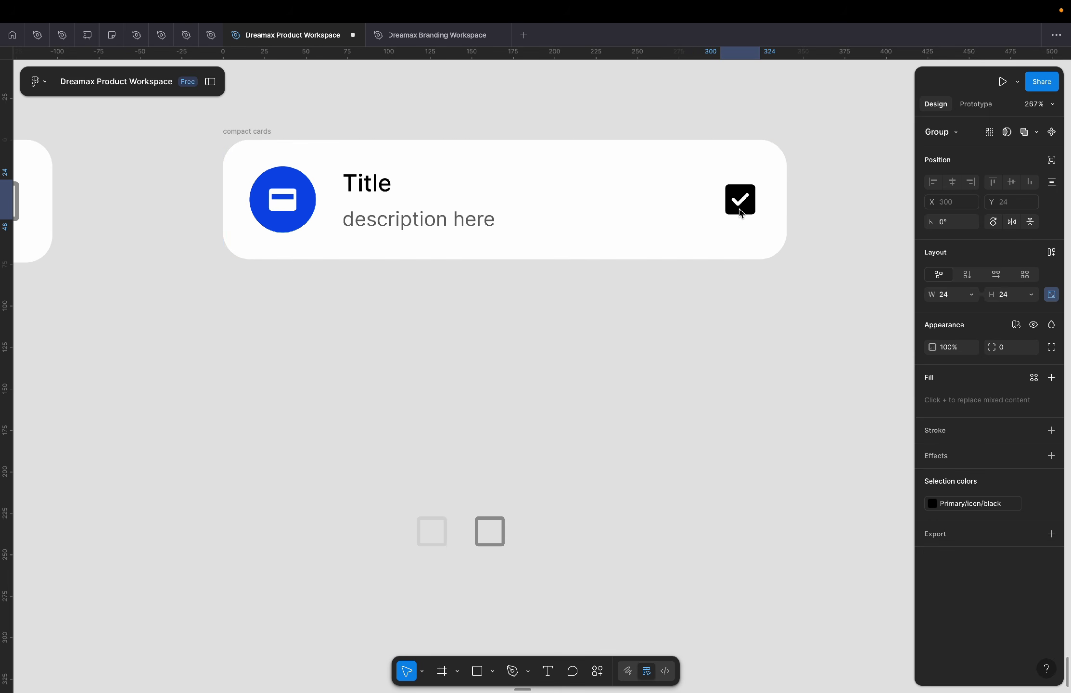
# - Examine the layout settings of the compact card's checkbox, blue icon frame, text block, title and description
pyautogui.click(845, 231)
pyautogui.click(737, 211)
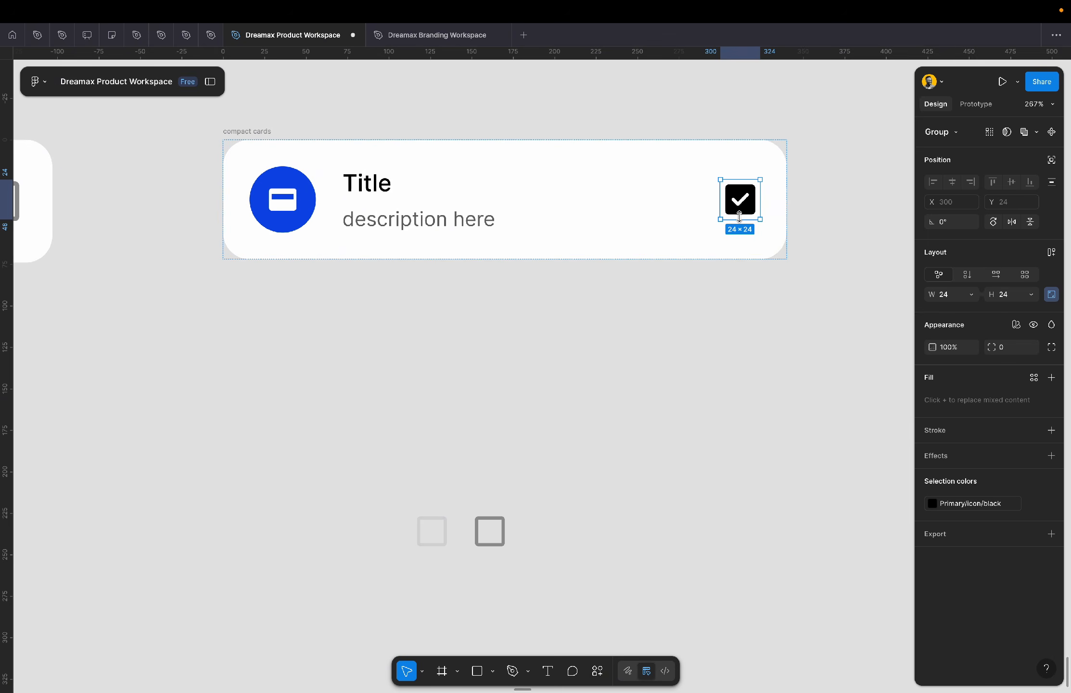
pyautogui.click(837, 306)
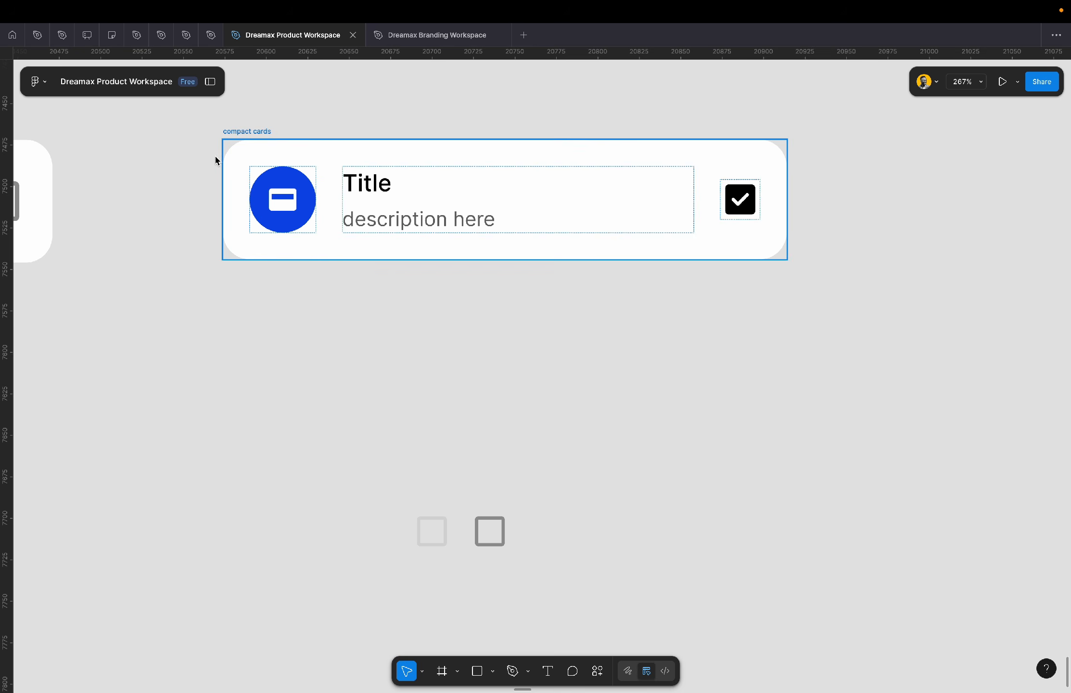
pyautogui.click(286, 207)
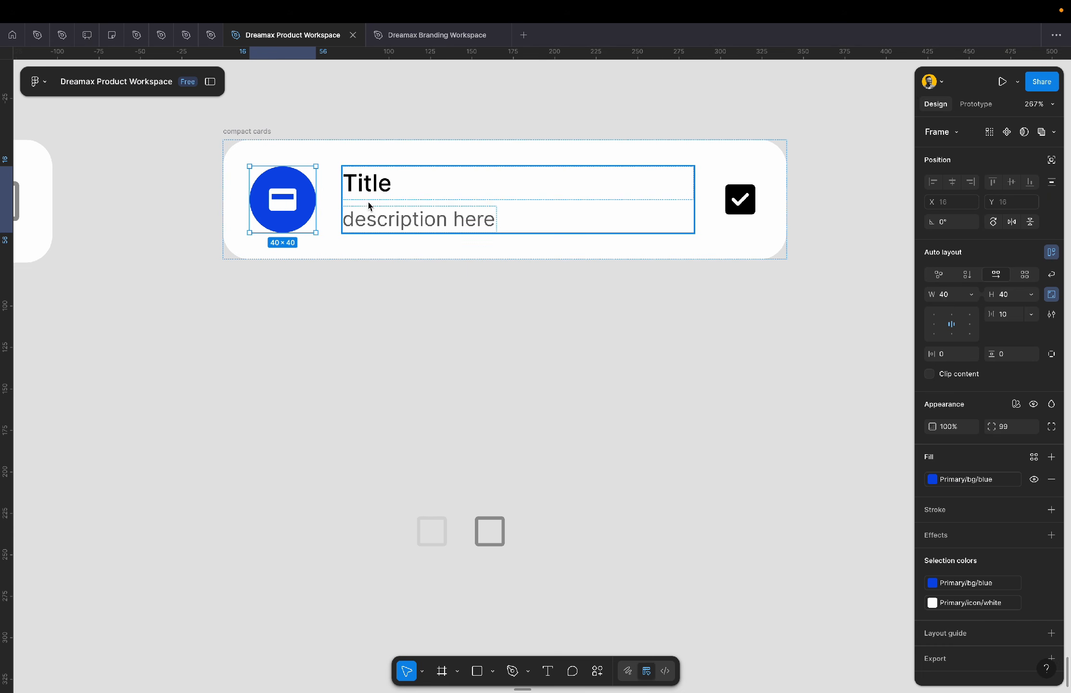
pyautogui.click(392, 206)
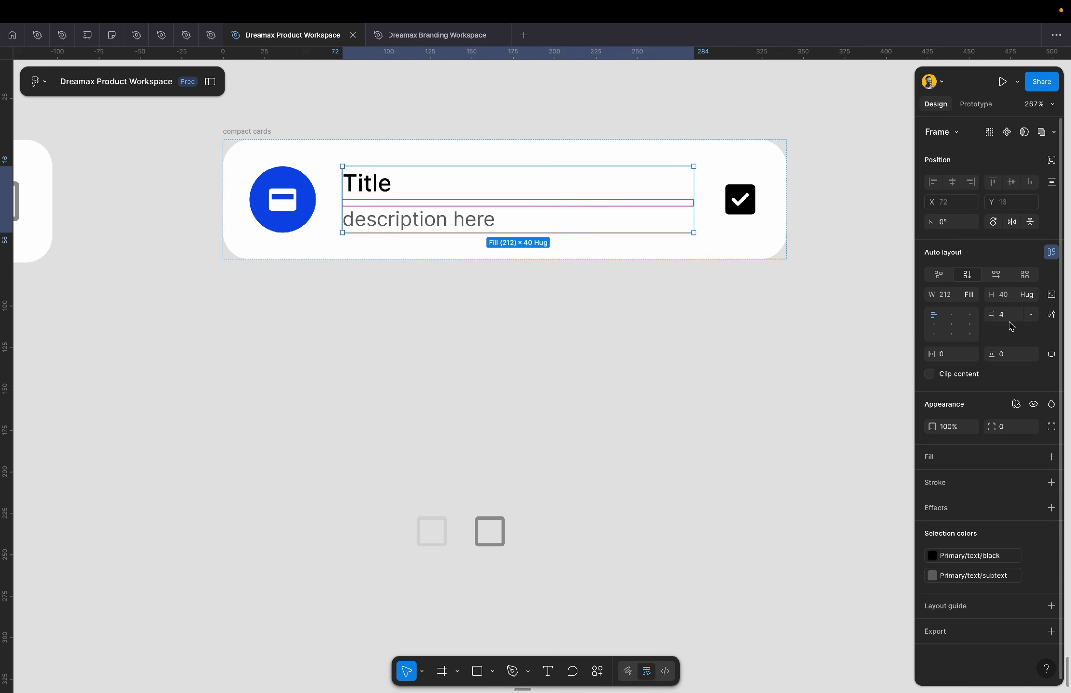
pyautogui.click(425, 225)
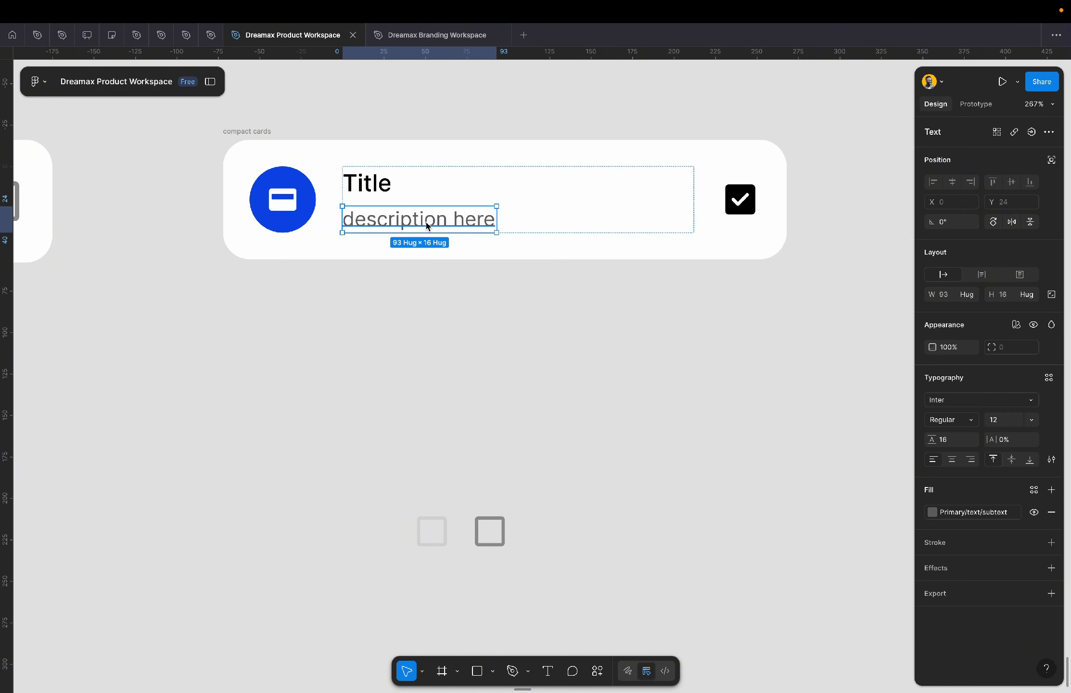
pyautogui.click(382, 193)
pyautogui.click(434, 325)
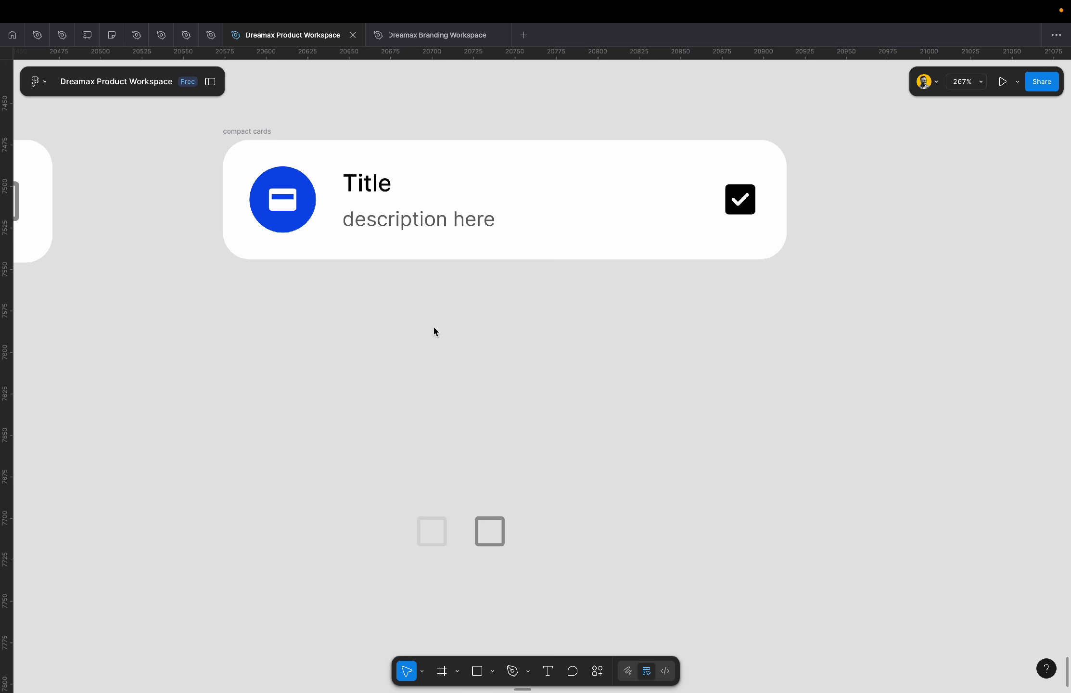
# - Move the disabled and gray checkboxes together to the right of the compact card, at Y 7496
pyautogui.scroll(-3, 434, 325)
pyautogui.click(379, 212)
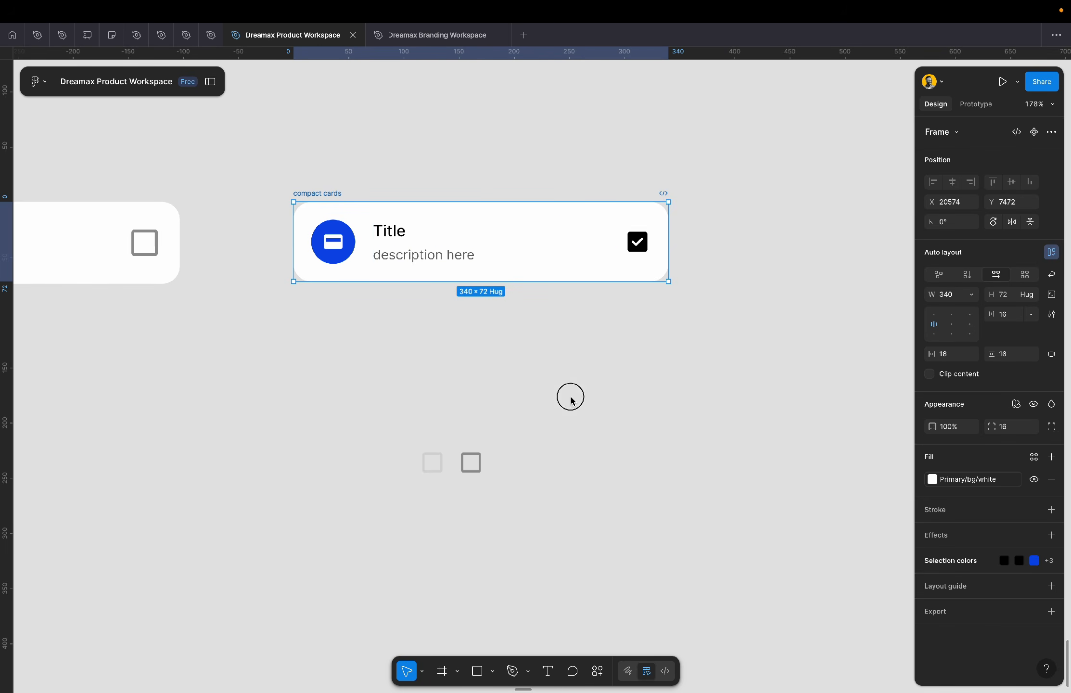
pyautogui.moveTo(570, 396); pyautogui.dragTo(366, 546)
pyautogui.moveTo(452, 469); pyautogui.dragTo(778, 245)
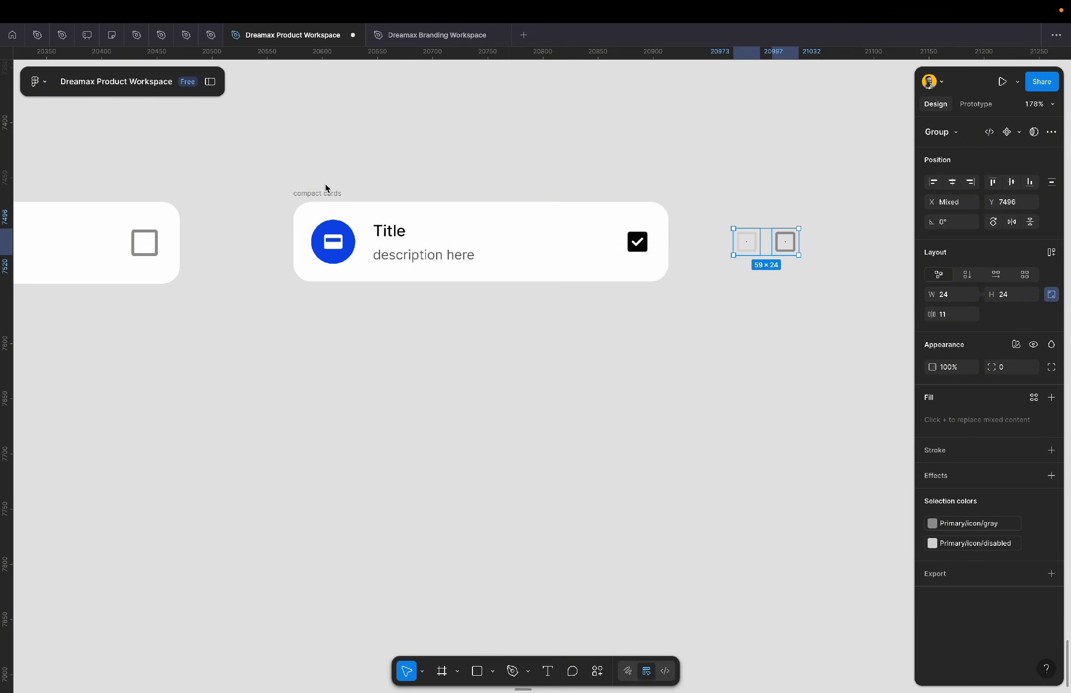
# - Turn the auto layout compact card into a component and add a second variant with Property 1 set to selected
pyautogui.click(322, 199)
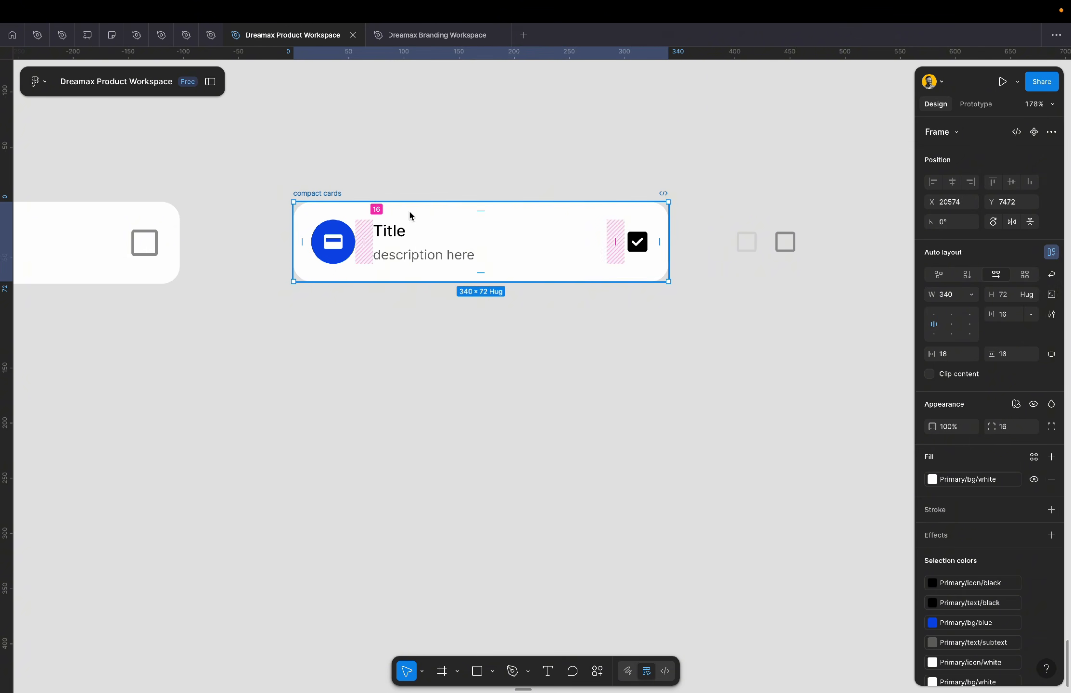
pyautogui.click(1035, 133)
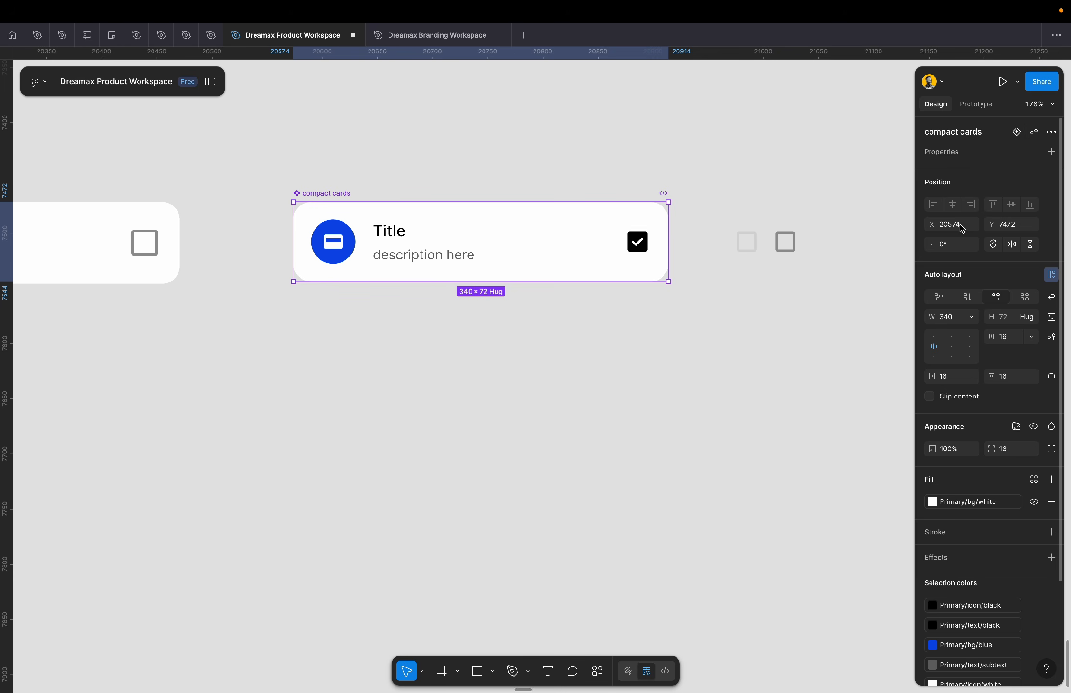
pyautogui.click(1017, 134)
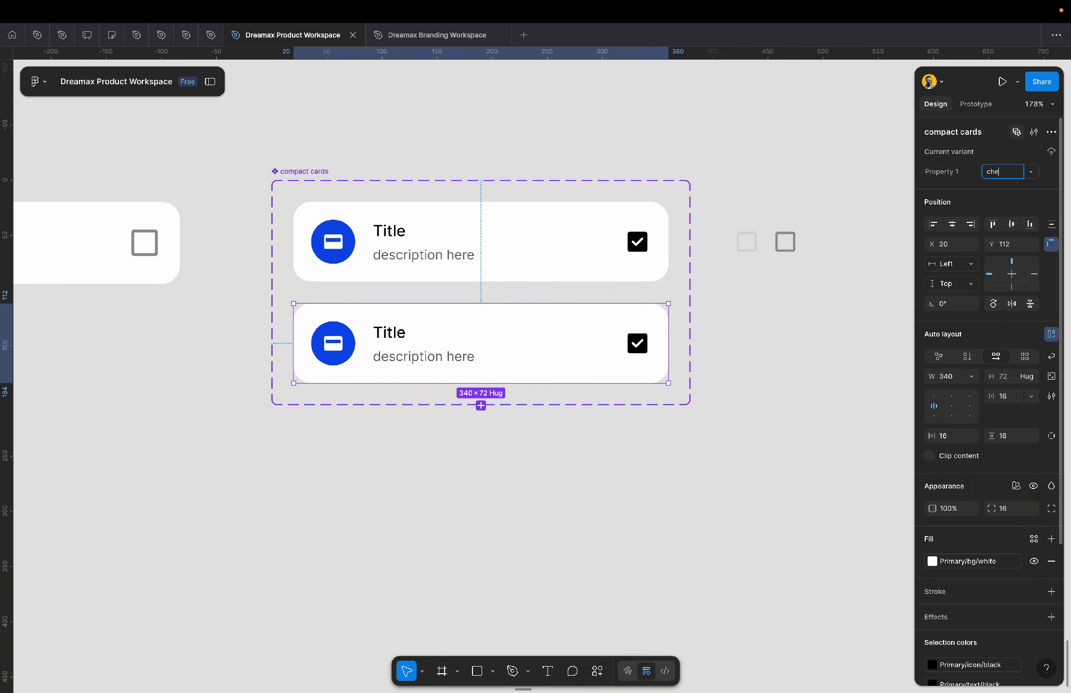
pyautogui.write('checked')
pyautogui.press('Return')
# - Replace the black checked checkbox in the default compact card variant with the gray empty checkbox from the canvas
pyautogui.click(747, 241)
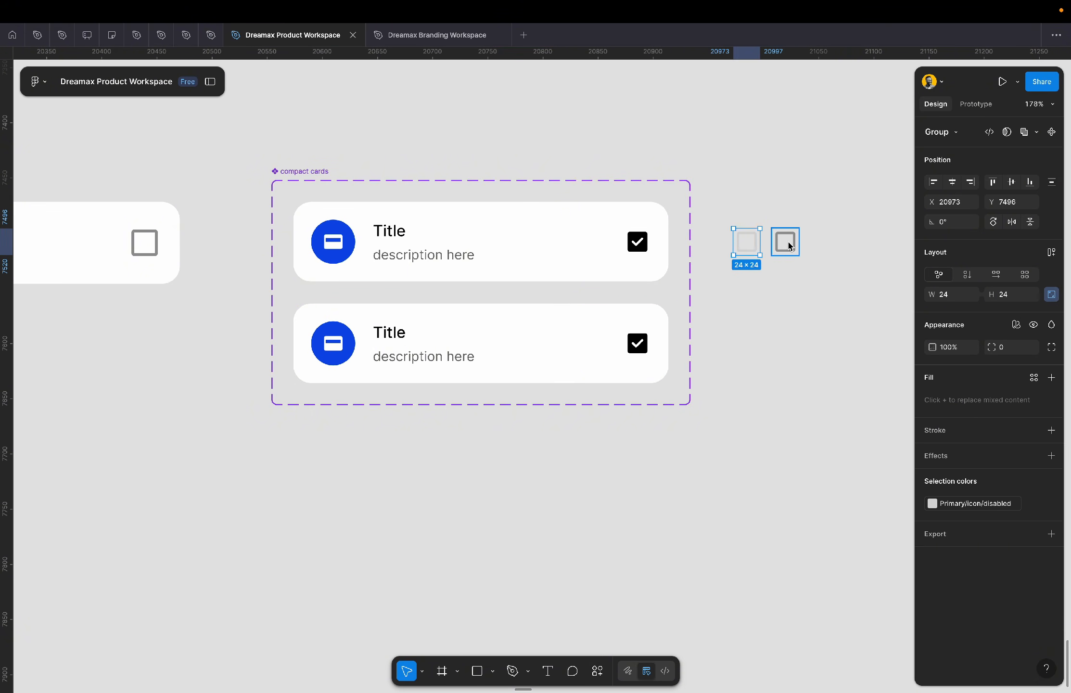
pyautogui.click(789, 244)
pyautogui.moveTo(791, 245); pyautogui.dragTo(633, 242)
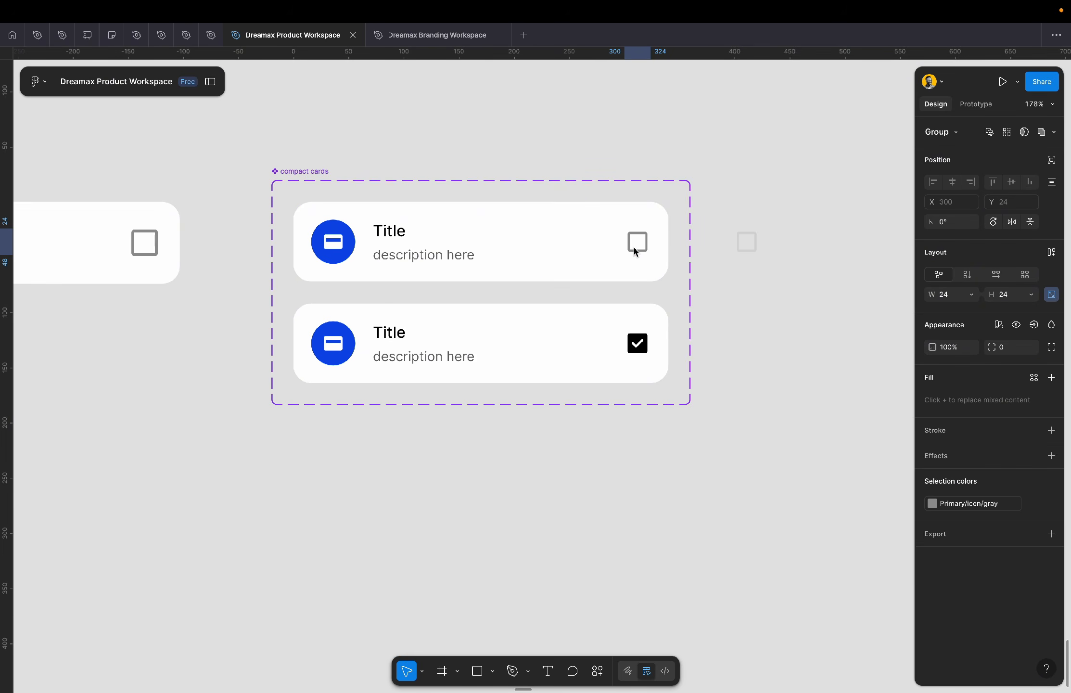
# - Set the Property 1 value of the default compact card variant to unselected
pyautogui.click(658, 217)
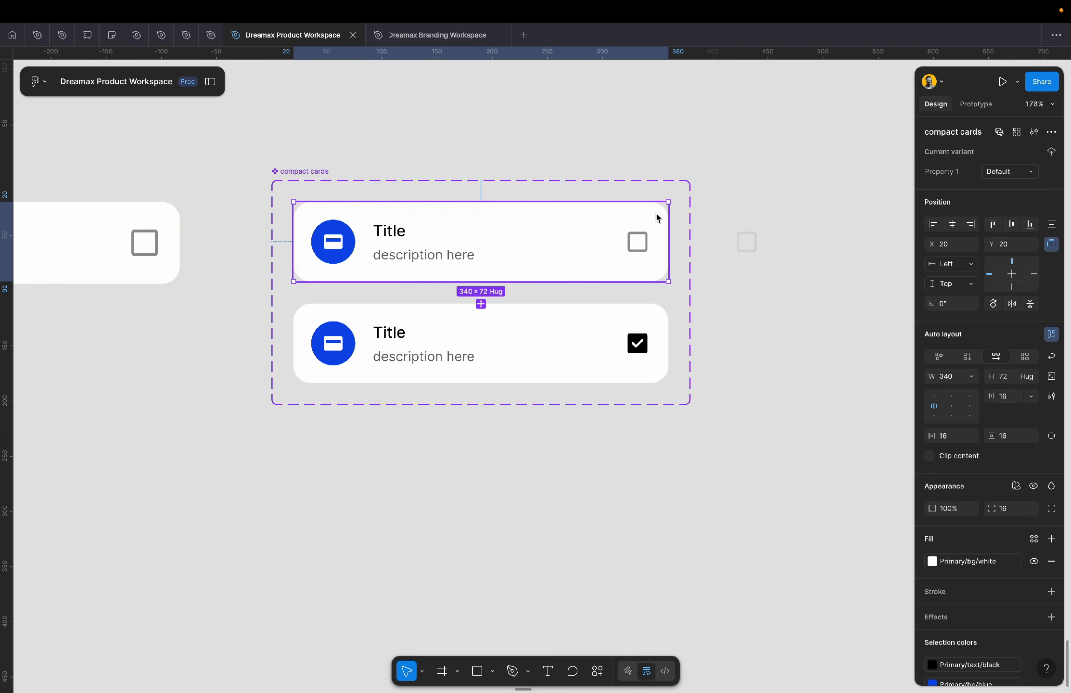
pyautogui.click(1005, 172)
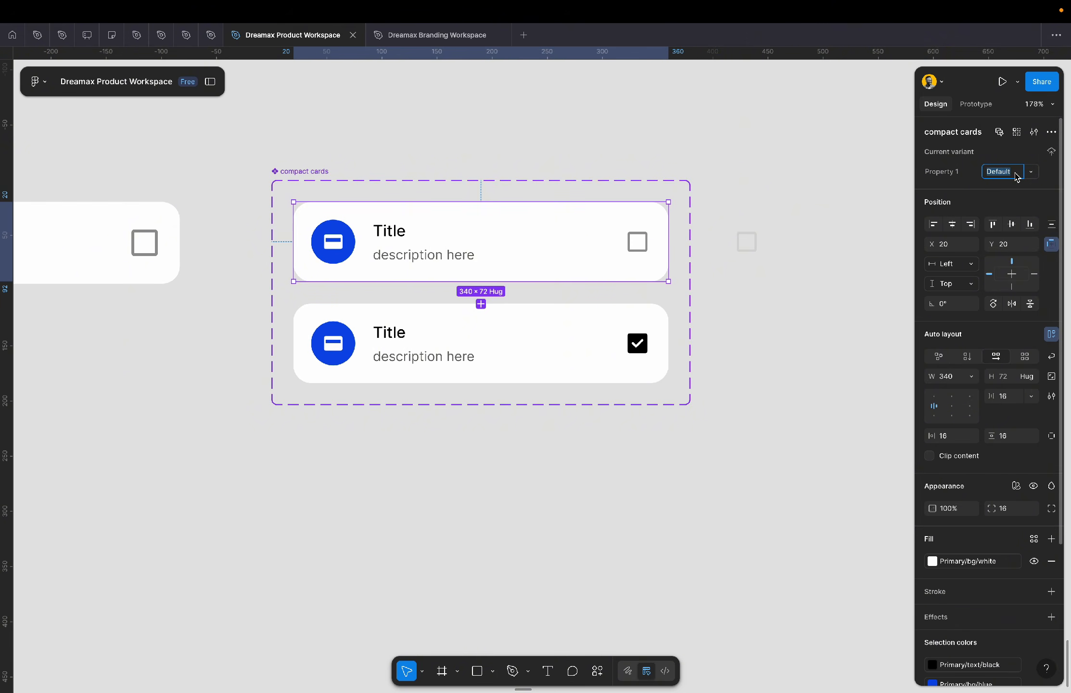
pyautogui.write('unselected')
pyautogui.press('Return')
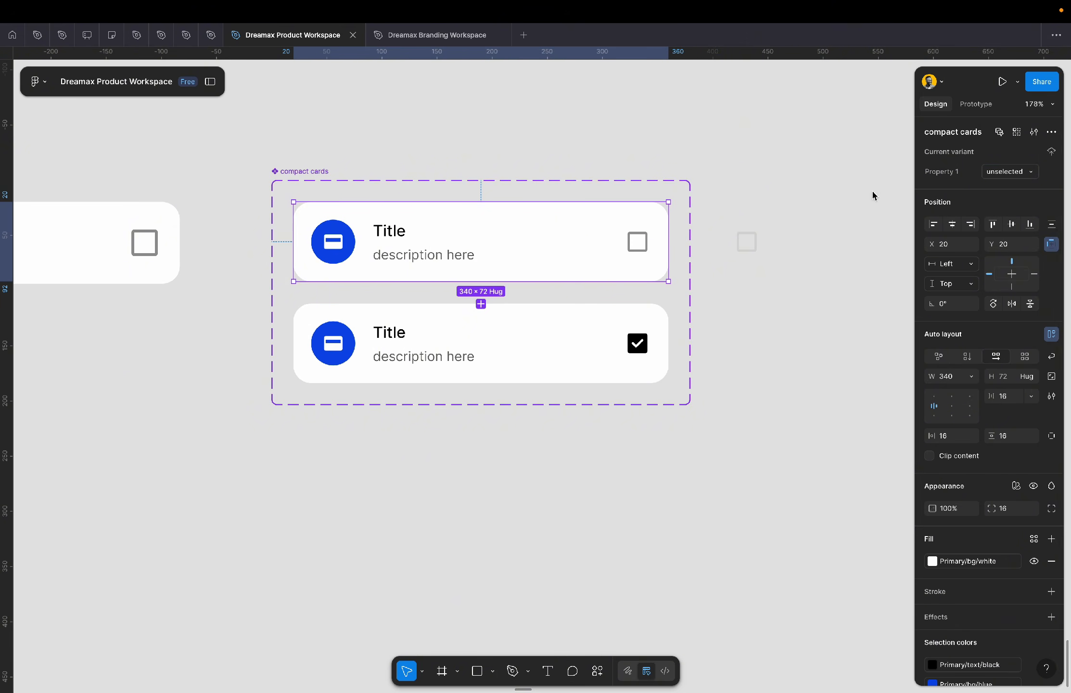
# - Rename the compact card variant property as states
pyautogui.doubleClick(942, 171)
pyautogui.write('vari')
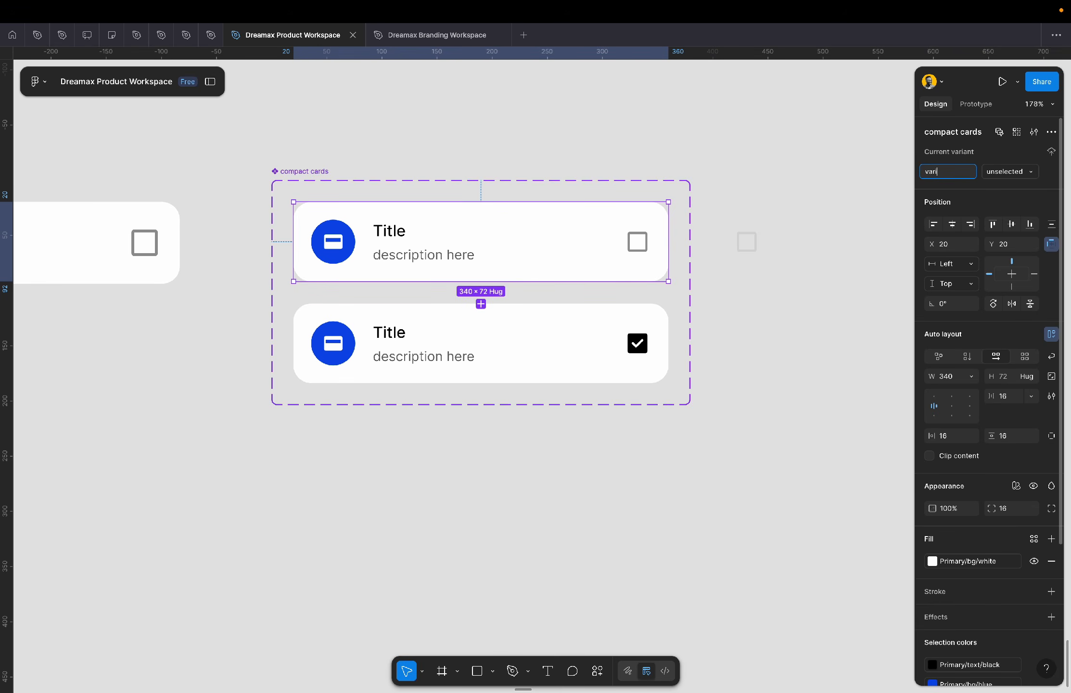
pyautogui.write('an')
pyautogui.press('super+a')
pyautogui.write('sta')
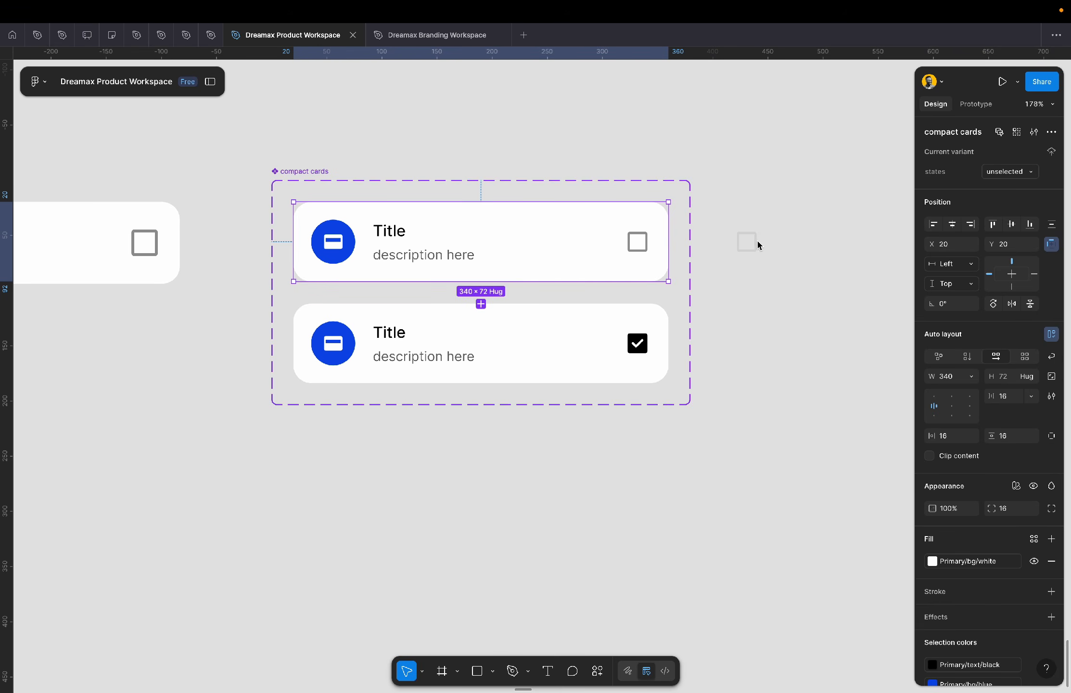
# - Cut the disabled checkbox from the canvas and add a third compact card variant with states set to disabled
pyautogui.click(742, 242)
pyautogui.press('Delete')
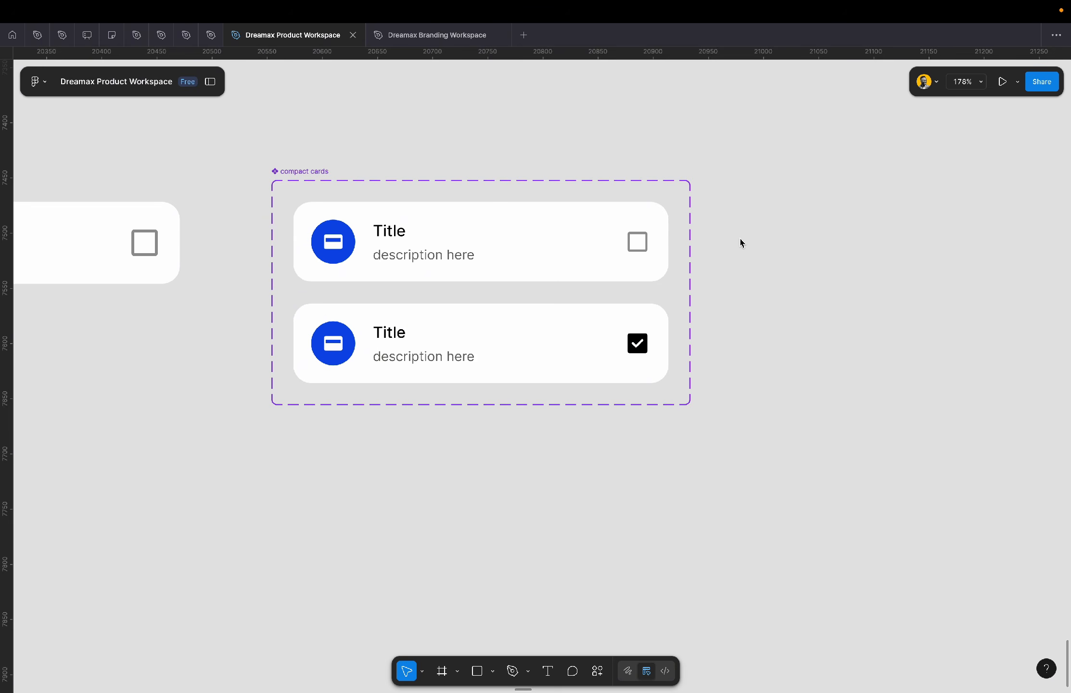
pyautogui.hscroll(-3, 741, 241)
pyautogui.scroll(-2, 741, 241)
pyautogui.click(588, 306)
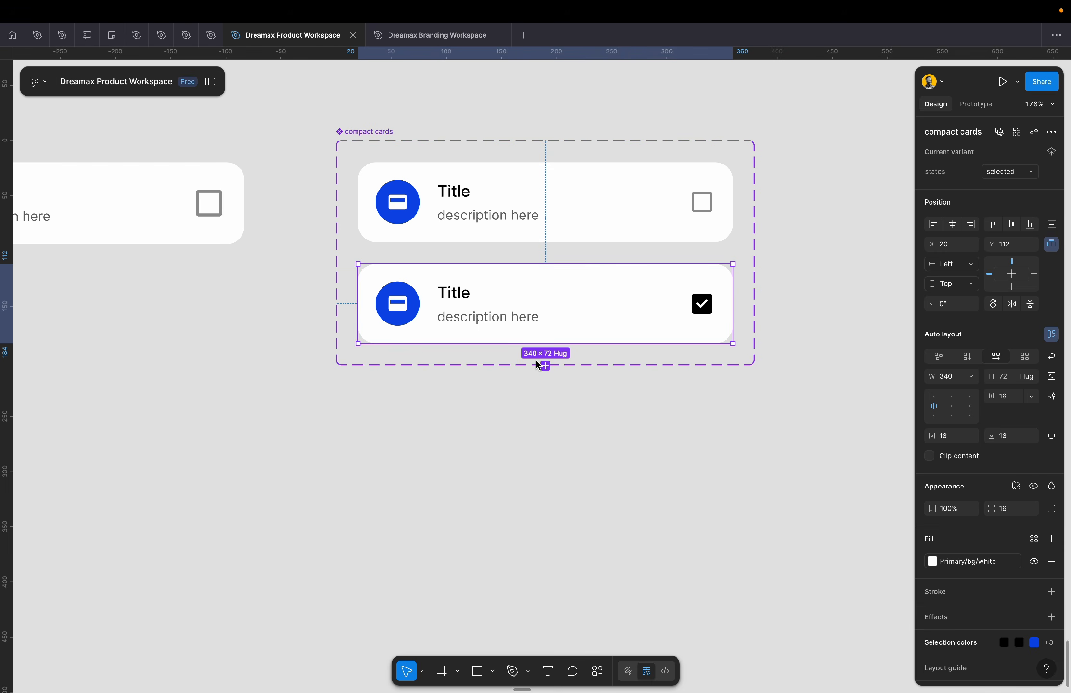
pyautogui.click(545, 364)
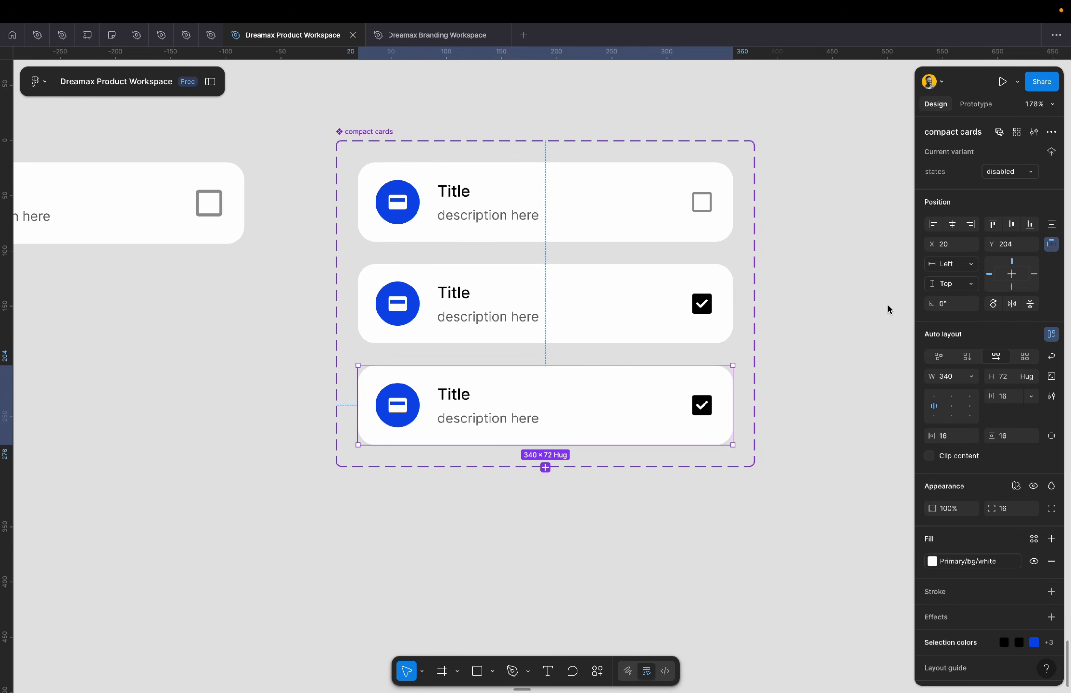
# - Replace the black checked checkbox in the disabled variant with the cut disabled checkbox
pyautogui.click(702, 405)
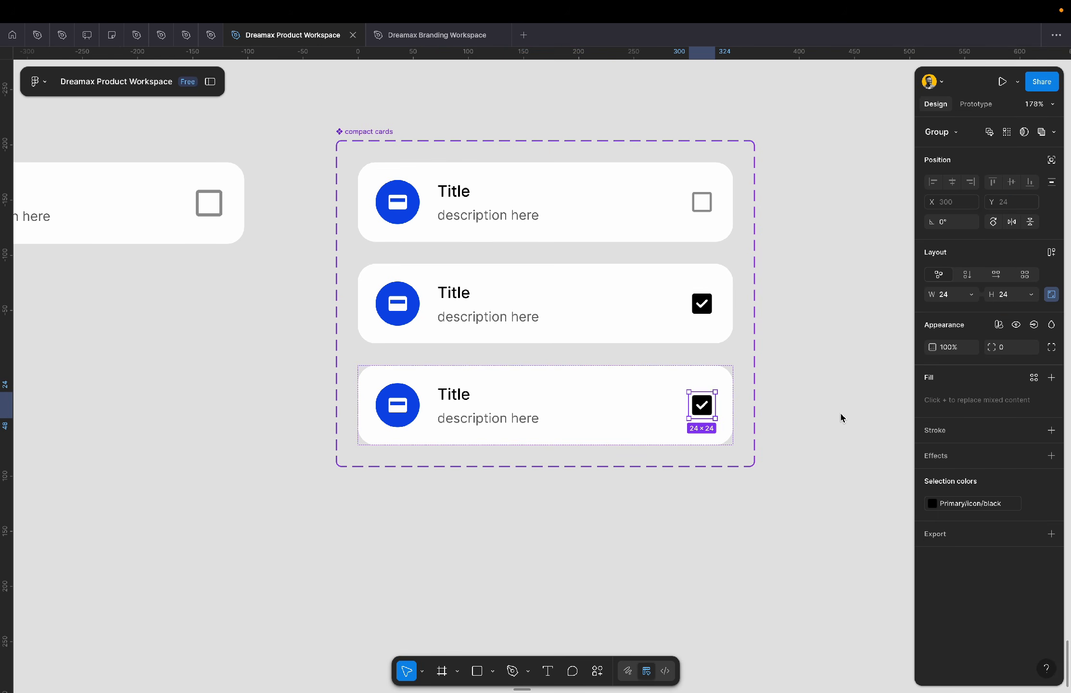
pyautogui.press('super+shift+r')
pyautogui.click(828, 417)
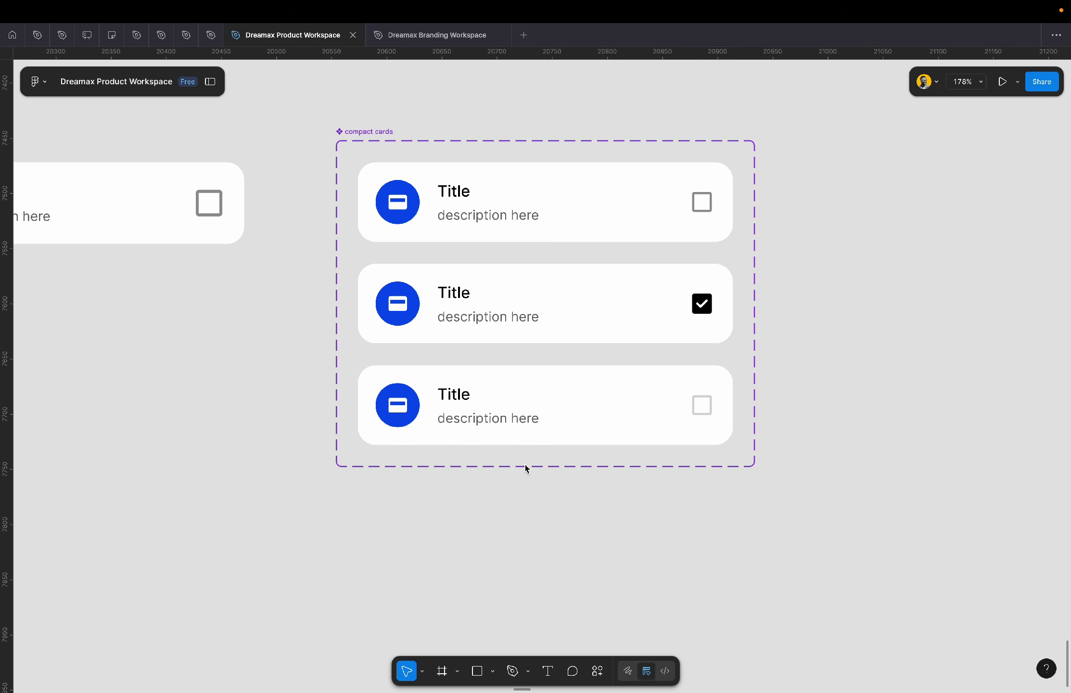
# - Change the title in the disabled variant from the black text colour to a gray library text colour
pyautogui.doubleClick(478, 406)
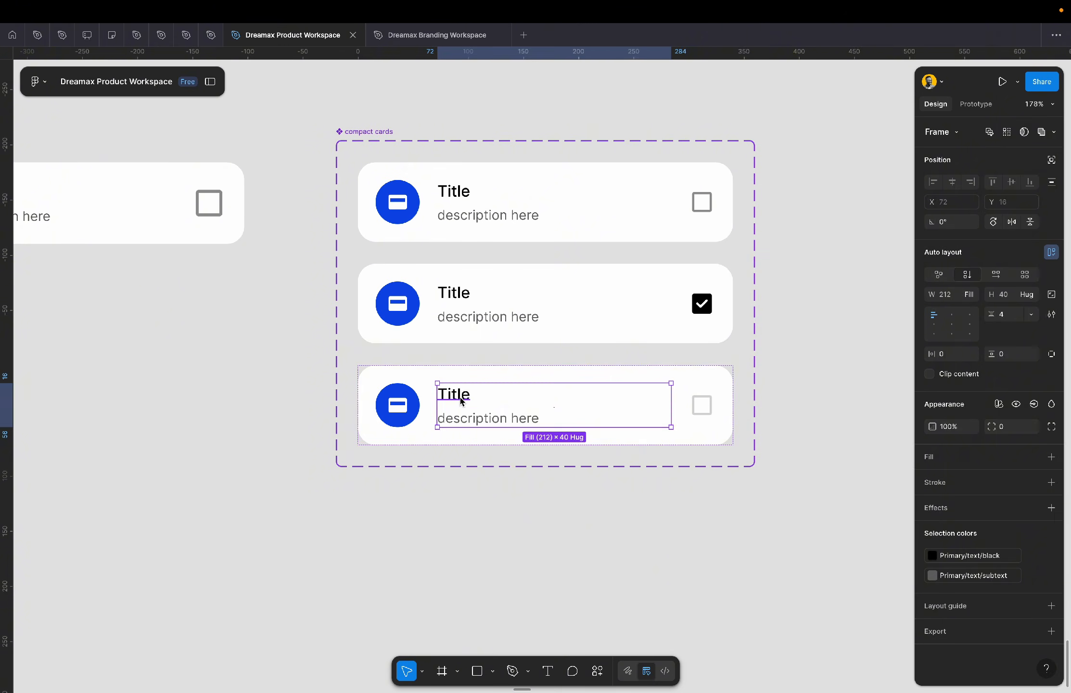
pyautogui.doubleClick(460, 401)
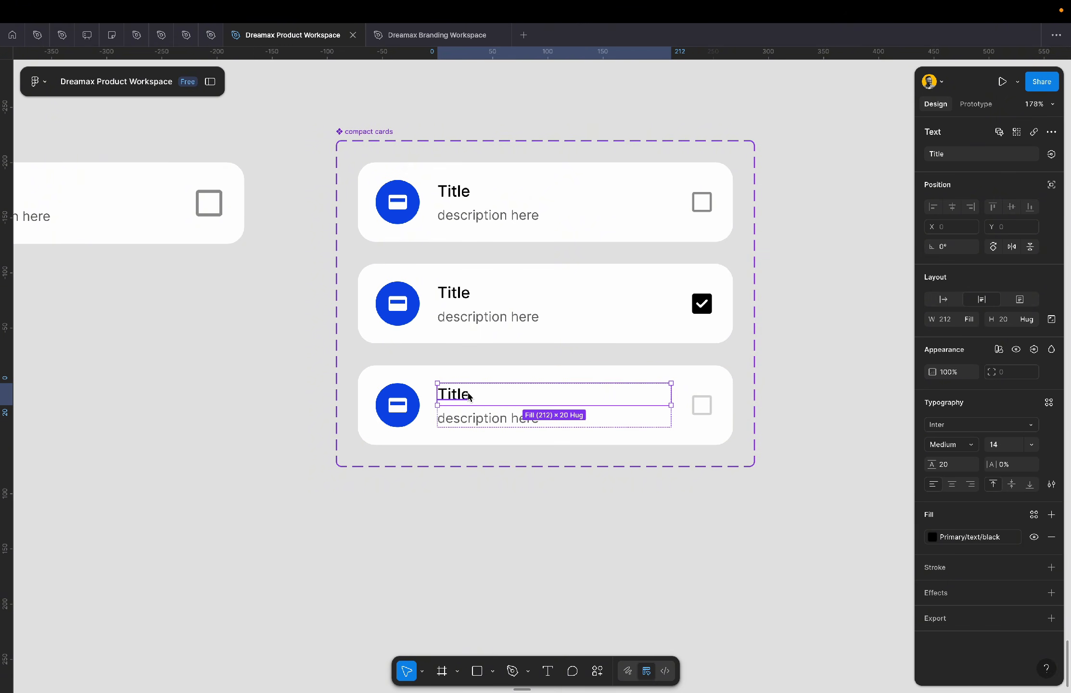
pyautogui.click(978, 544)
pyautogui.click(827, 642)
# - Set the opacity of the blue icon frame in the disabled variant to 43%
pyautogui.click(400, 417)
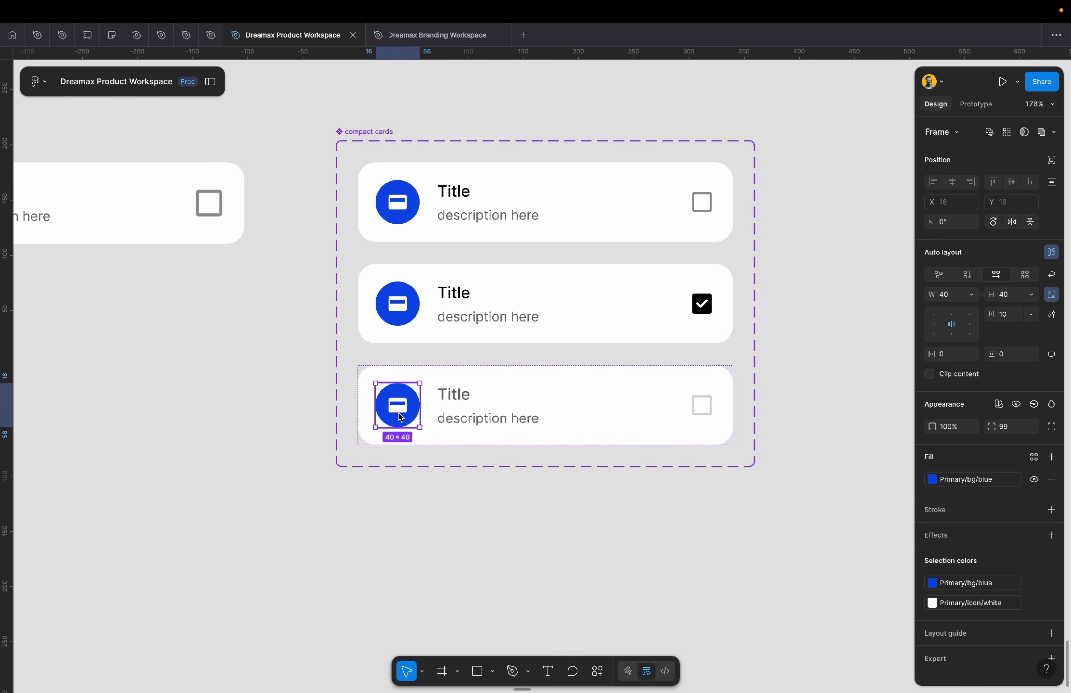
pyautogui.press('5')
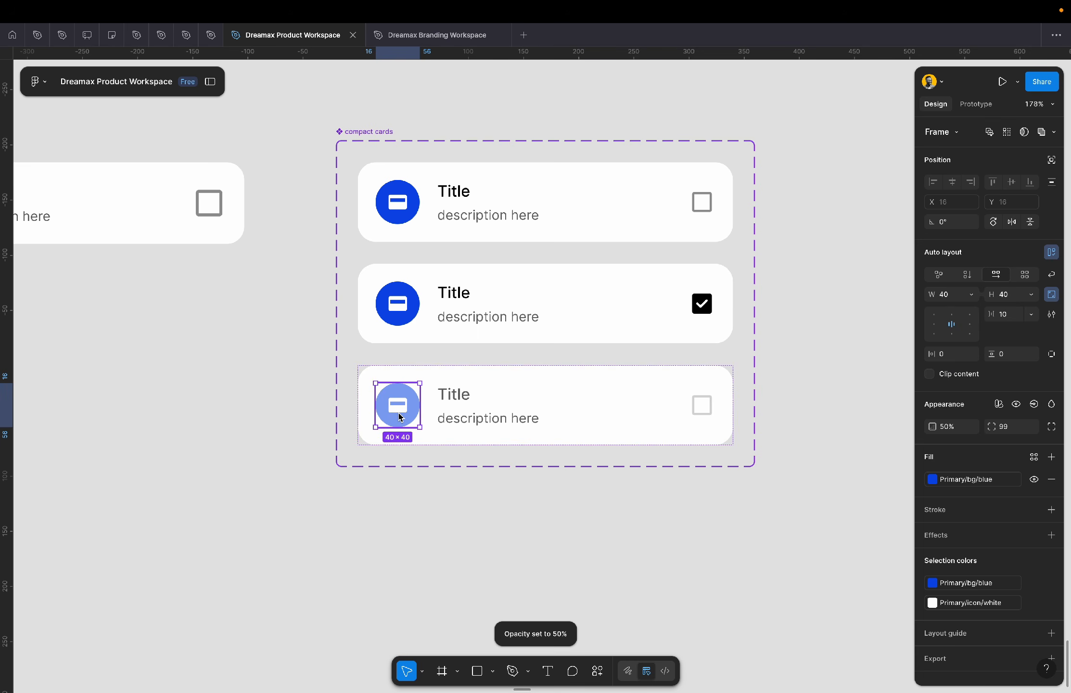
pyautogui.press('4')
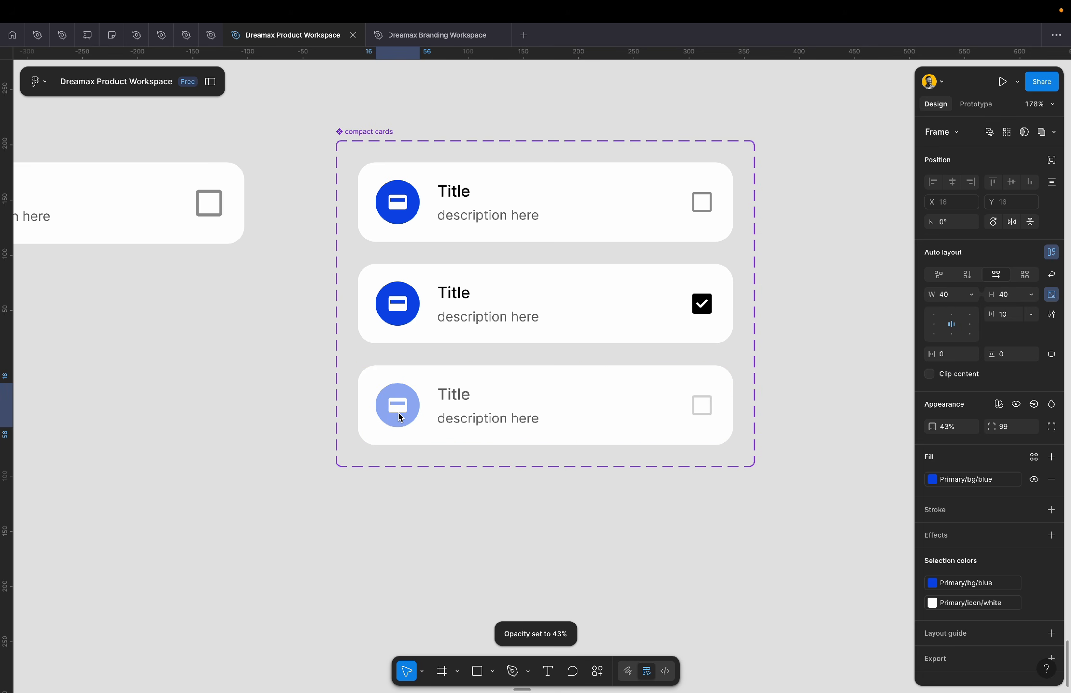
pyautogui.click(477, 543)
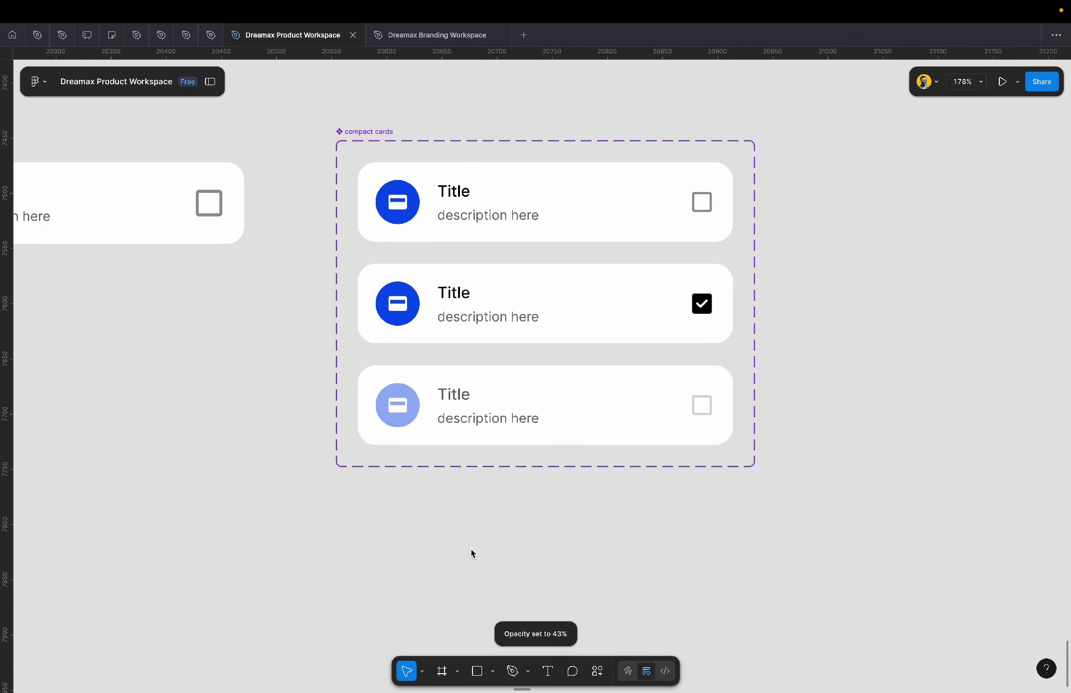
pyautogui.scroll(-5, 471, 552)
pyautogui.hscroll(2, 470, 555)
pyautogui.scroll(-2, 471, 555)
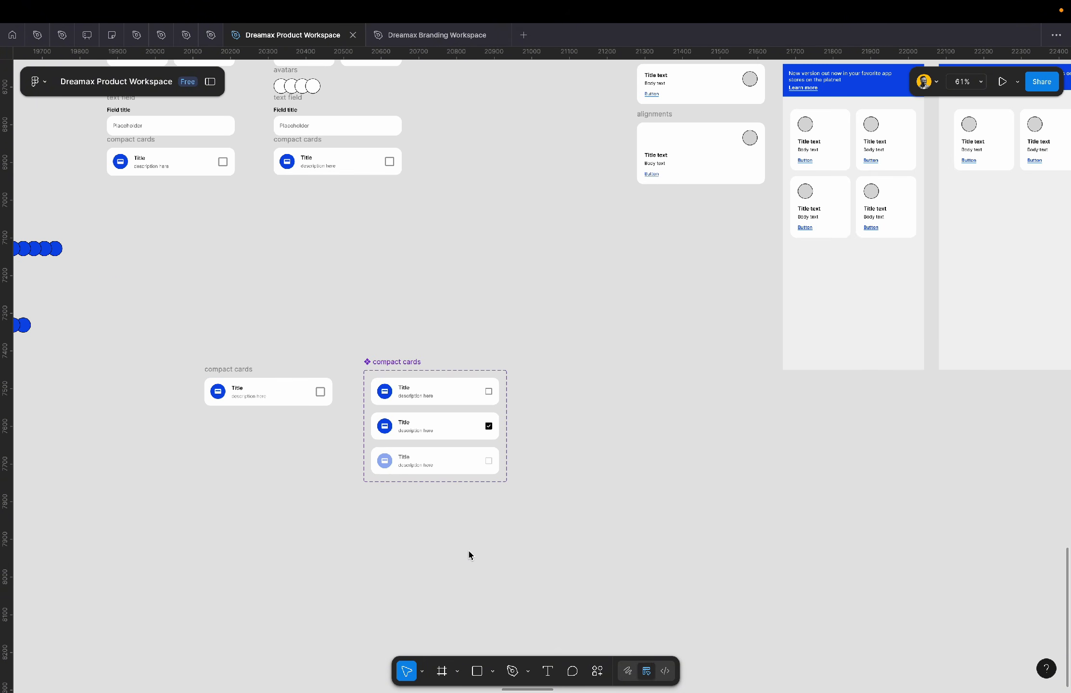
pyautogui.click(870, 315)
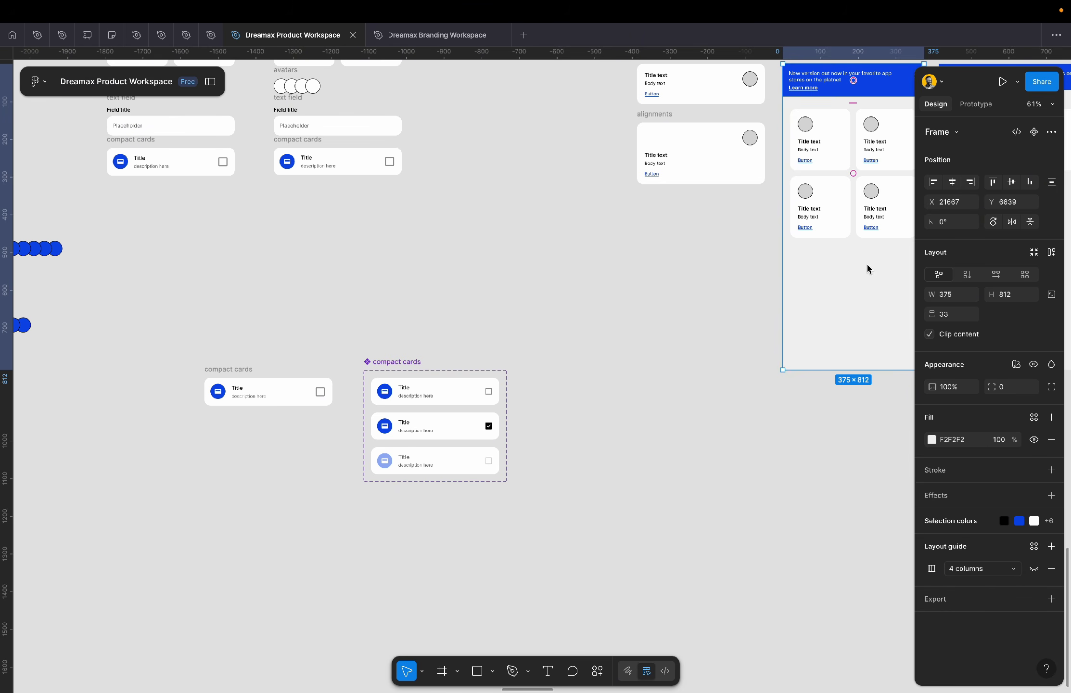
pyautogui.moveTo(869, 264); pyautogui.dragTo(609, 571)
pyautogui.scroll(-5, 607, 572)
pyautogui.press('BackSpace')
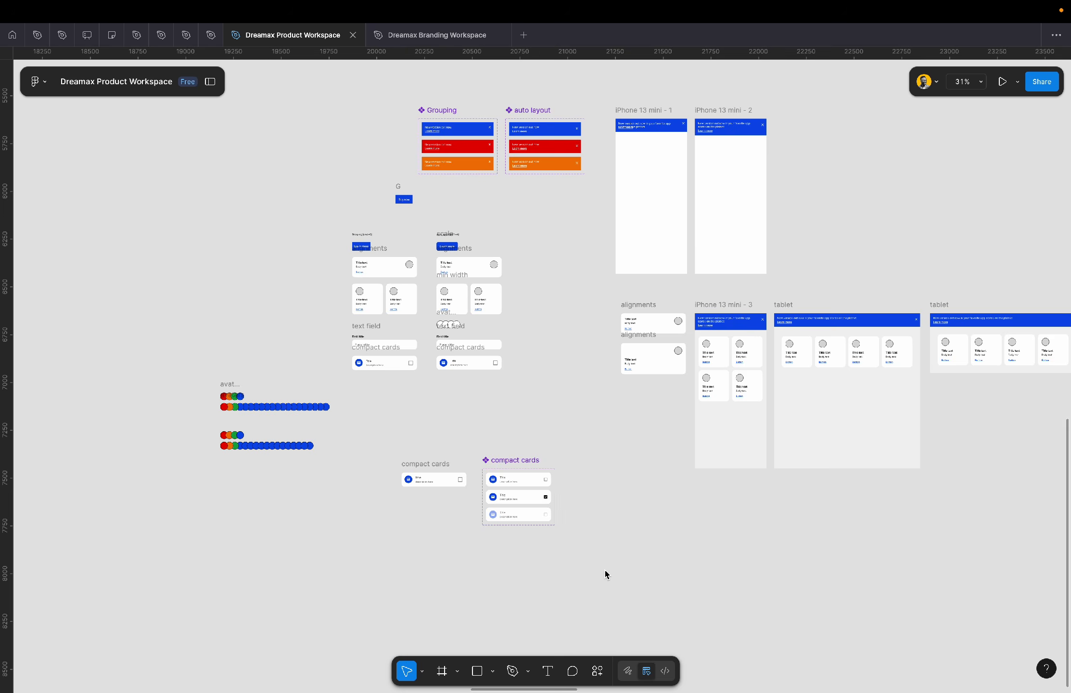
# - Place the mobile frame to the right of the compact cards component set, at X 20991, Y 7452
pyautogui.hscroll(6, 606, 572)
pyautogui.click(792, 295)
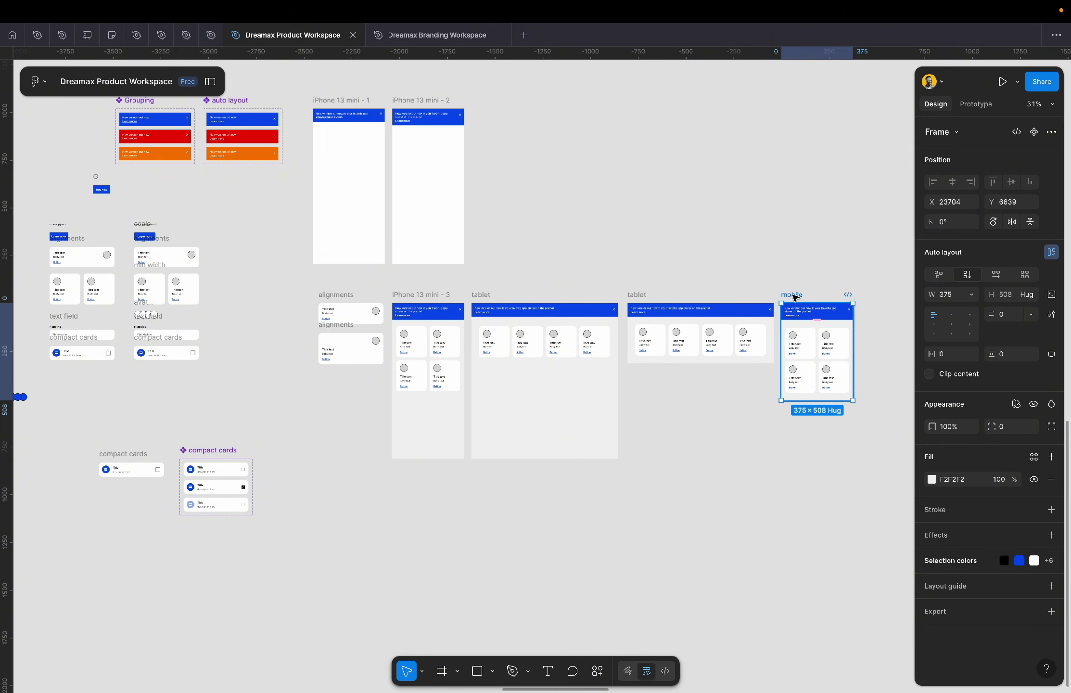
pyautogui.moveTo(793, 298); pyautogui.dragTo(277, 454)
pyautogui.hotkey('shift', '2')
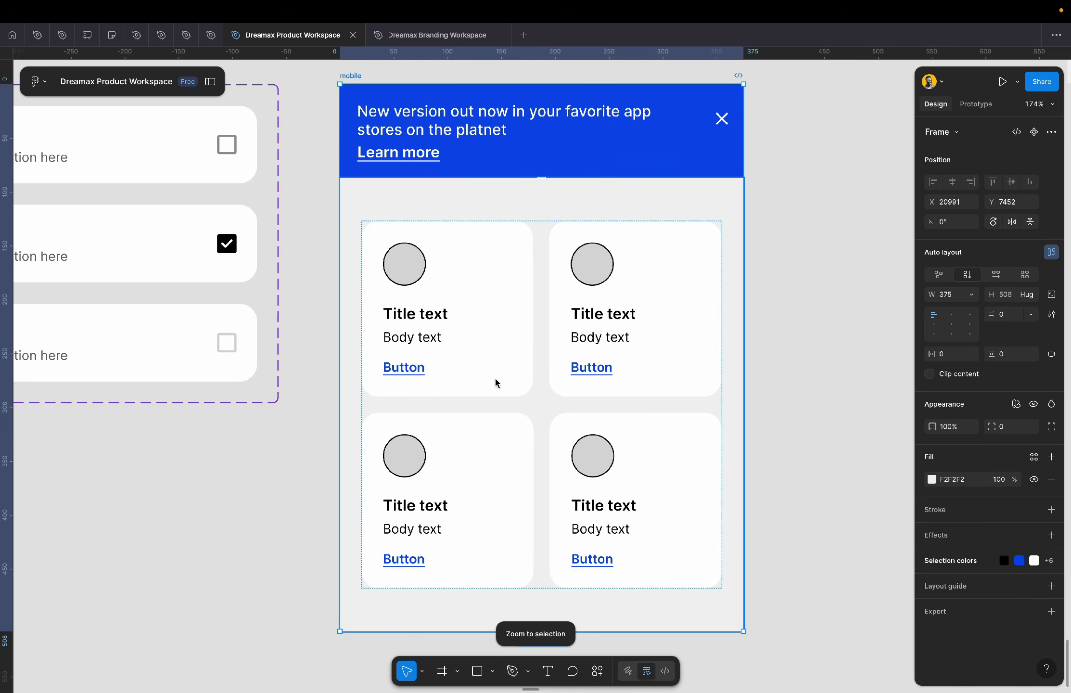
pyautogui.hscroll(-5, 496, 383)
pyautogui.scroll(3, 496, 383)
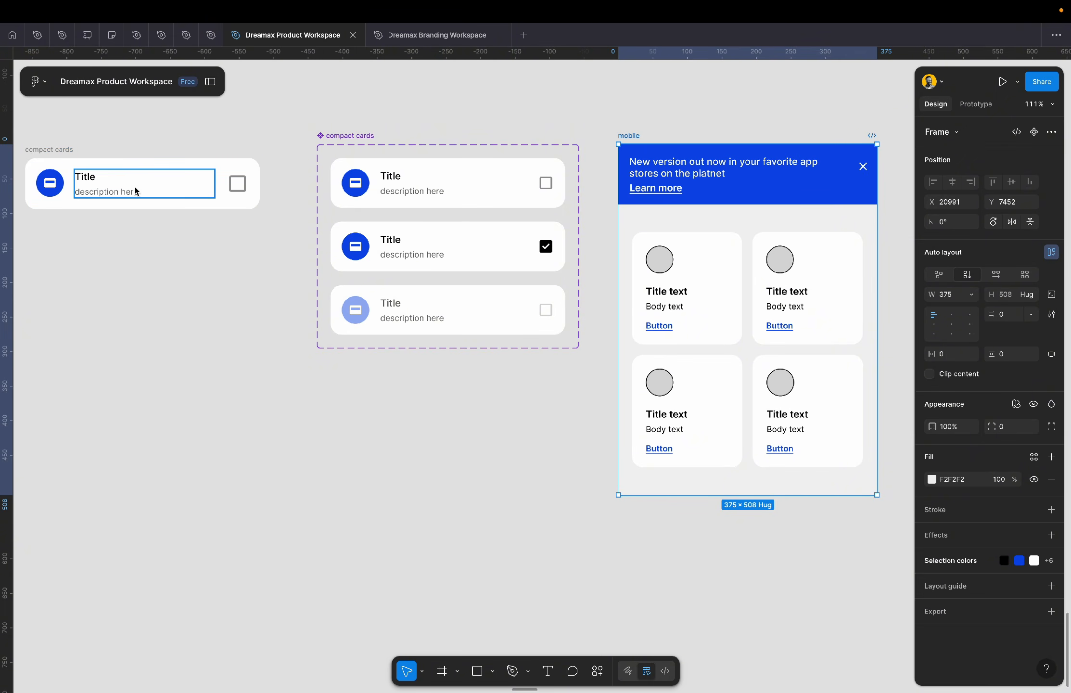
# - Resize the checkbox in the original compact card to 24 × 24, matching the checkbox in the unselected variant
pyautogui.hscroll(-5, 159, 198)
pyautogui.hscroll(-5, 172, 201)
pyautogui.scroll(2, 172, 201)
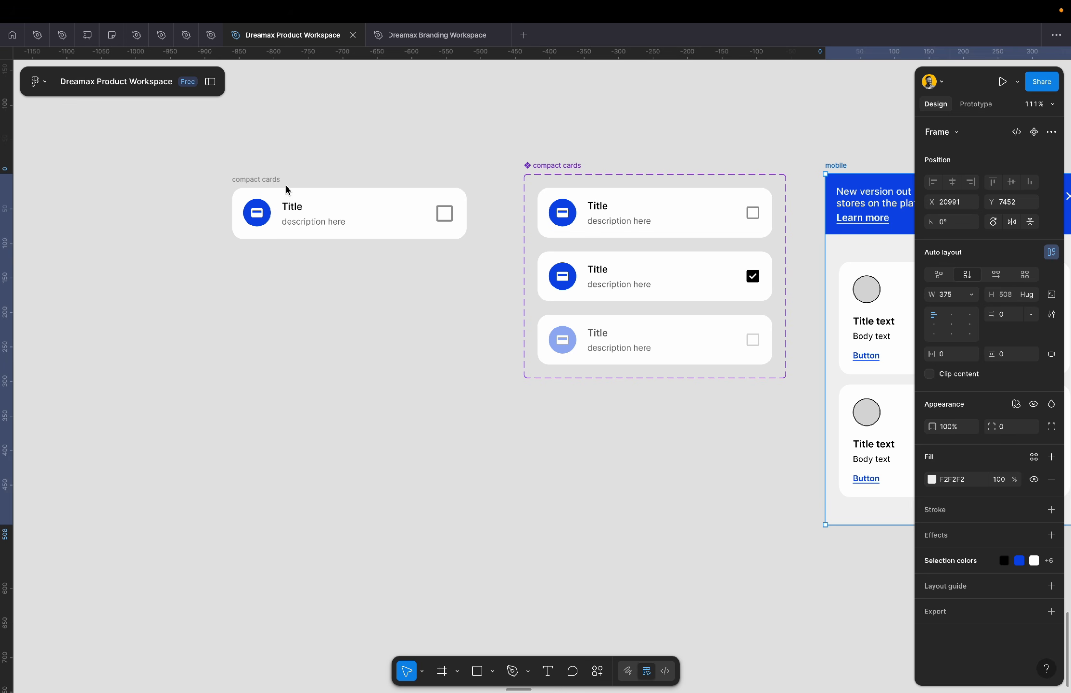
pyautogui.click(271, 181)
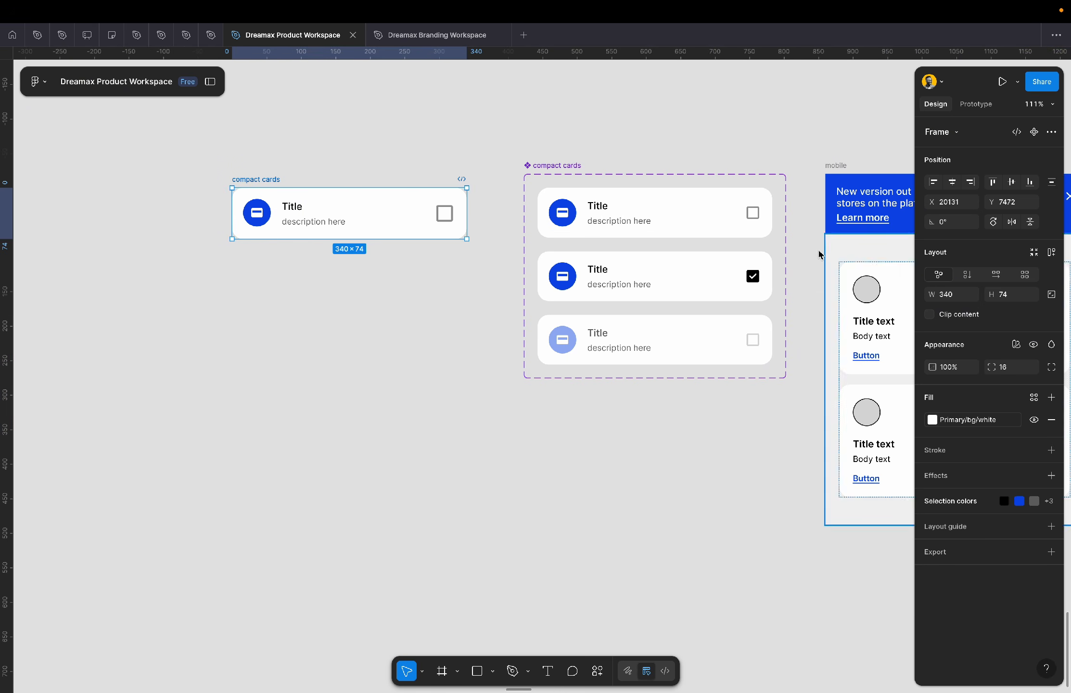
pyautogui.click(755, 213)
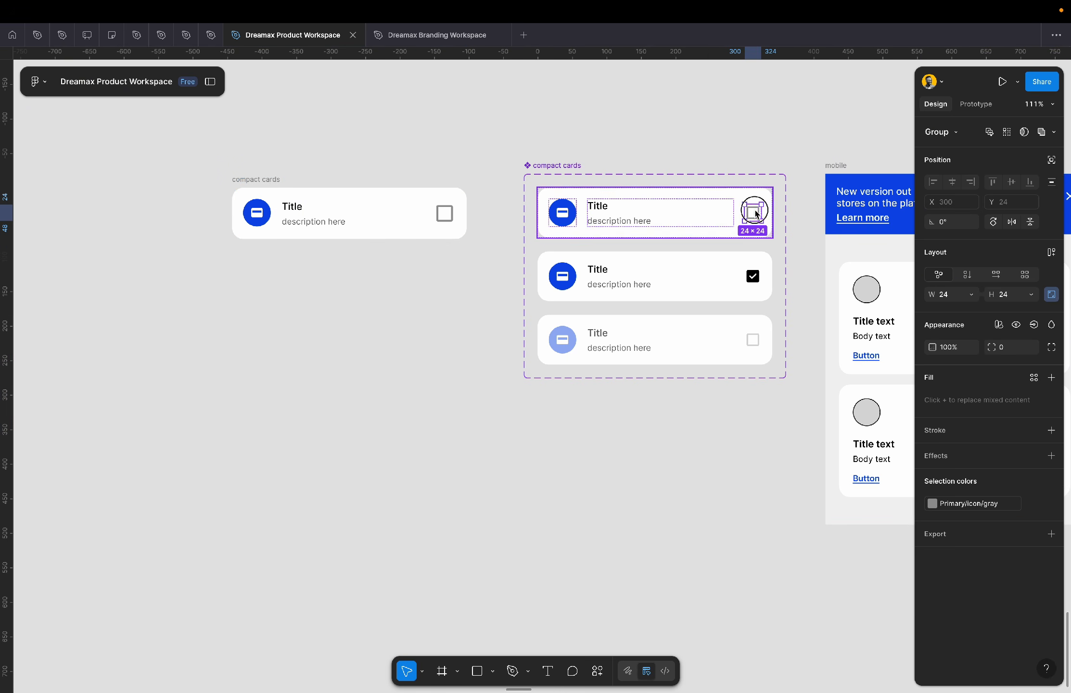
pyautogui.click(447, 212)
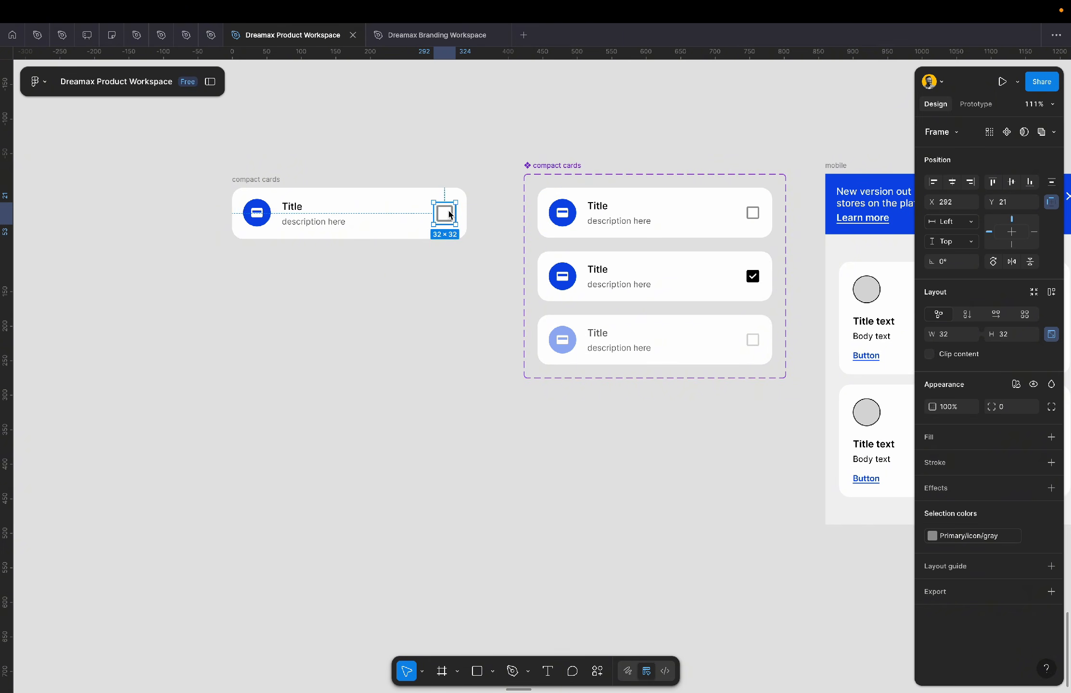
pyautogui.scroll(5, 448, 214)
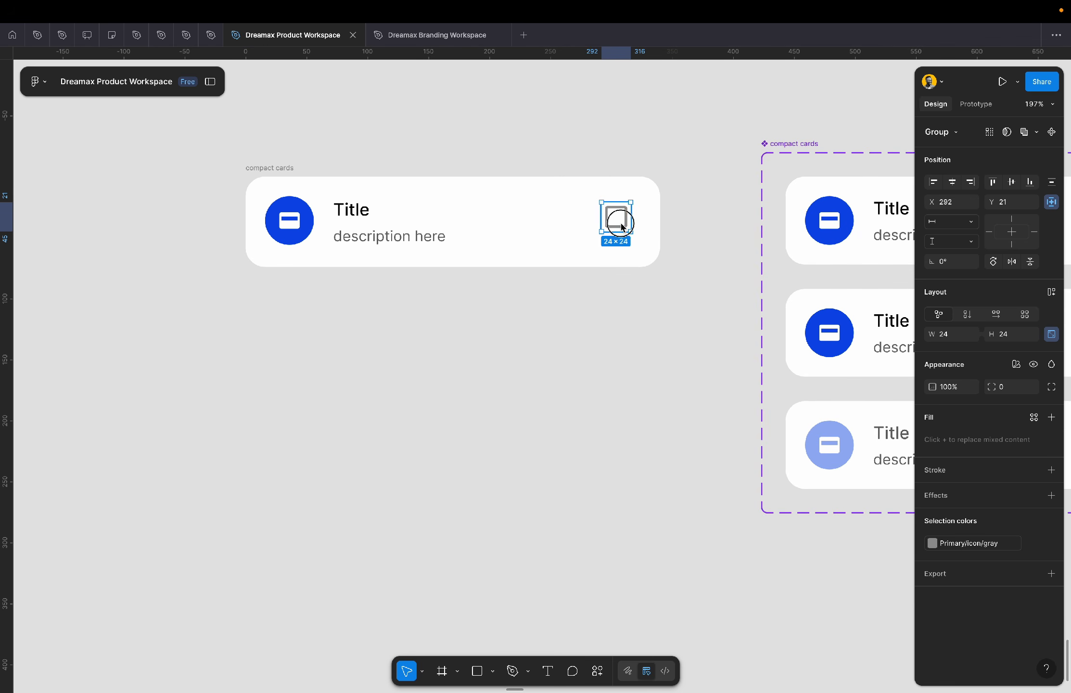
# - Position the original compact card's checkbox at X 300 and centre it vertically in the card
pyautogui.moveTo(619, 223); pyautogui.dragTo(627, 230)
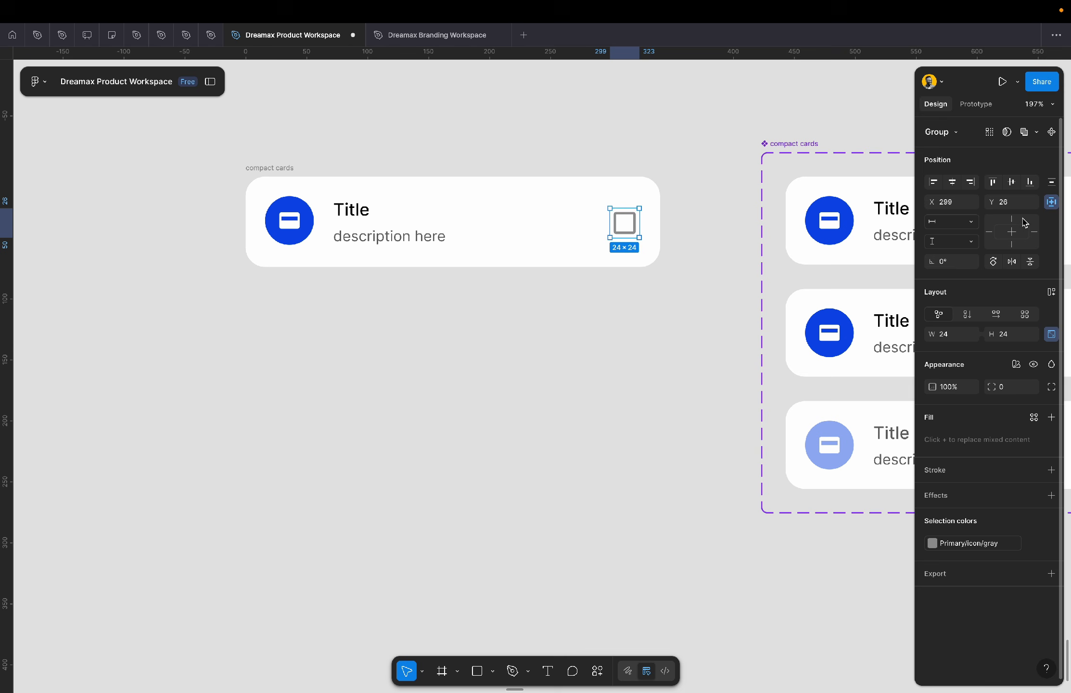
pyautogui.click(1011, 182)
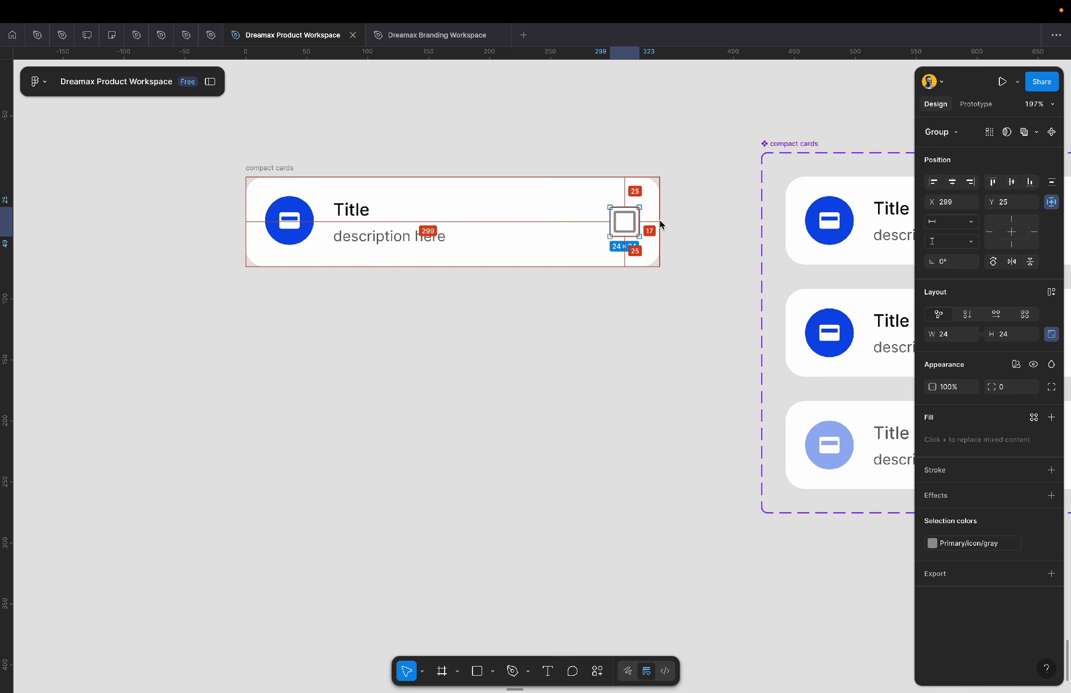
pyautogui.press('Right')
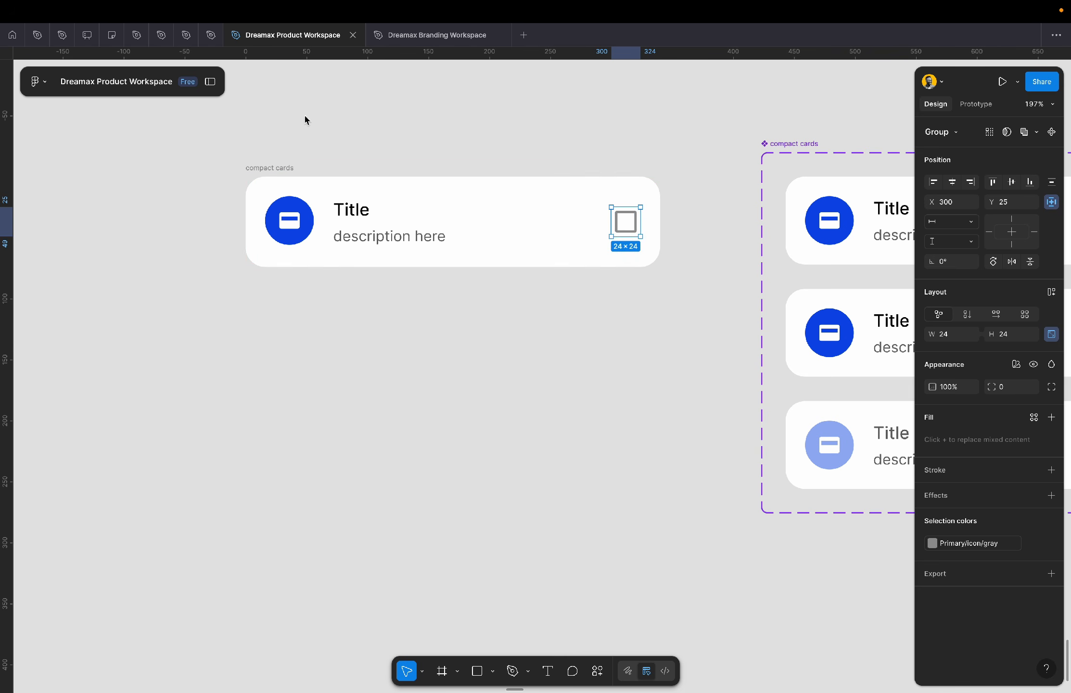
# - Try to resize the original compact card outward from its centre to 414 × 90, and undo the resize
pyautogui.click(351, 174)
pyautogui.click(270, 176)
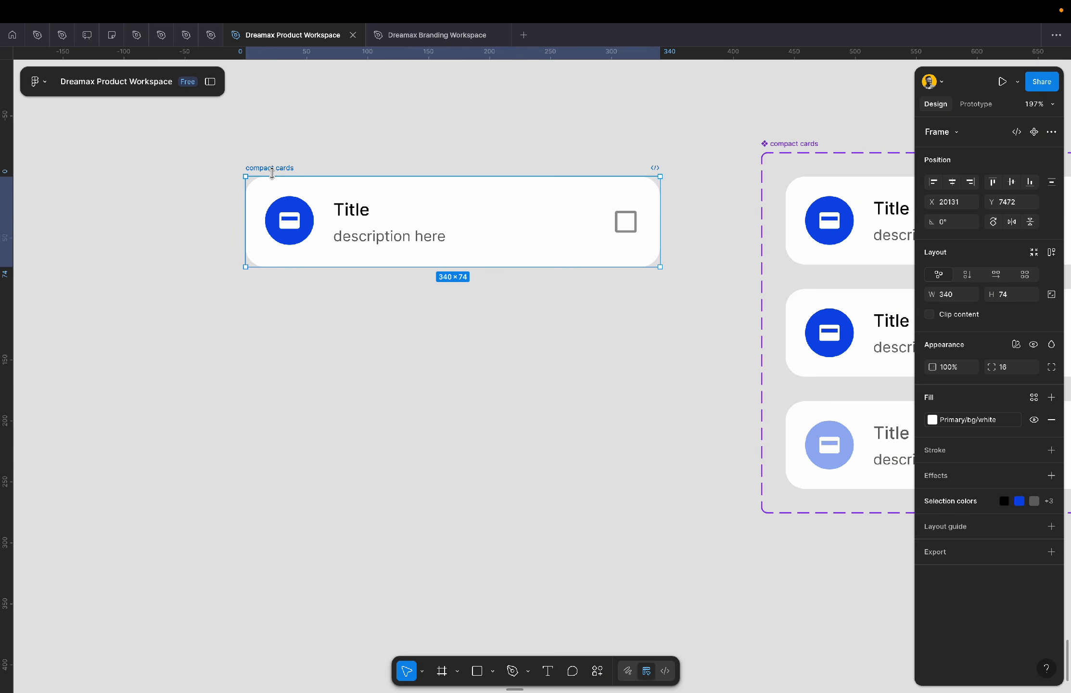
pyautogui.moveTo(276, 176); pyautogui.dragTo(277, 280)
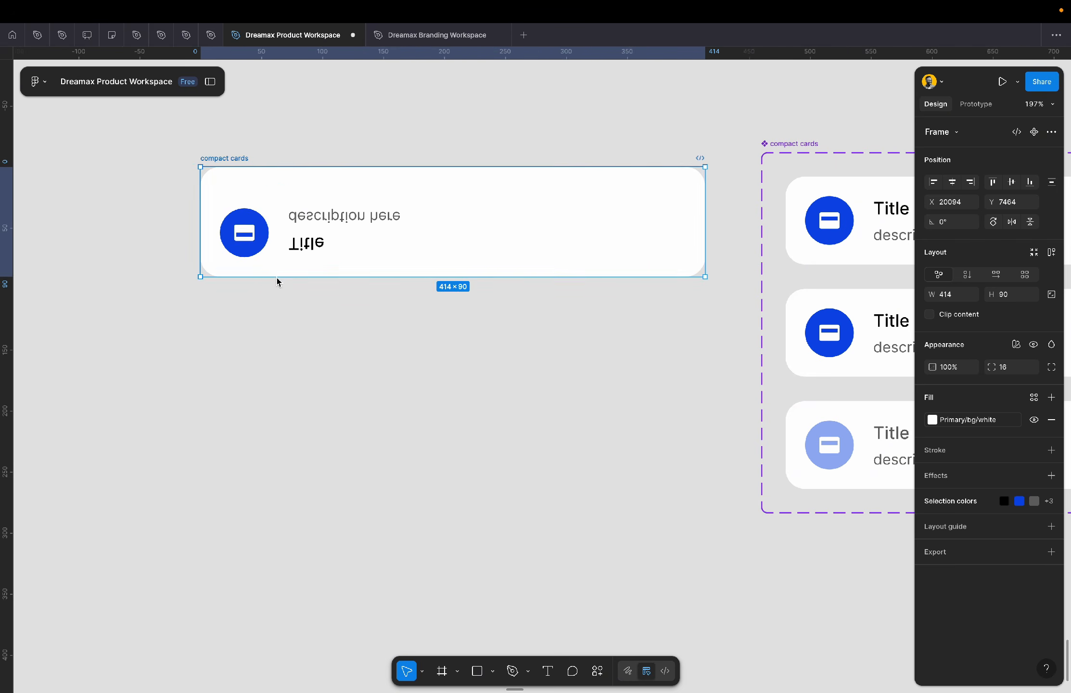
pyautogui.press('super+z')
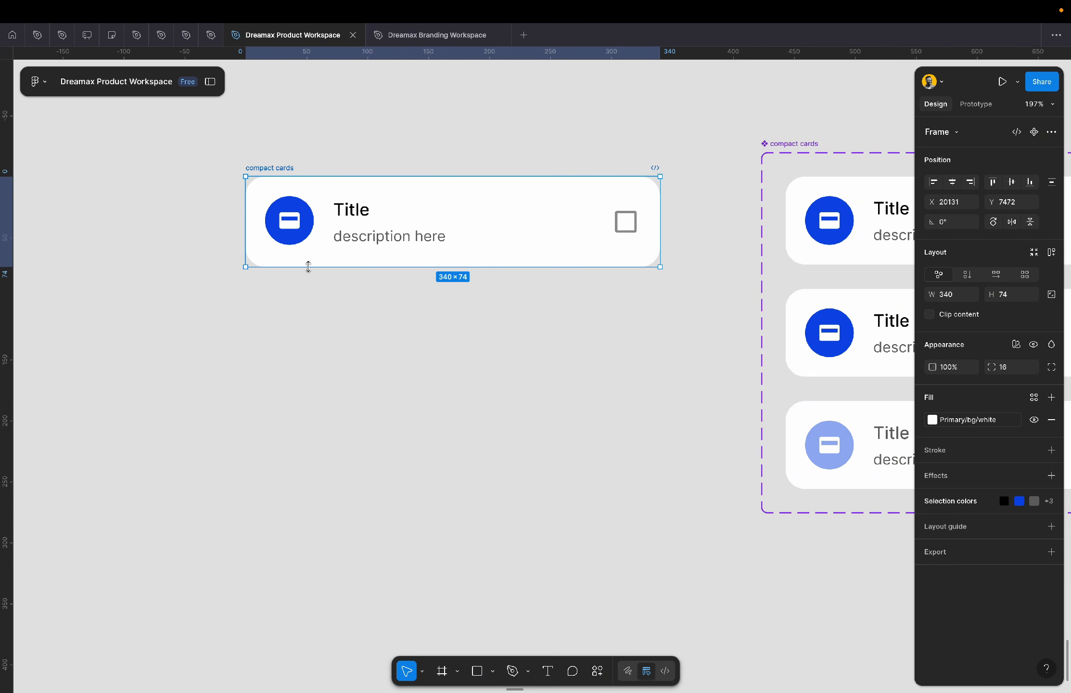
# - Turn the original compact card into a component and add two variants named selected and disabled
pyautogui.click(1034, 132)
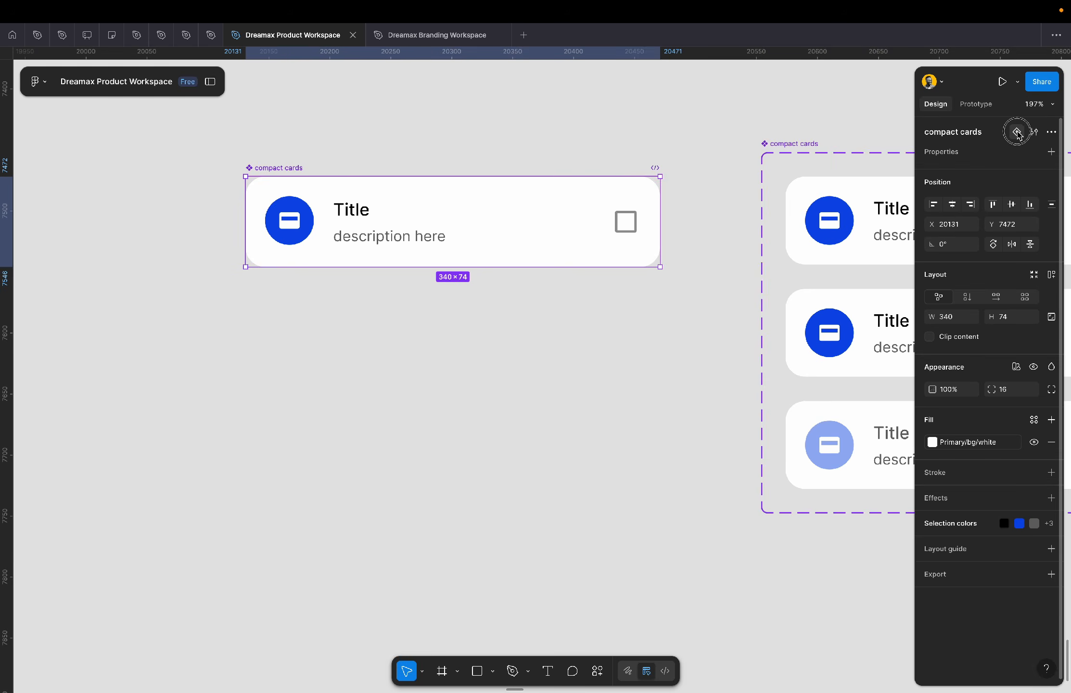
pyautogui.click(1016, 133)
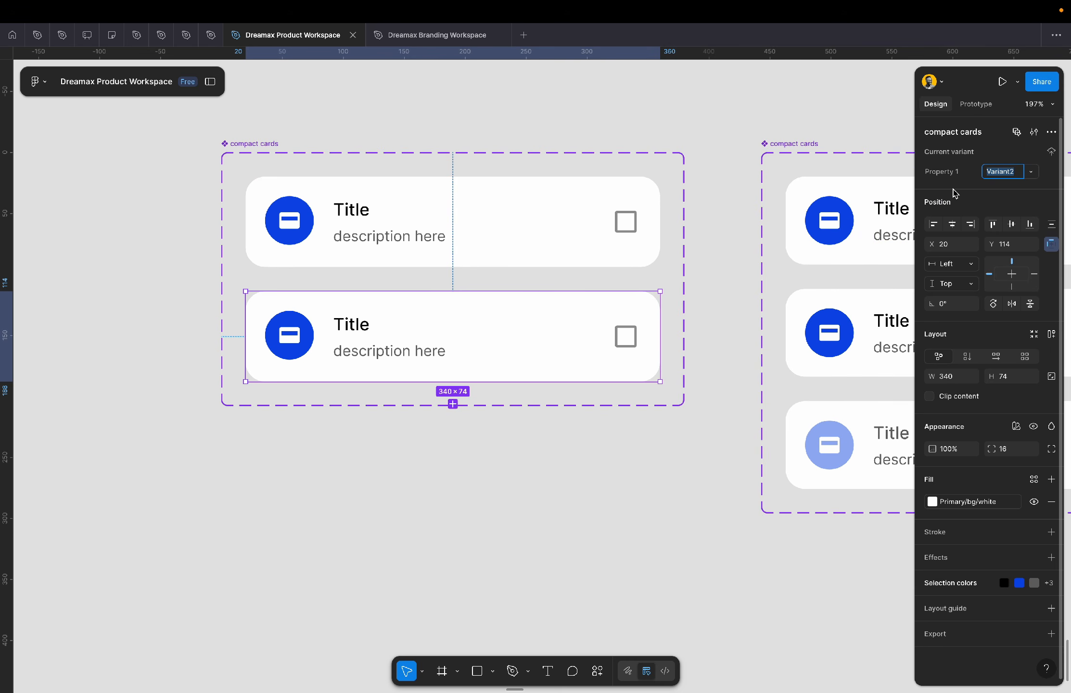
pyautogui.write('selected')
pyautogui.press('Return')
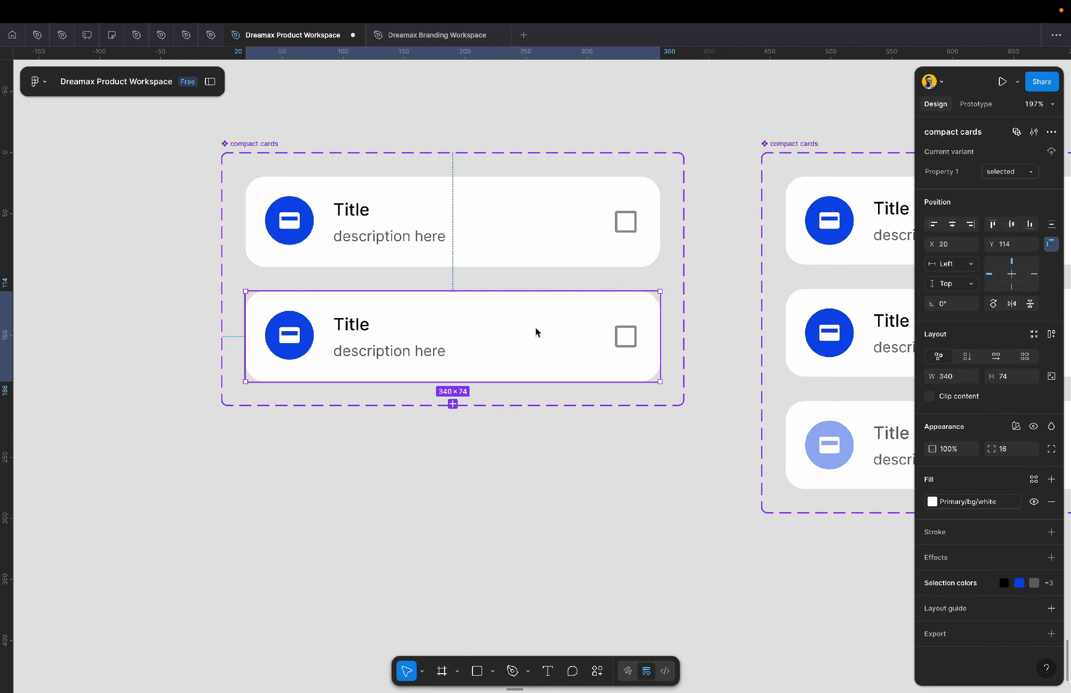
pyautogui.click(1033, 132)
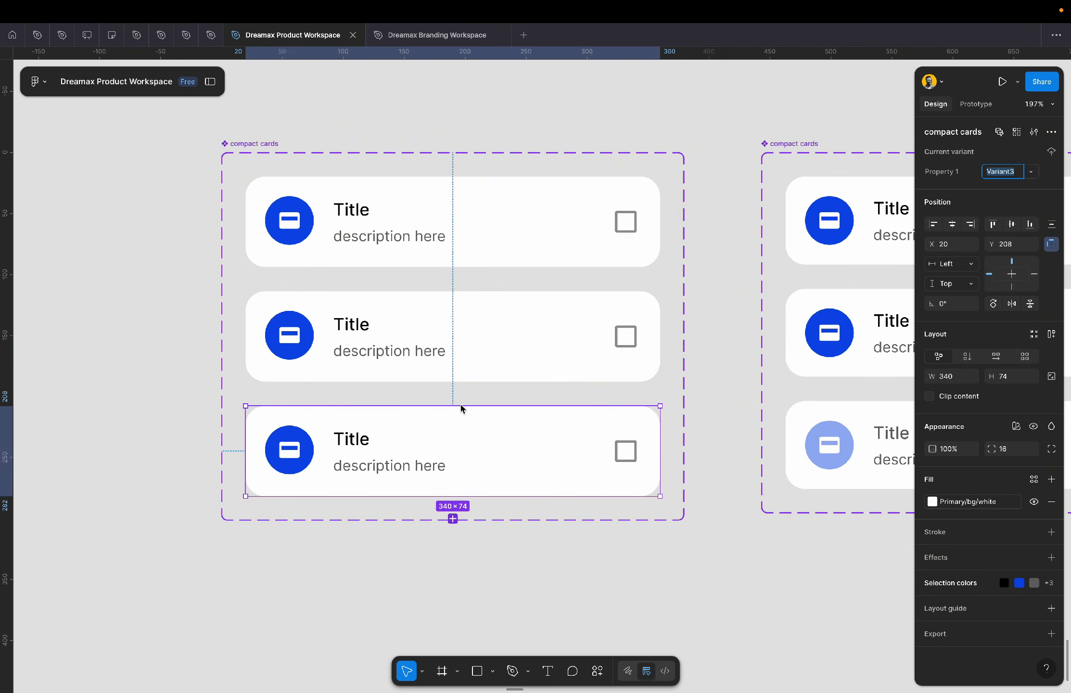
pyautogui.write('disabled')
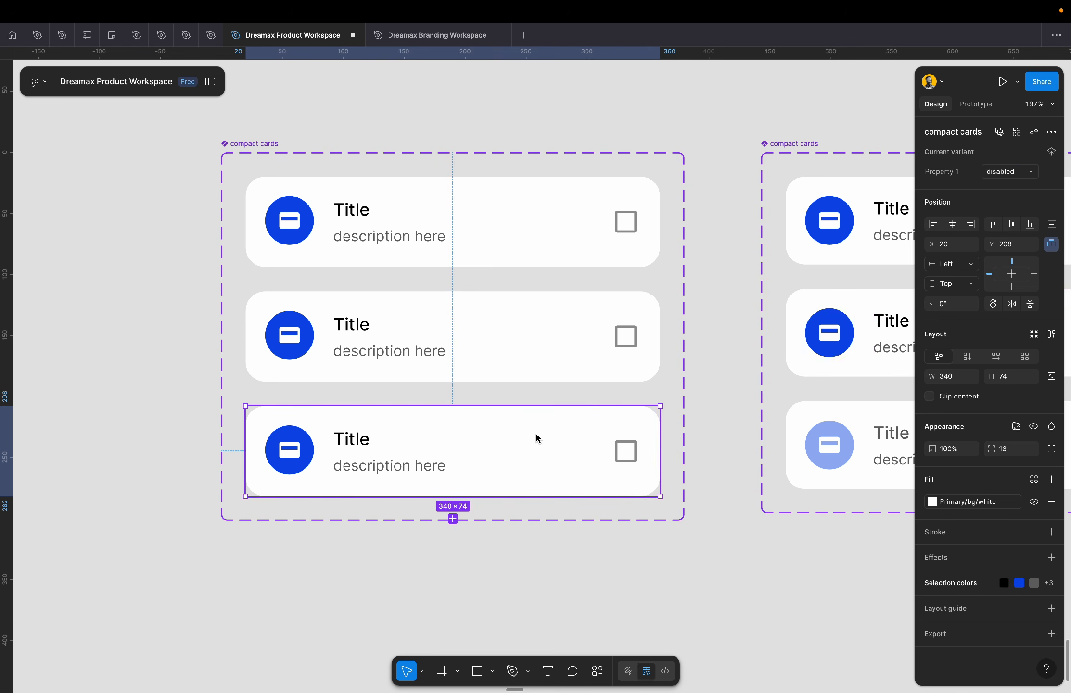
# - Replace the checkbox in the original card's selected variant with the checked checkbox from the other component set's selected variant
pyautogui.scroll(-5, 535, 437)
pyautogui.scroll(4, 536, 437)
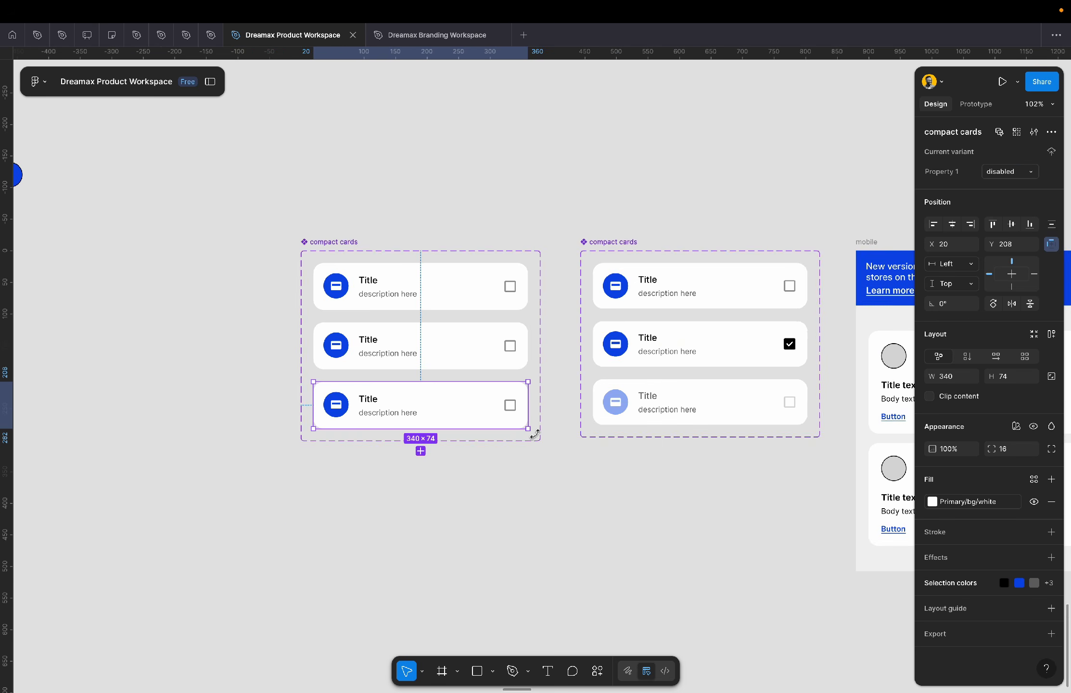
pyautogui.scroll(2, 535, 437)
pyautogui.hscroll(3, 535, 438)
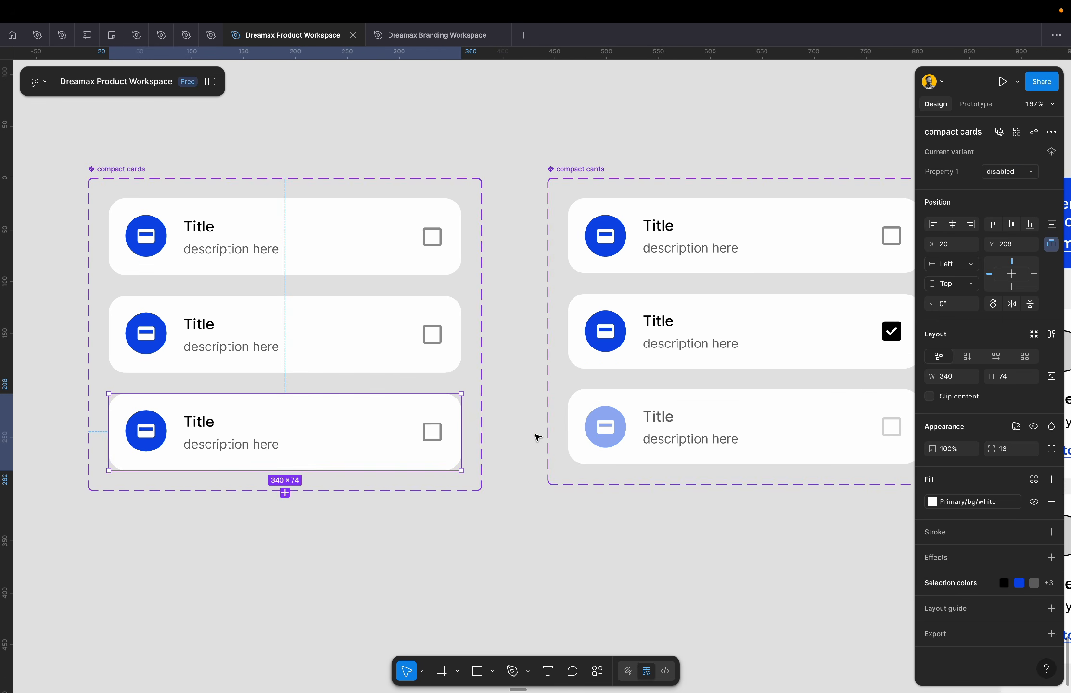
pyautogui.doubleClick(432, 239)
pyautogui.scroll(-2, 432, 241)
pyautogui.scroll(3, 433, 244)
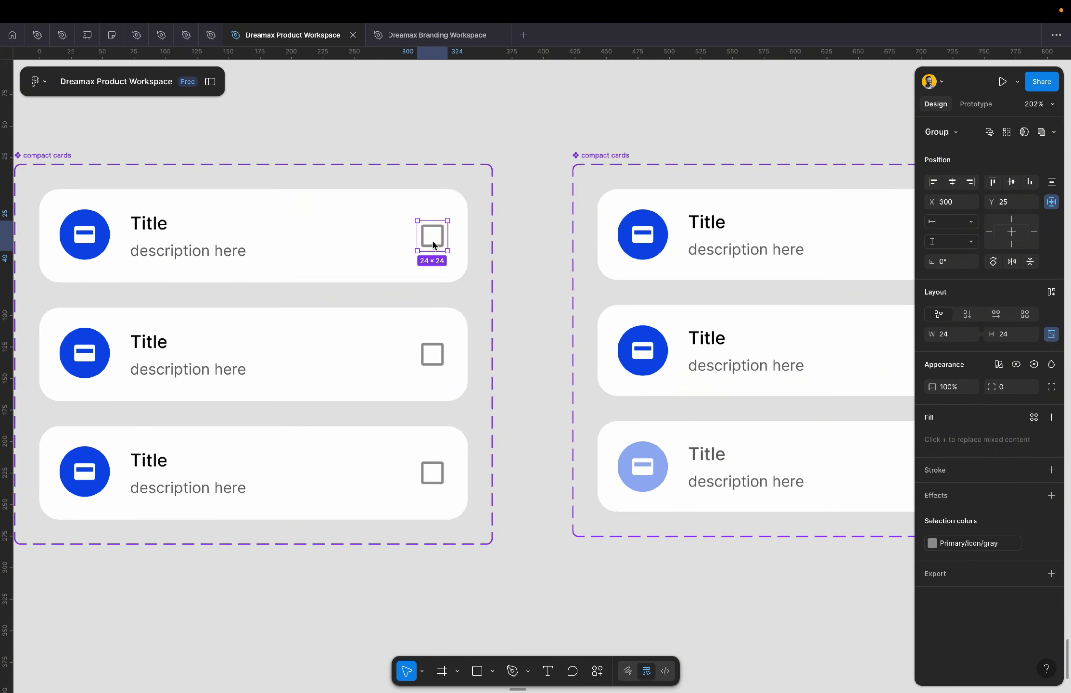
pyautogui.scroll(-3, 433, 244)
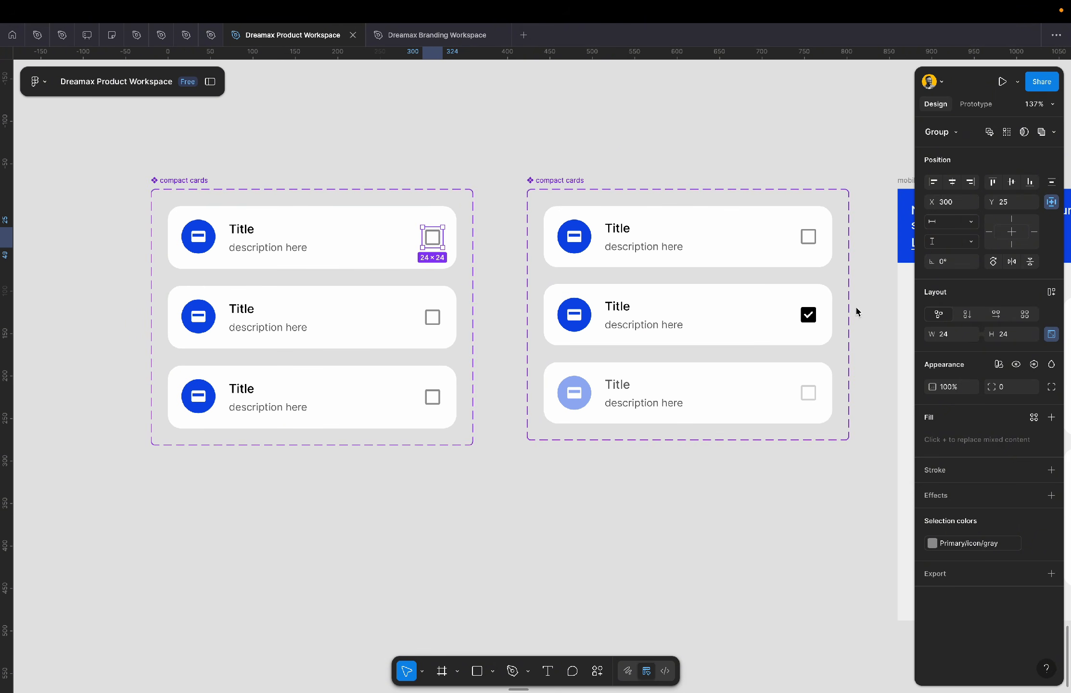
pyautogui.click(808, 315)
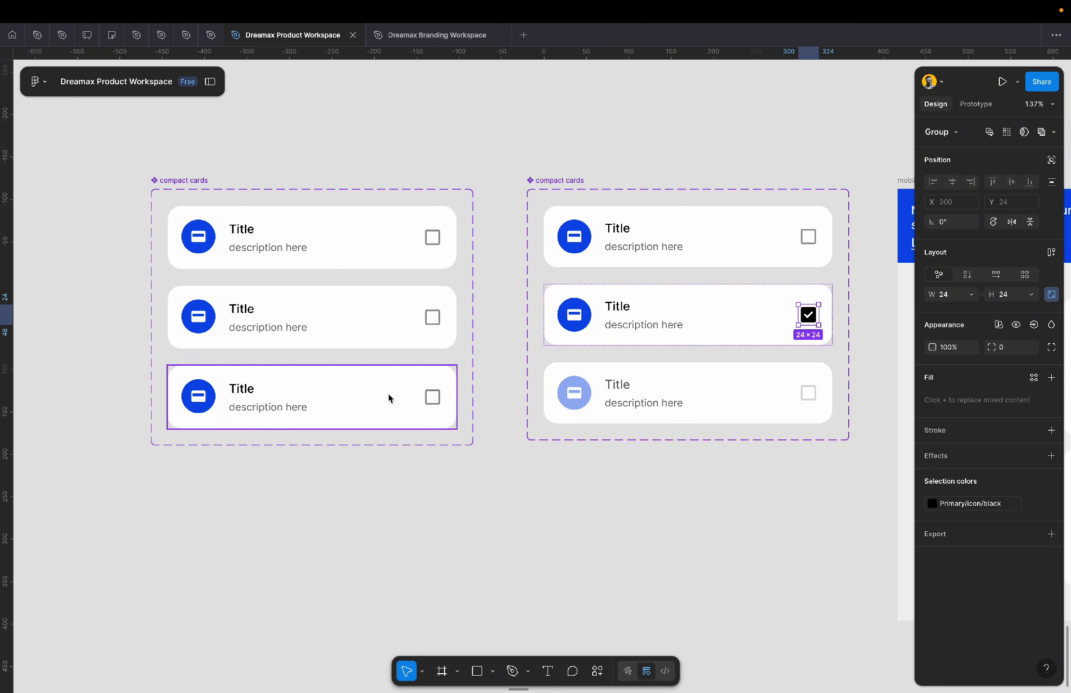
pyautogui.click(432, 325)
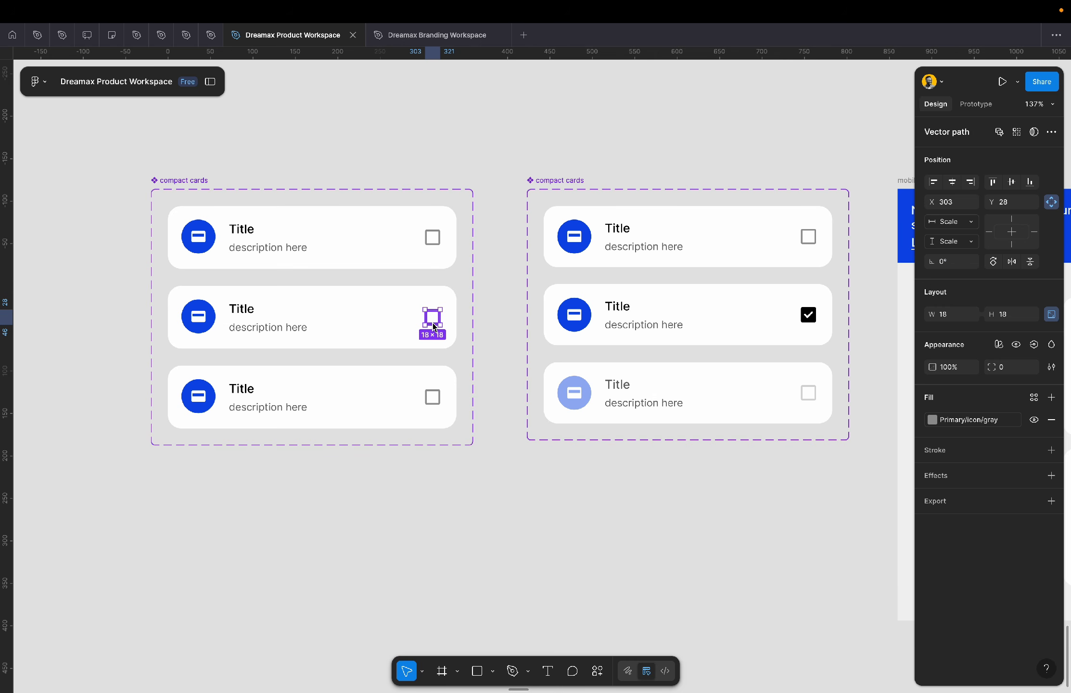
pyautogui.hotkey('shift', 'Return')
pyautogui.press('super+shift+r')
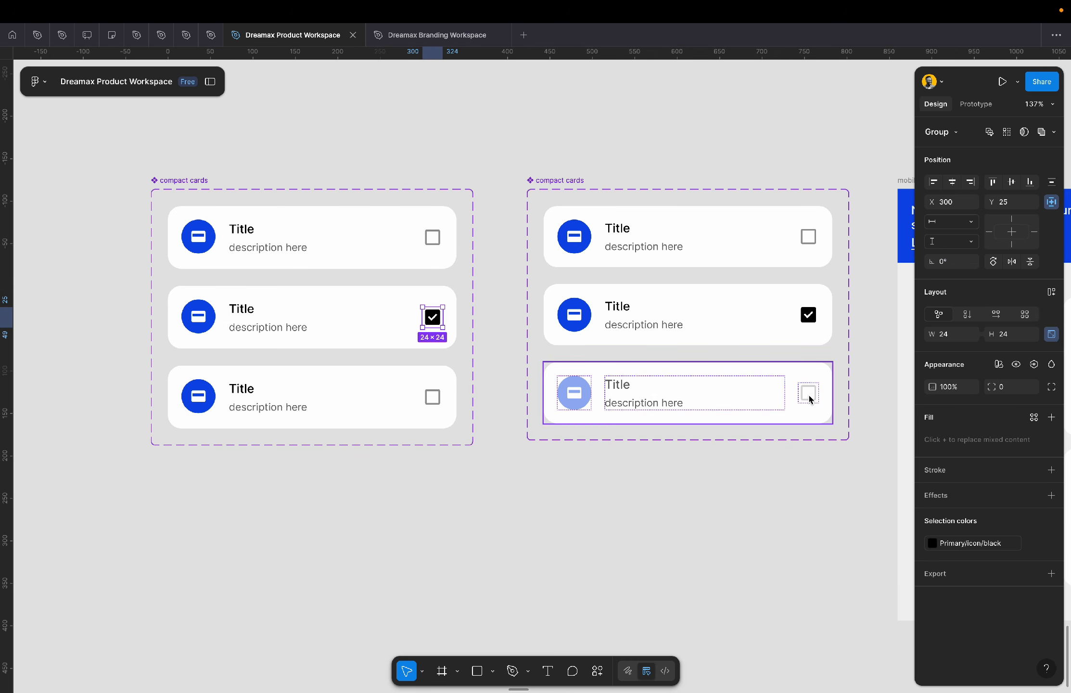
# - Replace the checkbox in the original card's disabled variant with the grey disabled checkbox from the other component set
pyautogui.click(810, 398)
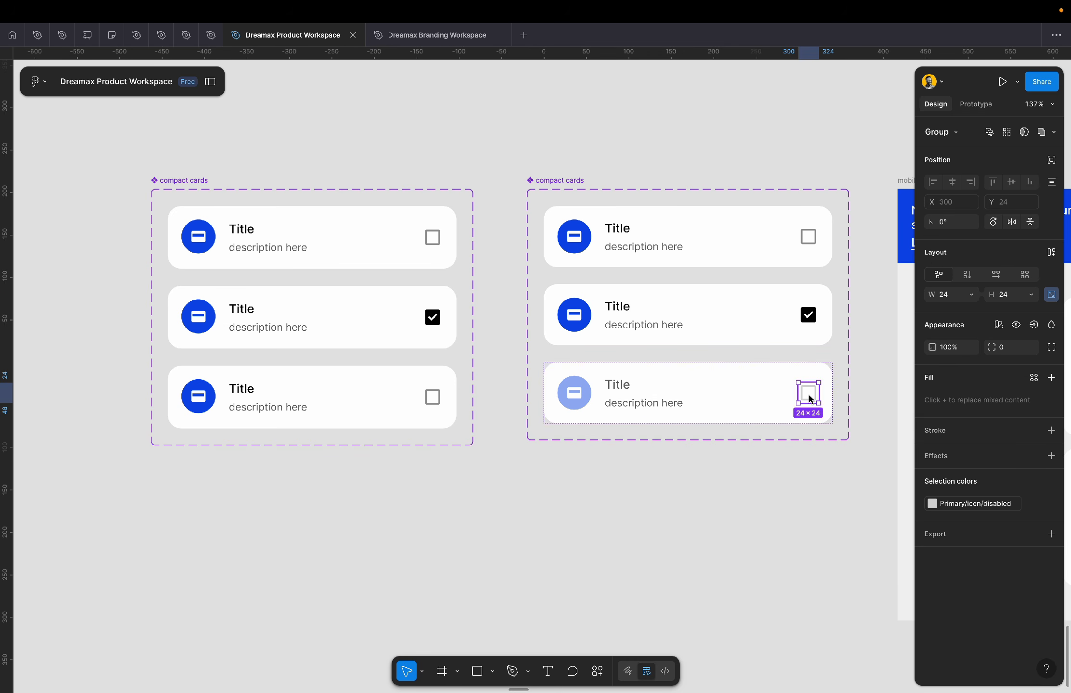
pyautogui.doubleClick(432, 403)
pyautogui.press('super+shift+r')
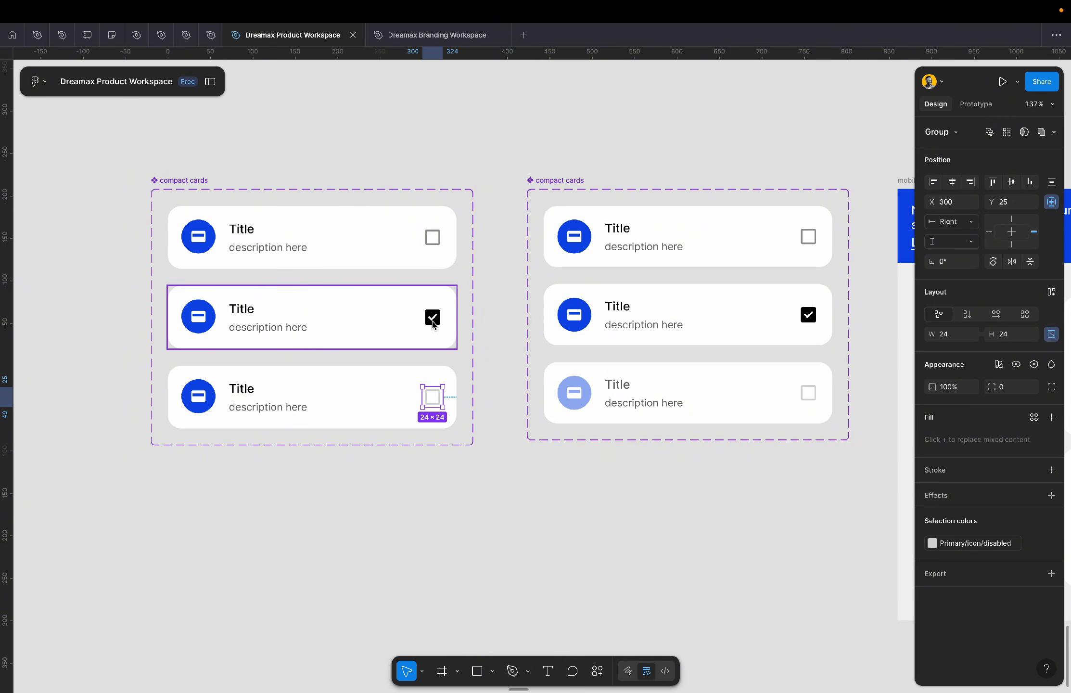
pyautogui.click(397, 382)
pyautogui.click(418, 377)
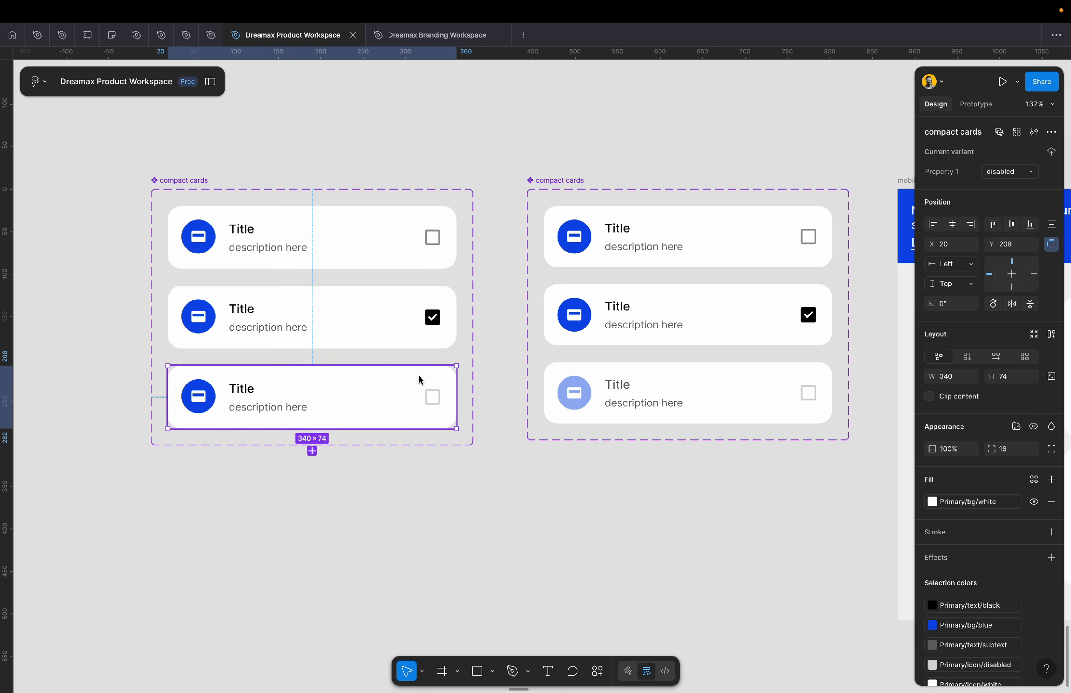
pyautogui.moveTo(456, 394); pyautogui.dragTo(424, 398)
pyautogui.doubleClick(205, 410)
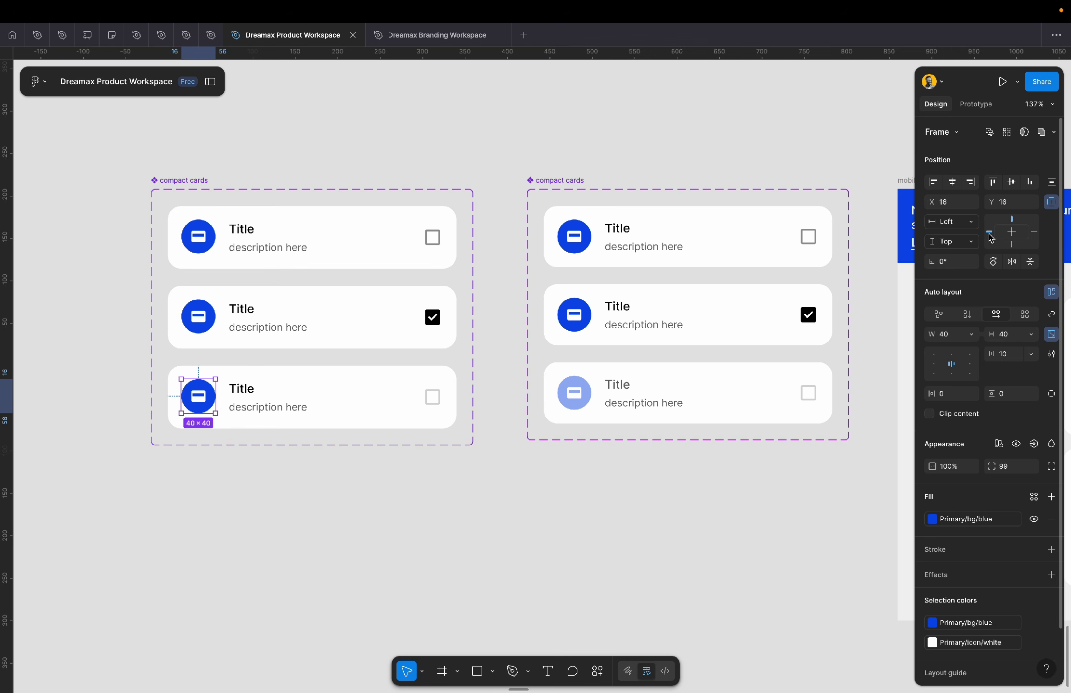
pyautogui.click(429, 500)
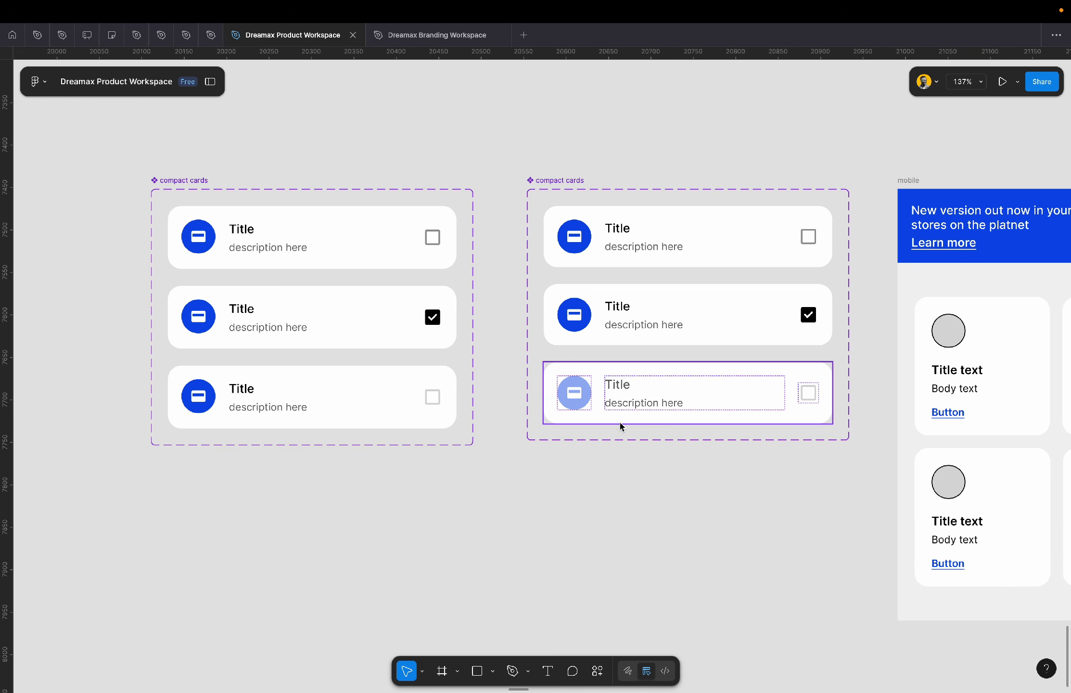
# - Rename the component set with the faded disabled icon to "compact cardss"
pyautogui.click(568, 184)
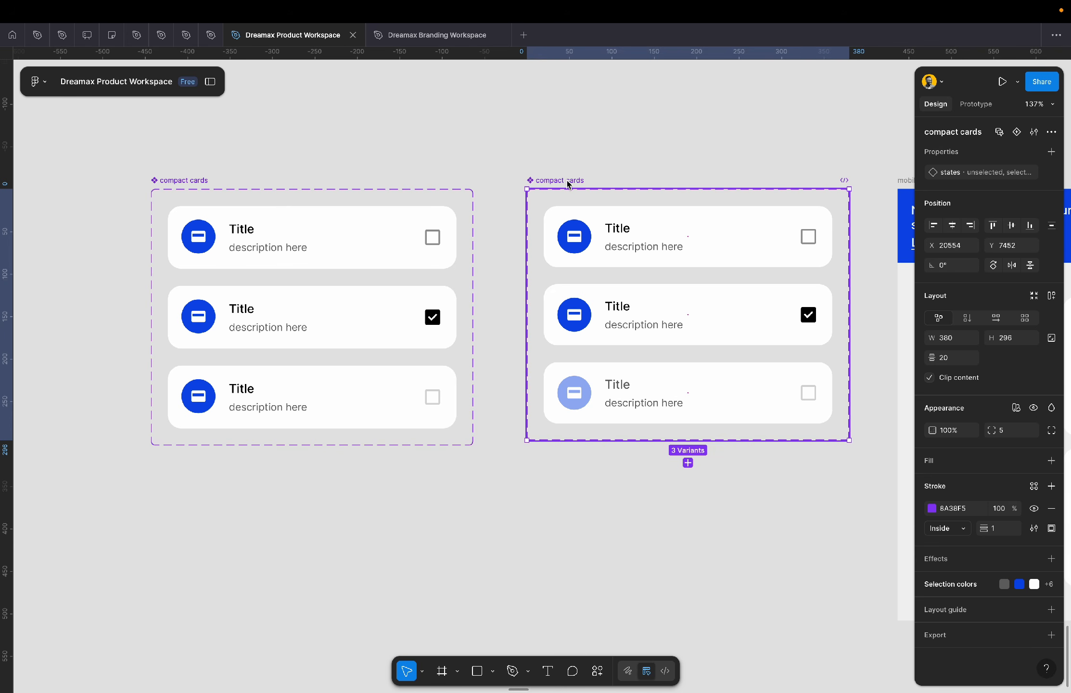
pyautogui.scroll(-3, 568, 184)
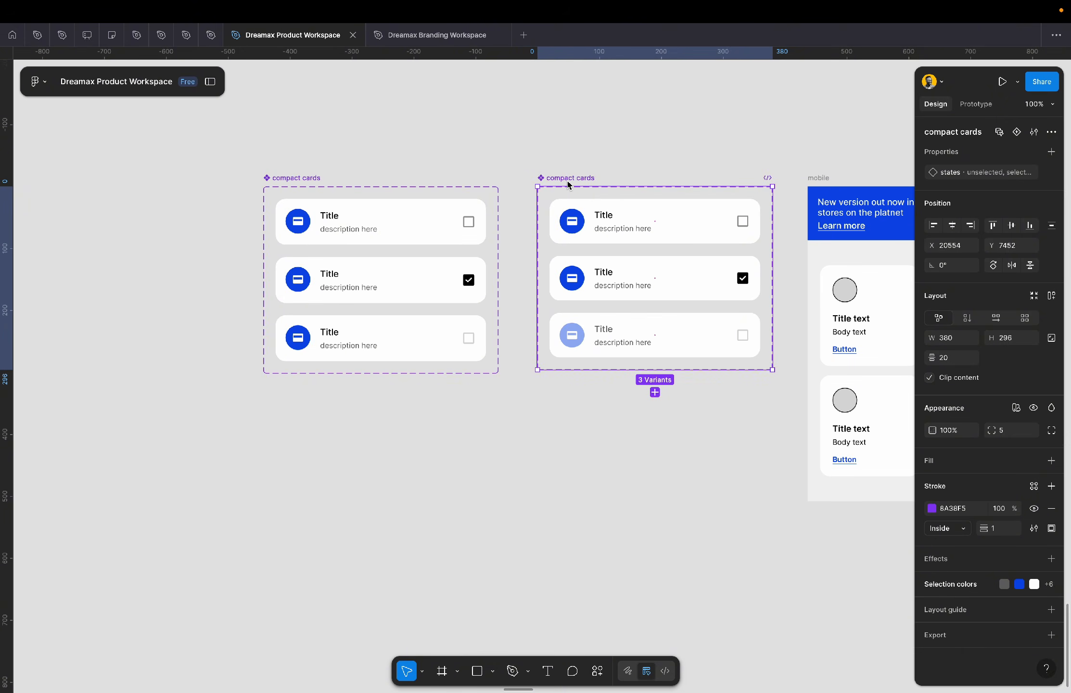
pyautogui.hscroll(3, 568, 179)
pyautogui.doubleClick(486, 174)
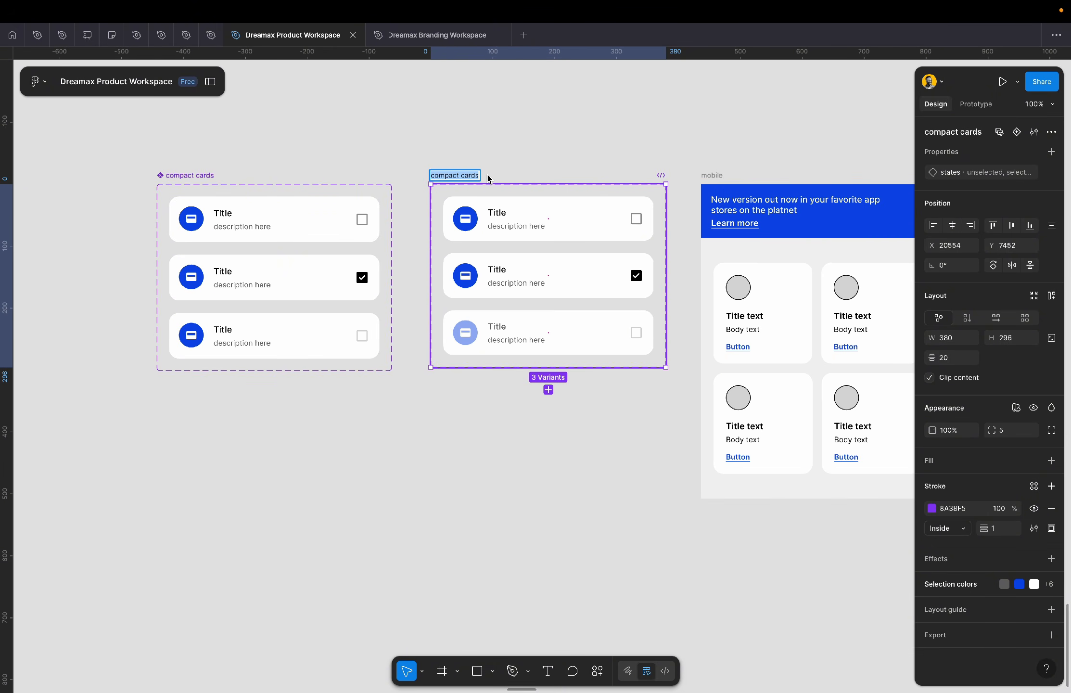
pyautogui.press('Right')
pyautogui.write('s')
pyautogui.press('Return')
pyautogui.click(557, 155)
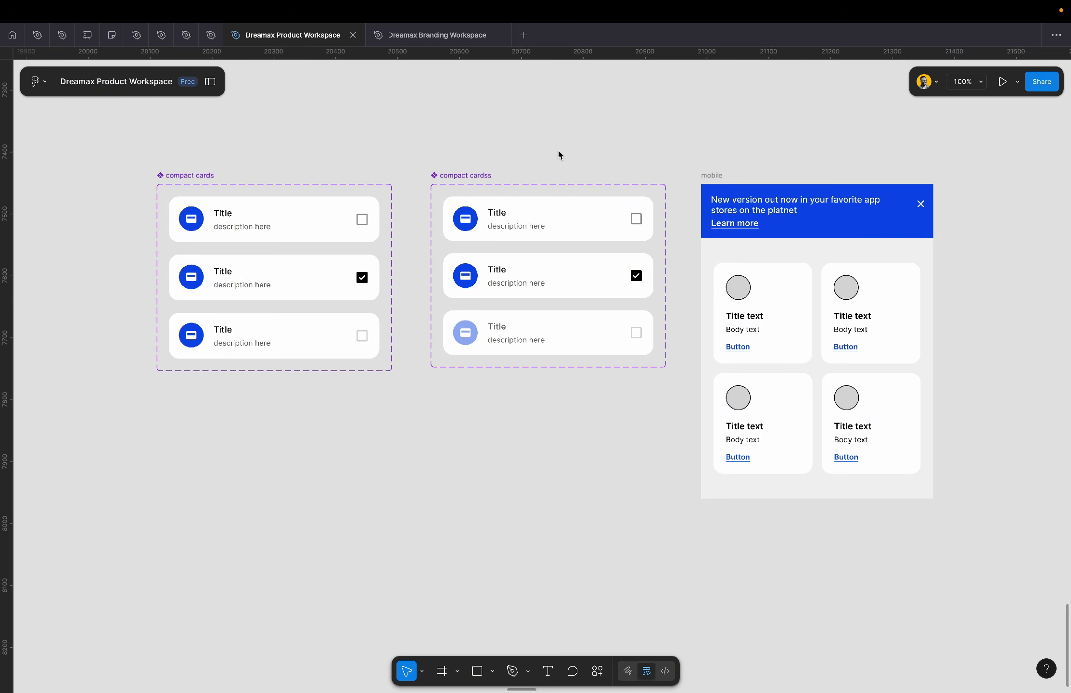
# - Try placing a copy of the unselected variant below the "compact cardss" set, and delete the copy
pyautogui.hscroll(2, 557, 156)
pyautogui.click(524, 205)
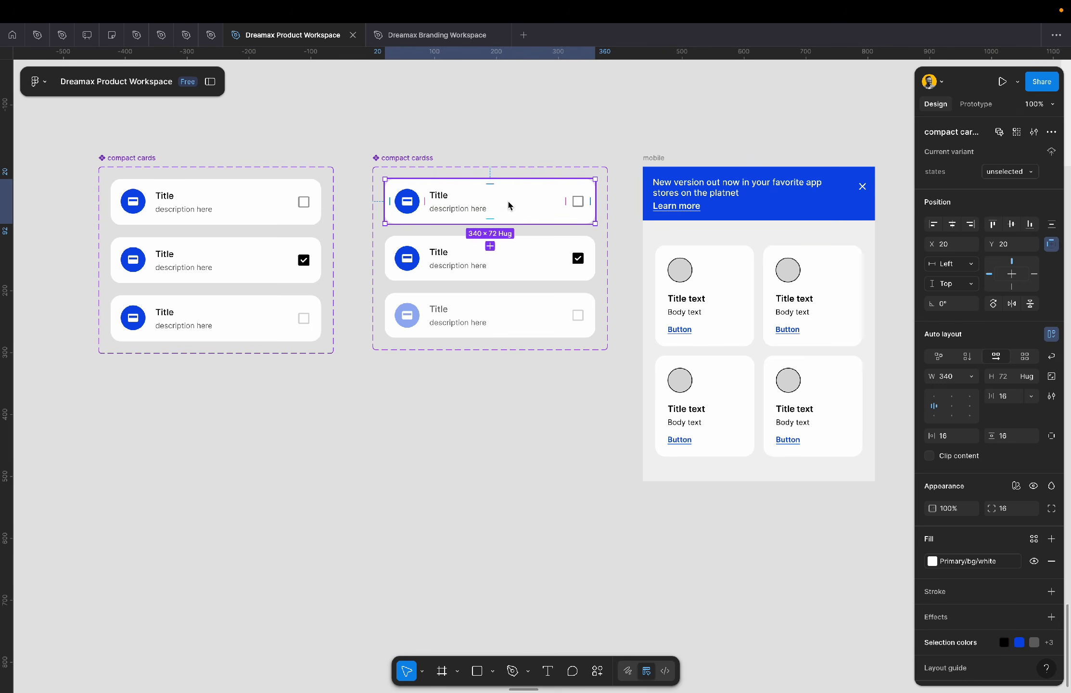
pyautogui.moveTo(489, 199); pyautogui.dragTo(488, 405)
pyautogui.press('Delete')
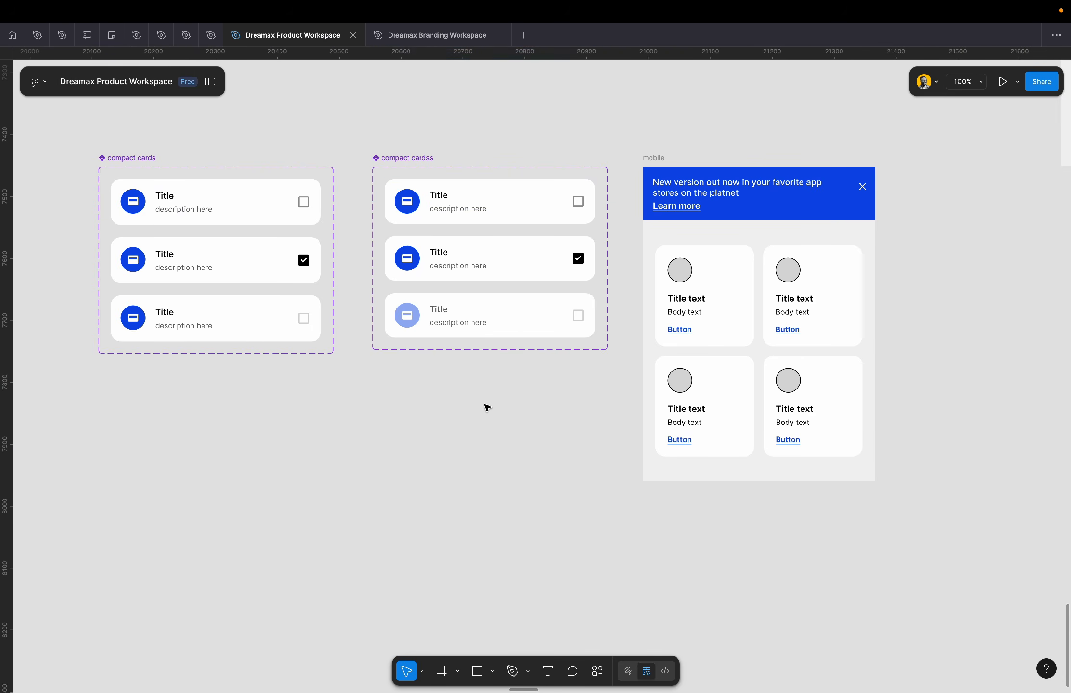
# - Move the mobile frame down to about Y 7568 and duplicate it to its right at X 21479
pyautogui.hscroll(3, 485, 406)
pyautogui.scroll(-5, 502, 153)
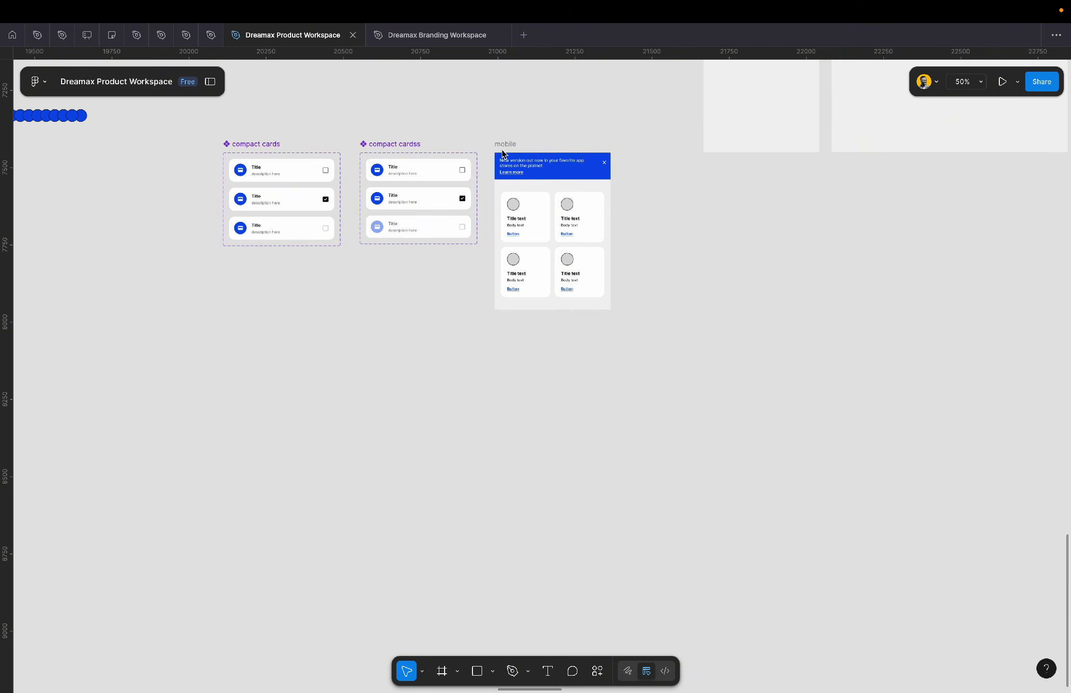
pyautogui.moveTo(499, 146); pyautogui.dragTo(652, 187)
# - Swap the blue banner instance in the first mobile frame for the Grouping component
pyautogui.click(569, 210)
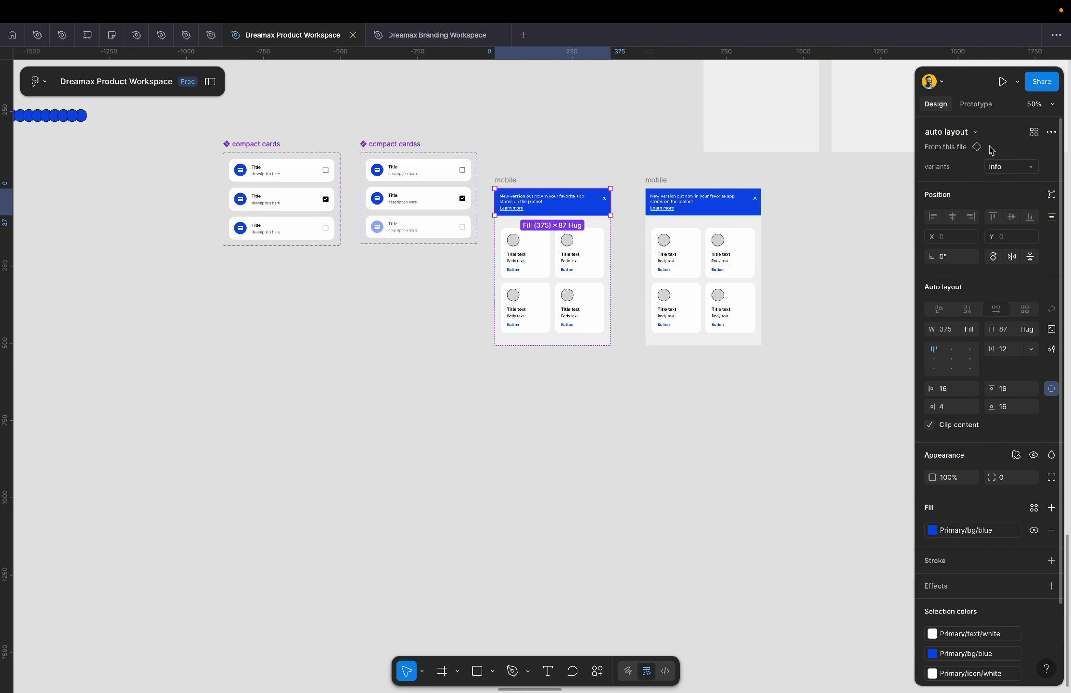
pyautogui.click(947, 134)
pyautogui.write('gr')
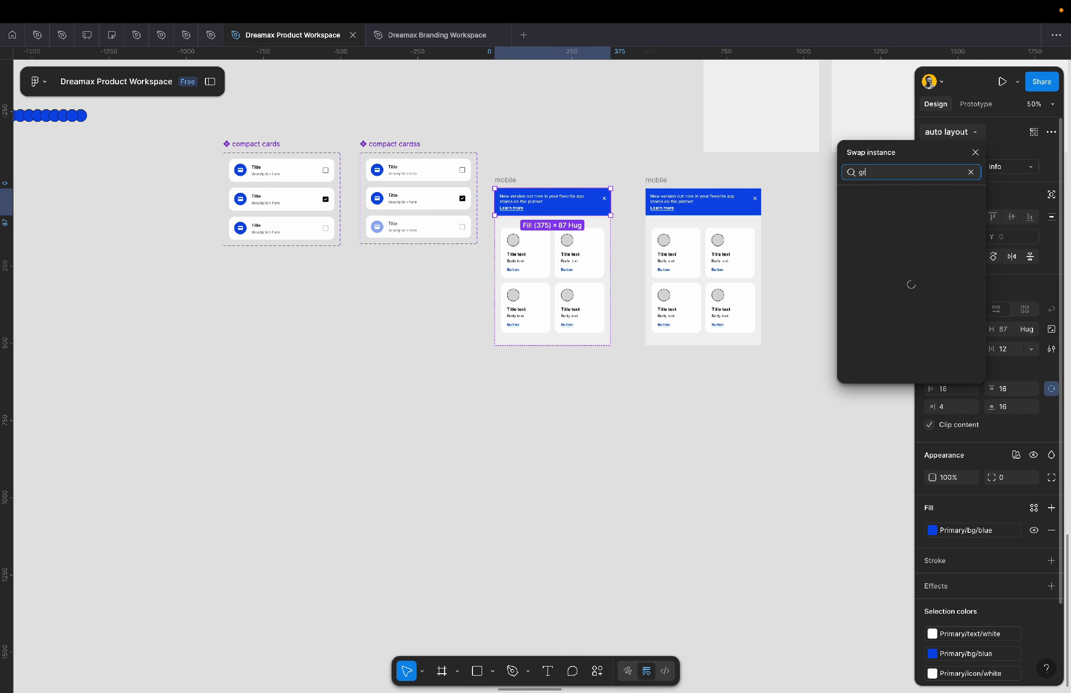
pyautogui.write('ouping')
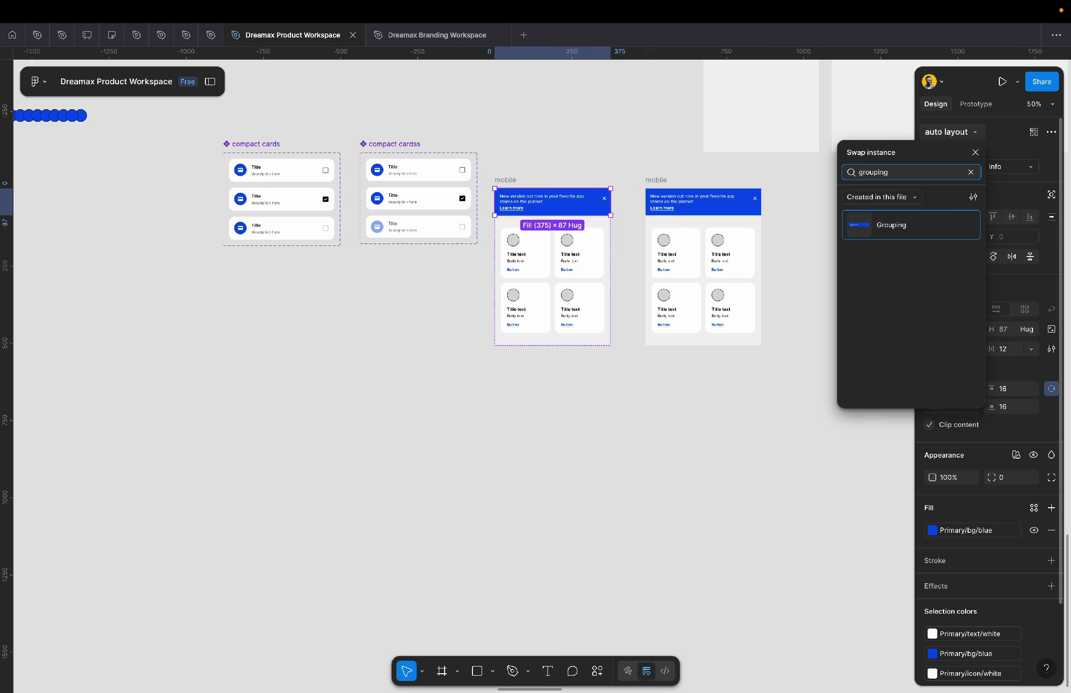
pyautogui.press('Return')
pyautogui.click(582, 154)
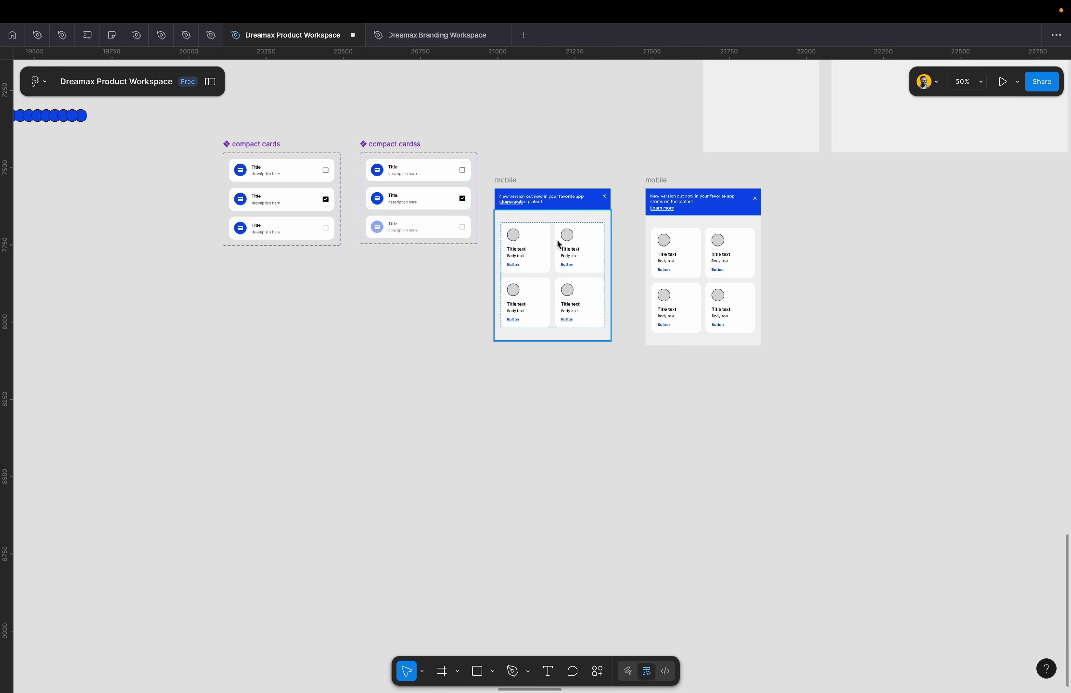
# - Compare the two mobile frames' banners and examine the layout settings of the second frame and its card container
pyautogui.scroll(5, 581, 263)
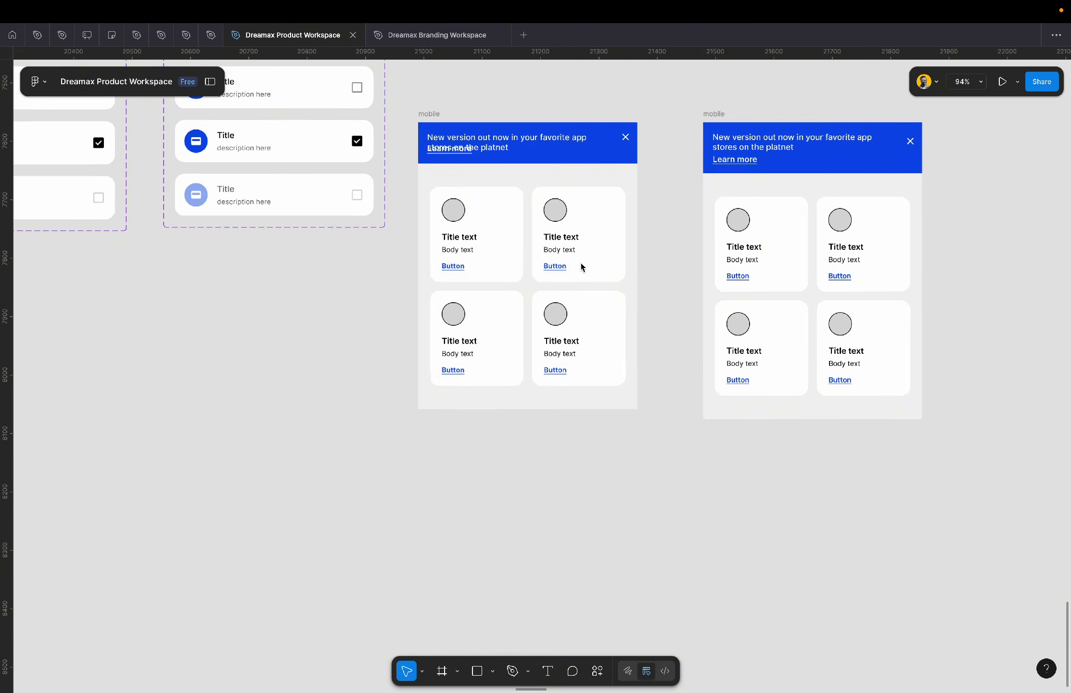
pyautogui.scroll(3, 581, 263)
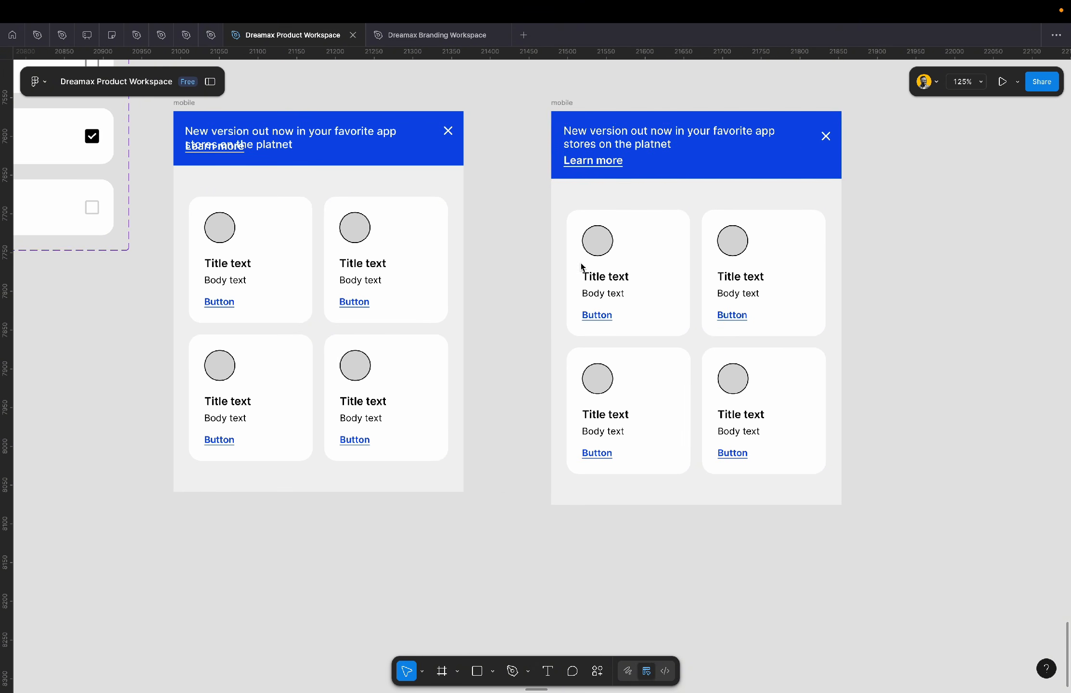
pyautogui.click(563, 102)
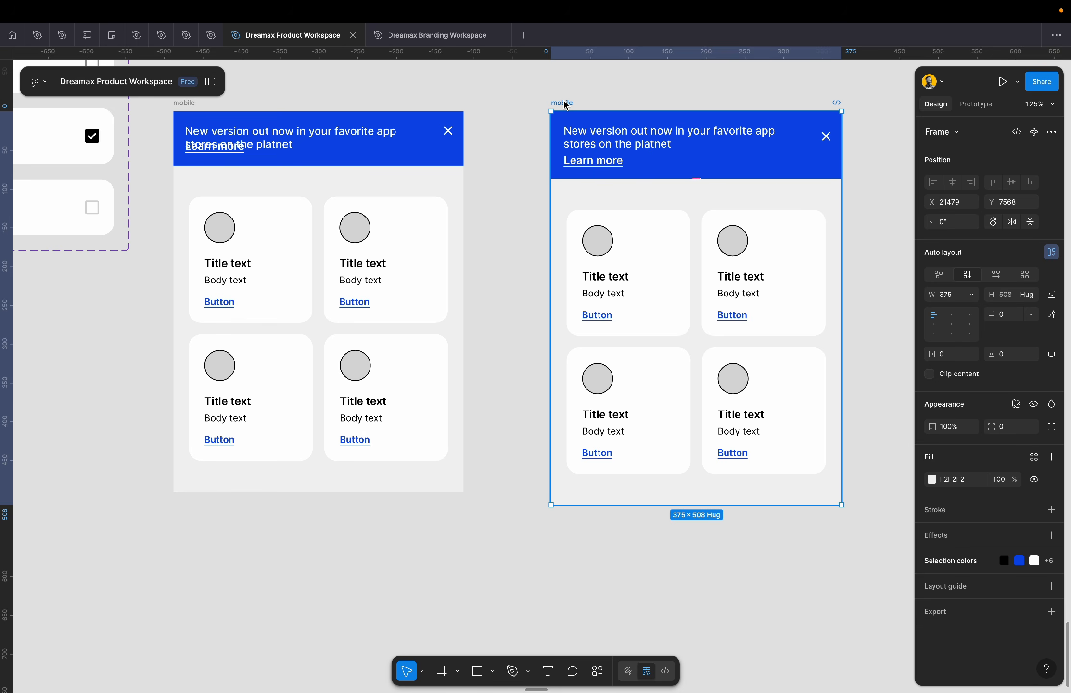
pyautogui.click(635, 273)
pyautogui.hscroll(5, 633, 273)
pyautogui.scroll(-2, 634, 273)
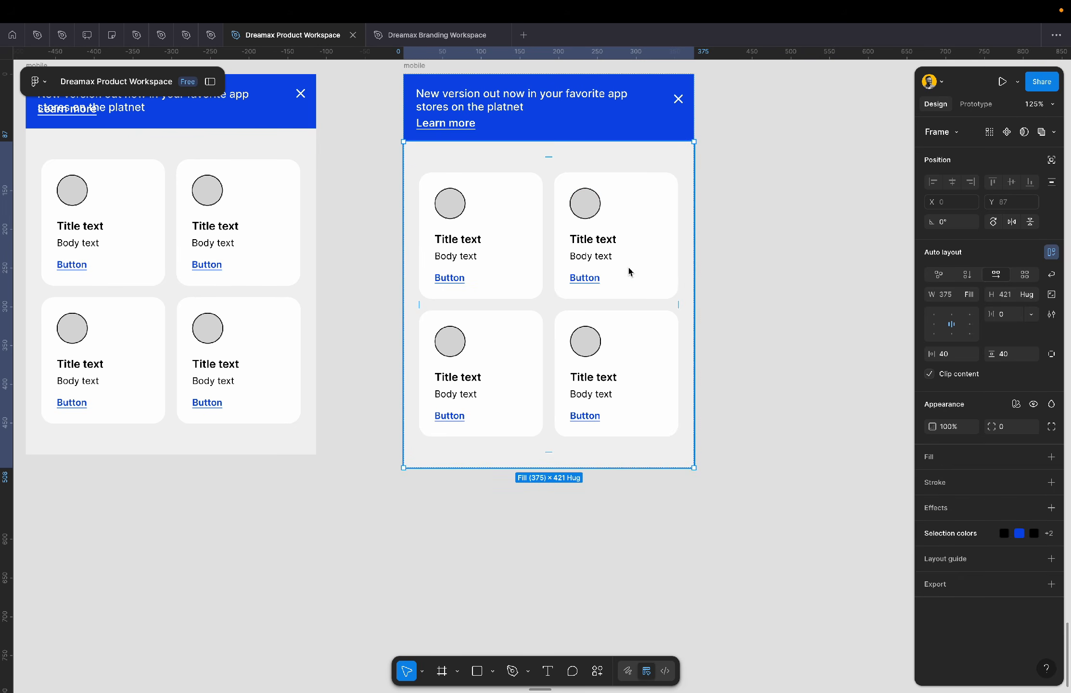
# - Duplicate the second mobile frame's card container and replace the copy's card grid with an unselected "compact cardss" instance
pyautogui.hotkey('ctrl', 'd')
pyautogui.scroll(-7, 674, 260)
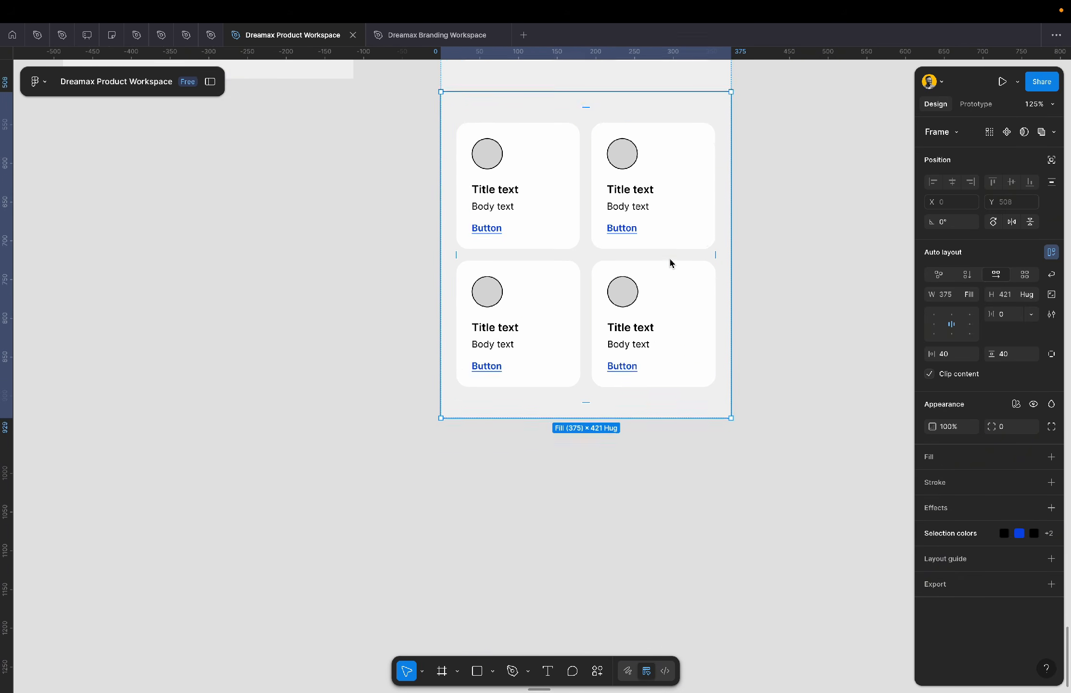
pyautogui.click(669, 246)
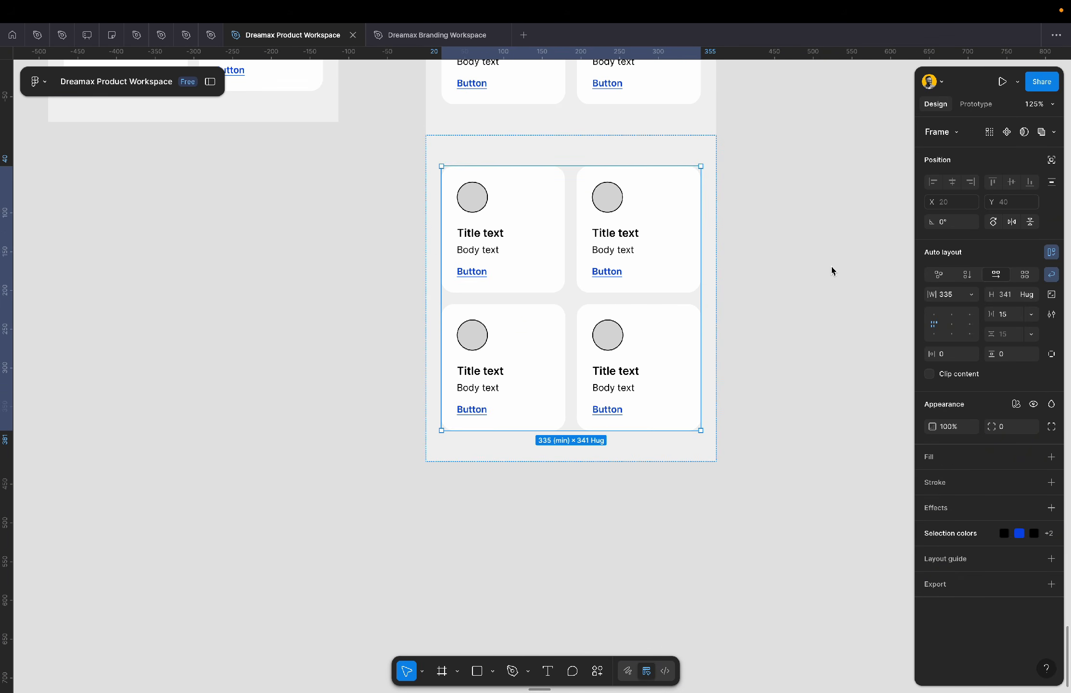
pyautogui.hotkey('ctrl', 'shift', 'r')
pyautogui.scroll(3, 831, 271)
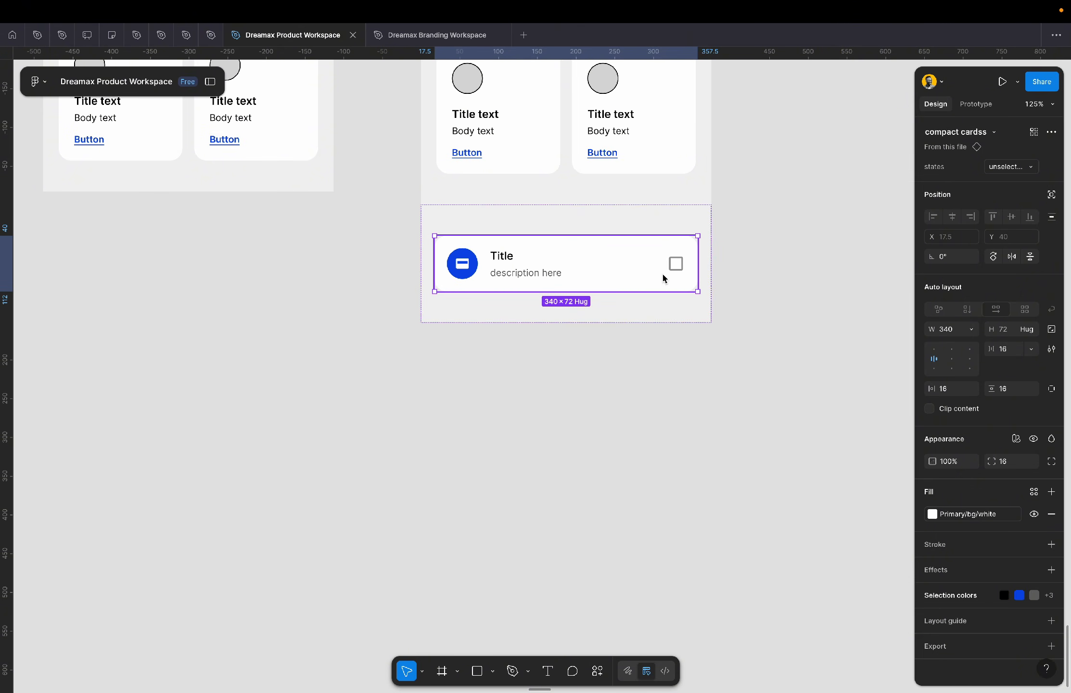
# - Duplicate the compact card instance and set its container to a vertical flow with a gap of 16
pyautogui.hotkey('ctrl', 'd')
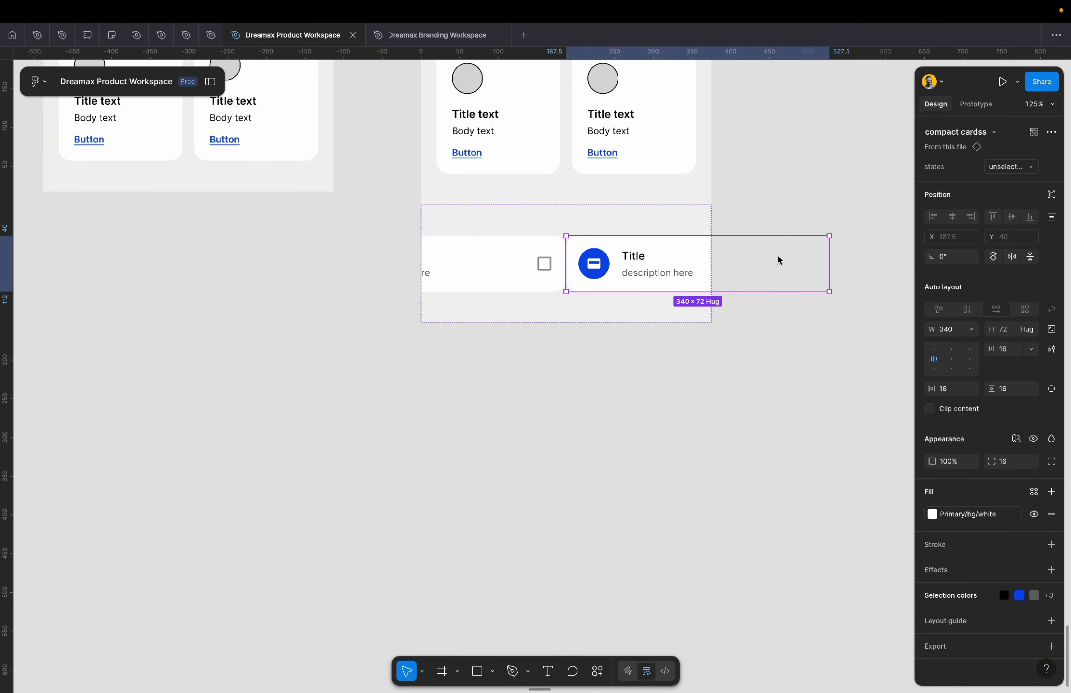
pyautogui.click(655, 395)
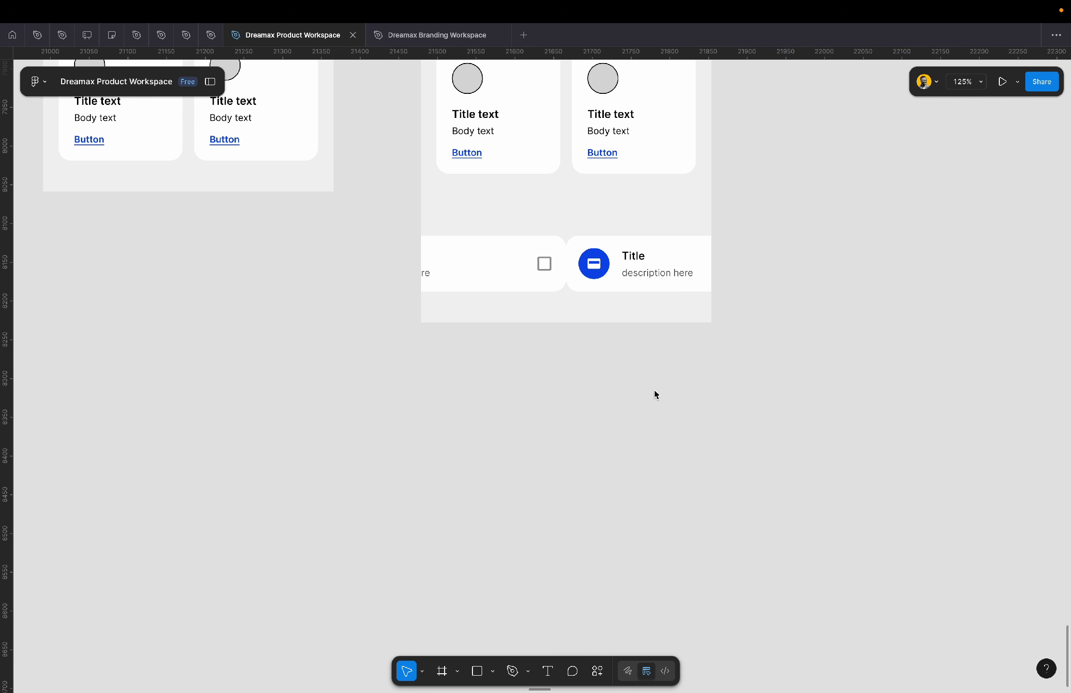
pyautogui.click(580, 274)
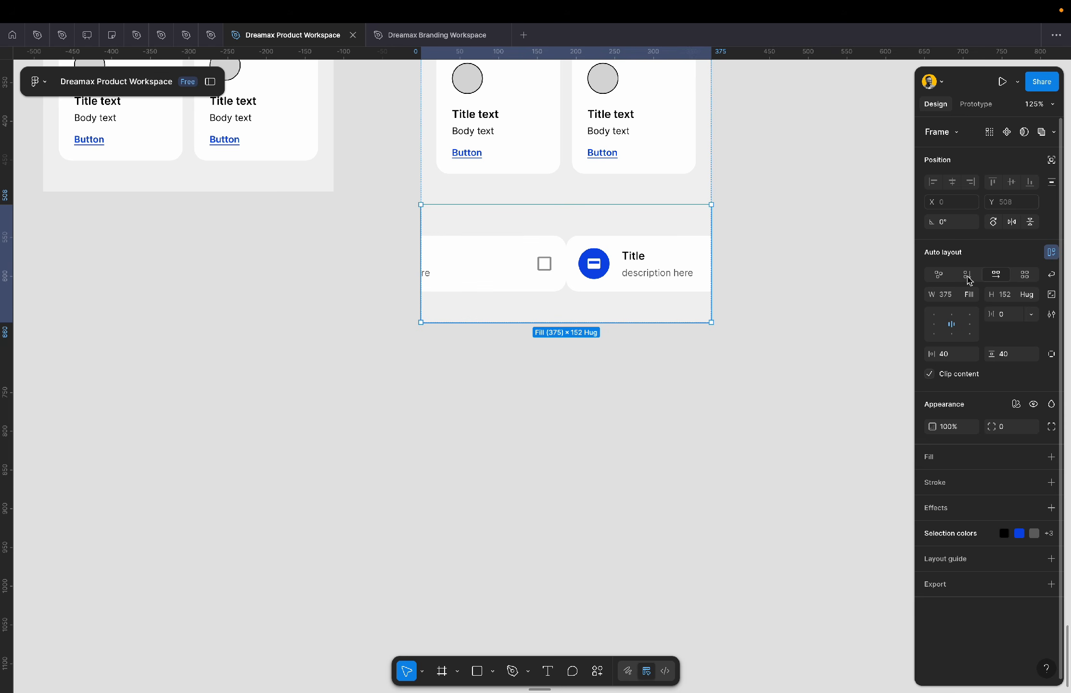
pyautogui.click(968, 277)
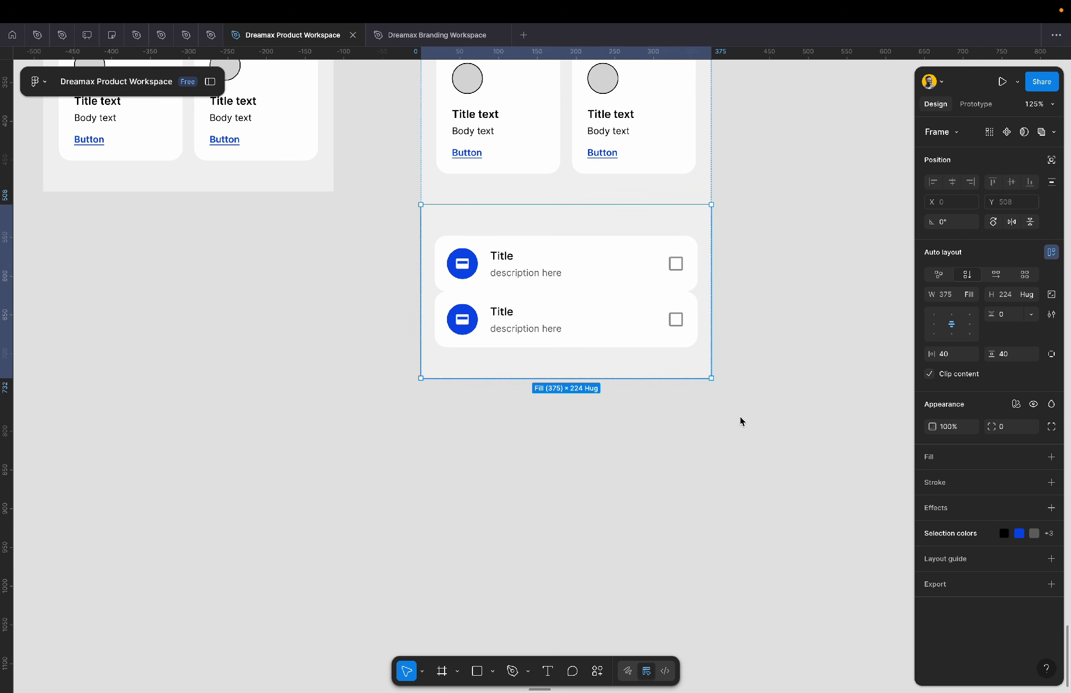
pyautogui.click(1013, 316)
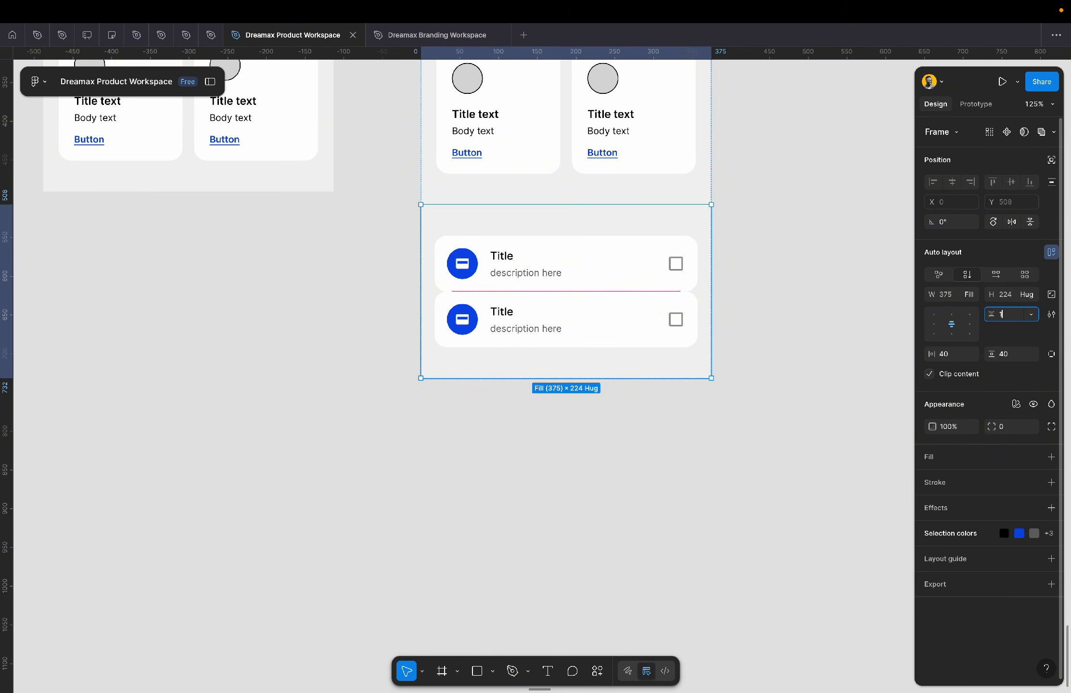
pyautogui.press('Return')
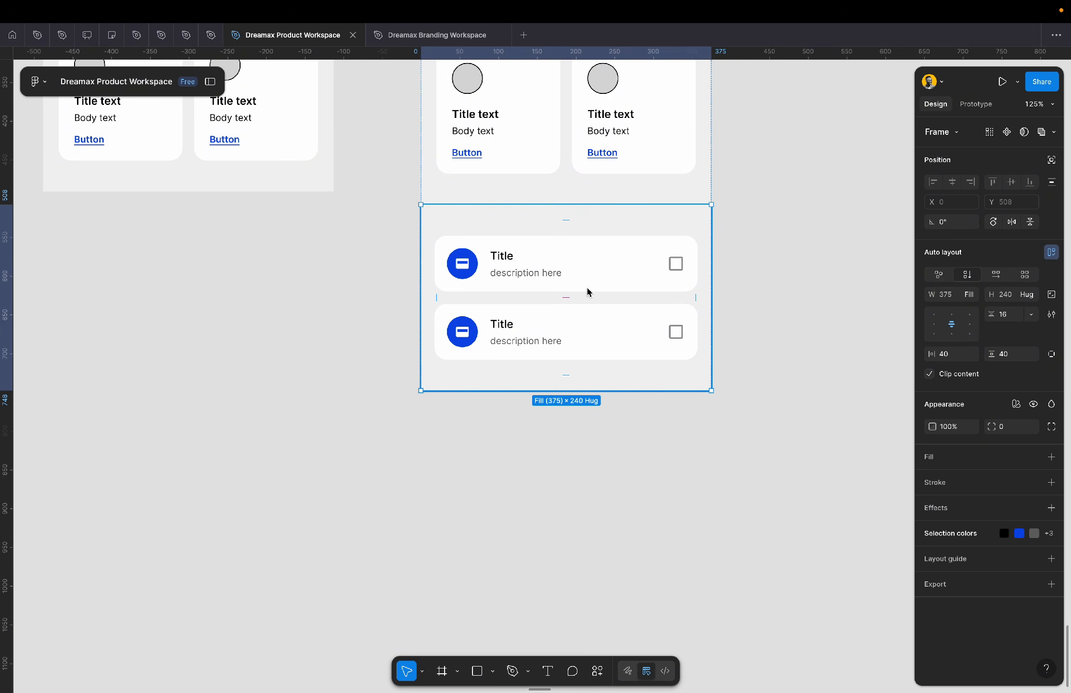
# - Add two more copies of the compact card to the container, making a stack of four
pyautogui.scroll(3, 588, 291)
pyautogui.scroll(1, 587, 293)
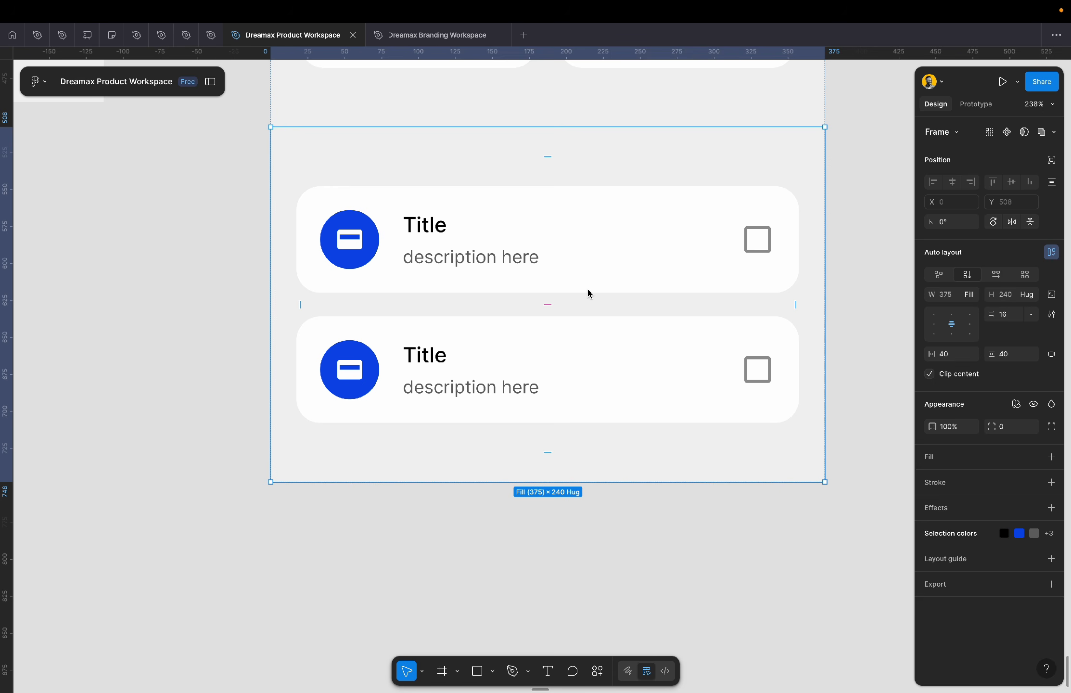
pyautogui.click(643, 379)
pyautogui.hotkey('ctrl', 'd')
pyautogui.hotkey('ctrl', 'd')
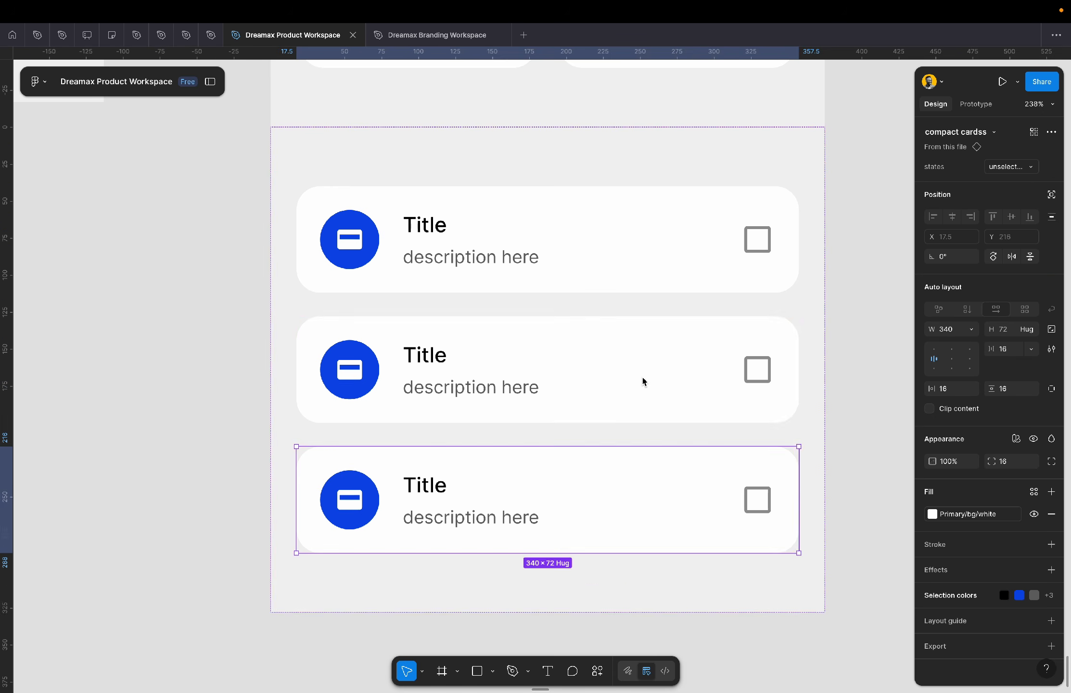
pyautogui.scroll(-3, 643, 381)
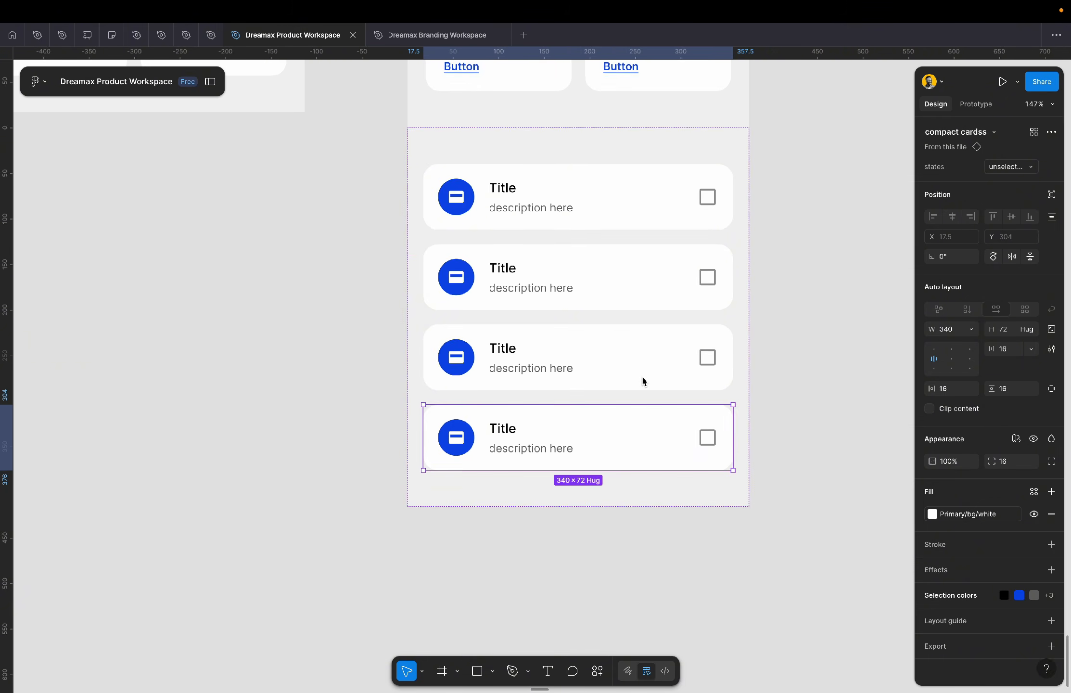
# - Set the compact card container's top padding to 20 and its bottom padding to 40
pyautogui.click(729, 156)
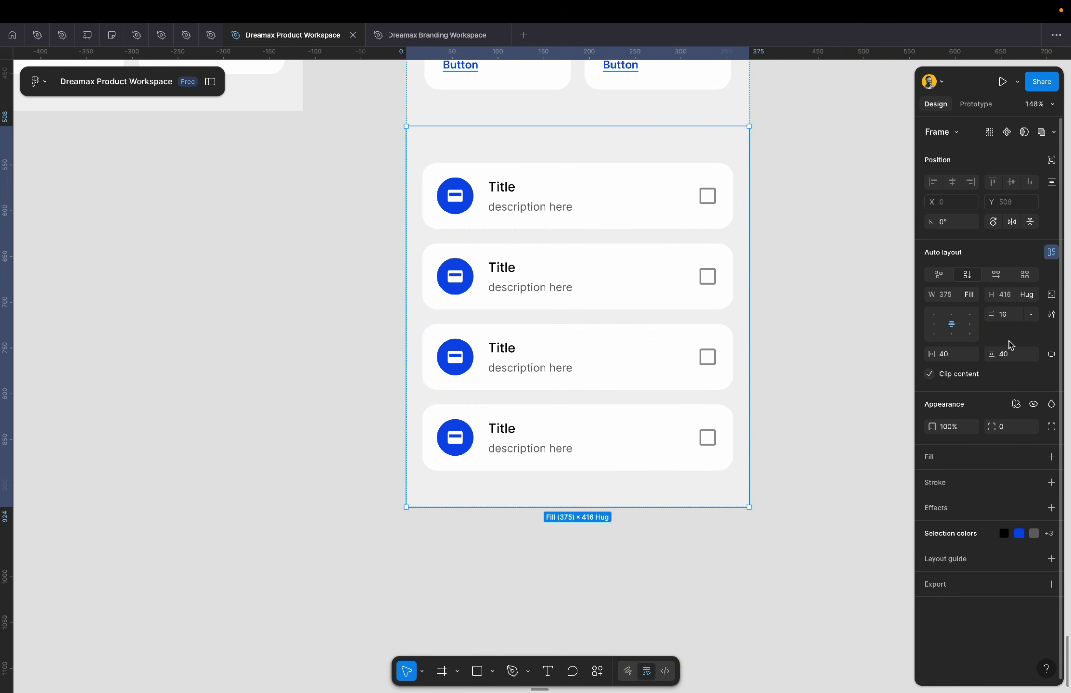
pyautogui.click(1015, 360)
pyautogui.write('20')
pyautogui.press('Return')
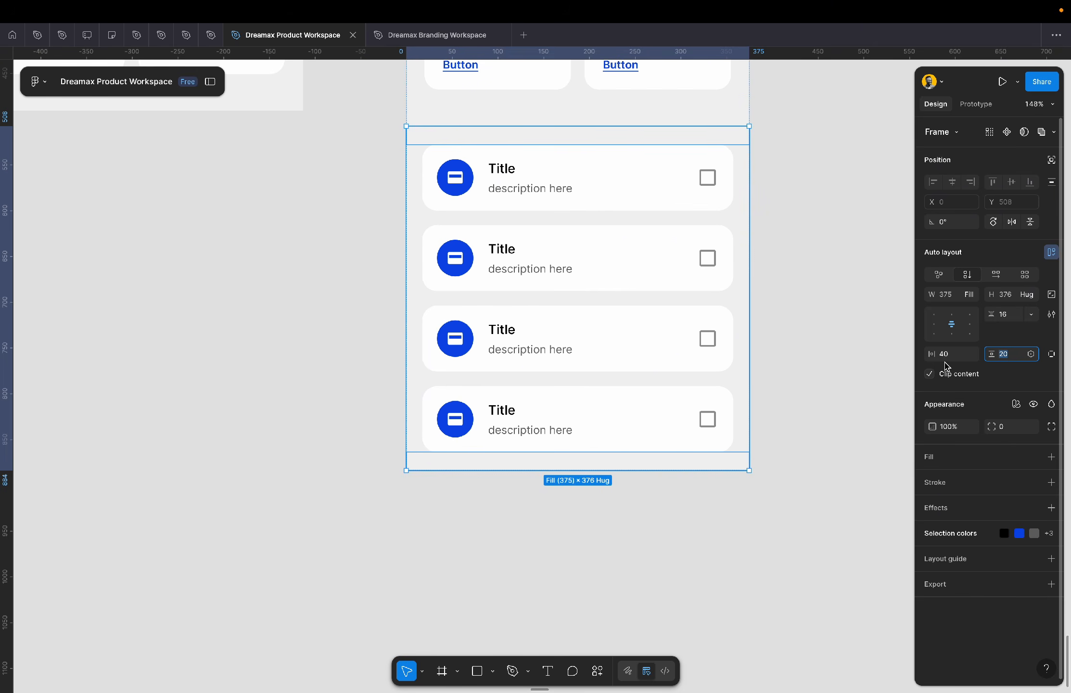
pyautogui.click(1052, 354)
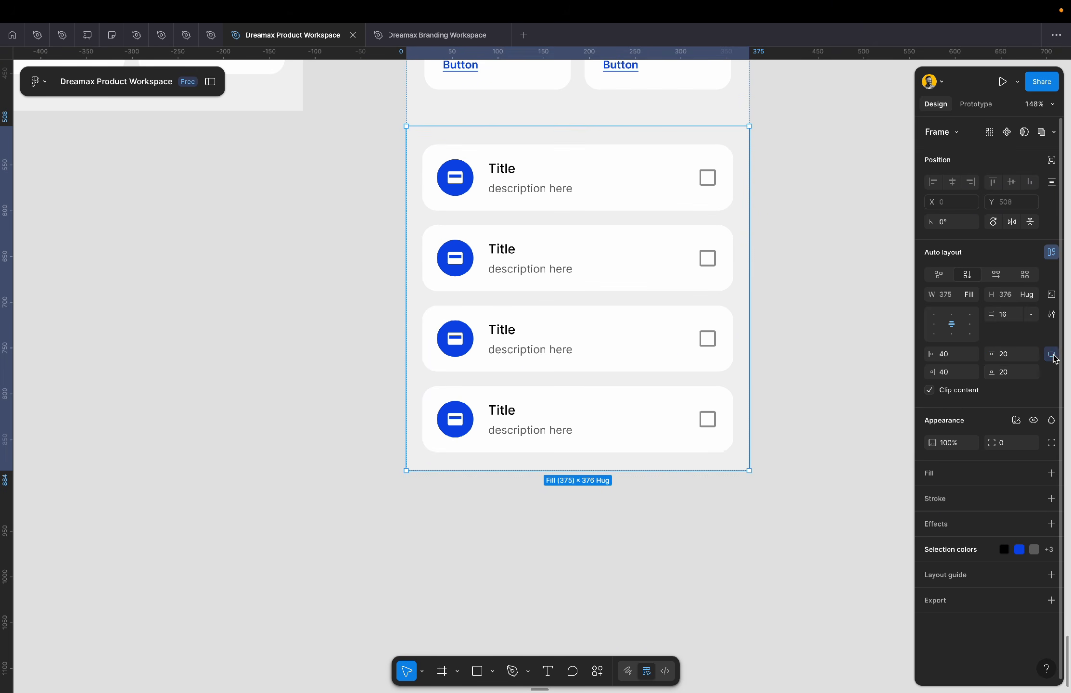
pyautogui.click(1018, 378)
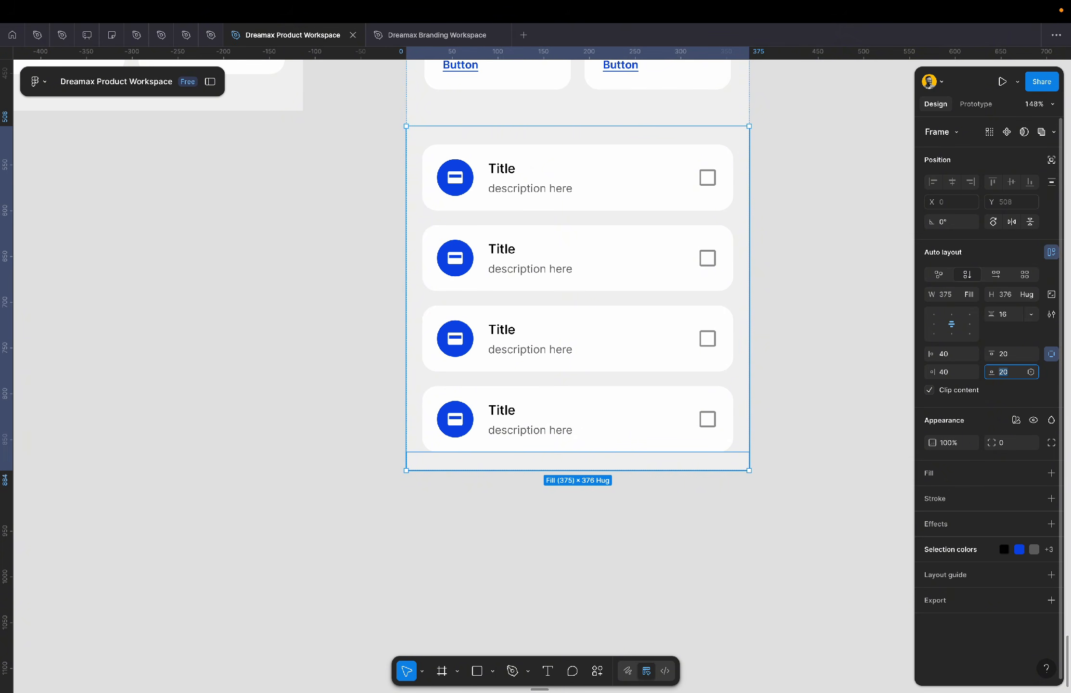
pyautogui.write('40')
pyautogui.press('Return')
pyautogui.click(765, 406)
pyautogui.scroll(-5, 765, 407)
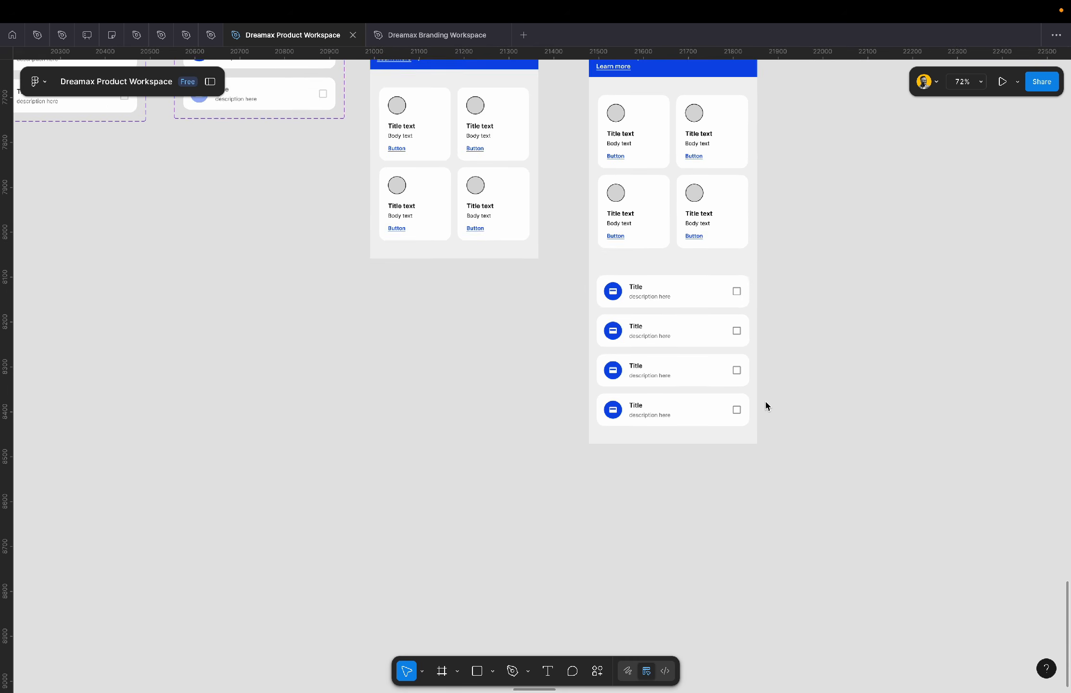
# - Wrap the four compact cards in the second mobile frame in their own auto layout frame
pyautogui.click(668, 292)
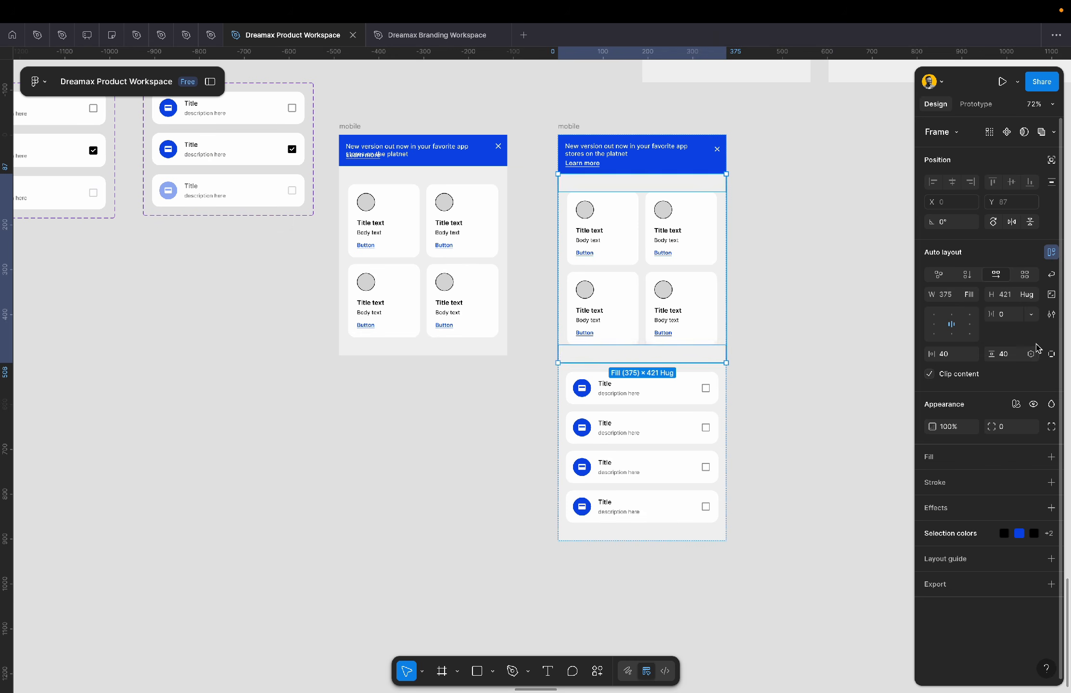
pyautogui.doubleClick(642, 284)
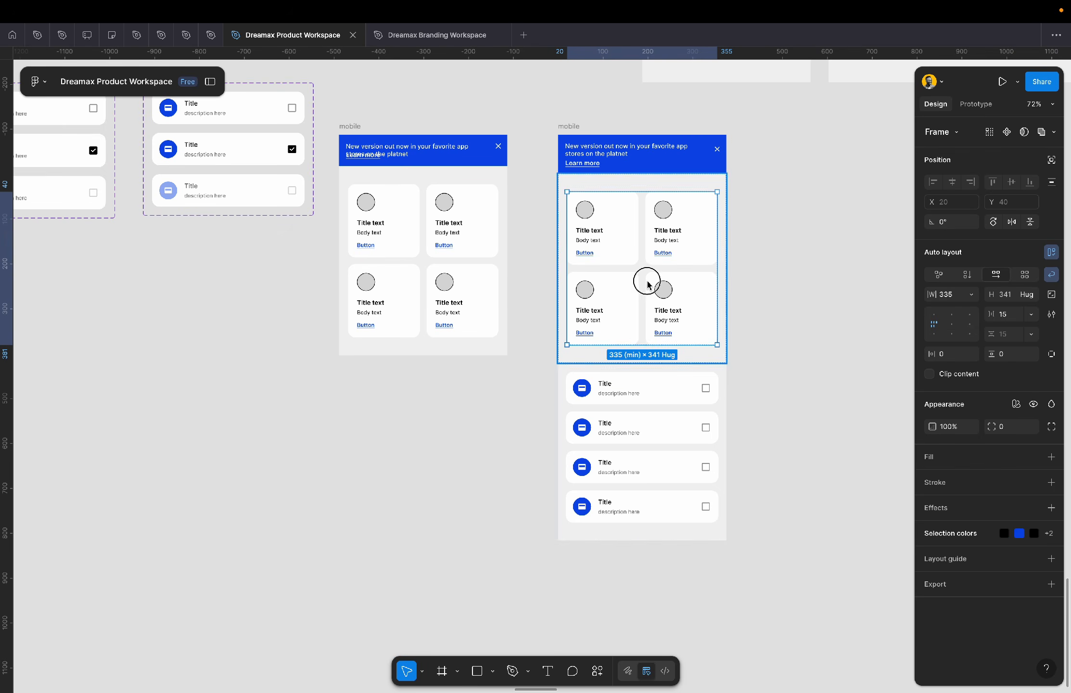
pyautogui.click(663, 424)
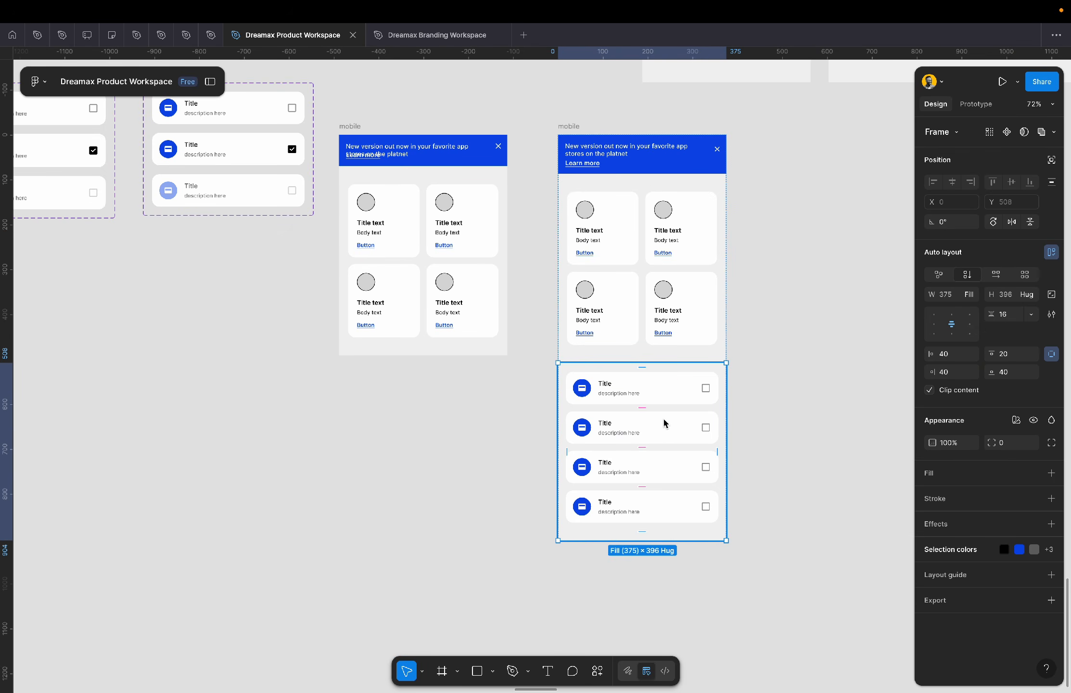
pyautogui.scroll(5, 664, 423)
pyautogui.press('Return')
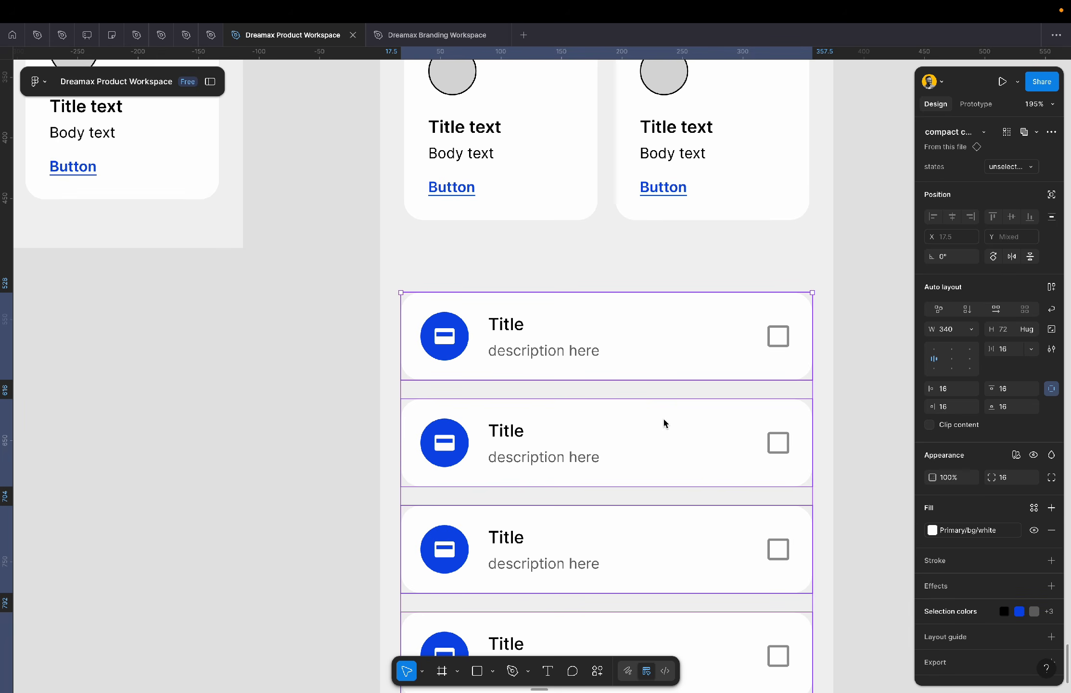
pyautogui.scroll(-3, 662, 424)
pyautogui.hotkey('shift', 'a')
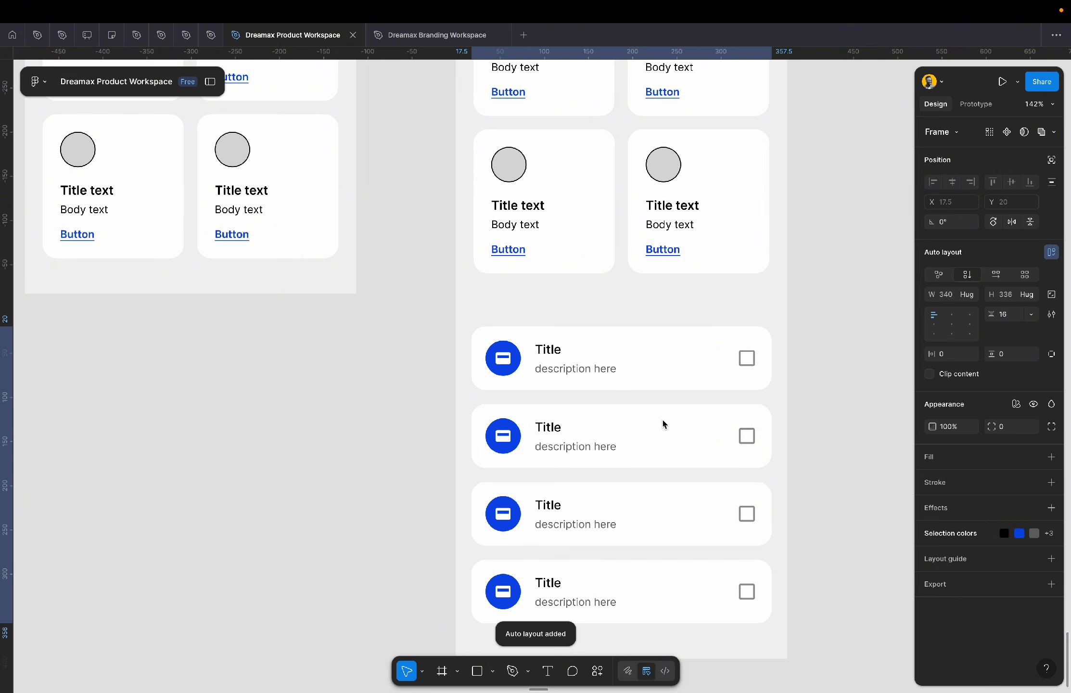
# - Cut the wrapped compact card list out of its container and delete the emptied container
pyautogui.press('Delete')
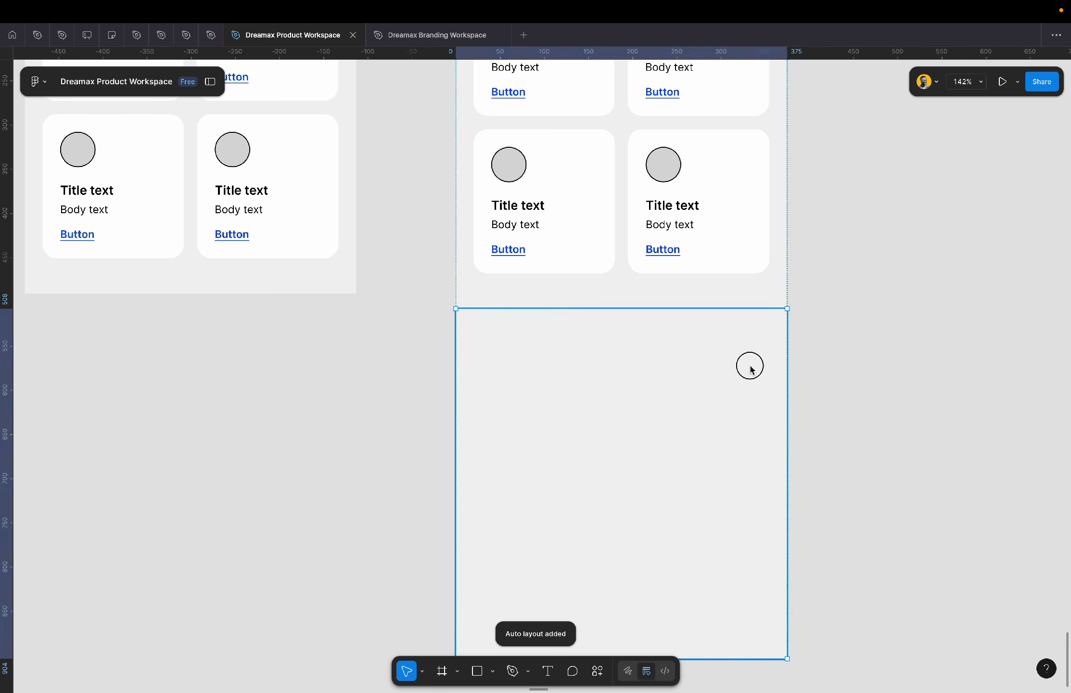
pyautogui.click(751, 369)
pyautogui.press('Delete')
pyautogui.scroll(-4, 750, 368)
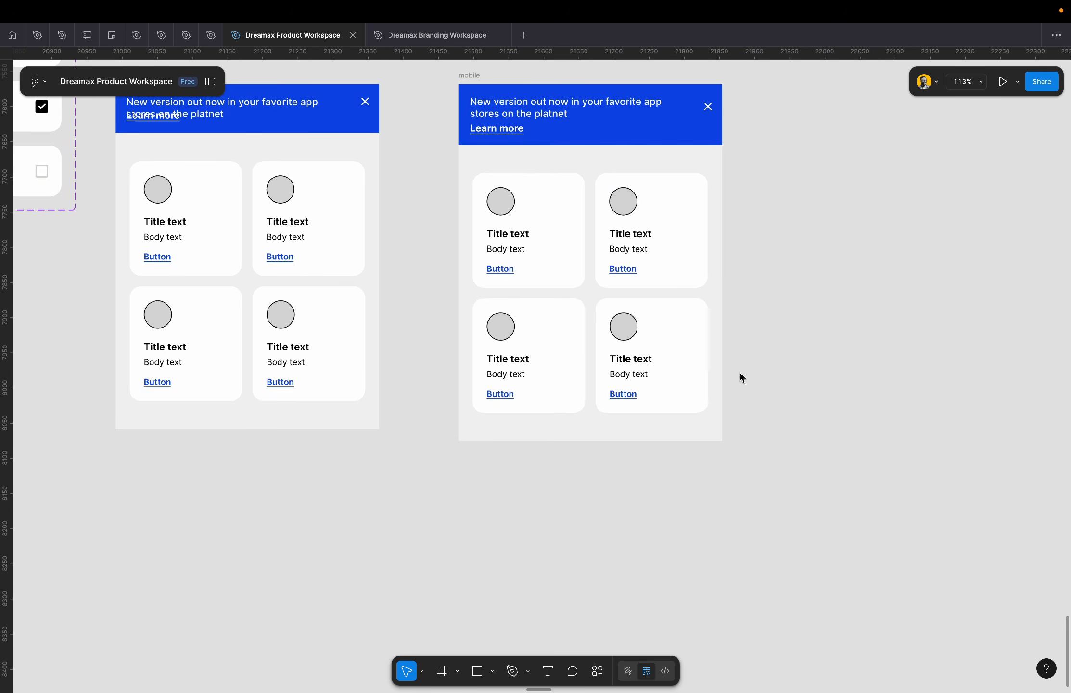
# - Set the card grid's container to a vertical flow with a gap of 24 and paste the compact card list into it
pyautogui.click(605, 291)
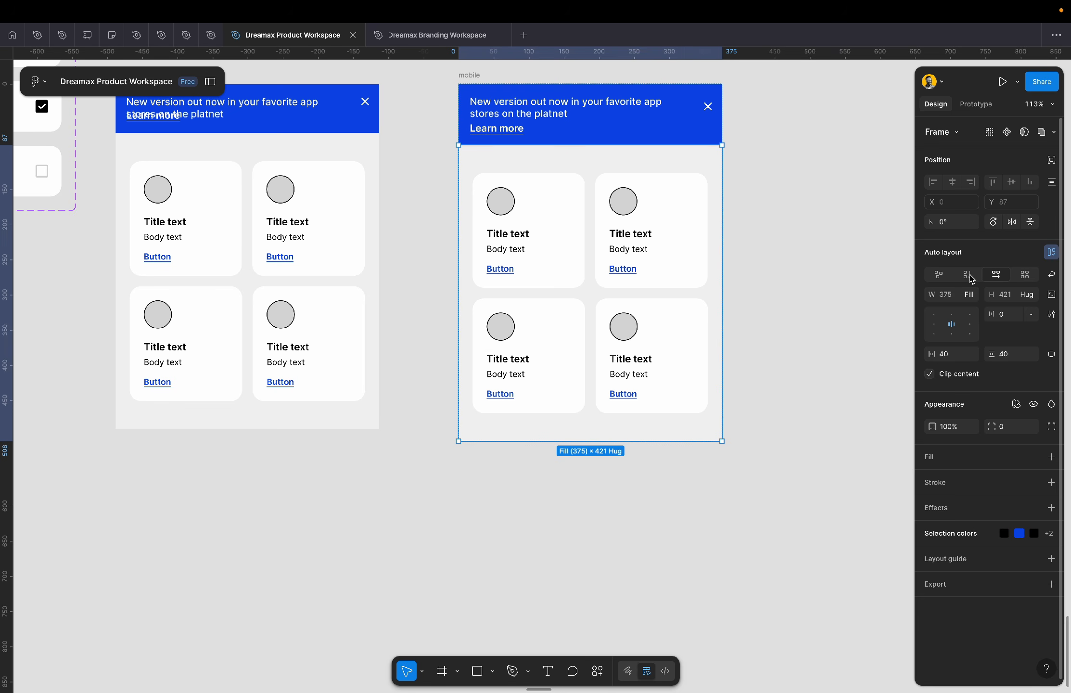
pyautogui.click(970, 276)
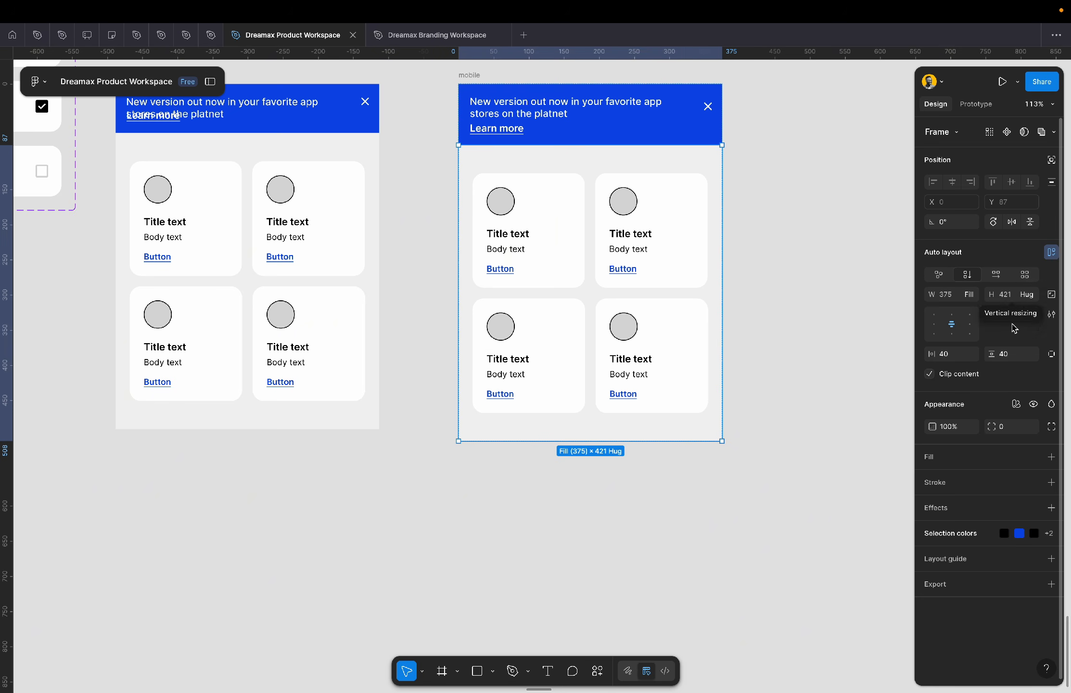
pyautogui.click(1012, 319)
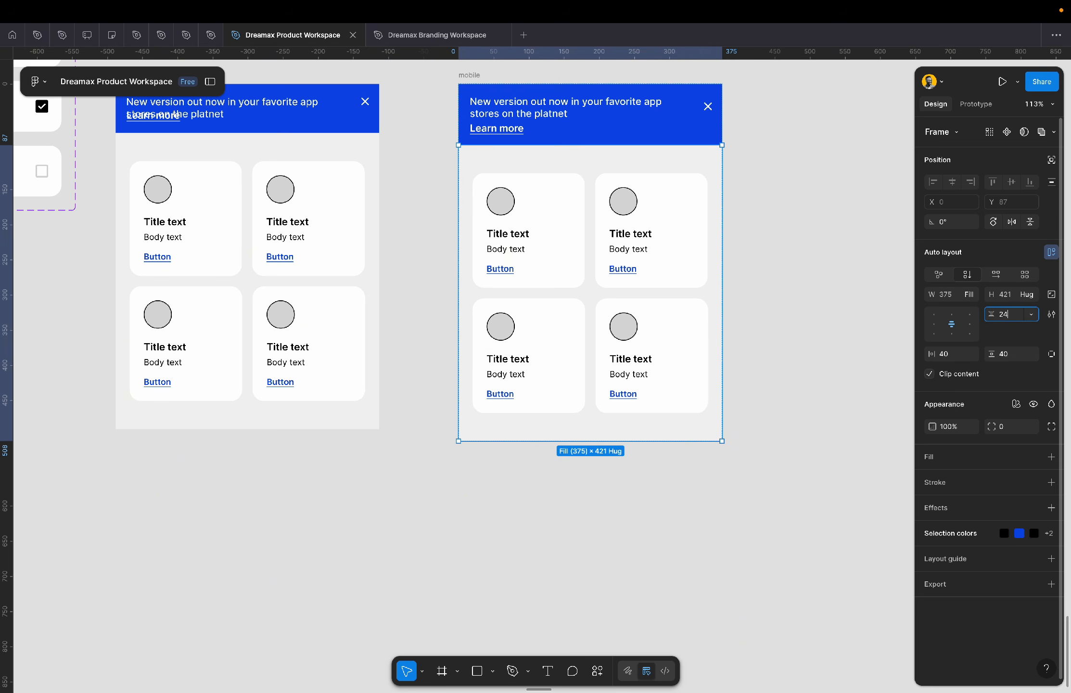
pyautogui.press('Return')
pyautogui.press('super+v')
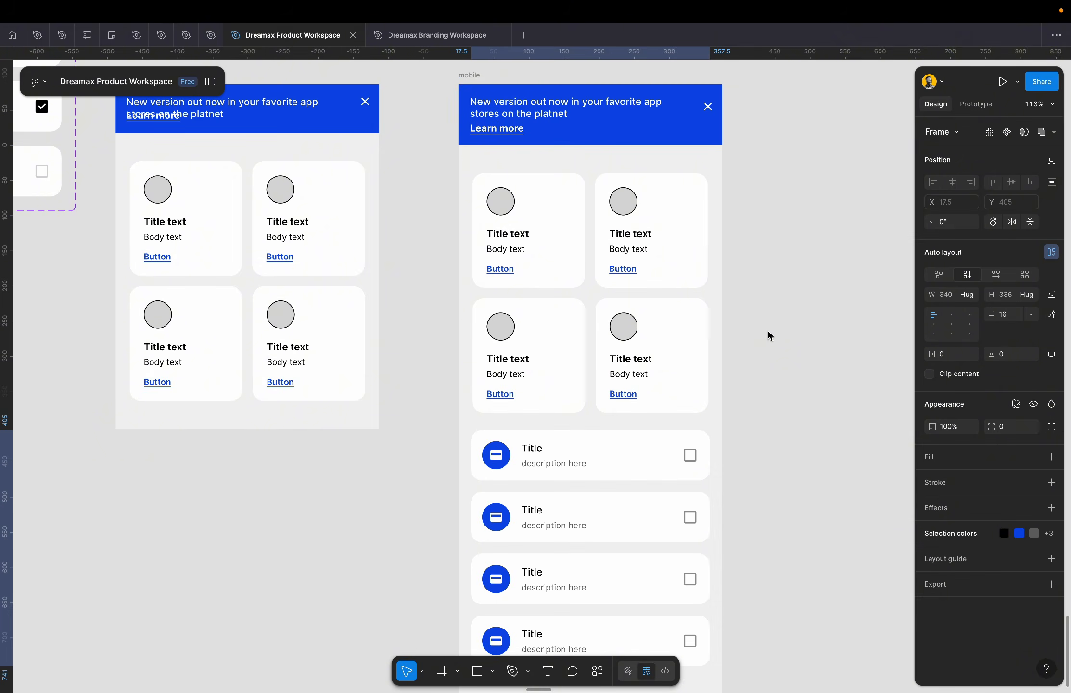
# - Examine the spacing and alignment of the card grid and compact card list, and compare both mobile frames
pyautogui.scroll(-5, 769, 335)
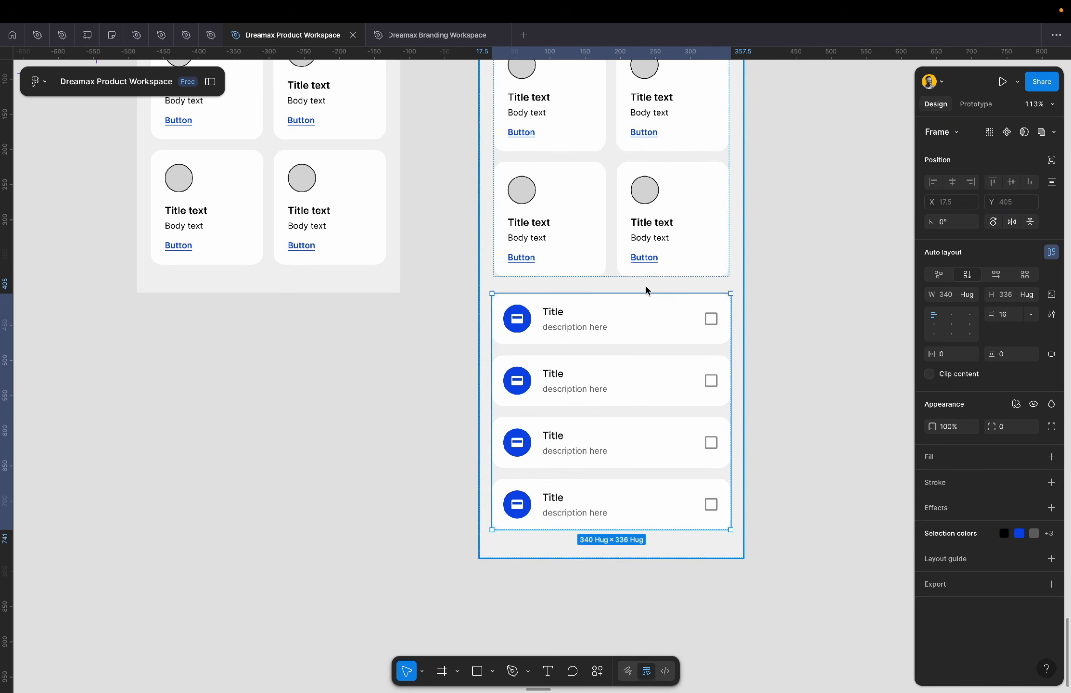
pyautogui.scroll(5, 646, 290)
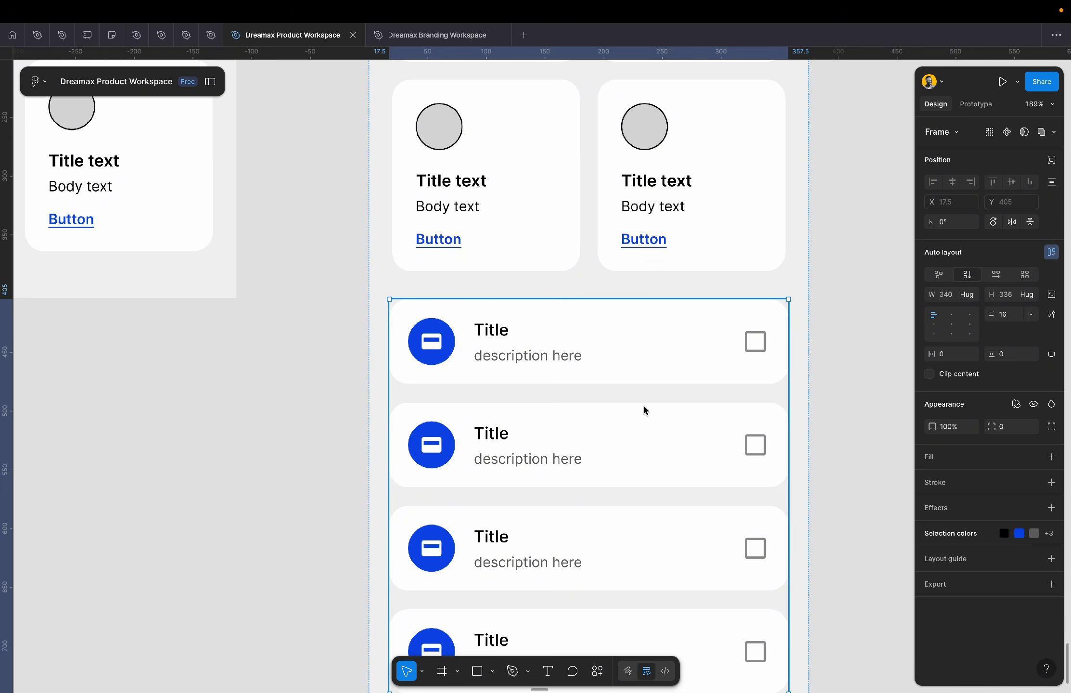
pyautogui.scroll(-5, 647, 375)
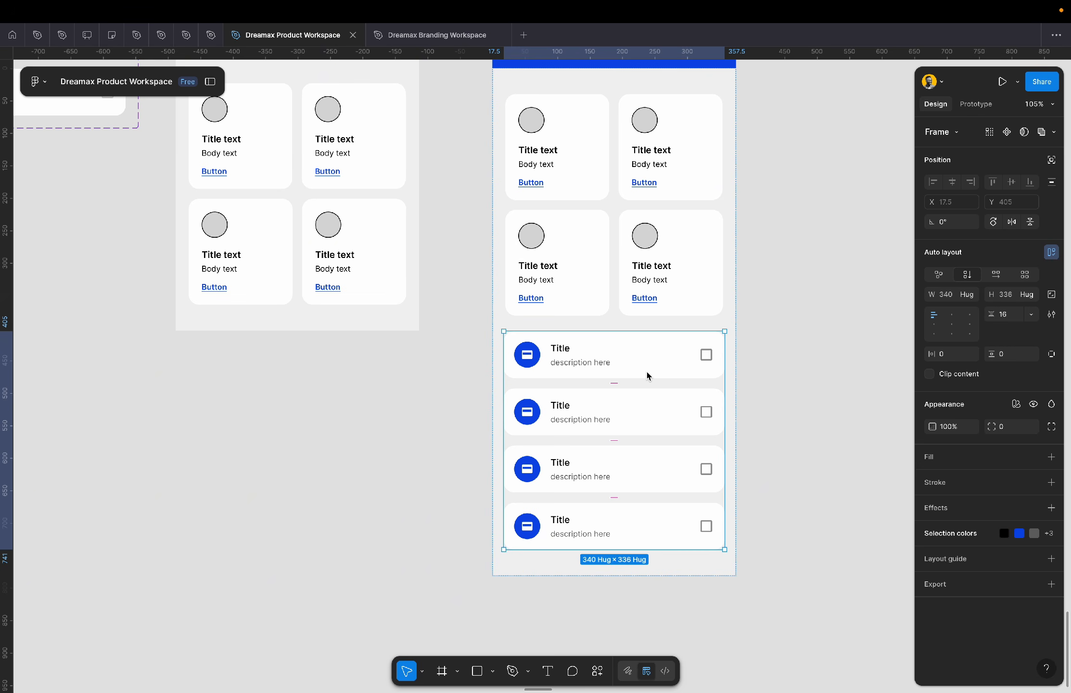
pyautogui.click(846, 455)
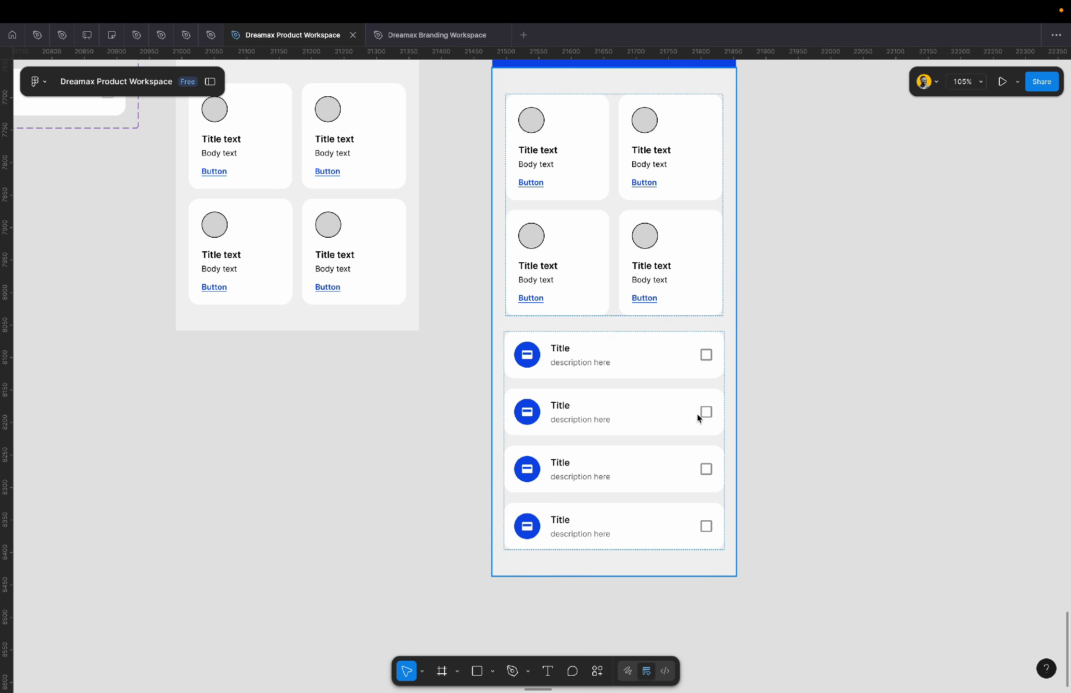
pyautogui.scroll(-2, 699, 417)
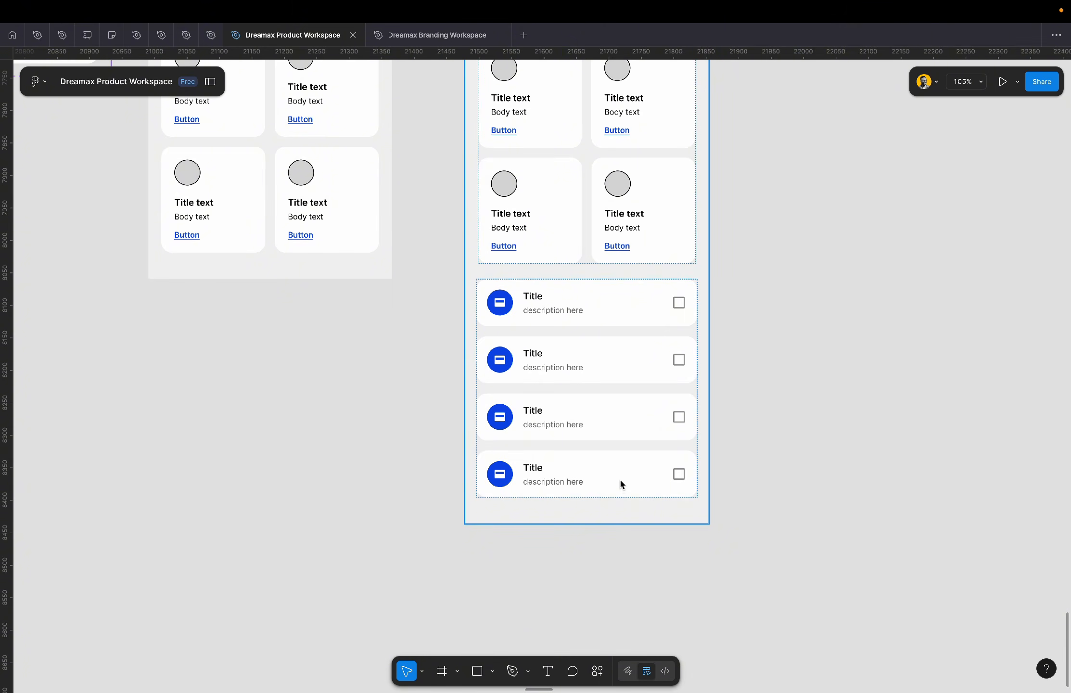
pyautogui.scroll(3, 620, 483)
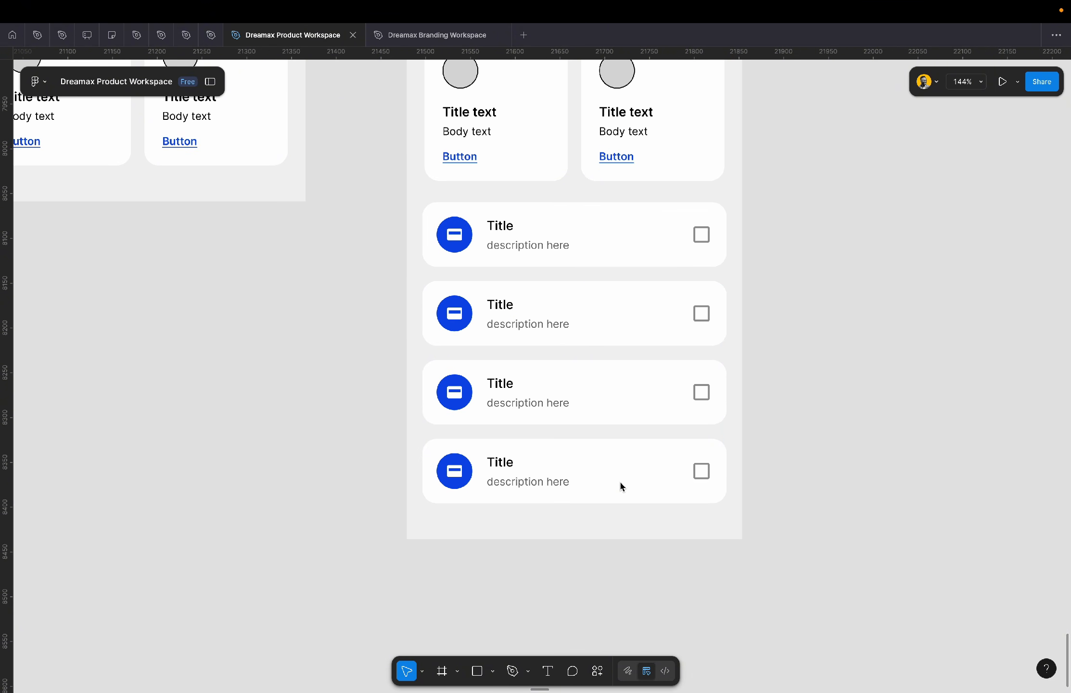
pyautogui.scroll(-3, 620, 483)
pyautogui.scroll(5, 620, 484)
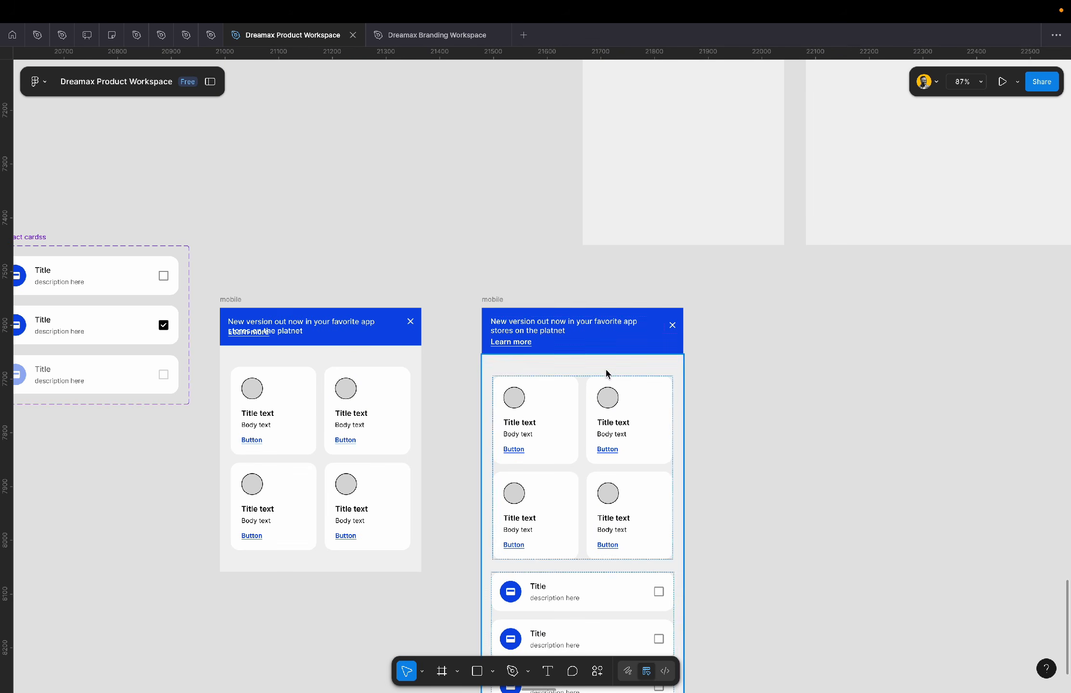
# - Replace the second compact card's description with the banner message "New version out now in your favorite app stores on the platnet"
pyautogui.keyDown('super'); pyautogui.click(549, 325); pyautogui.keyUp('super')
pyautogui.scroll(-8, 550, 328)
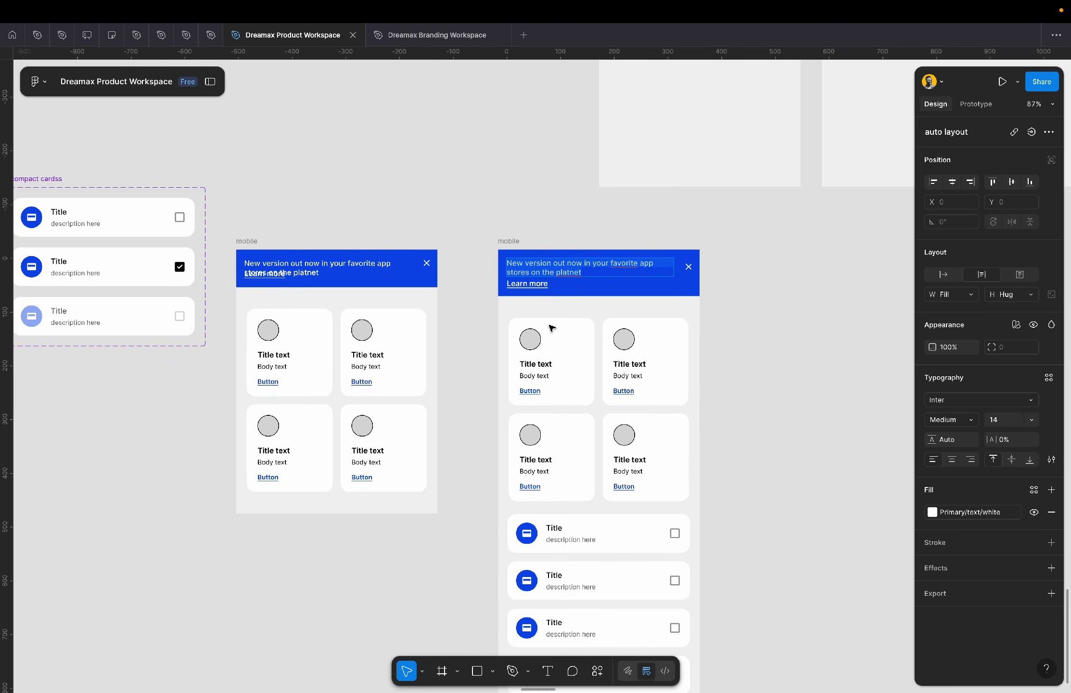
pyautogui.scroll(5, 552, 328)
pyautogui.scroll(2, 551, 327)
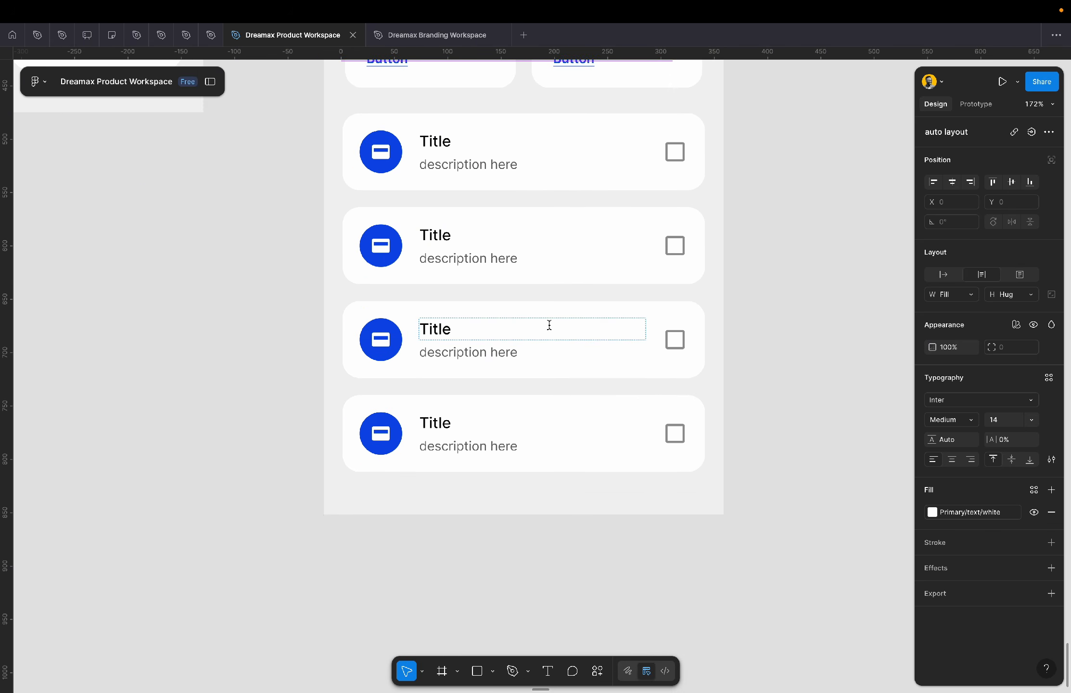
pyautogui.doubleClick(482, 256)
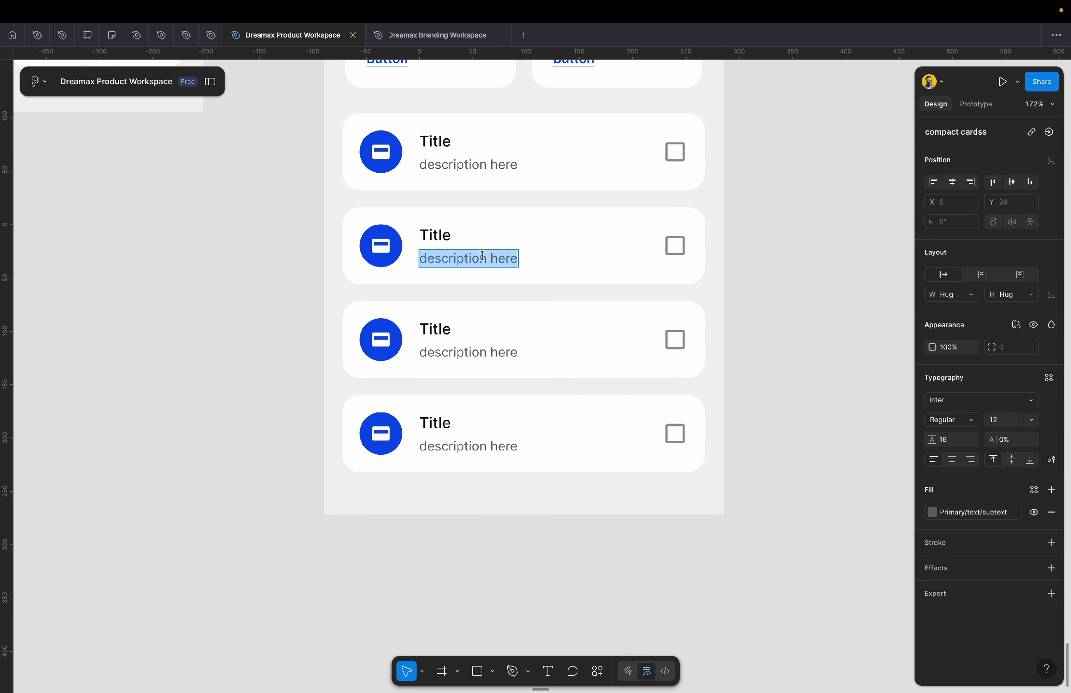
pyautogui.hotkey('ctrl', 'v')
pyautogui.click(816, 328)
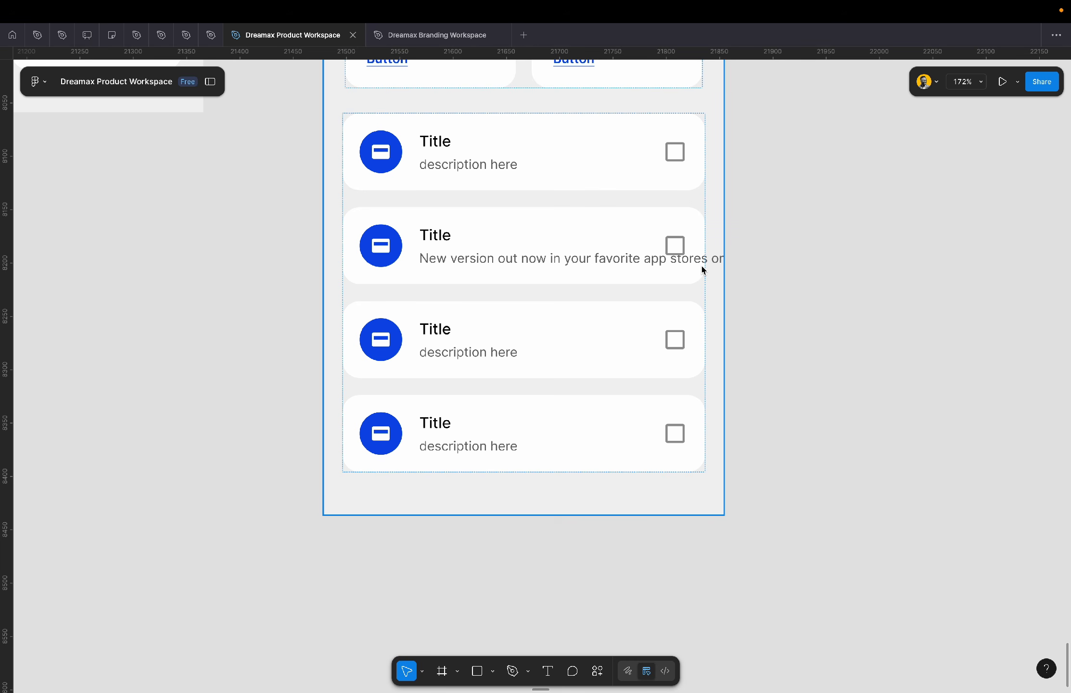
# - Move both mobile frames up to Y 7452 and swap their positions, placing the auto-layout frame beside the component sets
pyautogui.scroll(-5, 701, 264)
pyautogui.hscroll(-3, 701, 265)
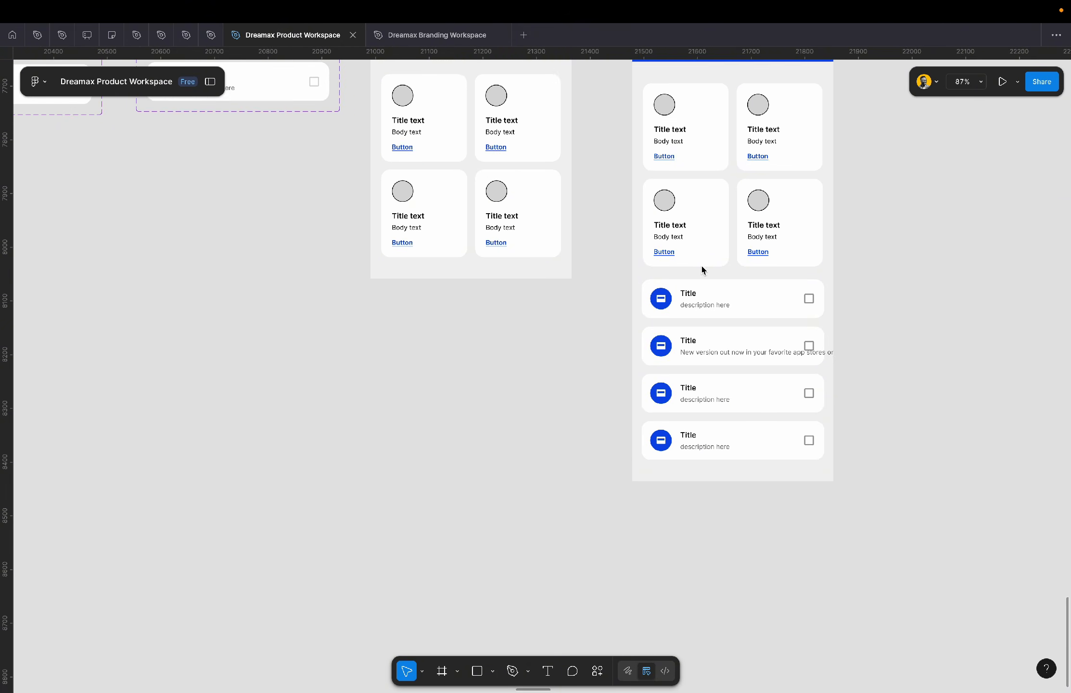
pyautogui.scroll(5, 701, 265)
pyautogui.hscroll(-5, 700, 264)
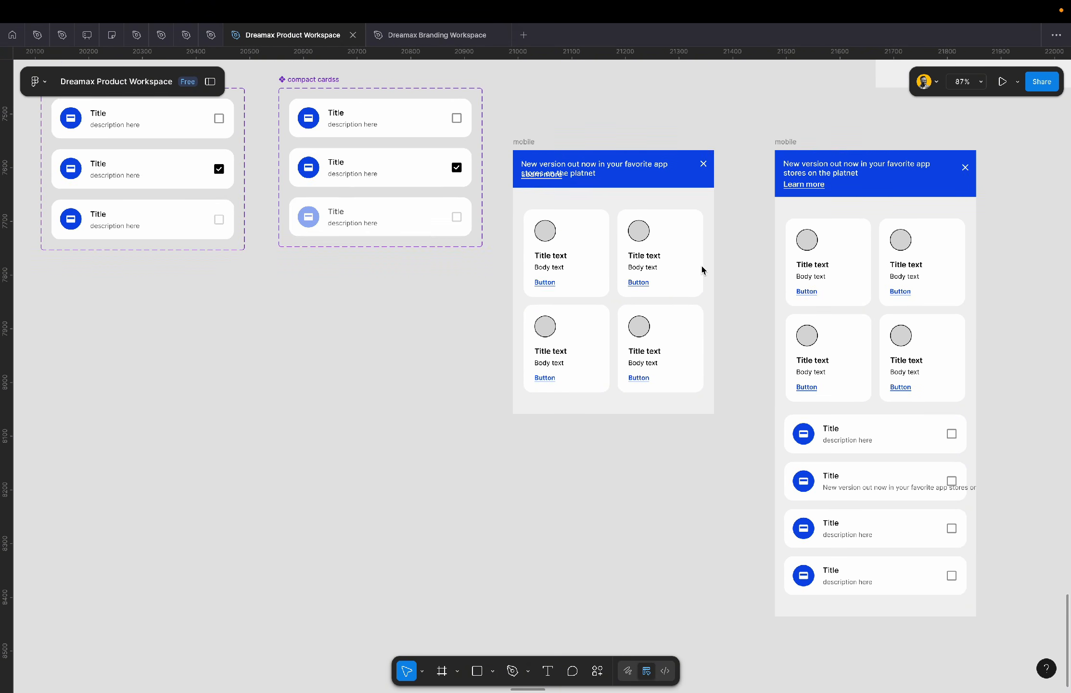
pyautogui.scroll(-1, 702, 270)
pyautogui.hscroll(2, 702, 270)
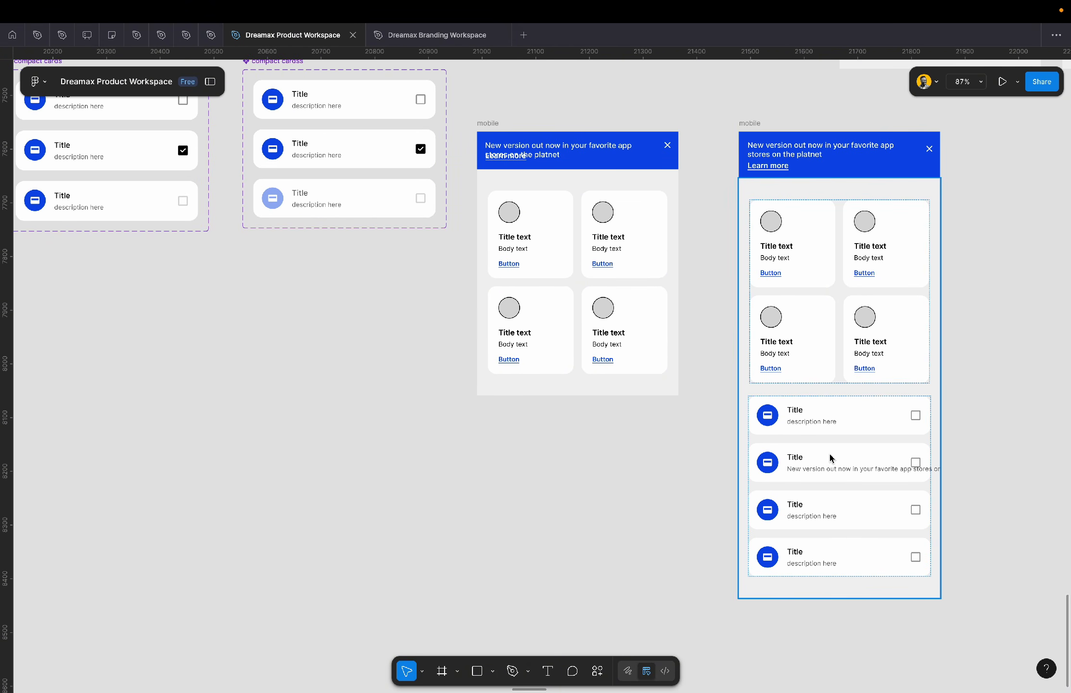
pyautogui.click(488, 123)
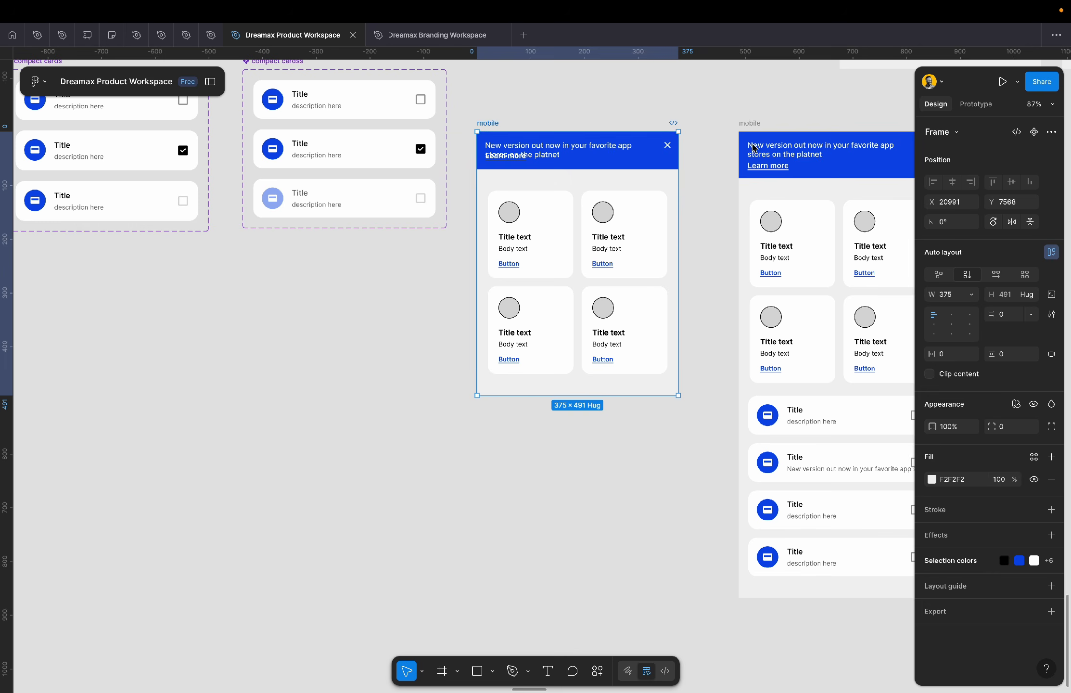
pyautogui.keyDown('shift'); pyautogui.click(754, 149); pyautogui.keyUp('shift')
pyautogui.scroll(-2, 765, 174)
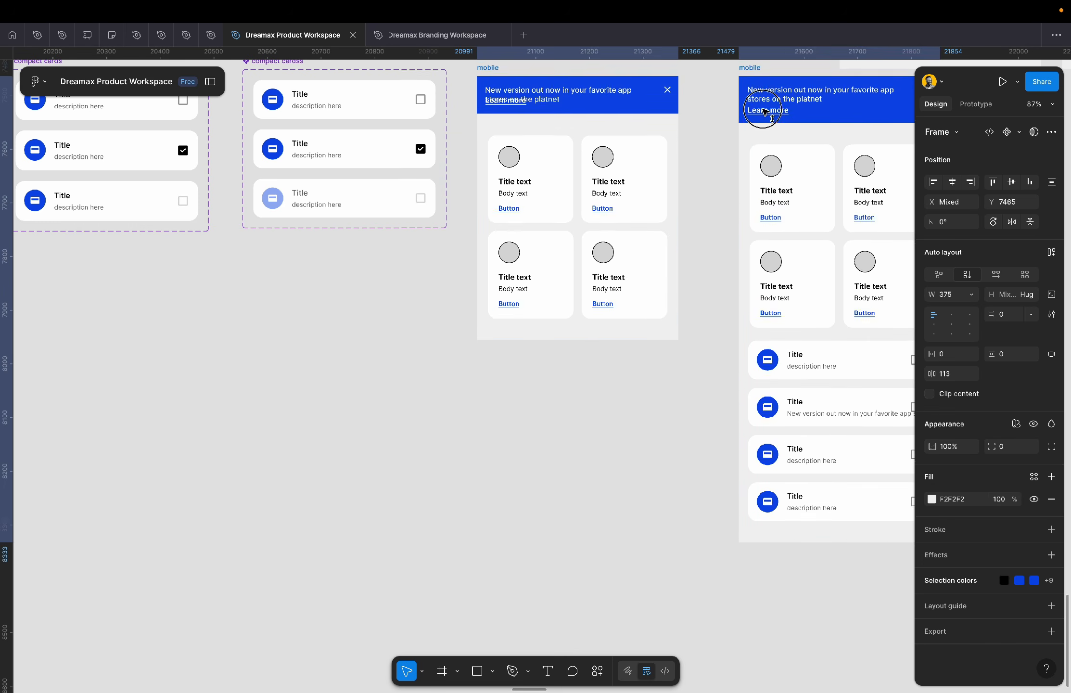
pyautogui.moveTo(765, 112); pyautogui.dragTo(765, 105)
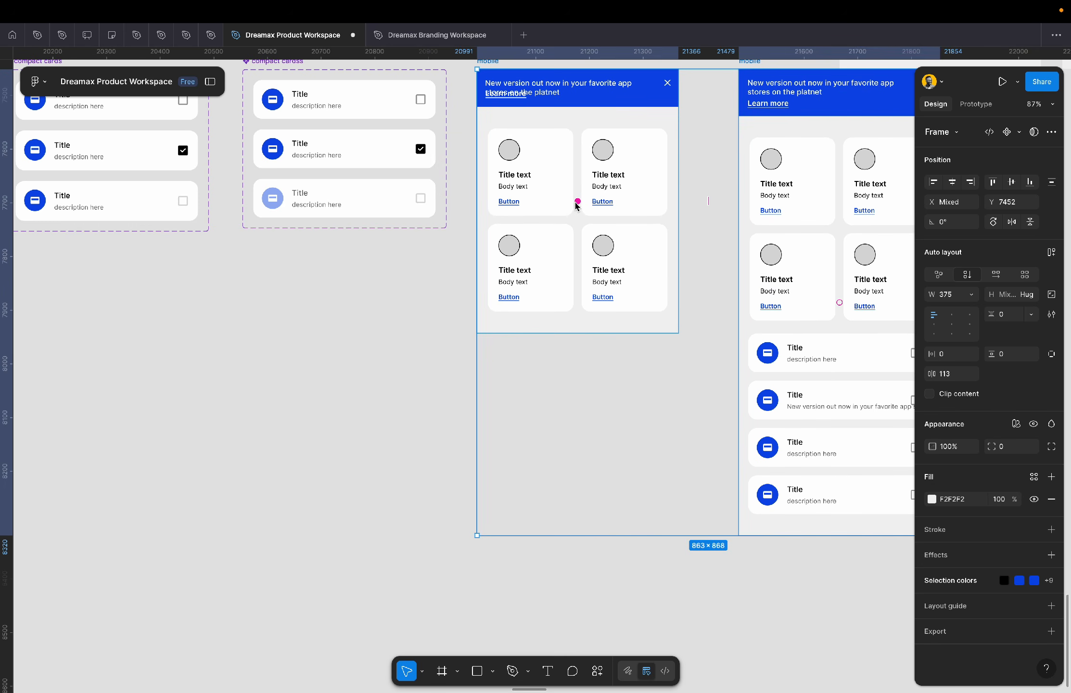
pyautogui.moveTo(577, 201); pyautogui.dragTo(799, 212)
pyautogui.click(729, 418)
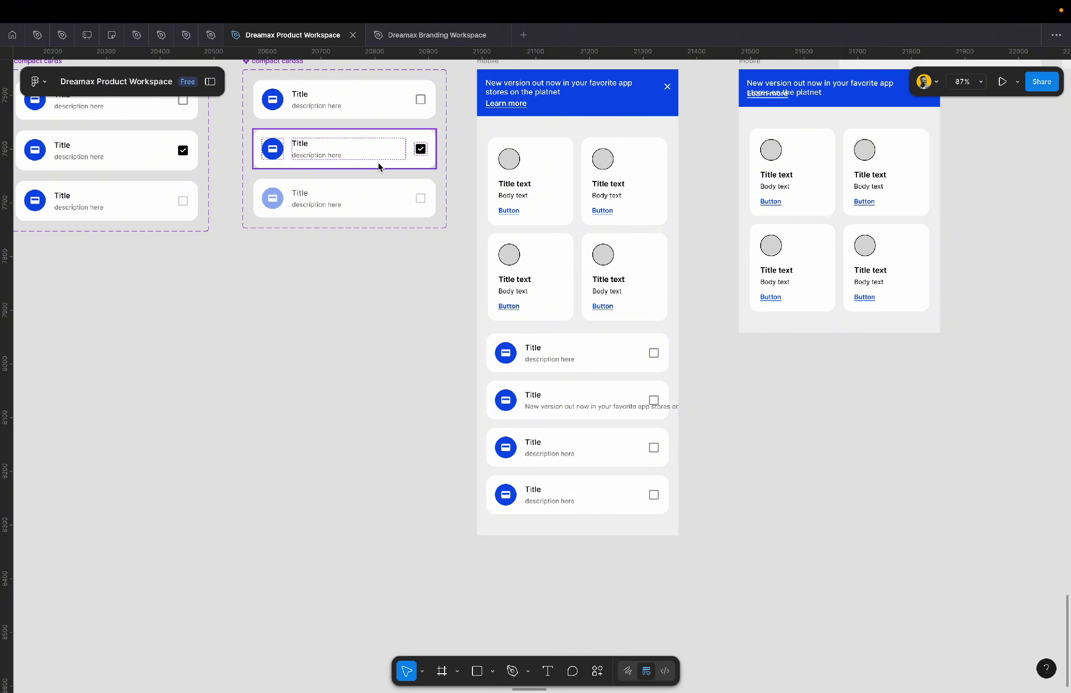
# - Select the title and description stack inside the default variant, then the checked variant, of the compact cardss component set
pyautogui.scroll(4, 379, 167)
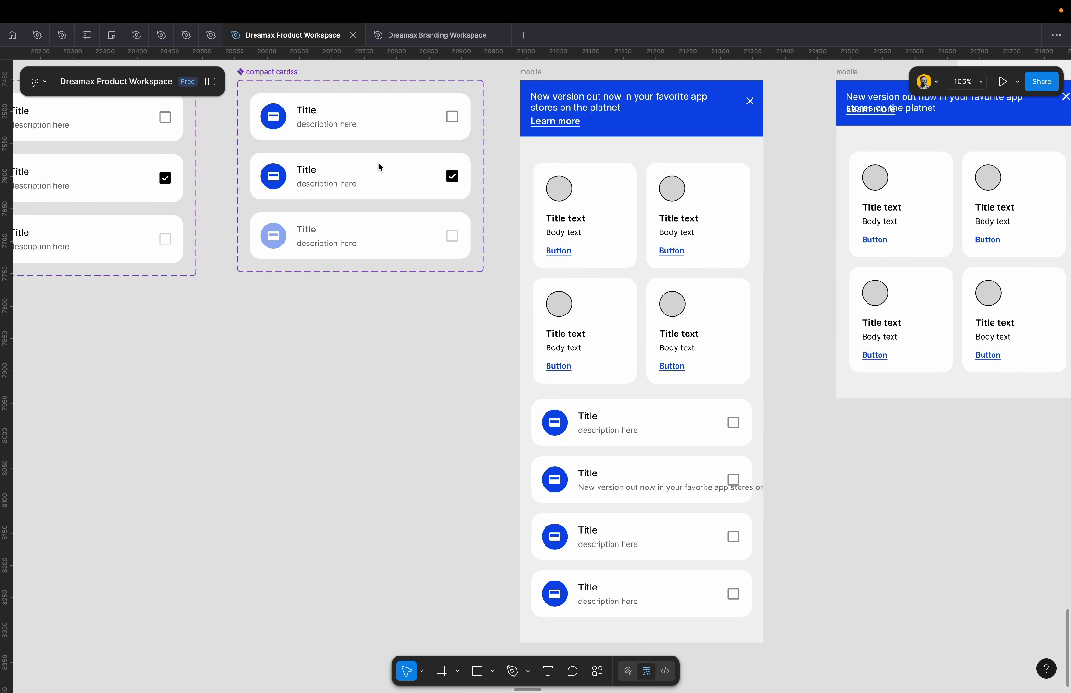
pyautogui.hscroll(-2, 378, 167)
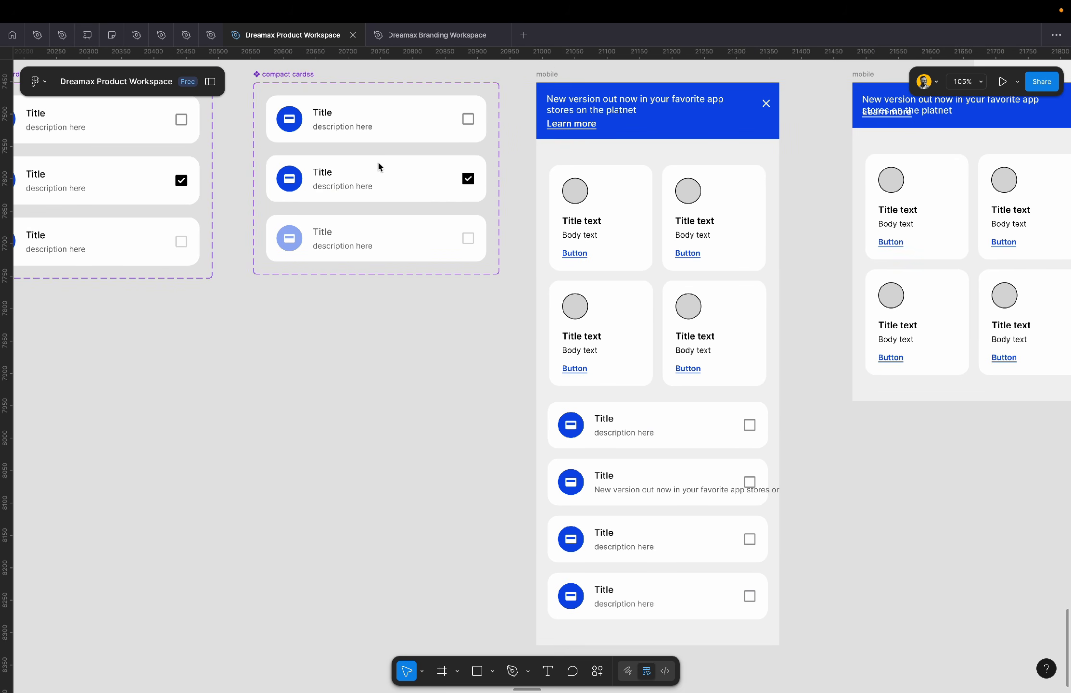
pyautogui.doubleClick(349, 121)
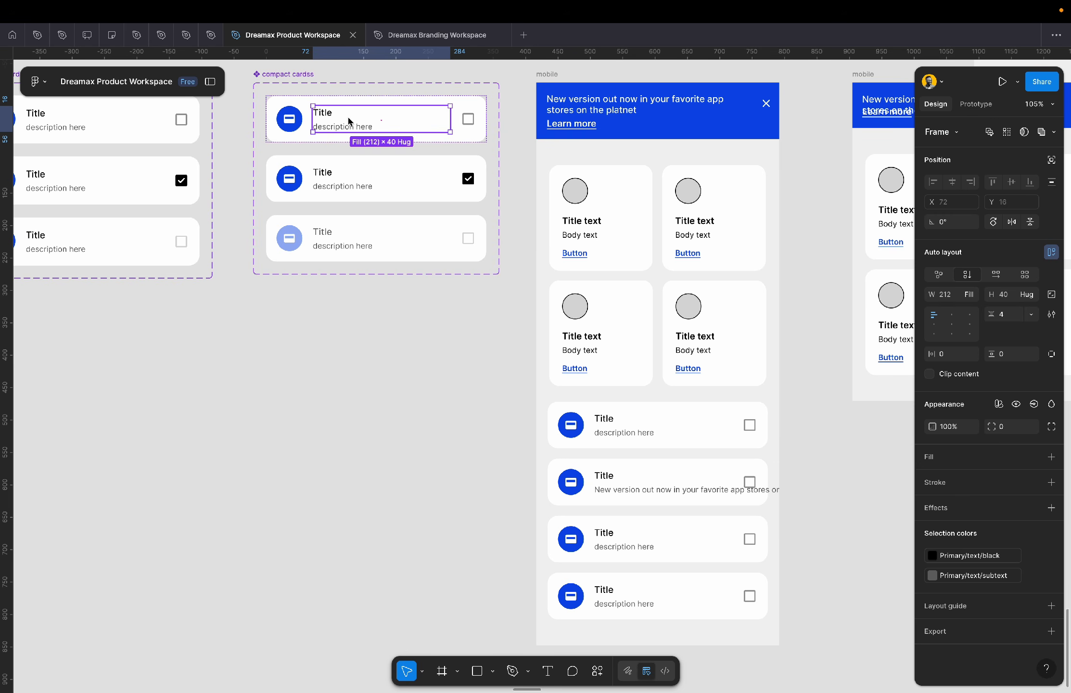
pyautogui.click(359, 183)
pyautogui.doubleClick(360, 183)
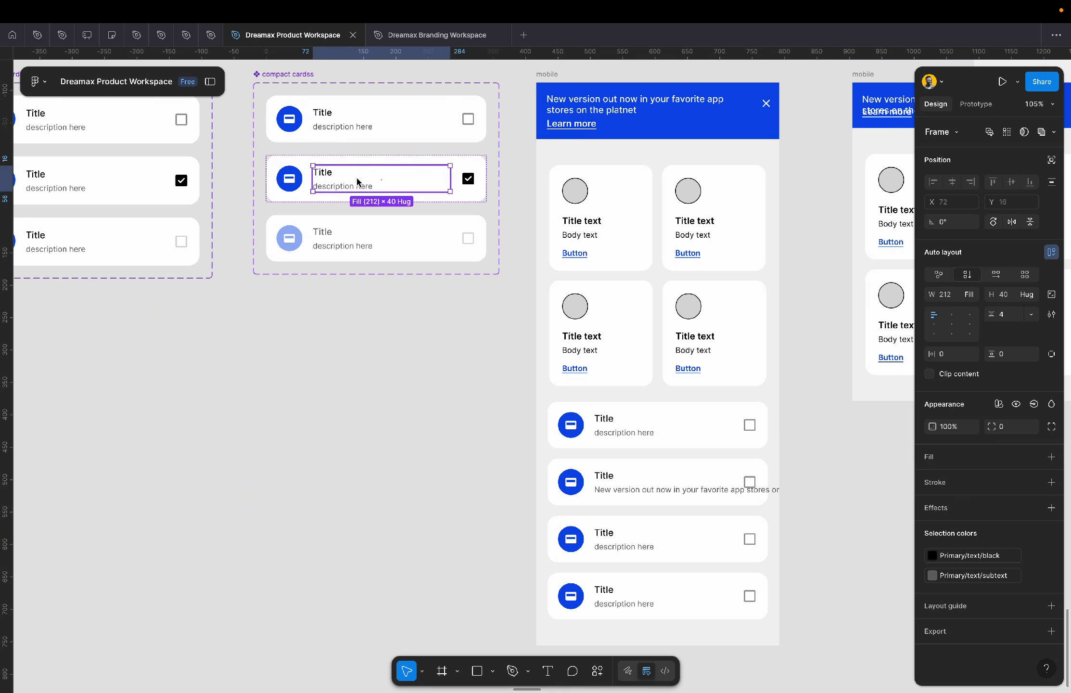
# - Set the title and description texts in all three variants of the "compact cardss" component to fill the container width
pyautogui.click(1007, 136)
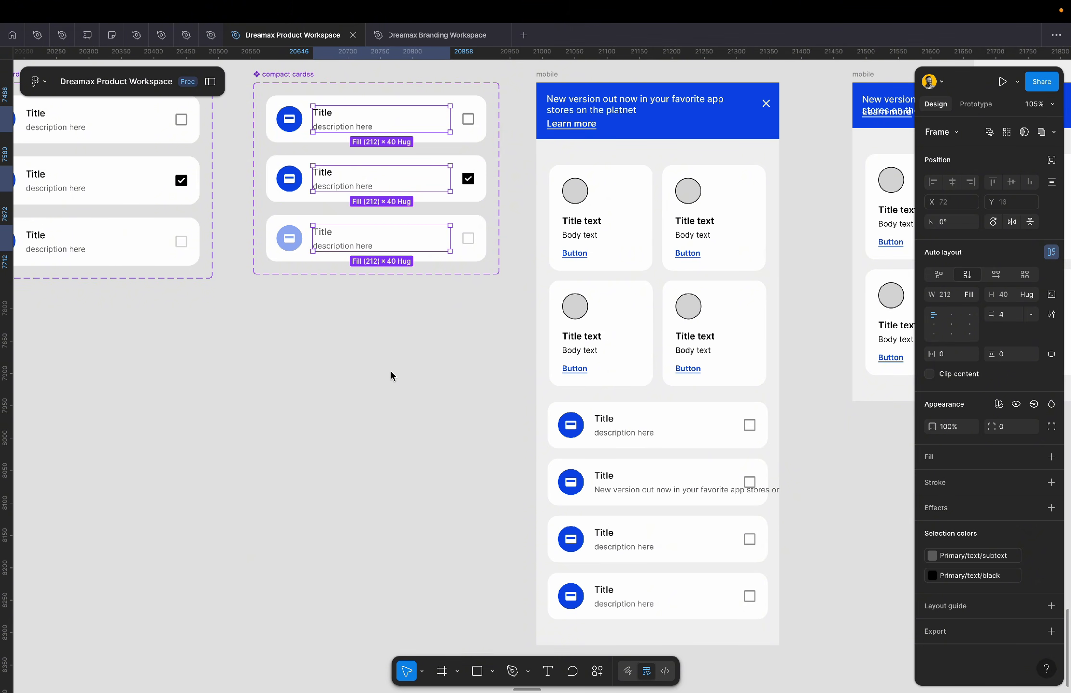
pyautogui.press('Return')
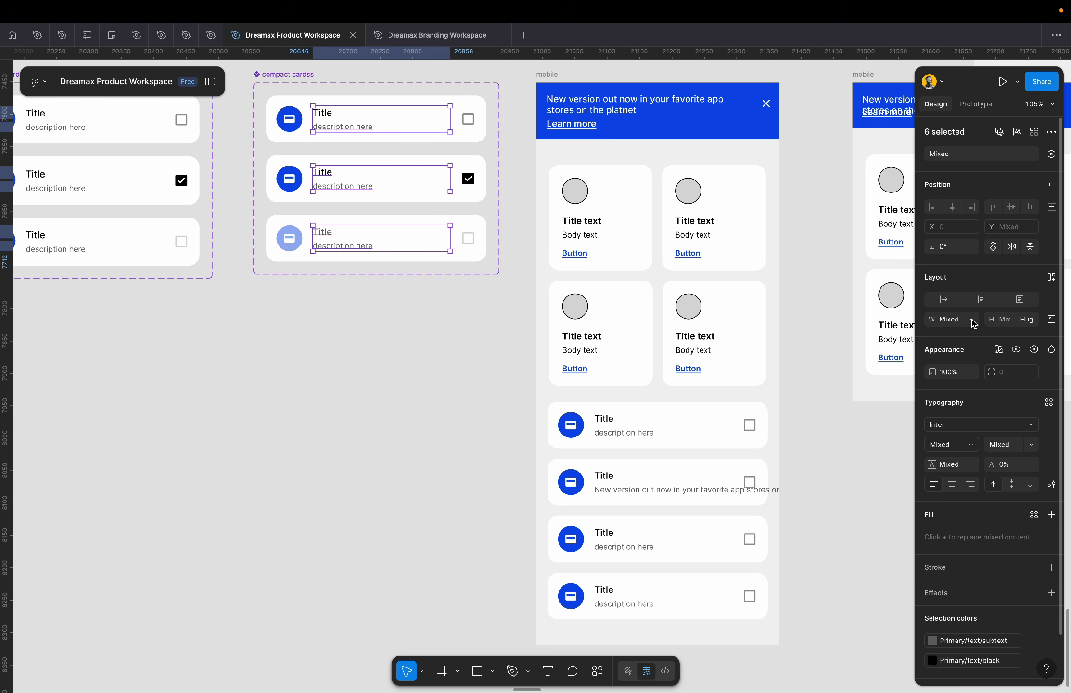
pyautogui.click(394, 337)
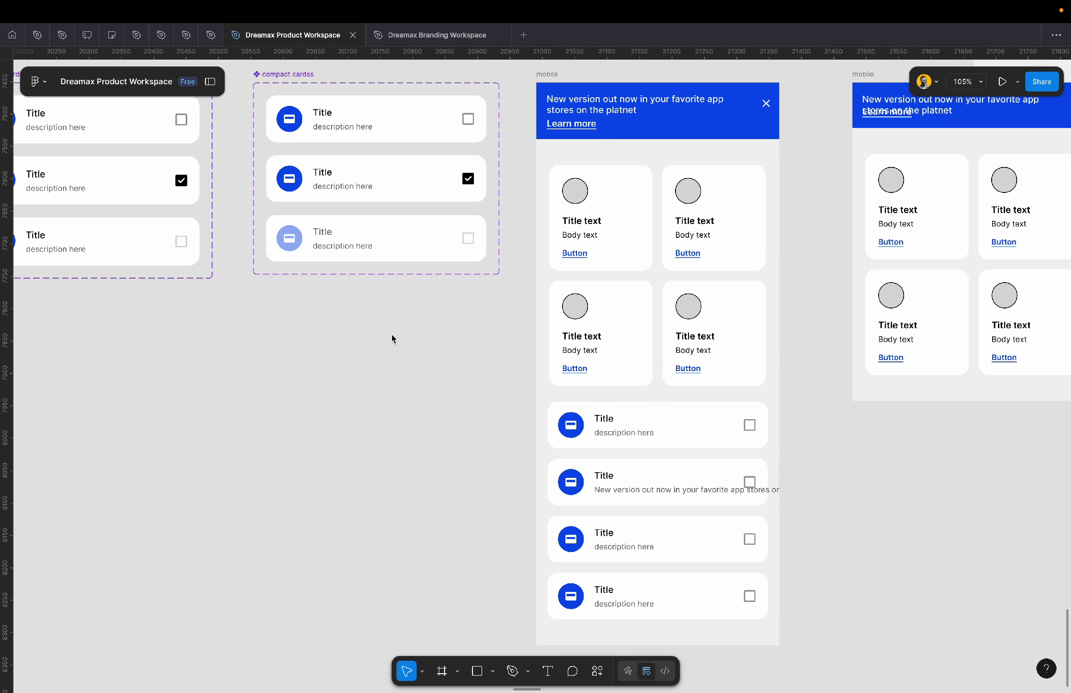
pyautogui.doubleClick(364, 186)
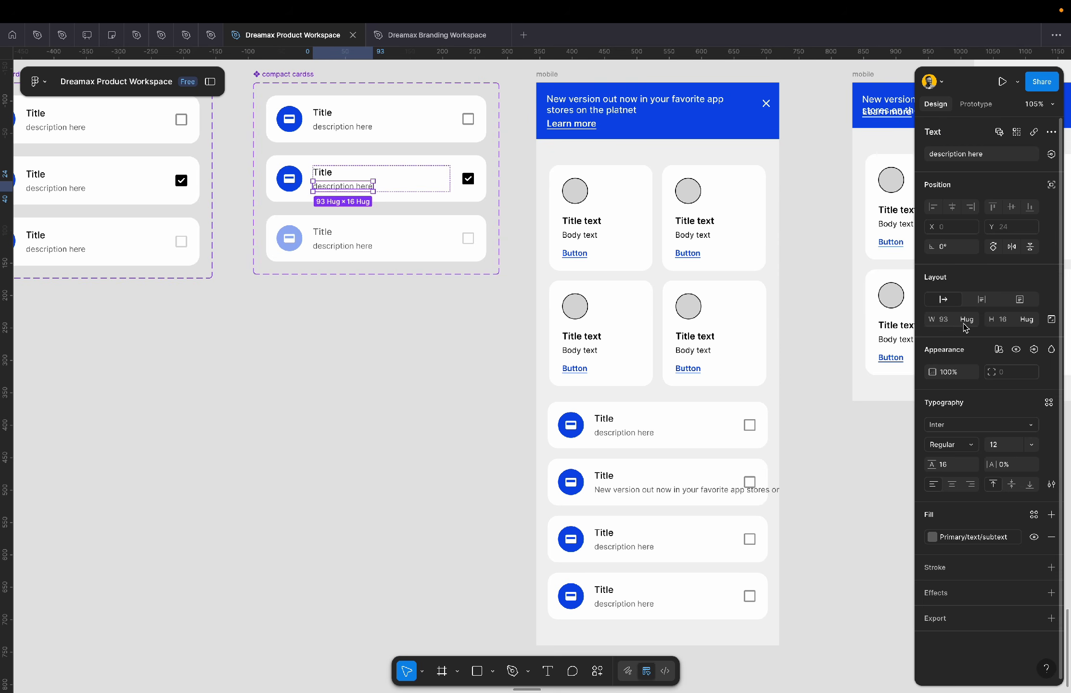
pyautogui.press('super+z')
pyautogui.press('super+z')
pyautogui.press('super+z')
pyautogui.press('super+z')
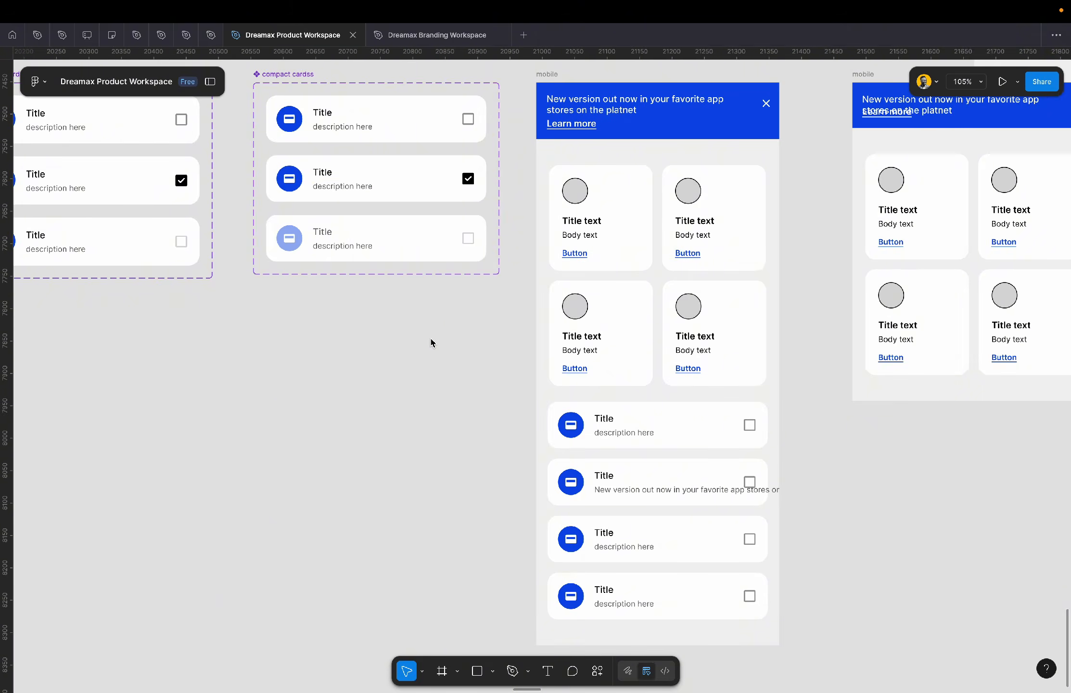
pyautogui.click(980, 320)
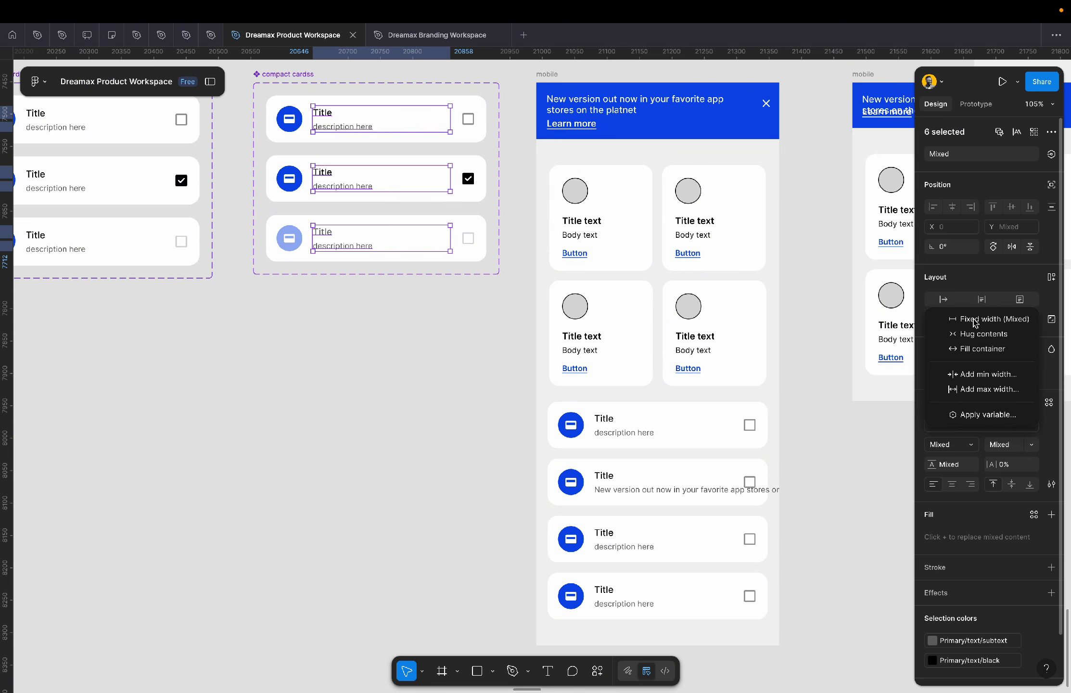
pyautogui.click(992, 350)
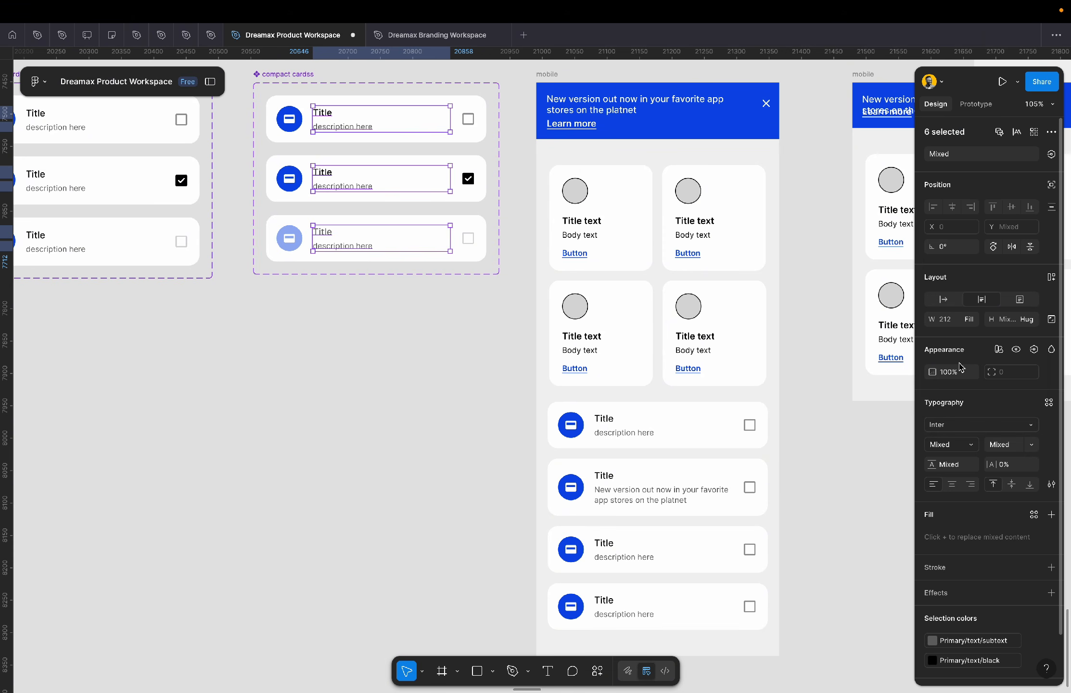
pyautogui.click(818, 471)
# - Replace the first compact card's description in the mobile frame with "New version out now in your favorite app stores on the platnet"
pyautogui.scroll(-3, 817, 472)
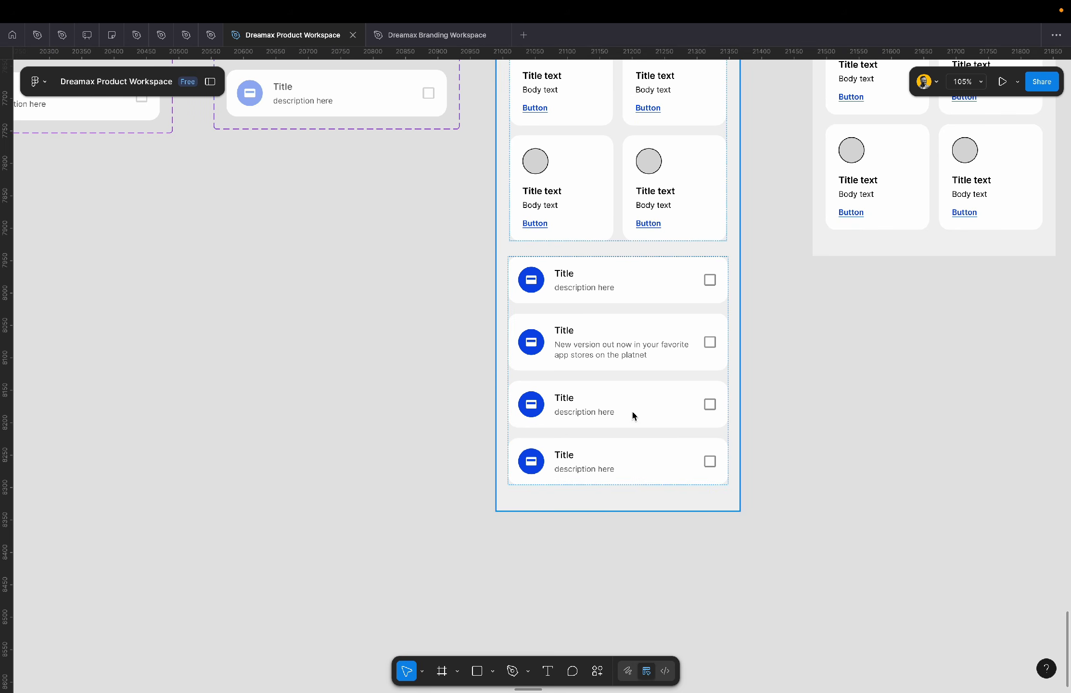
pyautogui.scroll(5, 638, 395)
pyautogui.scroll(3, 639, 397)
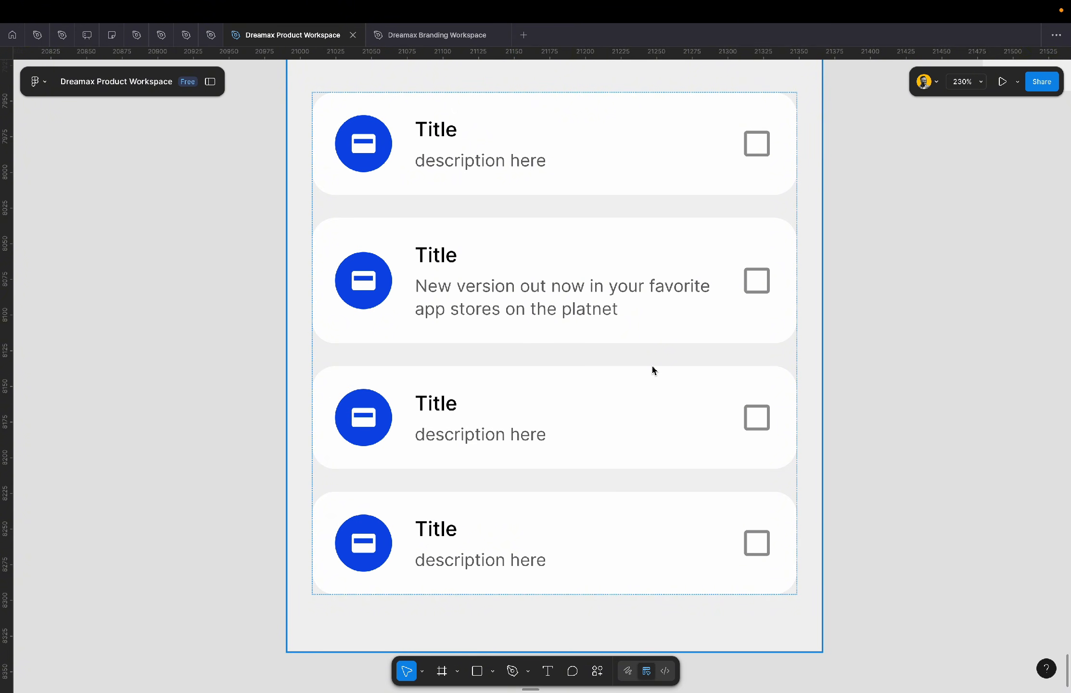
pyautogui.doubleClick(515, 168)
pyautogui.write('New version out now in your favorite app stores on the platnet')
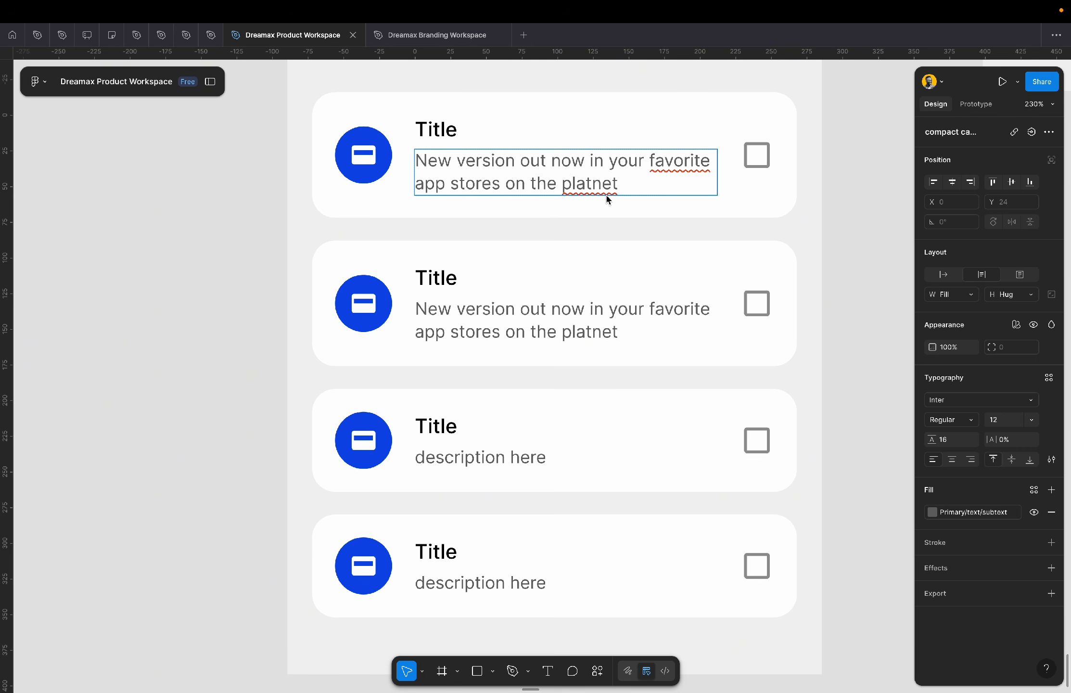
# - Correct "platnet" to "planet" and "favorite" to "favourite" in the first compact card's description
pyautogui.click(595, 188)
pyautogui.press('BackSpace')
pyautogui.press('End')
pyautogui.click(685, 166)
pyautogui.write('u')
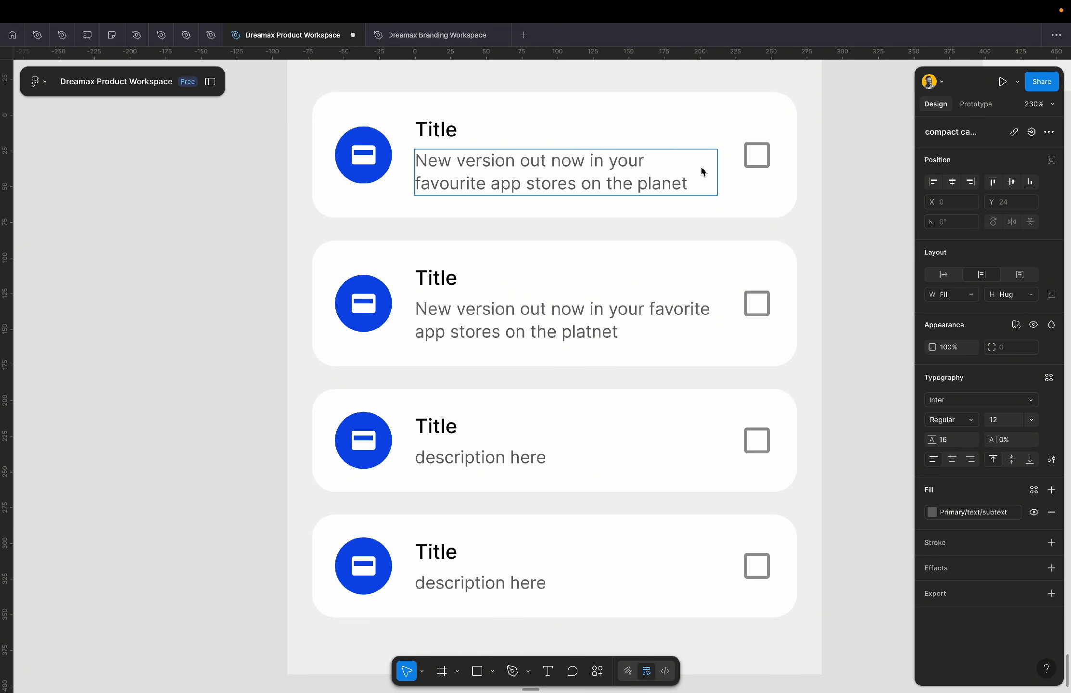
# - Append "in the whole wide world of elon musk web" to the first compact card's description
pyautogui.click(696, 190)
pyautogui.write('in the w')
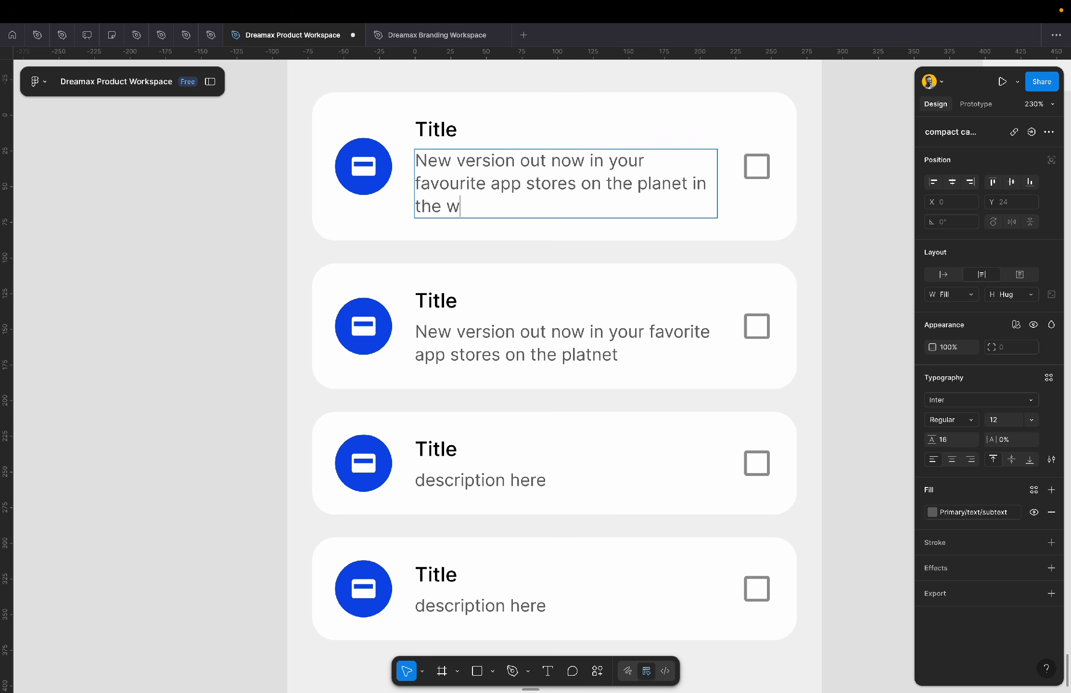
pyautogui.write('ohole wide w')
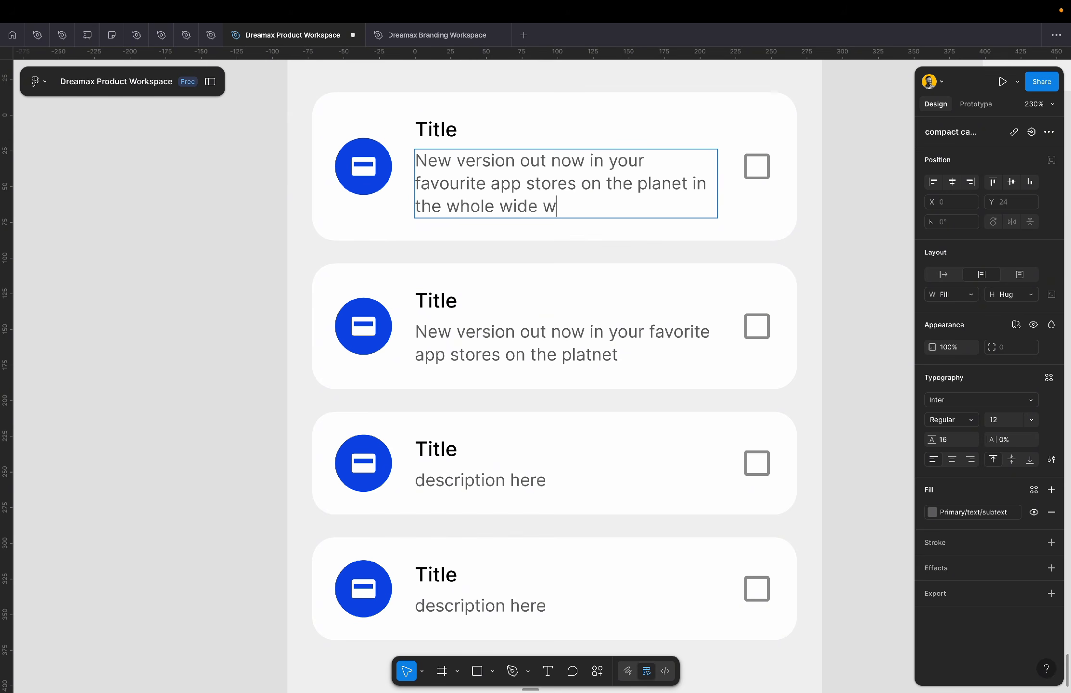
pyautogui.write('orld of elon mu')
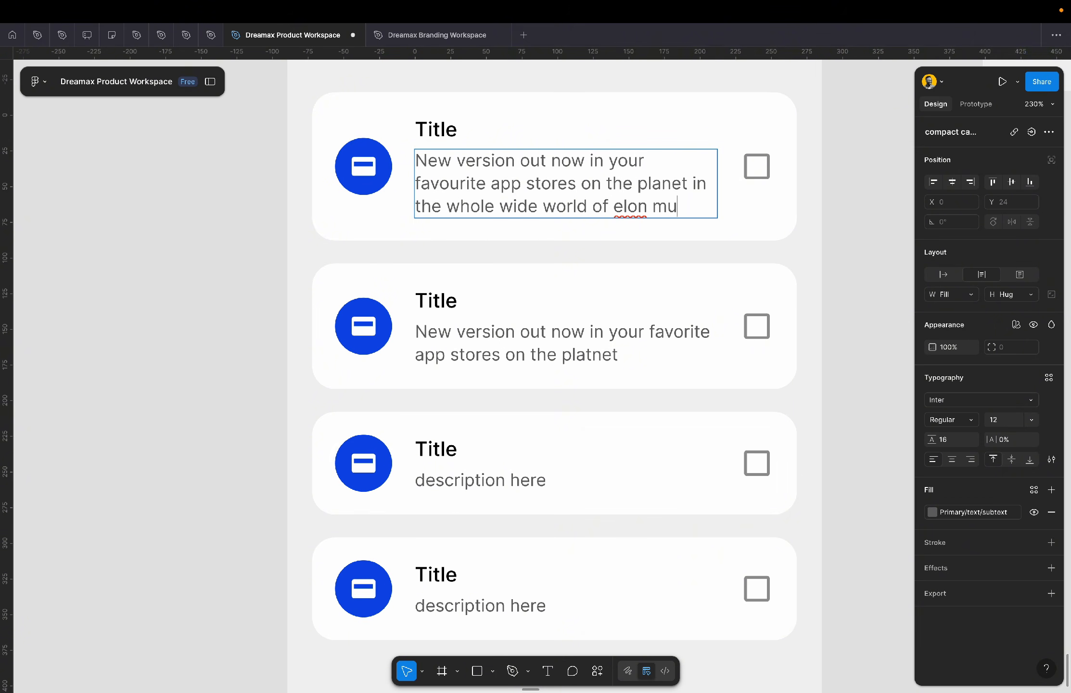
pyautogui.write('sk web')
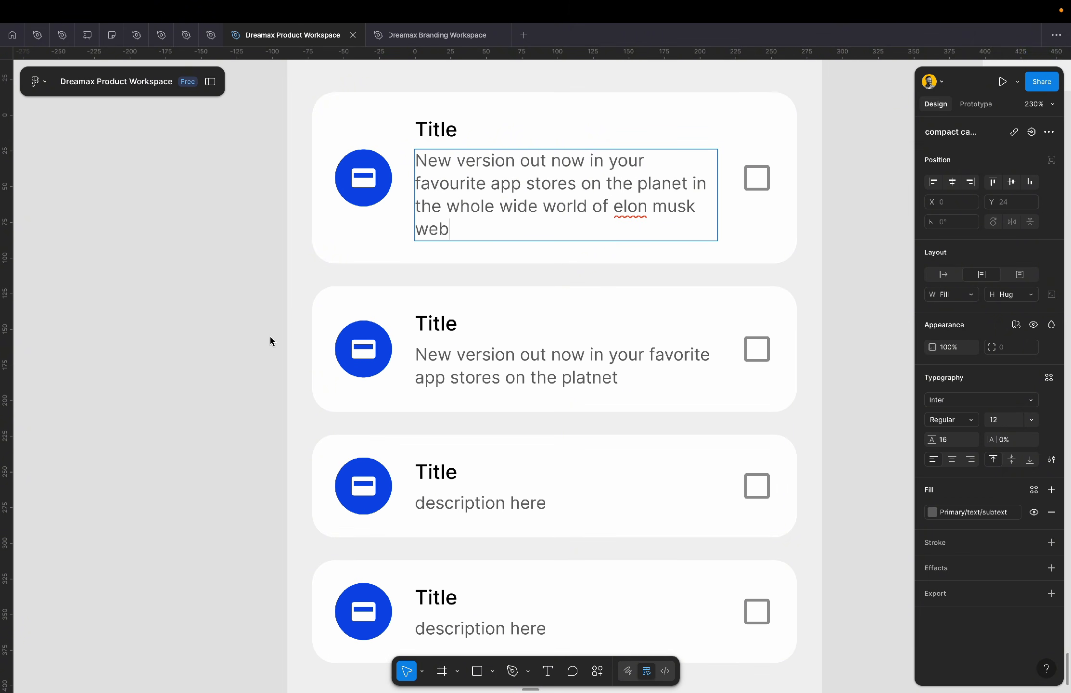
pyautogui.click(208, 345)
# - Switch the second compact card in the mobile frame to the "selected" state
pyautogui.scroll(-5, 665, 354)
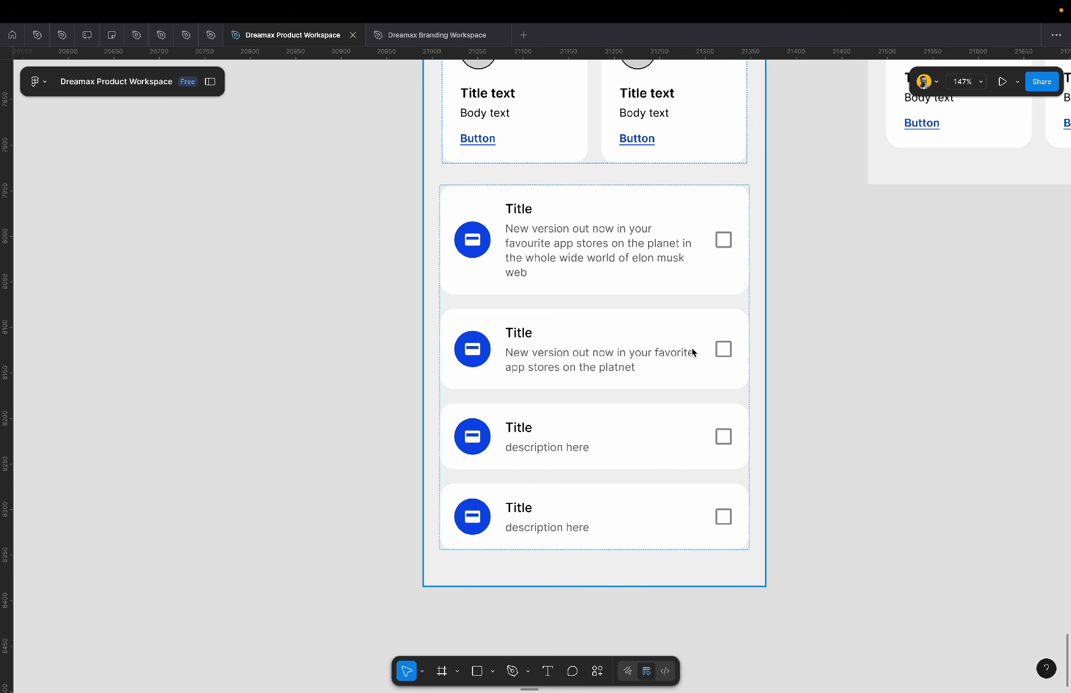
pyautogui.click(687, 359)
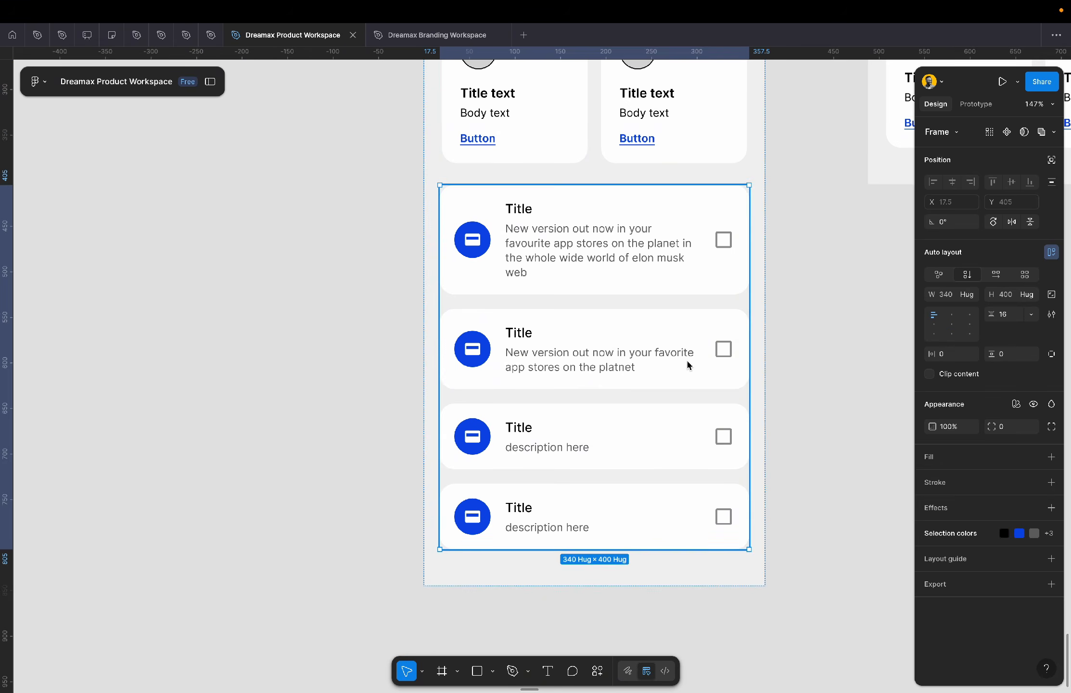
pyautogui.click(686, 361)
pyautogui.click(1010, 166)
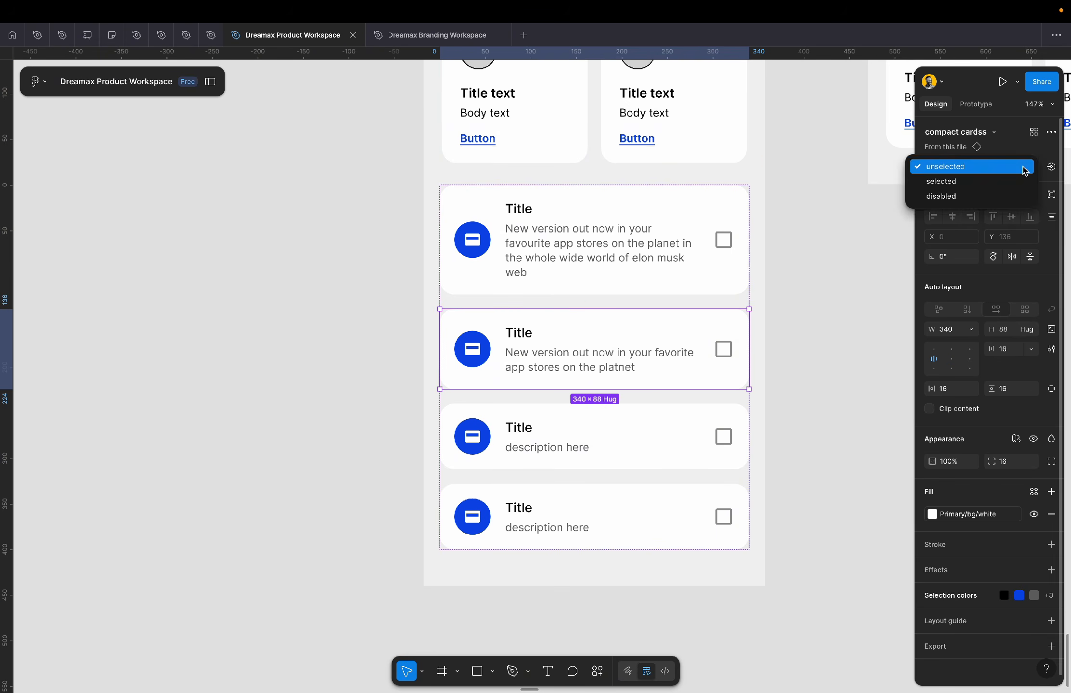
pyautogui.click(970, 182)
pyautogui.click(808, 407)
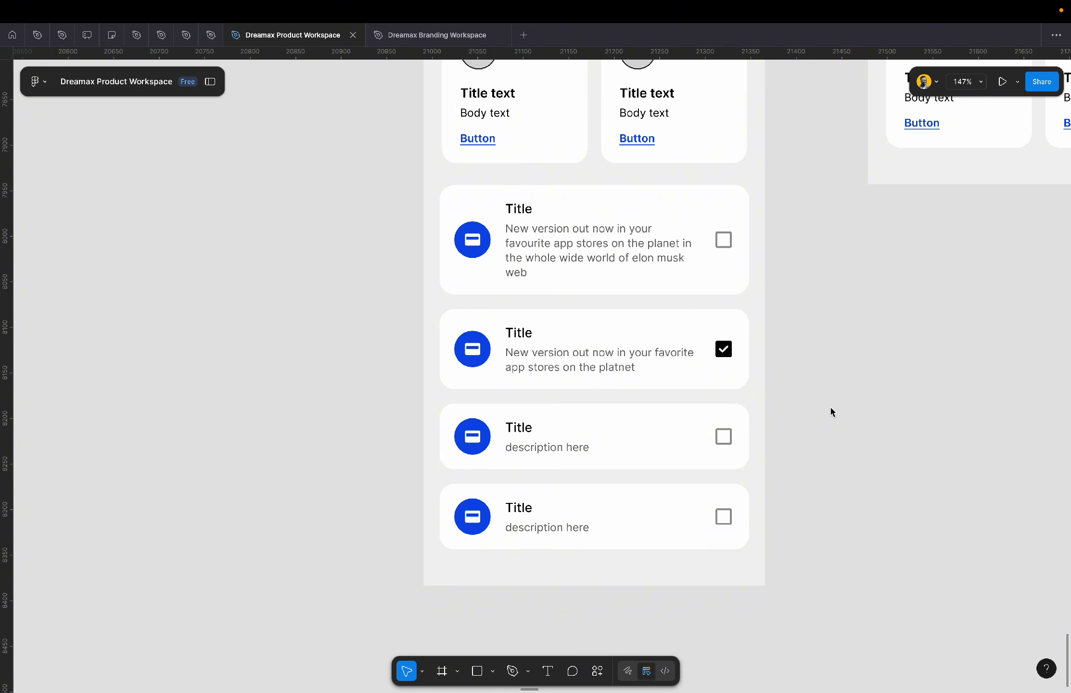
# - Add a stroke with the Primary/outline/black colour style to the selected variant of the "compact cardss" component
pyautogui.scroll(-10, 664, 361)
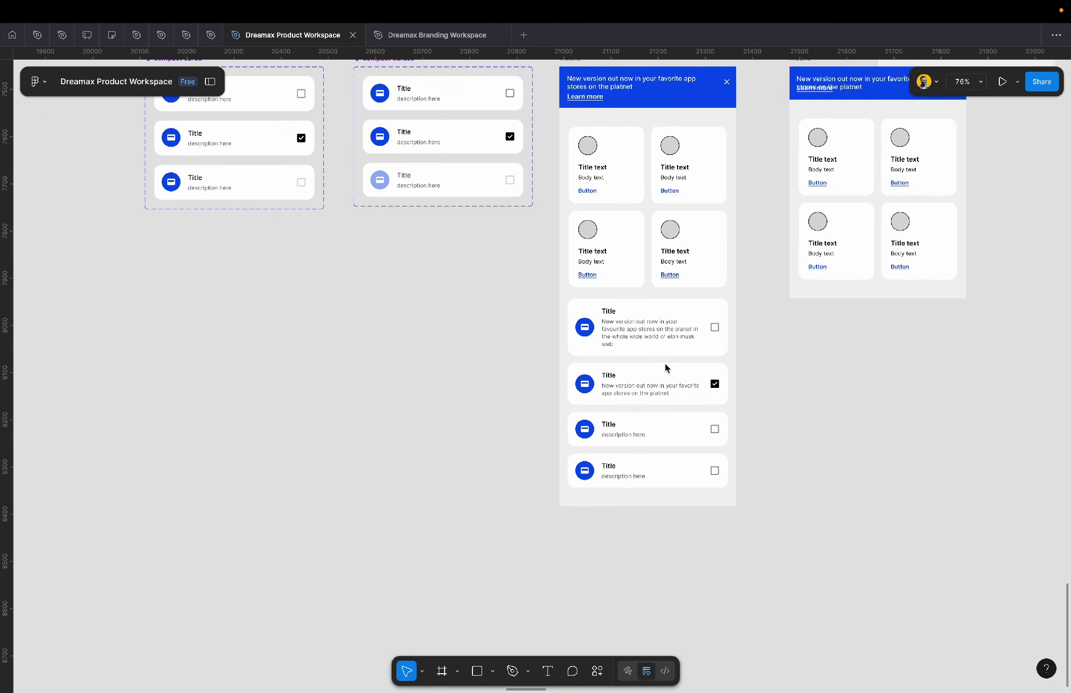
pyautogui.scroll(2, 664, 361)
pyautogui.click(490, 186)
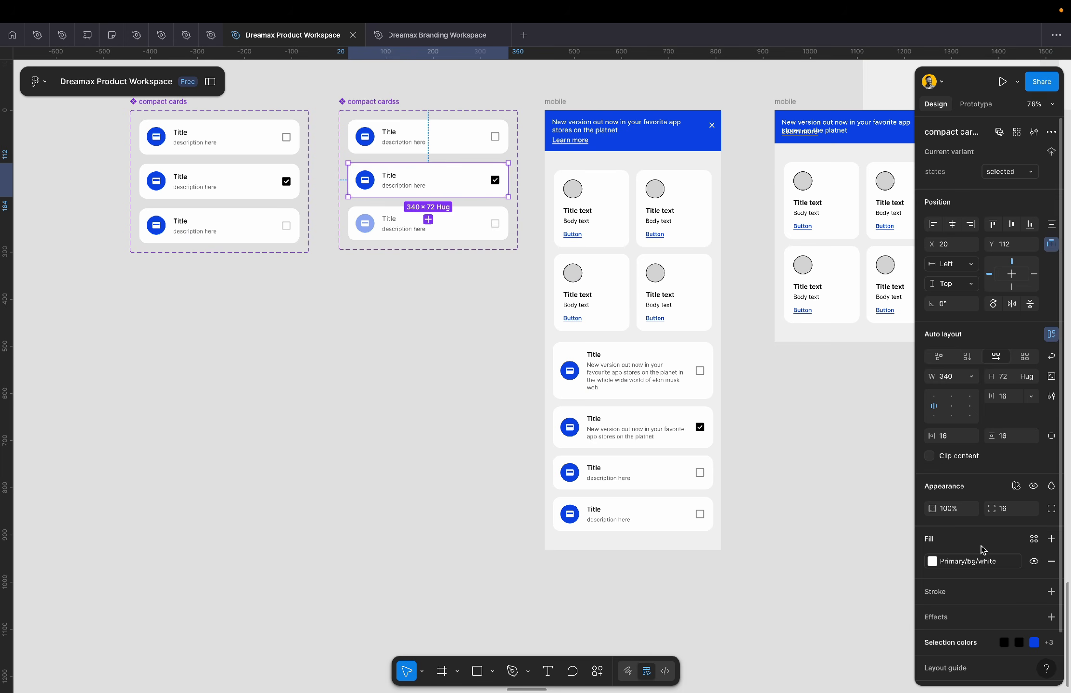
pyautogui.click(1034, 591)
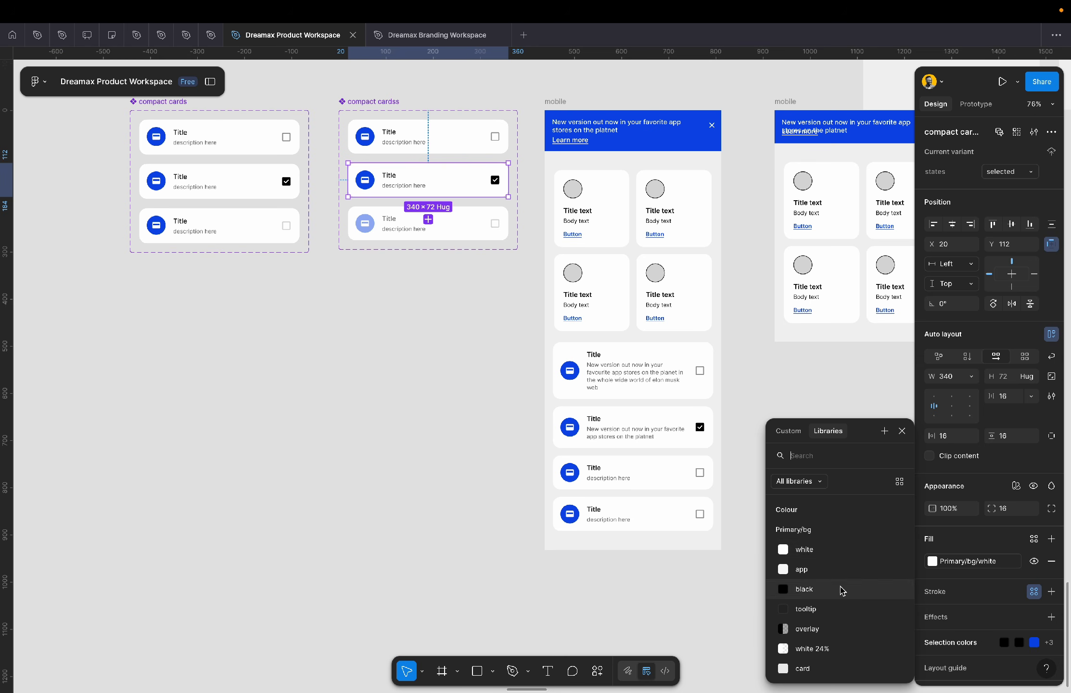
pyautogui.write('out')
pyautogui.click(804, 549)
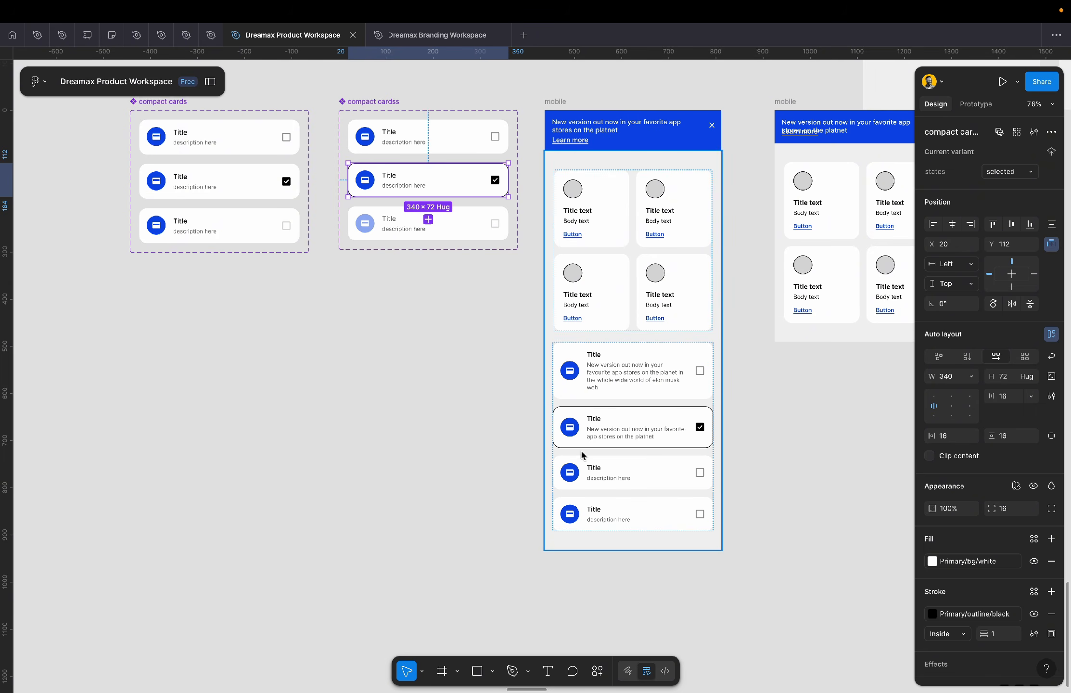
# - Try a stroke weight of 2 on the selected variant and settle on a weight of 3
pyautogui.scroll(5, 608, 448)
pyautogui.scroll(2, 609, 448)
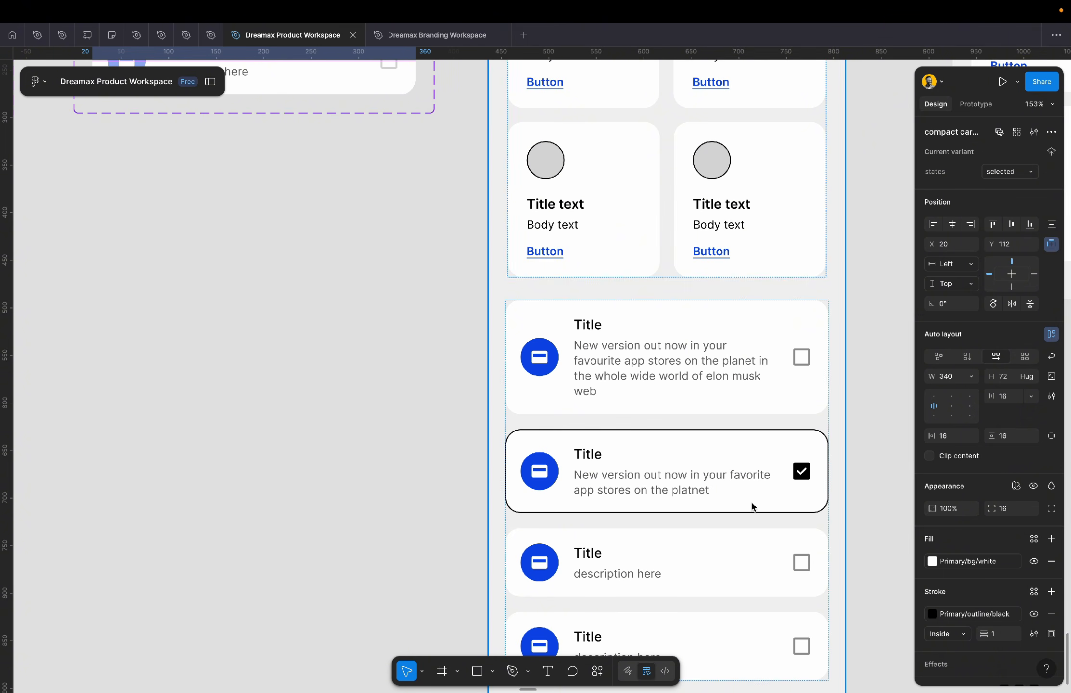
pyautogui.click(994, 634)
pyautogui.write('2')
pyautogui.press('Return')
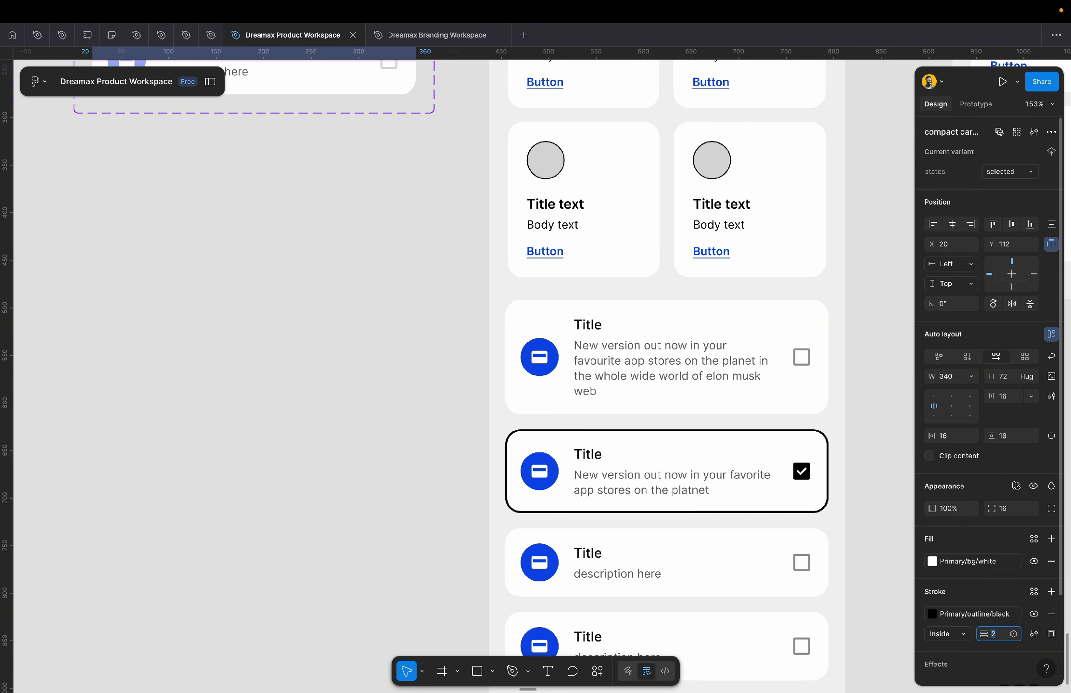
pyautogui.write('3')
pyautogui.press('Return')
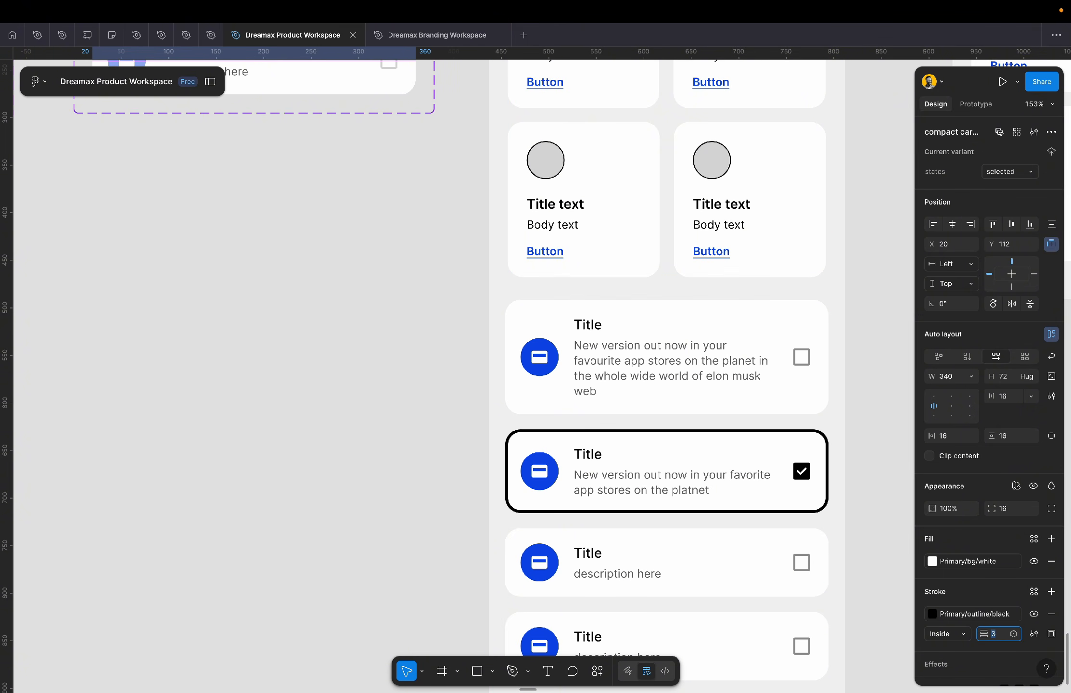
pyautogui.click(313, 437)
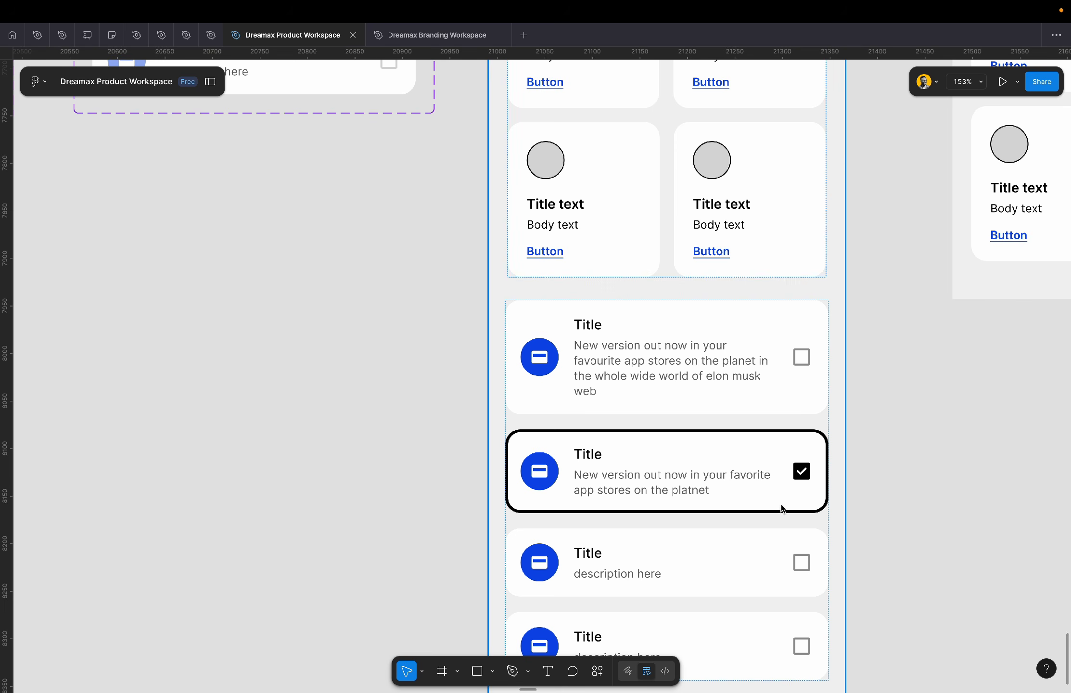
pyautogui.scroll(-5, 518, 401)
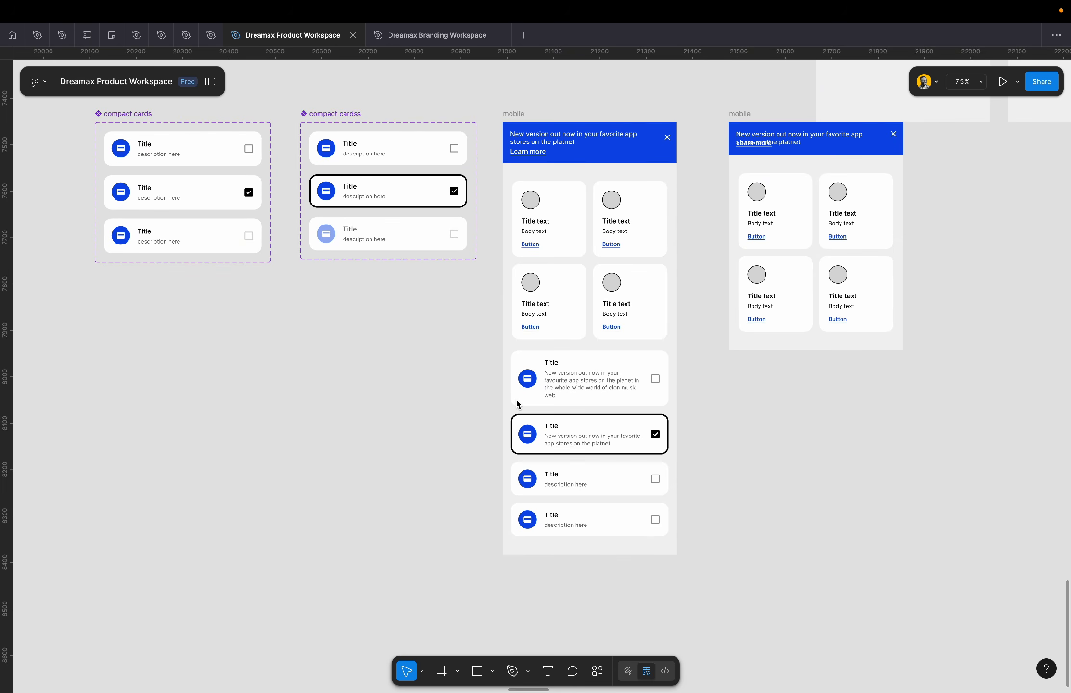
pyautogui.scroll(3, 517, 403)
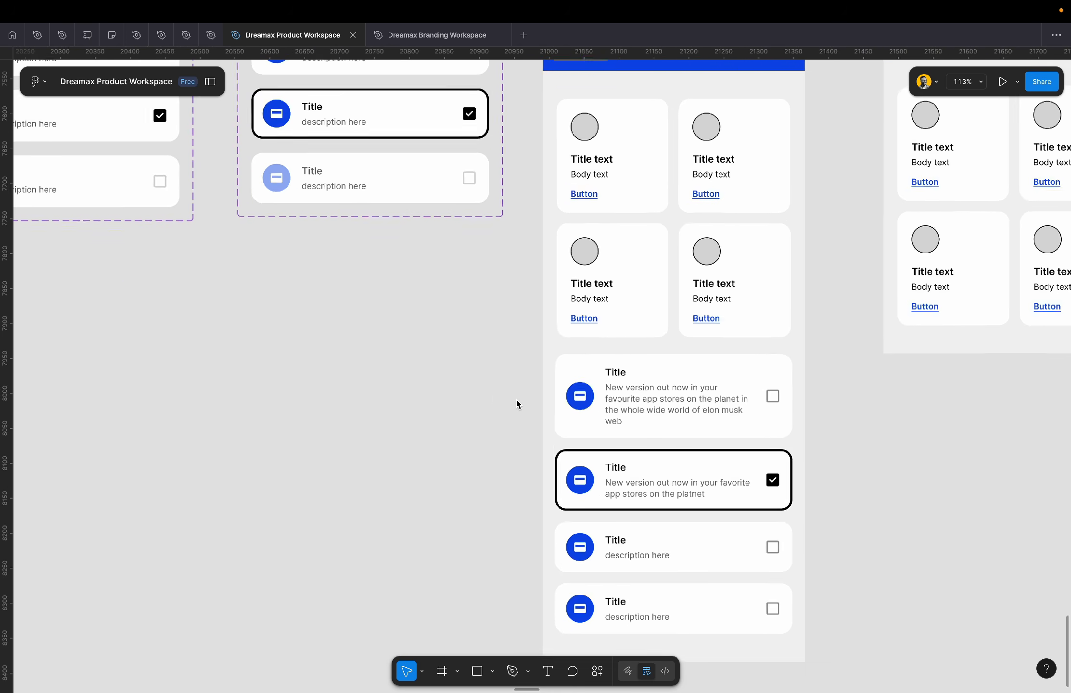
pyautogui.scroll(-3, 516, 403)
pyautogui.hscroll(-3, 516, 401)
pyautogui.scroll(2, 516, 401)
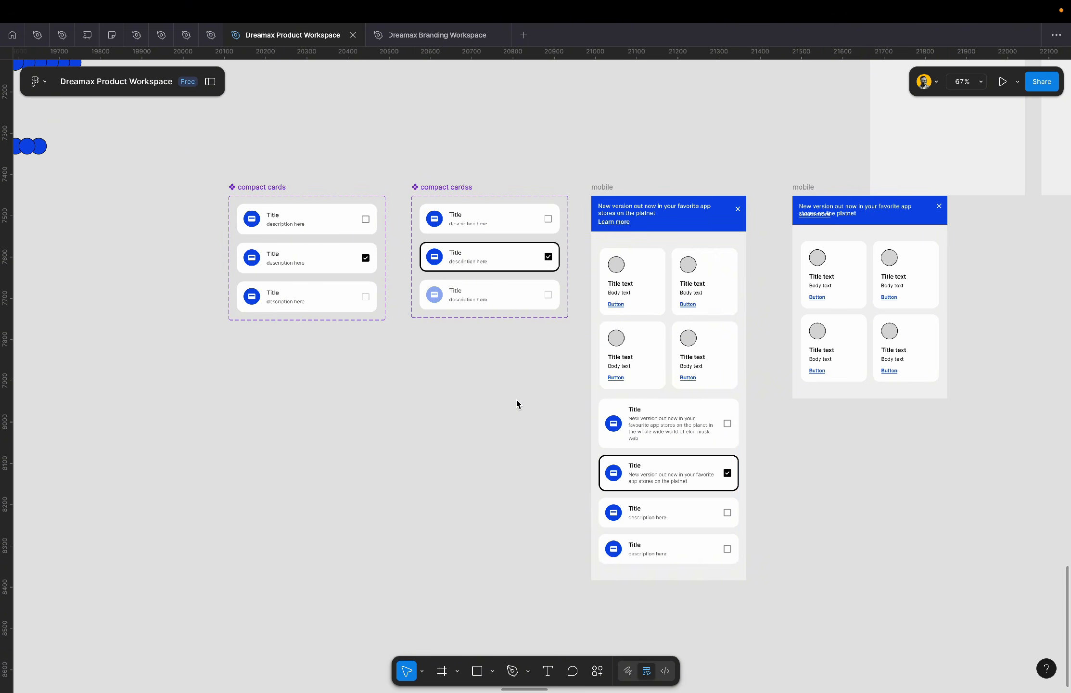
# - Change the content frame below the banner in the second mobile frame to vertical auto layout with a gap of 24
pyautogui.hscroll(5, 880, 337)
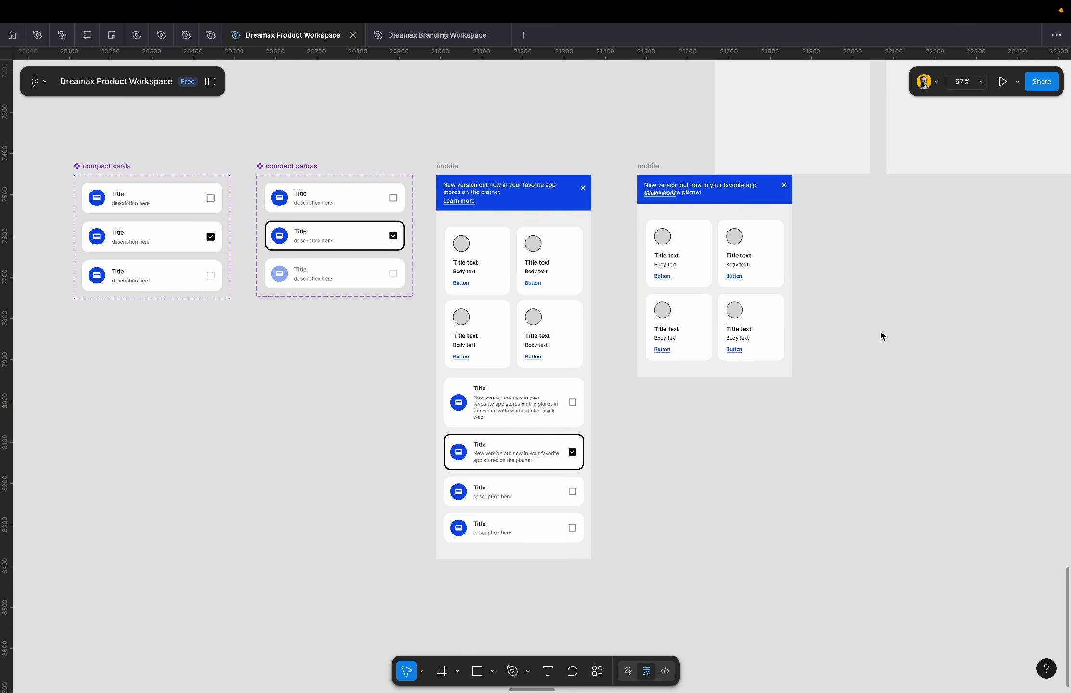
pyautogui.click(722, 299)
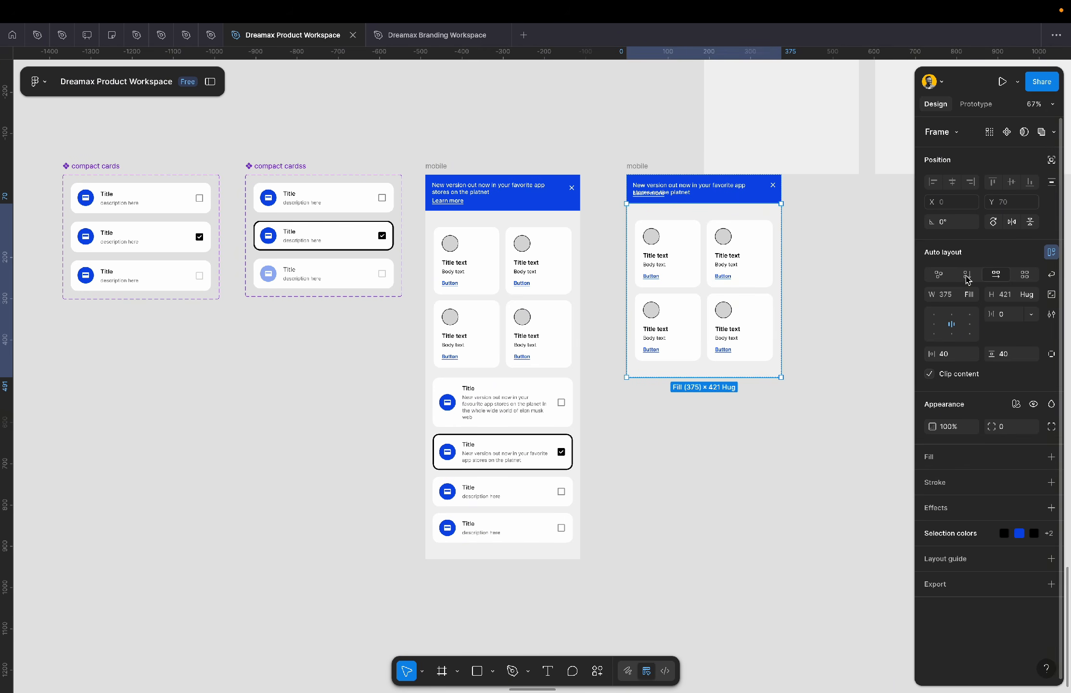
pyautogui.click(967, 274)
pyautogui.click(1008, 319)
pyautogui.write('2')
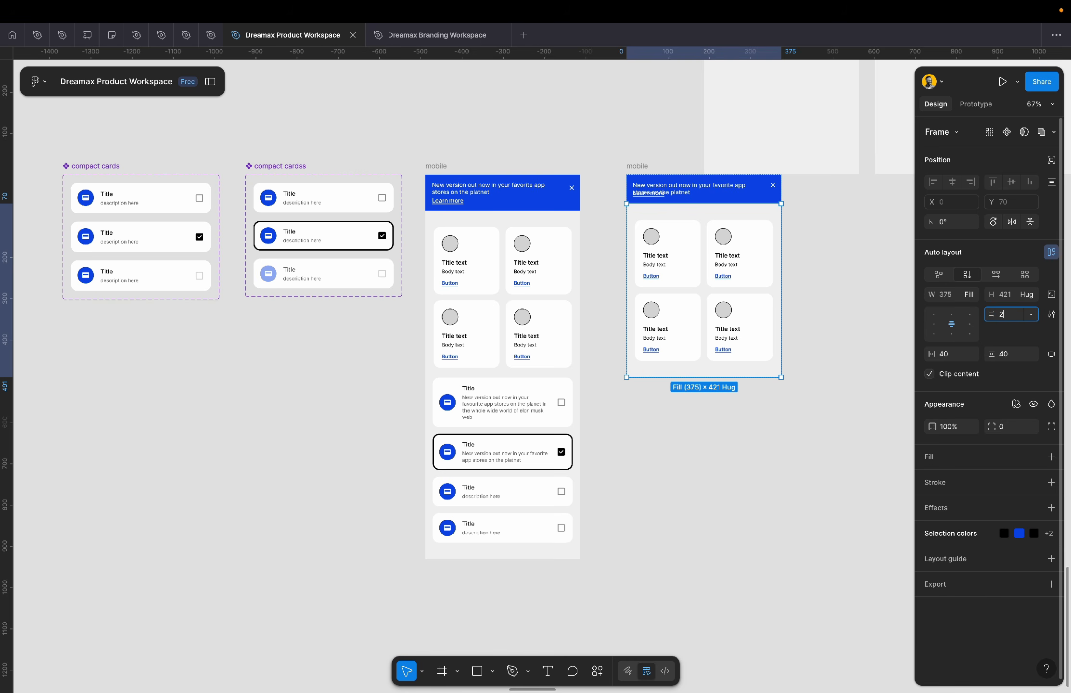
pyautogui.write('4')
pyautogui.press('Return')
pyautogui.keyDown('ctrl'); pyautogui.scroll(5, 707, 248); pyautogui.keyUp('ctrl')
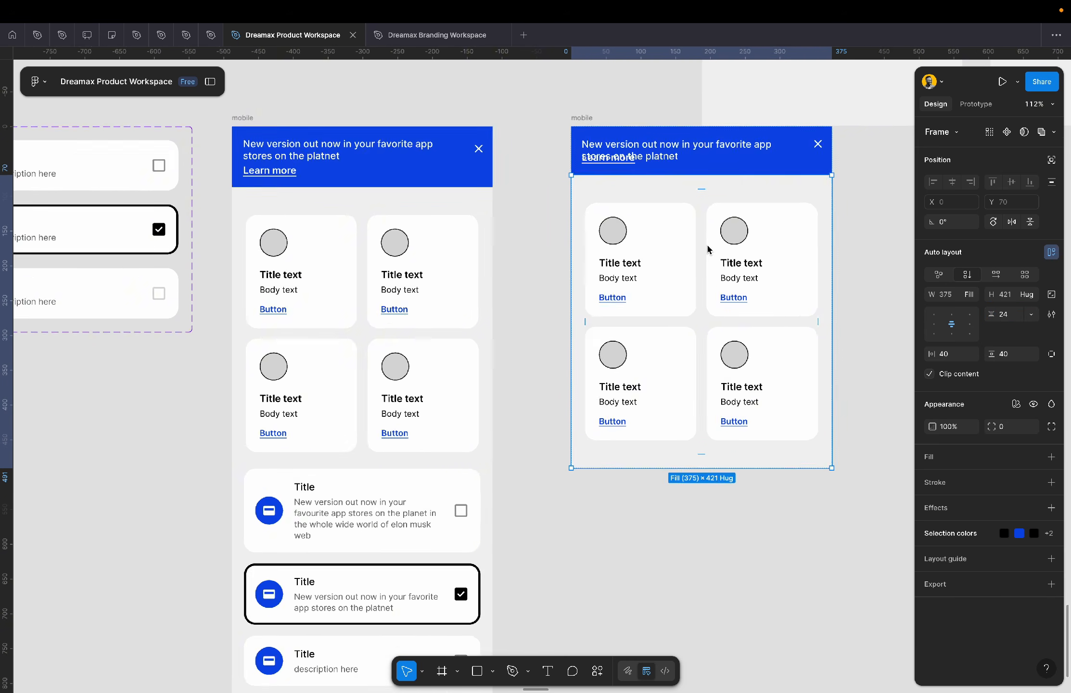
pyautogui.keyDown('ctrl'); pyautogui.scroll(-3, 707, 249); pyautogui.keyUp('ctrl')
pyautogui.hscroll(-8, 707, 245)
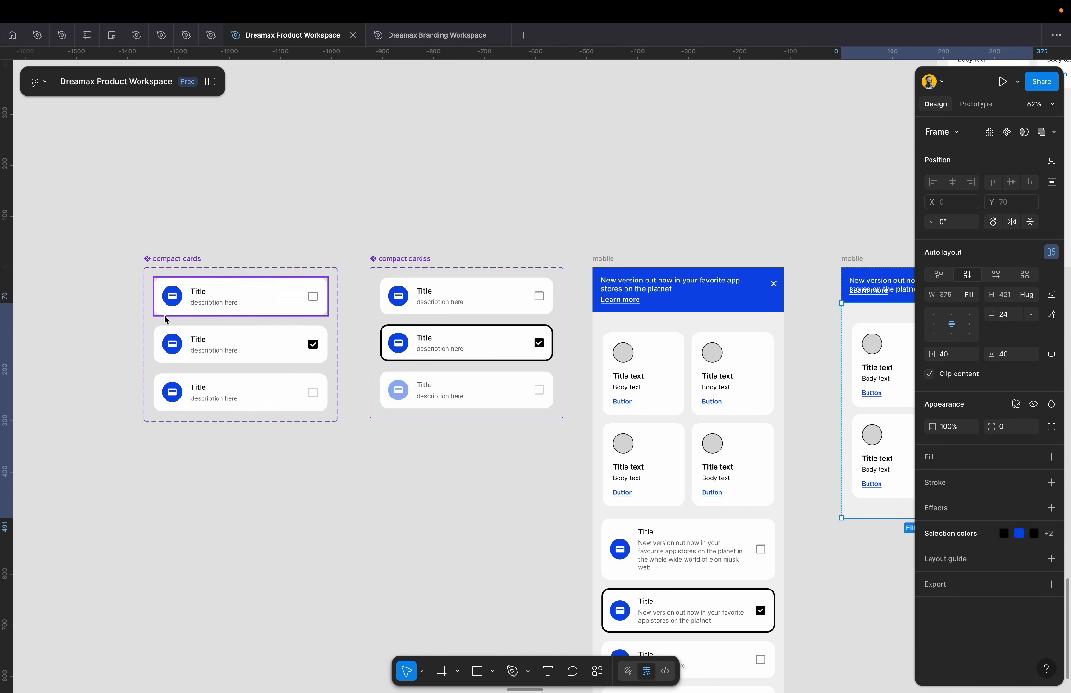
# - Copy the Default variant of the "compact cards" component into the second mobile frame's content area, below the four title cards
pyautogui.click(236, 292)
pyautogui.hscroll(10, 236, 292)
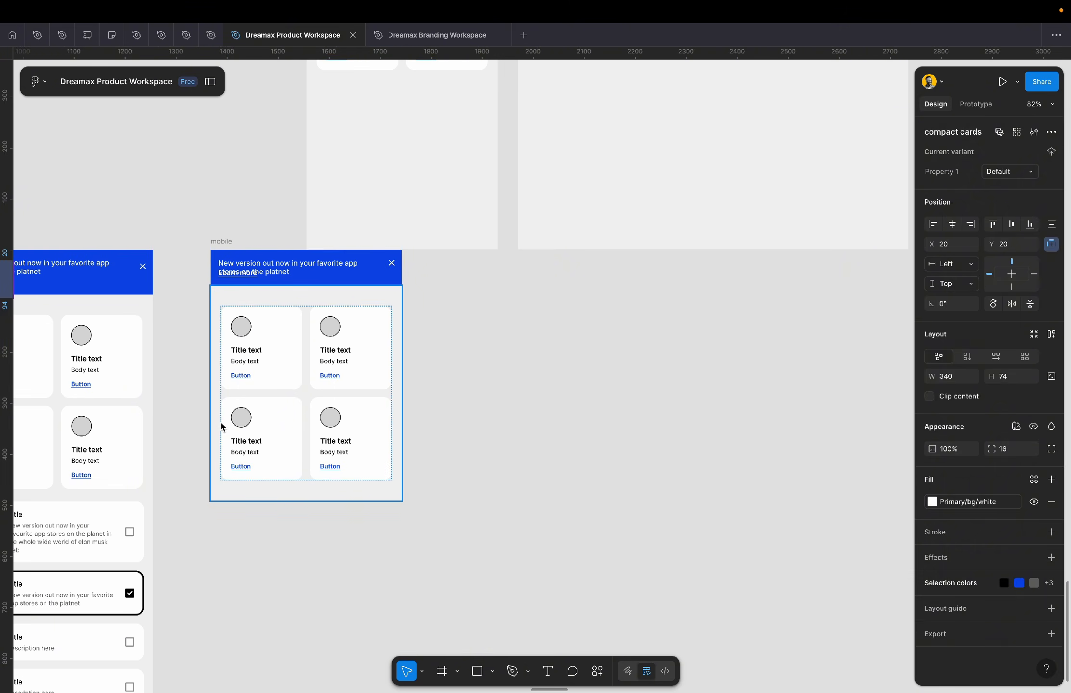
pyautogui.click(222, 426)
pyautogui.hotkey('shift', '2')
pyautogui.scroll(-5, 223, 431)
pyautogui.keyDown('ctrl'); pyautogui.scroll(-3, 223, 430); pyautogui.keyUp('ctrl')
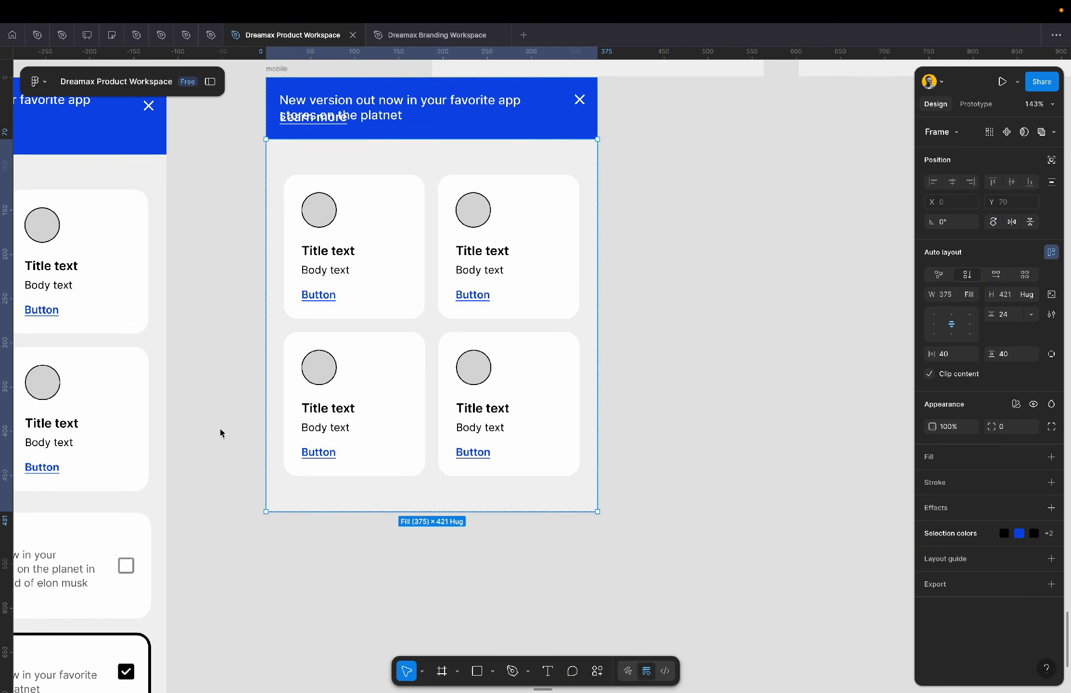
pyautogui.hscroll(-3, 222, 431)
pyautogui.press('super+v')
pyautogui.keyDown('ctrl'); pyautogui.scroll(-3, 220, 429); pyautogui.keyUp('ctrl')
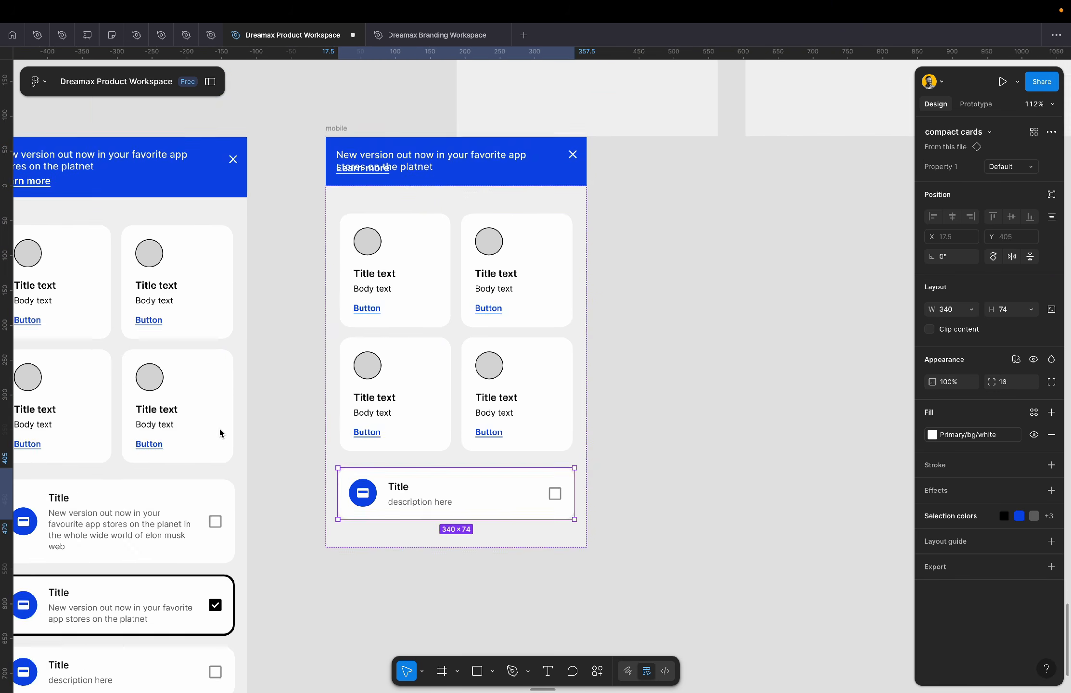
# - Paste more copies of the compact card below the first one and undo the surplus pastes to keep three cards
pyautogui.hscroll(-3, 220, 429)
pyautogui.scroll(-2, 220, 429)
pyautogui.press('super+v')
pyautogui.press('super+v')
pyautogui.press('super+v')
pyautogui.press('super+v')
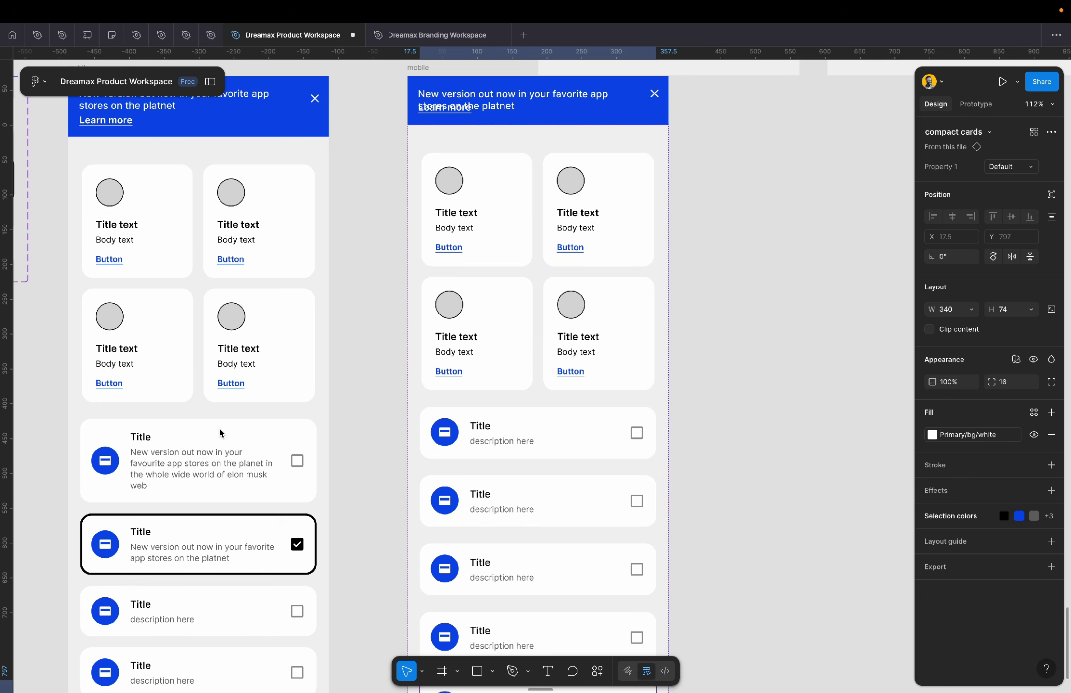
pyautogui.scroll(-3, 220, 427)
pyautogui.hscroll(-1, 219, 427)
pyautogui.press('super+z')
pyautogui.press('super+z')
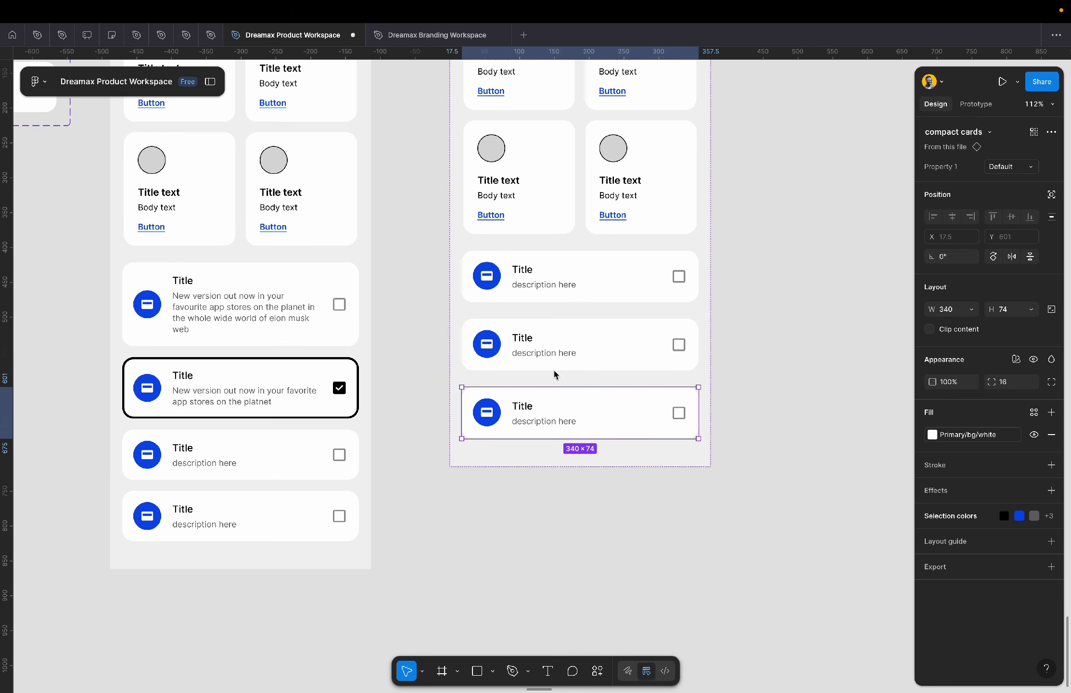
# - Group the three compact cards in the second mobile frame into an auto layout with a gap of 16
pyautogui.click(581, 318)
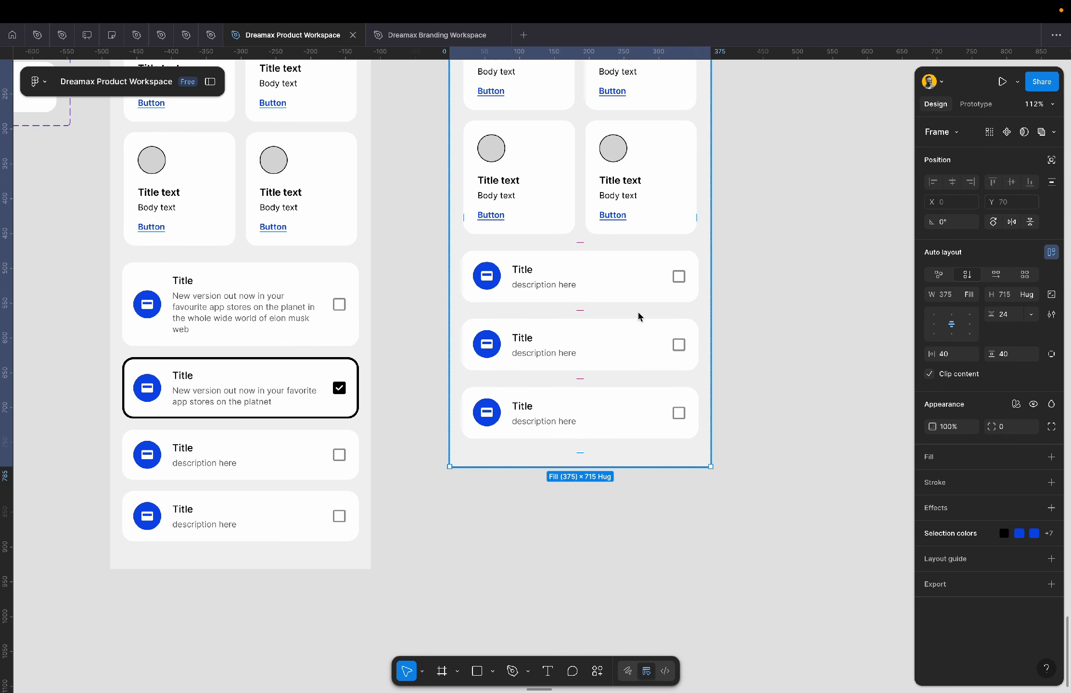
pyautogui.click(649, 364)
pyautogui.keyDown('shift'); pyautogui.click(638, 292); pyautogui.keyUp('shift')
pyautogui.keyDown('shift'); pyautogui.click(686, 399); pyautogui.keyUp('shift')
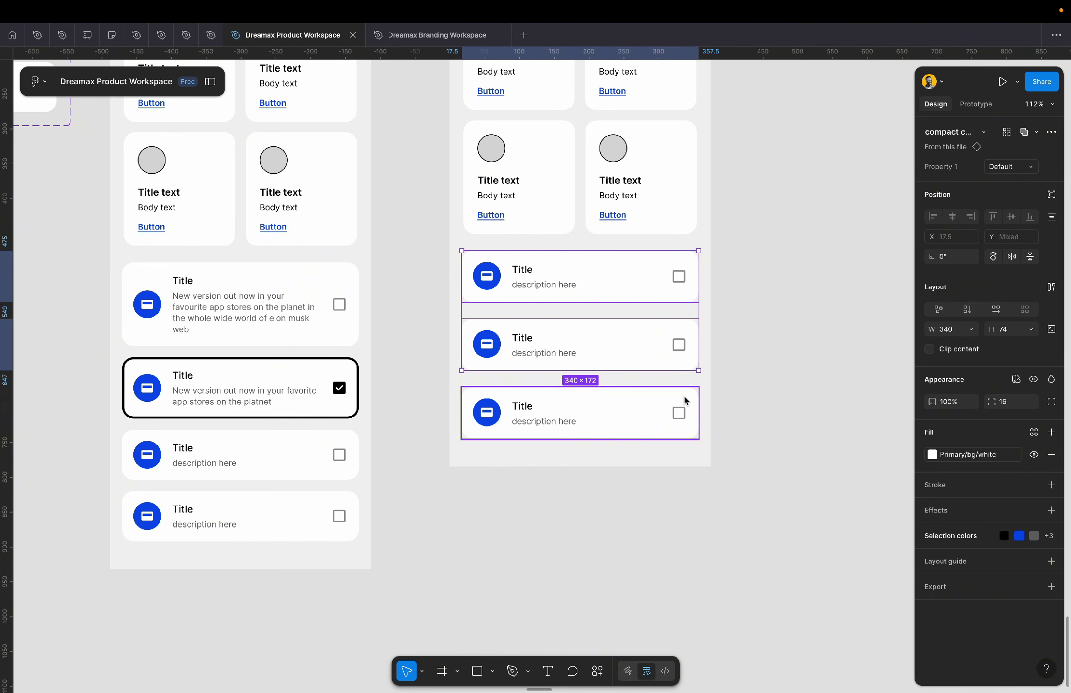
pyautogui.hotkey('shift', 'a')
pyautogui.click(1004, 314)
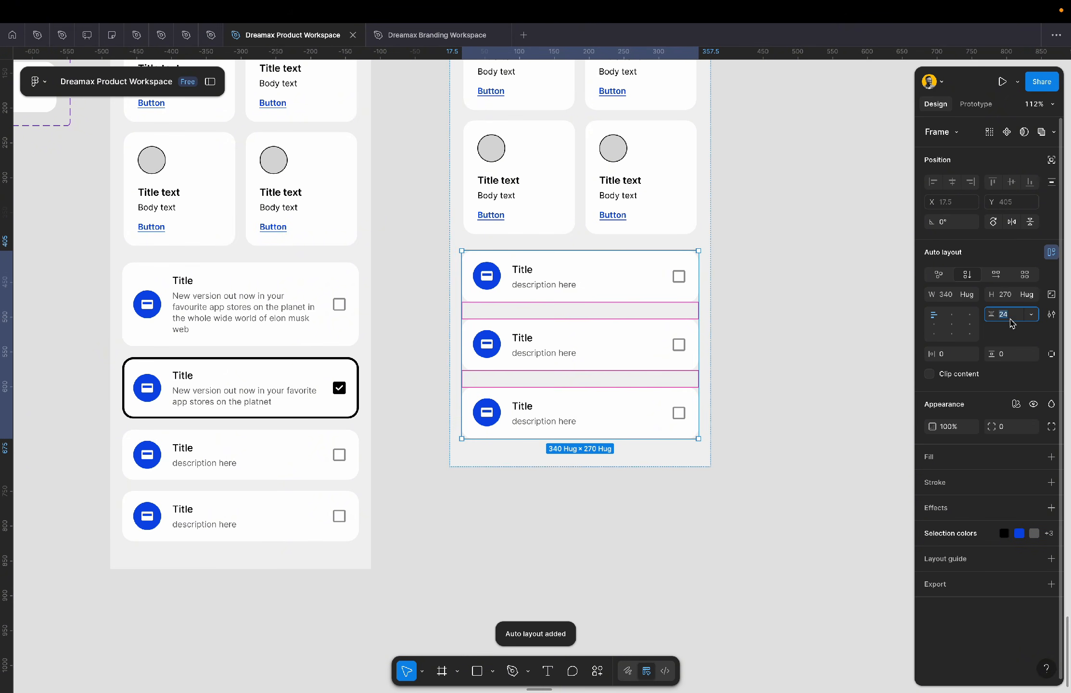
pyautogui.write('16')
pyautogui.press('Return')
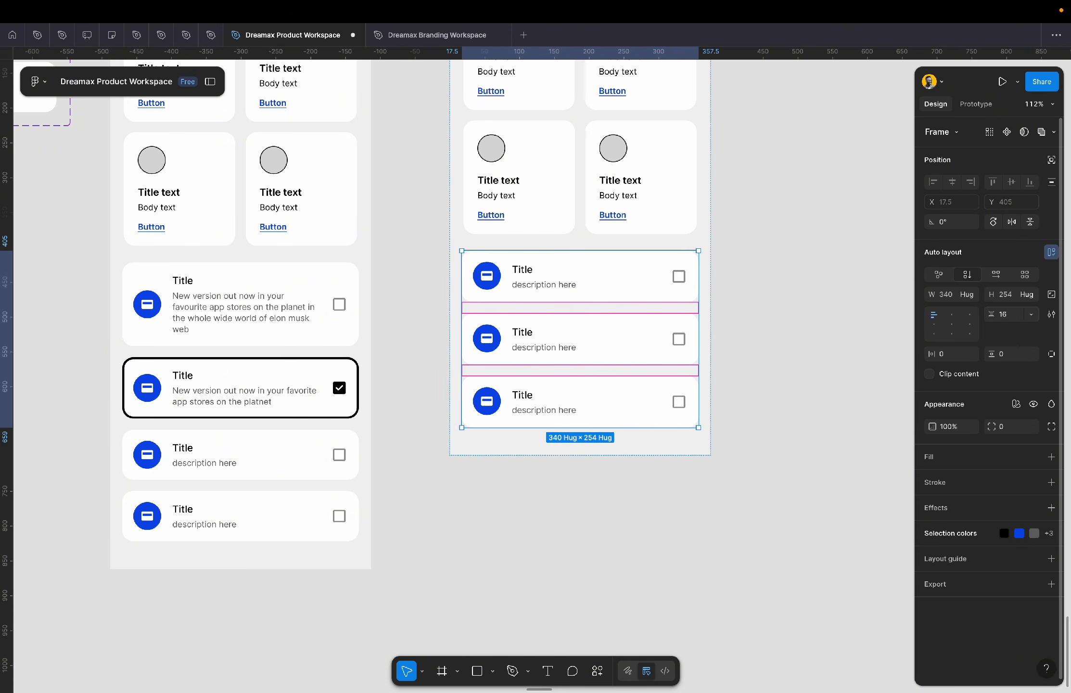
# - Switch the middle compact card in the second mobile frame to the "selected" variant
pyautogui.click(769, 317)
pyautogui.click(565, 347)
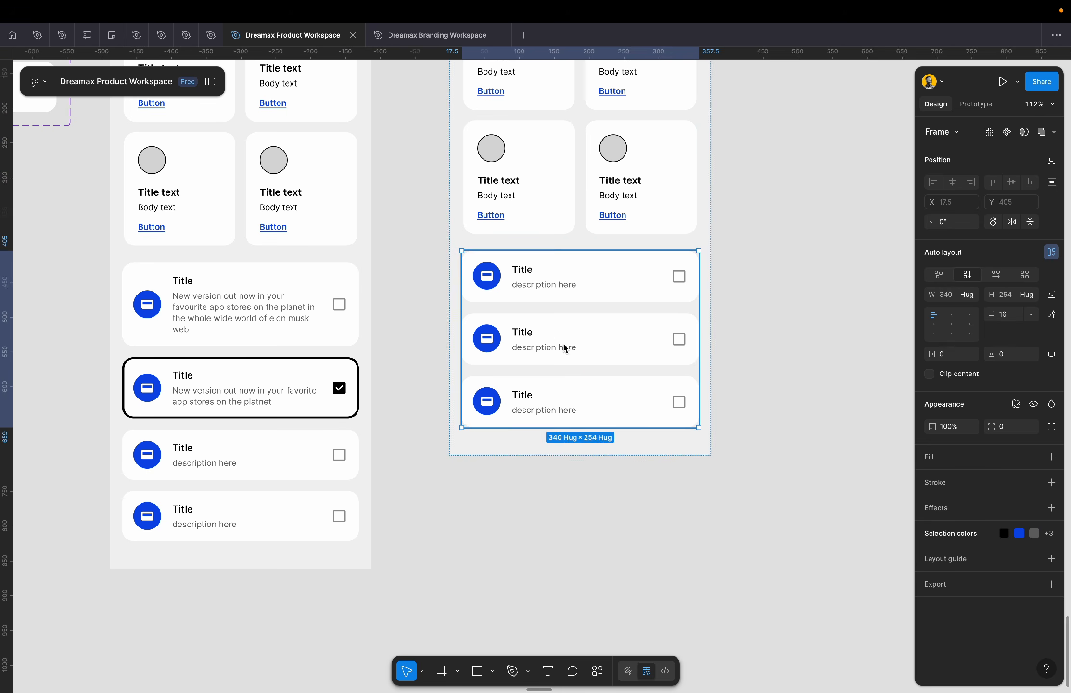
pyautogui.click(565, 347)
pyautogui.click(1010, 166)
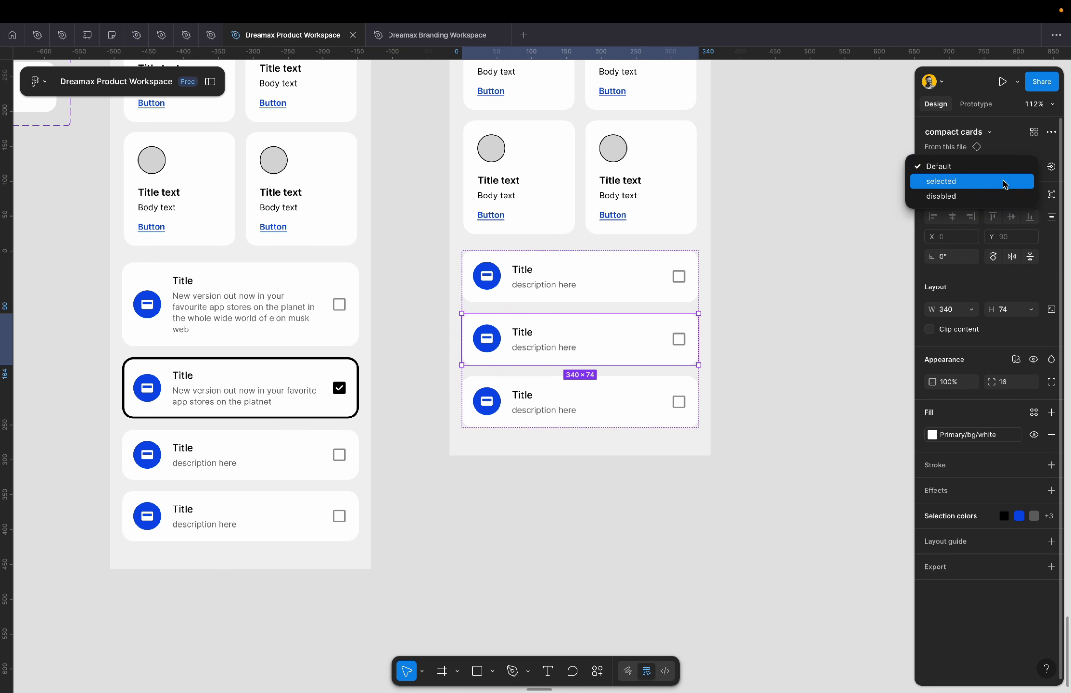
pyautogui.click(998, 180)
pyautogui.click(801, 370)
pyautogui.scroll(-3, 781, 387)
pyautogui.hscroll(-5, 782, 384)
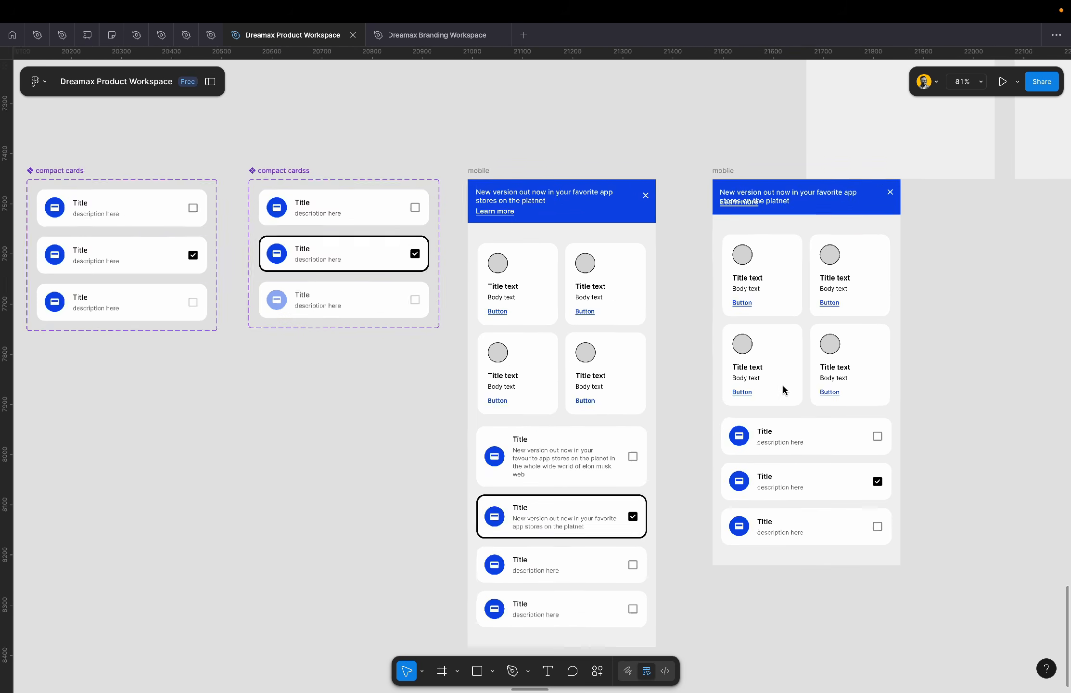
# - Try copying the properties of the selected "compact cardss" variant onto the selected variant of "compact cards"
pyautogui.click(402, 277)
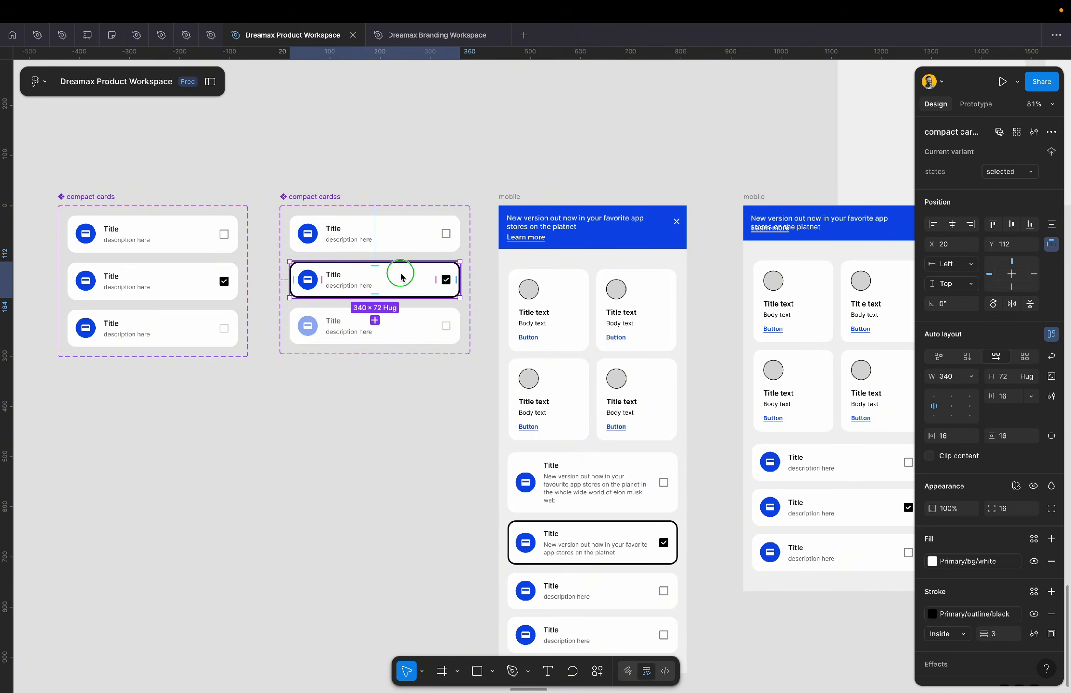
pyautogui.rightClick(404, 273)
pyautogui.moveTo(486, 326)
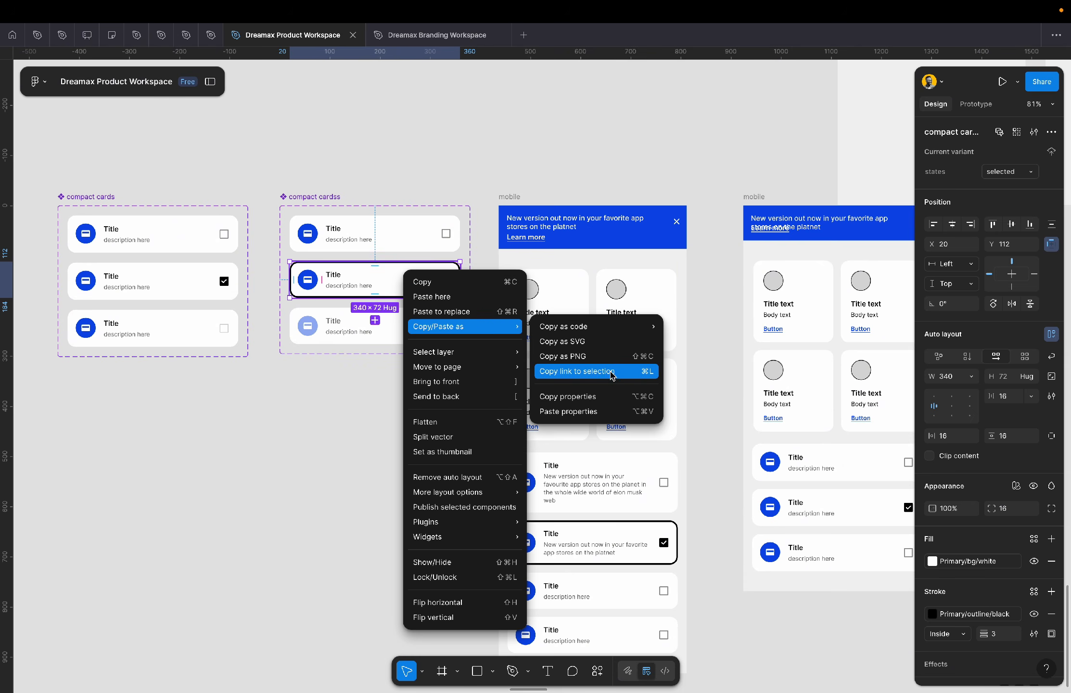
pyautogui.click(597, 401)
pyautogui.click(163, 291)
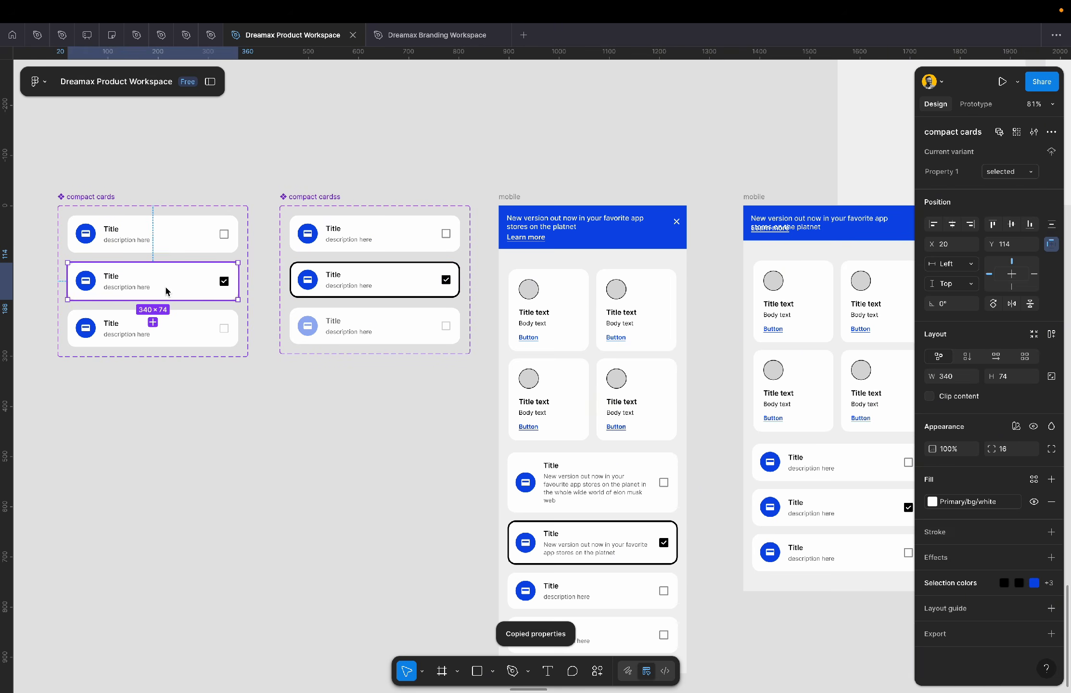
pyautogui.rightClick(166, 285)
pyautogui.moveTo(266, 342)
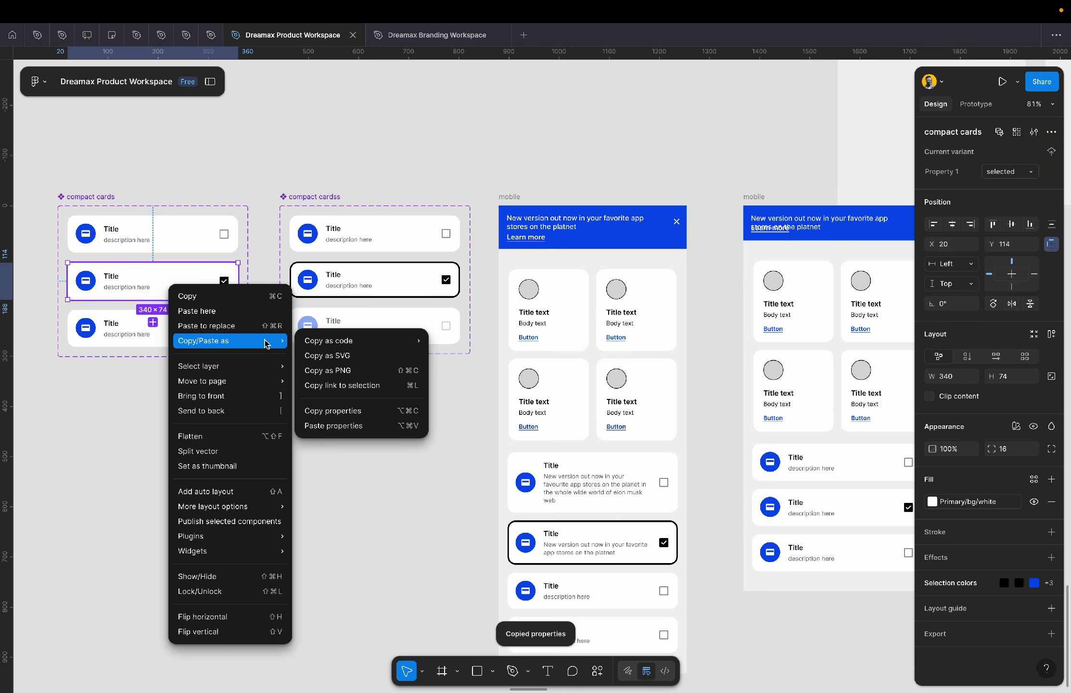
pyautogui.click(370, 425)
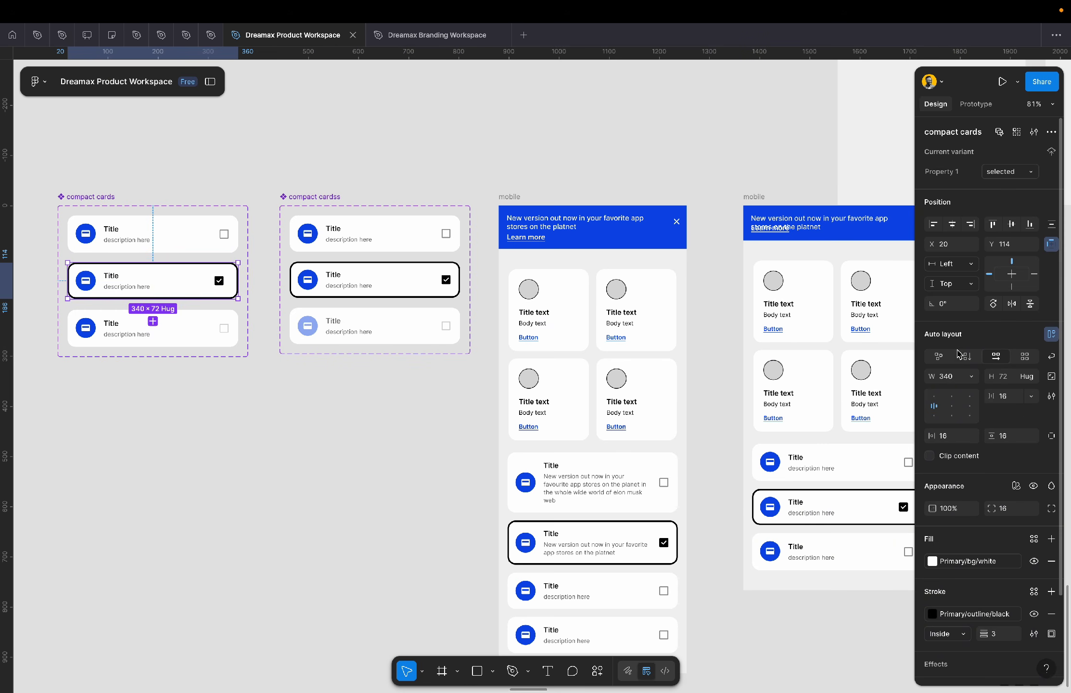
# - Remove the auto layout from the selected "compact cards" variant, and undo that removal together with the pasted properties
pyautogui.click(1051, 334)
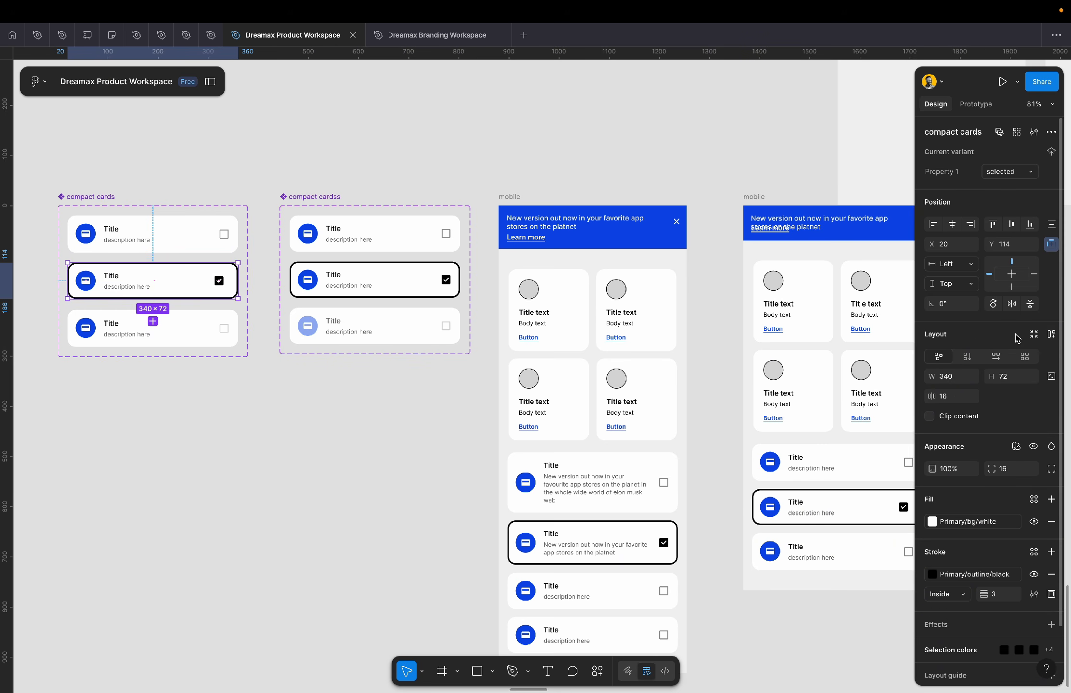
pyautogui.doubleClick(120, 281)
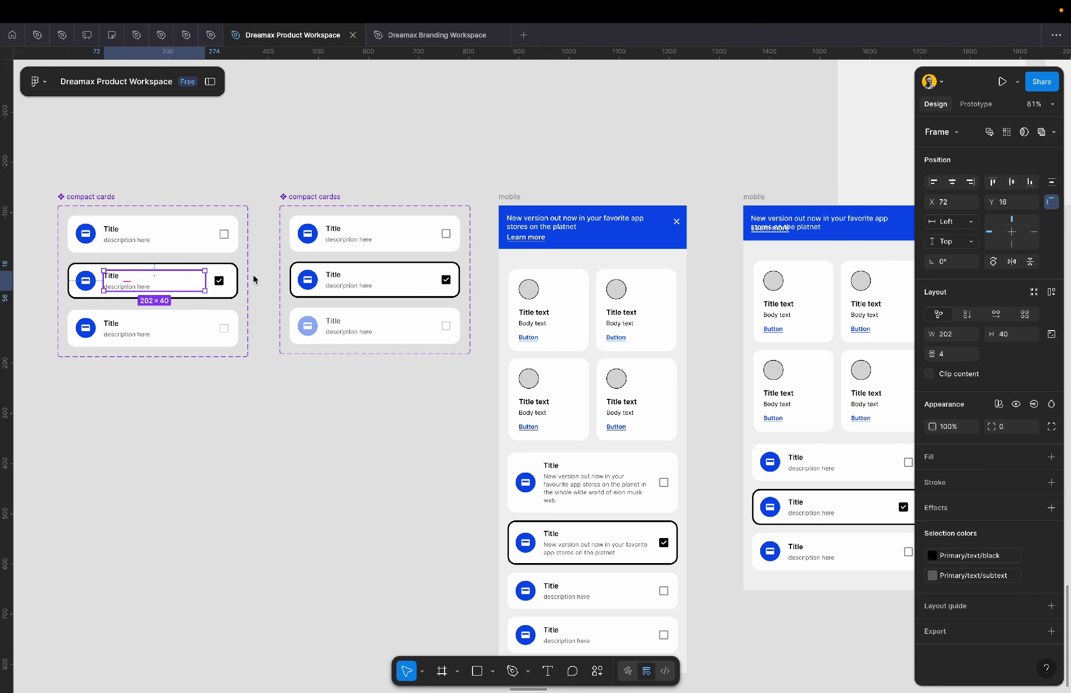
pyautogui.click(295, 370)
pyautogui.press('super+z')
pyautogui.press('super+z')
pyautogui.press('super+z')
pyautogui.press('super+z')
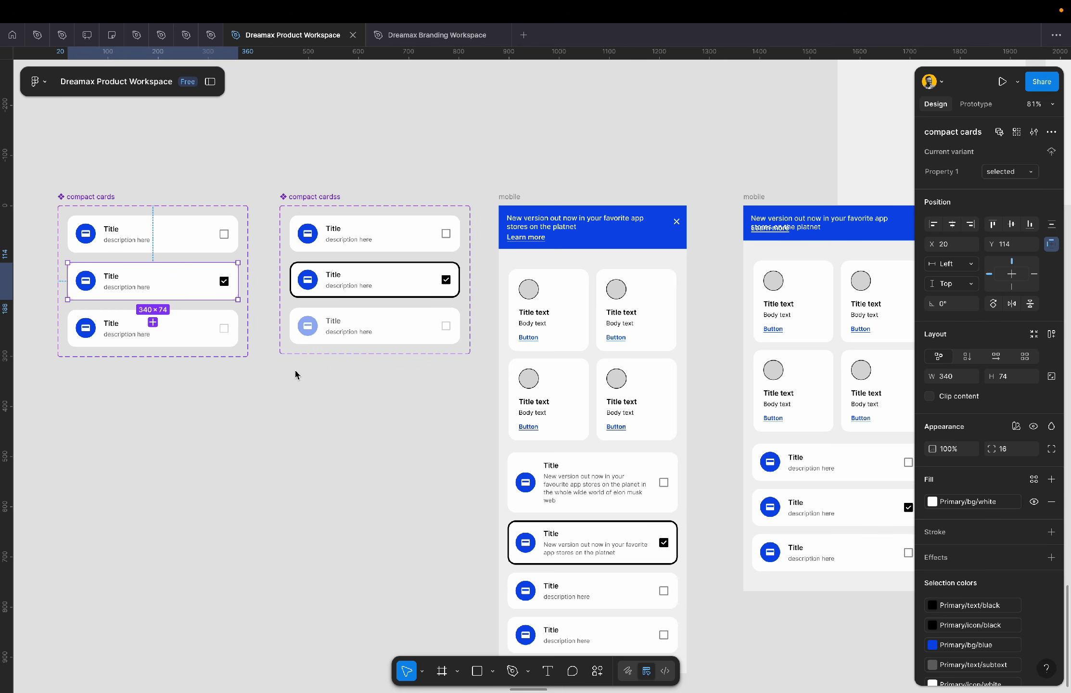
pyautogui.press('super+z')
pyautogui.press('super+z')
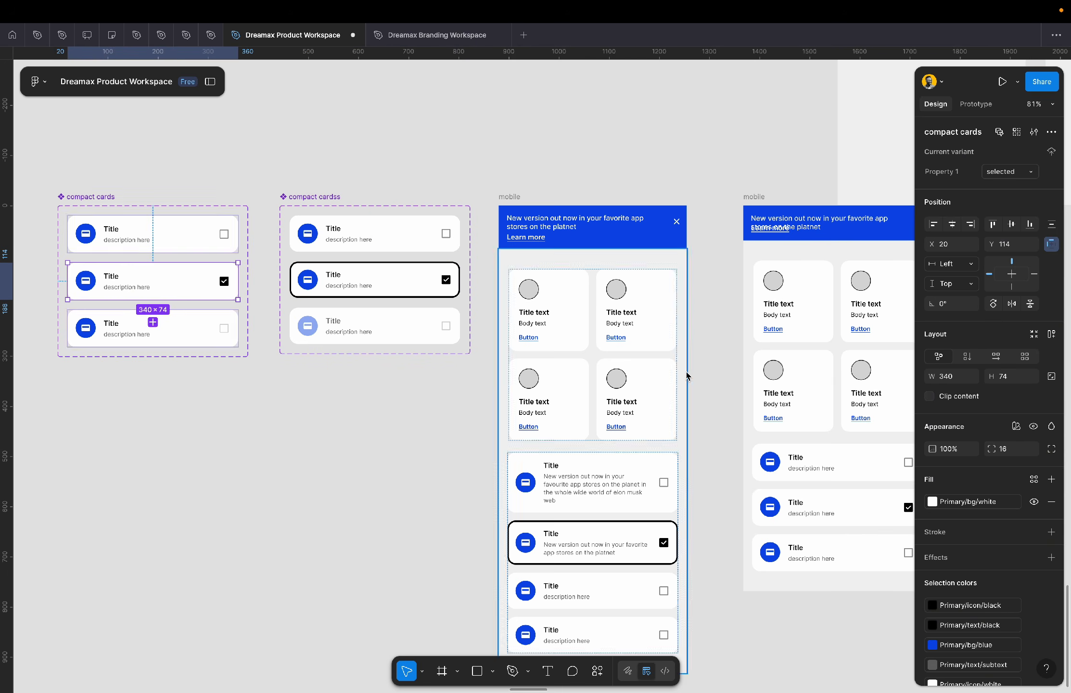
# - Add a stroke with the Primary/outline/black colour style and a weight of 4 to the selected "compact cards" variant
pyautogui.click(1034, 532)
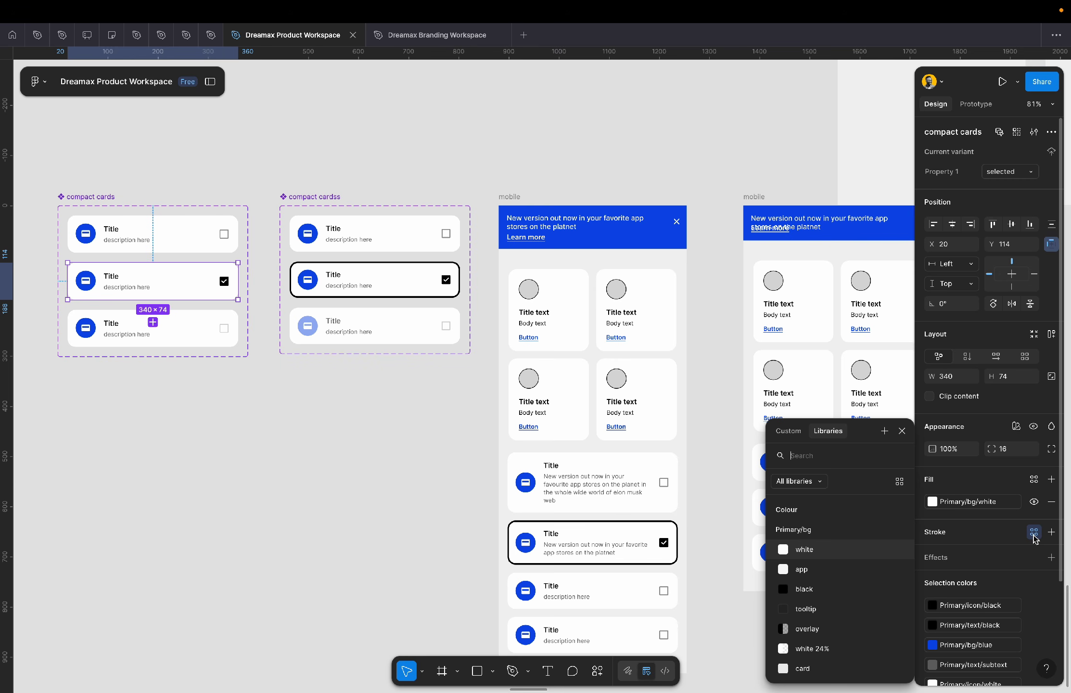
pyautogui.write('out')
pyautogui.press('Down')
pyautogui.press('Return')
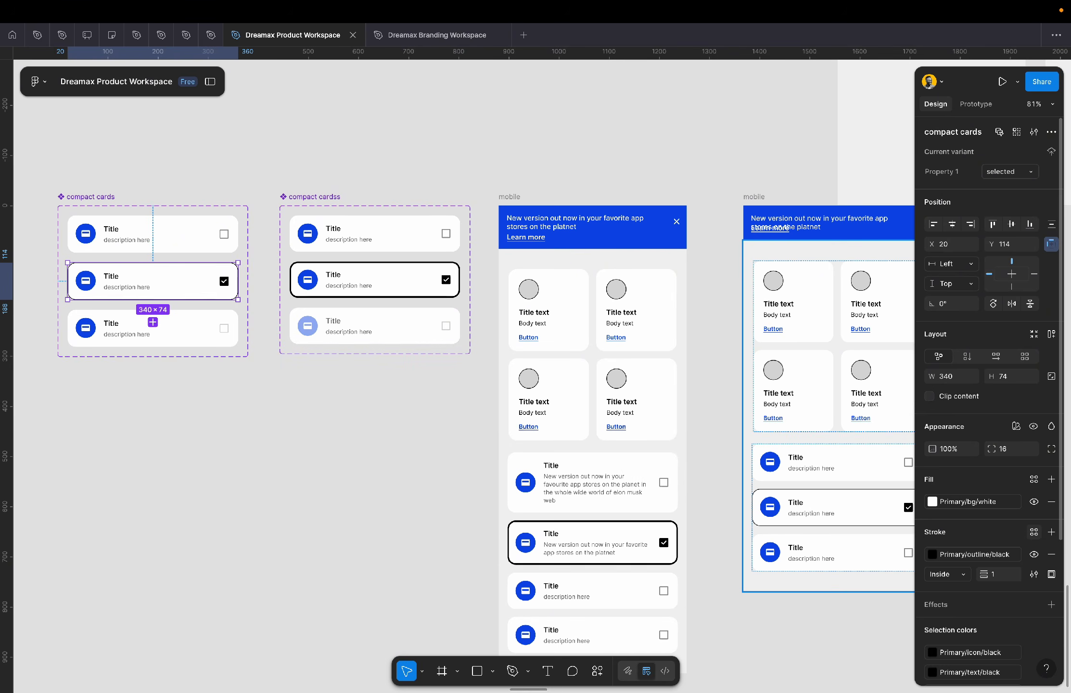
pyautogui.click(1006, 575)
pyautogui.write('4')
pyautogui.press('Return')
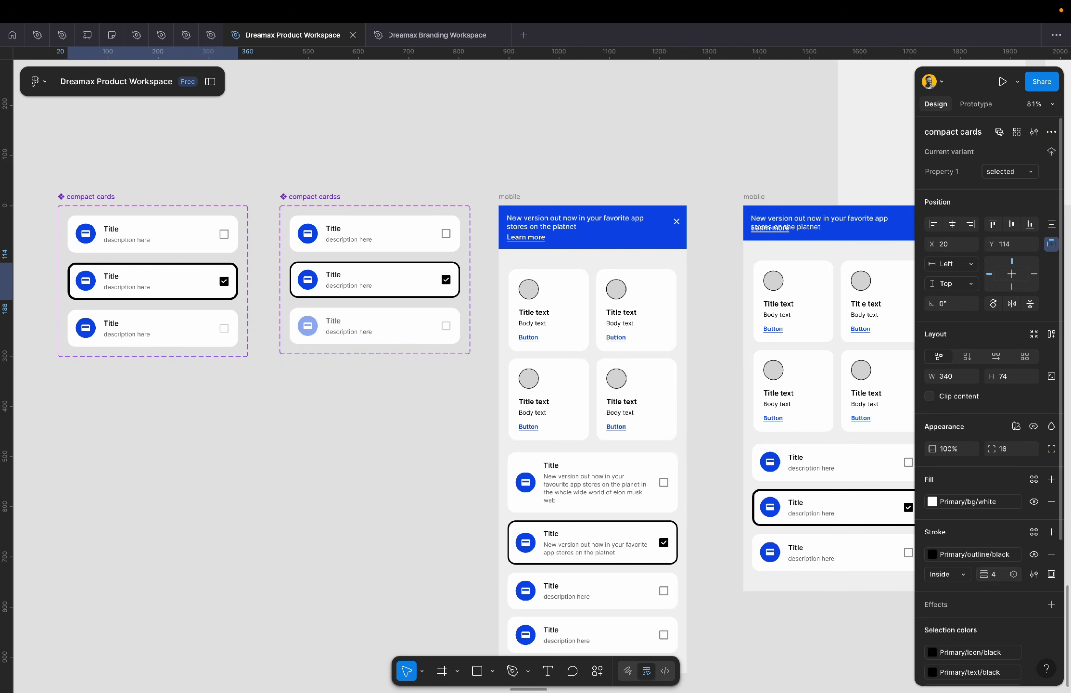
pyautogui.click(486, 485)
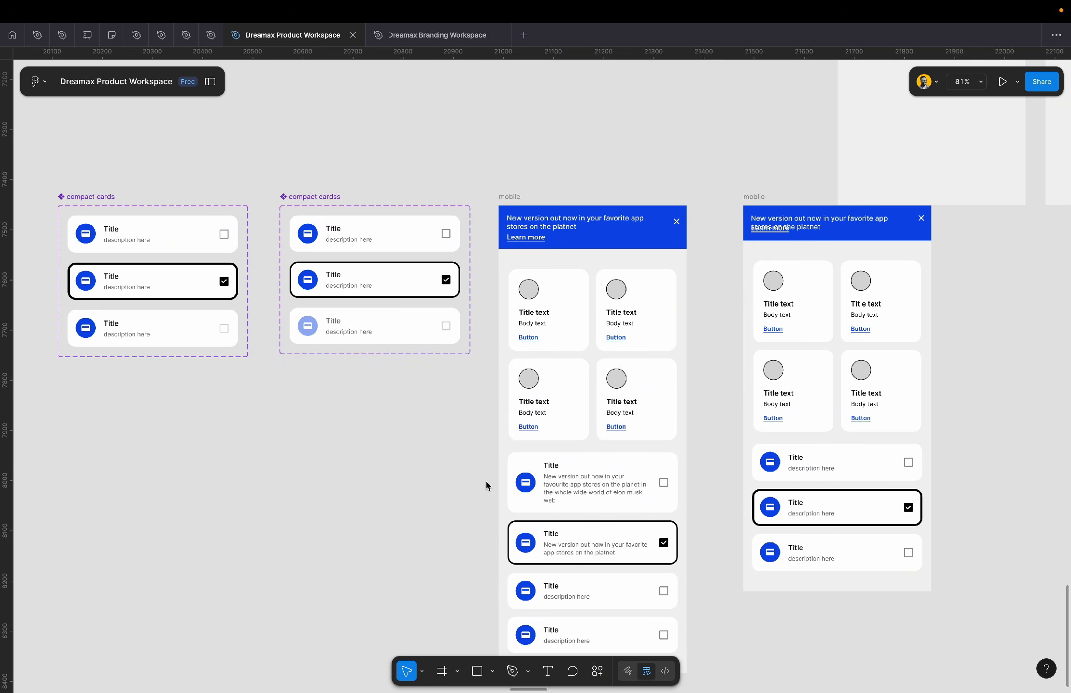
# - Replace the description of the second mobile frame's first compact card with the long description from the first mobile frame's top compact card
pyautogui.scroll(-5, 486, 485)
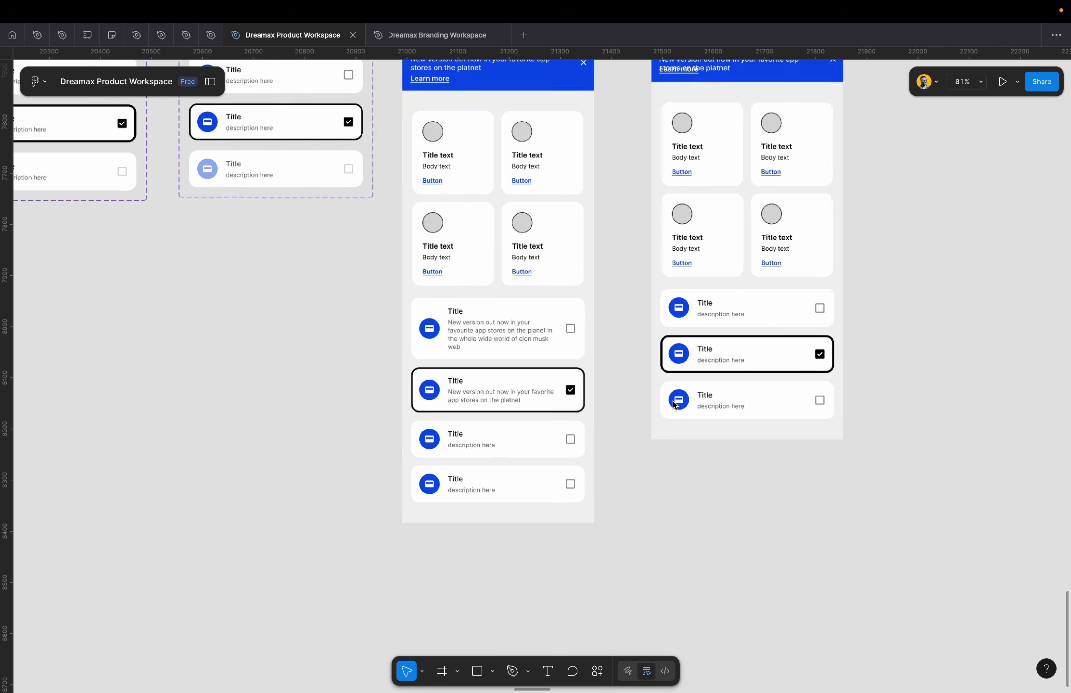
pyautogui.keyDown('ctrl'); pyautogui.scroll(5, 659, 414); pyautogui.keyUp('ctrl')
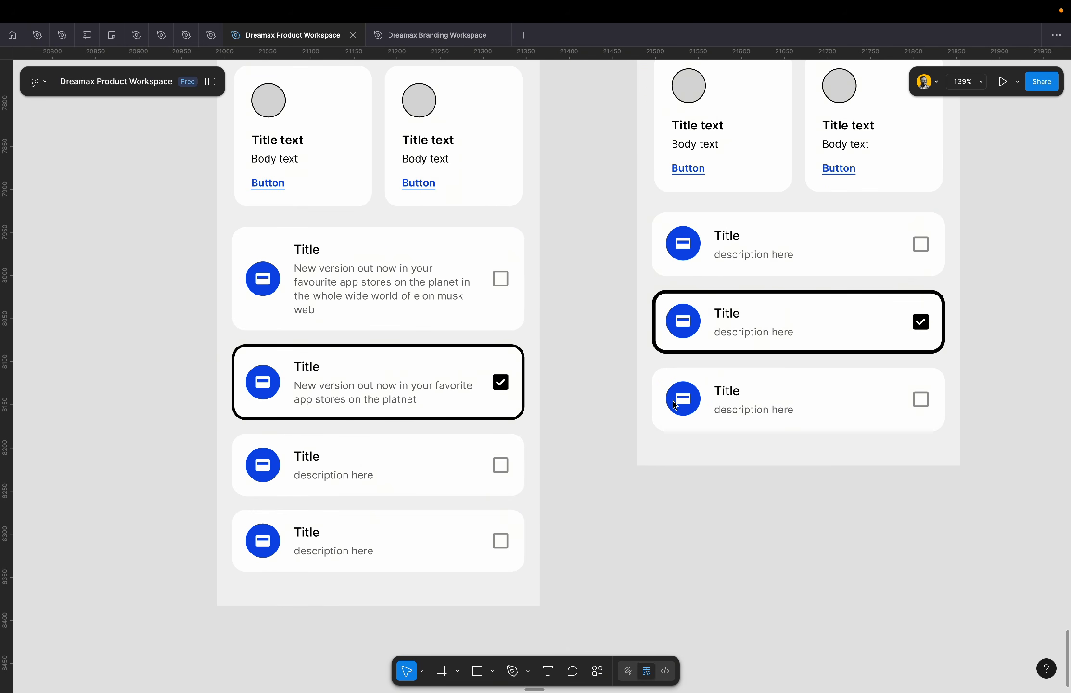
pyautogui.hscroll(3, 674, 404)
pyautogui.doubleClick(319, 288)
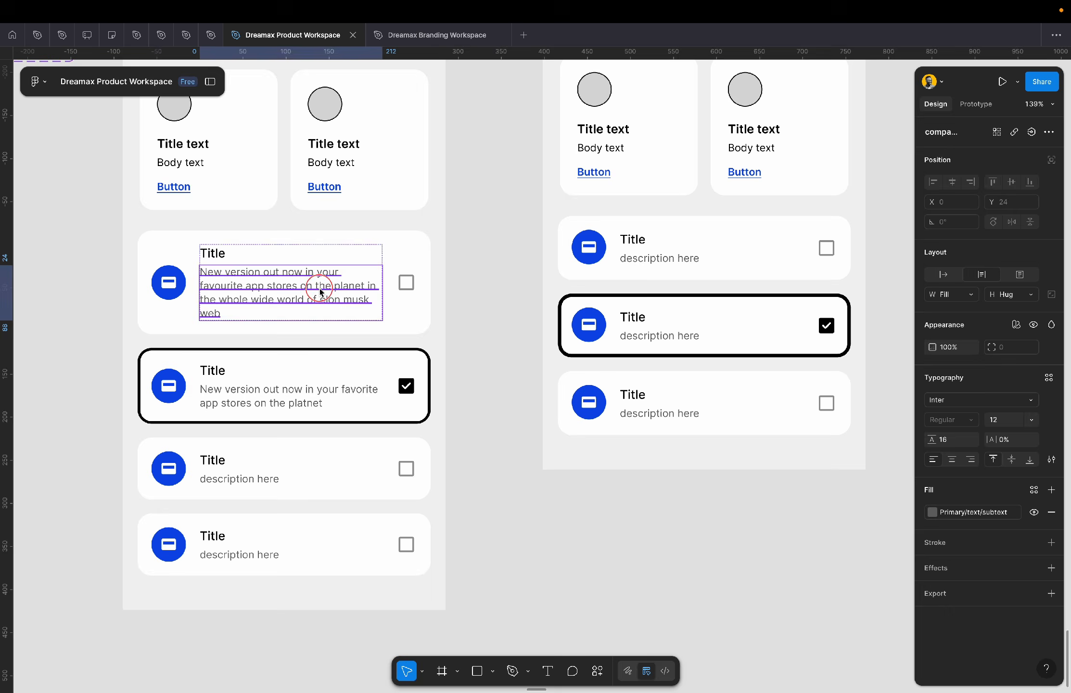
pyautogui.click(648, 259)
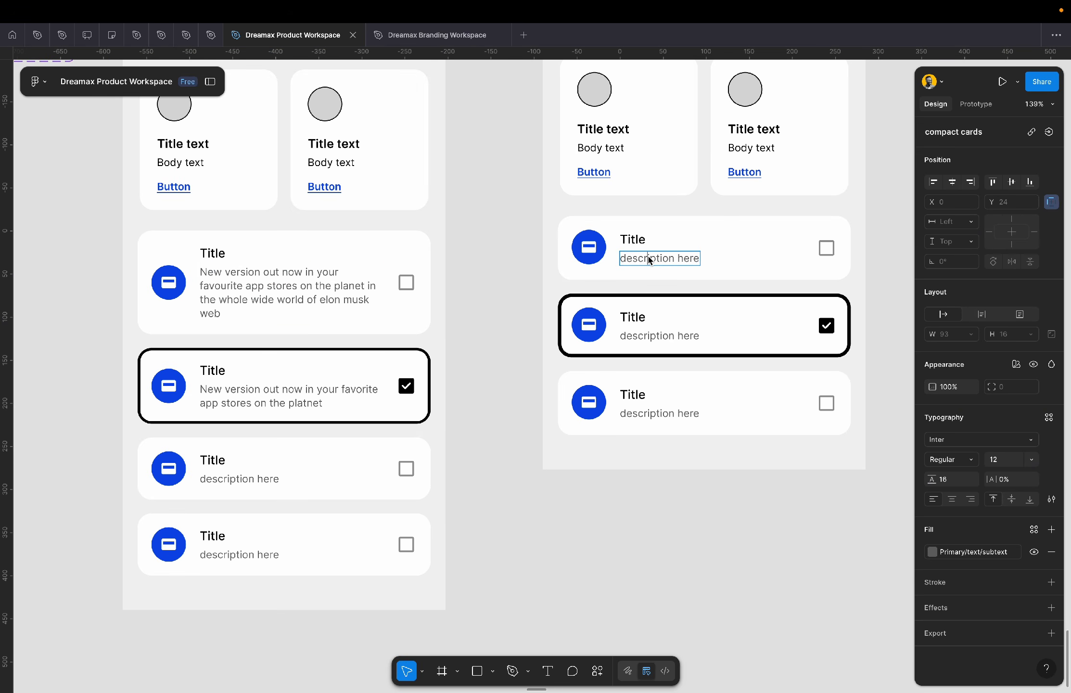
pyautogui.doubleClick(649, 259)
pyautogui.hotkey('ctrl', 'v')
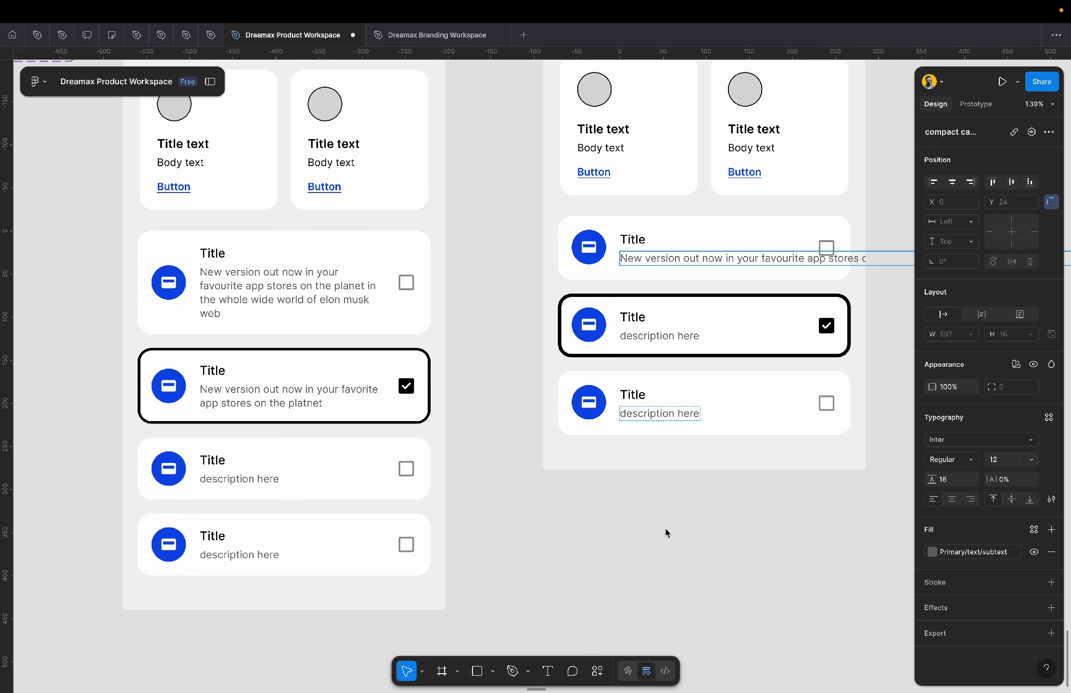
pyautogui.press('Escape')
# - Widen the description text box in the default variant of "compact cards" to 202, matching the title's width
pyautogui.scroll(-5, 666, 538)
pyautogui.hscroll(-7, 663, 542)
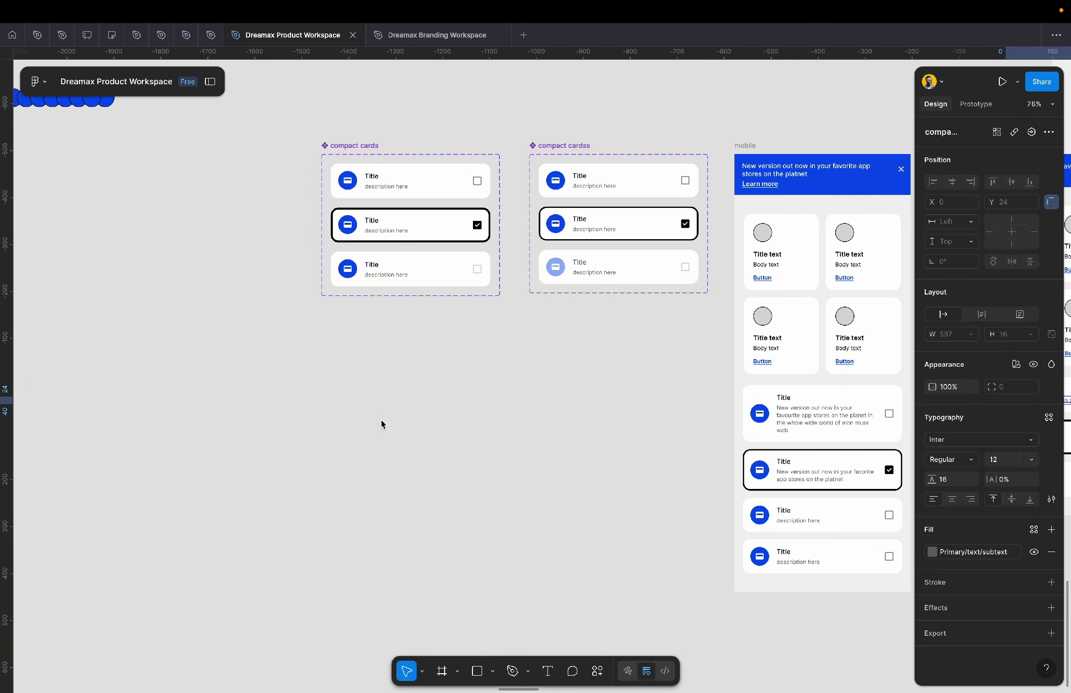
pyautogui.click(381, 420)
pyautogui.scroll(5, 420, 196)
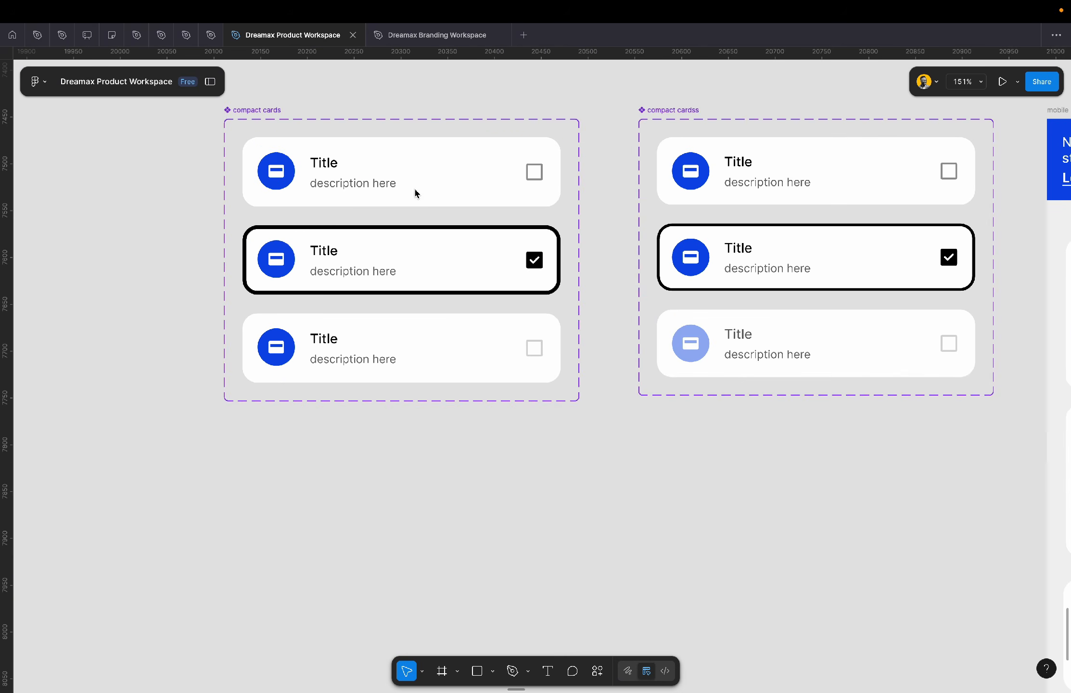
pyautogui.click(366, 171)
pyautogui.doubleClick(366, 172)
pyautogui.keyDown('shift'); pyautogui.click(357, 269); pyautogui.keyUp('shift')
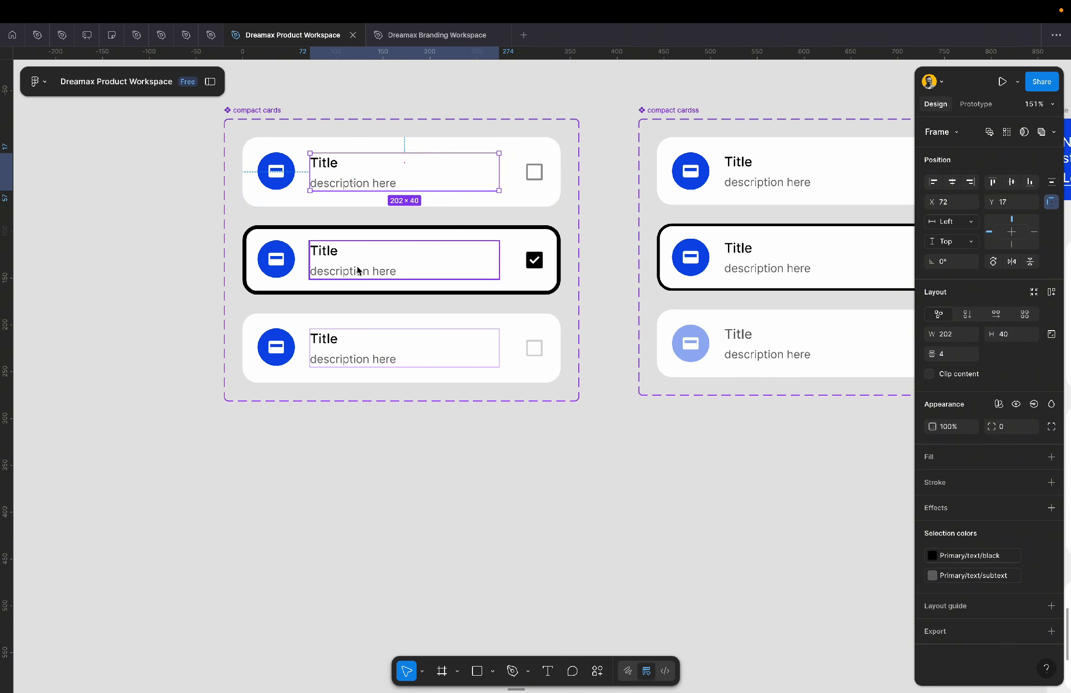
pyautogui.keyDown('shift'); pyautogui.click(378, 362); pyautogui.keyUp('shift')
pyautogui.press('Return')
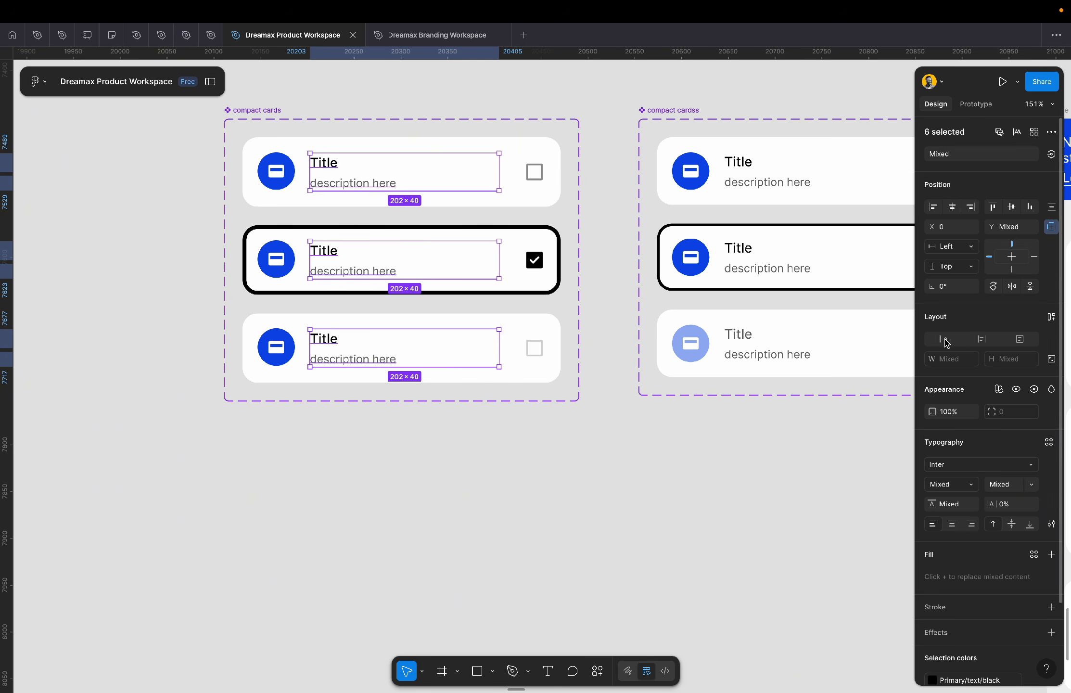
pyautogui.click(354, 184)
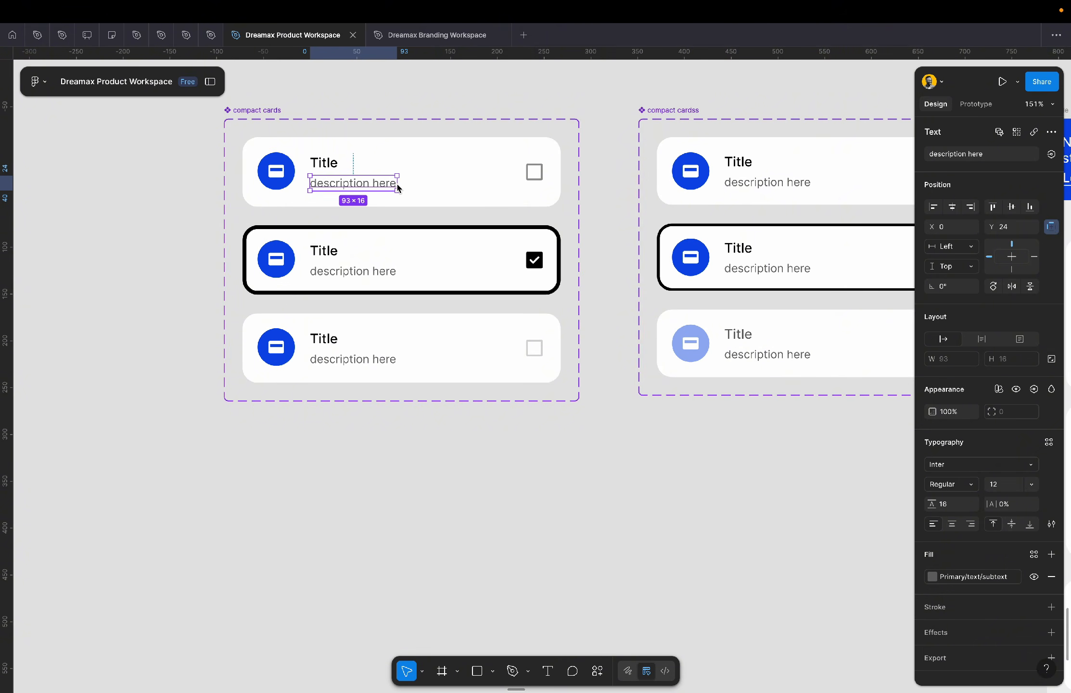
pyautogui.moveTo(406, 186); pyautogui.dragTo(498, 187)
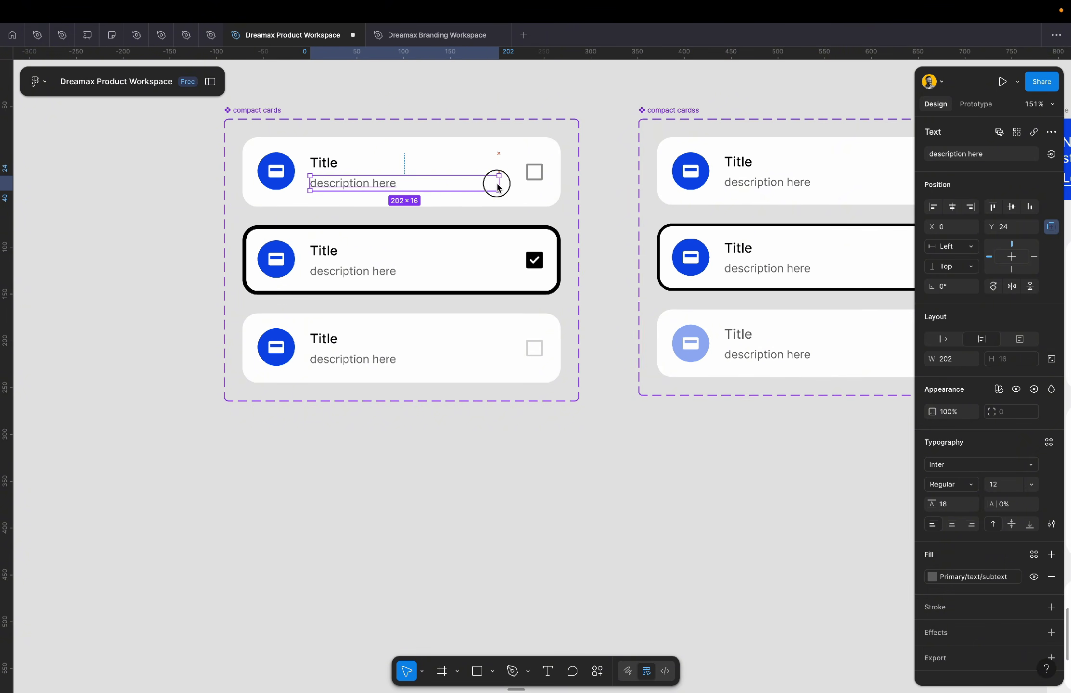
pyautogui.click(315, 163)
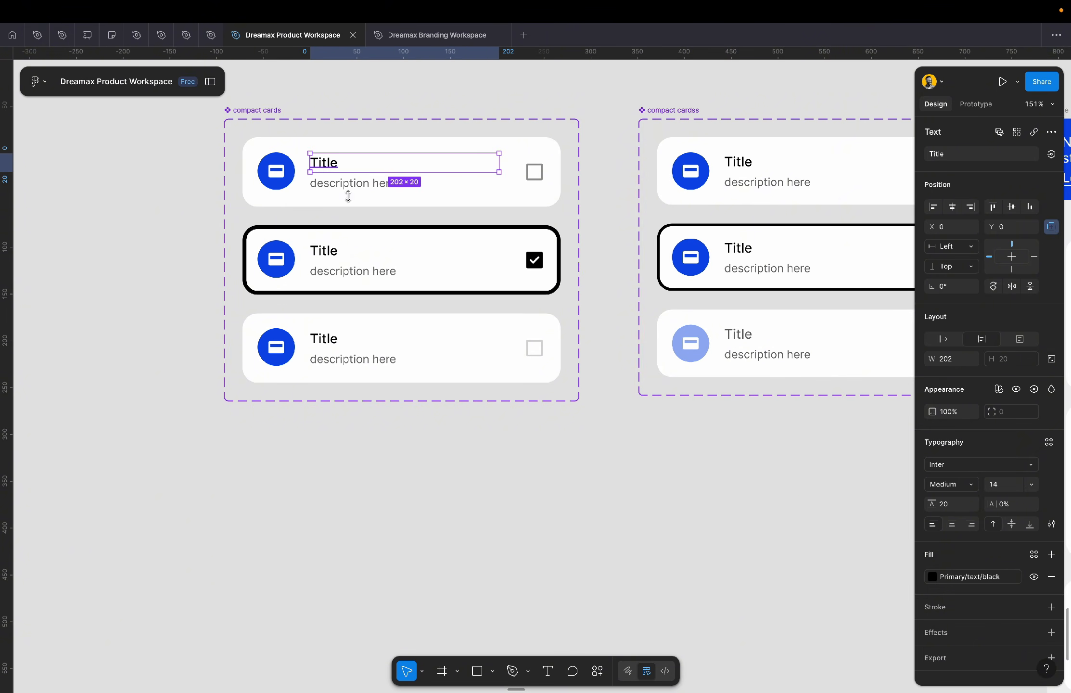
# - Widen the description text boxes in the selected and third variants of "compact cards" to 202
pyautogui.click(371, 270)
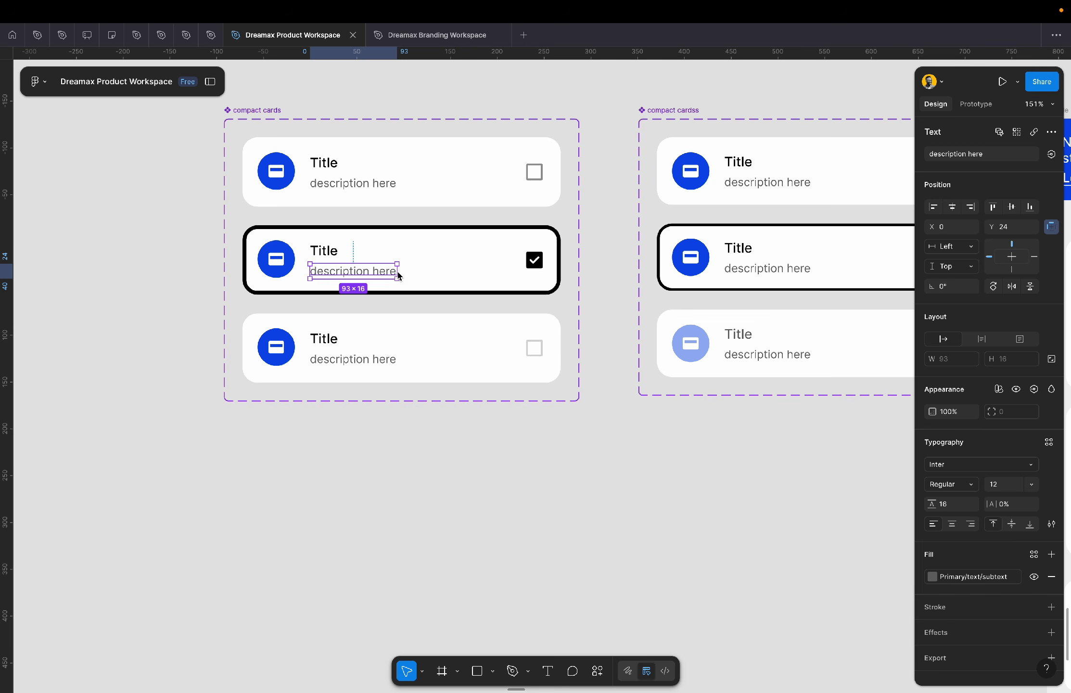
pyautogui.moveTo(397, 274); pyautogui.dragTo(499, 272)
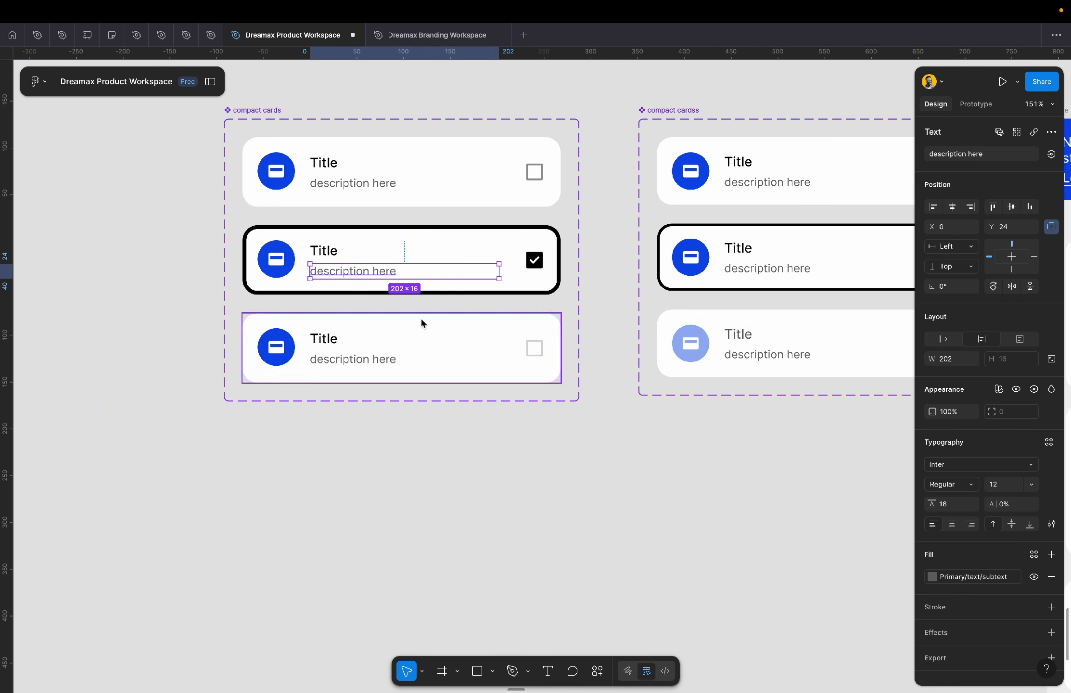
pyautogui.click(383, 365)
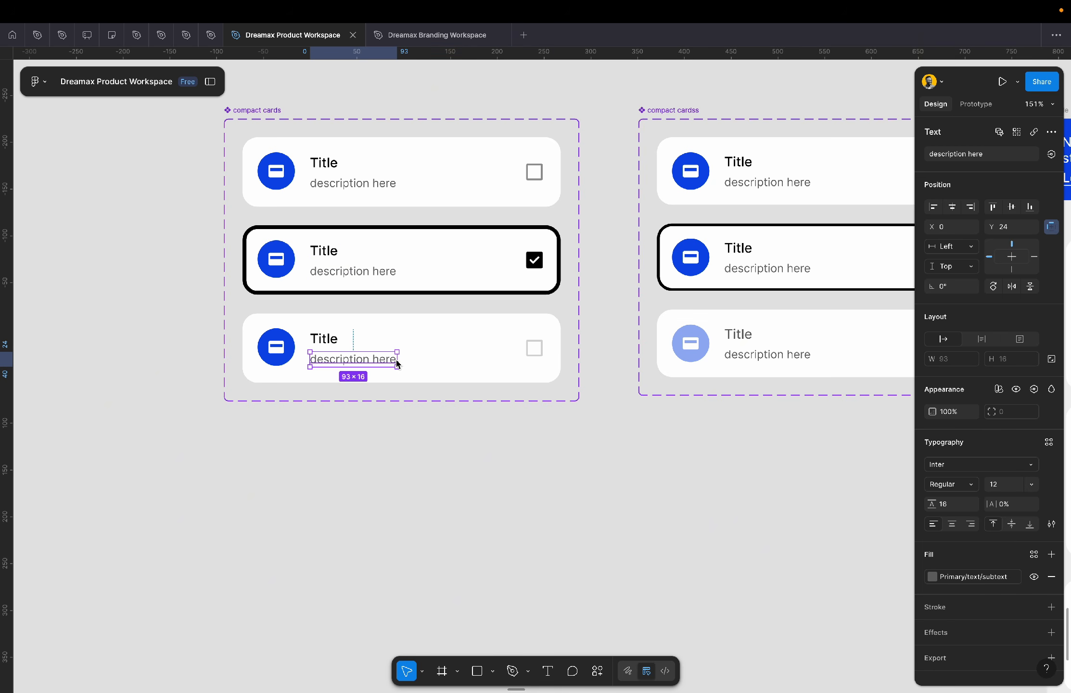
pyautogui.moveTo(397, 364); pyautogui.dragTo(501, 363)
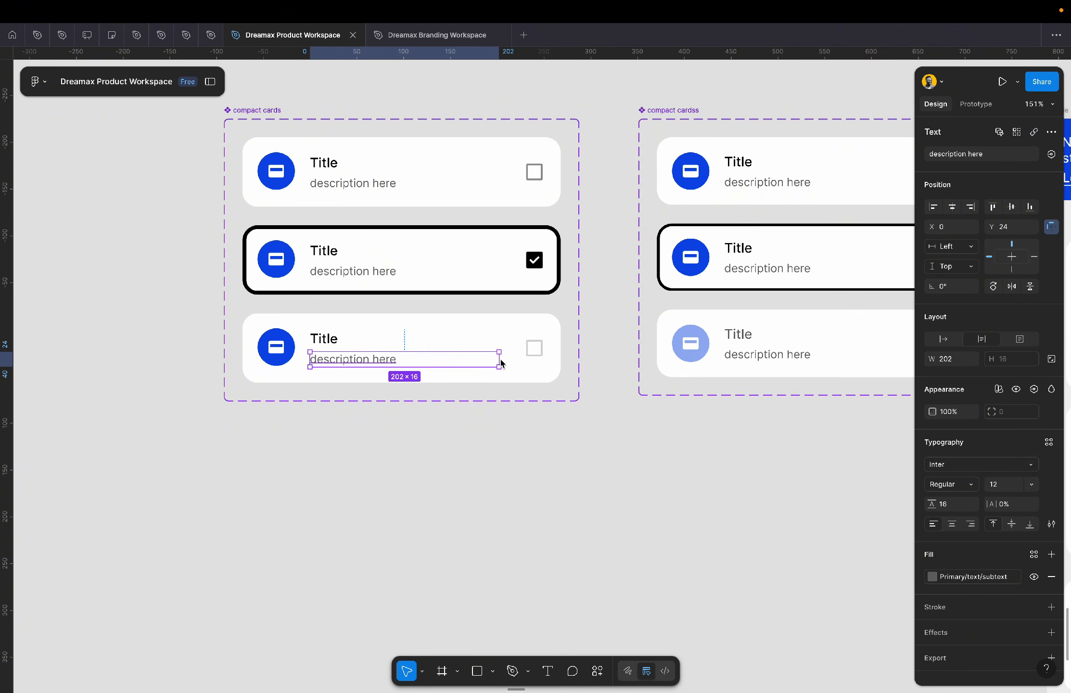
pyautogui.click(604, 477)
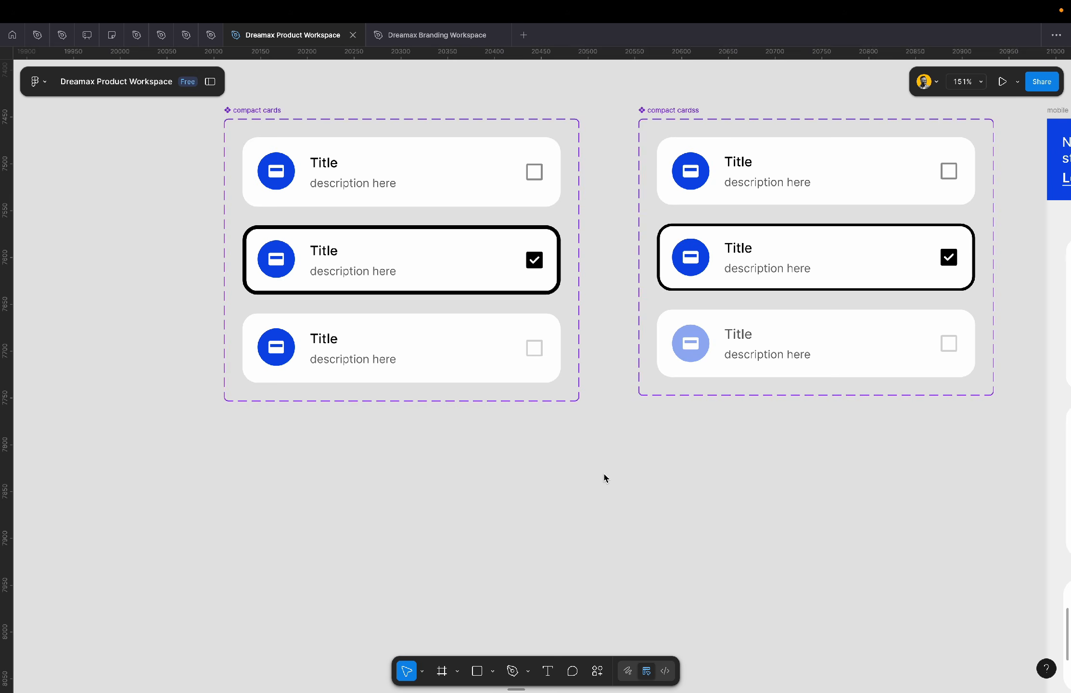
# - Stretch the first compact card in the second mobile frame to a height of 122 to enclose its long description
pyautogui.scroll(-5, 605, 476)
pyautogui.scroll(-6, 604, 477)
pyautogui.hscroll(10, 604, 477)
pyautogui.hscroll(2, 611, 399)
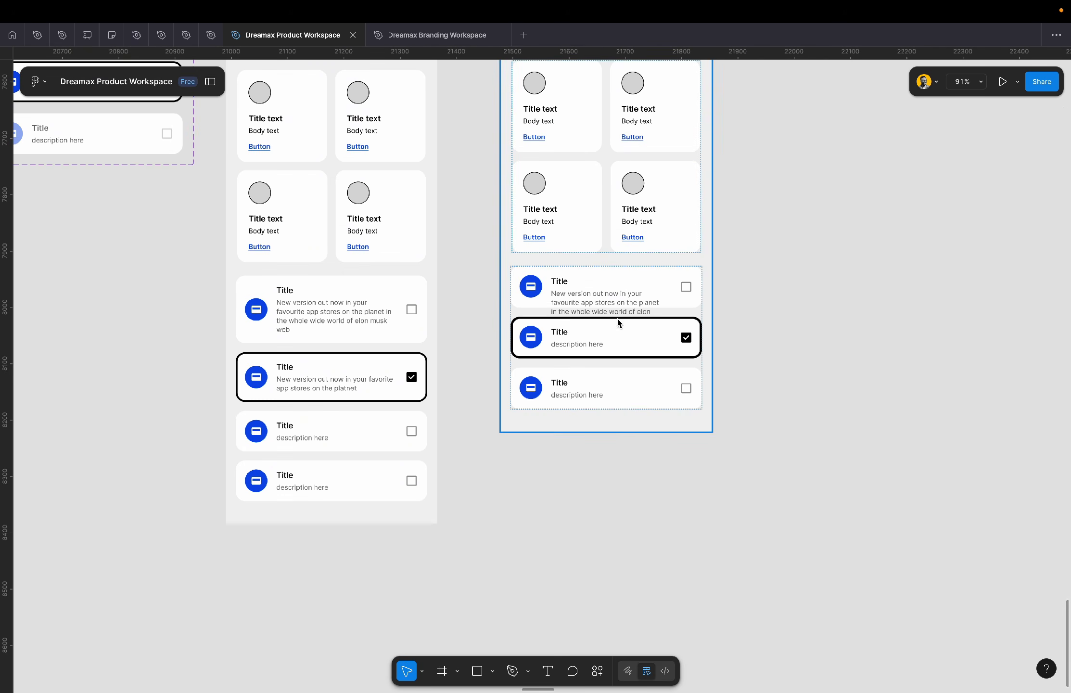
pyautogui.scroll(8, 617, 318)
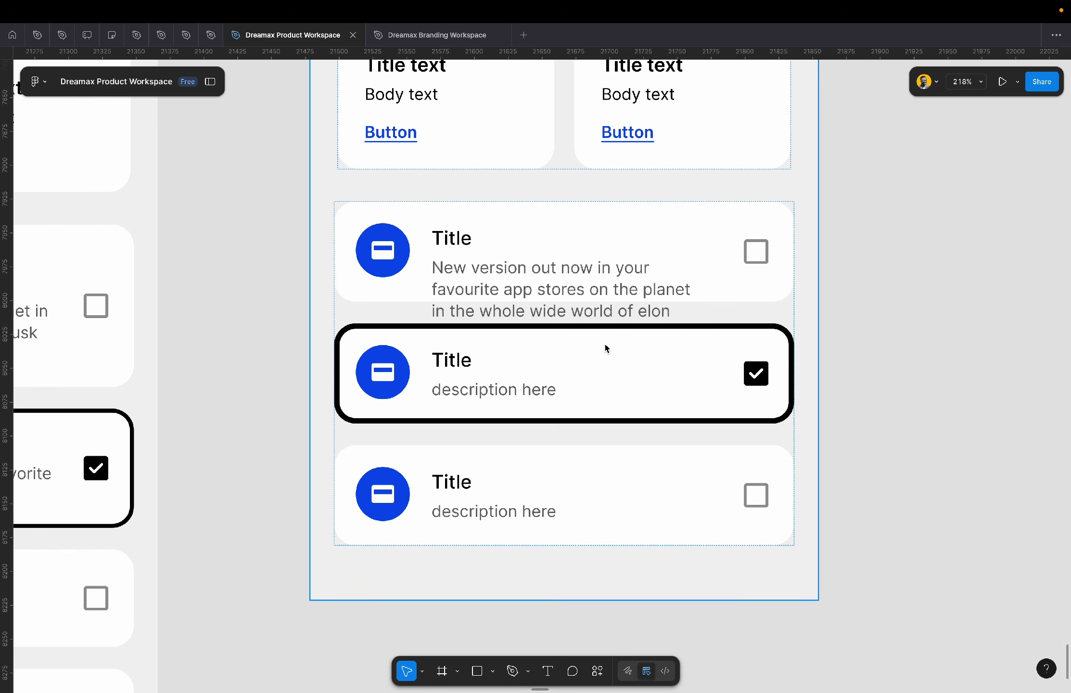
pyautogui.click(506, 294)
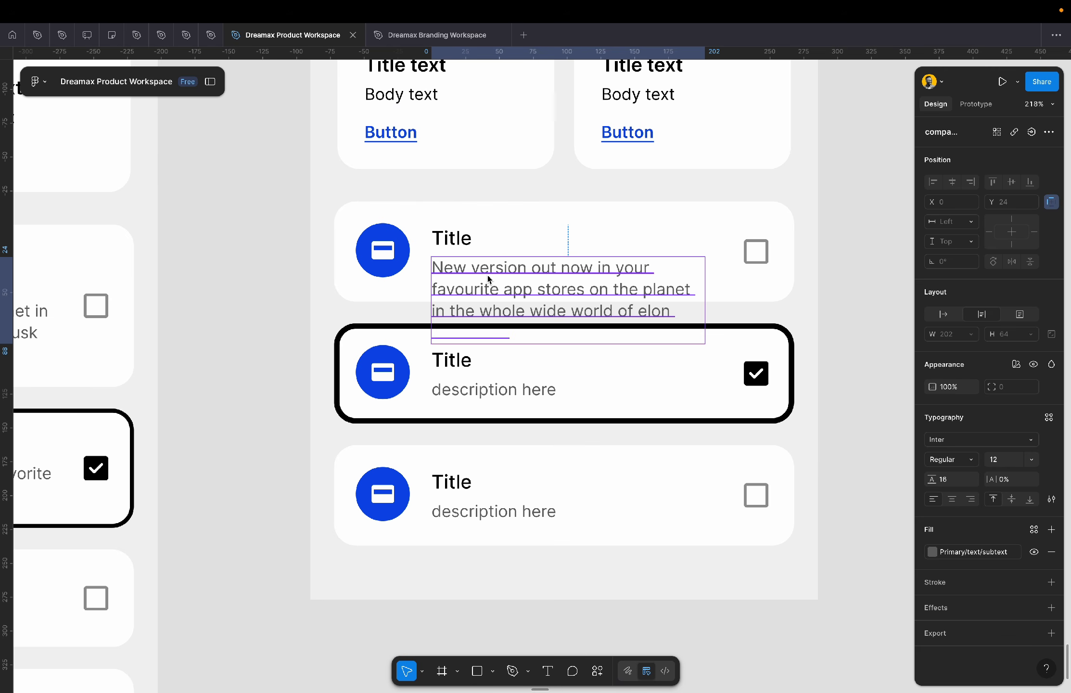
pyautogui.click(726, 215)
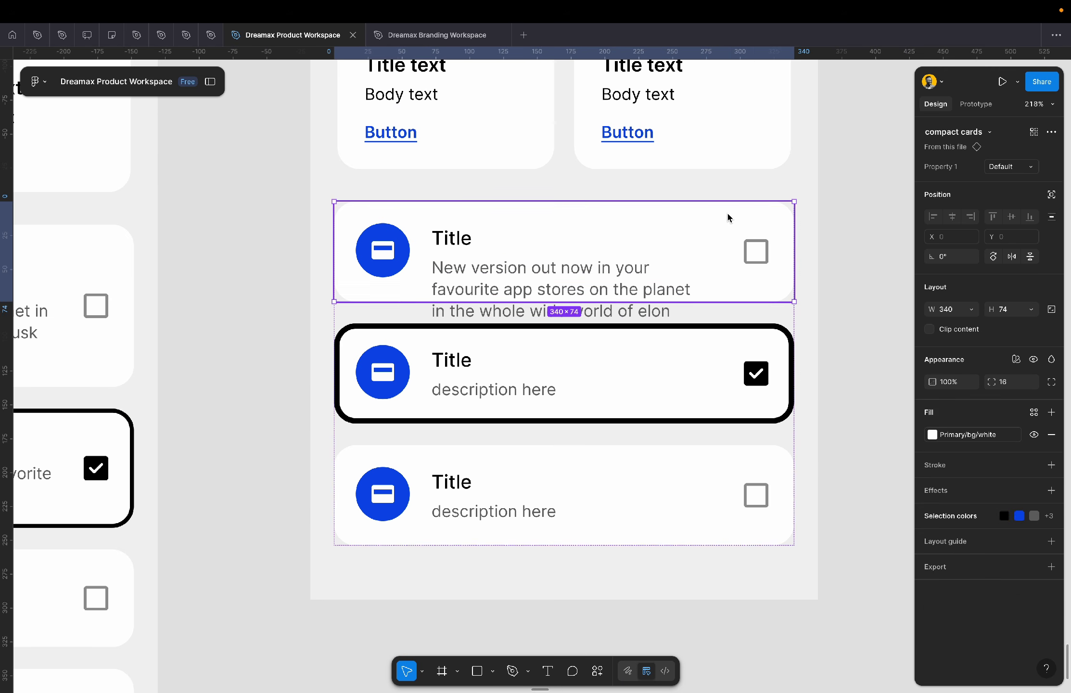
pyautogui.click(906, 290)
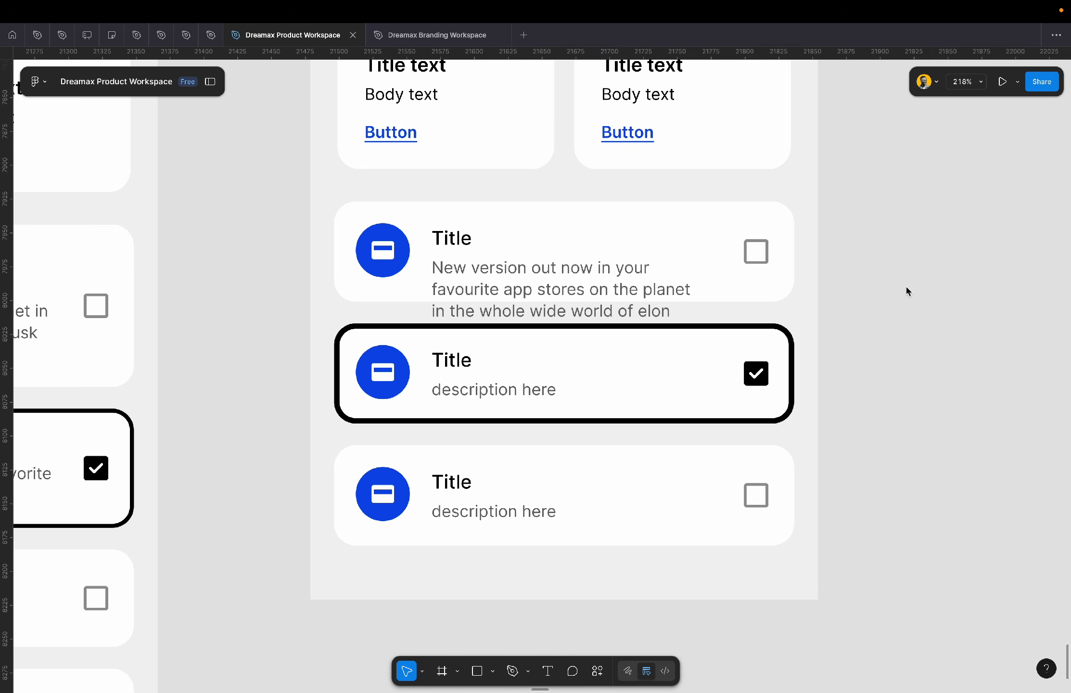
pyautogui.click(686, 247)
pyautogui.moveTo(712, 302); pyautogui.dragTo(742, 366)
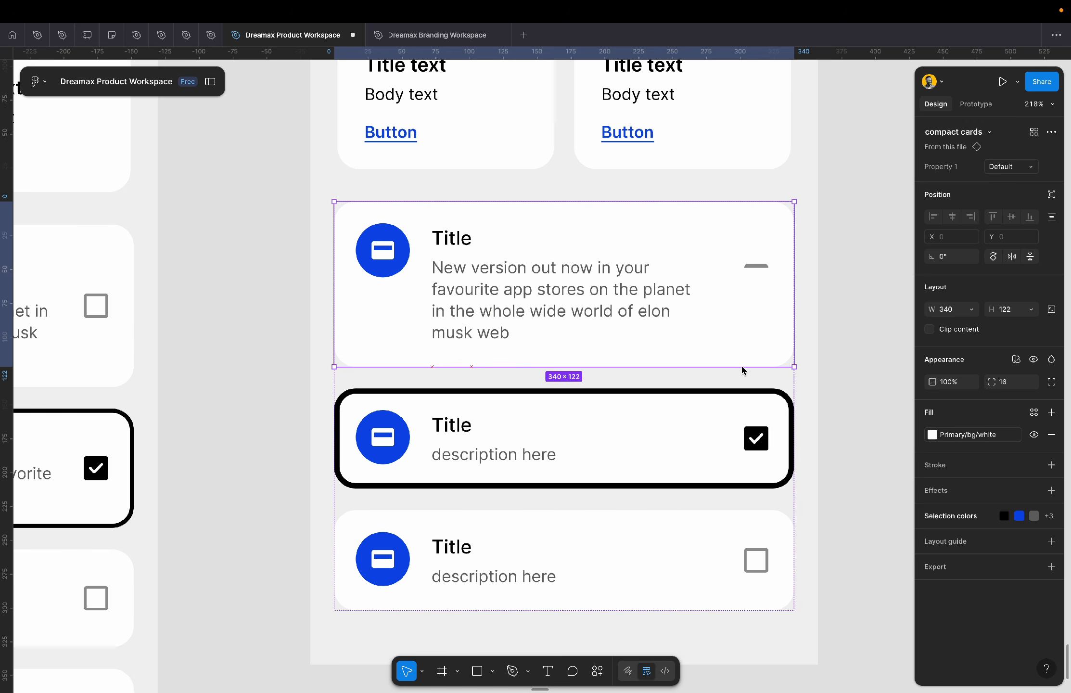
pyautogui.scroll(-3, 741, 369)
pyautogui.hscroll(2, 742, 369)
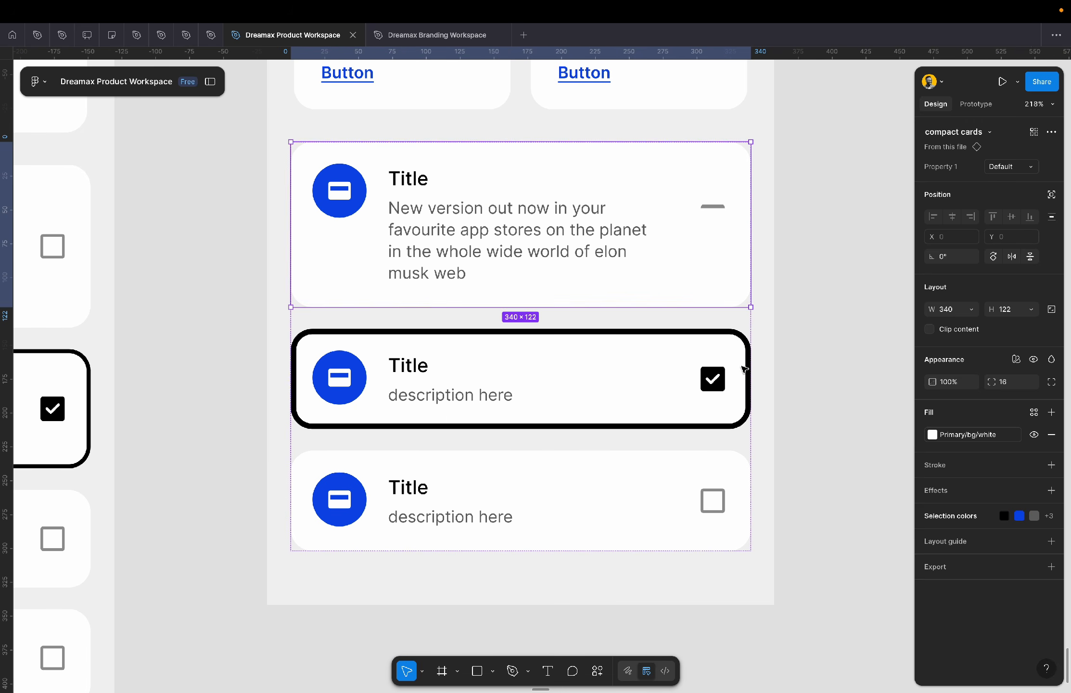
# - Set the constraints of the checkbox group in the default variant of "compact cards" to Right and Top
pyautogui.click(712, 197)
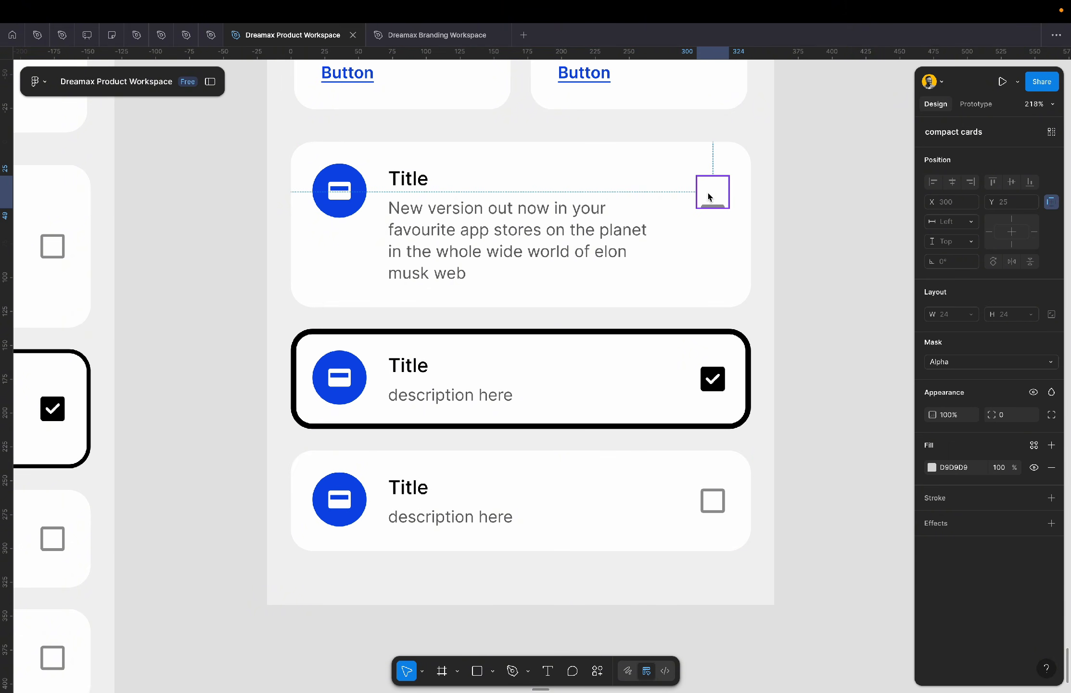
pyautogui.click(837, 296)
pyautogui.scroll(-5, 837, 296)
pyautogui.scroll(4, 838, 301)
pyautogui.hscroll(-4, 838, 301)
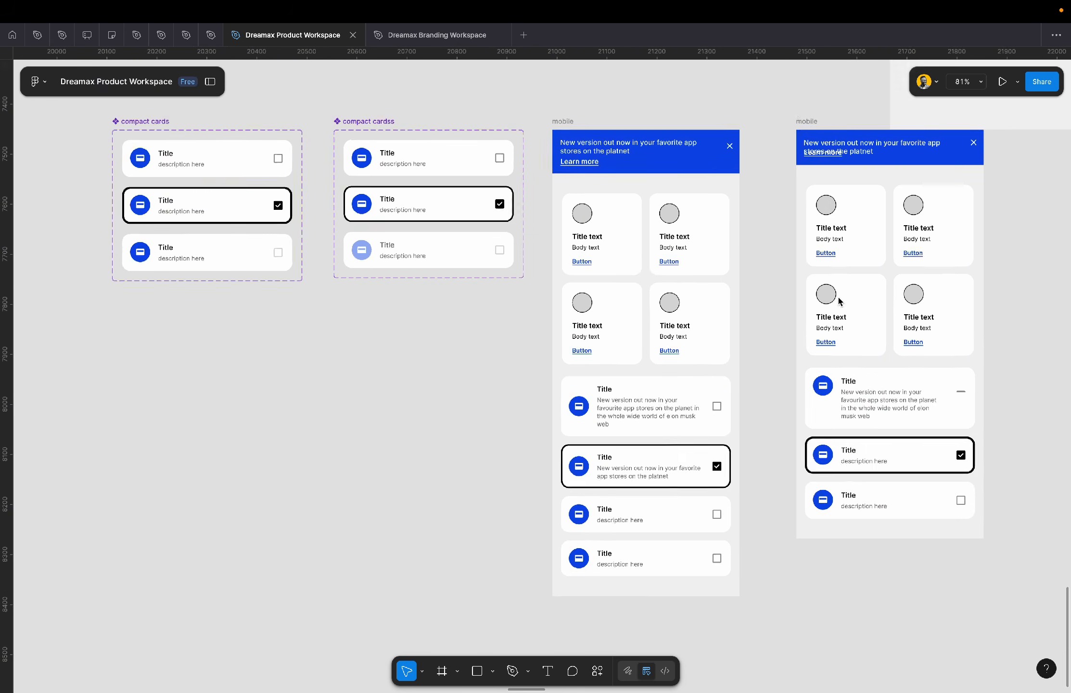
pyautogui.doubleClick(319, 196)
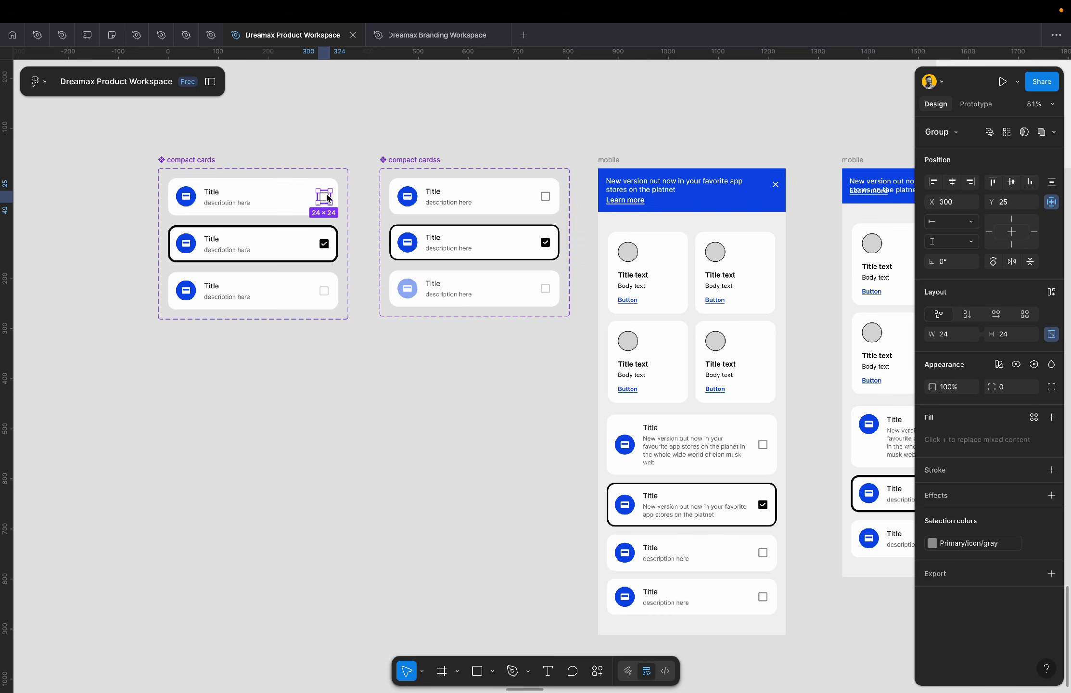
pyautogui.scroll(5, 312, 207)
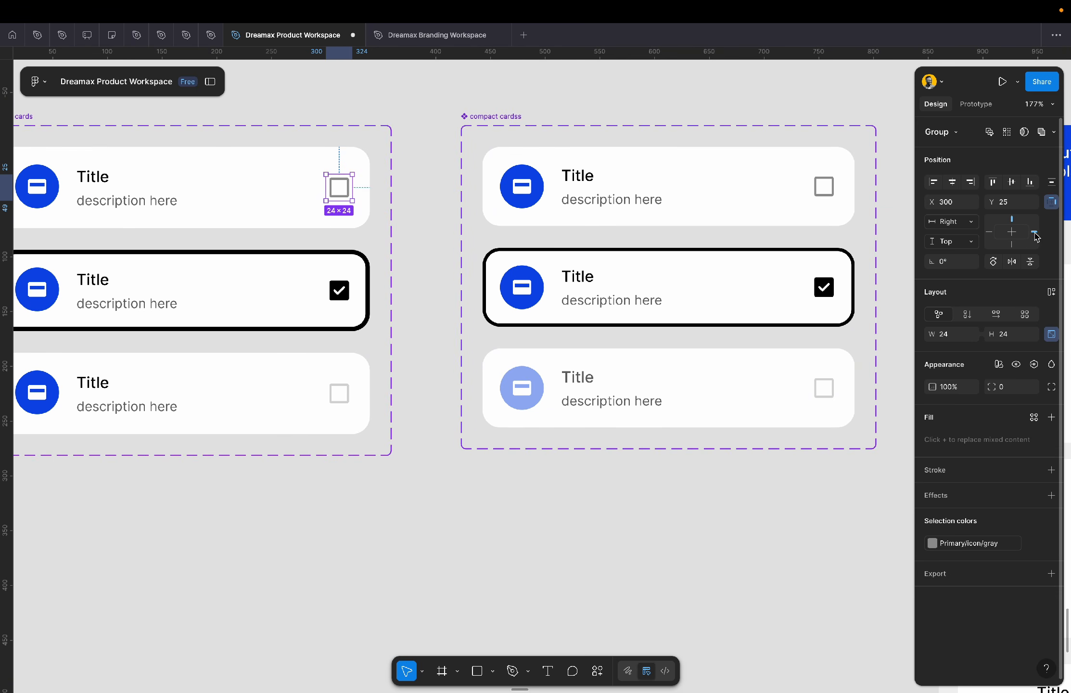
# - Set the checkbox groups in the selected and third variants of "compact cards" to Right and Top constraints
pyautogui.click(339, 293)
pyautogui.click(339, 293)
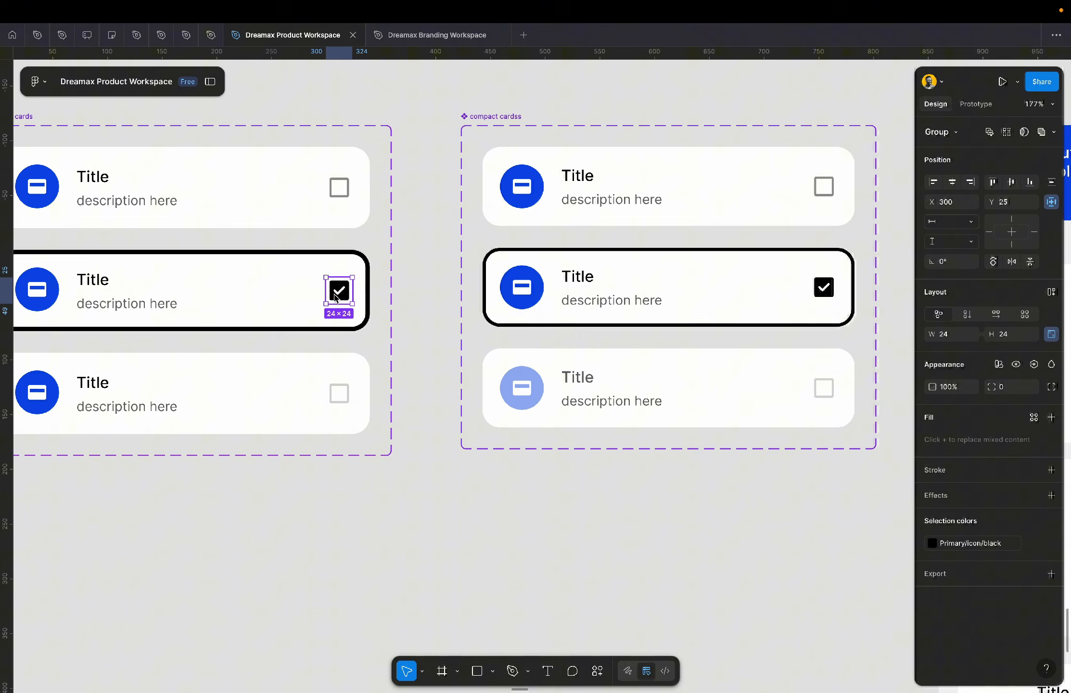
pyautogui.keyDown('shift'); pyautogui.click(336, 398); pyautogui.keyUp('shift')
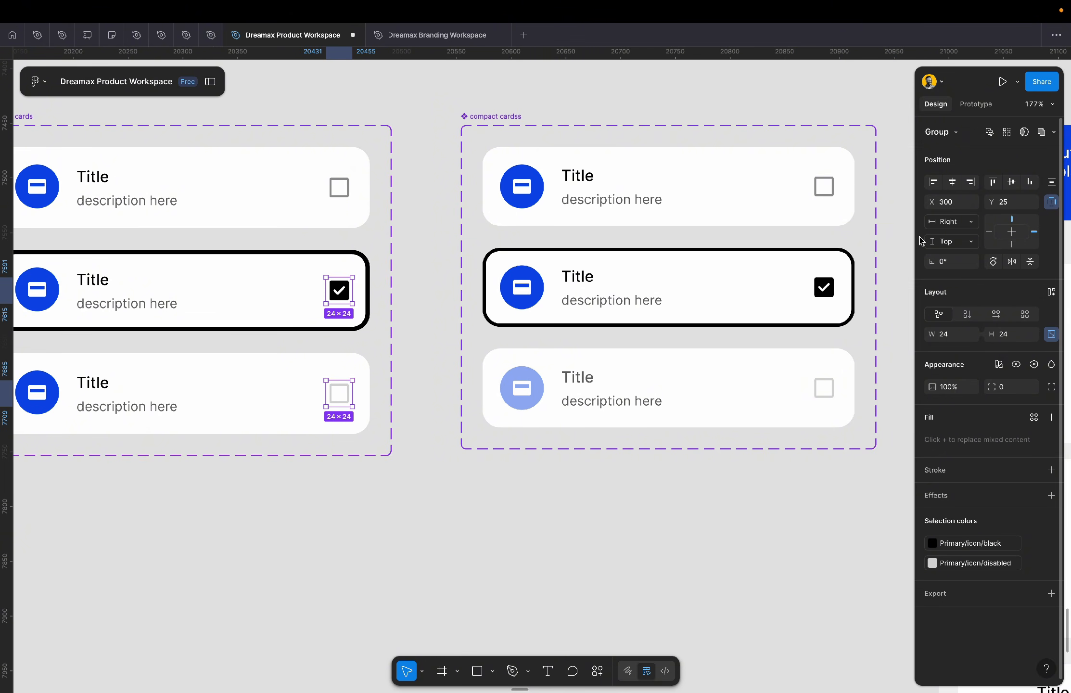
pyautogui.click(901, 239)
# - Resize the first compact card in the second mobile frame to a height of 121 to test its checkbox constraints
pyautogui.hscroll(10, 901, 243)
pyautogui.scroll(-3, 901, 243)
pyautogui.hscroll(10, 901, 240)
pyautogui.scroll(-3, 901, 240)
pyautogui.scroll(-3, 901, 240)
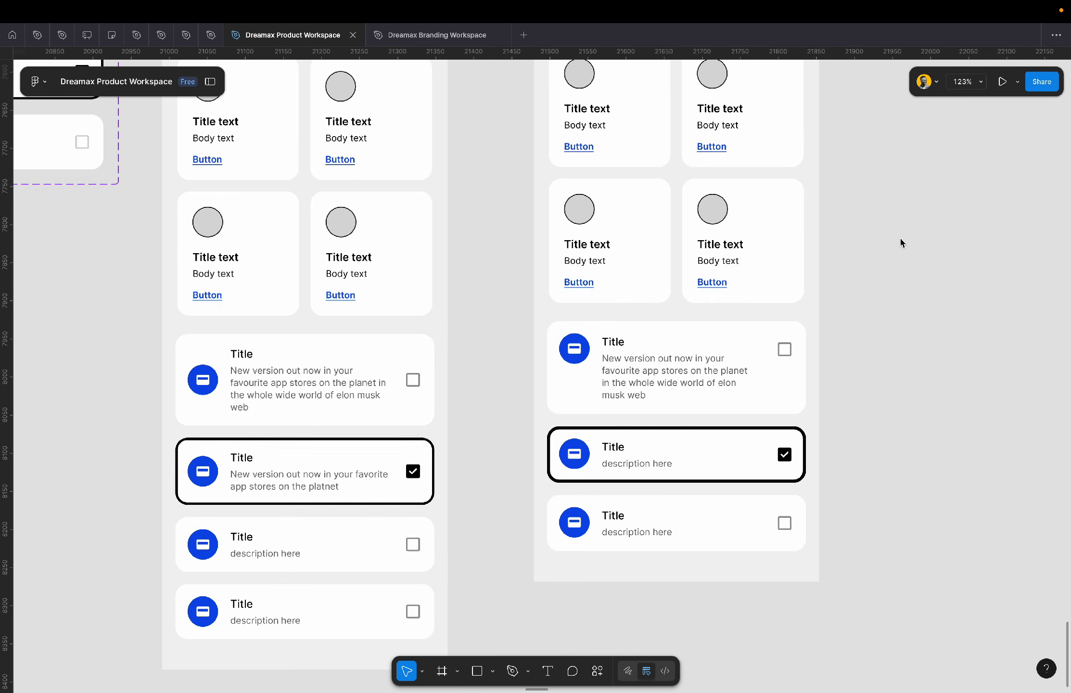
pyautogui.scroll(5, 751, 401)
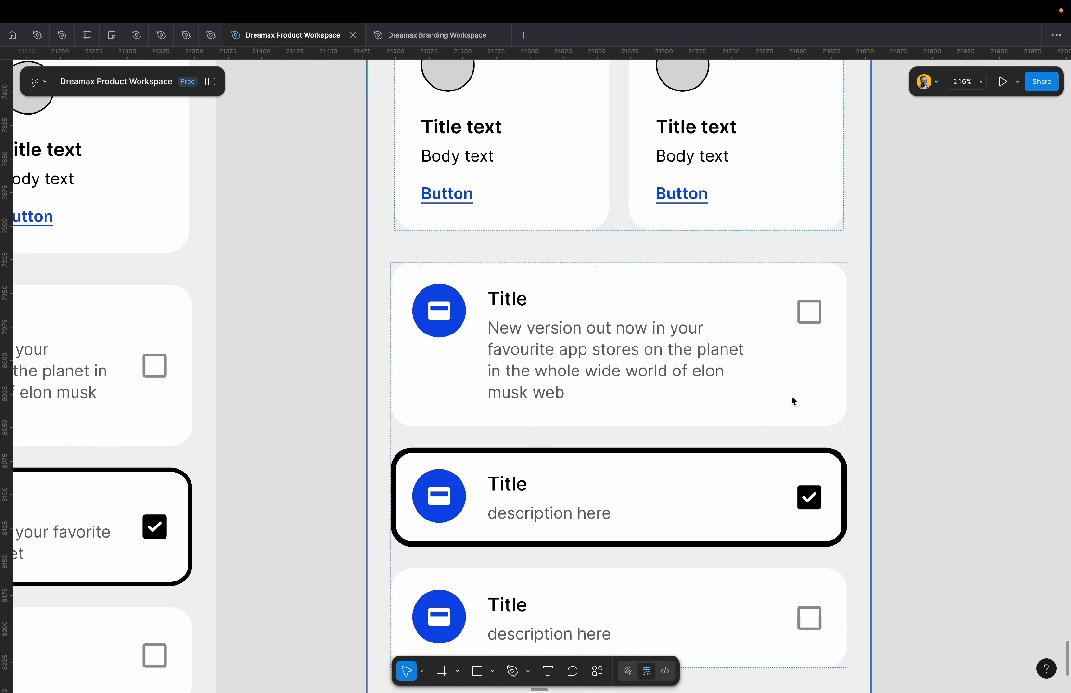
pyautogui.click(791, 398)
pyautogui.moveTo(664, 426)
pyautogui.mouseDown()
pyautogui.moveTo(667, 439)
pyautogui.moveTo(667, 422)
pyautogui.moveTo(667, 430)
pyautogui.mouseUp()
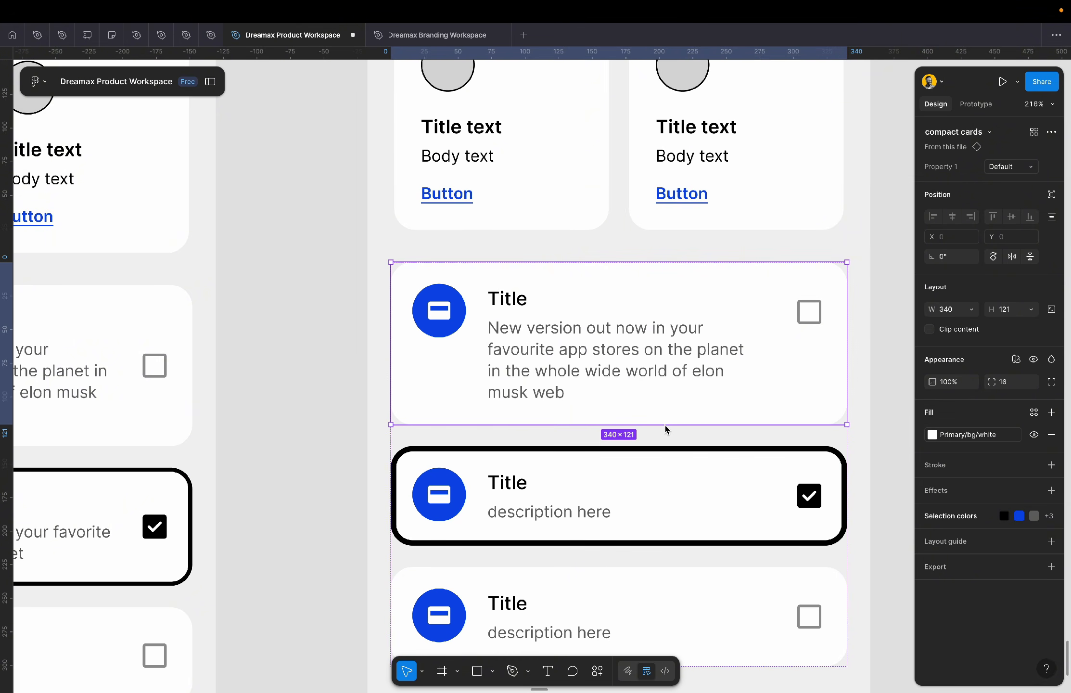
# - Copy the first card's long description into the descriptions of the second and third compact cards of the second mobile frame
pyautogui.scroll(-3, 667, 430)
pyautogui.doubleClick(539, 272)
pyautogui.hotkey('ctrl', 'c')
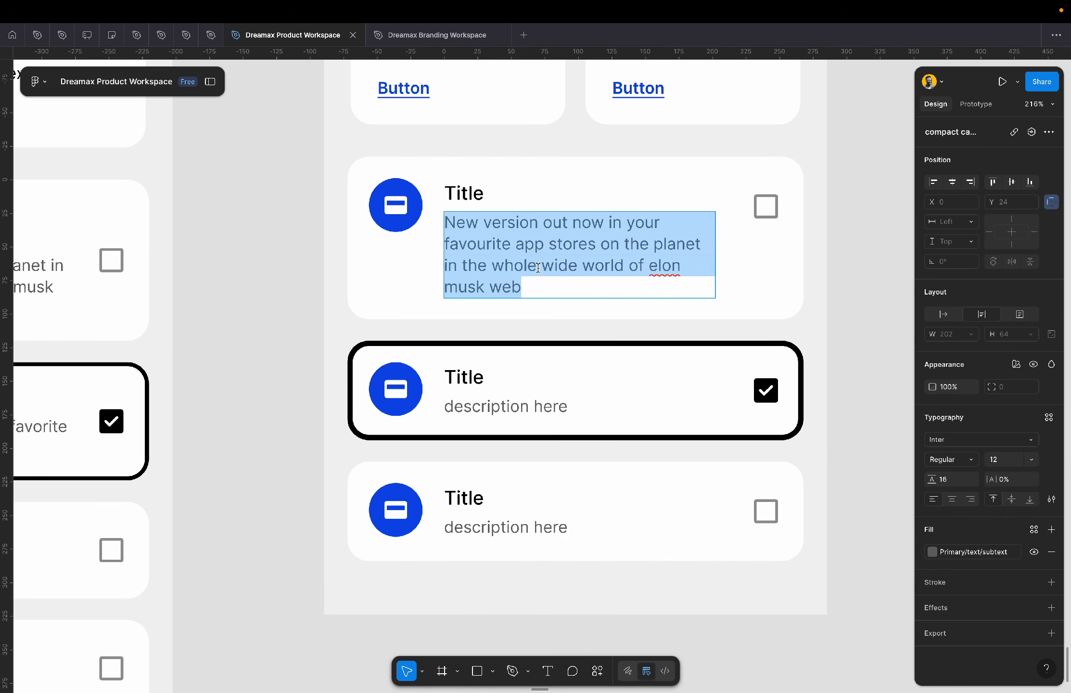
pyautogui.click(509, 409)
pyautogui.doubleClick(511, 409)
pyautogui.hotkey('ctrl', 'v')
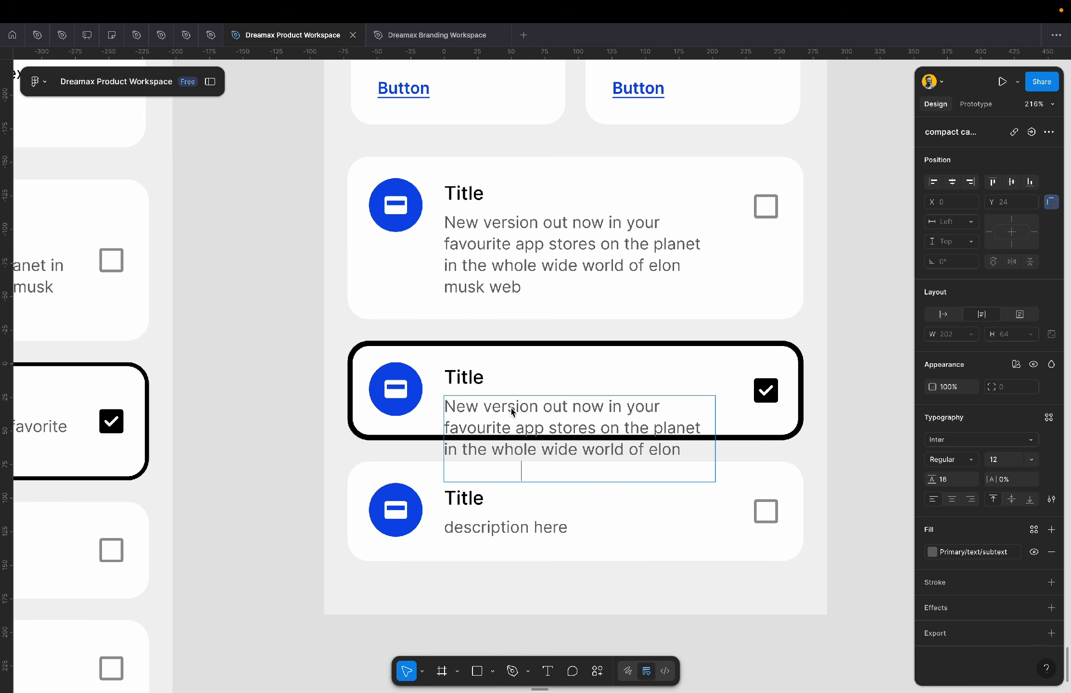
pyautogui.click(518, 529)
pyautogui.doubleClick(520, 530)
pyautogui.hotkey('ctrl', 'v')
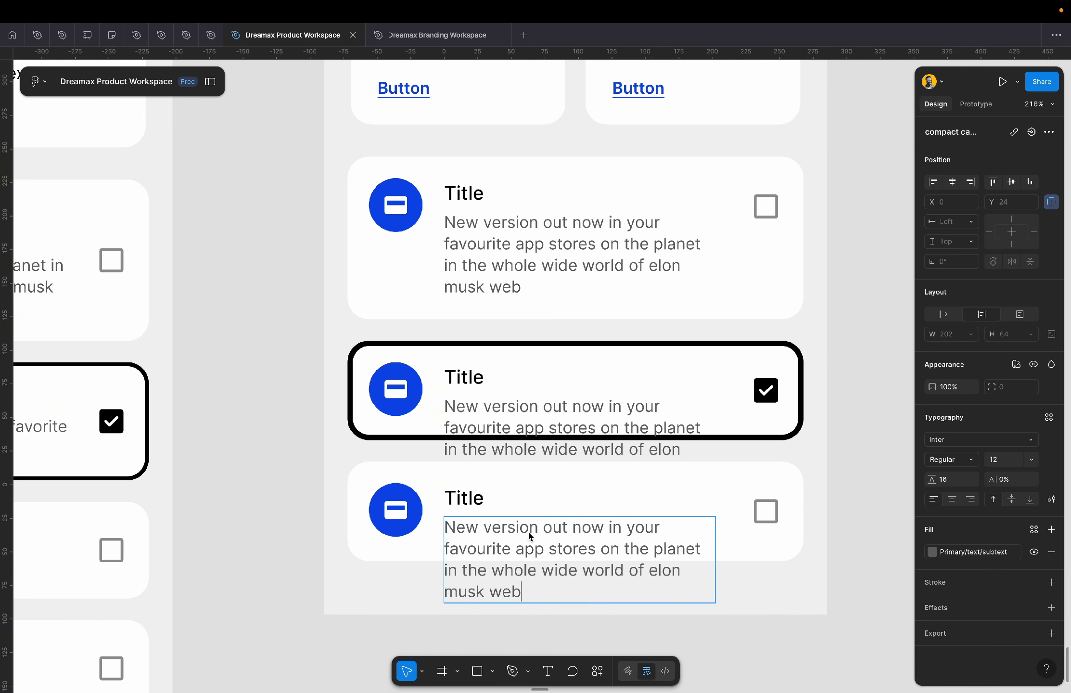
pyautogui.click(877, 534)
# - Stretch the selected compact card in the second mobile frame to a height of 122 to enclose its long description
pyautogui.click(722, 373)
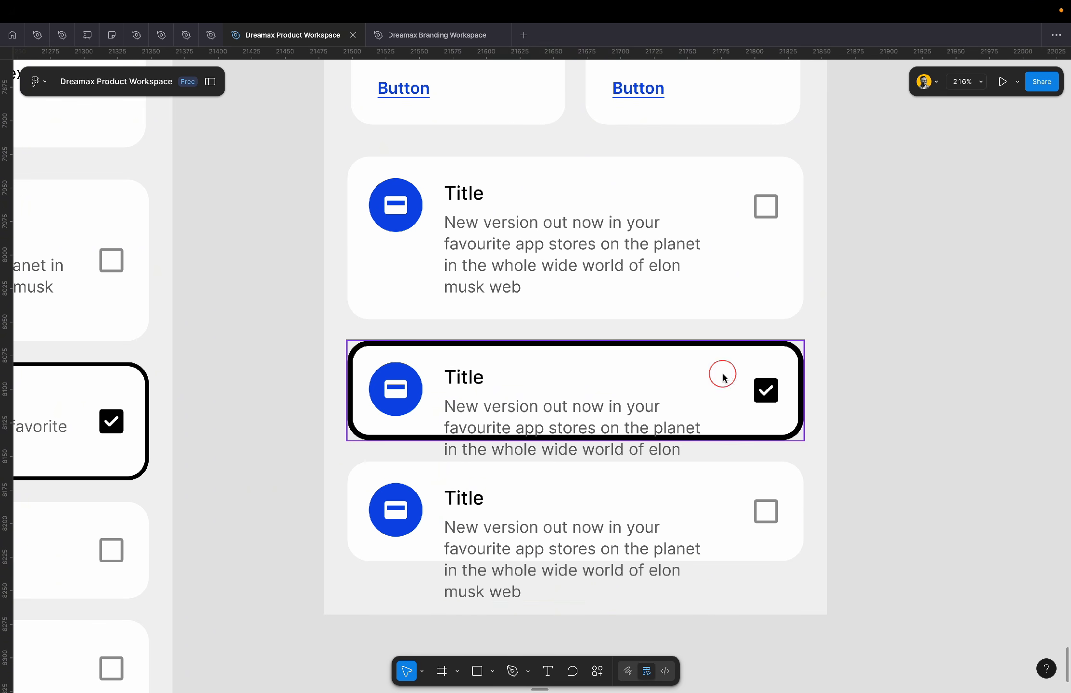
pyautogui.moveTo(737, 439); pyautogui.dragTo(754, 506)
pyautogui.scroll(-5, 754, 505)
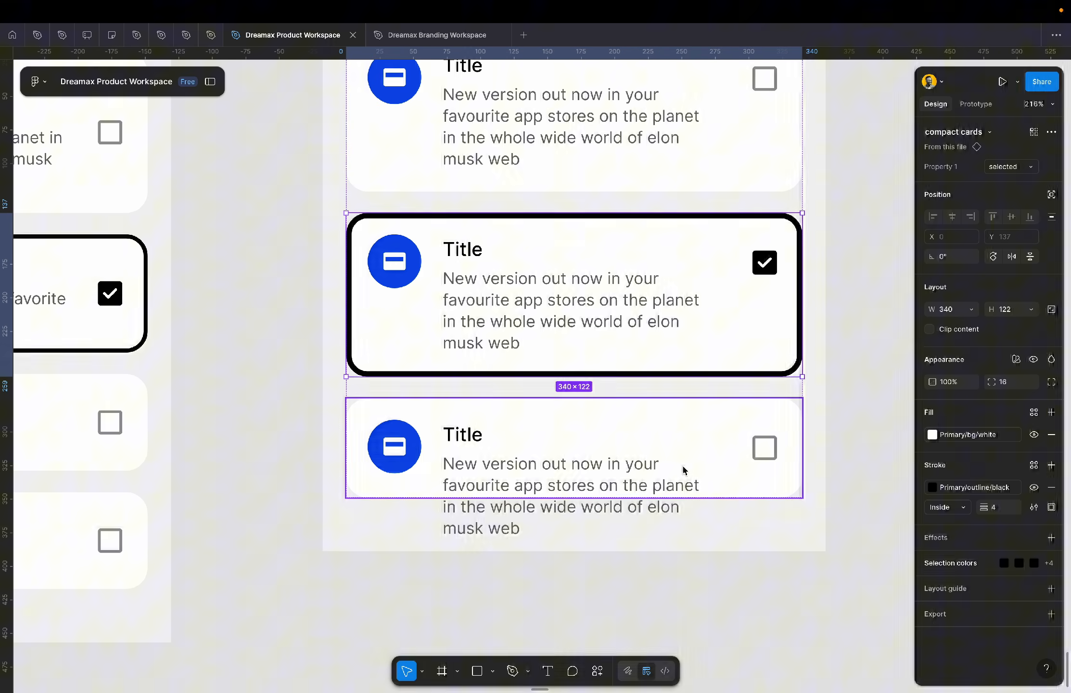
pyautogui.click(668, 619)
pyautogui.scroll(-5, 668, 621)
pyautogui.scroll(3, 669, 621)
pyautogui.scroll(1, 669, 625)
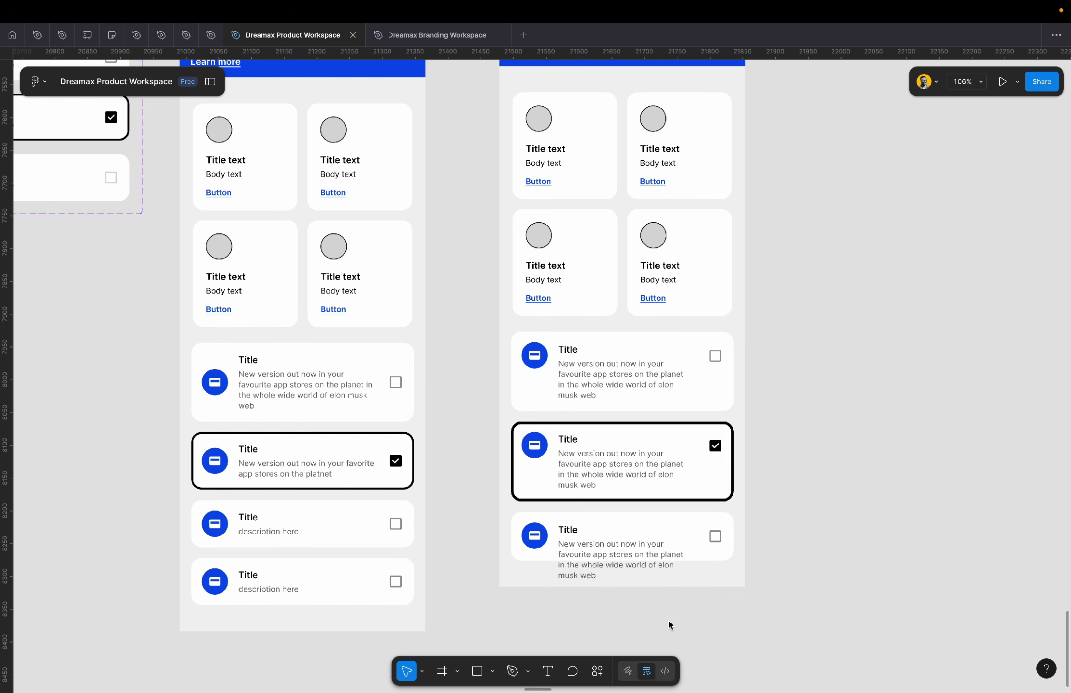
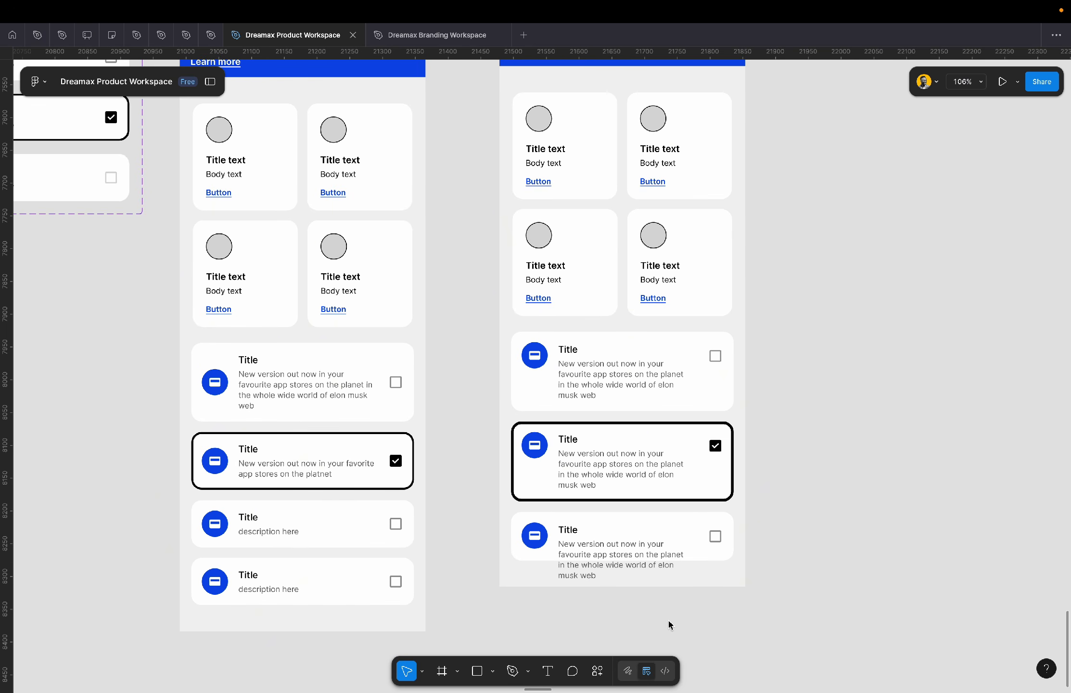
# - Compare the two compact card component sets with their long-text instances in the two mobile frames
pyautogui.scroll(-8, 670, 624)
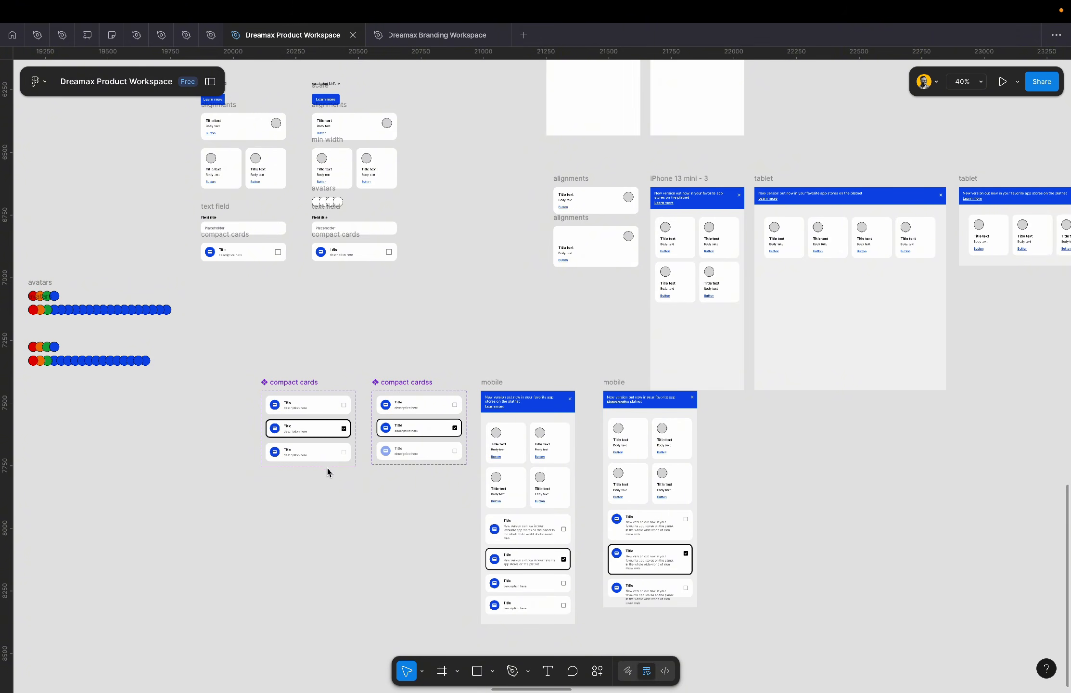
pyautogui.scroll(10, 318, 466)
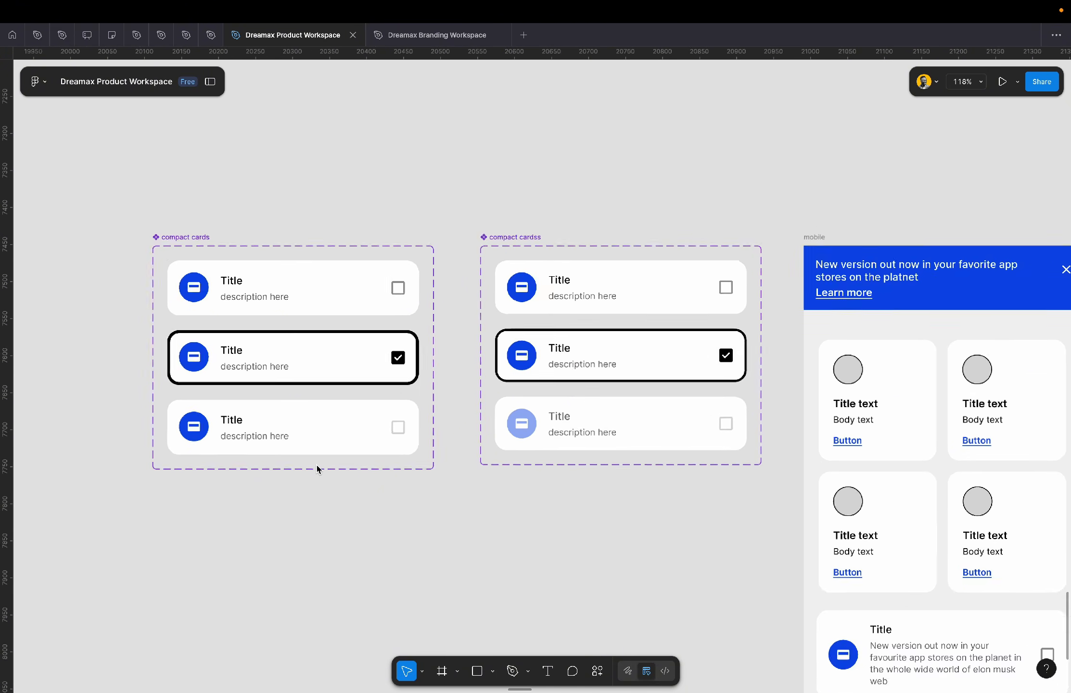
pyautogui.scroll(3, 317, 469)
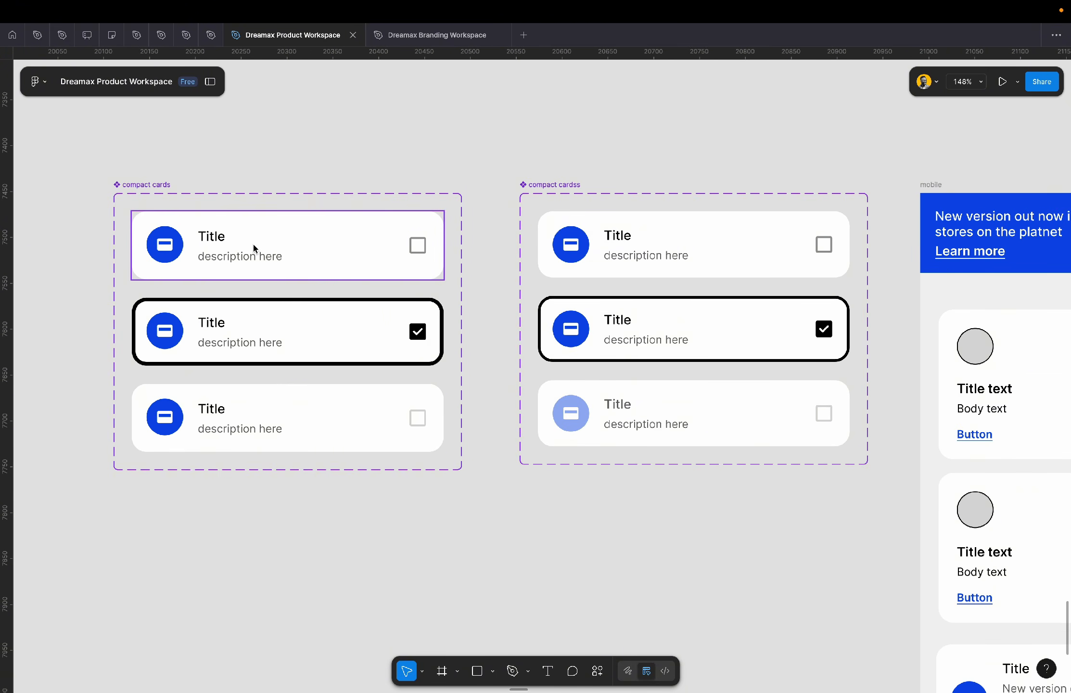
pyautogui.hscroll(15, 486, 442)
pyautogui.scroll(-6, 486, 442)
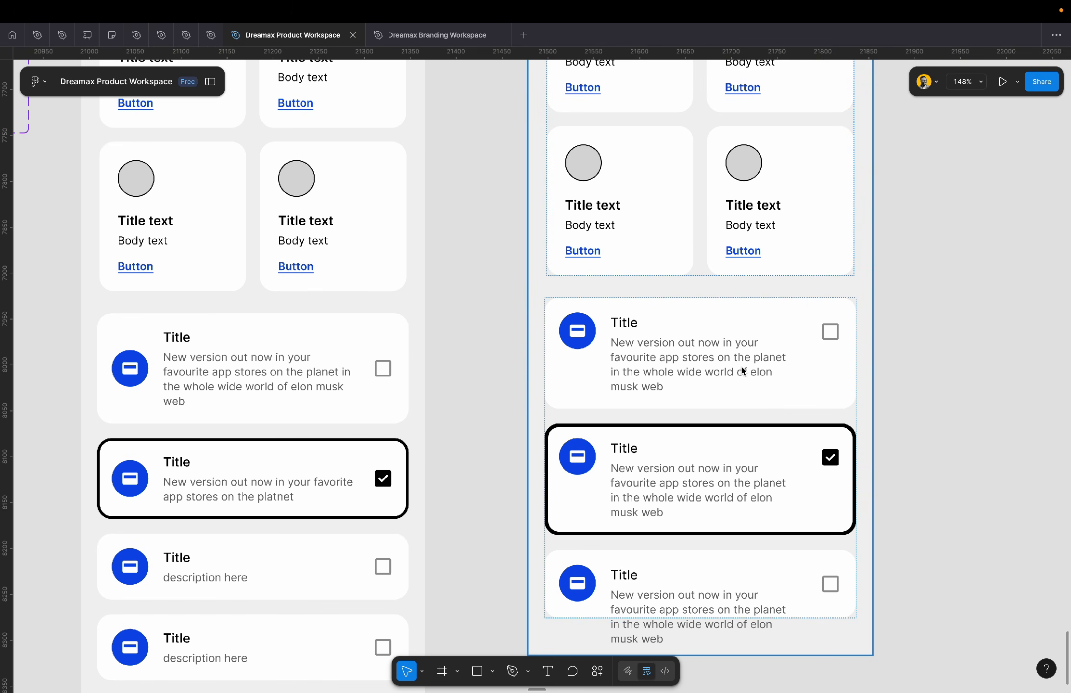
pyautogui.scroll(-8, 692, 356)
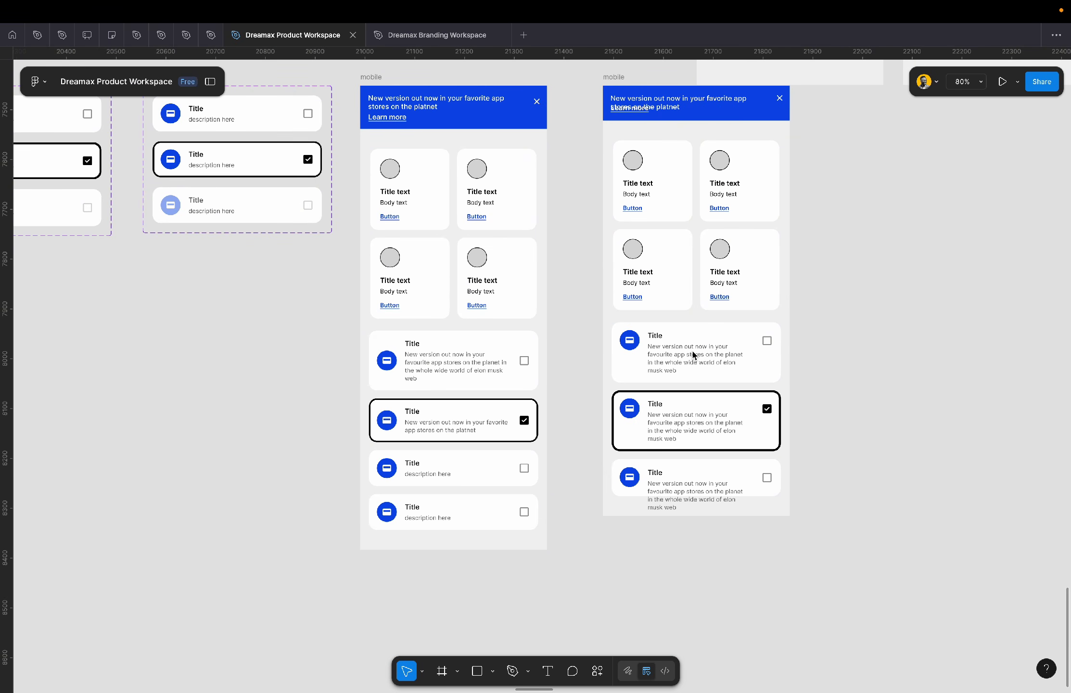
pyautogui.scroll(-6, 693, 354)
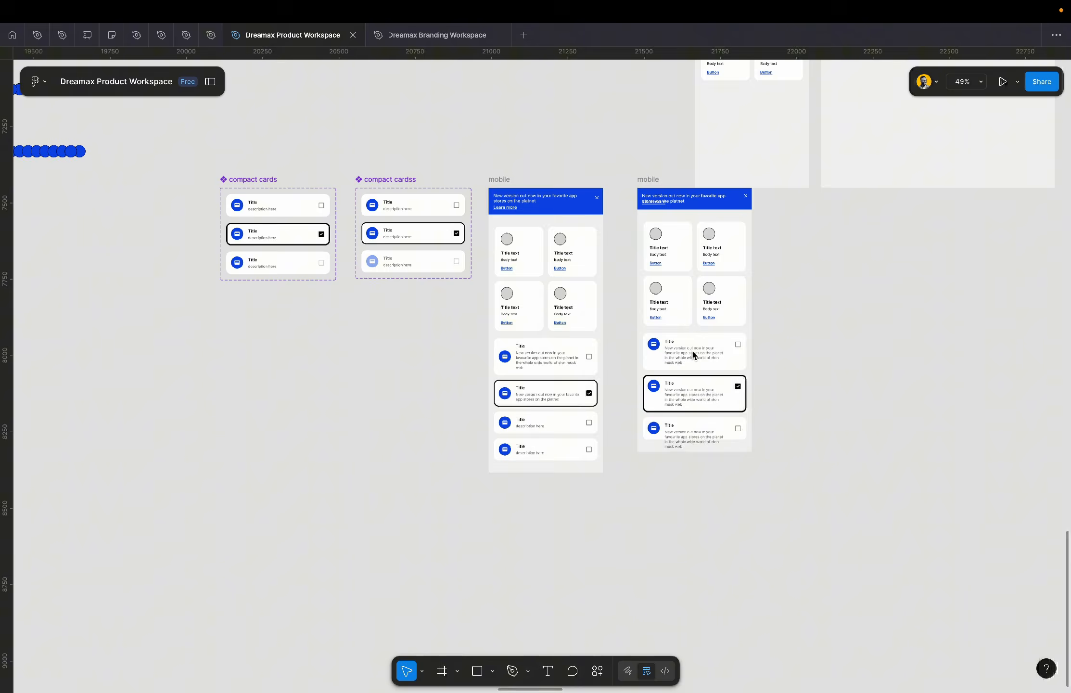
# - Move both mobile frames and both compact card component sets together, lower and further left on the canvas
pyautogui.click(646, 178)
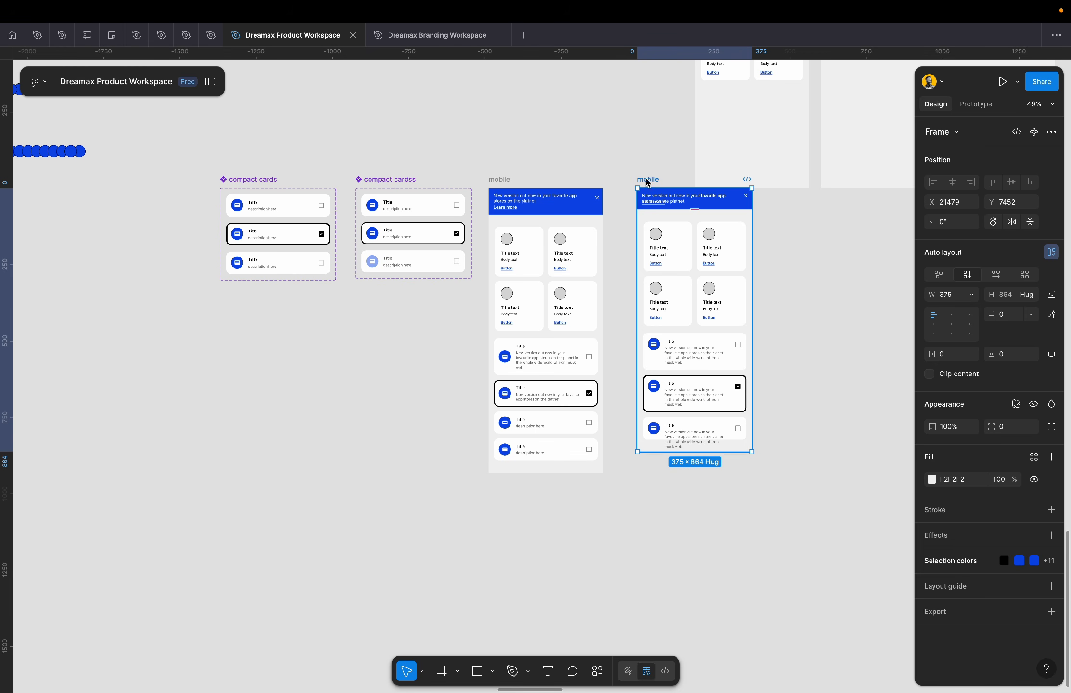
pyautogui.keyDown('shift'); pyautogui.click(497, 179); pyautogui.keyUp('shift')
pyautogui.keyDown('shift'); pyautogui.click(360, 182); pyautogui.keyUp('shift')
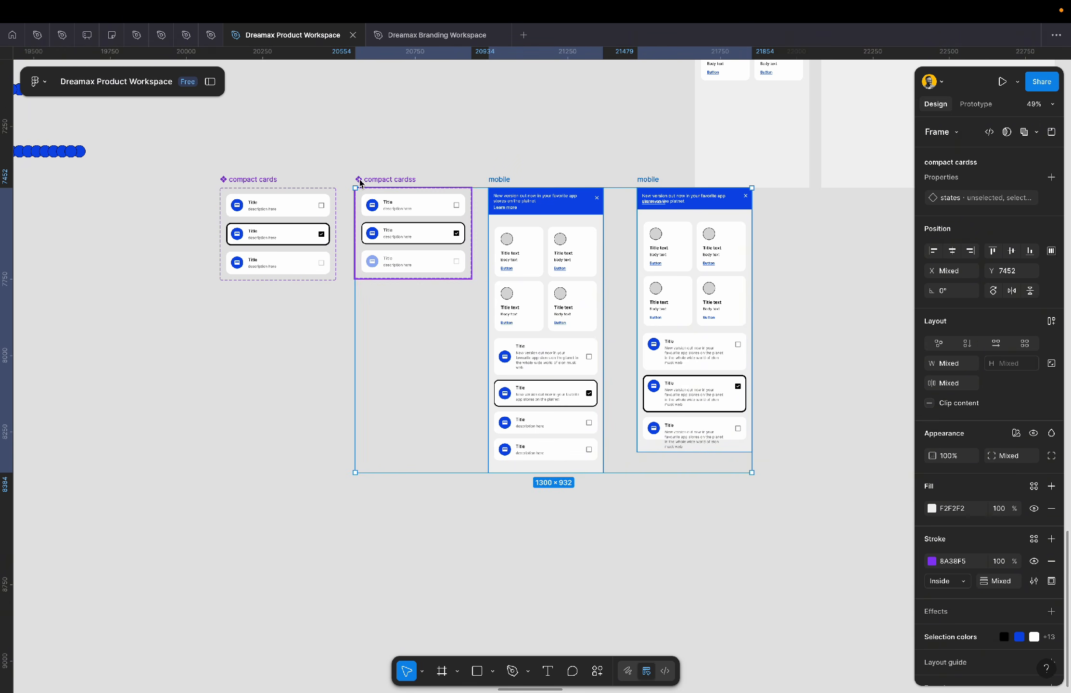
pyautogui.keyDown('shift'); pyautogui.click(247, 184); pyautogui.keyUp('shift')
pyautogui.moveTo(580, 269); pyautogui.dragTo(460, 317)
pyautogui.click(700, 371)
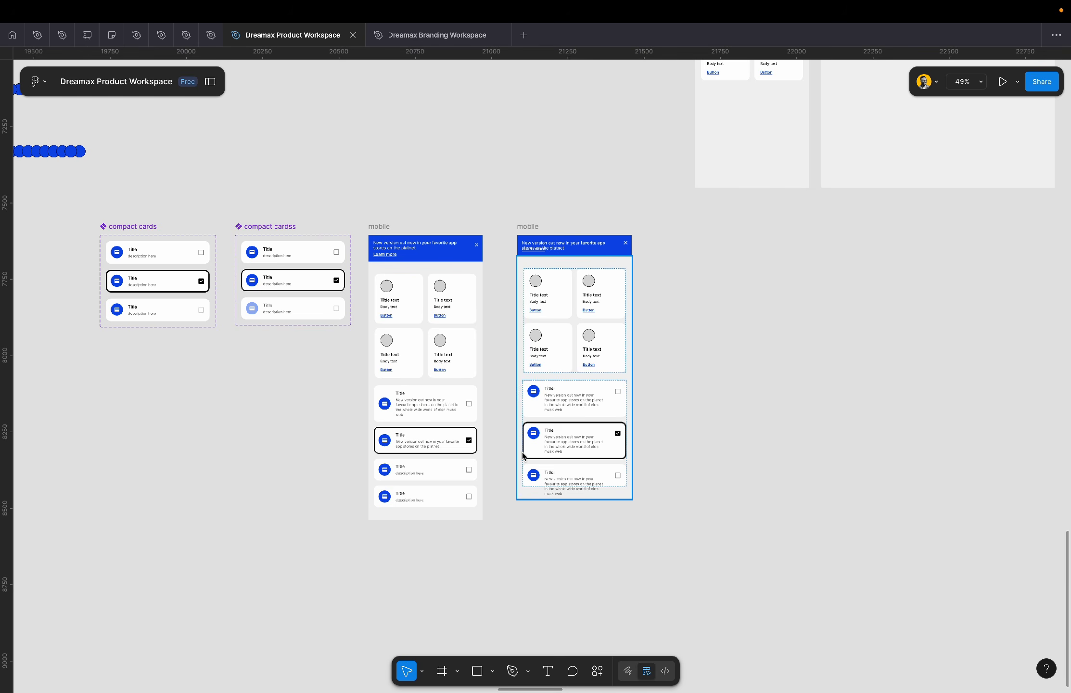
# - Copy the upper-right title card from the second mobile frame onto the empty canvas beside that frame
pyautogui.scroll(5, 523, 454)
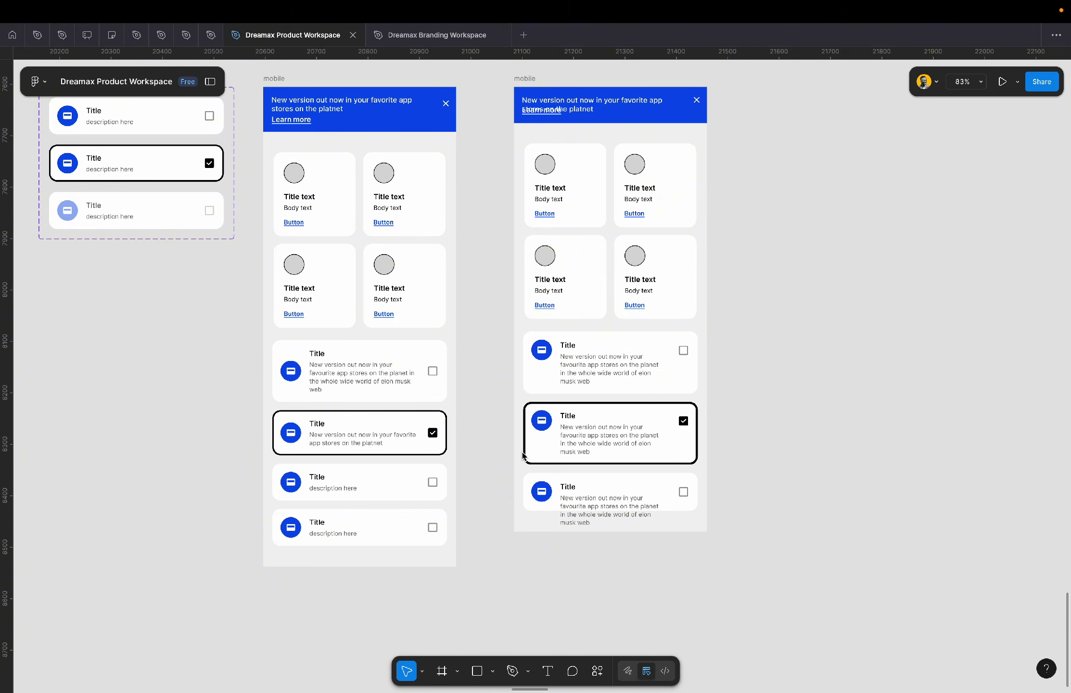
pyautogui.hscroll(5, 523, 454)
pyautogui.click(390, 232)
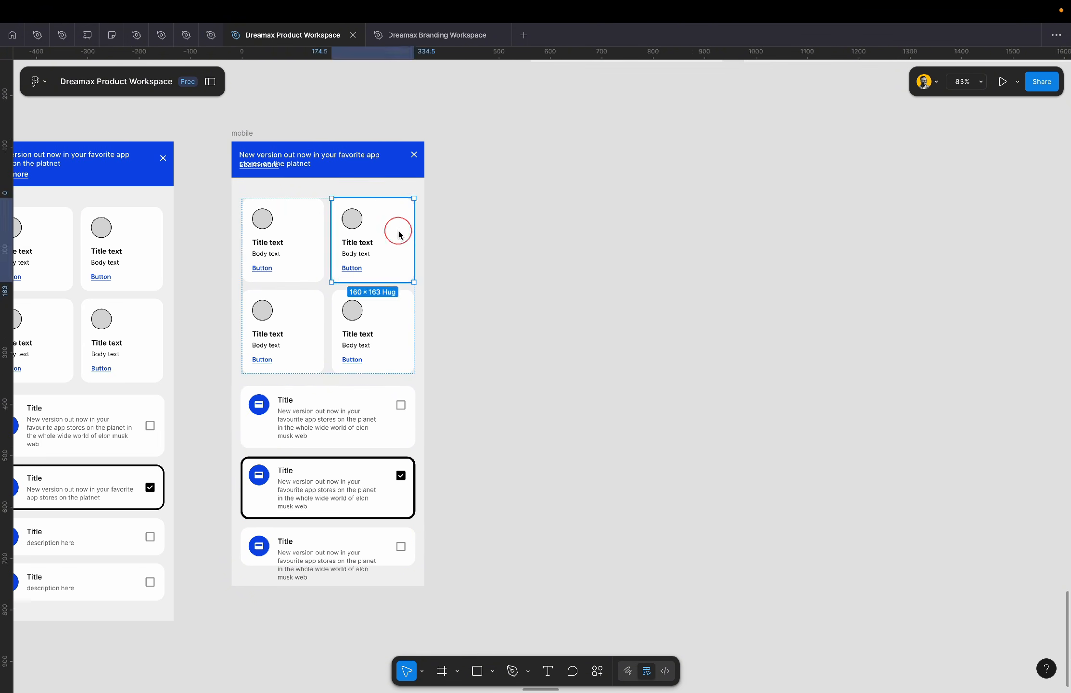
pyautogui.moveTo(388, 229); pyautogui.dragTo(613, 245)
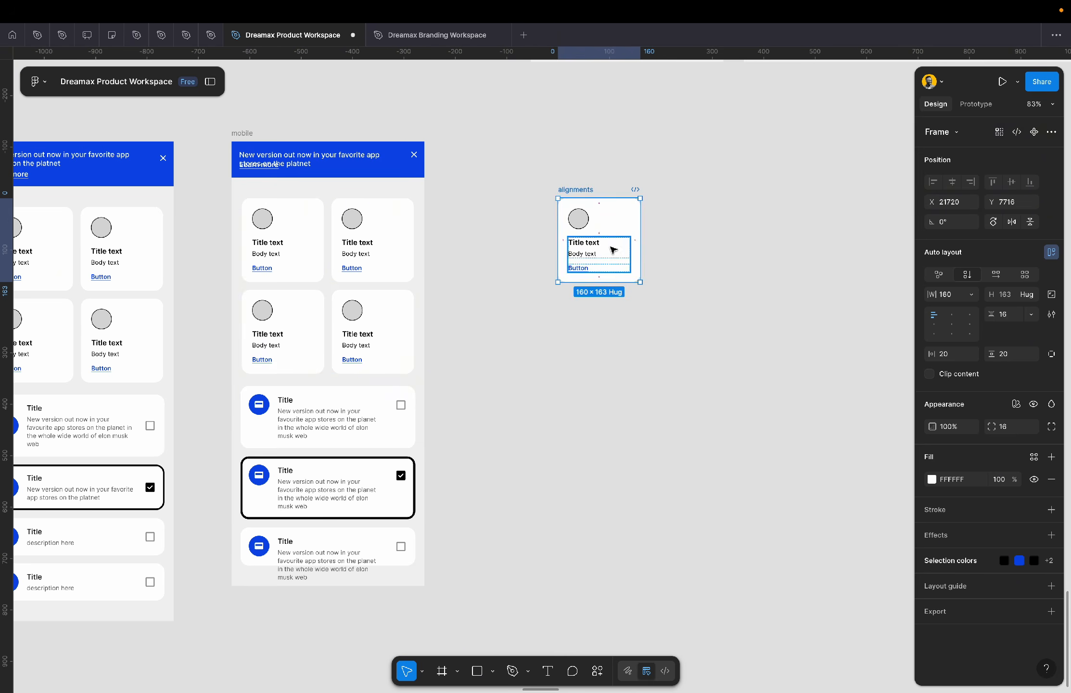
pyautogui.hotkey('shift', '2')
pyautogui.scroll(1, 613, 250)
pyautogui.hscroll(-6, 613, 250)
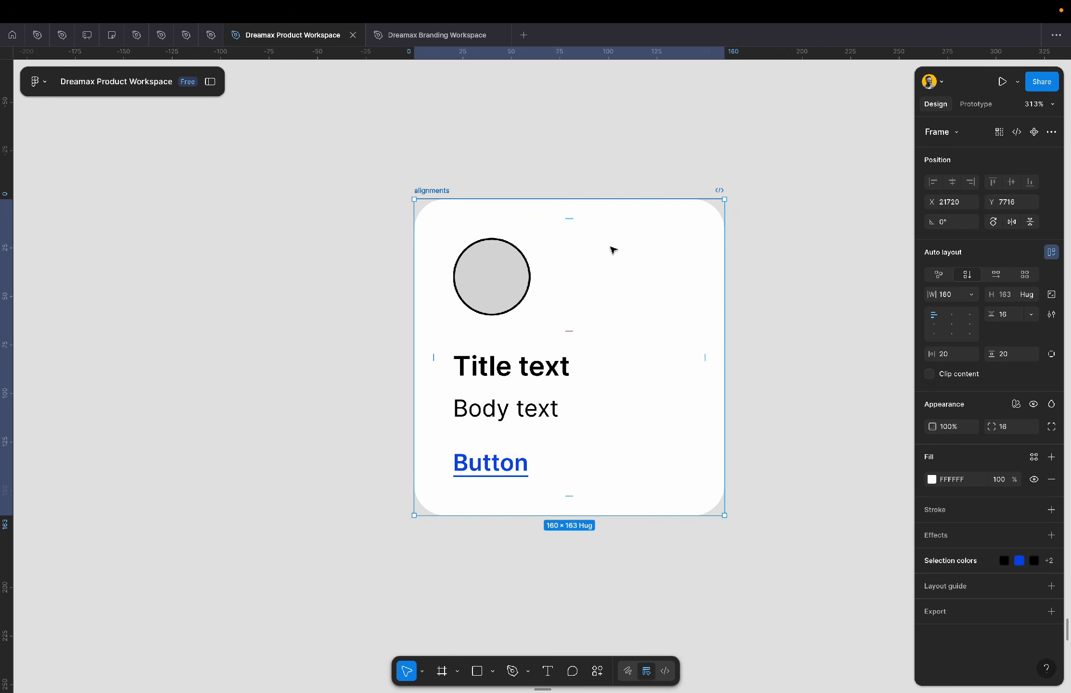
pyautogui.hscroll(2, 613, 250)
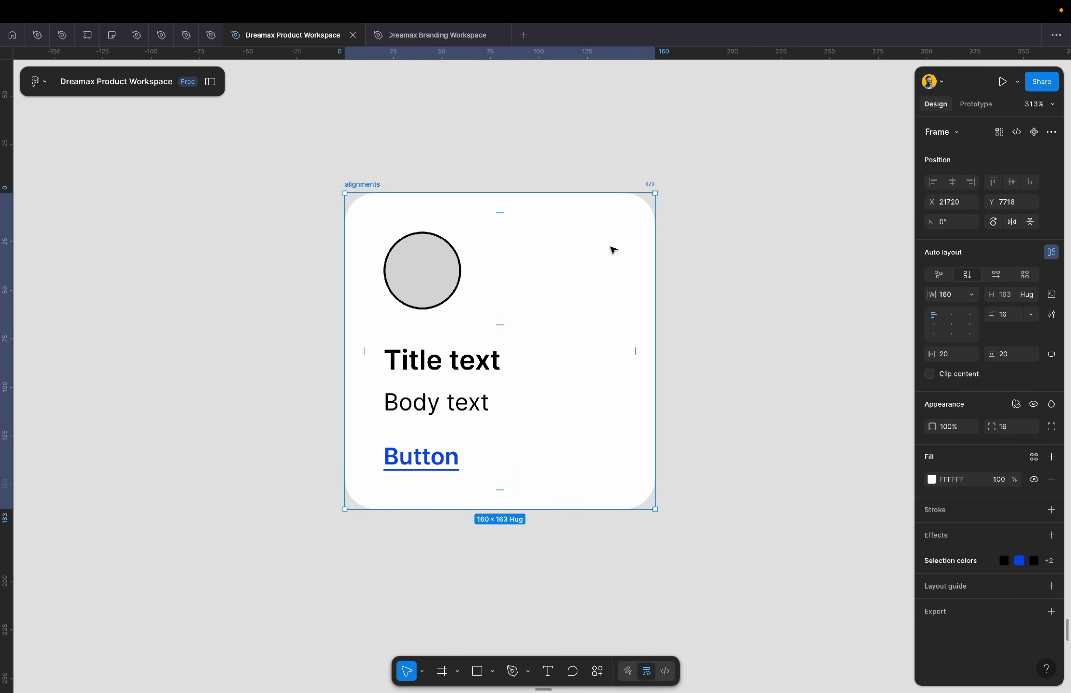
# - Remove auto layout from the copied card, its text-and-button frame and the nested title-and-body frame
pyautogui.click(1049, 257)
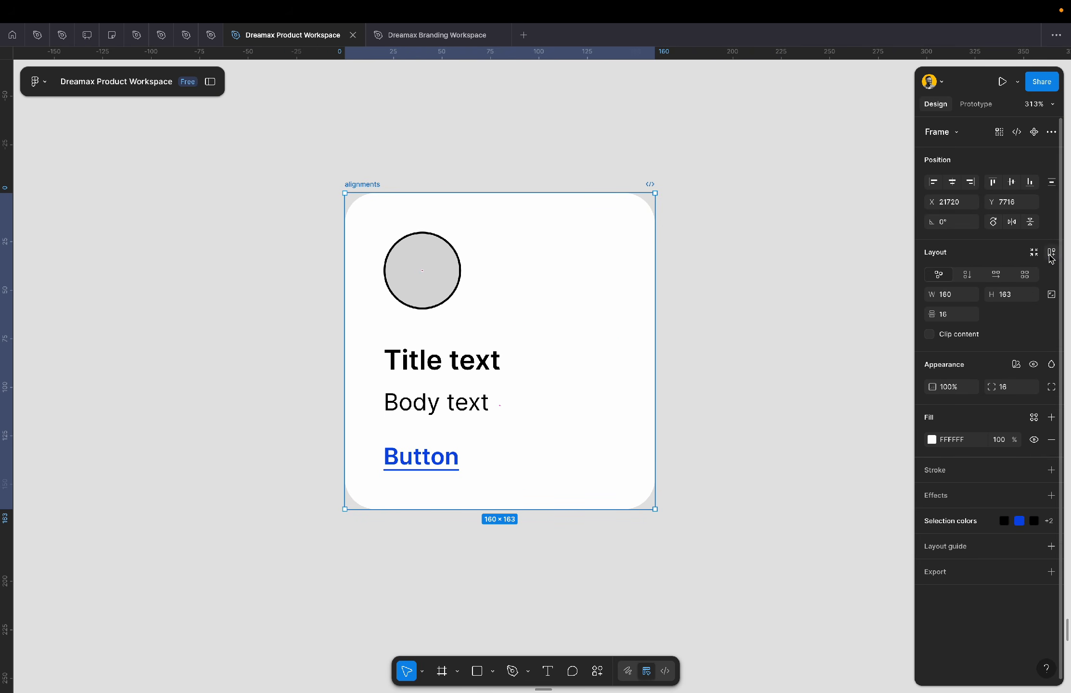
pyautogui.click(1042, 292)
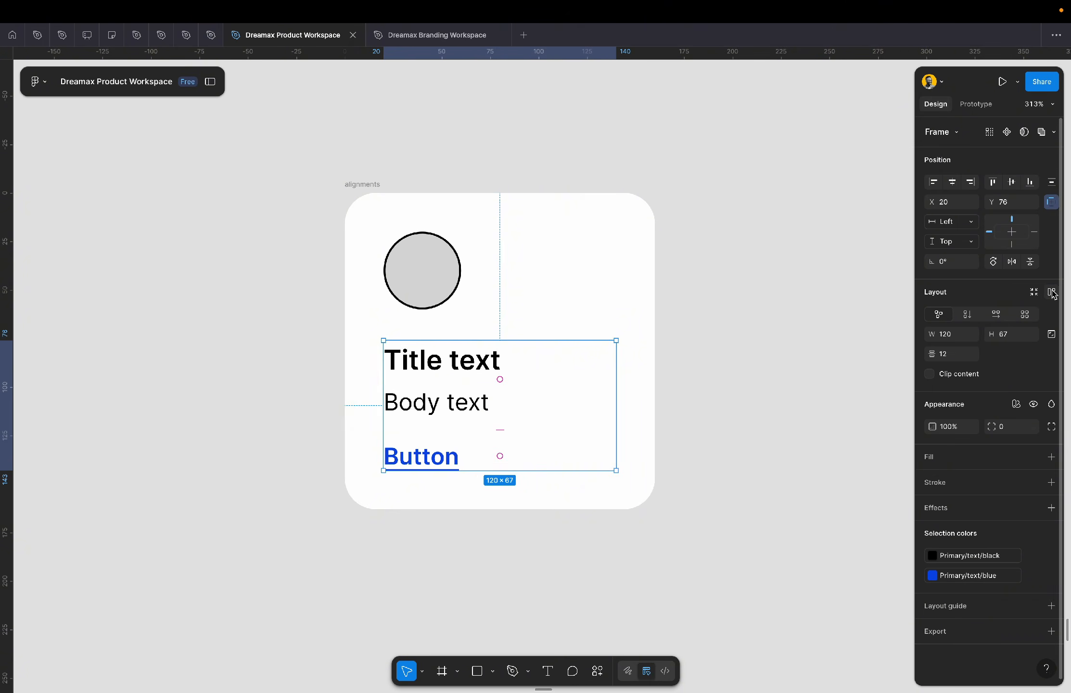
pyautogui.doubleClick(479, 409)
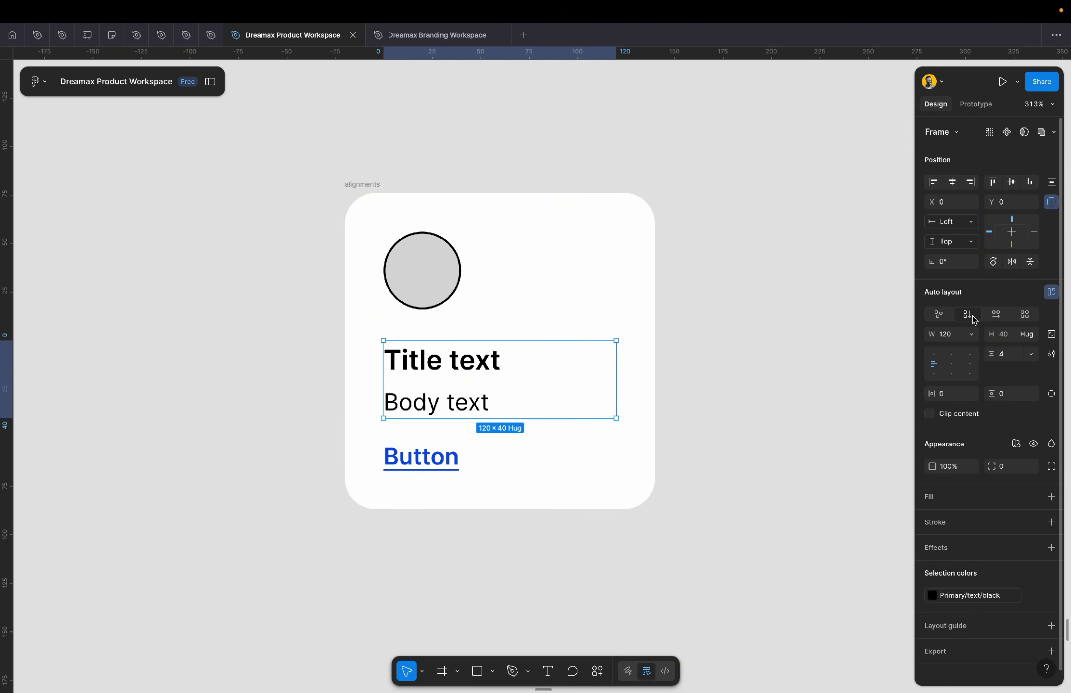
pyautogui.click(1047, 292)
# - Ungroup both nested frames so the title, body text and button sit directly in the copied card
pyautogui.click(655, 385)
pyautogui.click(490, 425)
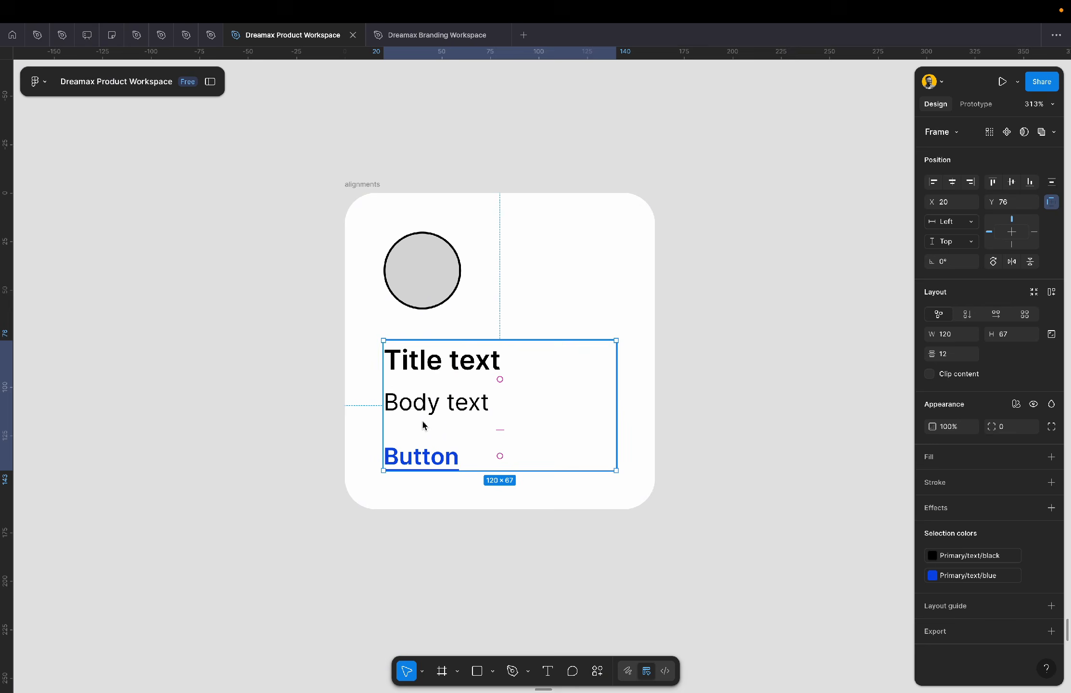
pyautogui.press('super+shift+g')
pyautogui.click(471, 392)
pyautogui.press('super+shift+g')
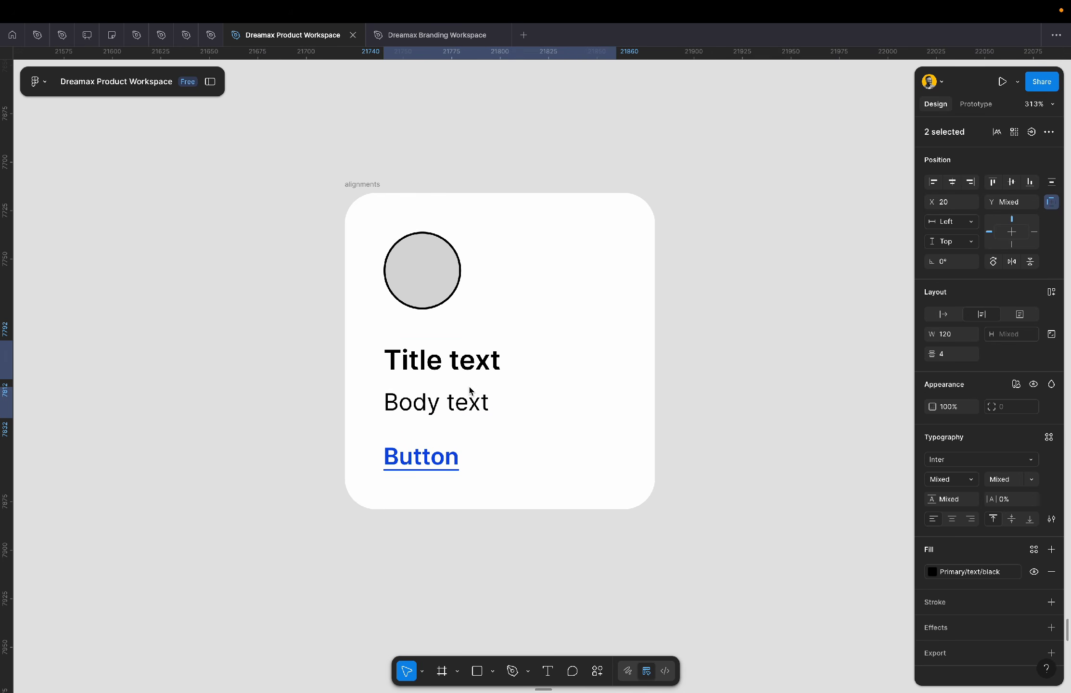
pyautogui.click(808, 408)
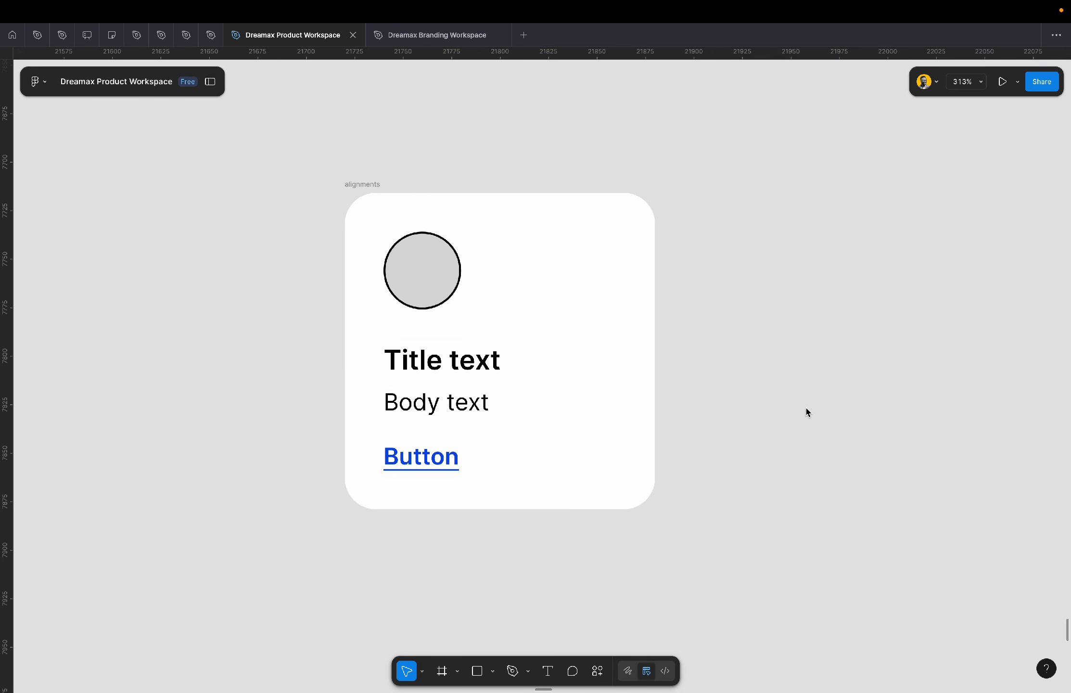
# - Apply vertical auto layout to the ungrouped card as a single stack
pyautogui.click(372, 185)
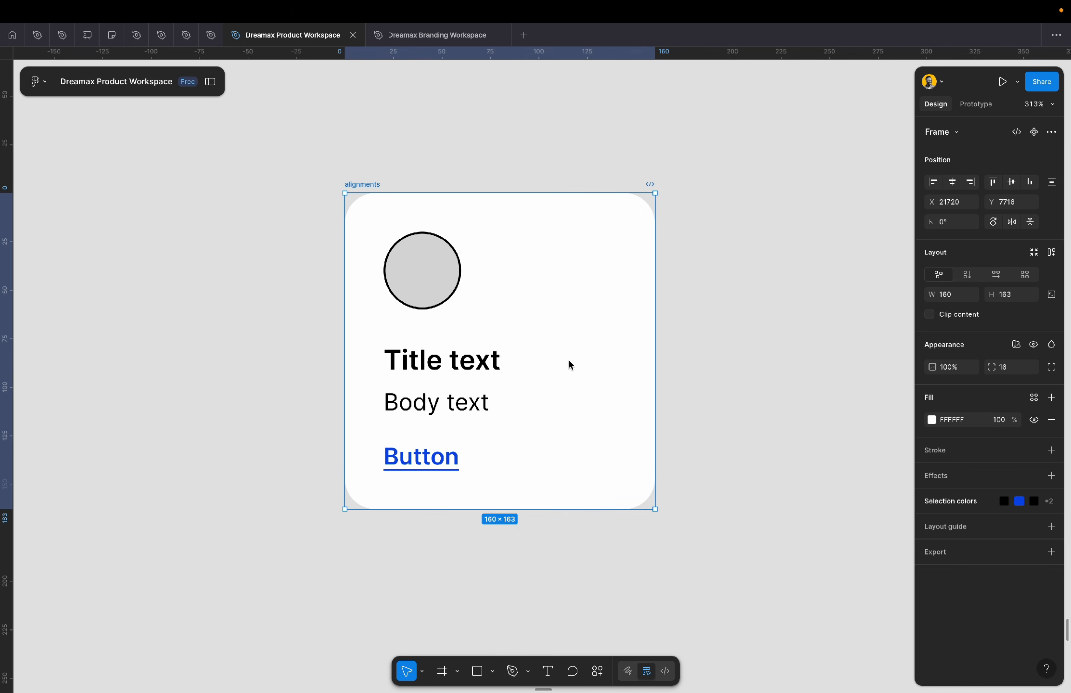
pyautogui.click(1051, 253)
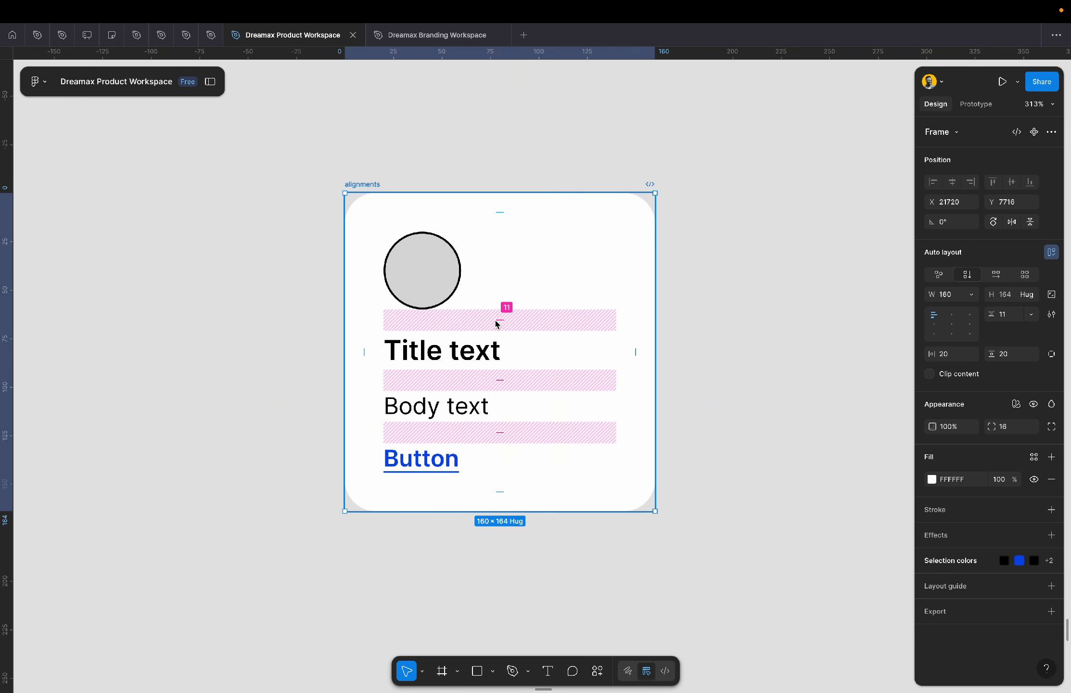
pyautogui.click(804, 347)
pyautogui.hscroll(3, 803, 346)
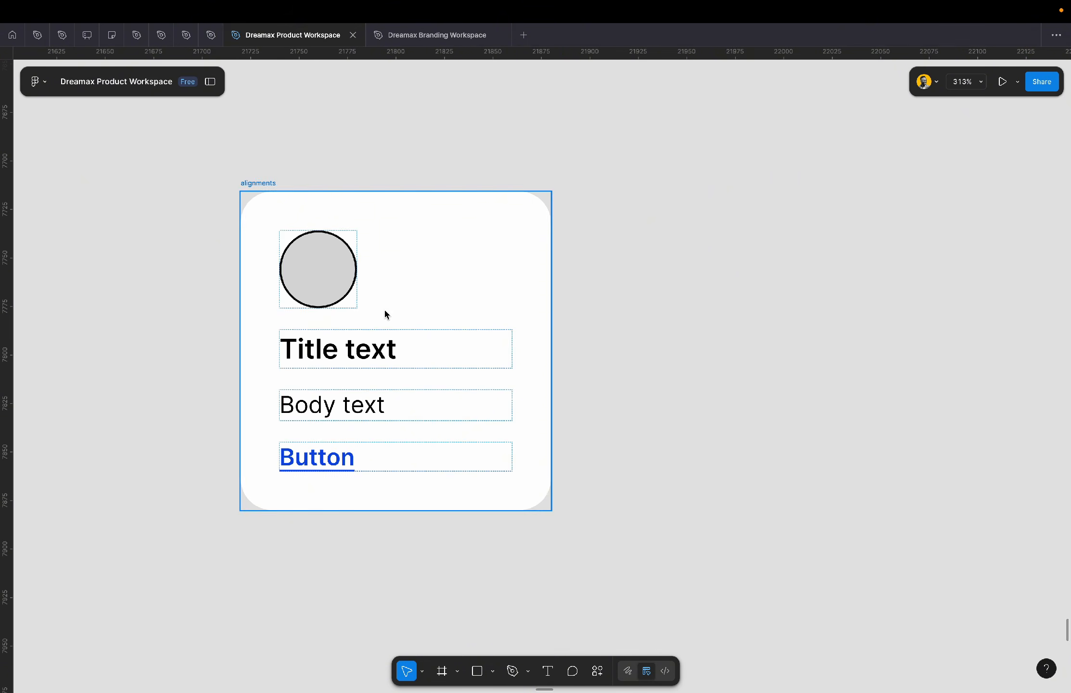
# - Duplicate the single-stack "alignments" card beside the original
pyautogui.click(253, 192)
pyautogui.press('super+d')
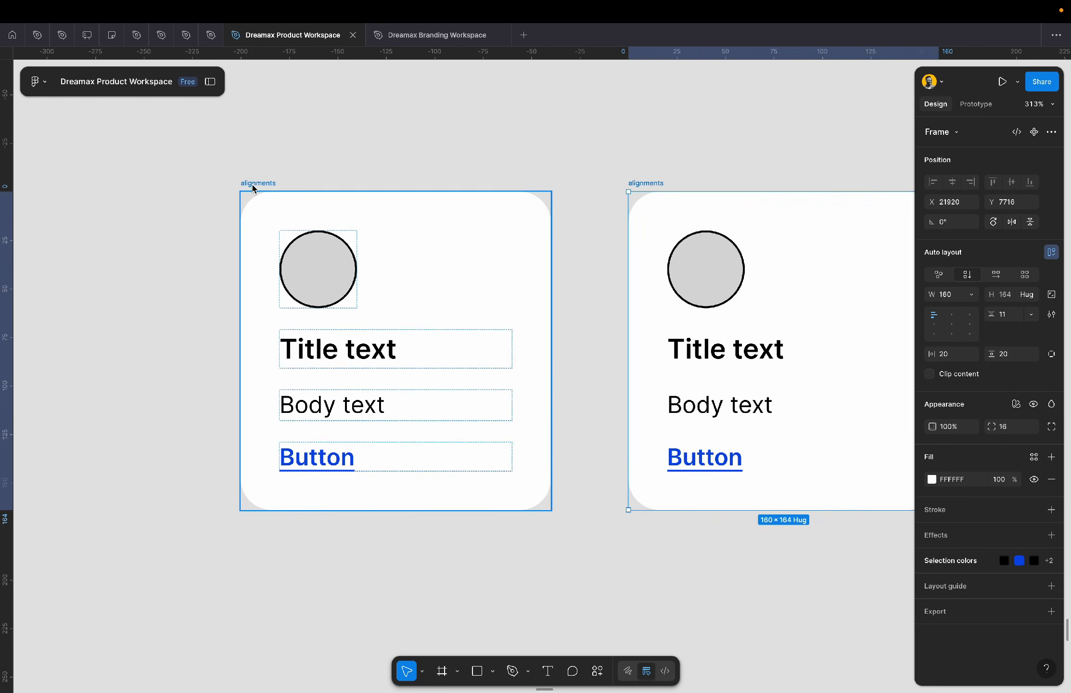
pyautogui.hscroll(3, 251, 188)
pyautogui.hscroll(1, 251, 187)
pyautogui.scroll(1, 252, 187)
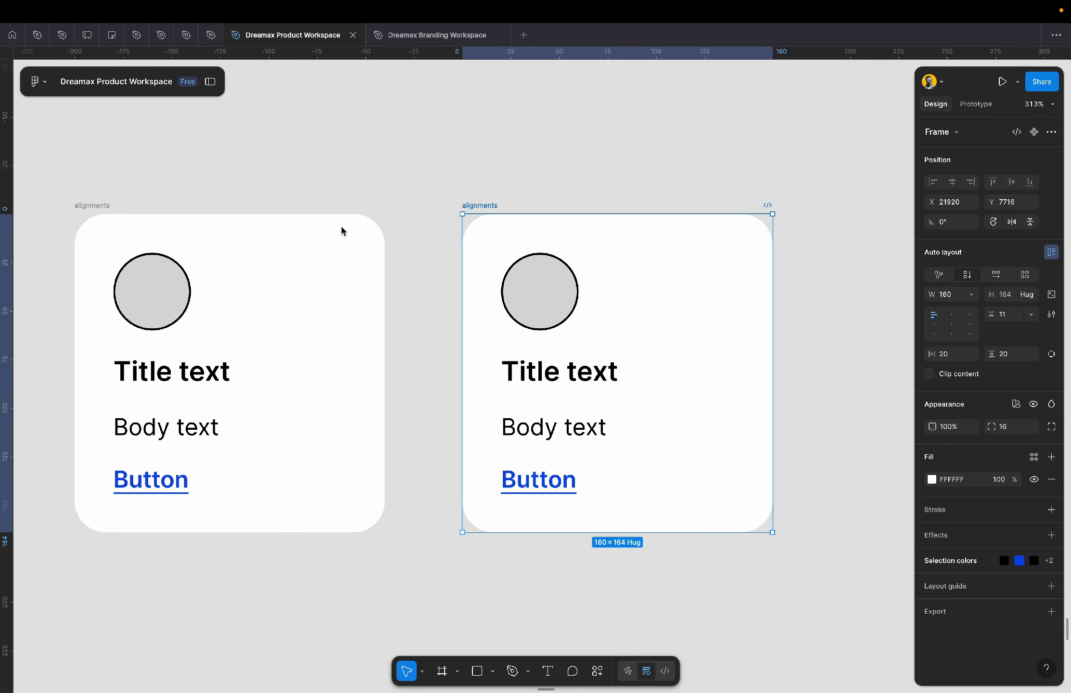
pyautogui.scroll(2, 561, 412)
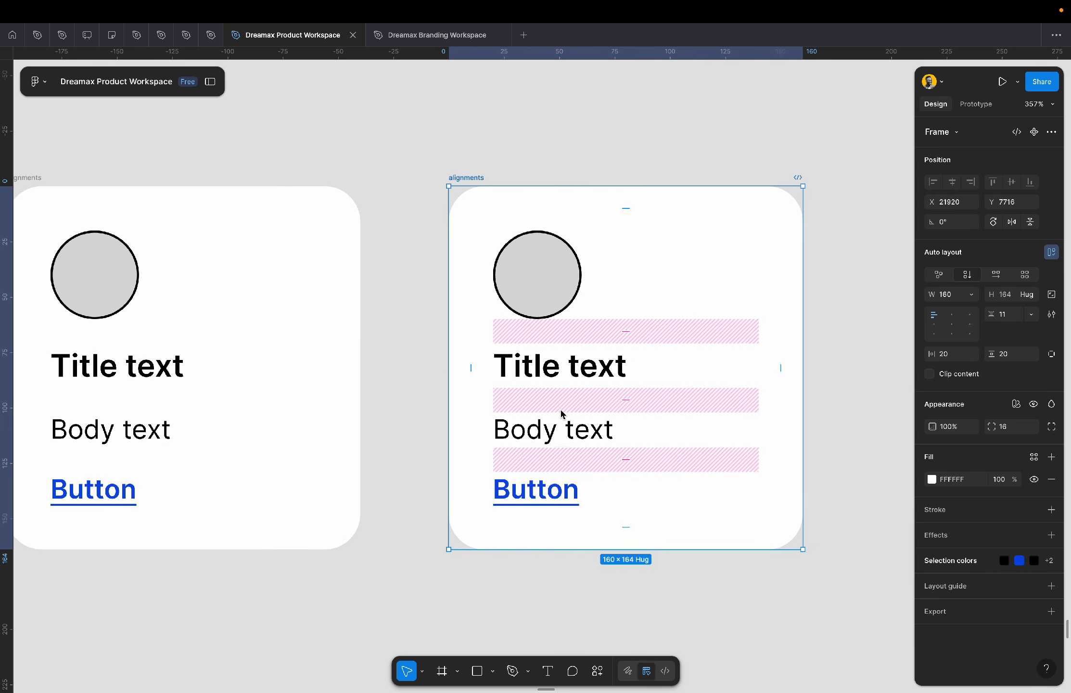
# - Try a gap of 10 in the duplicate card, undo it, and move the duplicate closer to the original at X 21890
pyautogui.moveTo(625, 331); pyautogui.dragTo(524, 308)
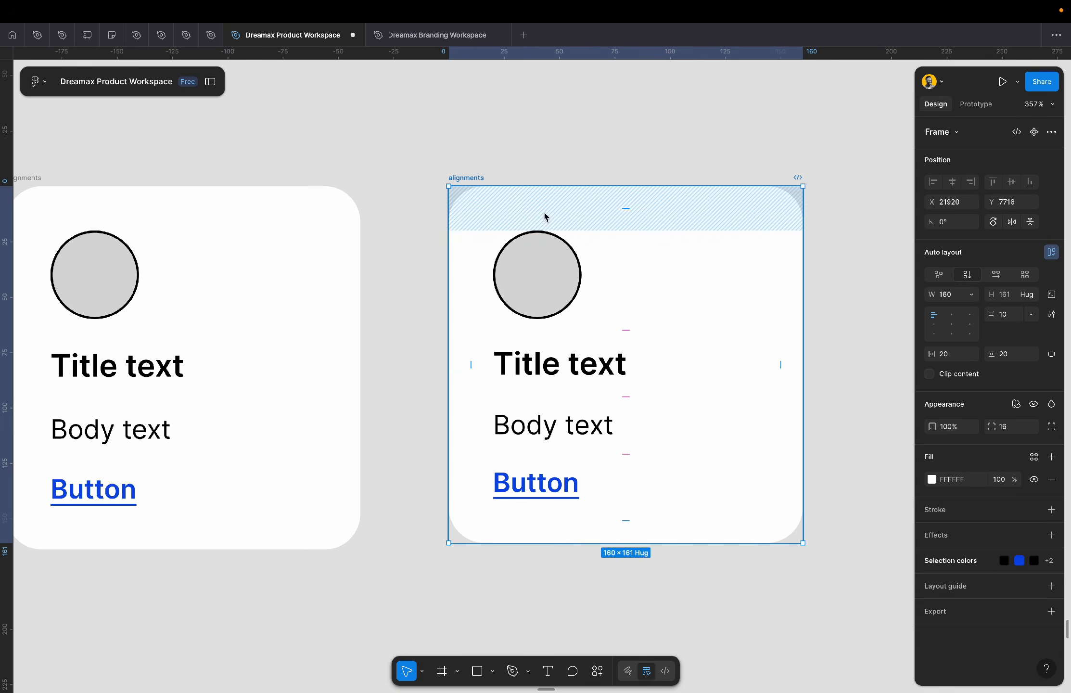
pyautogui.press('super+z')
pyautogui.moveTo(473, 181); pyautogui.dragTo(407, 183)
pyautogui.hscroll(-3, 407, 183)
pyautogui.hscroll(1, 408, 184)
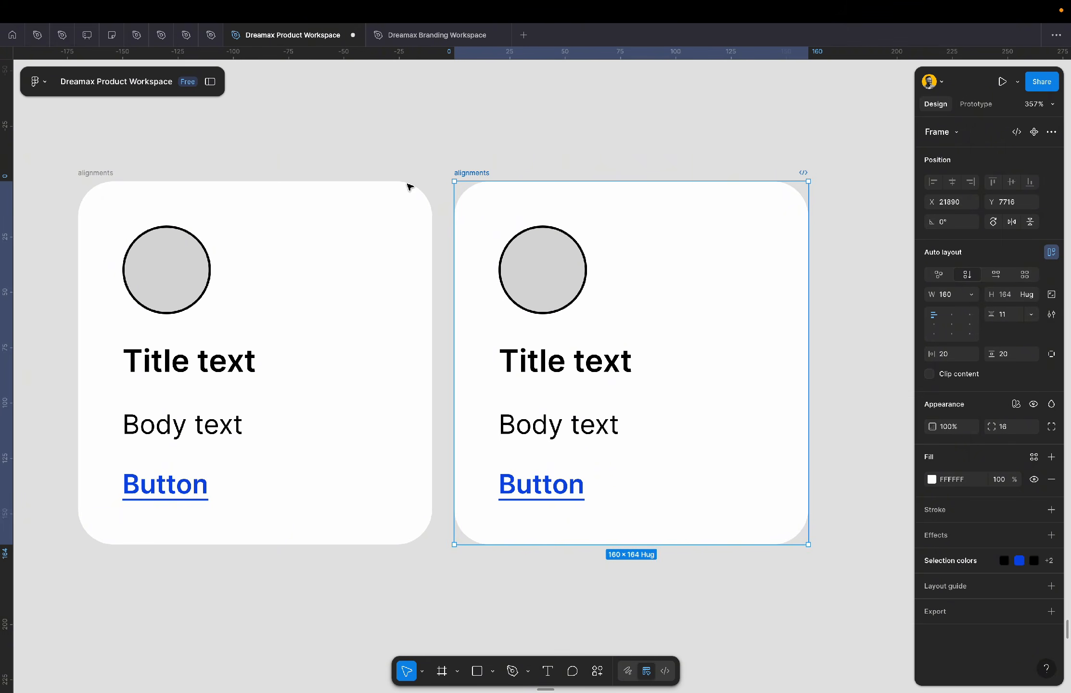
pyautogui.scroll(2, 409, 185)
pyautogui.scroll(-2, 409, 186)
pyautogui.scroll(3, 406, 186)
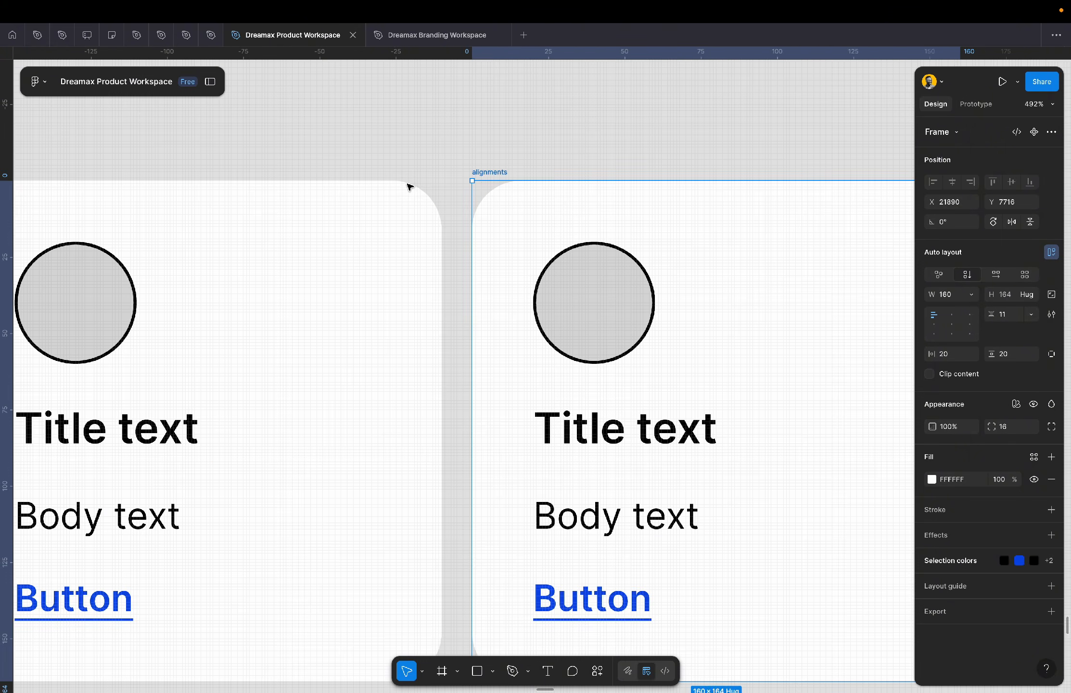
pyautogui.scroll(-3, 406, 186)
pyautogui.scroll(2, 406, 186)
pyautogui.scroll(-1, 407, 187)
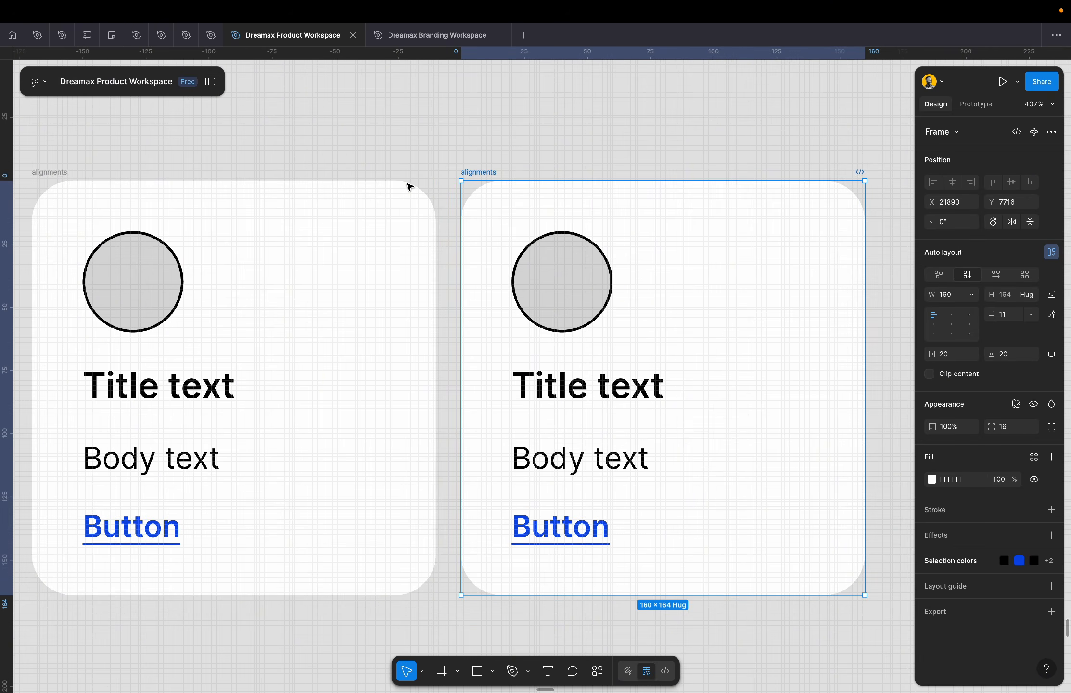
pyautogui.hscroll(-1, 407, 186)
pyautogui.scroll(-1, 407, 187)
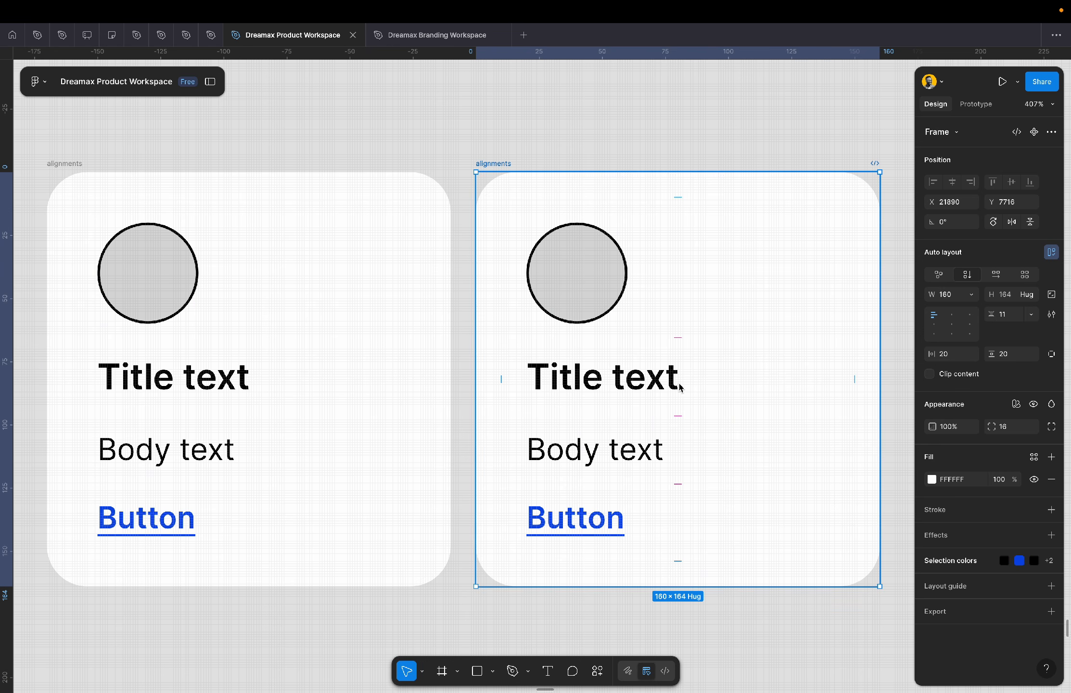
# - Wrap the duplicate card's title and body text in their own auto layout frame with a gap of 4
pyautogui.click(640, 380)
pyautogui.keyDown('shift'); pyautogui.click(643, 456); pyautogui.keyUp('shift')
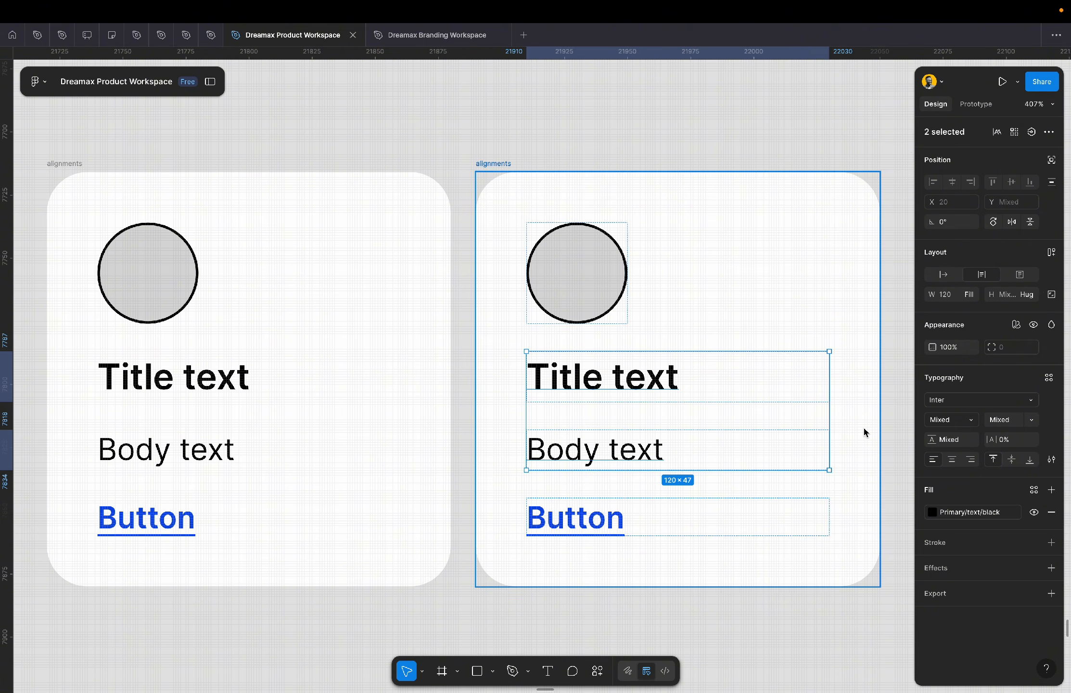
pyautogui.click(1052, 252)
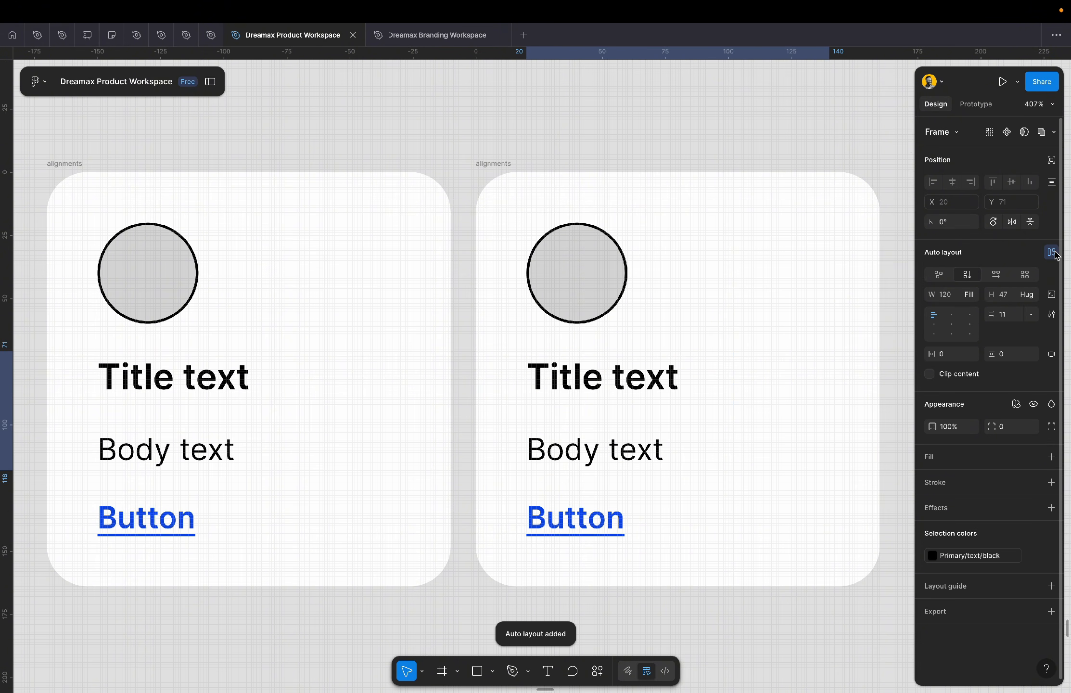
pyautogui.click(1009, 318)
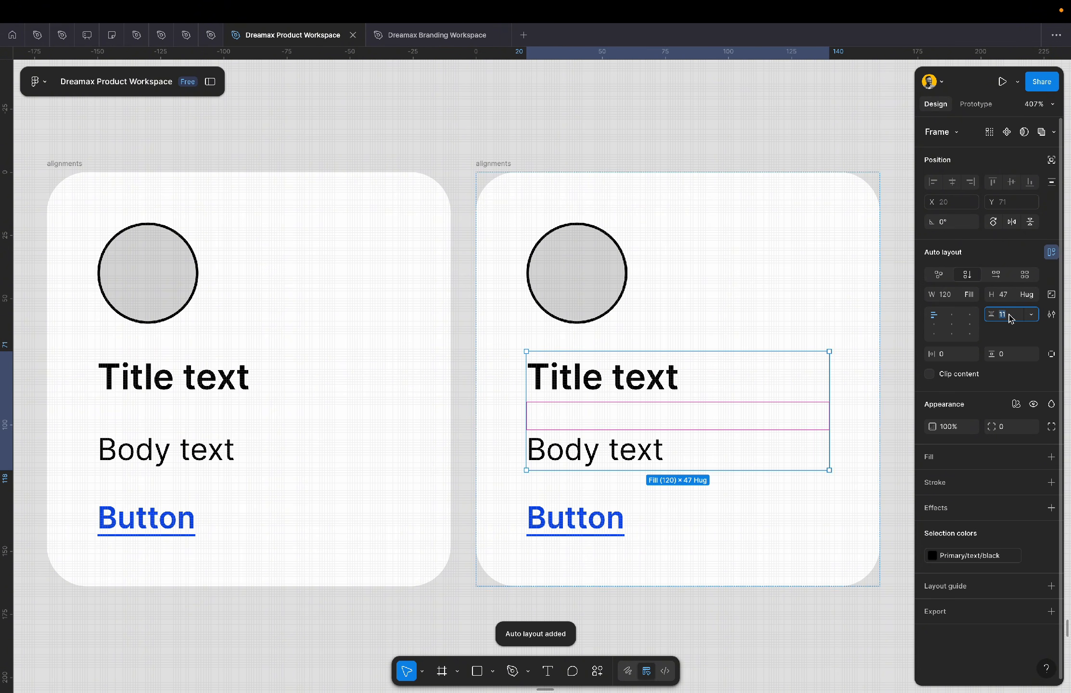
pyautogui.write('4')
pyautogui.press('Return')
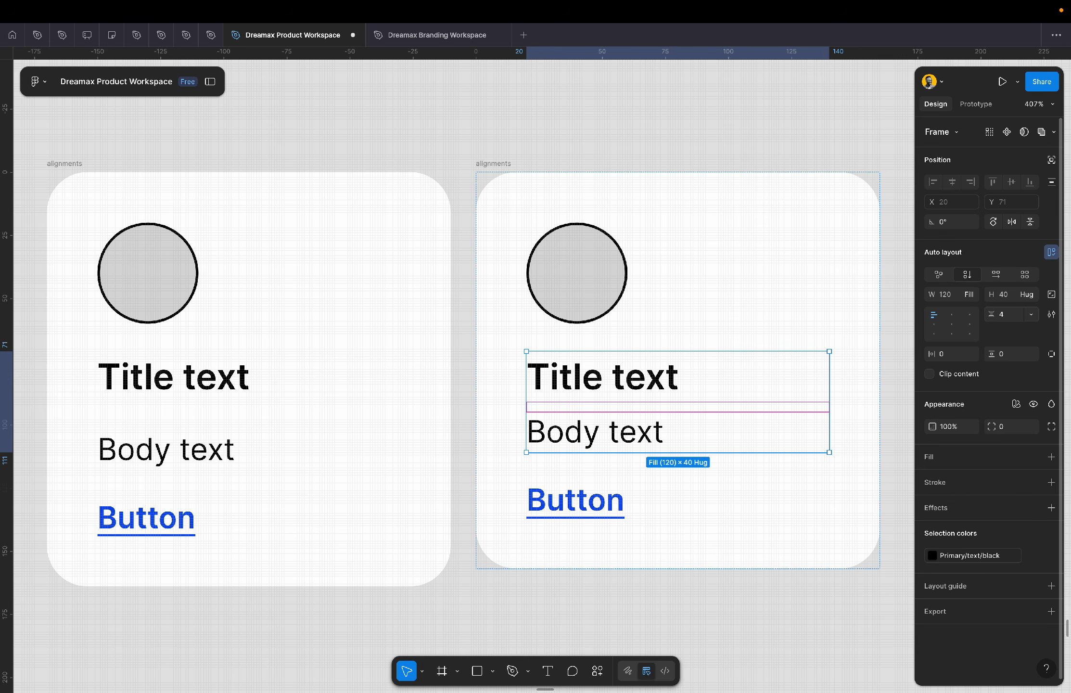
# - Wrap the duplicate card's title-body frame and Button text in an outer auto layout frame with a gap of 12
pyautogui.click(729, 292)
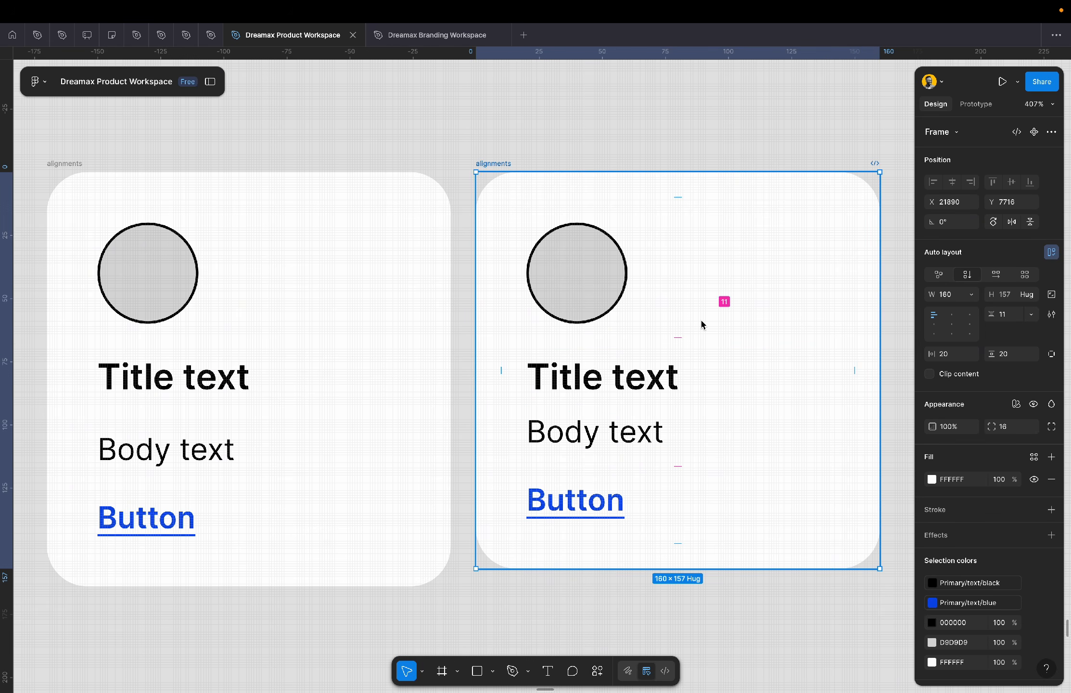
pyautogui.click(573, 248)
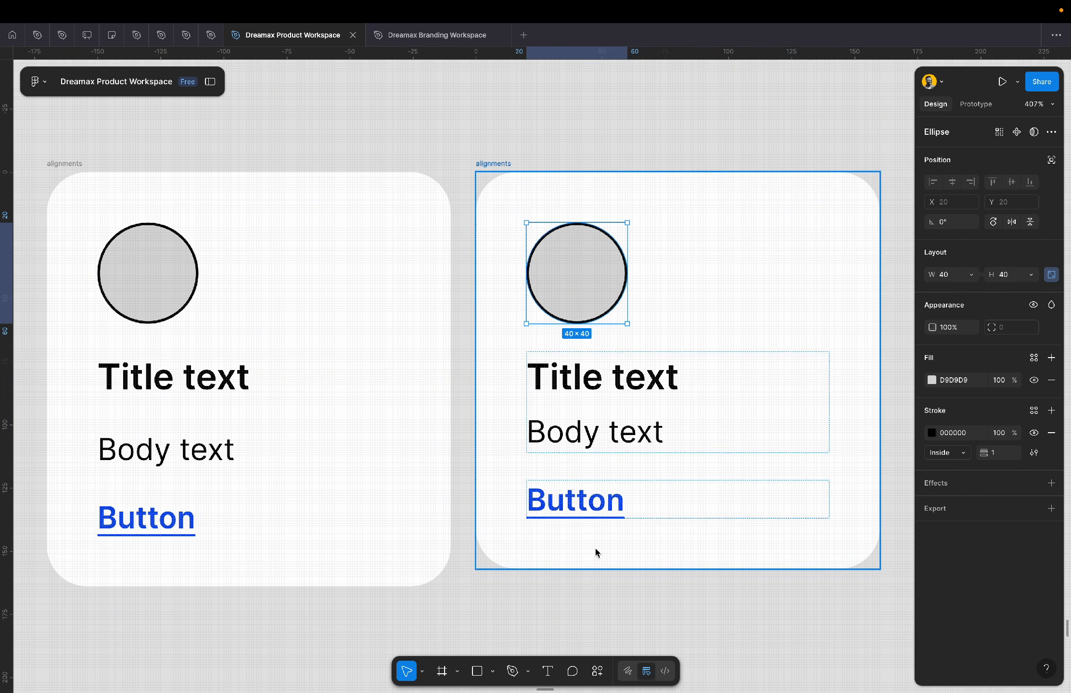
pyautogui.click(590, 508)
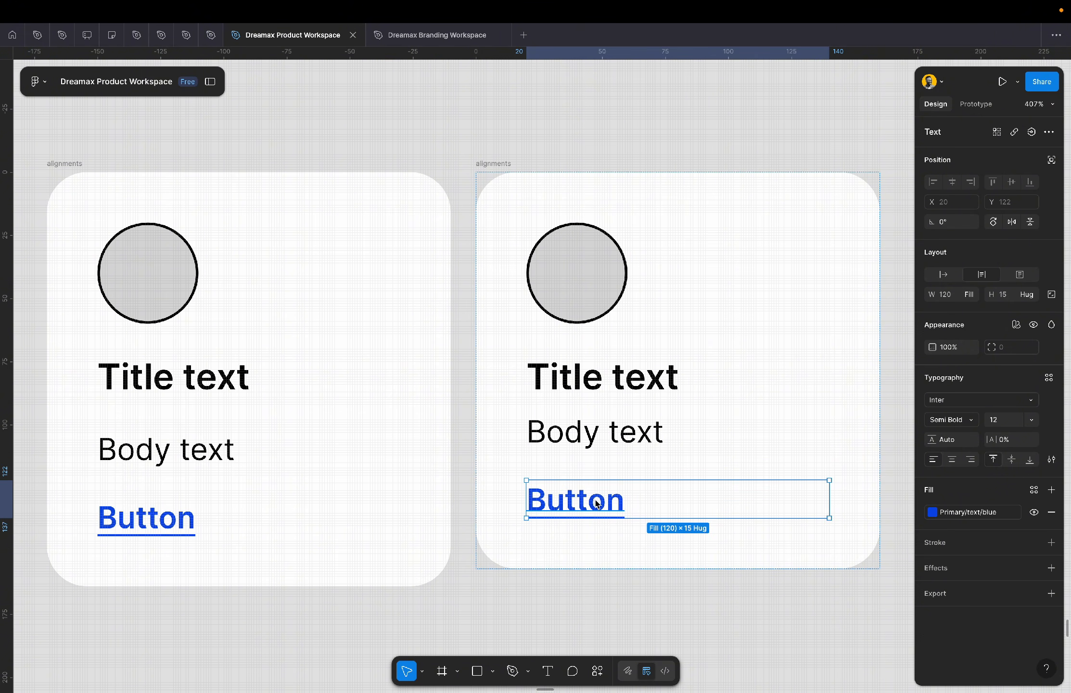
pyautogui.keyDown('shift'); pyautogui.click(637, 413); pyautogui.keyUp('shift')
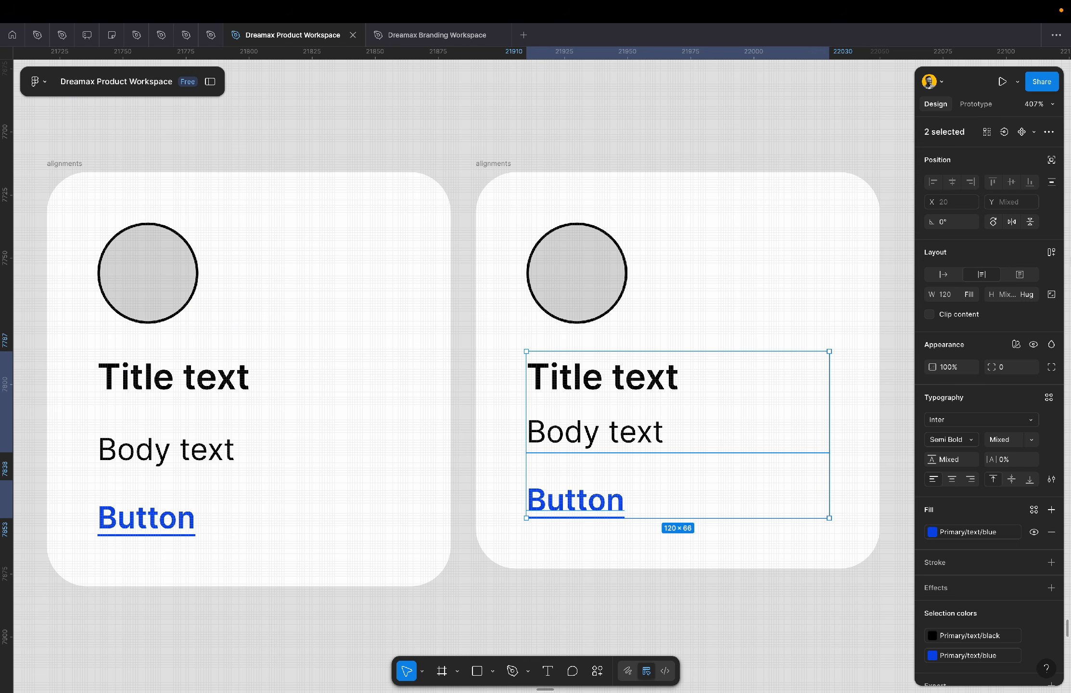
pyautogui.click(1052, 254)
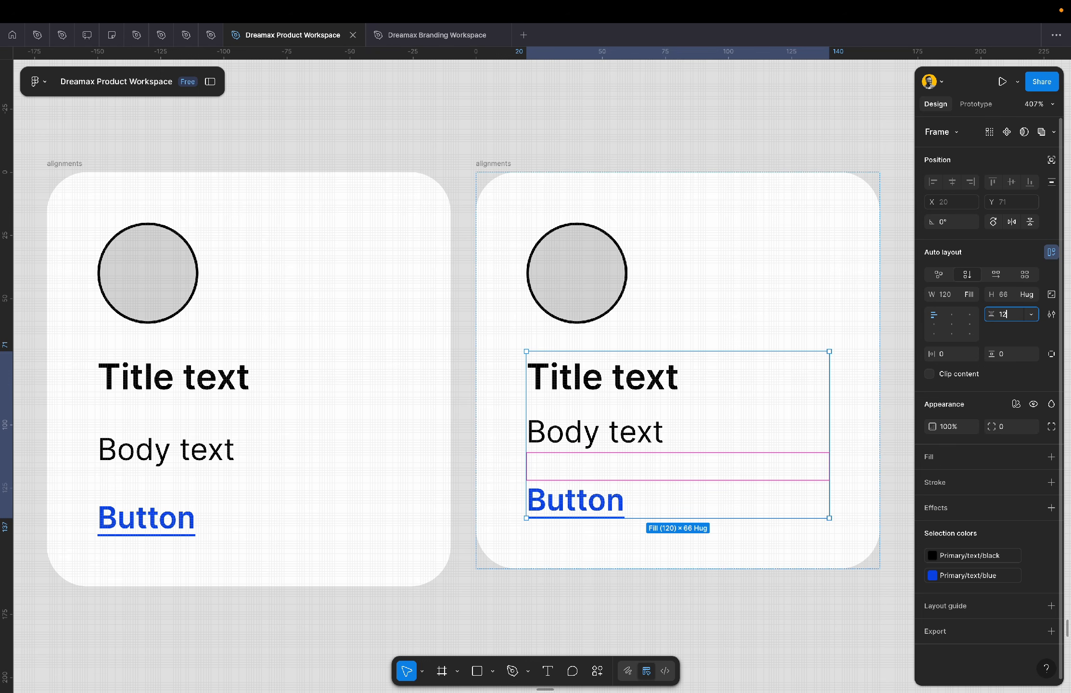
pyautogui.press('Return')
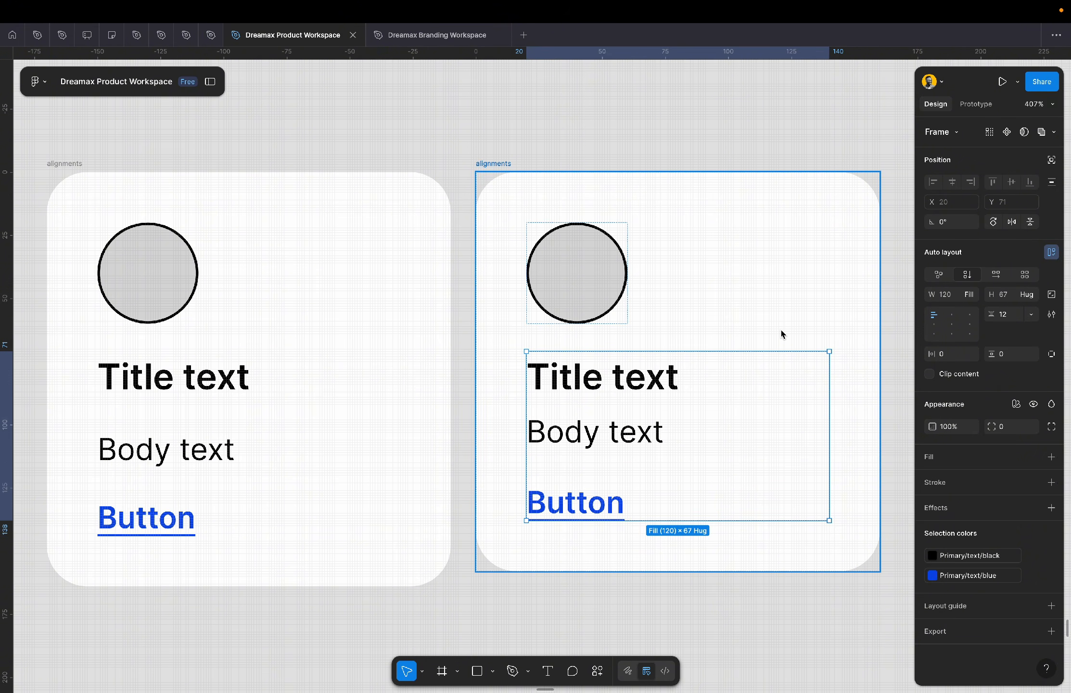
# - Set the duplicate card's width to hug contents with a minimum width of 160
pyautogui.hscroll(2, 781, 334)
pyautogui.scroll(1, 781, 334)
pyautogui.click(705, 287)
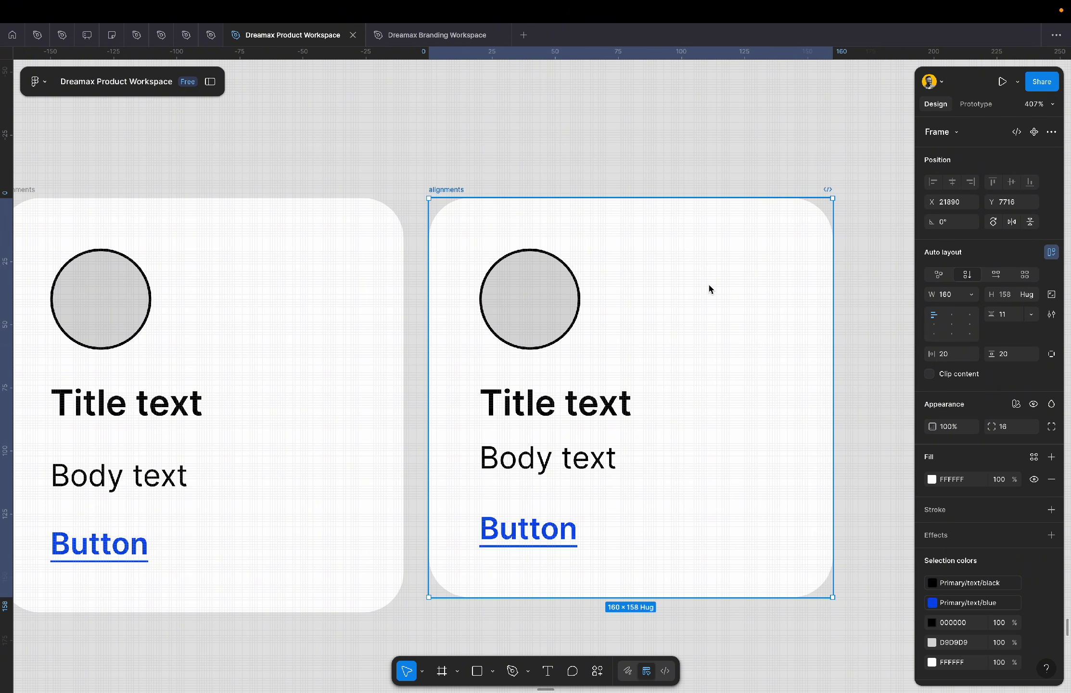
pyautogui.click(973, 295)
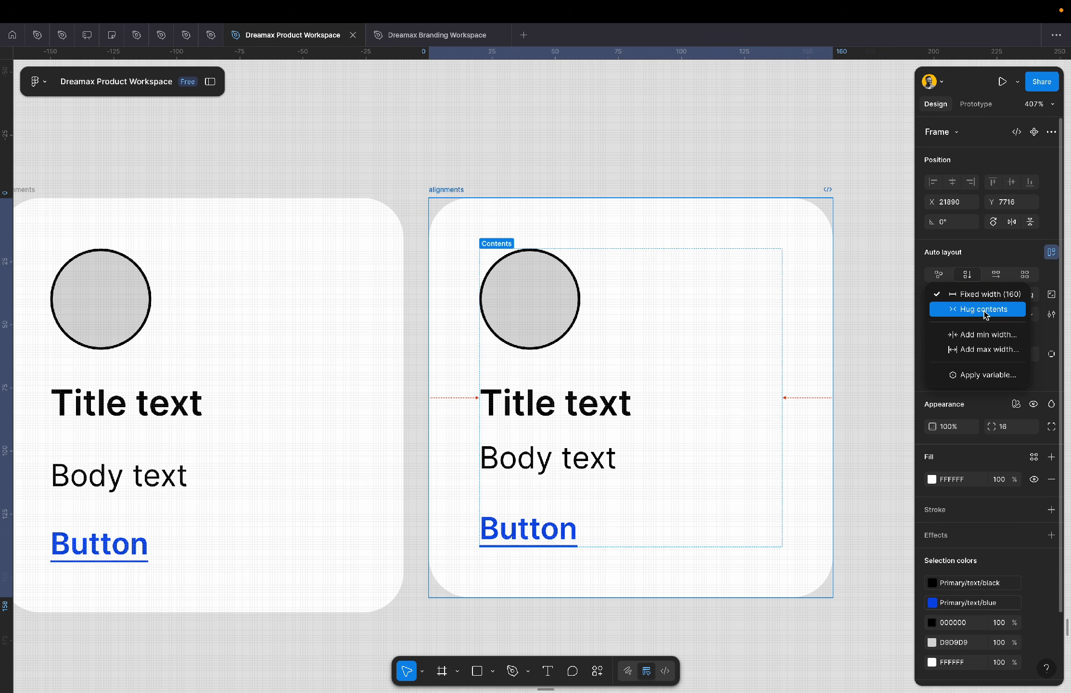
pyautogui.click(984, 314)
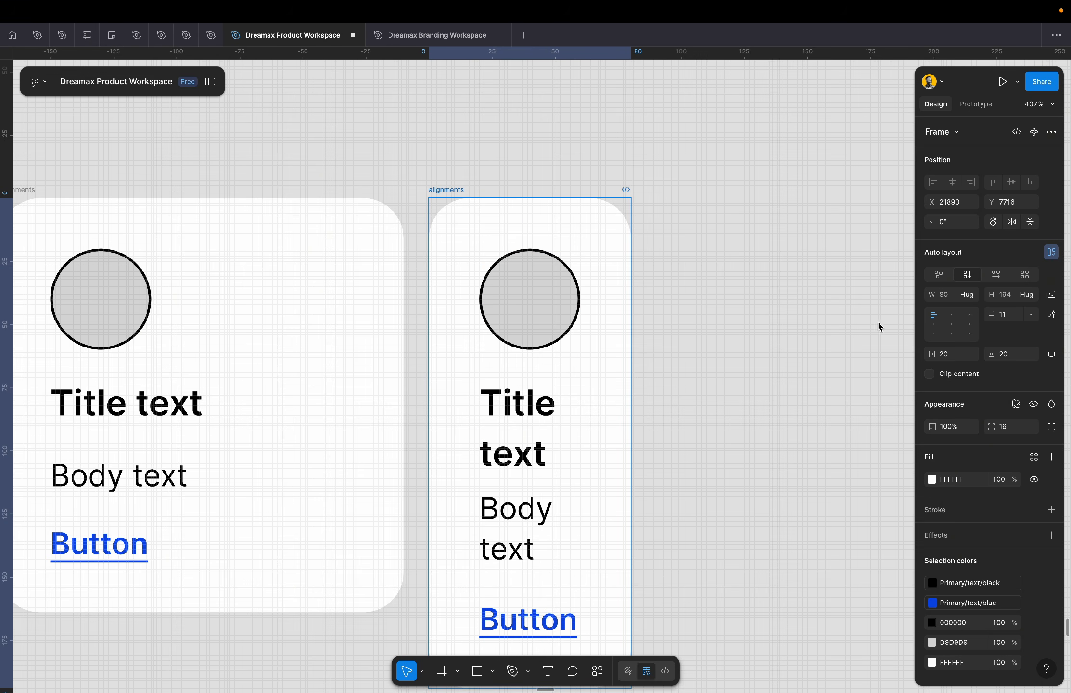
pyautogui.click(973, 294)
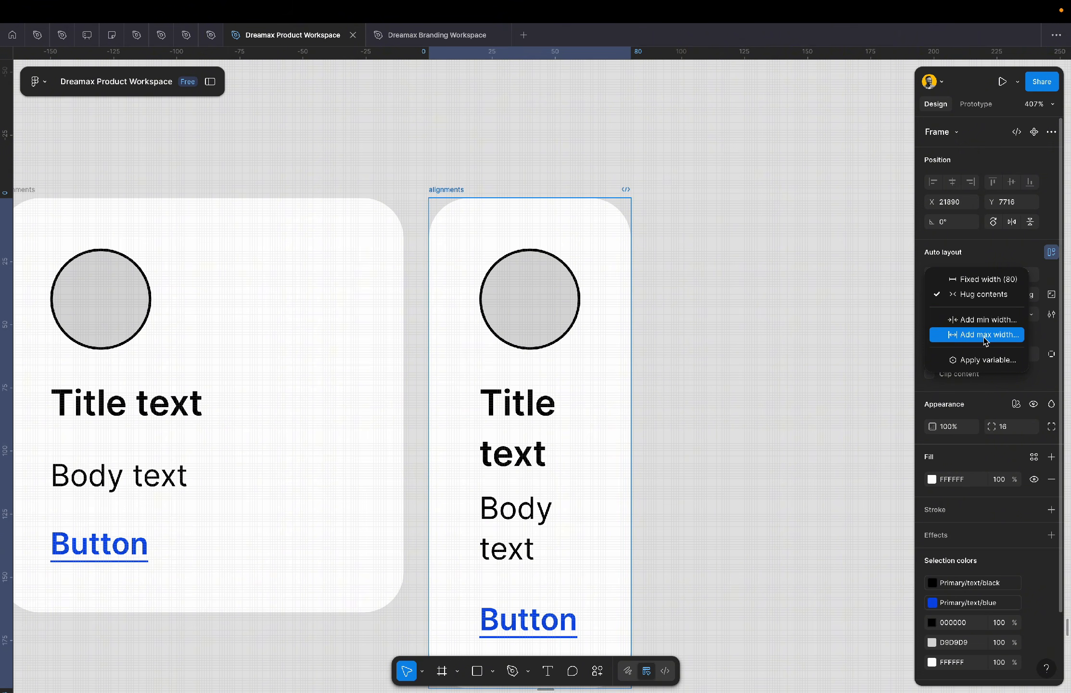
pyautogui.click(982, 320)
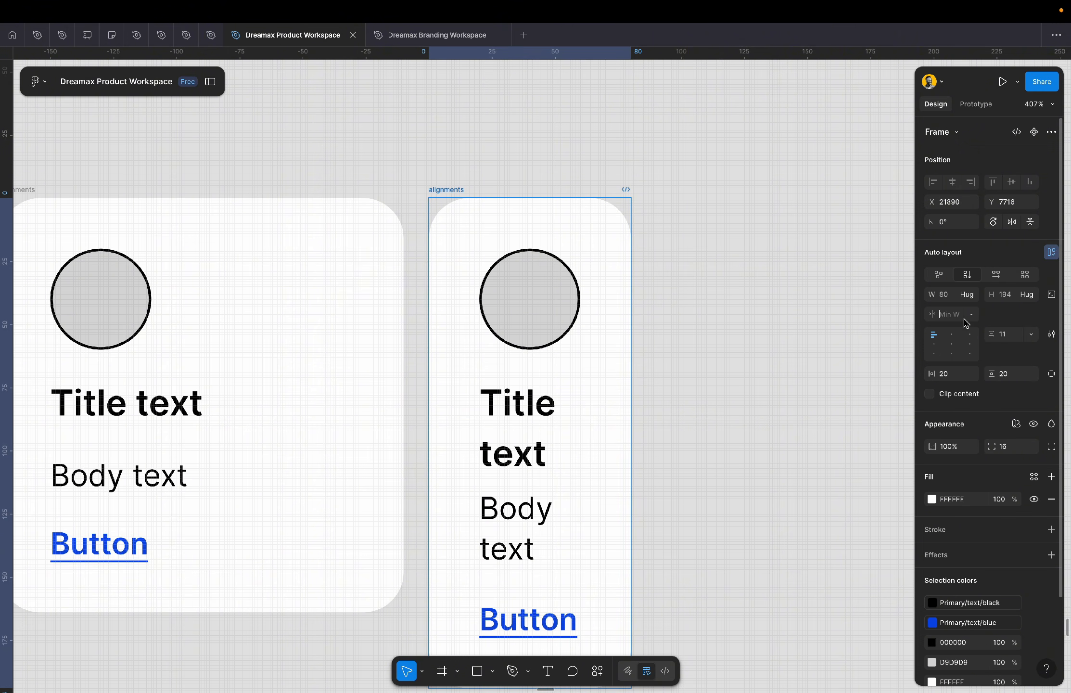
pyautogui.write('160')
pyautogui.press('Return')
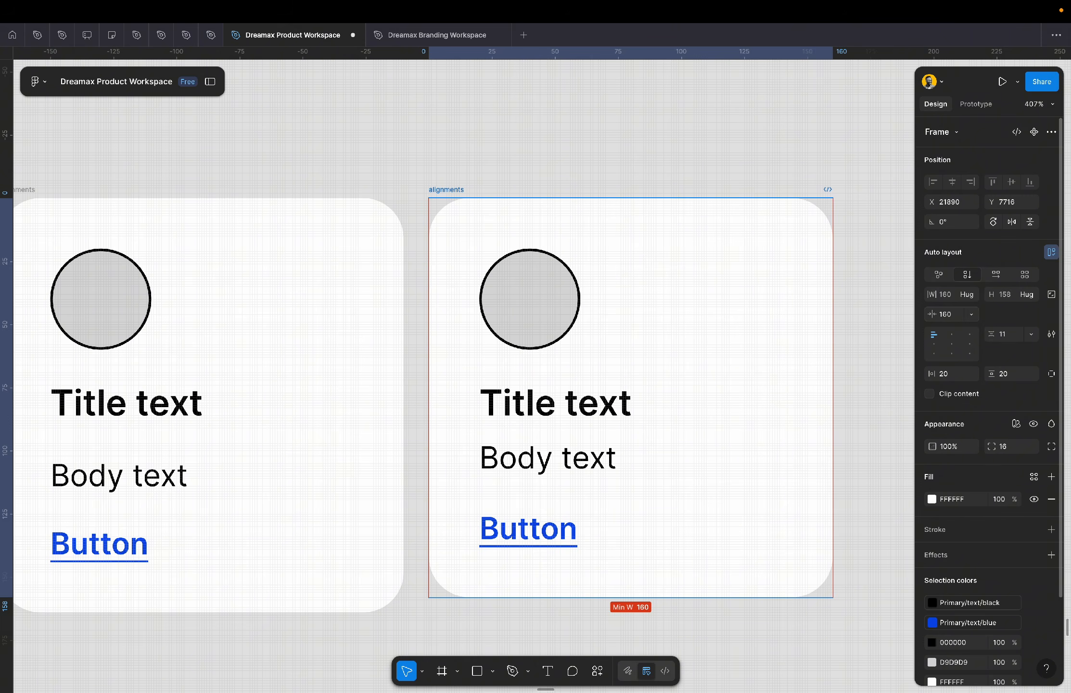
# - Set the duplicate card's gap between the circle and the text frame to 20
pyautogui.hscroll(3, 635, 303)
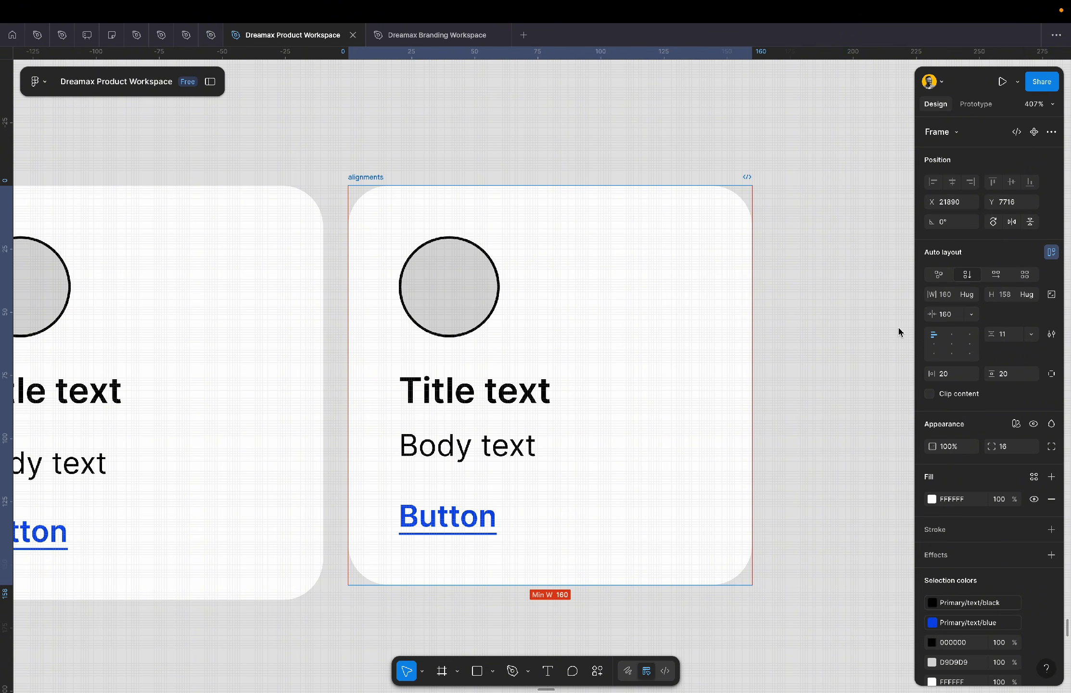
pyautogui.click(1009, 339)
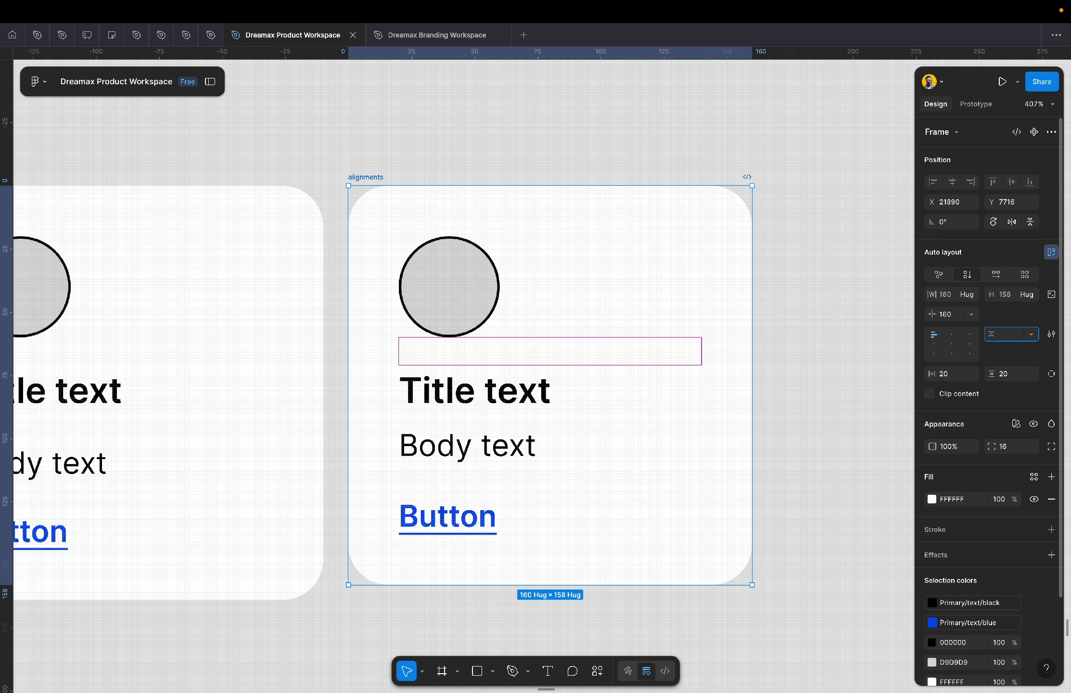
pyautogui.press('Return')
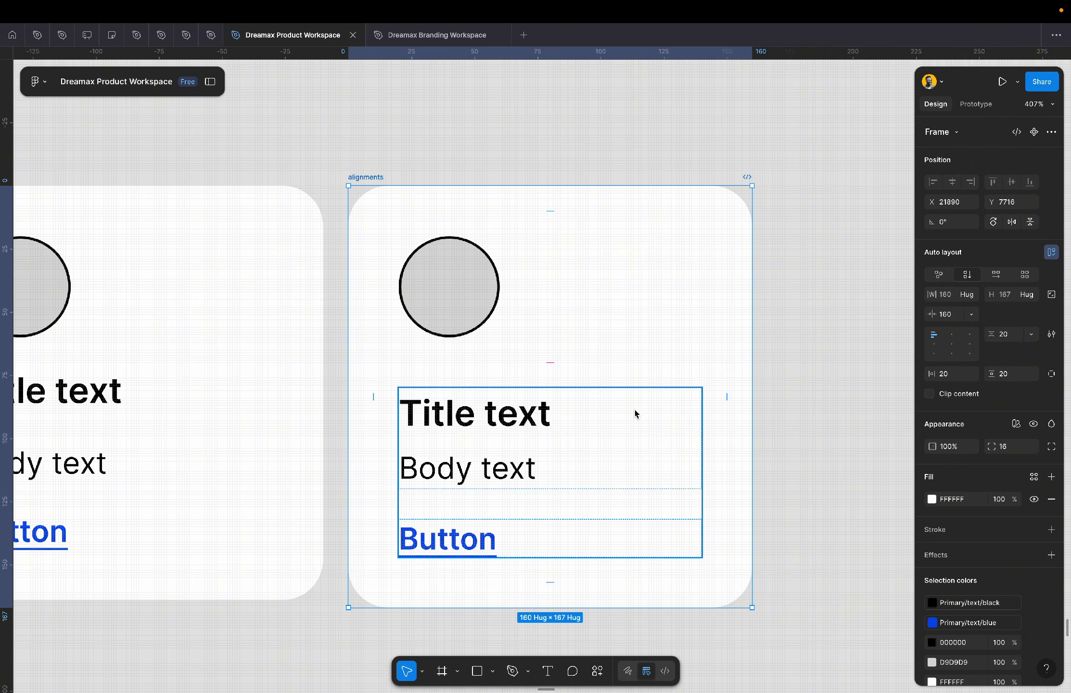
pyautogui.click(830, 378)
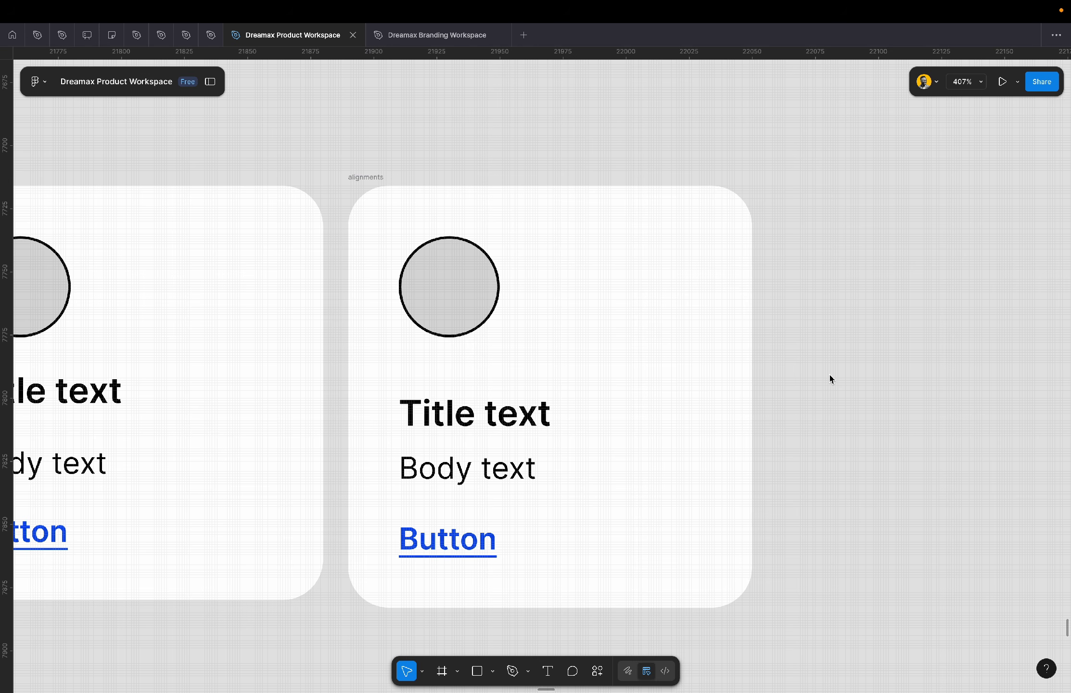
# - Replace the duplicate card's grey circle with a copy of the blue icon from the mobile screen's first compact card
pyautogui.click(597, 671)
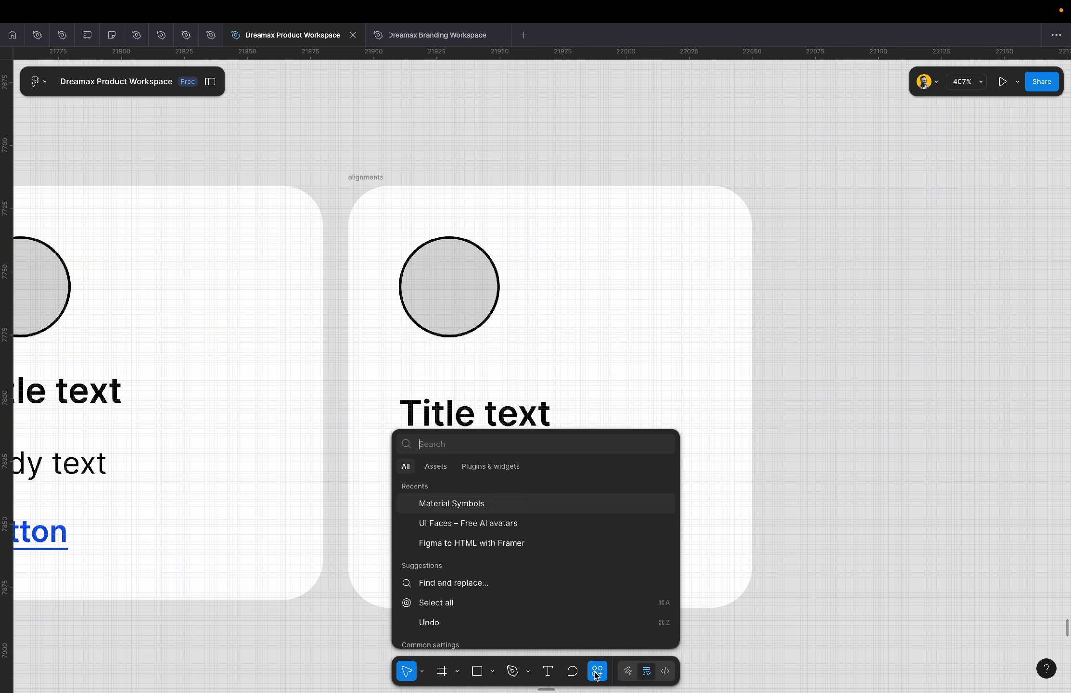
pyautogui.click(767, 480)
pyautogui.scroll(-10, 769, 479)
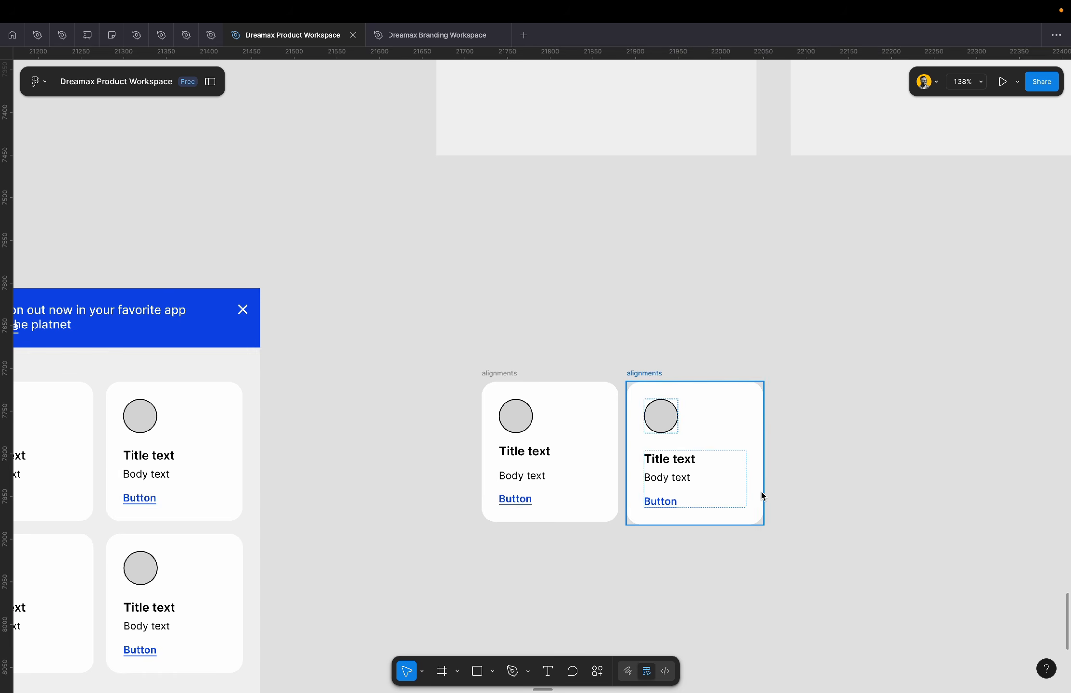
pyautogui.scroll(-3, 762, 491)
pyautogui.scroll(-3, 714, 509)
pyautogui.hscroll(-2, 715, 509)
pyautogui.click(281, 558)
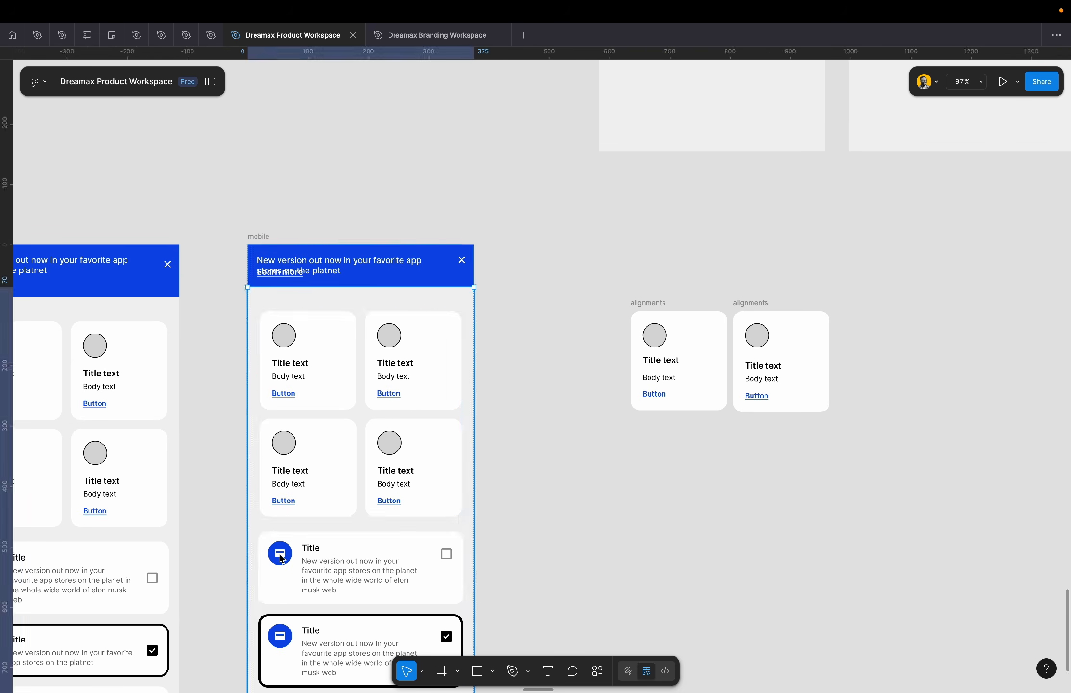
pyautogui.click(281, 558)
pyautogui.click(281, 558)
pyautogui.click(281, 558)
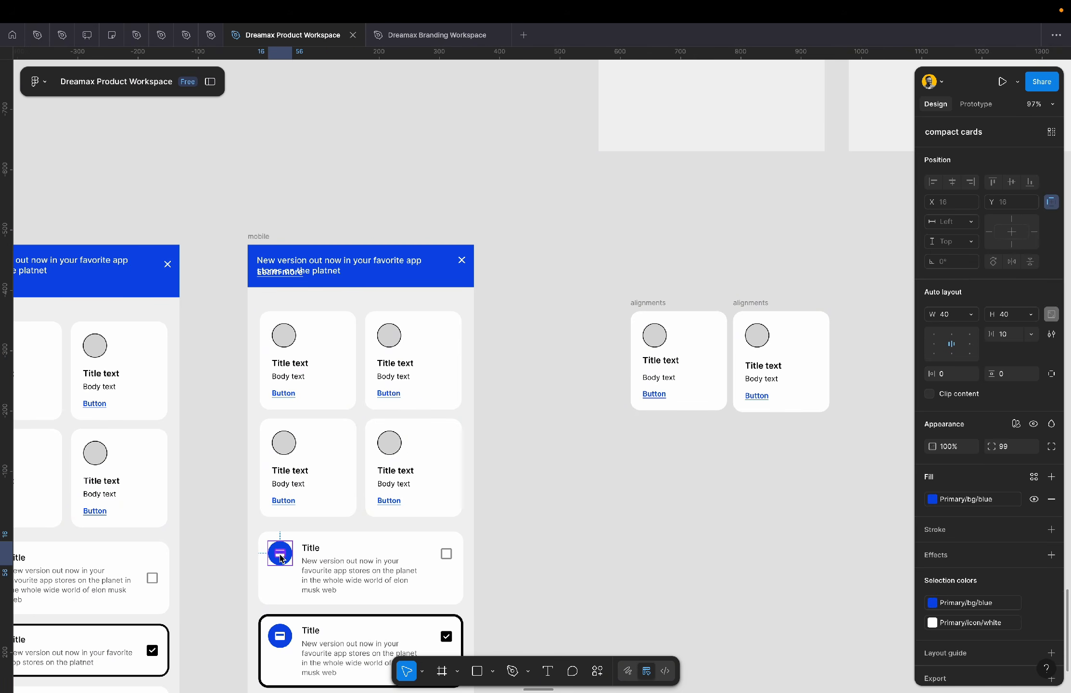
pyautogui.hscroll(6, 387, 399)
pyautogui.scroll(6, 450, 366)
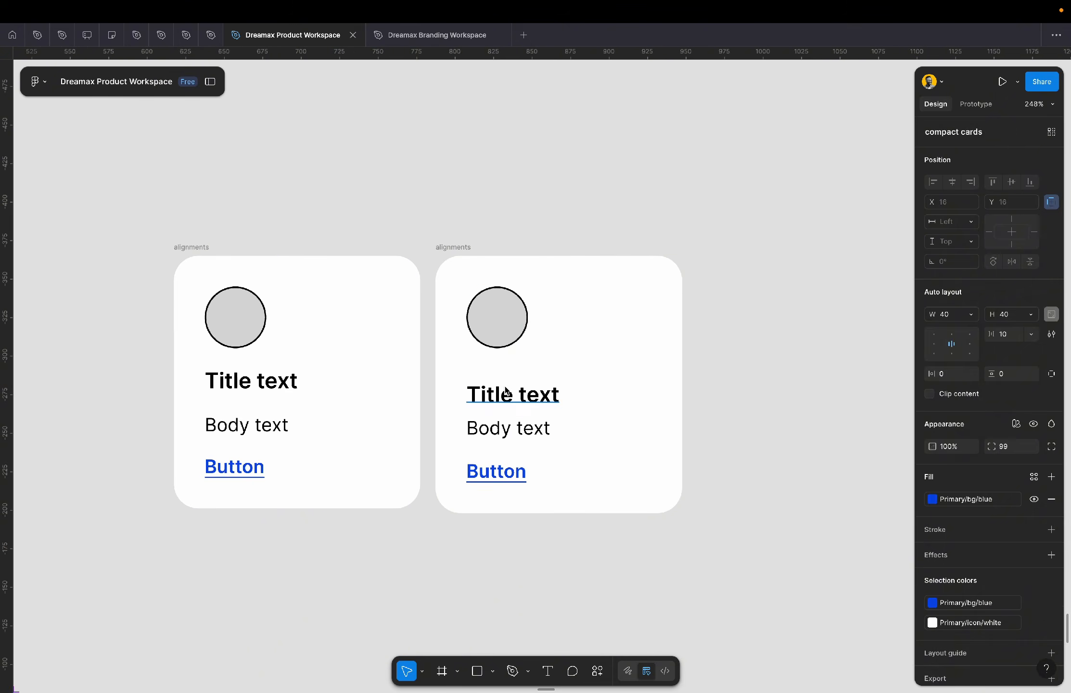
pyautogui.keyDown('super'); pyautogui.click(502, 393); pyautogui.keyUp('super')
pyautogui.click(513, 313)
pyautogui.press('shift+super+r')
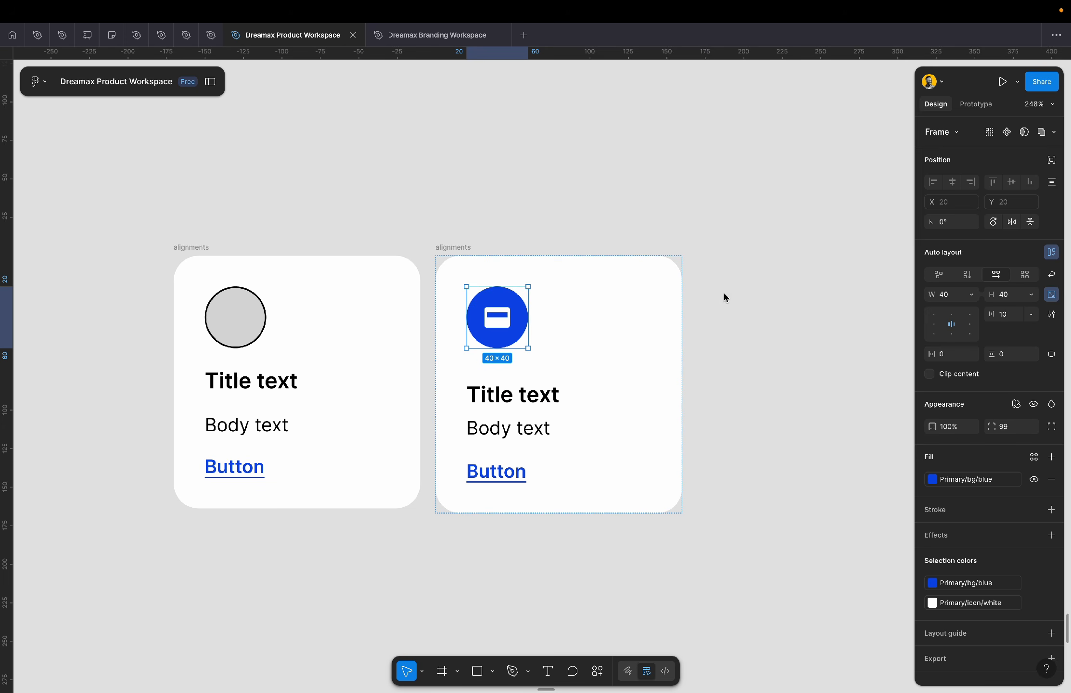
# - Ungroup the outer text frame in the blue-icon card and delete its Button text
pyautogui.click(767, 366)
pyautogui.scroll(4, 589, 435)
pyautogui.scroll(1, 590, 436)
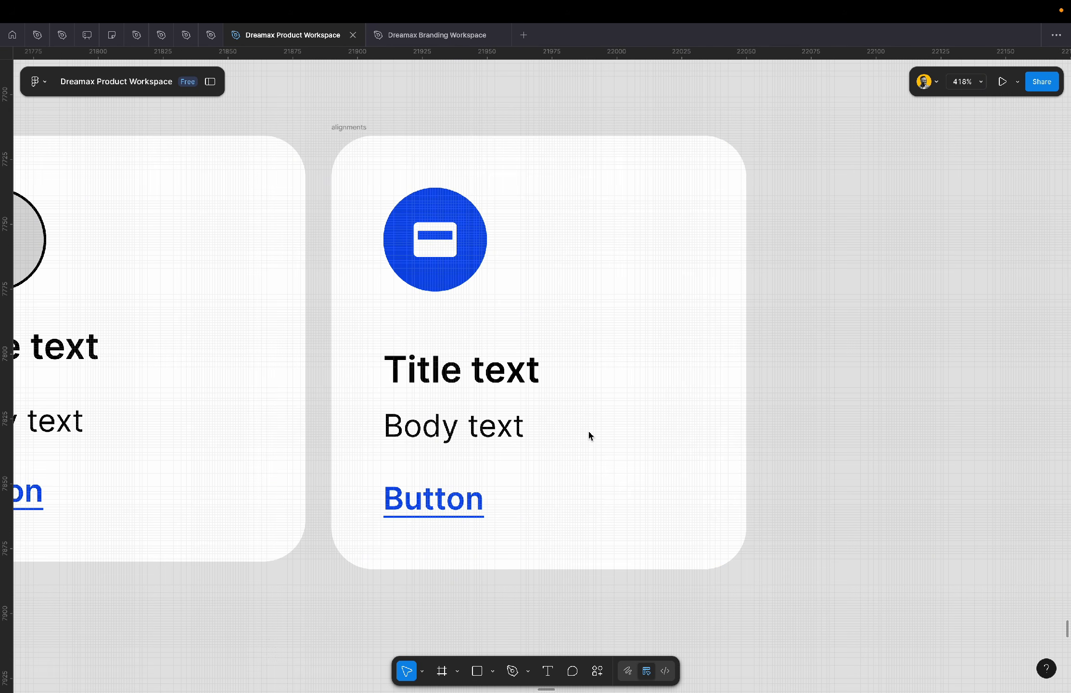
pyautogui.scroll(2, 590, 435)
pyautogui.hscroll(-1, 590, 435)
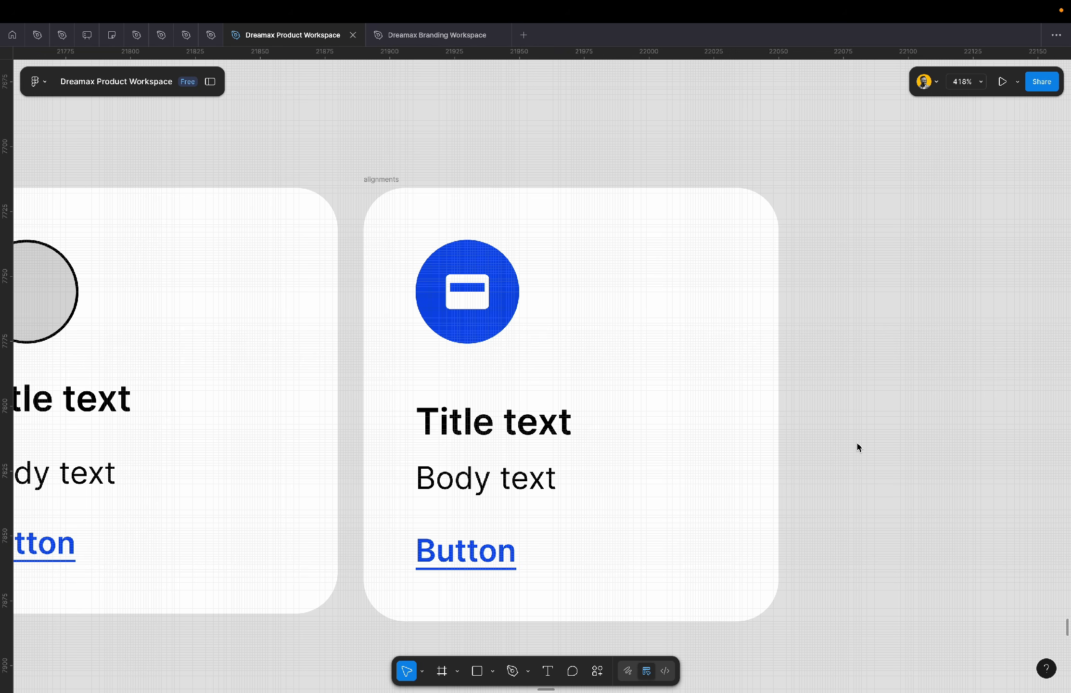
pyautogui.click(488, 535)
pyautogui.press('shift+super+g')
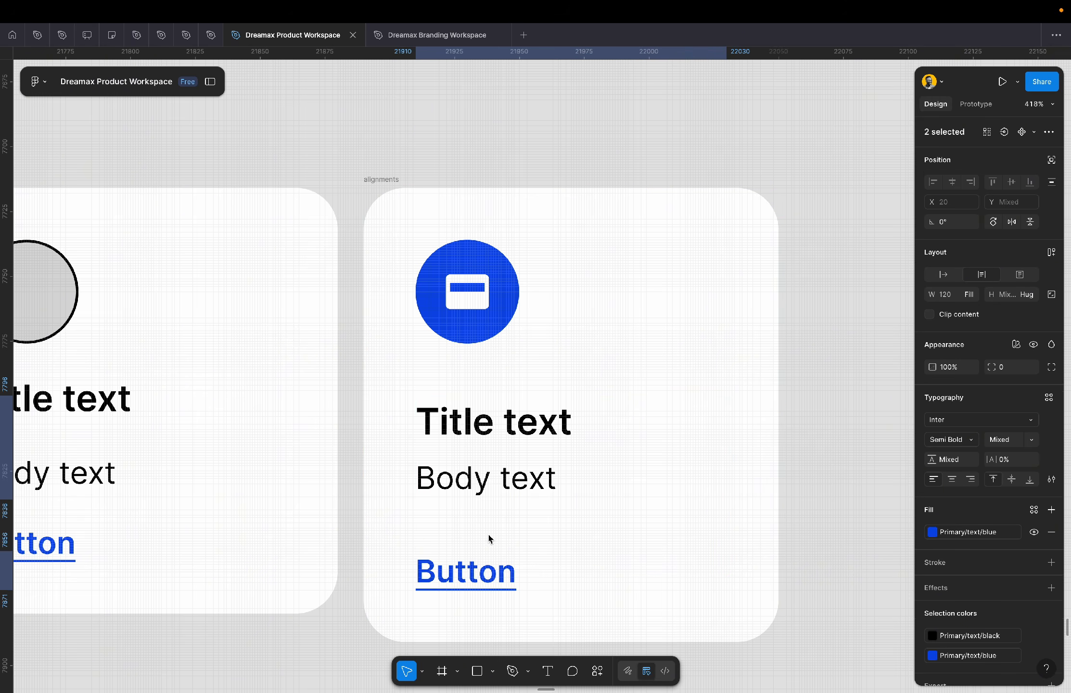
pyautogui.click(505, 569)
pyautogui.press('Delete')
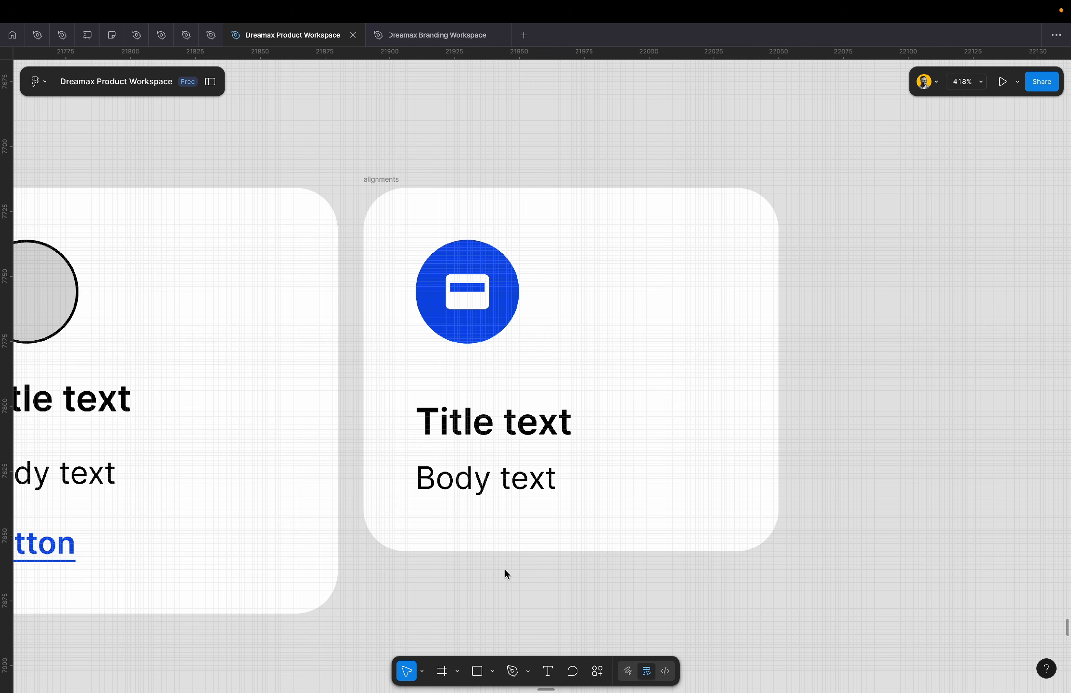
# - Duplicate the blue-icon "alignments" card beside itself
pyautogui.click(491, 450)
pyautogui.scroll(-3, 491, 448)
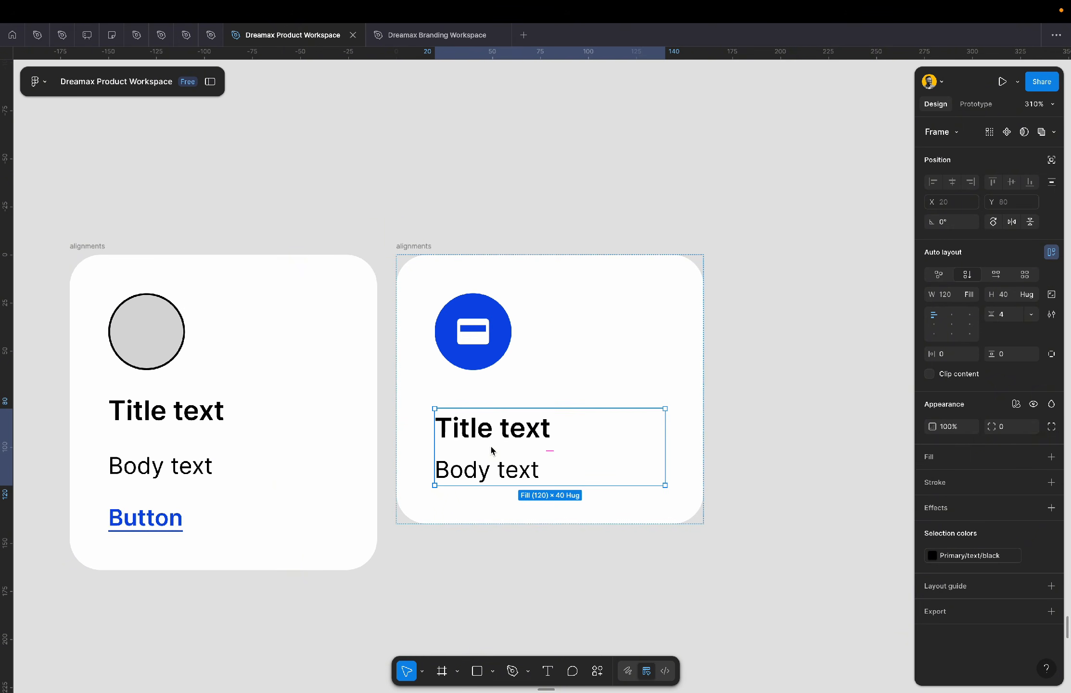
pyautogui.hscroll(2, 491, 450)
pyautogui.click(372, 218)
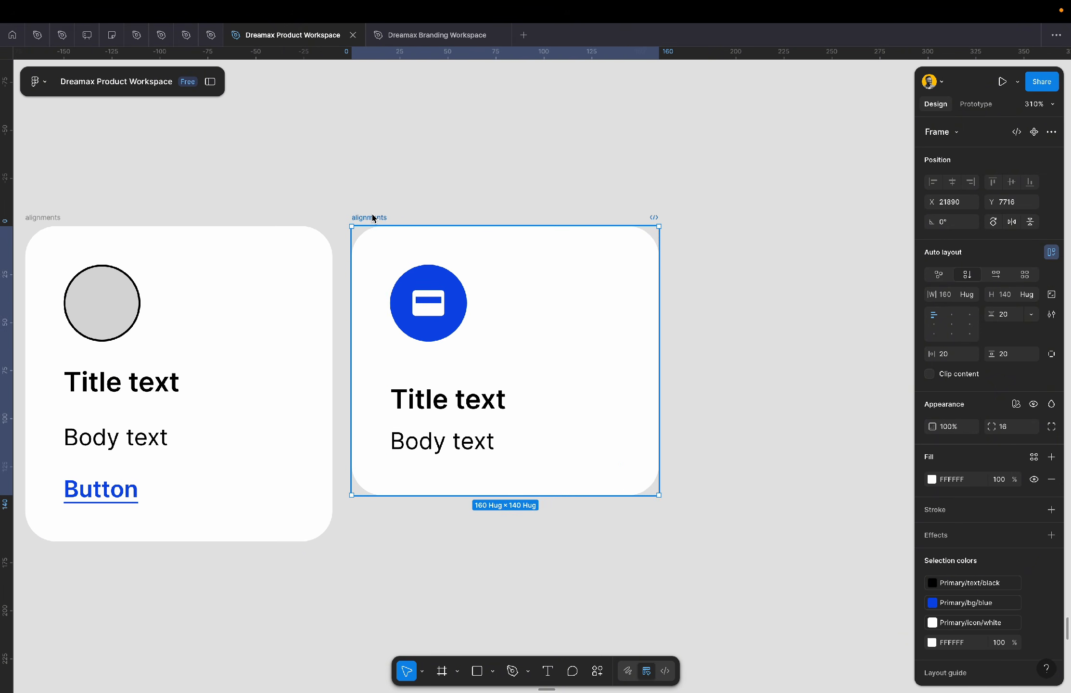
pyautogui.hotkey('ctrl', 'd')
# - Delete the body text from the middle card
pyautogui.click(434, 421)
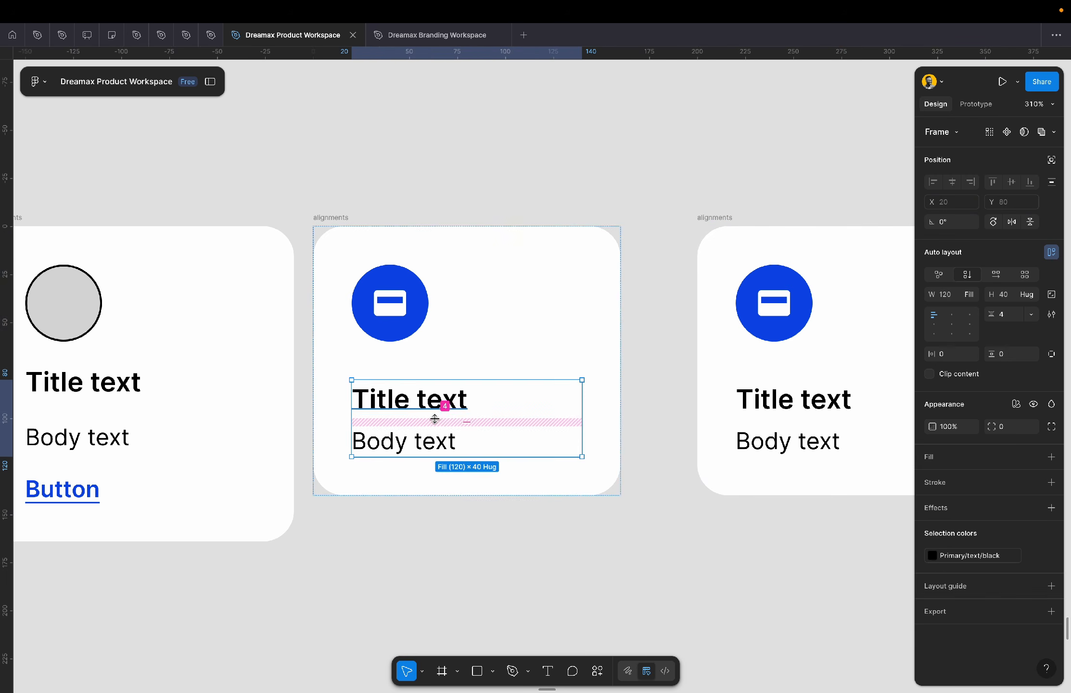
pyautogui.moveTo(437, 418); pyautogui.dragTo(421, 470)
pyautogui.click(421, 471)
pyautogui.press('Delete')
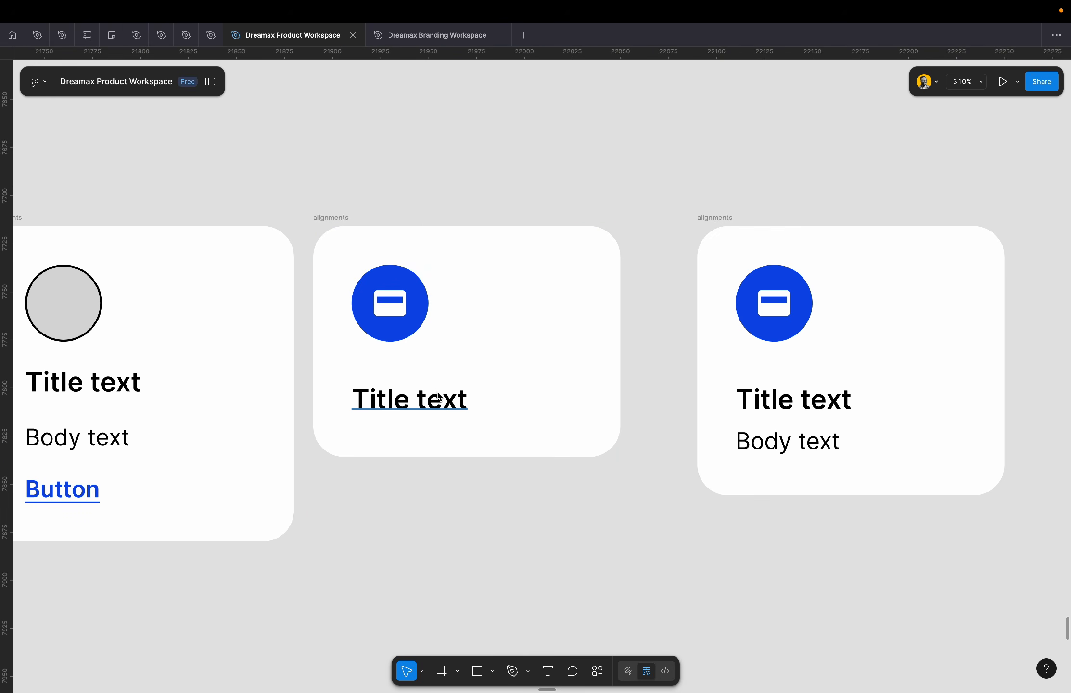
# - Set the middle card's title text to Medium weight
pyautogui.click(441, 406)
pyautogui.click(958, 420)
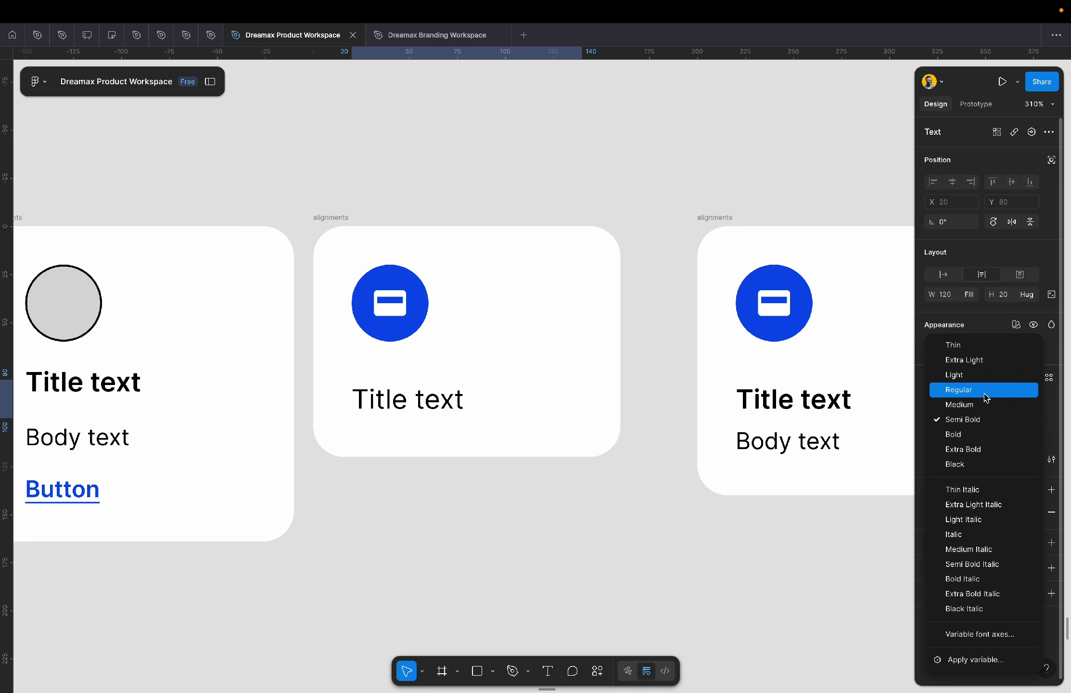
pyautogui.click(984, 405)
pyautogui.click(621, 510)
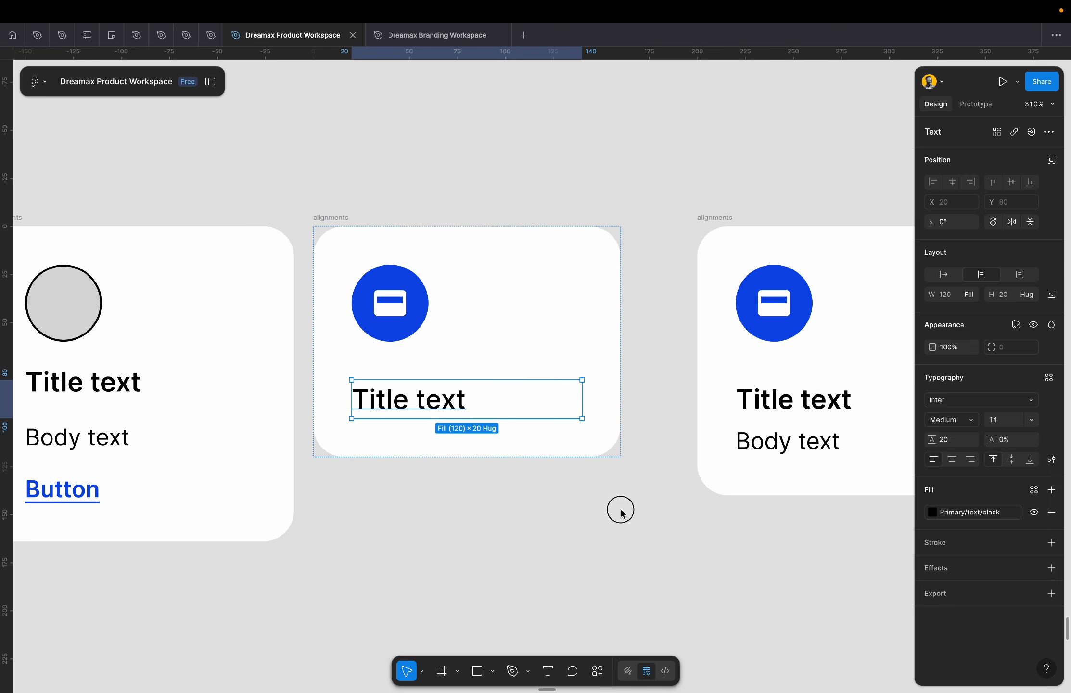
# - Set the middle card's horizontal and vertical padding to 16
pyautogui.click(590, 254)
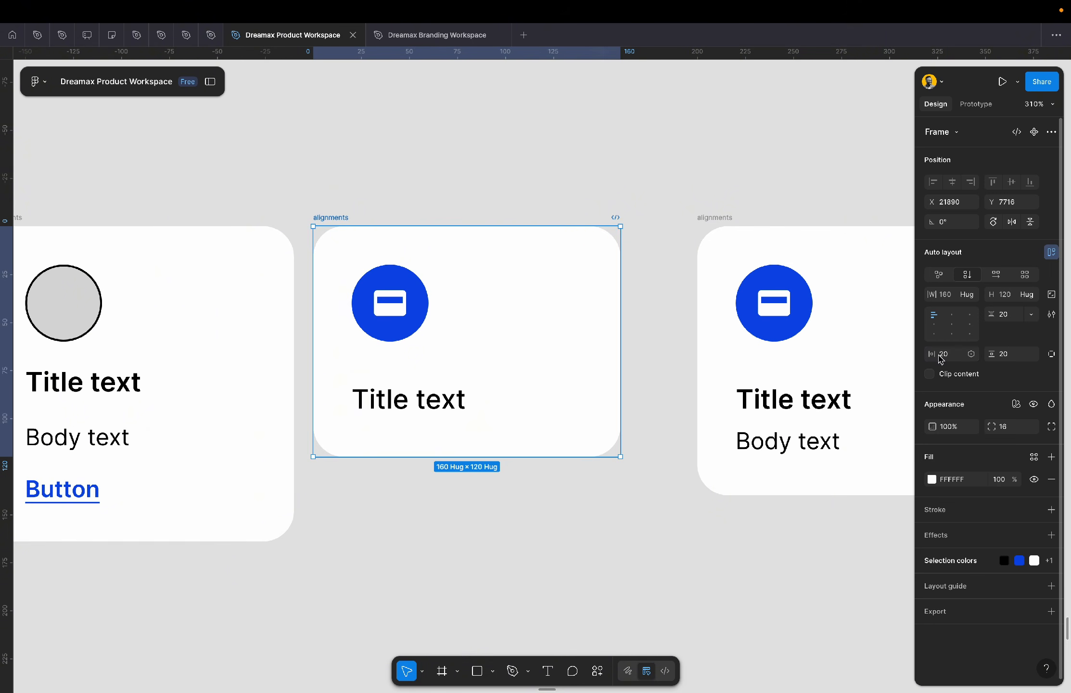
pyautogui.click(945, 354)
pyautogui.write('16')
pyautogui.press('Tab')
pyautogui.write('16')
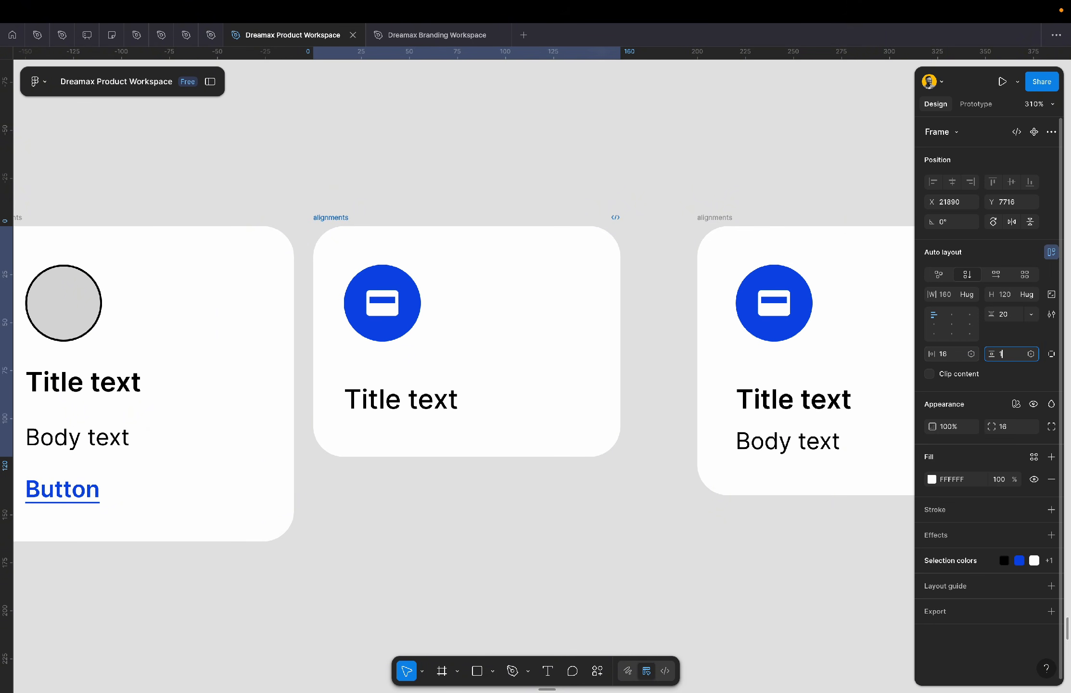
pyautogui.press('Return')
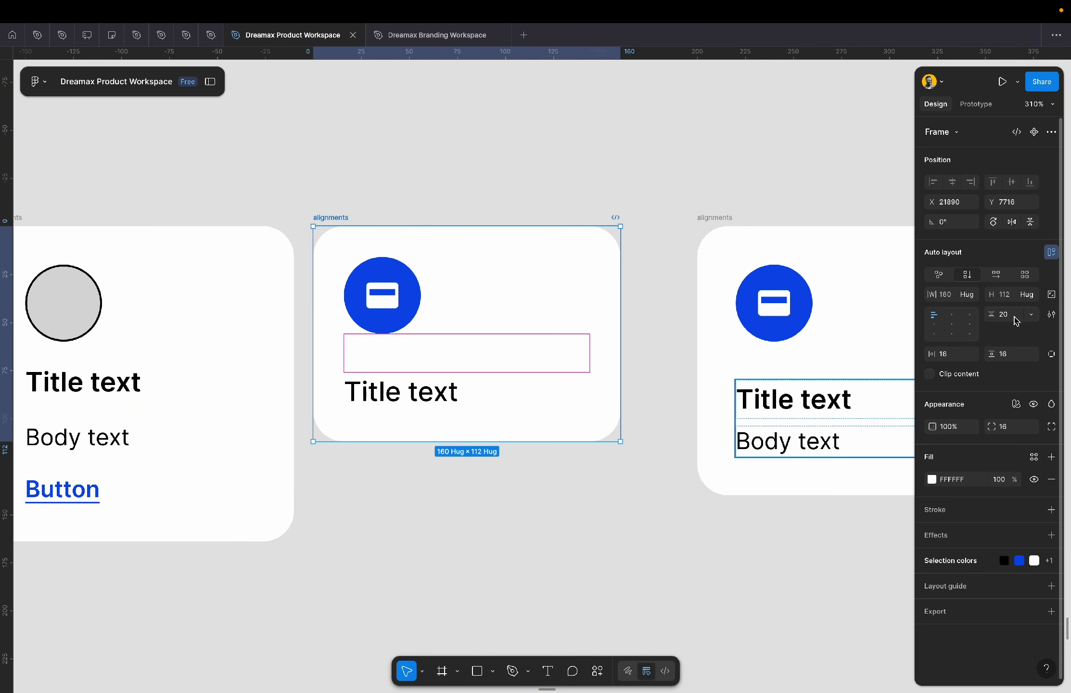
# - Try vertical gaps of 24 and 32 between the icon and title in the middle card
pyautogui.click(1016, 318)
pyautogui.write('24')
pyautogui.press('Return')
pyautogui.click(1015, 318)
pyautogui.write('32')
pyautogui.press('Return')
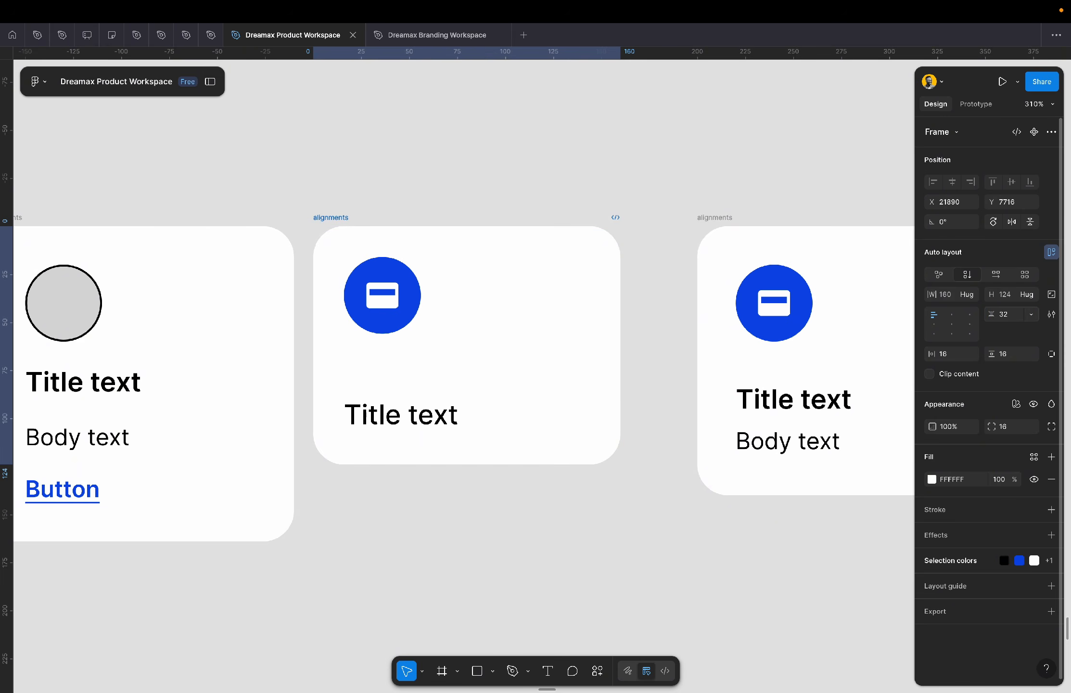
pyautogui.click(564, 526)
# - Move the middle card horizontally to X 21905 so it sits between the two neighbouring cards
pyautogui.hscroll(5, 566, 529)
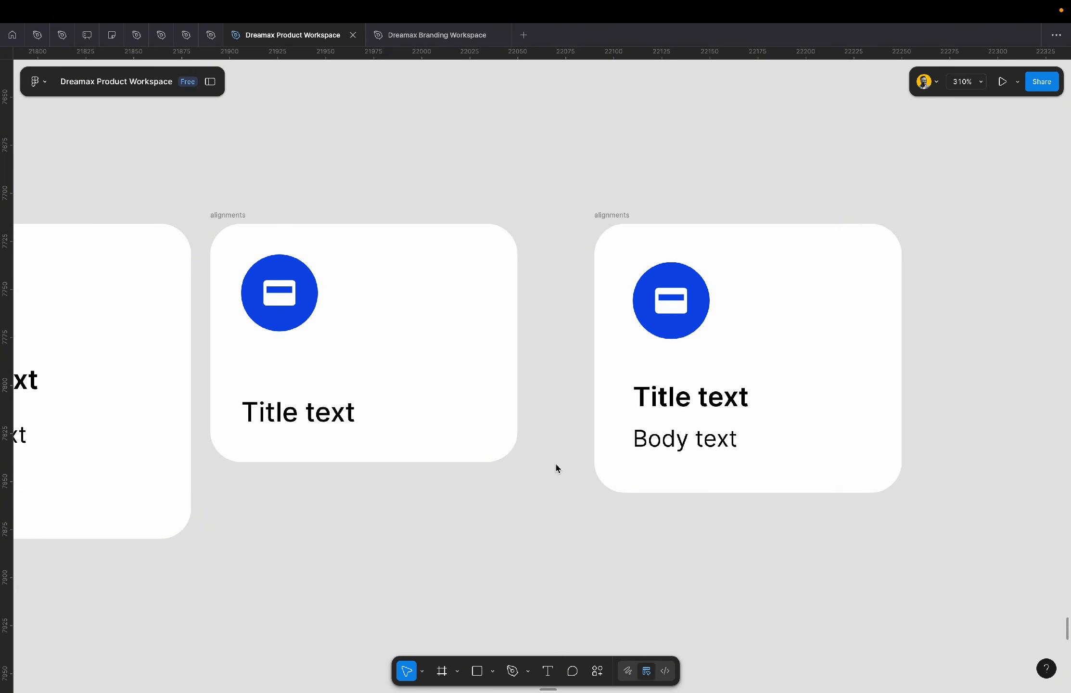
pyautogui.moveTo(235, 217); pyautogui.dragTo(270, 216)
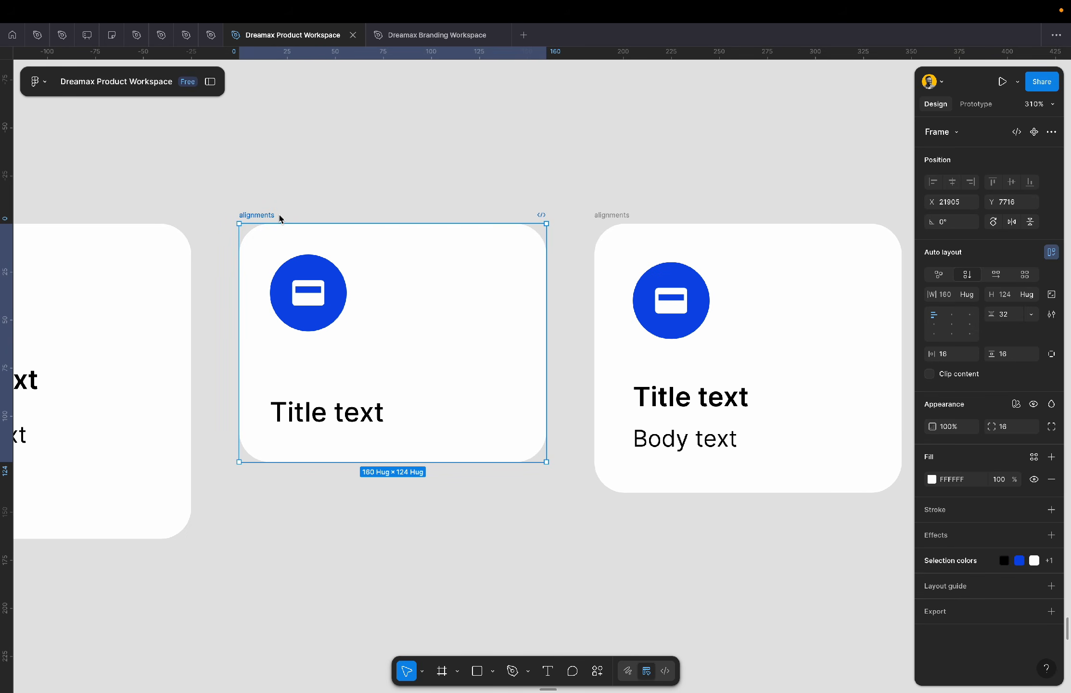
pyautogui.scroll(-5, 280, 215)
pyautogui.hscroll(-2, 280, 216)
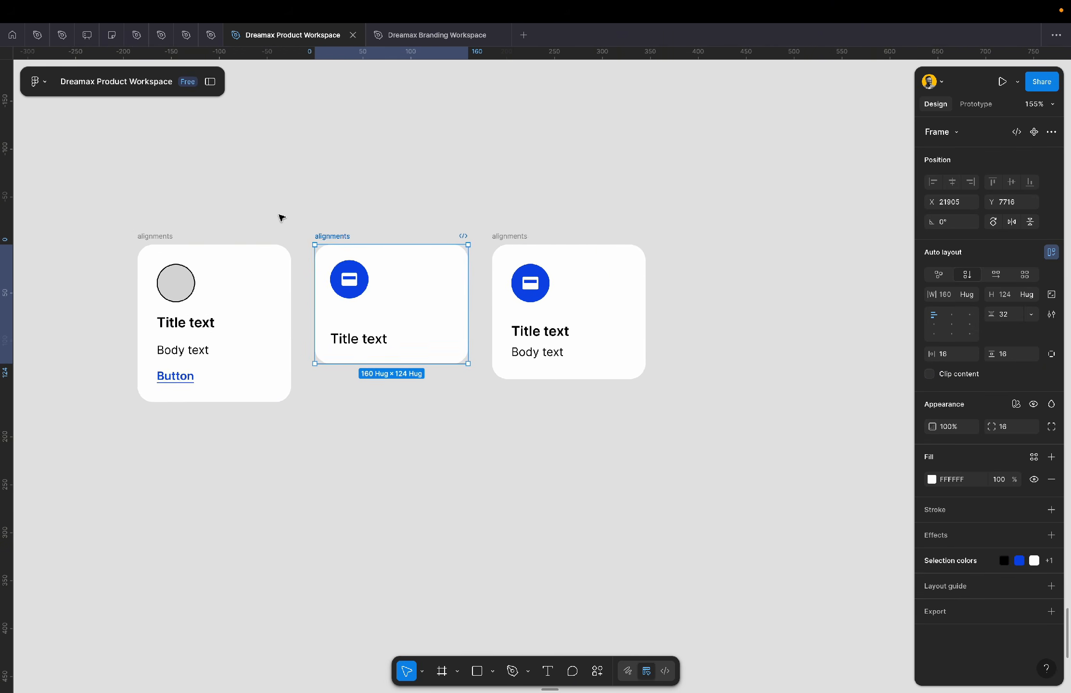
pyautogui.scroll(3, 280, 216)
pyautogui.click(281, 218)
pyautogui.scroll(1, 281, 217)
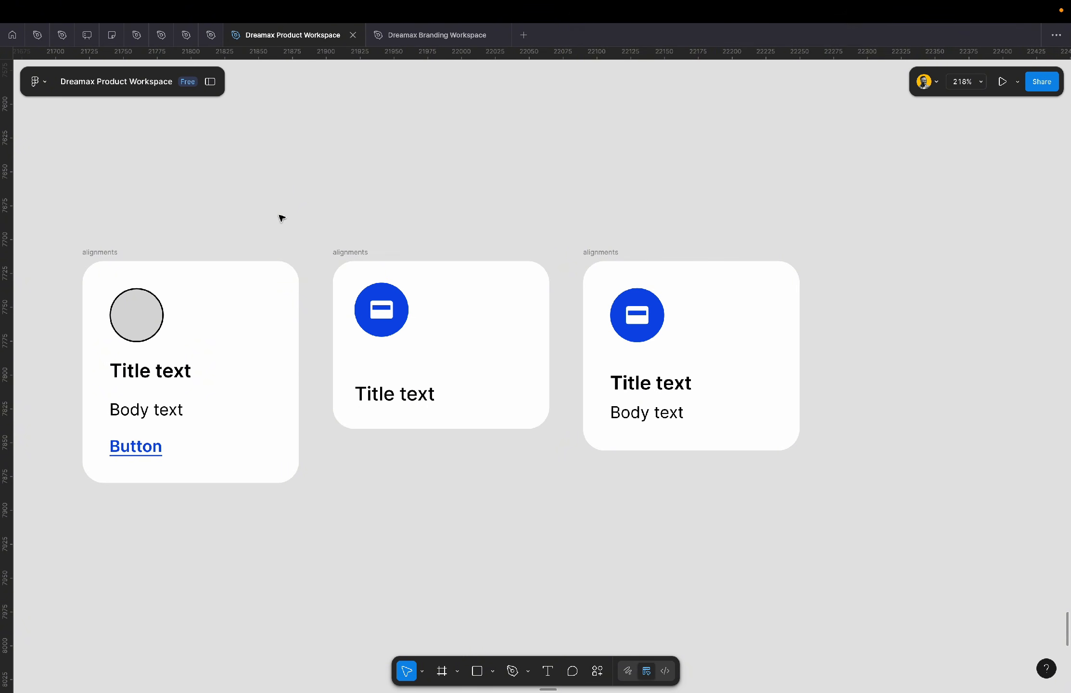
pyautogui.scroll(3, 336, 401)
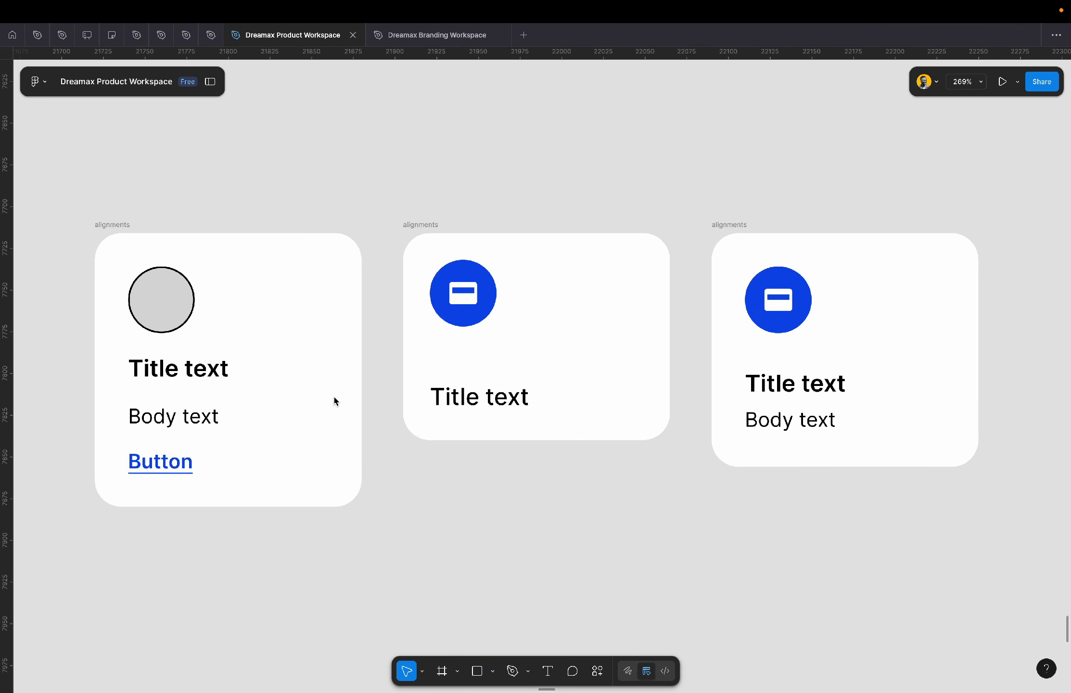
pyautogui.hscroll(2, 335, 400)
pyautogui.scroll(-1, 336, 400)
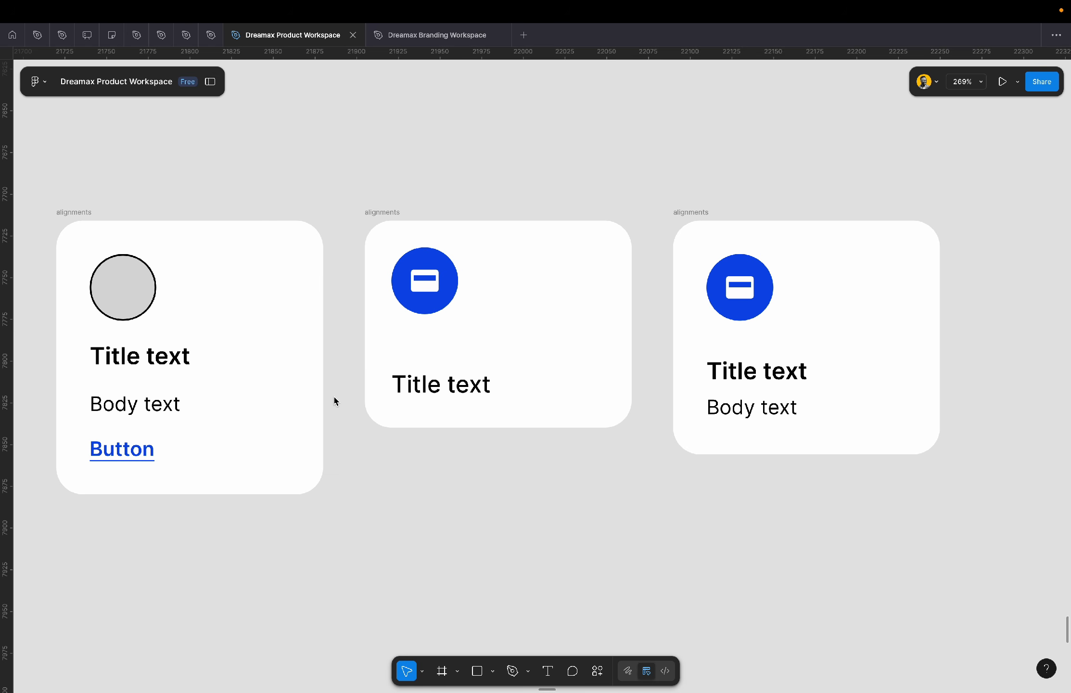
# - Try top-right alignment for the middle card's contents and restore top-left alignment
pyautogui.click(394, 231)
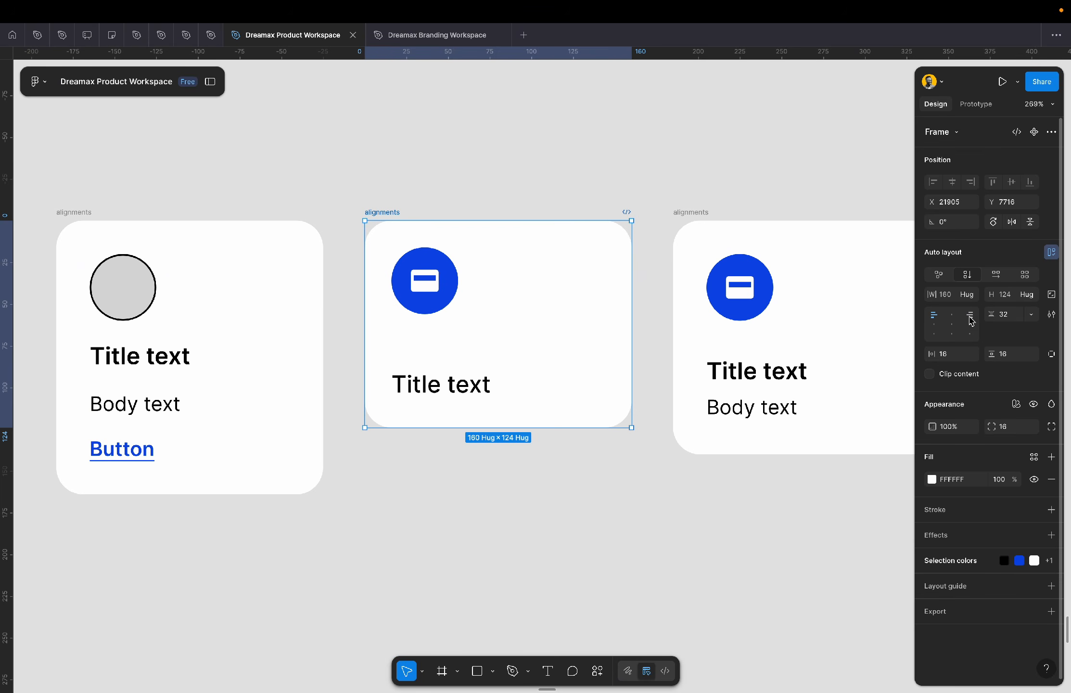
pyautogui.click(970, 319)
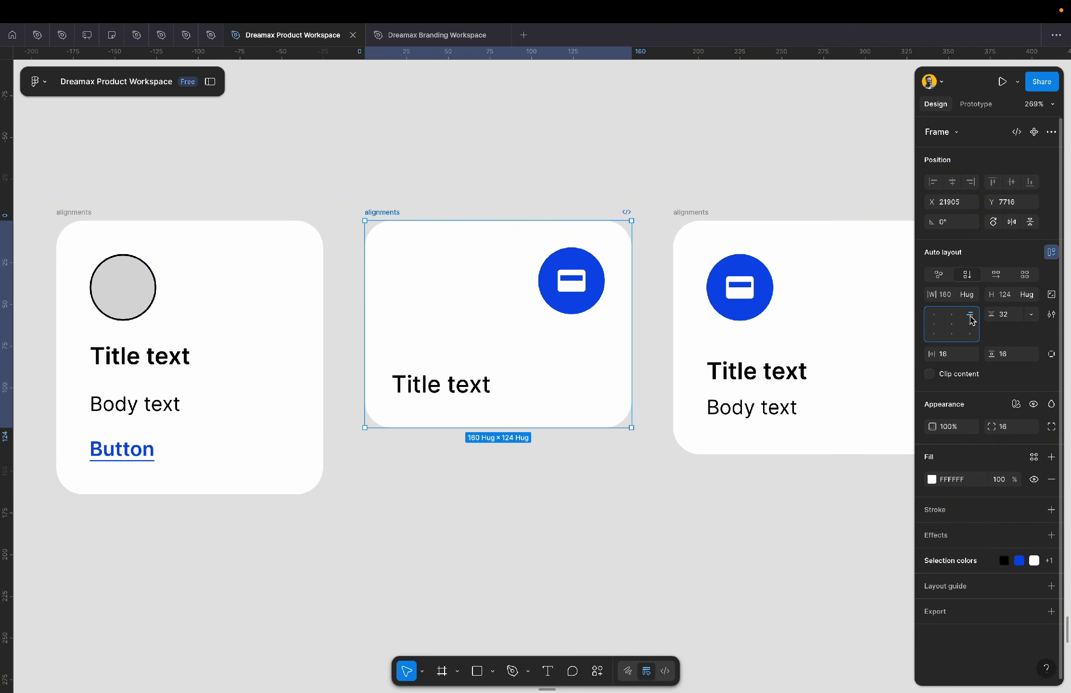
pyautogui.click(936, 317)
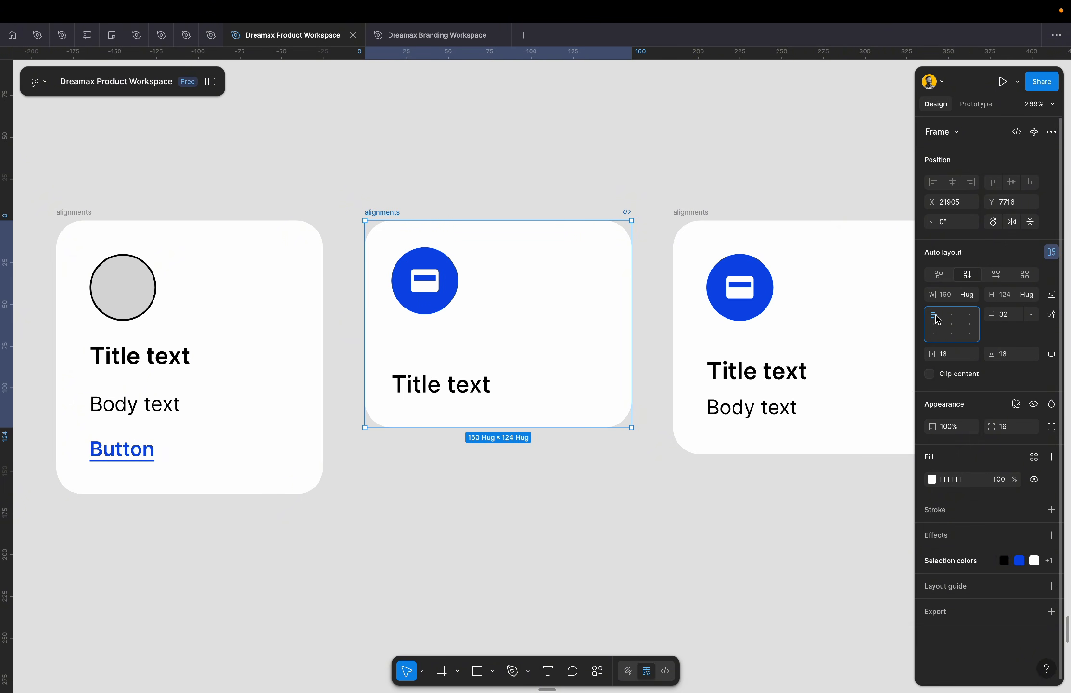
# - Try a horizontal flow with bottom-right alignment on the middle card, and return it to vertical flow aligned top left
pyautogui.click(996, 274)
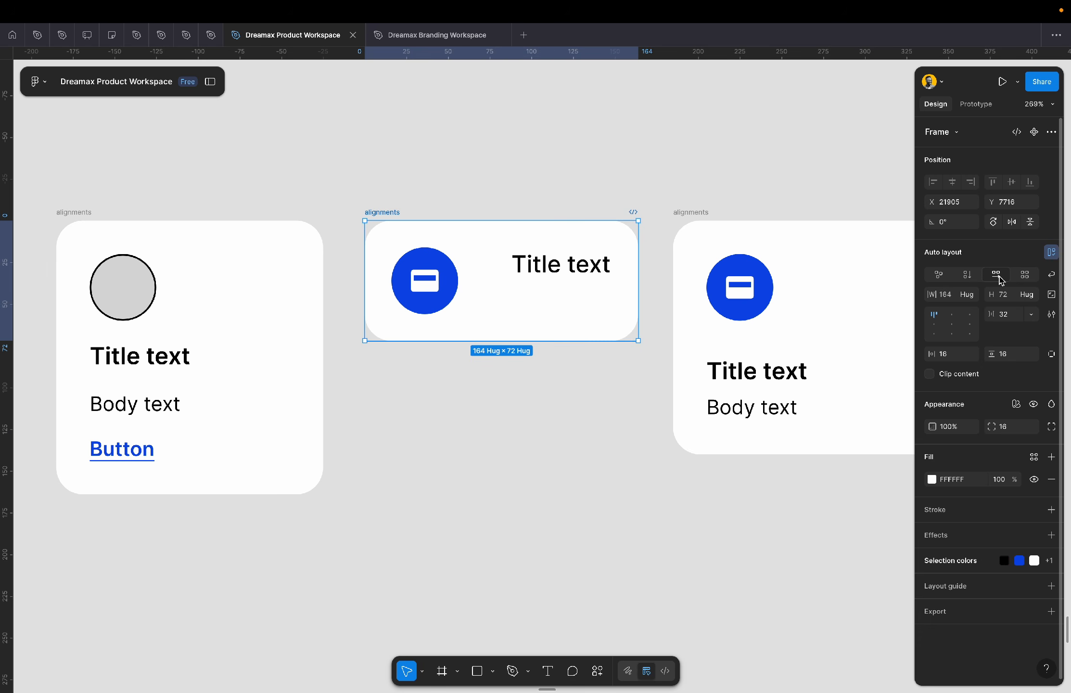
pyautogui.click(969, 314)
pyautogui.click(969, 334)
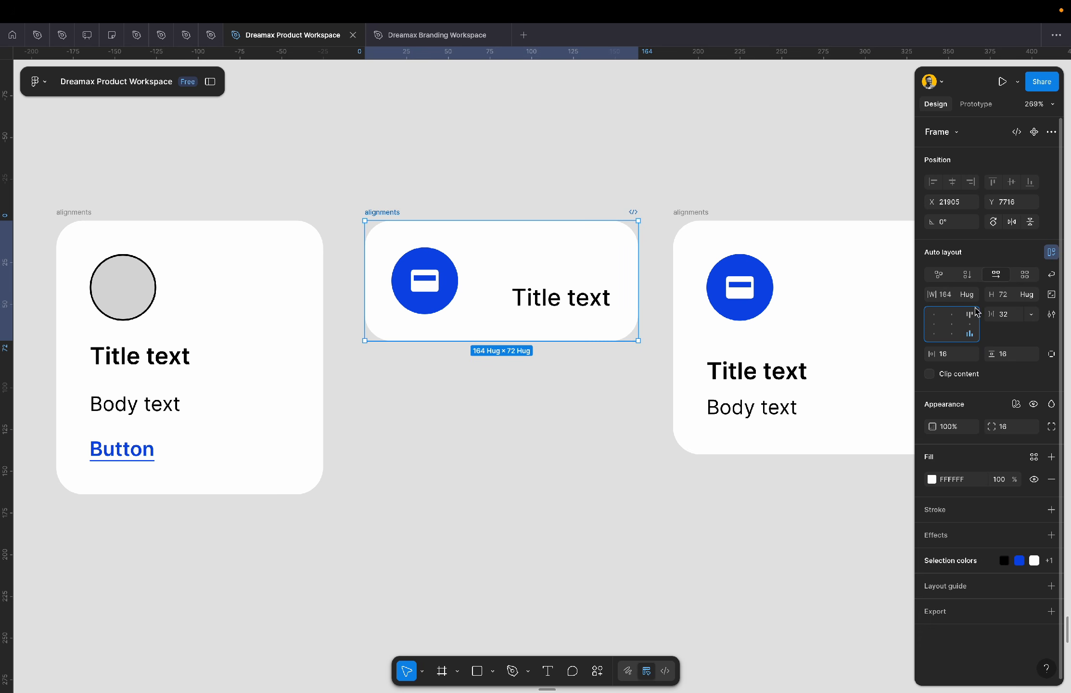
pyautogui.click(968, 275)
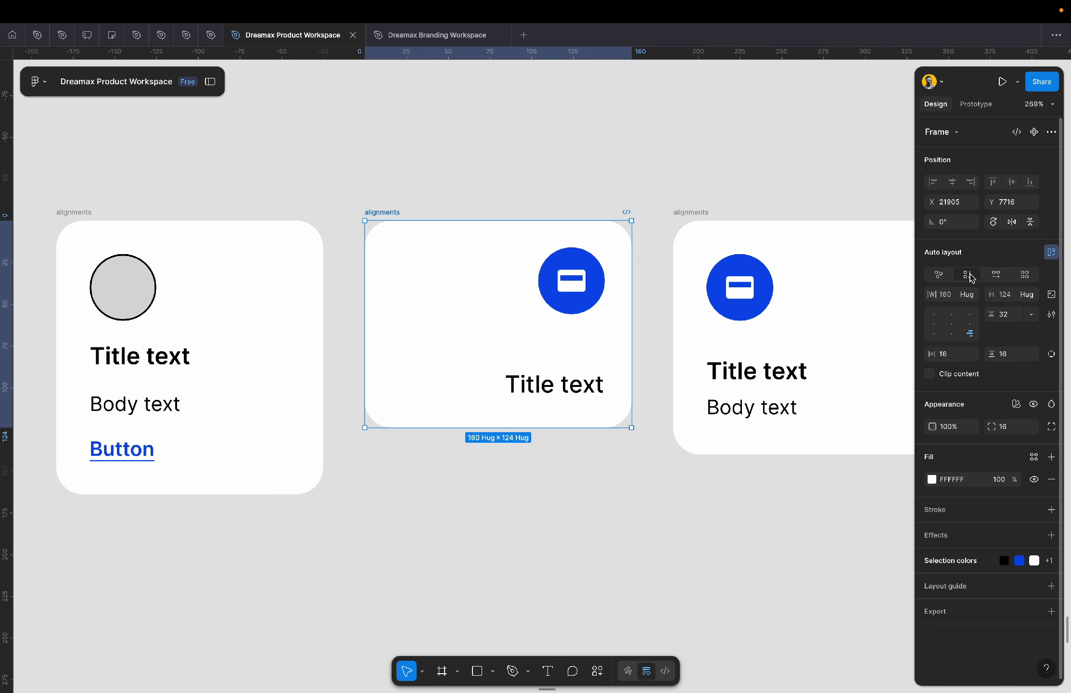
pyautogui.click(934, 314)
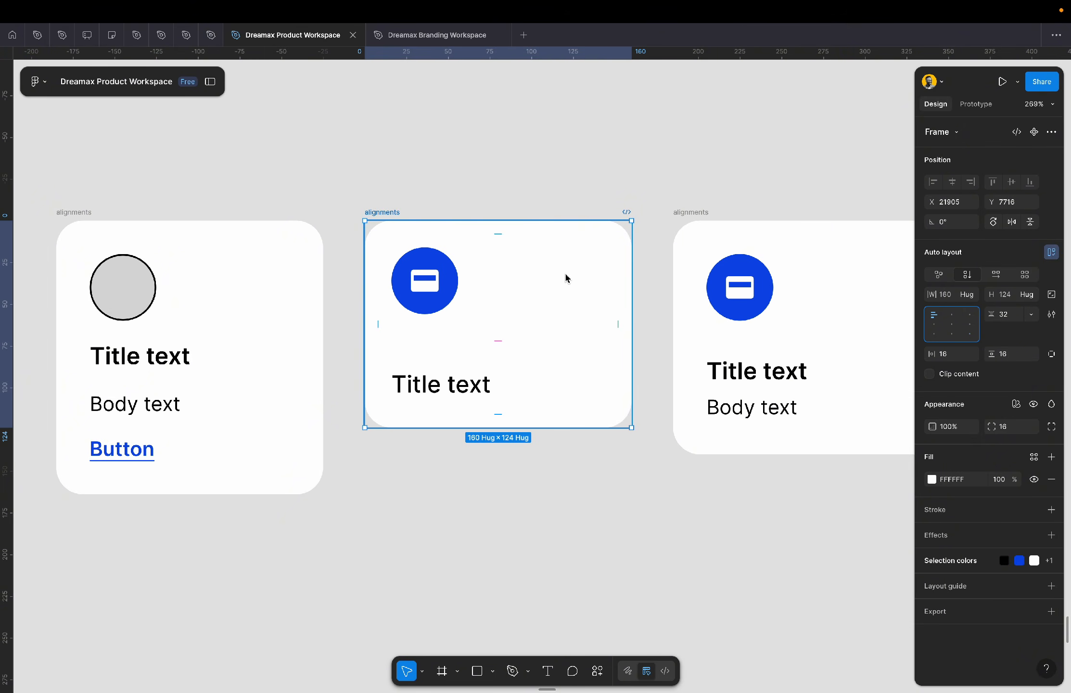
# - Set the middle card's vertical gap to 40 and halve it to 20 using the expression /2
pyautogui.scroll(3, 567, 277)
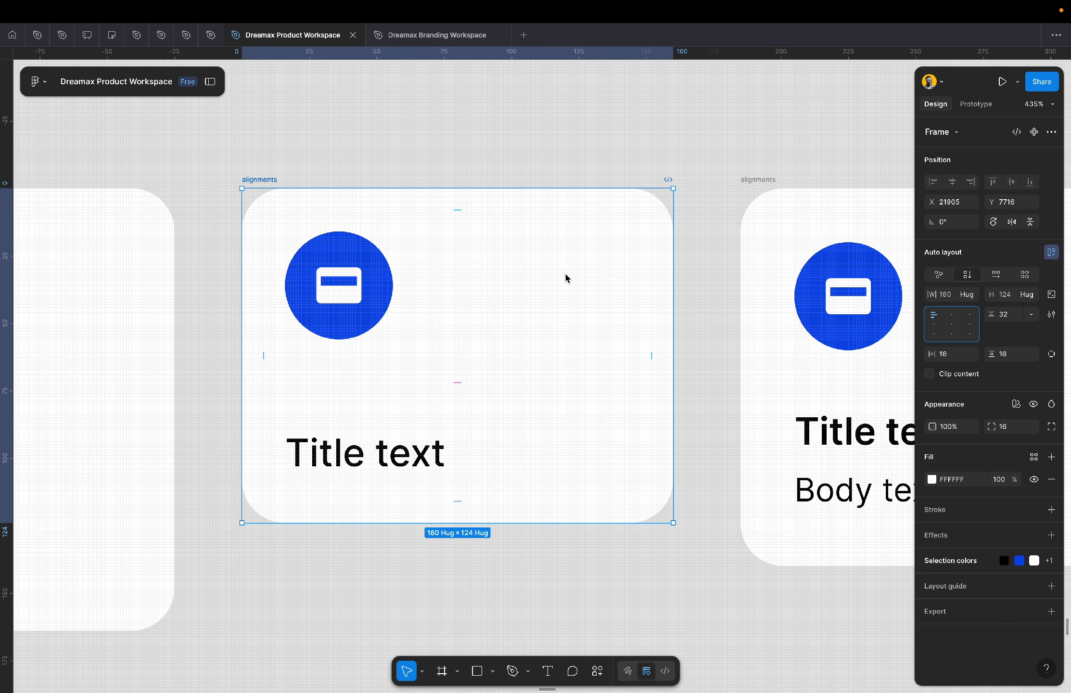
pyautogui.click(1013, 323)
pyautogui.write('40')
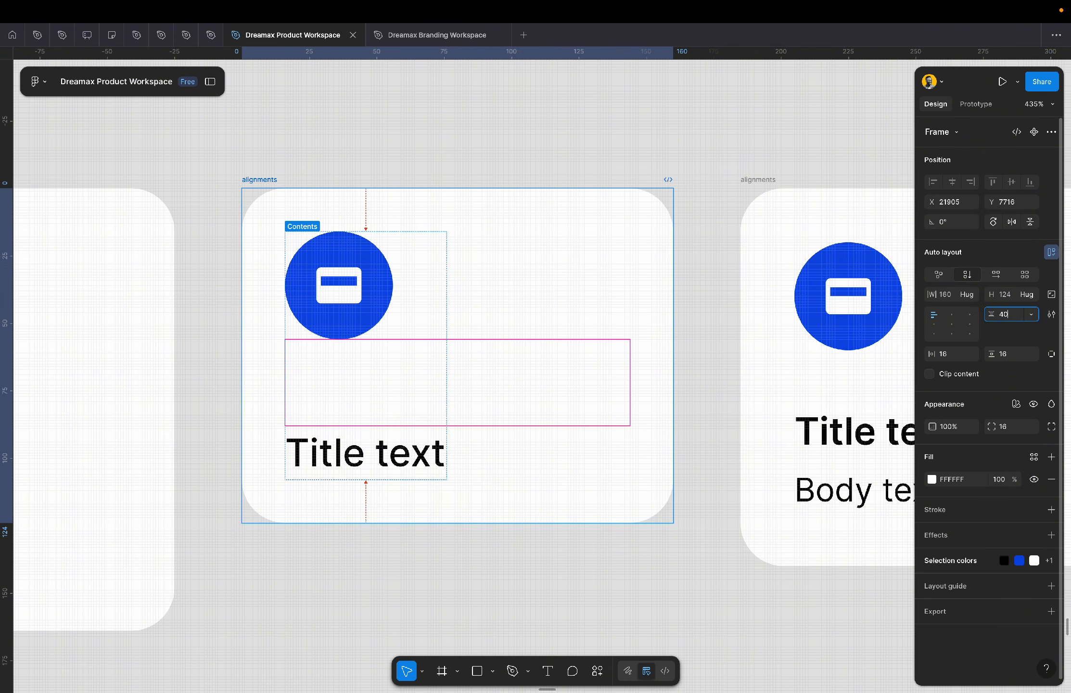
pyautogui.press('Return')
pyautogui.click(1010, 314)
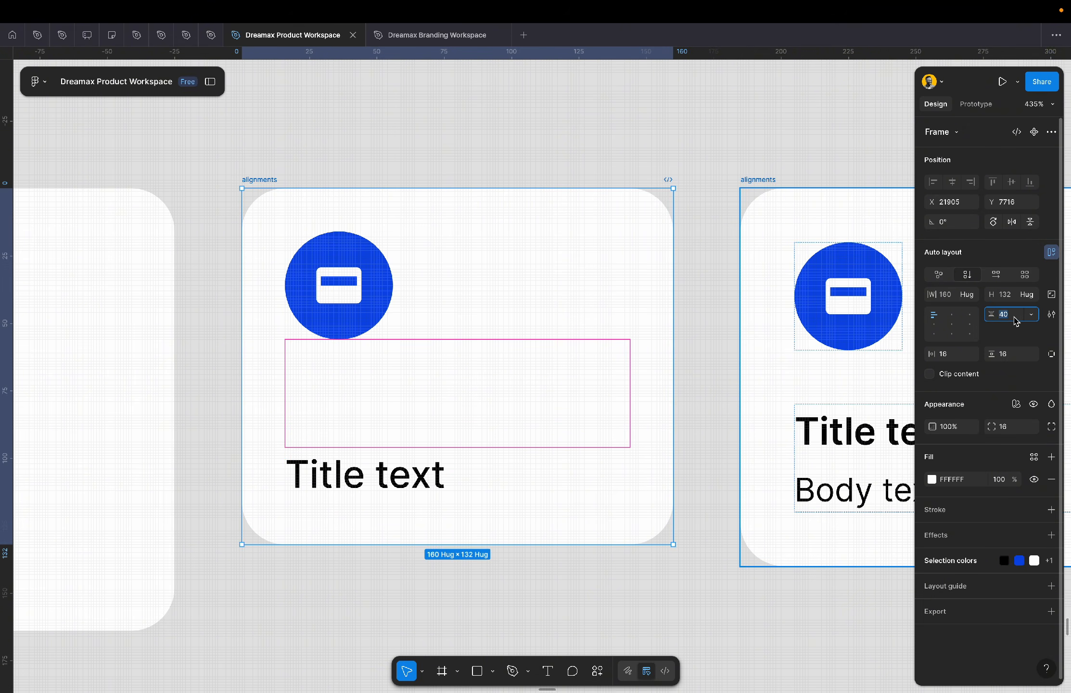
pyautogui.write('/2')
pyautogui.press('Return')
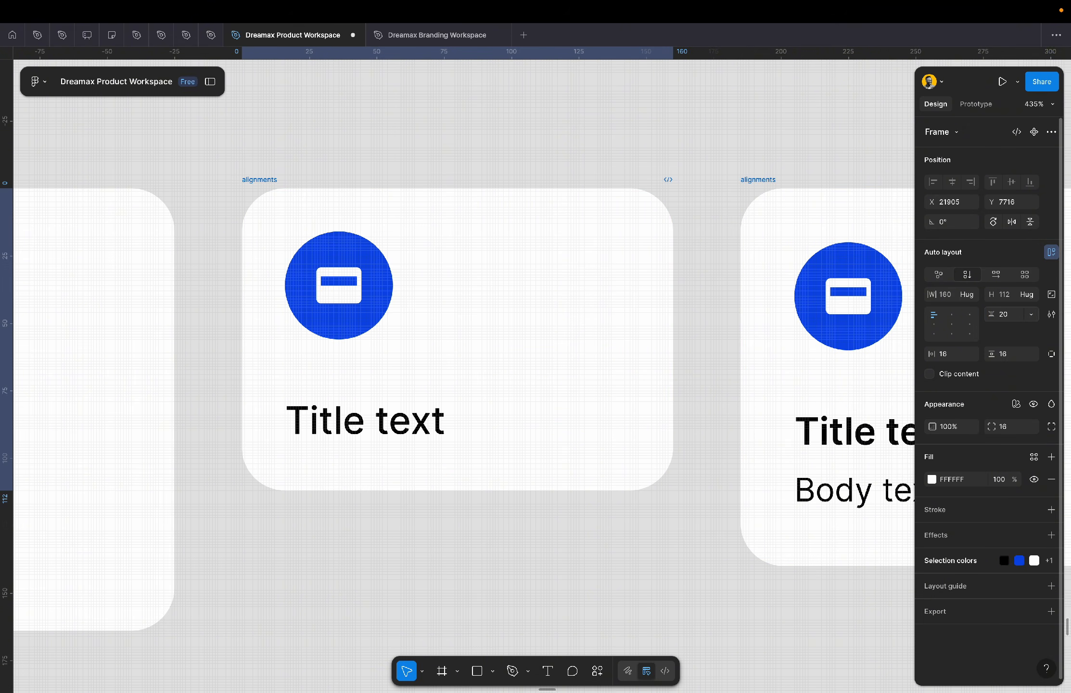
# - Set the middle card's horizontal and vertical padding to 24
pyautogui.click(952, 359)
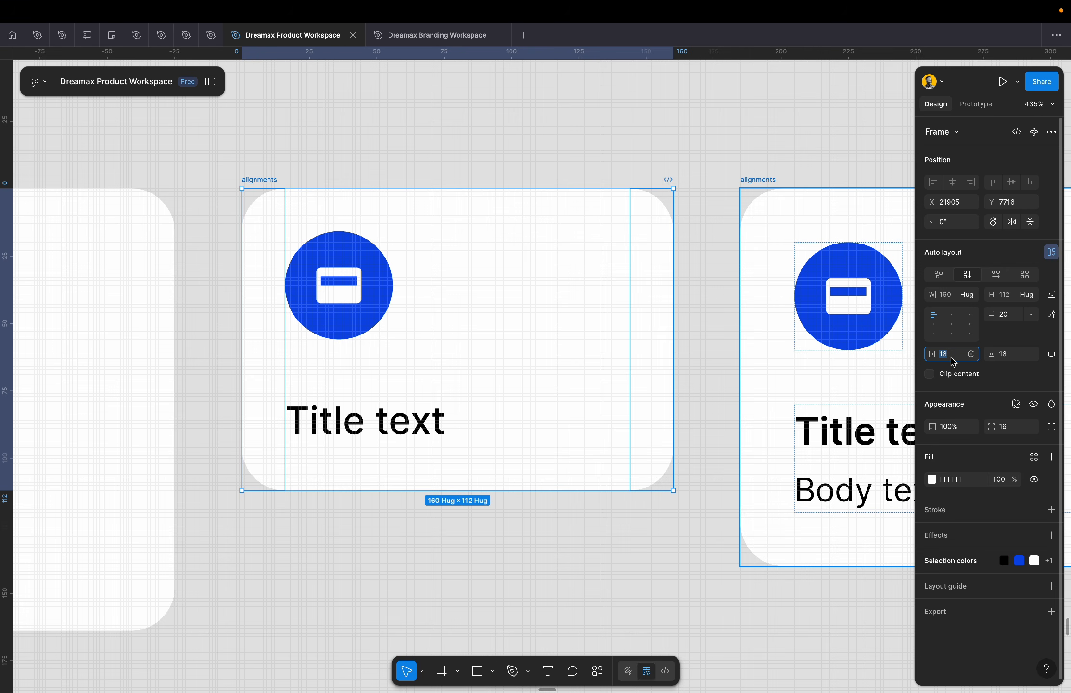
pyautogui.write('24')
pyautogui.press('Return')
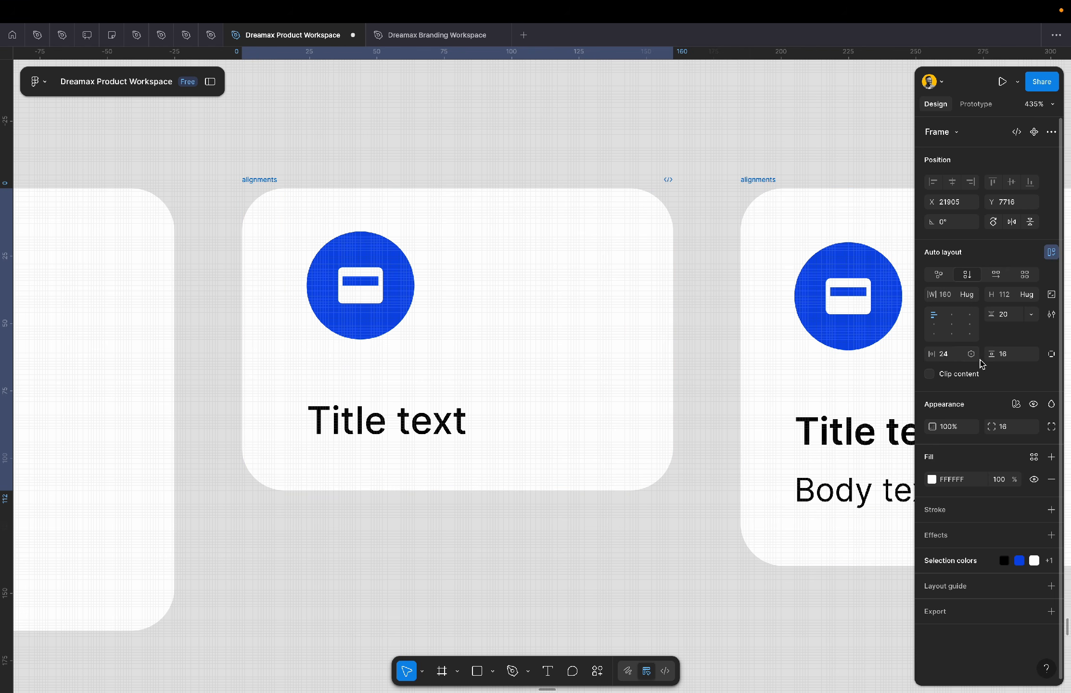
pyautogui.click(1010, 357)
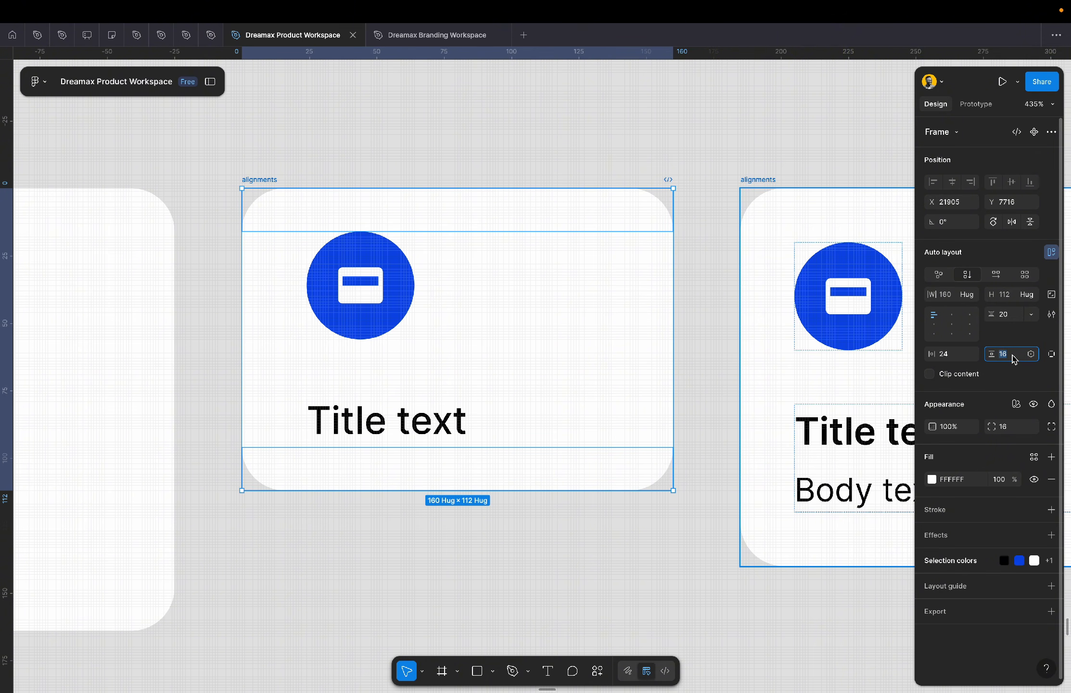
pyautogui.write('24')
pyautogui.press('Return')
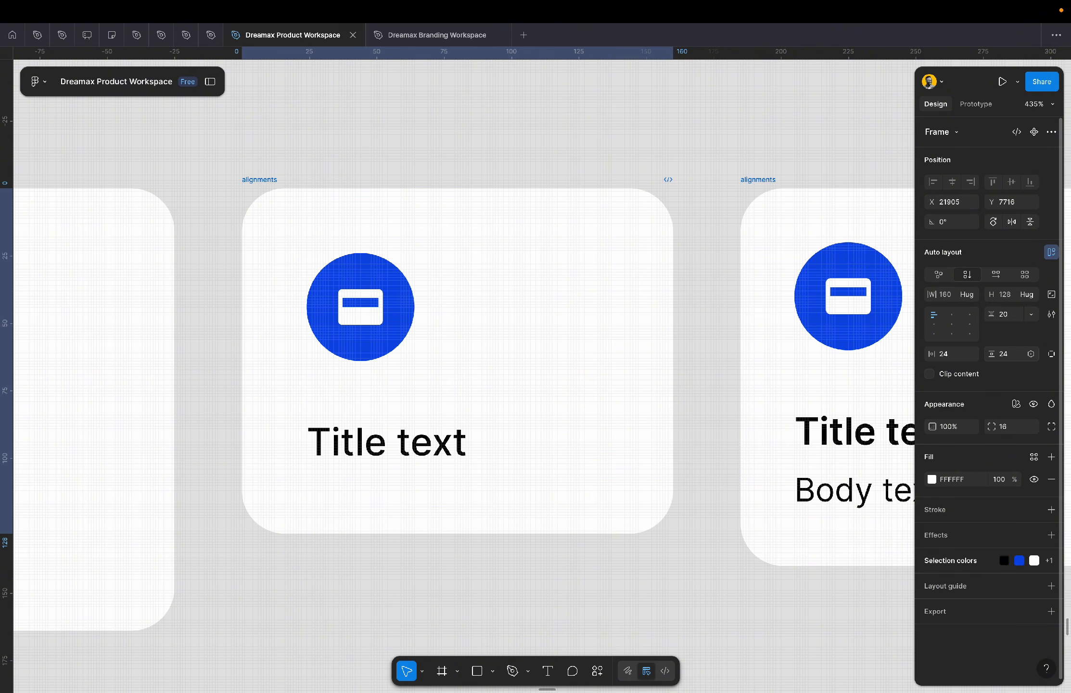
pyautogui.click(693, 438)
# - Open the auto layout settings of the middle card to view its strokes option
pyautogui.hscroll(3, 692, 438)
pyautogui.click(563, 361)
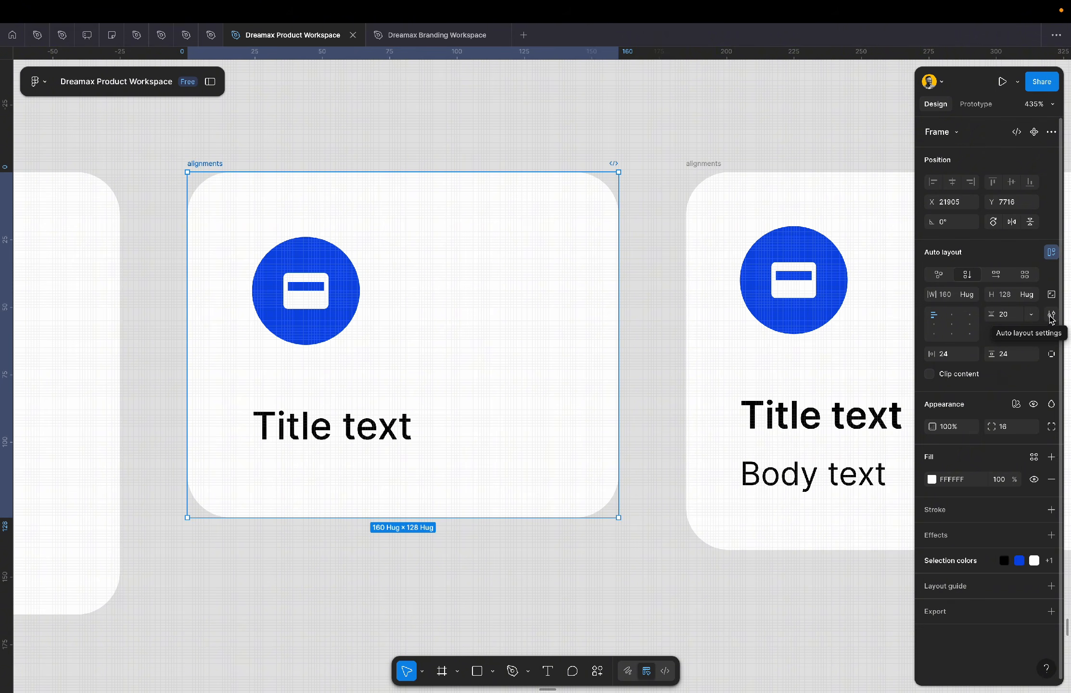
pyautogui.click(1052, 315)
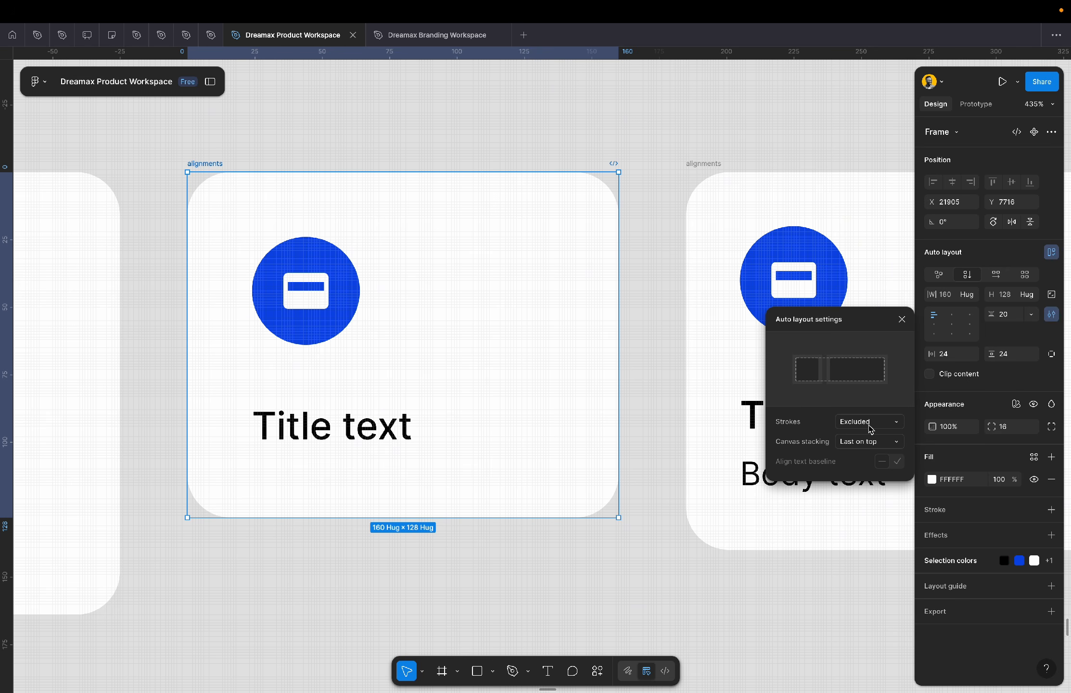
# - Add a Primary/outline/blue stroke of weight 4 to the middle card and reopen its auto layout settings
pyautogui.click(1034, 510)
pyautogui.write('out')
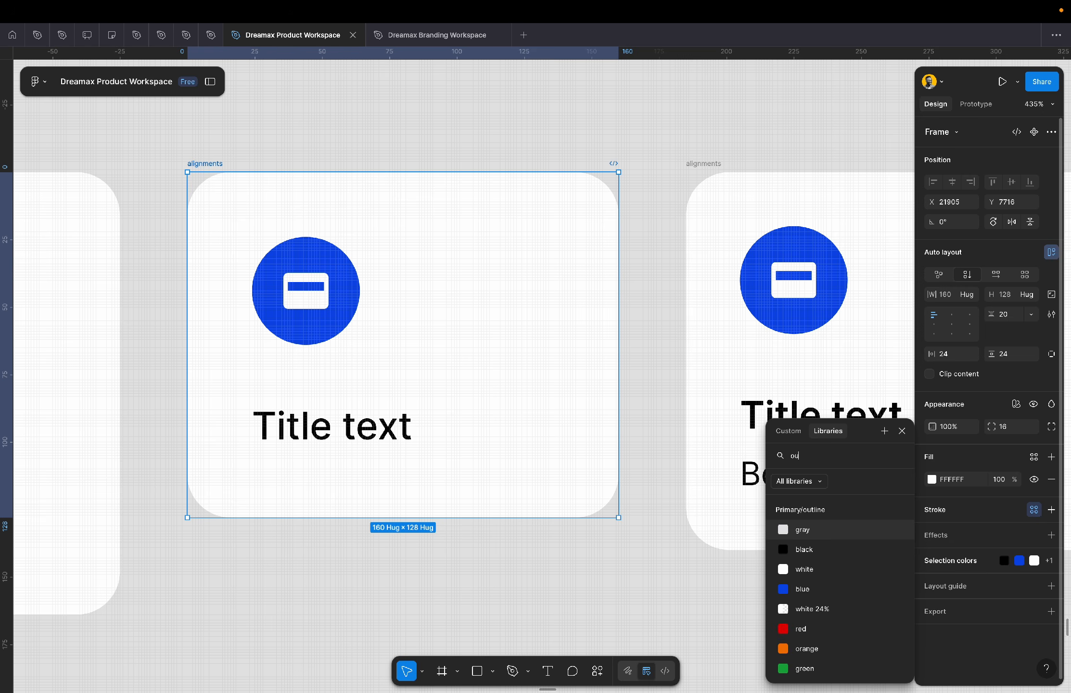
pyautogui.click(841, 588)
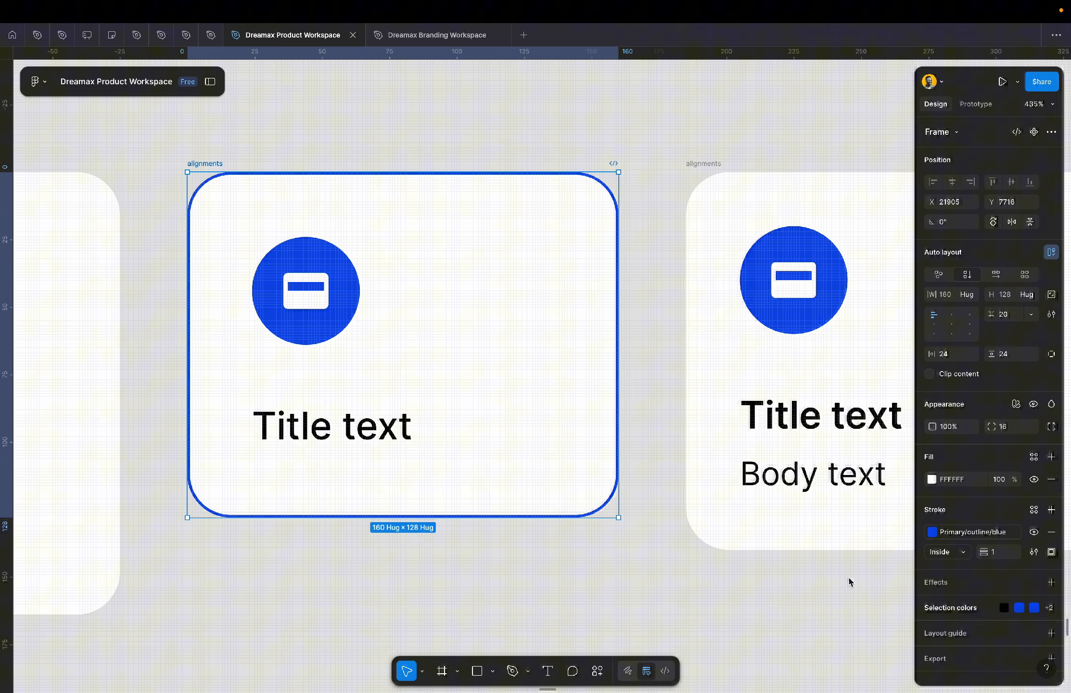
pyautogui.click(1004, 553)
pyautogui.write('4')
pyautogui.press('Return')
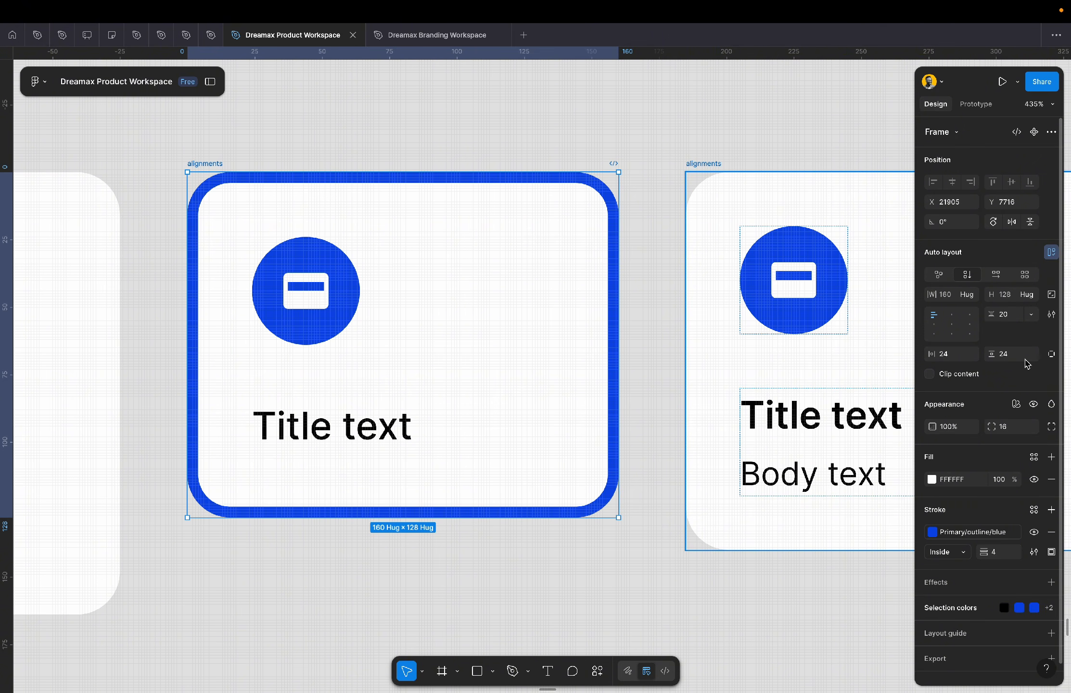
pyautogui.click(1051, 316)
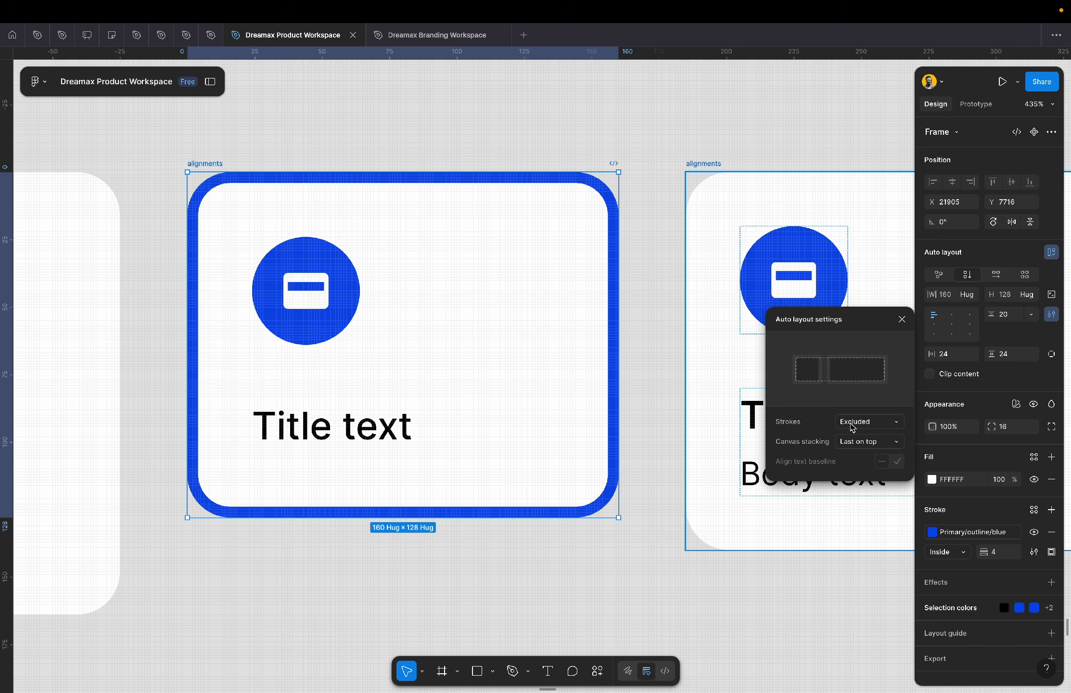
# - Duplicate the outlined card below the existing row and repeat the copy sideways to form a row of three
pyautogui.scroll(-5, 404, 284)
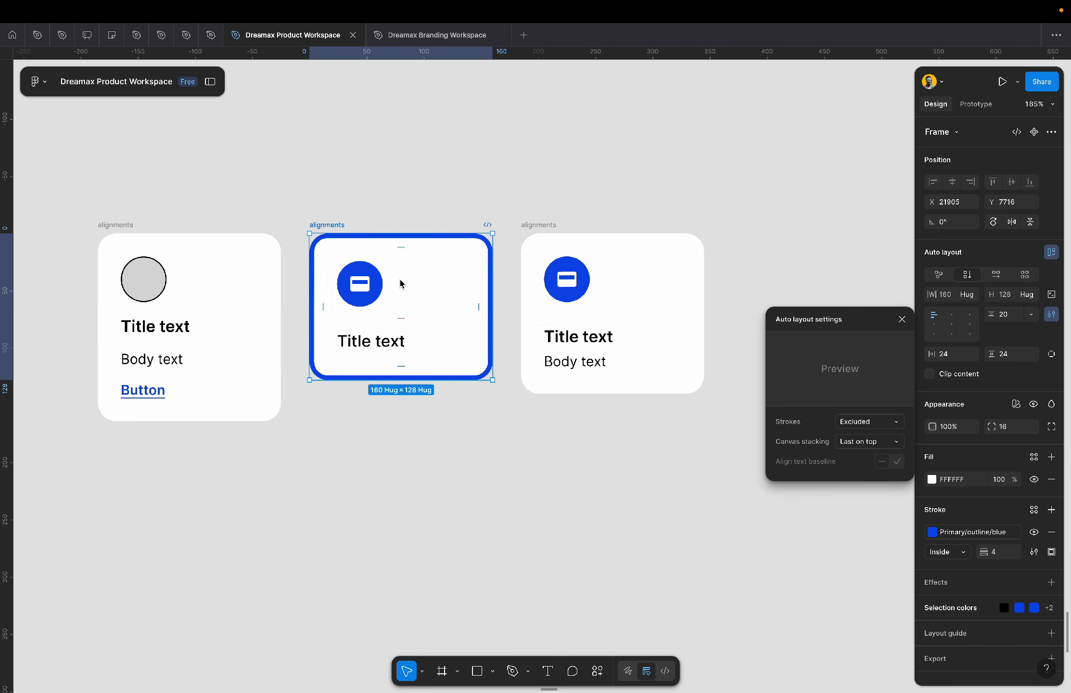
pyautogui.moveTo(426, 219); pyautogui.dragTo(426, 459)
pyautogui.moveTo(321, 411); pyautogui.dragTo(509, 411)
pyautogui.hotkey('ctrl', 'd')
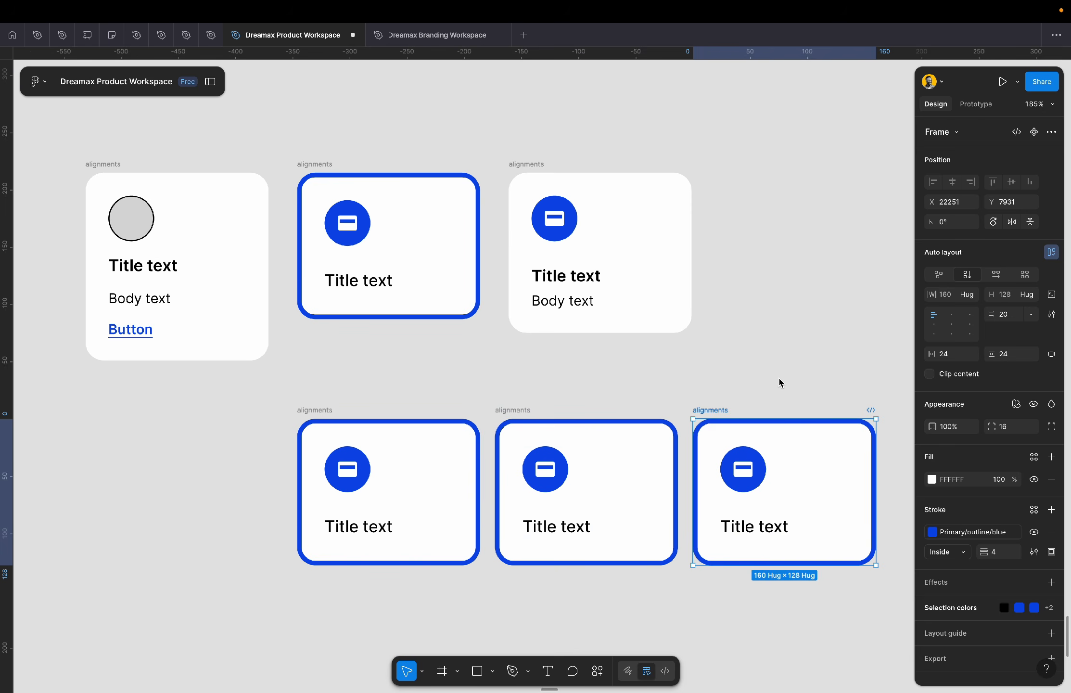
# - Wrap the three outlined cards of the lower row in a horizontal auto layout frame
pyautogui.hscroll(2, 779, 380)
pyautogui.scroll(-1, 779, 380)
pyautogui.moveTo(825, 354); pyautogui.dragTo(131, 576)
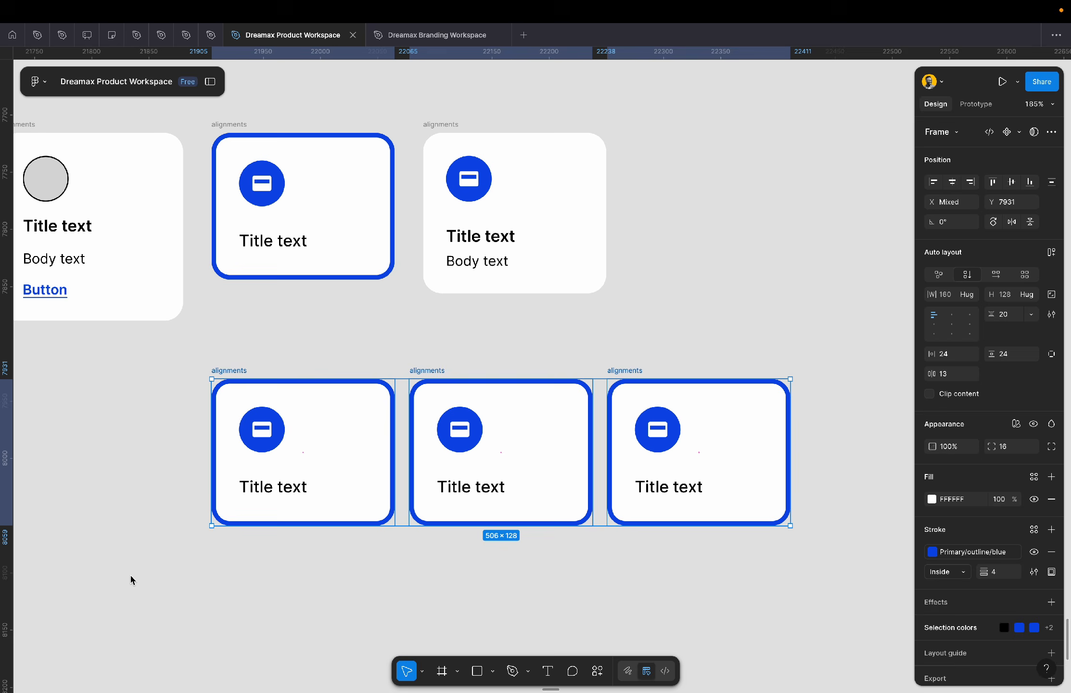
pyautogui.hotkey('shift', 'a')
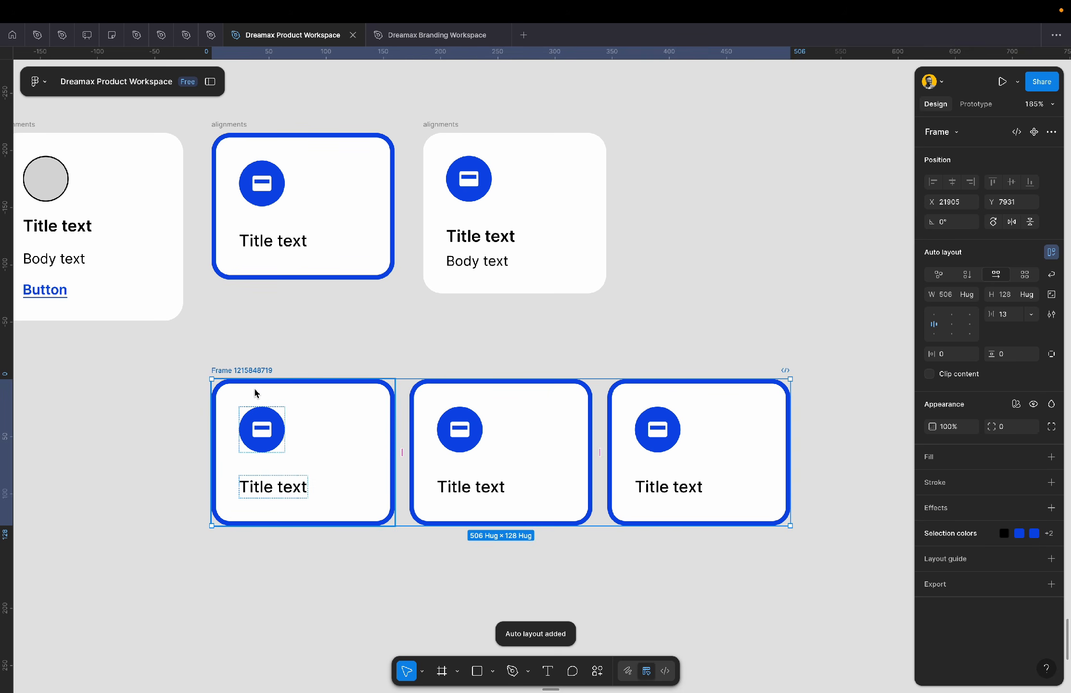
# - Place a horizontal ruler guide on the inner edge of the first lower card's upper stroke
pyautogui.scroll(5, 255, 393)
pyautogui.scroll(4, 255, 393)
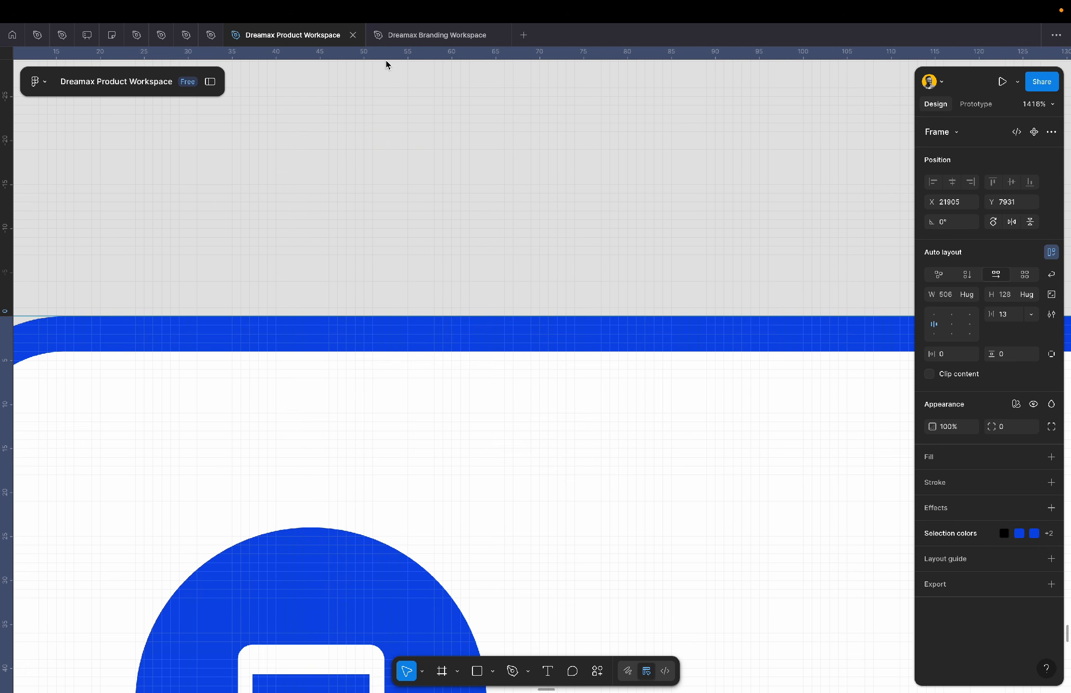
pyautogui.click(385, 60)
pyautogui.moveTo(386, 60); pyautogui.dragTo(380, 256)
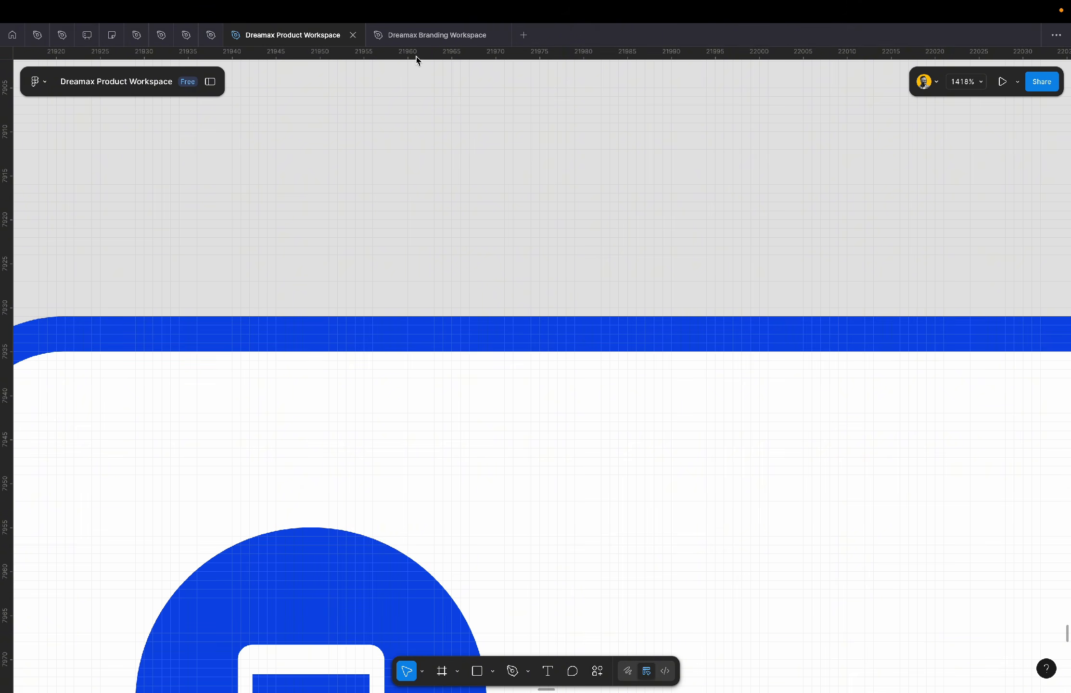
pyautogui.moveTo(416, 55); pyautogui.dragTo(419, 351)
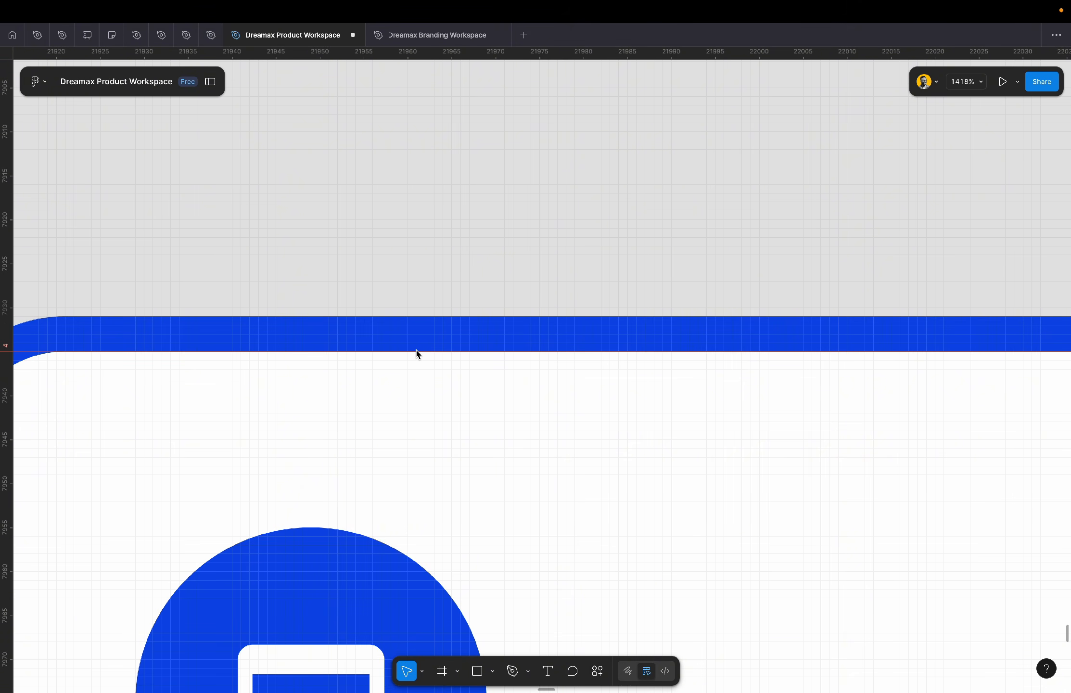
# - Place a vertical ruler guide on the inner edge of the first lower card's side stroke
pyautogui.scroll(-1, 412, 356)
pyautogui.scroll(-2, 412, 357)
pyautogui.scroll(4, 177, 352)
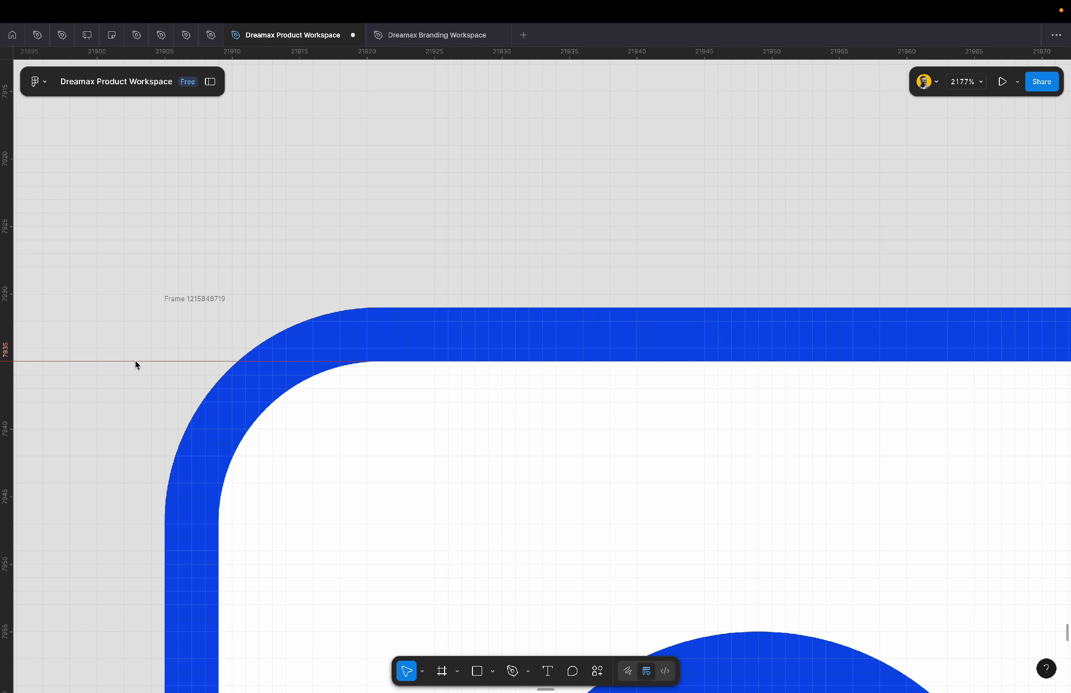
pyautogui.click(269, 380)
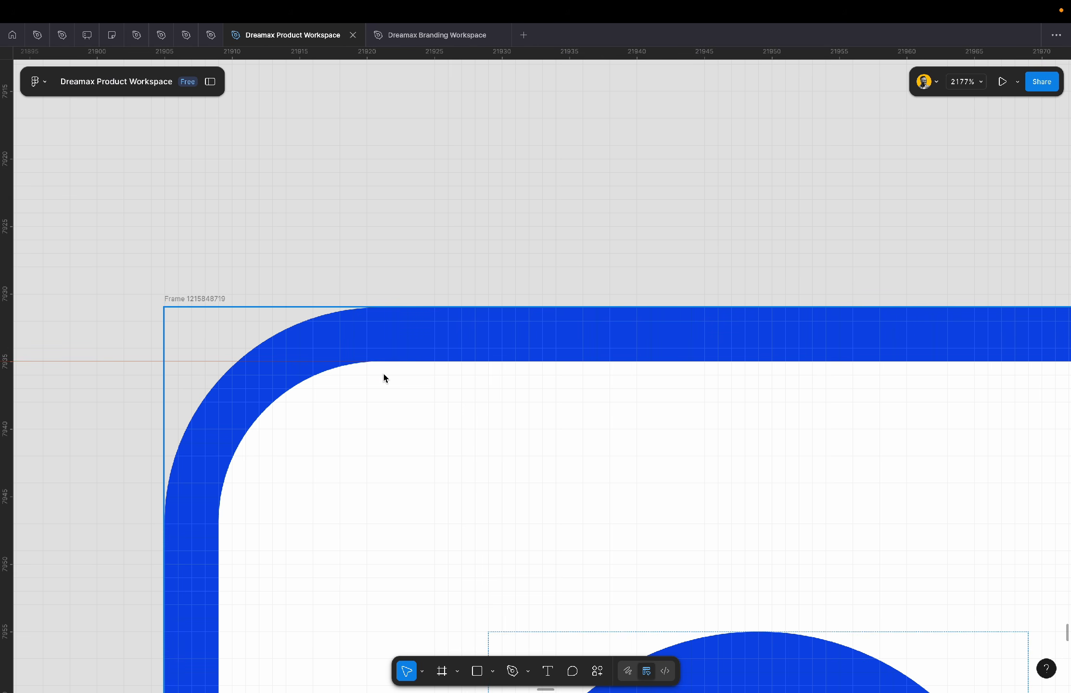
pyautogui.scroll(-4, 385, 374)
pyautogui.scroll(-1, 385, 375)
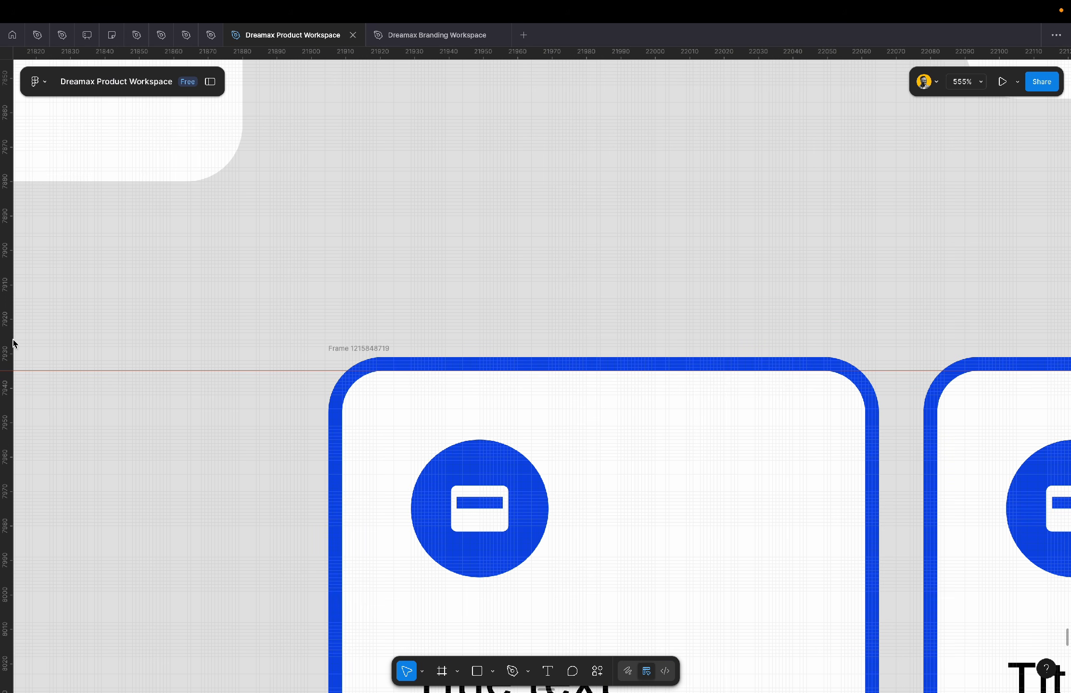
pyautogui.moveTo(13, 343); pyautogui.dragTo(343, 327)
pyautogui.scroll(-3, 443, 314)
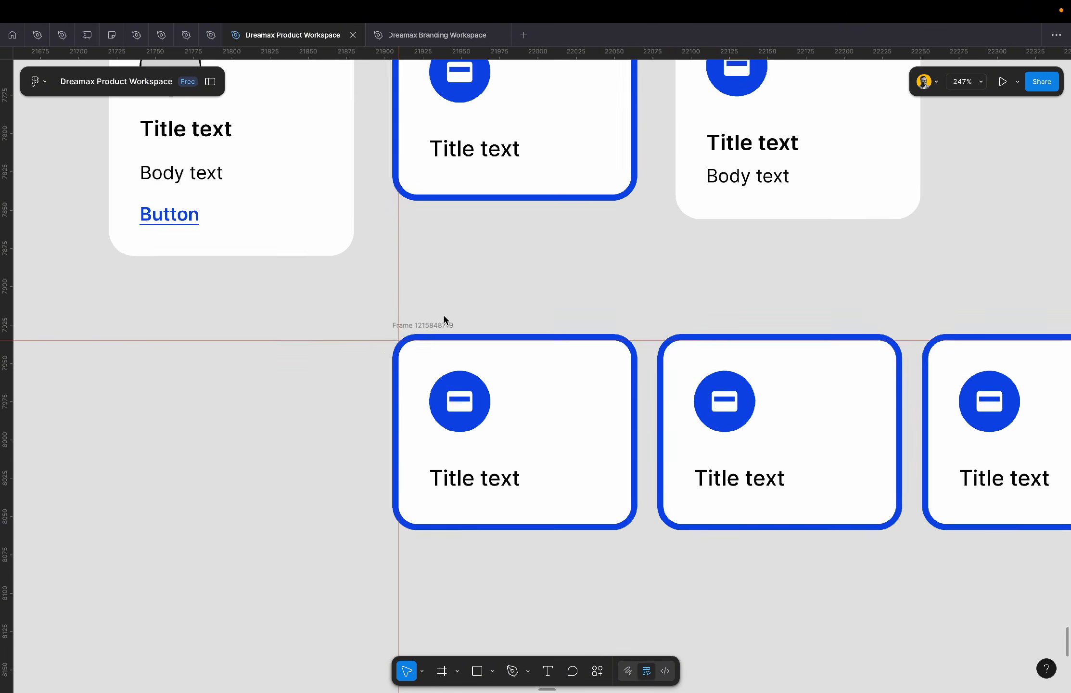
pyautogui.hscroll(3, 443, 314)
pyautogui.scroll(-1, 443, 314)
pyautogui.scroll(6, 257, 382)
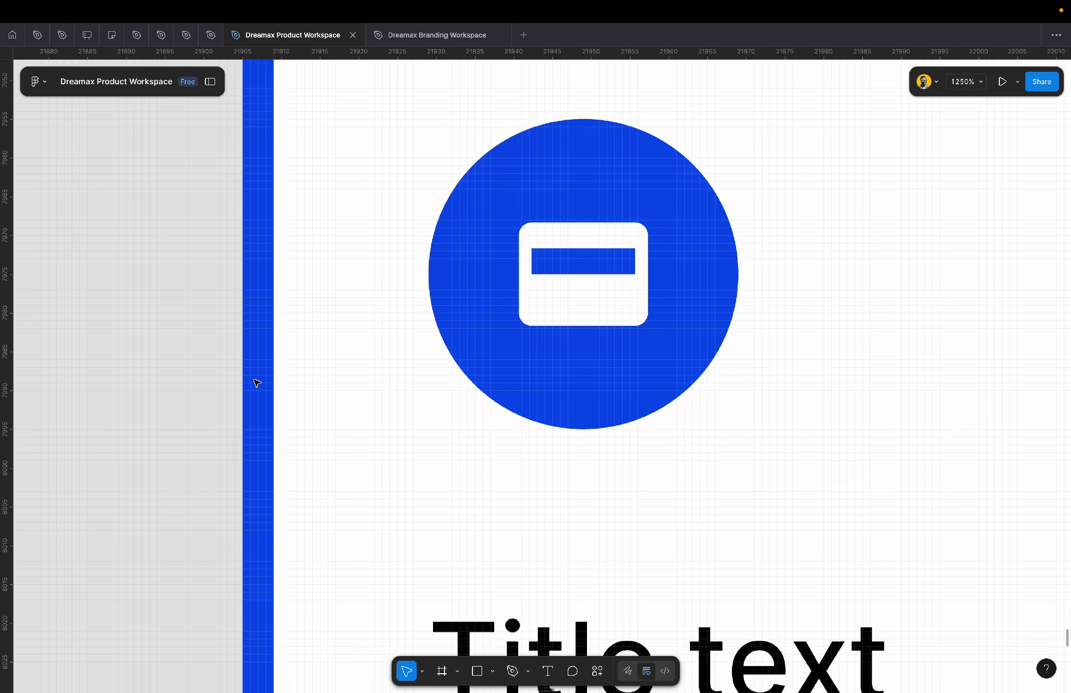
pyautogui.scroll(-4, 256, 382)
# - Set the stroke position of all three cards in the lower row to Outside
pyautogui.click(281, 223)
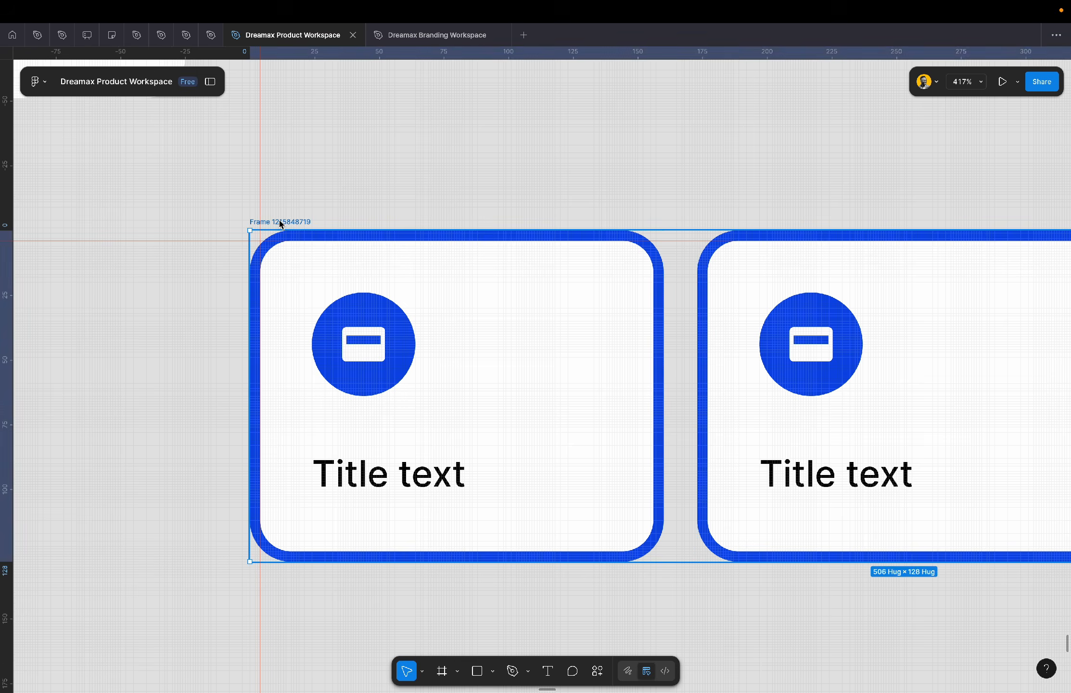
pyautogui.hscroll(3, 500, 374)
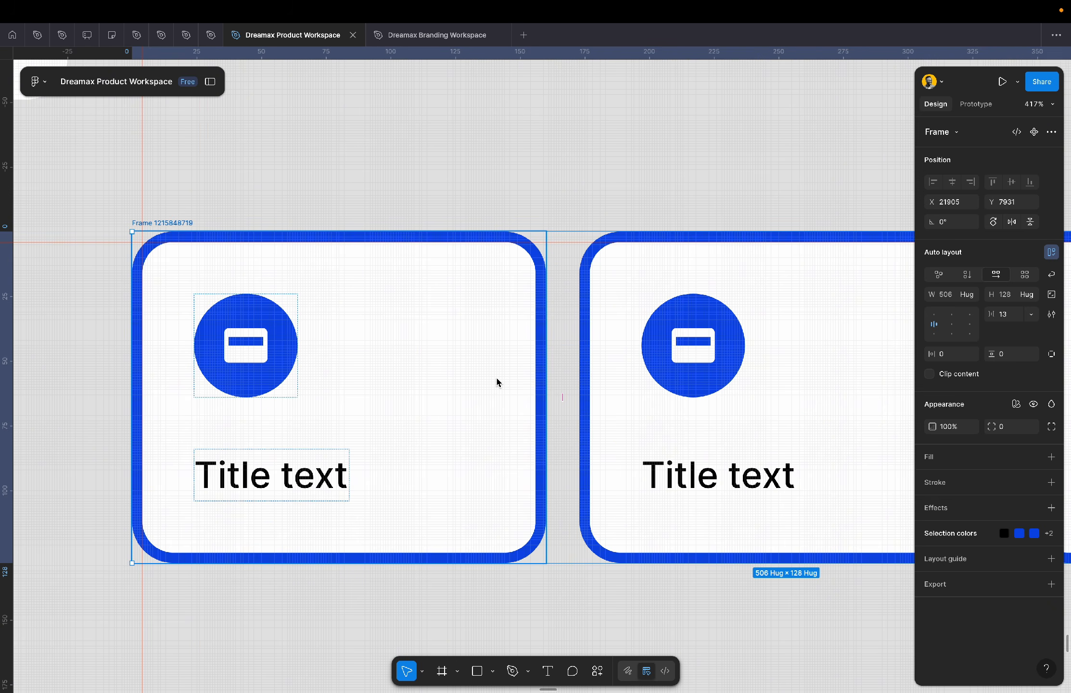
pyautogui.scroll(-2, 497, 381)
pyautogui.hscroll(1, 500, 378)
pyautogui.scroll(1, 500, 378)
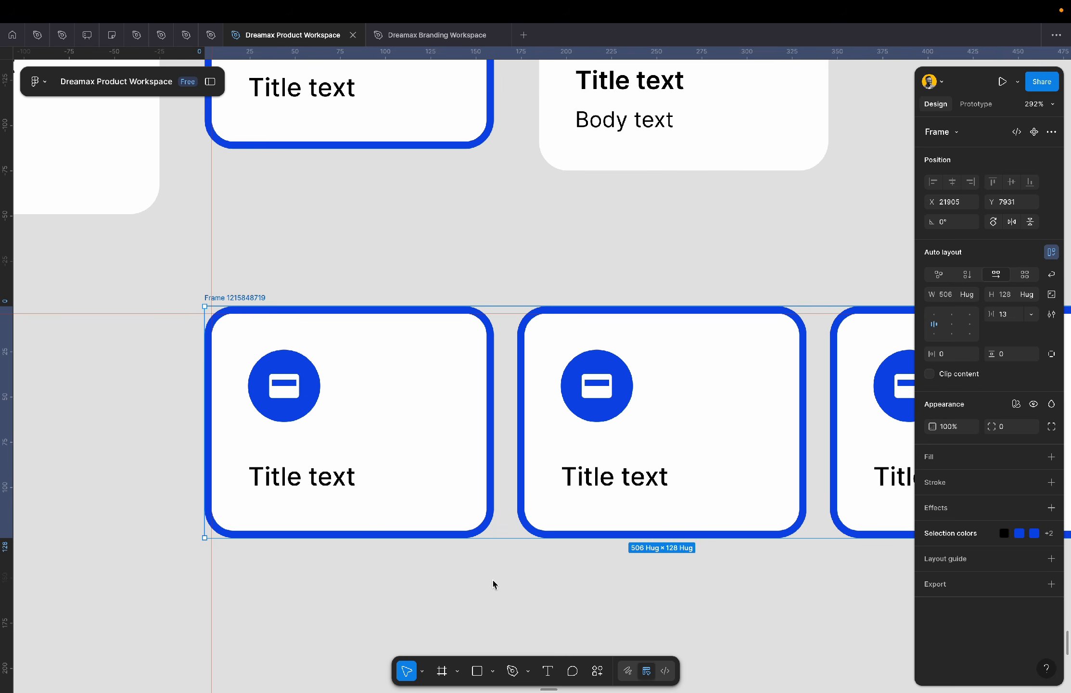
pyautogui.press('Return')
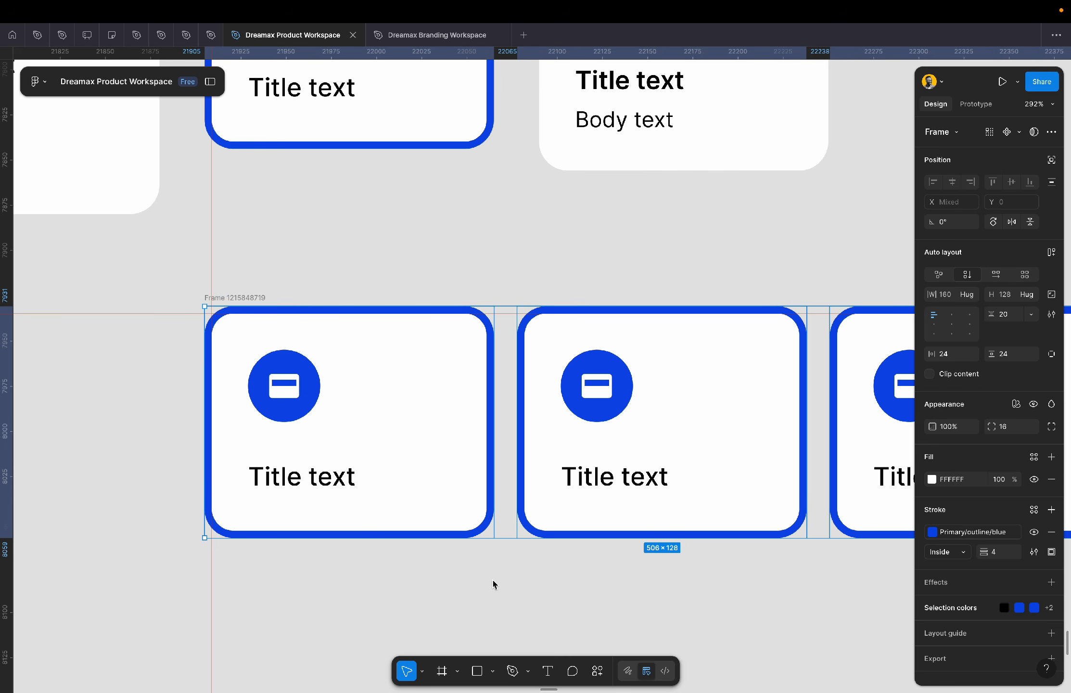
pyautogui.click(959, 556)
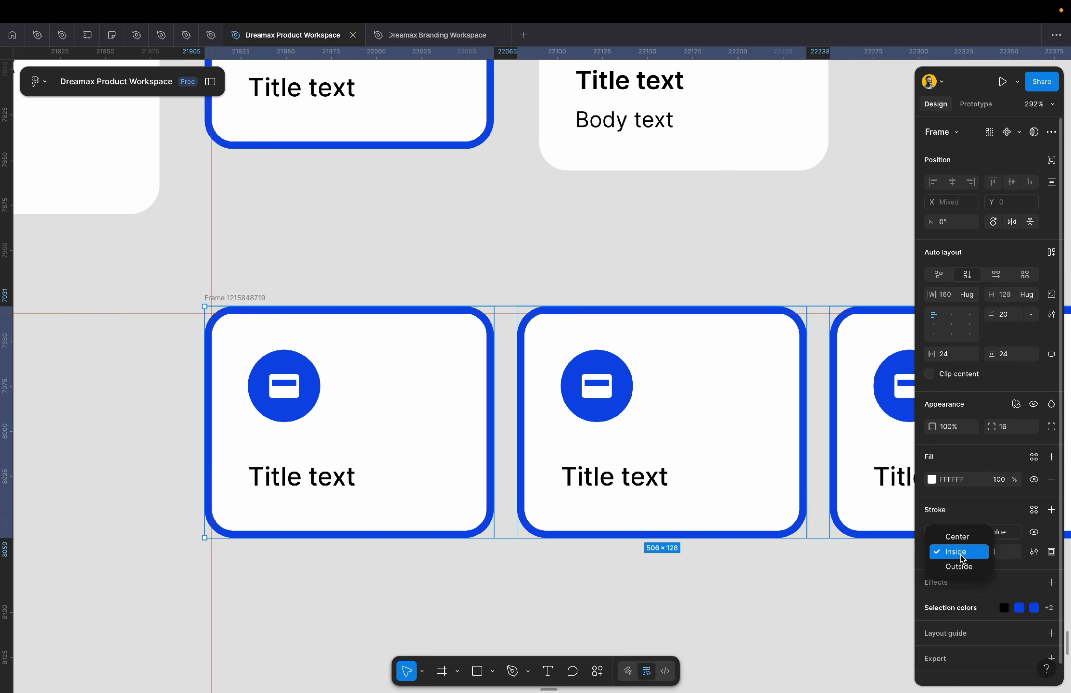
pyautogui.click(961, 565)
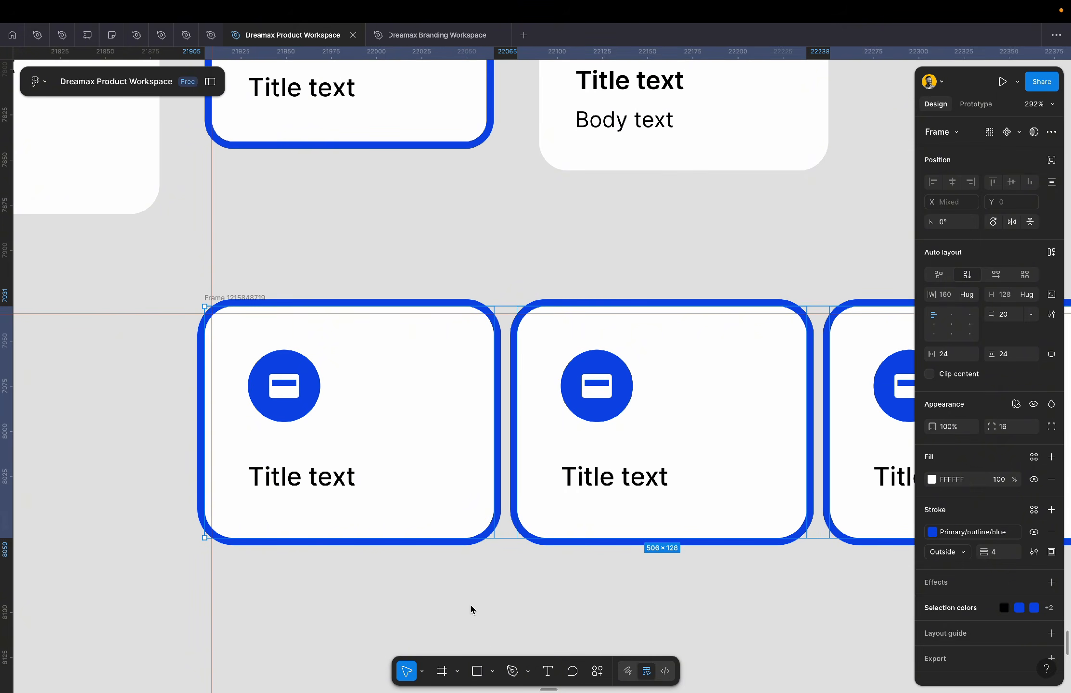
pyautogui.click(418, 577)
# - Move both ruler guides onto the inner edges of the first lower card's outside stroke
pyautogui.scroll(5, 191, 316)
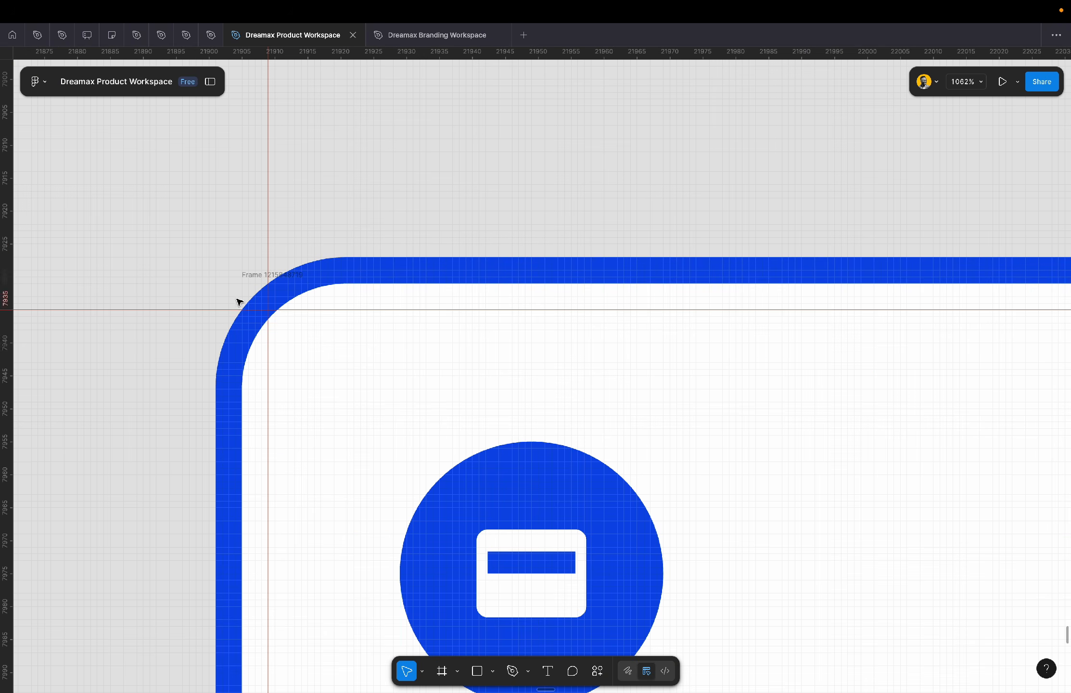
pyautogui.moveTo(269, 242); pyautogui.dragTo(242, 235)
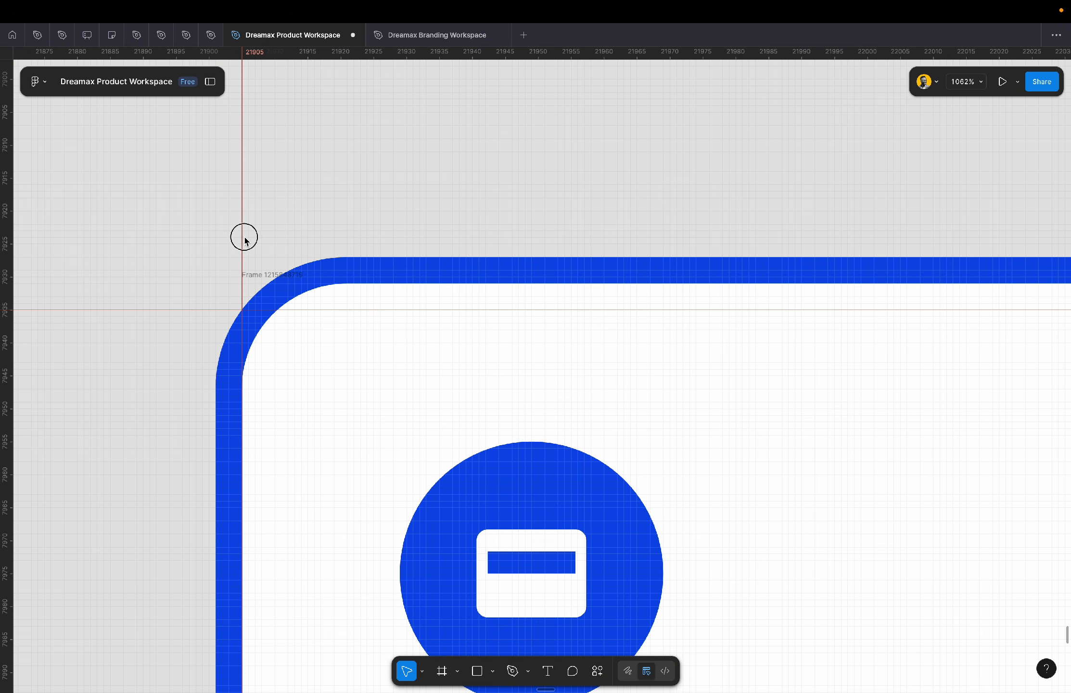
pyautogui.moveTo(196, 310); pyautogui.dragTo(193, 284)
pyautogui.scroll(-4, 286, 270)
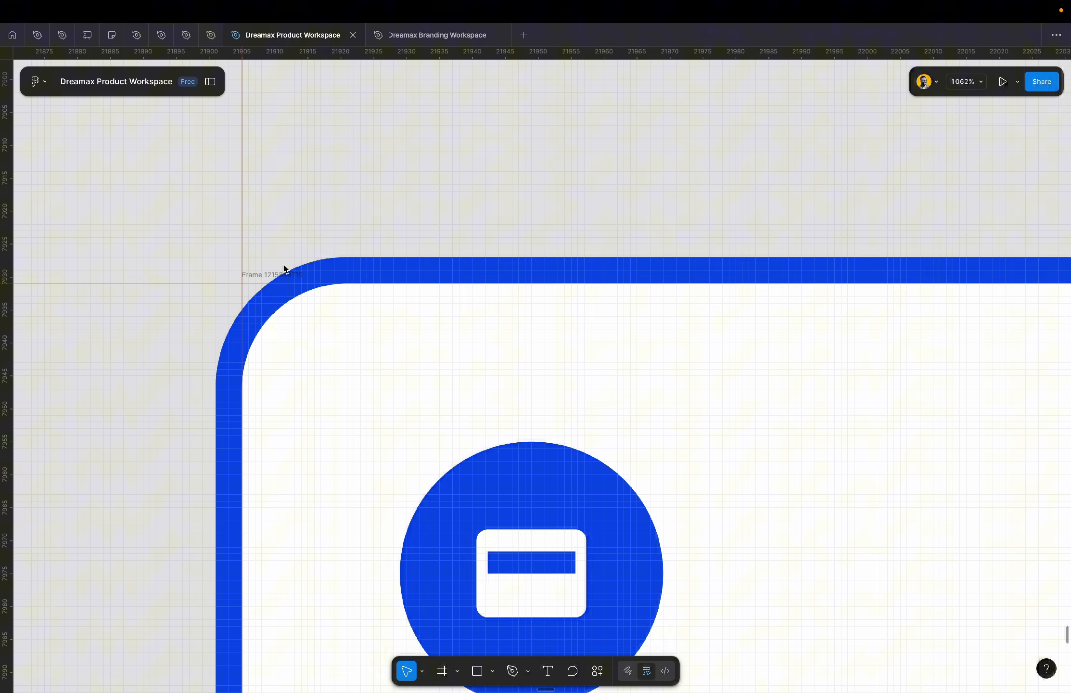
# - Set the lower row frame's auto layout strokes to Included in layout and inspect the first card's corner against the guides
pyautogui.click(260, 273)
pyautogui.scroll(-1, 261, 273)
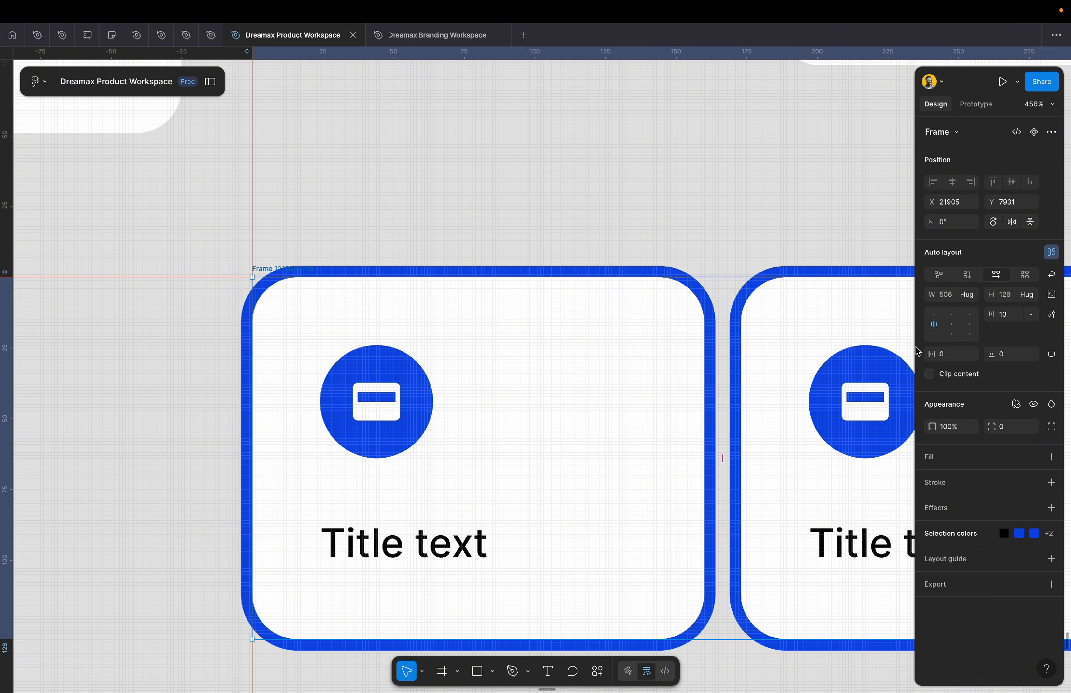
pyautogui.click(1052, 314)
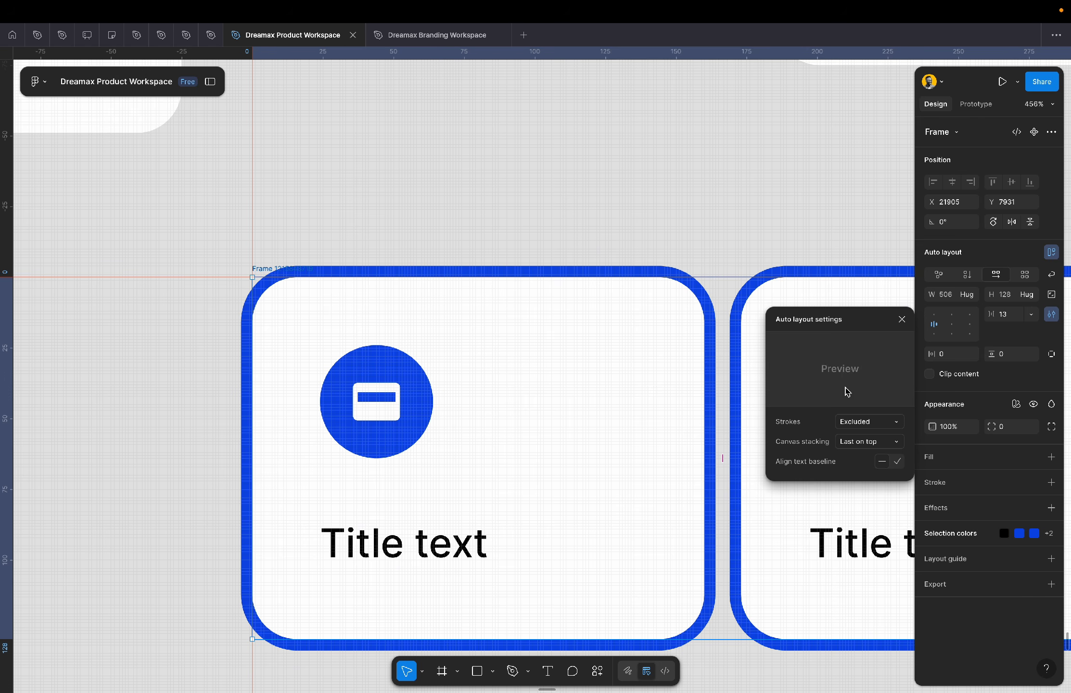
pyautogui.click(868, 423)
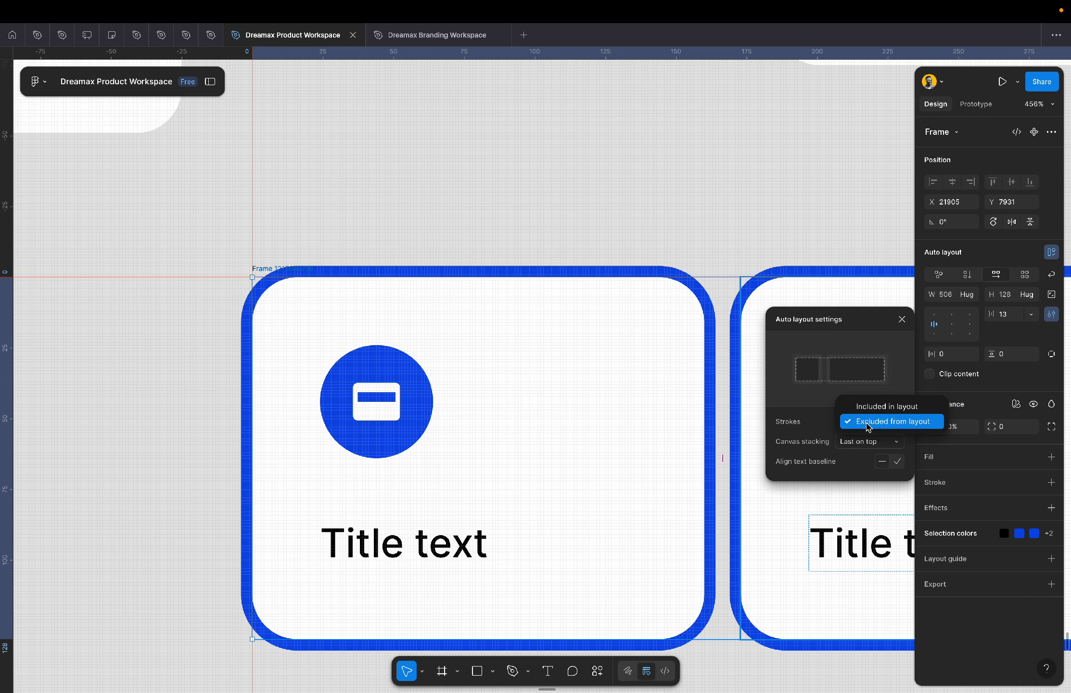
pyautogui.click(868, 408)
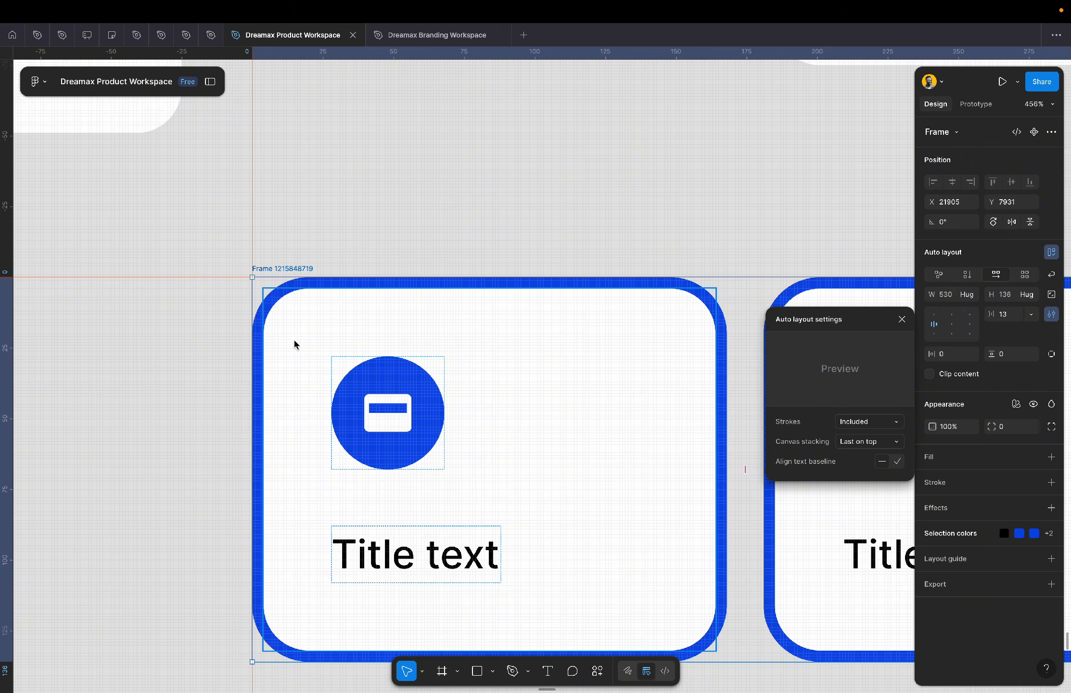
pyautogui.scroll(10, 249, 351)
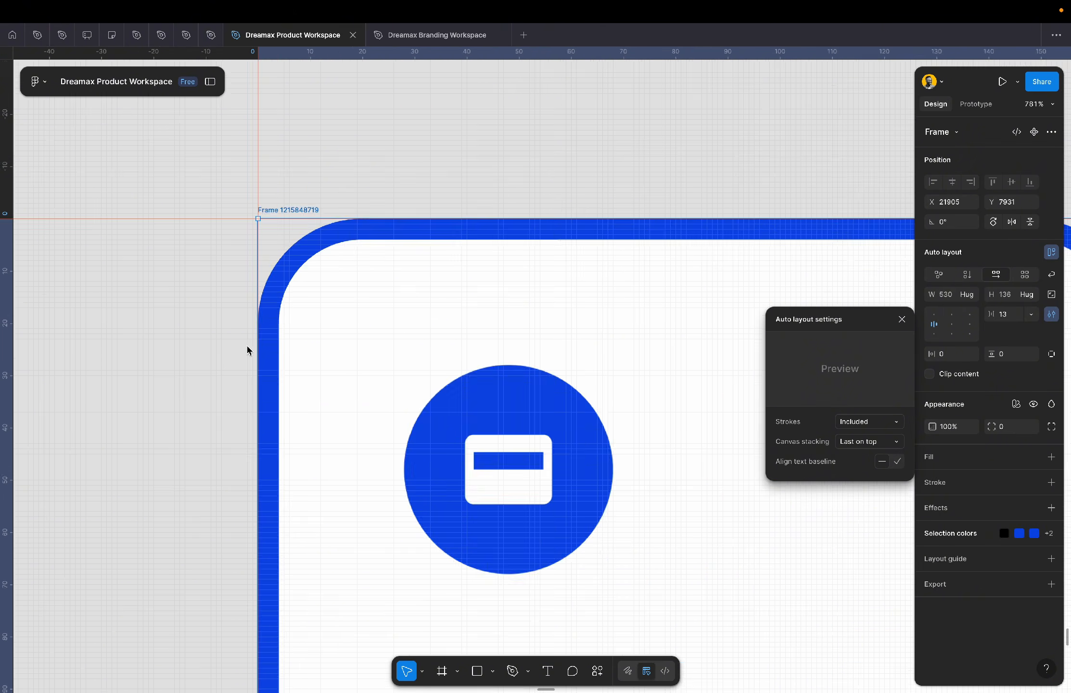
pyautogui.scroll(-7, 259, 360)
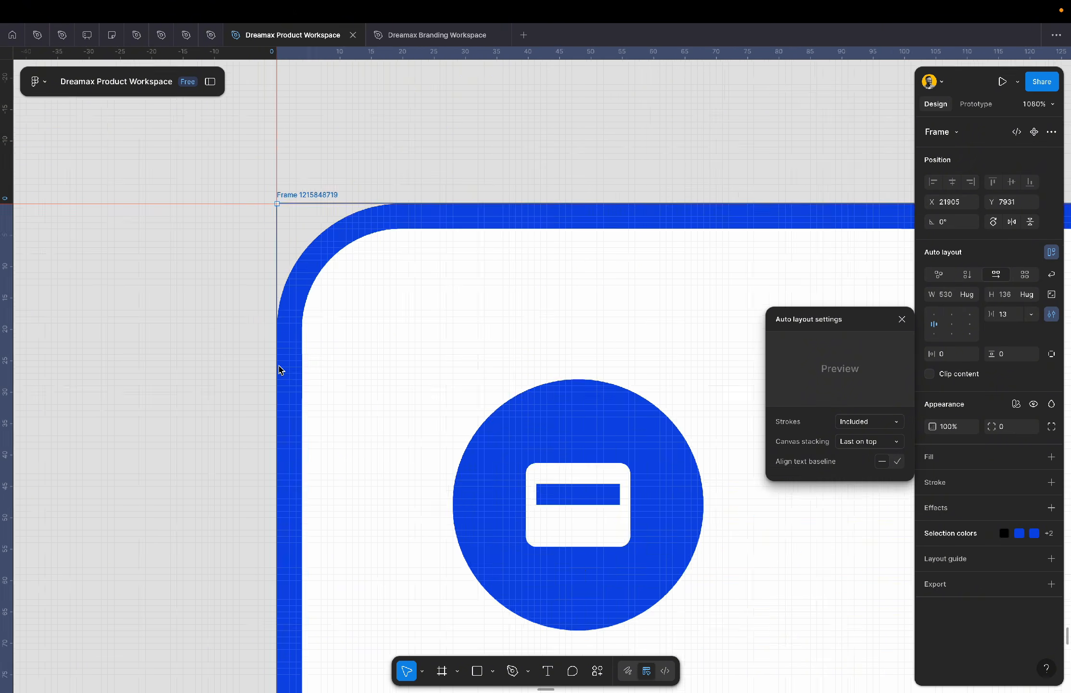
pyautogui.scroll(-7, 256, 376)
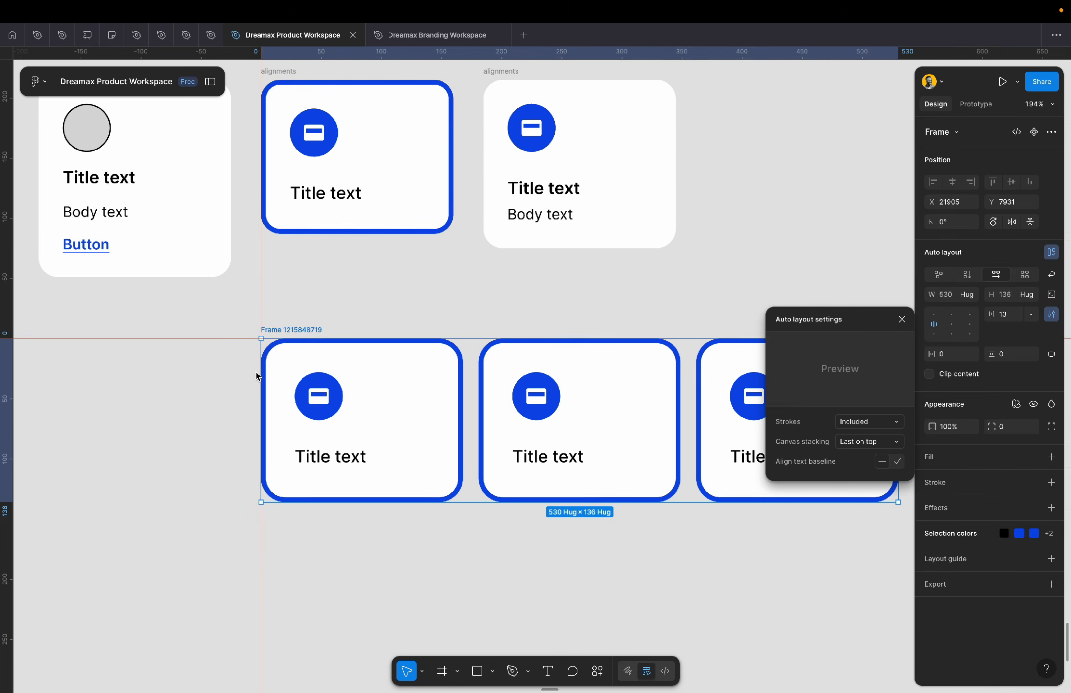
# - Remove the vertical and horizontal ruler guides from the canvas
pyautogui.click(342, 533)
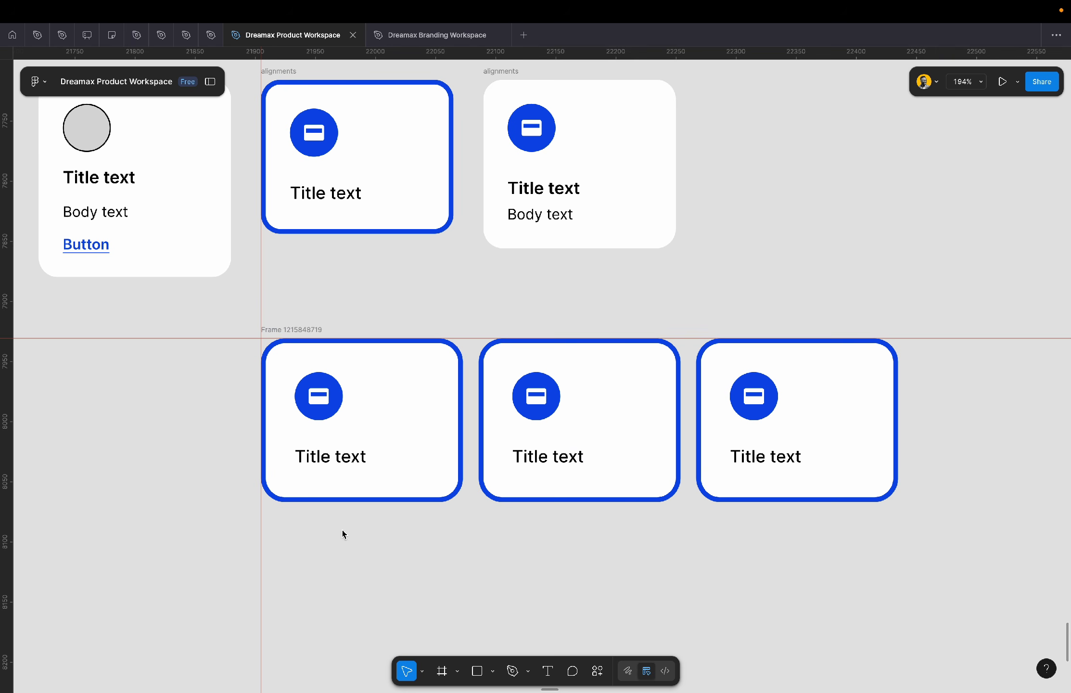
pyautogui.rightClick(261, 304)
pyautogui.click(296, 314)
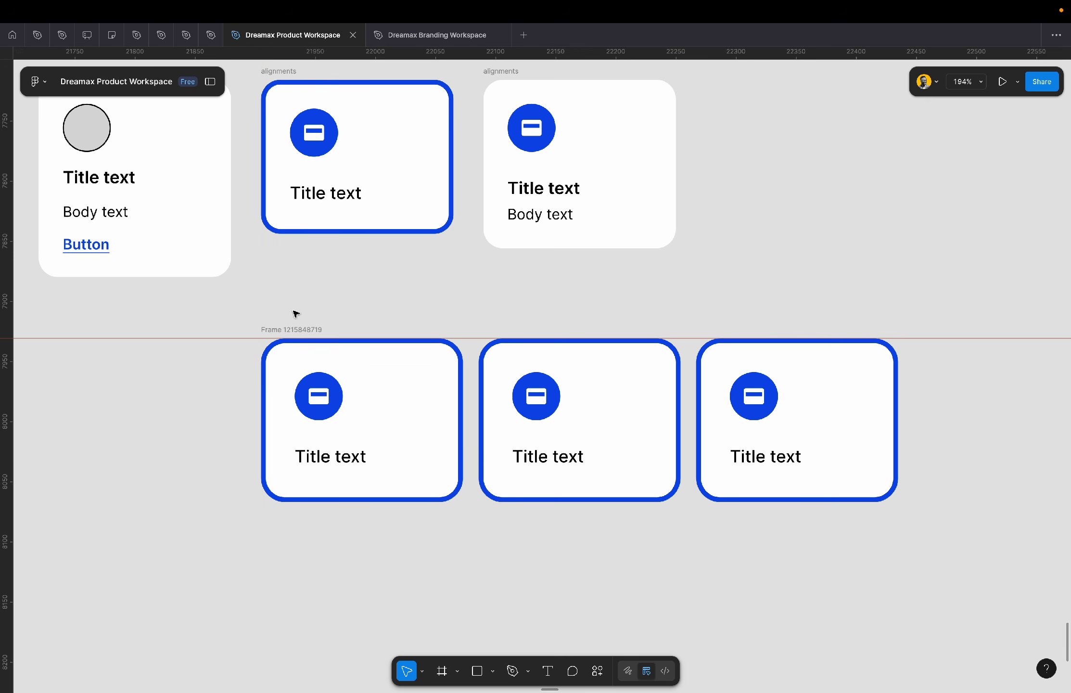
pyautogui.rightClick(251, 338)
pyautogui.click(277, 345)
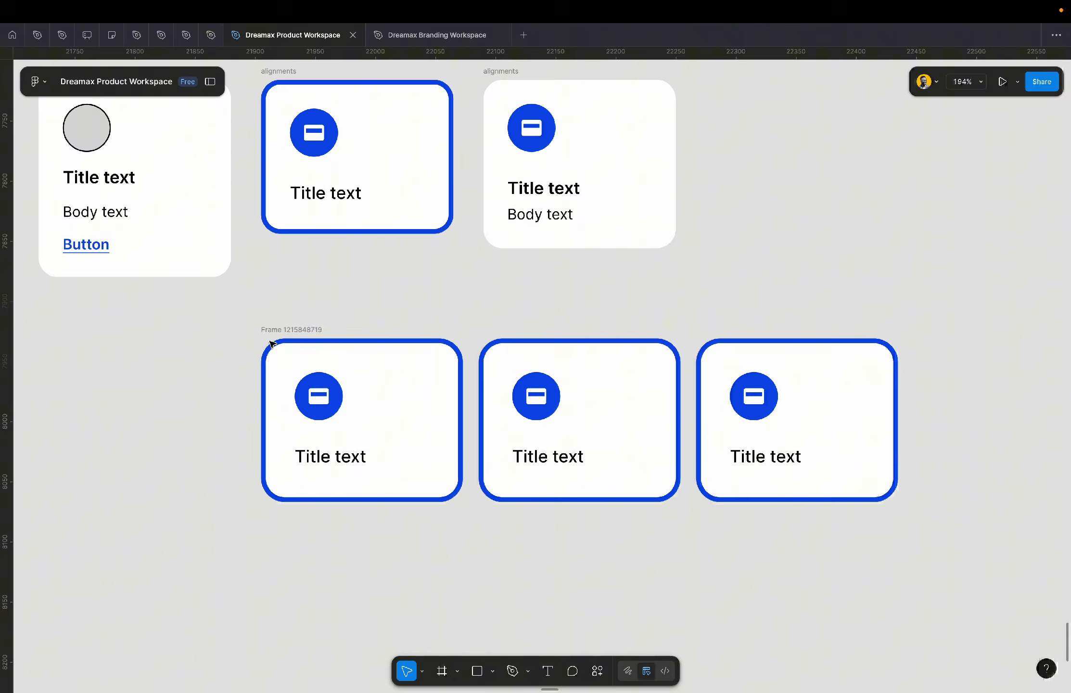
# - Set the lower row frame's horizontal gap to -40 so the cards overlap
pyautogui.click(304, 331)
pyautogui.click(1052, 314)
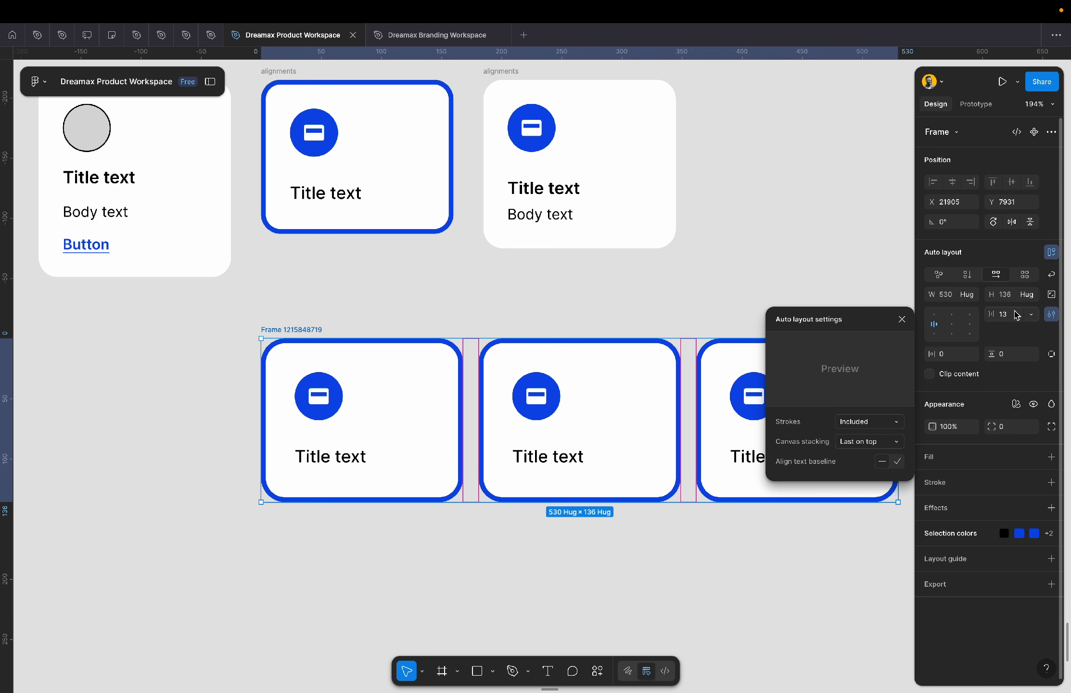
pyautogui.click(1015, 315)
pyautogui.write('-40')
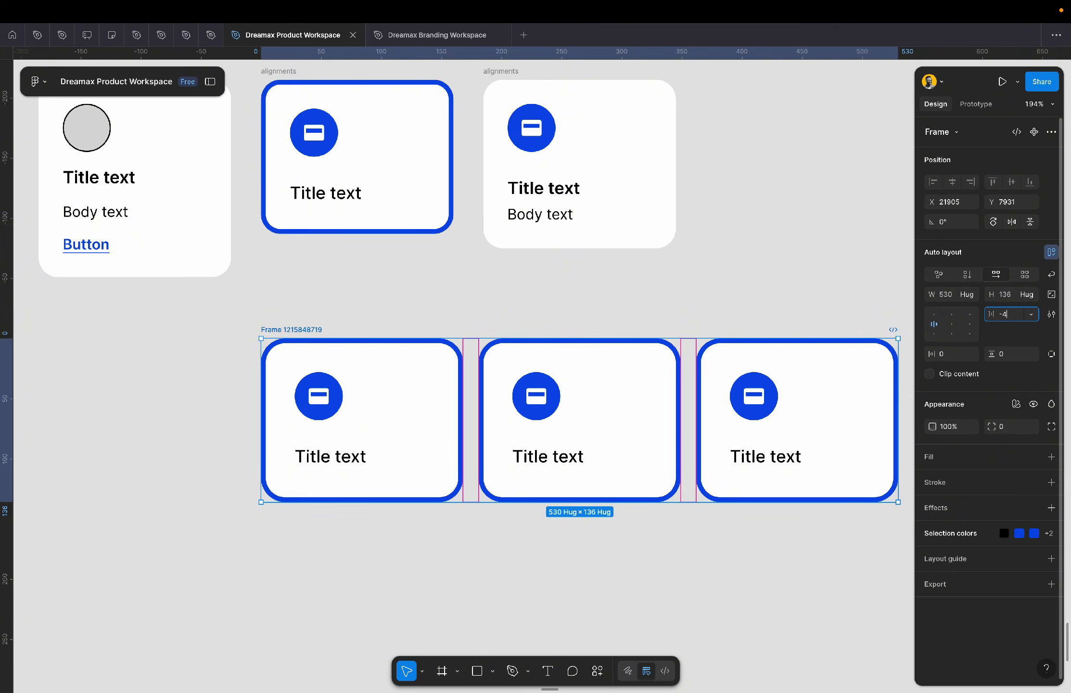
pyautogui.press('Return')
# - Compare First on top and Last on top canvas stacking for the lower row, finishing with First on top
pyautogui.click(1051, 314)
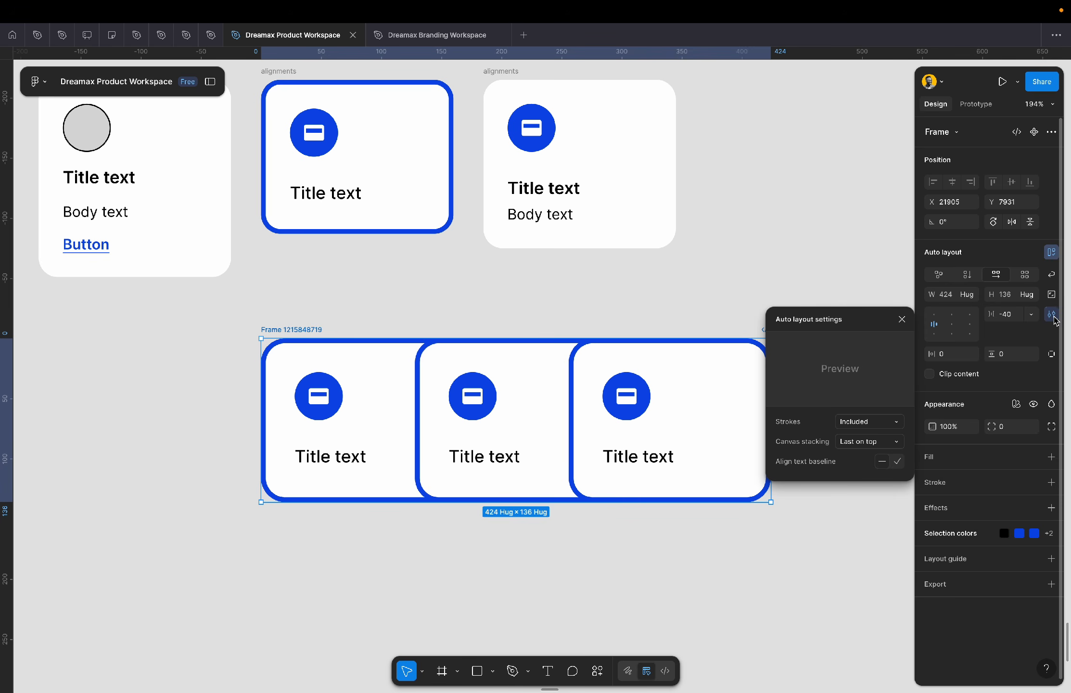
pyautogui.click(865, 442)
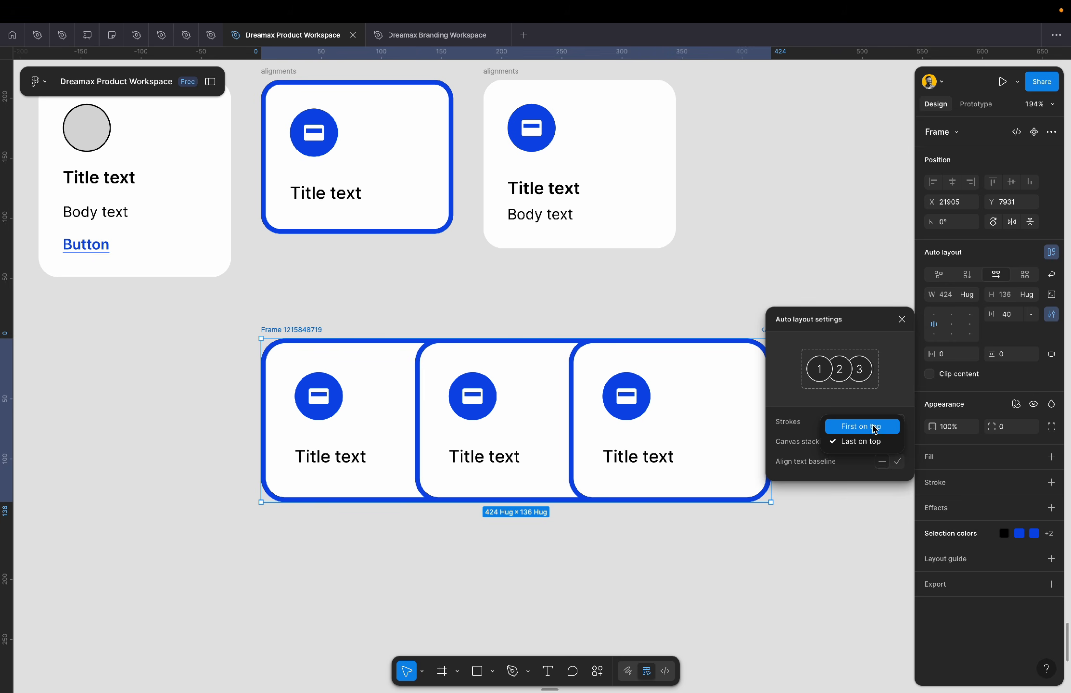
pyautogui.click(874, 426)
pyautogui.click(873, 443)
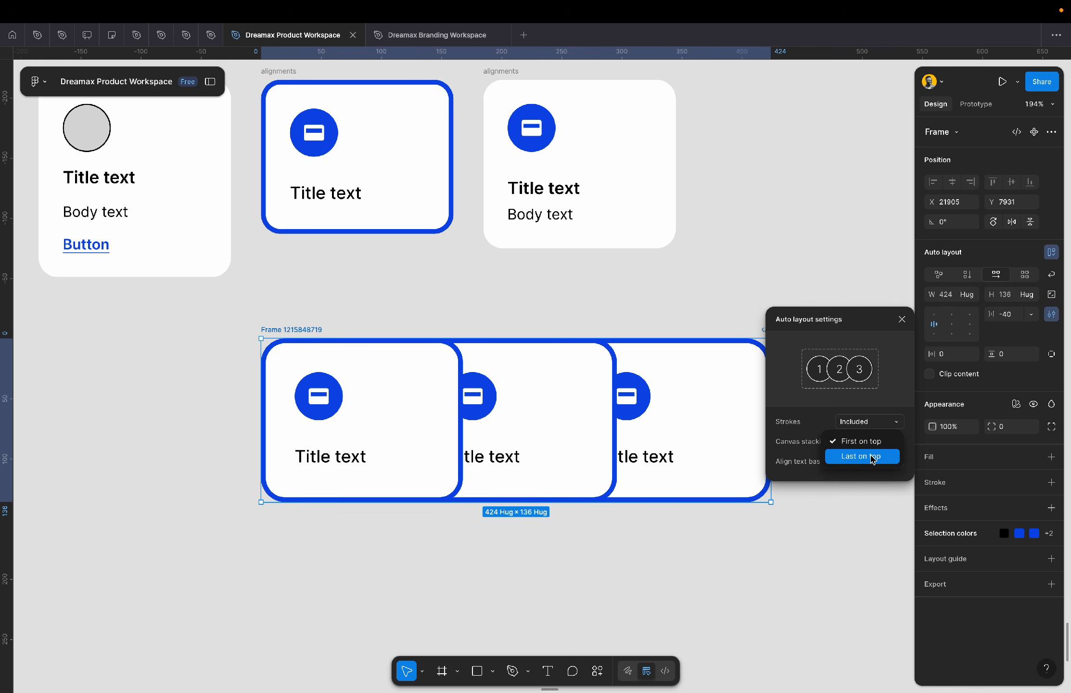
pyautogui.click(872, 457)
pyautogui.click(857, 443)
pyautogui.click(855, 427)
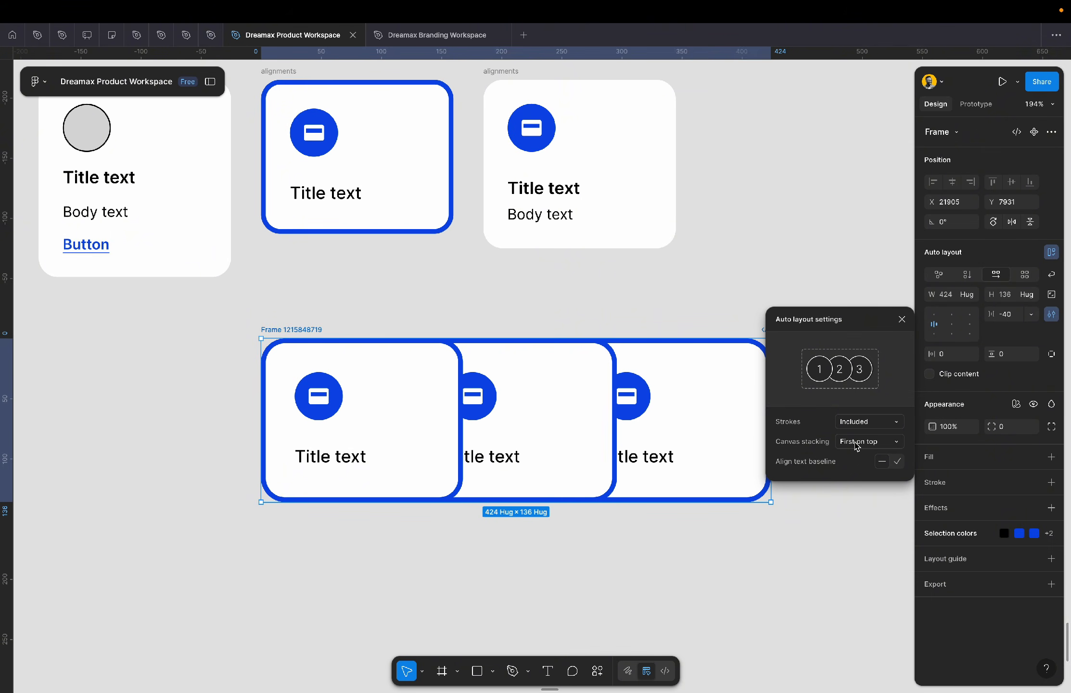
pyautogui.click(902, 320)
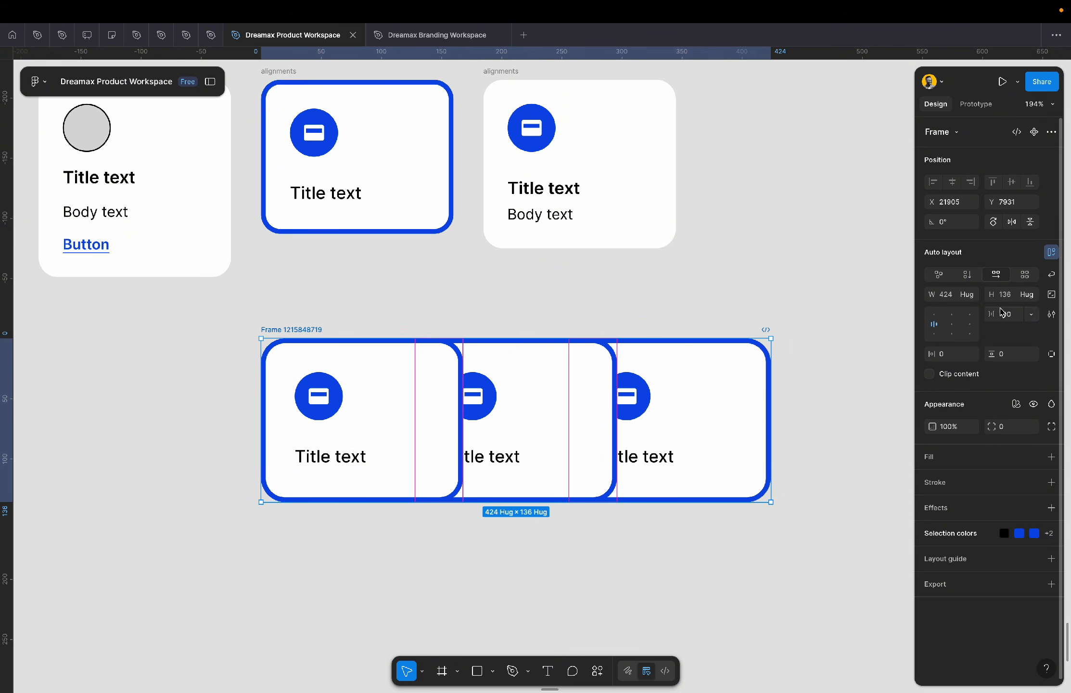
# - Set the lower row frame's horizontal gap to 20 and deselect it
pyautogui.click(1018, 317)
pyautogui.write('20')
pyautogui.press('Return')
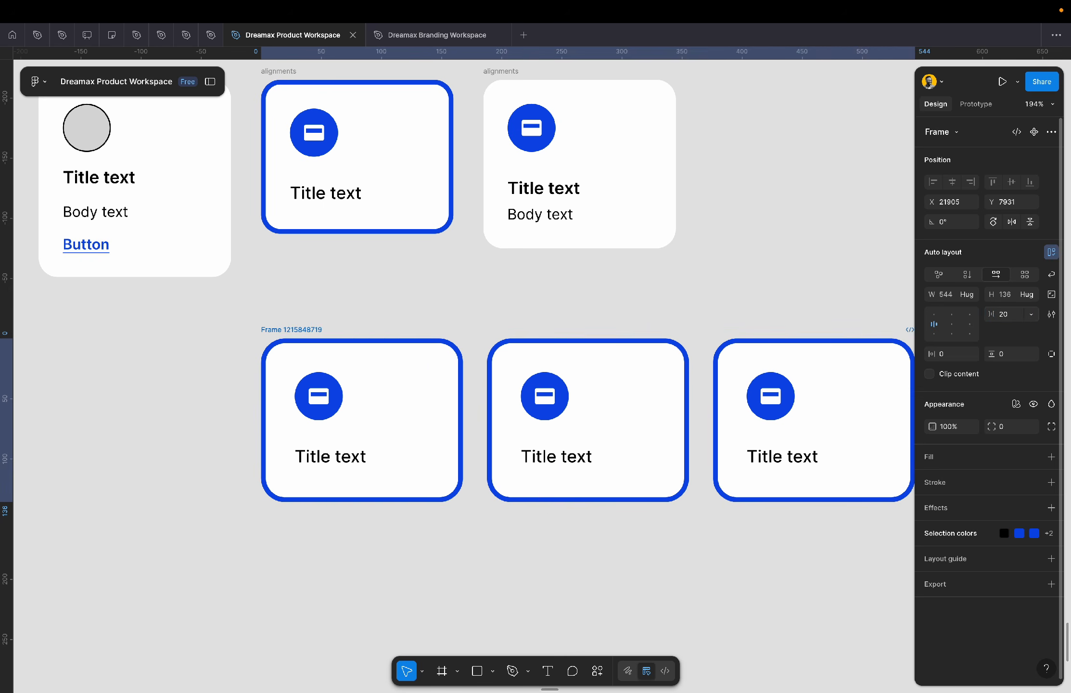
pyautogui.click(731, 303)
pyautogui.hscroll(2, 730, 302)
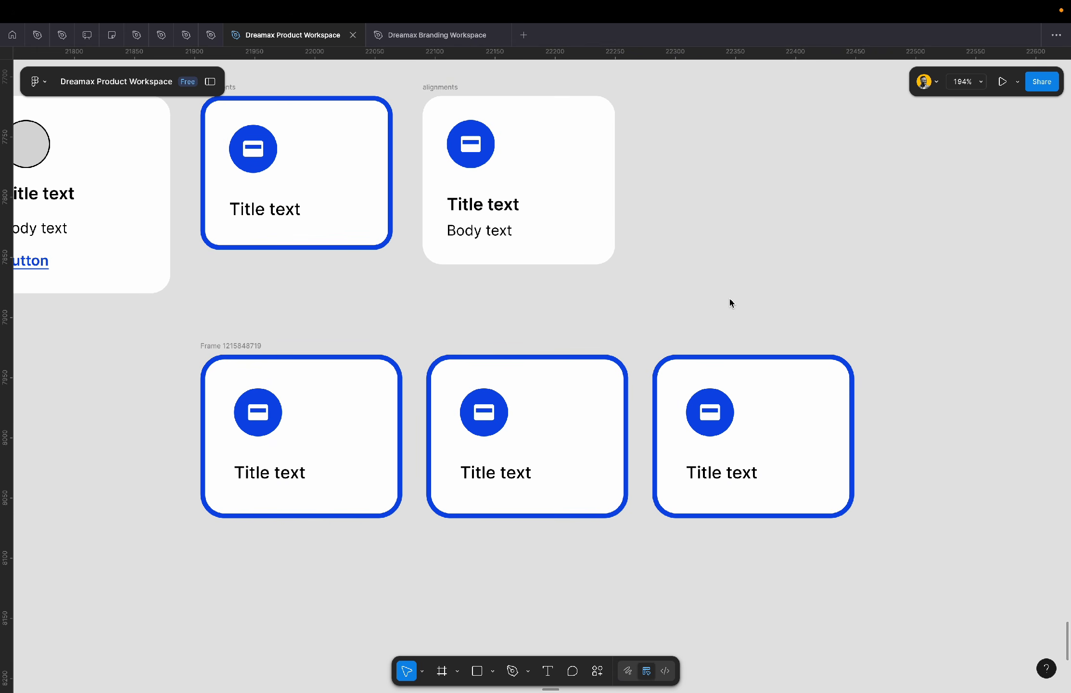
pyautogui.click(211, 345)
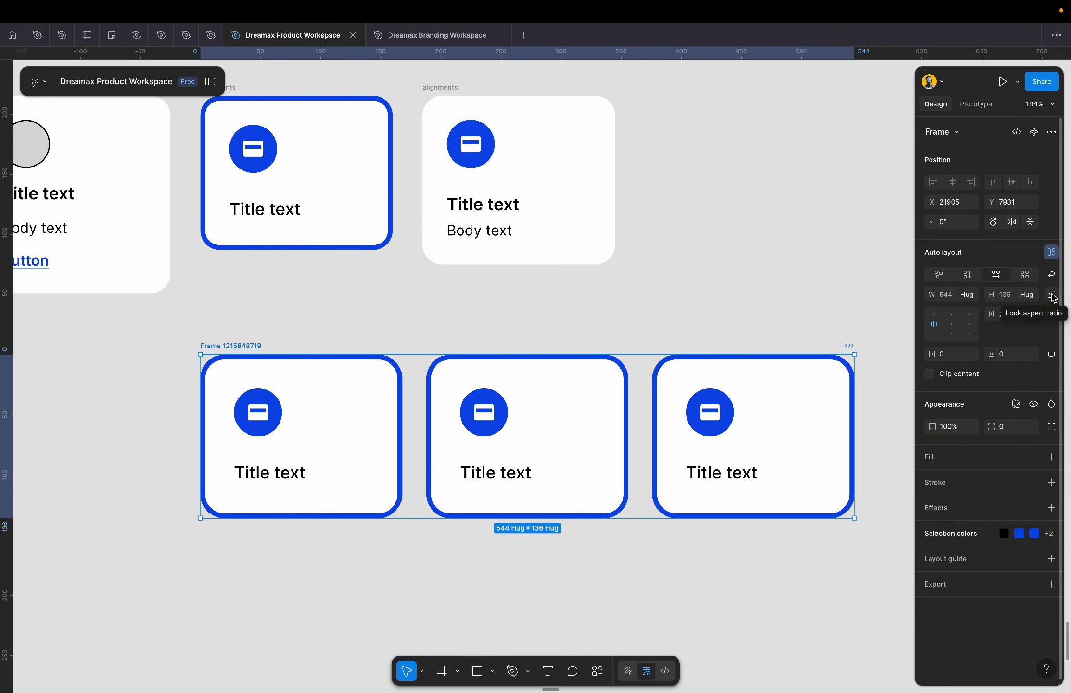
pyautogui.click(597, 248)
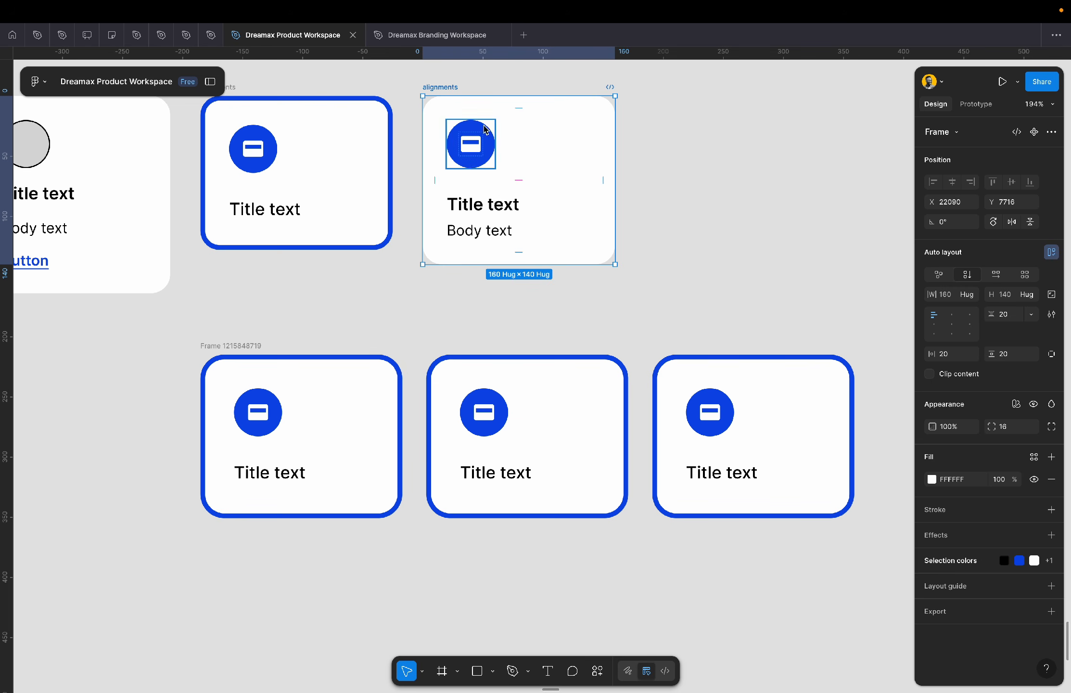
# - Draw a circle about 123 × 123 beside the card that has an icon, title text and body text
pyautogui.keyDown('ctrl'); pyautogui.scroll(5, 499, 296); pyautogui.keyUp('ctrl')
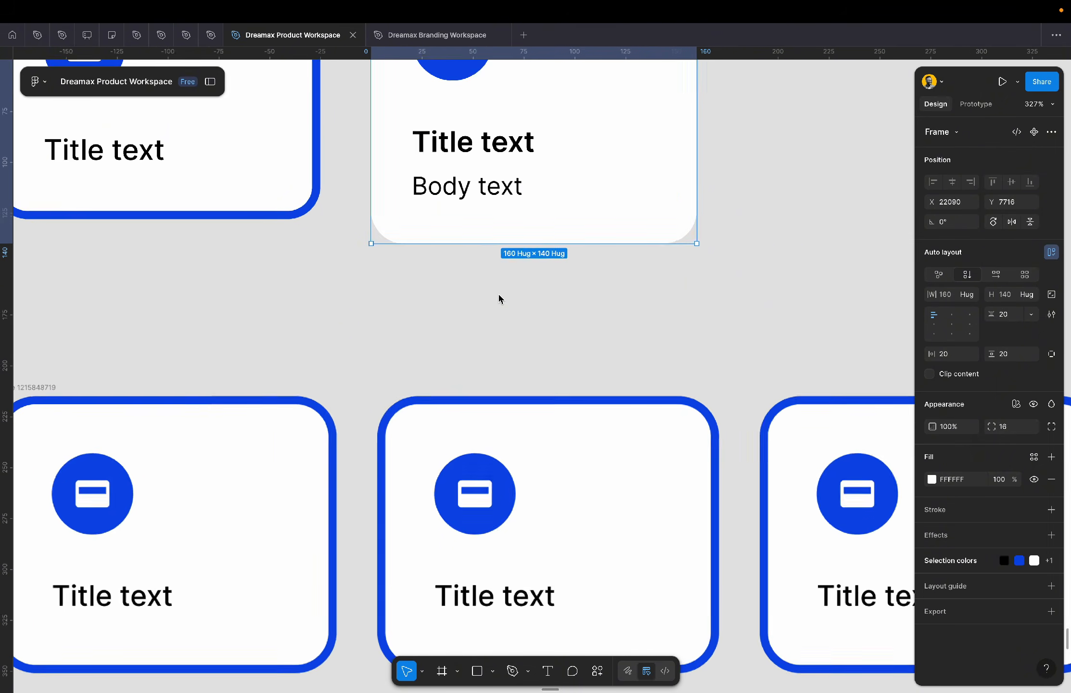
pyautogui.scroll(3, 499, 297)
pyautogui.click(703, 378)
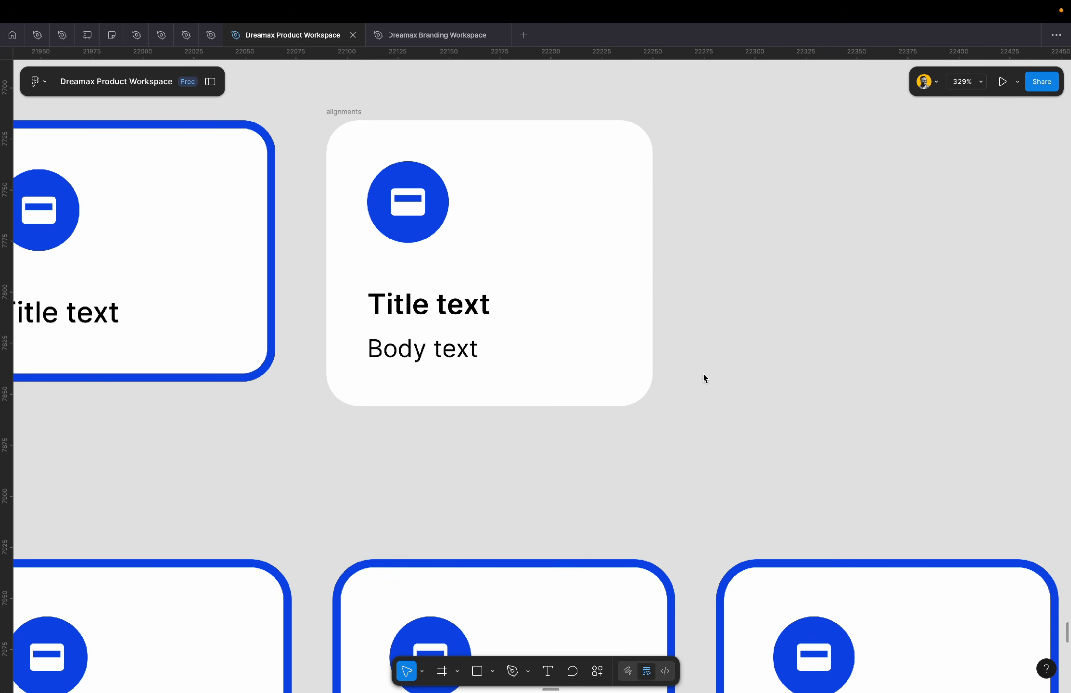
pyautogui.press('o')
pyautogui.moveTo(685, 314); pyautogui.dragTo(936, 565)
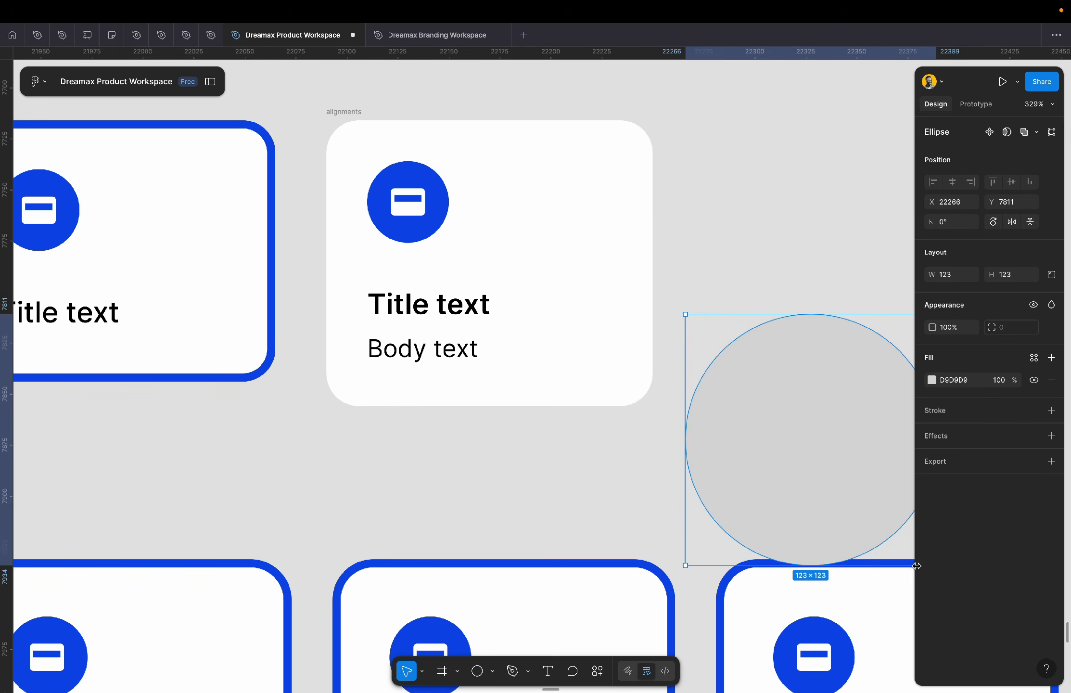
pyautogui.moveTo(836, 506); pyautogui.dragTo(795, 429)
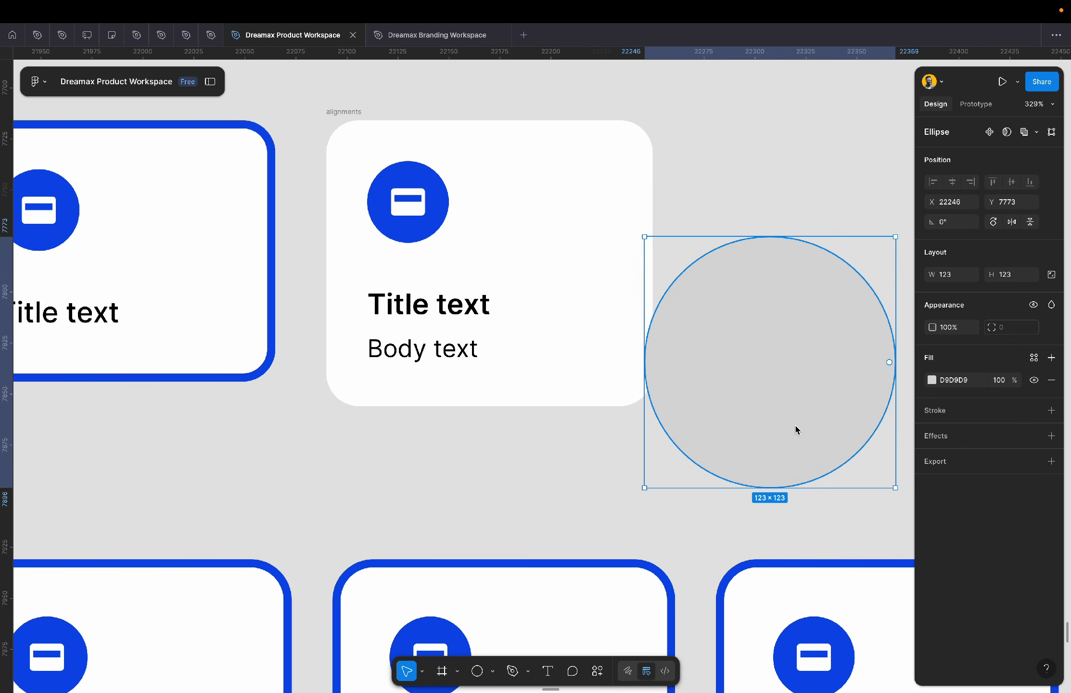
# - Fill the circle with the gradient 2 library style
pyautogui.click(1034, 357)
pyautogui.write('gr')
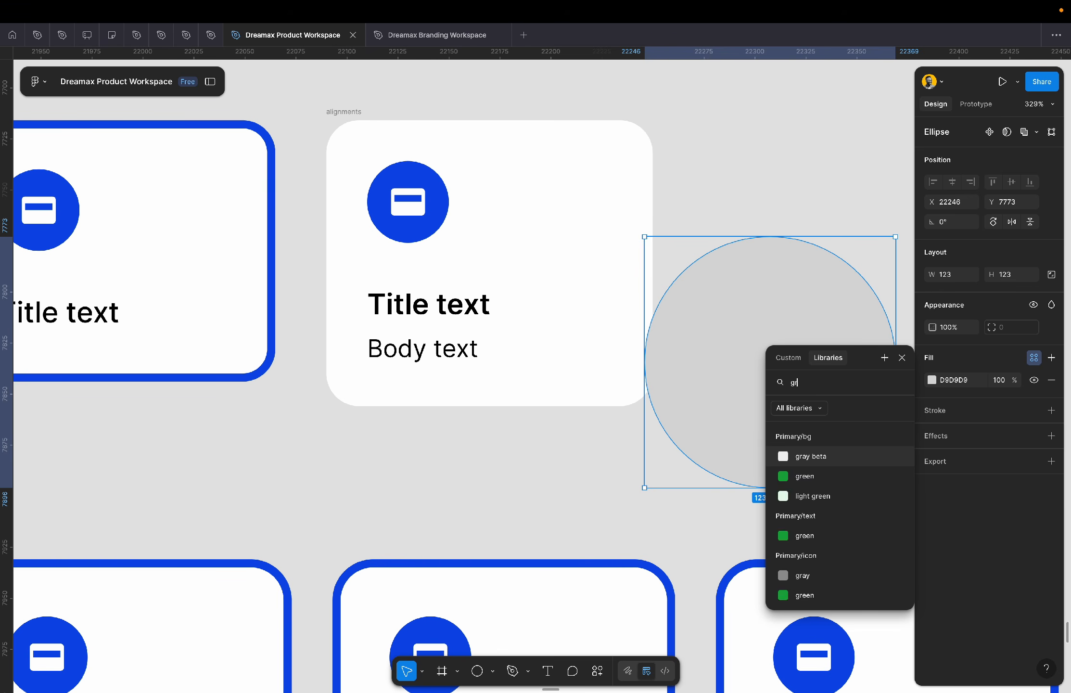
pyautogui.write('adi')
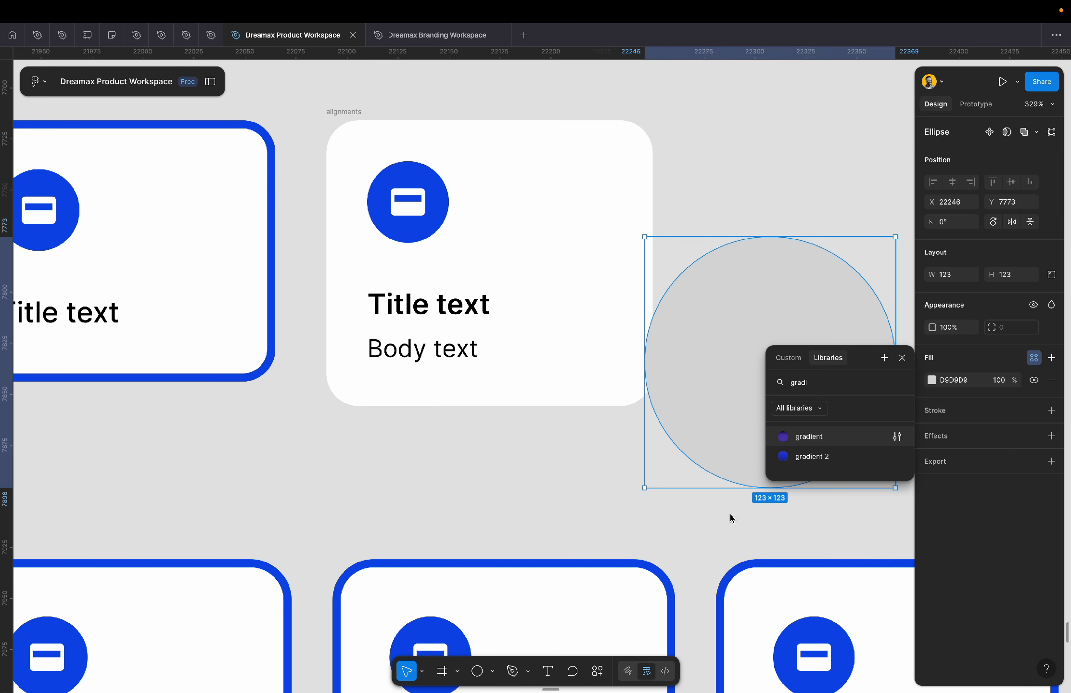
pyautogui.click(819, 460)
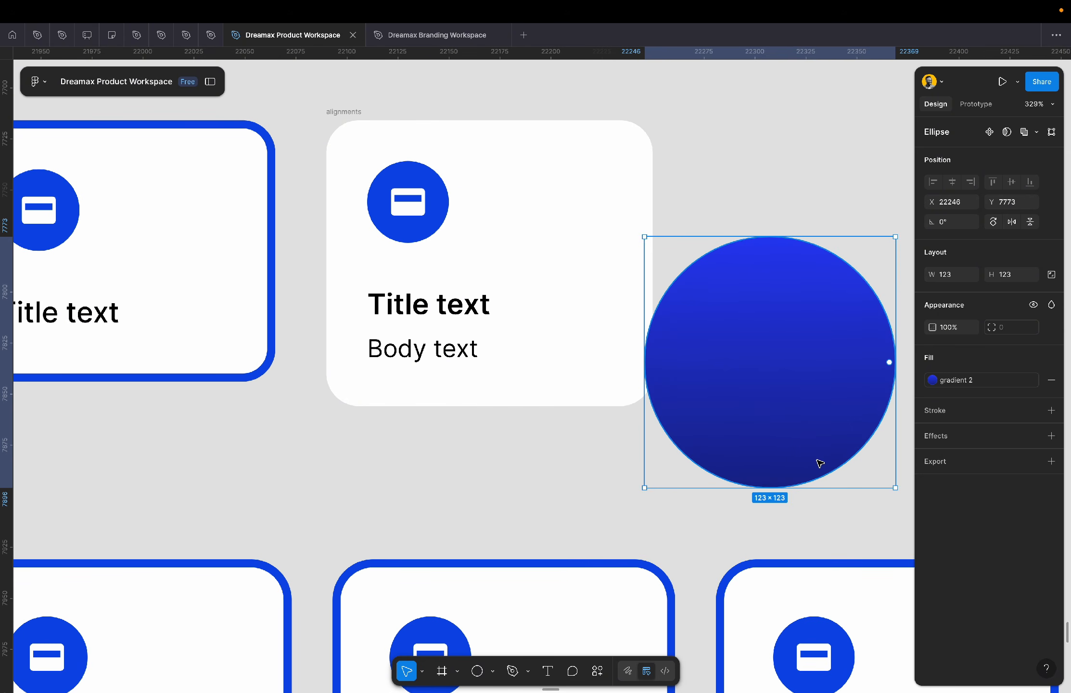
# - Move the gradient circle into the title-and-body card by cutting it from the canvas and pasting it as the last item
pyautogui.moveTo(780, 368); pyautogui.dragTo(789, 396)
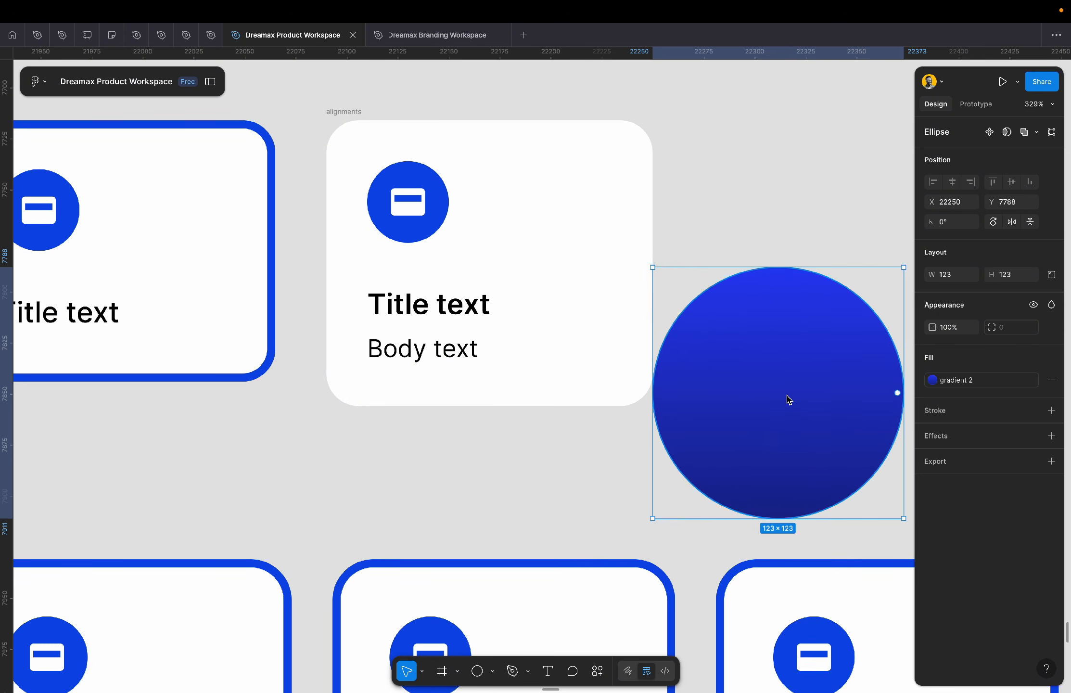
pyautogui.press('Delete')
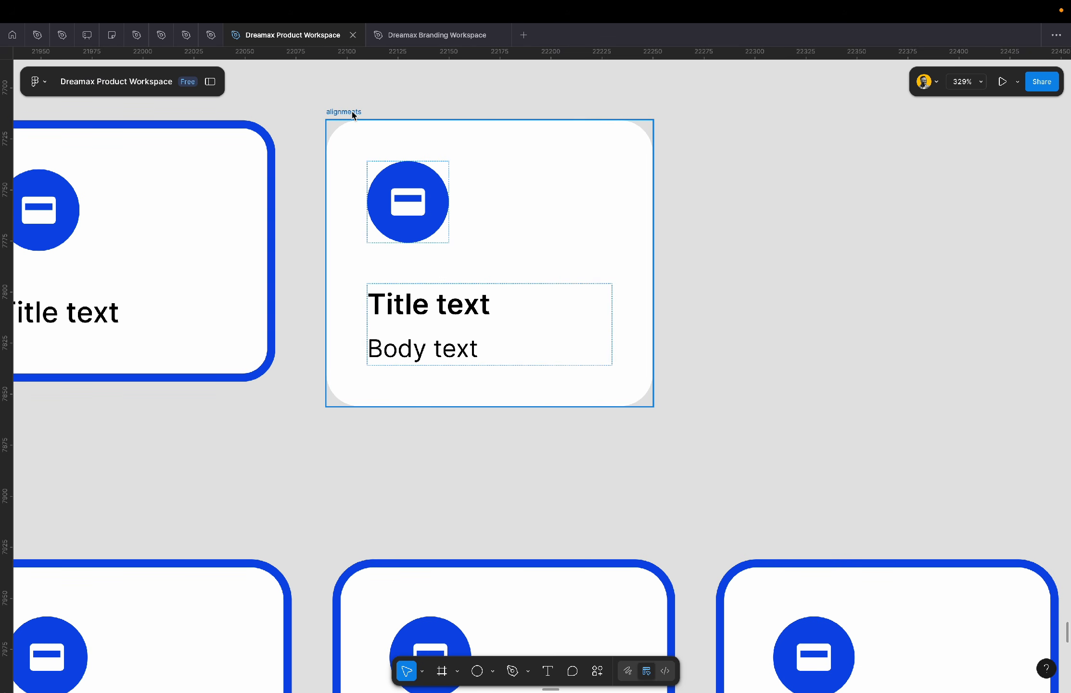
pyautogui.click(352, 113)
pyautogui.hotkey('ctrl', 'v')
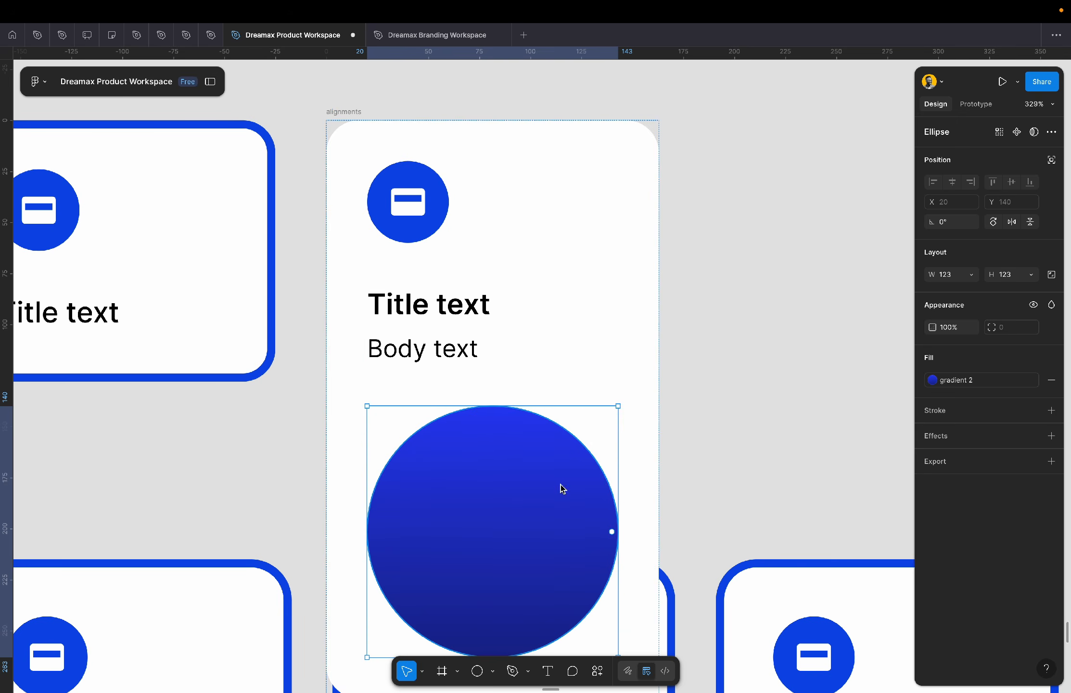
# - Move the card containing the circle up to about Y 7561, clear of the lower card row
pyautogui.scroll(-3, 562, 488)
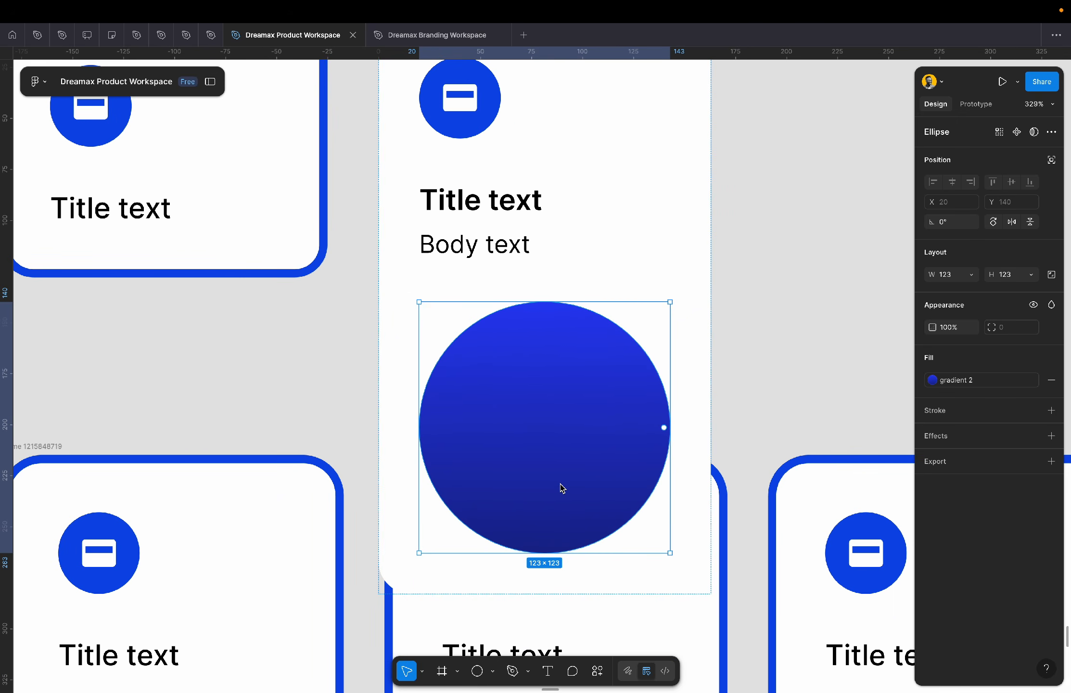
pyautogui.scroll(-5, 559, 483)
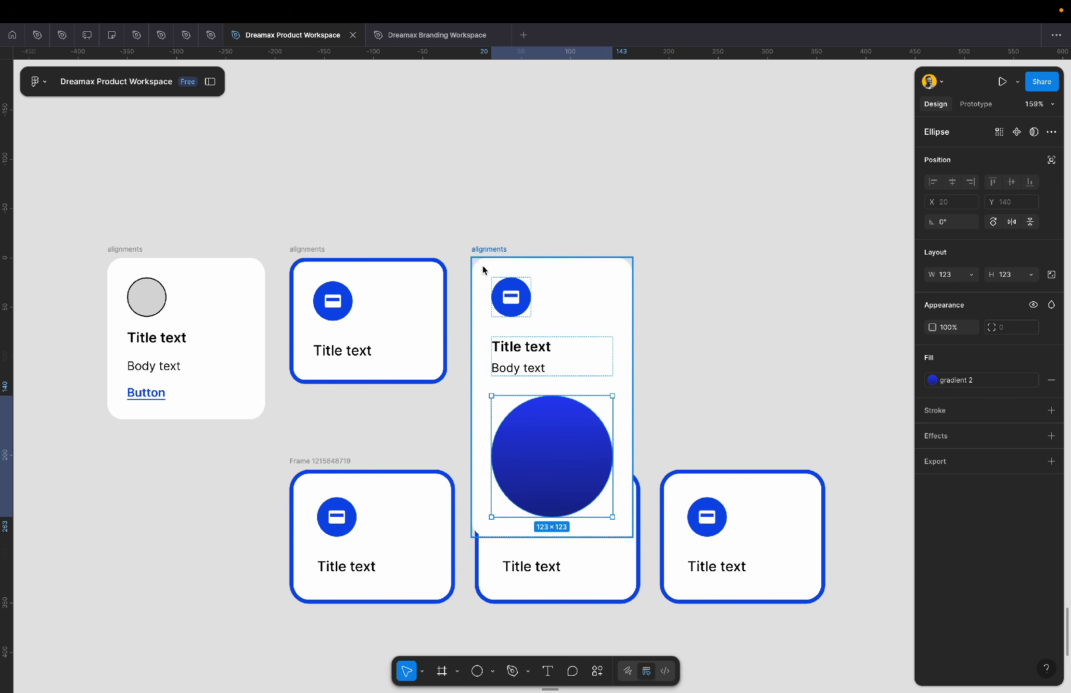
pyautogui.moveTo(485, 252); pyautogui.dragTo(486, 99)
pyautogui.scroll(1, 486, 102)
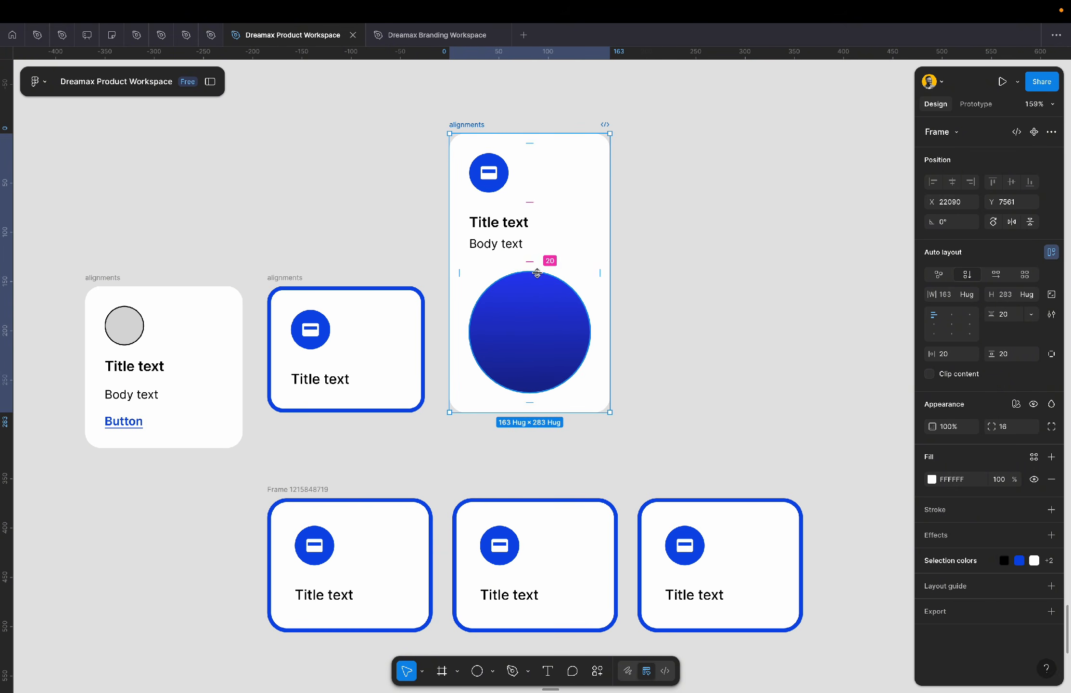
# - Make the gradient circle ignore the card's auto layout
pyautogui.scroll(3, 537, 272)
pyautogui.scroll(2, 537, 273)
pyautogui.hscroll(-2, 536, 272)
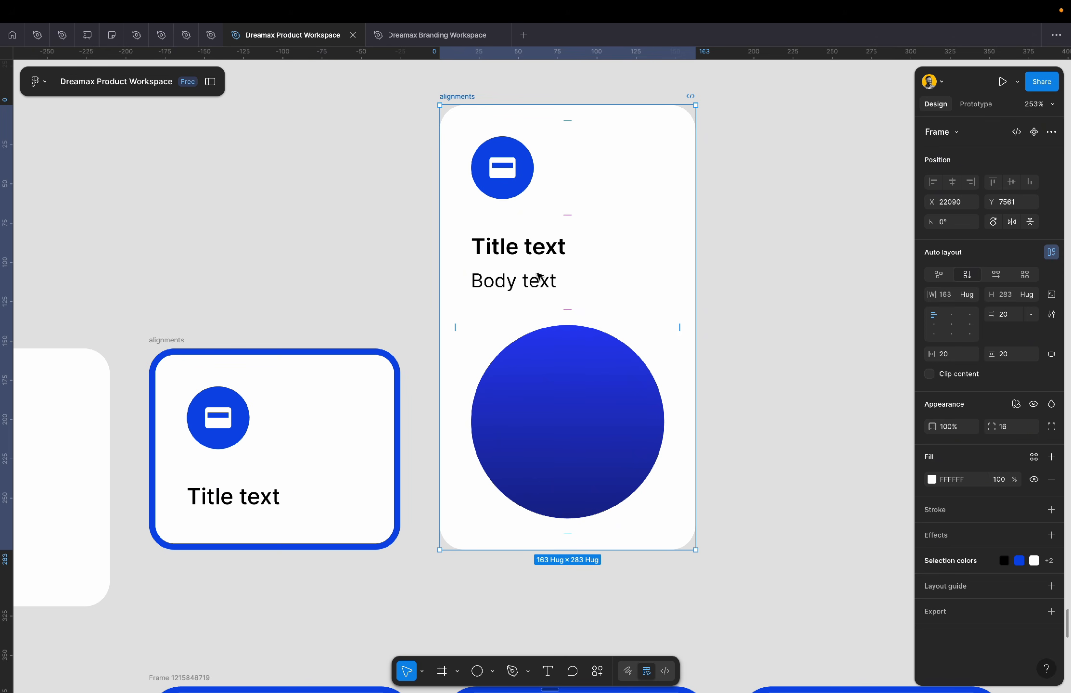
pyautogui.scroll(1, 538, 274)
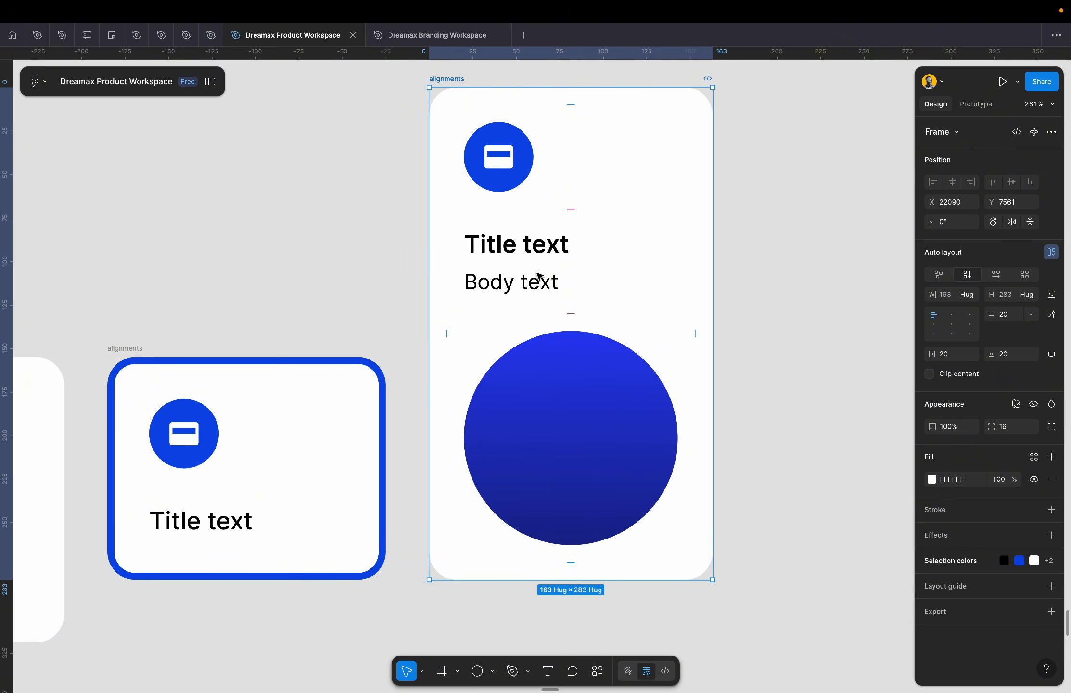
pyautogui.scroll(1, 539, 276)
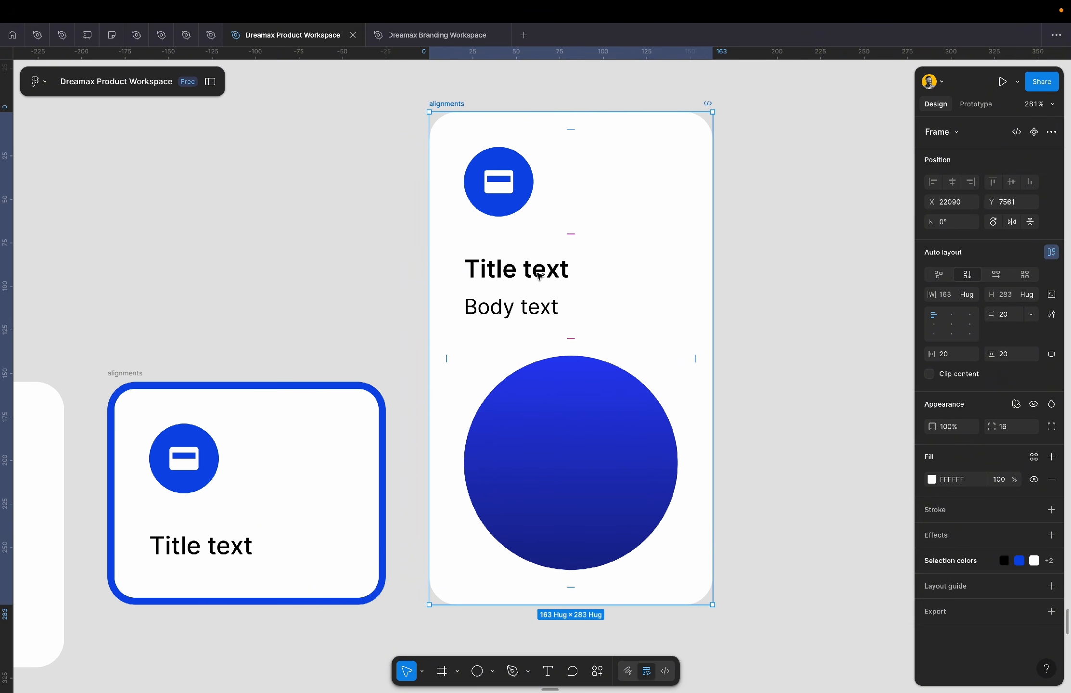
pyautogui.click(577, 452)
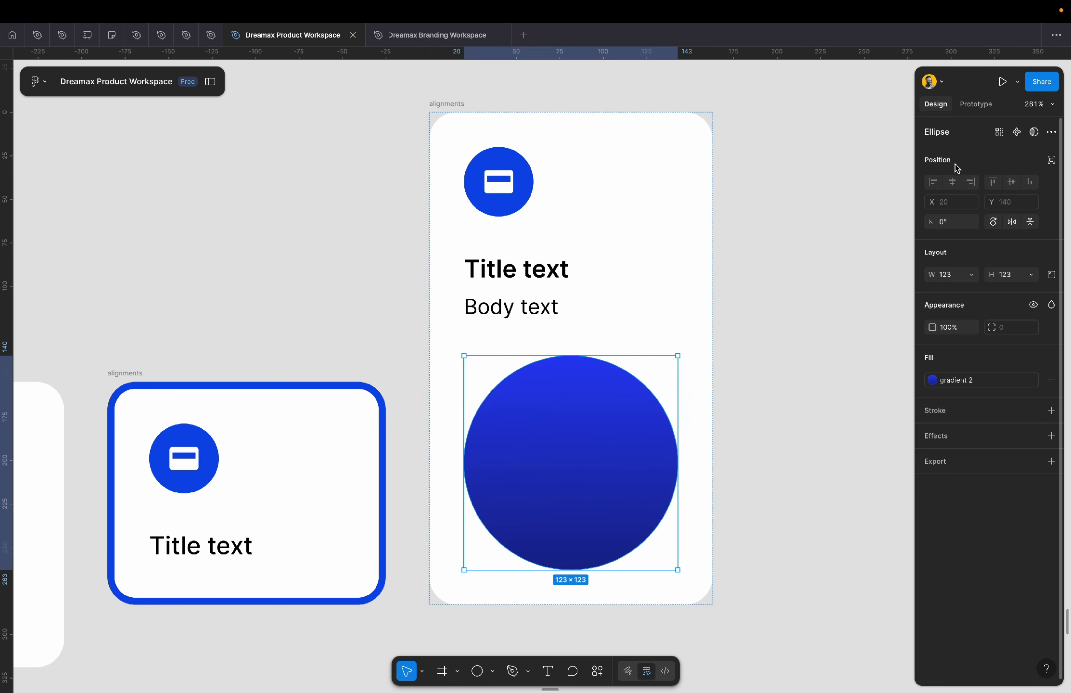
pyautogui.click(1052, 162)
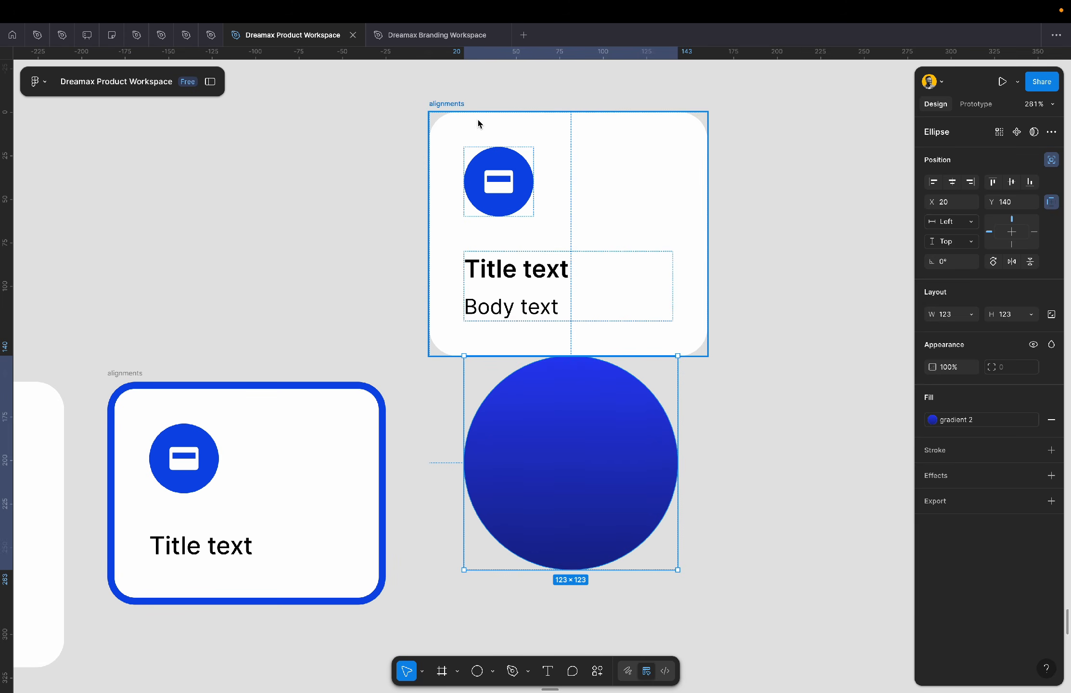
# - Turn Clip content on for the circle's parent card and switch it back off
pyautogui.click(443, 106)
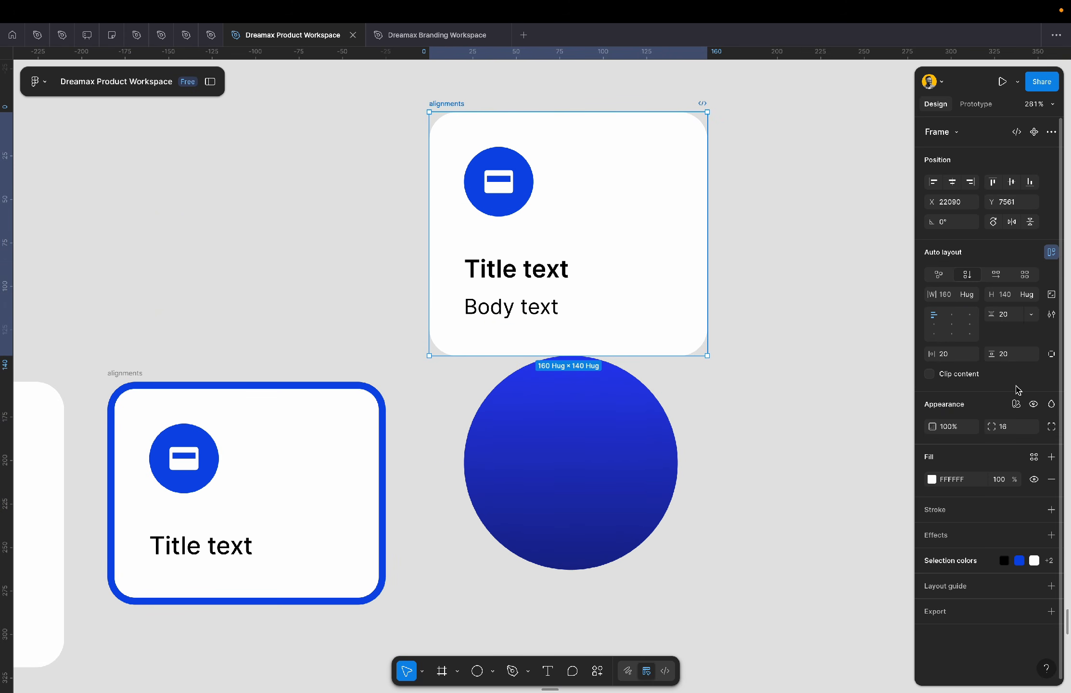
pyautogui.click(930, 378)
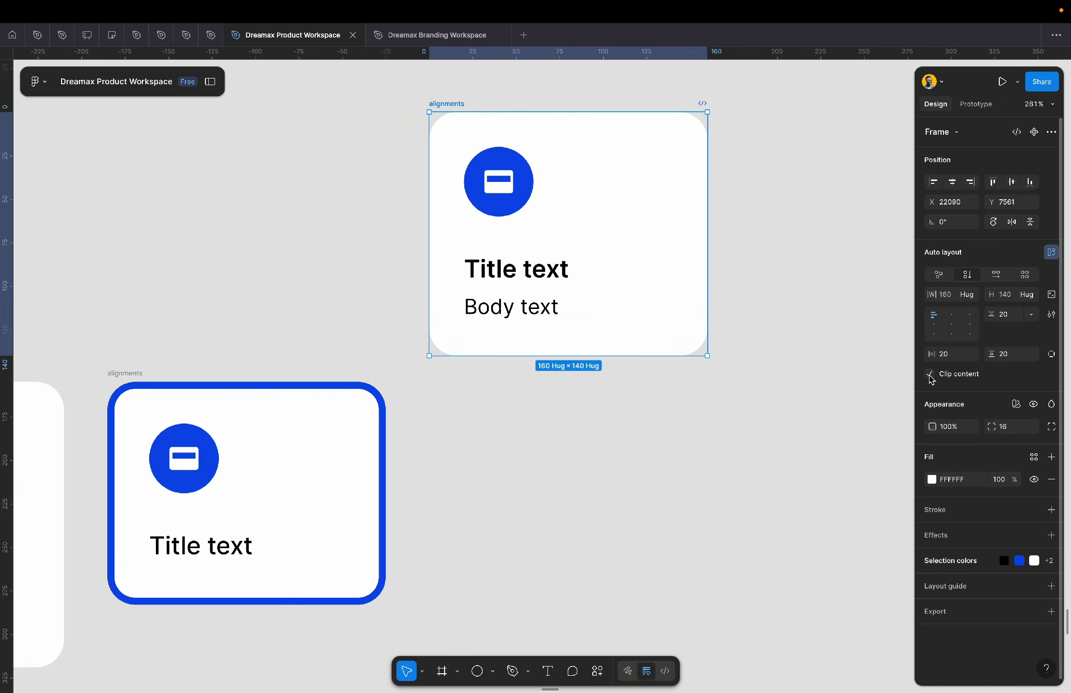
pyautogui.click(930, 378)
# - Move the circle up to Y 80 within the card and send it behind the title and body text
pyautogui.click(560, 403)
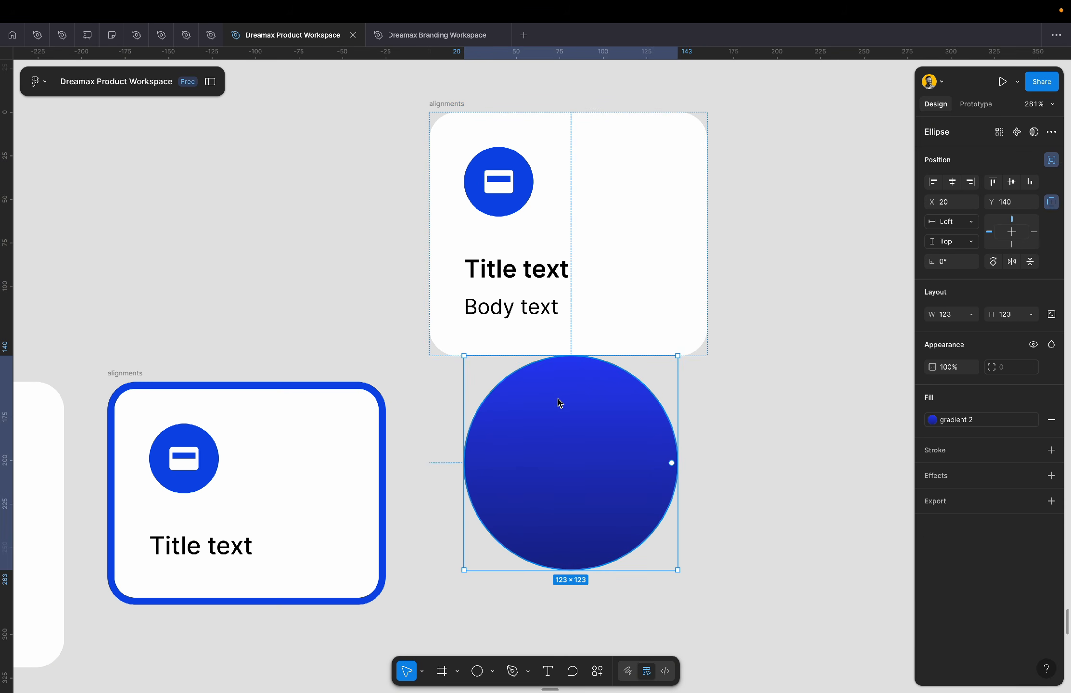
pyautogui.hotkey('shift', 'Up')
pyautogui.hotkey('shift', 'Up')
pyautogui.hotkey('shift', 'Up')
pyautogui.hotkey('shift', 'Up')
pyautogui.hotkey('shift', 'Up')
pyautogui.hotkey('shift', 'Up')
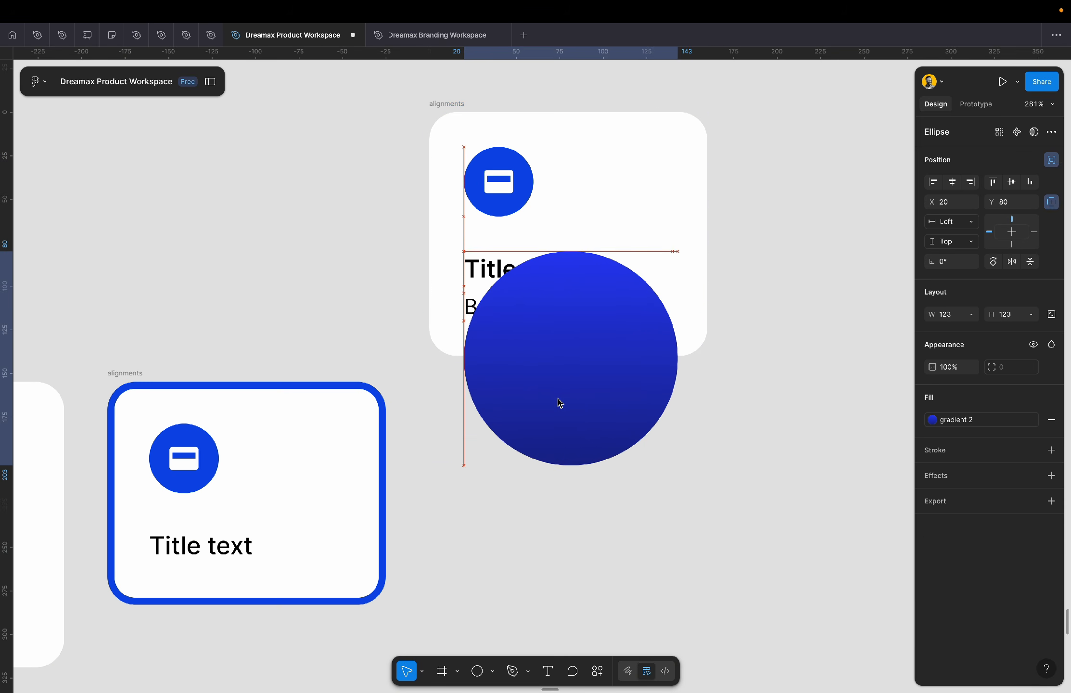
pyautogui.press('super+alt+bracketleft')
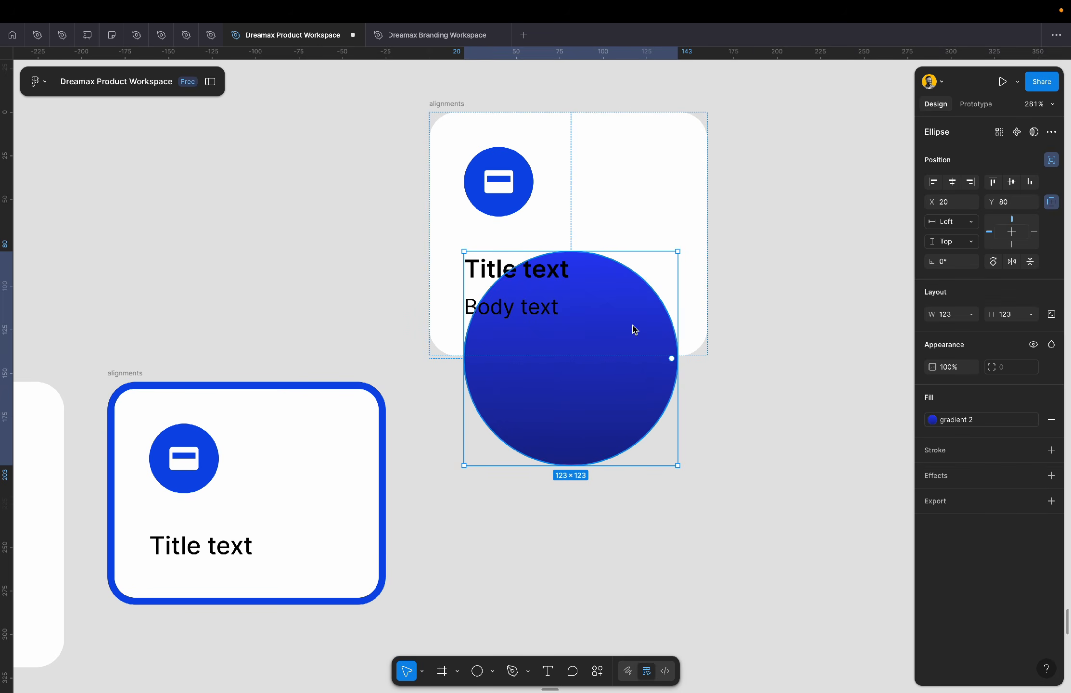
# - Compare Bring to front and Send to back for the circle, finishing with it behind the card's text
pyautogui.rightClick(633, 335)
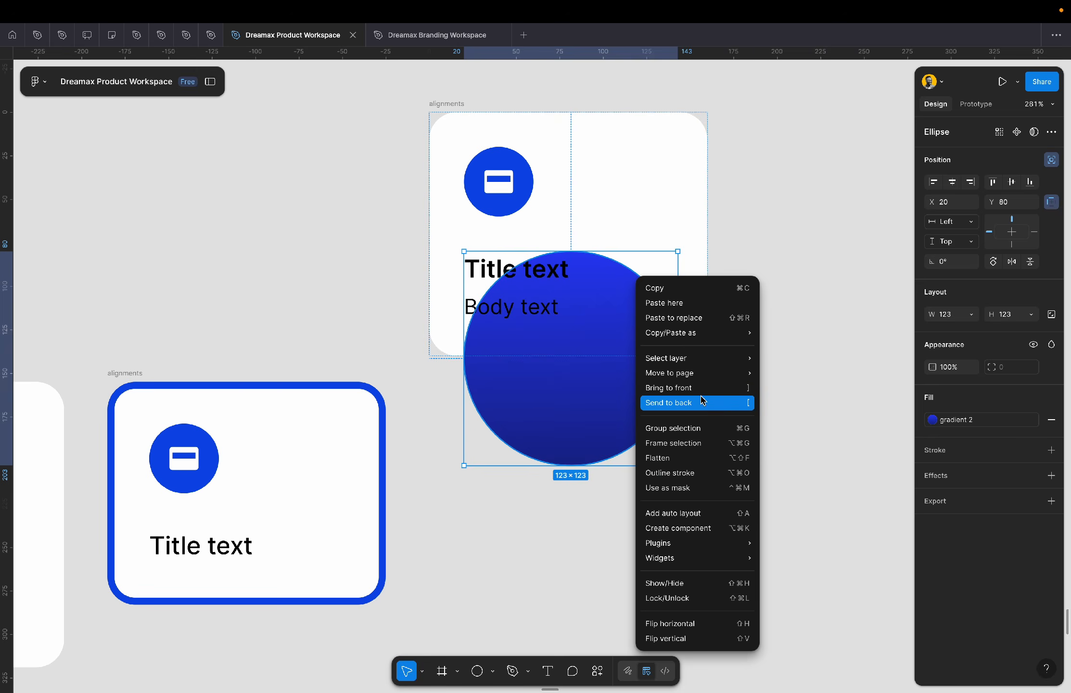
pyautogui.moveTo(717, 362)
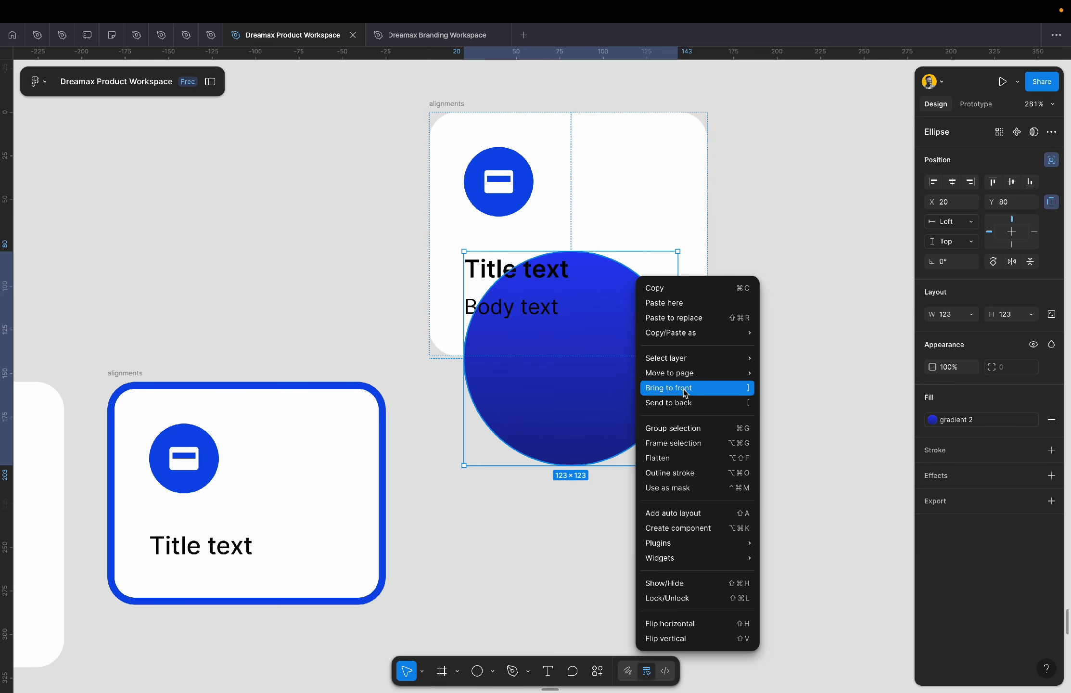
pyautogui.click(739, 404)
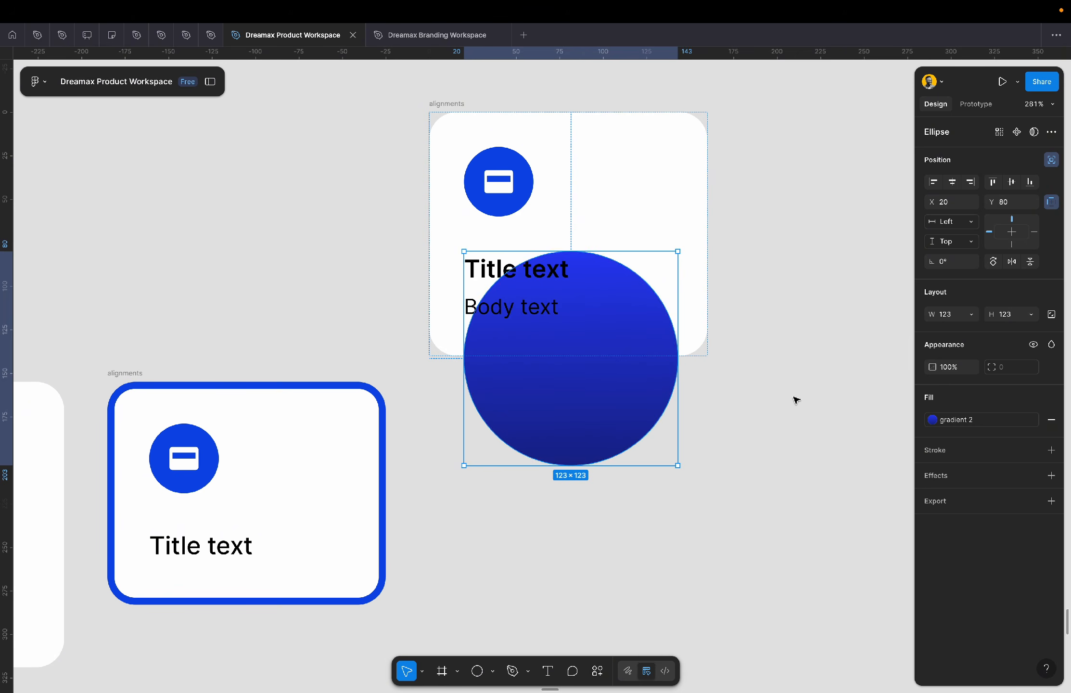
pyautogui.press(']')
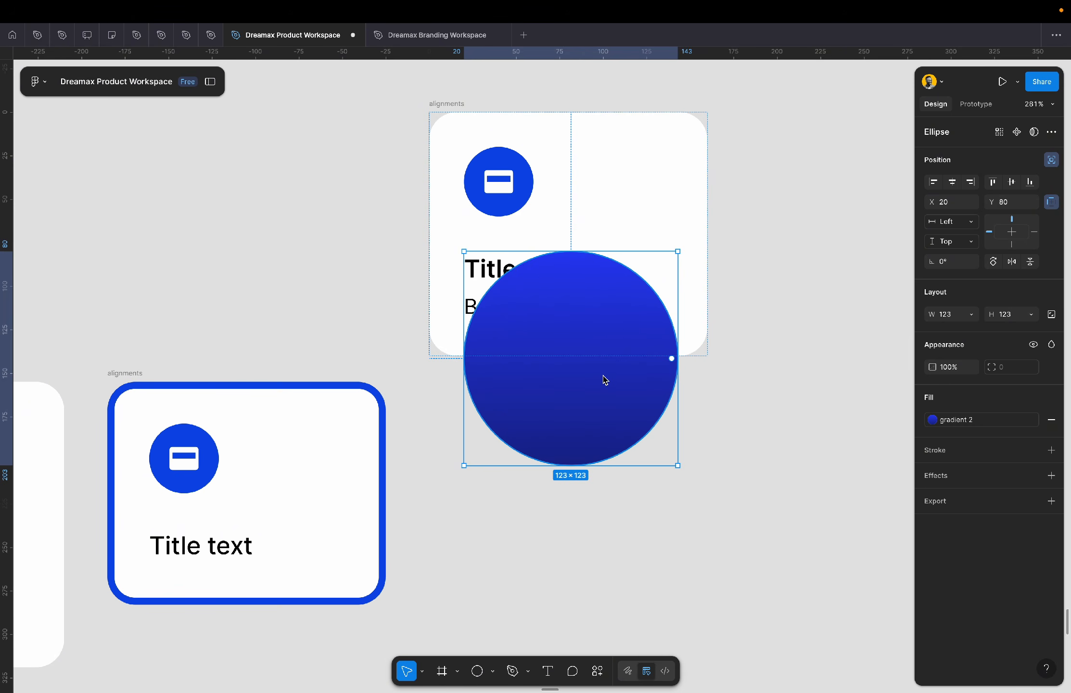
pyautogui.press('[')
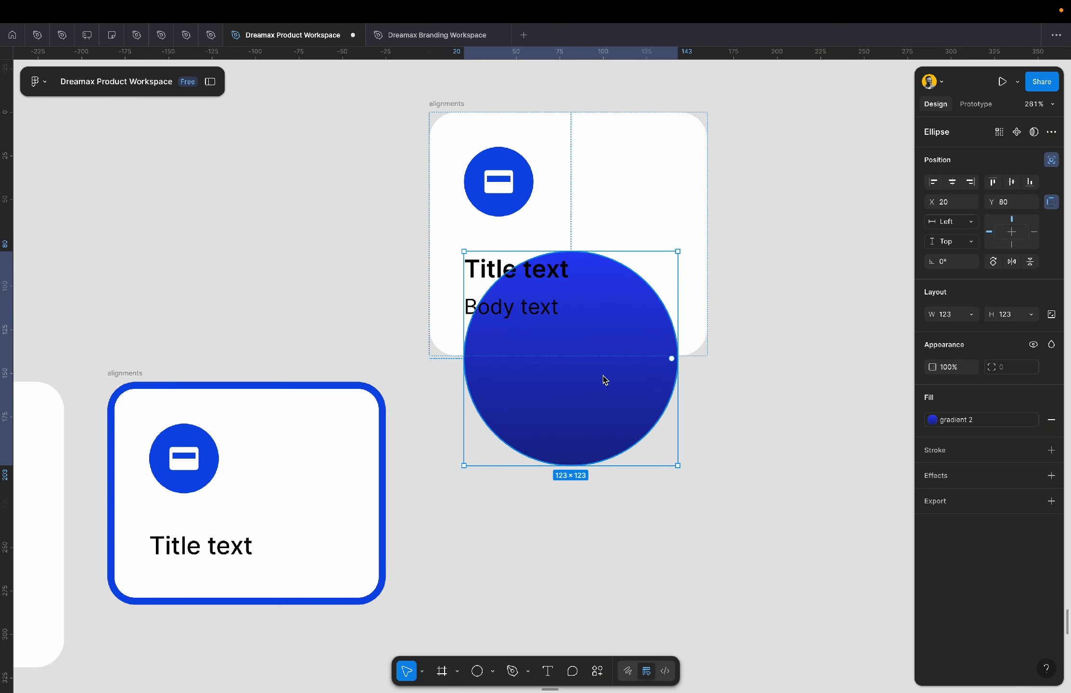
pyautogui.press(']')
pyautogui.press('[')
pyautogui.press(']')
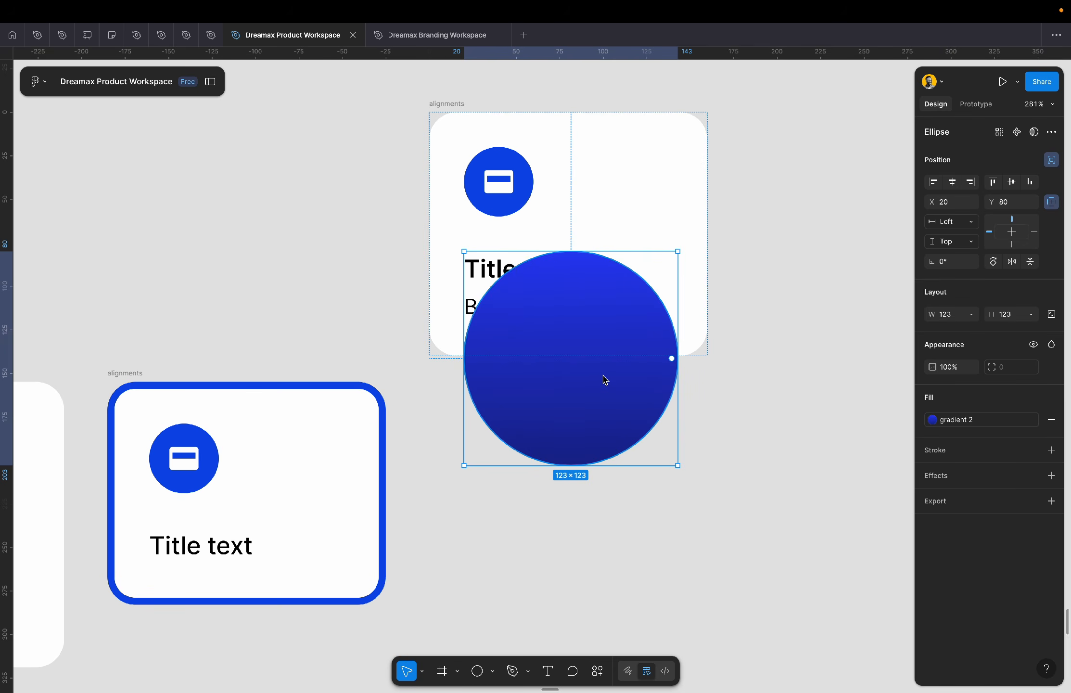
pyautogui.press('[')
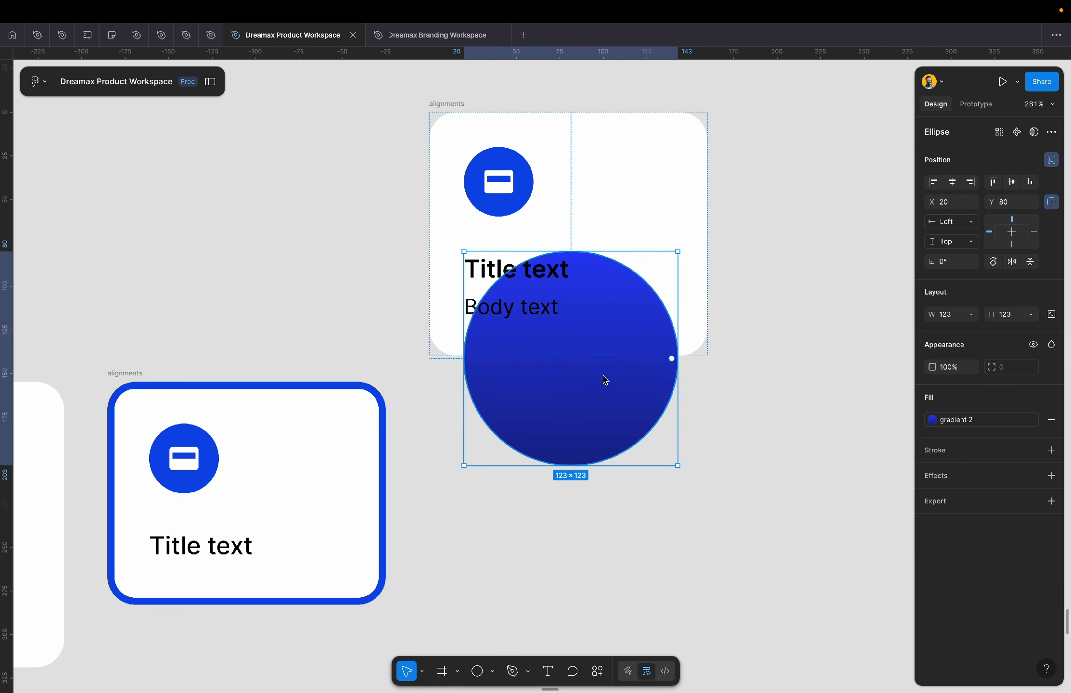
pyautogui.press(']')
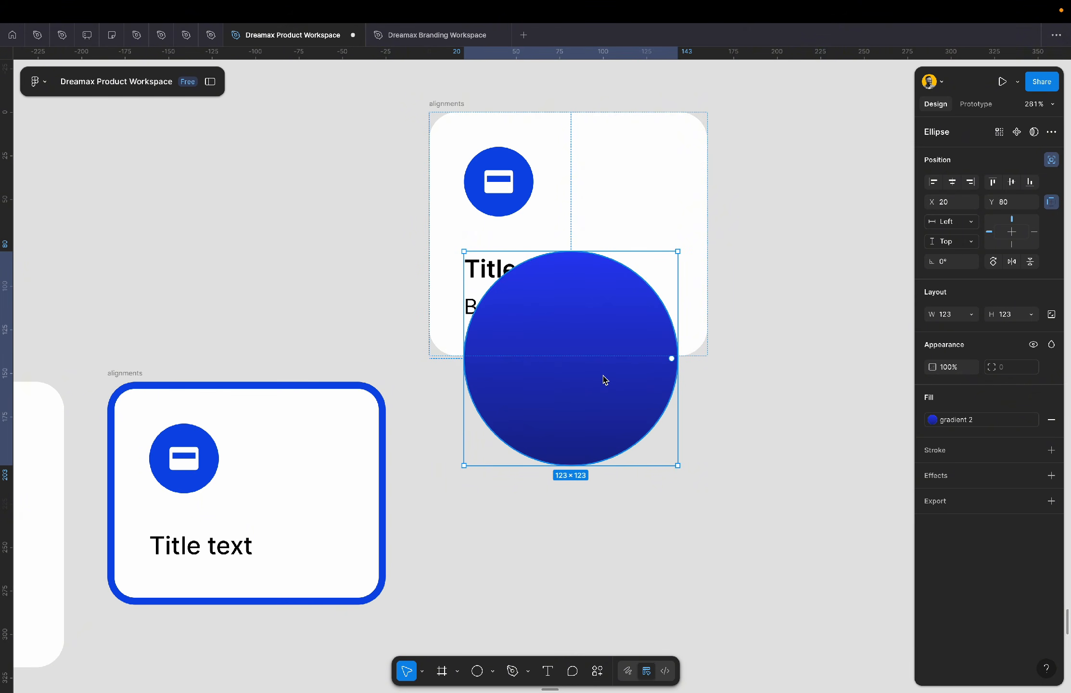
pyautogui.press('[')
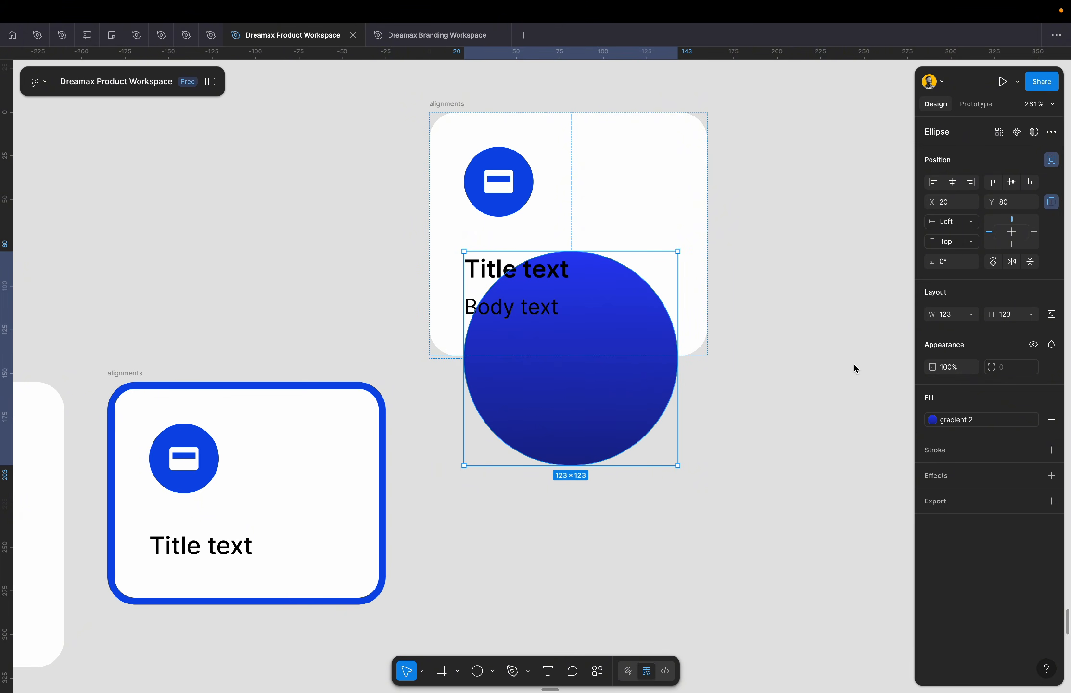
# - Add a uniform Layer blur effect of 74 to the gradient circle
pyautogui.click(963, 475)
pyautogui.click(964, 504)
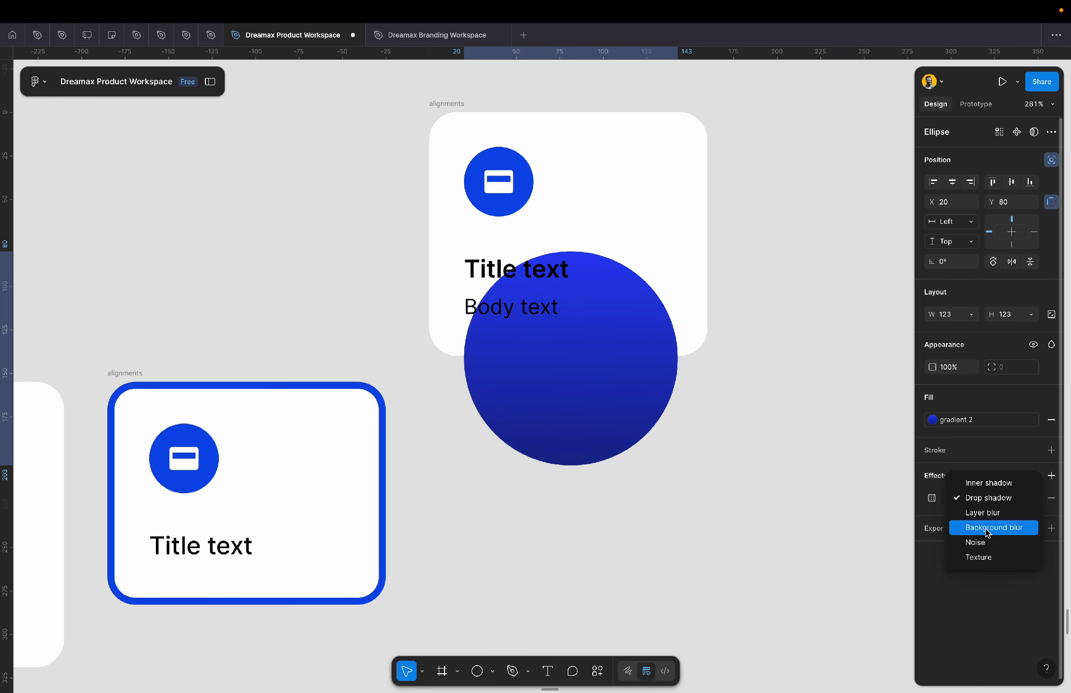
pyautogui.click(983, 512)
pyautogui.click(931, 497)
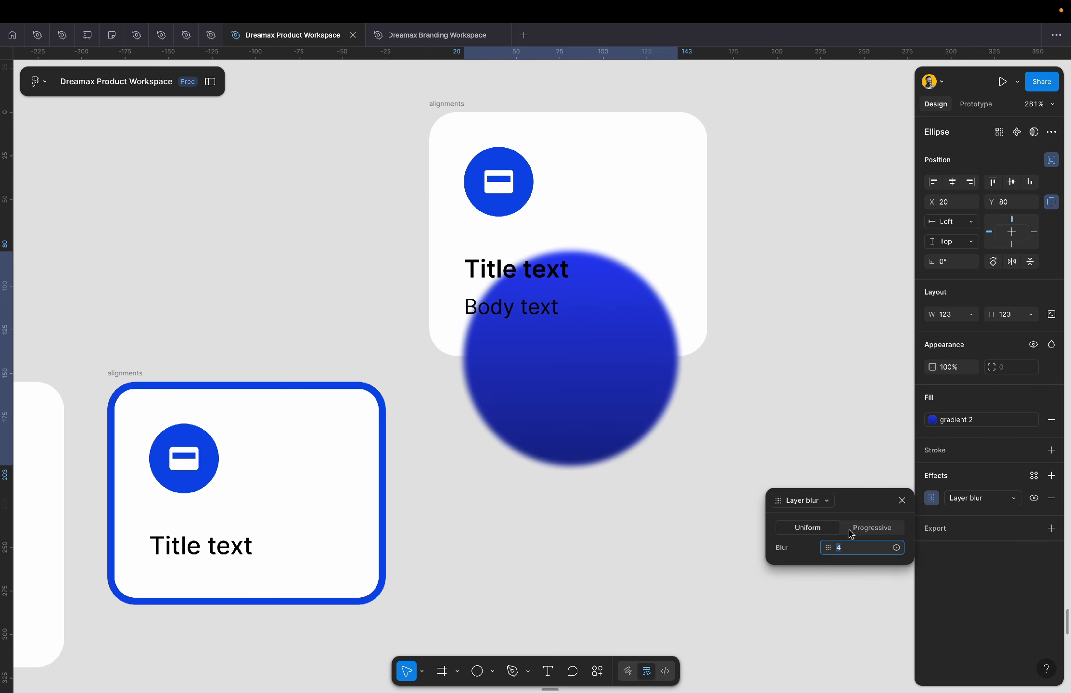
pyautogui.click(860, 546)
pyautogui.write('74')
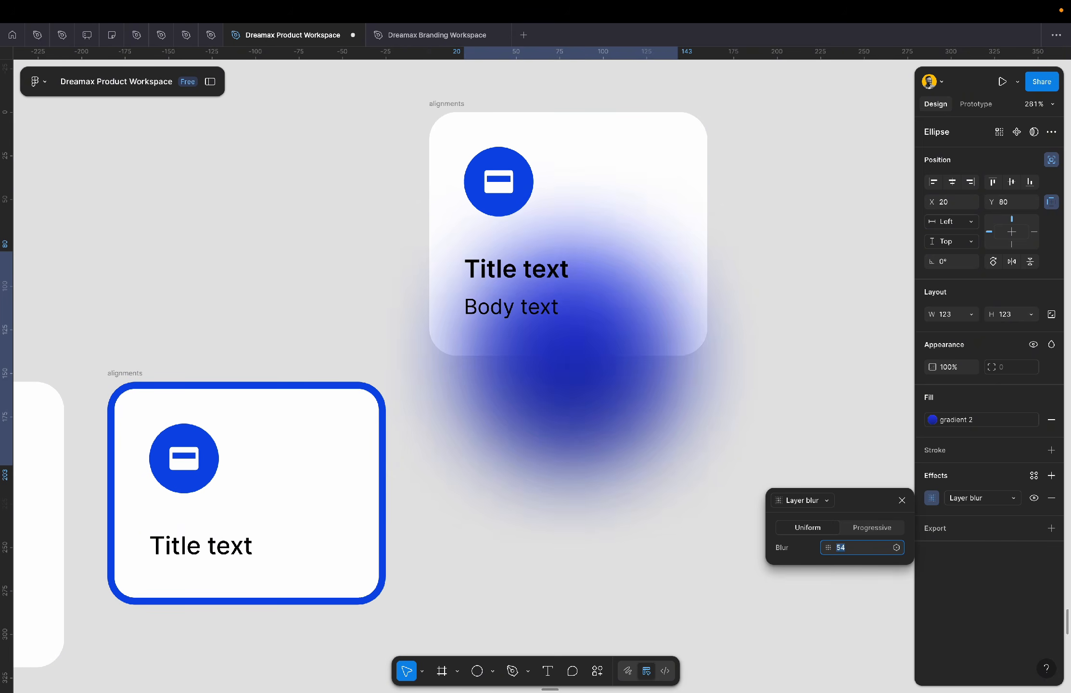
pyautogui.press('Return')
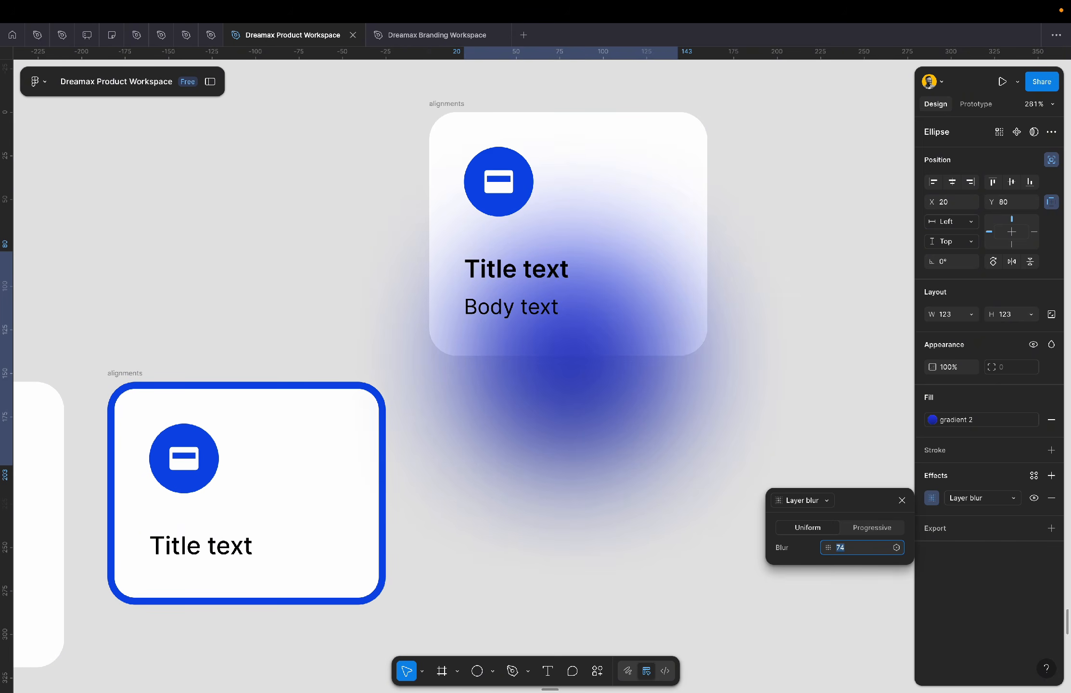
# - Try a Progressive layer blur with a start value of 76 on the circle, and return the blur to Uniform
pyautogui.click(878, 529)
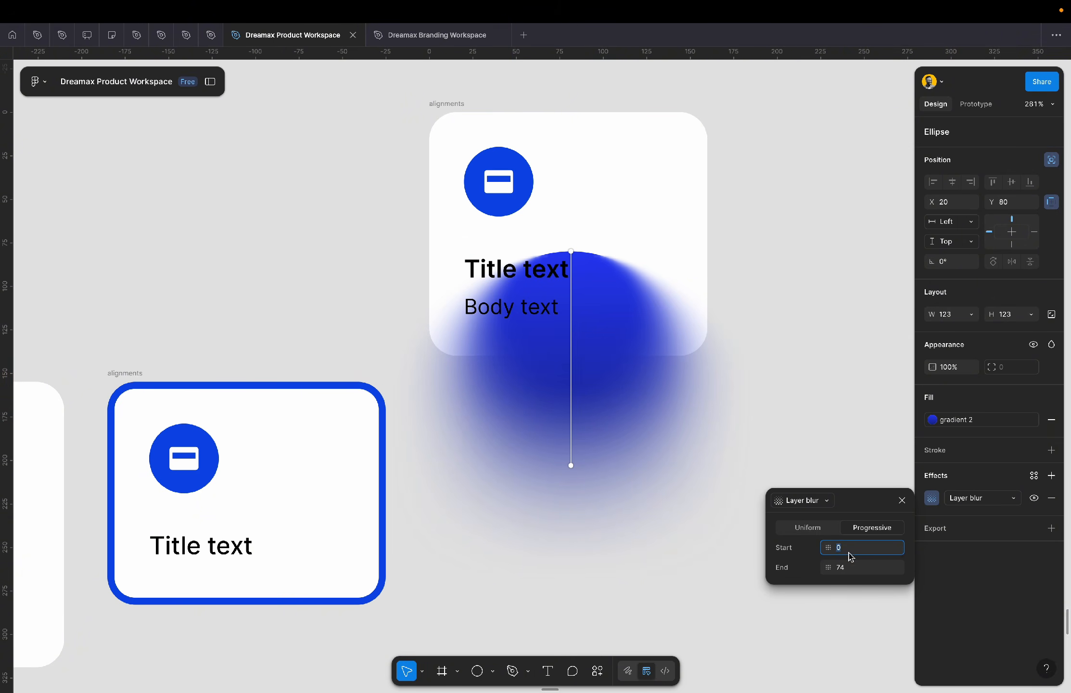
pyautogui.write('76')
pyautogui.press('Return')
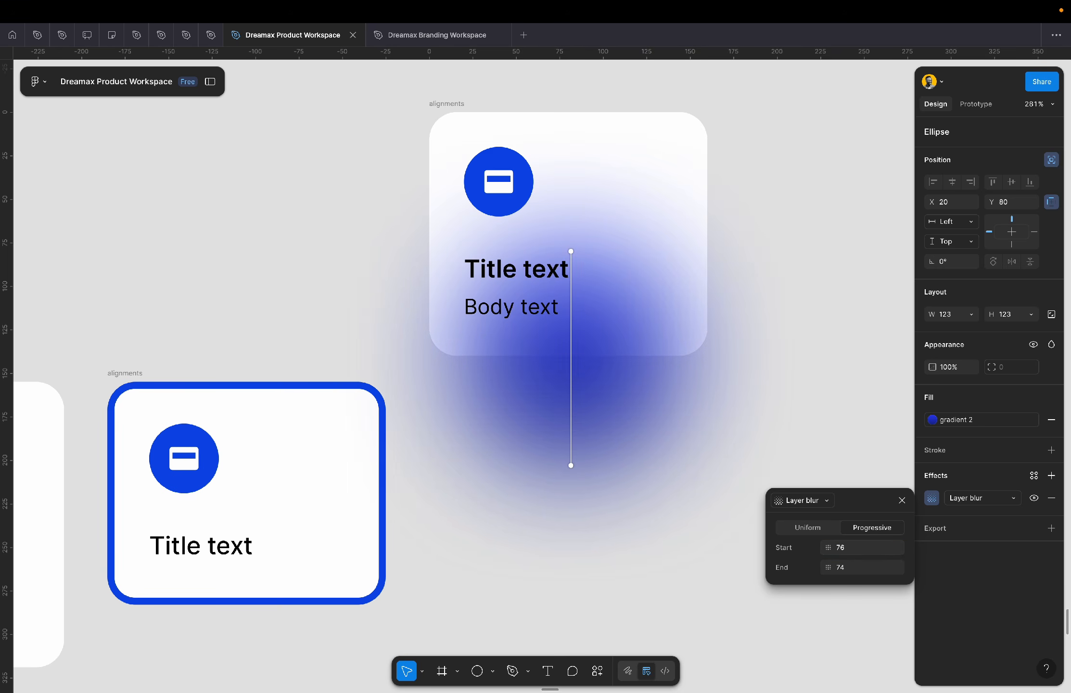
pyautogui.click(811, 527)
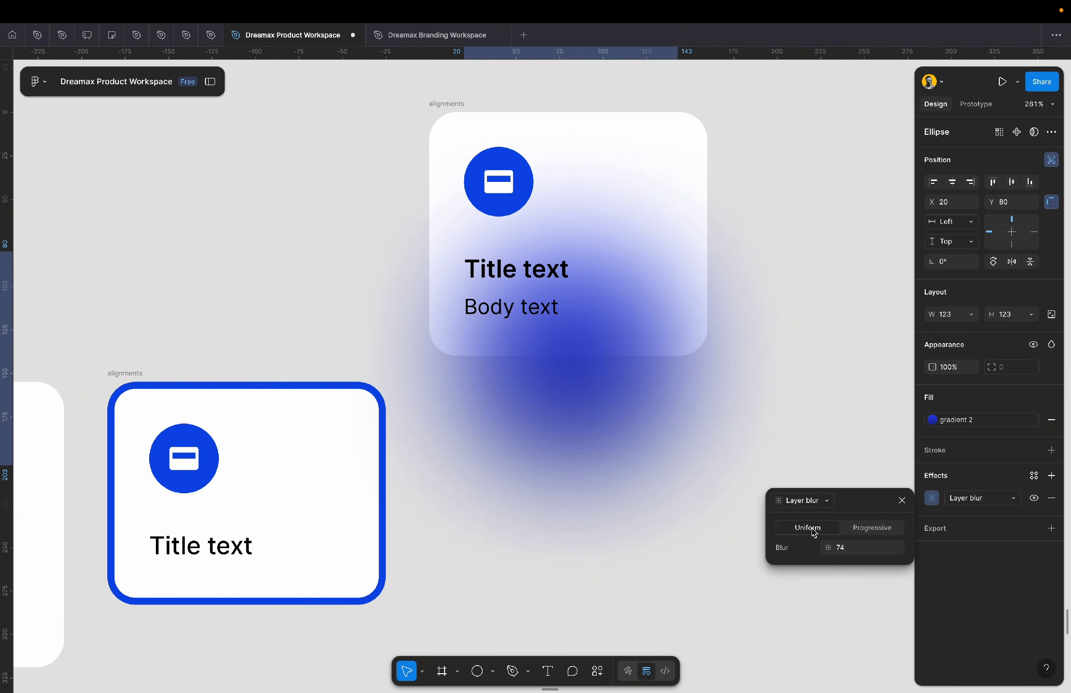
pyautogui.click(901, 501)
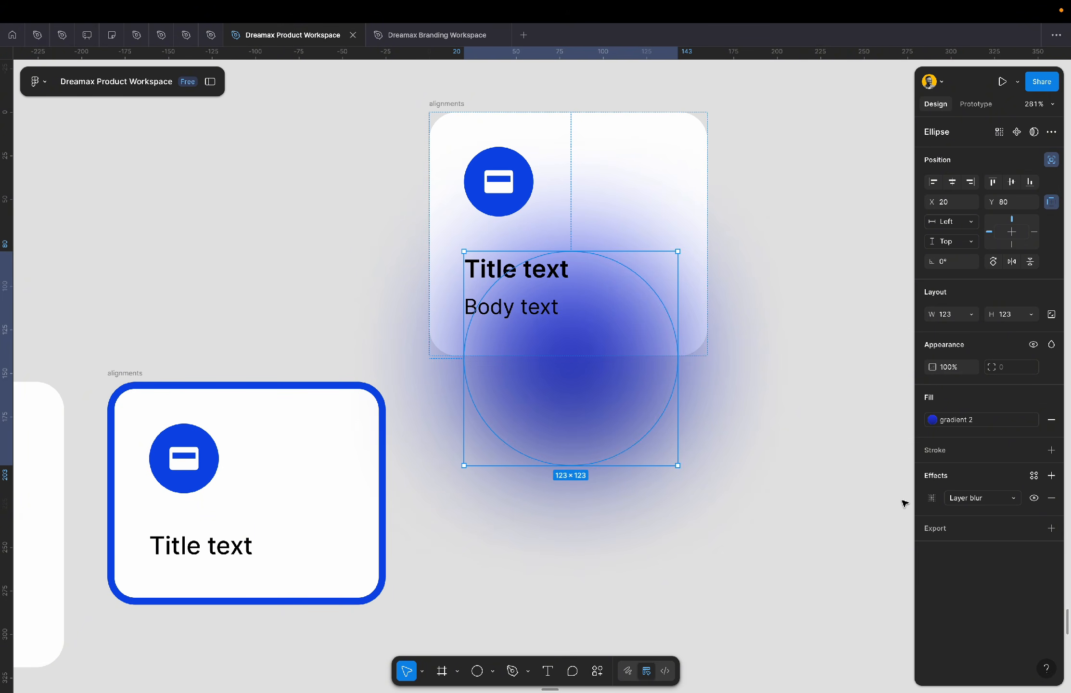
# - Move the blurred circle down to Y 100 within the card
pyautogui.hotkey('shift', 'Down')
pyautogui.hotkey('shift', 'Down')
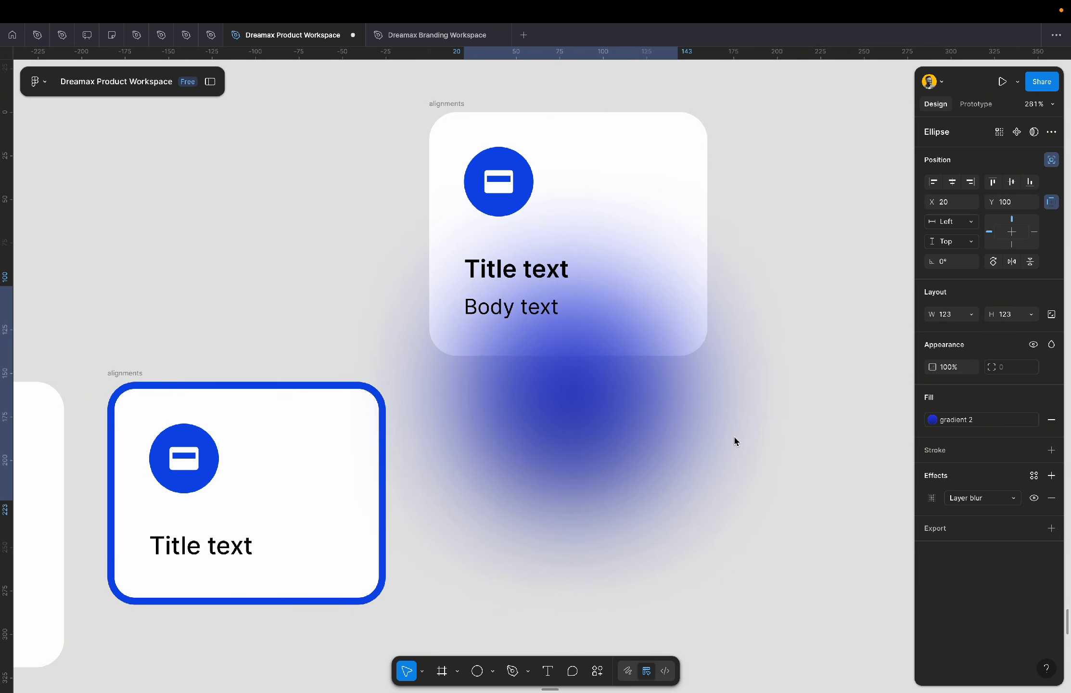
pyautogui.click(781, 418)
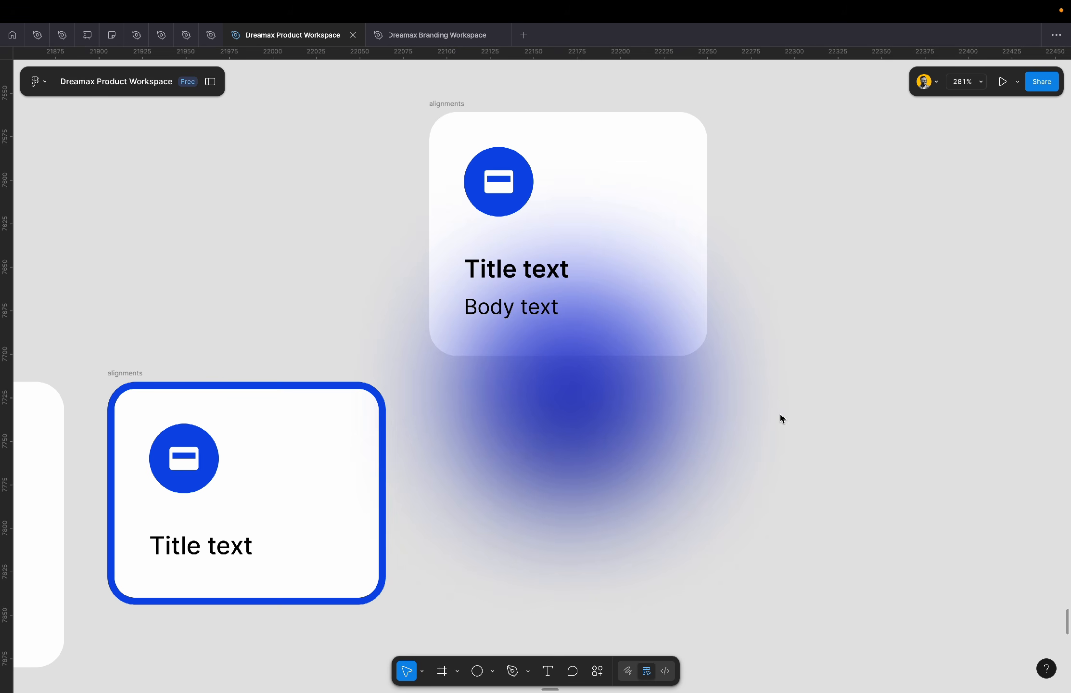
# - Turn on Clip content for the card that holds the blurred circle
pyautogui.moveTo(455, 110); pyautogui.dragTo(567, 146)
pyautogui.hotkey('ctrl', 'z')
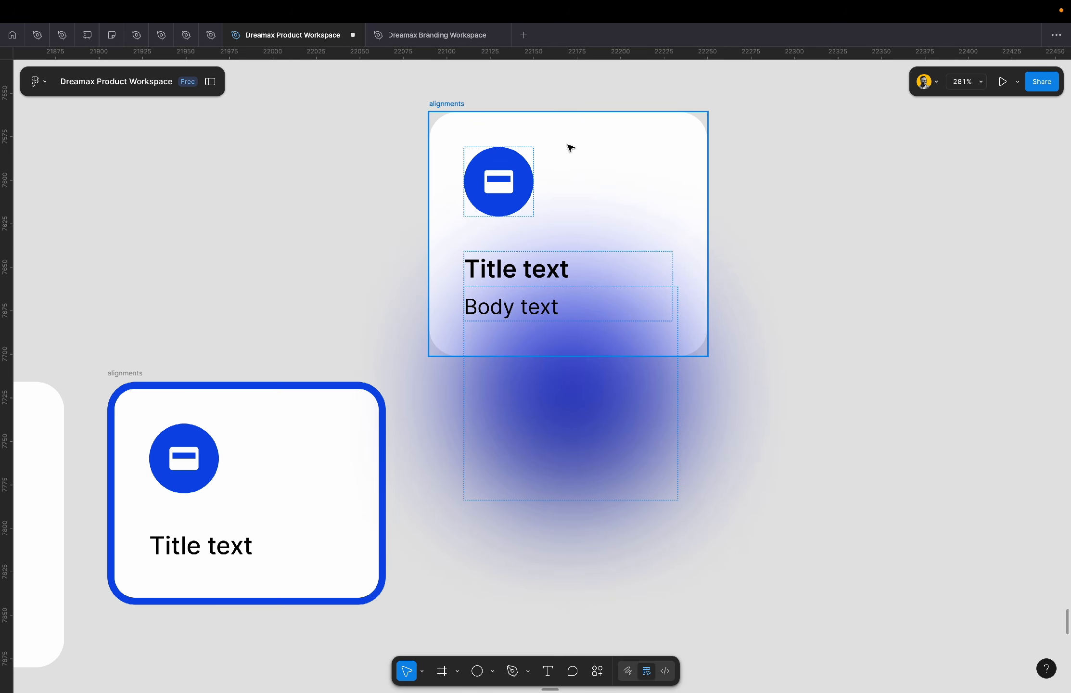
pyautogui.click(458, 103)
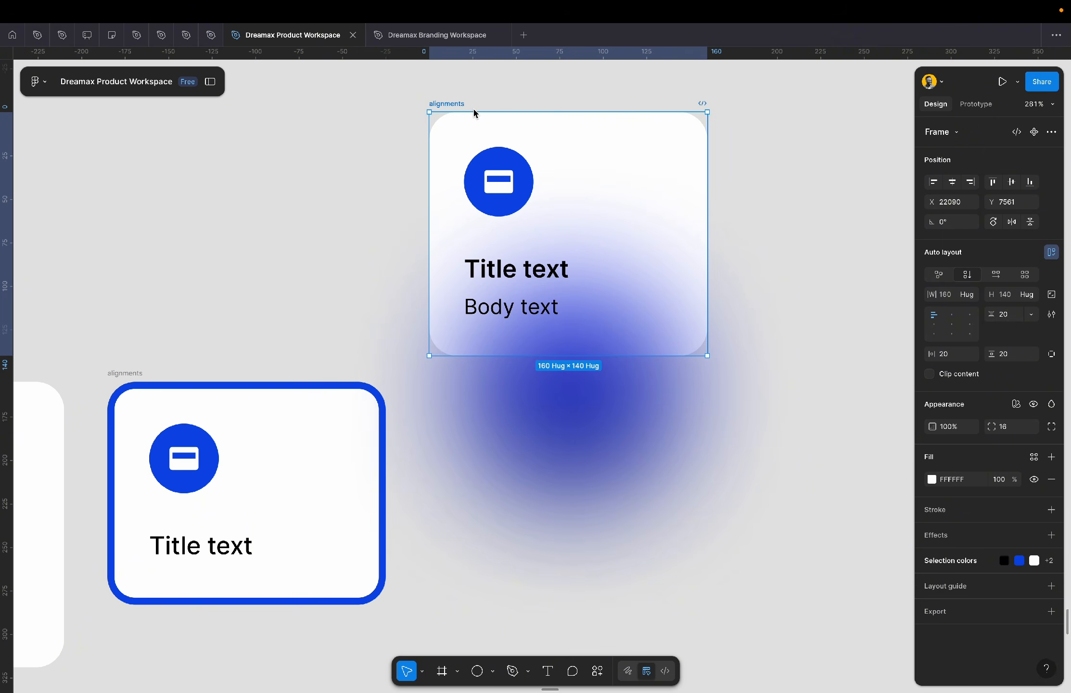
pyautogui.click(931, 374)
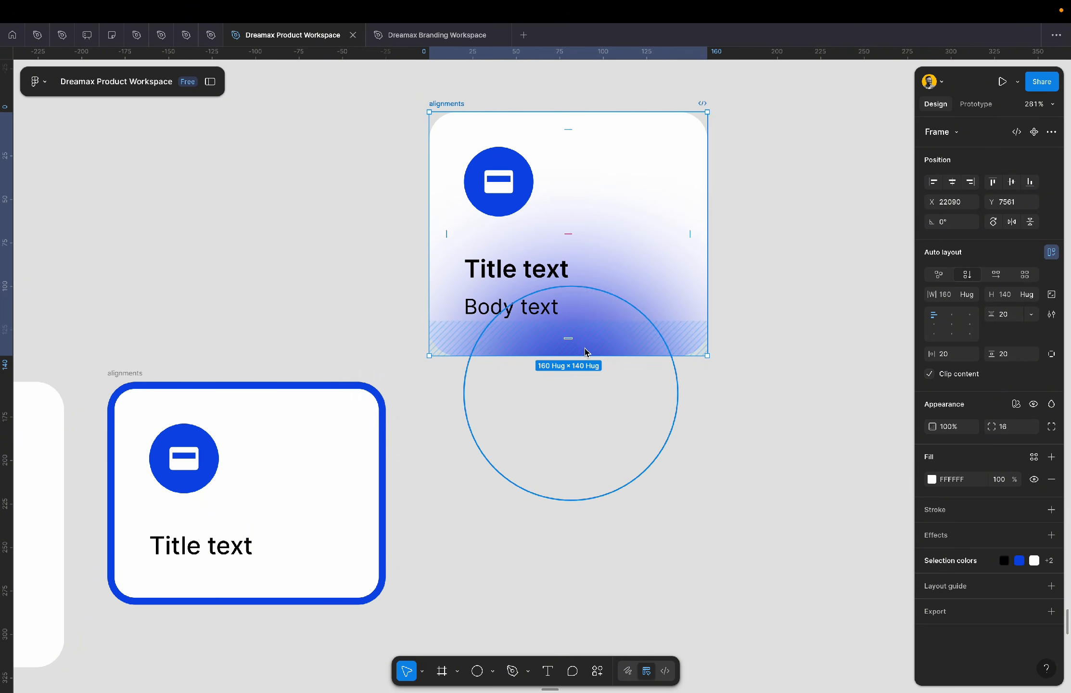
pyautogui.click(760, 461)
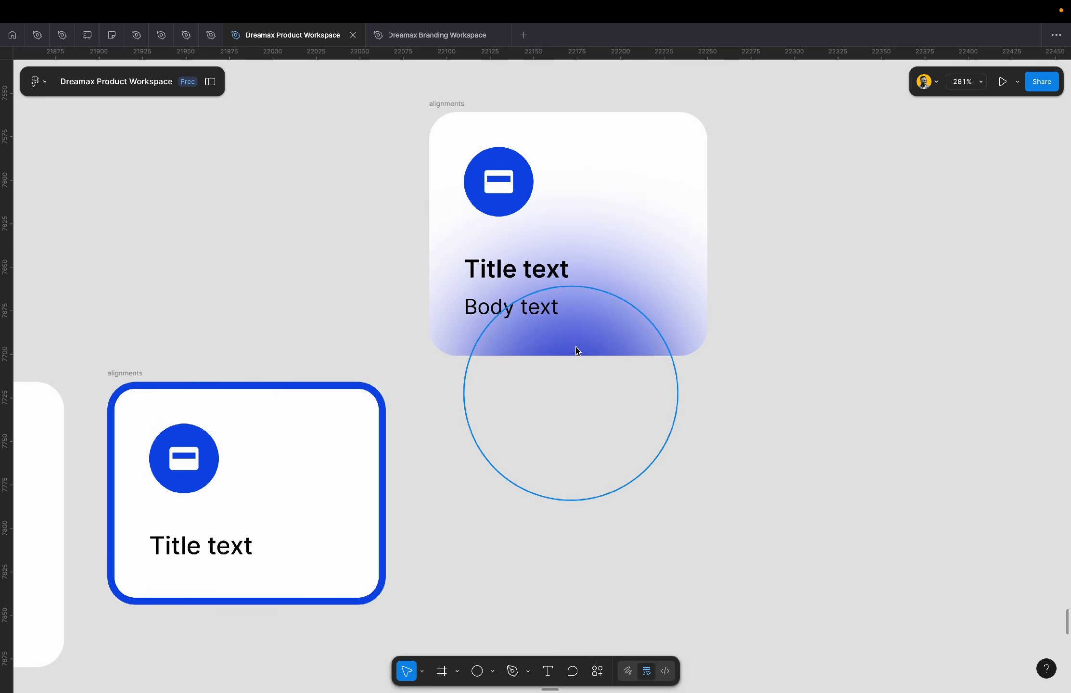
# - Move the blurred circle down to Y 120 so only a soft glow fills the card's lower edge
pyautogui.click(577, 350)
pyautogui.hotkey('shift', 'Down')
pyautogui.hotkey('shift', 'Down')
pyautogui.hotkey('shift', 'Down')
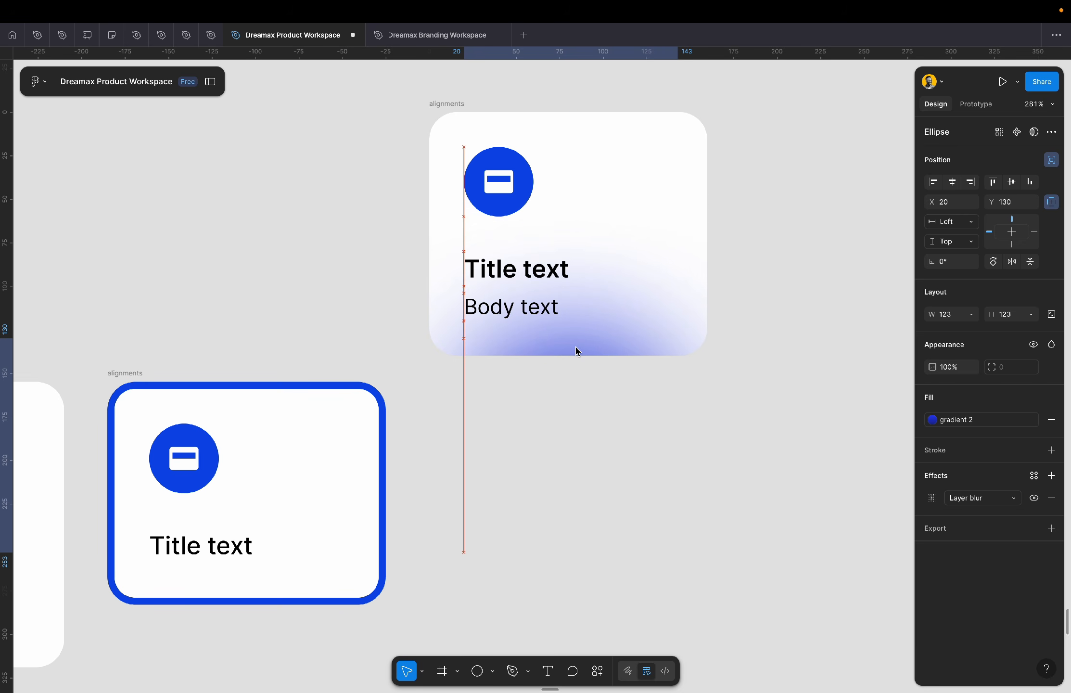
pyautogui.hotkey('shift', 'Up')
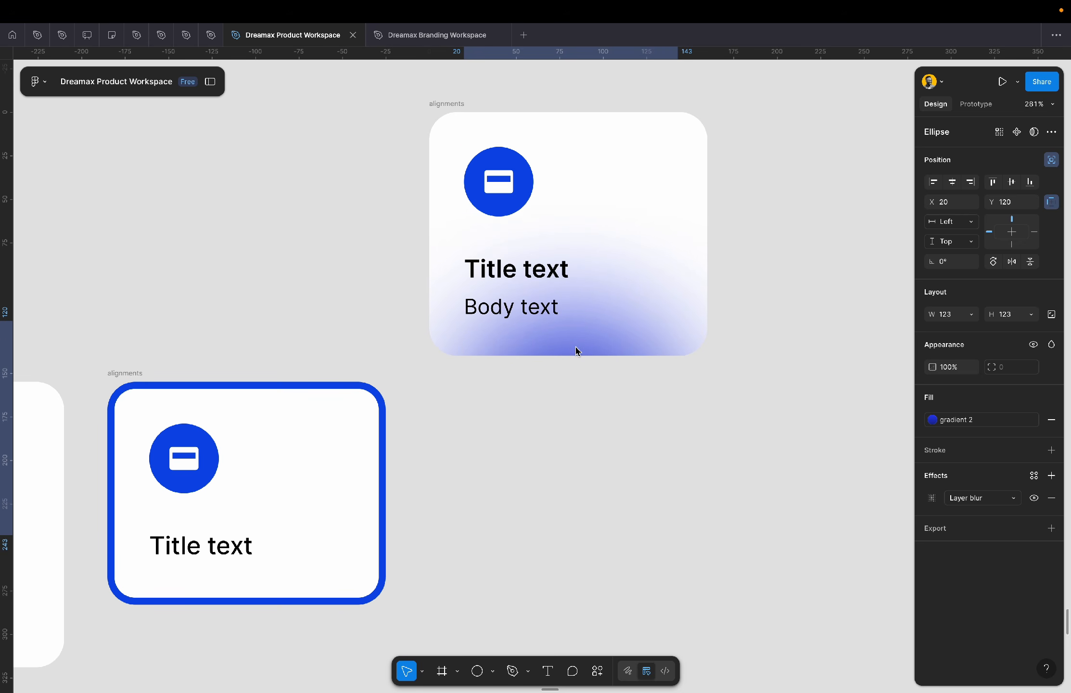
pyautogui.click(765, 409)
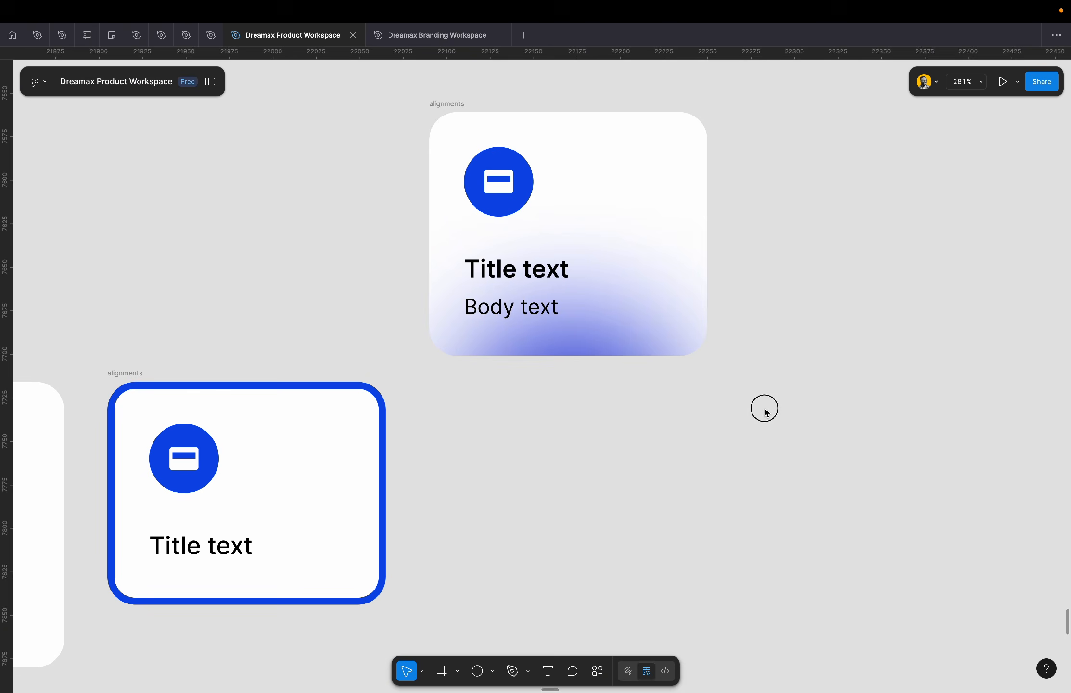
# - Move the gradient card down beside the blue-outlined card, at X 22097 and Y 7716
pyautogui.scroll(-5, 765, 409)
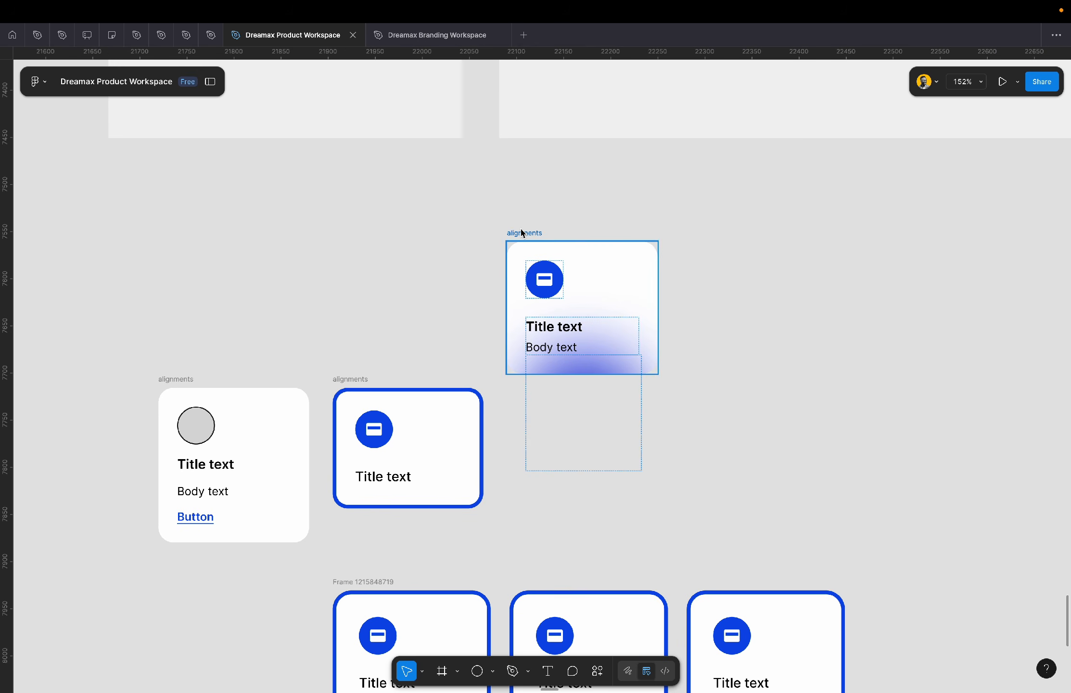
pyautogui.moveTo(522, 233); pyautogui.dragTo(526, 379)
pyautogui.hotkey('shift', '2')
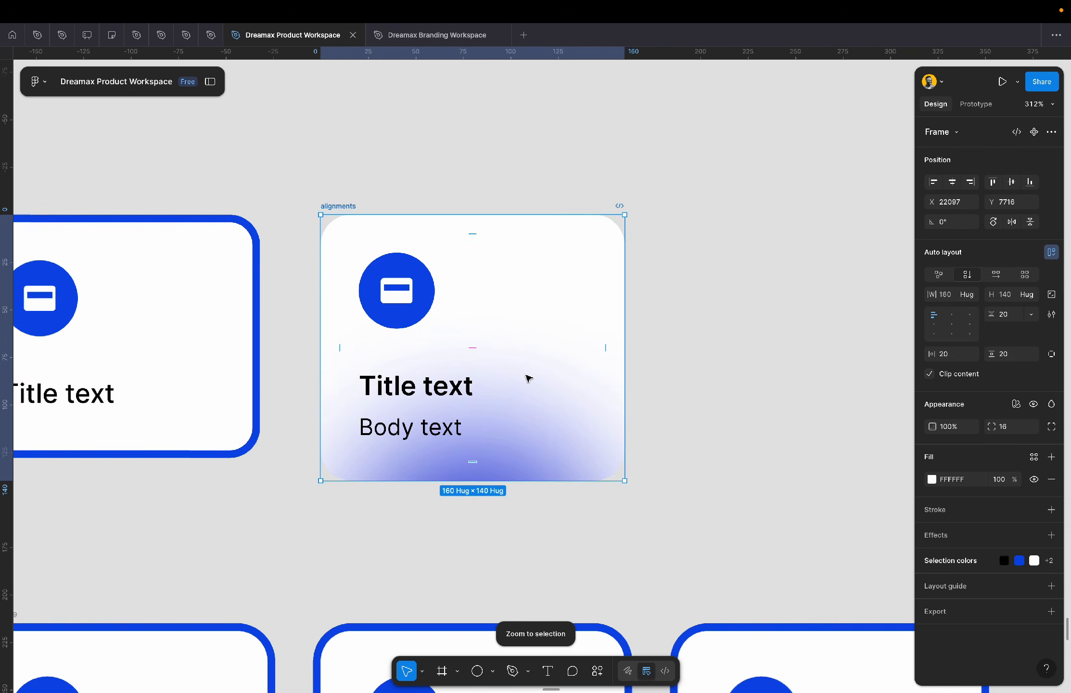
pyautogui.scroll(-2, 528, 378)
pyautogui.click(659, 378)
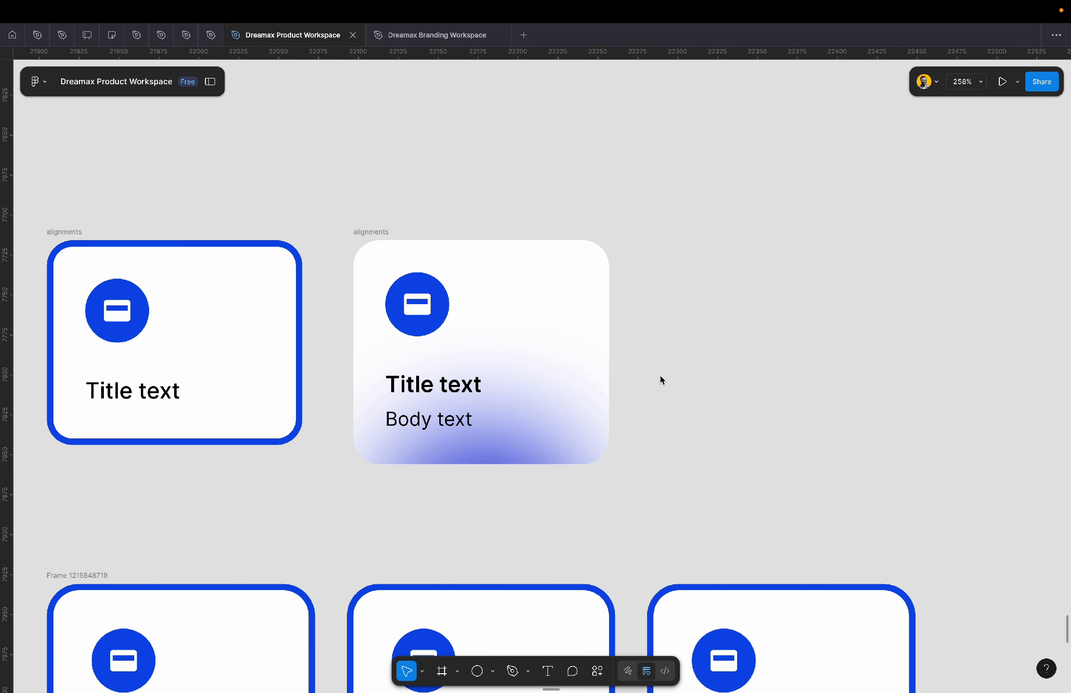
# - Examine the width sizing options of the gradient card without changing them
pyautogui.click(380, 239)
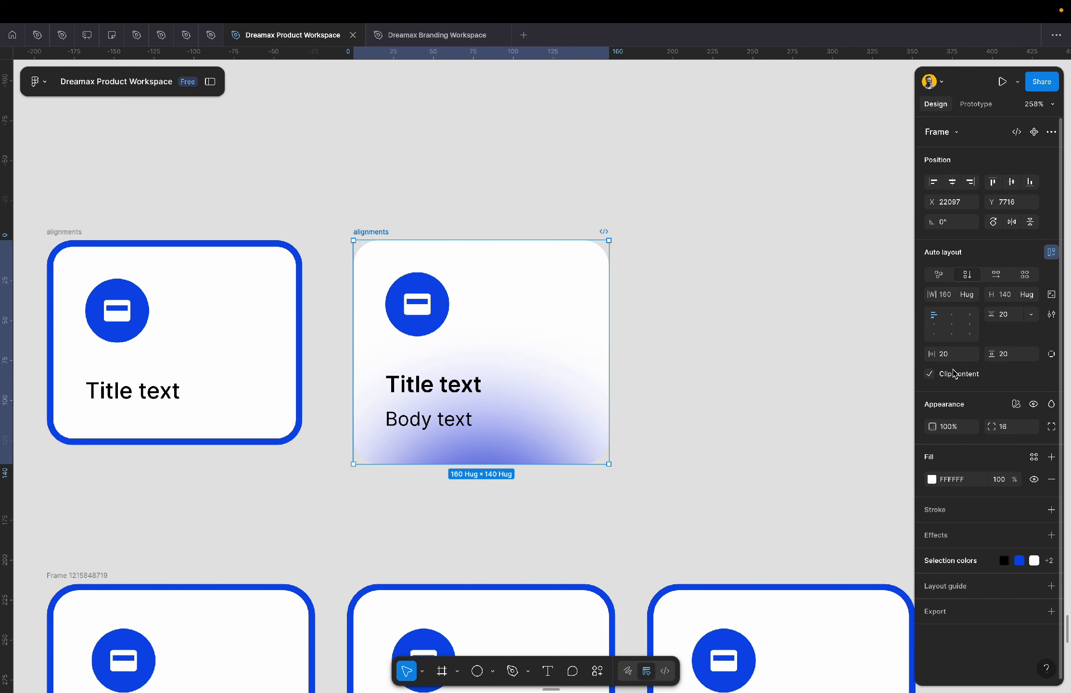
pyautogui.click(966, 294)
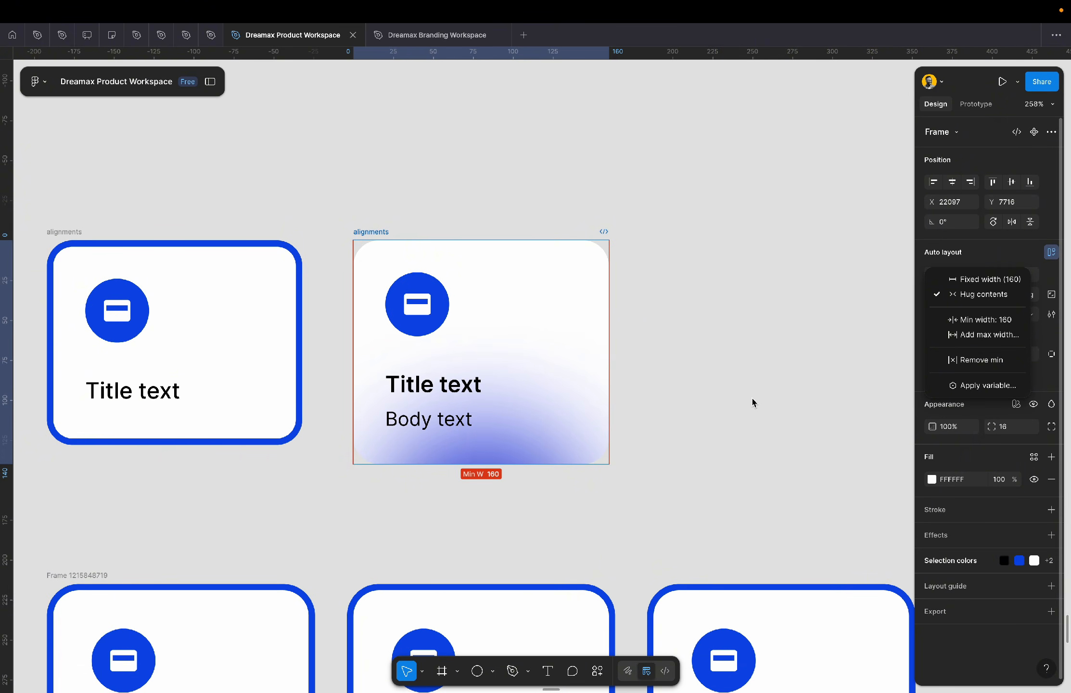
pyautogui.click(706, 398)
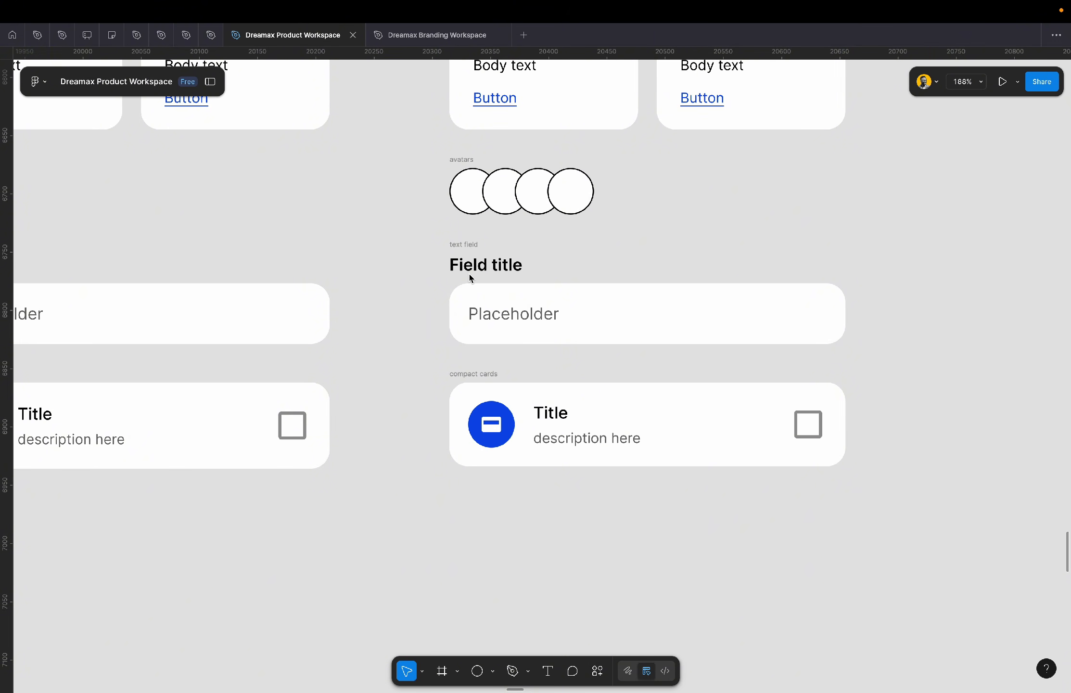
# - Replace the "Placeholder" text in the text field beneath the avatars with "ajdgafhgqhfgqhfgqfgjqa"
pyautogui.scroll(-4, 469, 274)
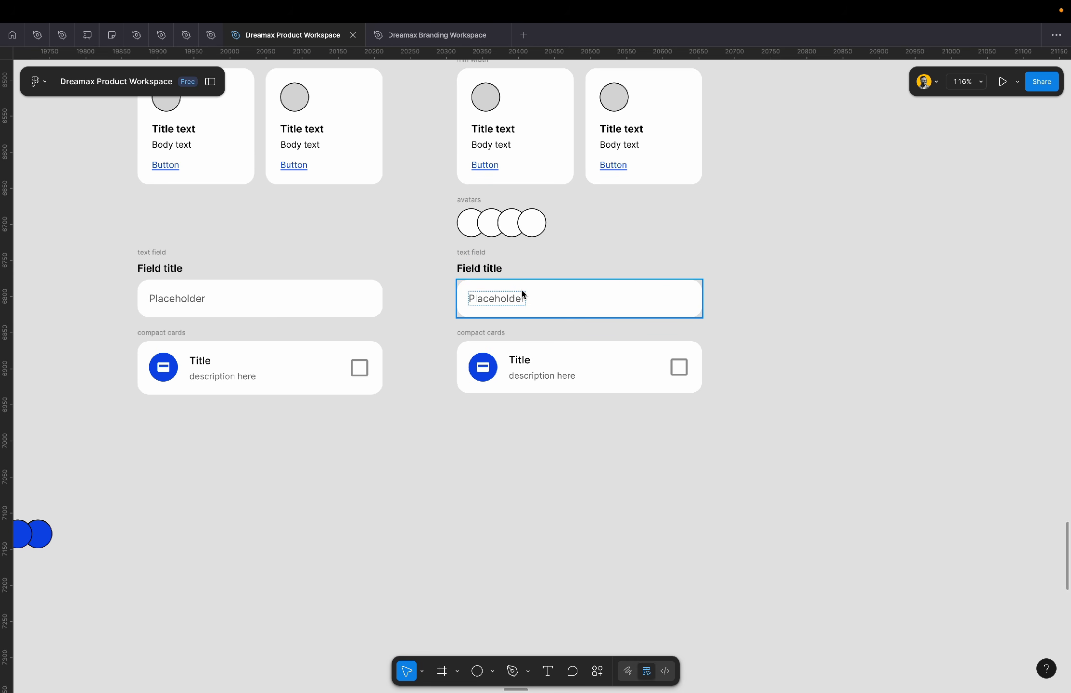
pyautogui.scroll(5, 526, 302)
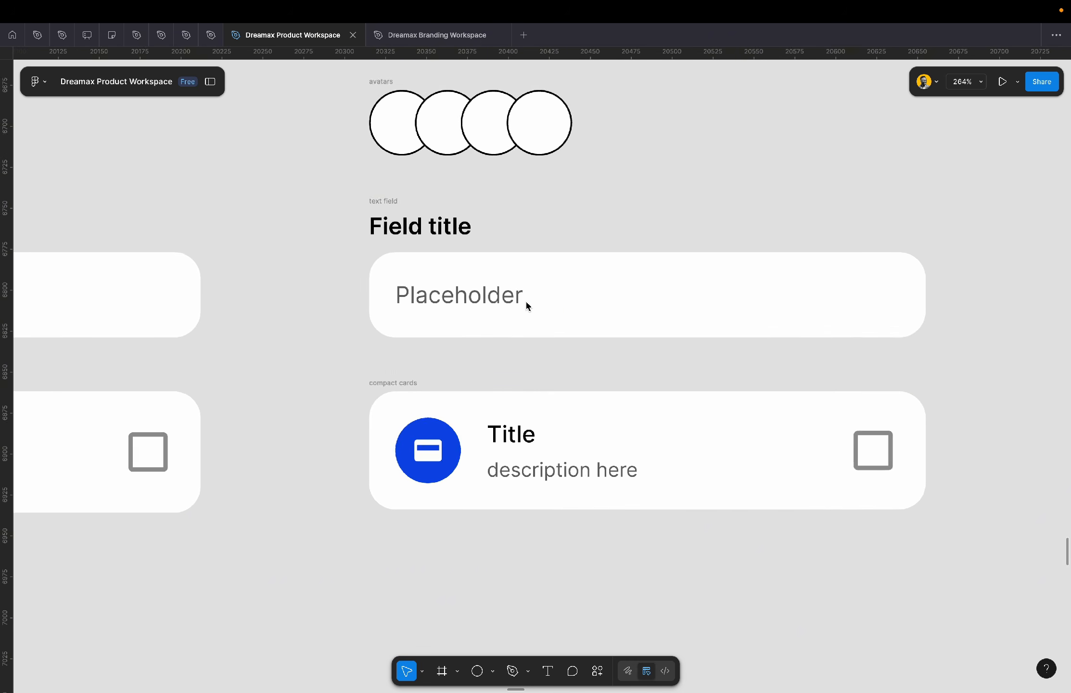
pyautogui.scroll(2, 526, 303)
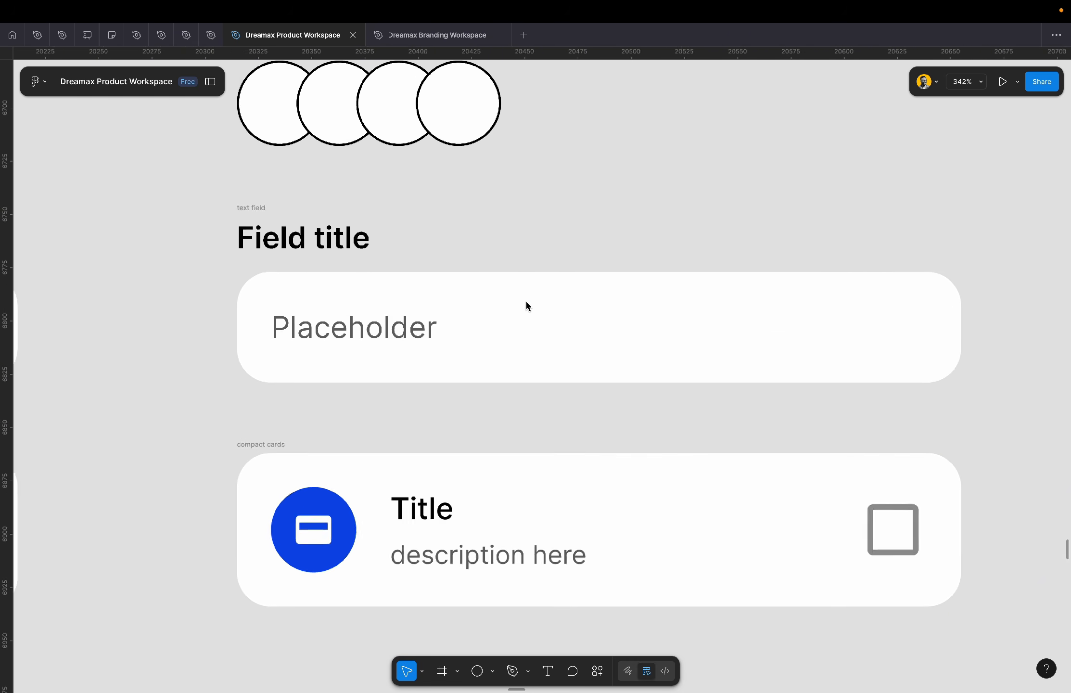
pyautogui.click(393, 342)
pyautogui.doubleClick(390, 332)
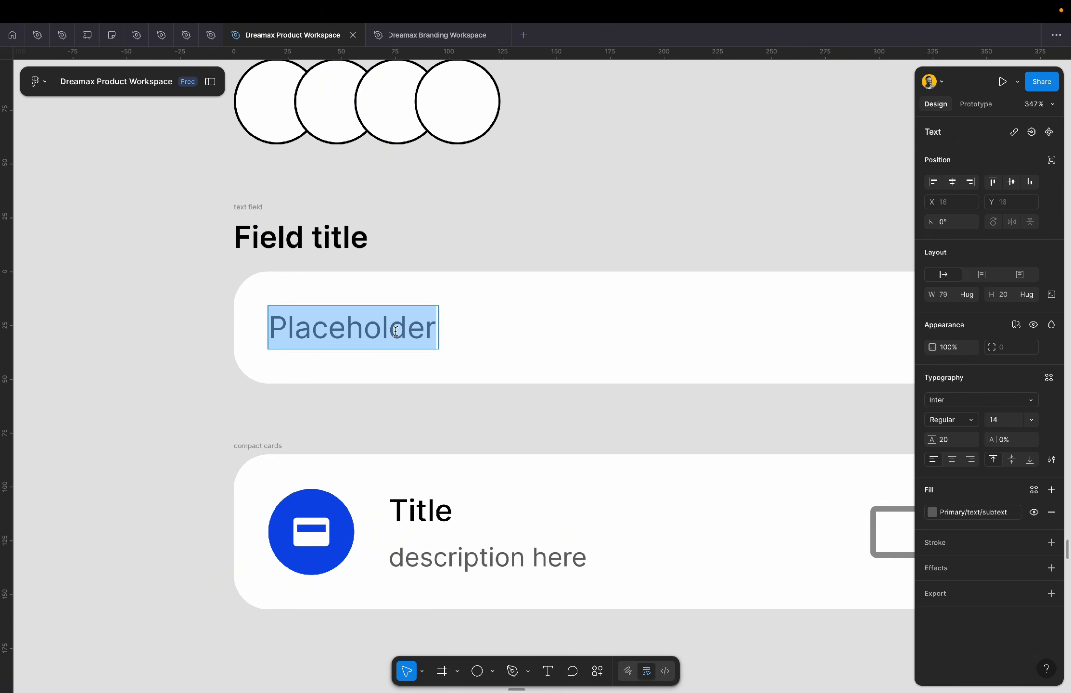
pyautogui.write('ajdgafhgqhfgqhfgqfgjqa')
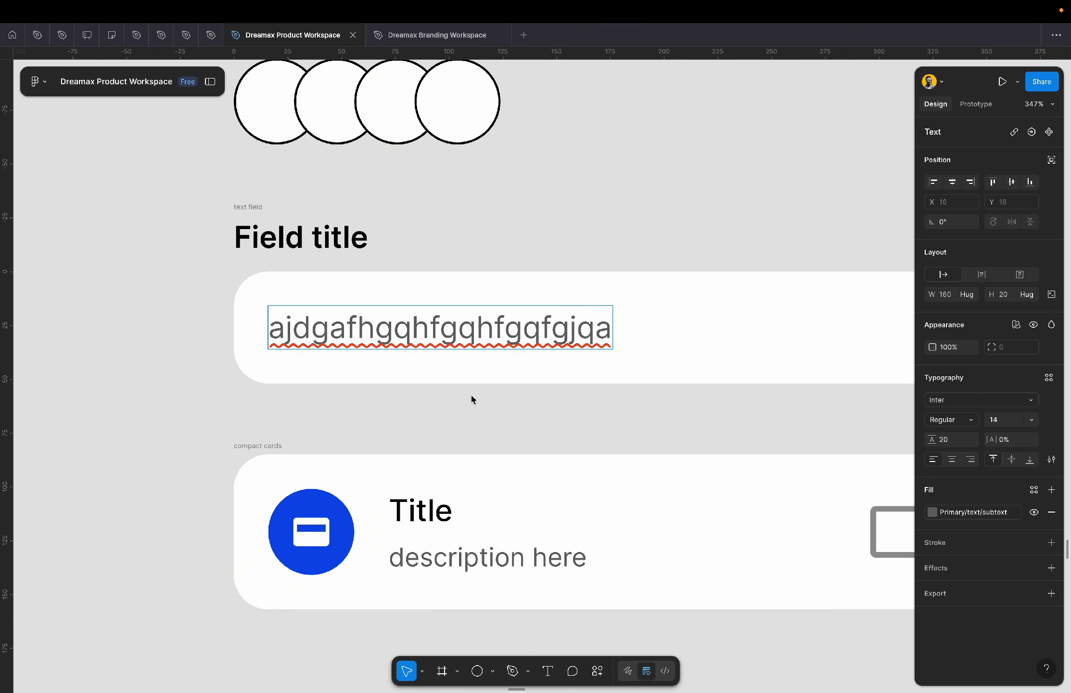
pyautogui.press('Escape')
pyautogui.click(497, 415)
pyautogui.scroll(-3, 497, 416)
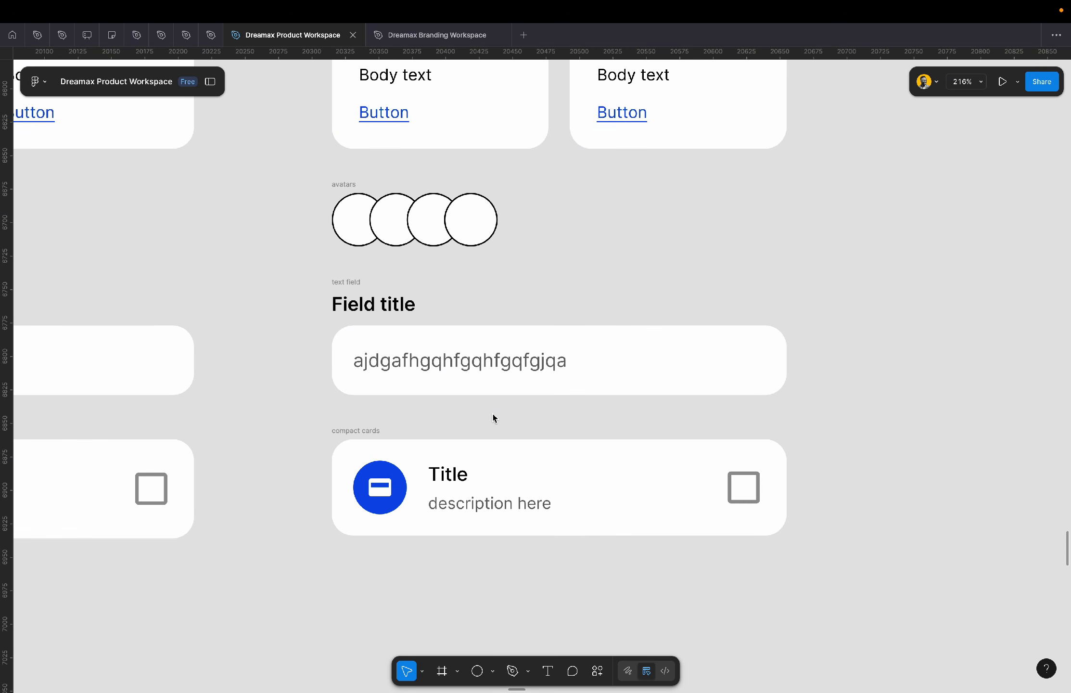
# - Set the width of the text inside the text field to Fill container
pyautogui.hscroll(-5, 496, 417)
pyautogui.hscroll(5, 494, 417)
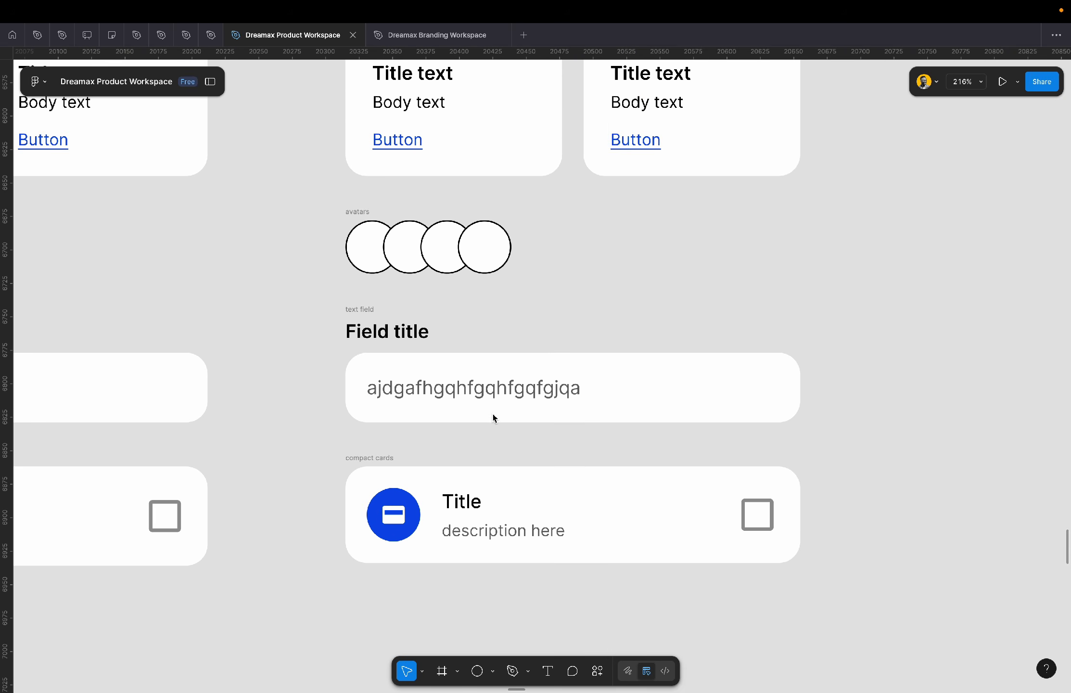
pyautogui.click(548, 391)
pyautogui.doubleClick(547, 390)
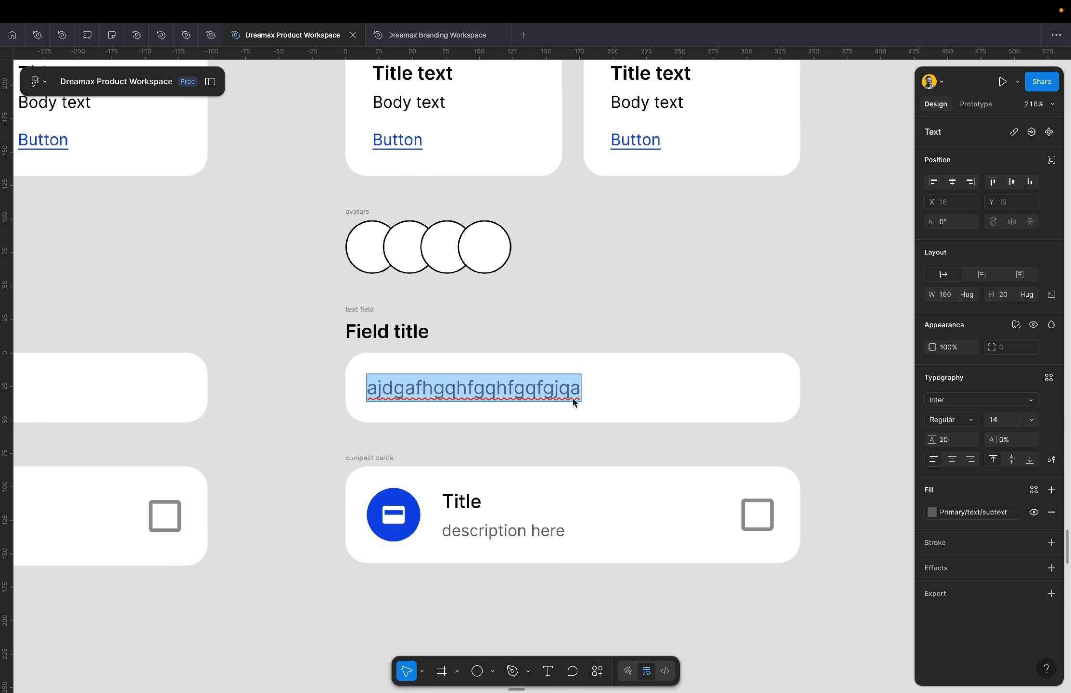
pyautogui.press('Escape')
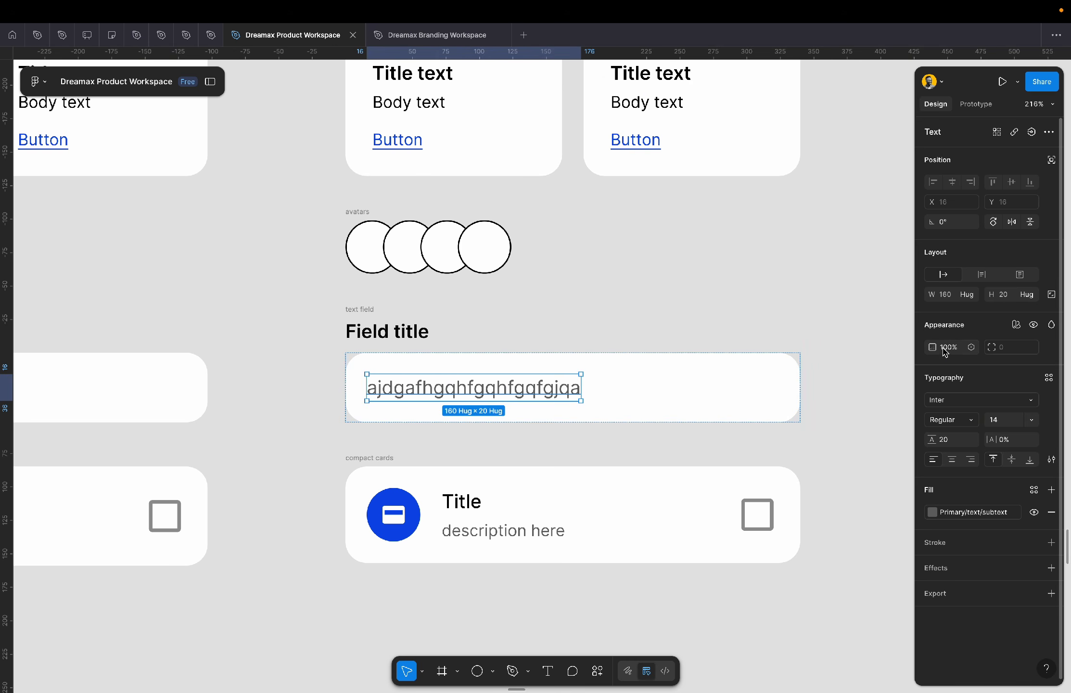
pyautogui.click(977, 297)
pyautogui.click(990, 309)
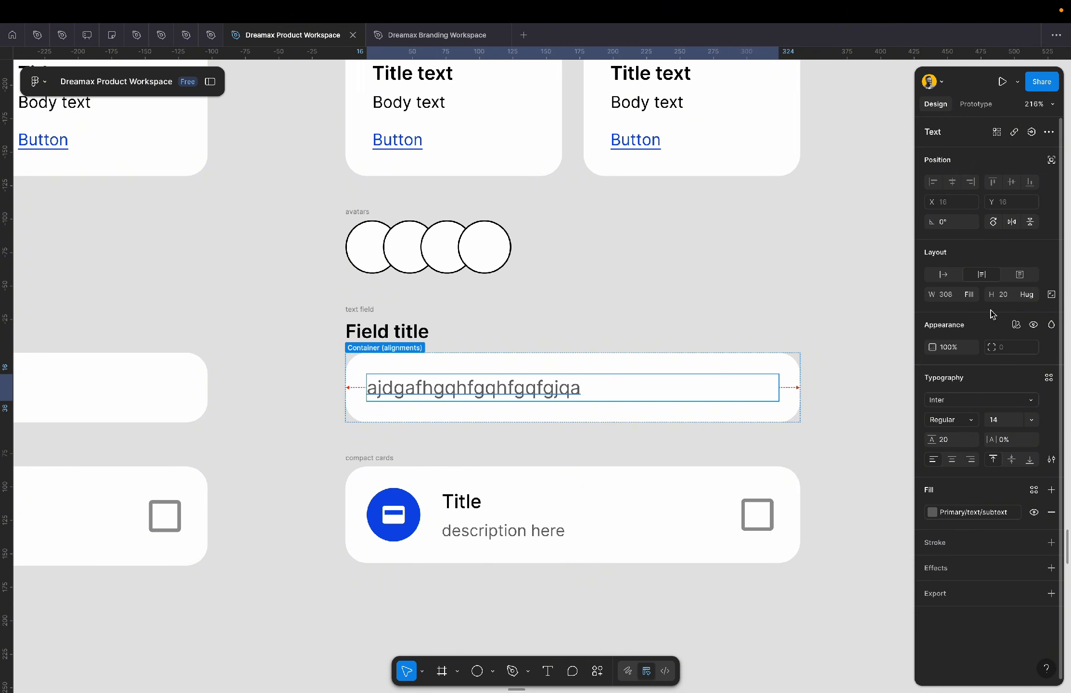
# - Replace the field text beneath the avatars with one long unbroken string beginning "hagfhqghfgqgtjwgtjqgwfj", and move the compact card down to Y 6936
pyautogui.doubleClick(511, 382)
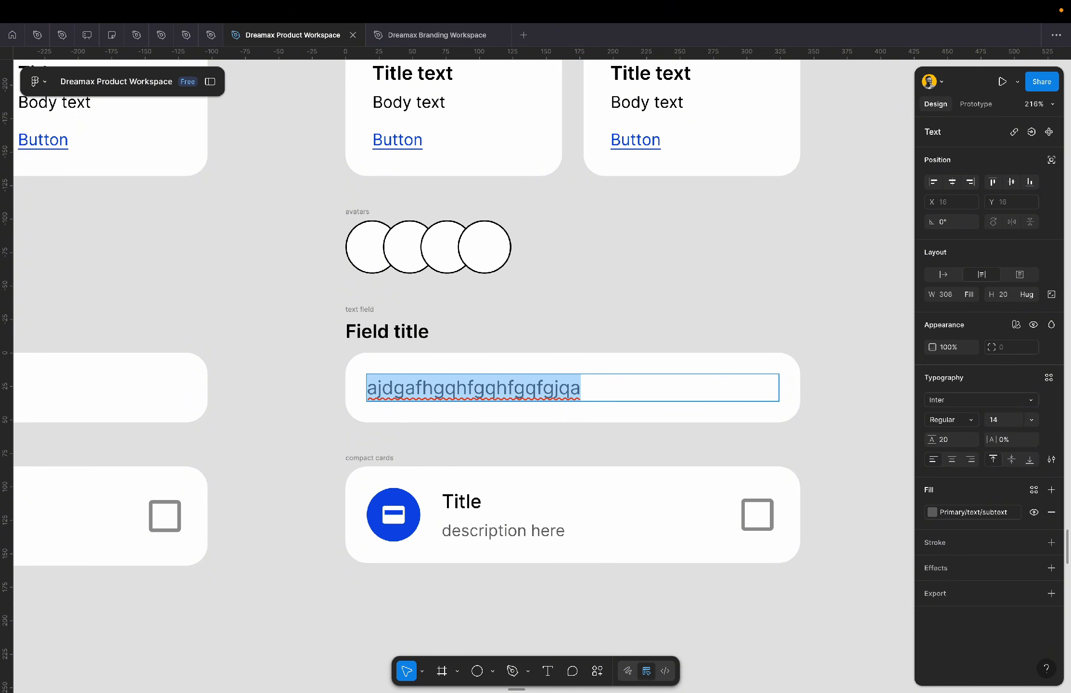
pyautogui.write('hagfhqghfgqgtjwgtjqgwfjgqjgqjfgf')
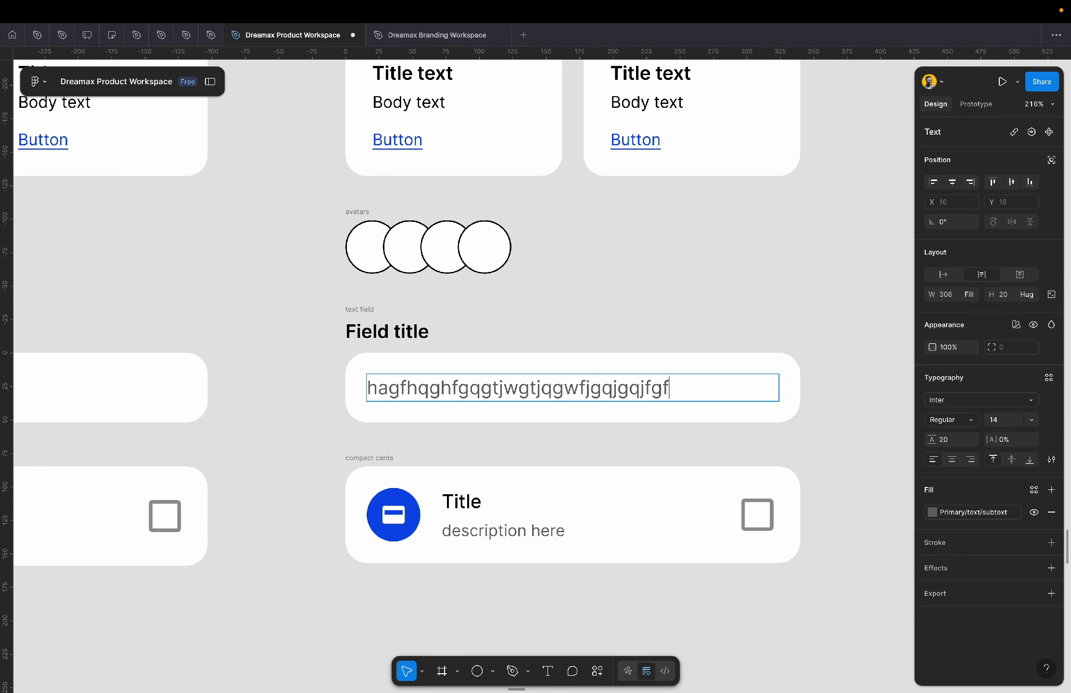
pyautogui.write('jgjggqjfgjqgjfgjqgfjgqjfgj')
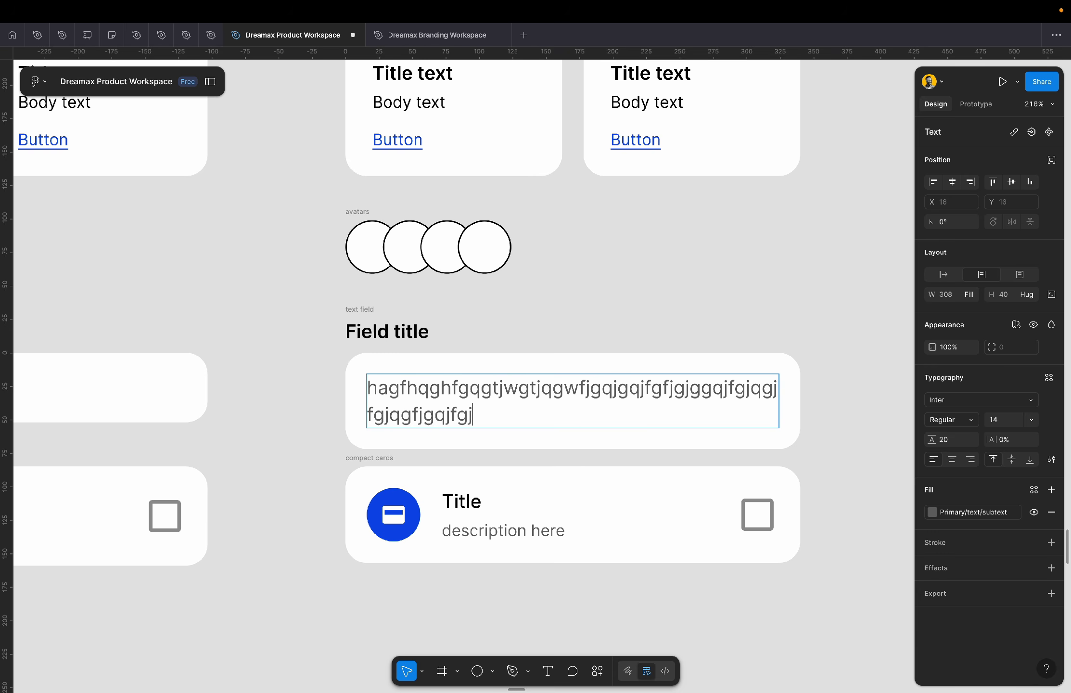
pyautogui.write('qgfjgjqfqf')
pyautogui.press('Escape')
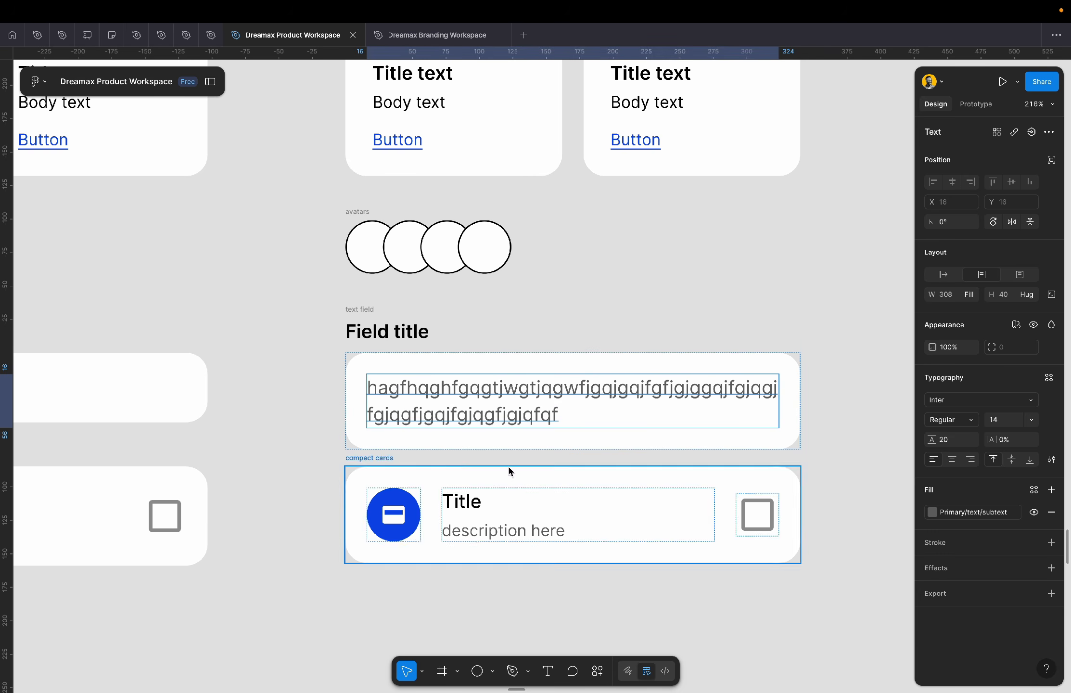
pyautogui.moveTo(380, 457); pyautogui.dragTo(377, 557)
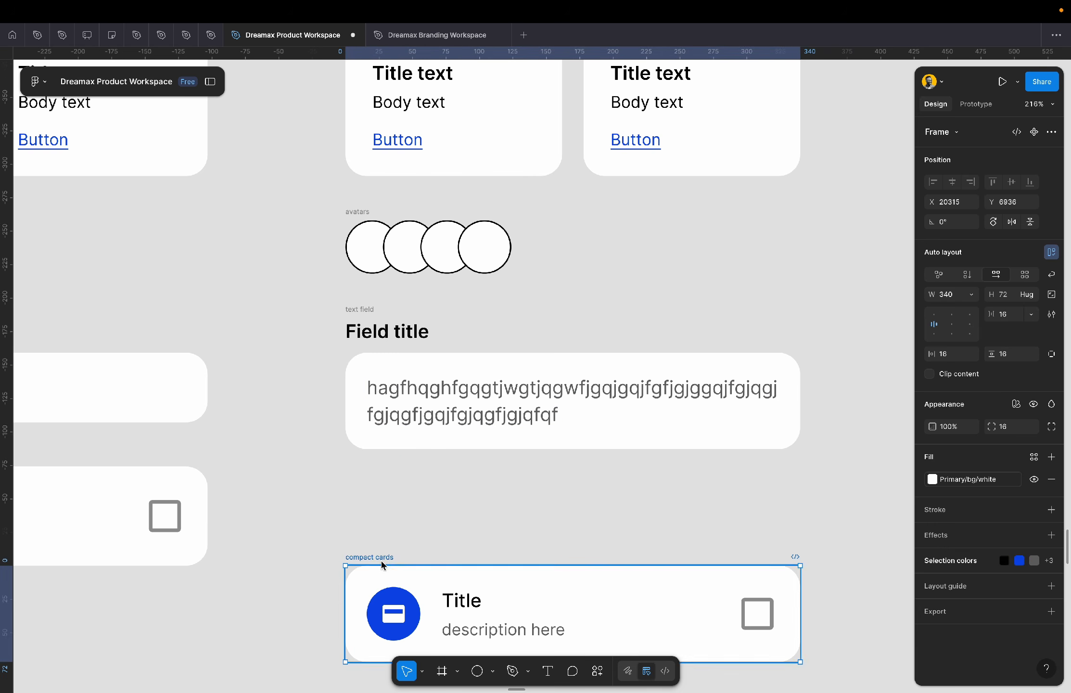
# - Extend the text in the same field with several lines of filler words, from ". jgafjfgjqhfjkqfhqk" through "yiotqhtlqholrtugqui"
pyautogui.doubleClick(489, 406)
pyautogui.doubleClick(490, 406)
pyautogui.hotkey('ctrl', 'c')
pyautogui.click(574, 418)
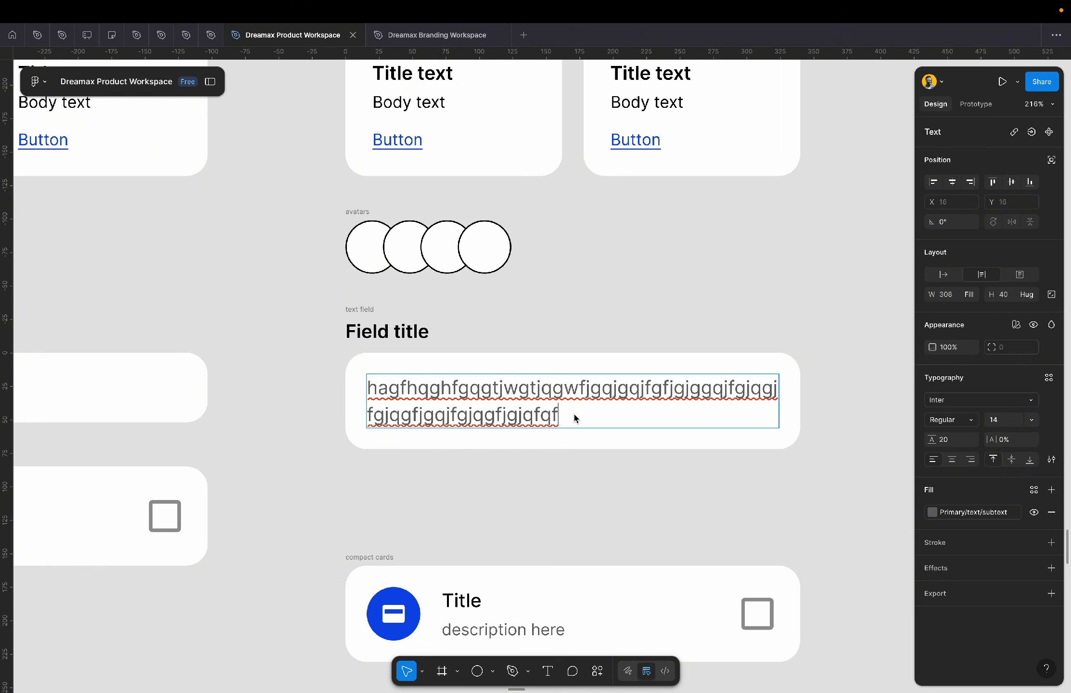
pyautogui.write('. jgafjfgjqhfjkqfhqk hihi')
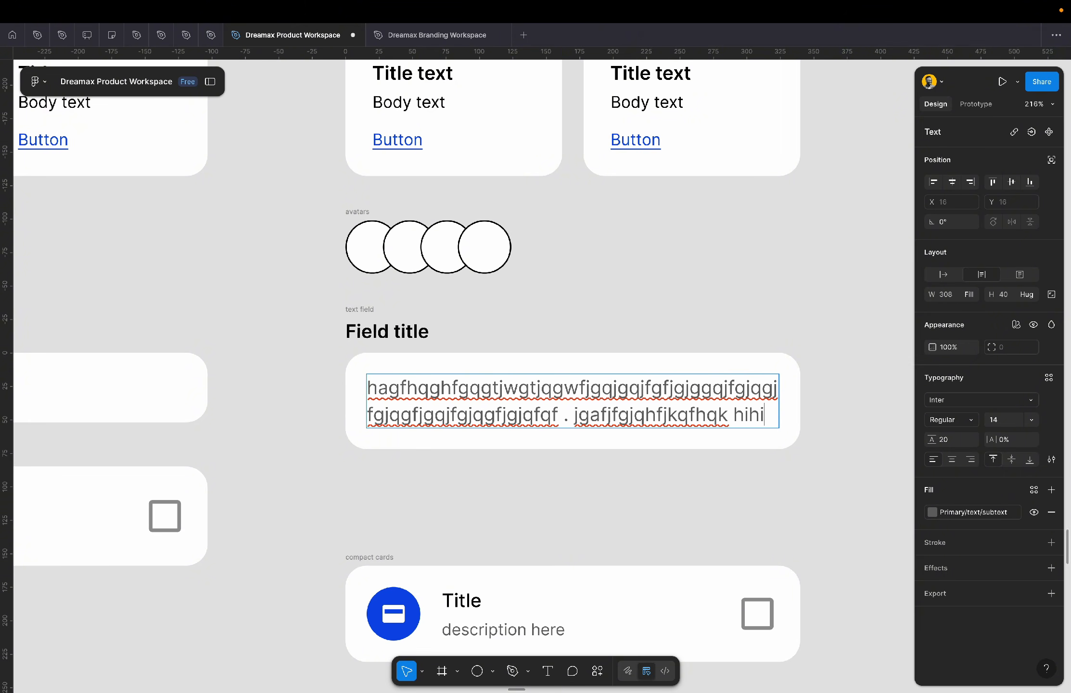
pyautogui.write('khqjfgqjgfg ugiugiugfqig igqifghqi')
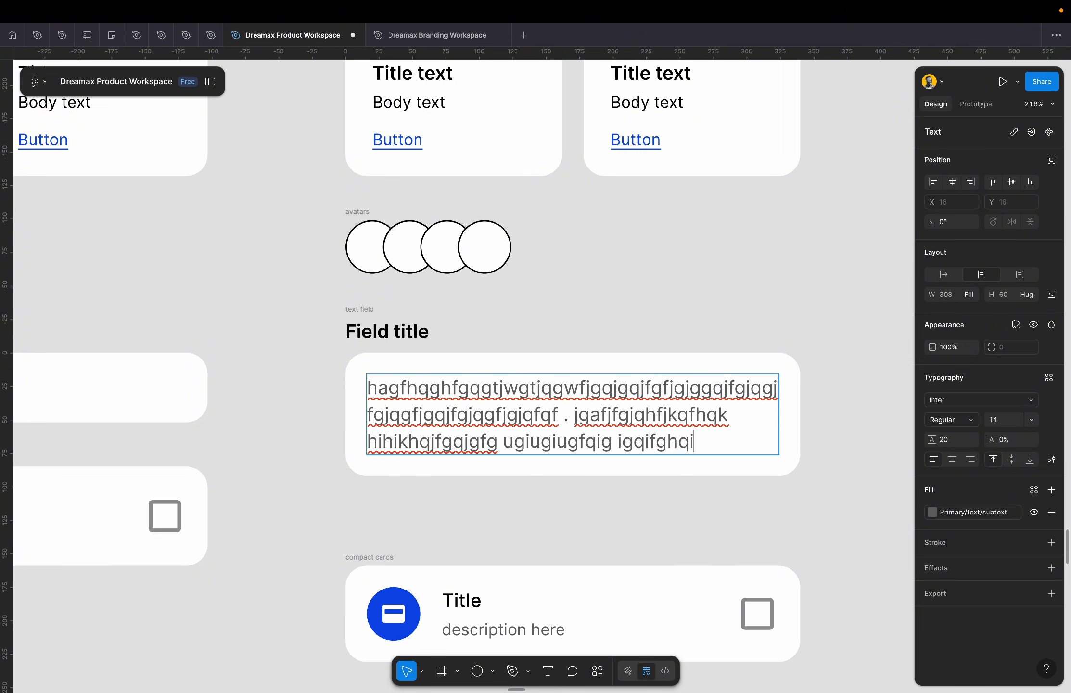
pyautogui.write('gf iqi gqifgiq iqgiuggiut iqo')
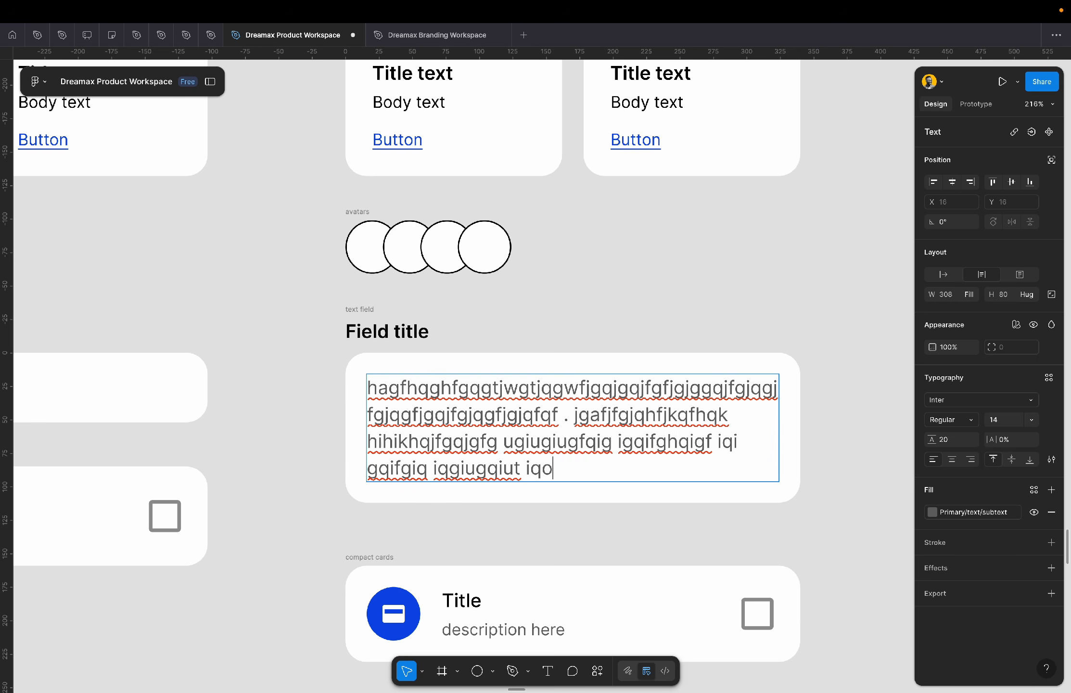
pyautogui.write('iy iotyoyqit yiotqhtlqholrtugqui')
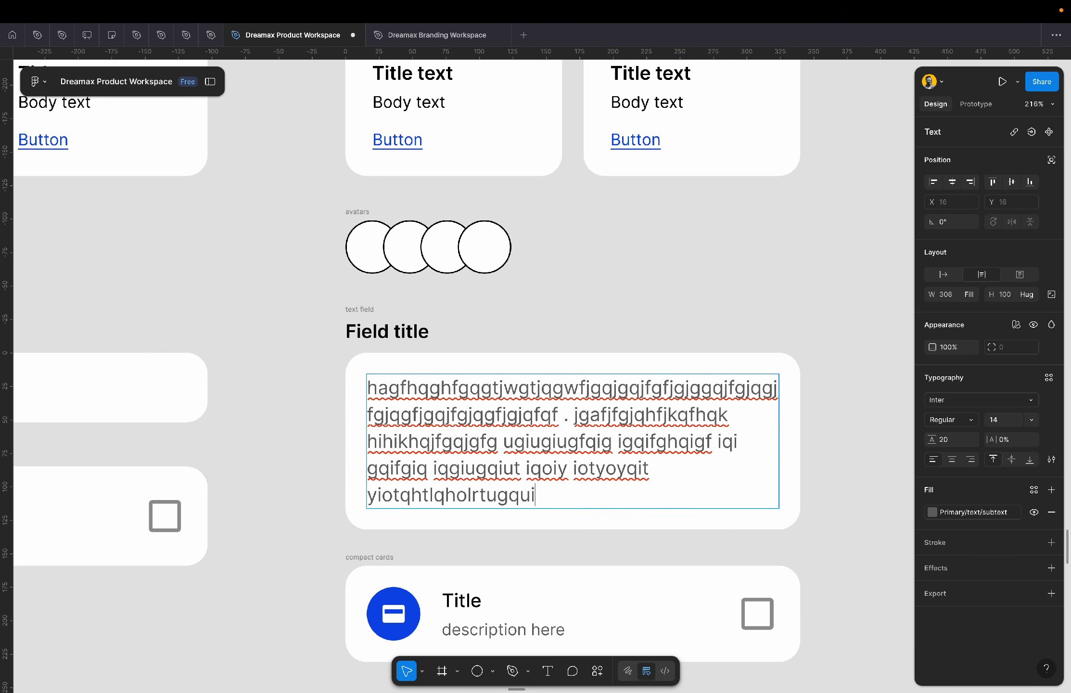
pyautogui.press('Escape')
pyautogui.click(861, 474)
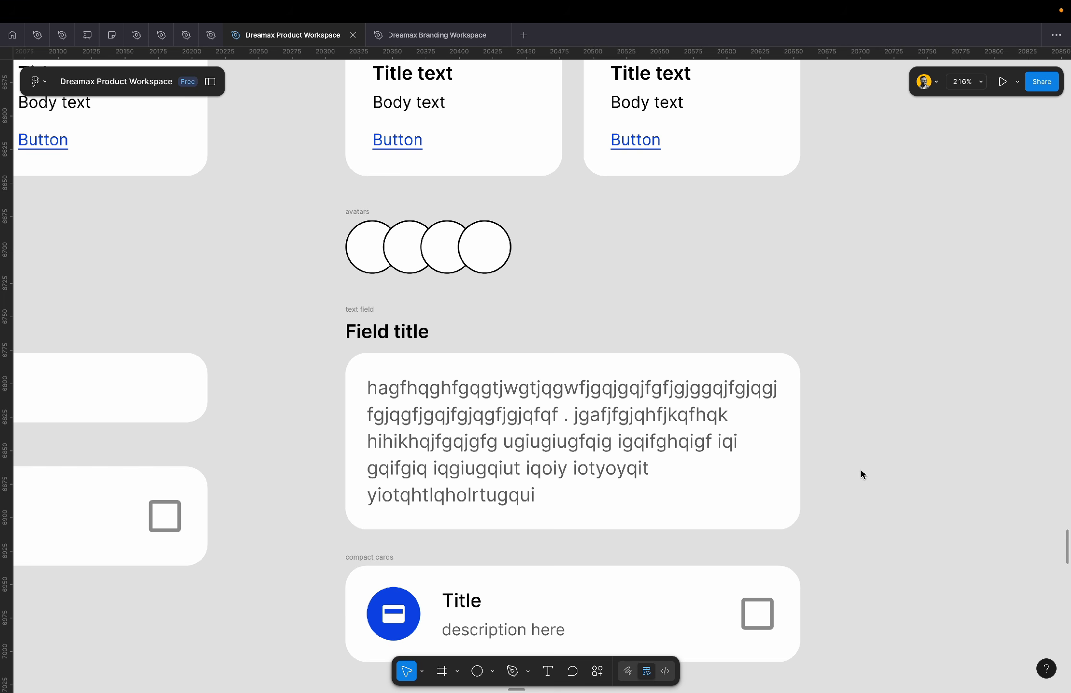
# - Copy the long filler text and paste it over "Placeholder" in the neighbouring text field without auto layout
pyautogui.hscroll(-10, 861, 473)
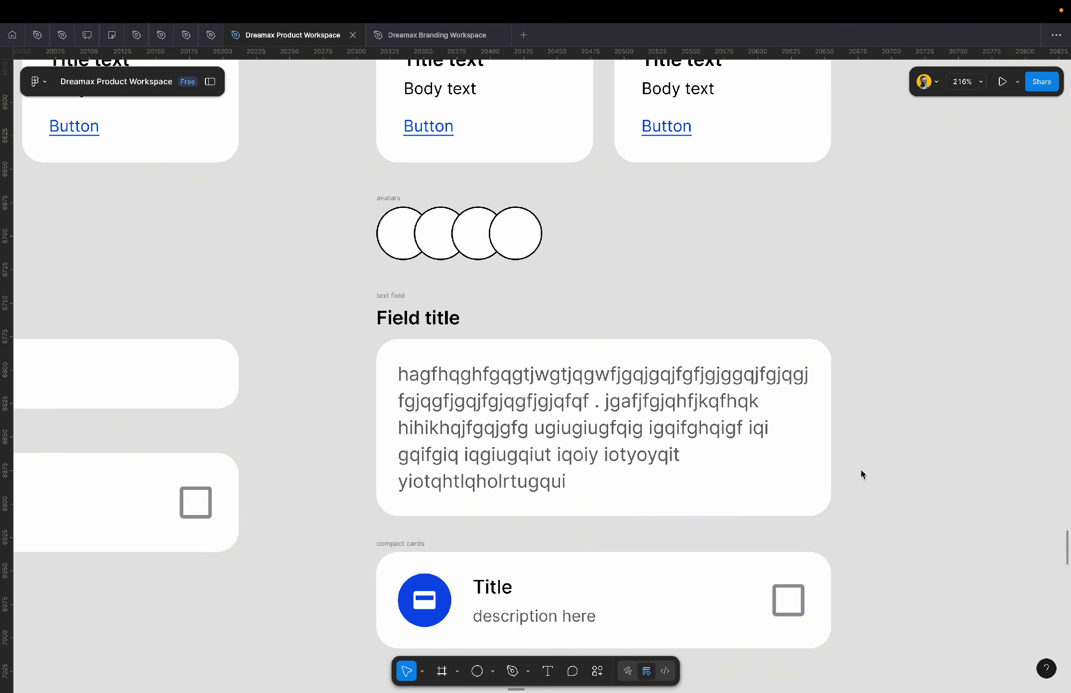
pyautogui.doubleClick(906, 437)
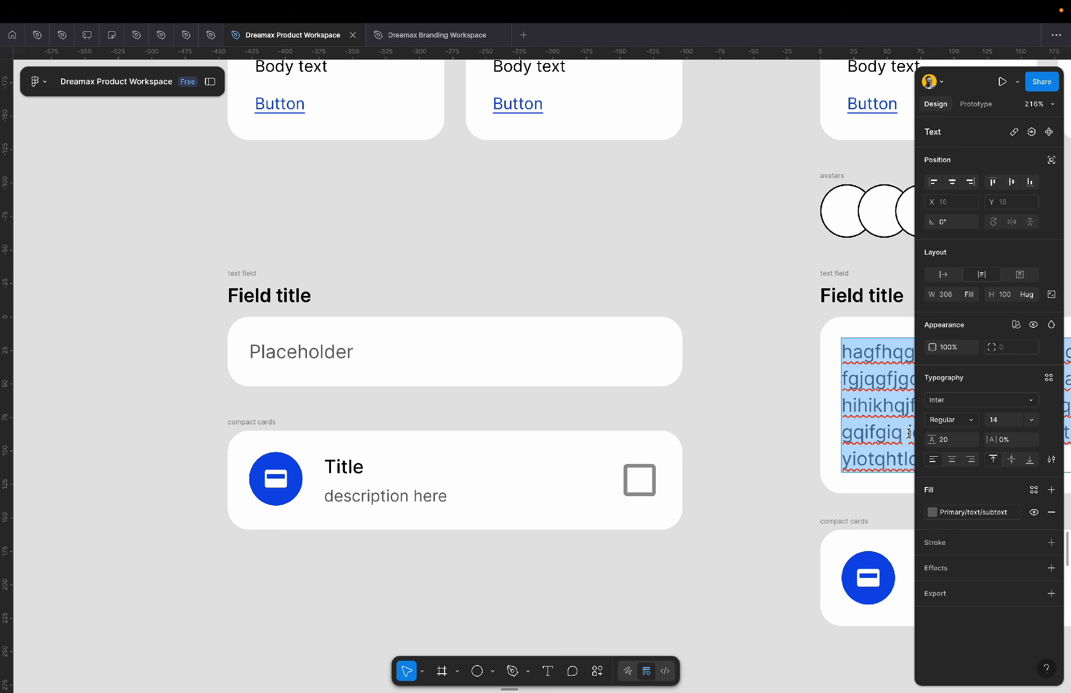
pyautogui.doubleClick(333, 355)
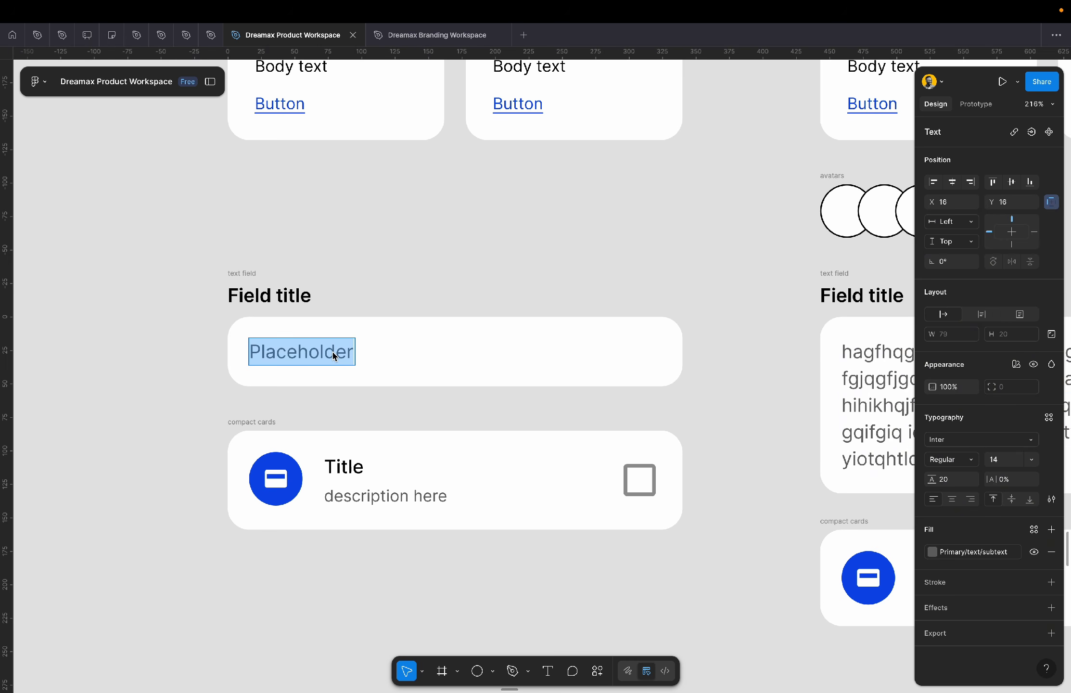
pyautogui.hotkey('ctrl', 'v')
pyautogui.click(454, 303)
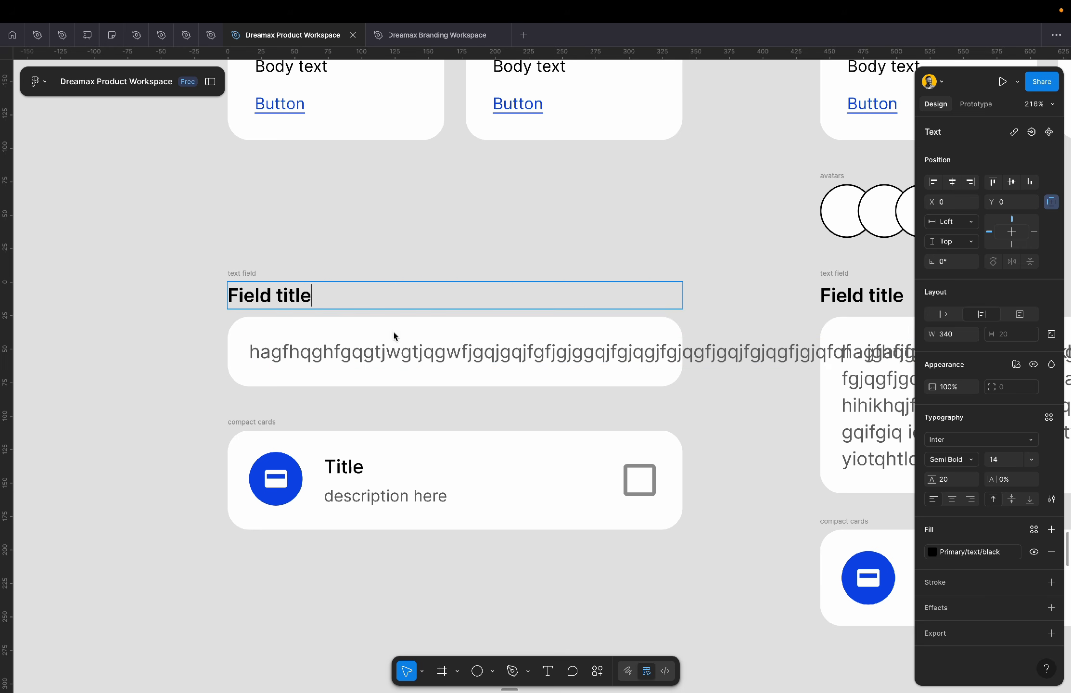
# - Set the pasted text to auto height with a width of 320, and narrow it slightly to fit within the field's side padding
pyautogui.click(269, 357)
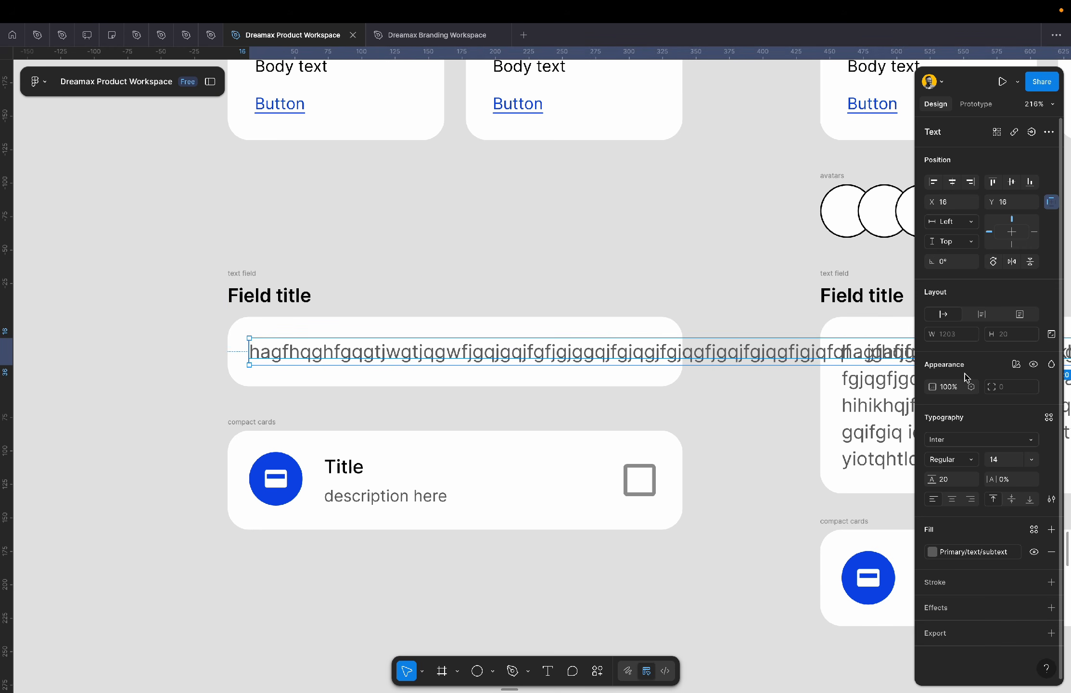
pyautogui.click(981, 313)
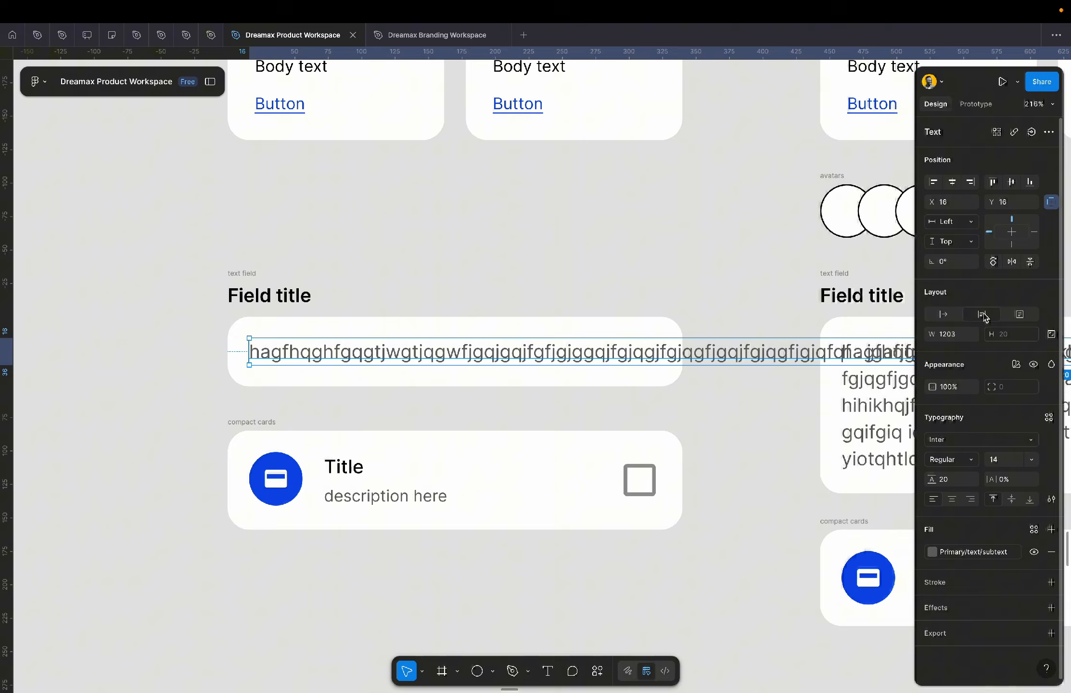
pyautogui.click(958, 337)
pyautogui.write('3')
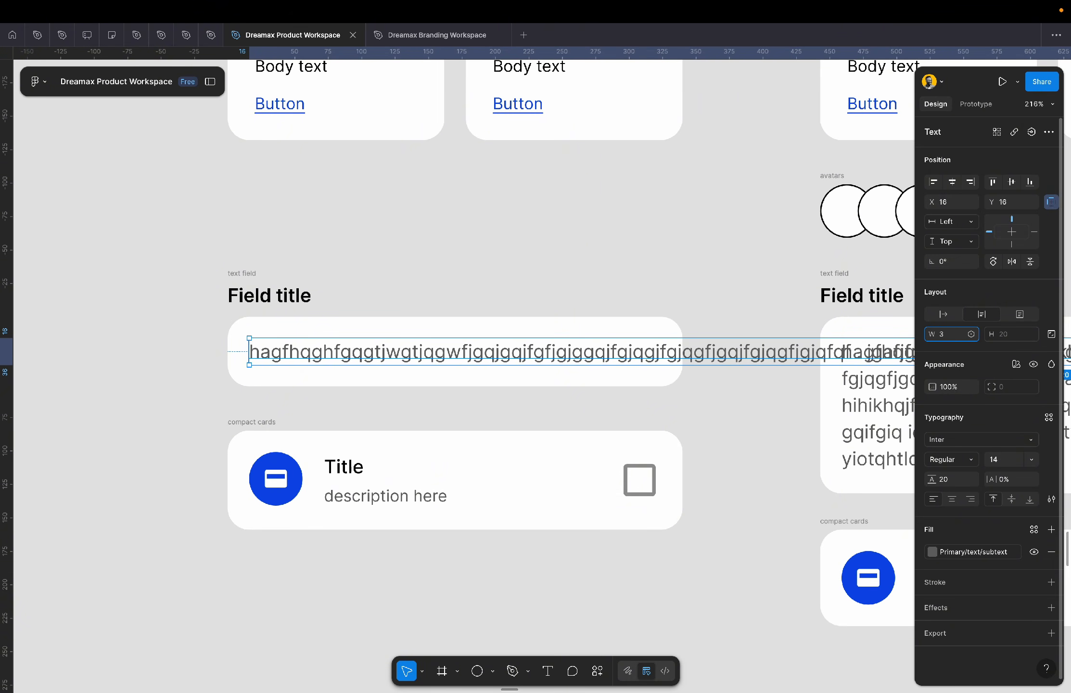
pyautogui.press('Return')
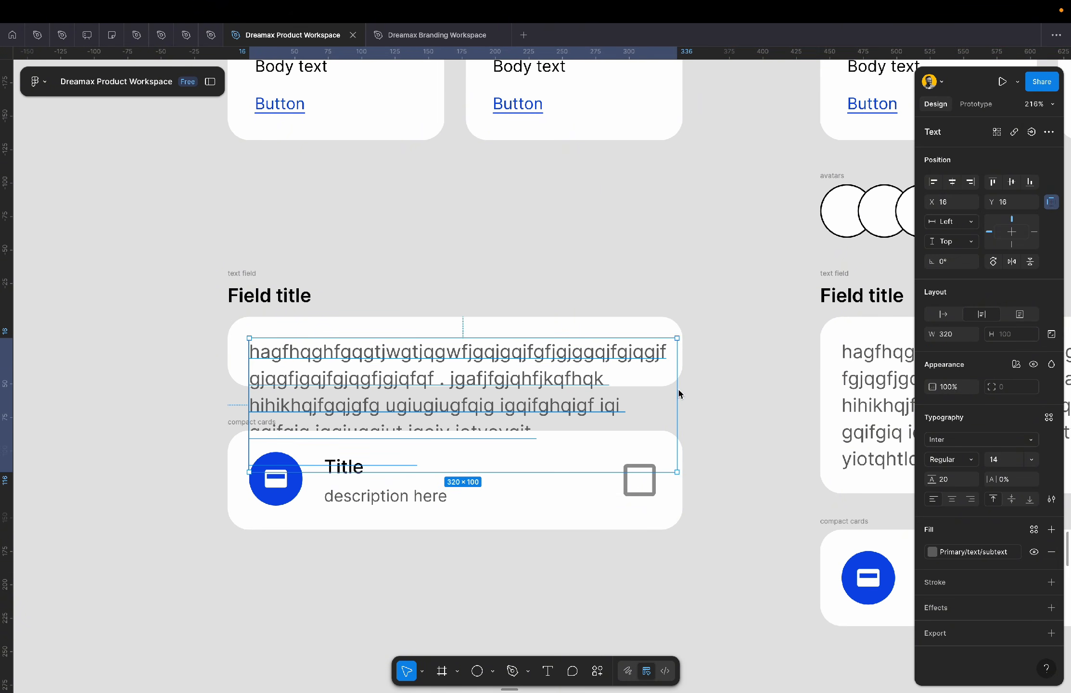
pyautogui.moveTo(676, 392); pyautogui.dragTo(661, 391)
pyautogui.click(737, 416)
pyautogui.hscroll(-5, 737, 416)
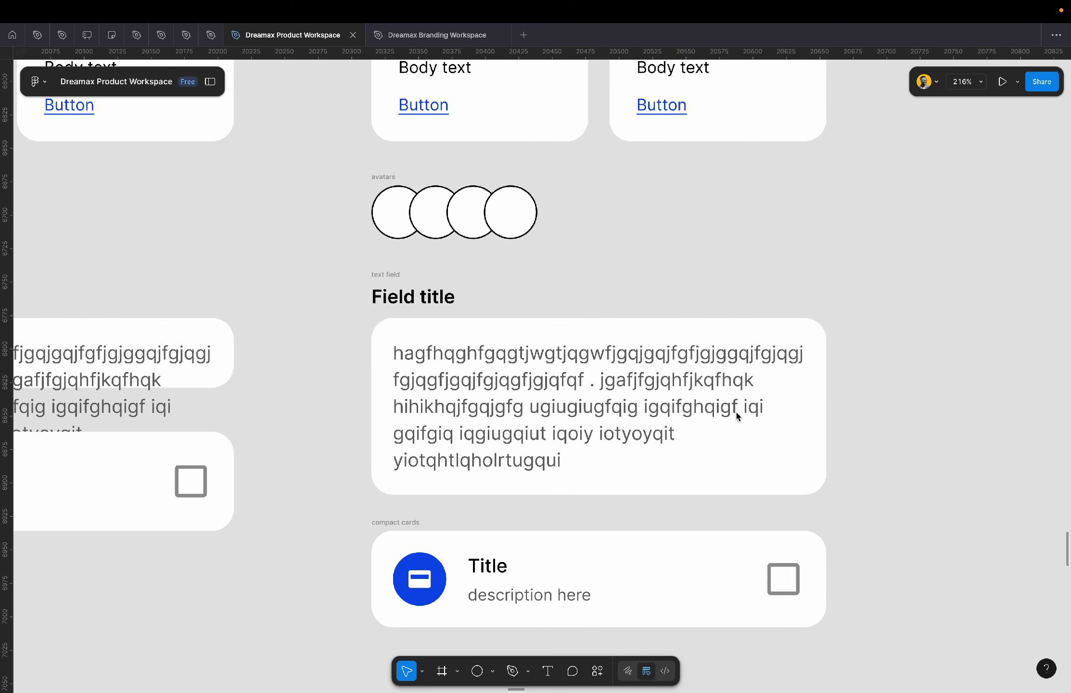
pyautogui.hscroll(2, 736, 416)
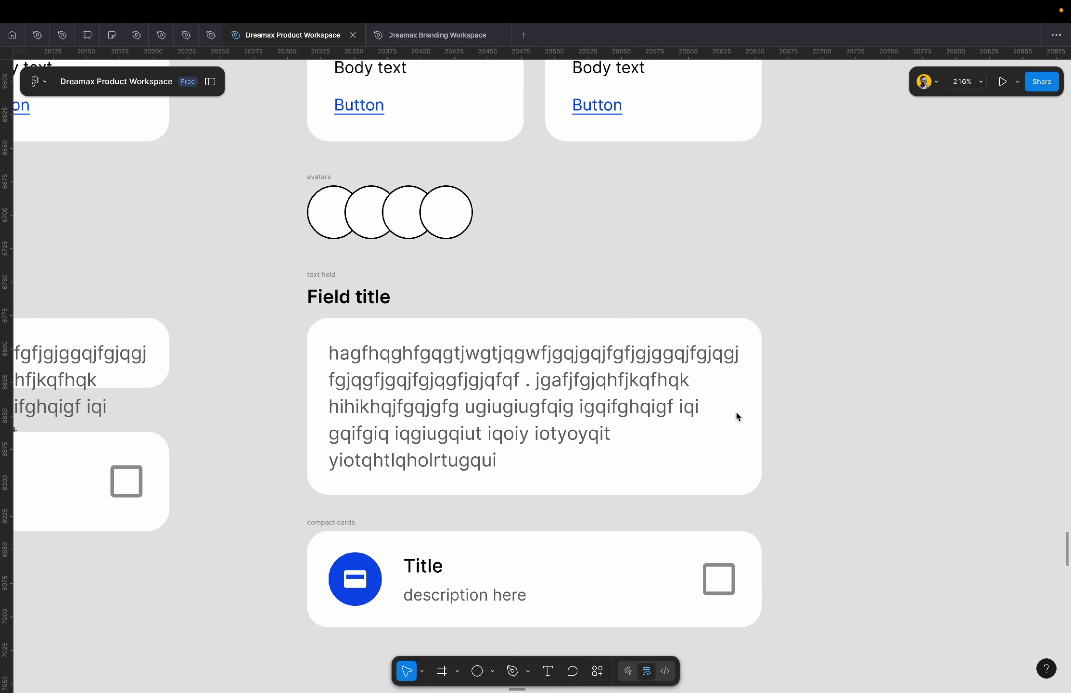